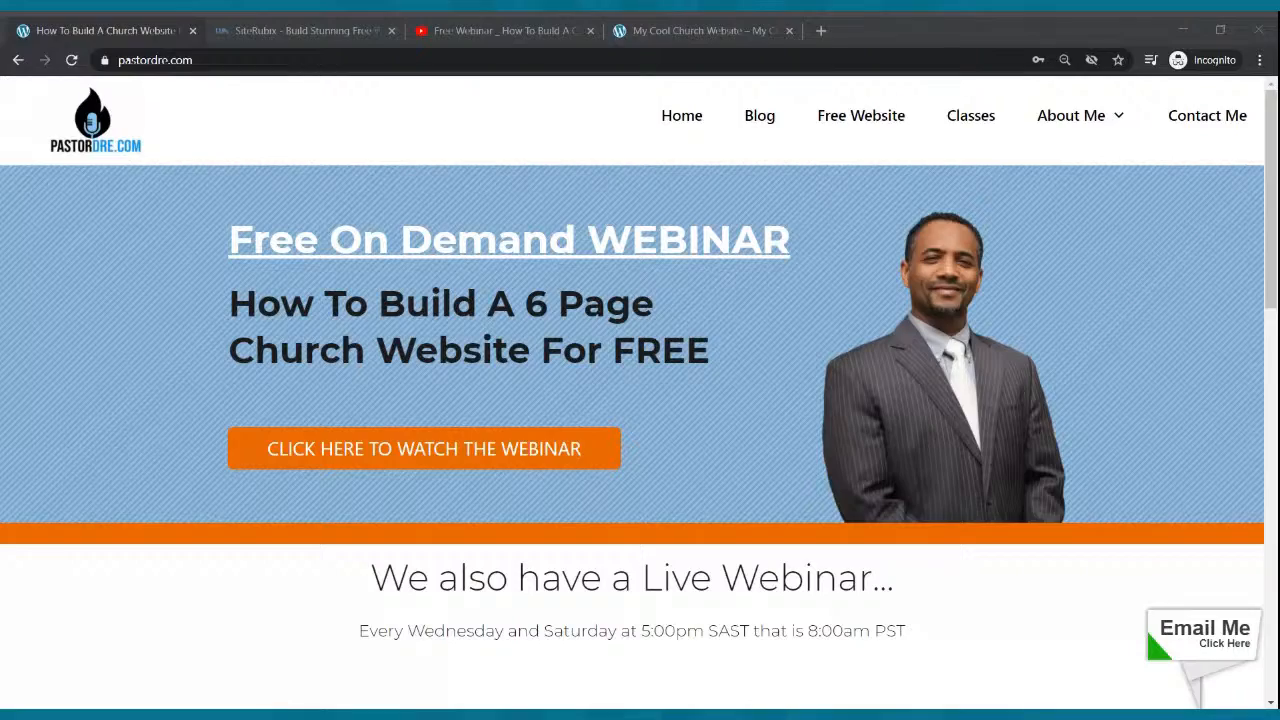
# - Switch to the My Cool Church Website example and scroll through its home page sections
pyautogui.click(737, 27)
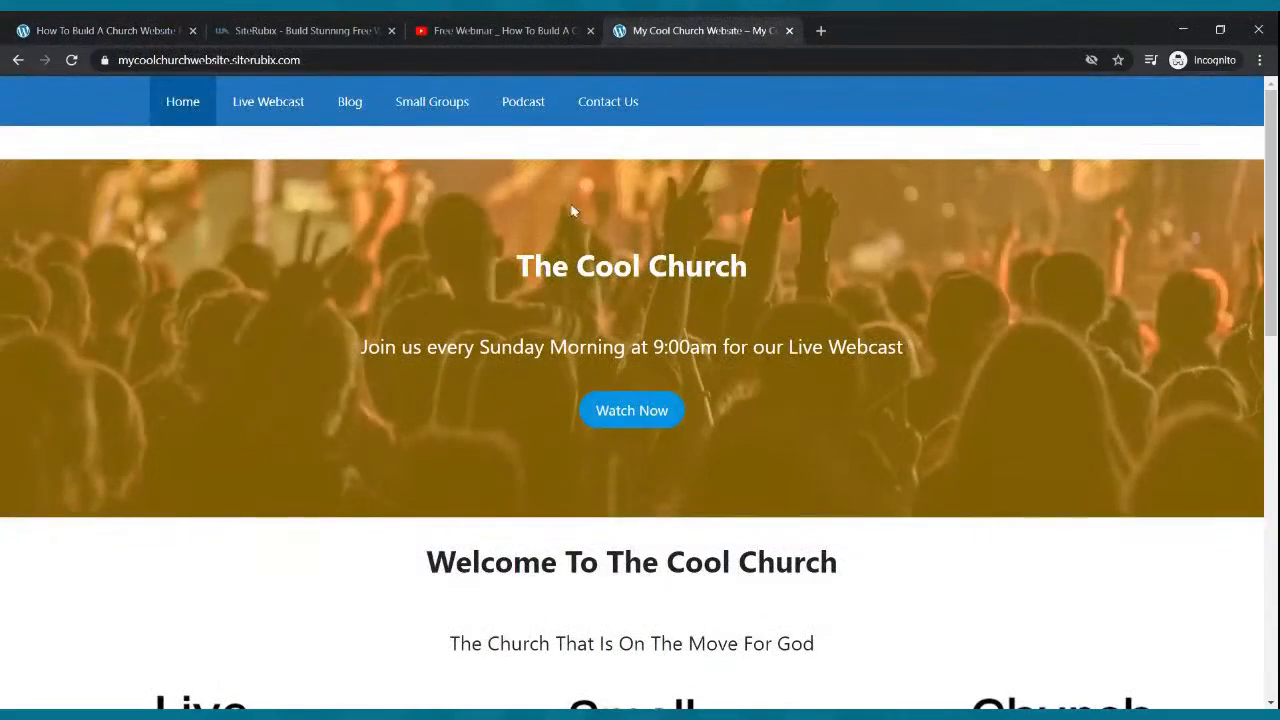
pyautogui.scroll(-5, 646, 249)
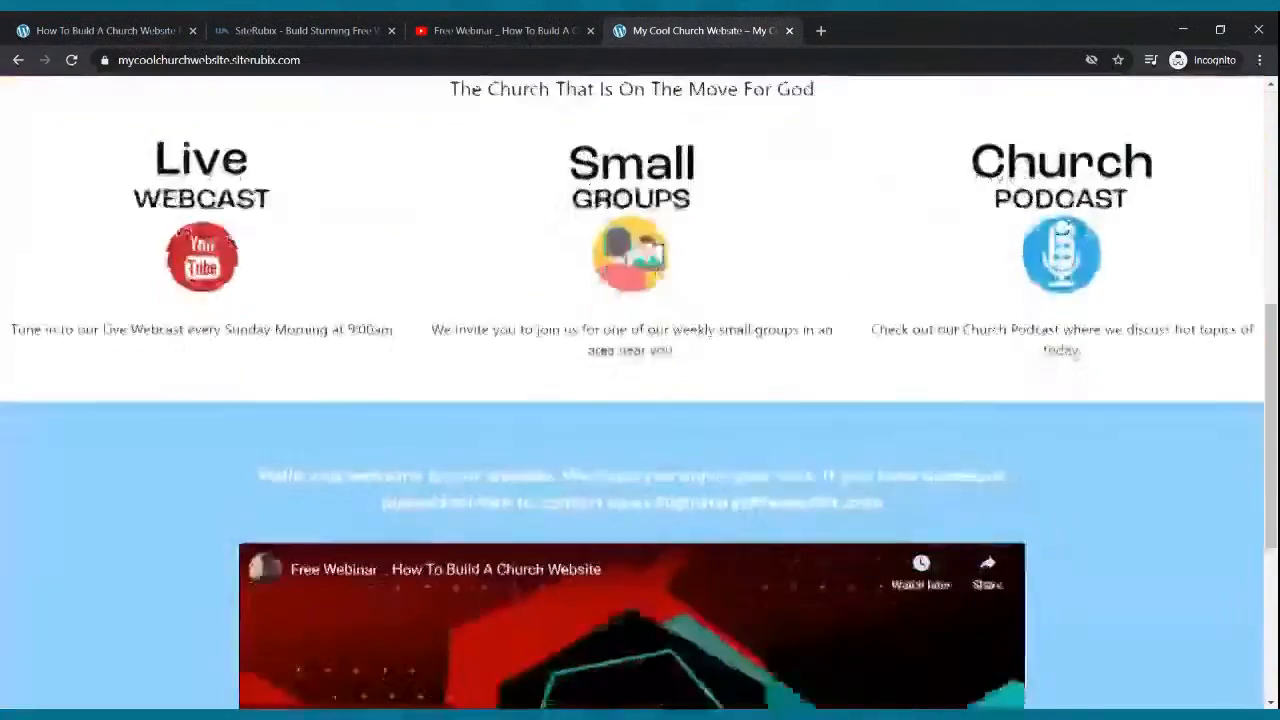
pyautogui.scroll(-4, 648, 249)
pyautogui.scroll(9, 645, 240)
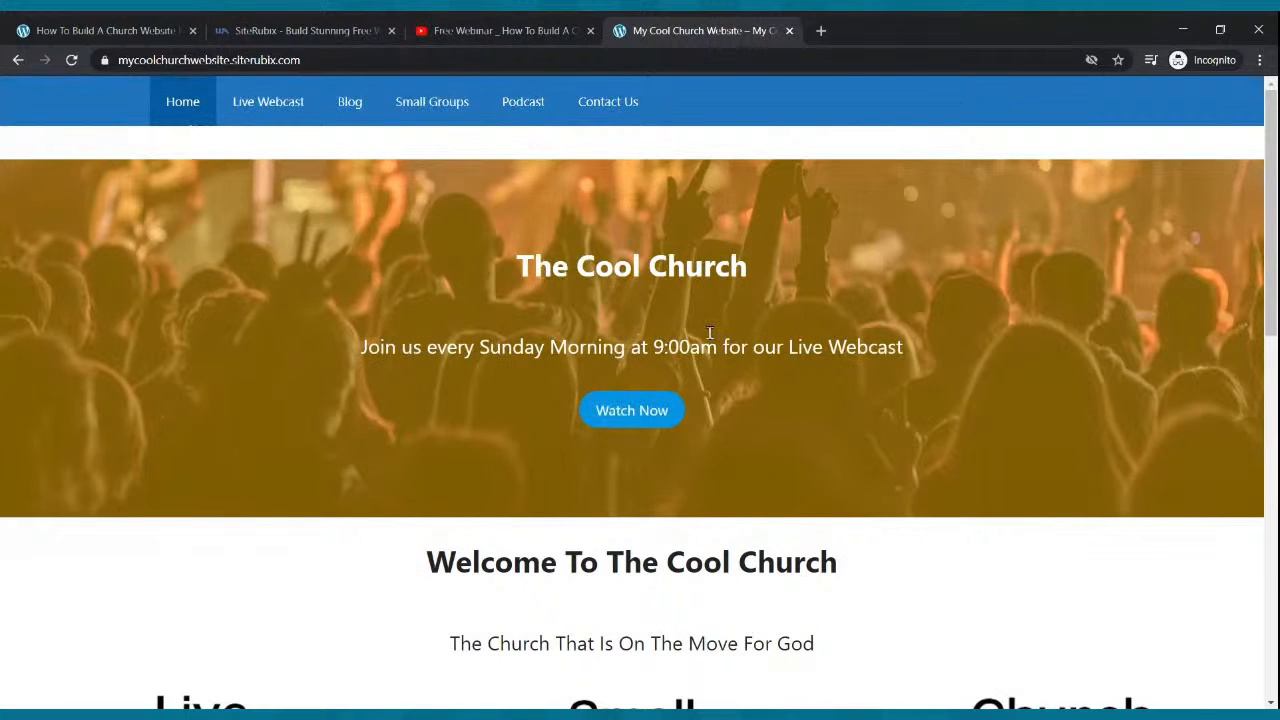
pyautogui.scroll(-1, 842, 388)
pyautogui.scroll(1, 846, 358)
pyautogui.scroll(-2, 696, 364)
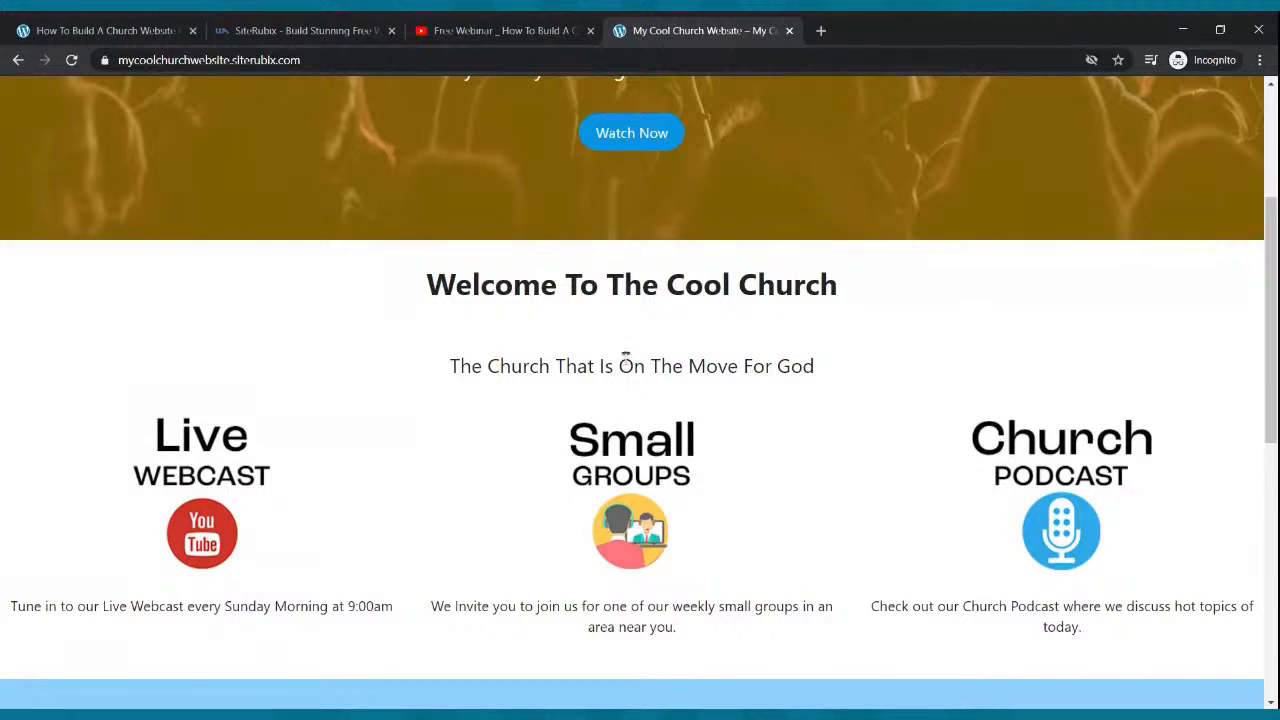
pyautogui.scroll(-4, 760, 314)
pyautogui.scroll(-2, 760, 314)
# - Return to the top of the home page and go to the Live Webcast page
pyautogui.scroll(1, 737, 409)
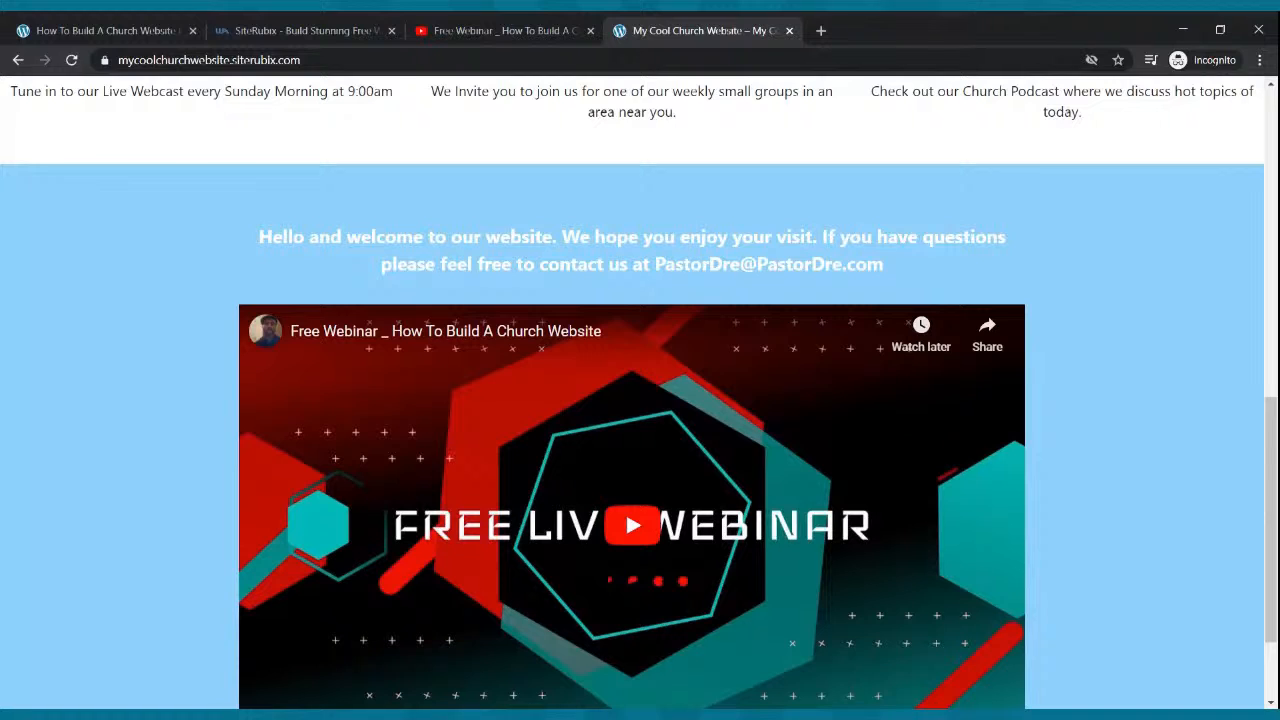
pyautogui.scroll(-2, 657, 371)
pyautogui.scroll(9, 643, 349)
pyautogui.scroll(1, 394, 278)
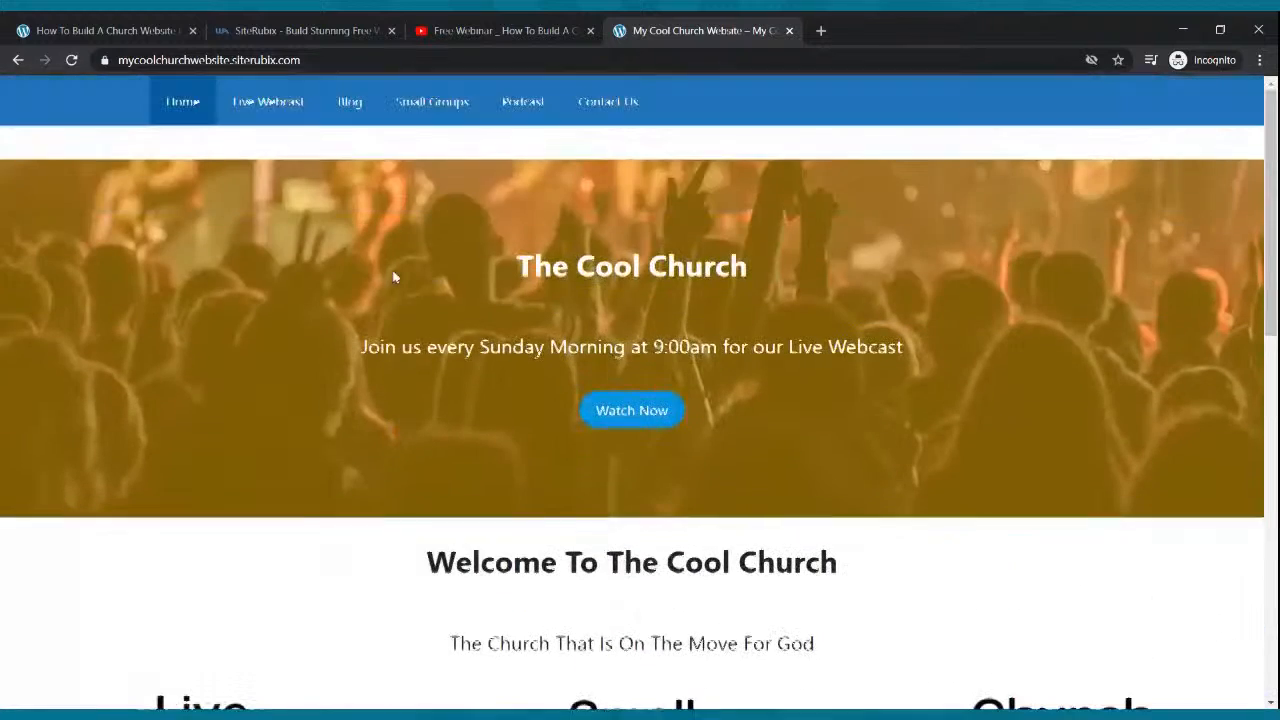
pyautogui.click(277, 106)
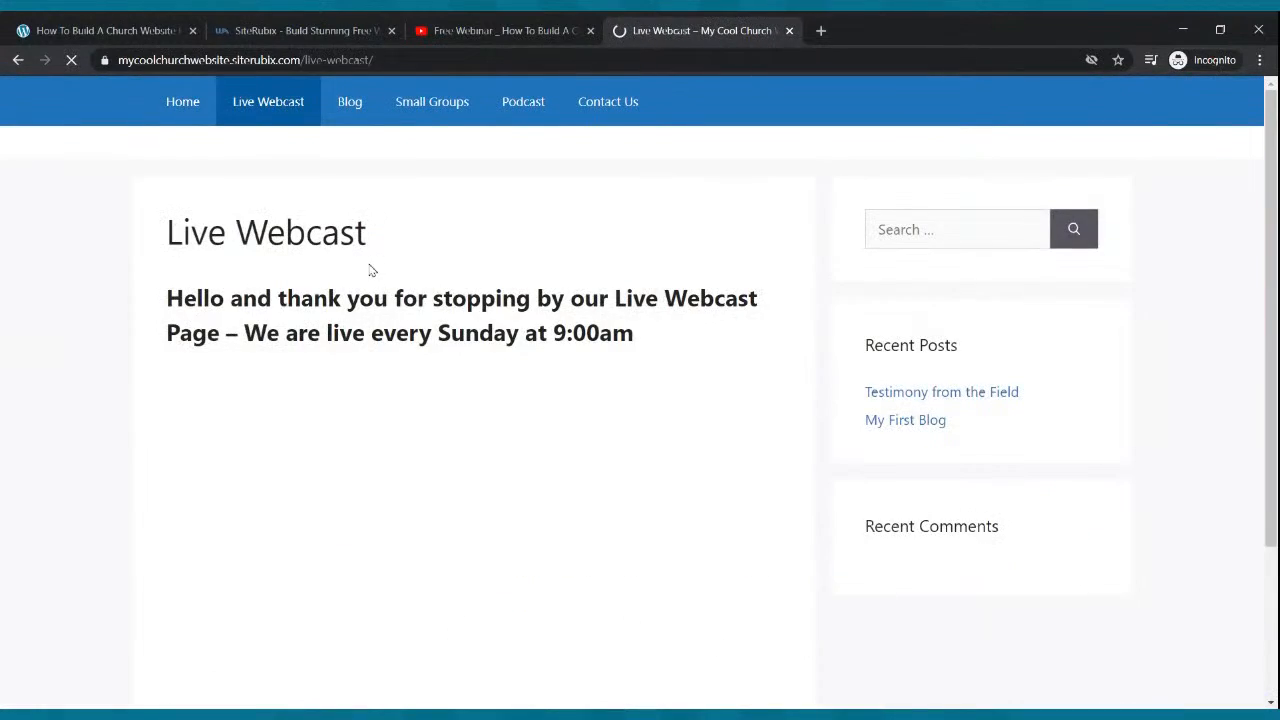
# - Look over the Live Webcast page, then view the Blog, Small Groups and Podcast pages
pyautogui.scroll(-1, 429, 234)
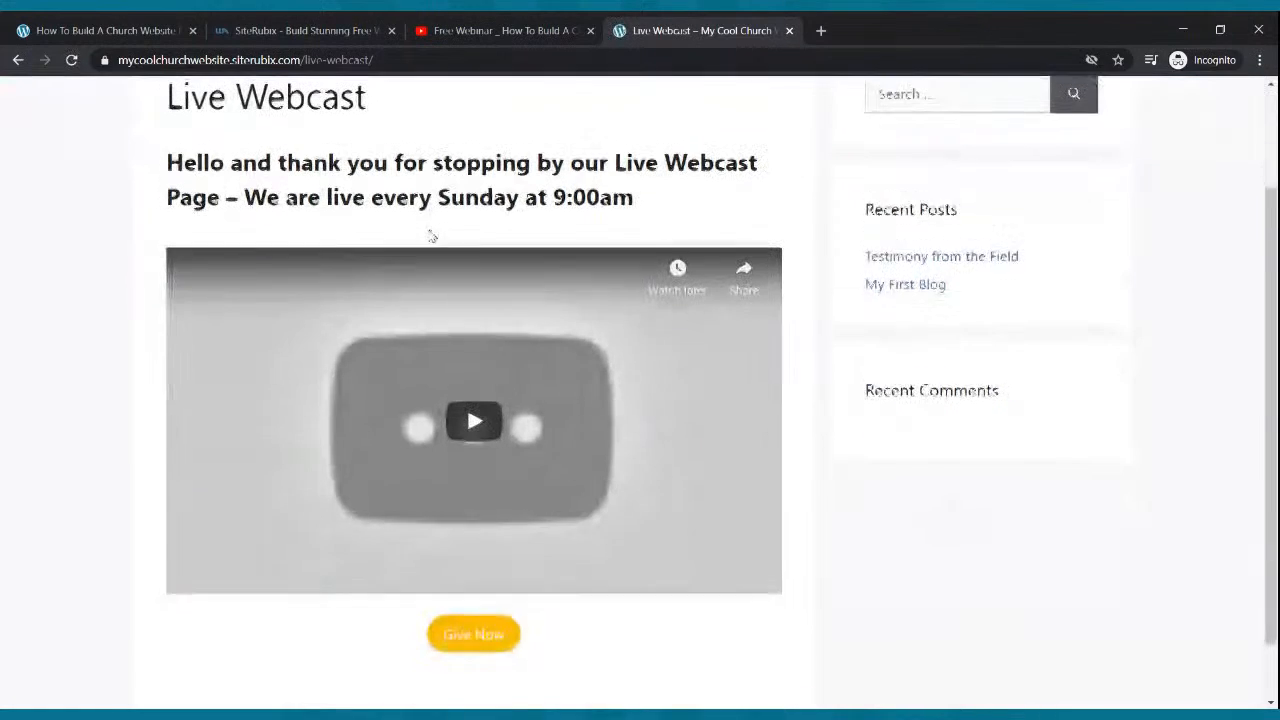
pyautogui.scroll(1, 431, 235)
pyautogui.click(355, 124)
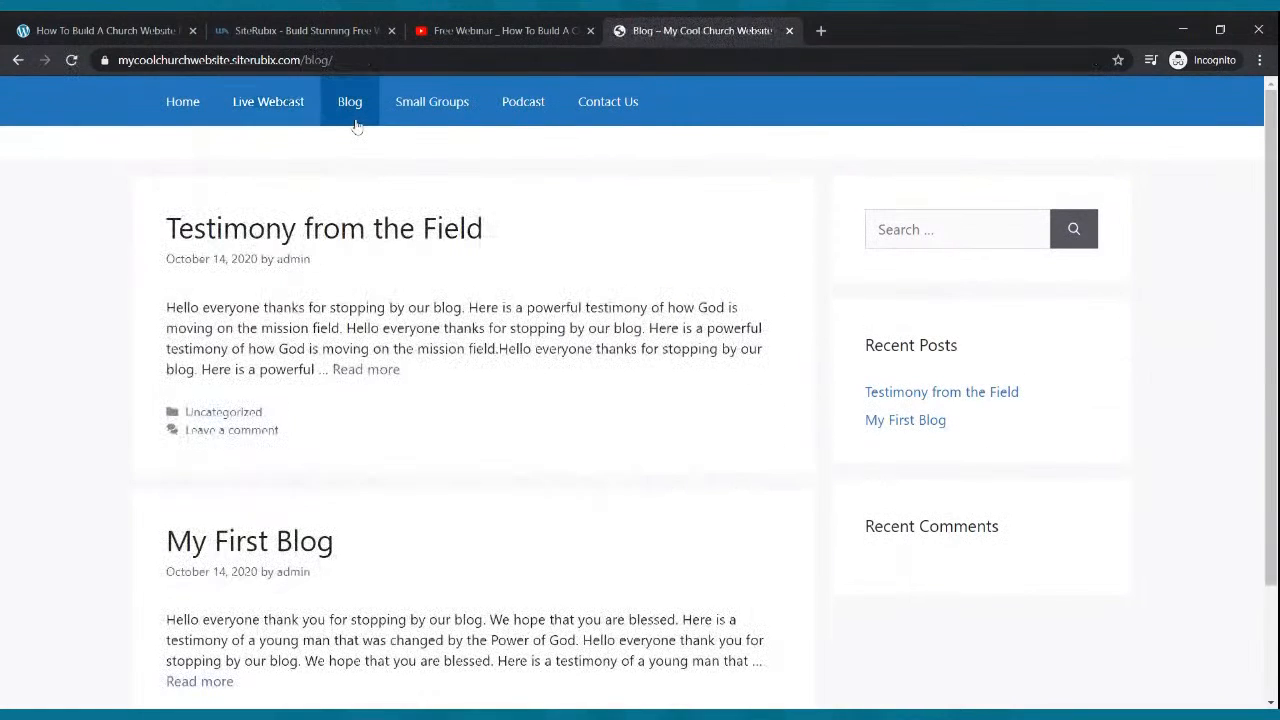
pyautogui.click(461, 102)
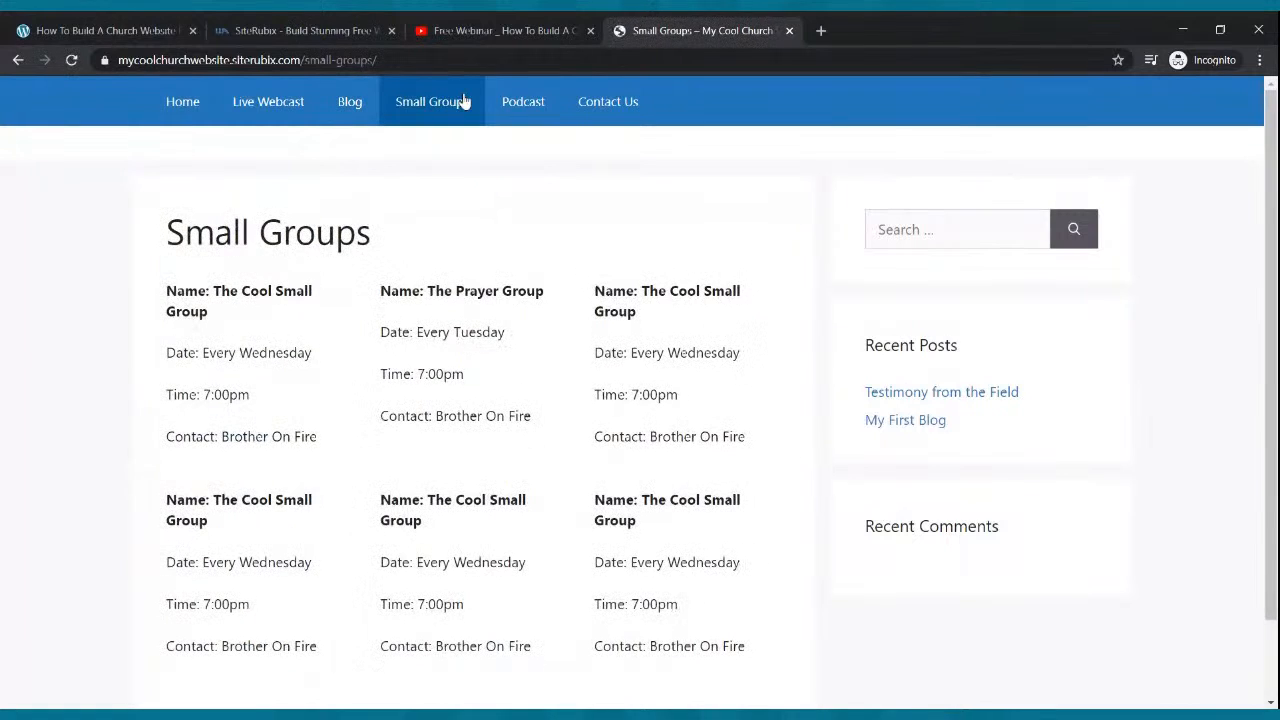
pyautogui.click(516, 106)
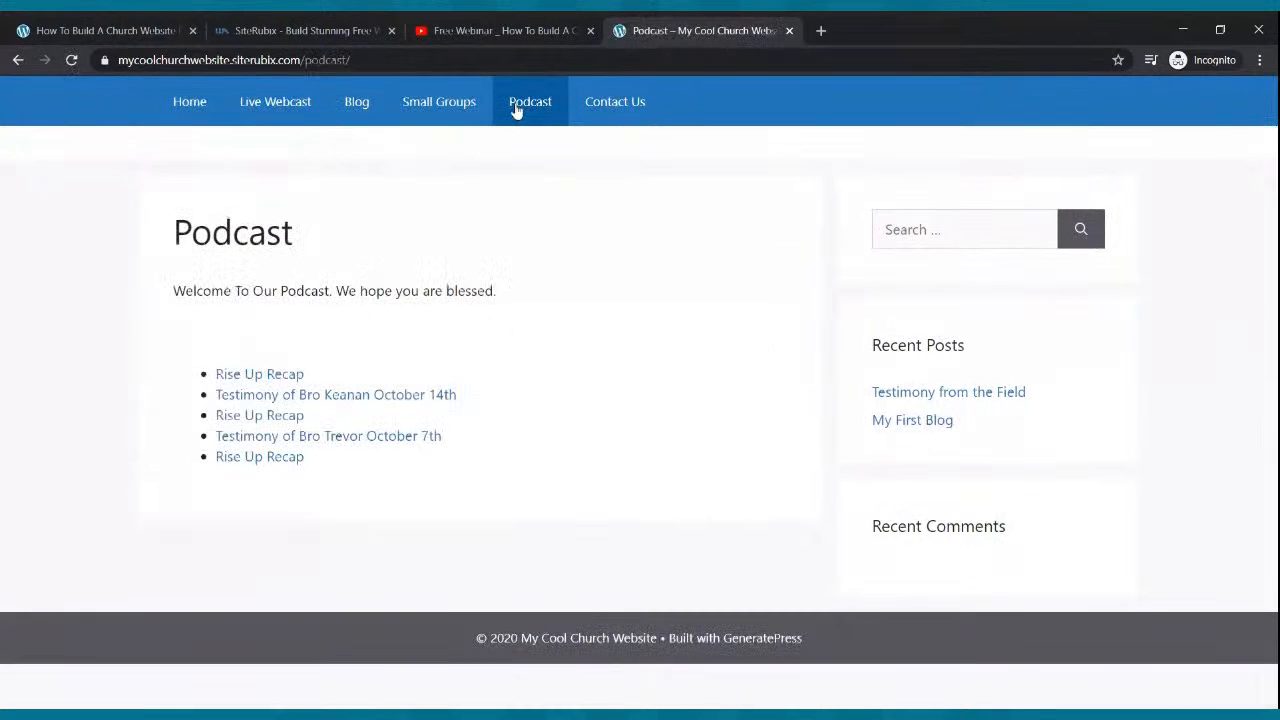
# - View the Contact Us page, return to Home, then go back to the PastorDre.com tab
pyautogui.click(614, 103)
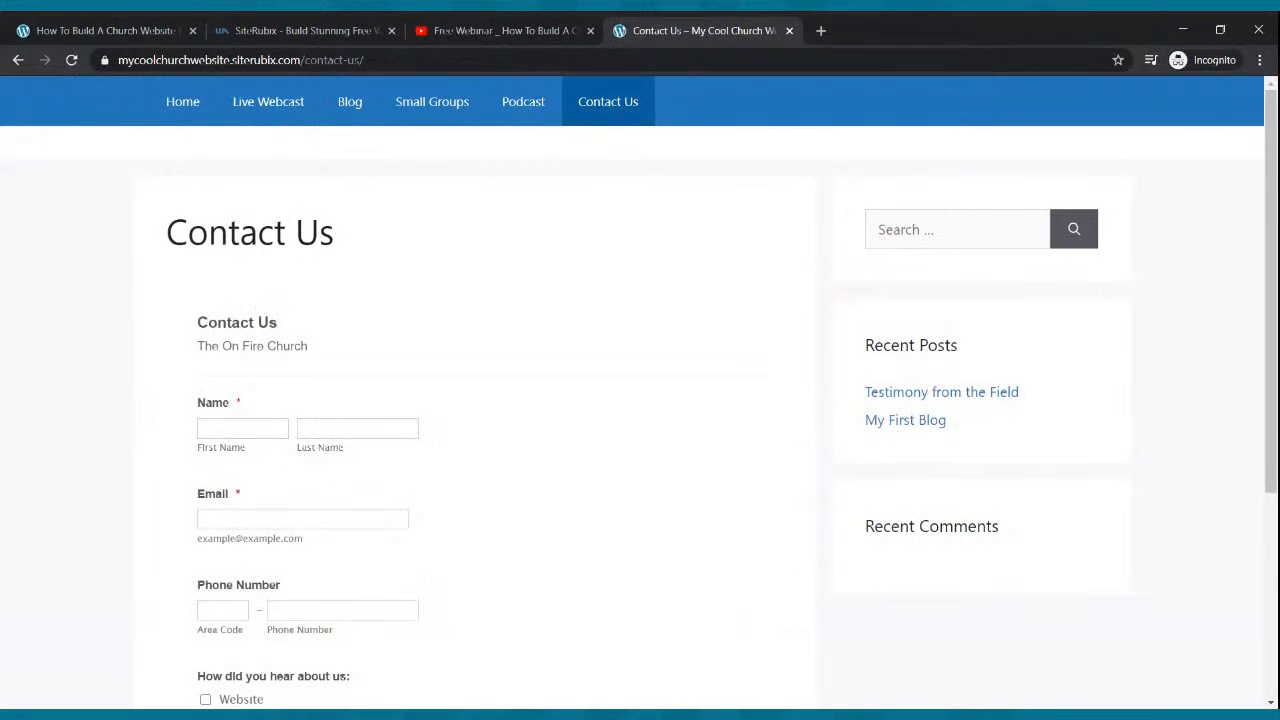
pyautogui.click(168, 96)
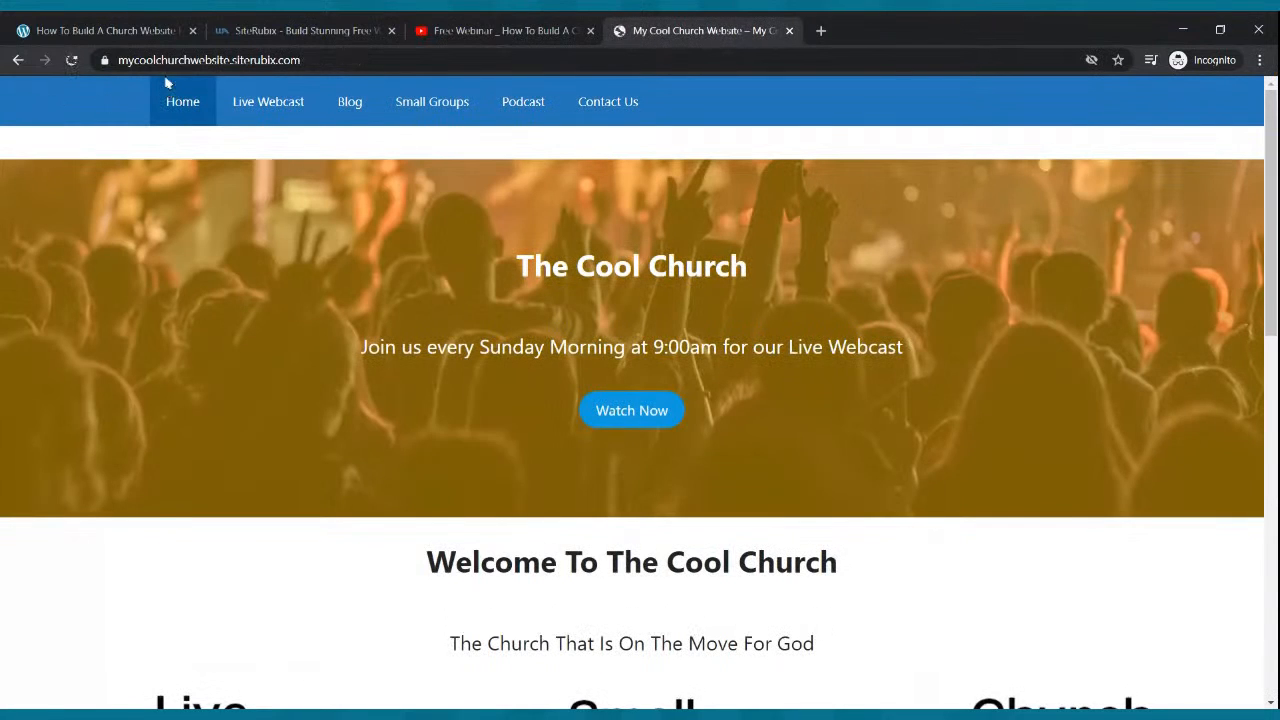
pyautogui.click(110, 32)
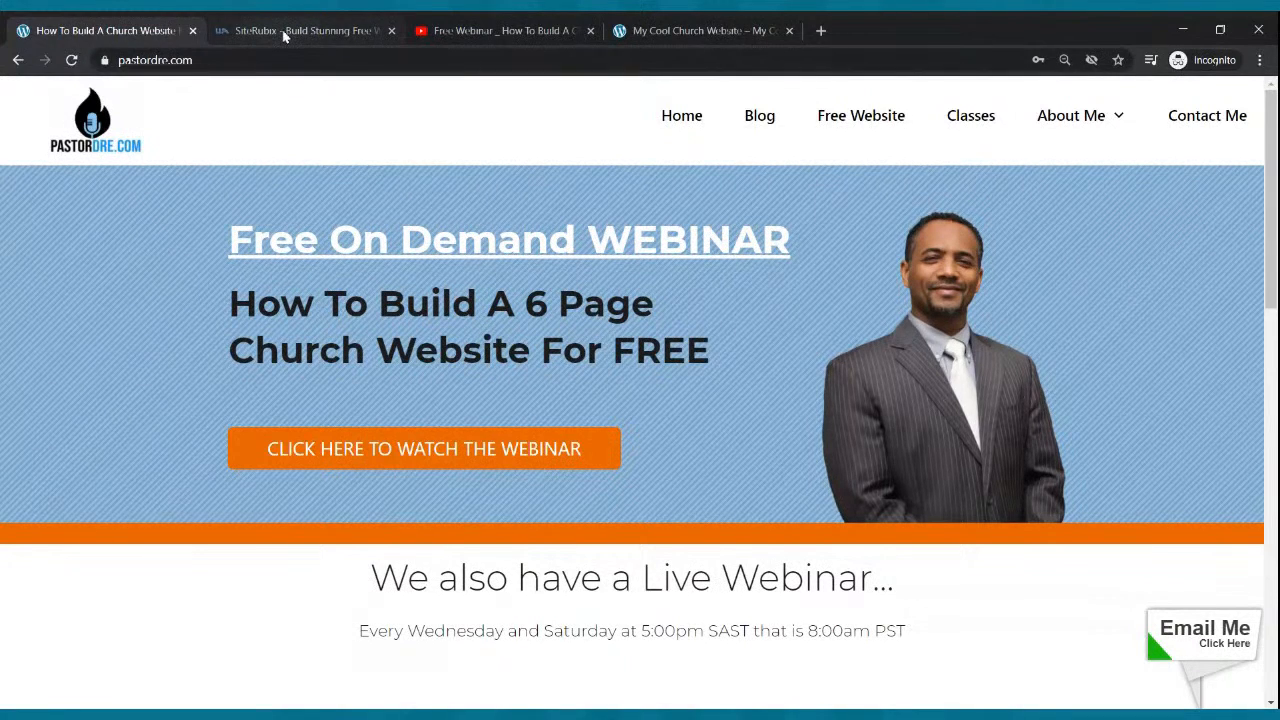
# - Open PastorDre.com's Free Website offer and close the older SiteRubix tab
pyautogui.click(860, 116)
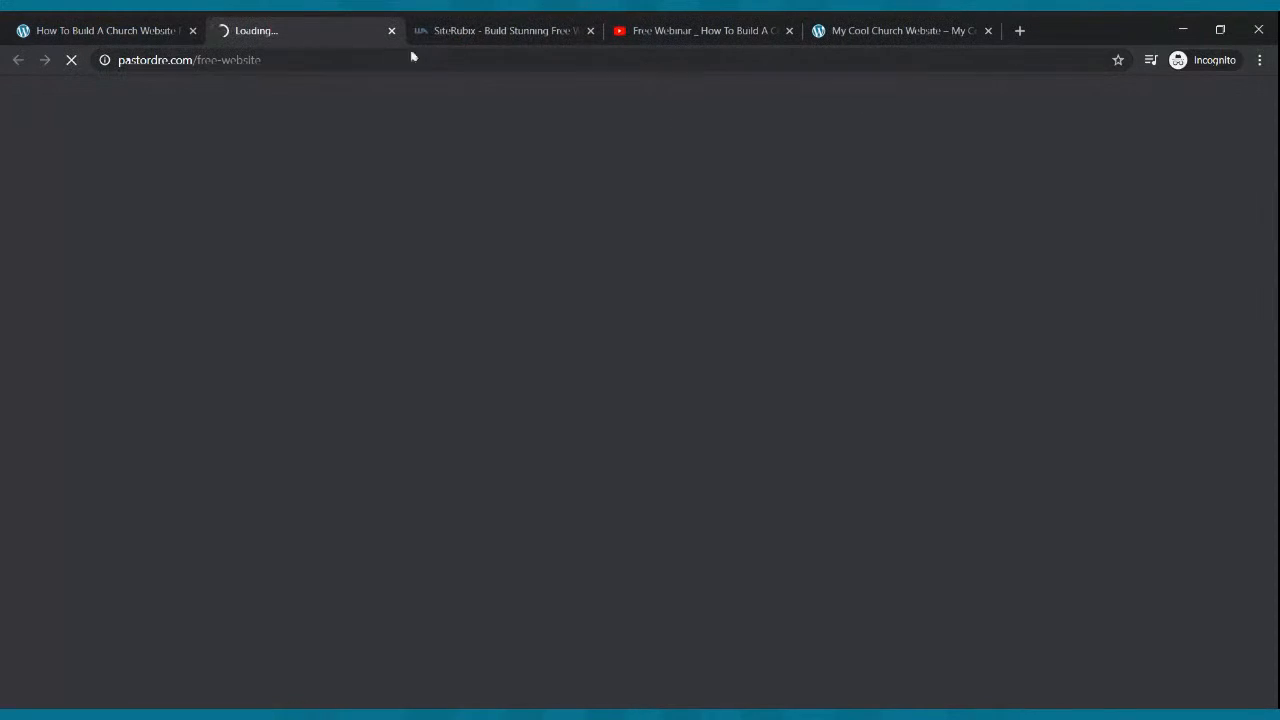
pyautogui.click(589, 31)
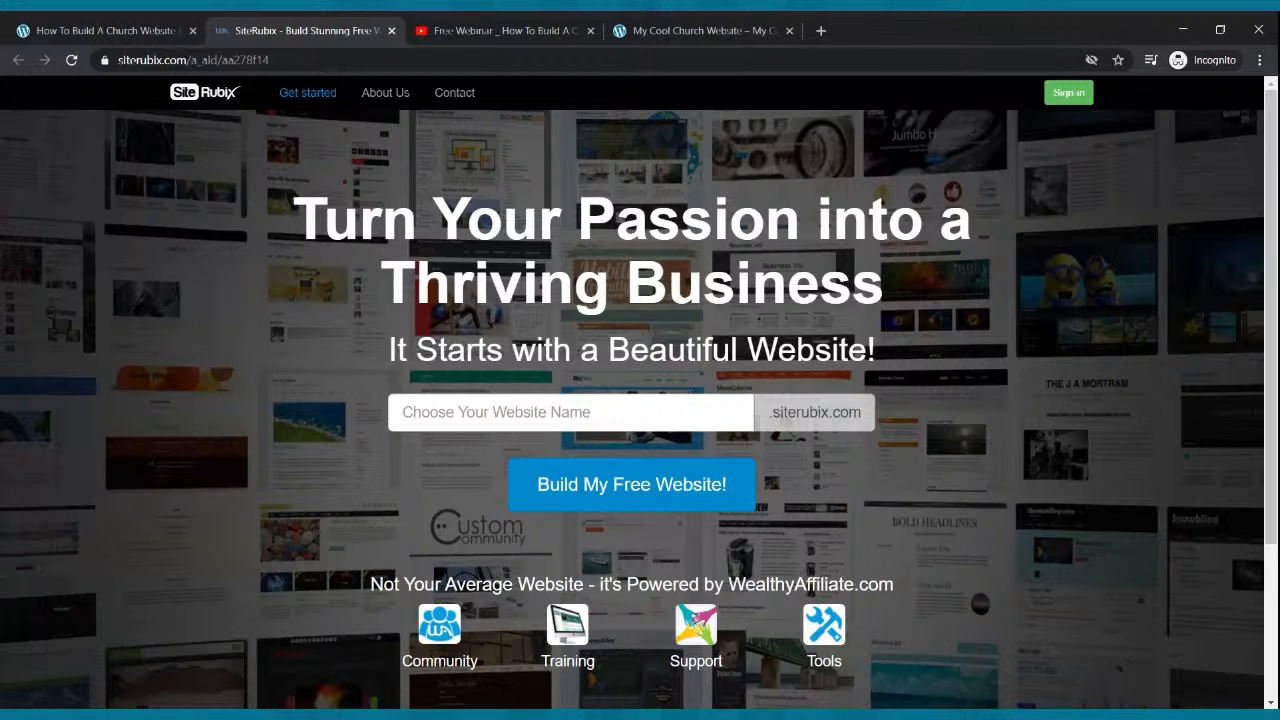
# - Try theonfirechurch and theradicalchurch as website names, then replace them with webinarwebsite
pyautogui.click(608, 421)
pyautogui.write('th')
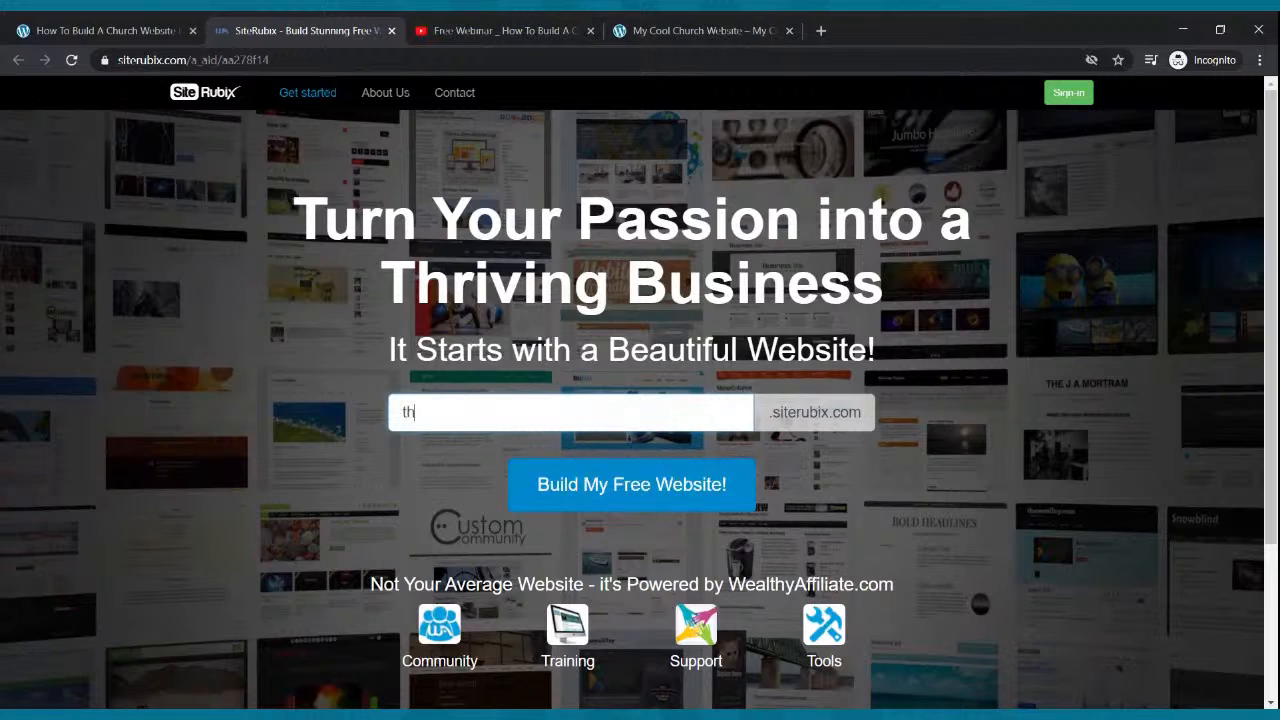
pyautogui.write('eonfirechurch')
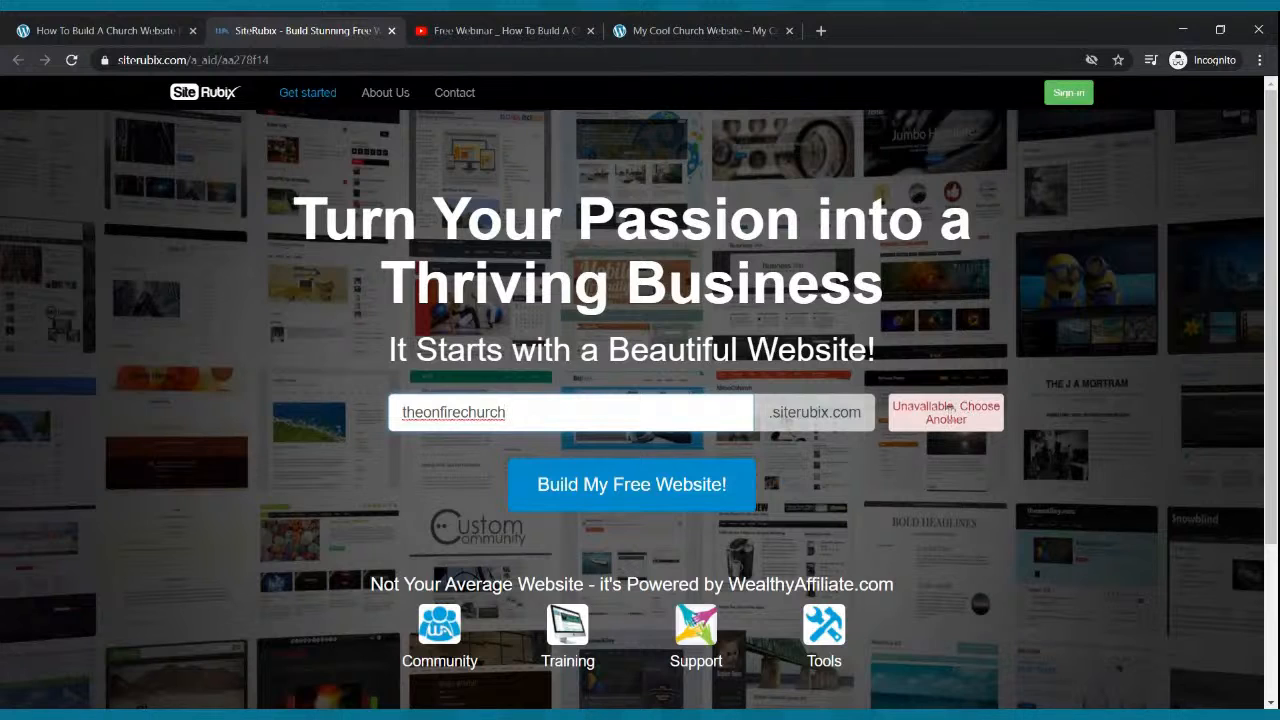
pyautogui.moveTo(512, 414); pyautogui.dragTo(387, 412)
pyautogui.write('thea')
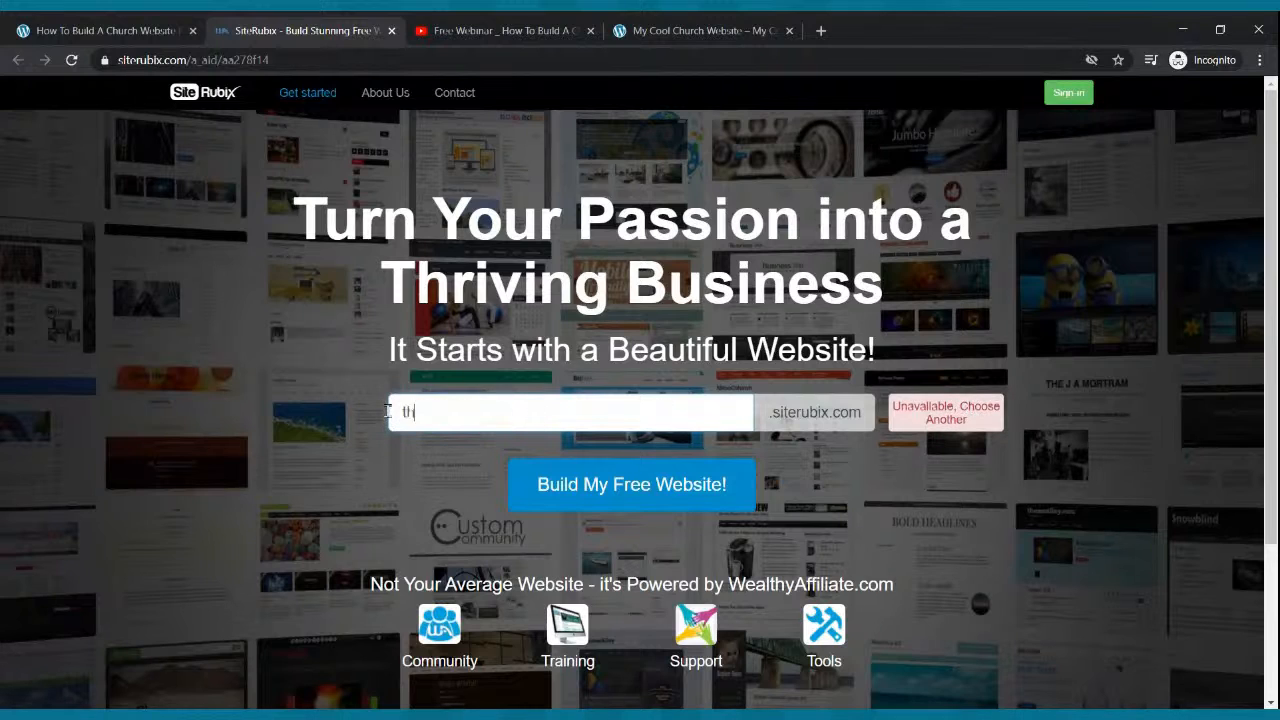
pyautogui.press('BackSpace')
pyautogui.write('radicalc')
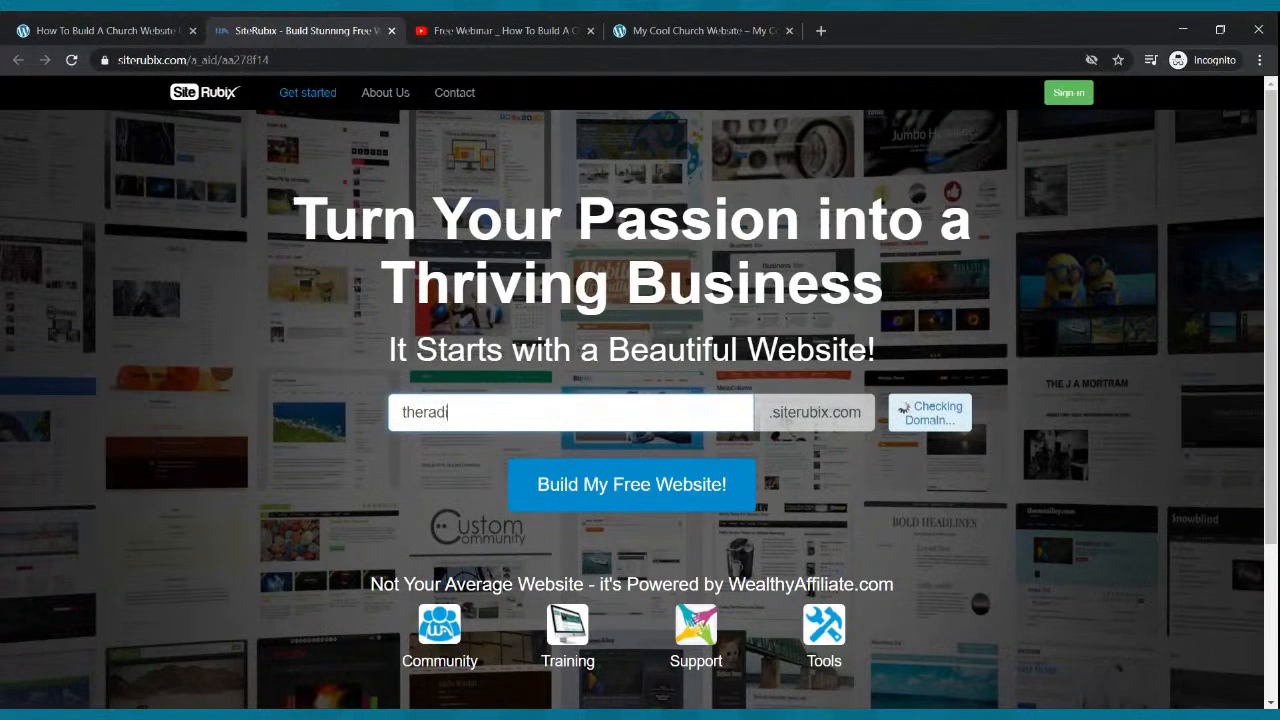
pyautogui.press('BackSpace')
pyautogui.press('BackSpace')
pyautogui.write('lchurch')
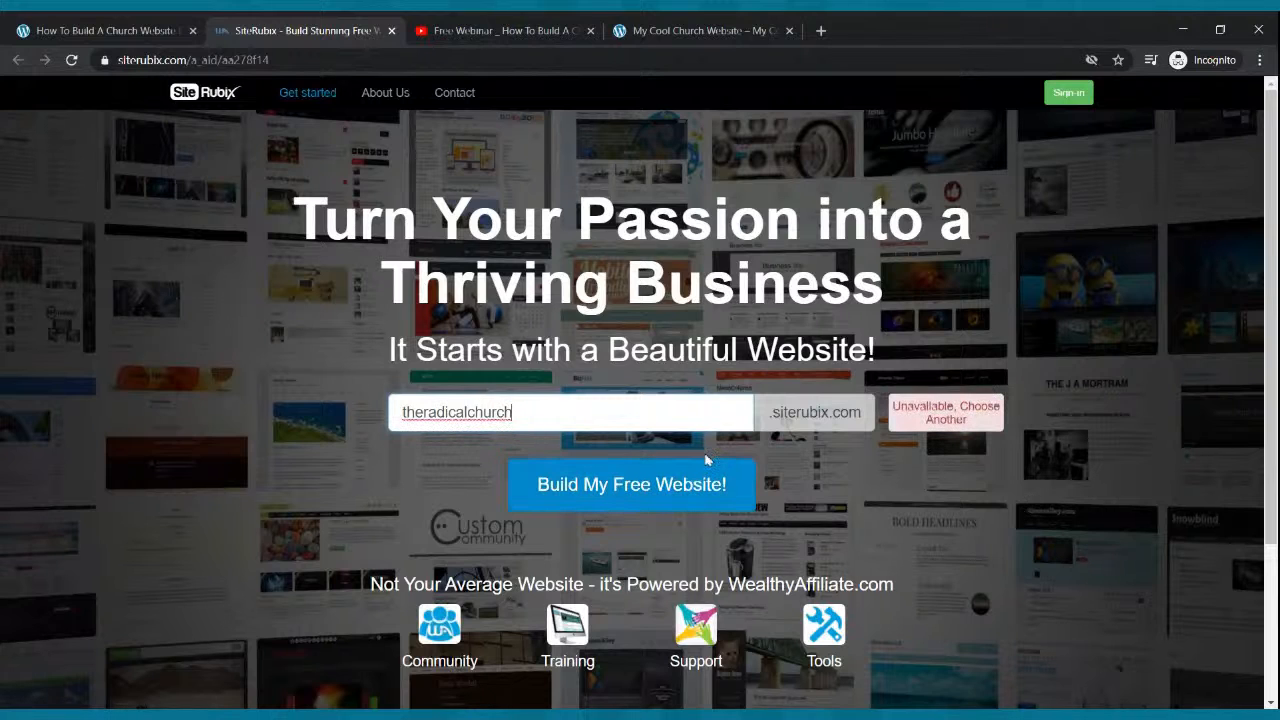
pyautogui.moveTo(596, 410); pyautogui.dragTo(243, 420)
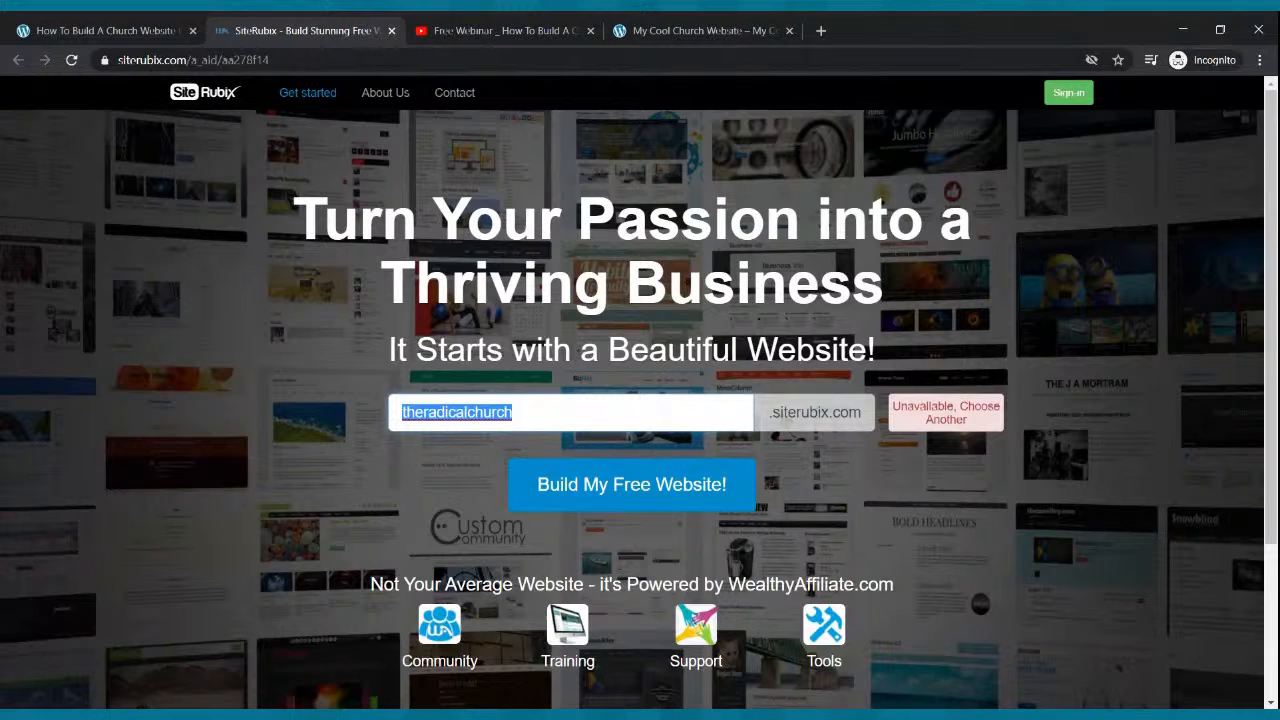
pyautogui.write('webinar')
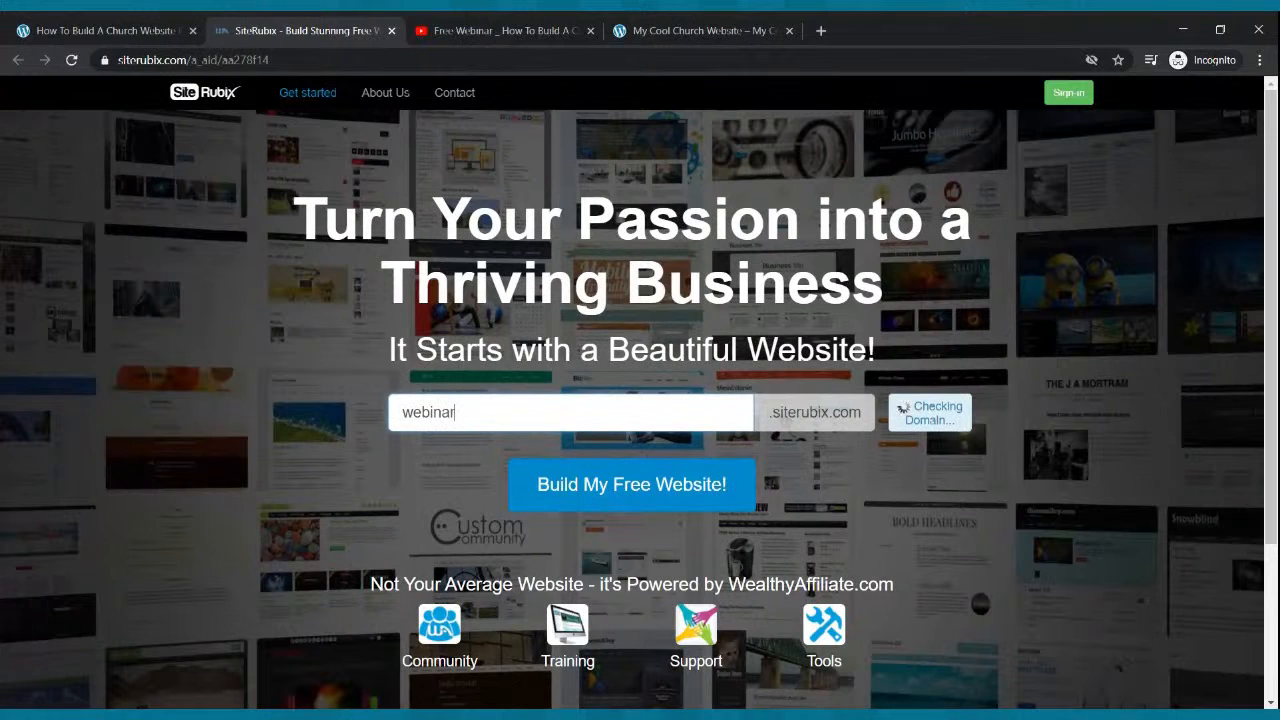
pyautogui.write('website')
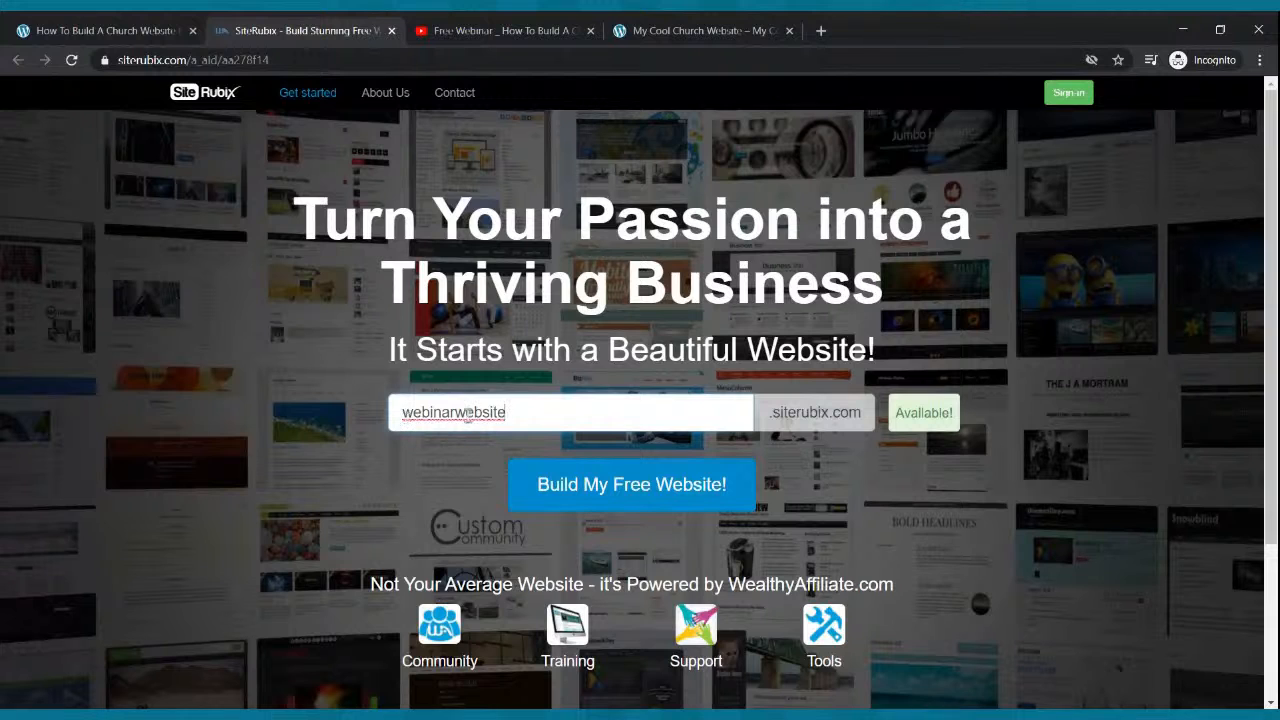
# - Insert 'church' into the name to make it webinarchurchwebsite
pyautogui.click(457, 411)
pyautogui.write('church')
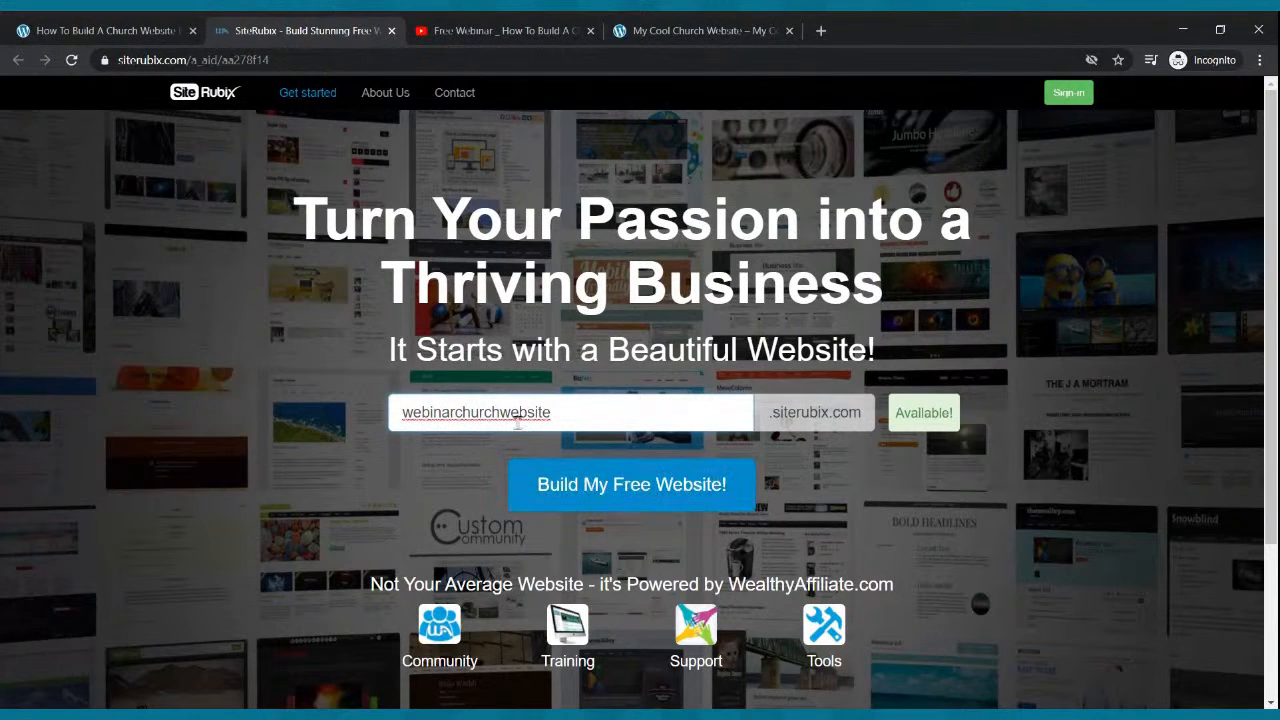
# - Choose to build the free website and step through the sign-up form's email, name, username and password fields
pyautogui.click(583, 484)
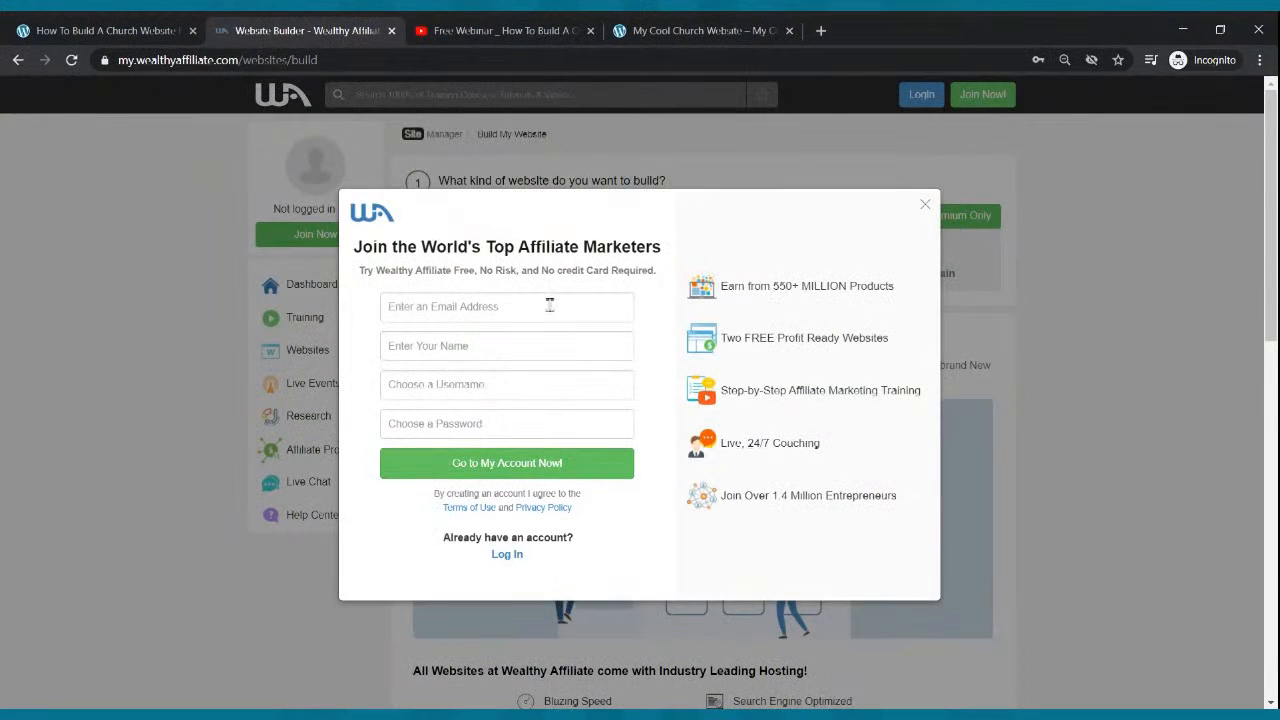
pyautogui.click(522, 305)
pyautogui.click(496, 349)
pyautogui.click(504, 385)
pyautogui.click(502, 424)
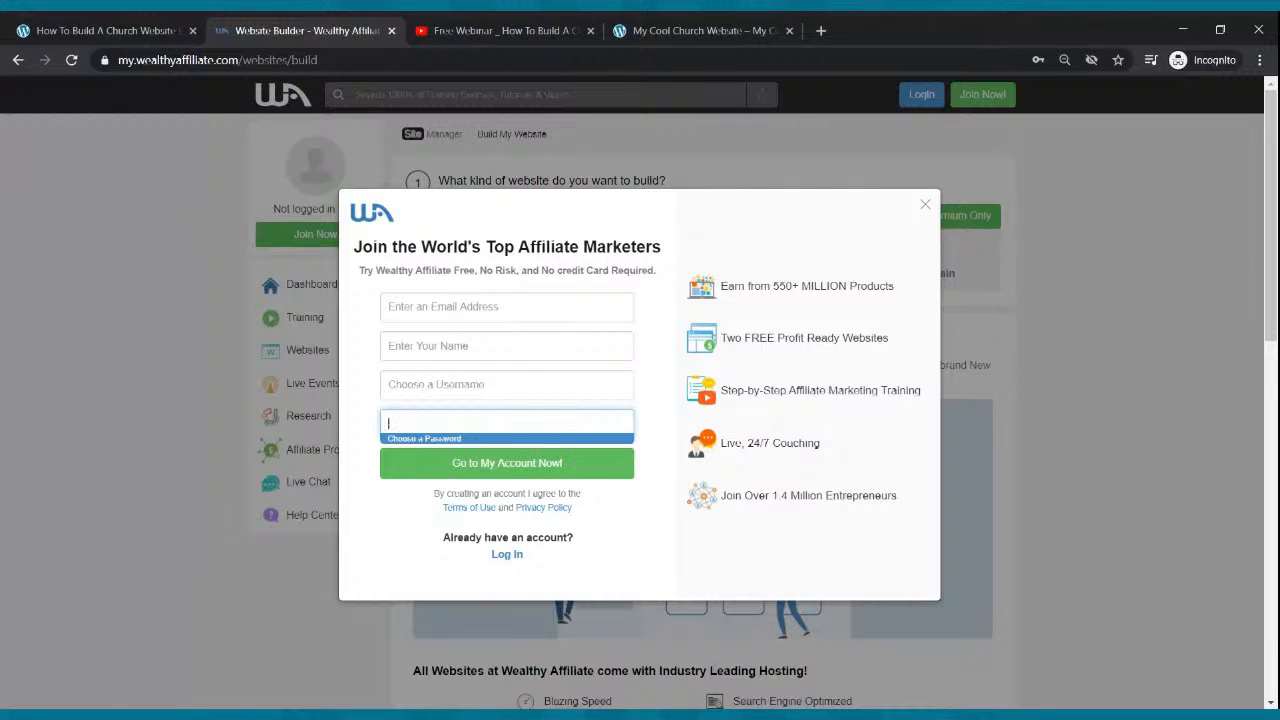
pyautogui.click(1193, 147)
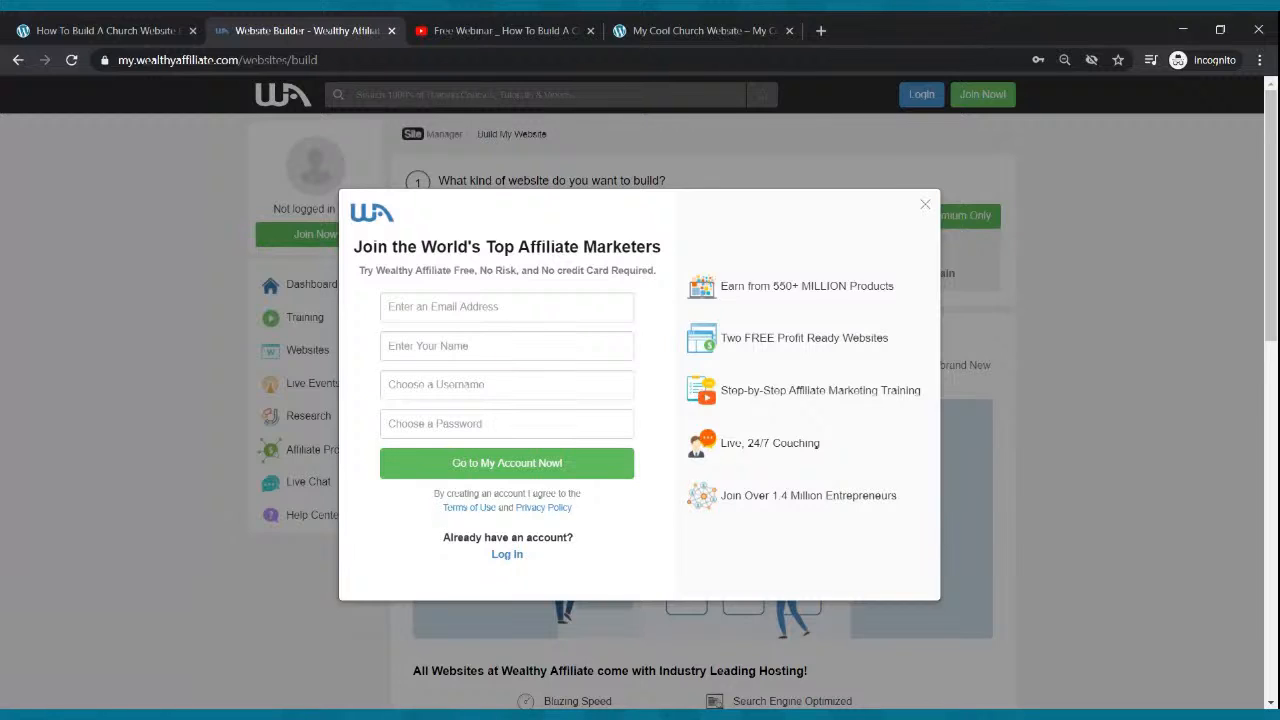
# - Switch to logging in and sign into the existing account using the saved email and password
pyautogui.click(466, 302)
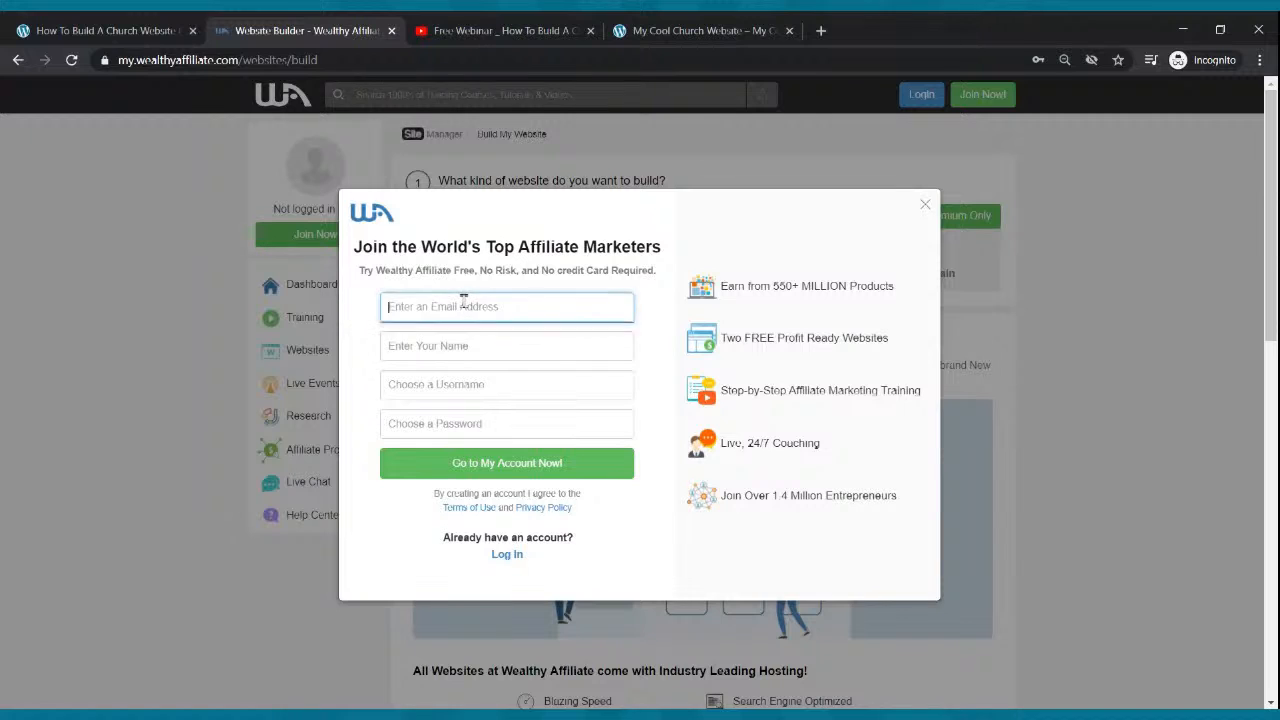
pyautogui.click(478, 347)
pyautogui.click(482, 386)
pyautogui.click(482, 418)
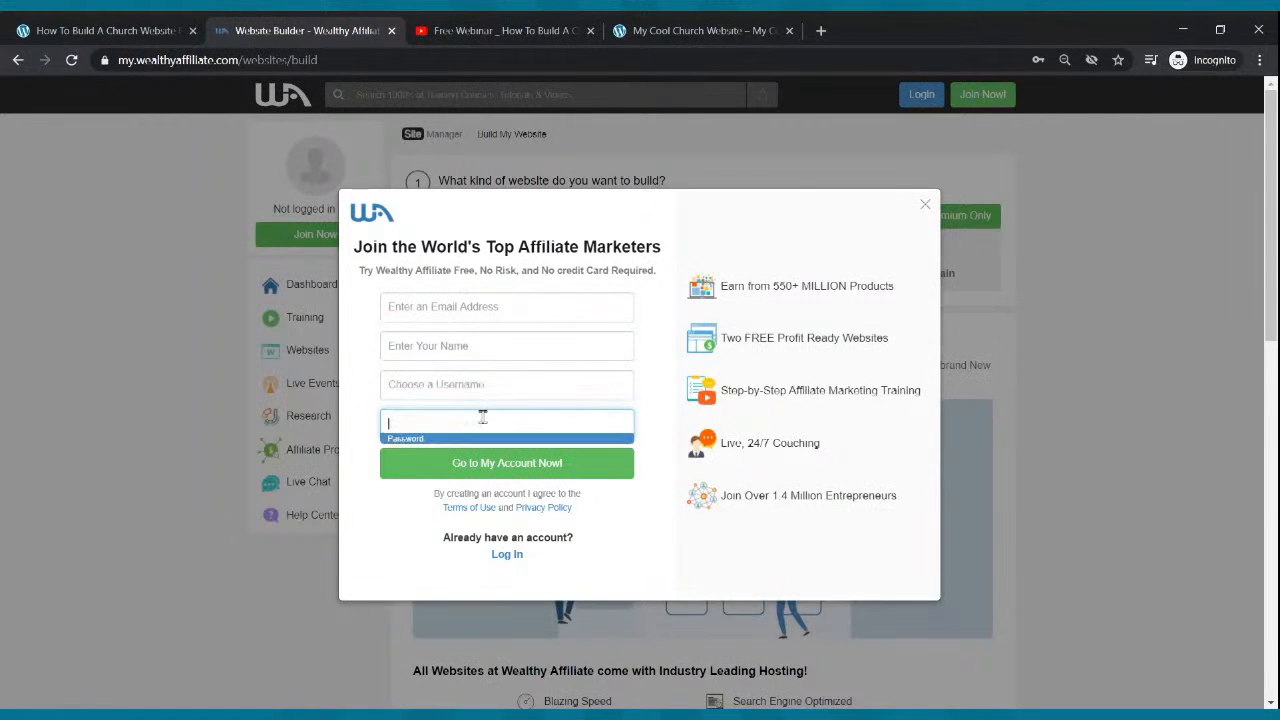
pyautogui.click(762, 560)
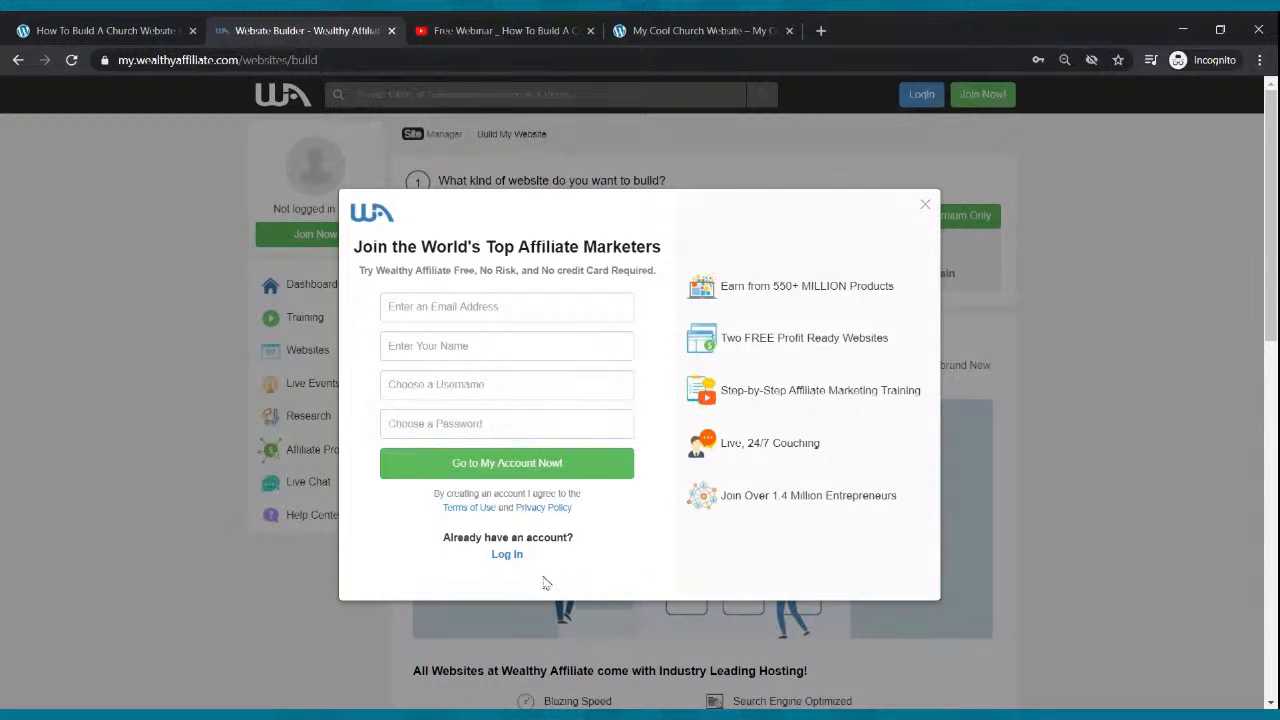
pyautogui.click(507, 555)
pyautogui.click(507, 307)
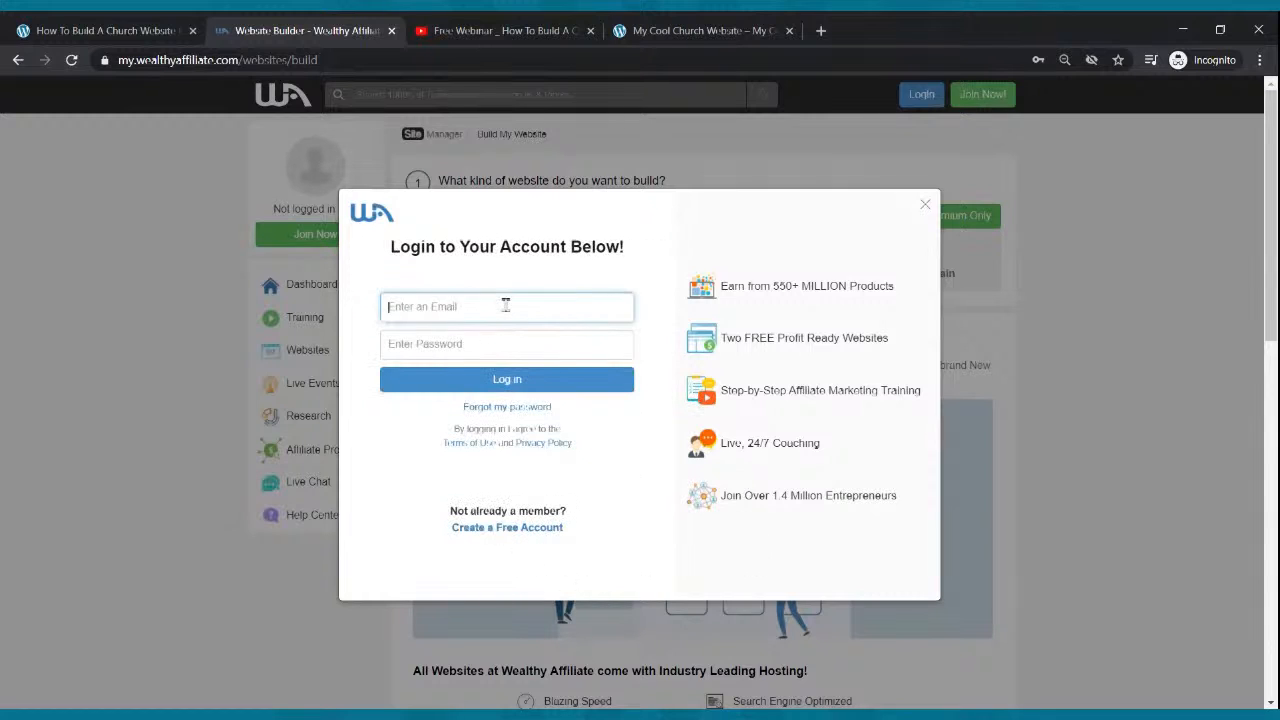
pyautogui.click(508, 379)
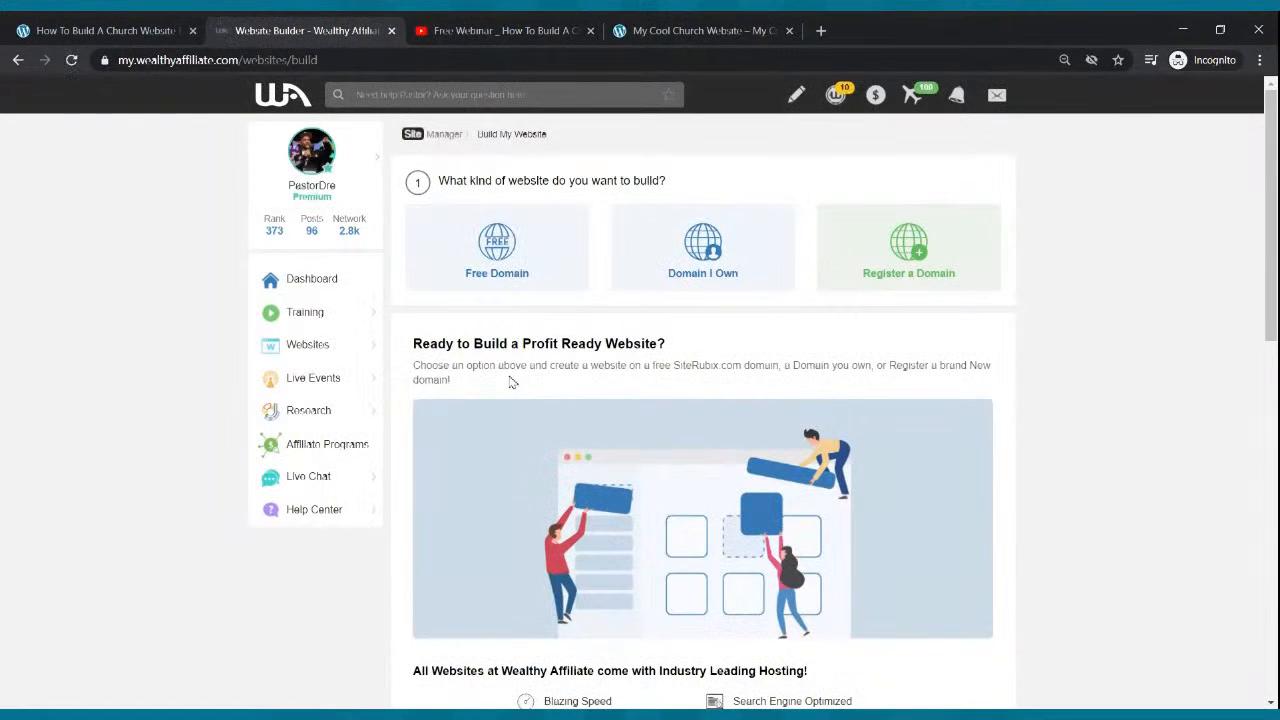
# - Choose Free Domain and enter webinarchurchwebsite as the domain name
pyautogui.click(512, 276)
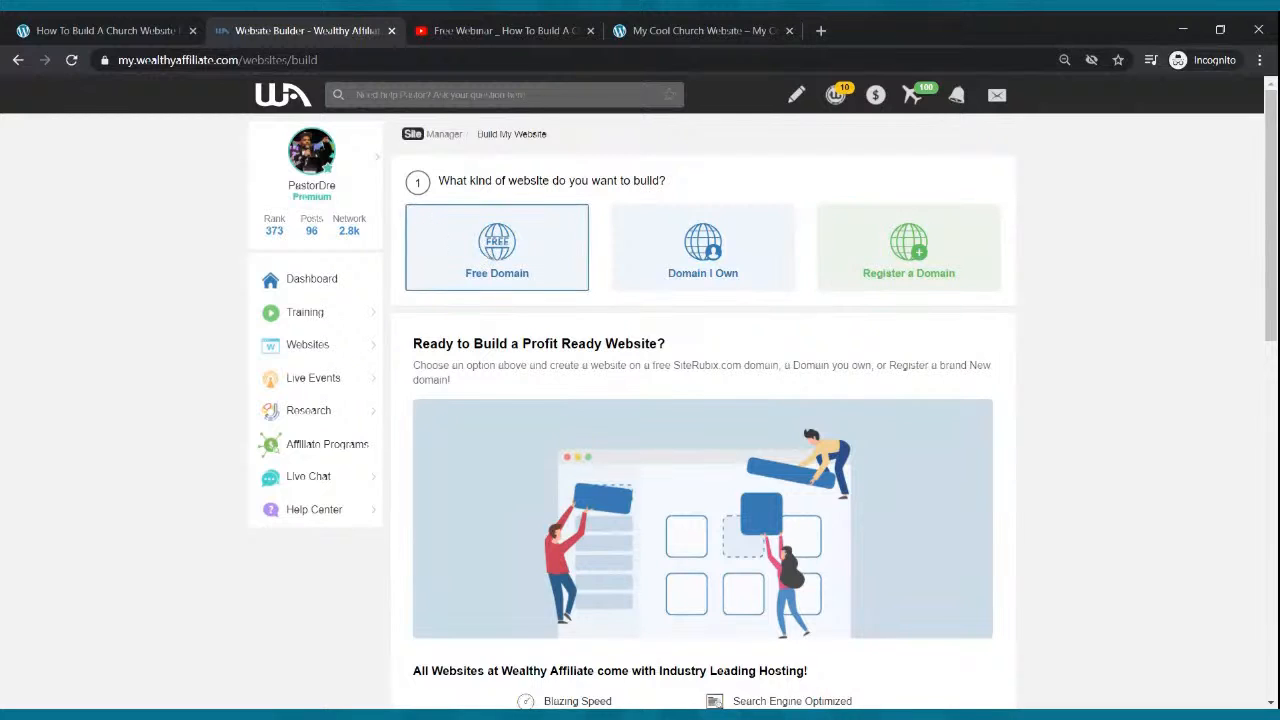
pyautogui.click(514, 245)
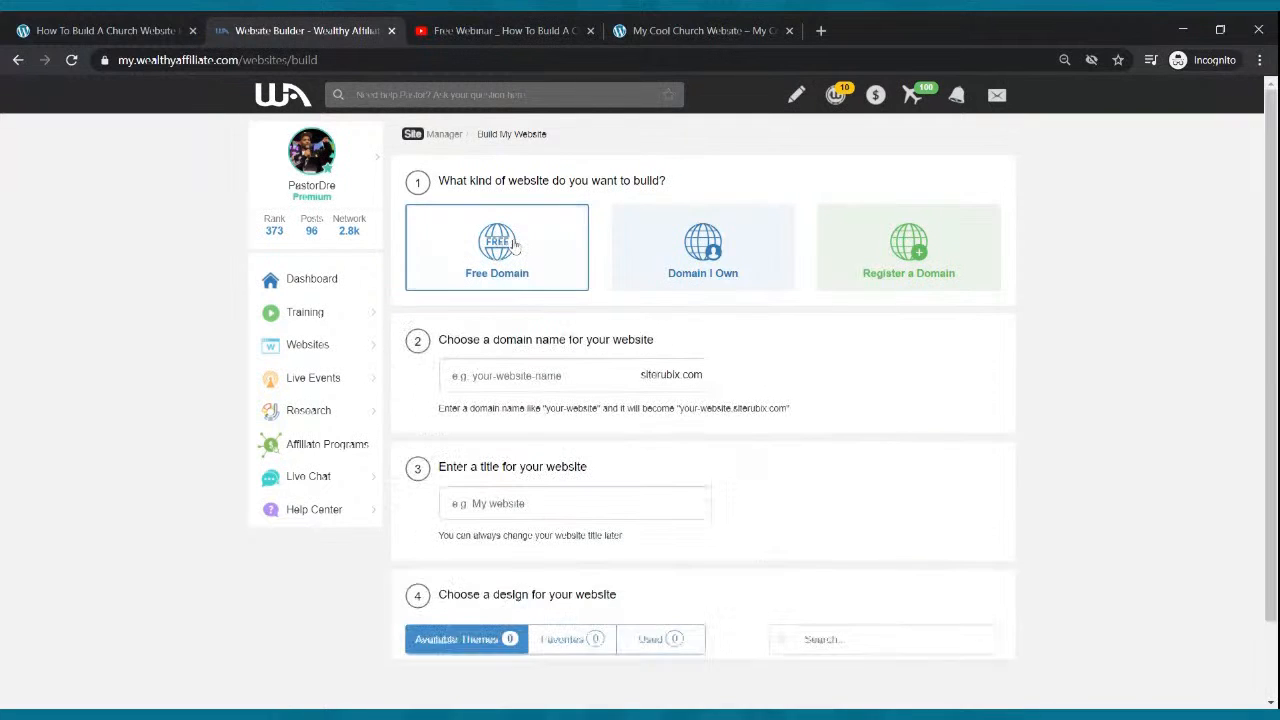
pyautogui.click(543, 374)
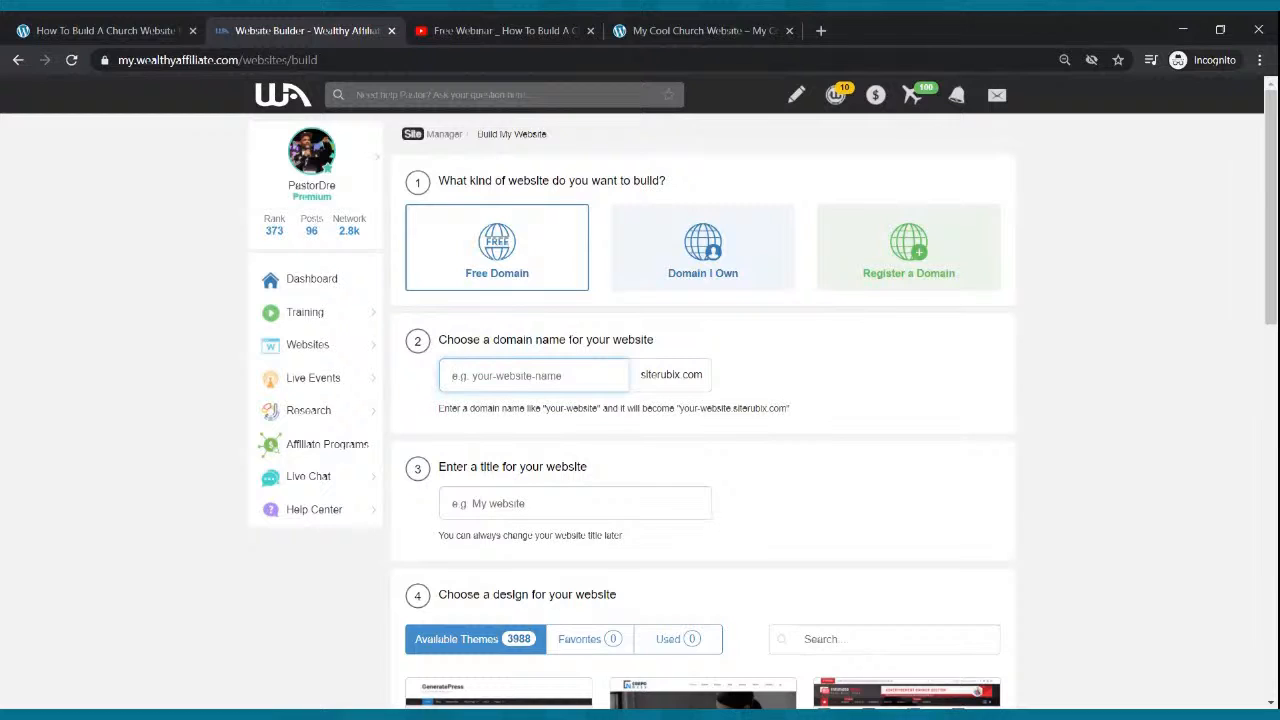
pyautogui.write('webinarchurchwebsite')
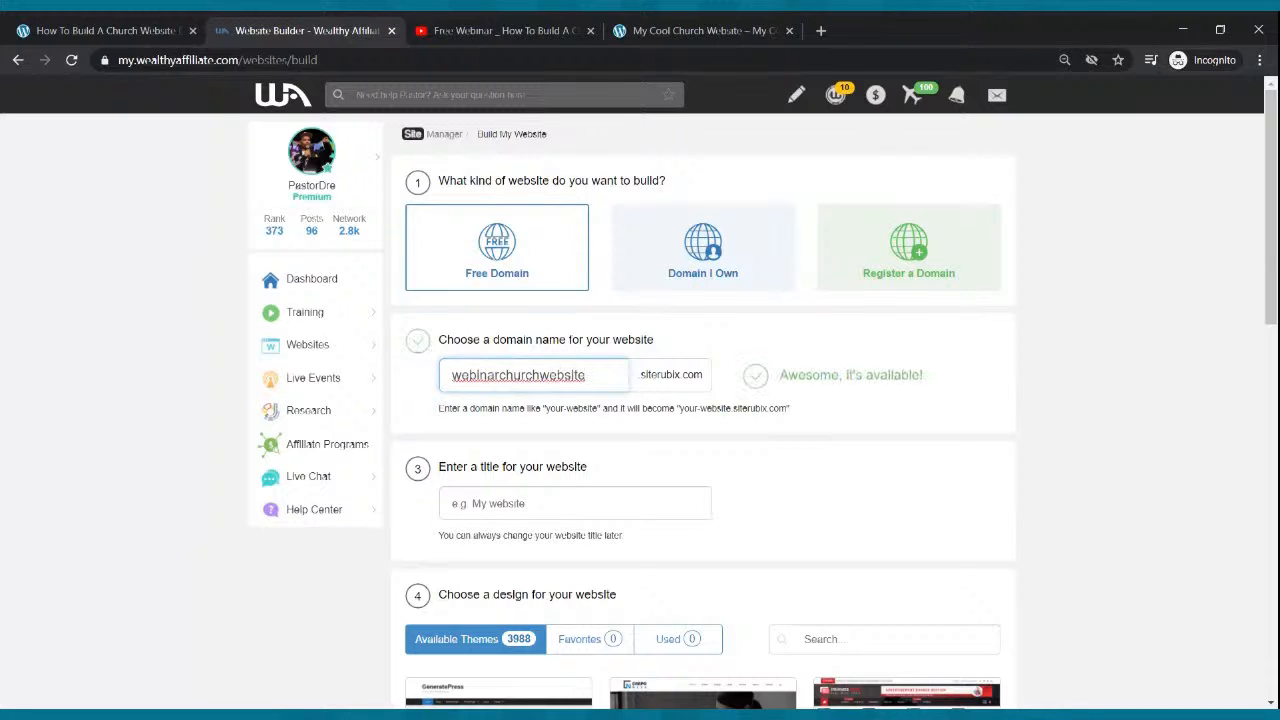
# - Enter 'My Rockin Church Website' as the site title
pyautogui.click(577, 503)
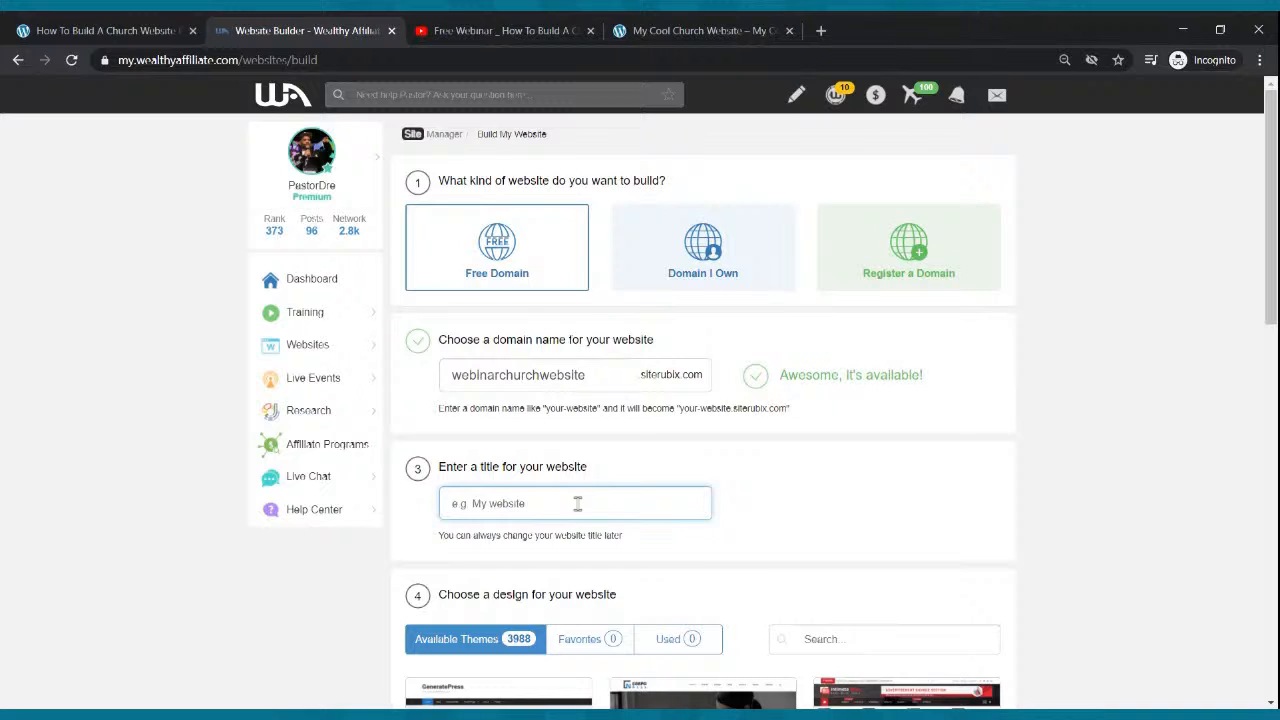
pyautogui.write('My Church Website')
pyautogui.press('BackSpace')
pyautogui.press('BackSpace')
pyautogui.press('BackSpace')
pyautogui.press('BackSpace')
pyautogui.press('BackSpace')
pyautogui.press('BackSpace')
pyautogui.press('BackSpace')
pyautogui.press('BackSpace')
pyautogui.press('BackSpace')
pyautogui.press('BackSpace')
pyautogui.press('BackSpace')
pyautogui.press('BackSpace')
pyautogui.press('BackSpace')
pyautogui.press('BackSpace')
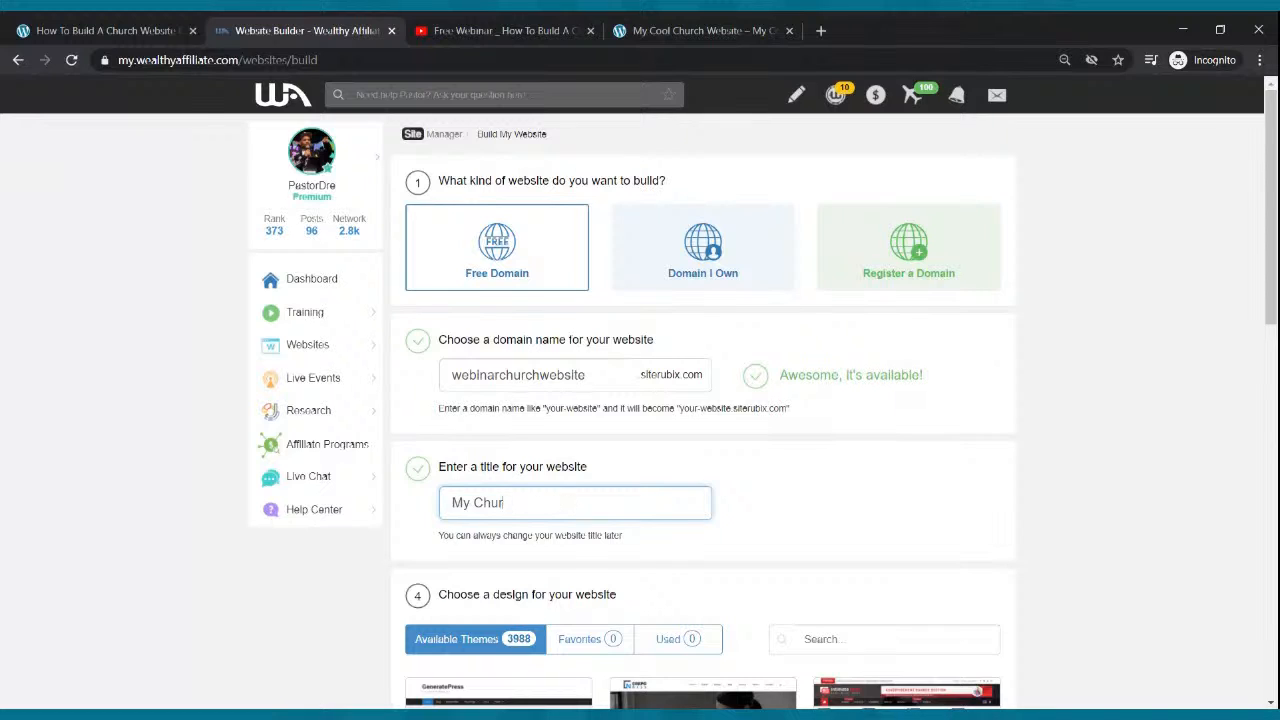
pyautogui.write('Rocking')
pyautogui.press('BackSpace')
pyautogui.press('BackSpace')
pyautogui.write('Church Website')
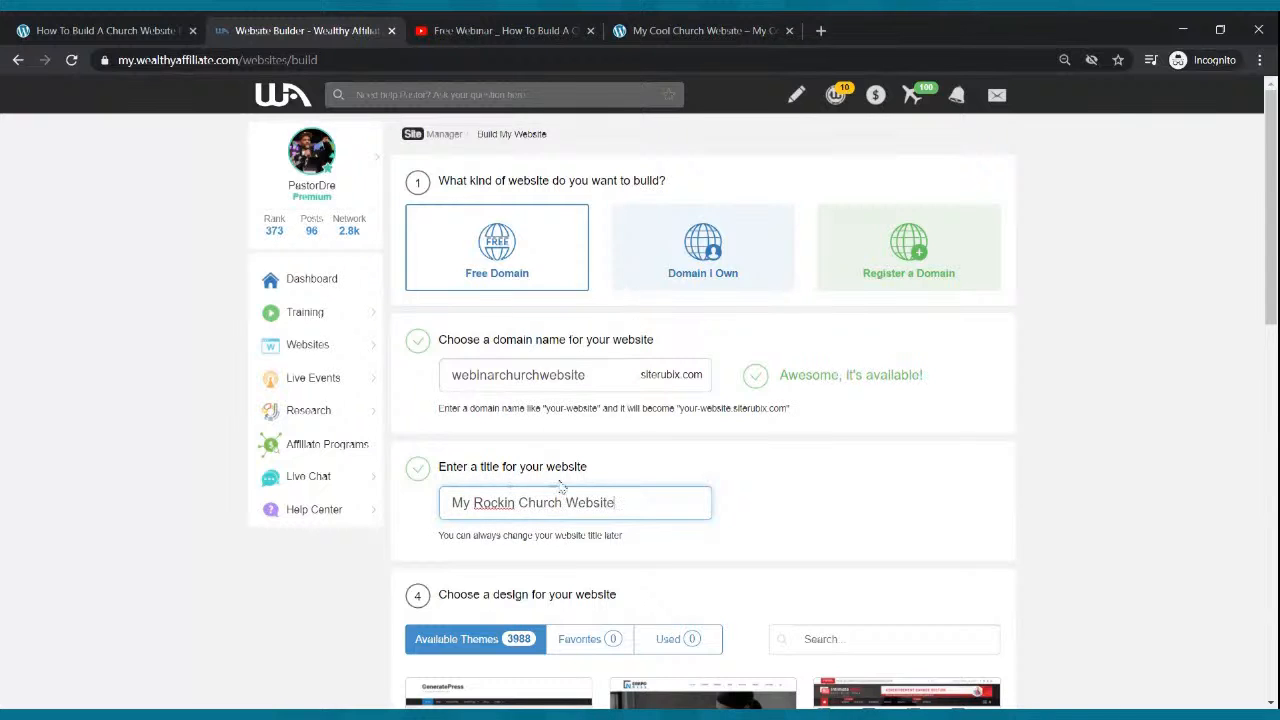
pyautogui.scroll(-2, 580, 487)
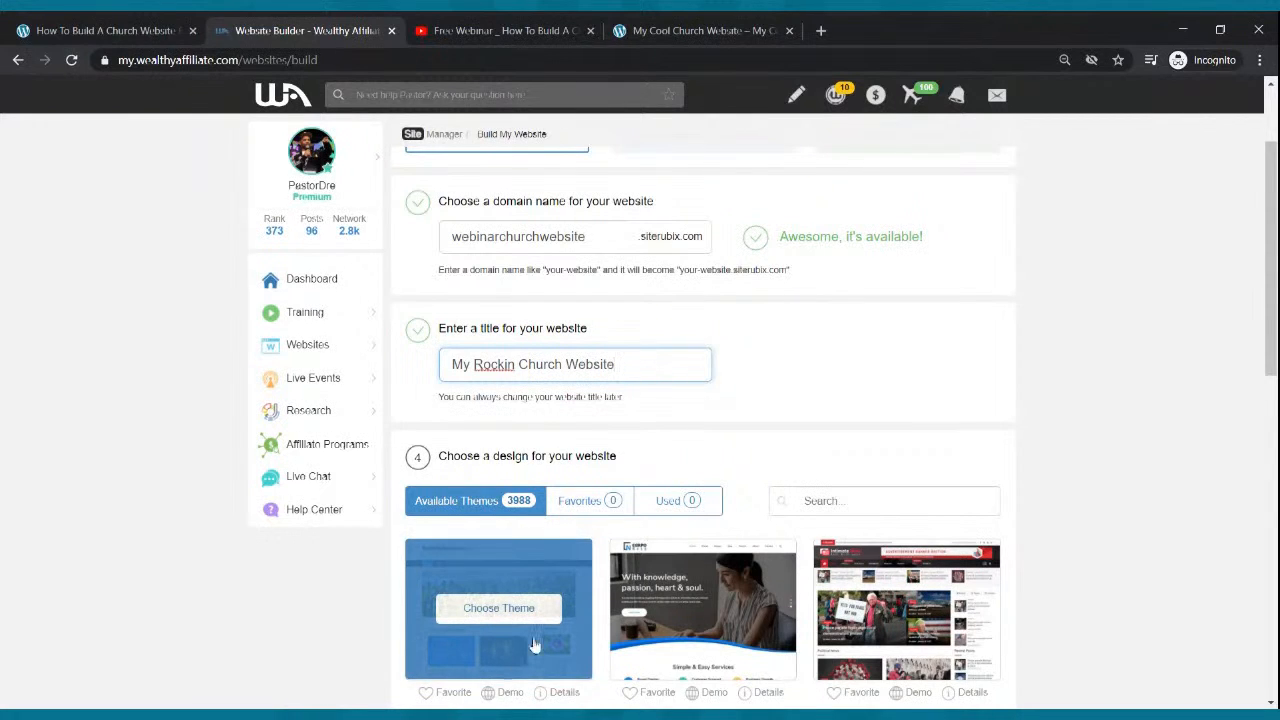
# - Choose the GeneratePress theme and build the website
pyautogui.click(497, 610)
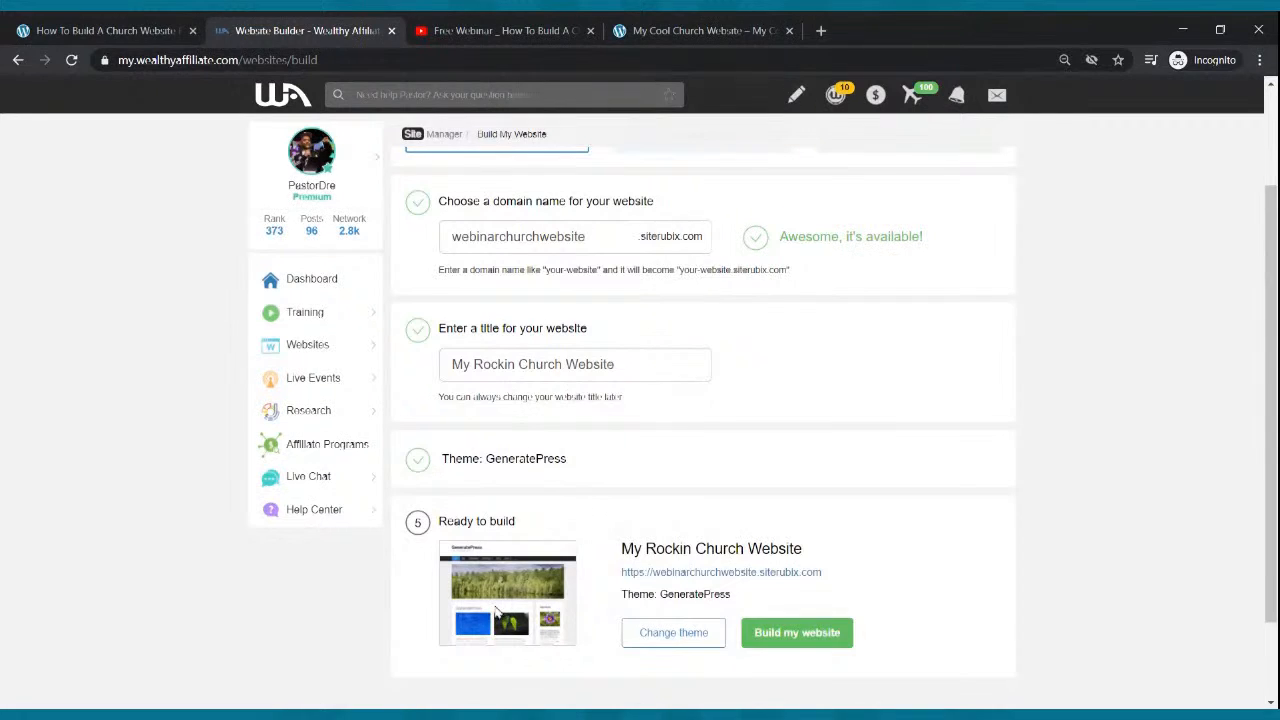
pyautogui.scroll(-1, 571, 523)
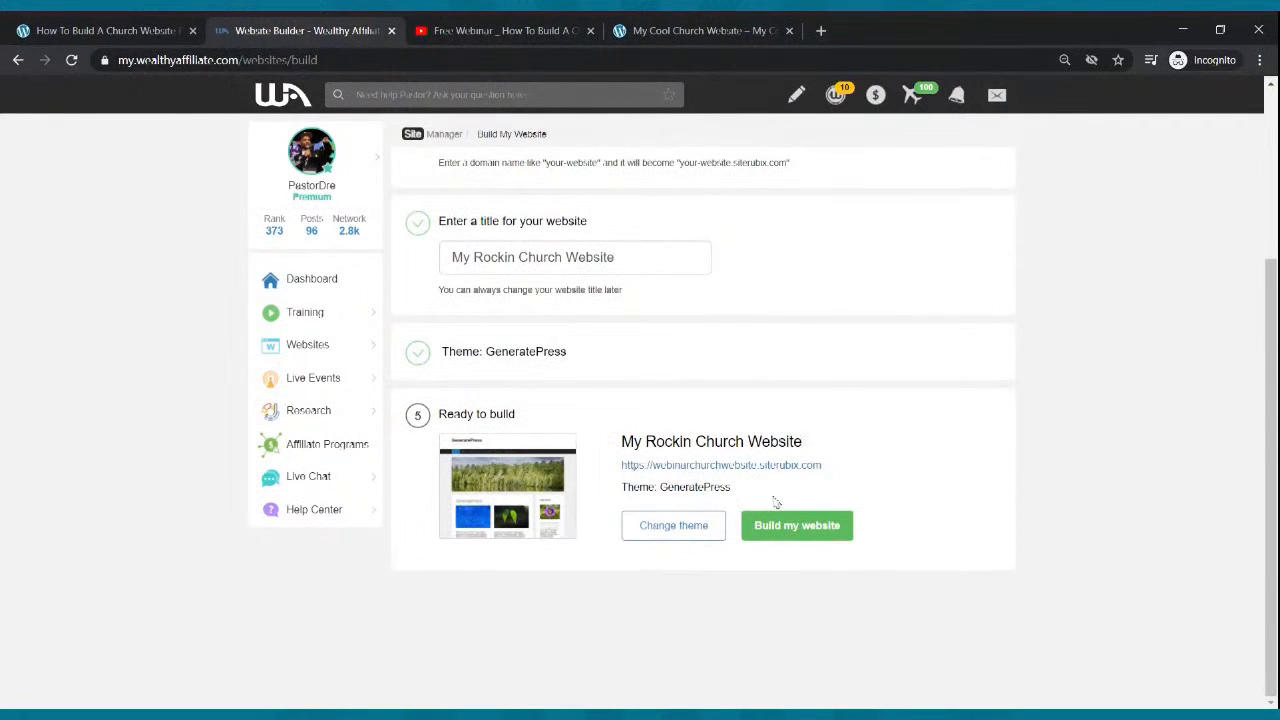
pyautogui.click(780, 537)
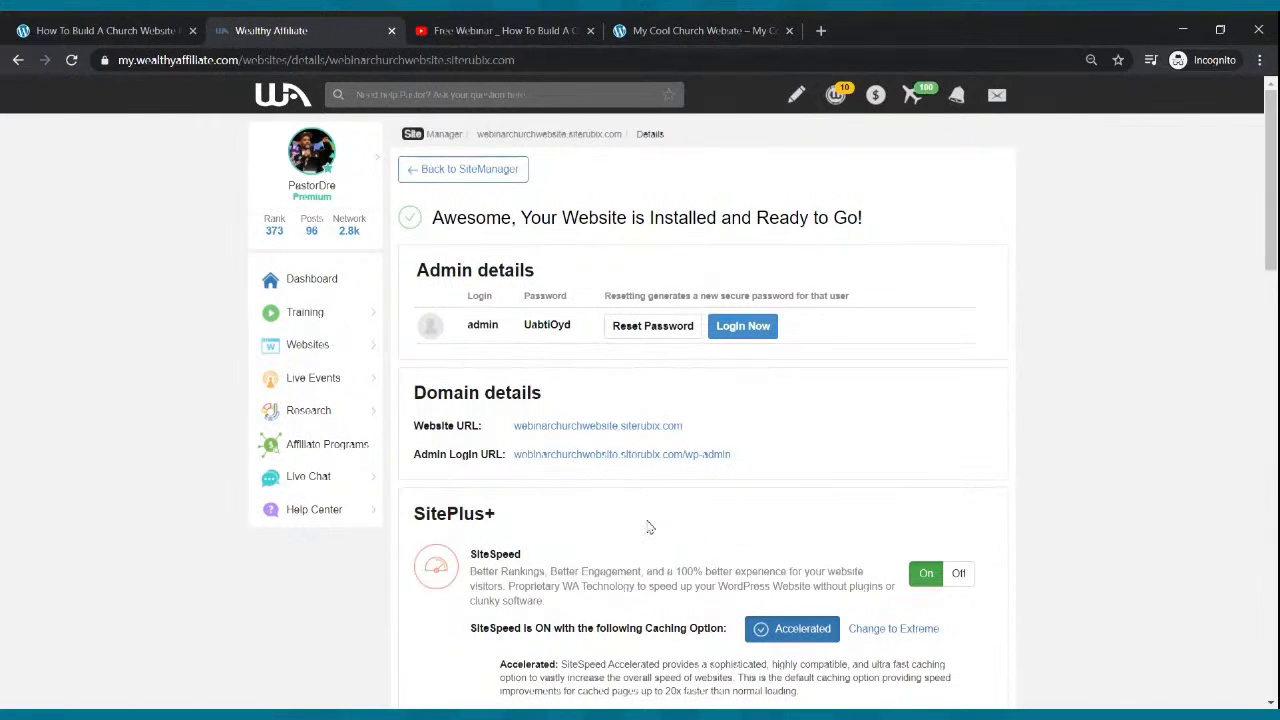
# - Open the new site in a new tab and compare it with the My Cool Church Website
pyautogui.click(598, 426)
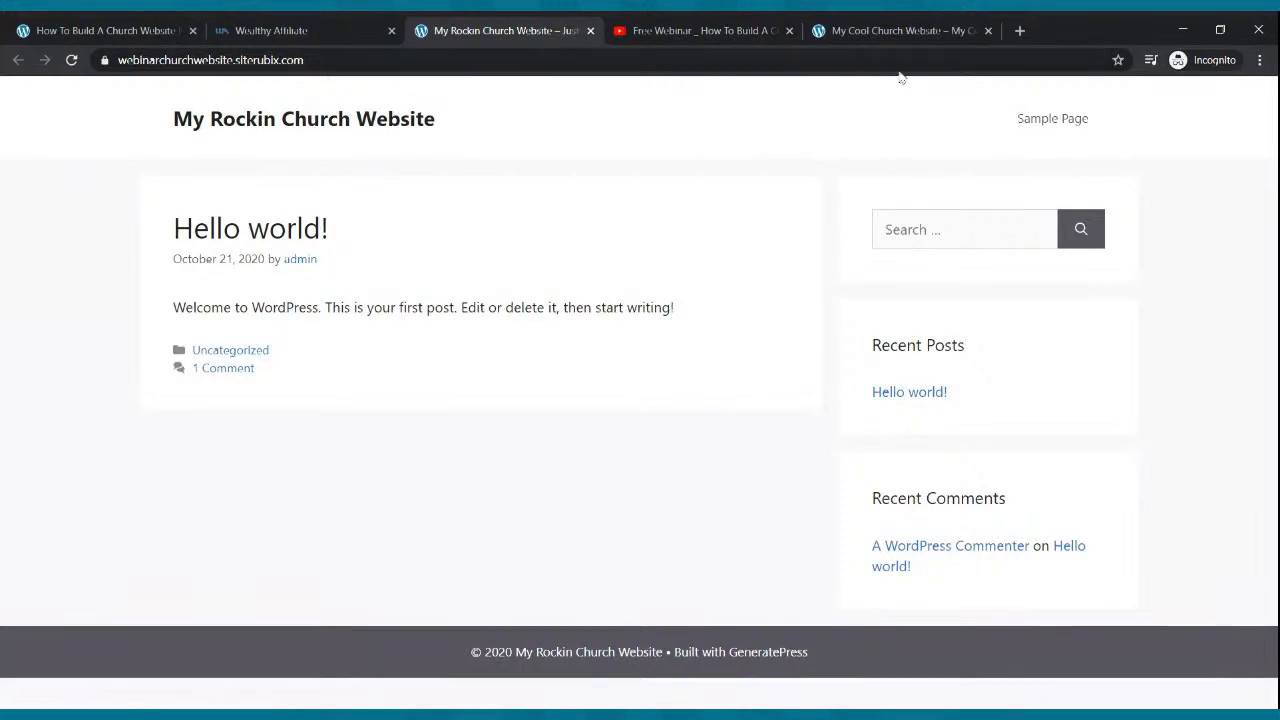
pyautogui.click(900, 30)
pyautogui.scroll(-3, 856, 290)
pyautogui.scroll(-6, 856, 290)
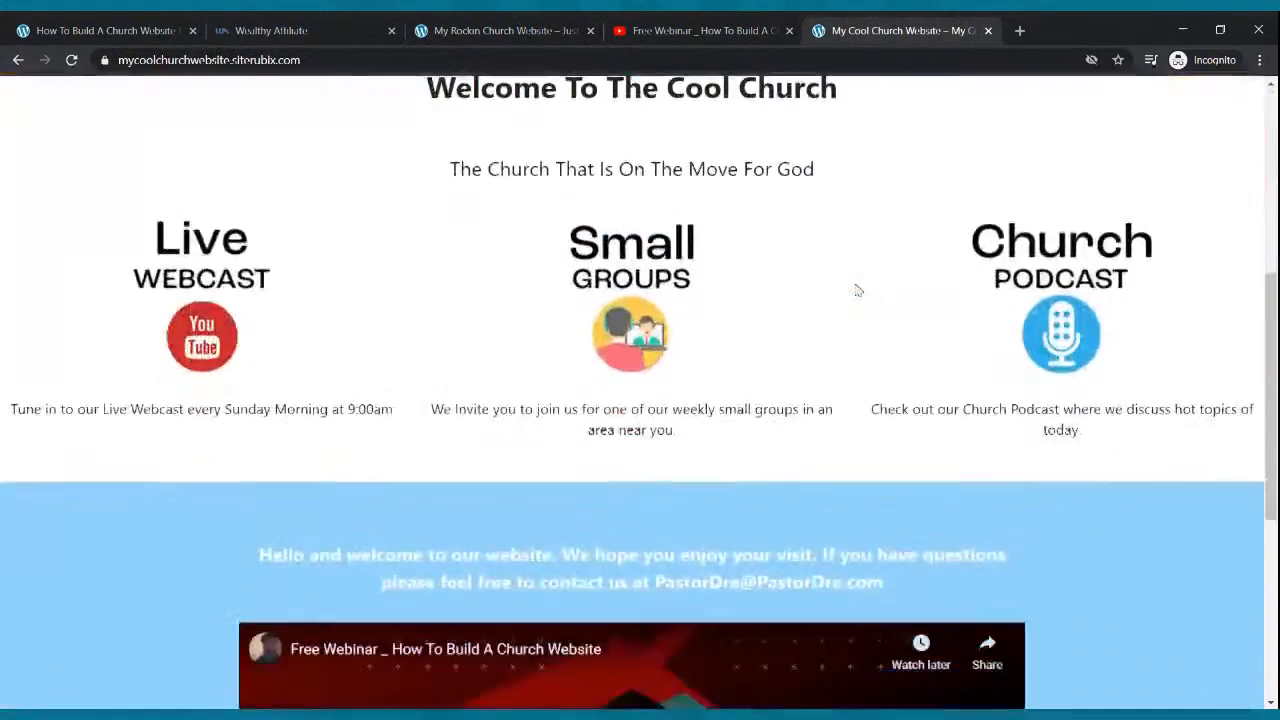
pyautogui.scroll(9, 856, 290)
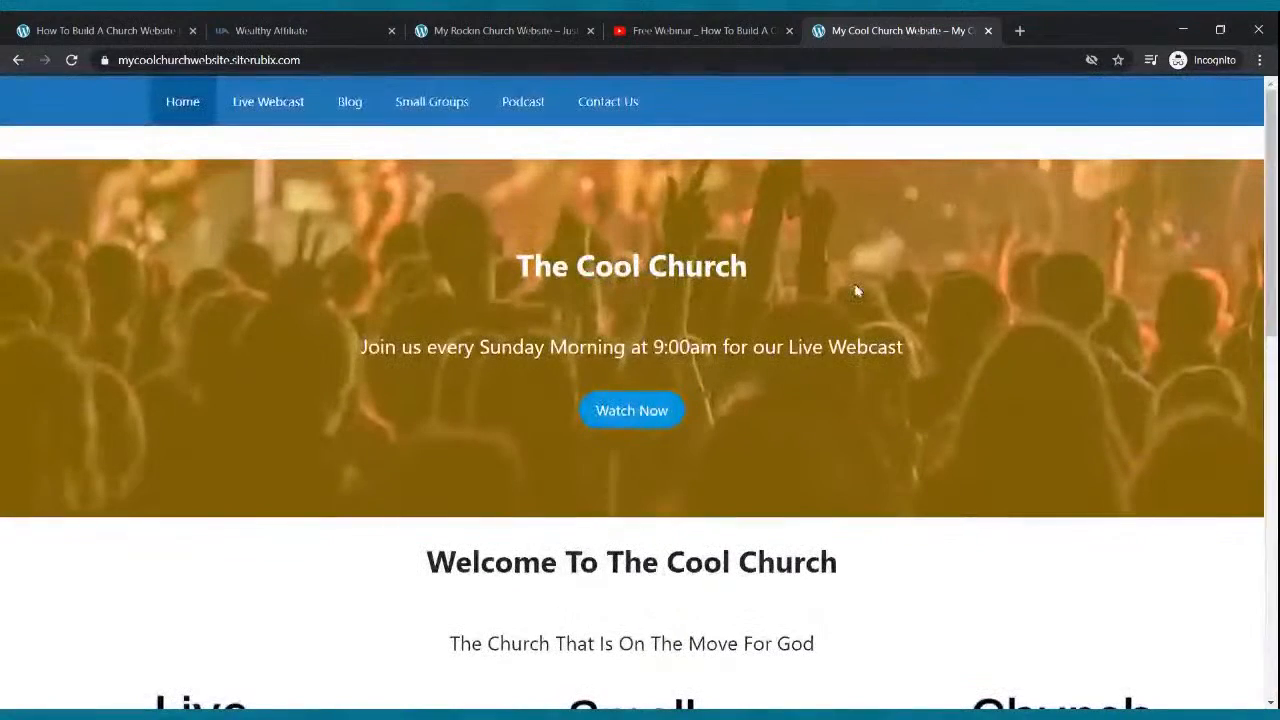
pyautogui.click(539, 27)
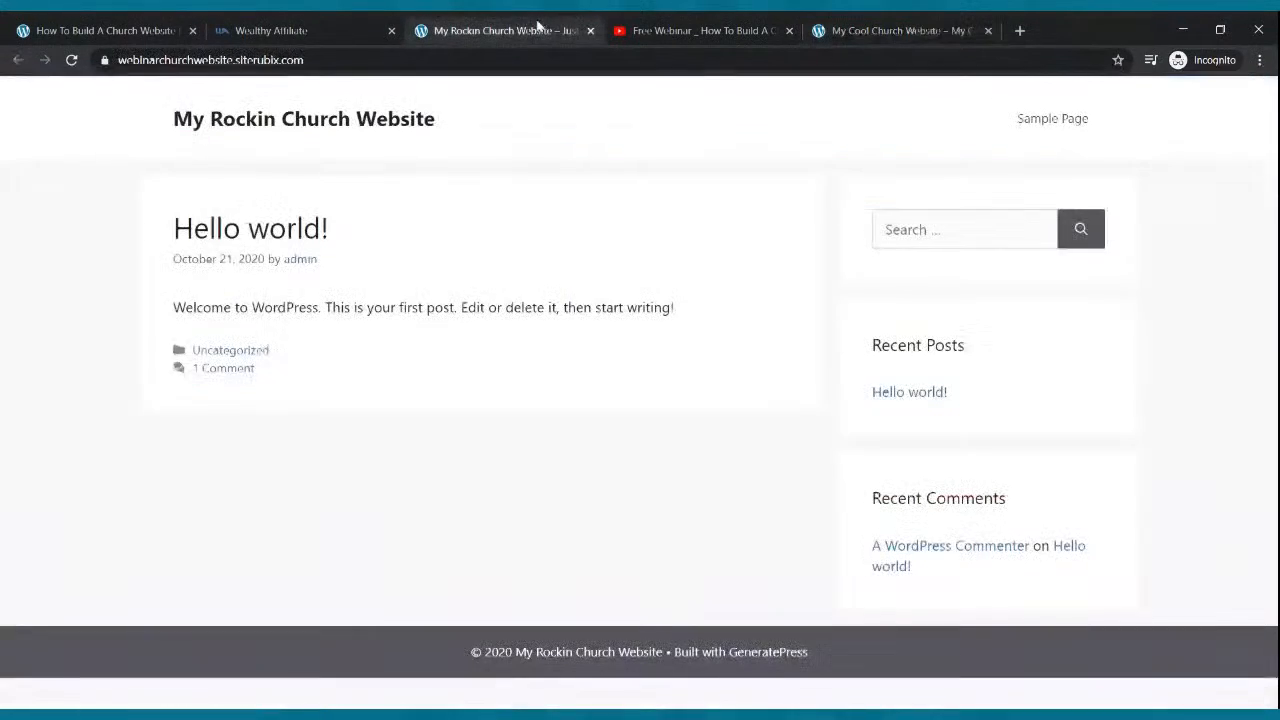
# - Open the new site's WordPress admin login, then close the login and Wealthy Affiliate tabs
pyautogui.click(272, 27)
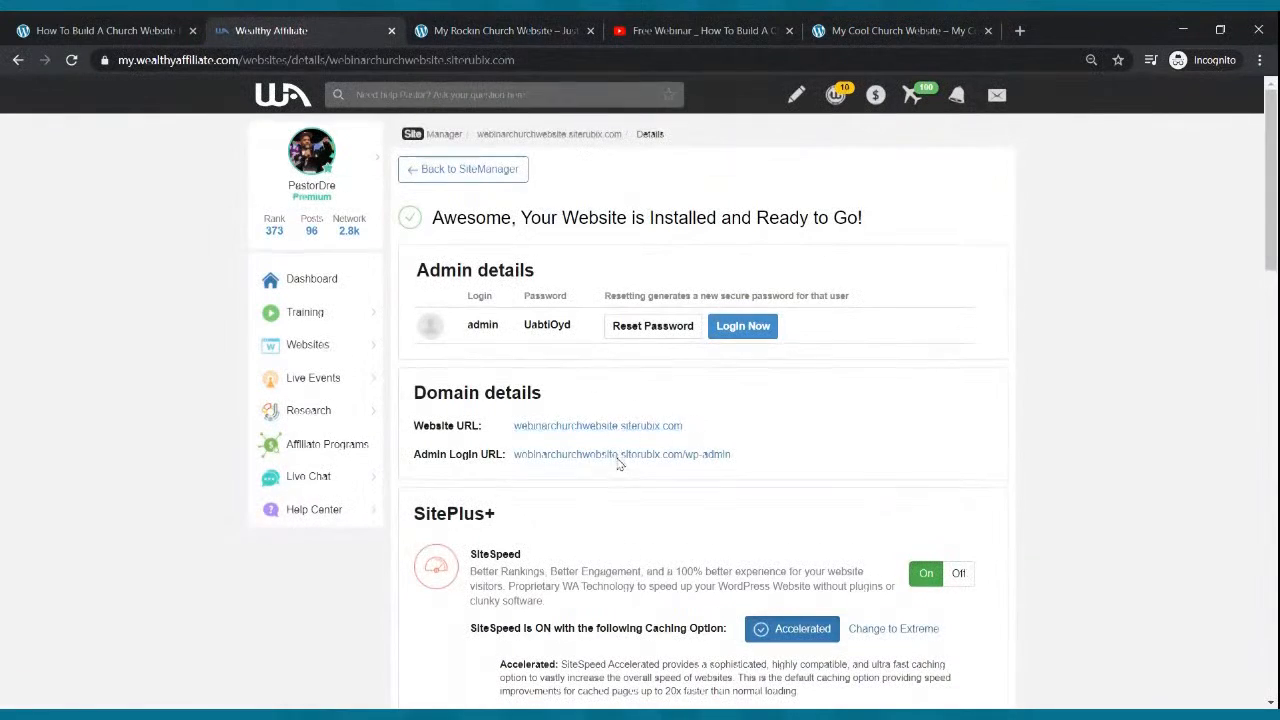
pyautogui.click(618, 455)
pyautogui.click(312, 30)
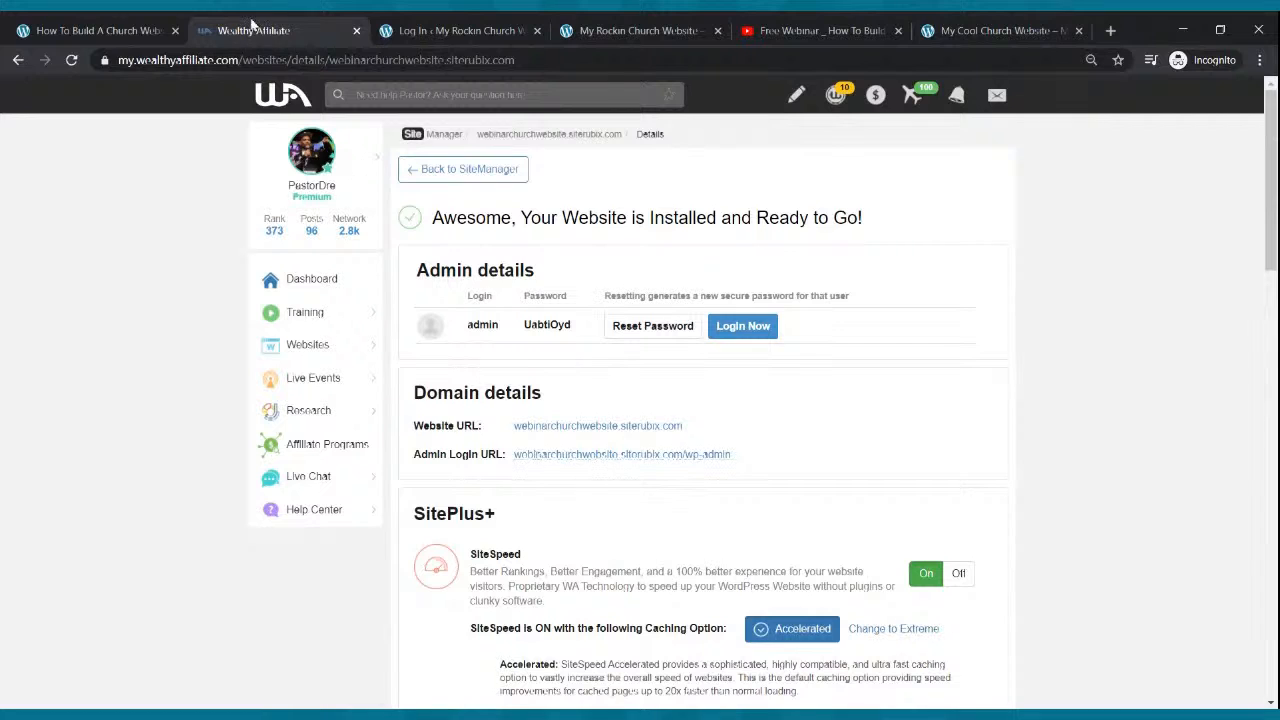
pyautogui.click(356, 33)
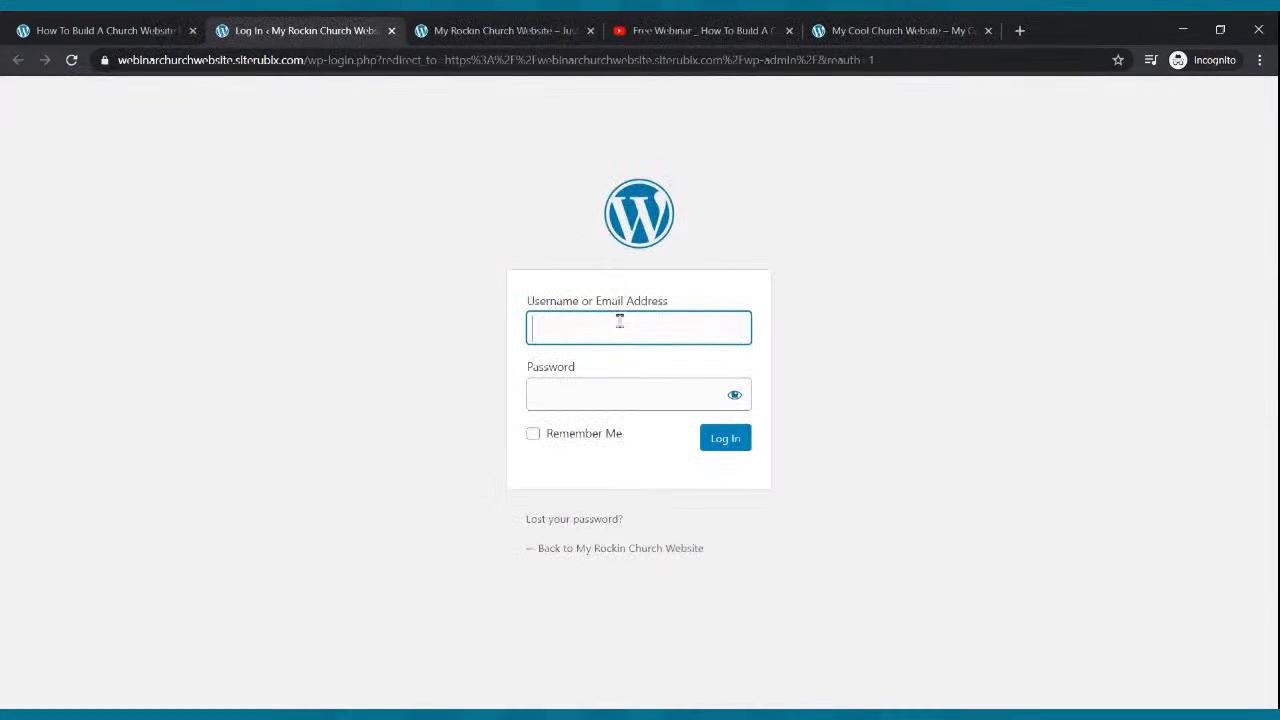
pyautogui.click(391, 31)
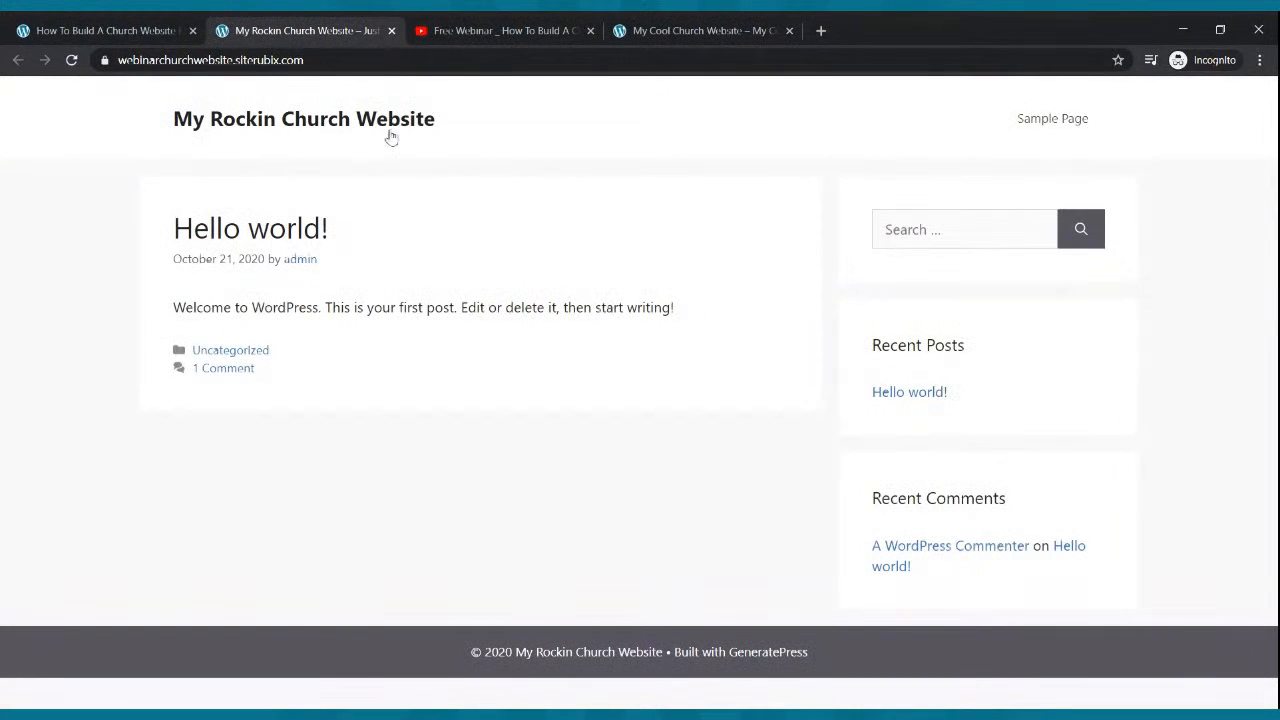
# - Reload the My Rockin Church Website front page, then switch back to the webinar page
pyautogui.click(140, 28)
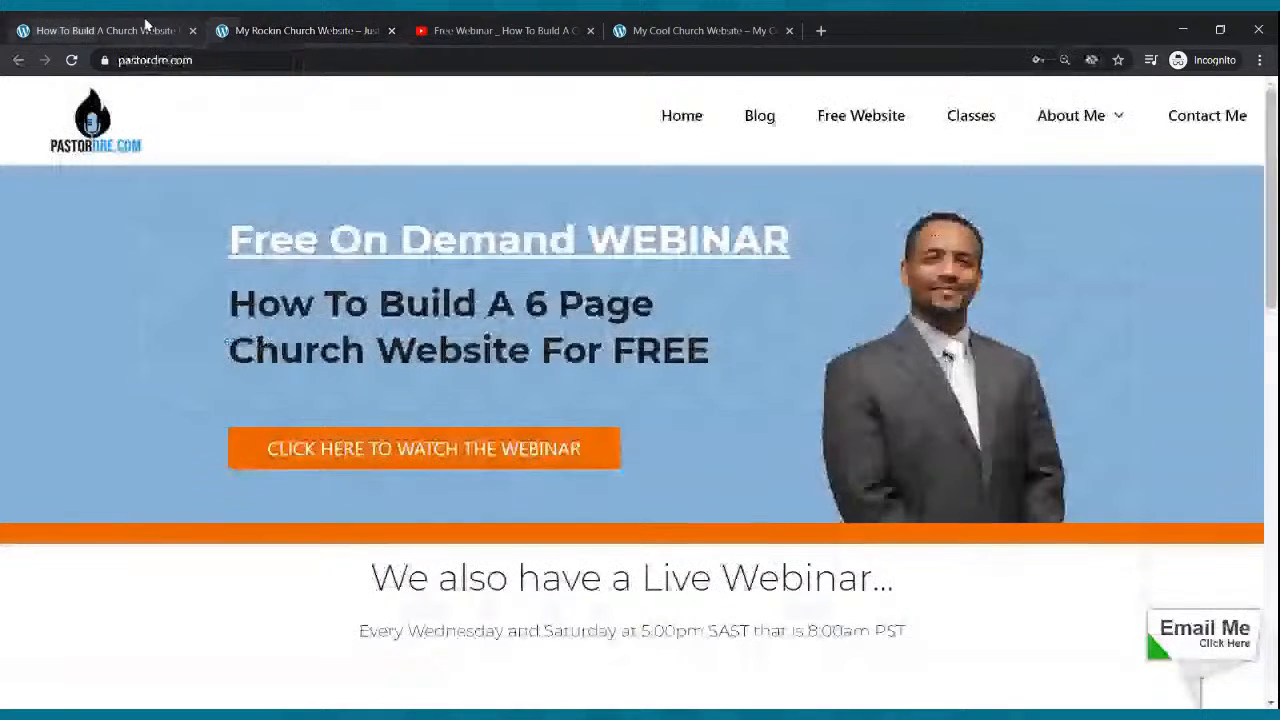
pyautogui.click(323, 26)
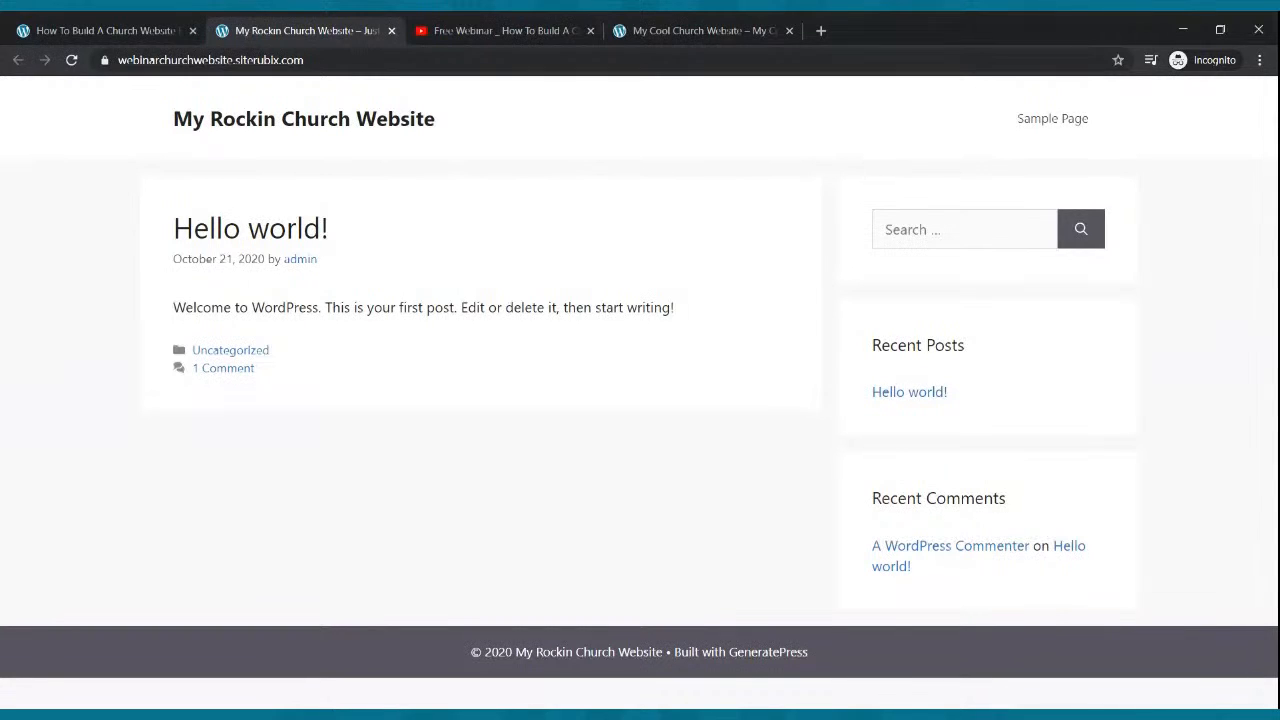
pyautogui.click(352, 58)
pyautogui.press('Return')
pyautogui.click(62, 23)
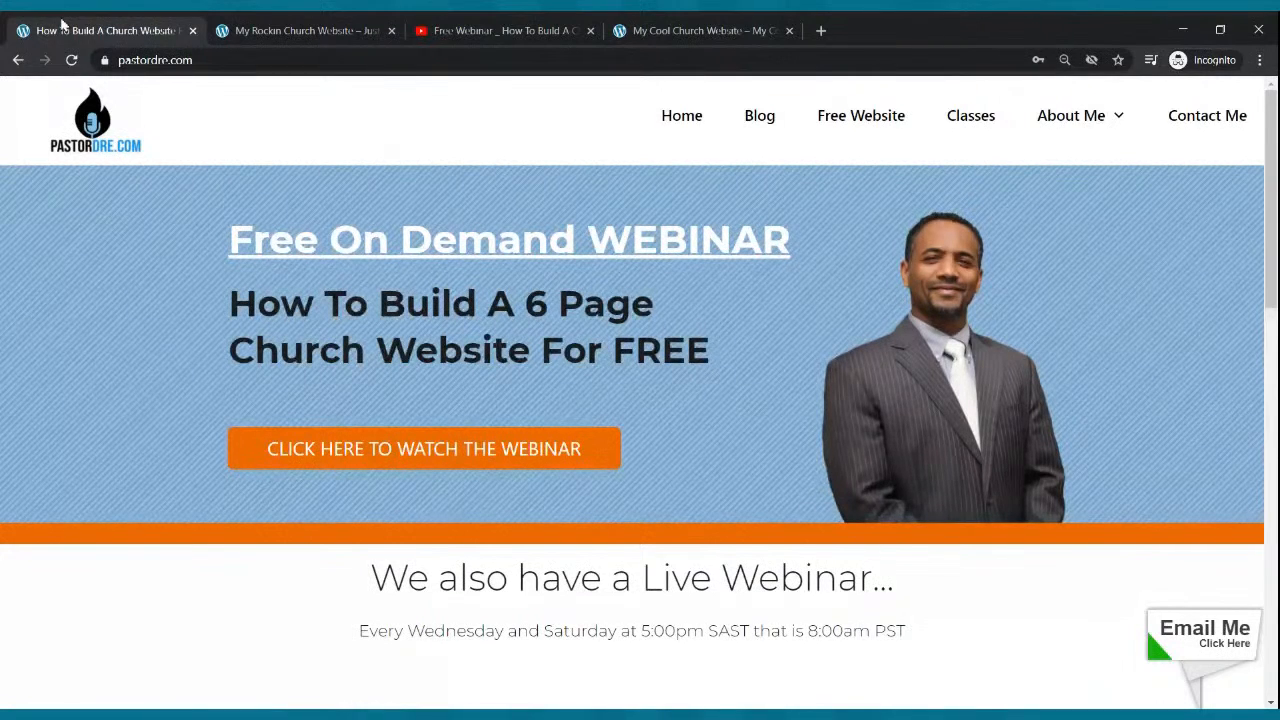
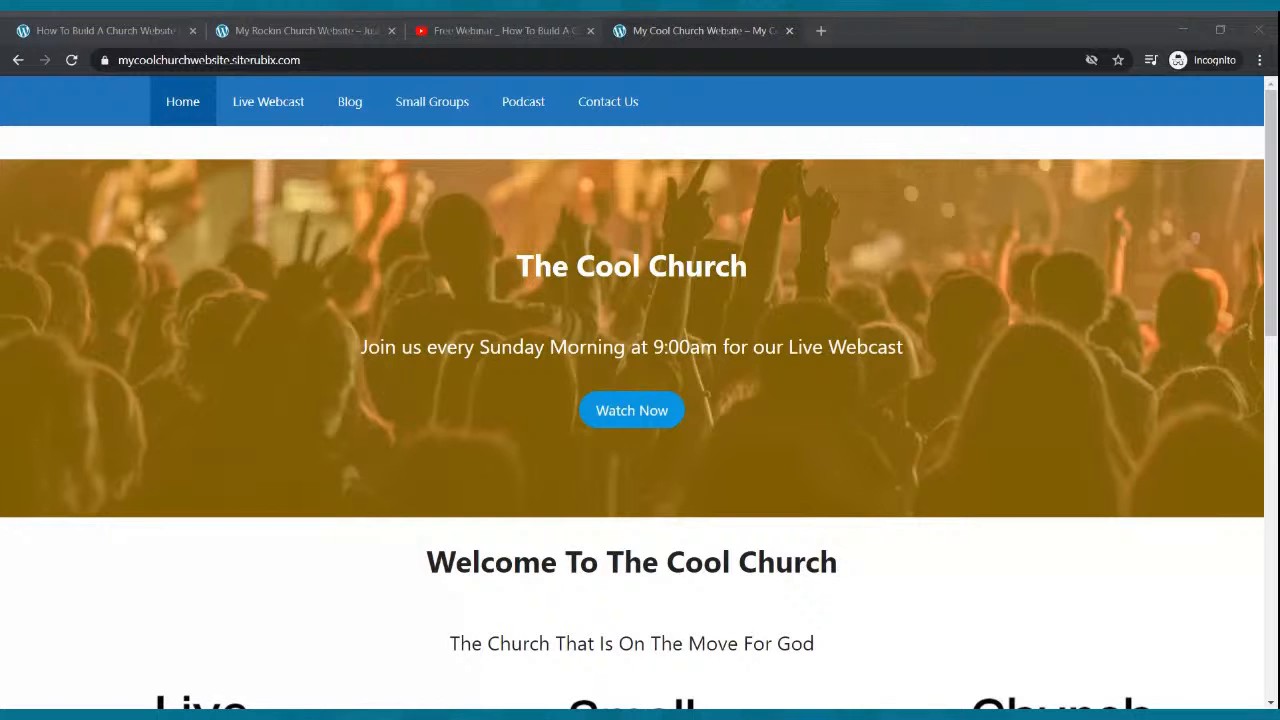
# - Bring up the My Rockin Church Website tab and select its web address
pyautogui.click(381, 261)
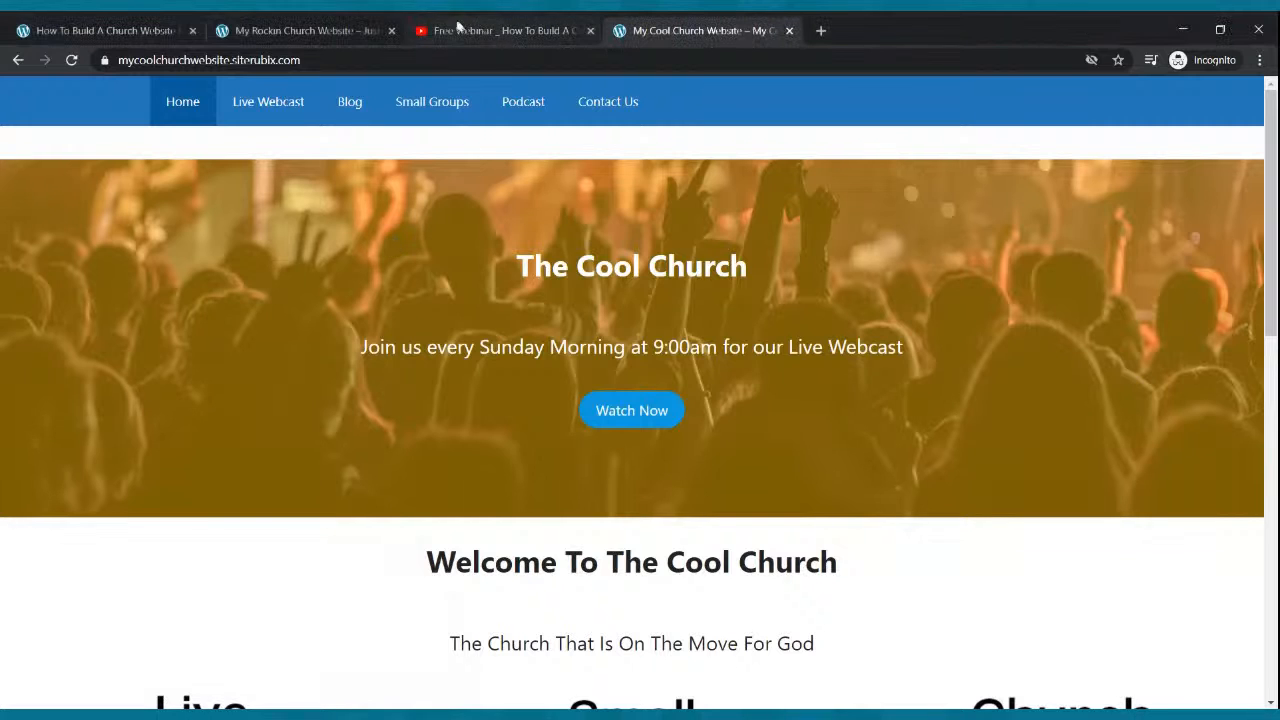
pyautogui.click(373, 23)
pyautogui.click(364, 55)
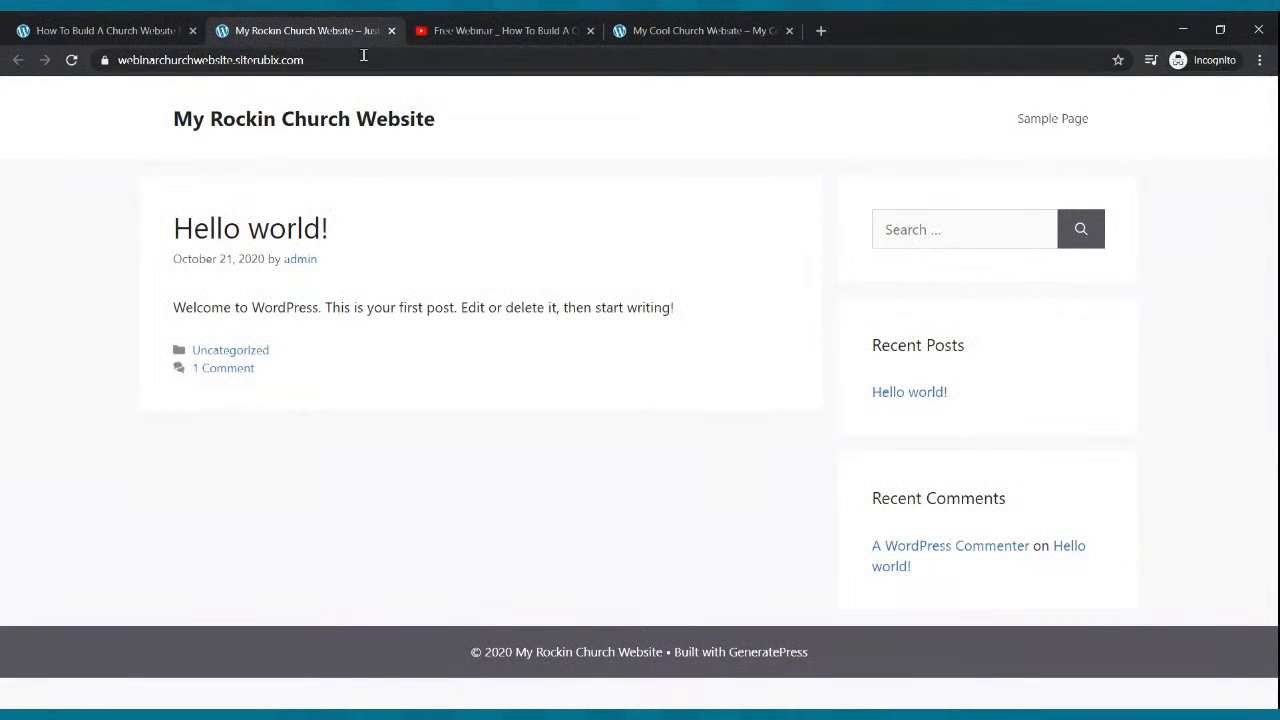
# - Append /wp-admin to the My Rockin Church Website address to load its admin Dashboard
pyautogui.doubleClick(364, 55)
pyautogui.click(364, 57)
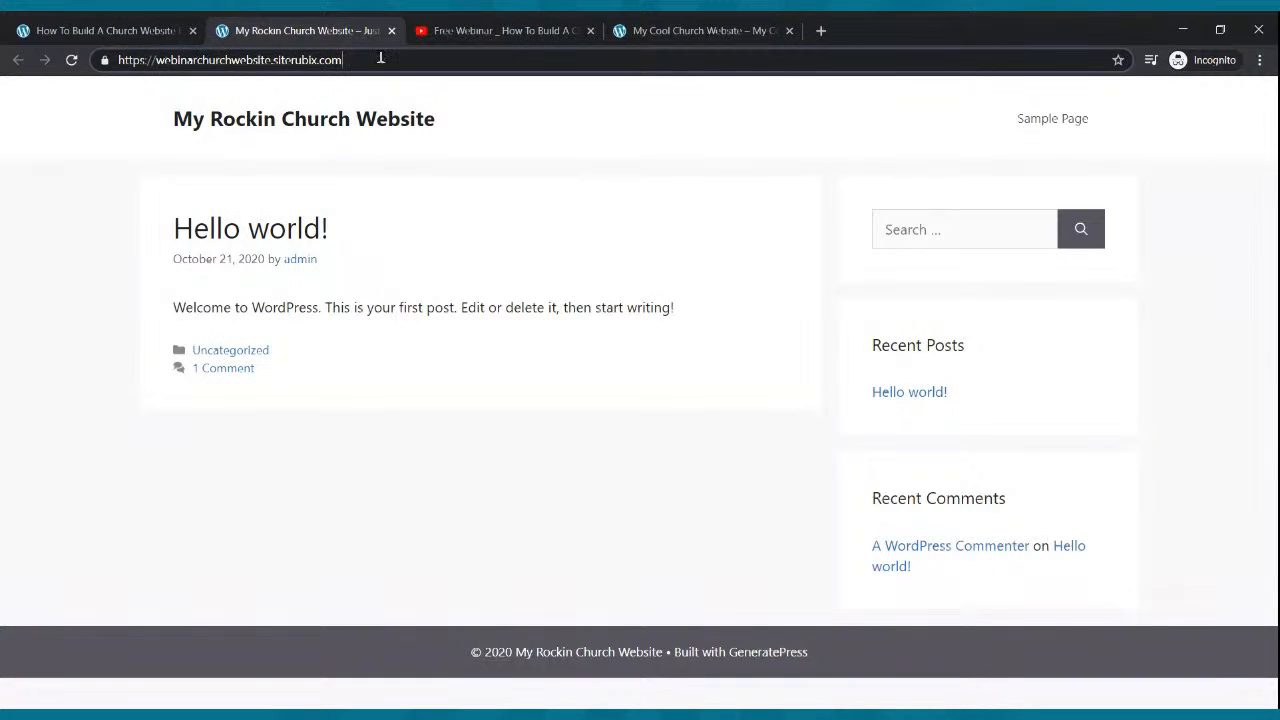
pyautogui.write('/')
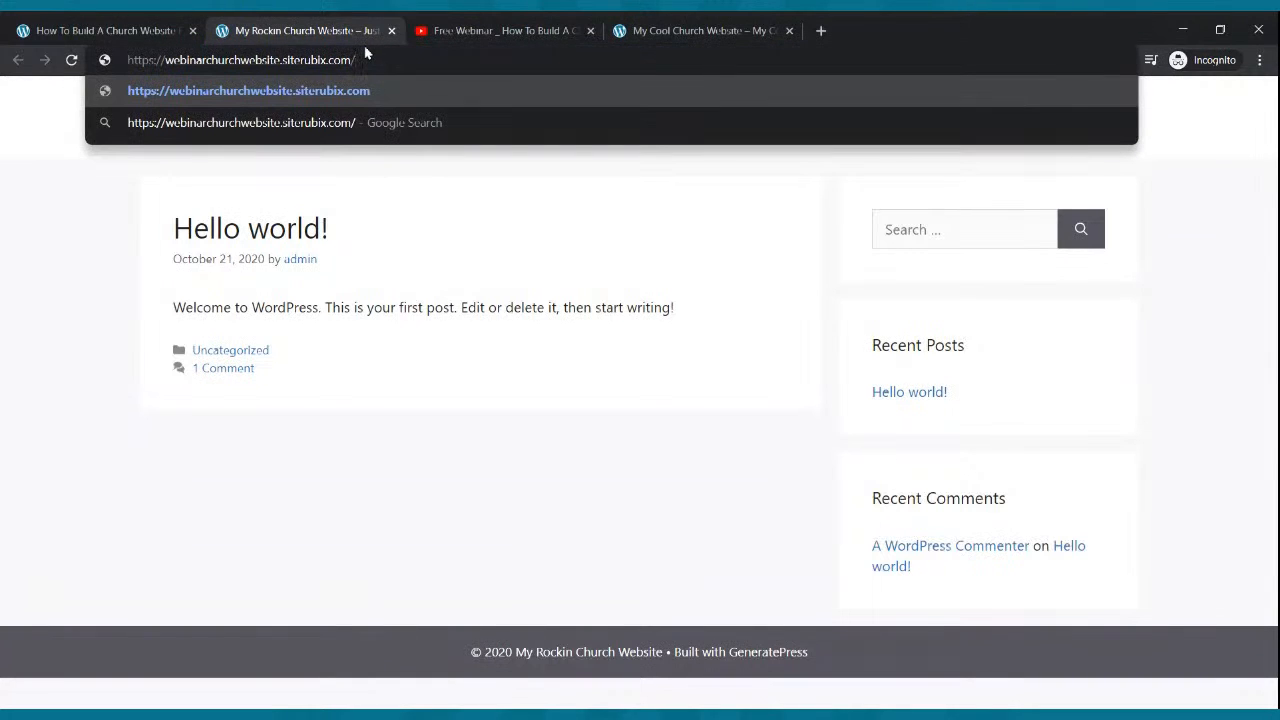
pyautogui.write('wp-')
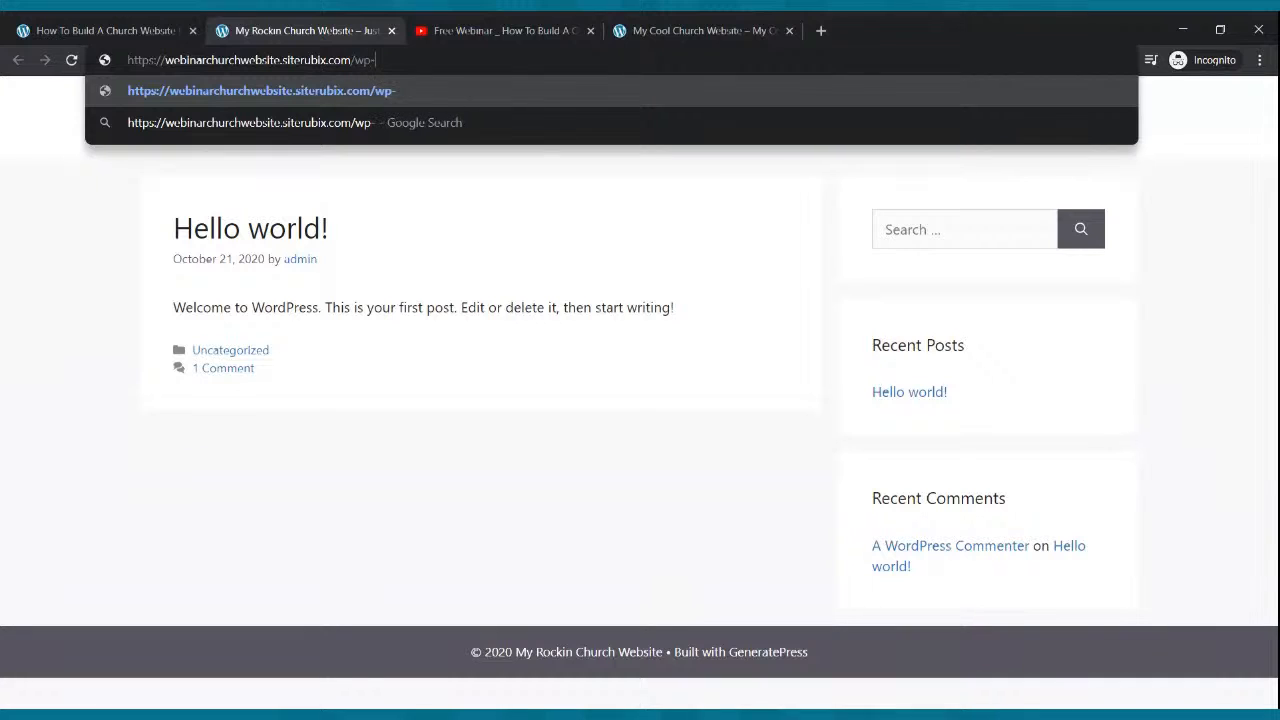
pyautogui.write('admin')
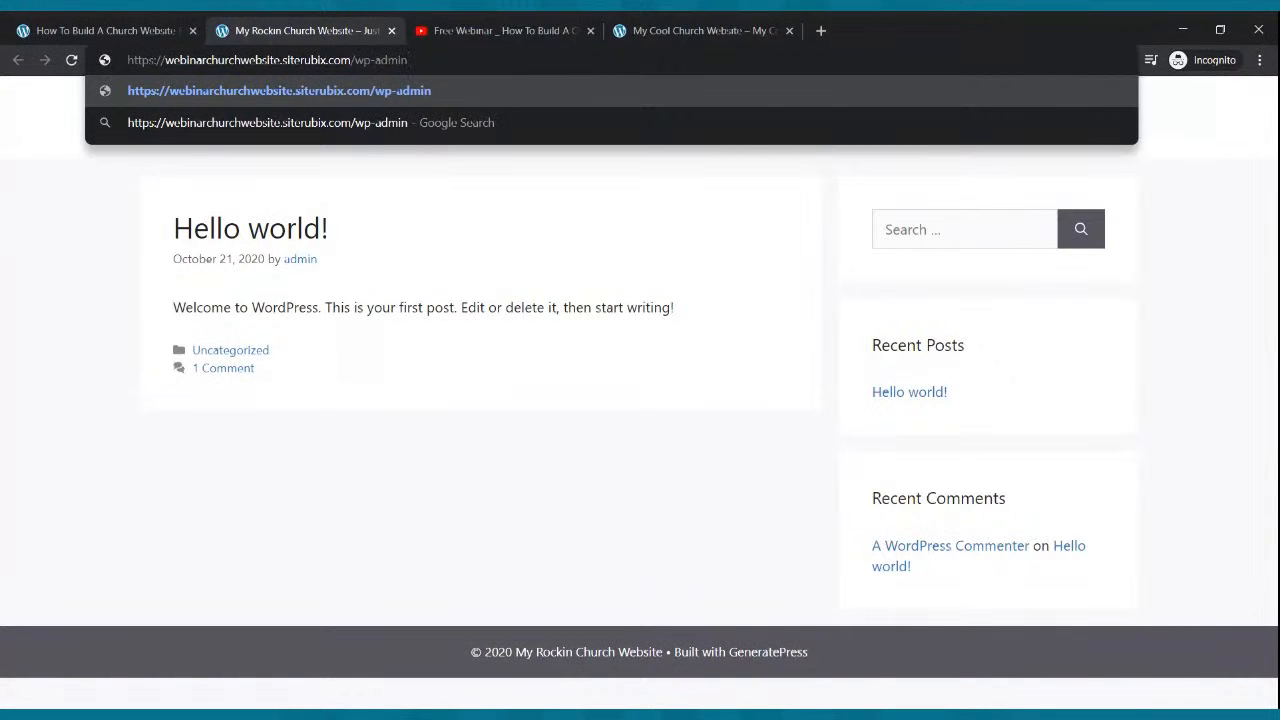
pyautogui.press('Return')
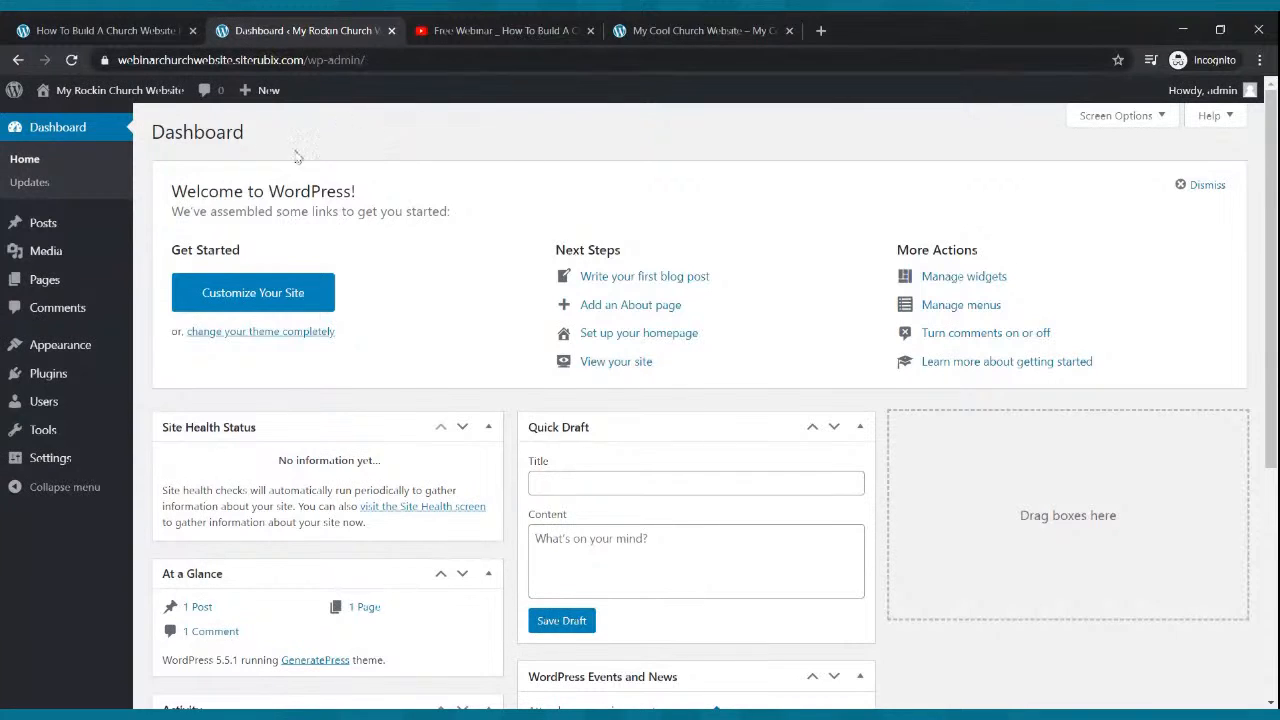
# - Open the live My Rockin Church site in a new tab from the admin bar site name
pyautogui.click(712, 28)
pyautogui.click(356, 30)
pyautogui.moveTo(90, 95)
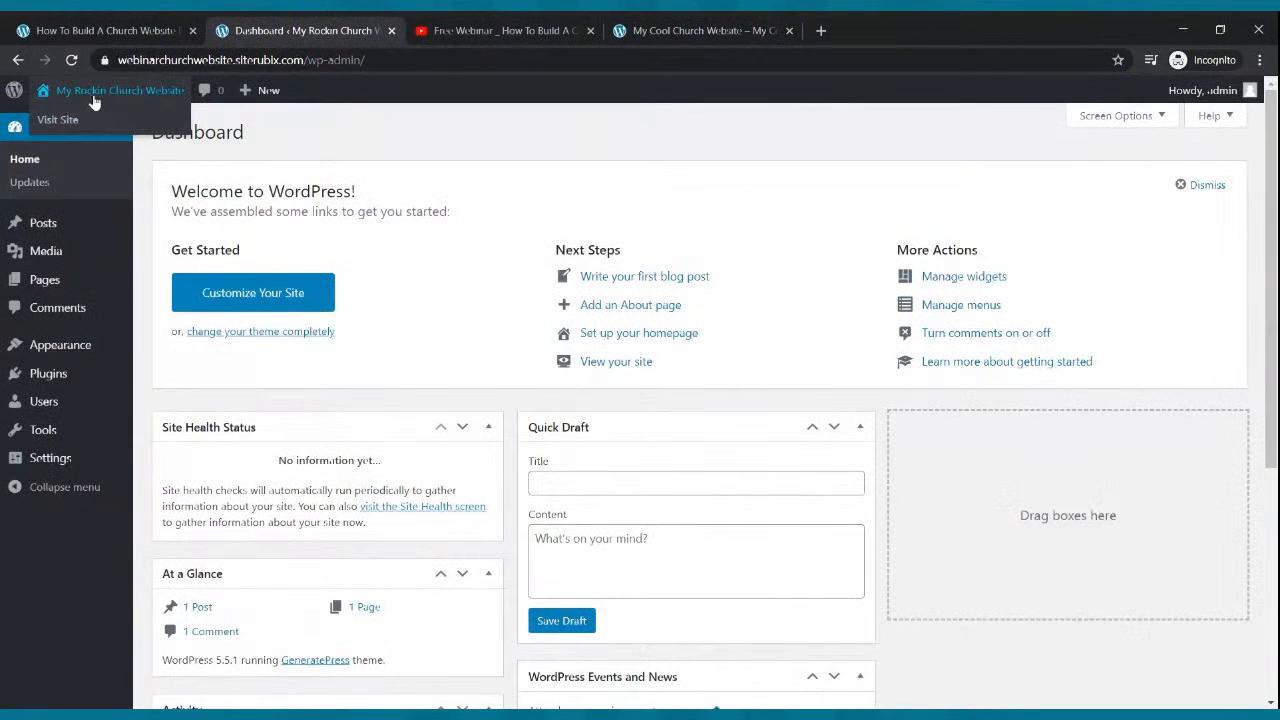
pyautogui.middleClick(60, 119)
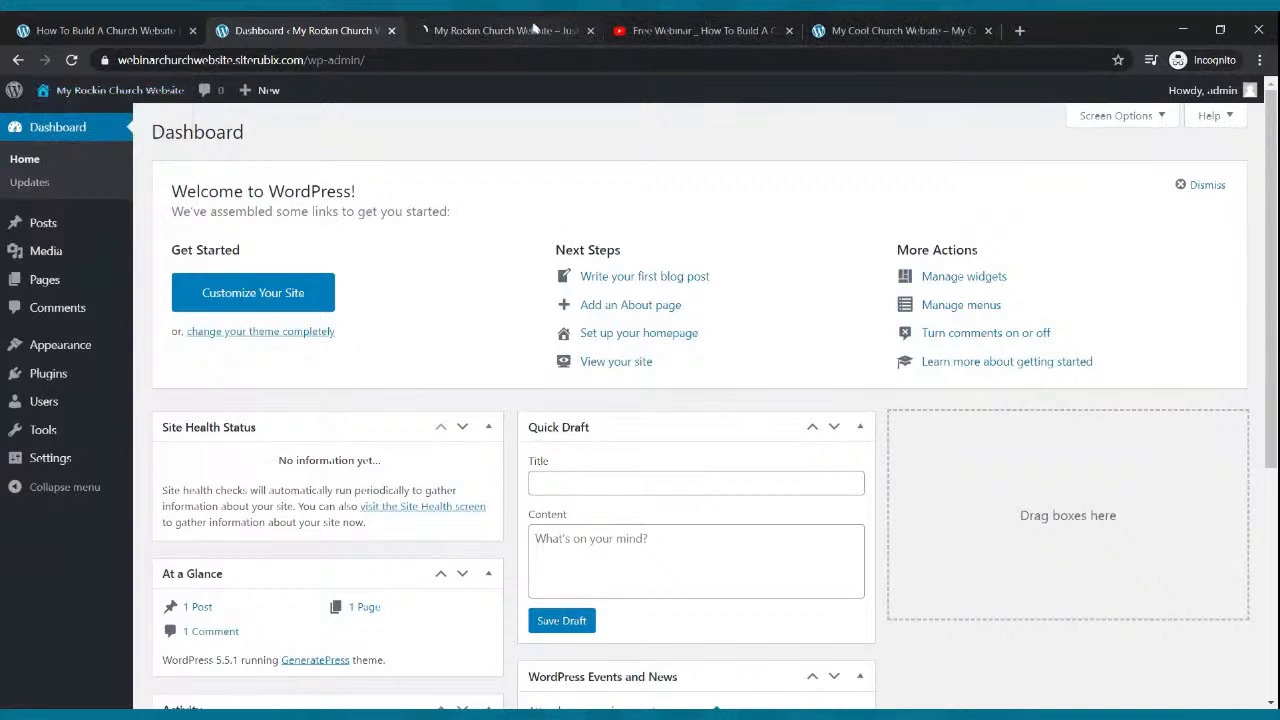
pyautogui.click(527, 30)
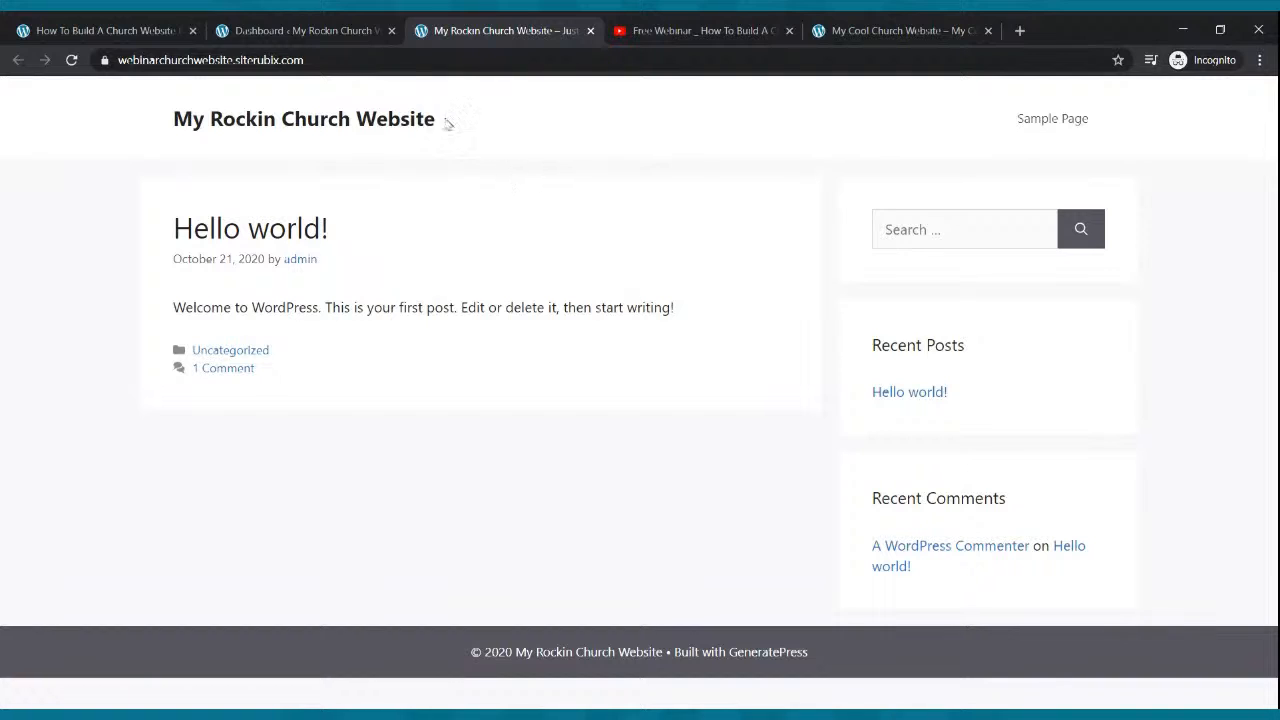
# - Compare the Dashboard, the new site tab and The Cool Church homepage
pyautogui.click(273, 24)
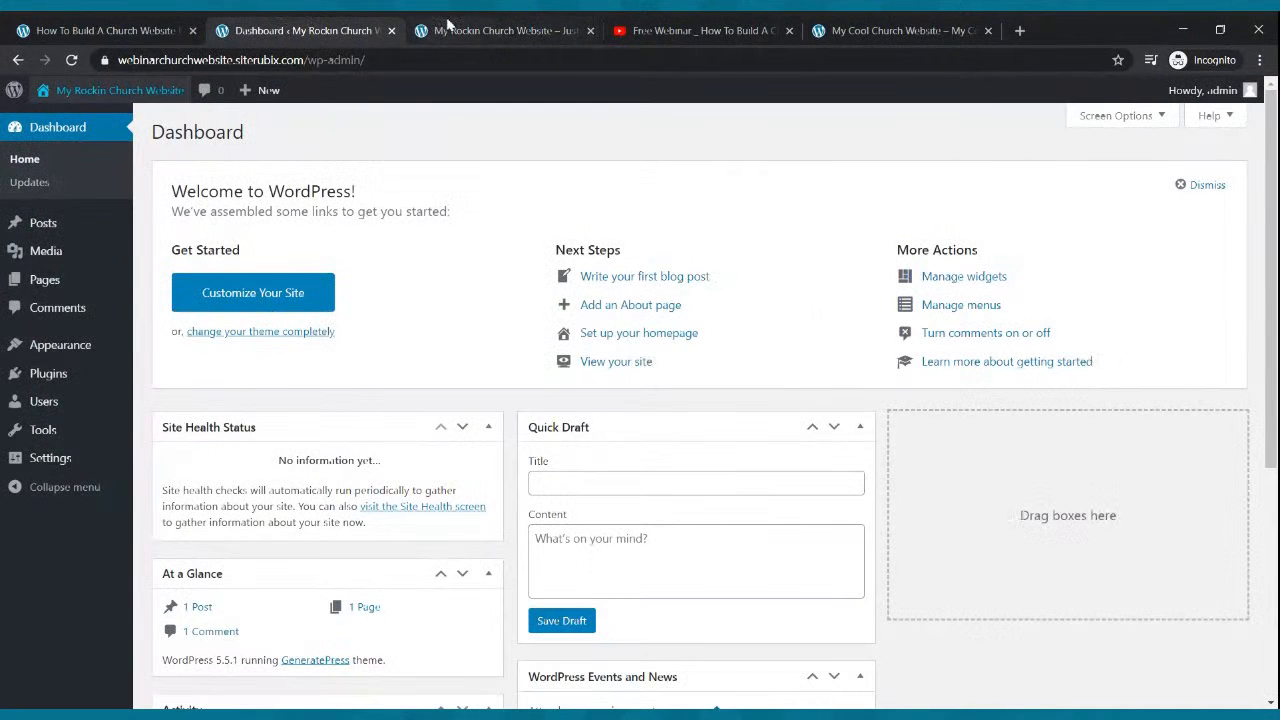
pyautogui.click(450, 32)
pyautogui.click(900, 31)
pyautogui.scroll(-2, 810, 271)
pyautogui.scroll(-4, 822, 272)
pyautogui.scroll(6, 815, 265)
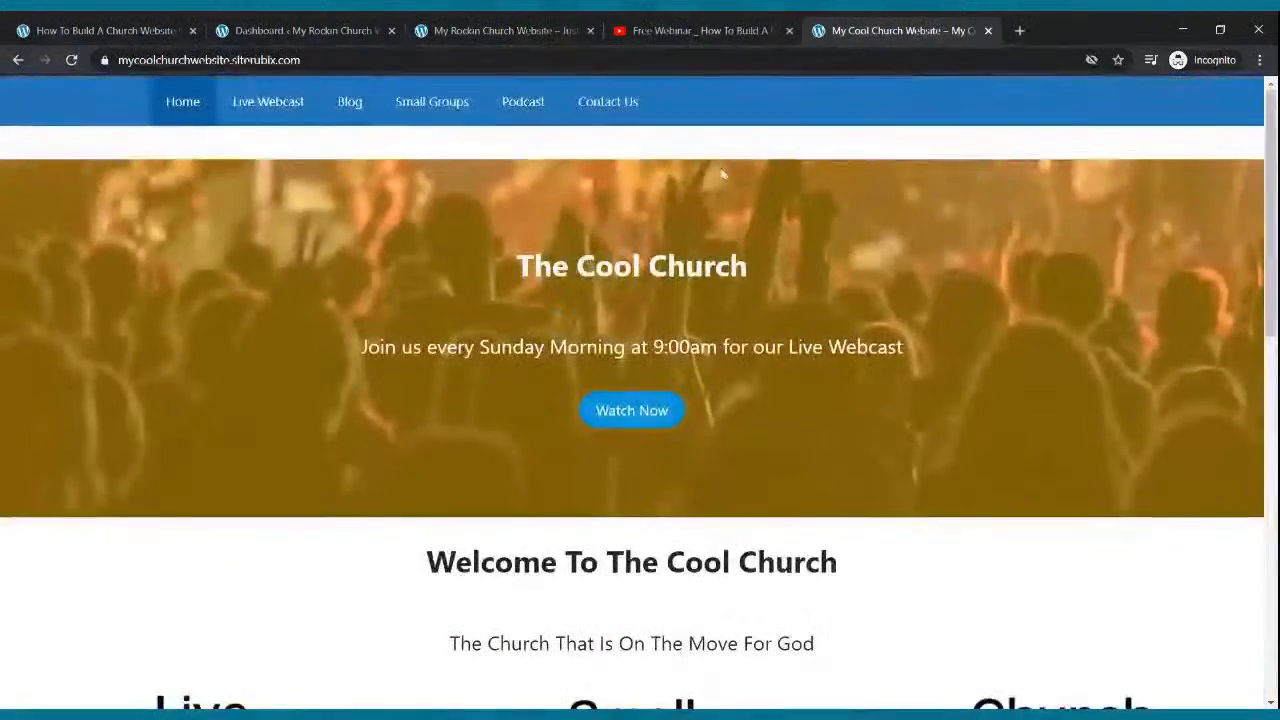
# - Look over the Dashboard admin menu, then go to the Free Webinar video tab
pyautogui.click(266, 24)
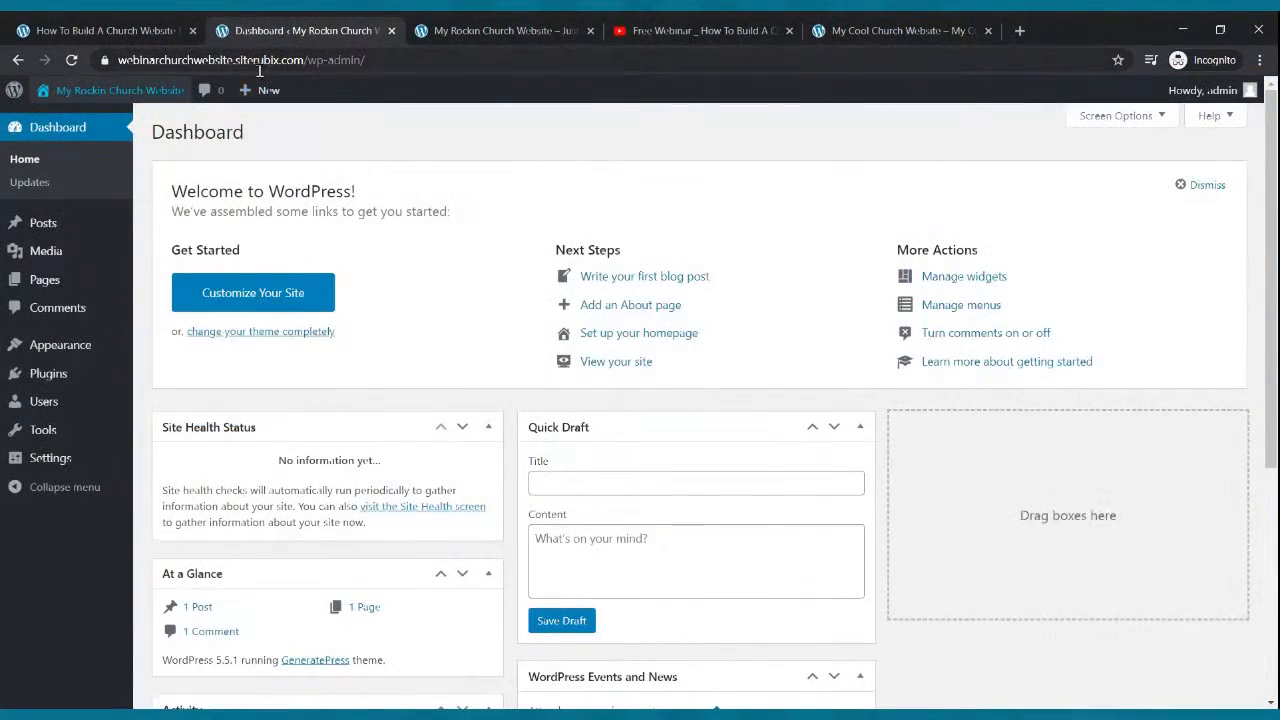
pyautogui.moveTo(38, 222)
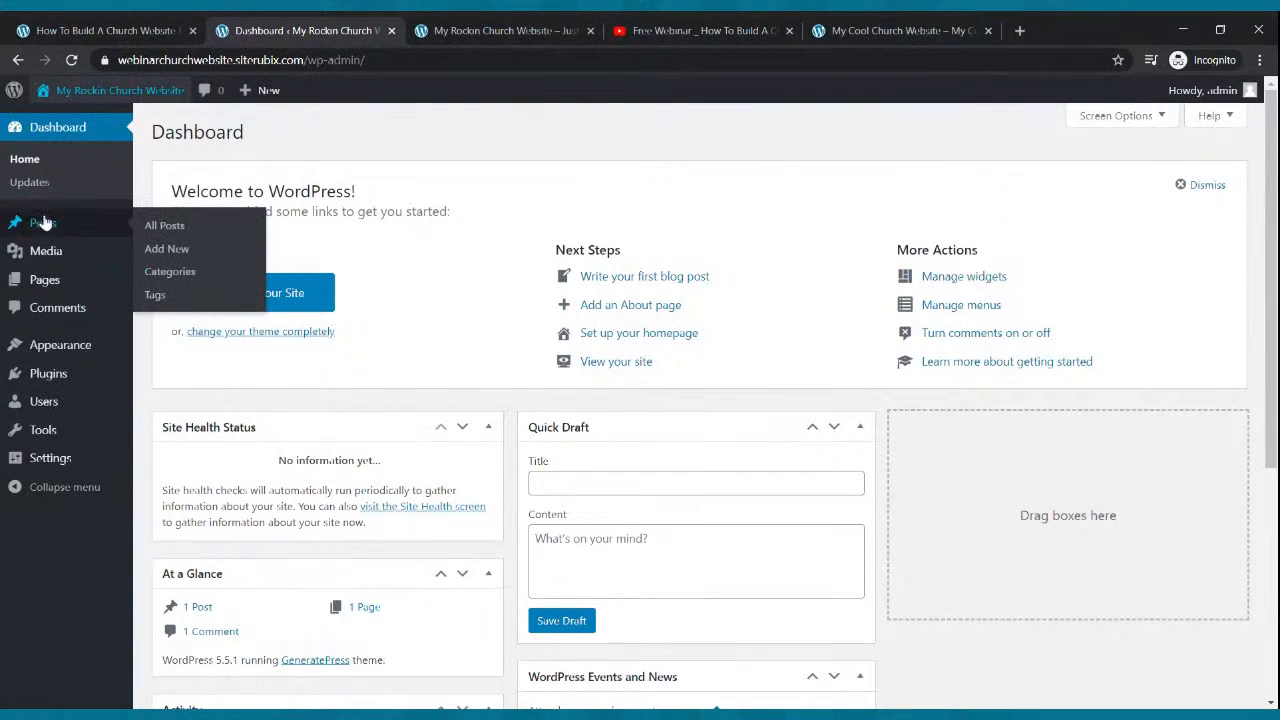
pyautogui.moveTo(62, 265)
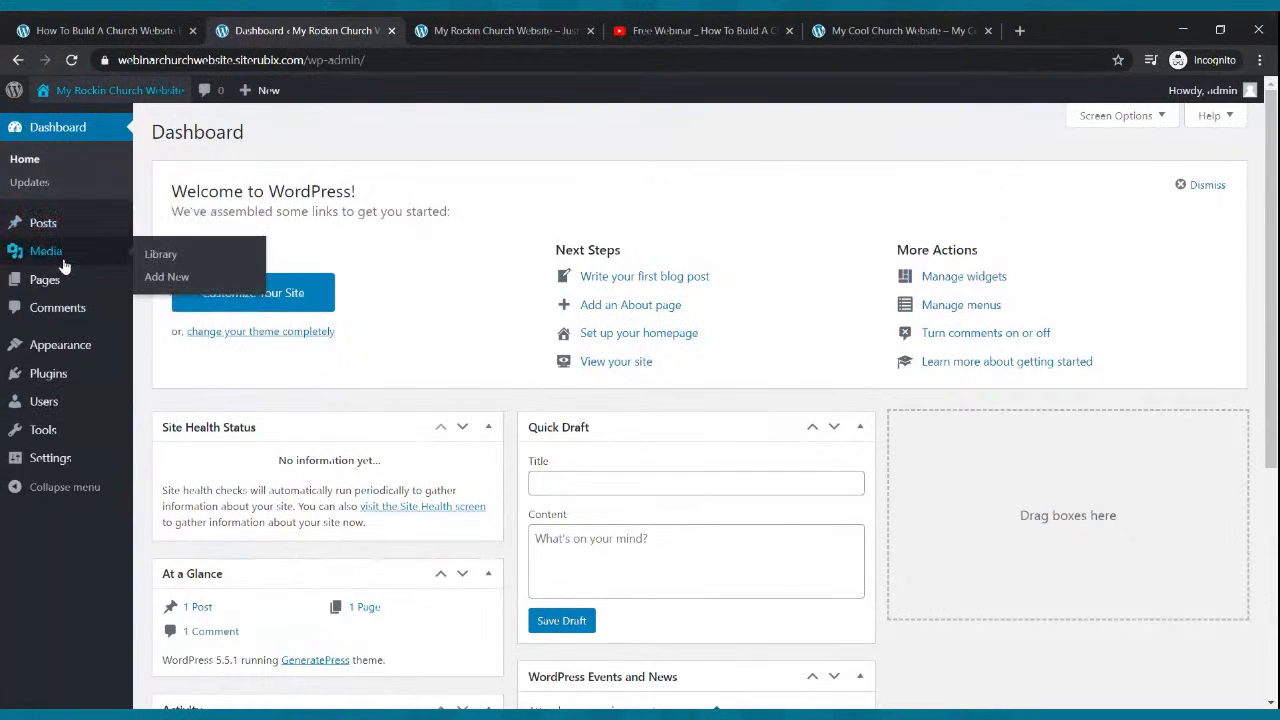
pyautogui.moveTo(60, 373)
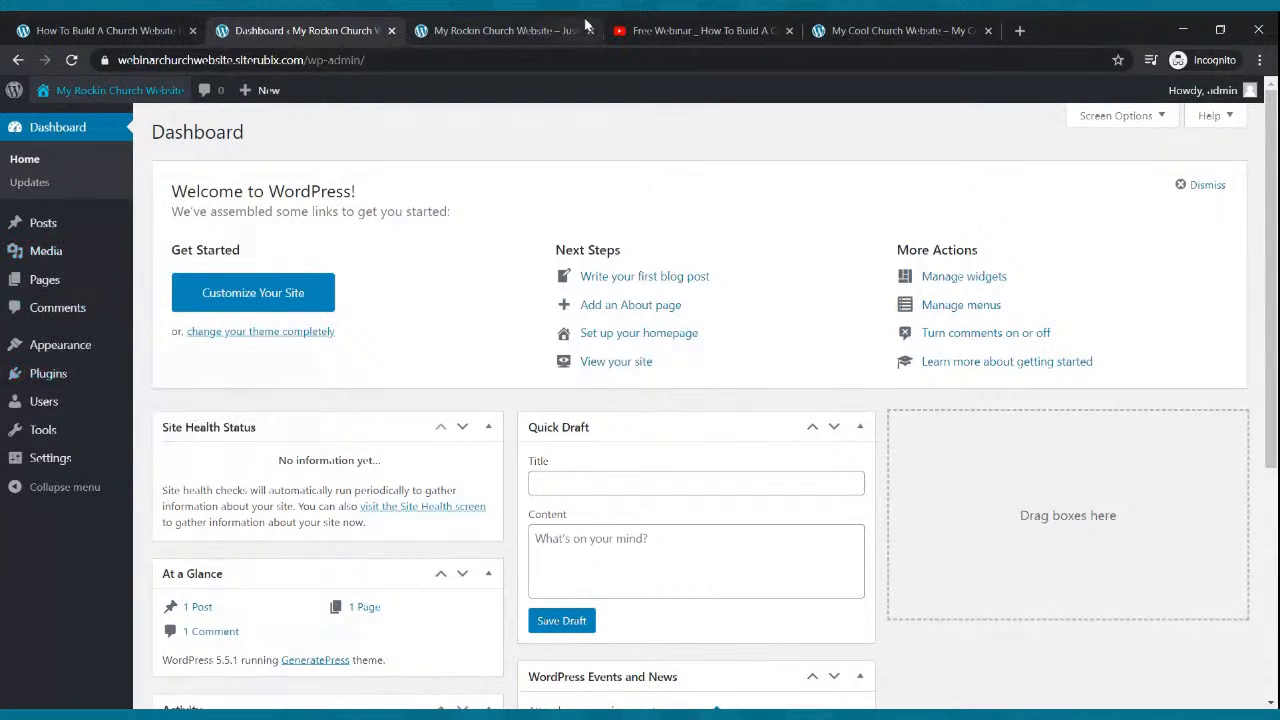
pyautogui.click(648, 24)
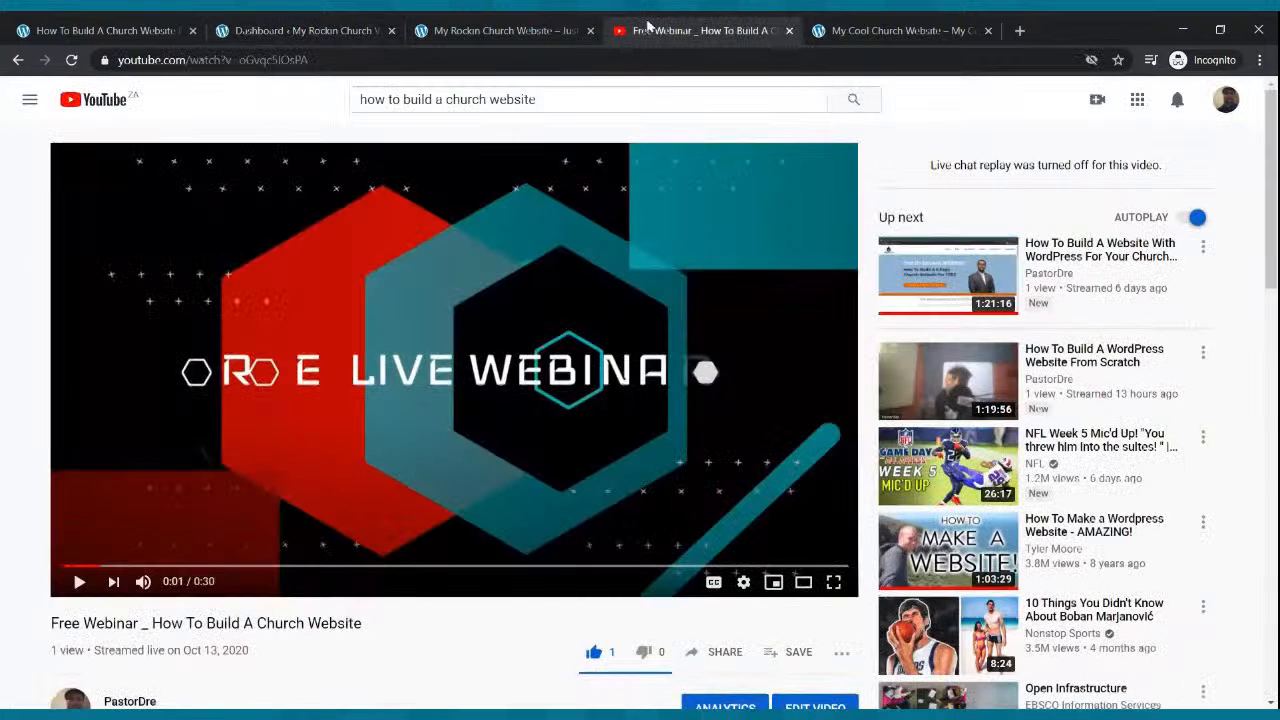
# - On youtube.com, open the live WordPress-from-scratch stream and copy its share link
pyautogui.click(1019, 30)
pyautogui.write('you')
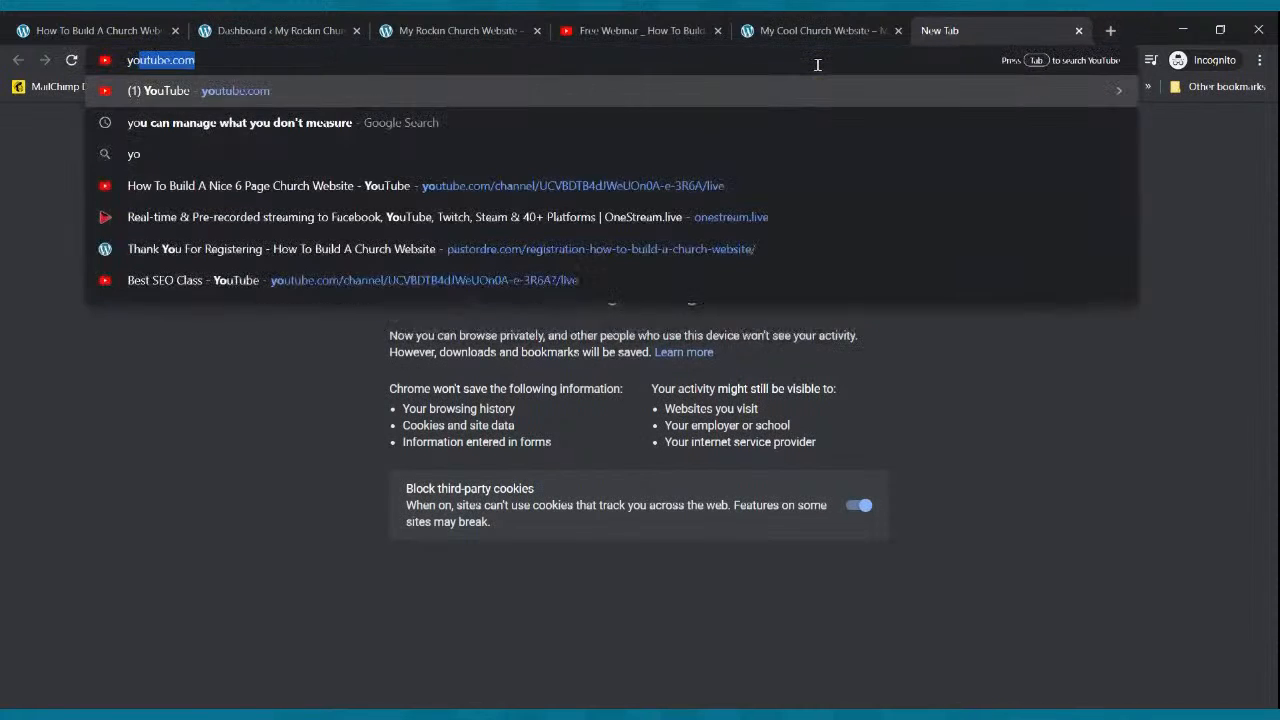
pyautogui.write('tube.com')
pyautogui.press('Return')
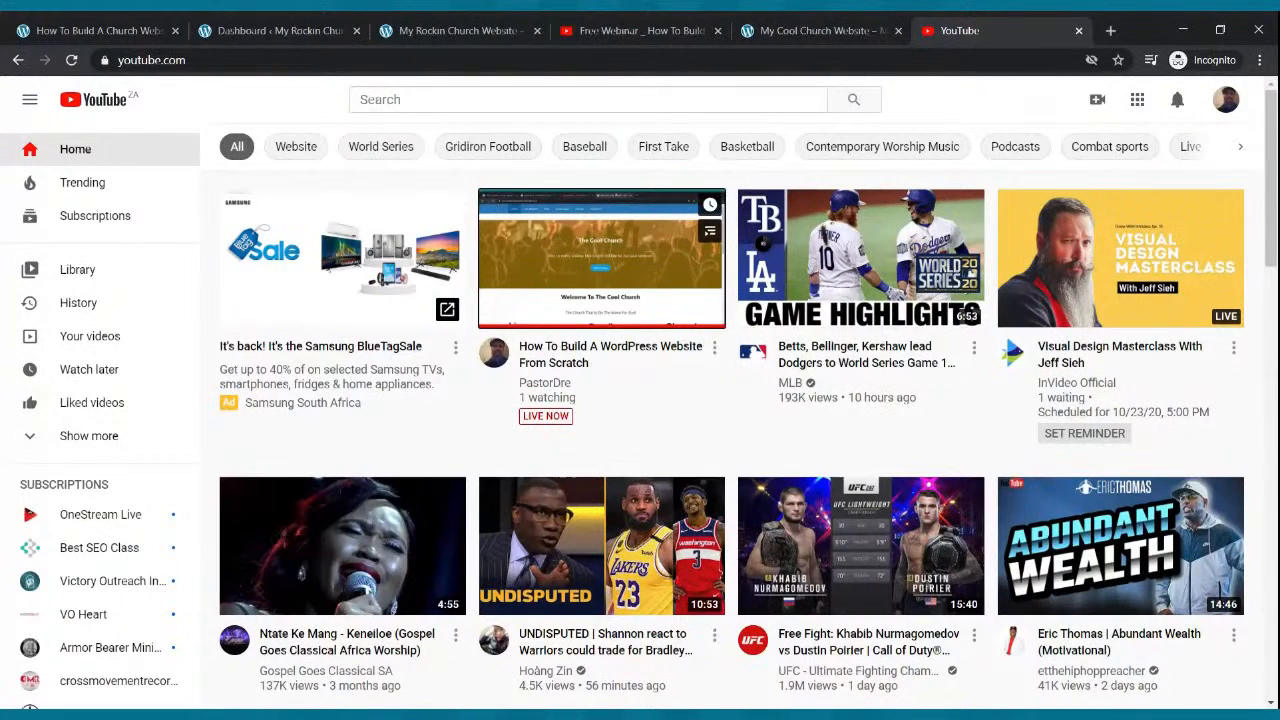
pyautogui.click(586, 277)
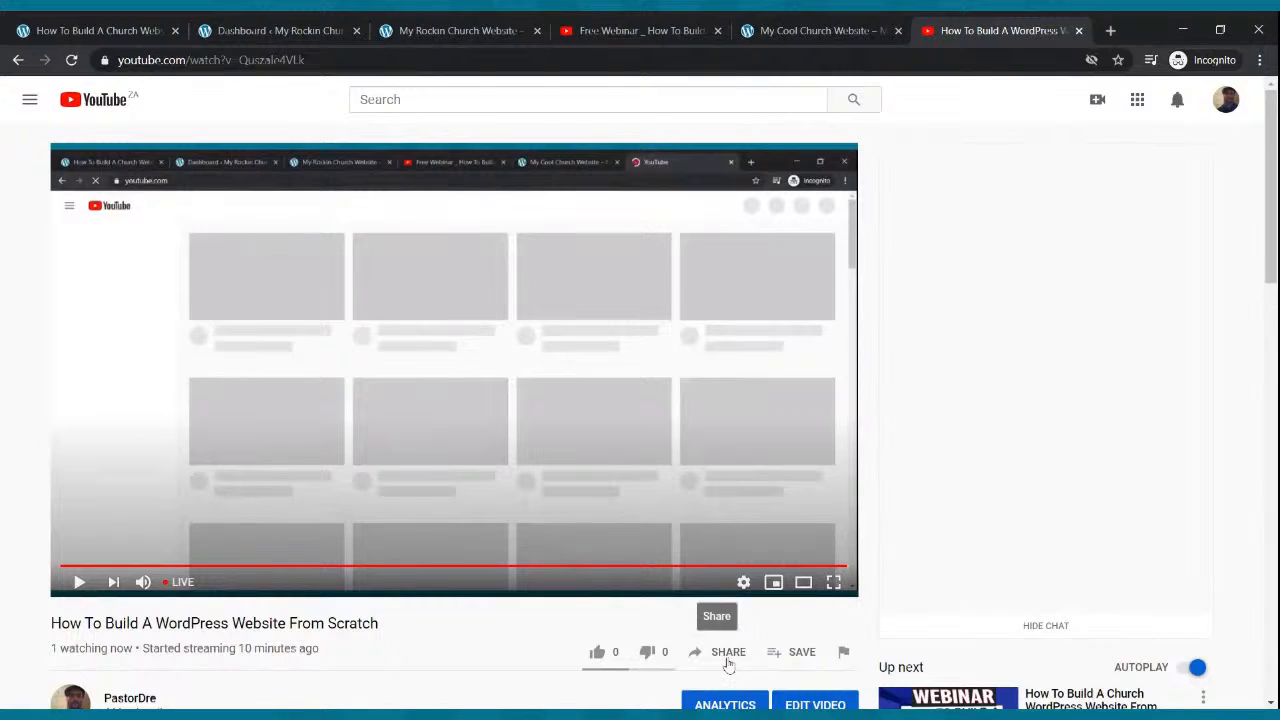
pyautogui.click(729, 655)
pyautogui.click(797, 455)
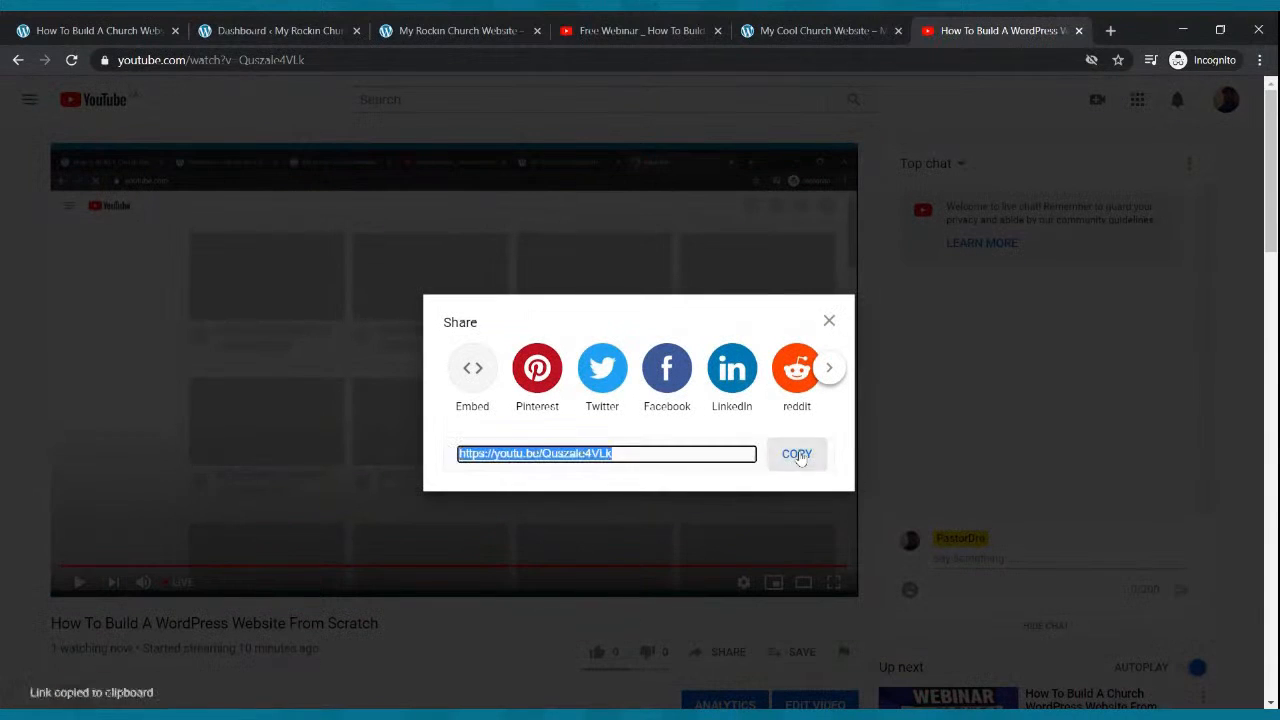
# - Close the live stream tab and return to the pastordre.com webinar page
pyautogui.click(1079, 30)
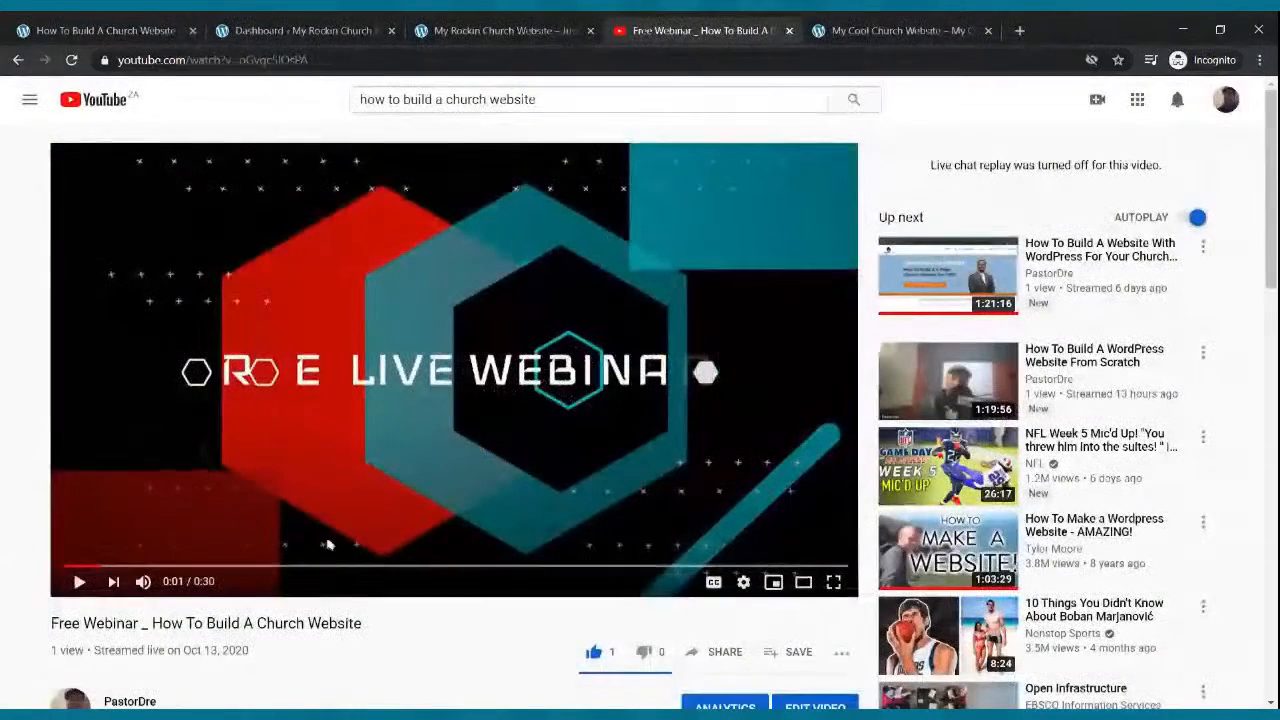
pyautogui.click(228, 716)
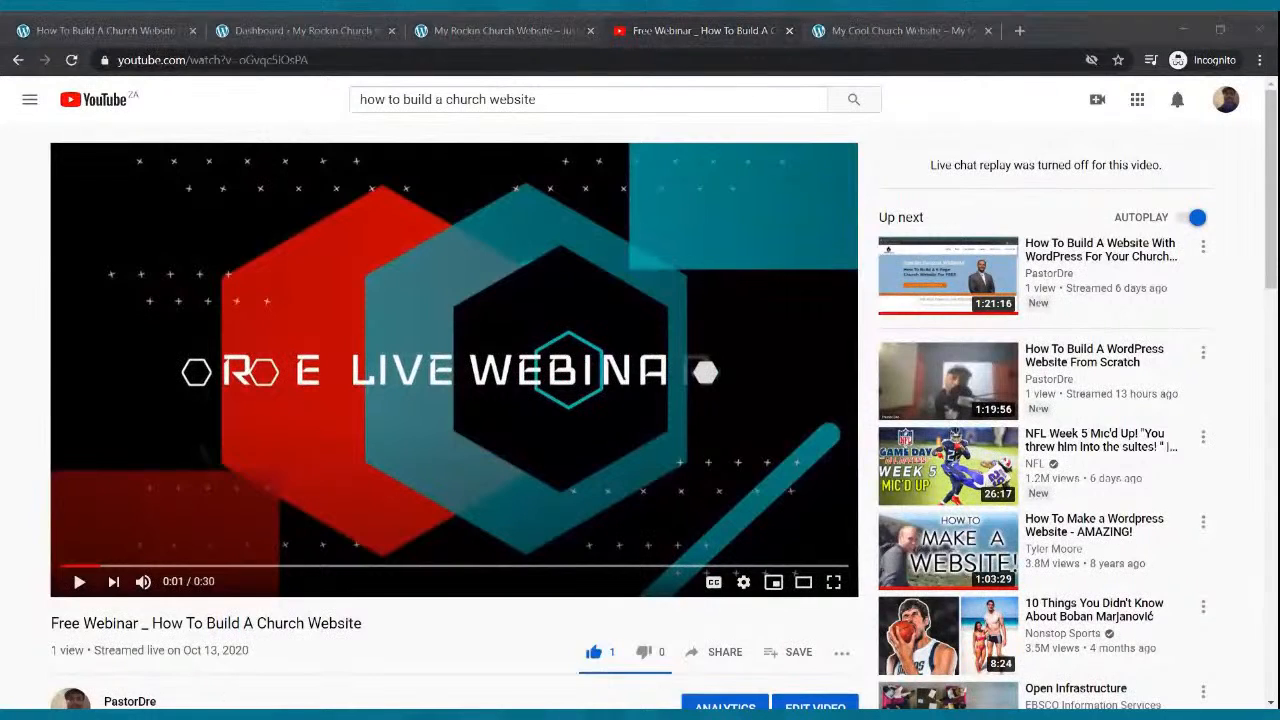
pyautogui.click(351, 577)
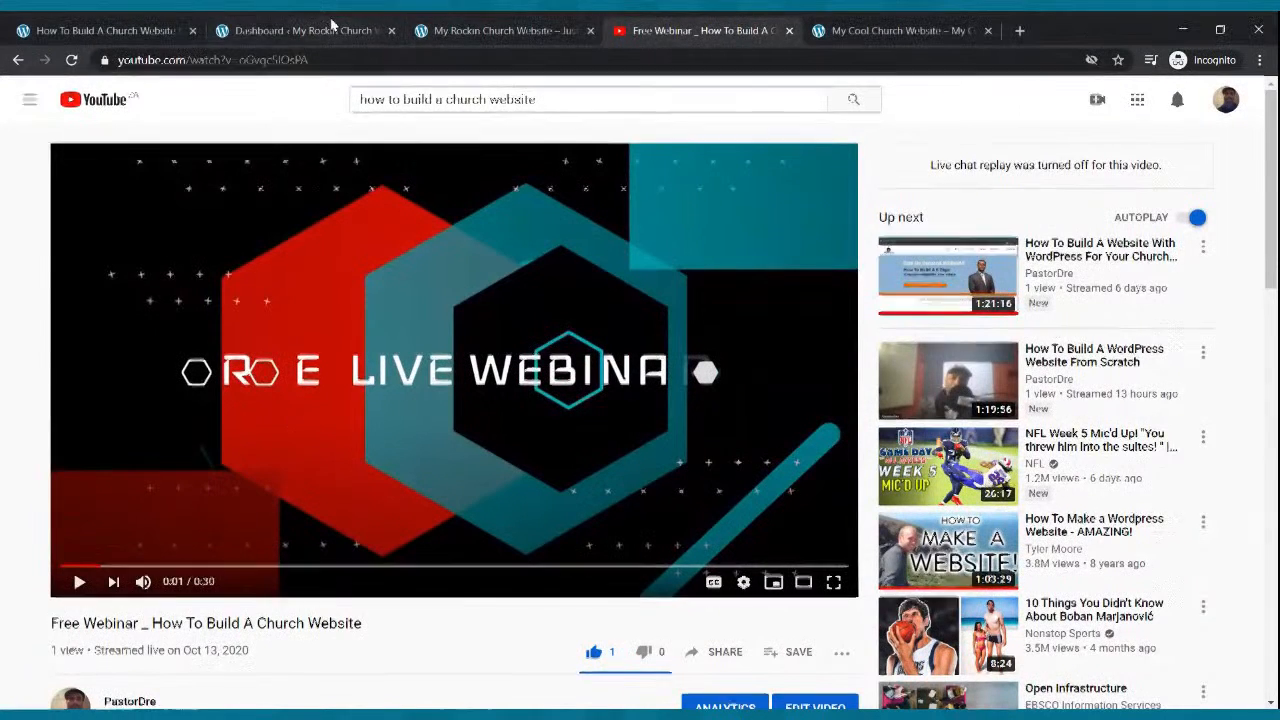
pyautogui.click(333, 27)
pyautogui.click(56, 26)
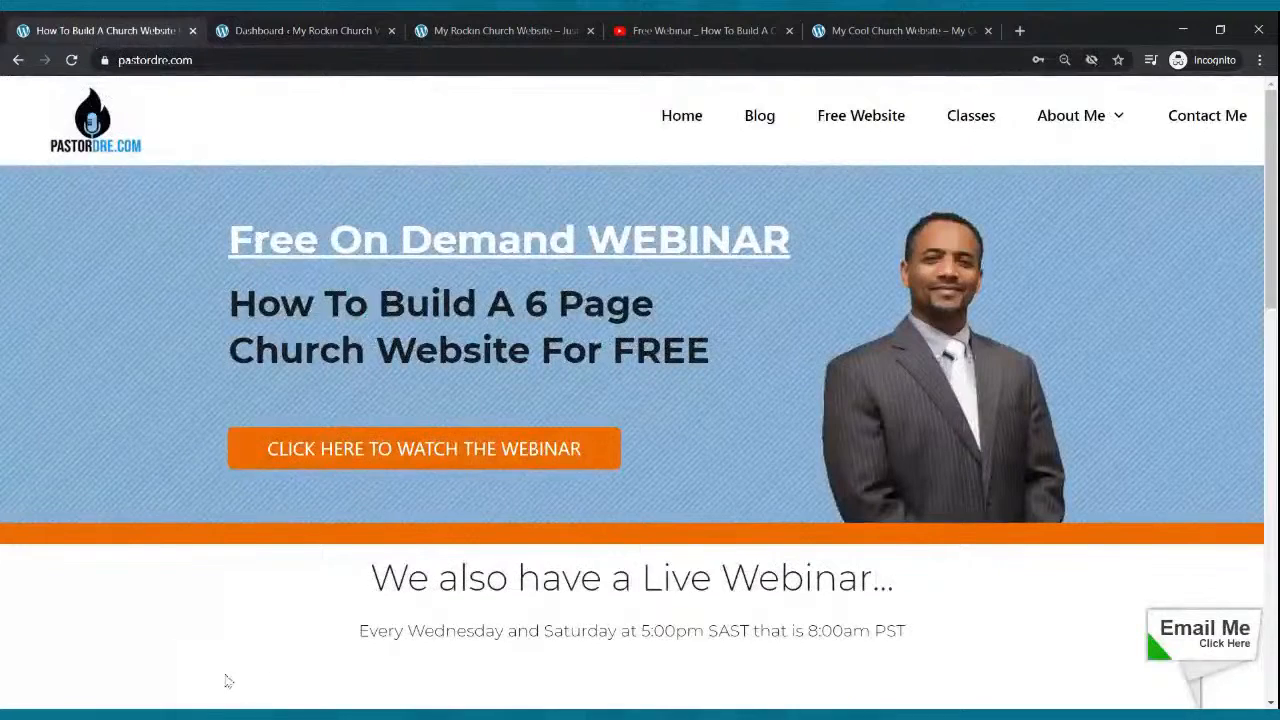
# - Switch from the PastorDre.com page to the My Rockin Church Dashboard tab
pyautogui.click(228, 716)
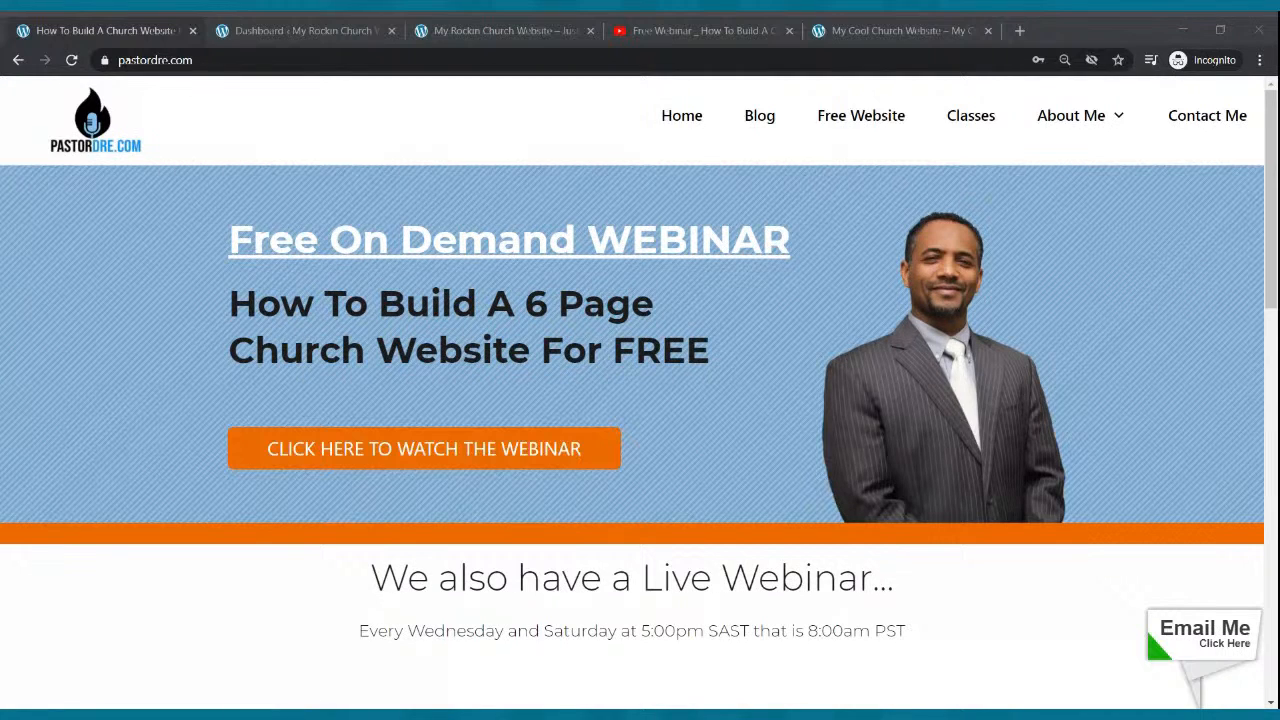
pyautogui.click(222, 653)
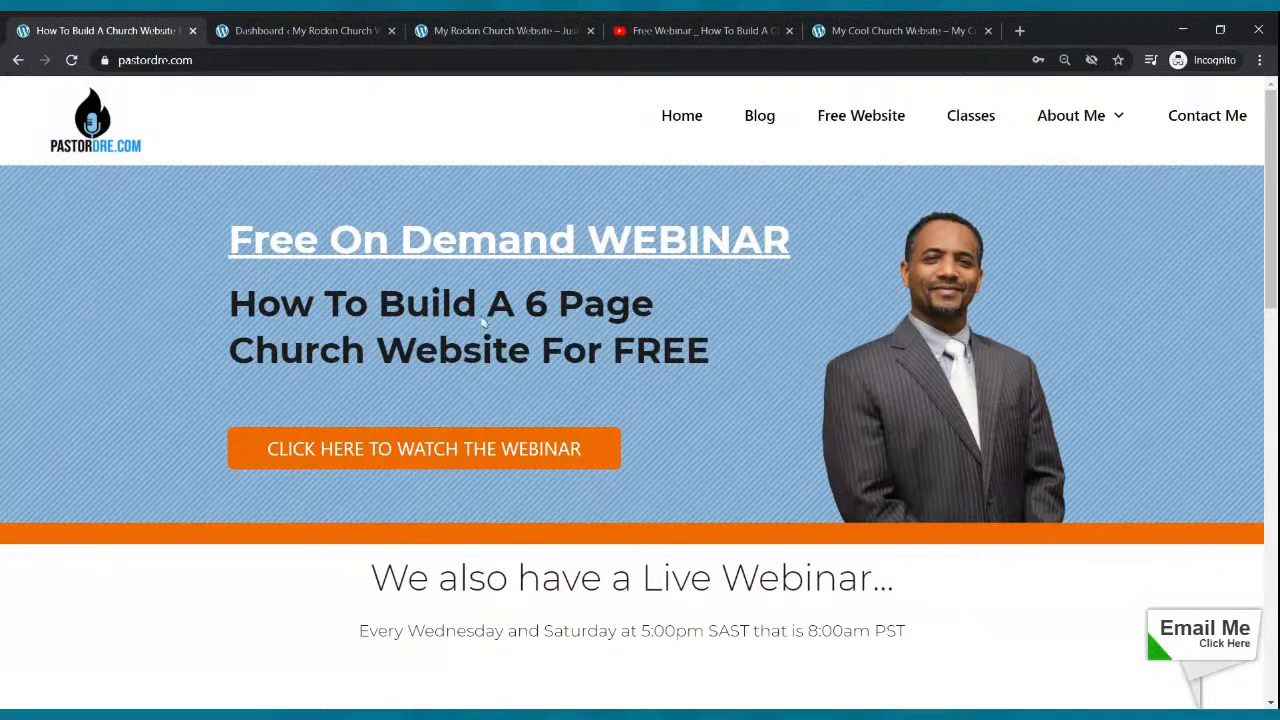
pyautogui.click(376, 27)
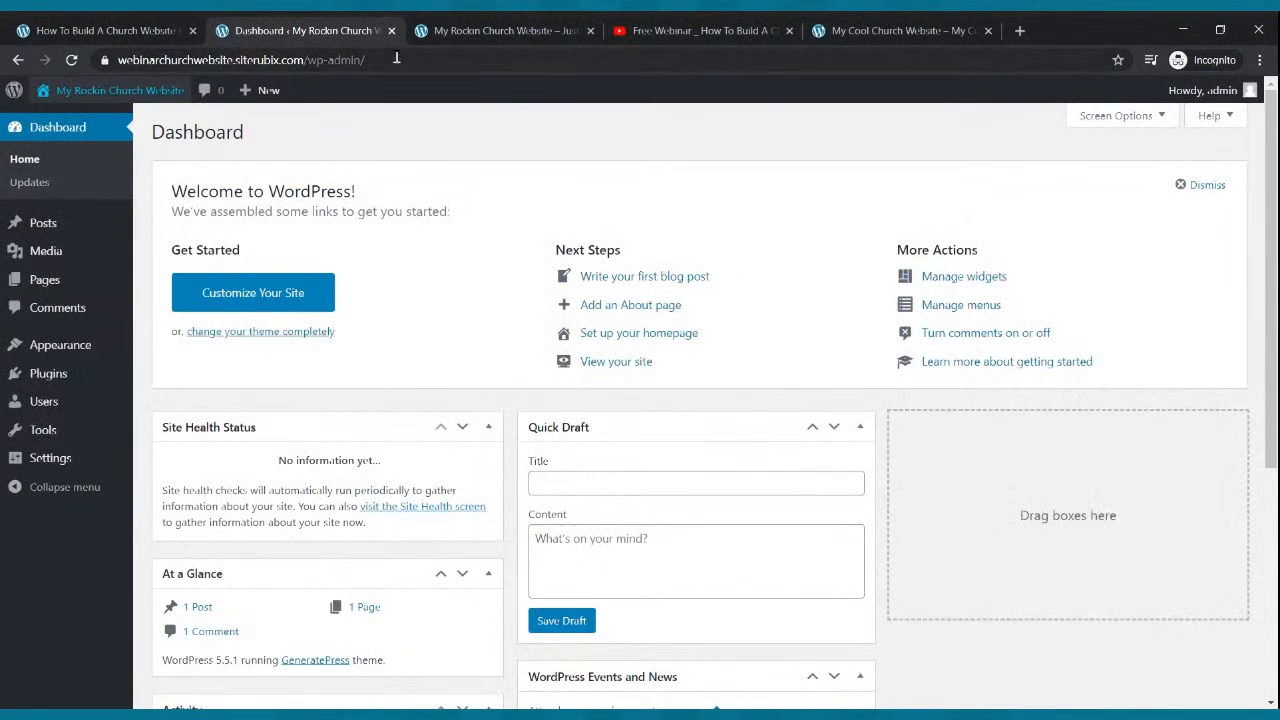
# - Glance at the live site and Cool Church example before returning to the Dashboard
pyautogui.click(548, 28)
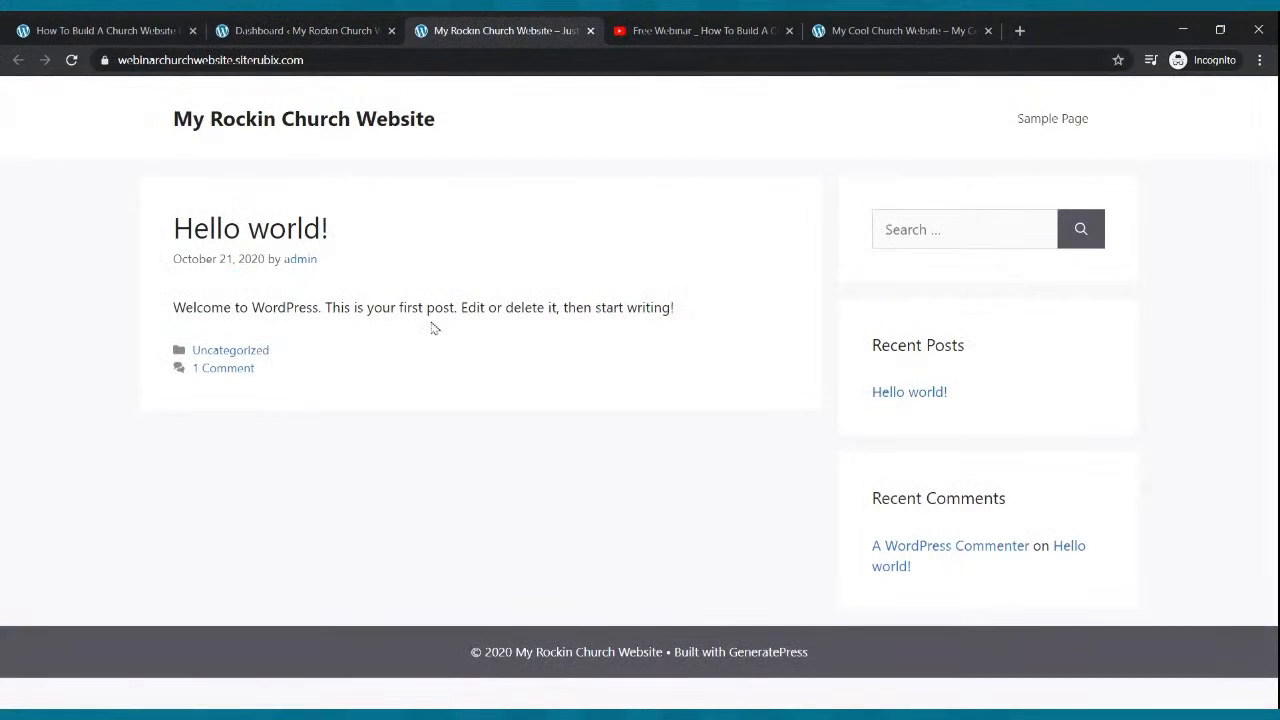
pyautogui.click(868, 30)
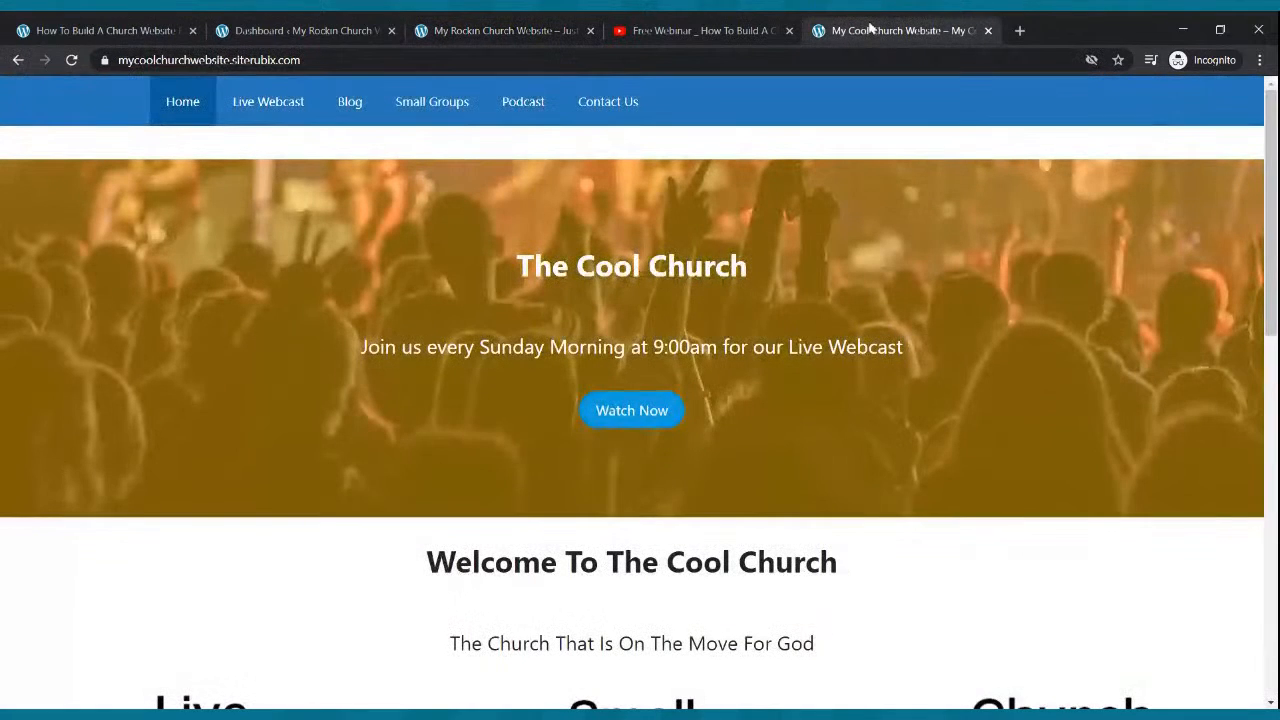
pyautogui.click(279, 28)
# - Open Appearance > Customize and its Site Identity section
pyautogui.moveTo(127, 257)
pyautogui.moveTo(68, 354)
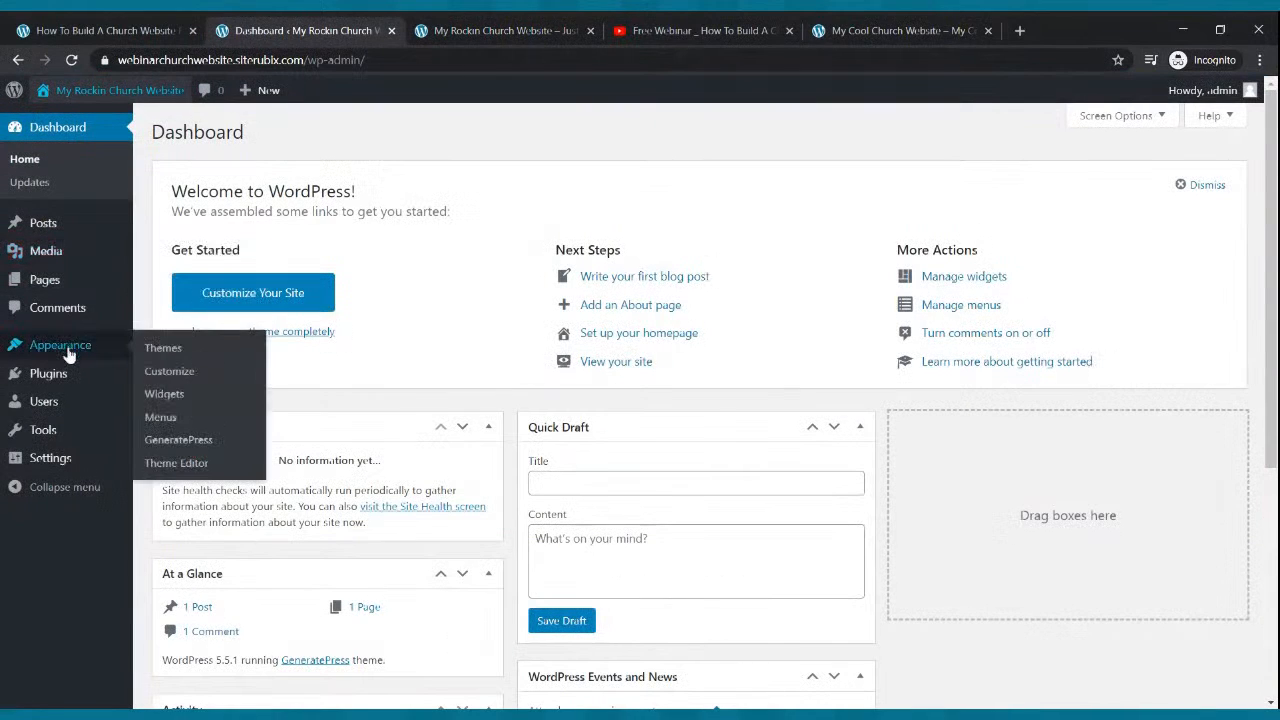
pyautogui.click(155, 377)
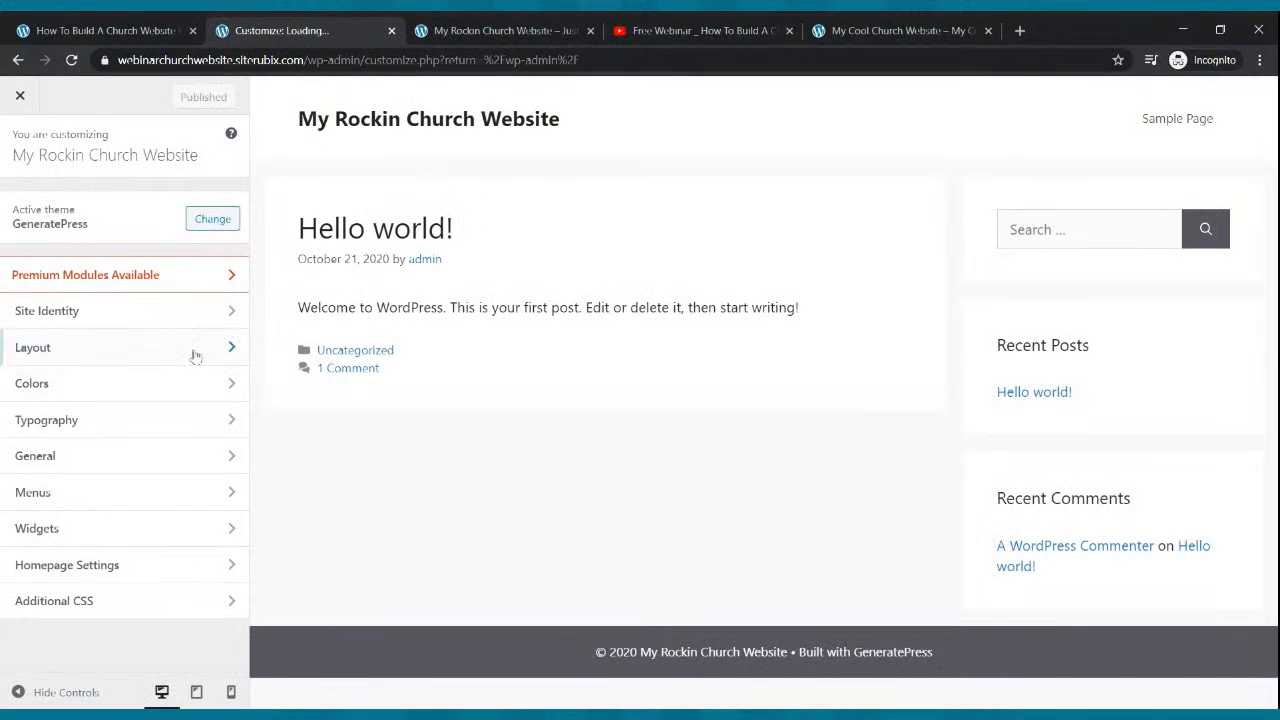
pyautogui.click(112, 311)
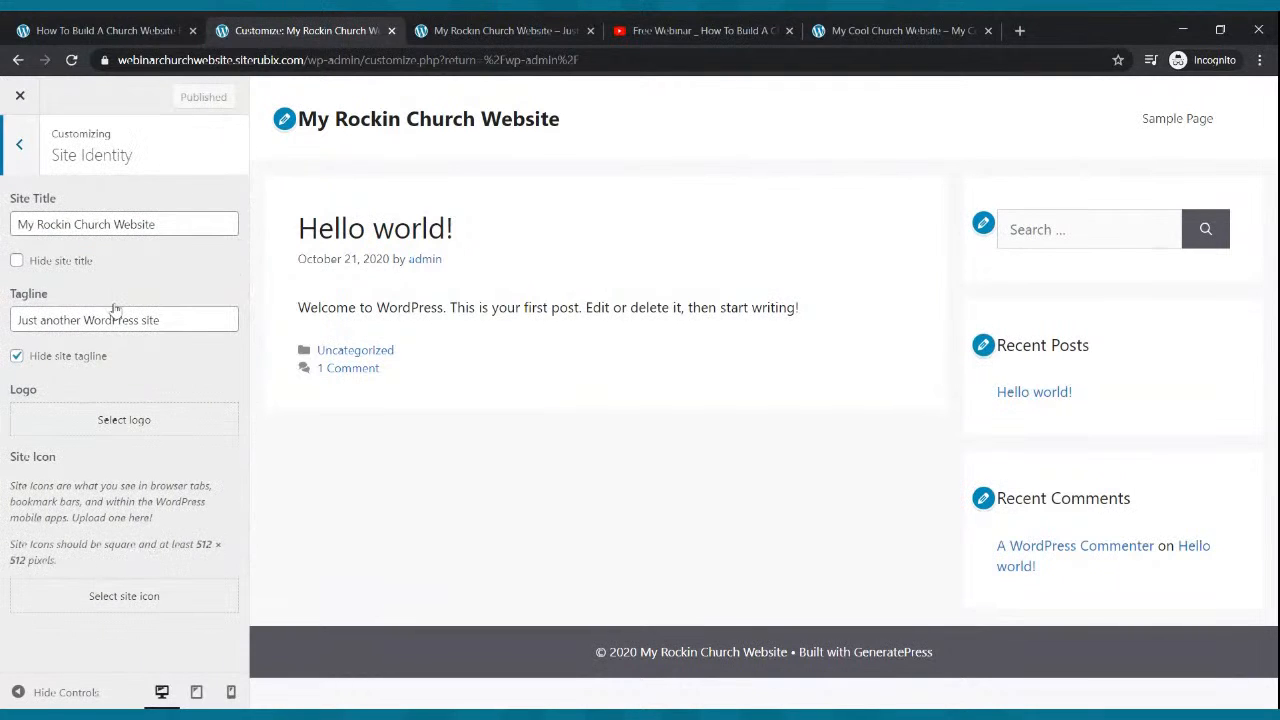
# - Hide the site title, set the tagline to 'My Rockin Church Website', publish, and close the Customizer
pyautogui.click(17, 262)
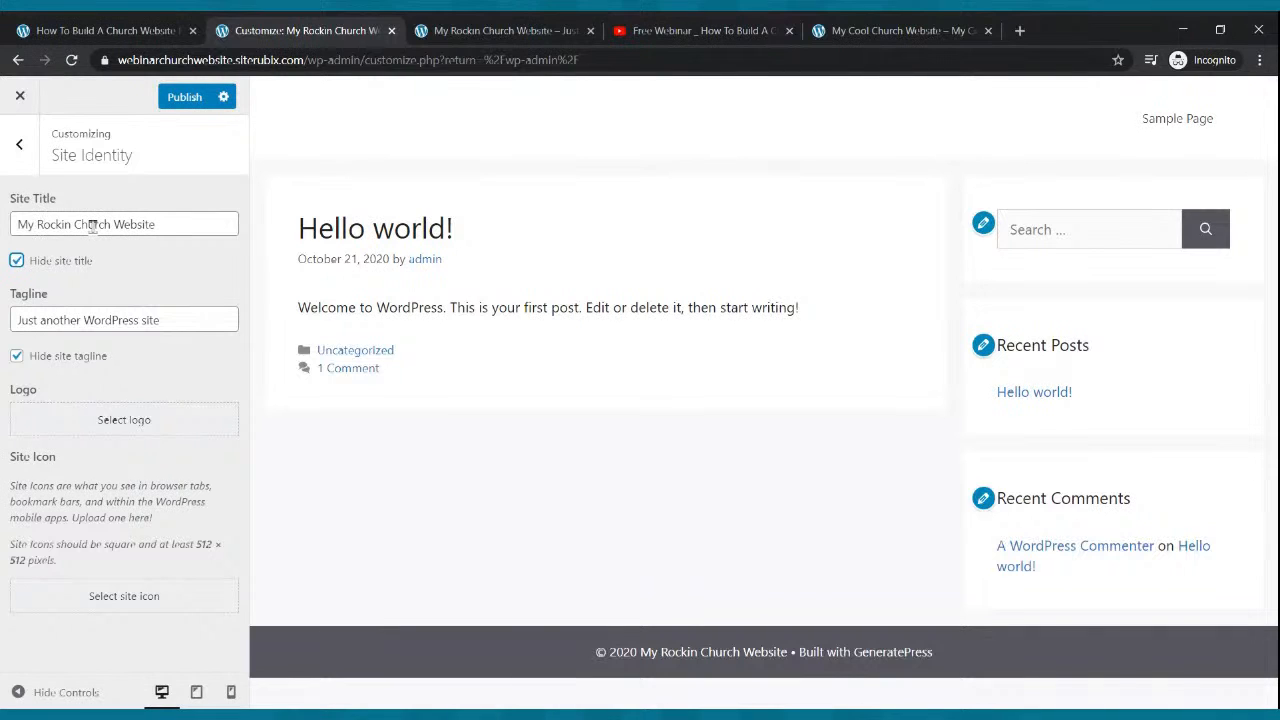
pyautogui.moveTo(177, 321); pyautogui.dragTo(2, 327)
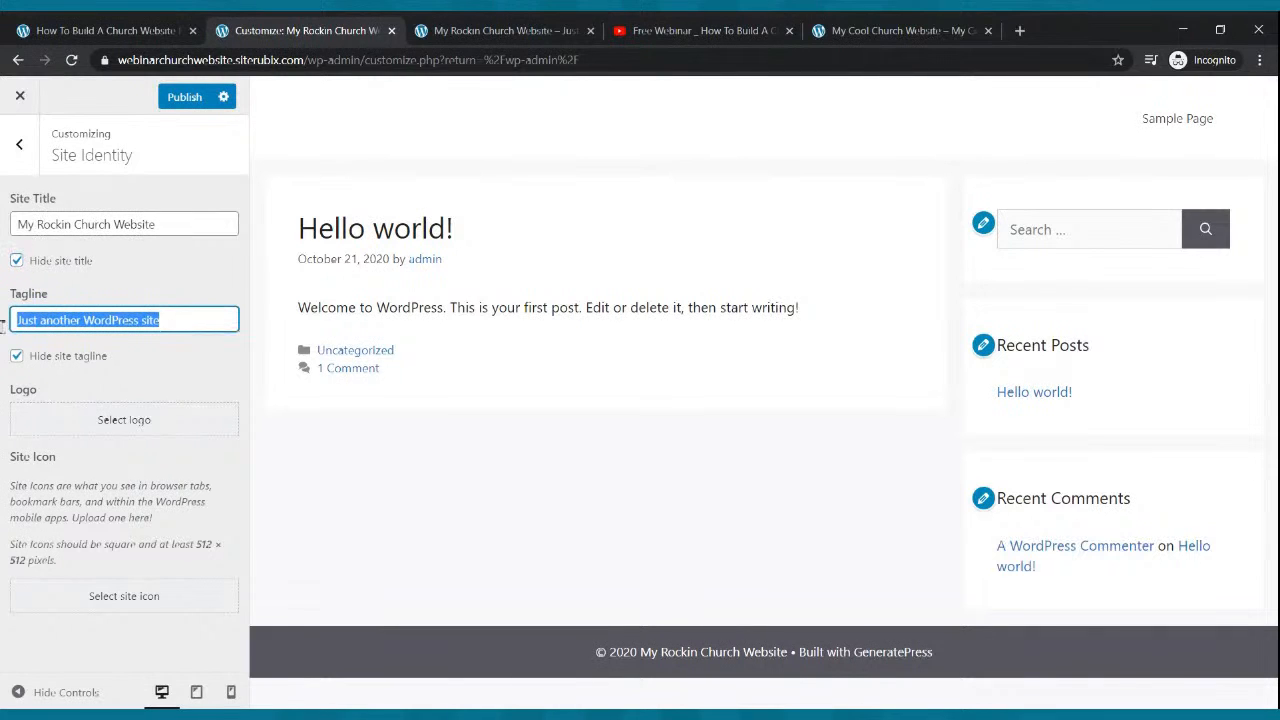
pyautogui.write('M')
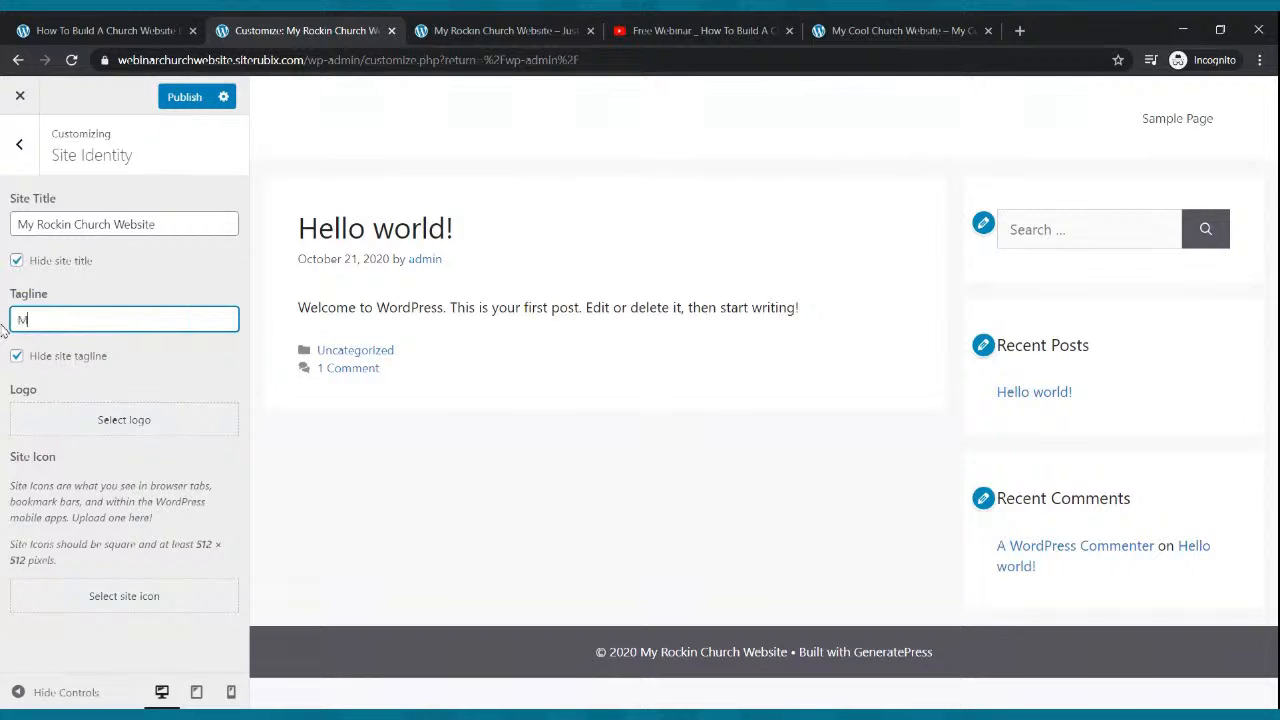
pyautogui.write('y Rockin Church Website')
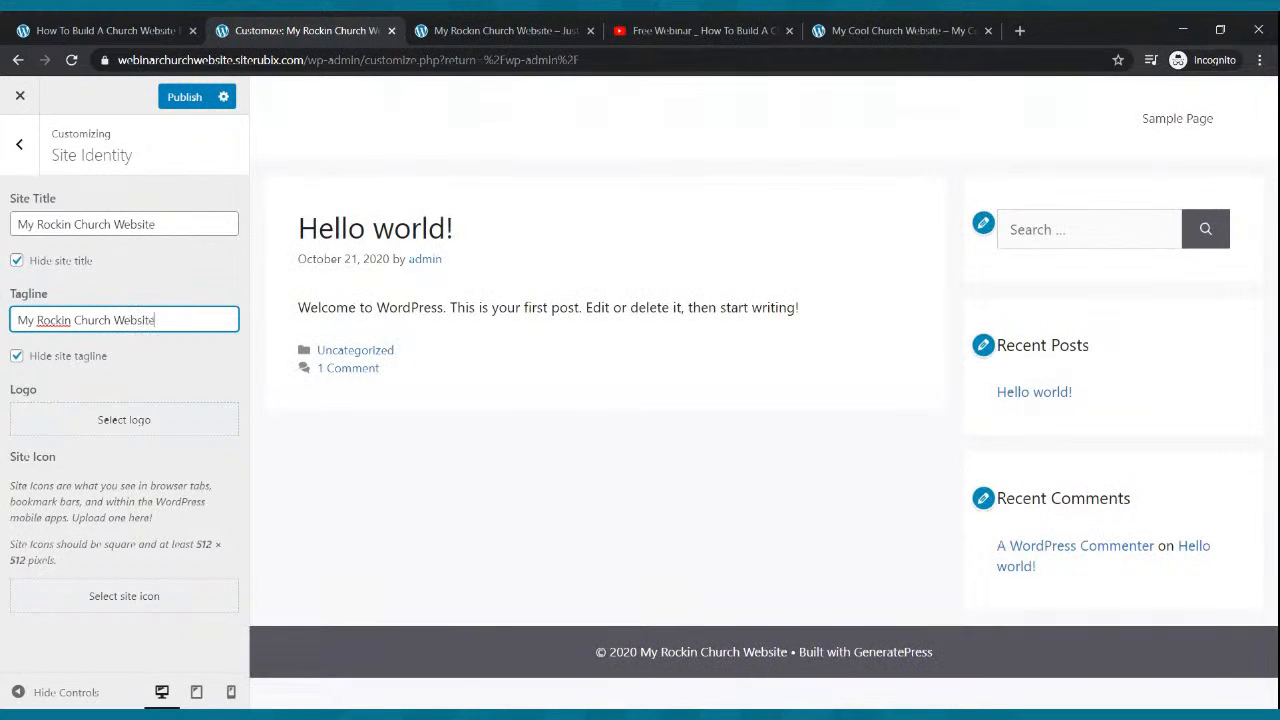
pyautogui.click(183, 97)
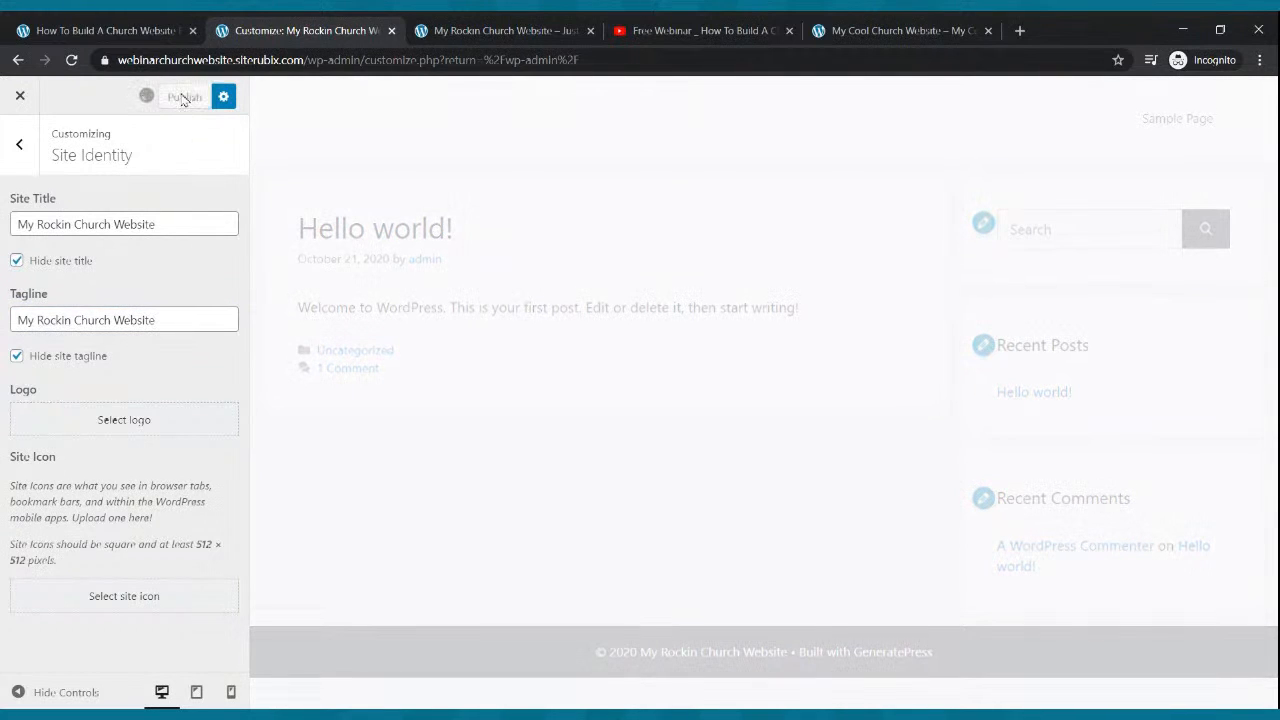
pyautogui.click(19, 94)
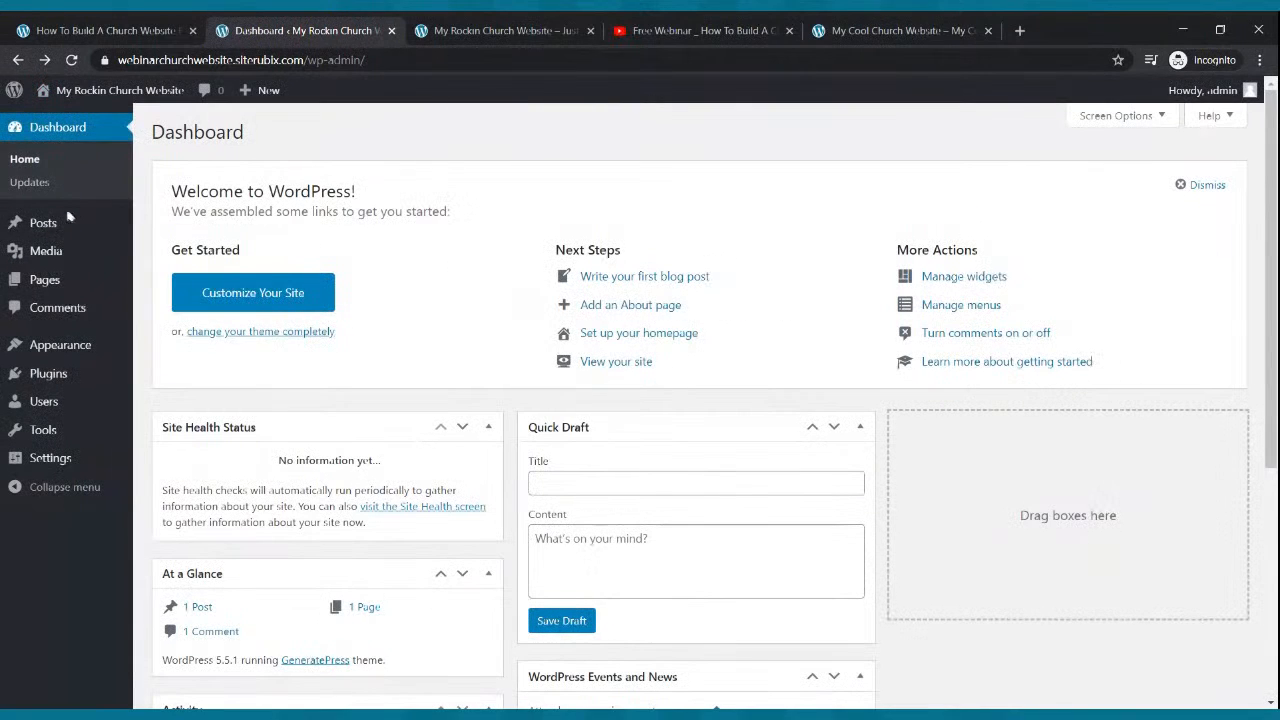
# - In Writing settings, make Block editor the default for all users, allow switching, and save
pyautogui.moveTo(78, 345)
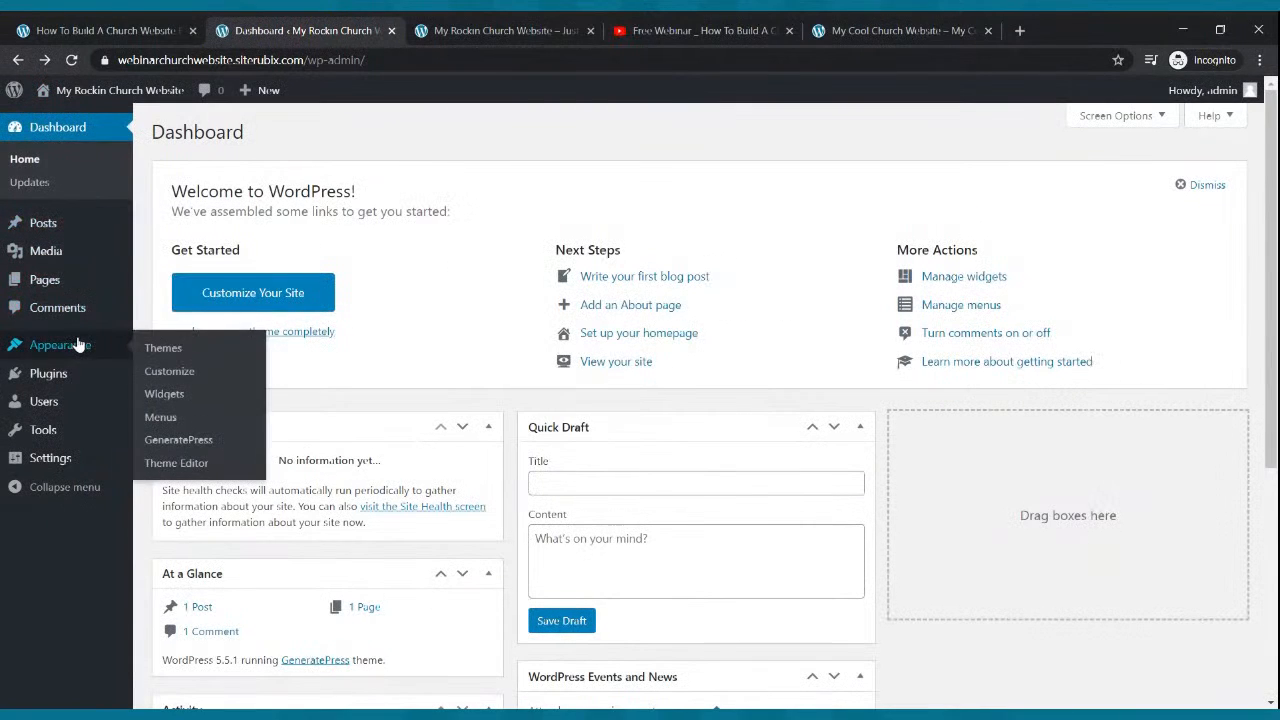
pyautogui.click(57, 460)
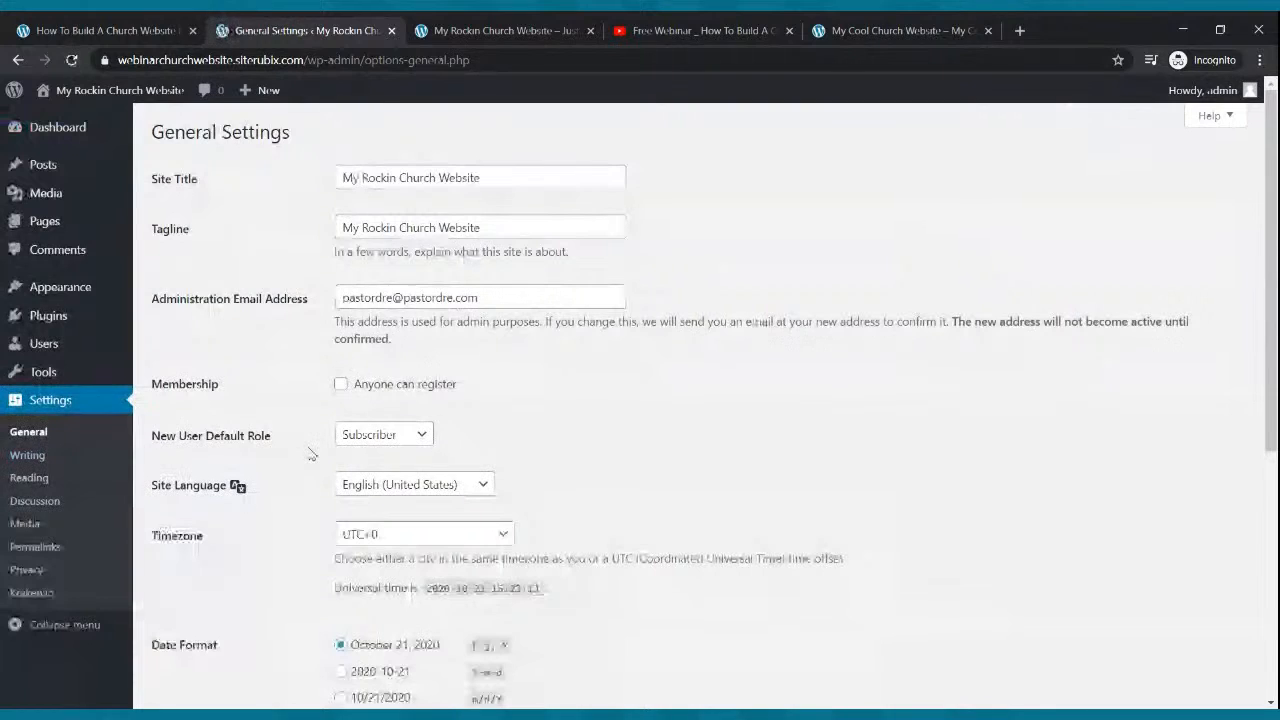
pyautogui.click(38, 458)
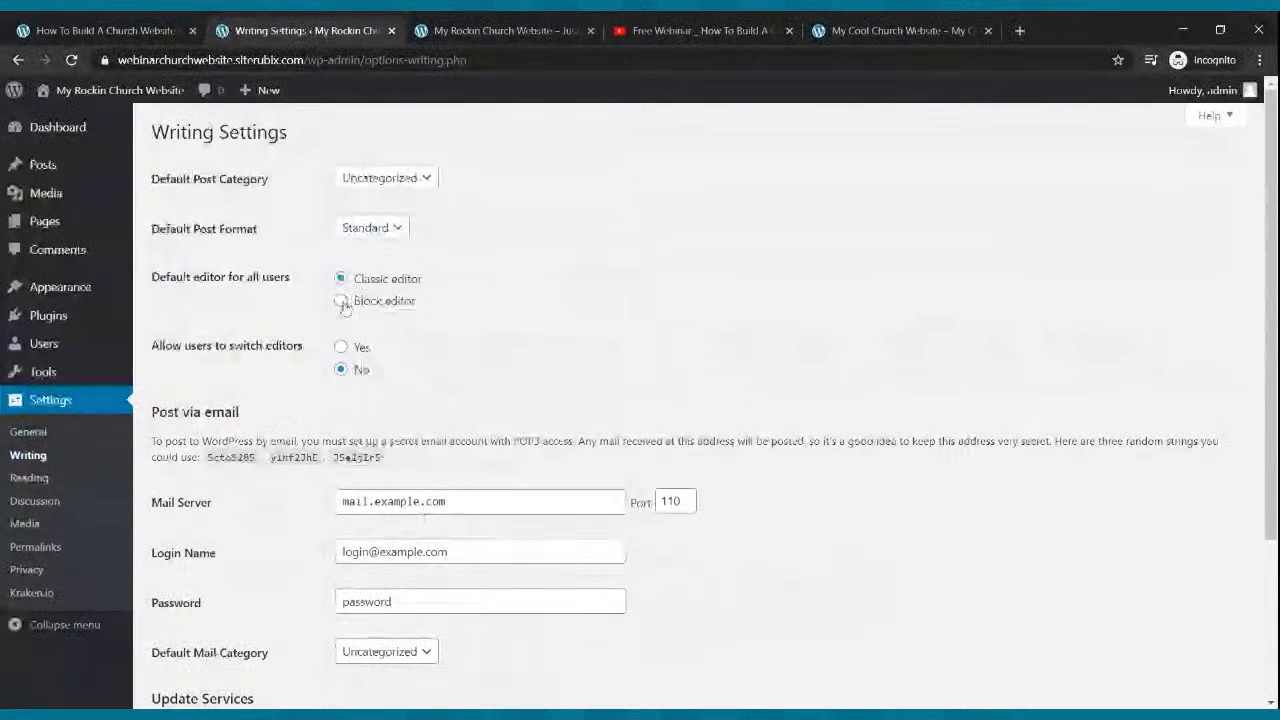
pyautogui.click(341, 301)
pyautogui.click(340, 347)
pyautogui.scroll(-3, 628, 378)
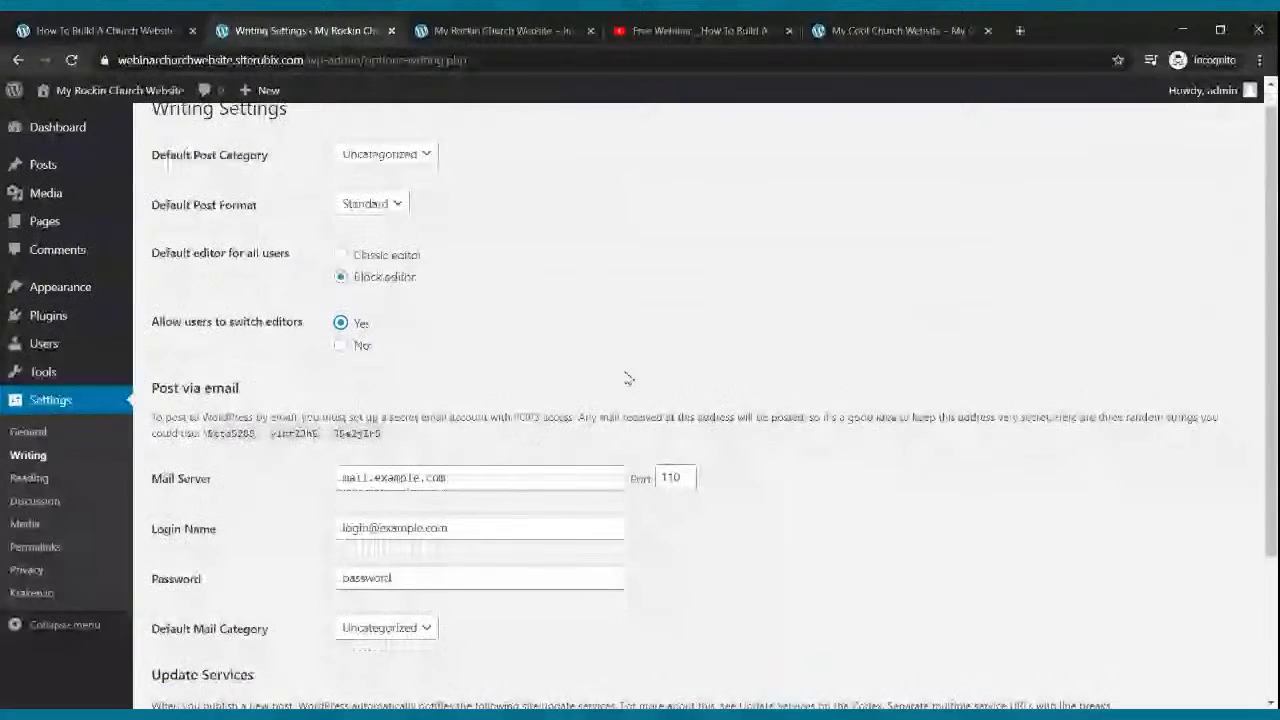
pyautogui.click(218, 624)
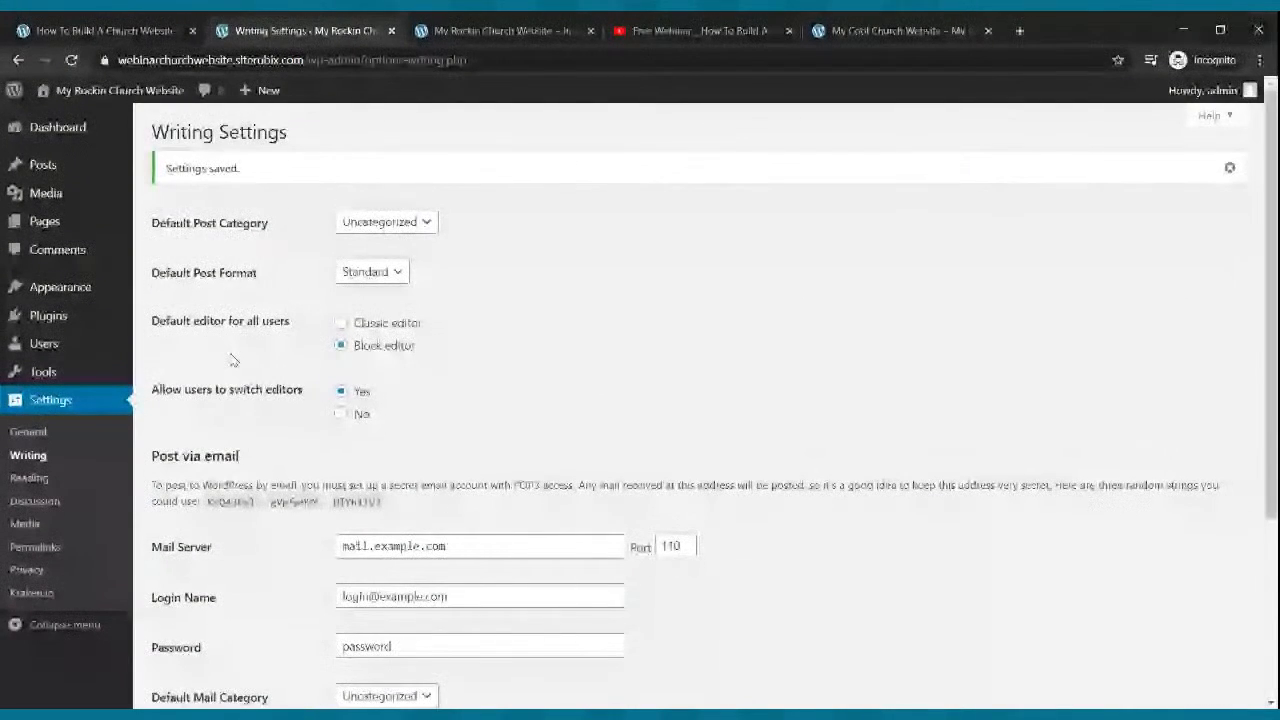
pyautogui.moveTo(44, 234)
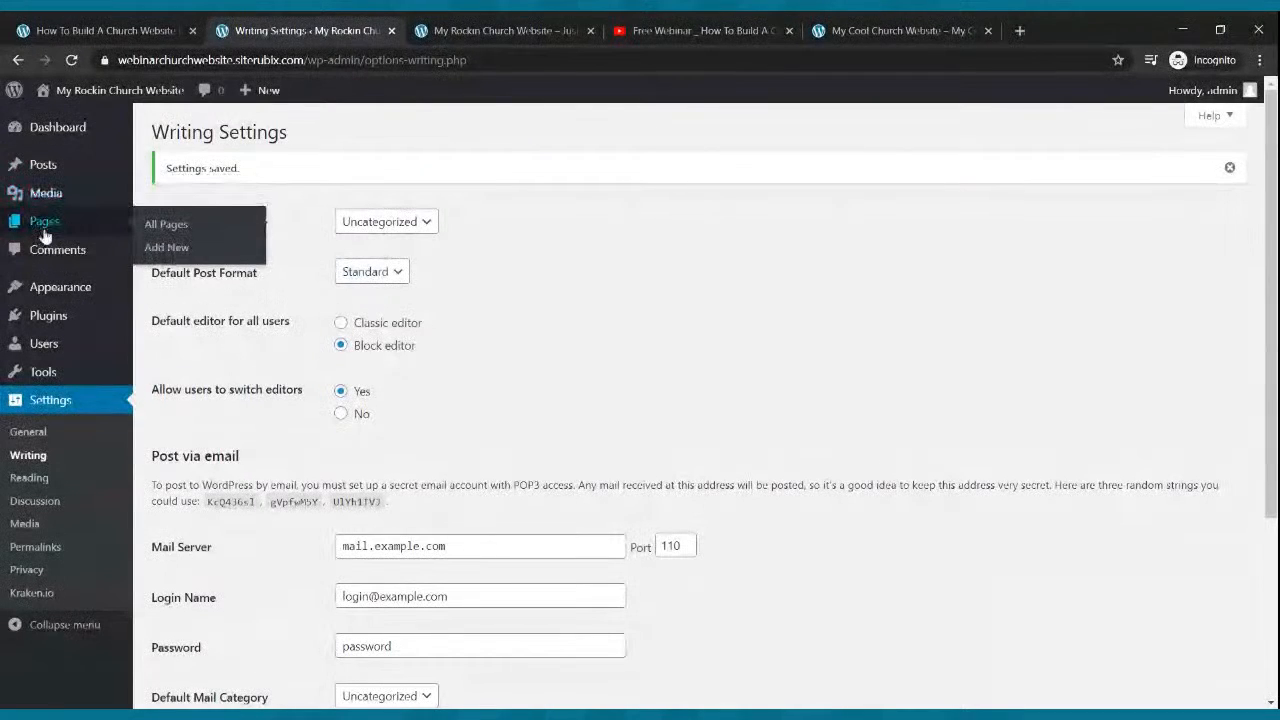
# - Move Sample Page to the Trash from the All Pages list
pyautogui.click(55, 233)
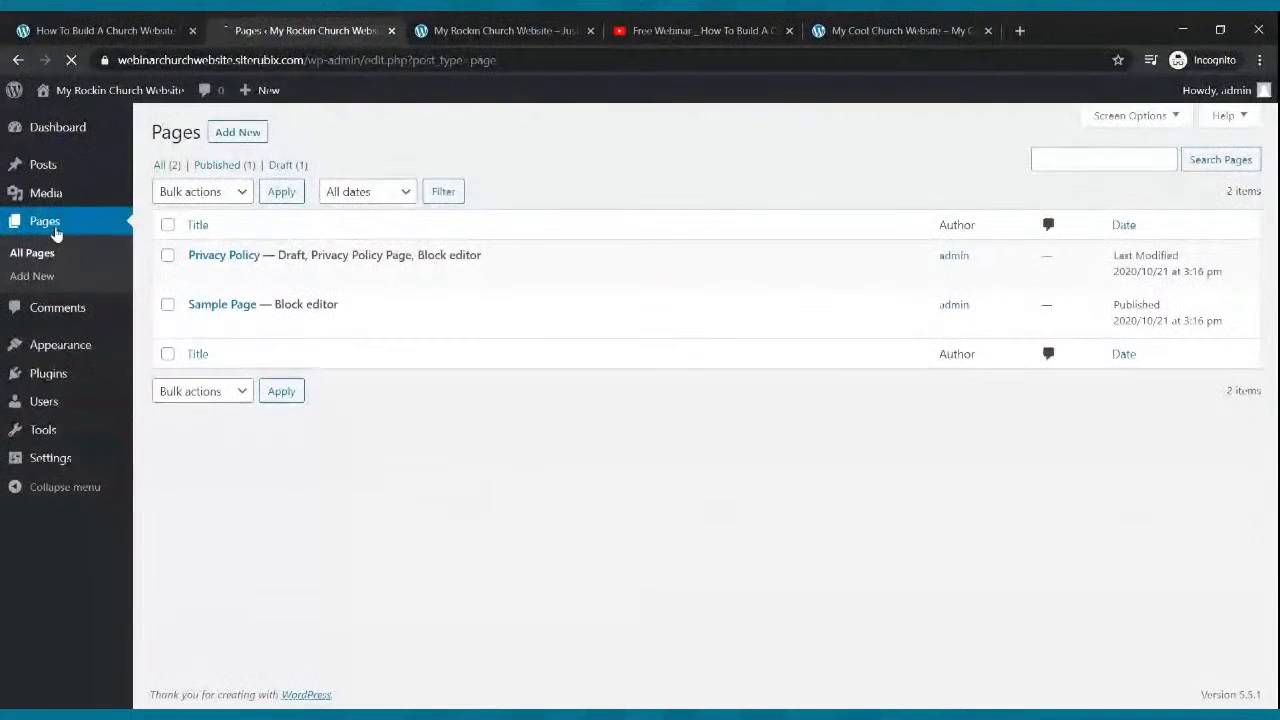
pyautogui.moveTo(235, 318)
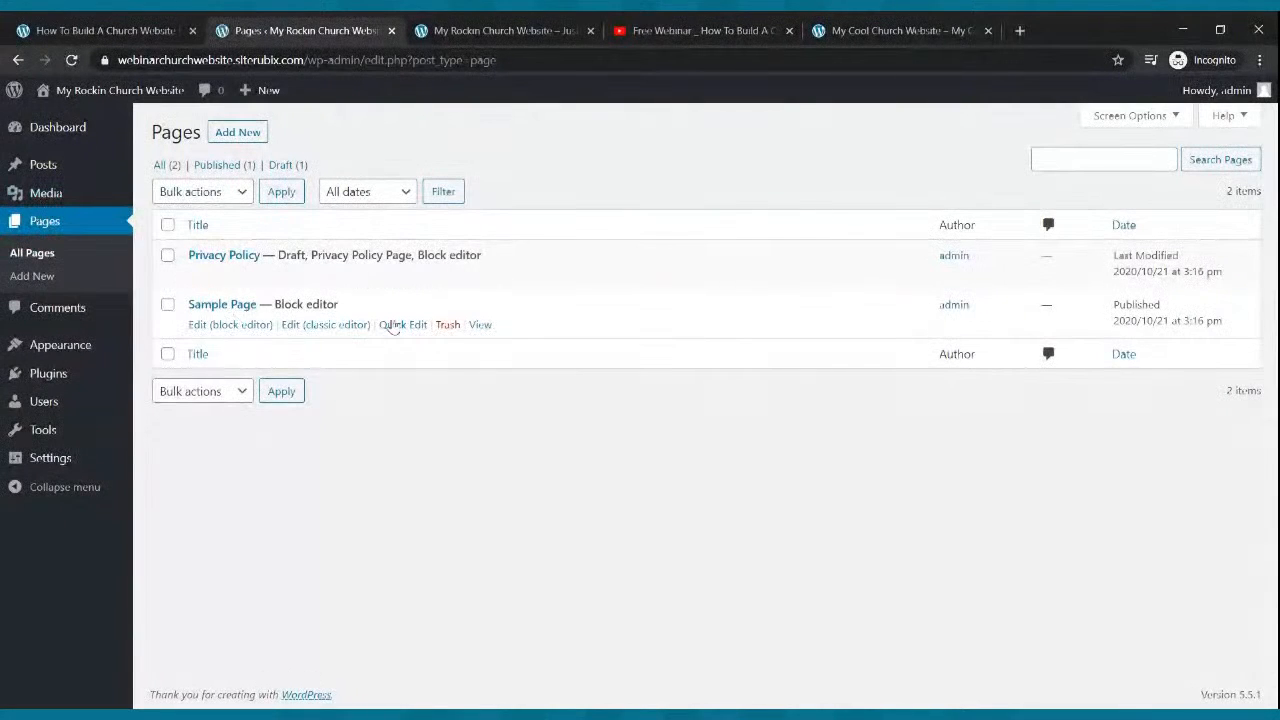
pyautogui.click(447, 324)
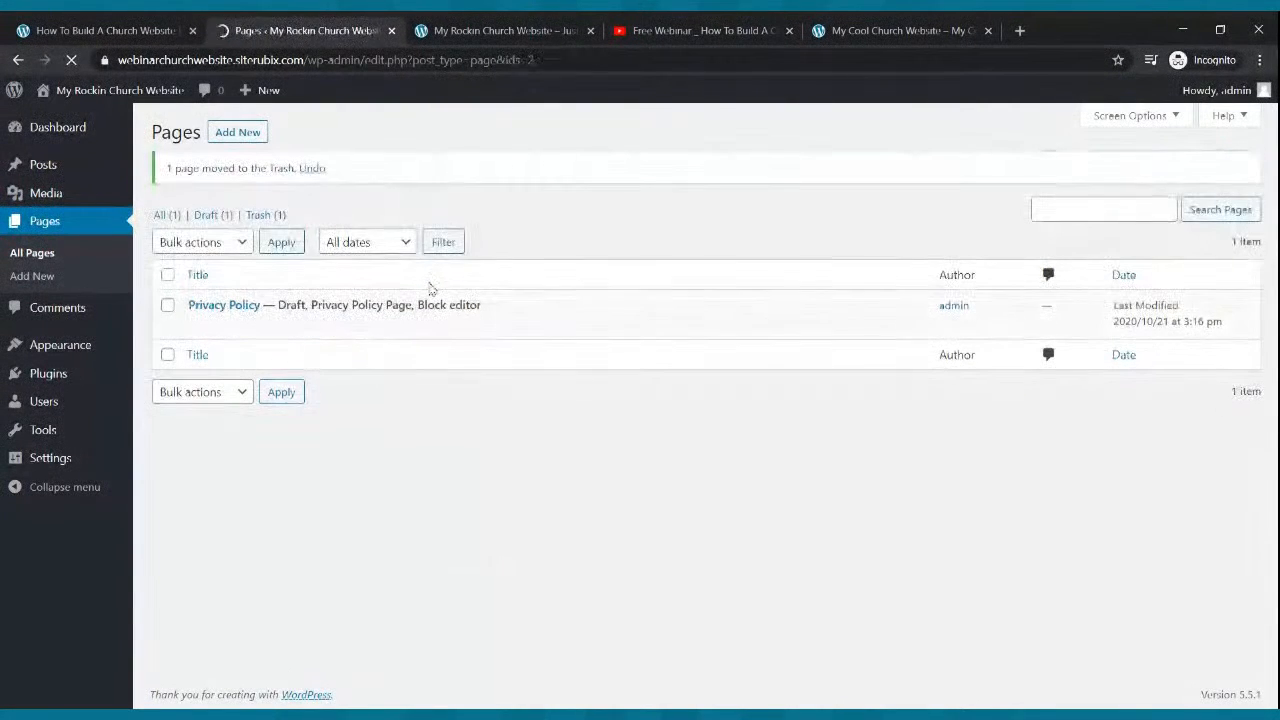
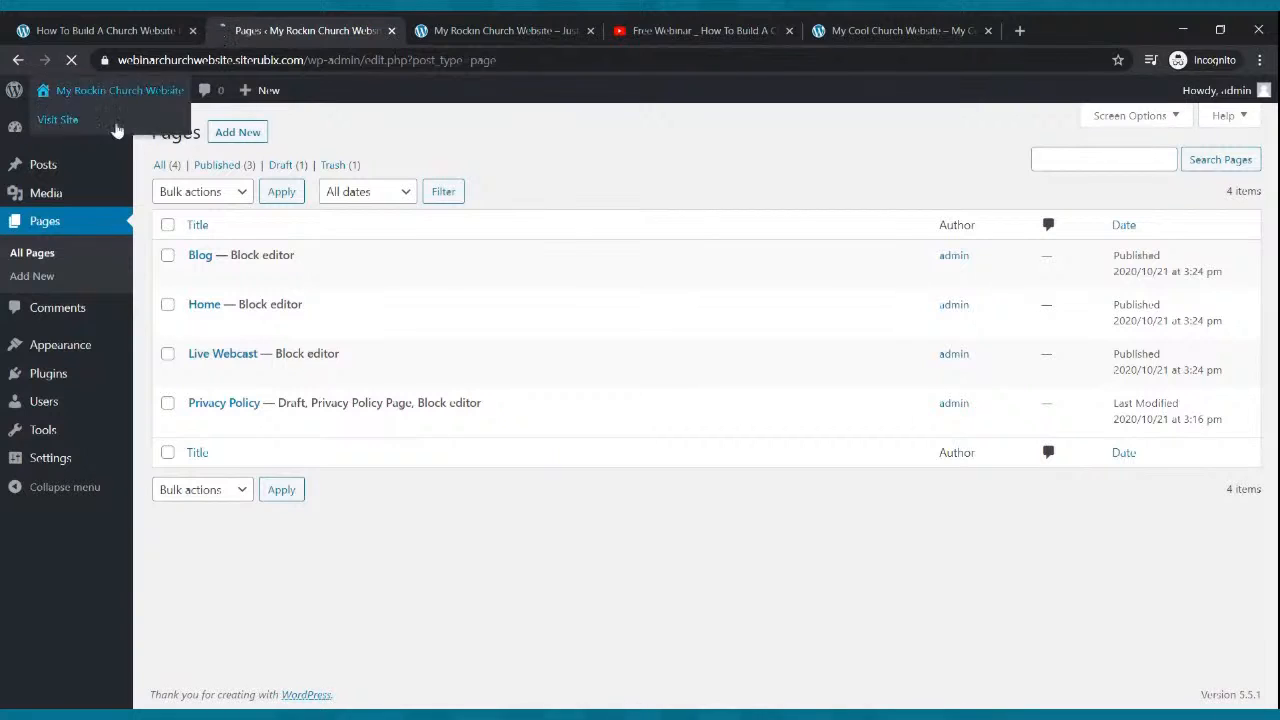
# - Create and publish a new page titled 'Small Groups'
pyautogui.click(246, 134)
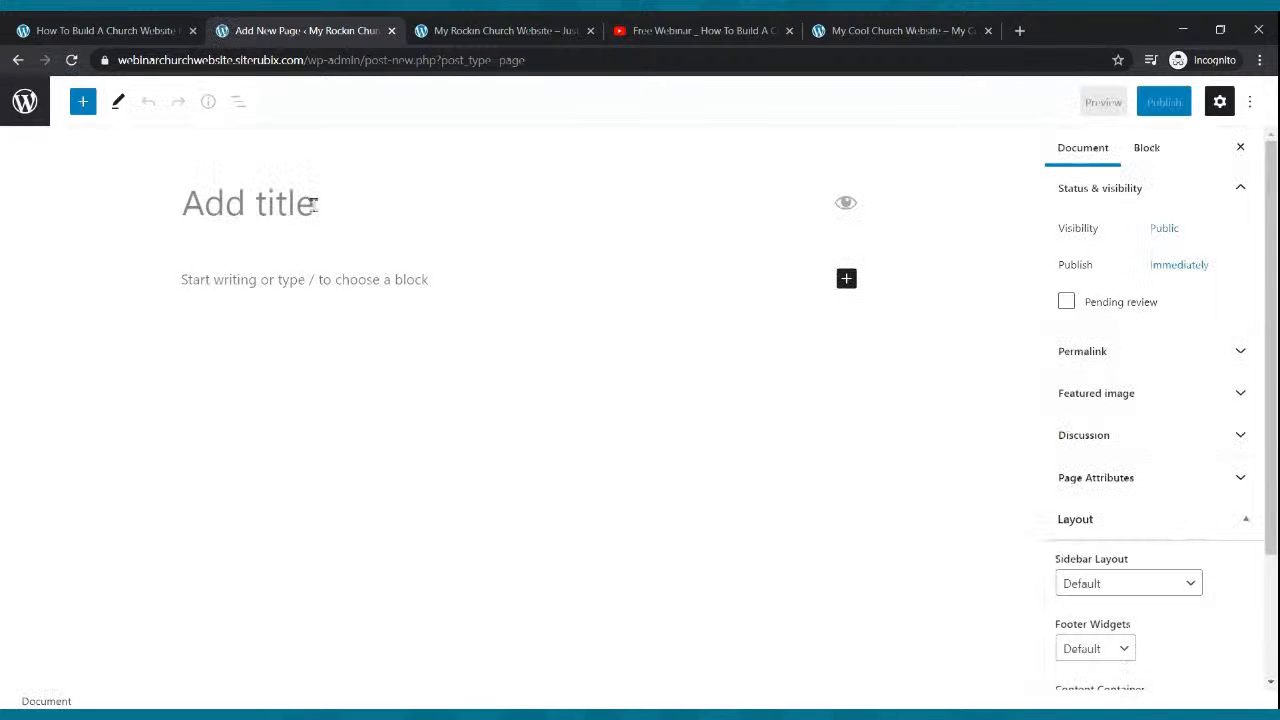
pyautogui.write('Small Groups')
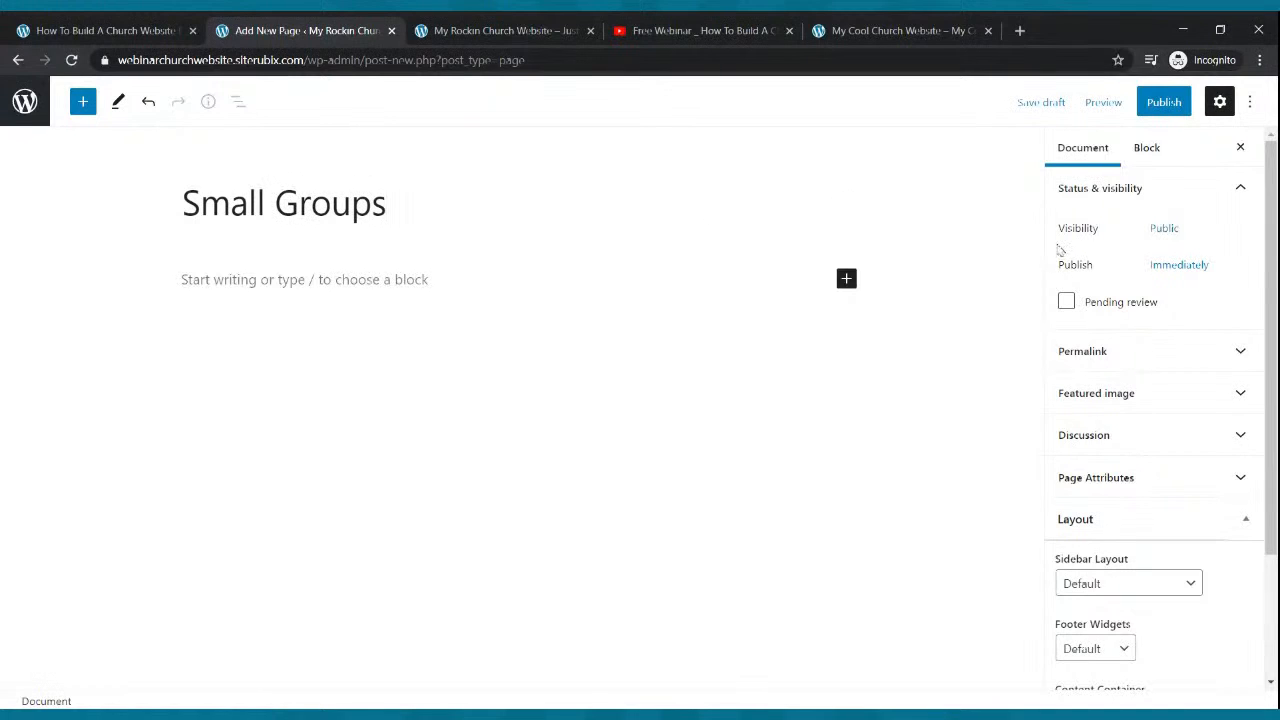
pyautogui.click(1160, 102)
pyautogui.click(1112, 104)
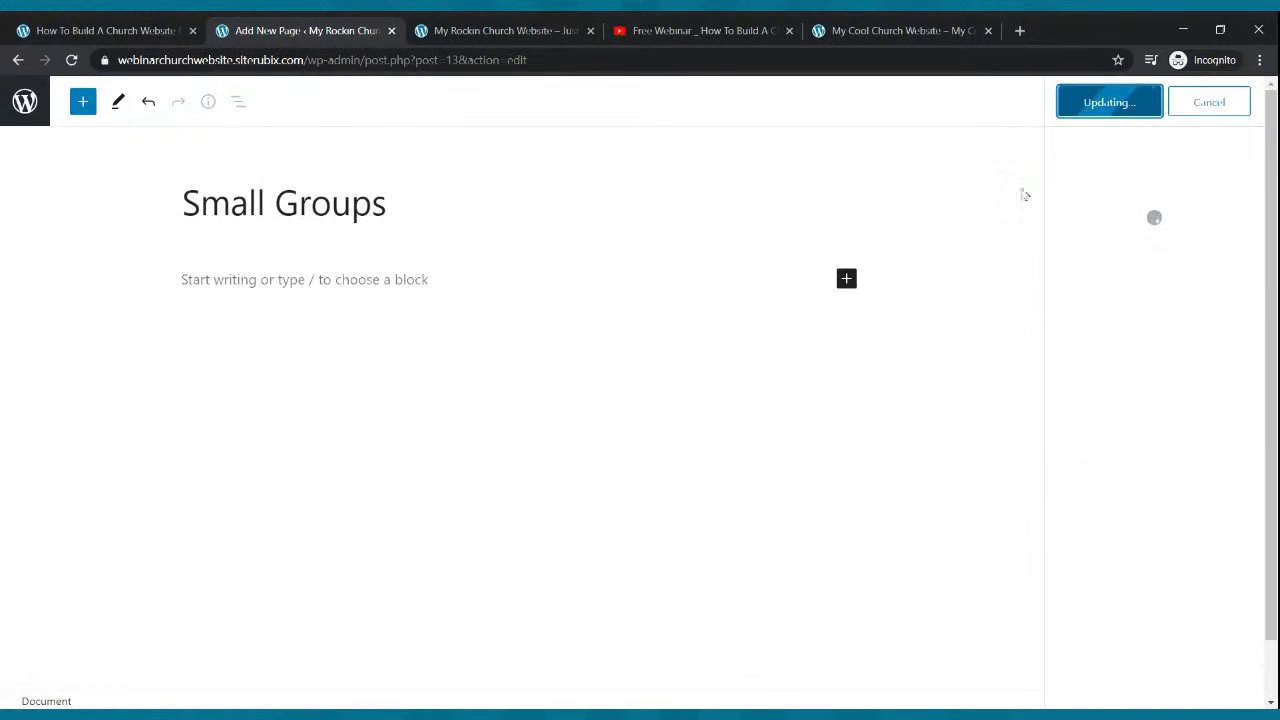
# - Glance at the reference church site, then start another blank page from the Pages list
pyautogui.click(852, 28)
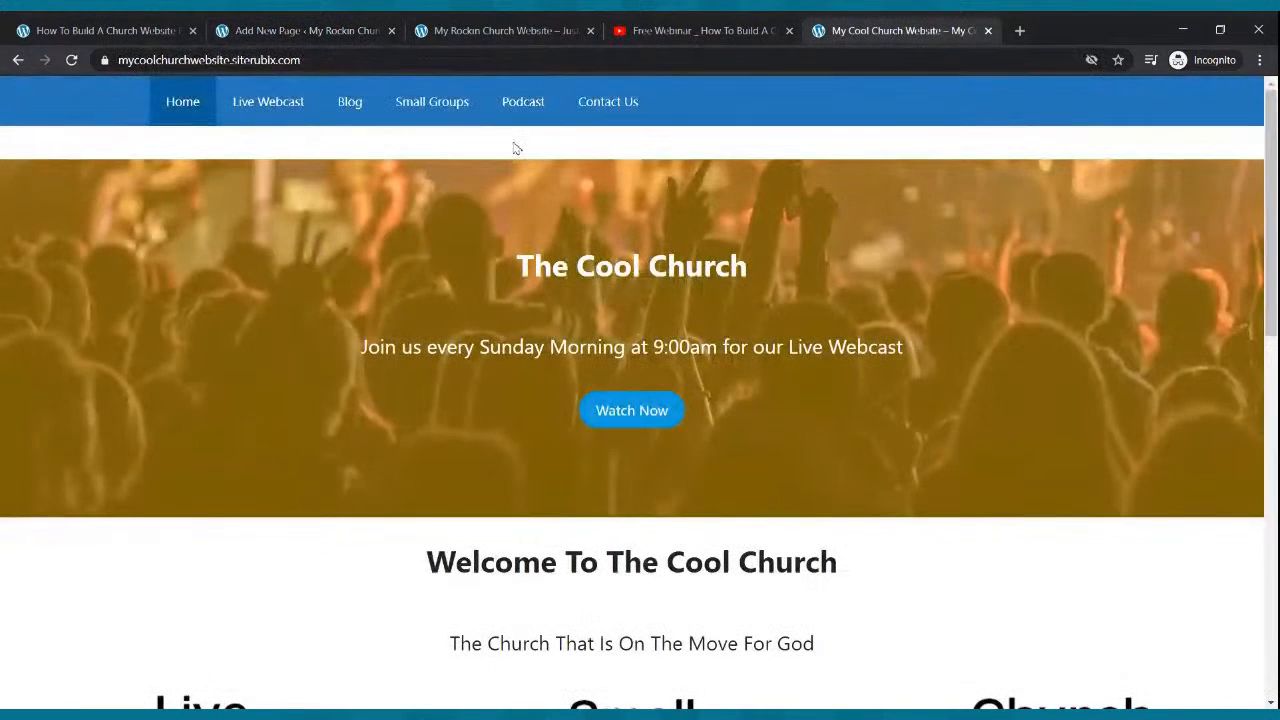
pyautogui.click(248, 31)
pyautogui.click(28, 107)
pyautogui.click(230, 132)
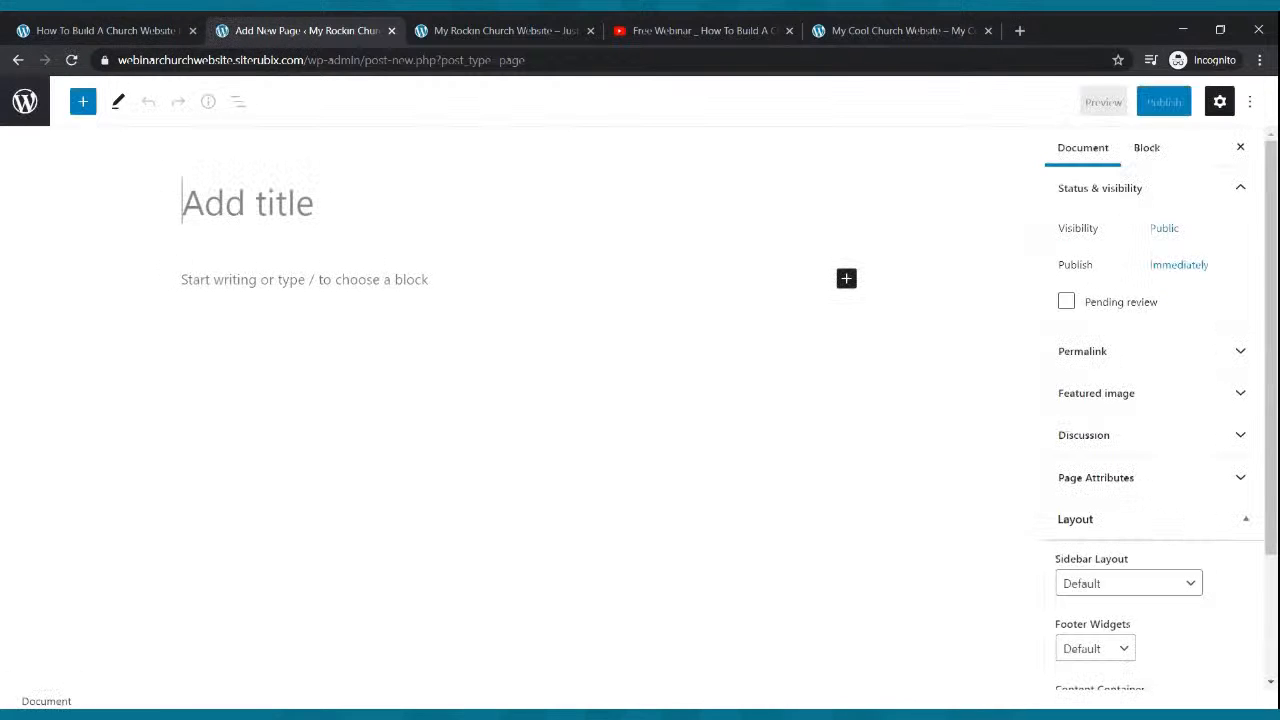
# - Publish a page titled 'Podcast' and return to the Pages list
pyautogui.write('Po')
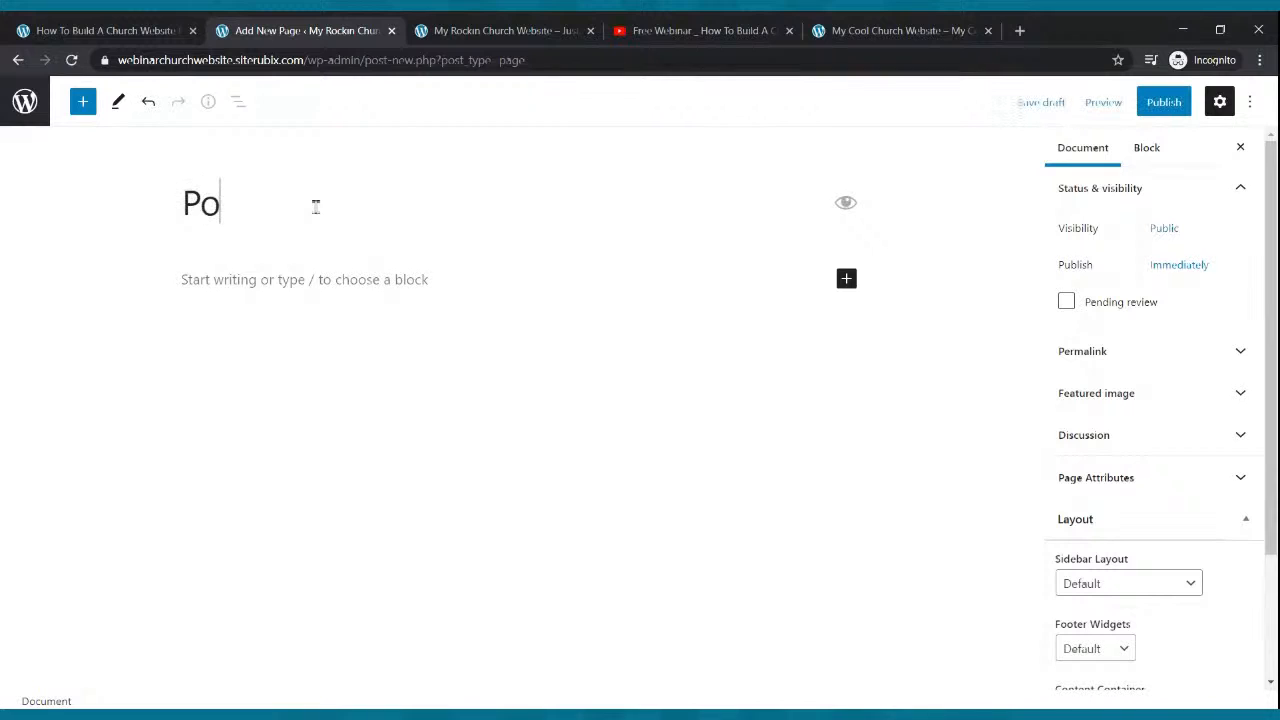
pyautogui.write('dcast')
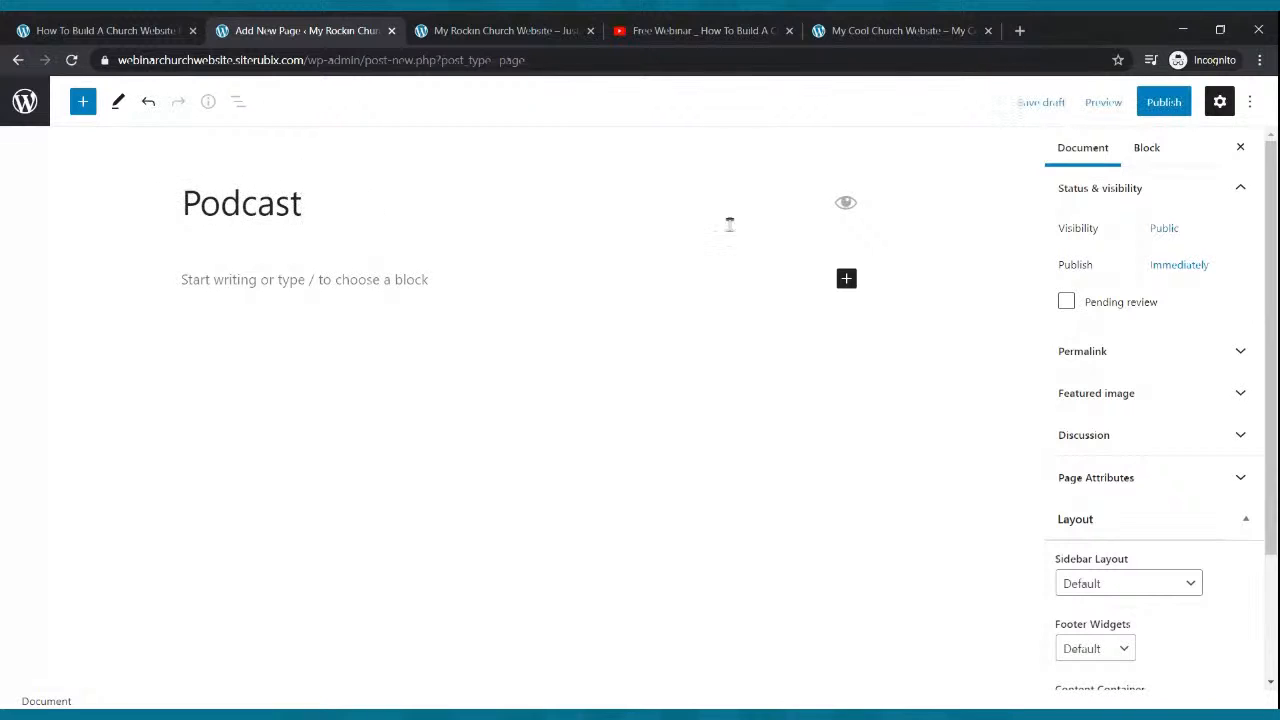
pyautogui.click(1165, 101)
pyautogui.click(1108, 102)
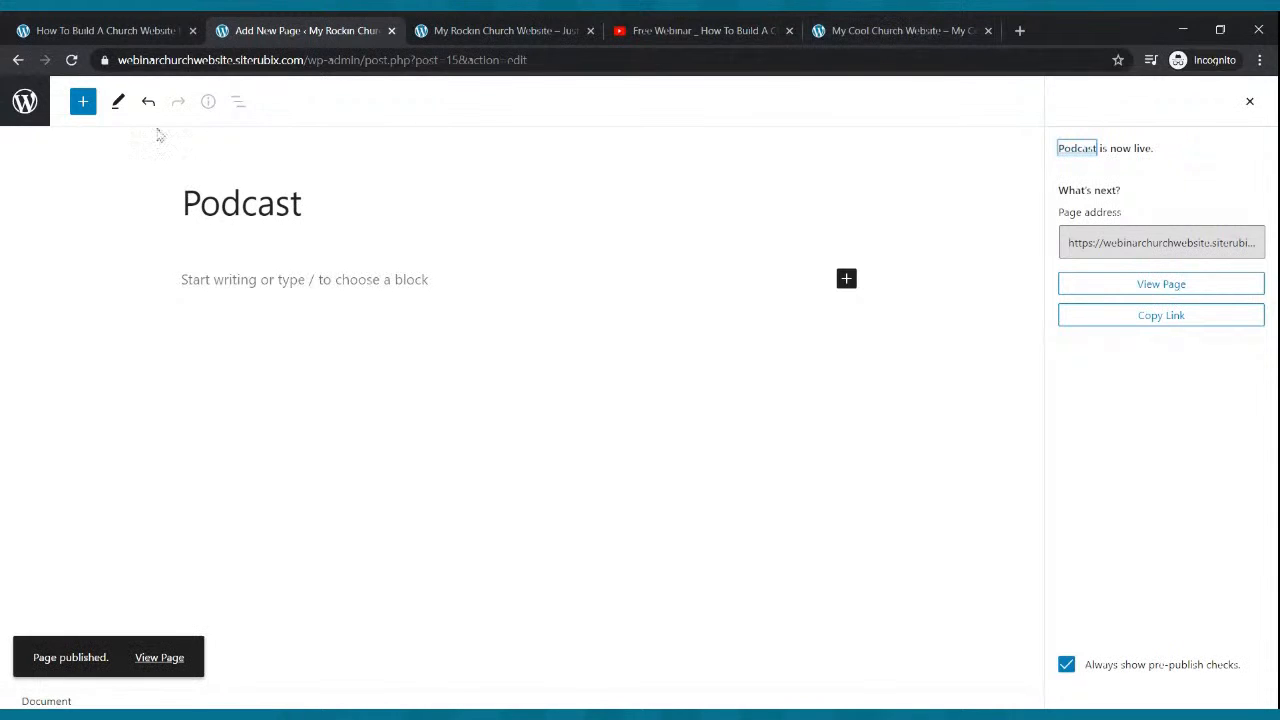
pyautogui.click(25, 101)
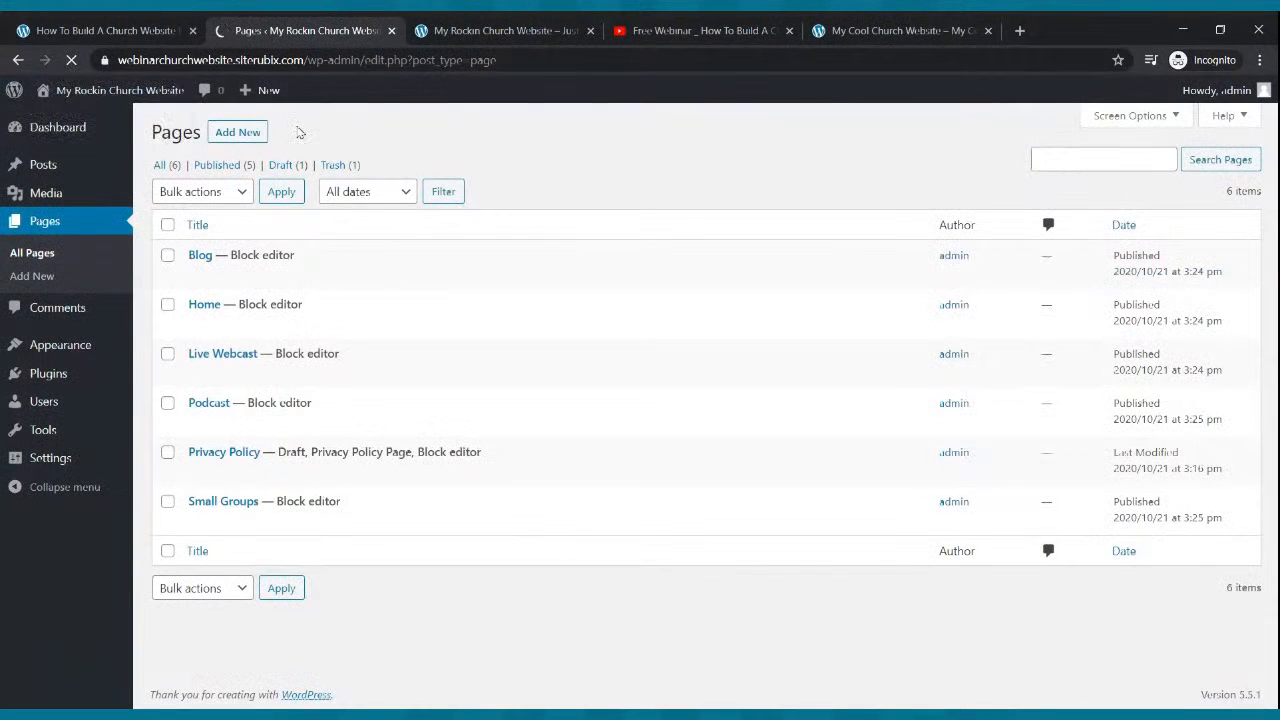
# - Create and publish a 'Contact Us' page, then exit the editor
pyautogui.click(237, 132)
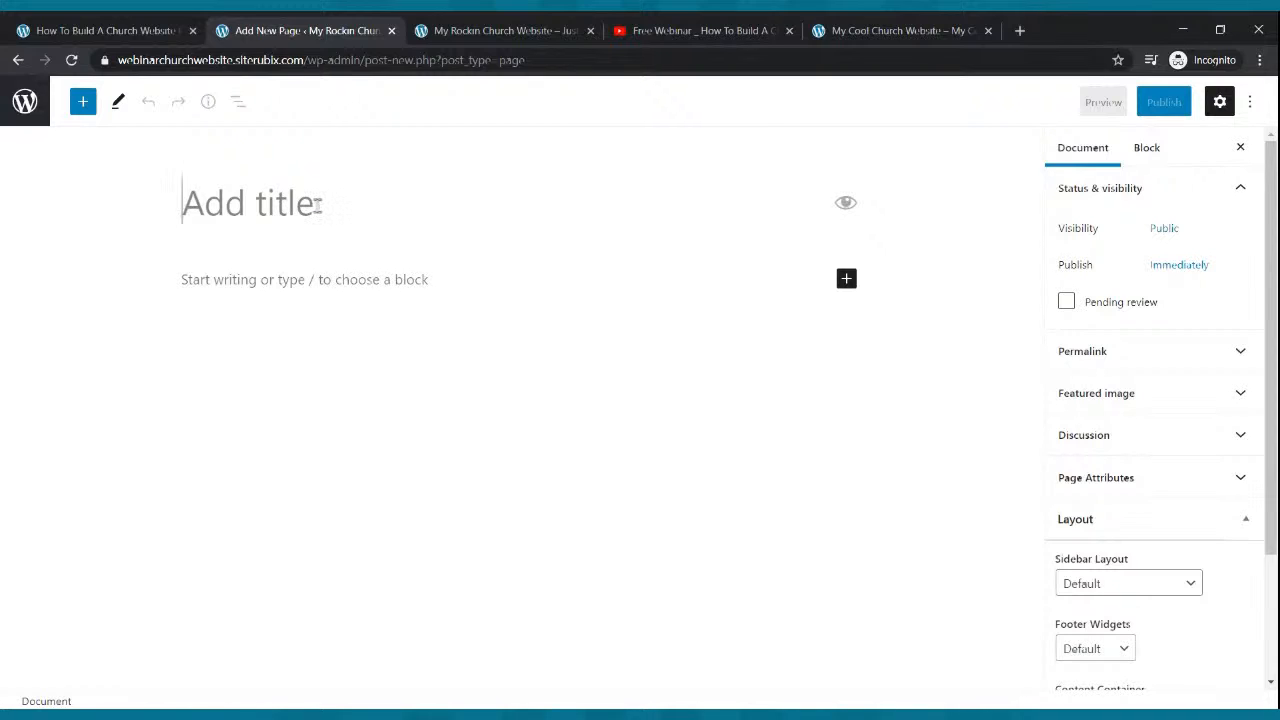
pyautogui.write('Contac')
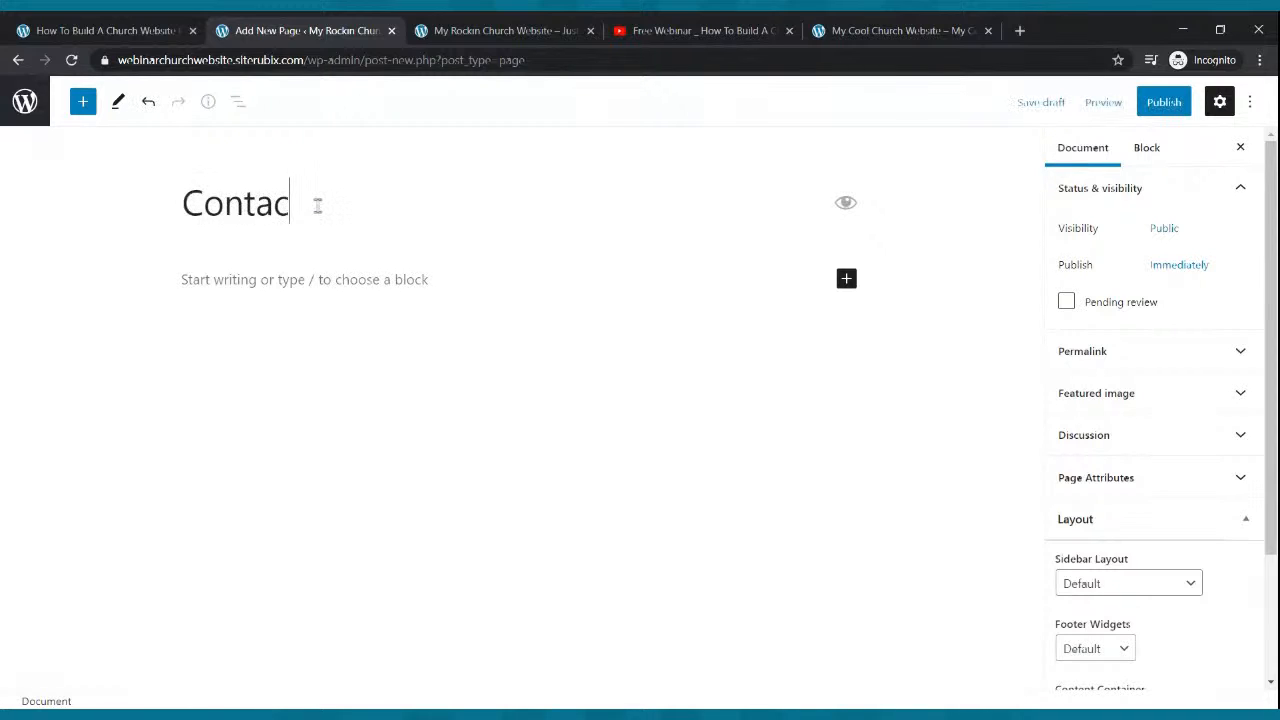
pyautogui.write('t Us')
pyautogui.click(1141, 110)
pyautogui.click(1141, 110)
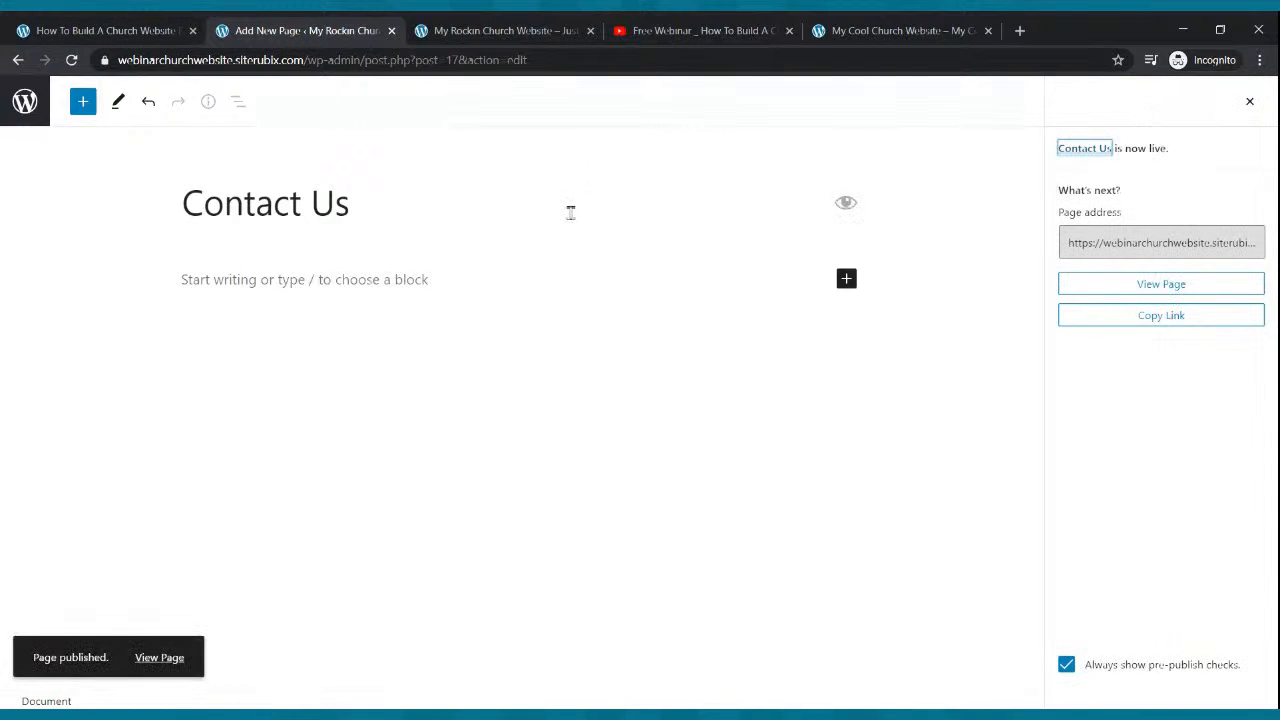
pyautogui.click(25, 101)
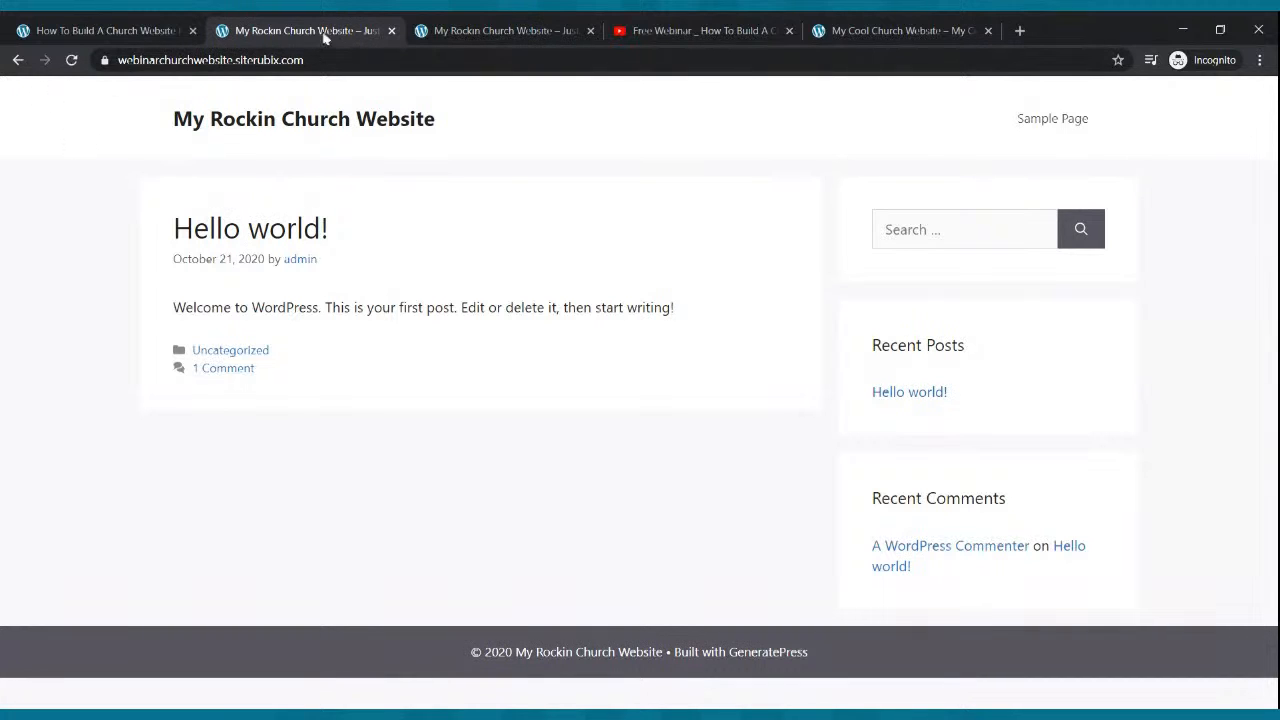
# - Reload the live front page and compare its new menu with the reference church site
pyautogui.click(19, 61)
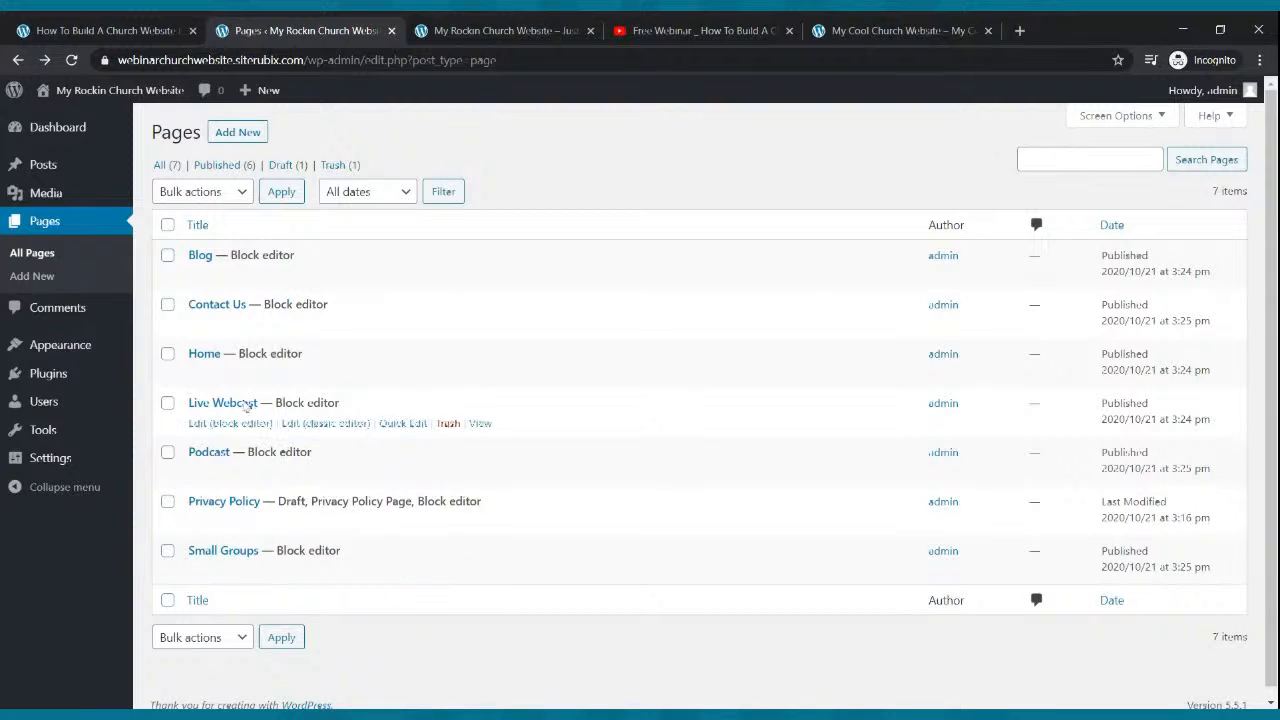
pyautogui.click(505, 30)
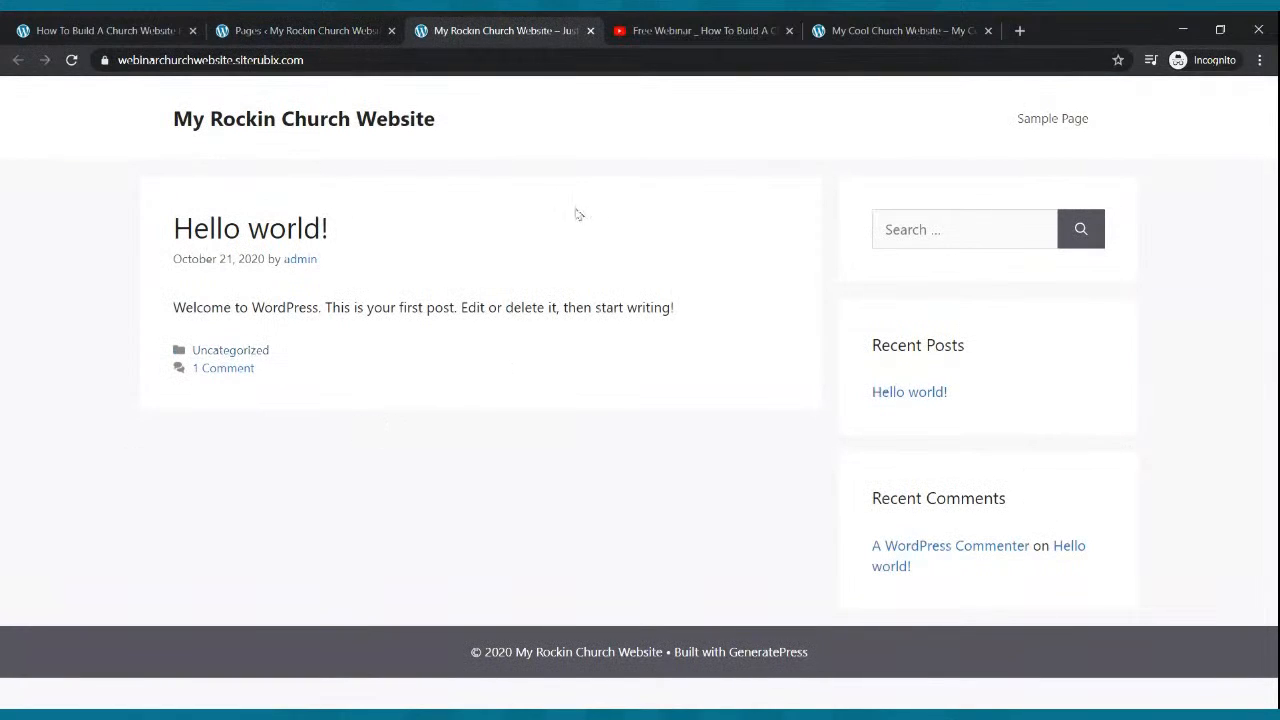
pyautogui.click(71, 60)
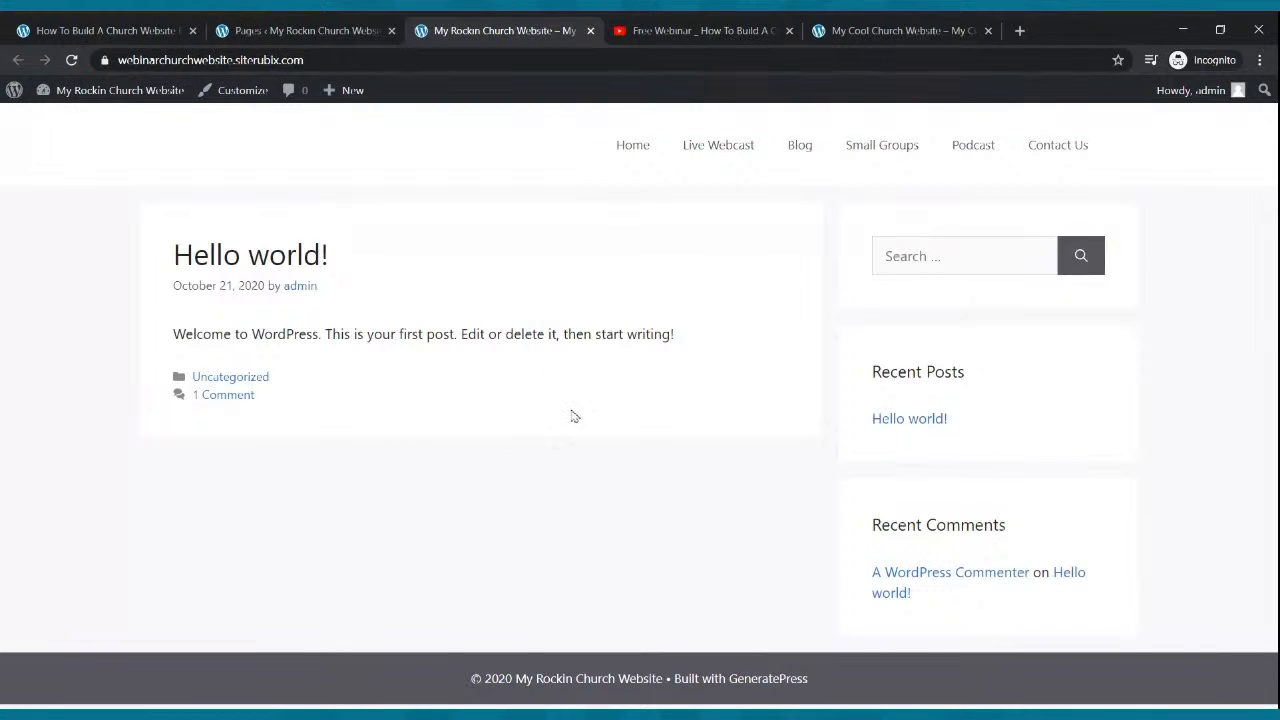
pyautogui.click(822, 30)
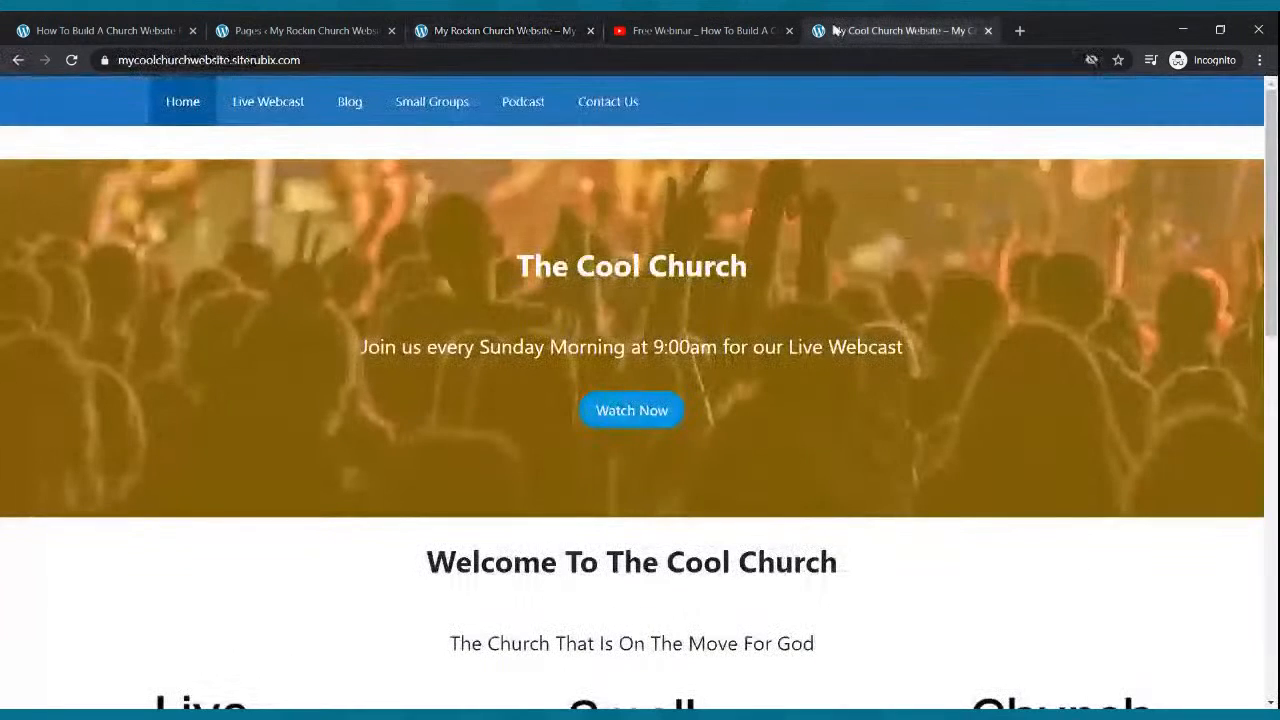
pyautogui.click(490, 30)
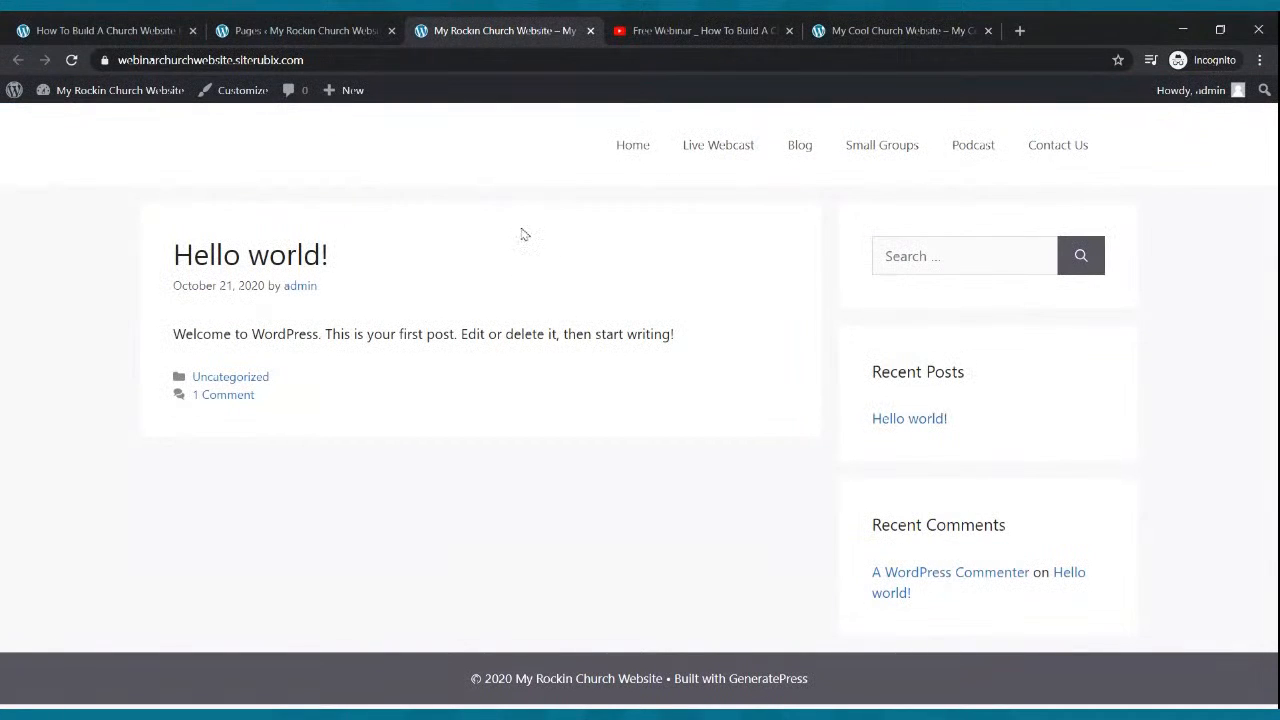
# - Go back to the dashboard and open the site Settings
pyautogui.click(285, 31)
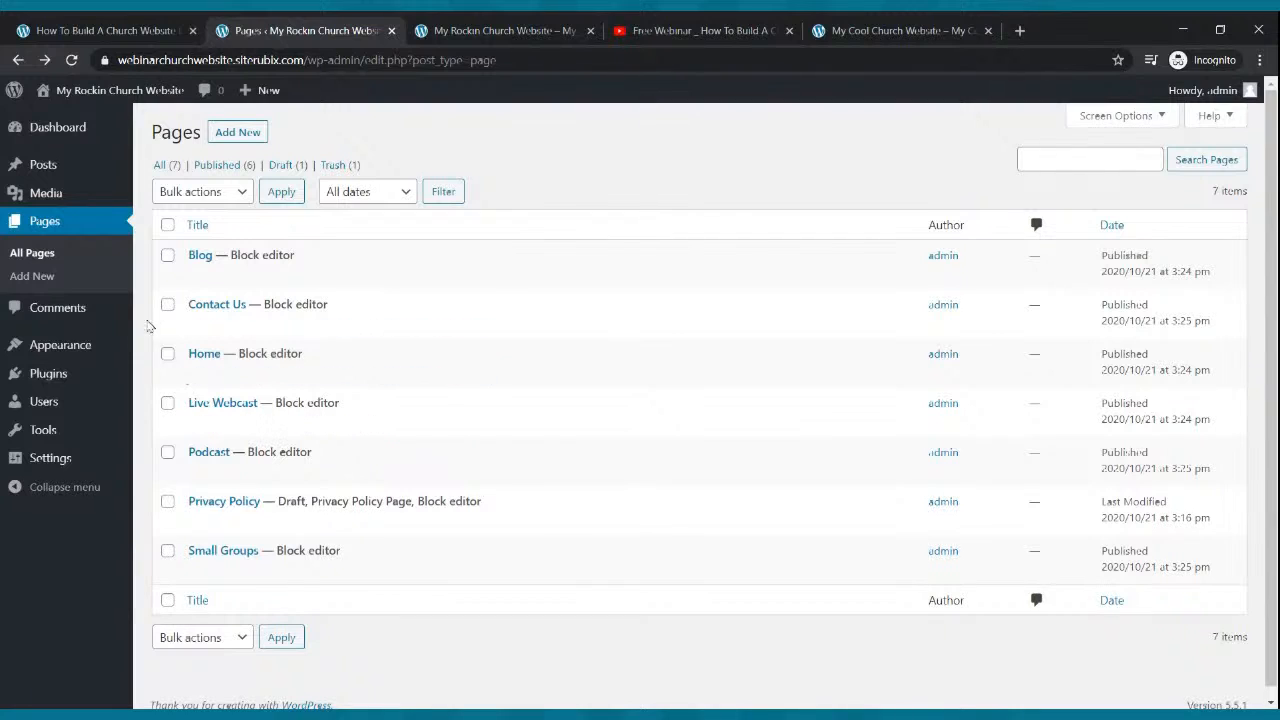
pyautogui.moveTo(57, 353)
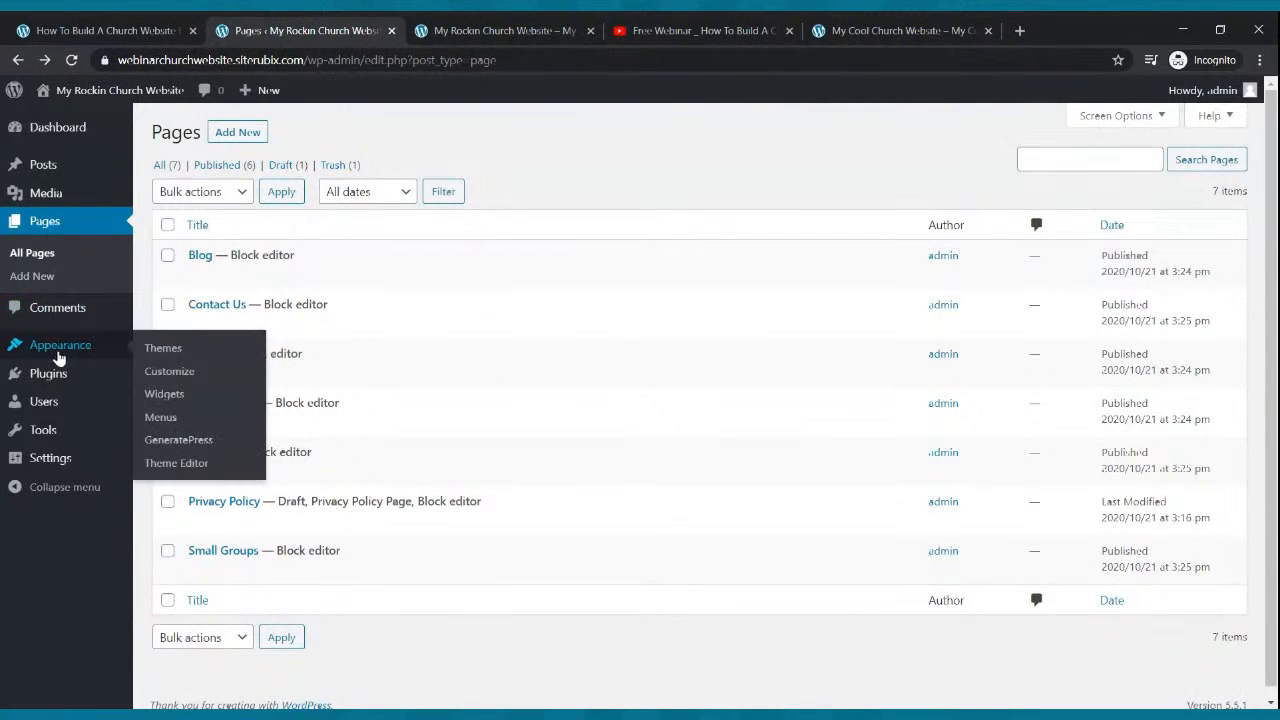
pyautogui.click(45, 460)
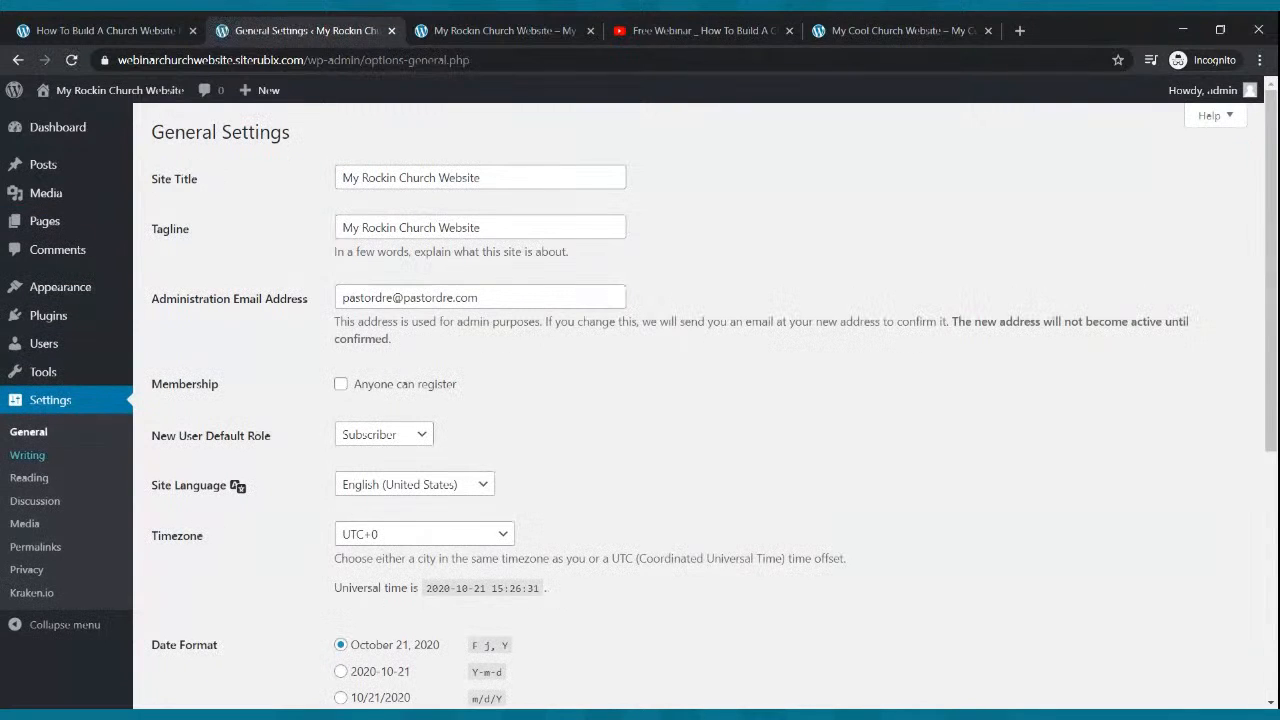
# - In Reading Settings, use a static homepage: Home as front page, Blog as posts page, and save
pyautogui.click(37, 478)
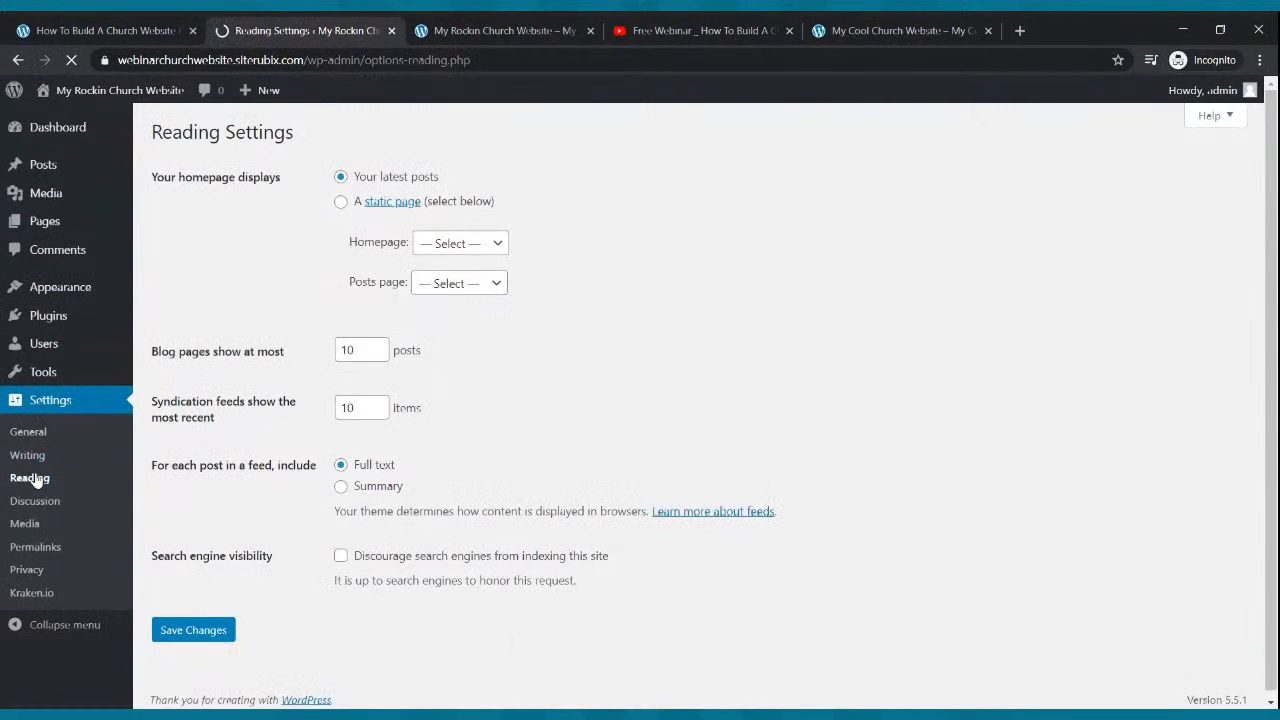
pyautogui.click(341, 203)
pyautogui.click(461, 252)
pyautogui.click(462, 360)
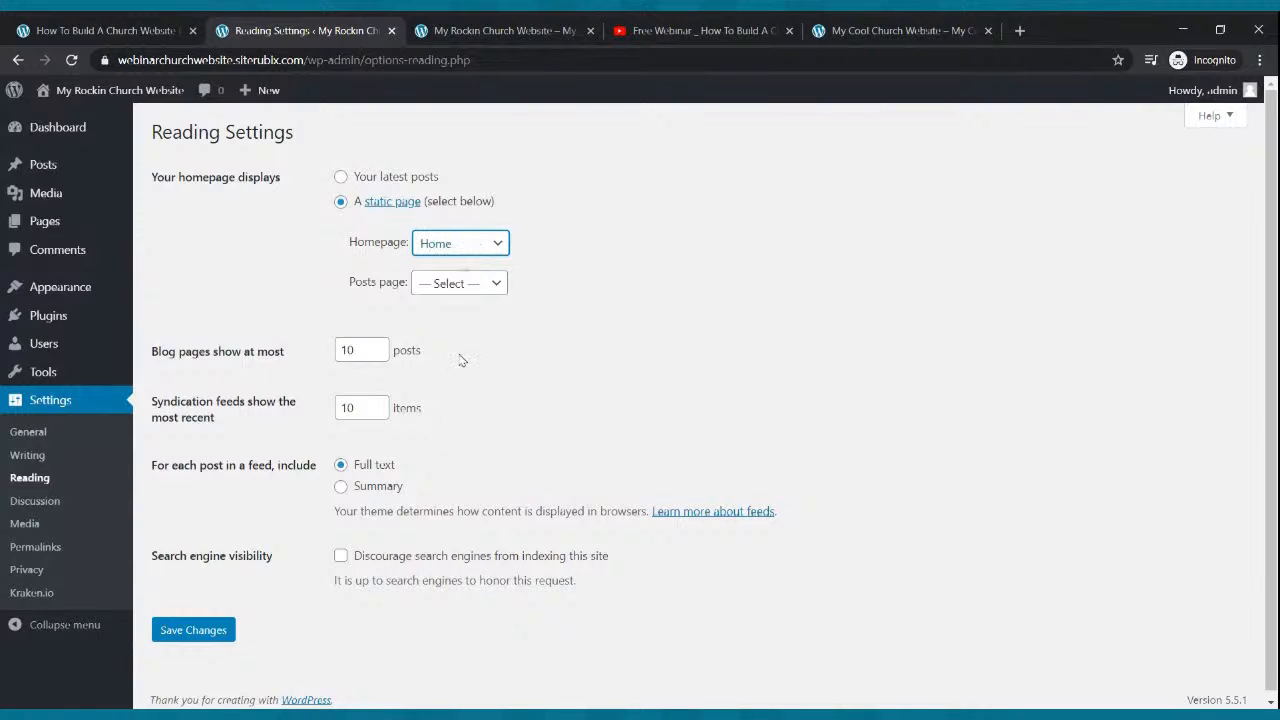
pyautogui.click(430, 288)
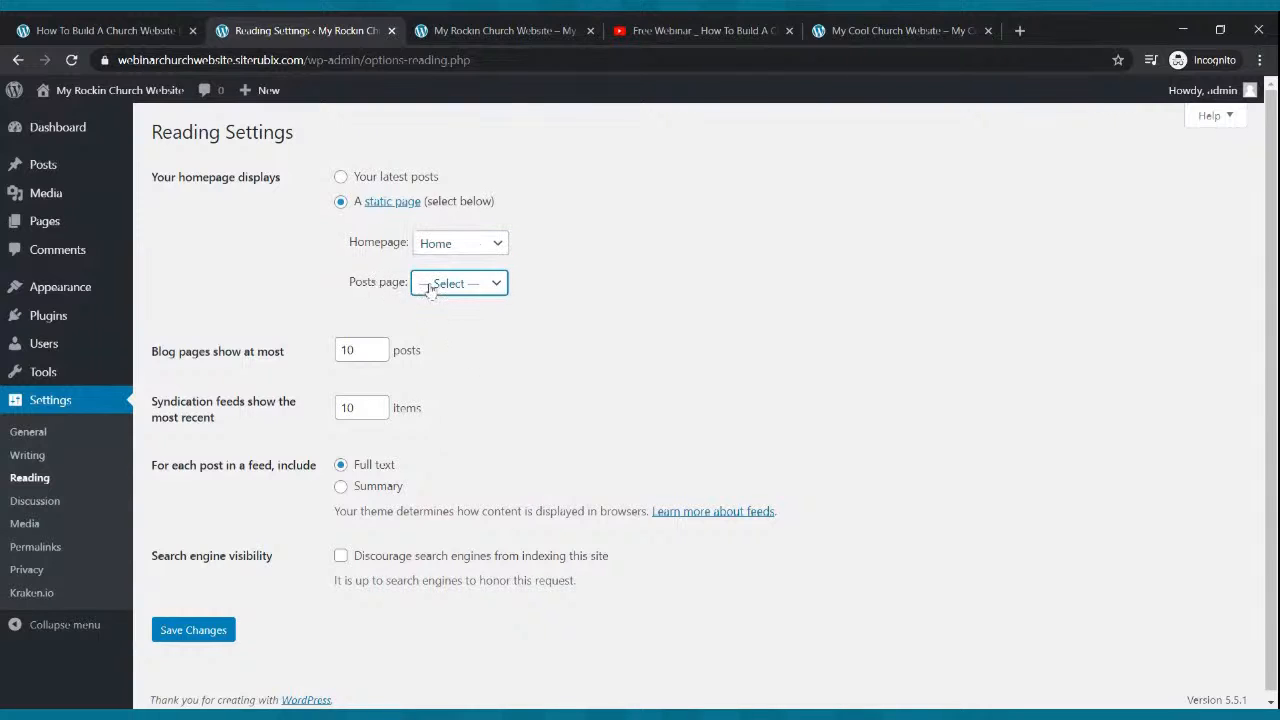
pyautogui.click(438, 346)
pyautogui.click(187, 638)
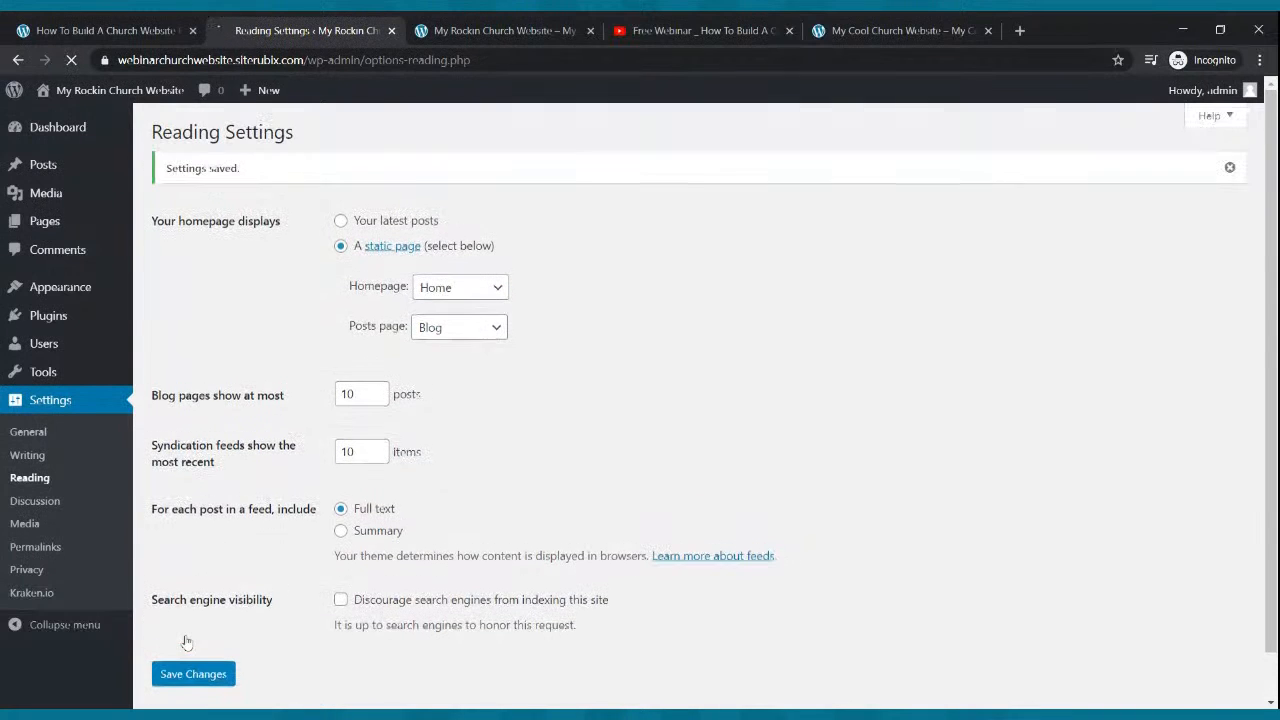
# - Reload the live site to see Home as the front page, compare with the reference, then open All Pages
pyautogui.click(542, 30)
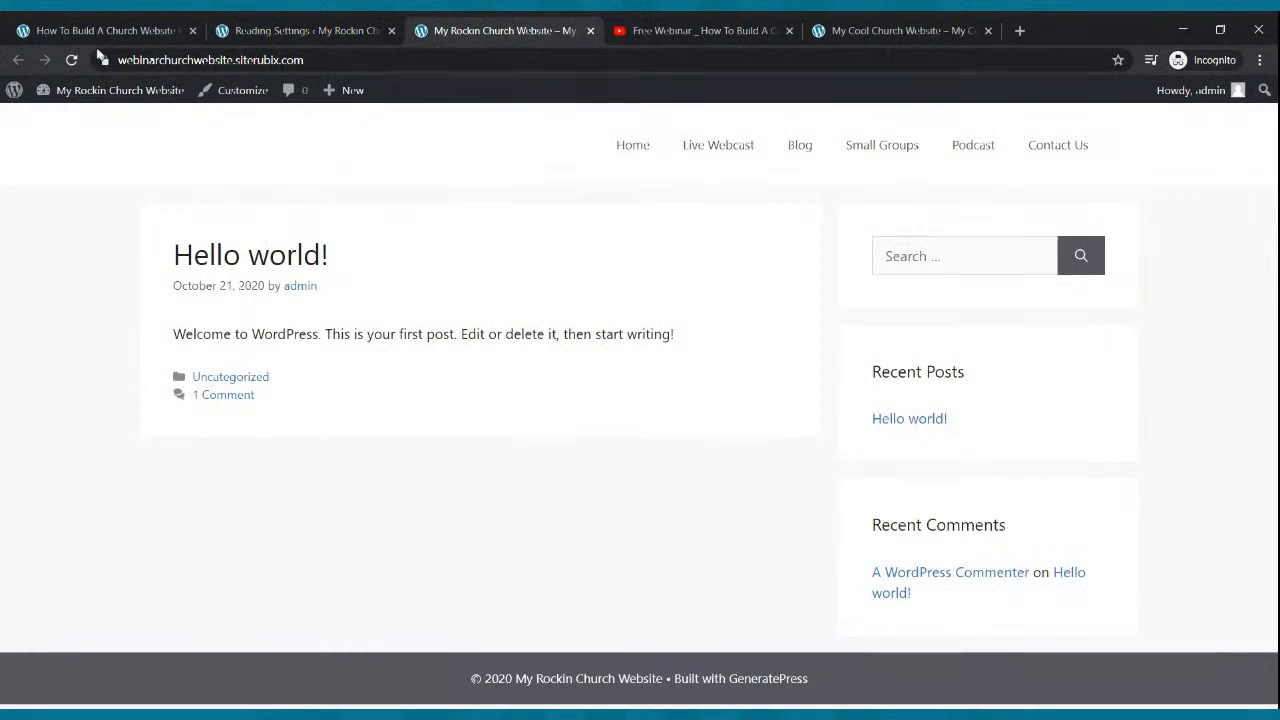
pyautogui.click(72, 61)
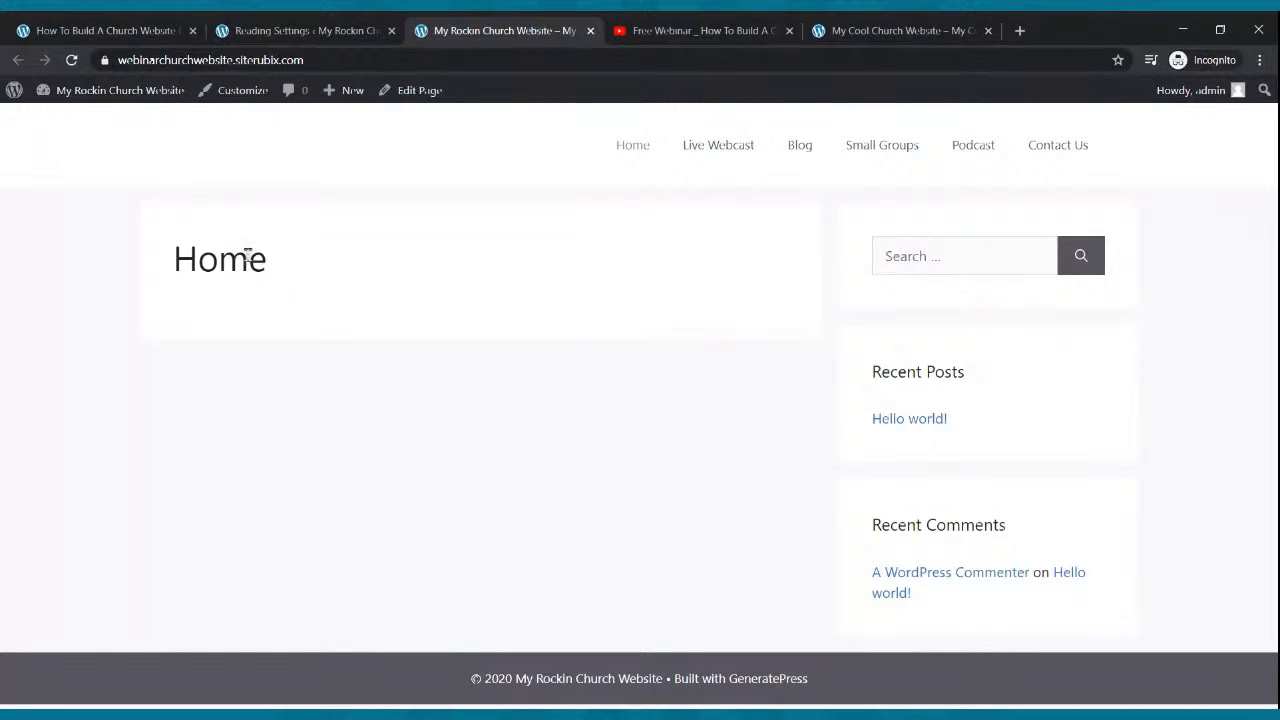
pyautogui.click(946, 35)
pyautogui.scroll(-5, 706, 400)
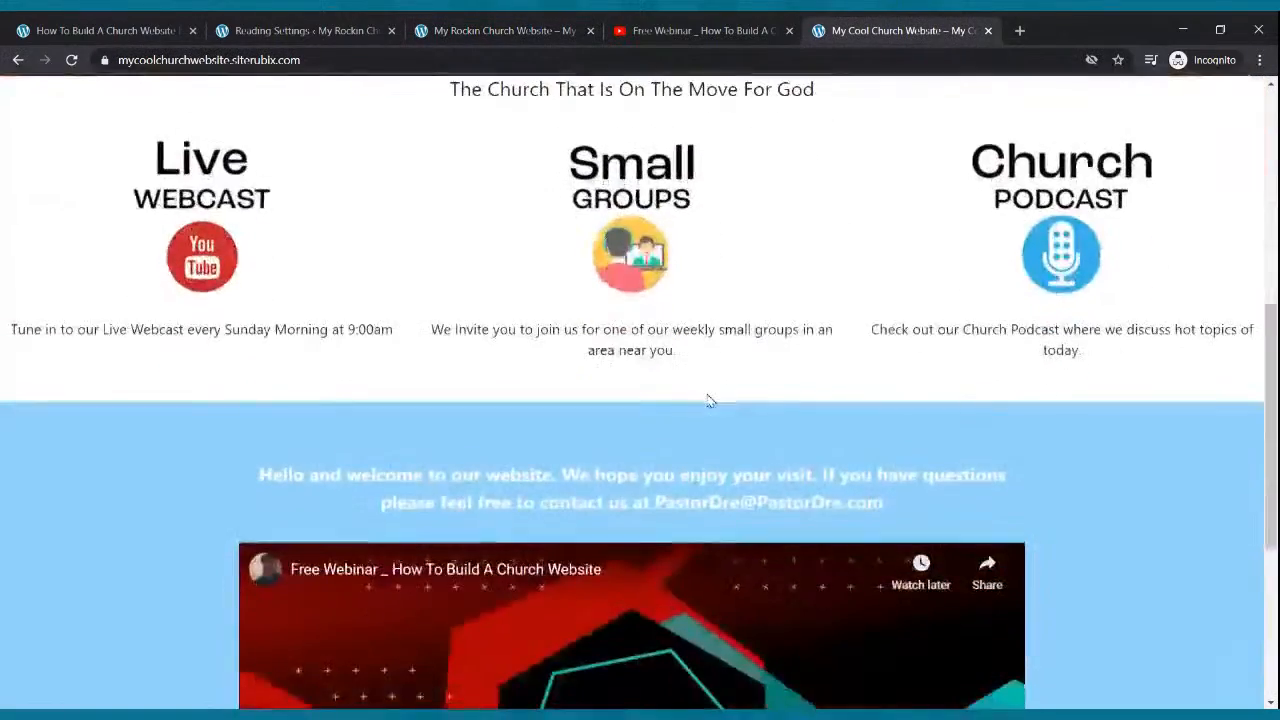
pyautogui.scroll(5, 706, 395)
pyautogui.click(337, 28)
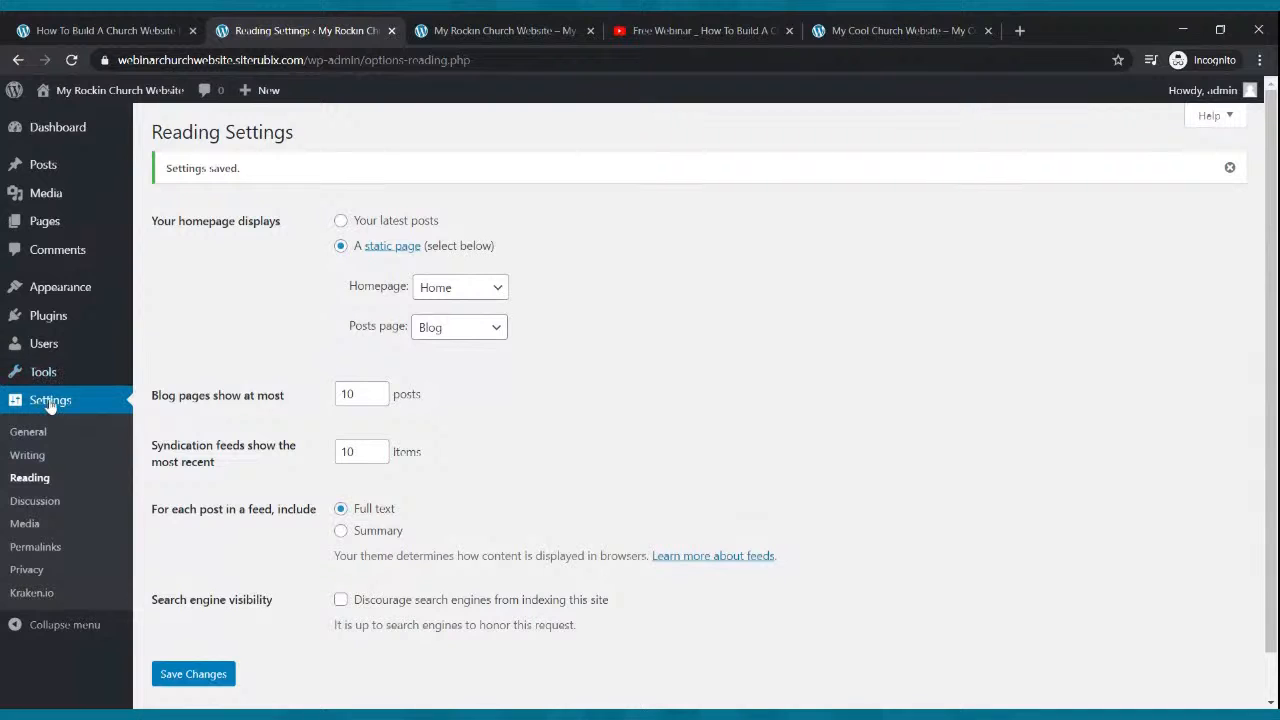
pyautogui.click(44, 221)
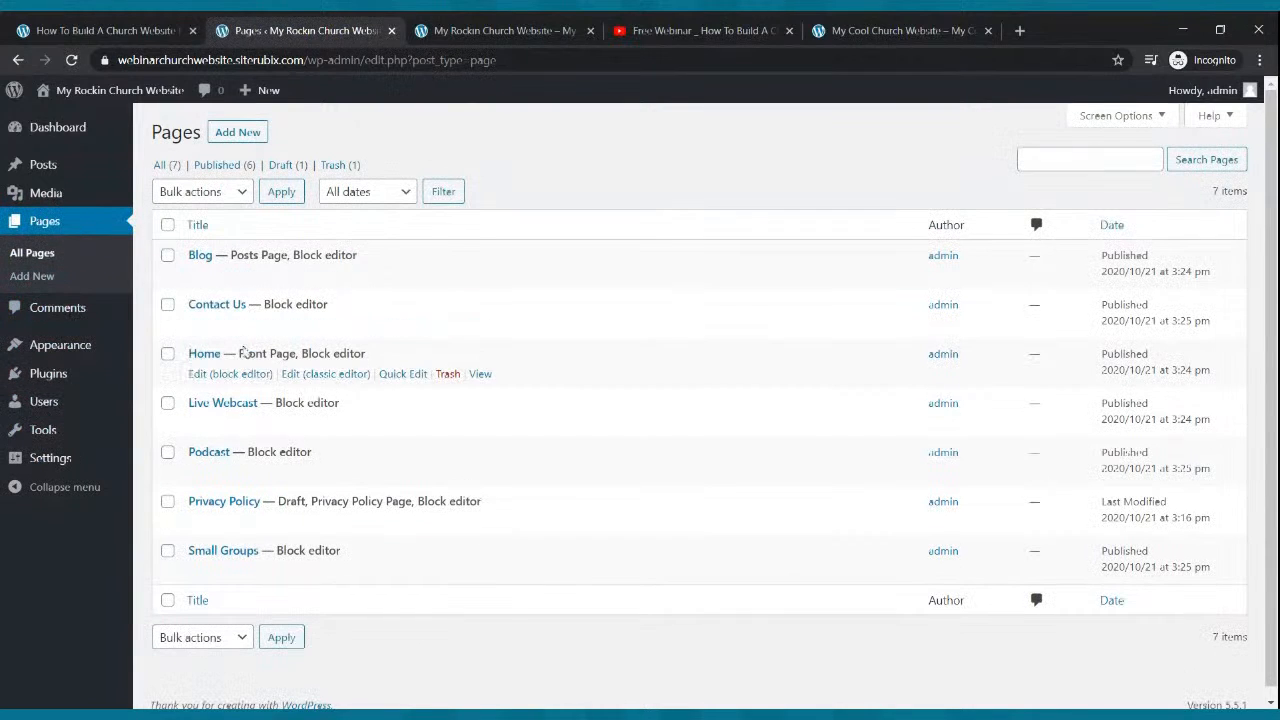
# - Edit the Home page, set its Sidebar Layout to No Sidebars, and update
pyautogui.click(212, 378)
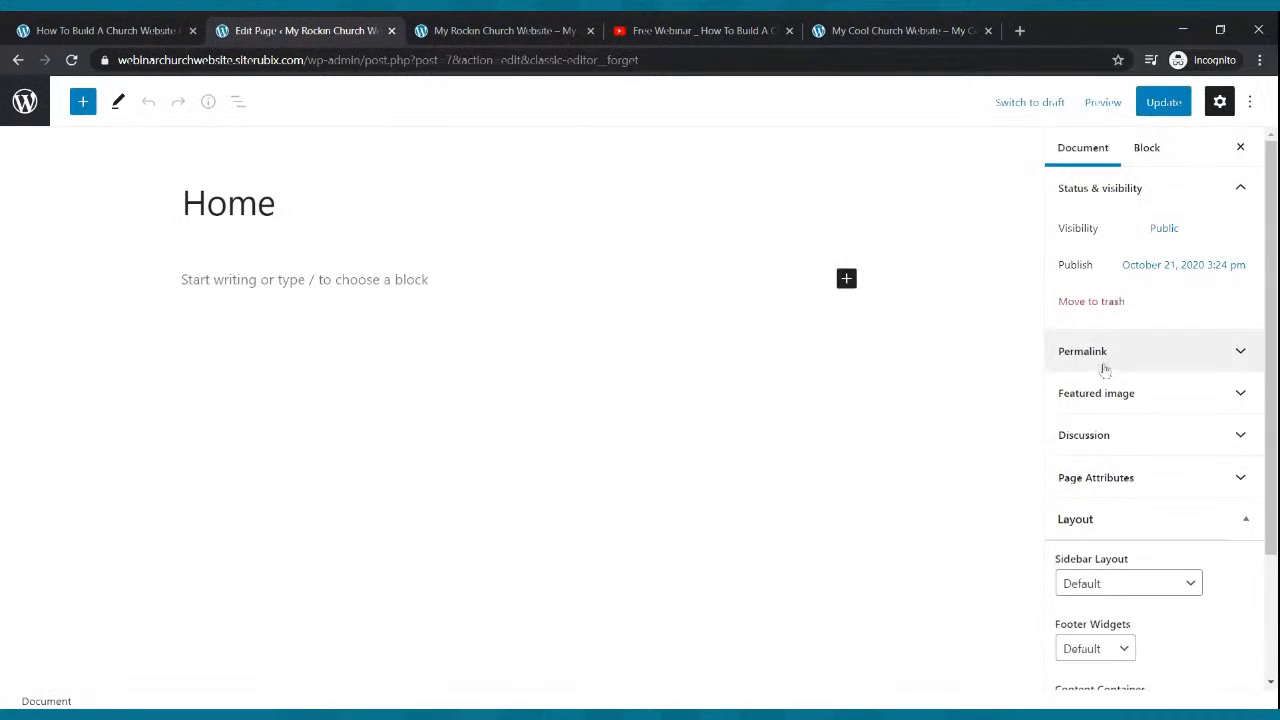
pyautogui.scroll(-3, 1103, 366)
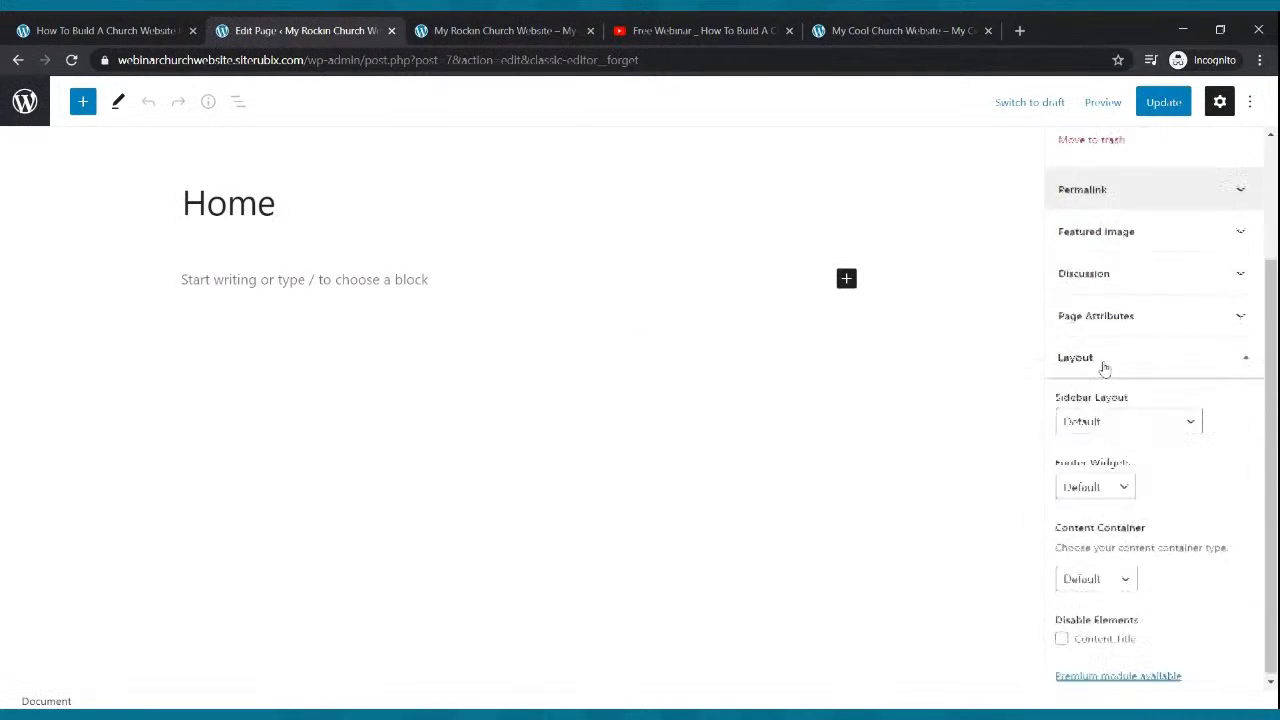
pyautogui.click(1123, 418)
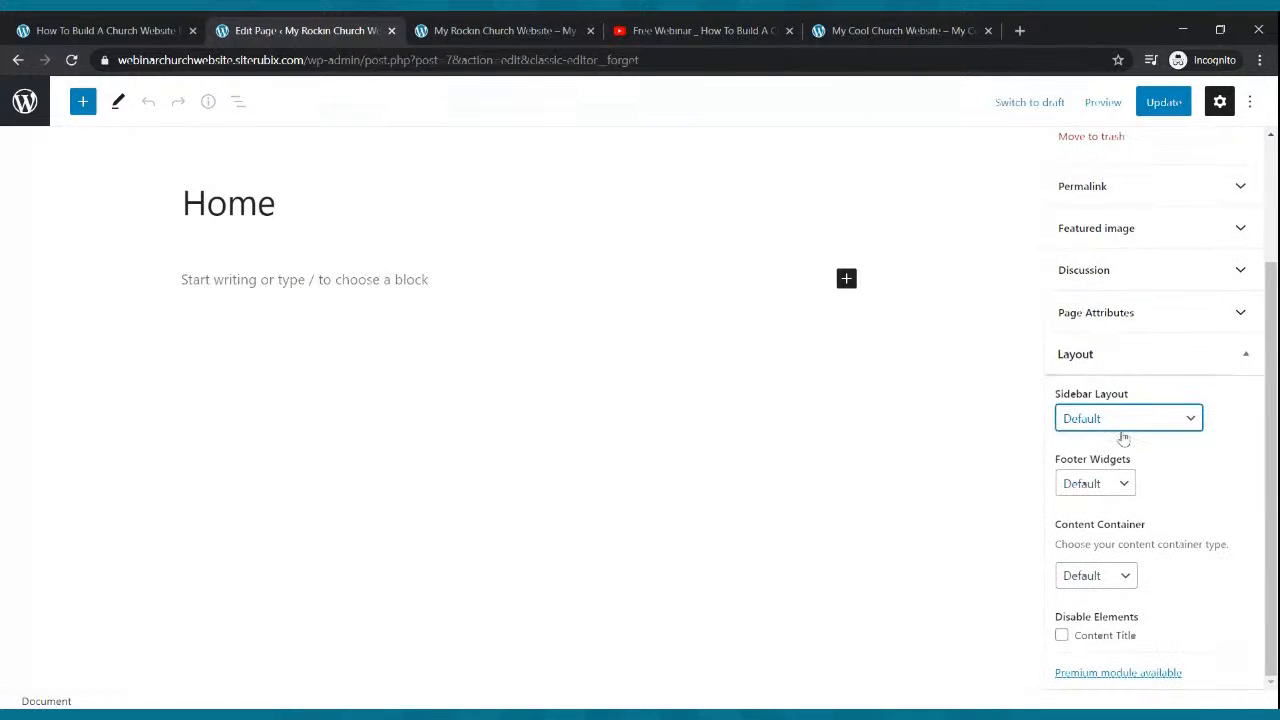
pyautogui.click(1123, 438)
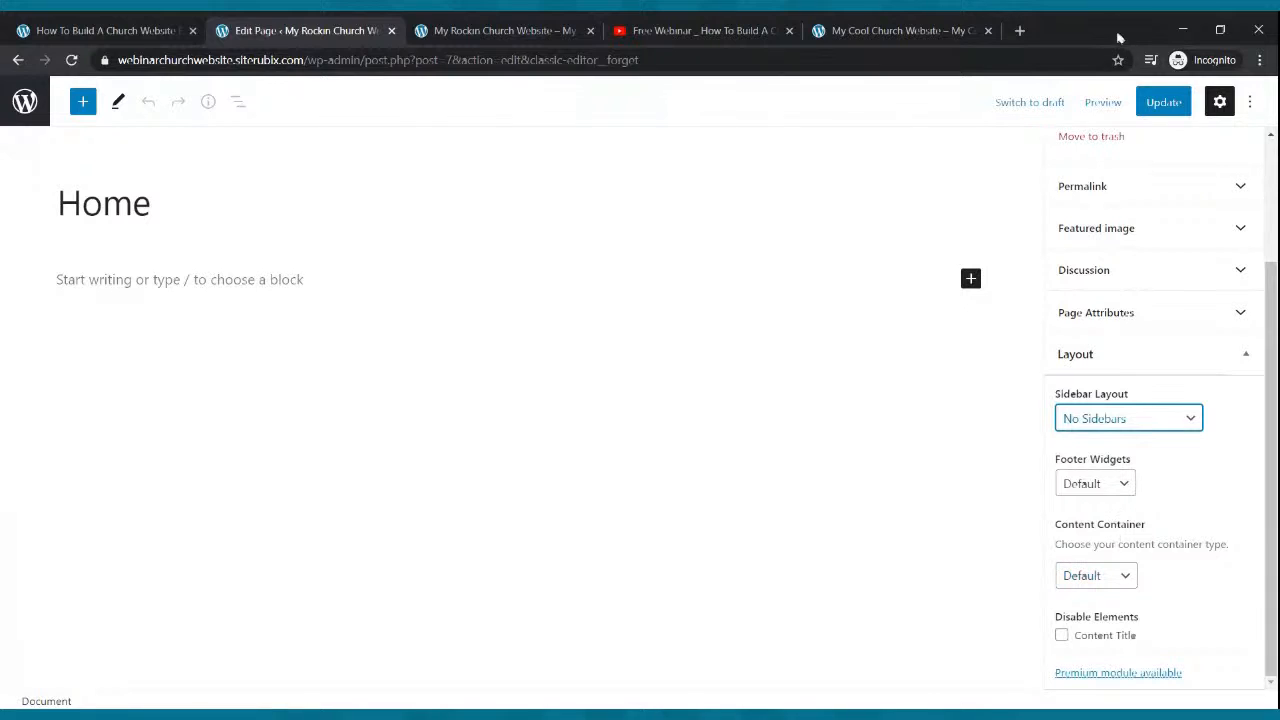
pyautogui.click(1160, 102)
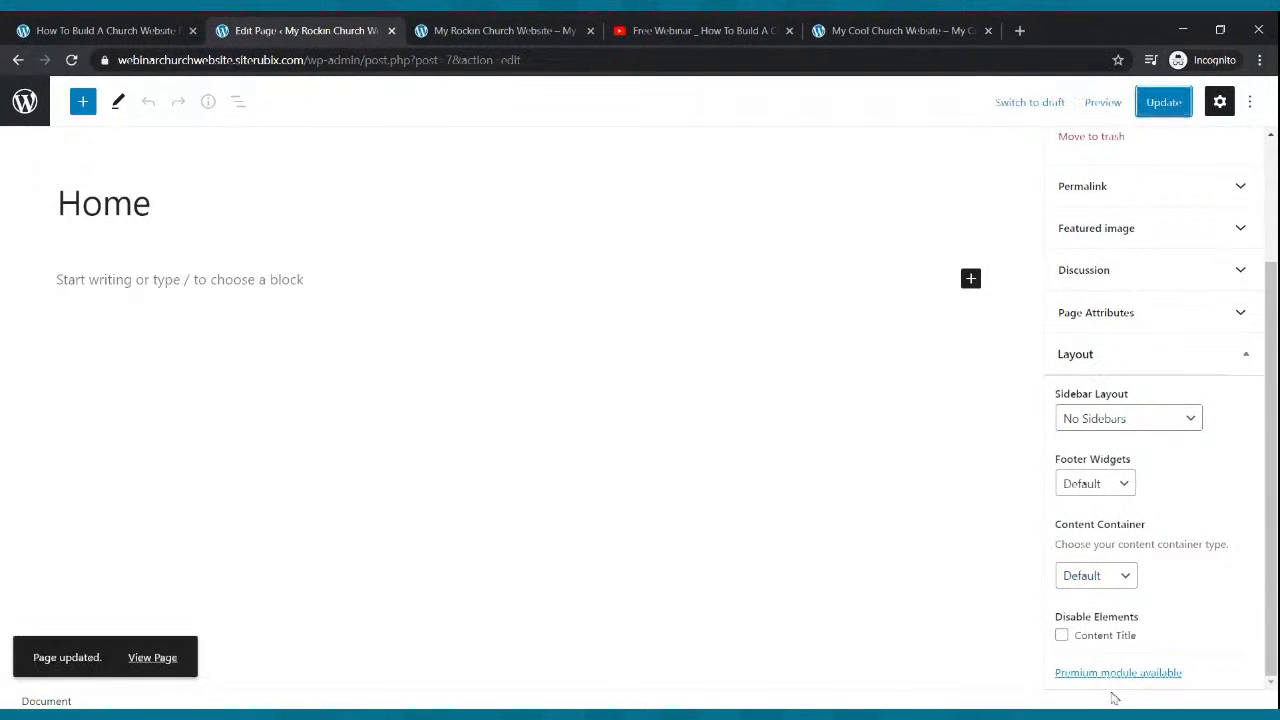
# - Disable the Home page's Content Title, update, and switch to the live site
pyautogui.click(1062, 636)
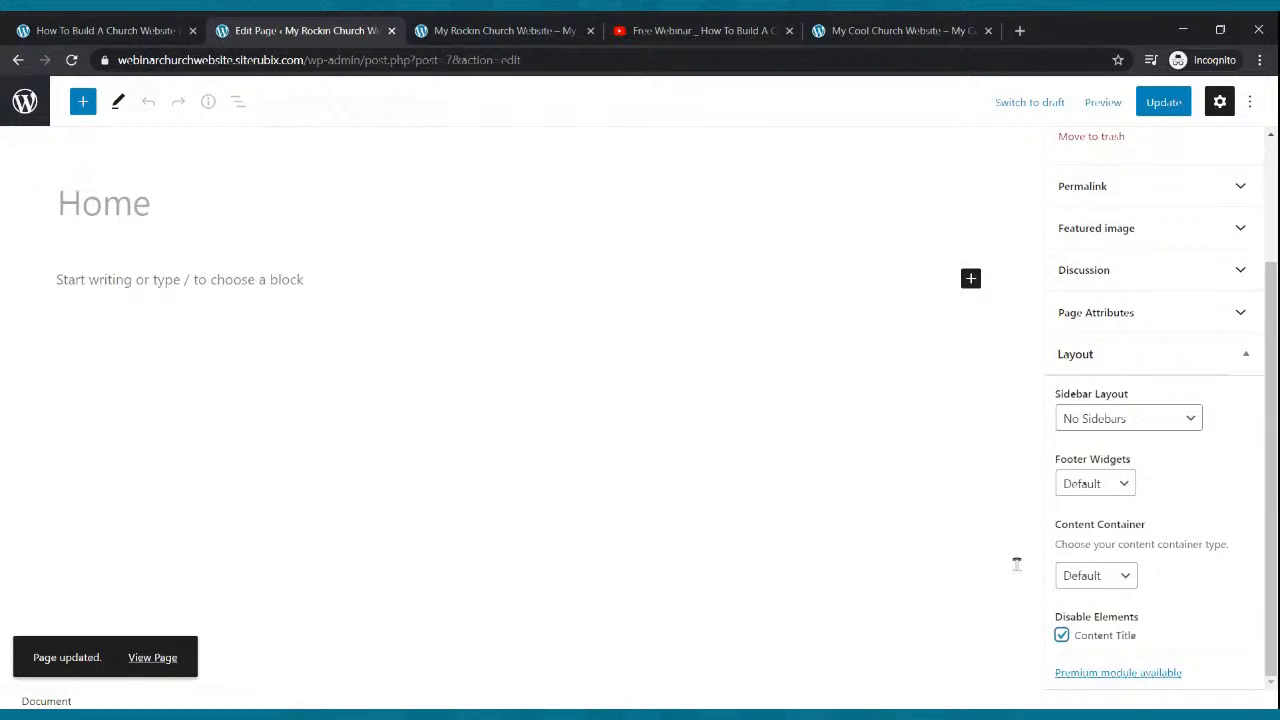
pyautogui.click(1063, 636)
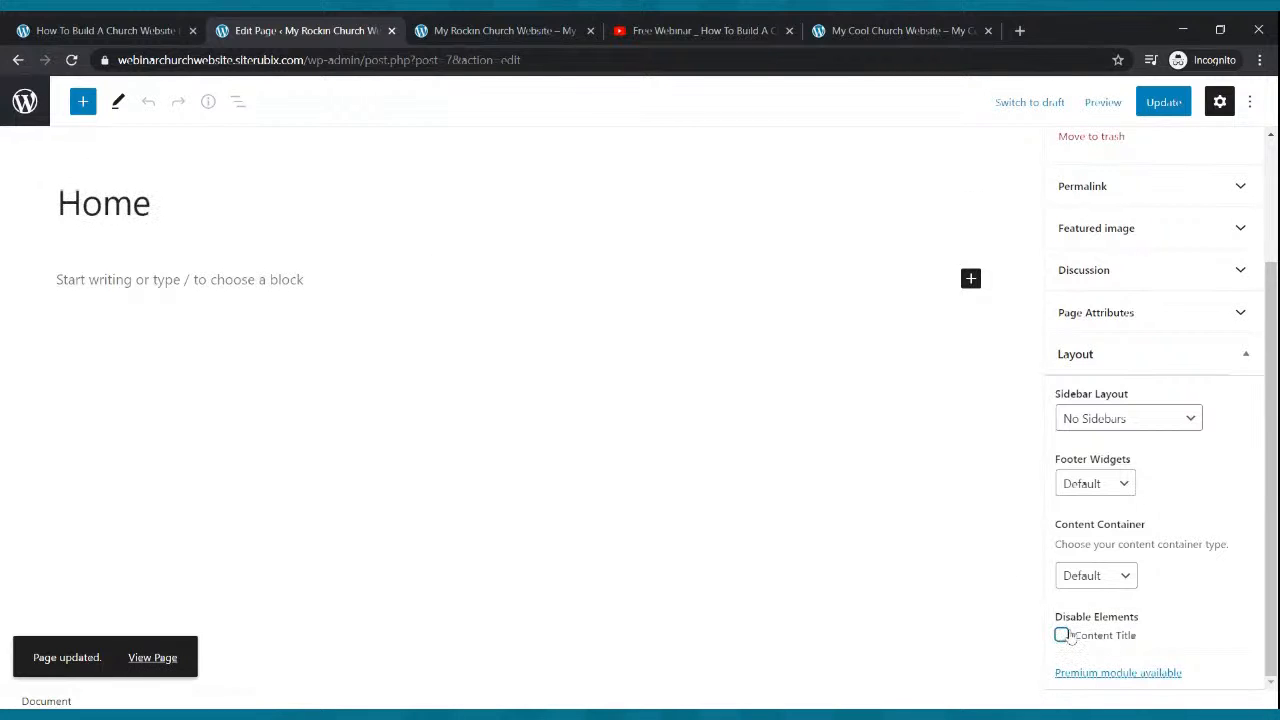
pyautogui.click(1063, 636)
pyautogui.click(1157, 108)
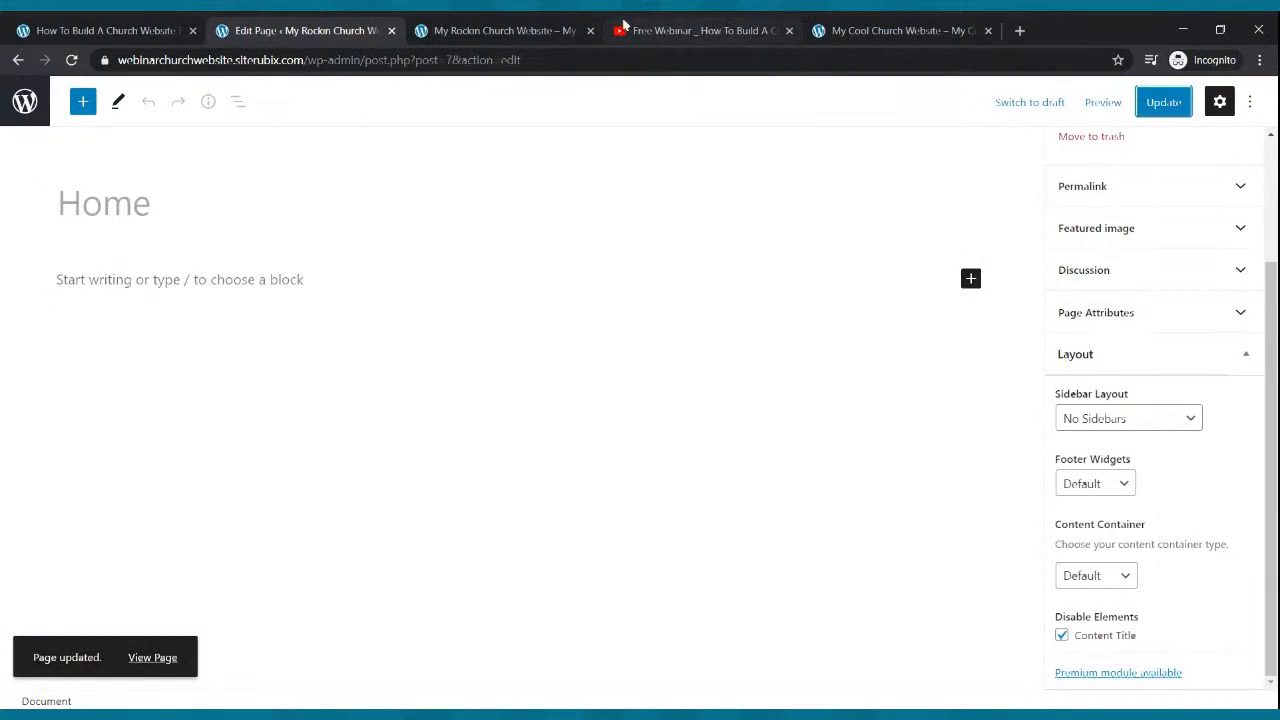
pyautogui.click(534, 29)
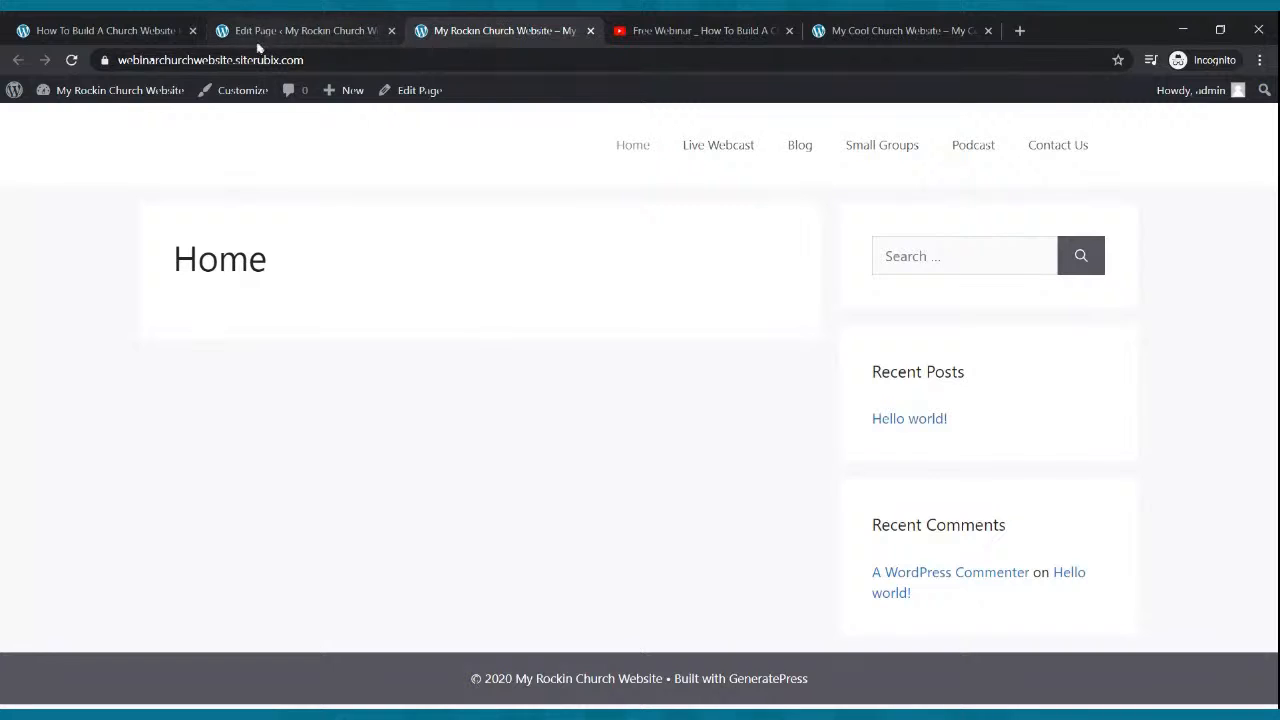
# - Reload the live Home page and compare it with the Cool Church reference site
pyautogui.click(73, 60)
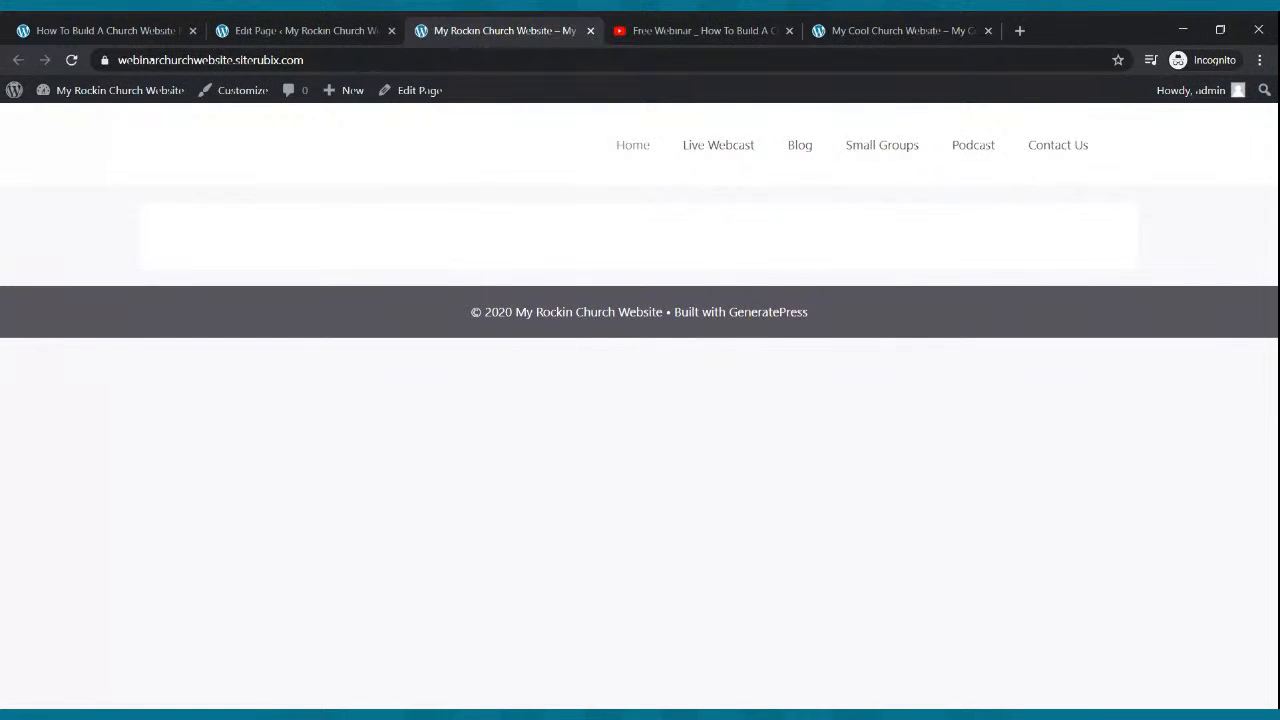
pyautogui.click(860, 31)
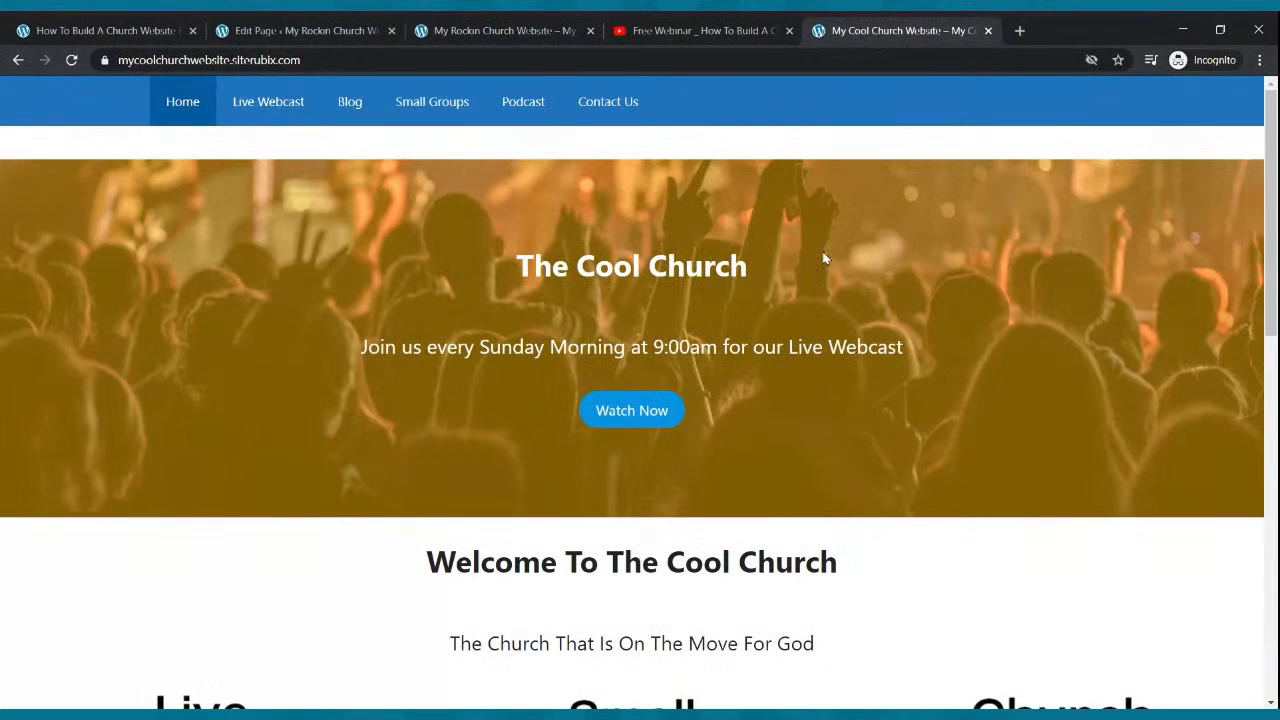
pyautogui.scroll(-3, 829, 240)
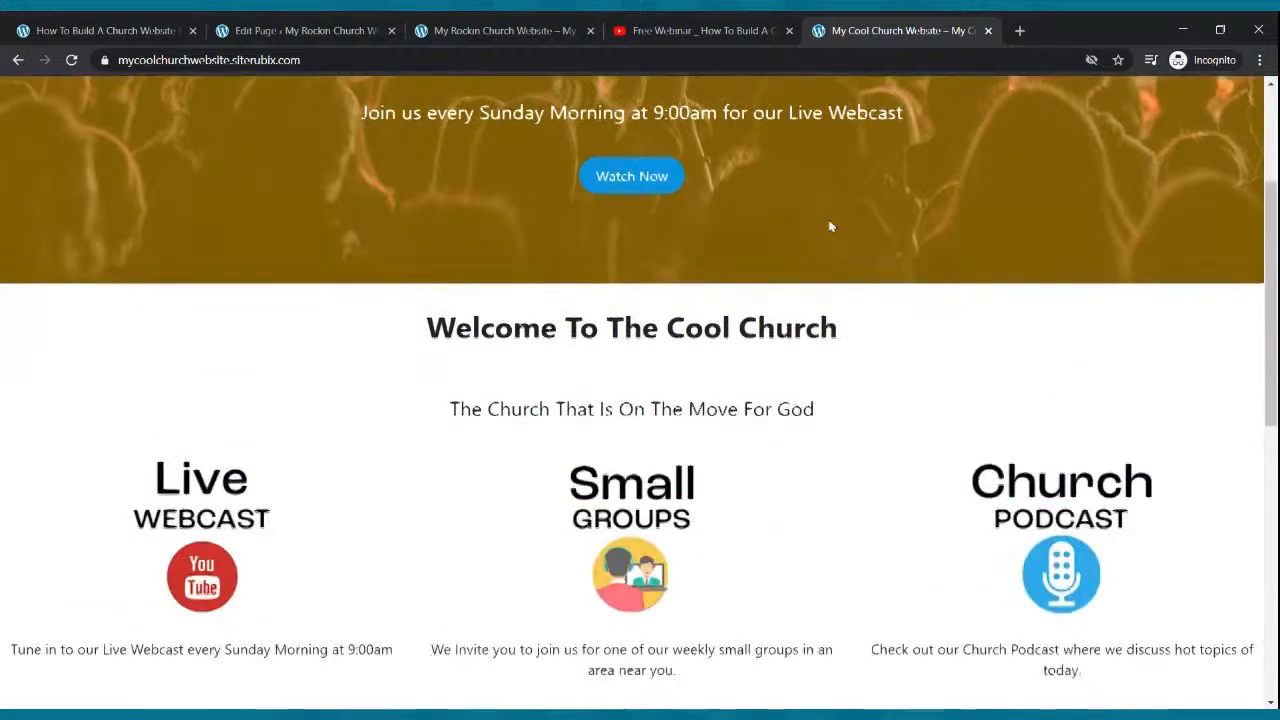
pyautogui.scroll(3, 845, 210)
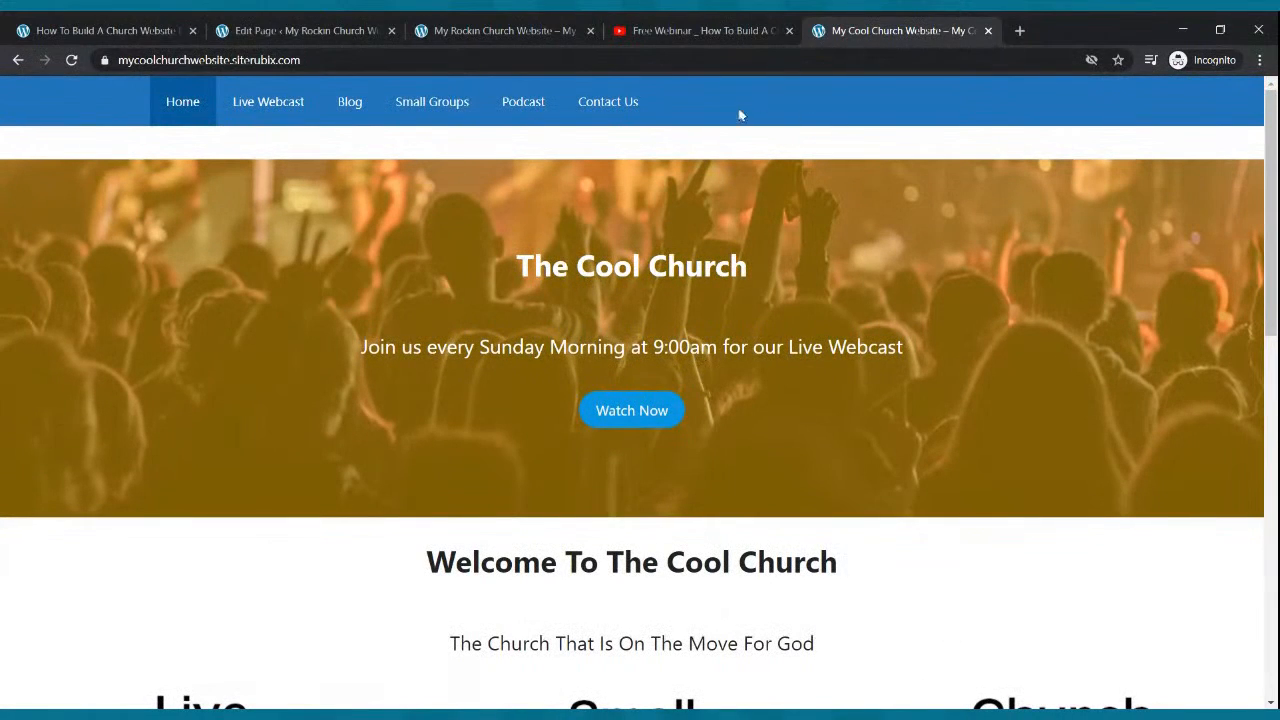
# - Return to the dashboard, go to Appearance > Themes, and launch the Customizer
pyautogui.click(352, 30)
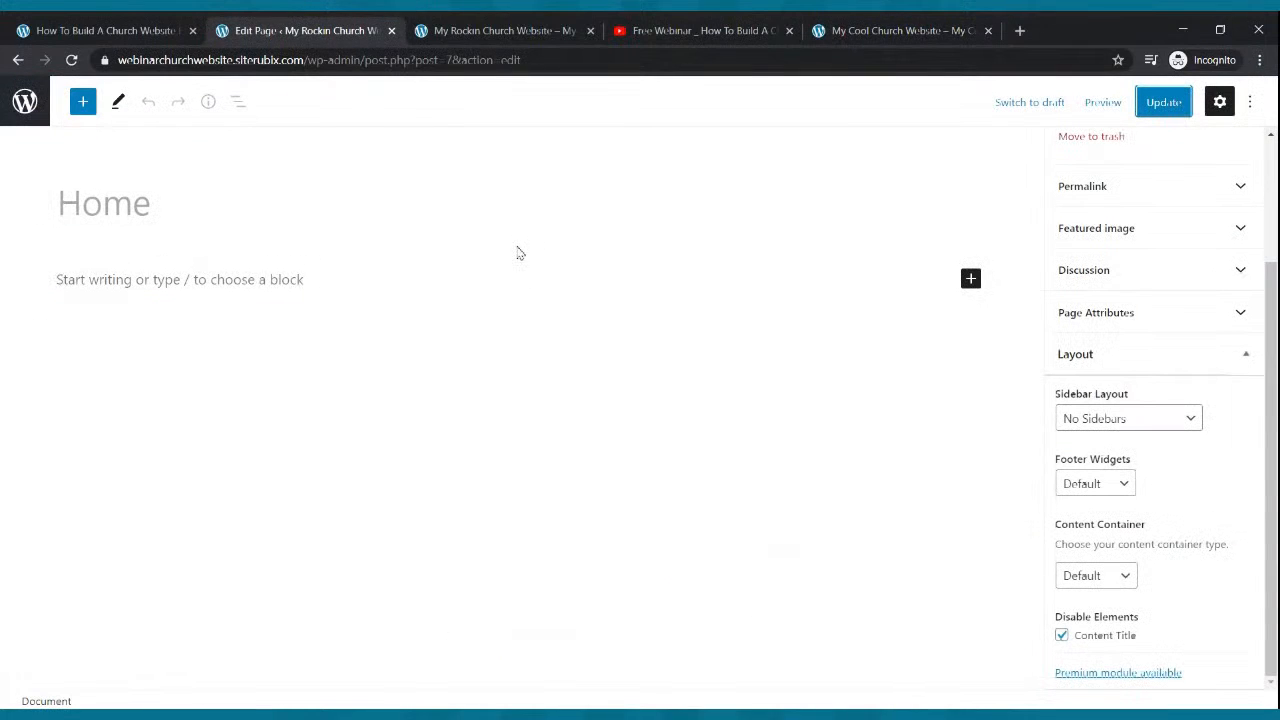
pyautogui.click(30, 112)
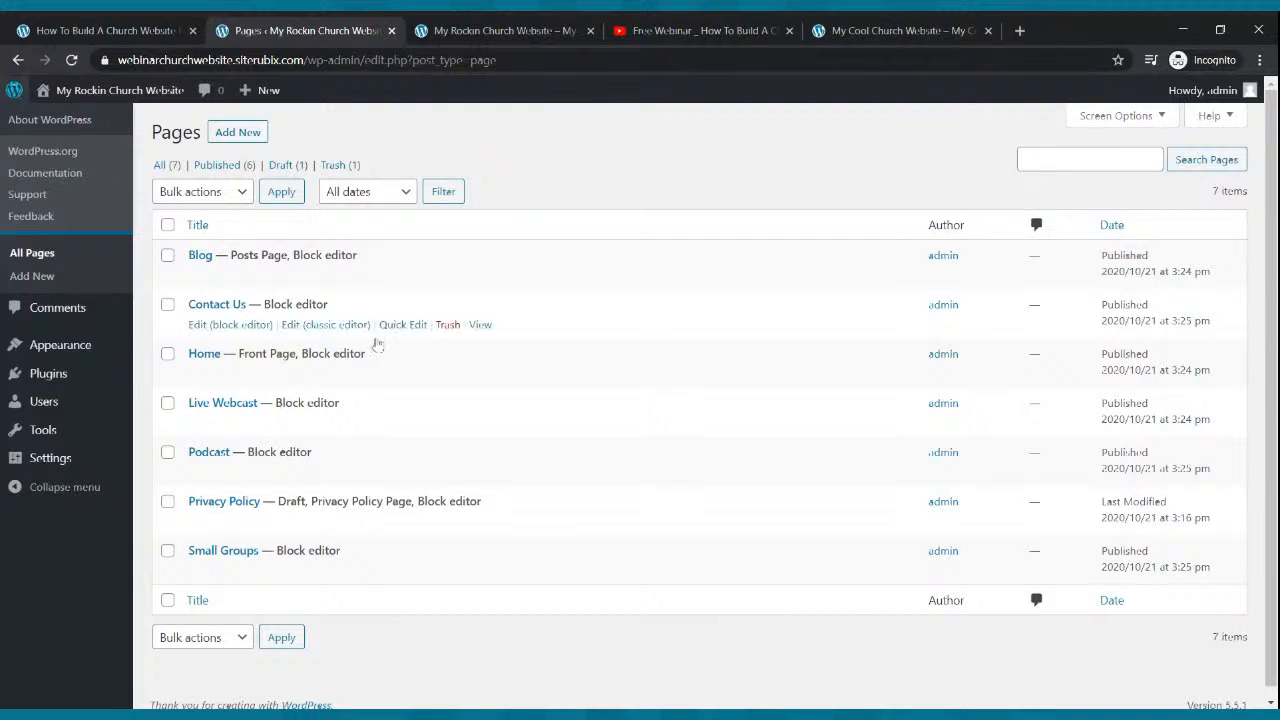
pyautogui.click(80, 347)
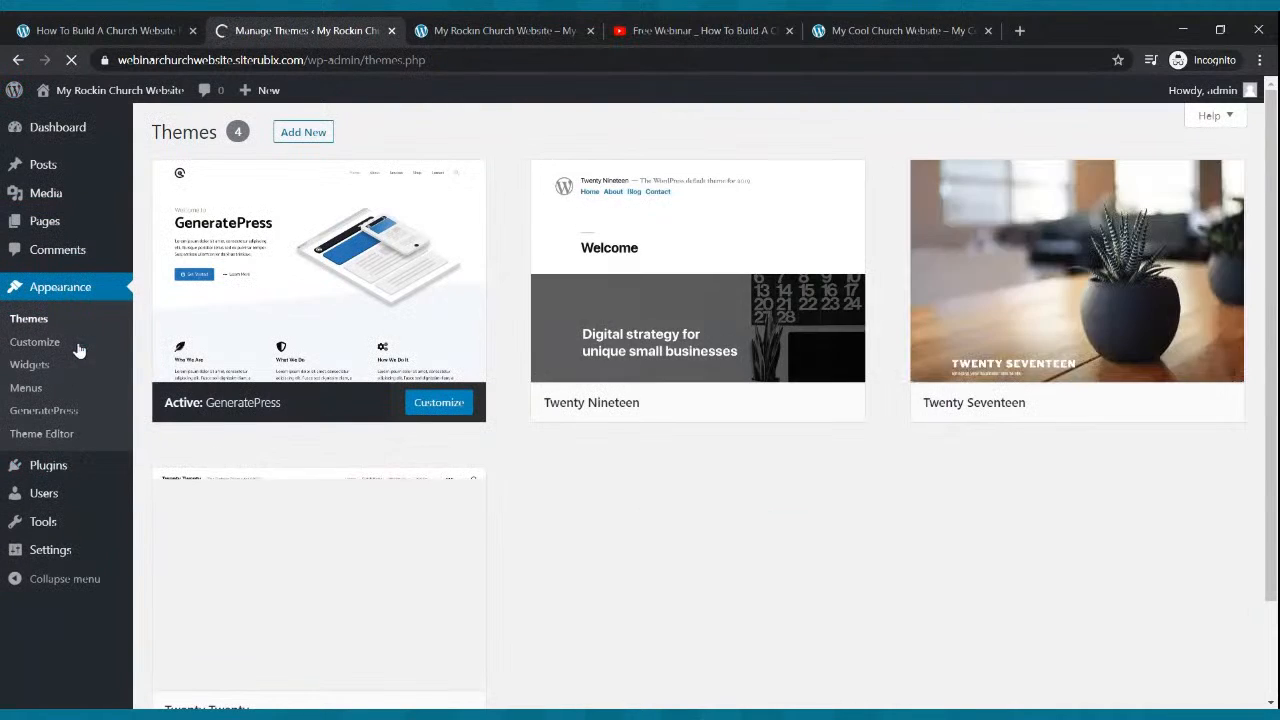
pyautogui.click(45, 345)
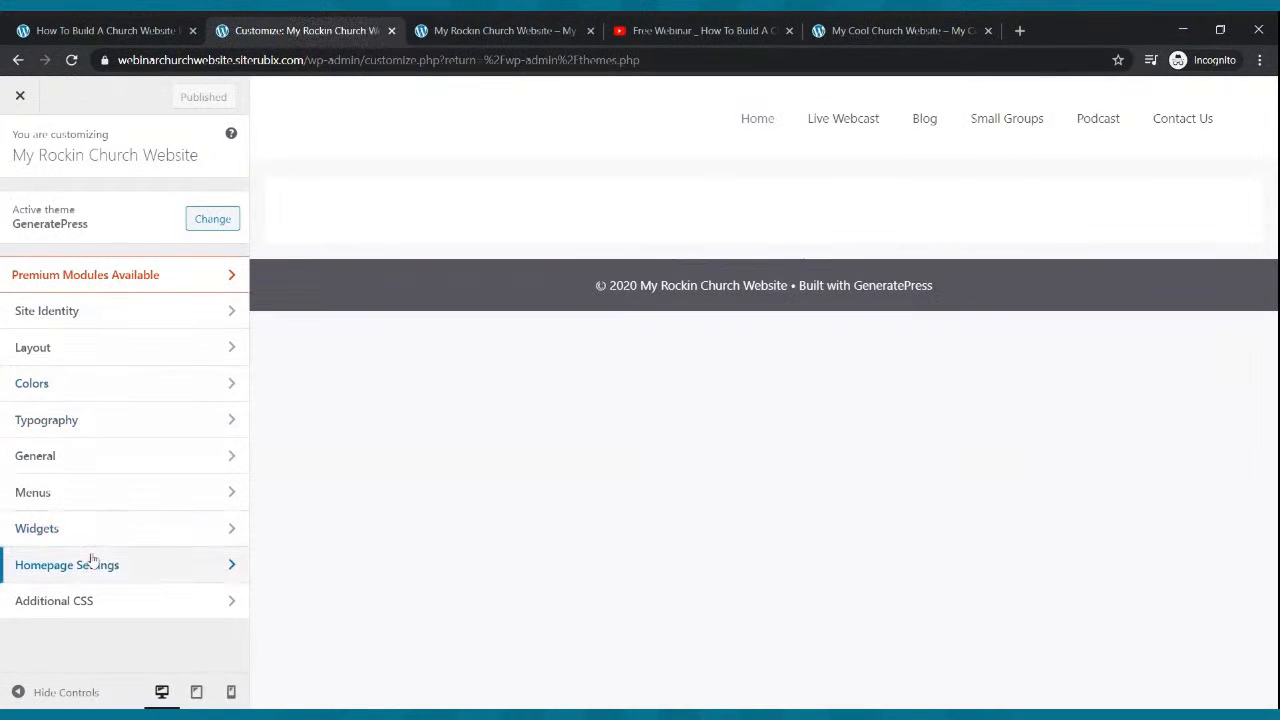
# - Under Colors, set Navigation Color Presets to Blue and publish
pyautogui.click(66, 390)
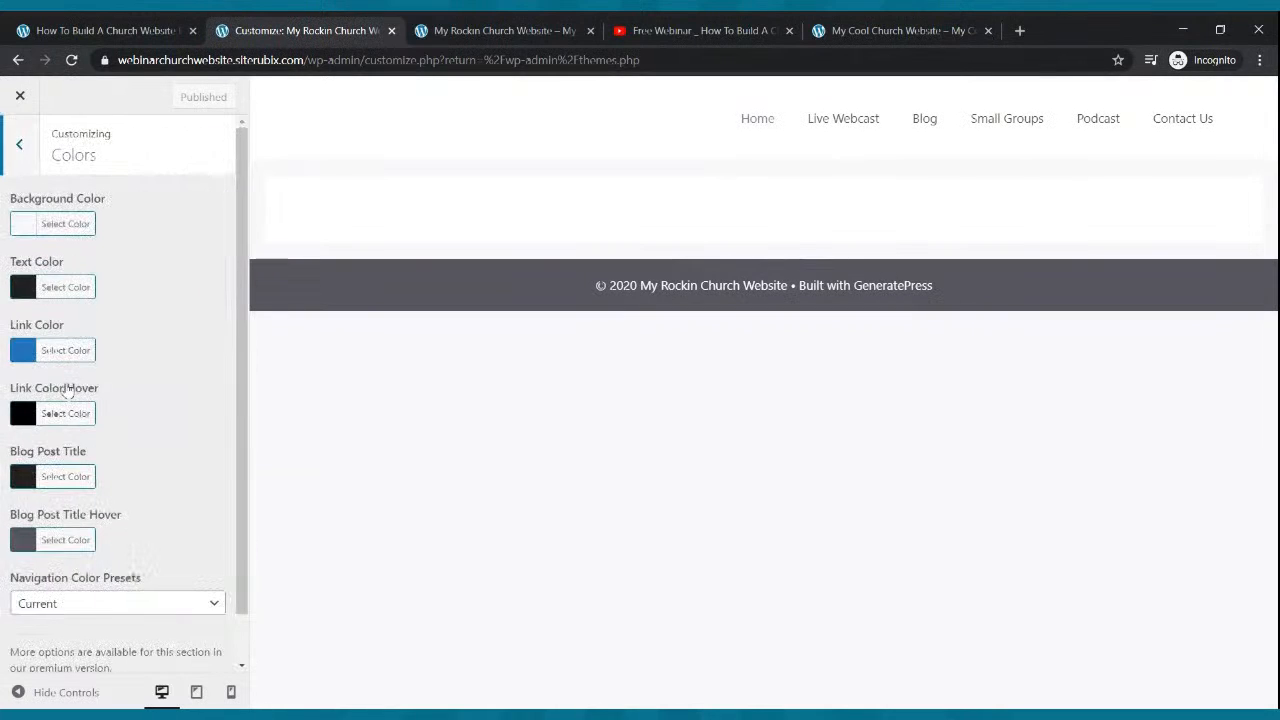
pyautogui.scroll(-1, 76, 494)
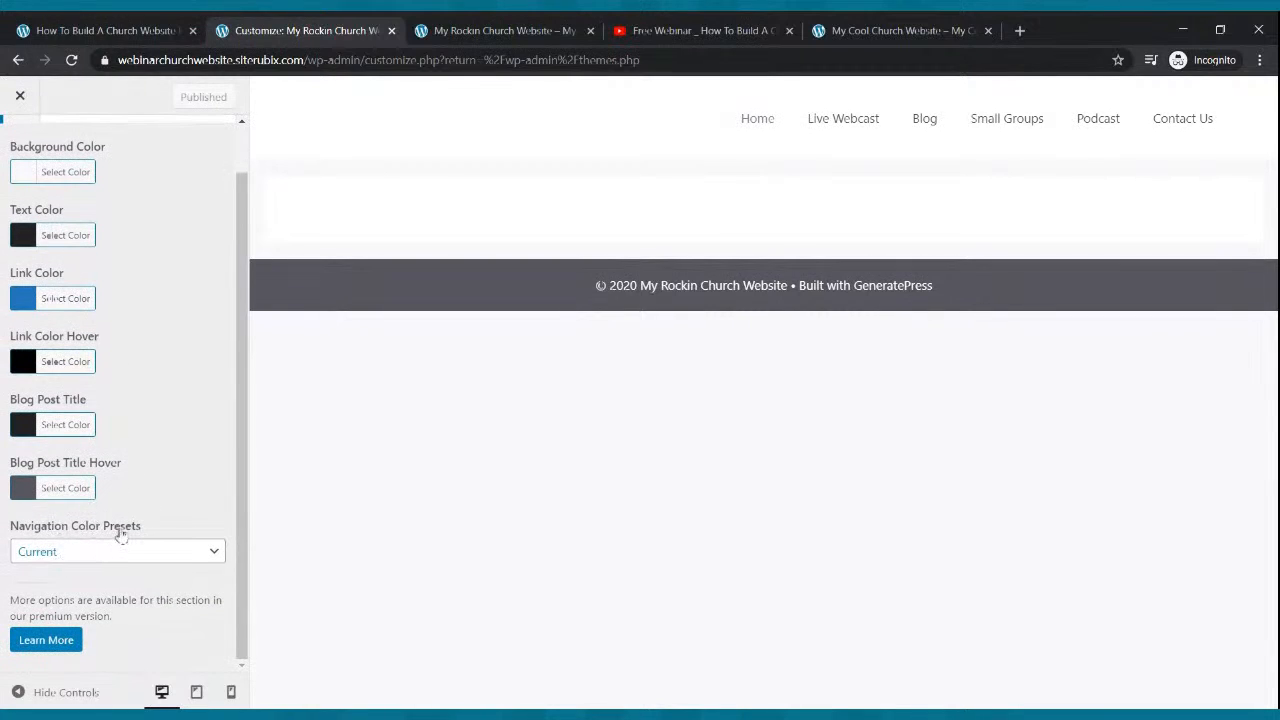
pyautogui.click(127, 558)
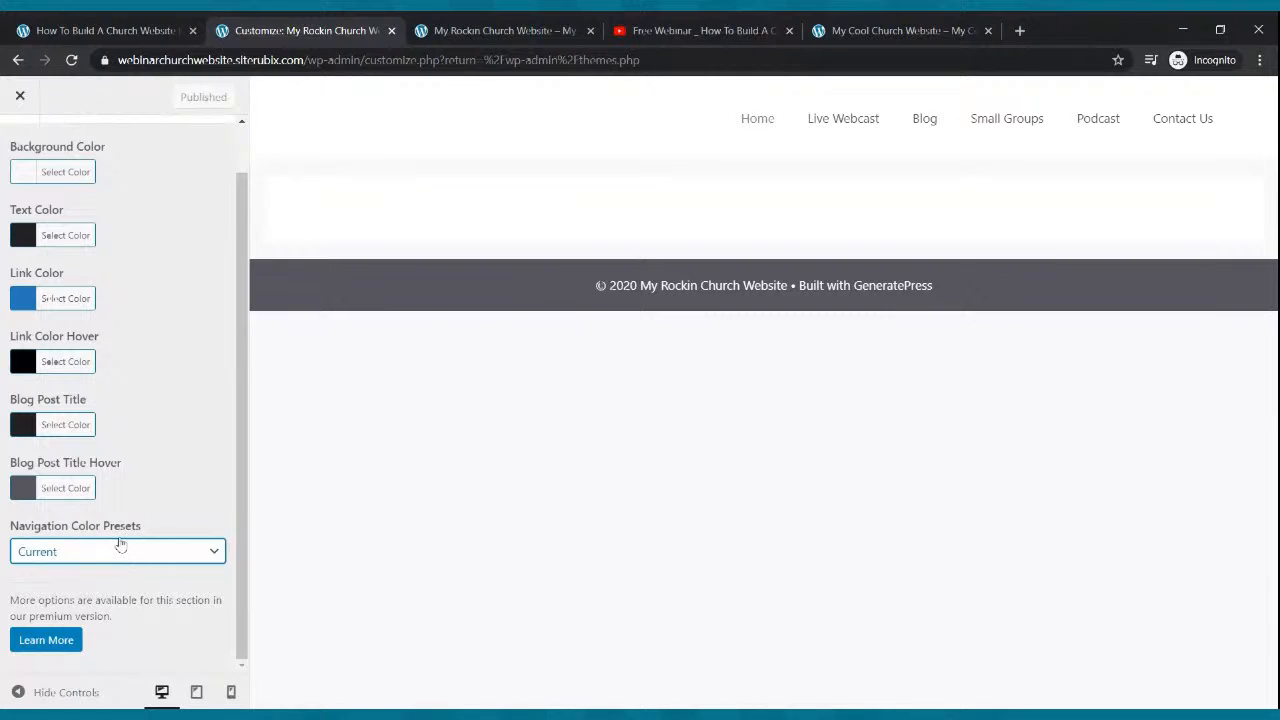
pyautogui.click(117, 533)
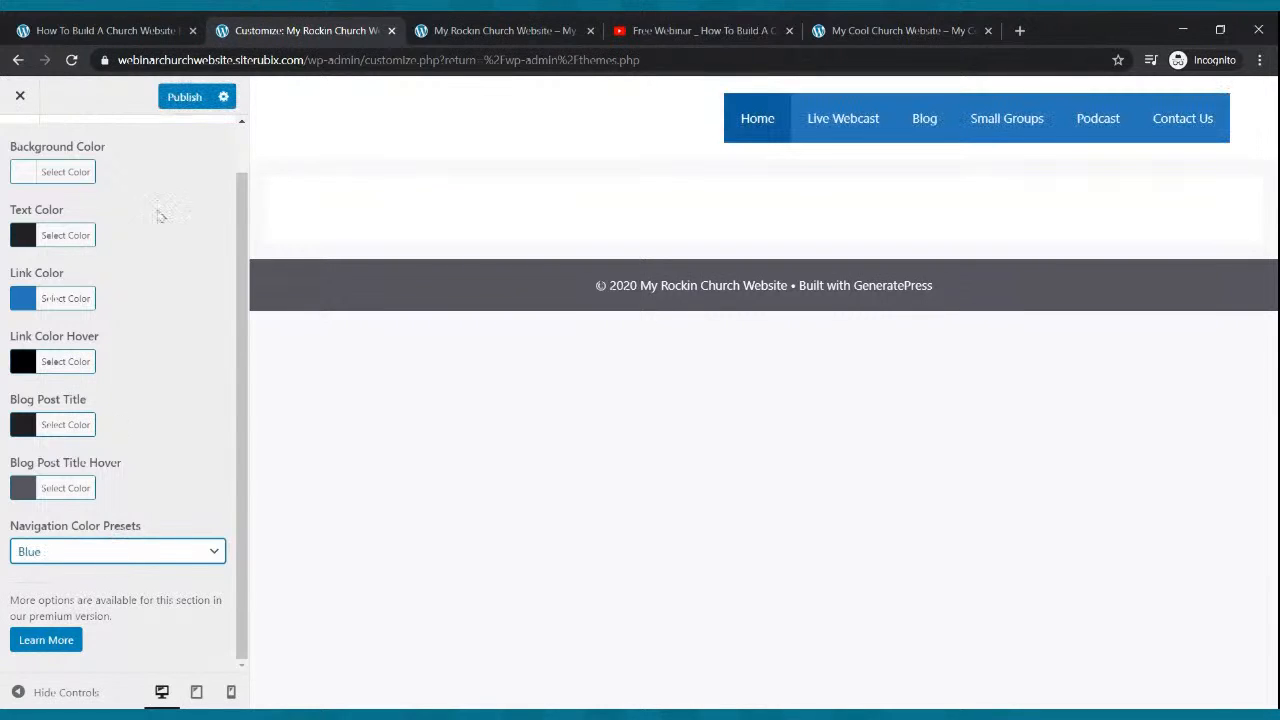
pyautogui.click(184, 104)
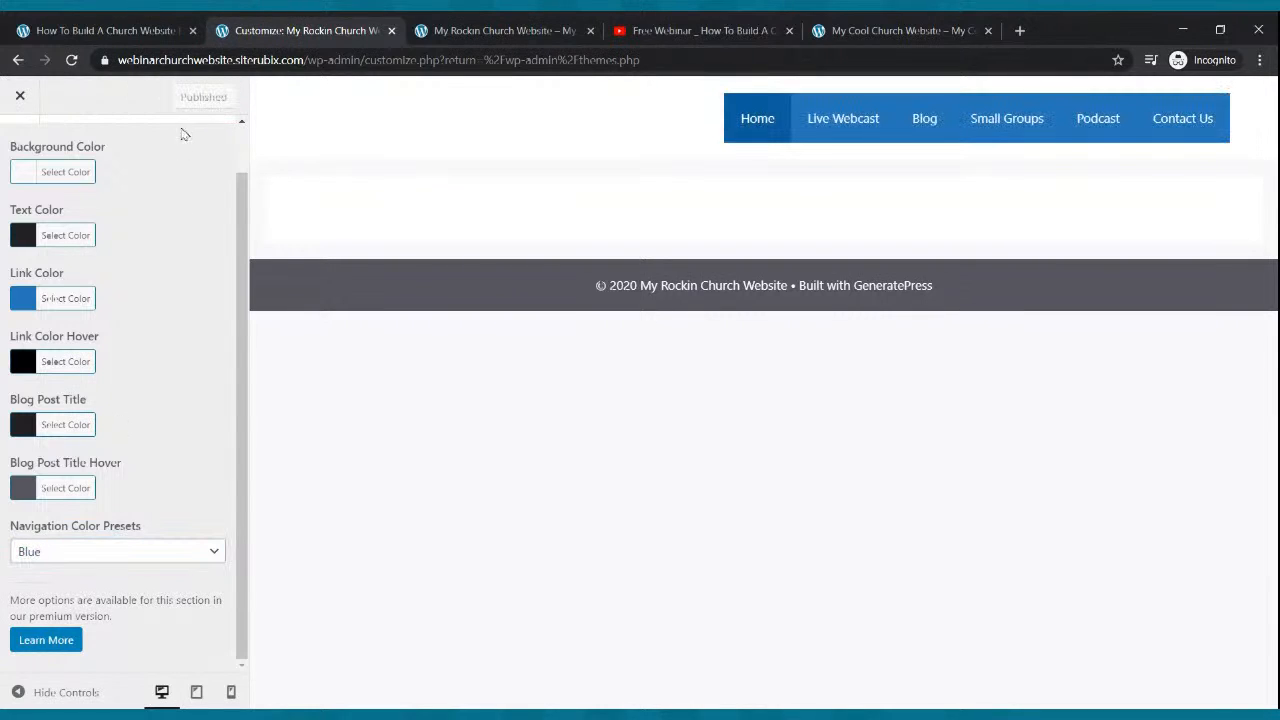
pyautogui.scroll(3, 65, 270)
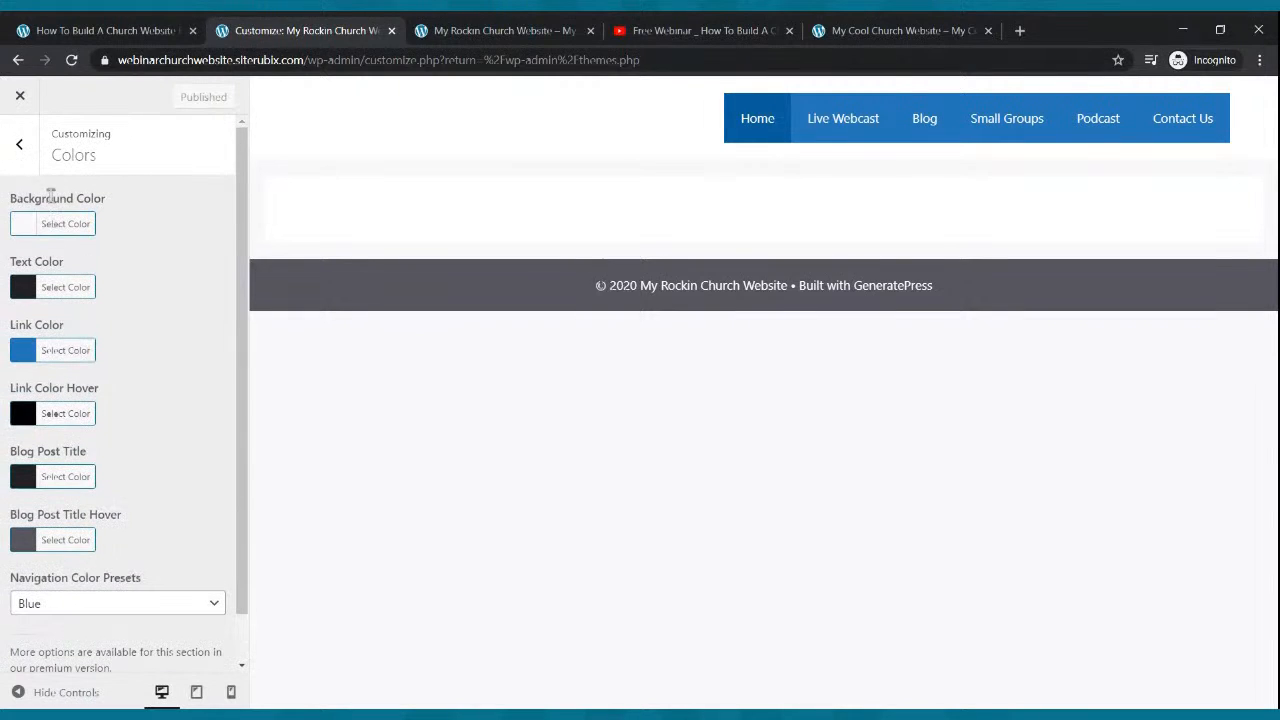
pyautogui.click(22, 150)
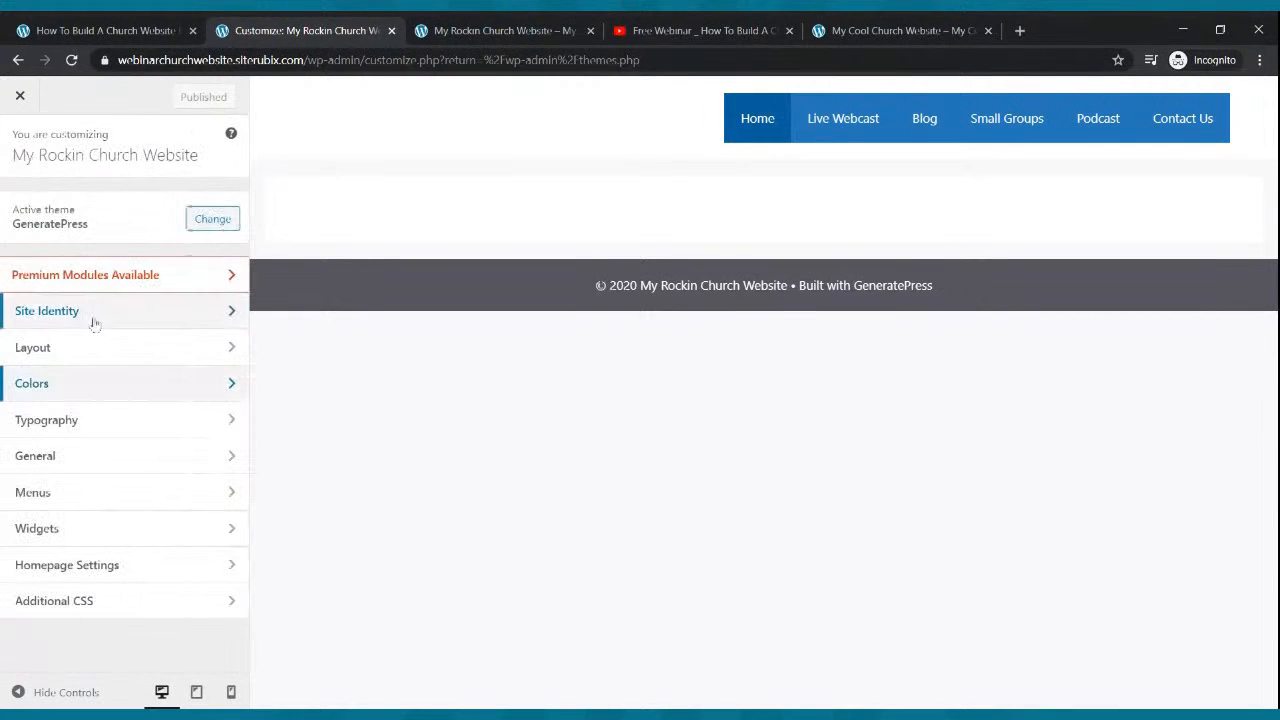
# - In Layout > Header, set Inner Header Width to Full and center the header alignment
pyautogui.click(105, 350)
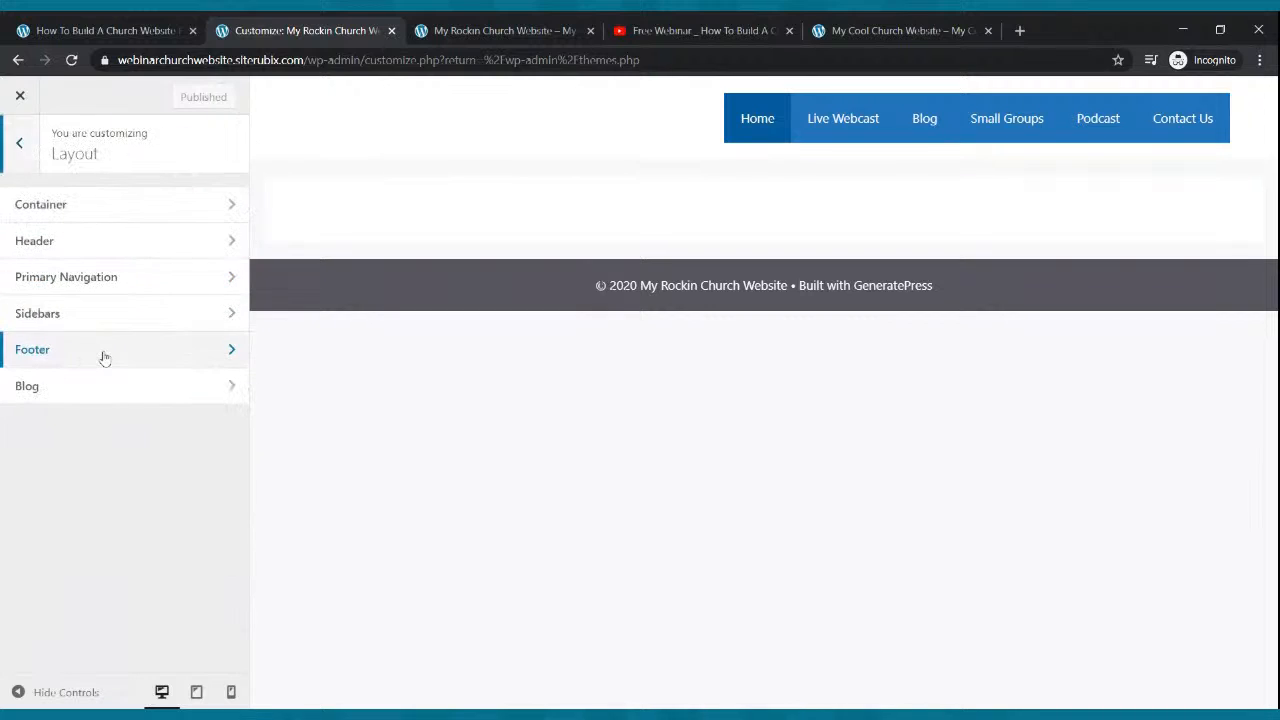
pyautogui.click(124, 242)
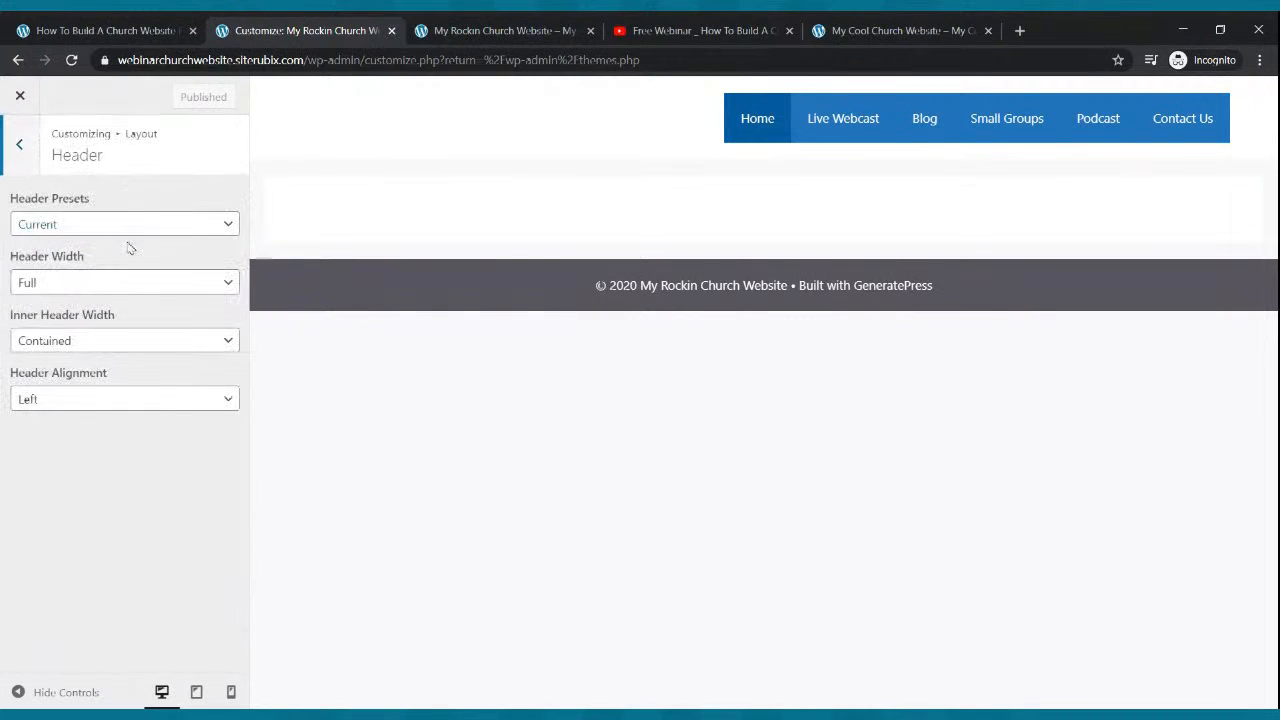
pyautogui.click(131, 283)
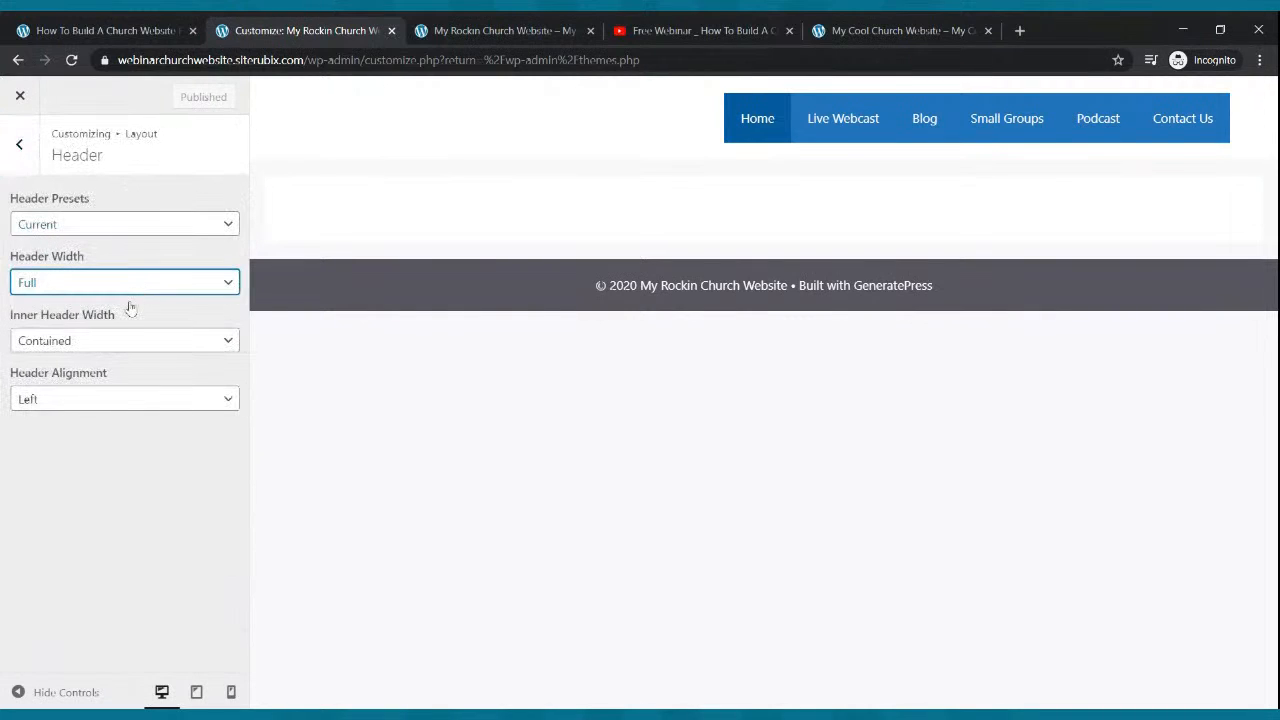
pyautogui.click(130, 349)
pyautogui.click(123, 393)
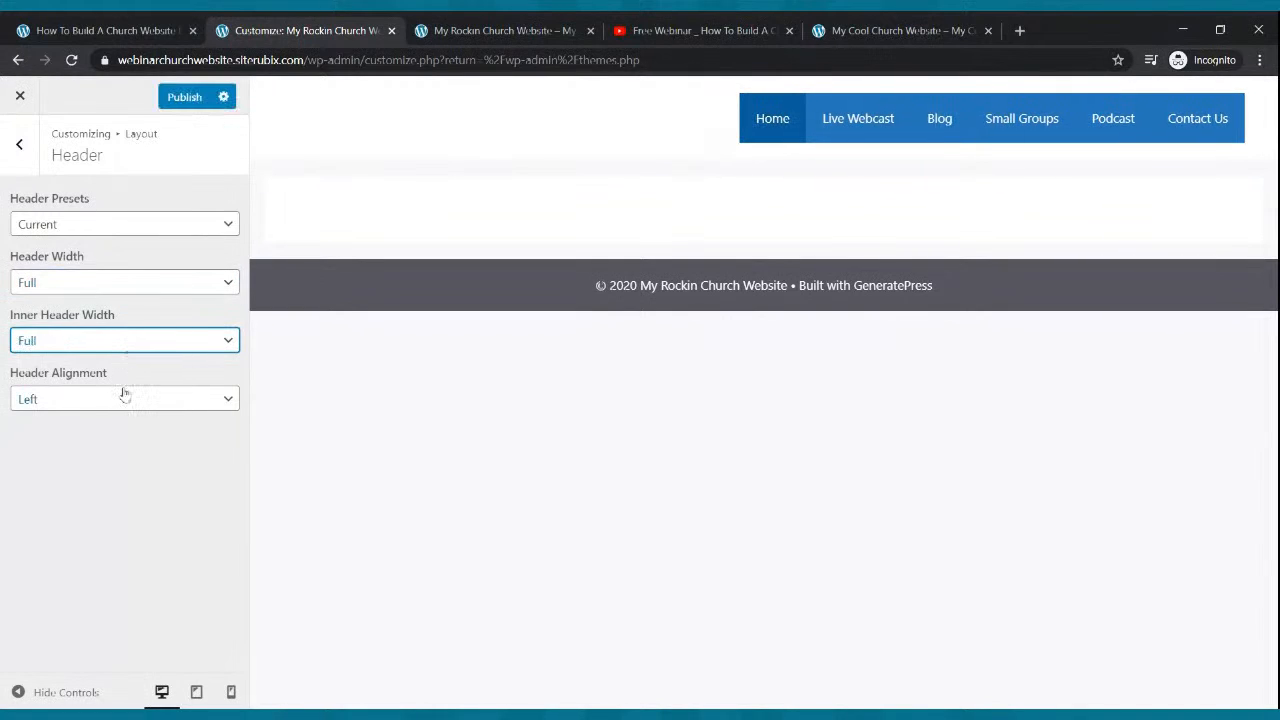
pyautogui.click(122, 399)
pyautogui.click(111, 467)
# - Apply the Navigation Before header preset, publish, and reload the live site
pyautogui.click(105, 224)
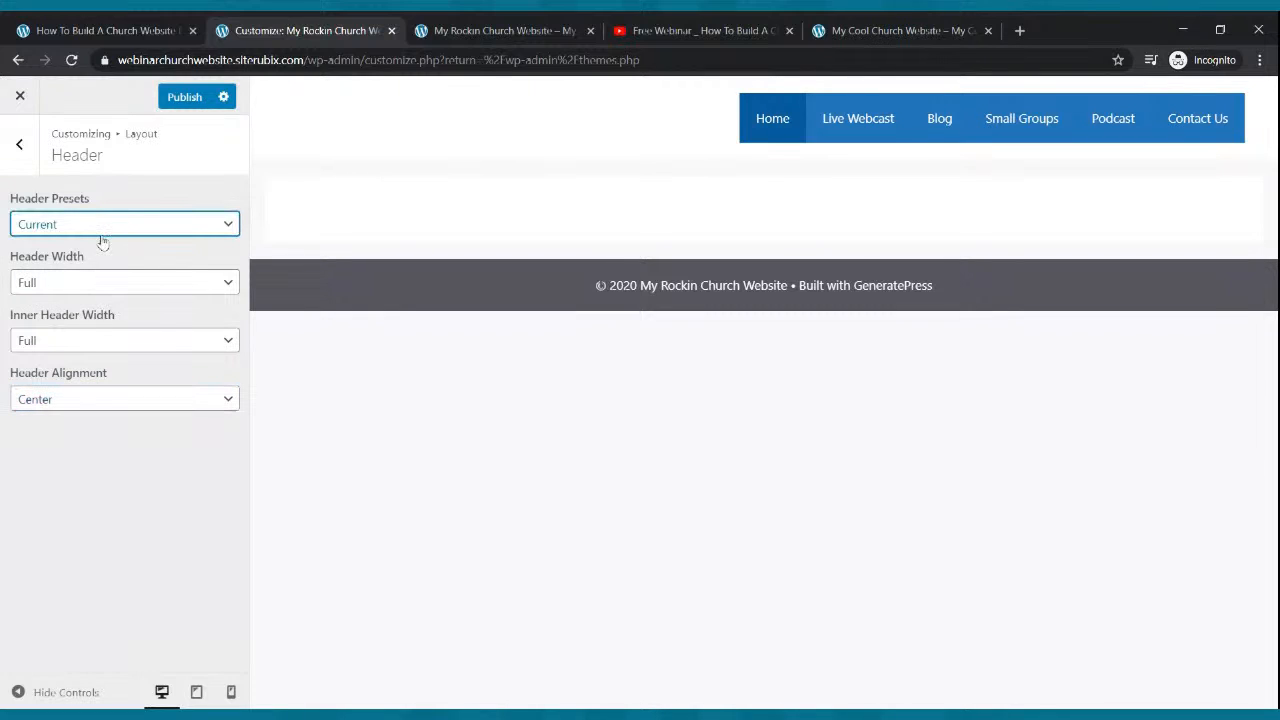
pyautogui.click(98, 340)
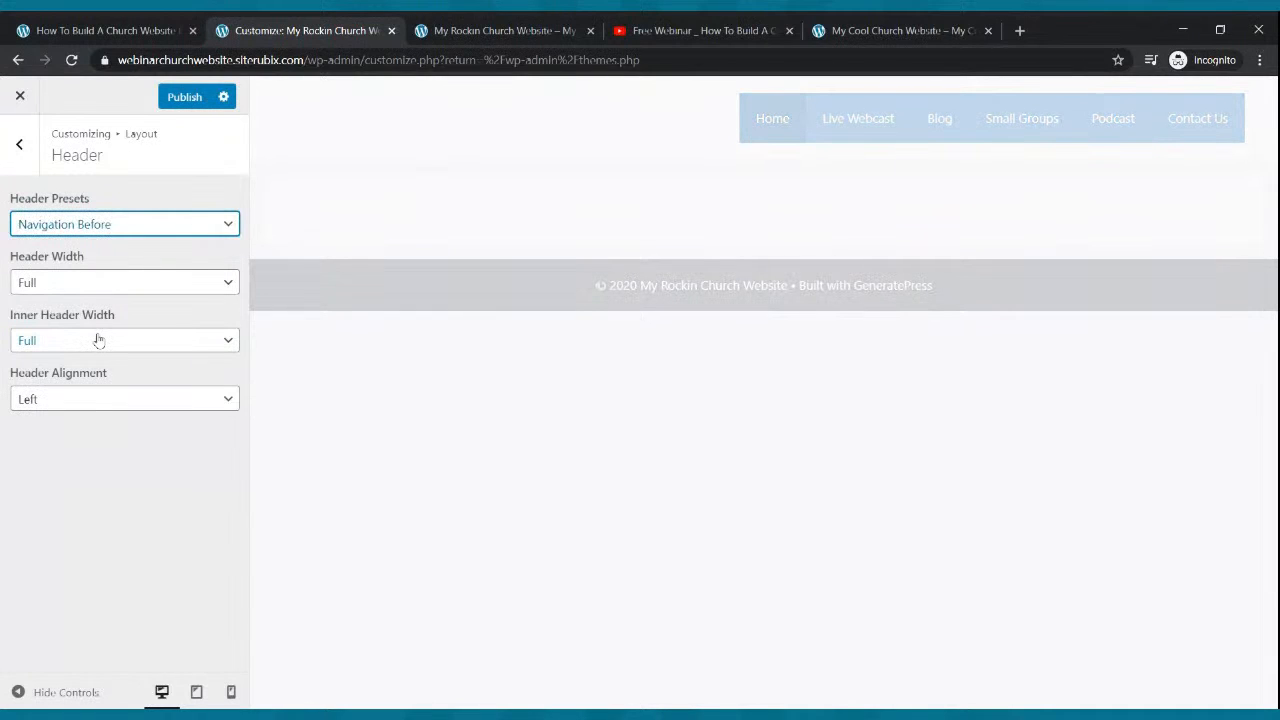
pyautogui.click(170, 97)
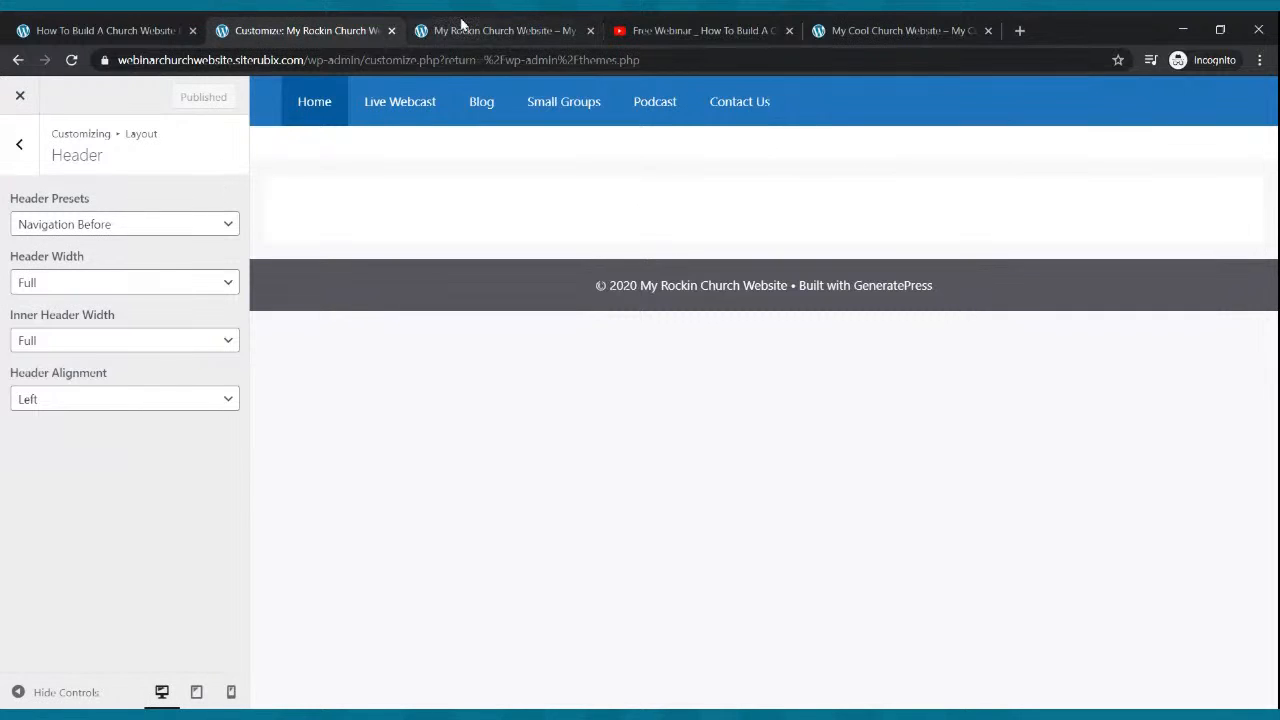
pyautogui.click(456, 28)
pyautogui.click(71, 60)
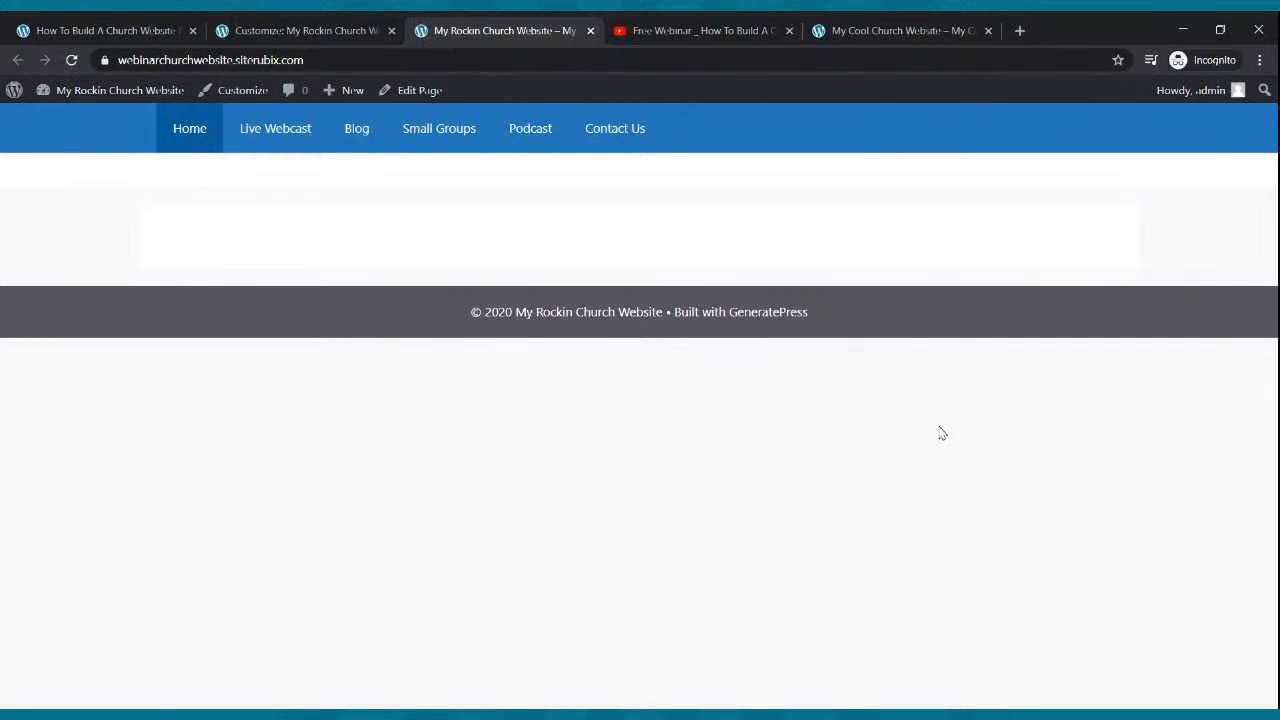
# - Compare the live site with the Cool Church reference and webinar video, then return to the Customizer
pyautogui.click(918, 27)
pyautogui.click(722, 30)
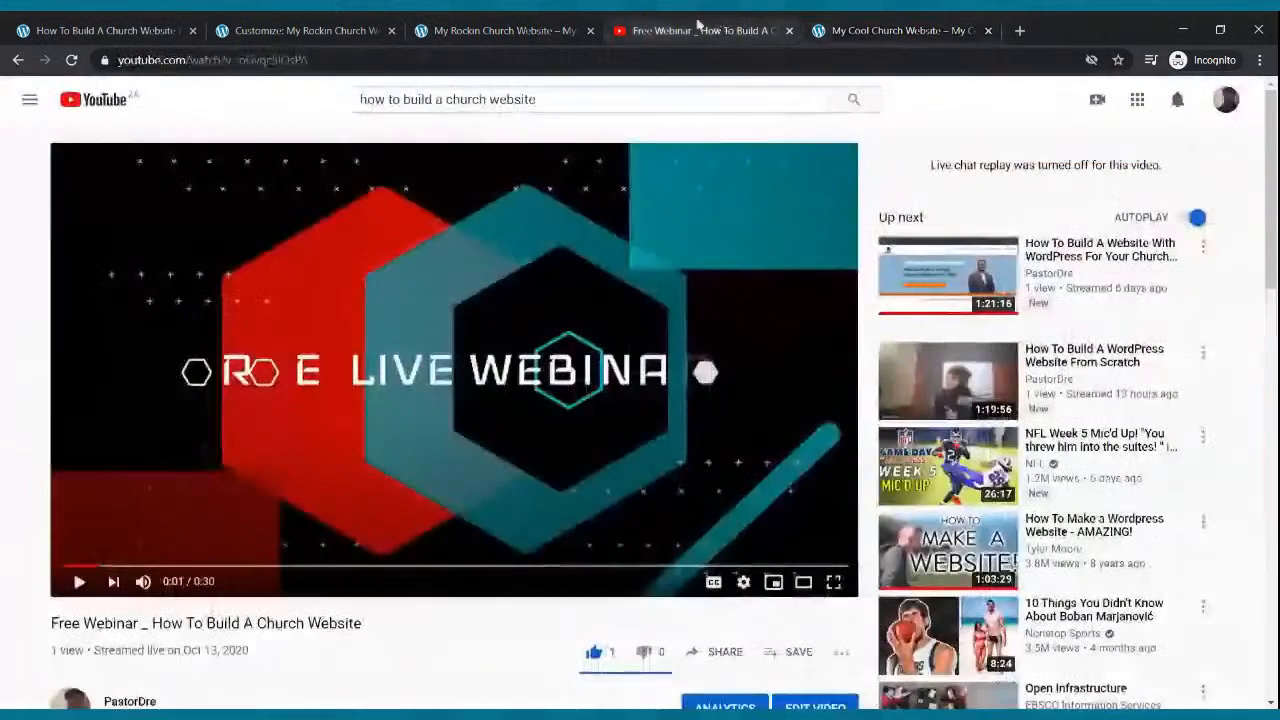
pyautogui.click(560, 28)
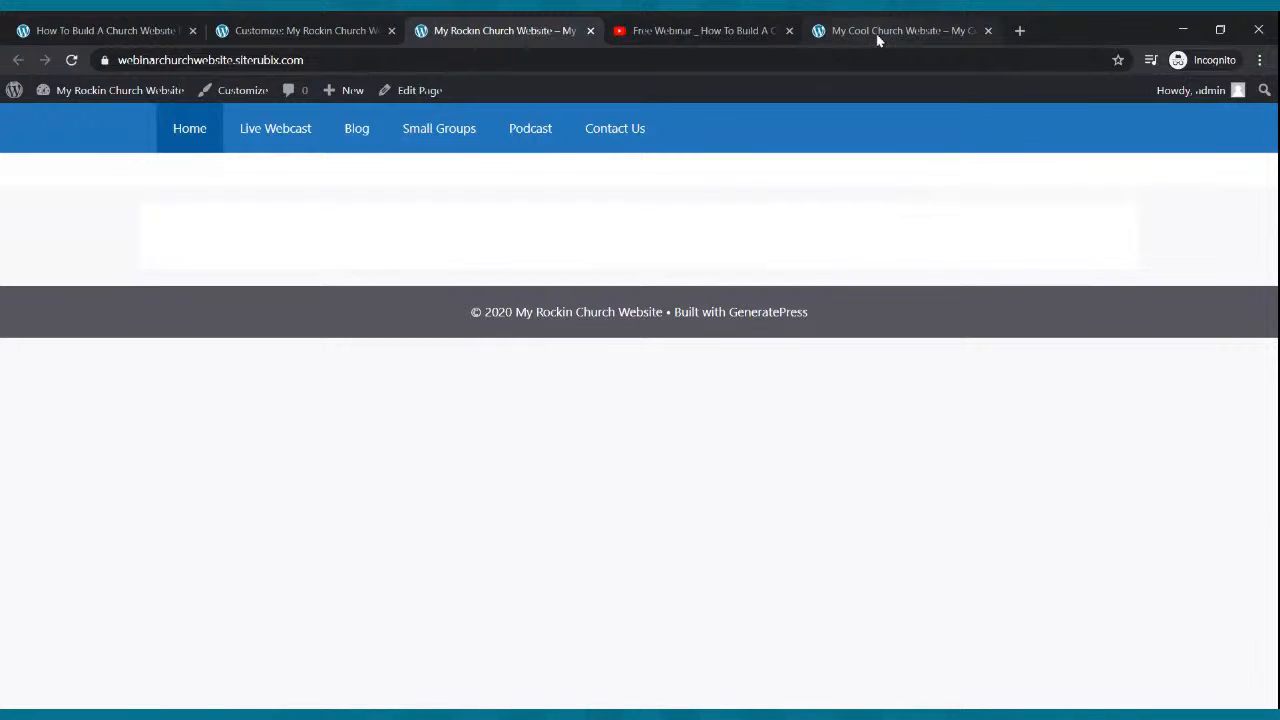
pyautogui.click(878, 36)
pyautogui.click(265, 33)
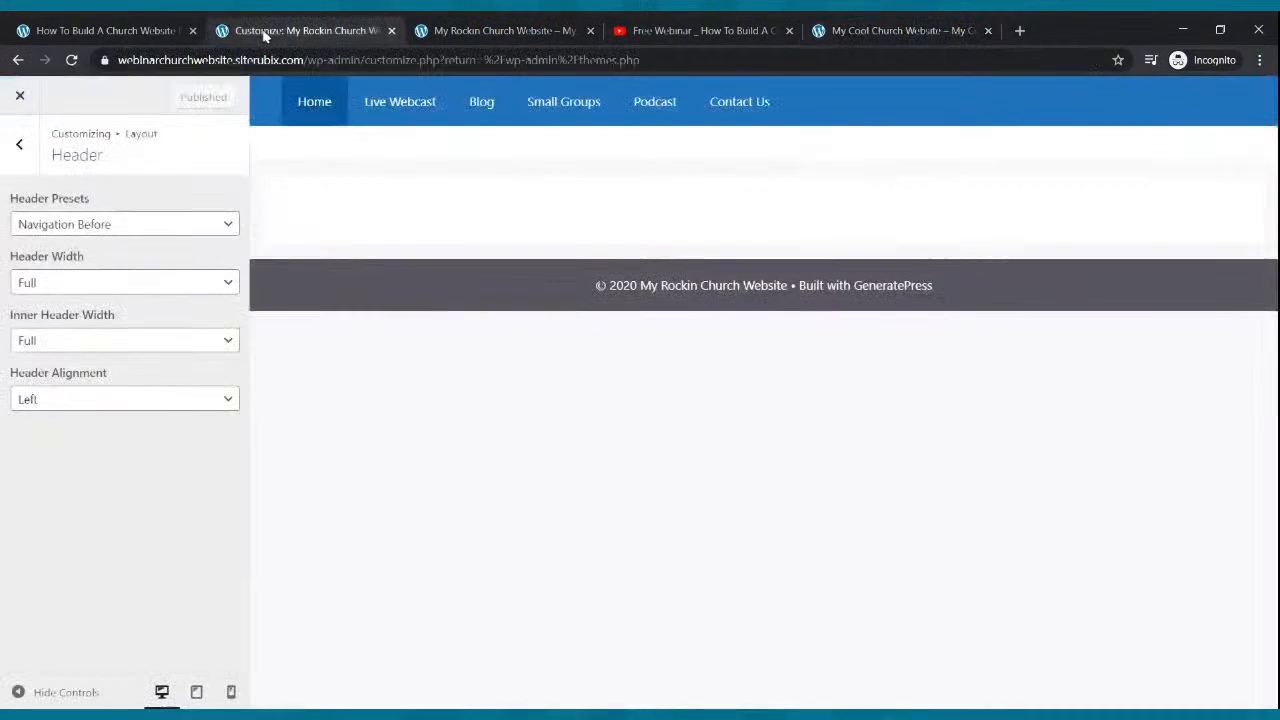
# - Close the Customizer and open the Home page in the block editor from All Pages
pyautogui.click(20, 95)
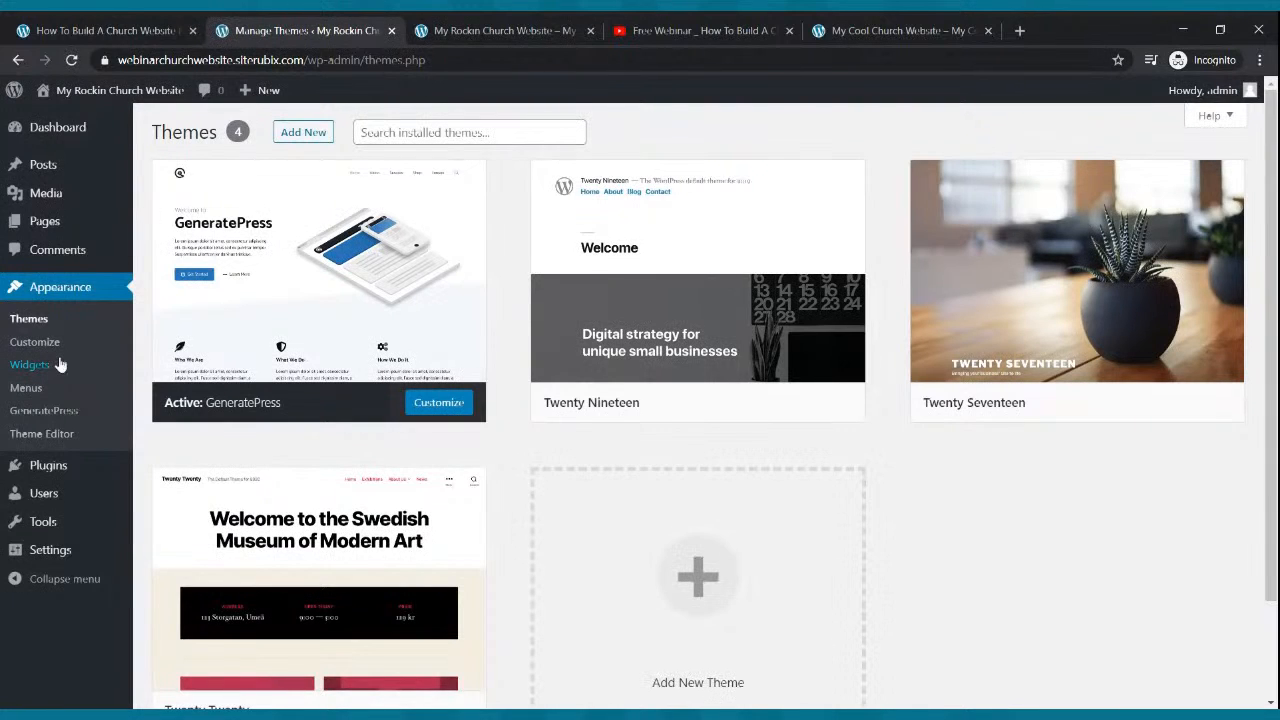
pyautogui.click(47, 225)
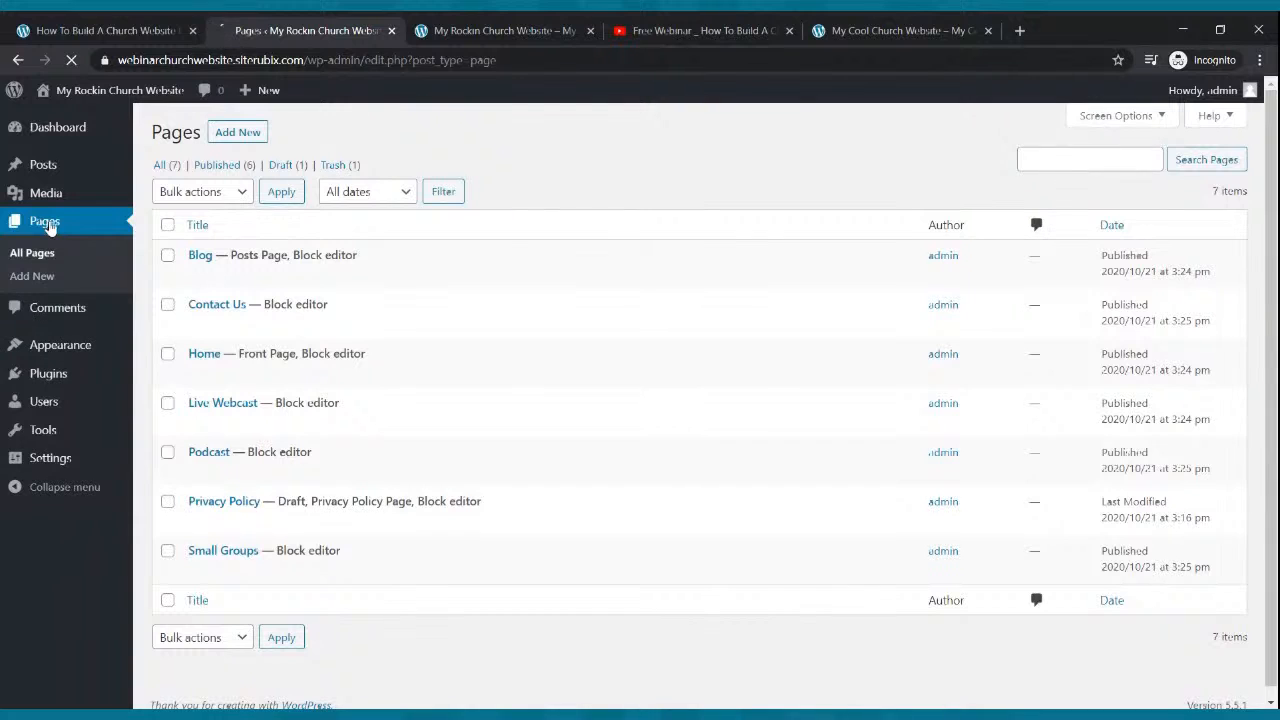
pyautogui.click(205, 377)
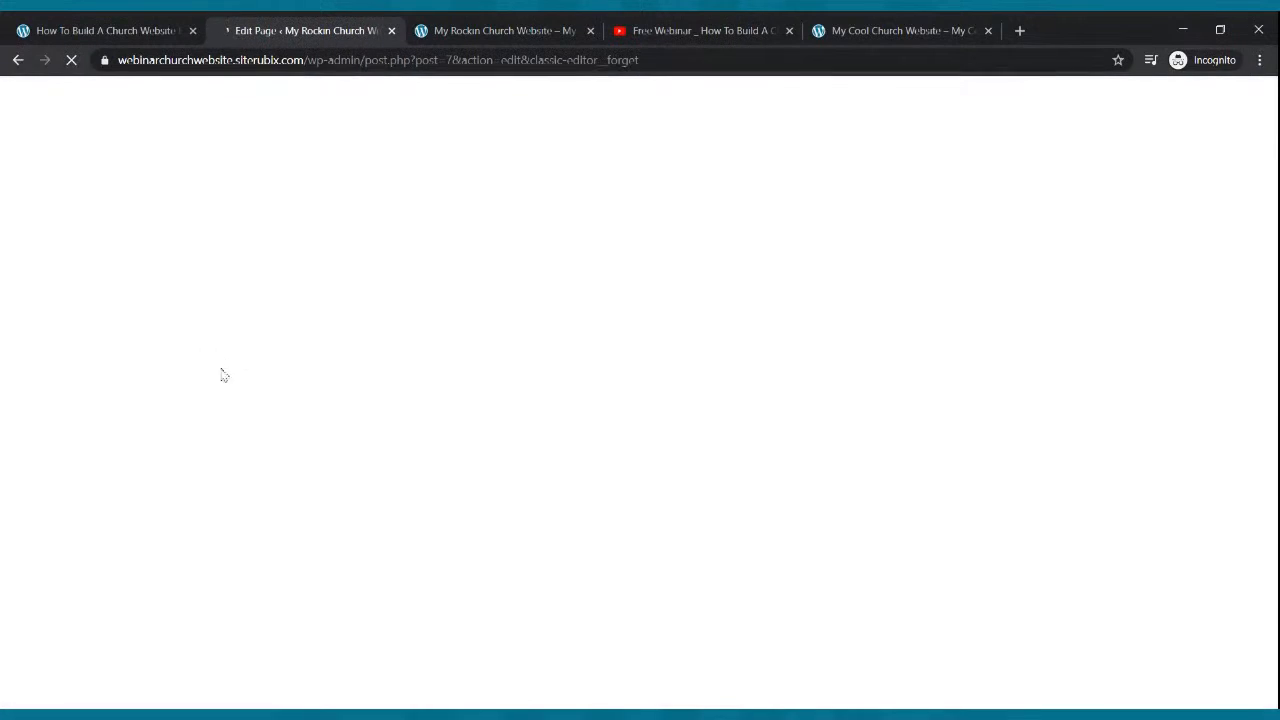
pyautogui.click(888, 33)
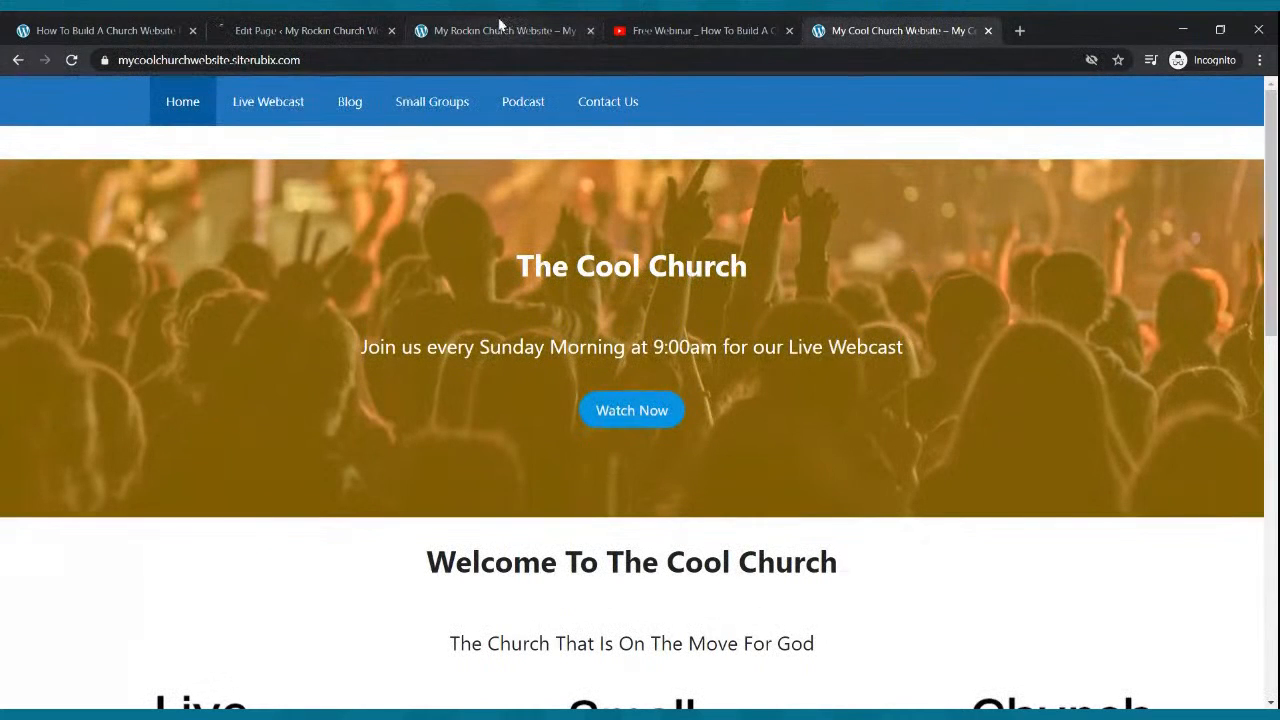
pyautogui.click(330, 30)
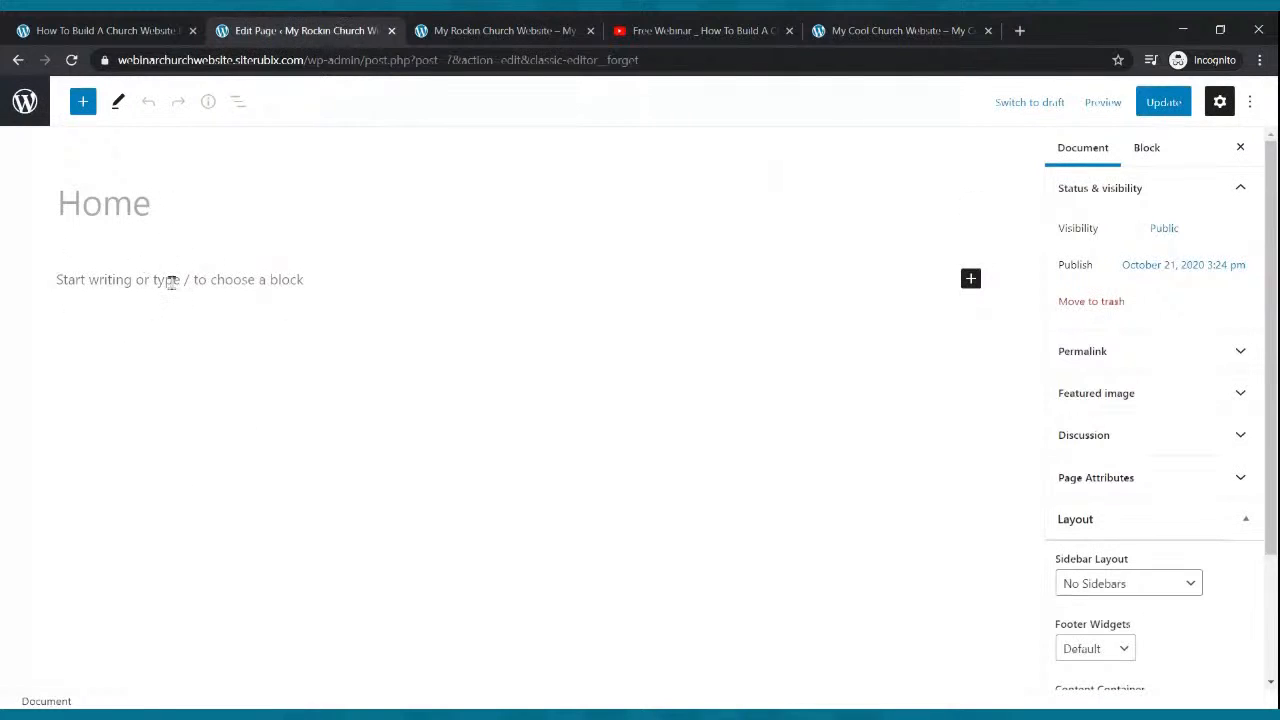
# - Insert a Cover block into the Home page by searching 'cover' in the block inserter
pyautogui.click(171, 280)
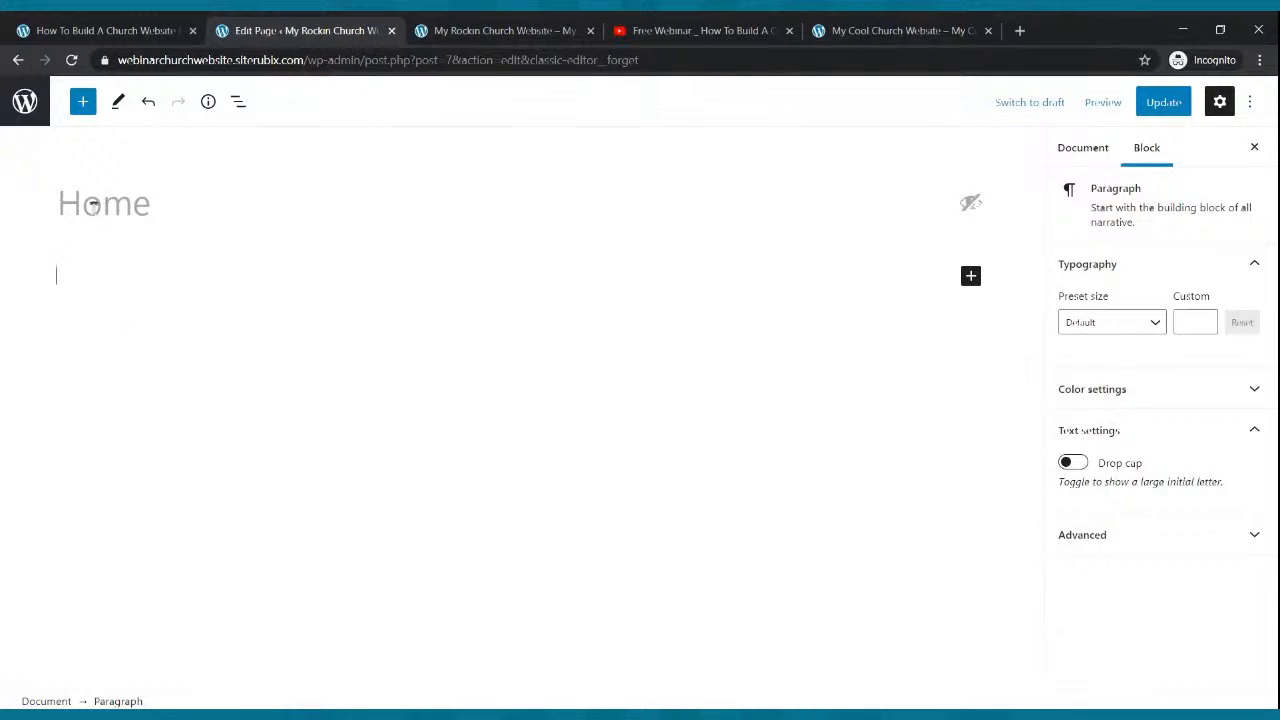
pyautogui.click(83, 103)
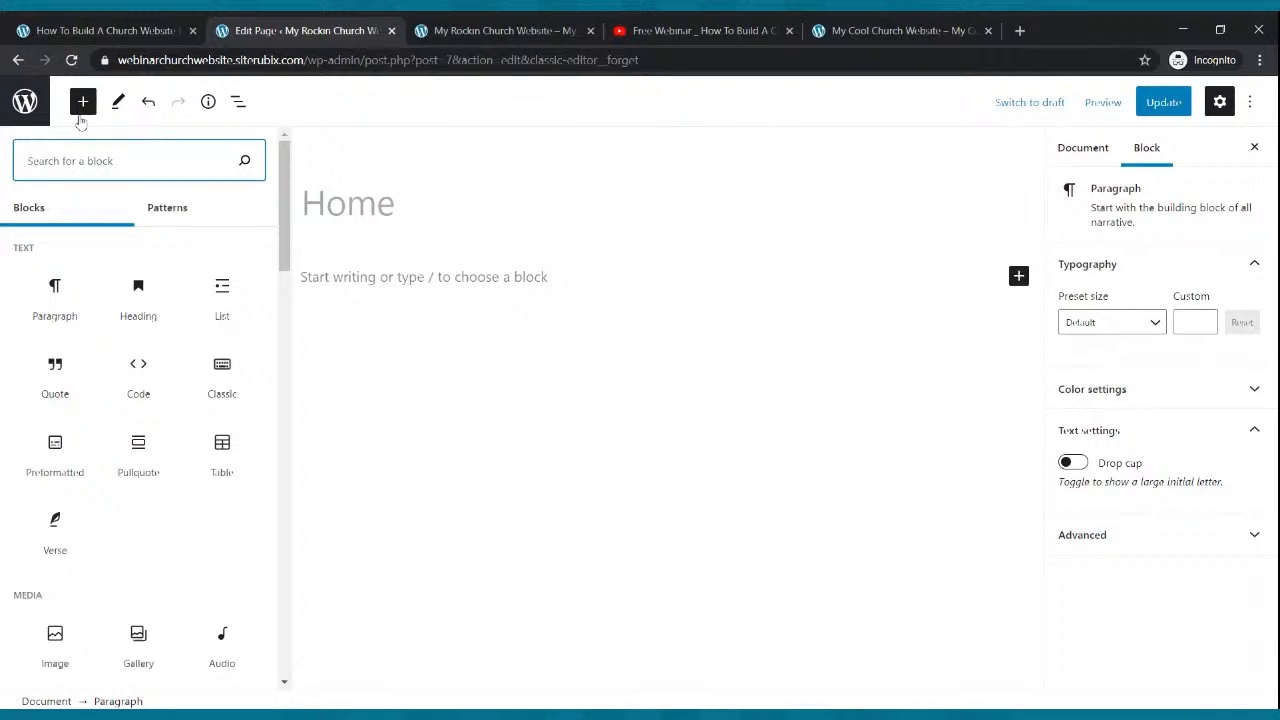
pyautogui.write('cov')
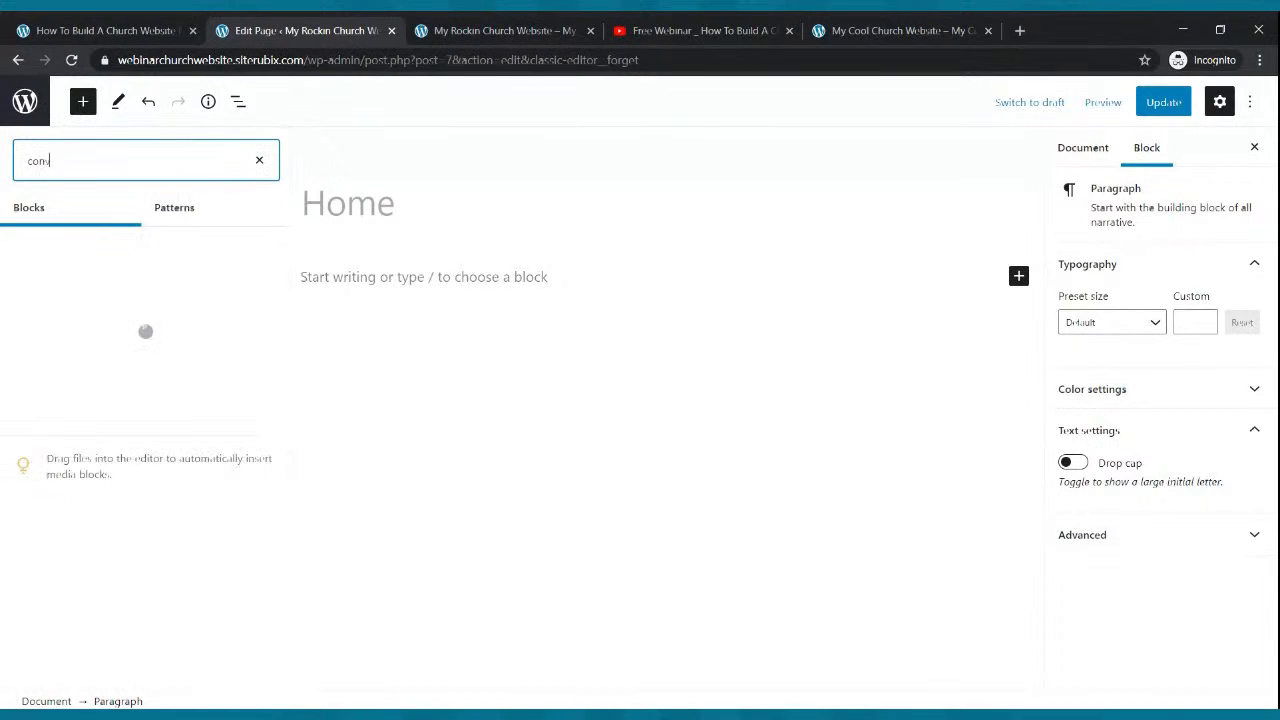
pyautogui.write('er')
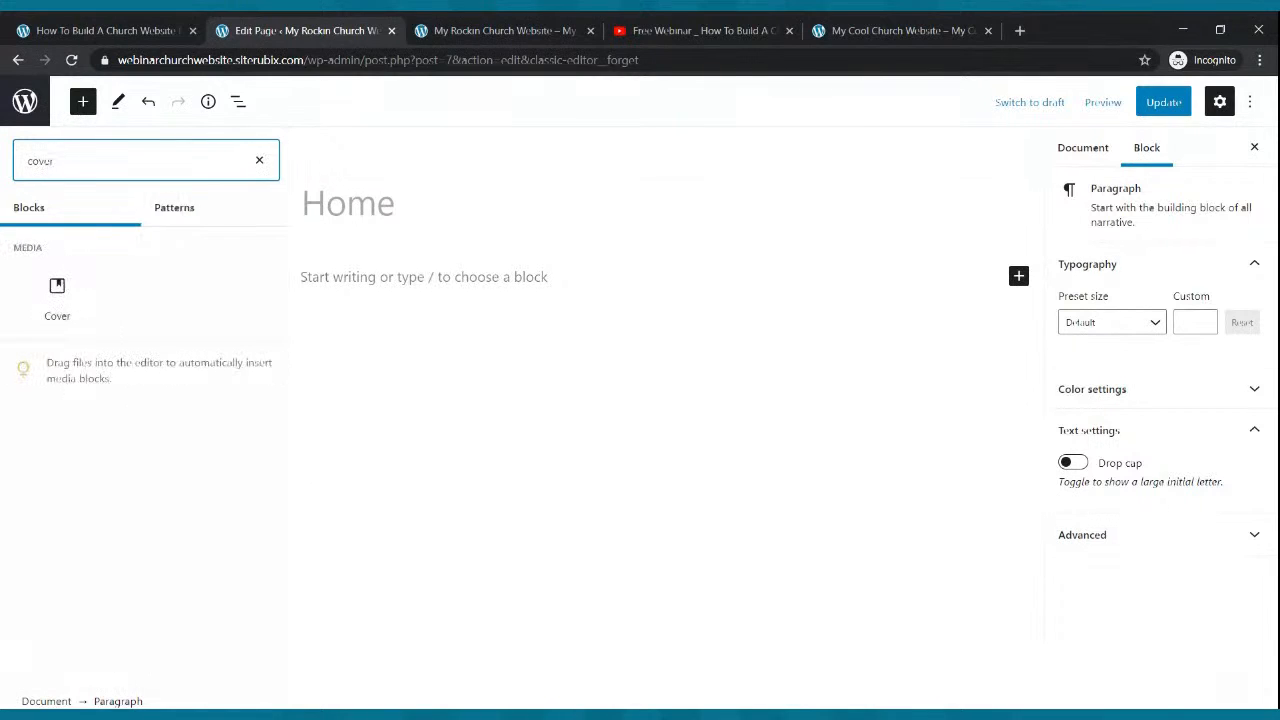
pyautogui.moveTo(85, 288)
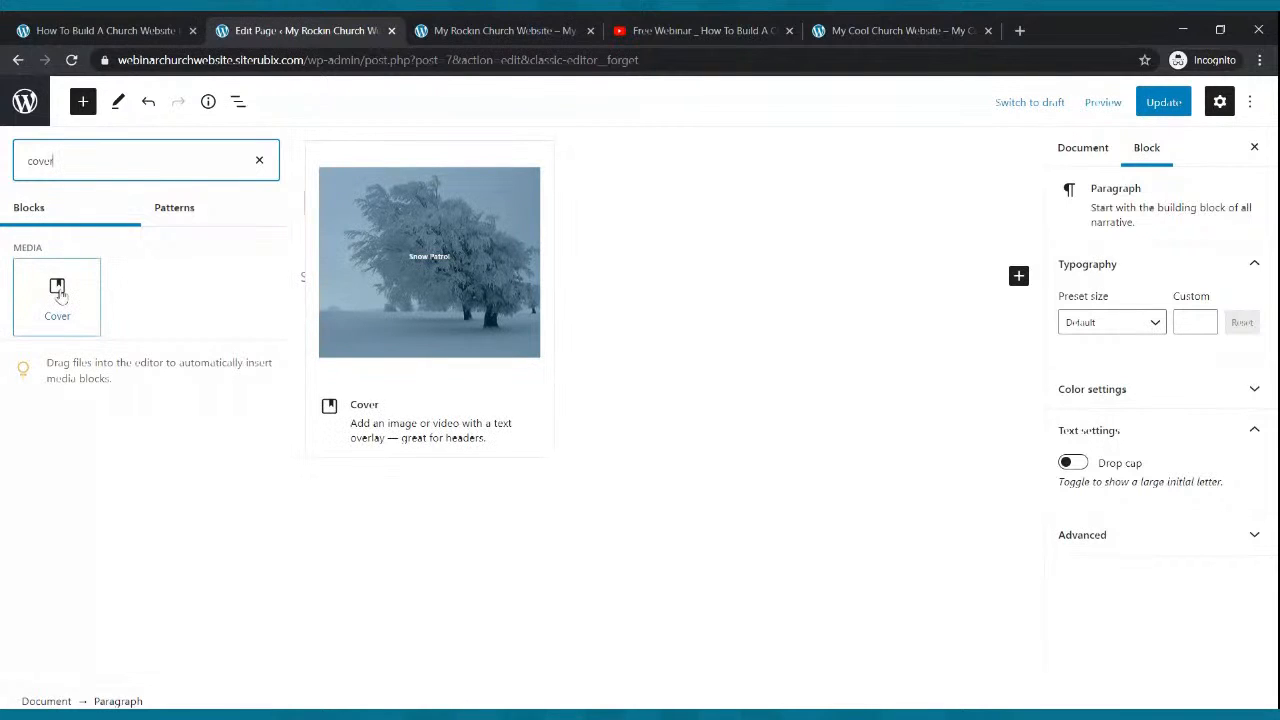
pyautogui.click(58, 292)
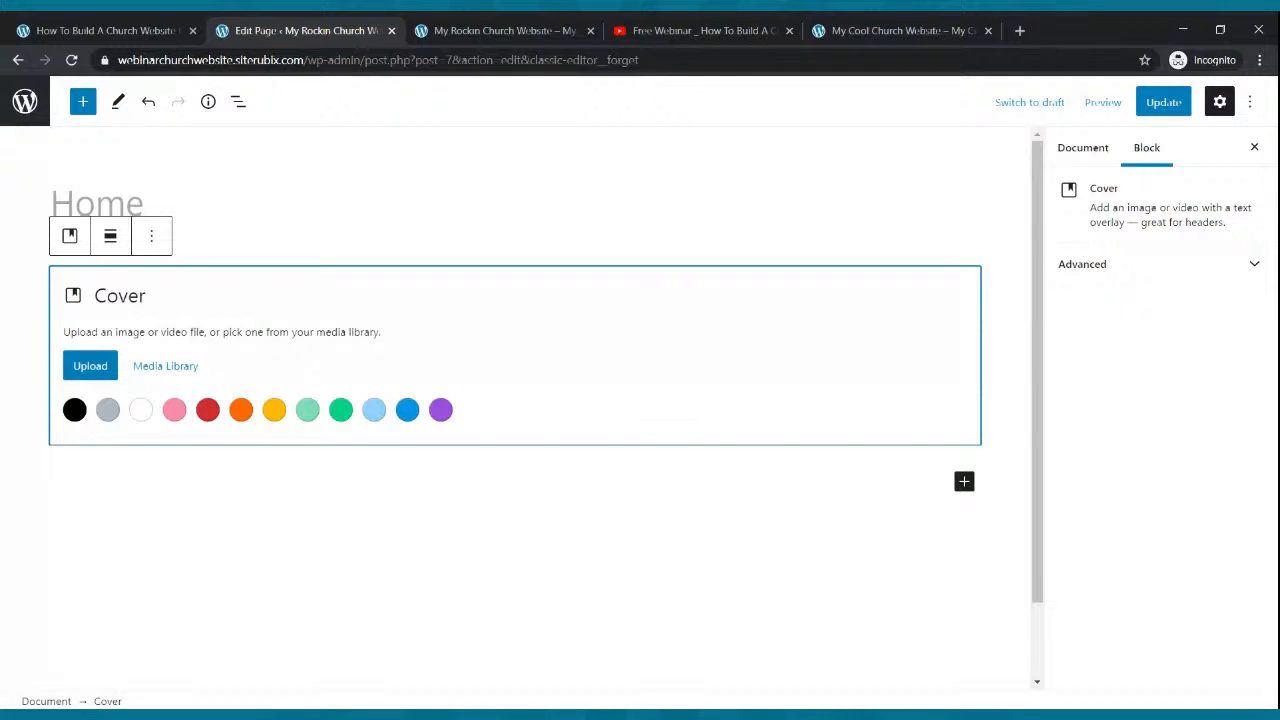
# - After checking the Cool Church reference, cancel a cover image upload, then update and reload the Home page
pyautogui.click(875, 30)
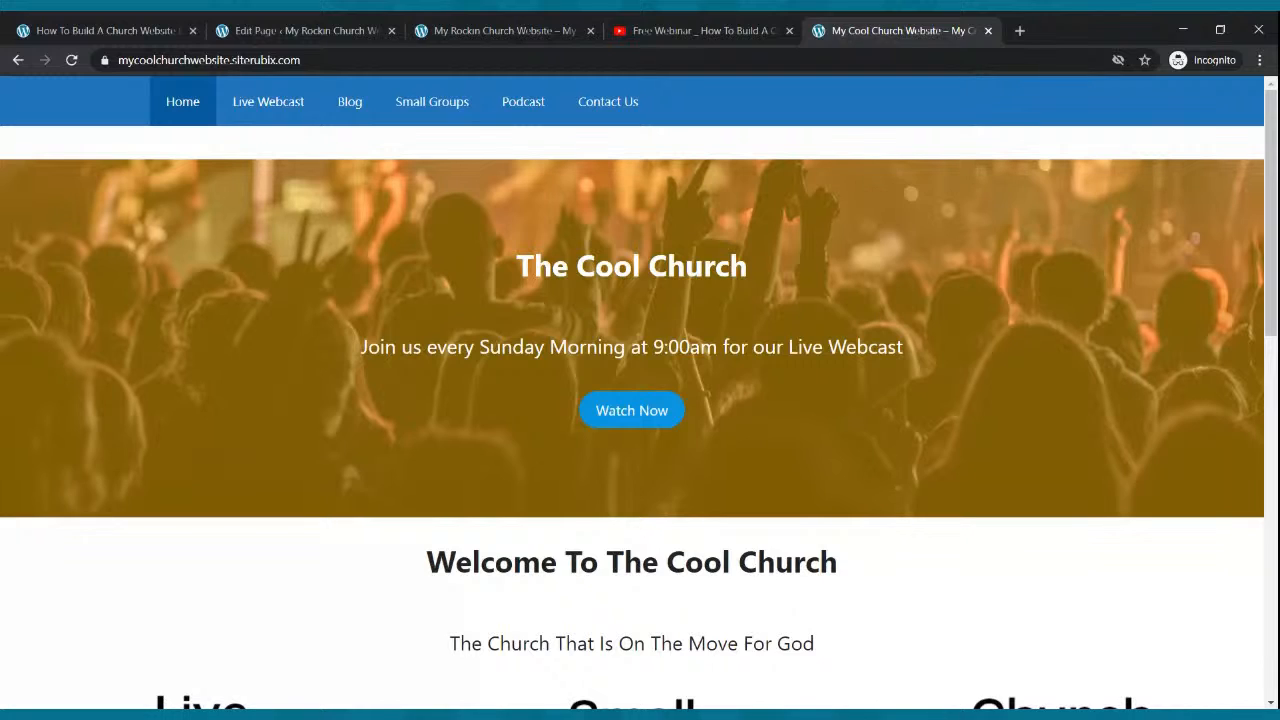
pyautogui.click(212, 31)
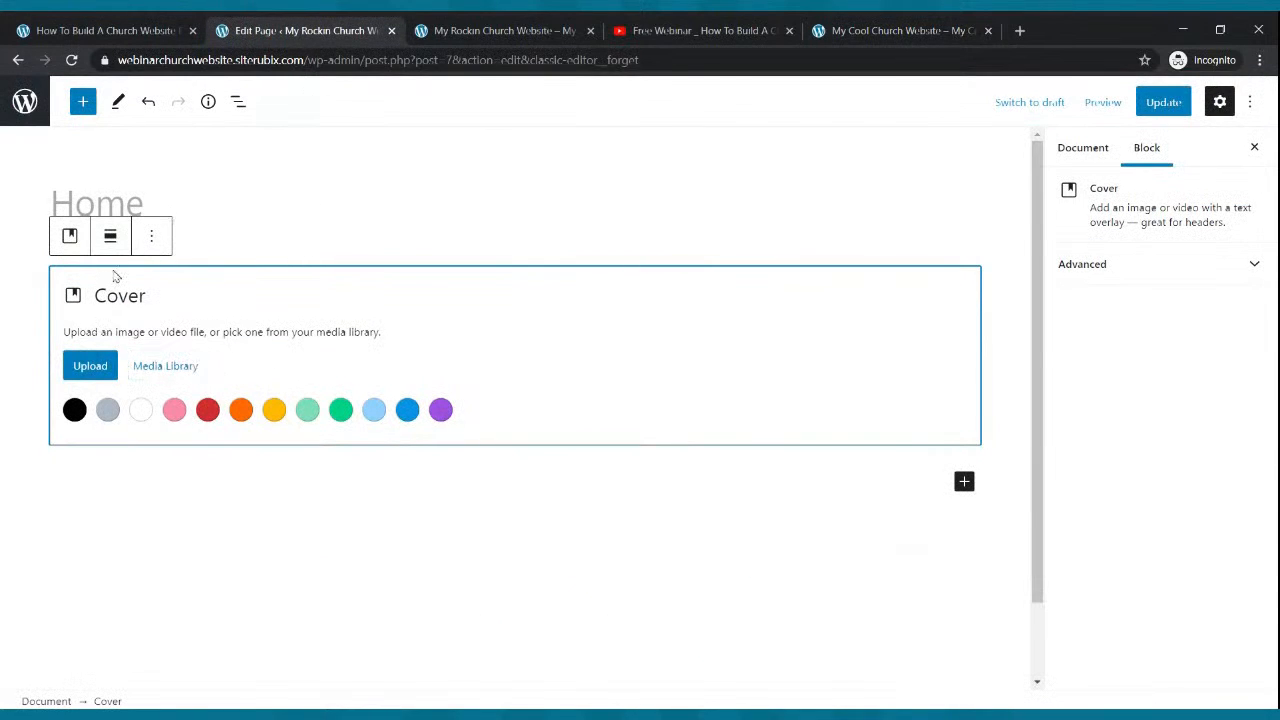
pyautogui.click(90, 366)
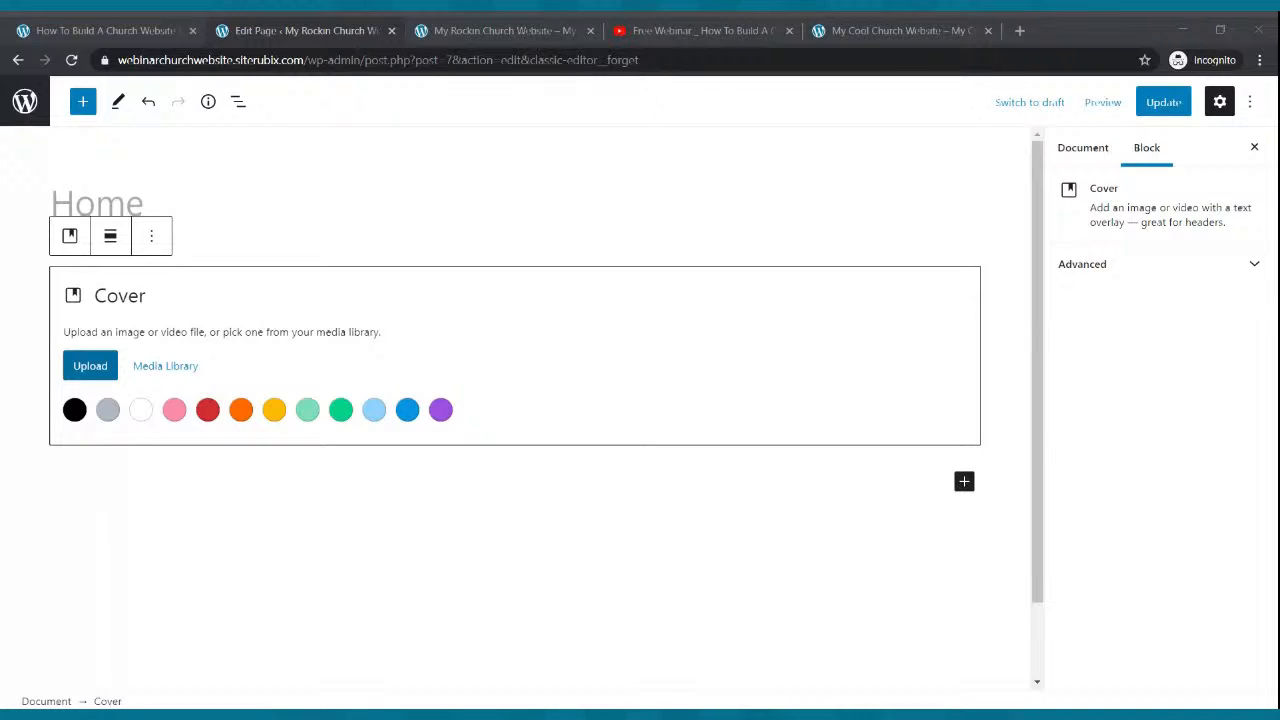
pyautogui.click(494, 303)
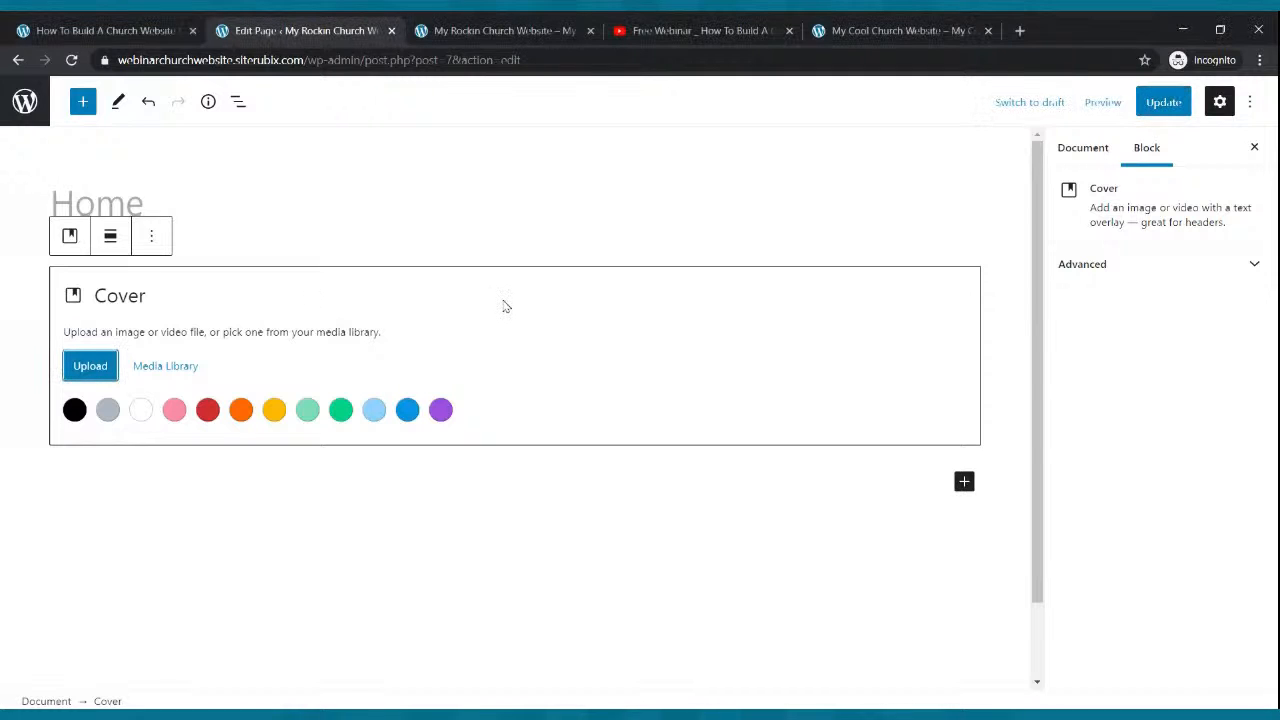
pyautogui.click(1147, 103)
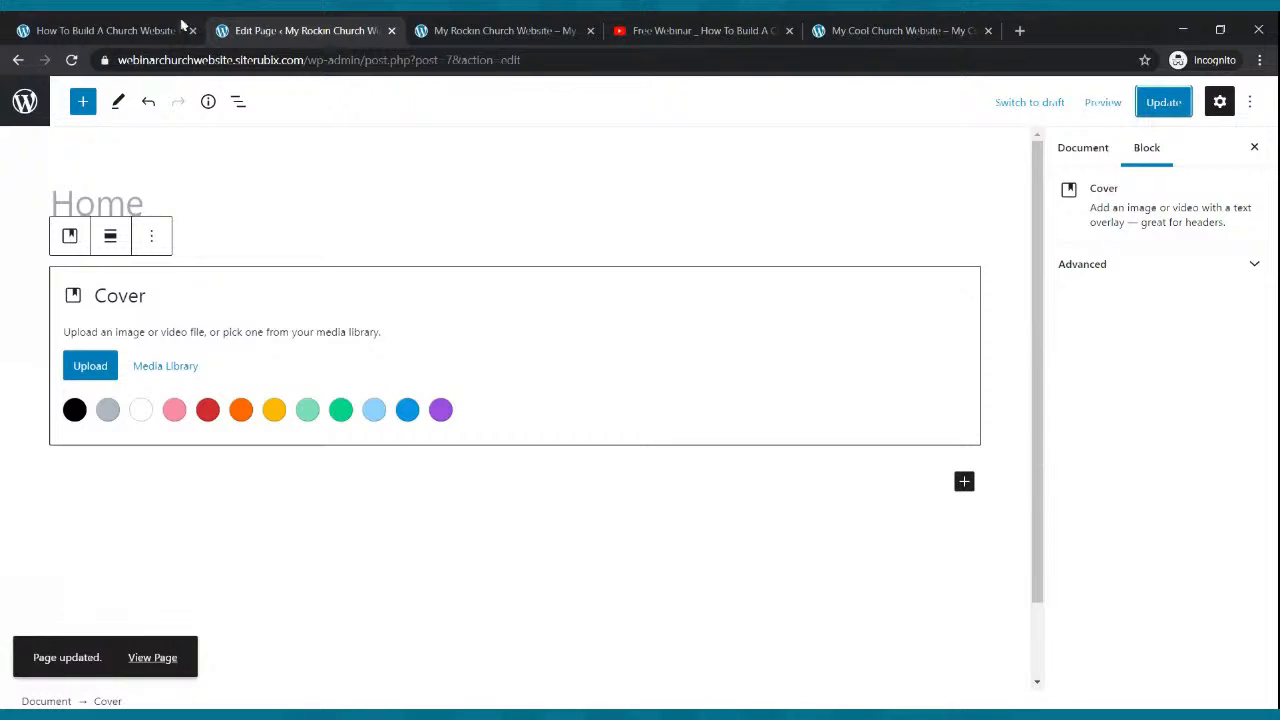
pyautogui.click(71, 60)
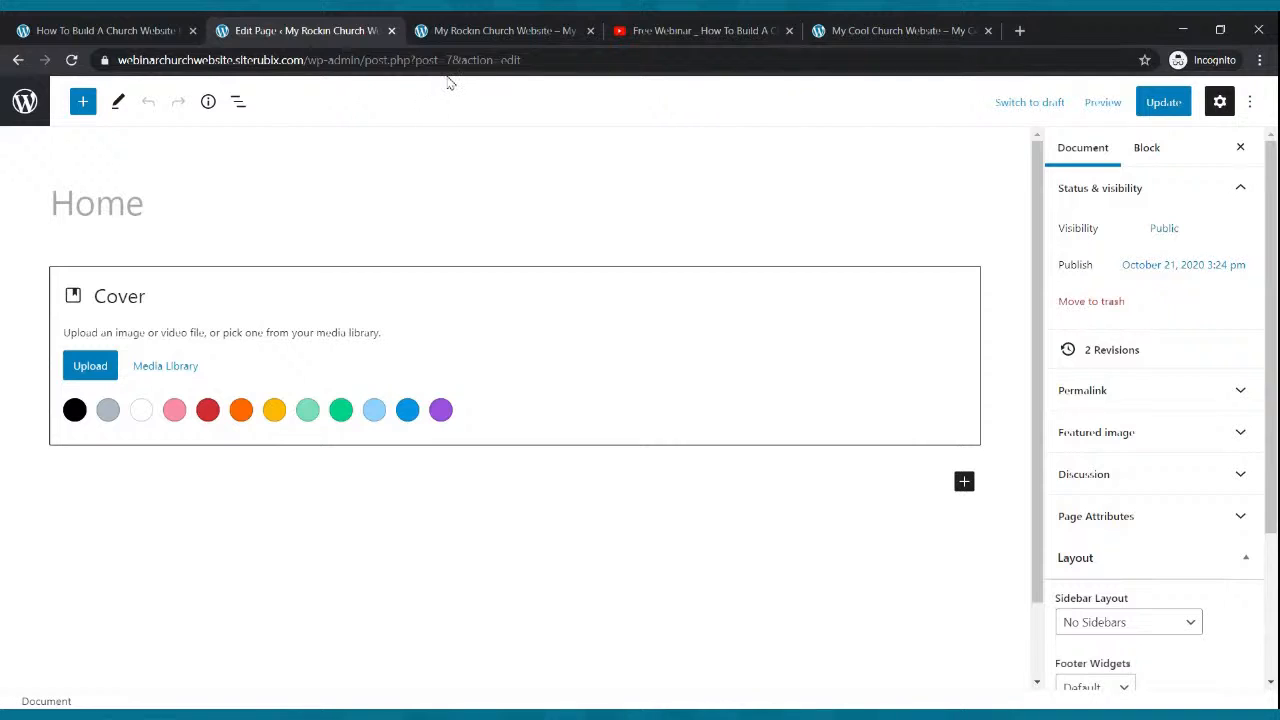
pyautogui.click(480, 32)
pyautogui.click(71, 60)
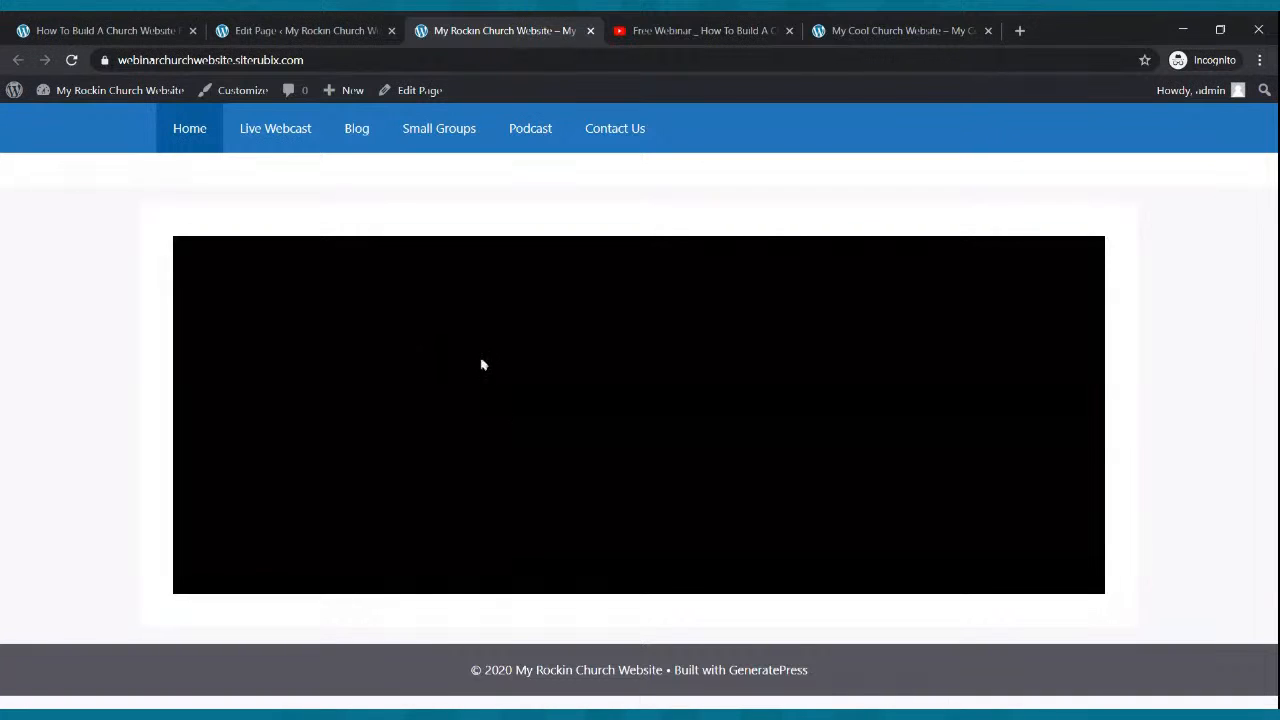
pyautogui.click(260, 32)
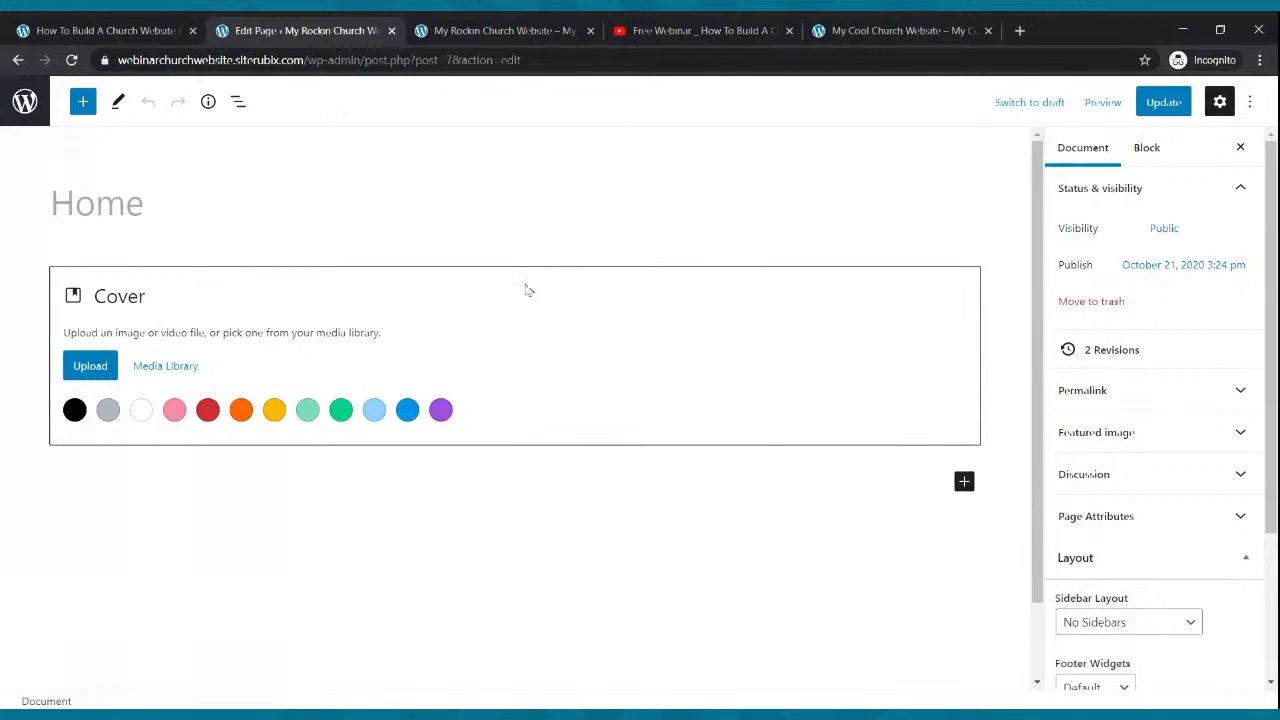
pyautogui.click(739, 302)
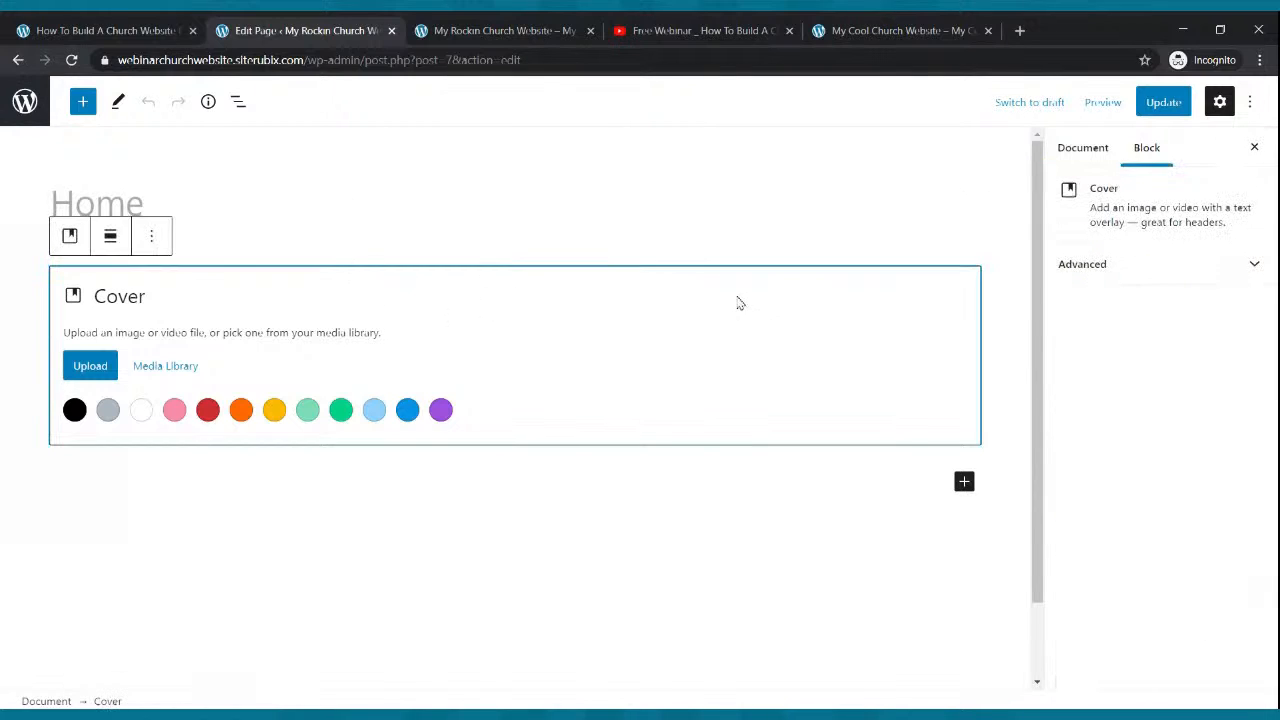
pyautogui.click(152, 238)
pyautogui.click(156, 242)
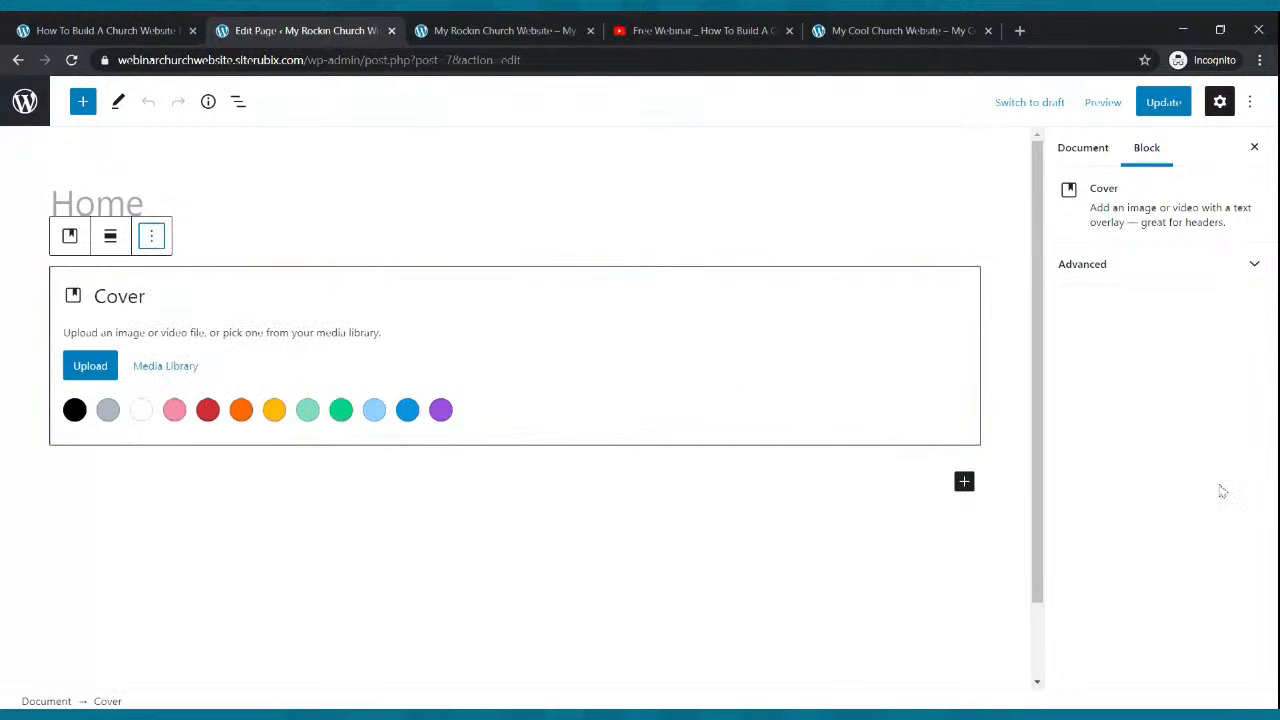
pyautogui.click(843, 199)
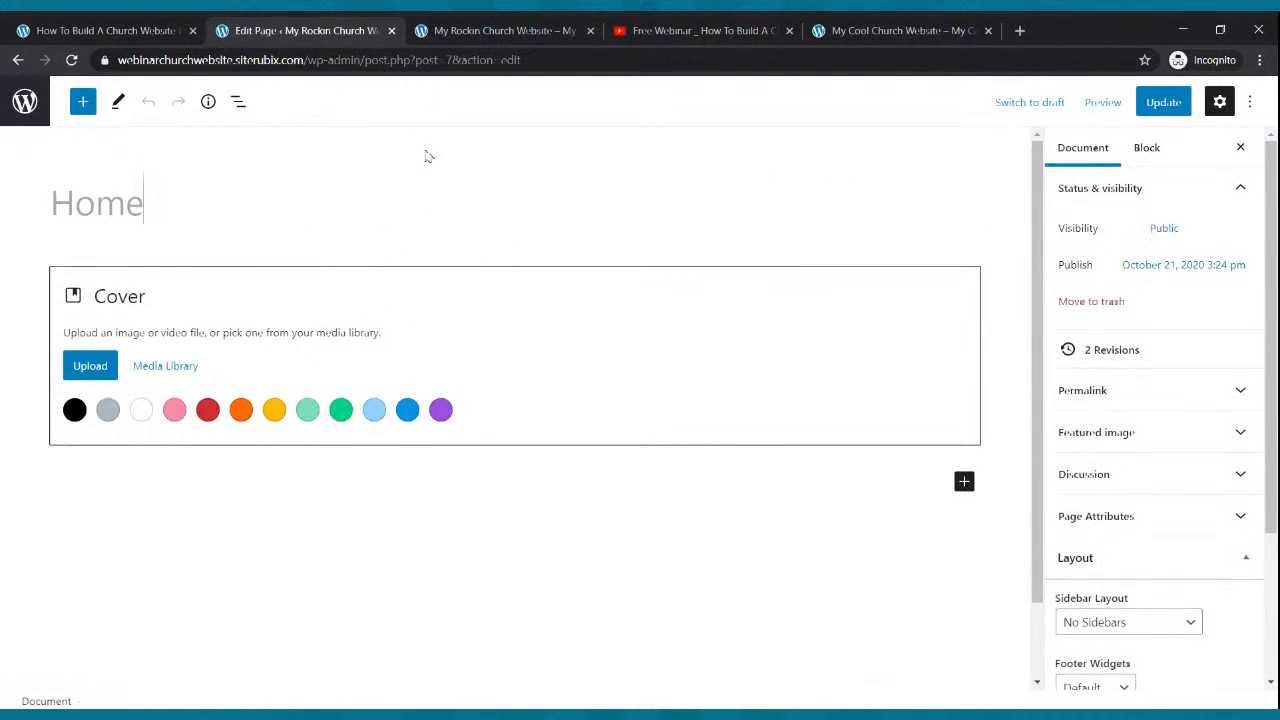
# - Set the page's Content Container layout to Full Width and save the Home page
pyautogui.click(848, 488)
pyautogui.click(574, 190)
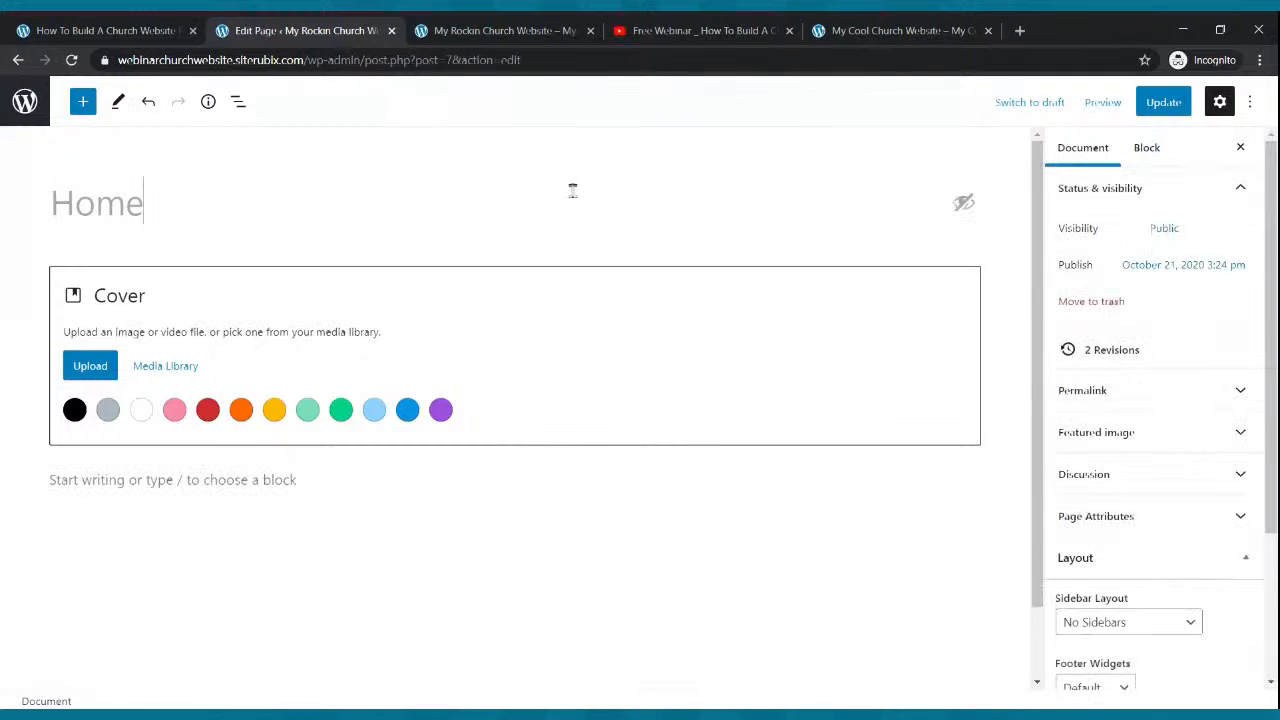
pyautogui.scroll(-1, 1085, 455)
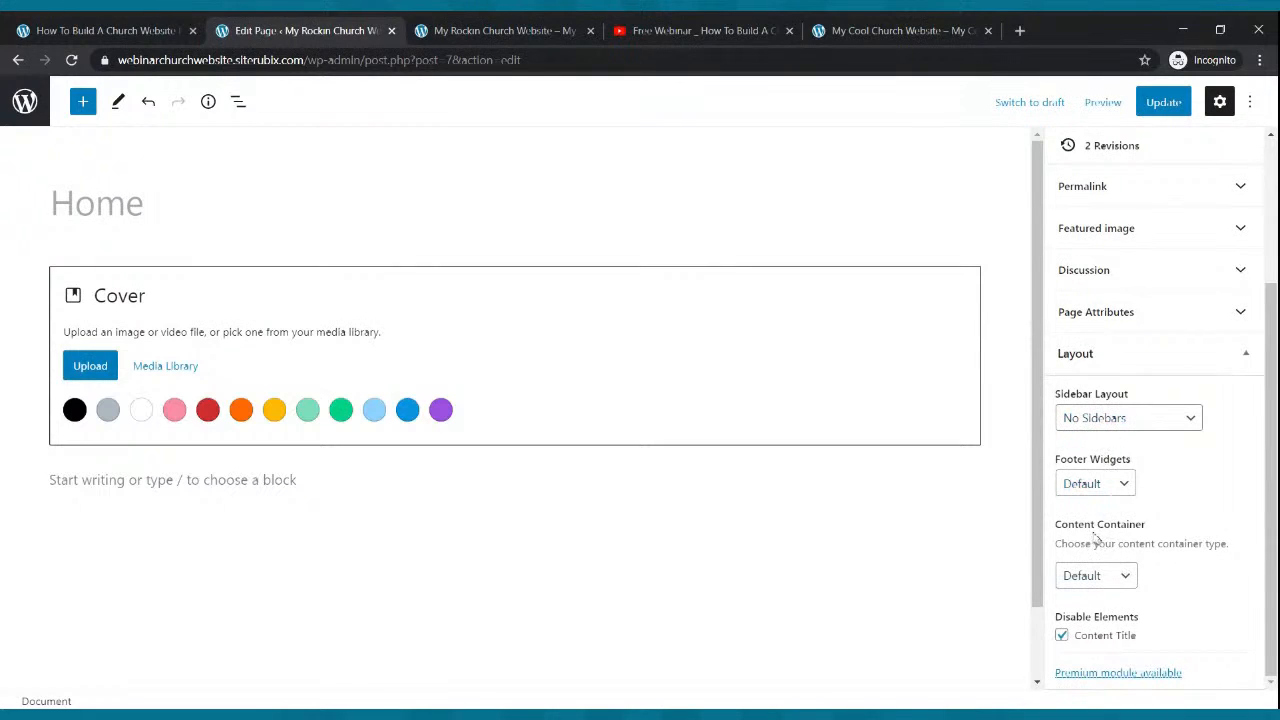
pyautogui.click(1123, 597)
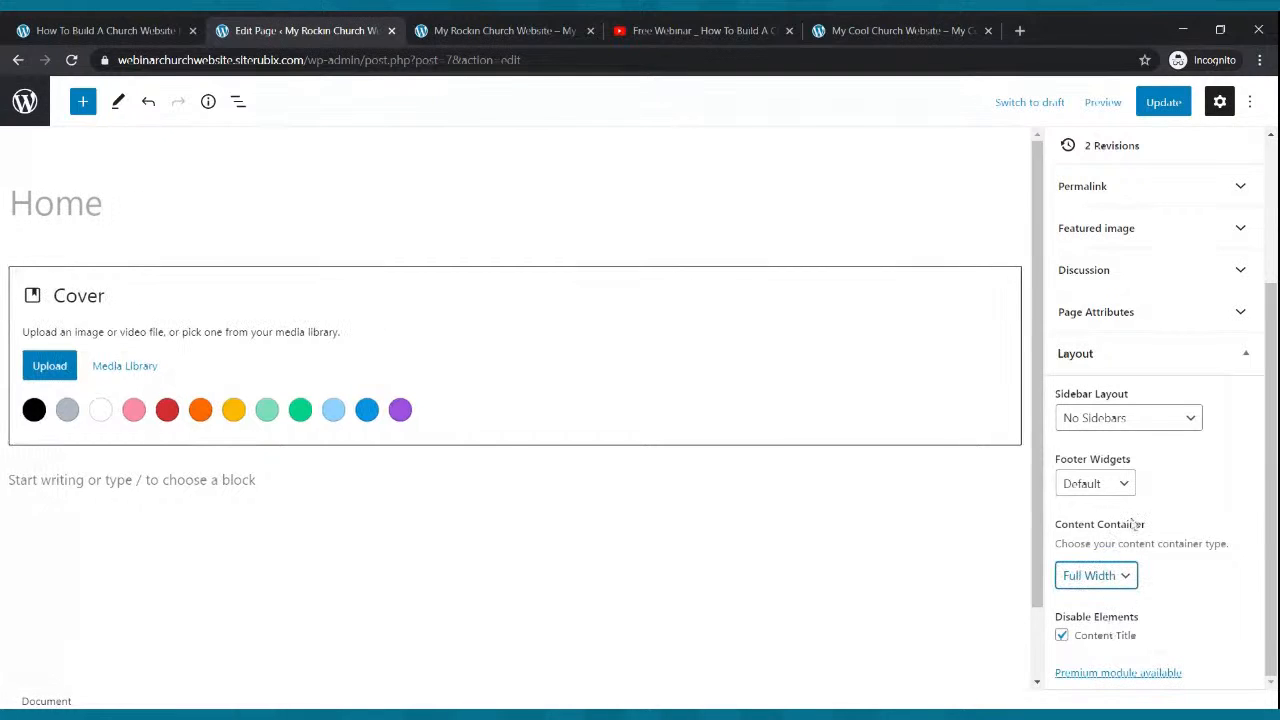
pyautogui.click(1178, 104)
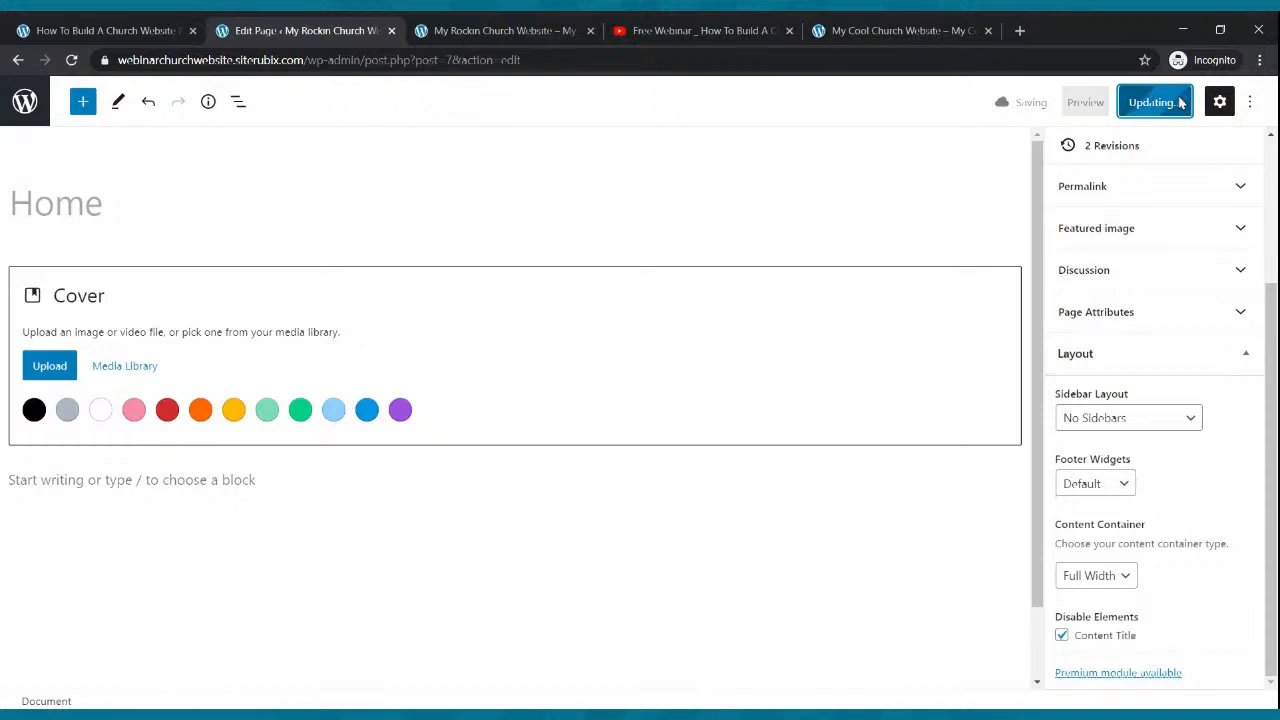
# - Reload the live site, save again, and compare with the Cool Church reference site
pyautogui.click(523, 40)
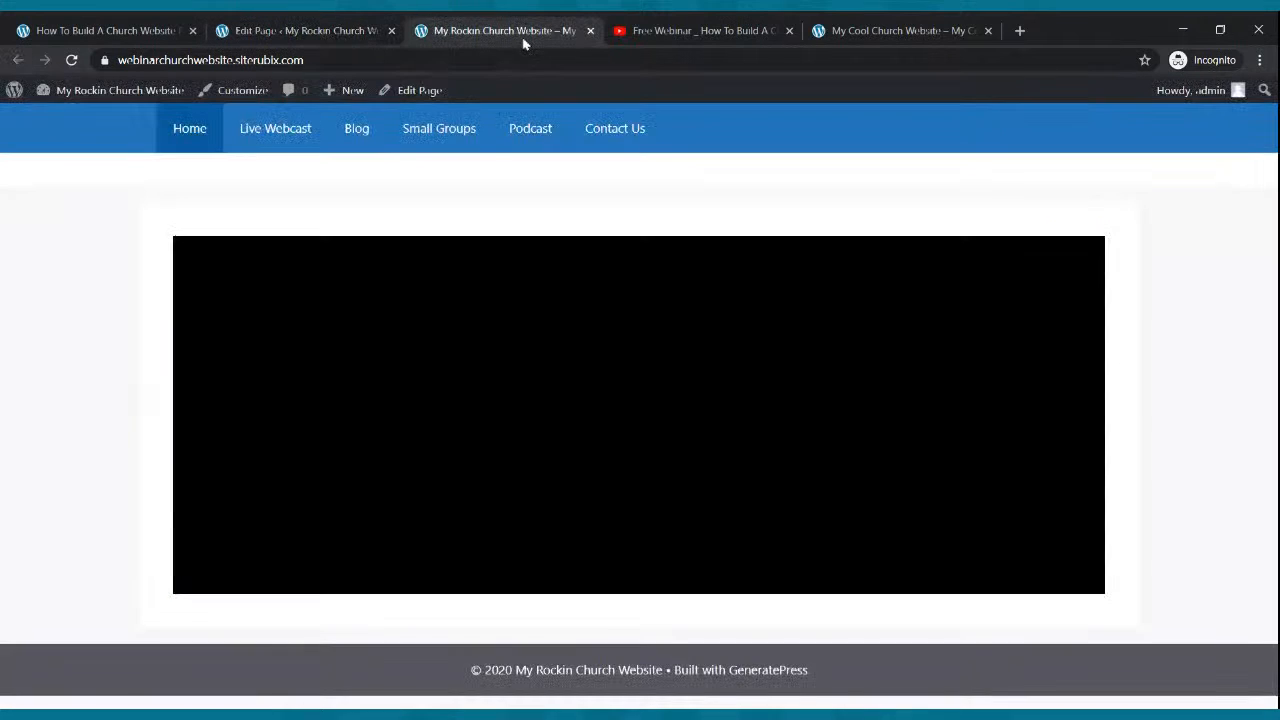
pyautogui.click(73, 61)
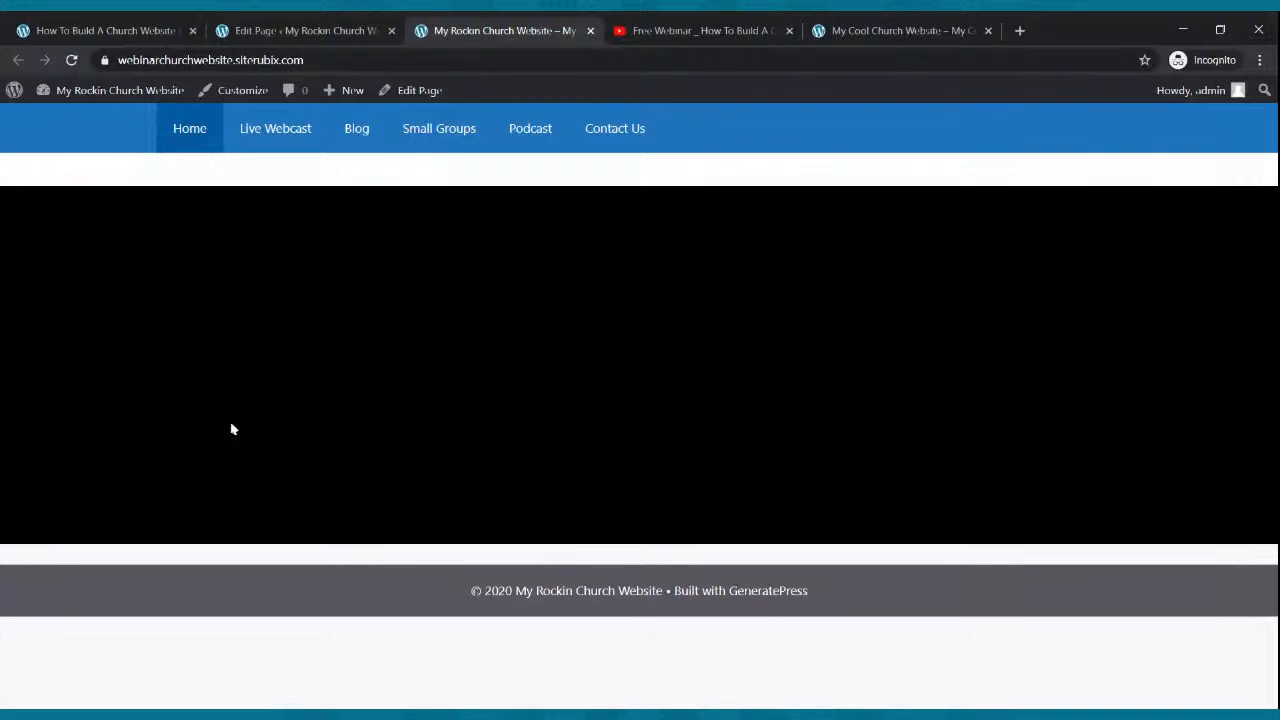
pyautogui.click(278, 28)
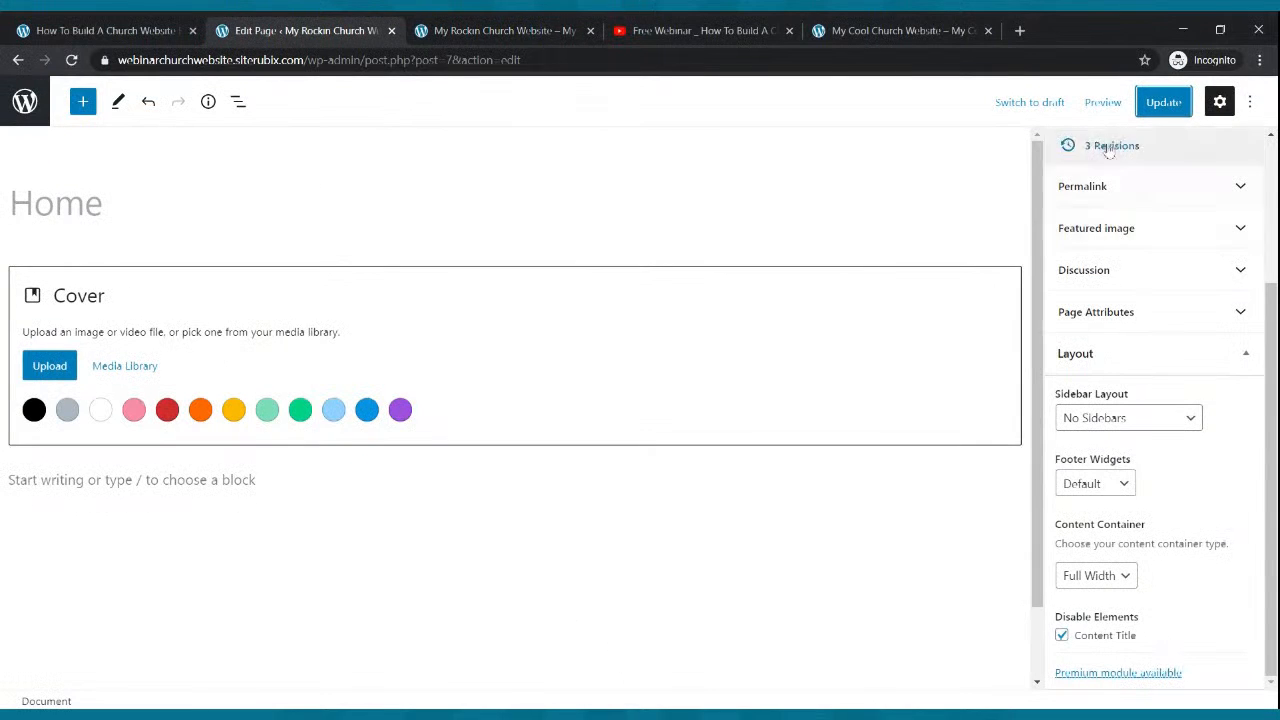
pyautogui.click(1160, 106)
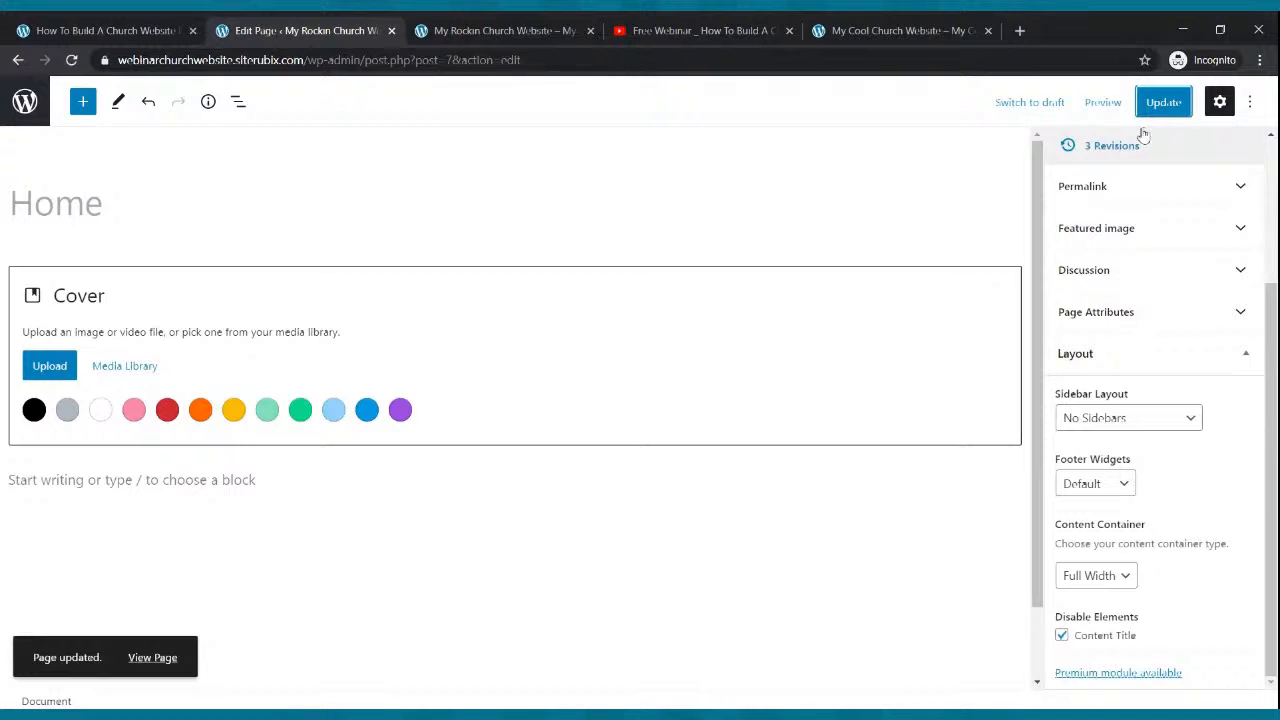
pyautogui.click(541, 27)
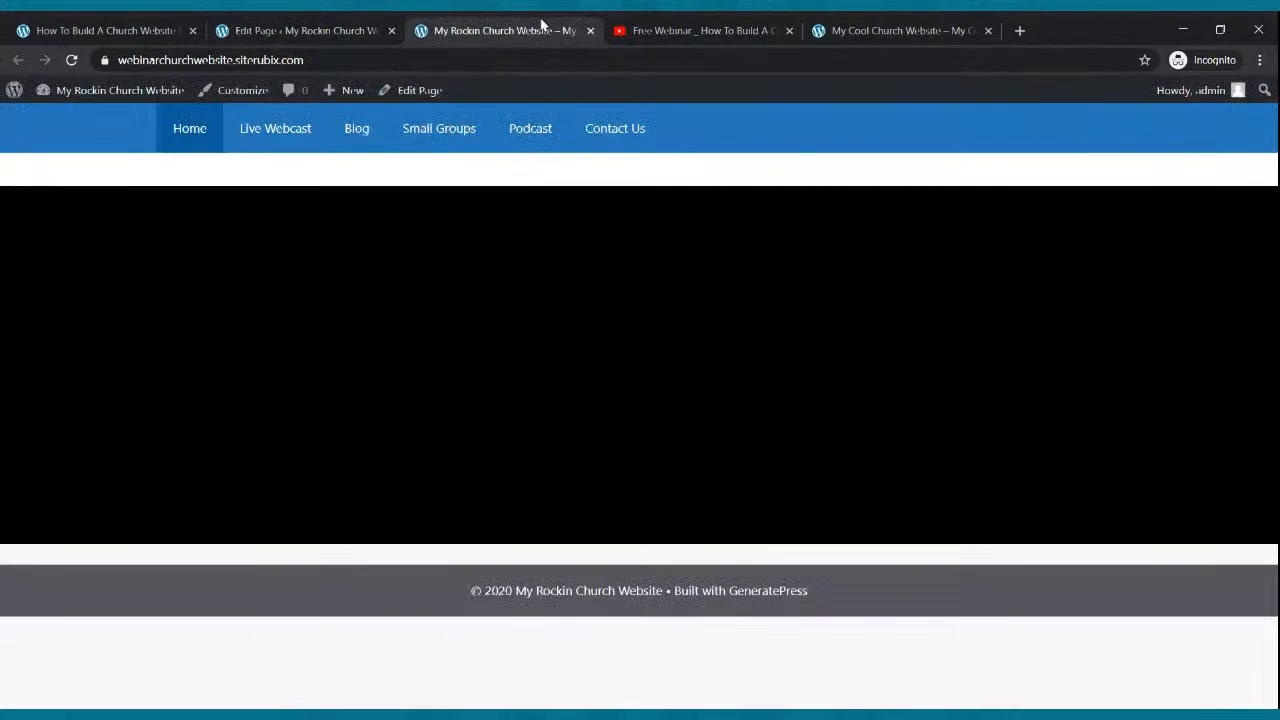
pyautogui.click(71, 60)
pyautogui.click(326, 28)
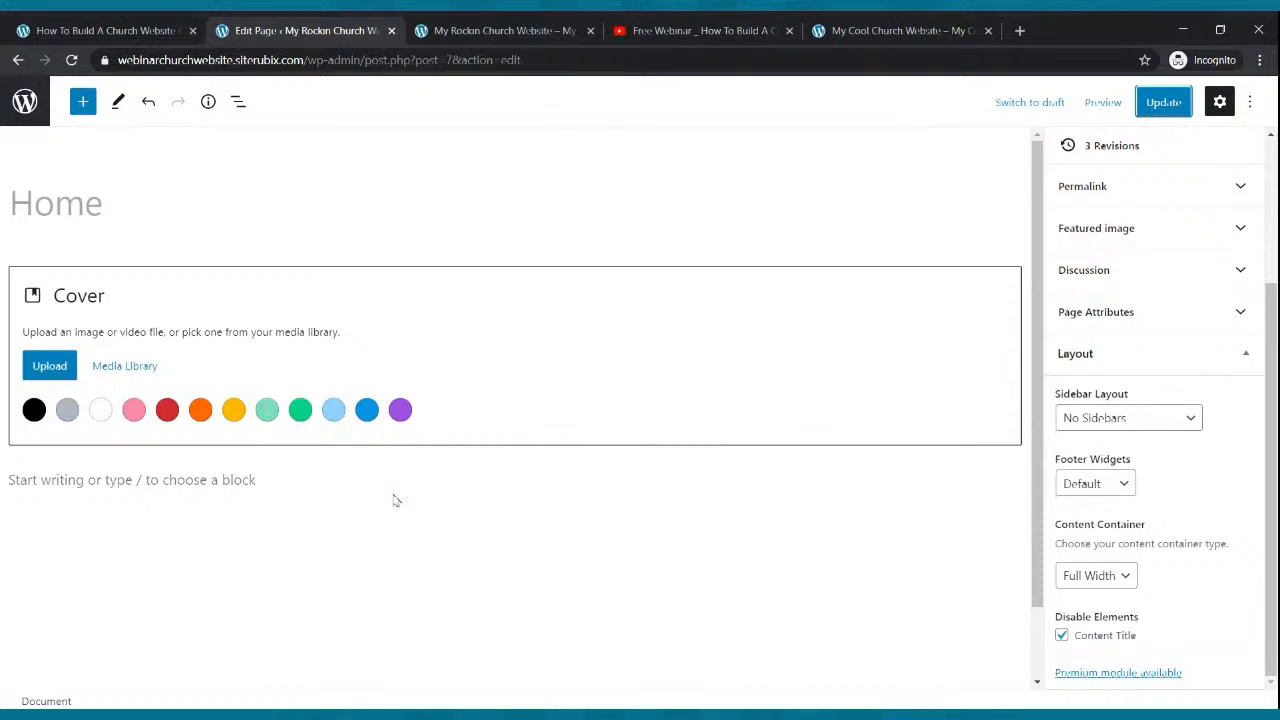
pyautogui.click(858, 28)
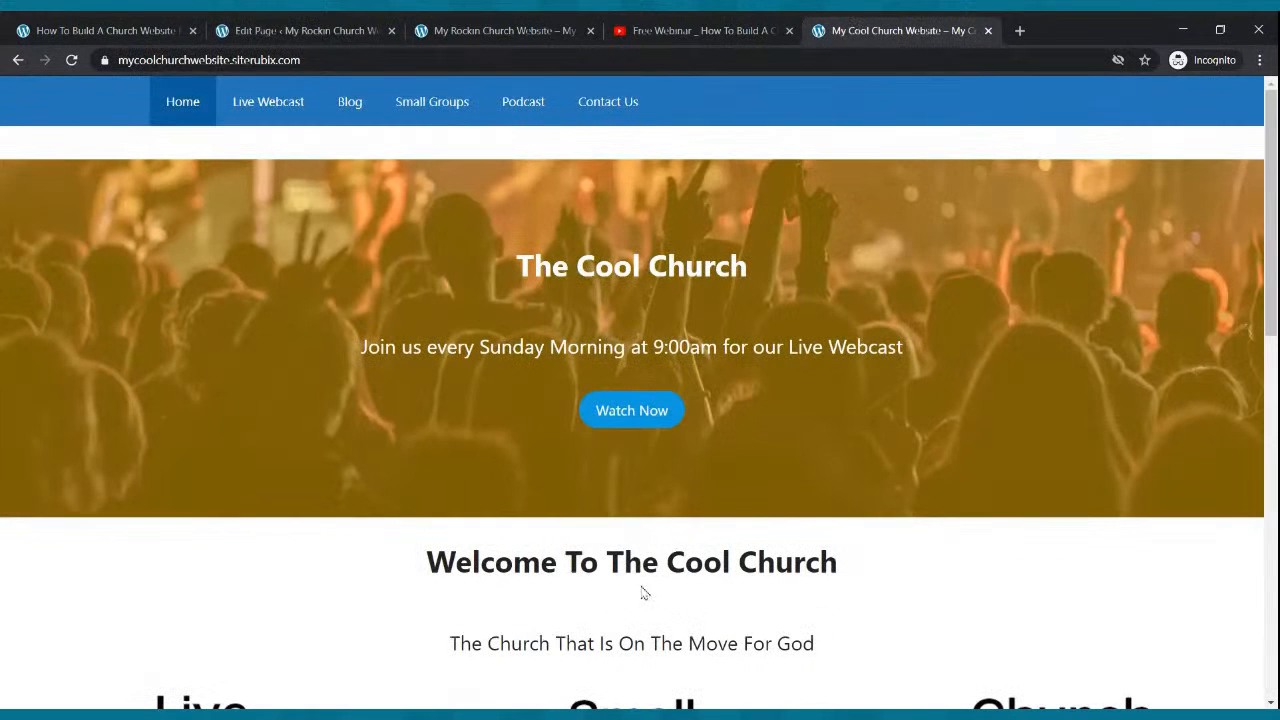
pyautogui.scroll(-3, 640, 590)
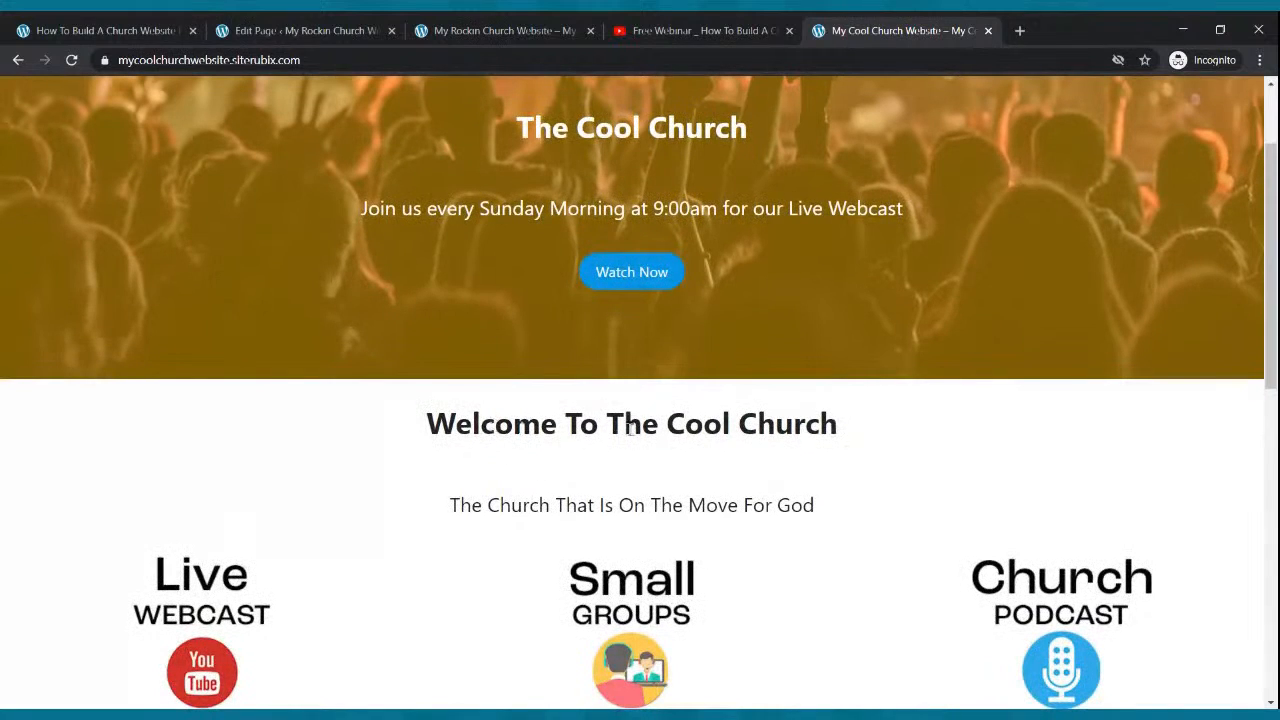
pyautogui.click(300, 32)
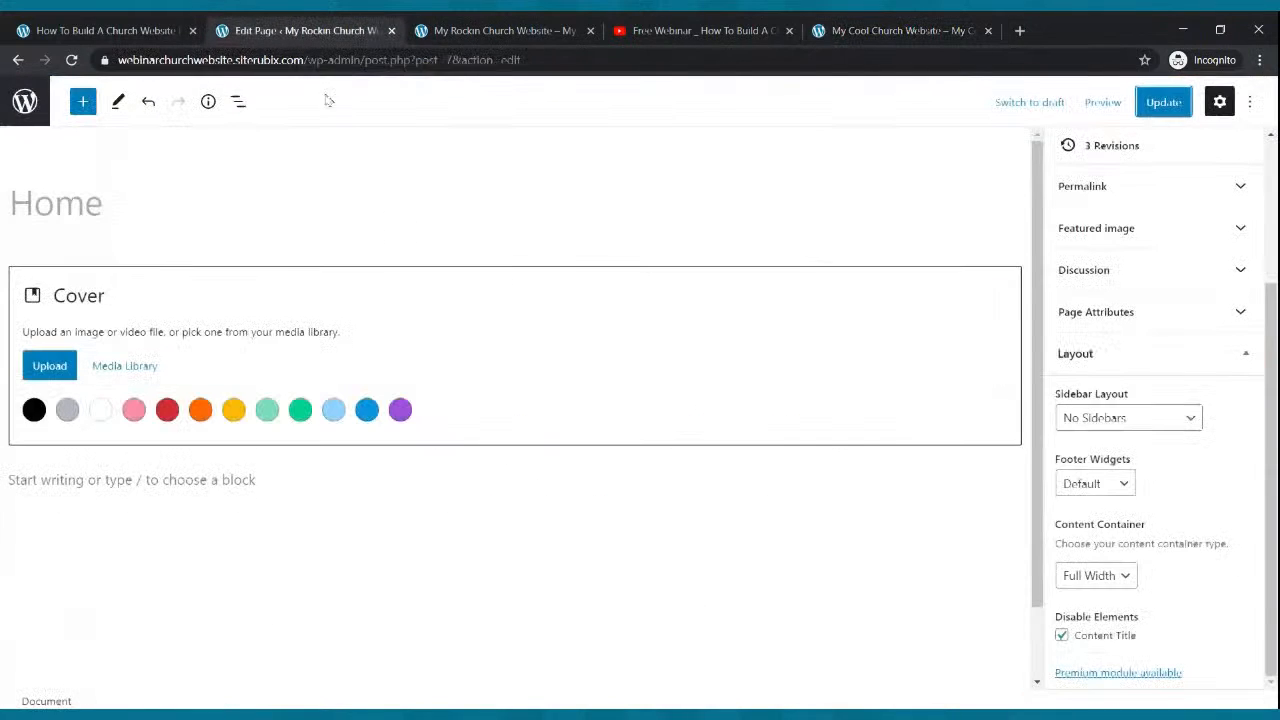
# - Type 'Welcome To The Cool Church' below the cover, then make it bold and centred
pyautogui.click(256, 478)
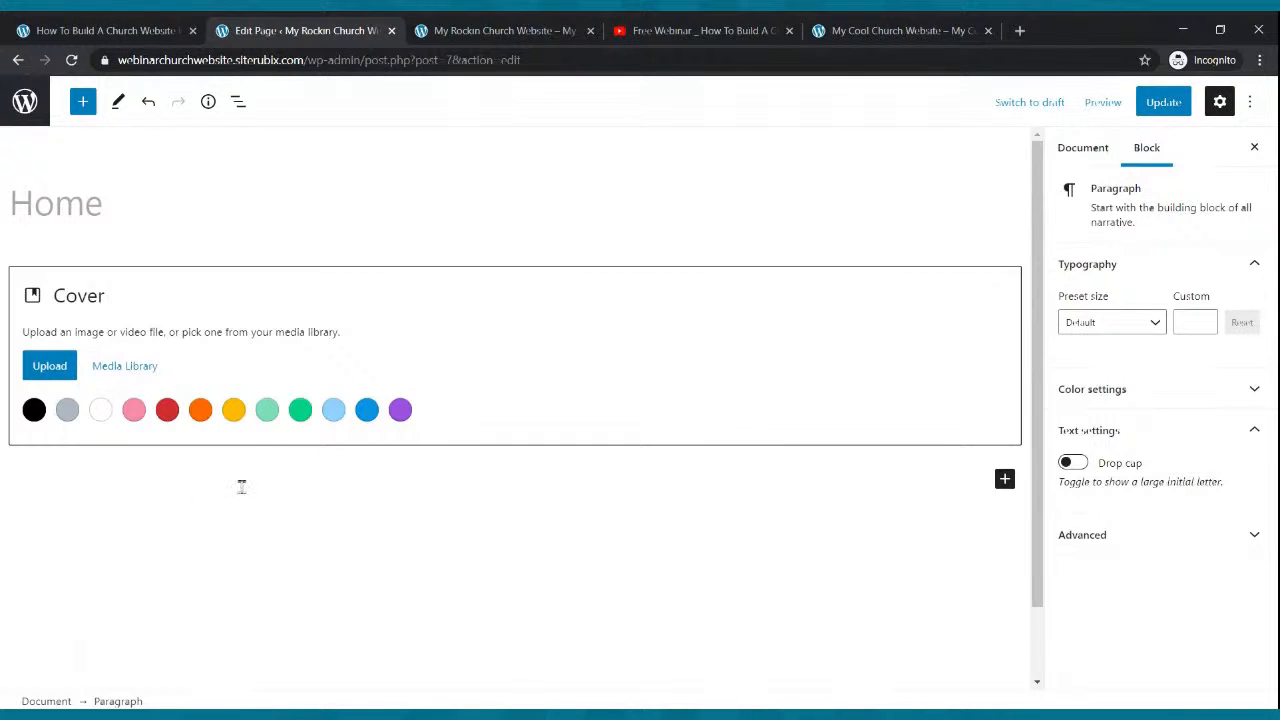
pyautogui.write('Welcome To The Cool Church')
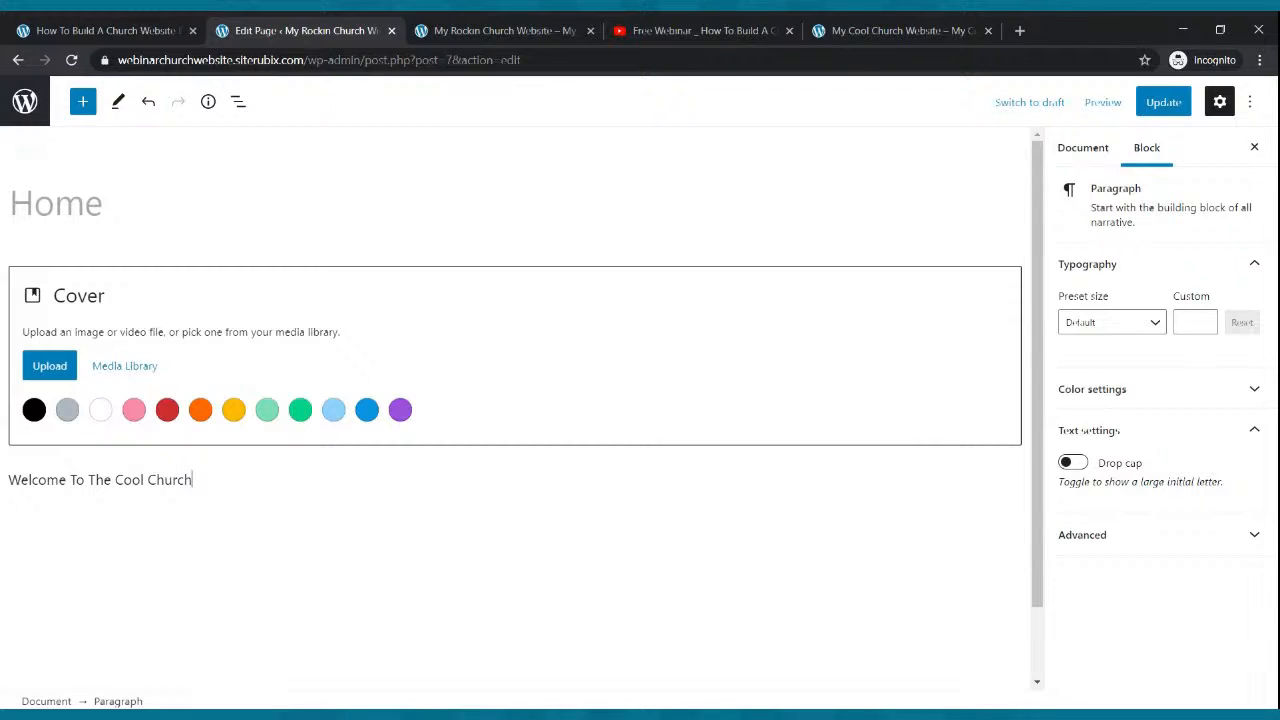
pyautogui.moveTo(194, 480); pyautogui.dragTo(10, 480)
pyautogui.click(143, 440)
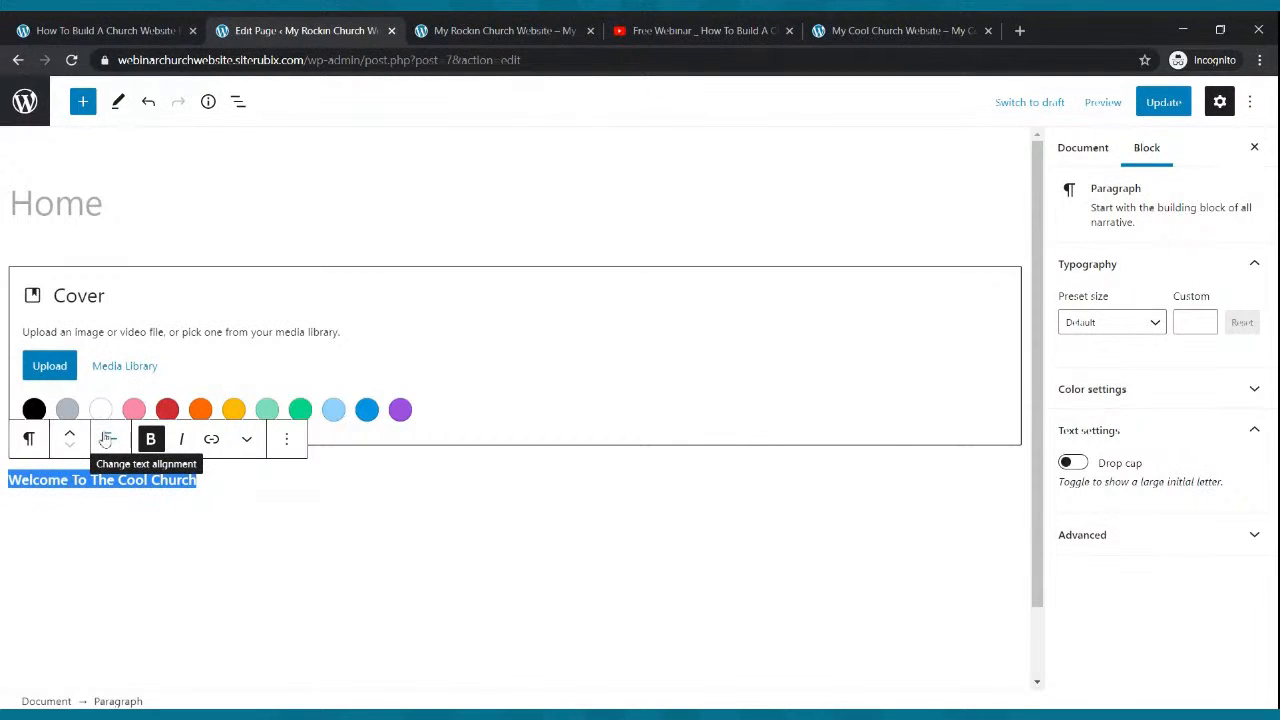
pyautogui.click(106, 441)
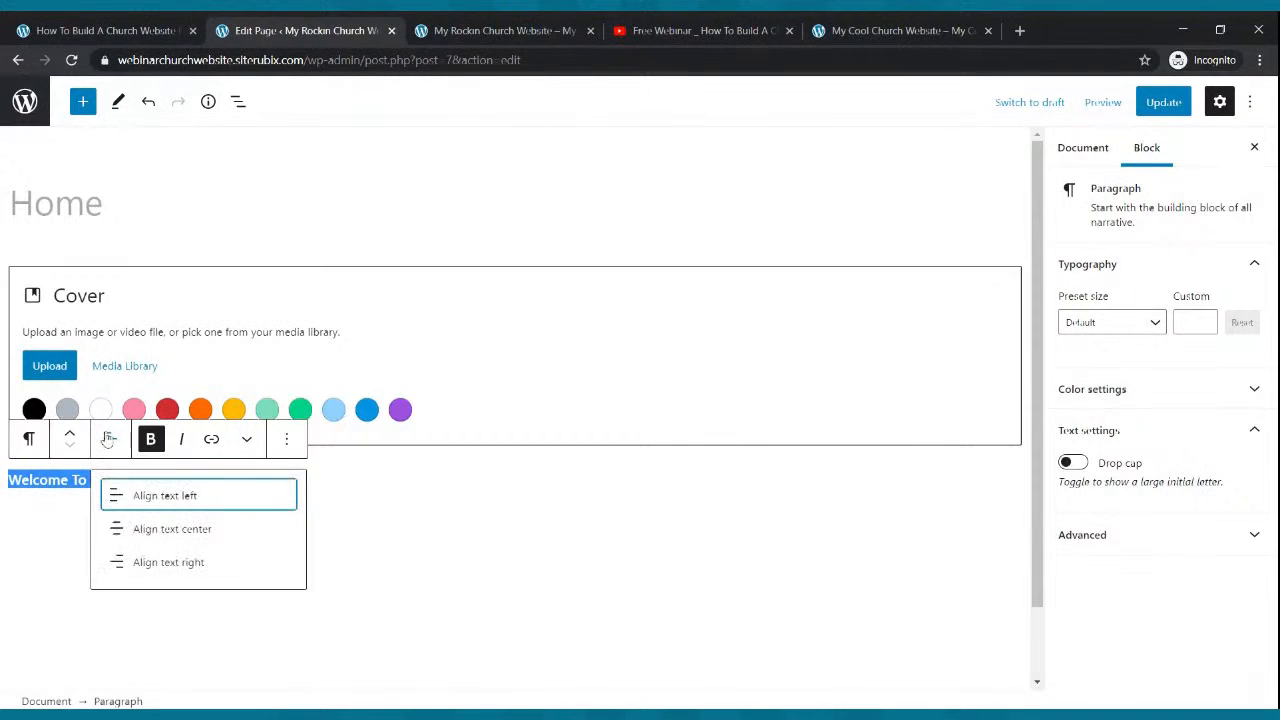
pyautogui.click(112, 533)
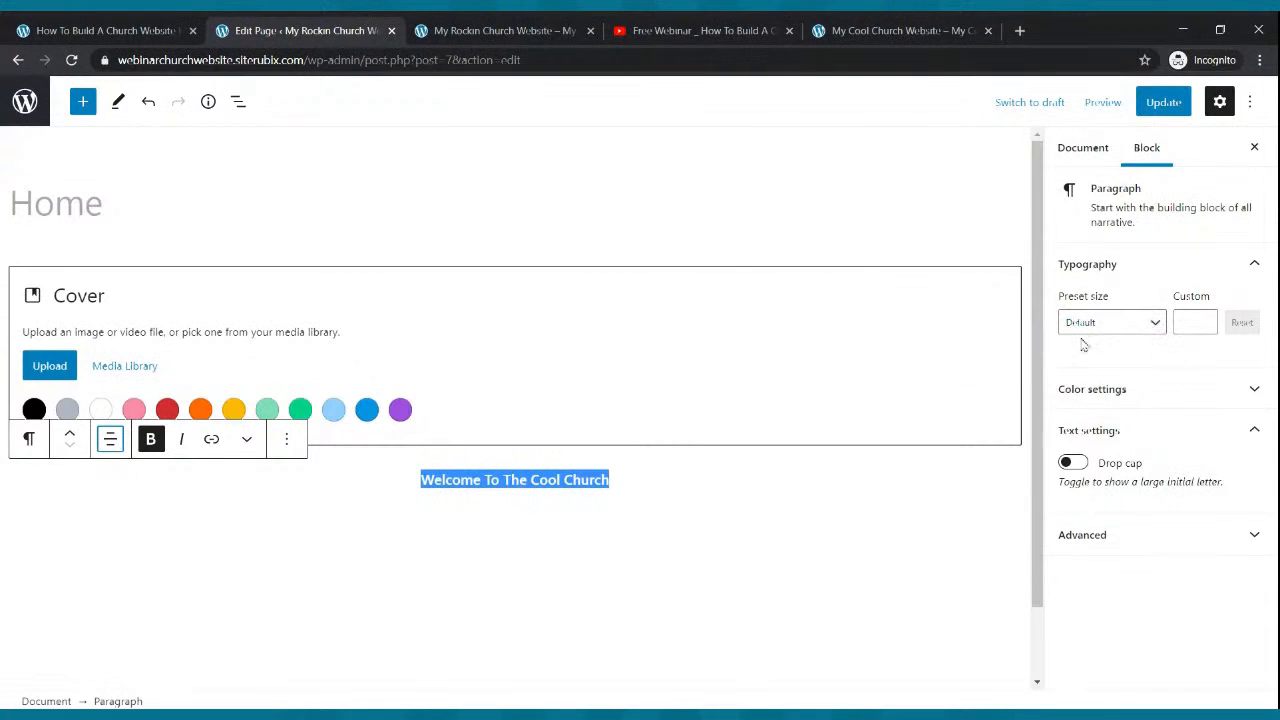
# - Set the welcome heading to a custom font size of 40 and save the page
pyautogui.click(1151, 325)
pyautogui.click(1151, 527)
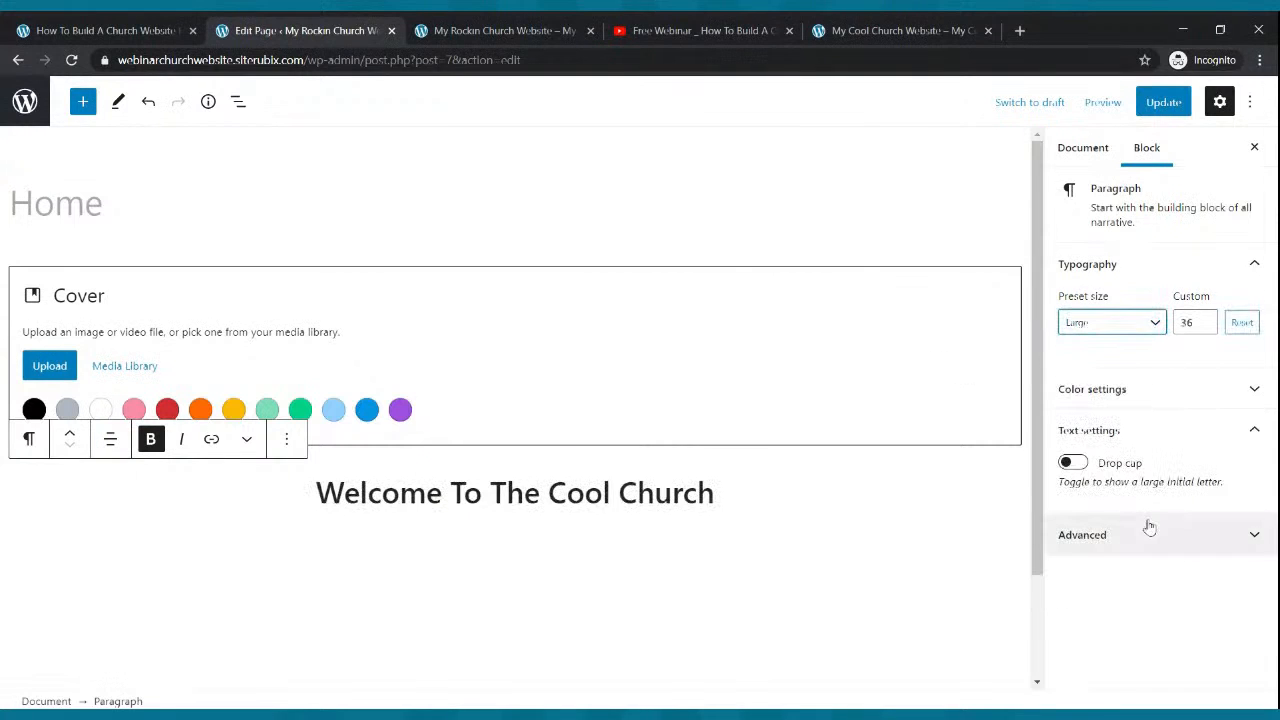
pyautogui.click(1157, 323)
pyautogui.click(1175, 565)
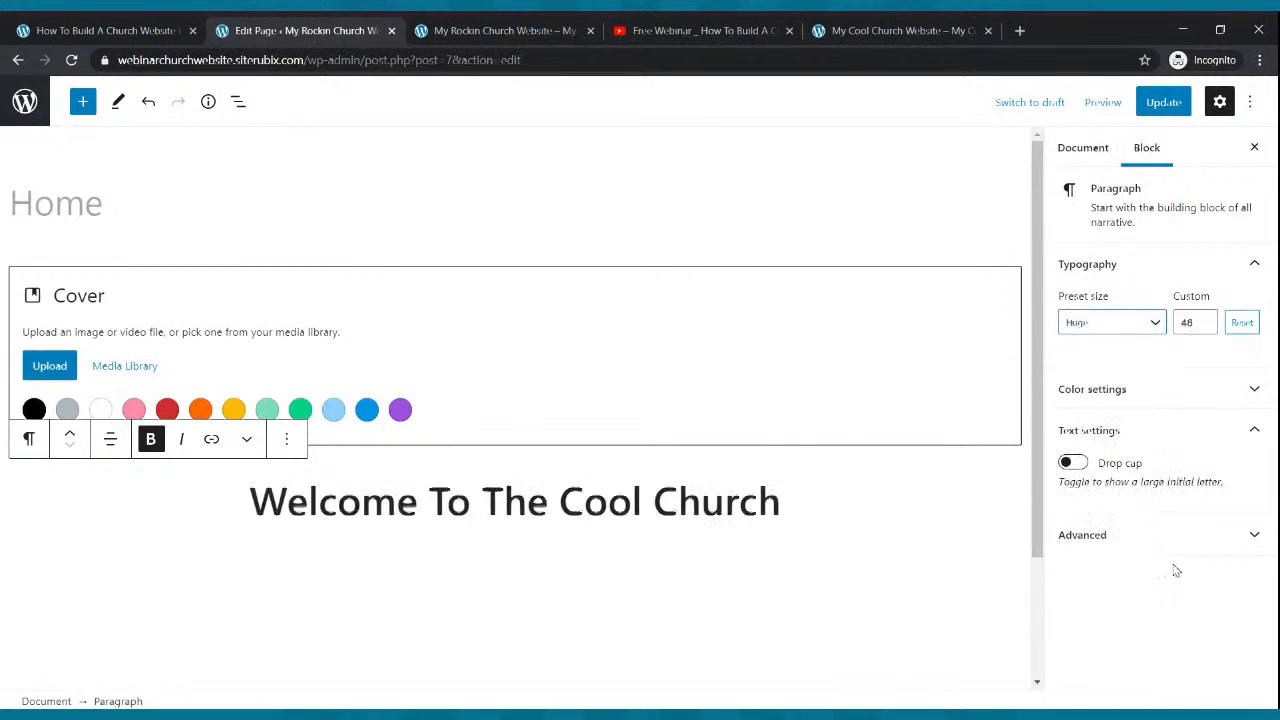
pyautogui.click(1204, 318)
pyautogui.click(1205, 327)
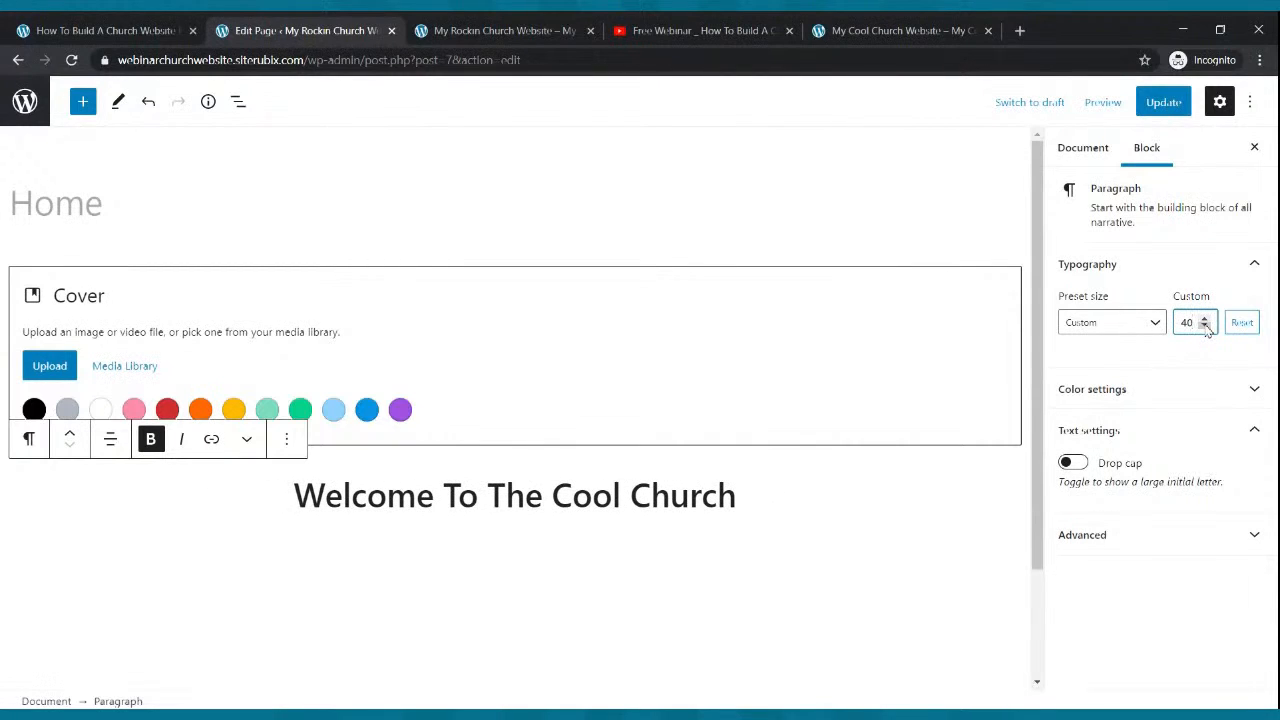
pyautogui.click(1164, 102)
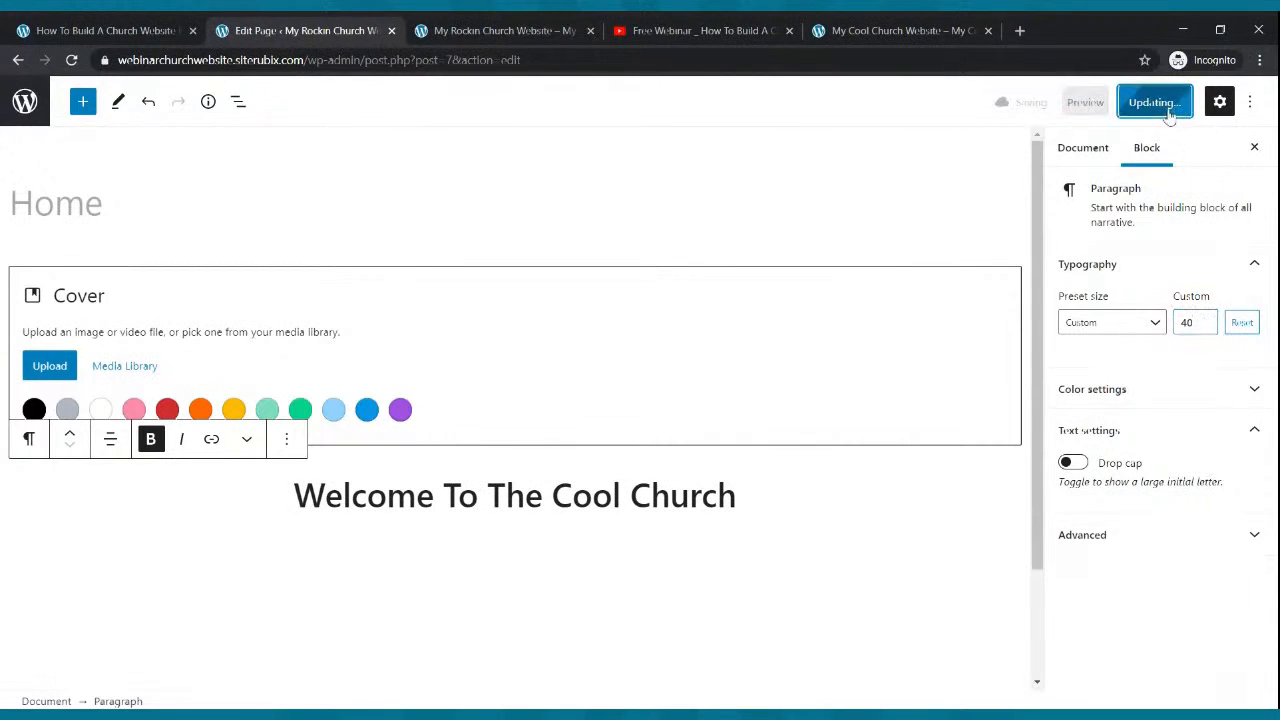
# - Check the new heading on the live site against the Cool Church reference
pyautogui.click(470, 28)
pyautogui.click(72, 61)
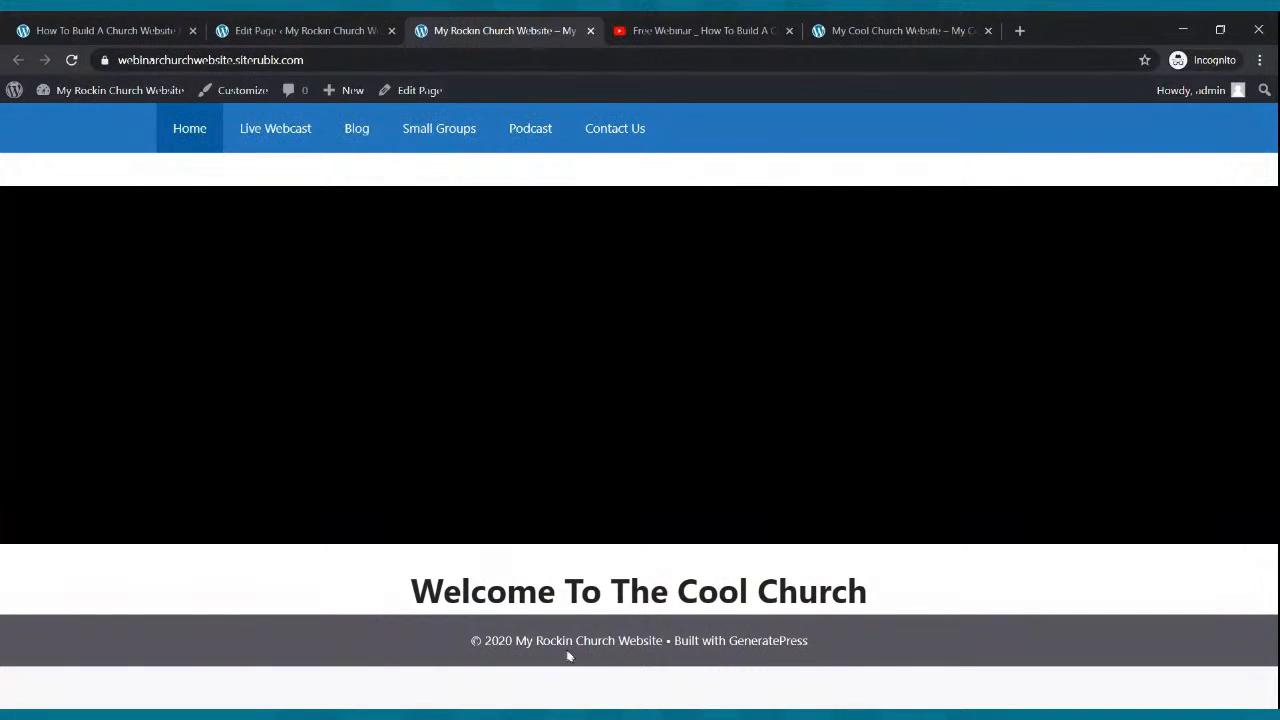
pyautogui.click(895, 30)
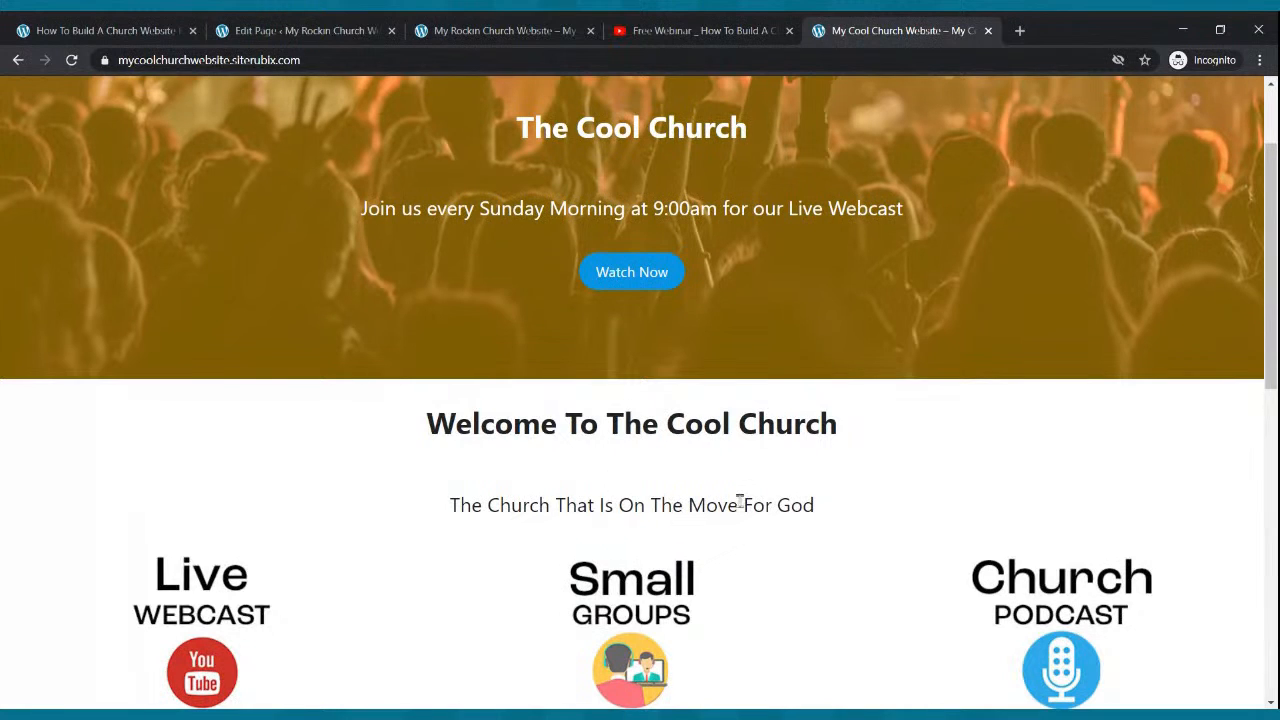
pyautogui.click(365, 24)
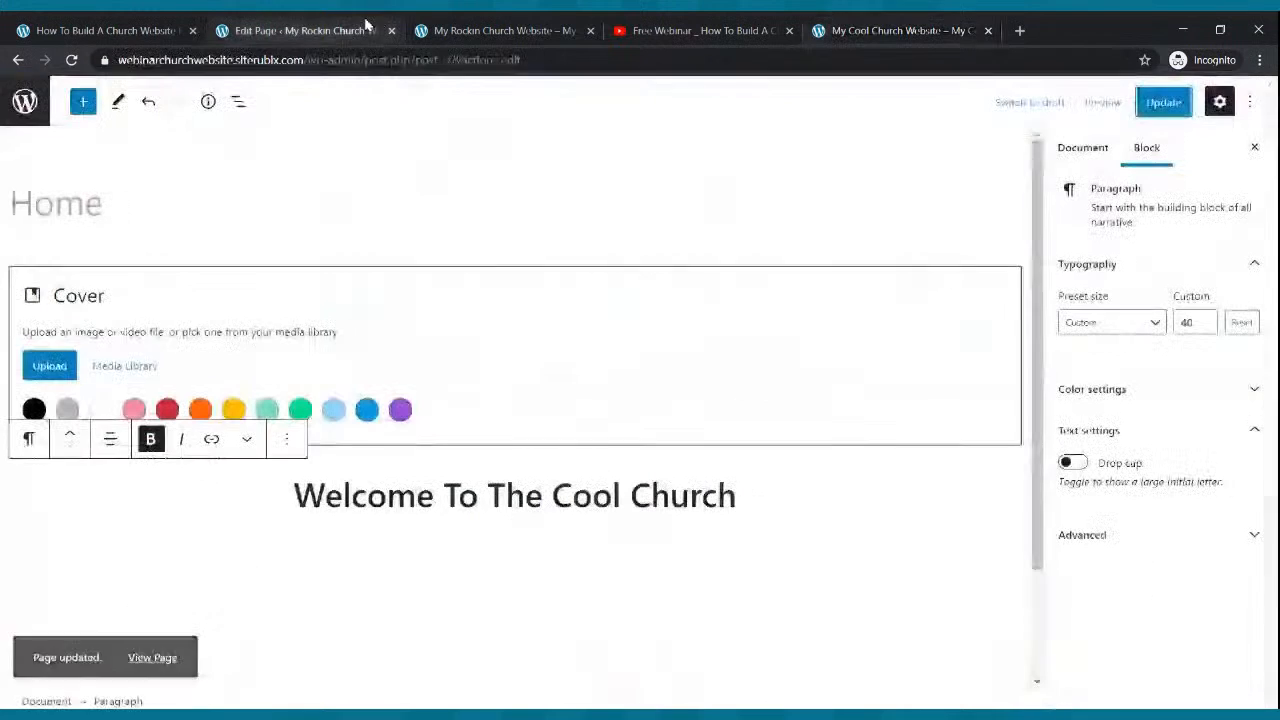
# - Add a centred tagline 'The Church That Is On The Move For God' and save
pyautogui.click(797, 505)
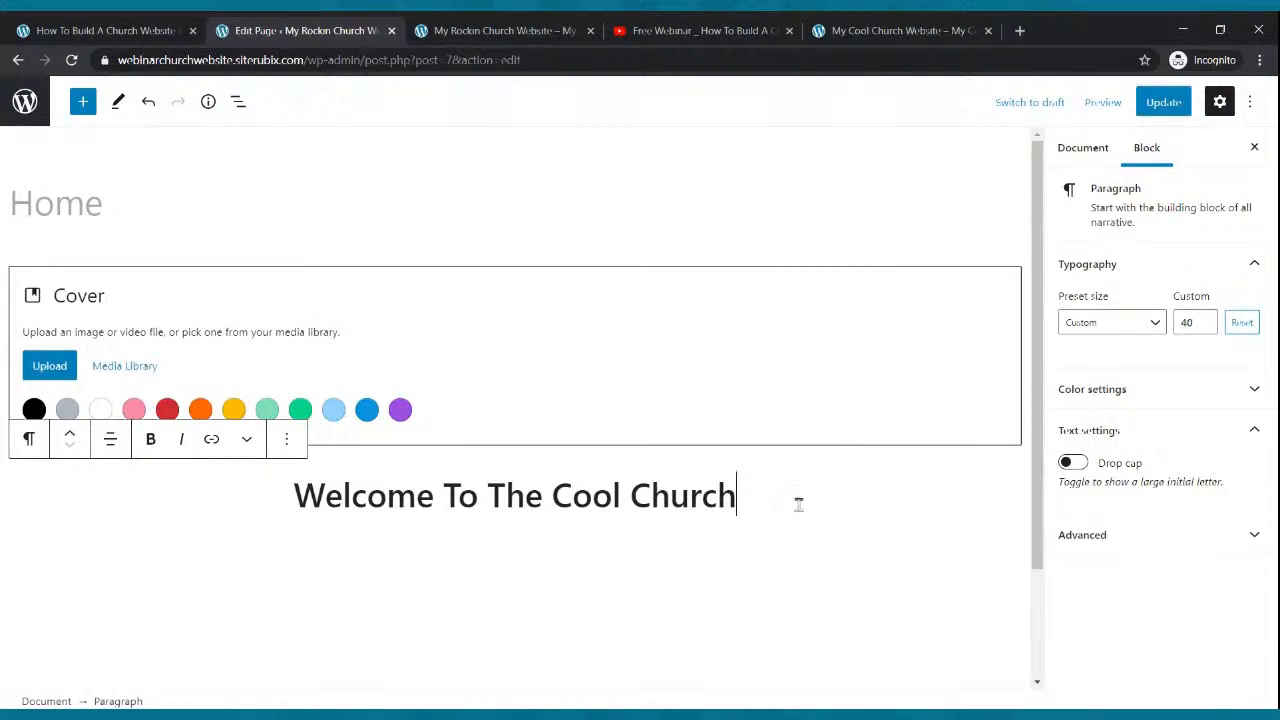
pyautogui.press('Return')
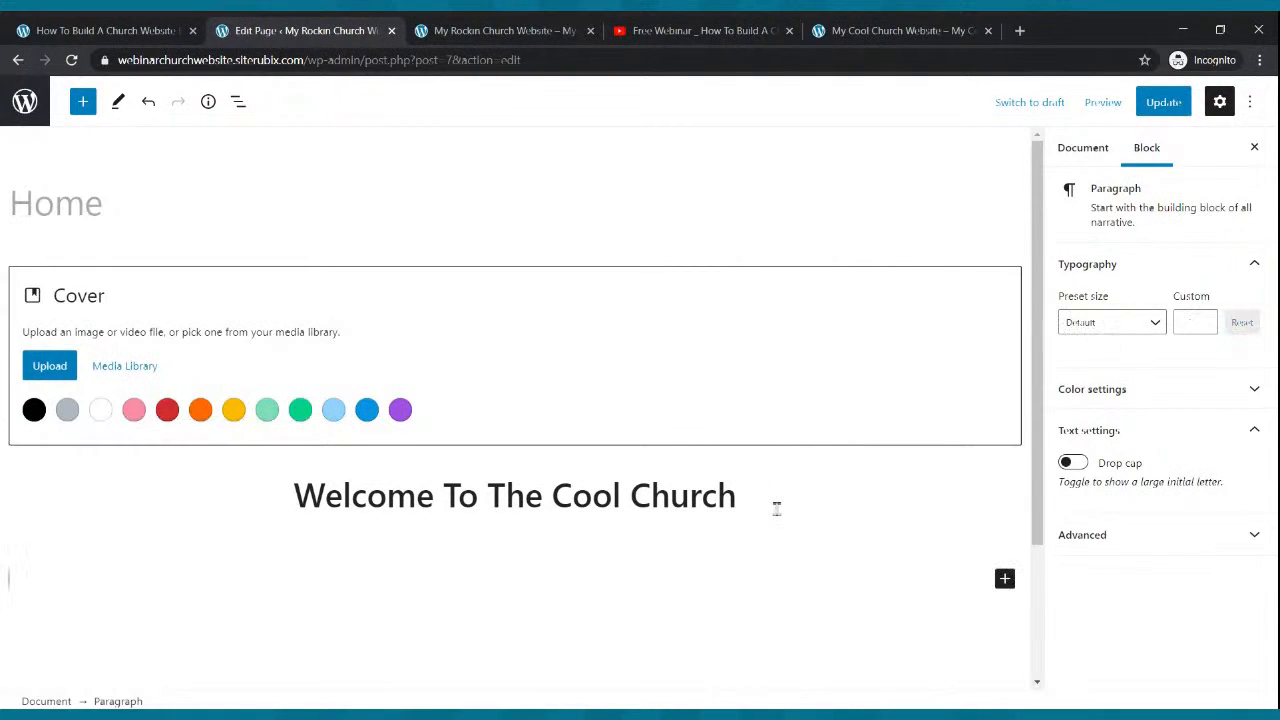
pyautogui.write('The Church')
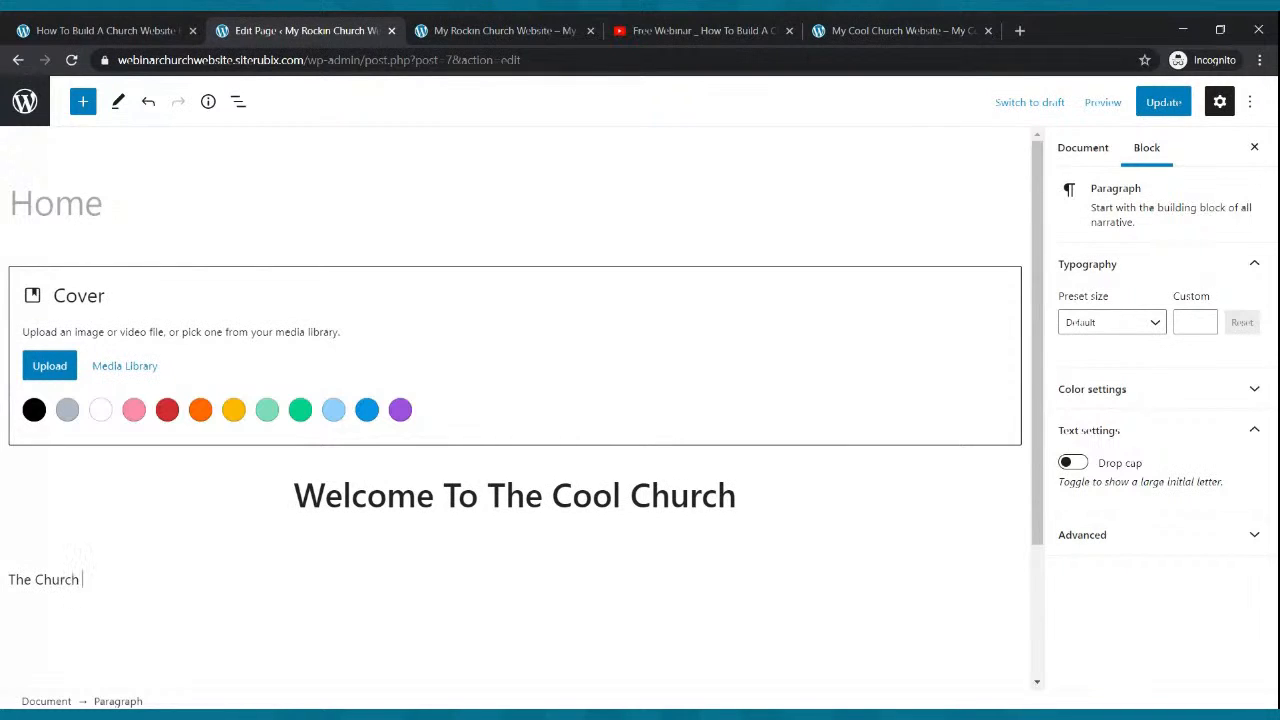
pyautogui.write(' That Is On The Move For God')
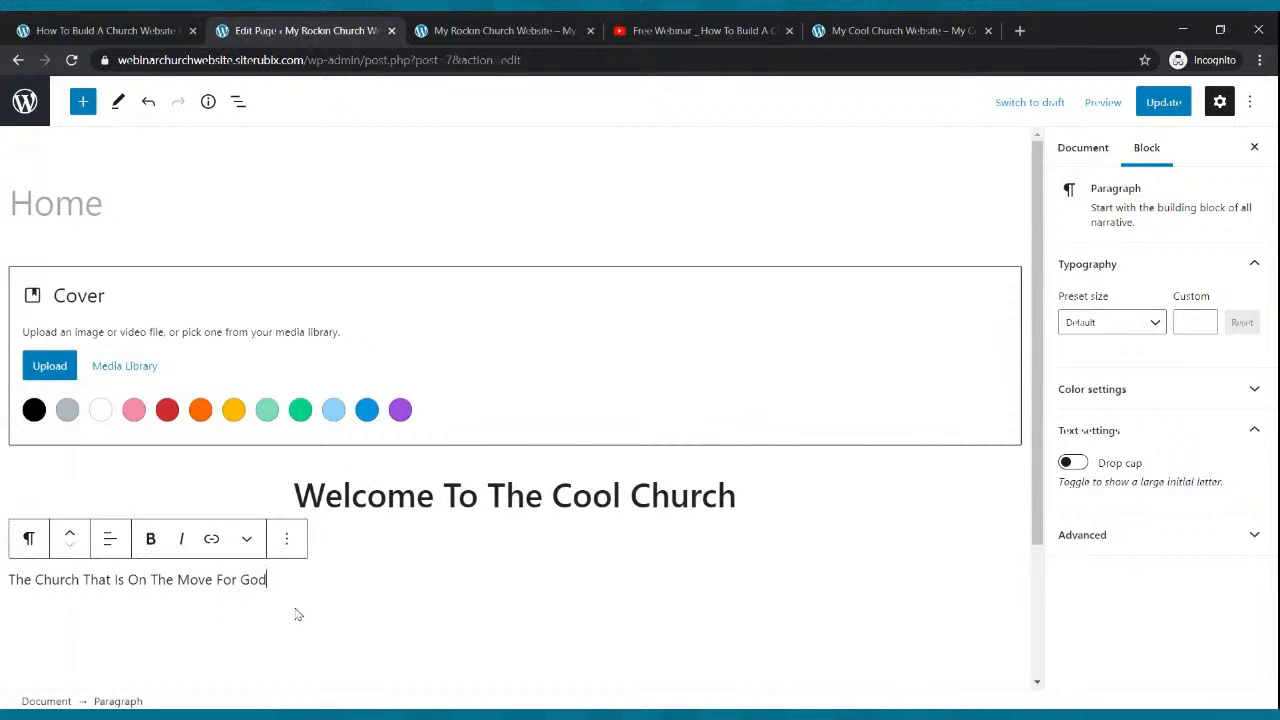
pyautogui.click(113, 539)
pyautogui.click(133, 630)
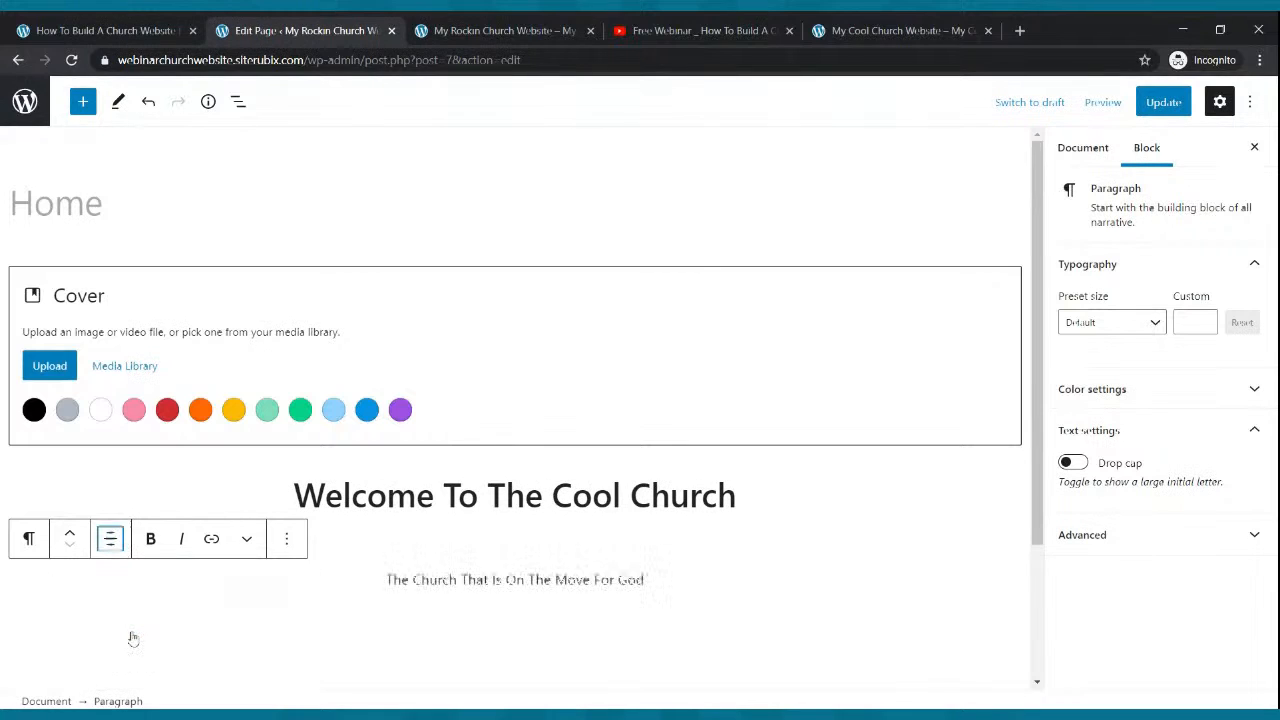
pyautogui.click(1170, 102)
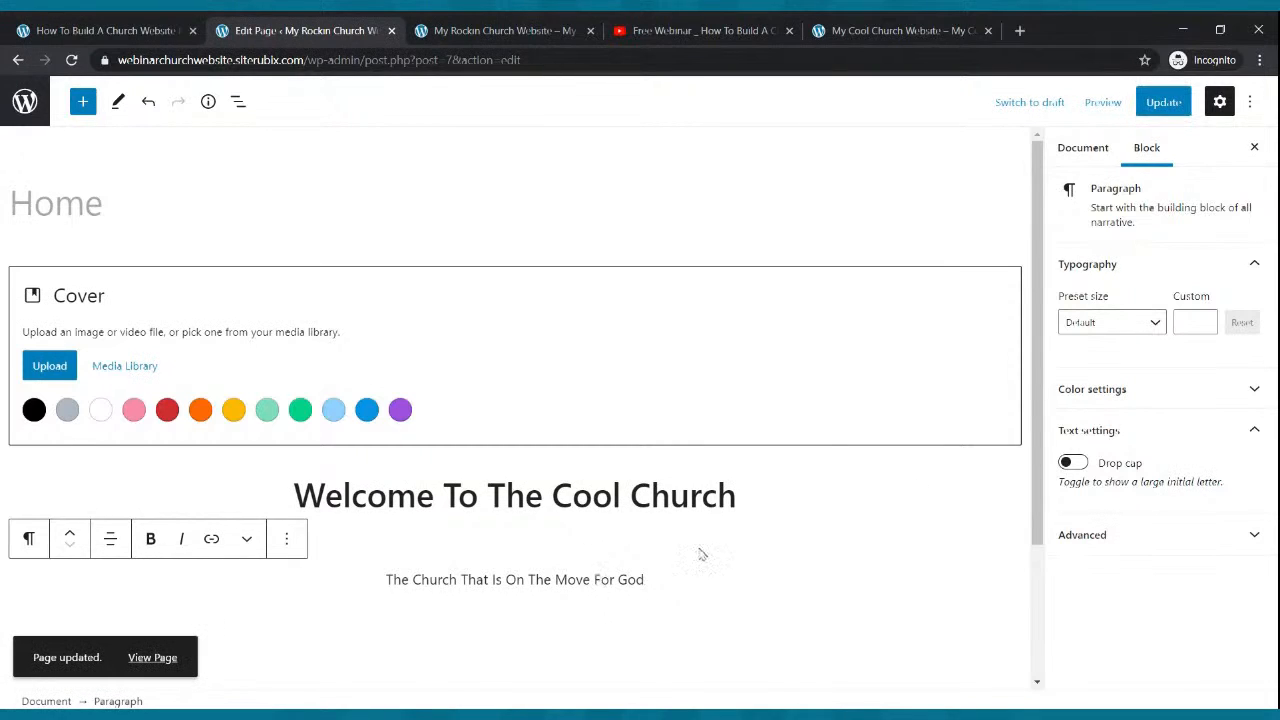
# - Try the Normal, Medium and Large preset sizes on the tagline
pyautogui.click(1158, 326)
pyautogui.click(1146, 439)
pyautogui.click(1147, 327)
pyautogui.click(1121, 480)
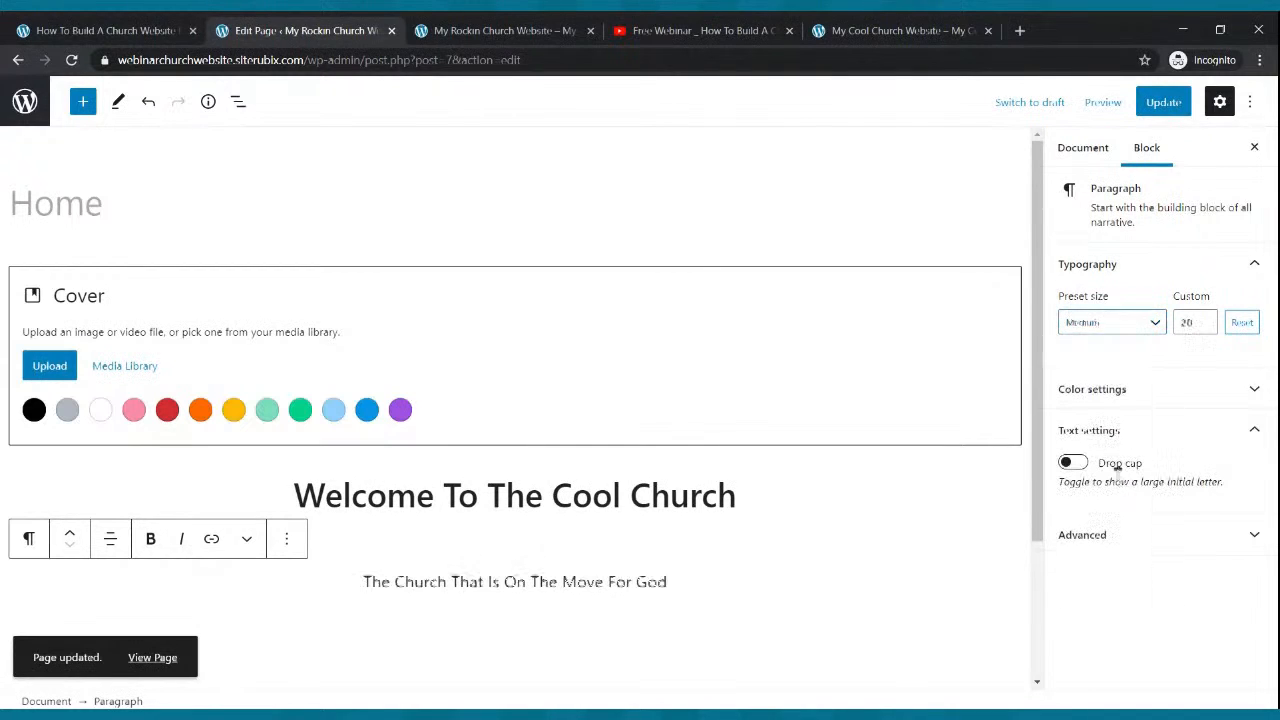
pyautogui.click(1130, 326)
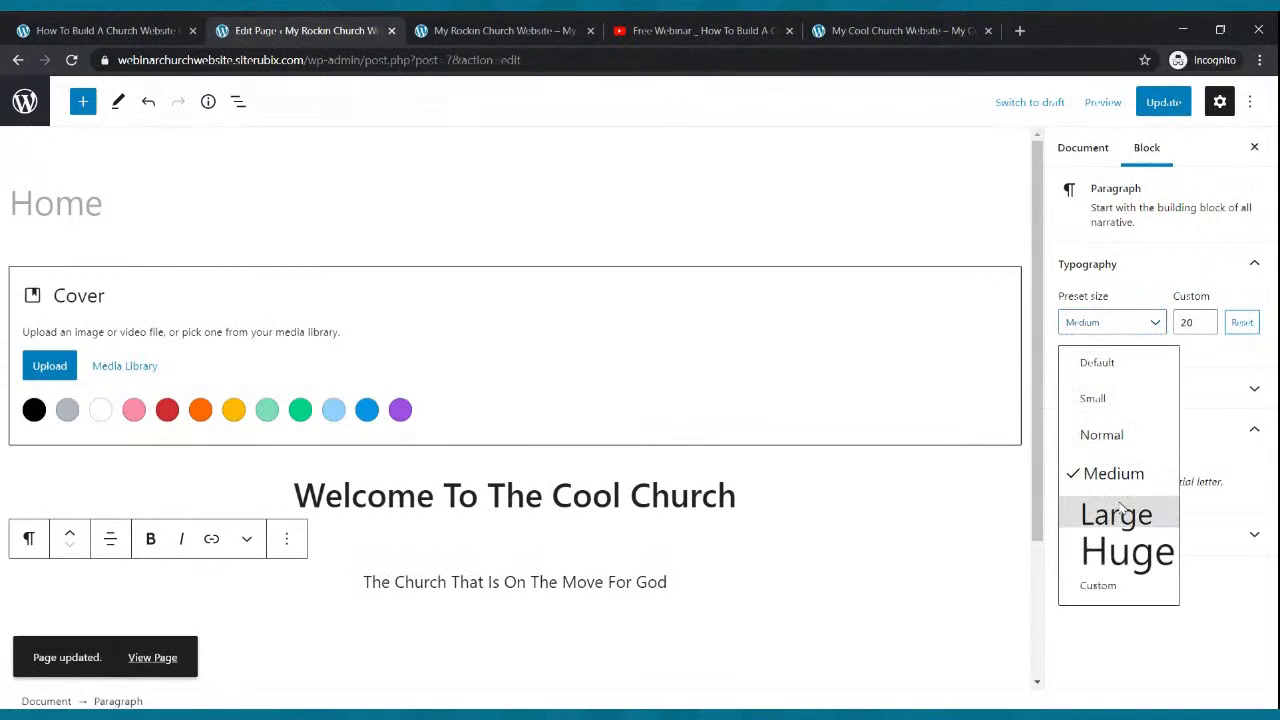
pyautogui.click(1123, 510)
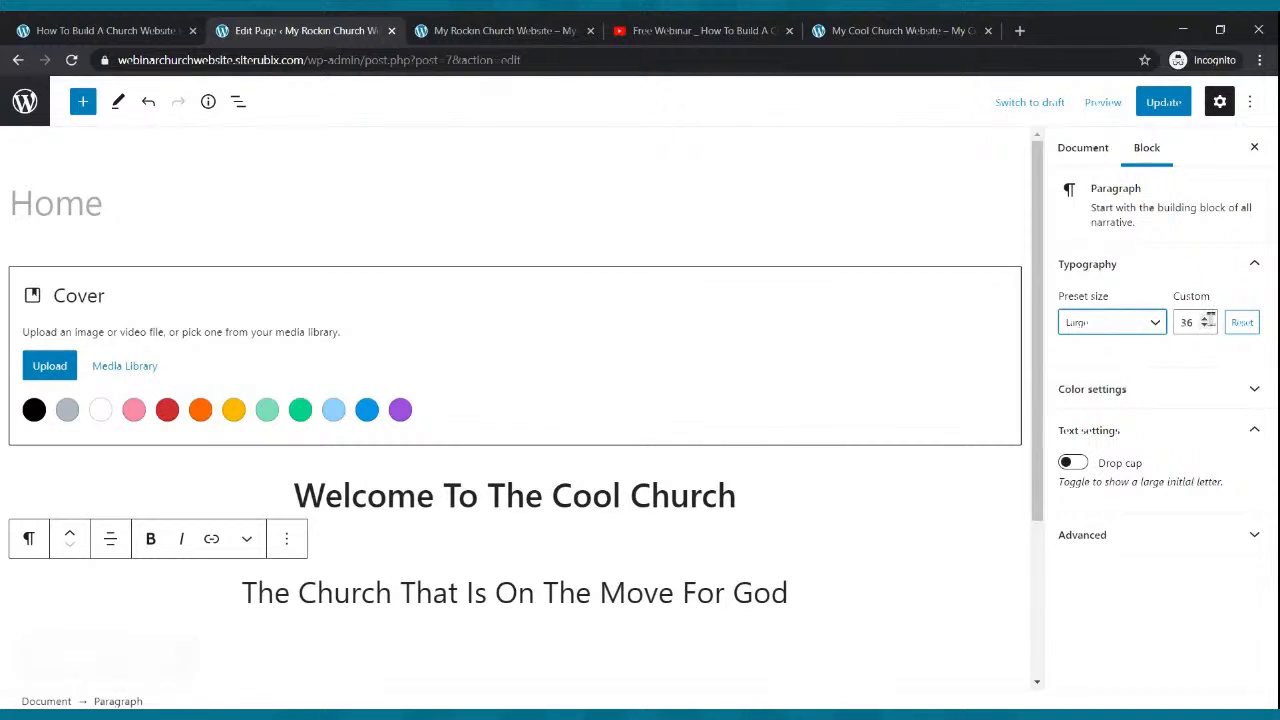
# - Set the tagline's custom font size to 25 and save the page
pyautogui.click(1205, 318)
pyautogui.click(1205, 318)
pyautogui.click(1205, 318)
pyautogui.click(1205, 318)
pyautogui.click(1205, 318)
pyautogui.click(1205, 318)
pyautogui.click(1205, 318)
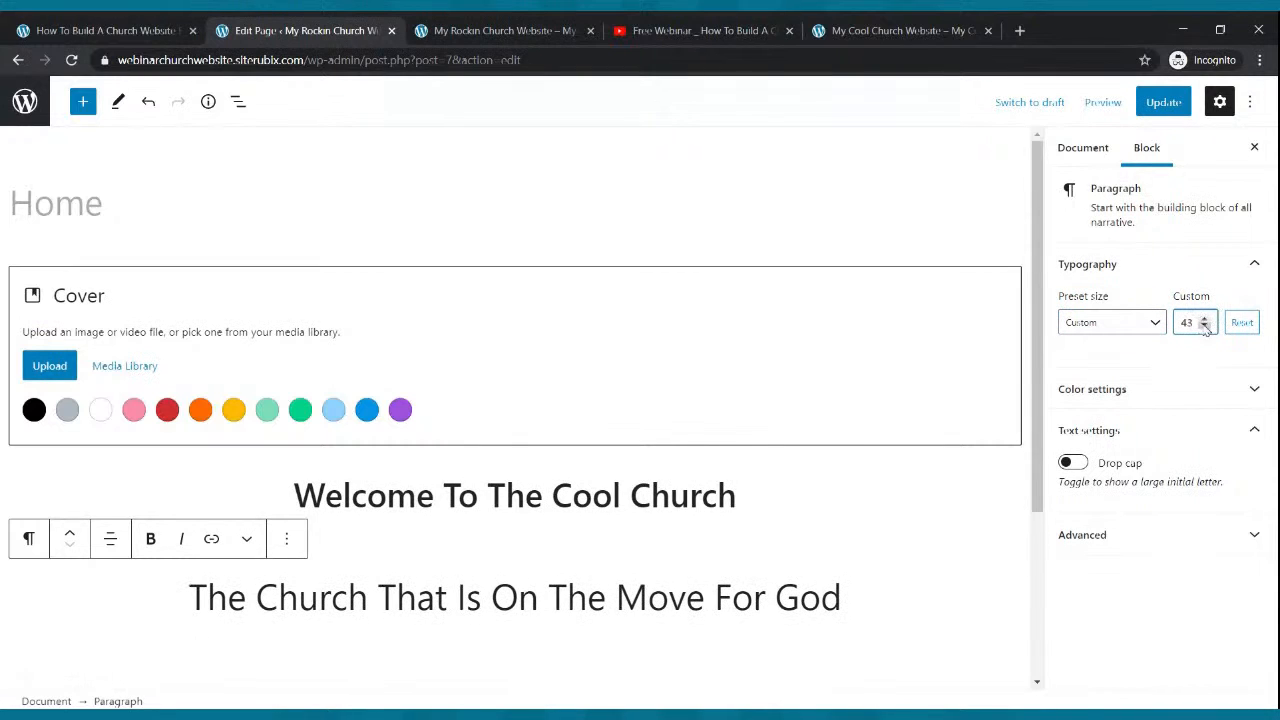
pyautogui.click(1205, 327)
pyautogui.click(1205, 327)
pyautogui.click(1205, 327)
pyautogui.click(1205, 327)
pyautogui.click(1205, 327)
pyautogui.click(1205, 327)
pyautogui.click(1205, 327)
pyautogui.click(1205, 327)
pyautogui.click(1205, 327)
pyautogui.click(1205, 327)
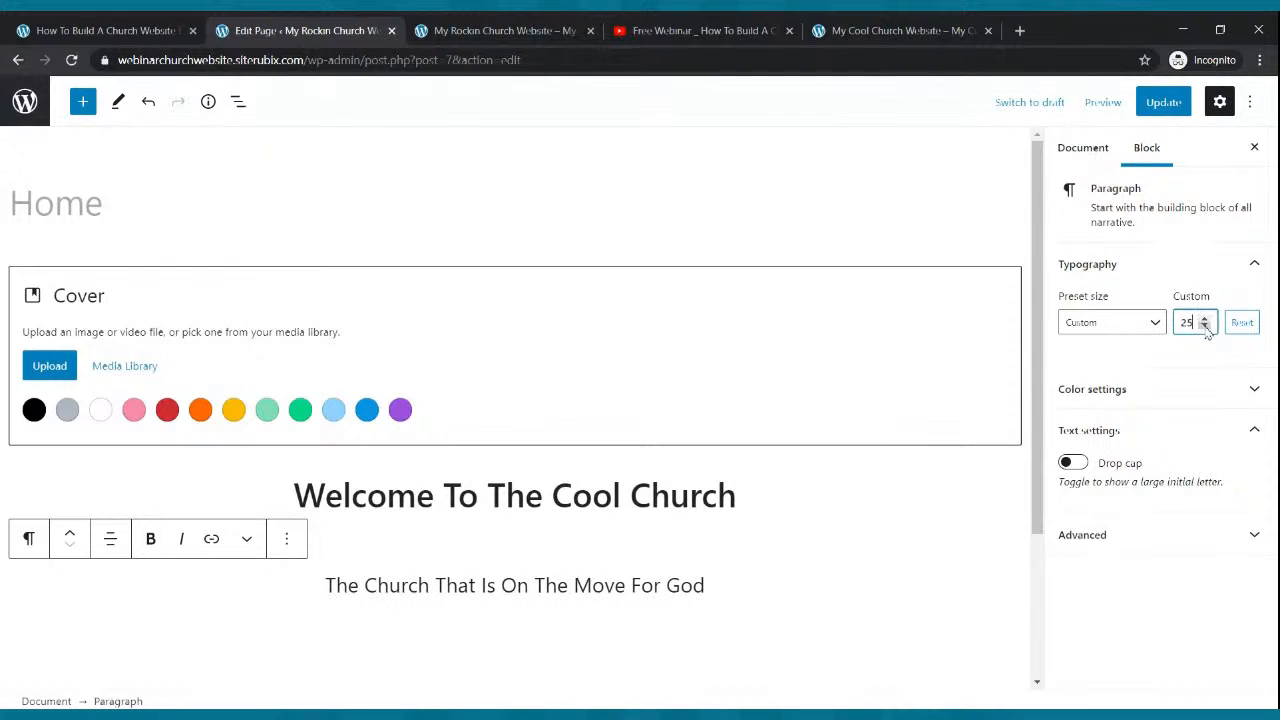
pyautogui.click(1162, 102)
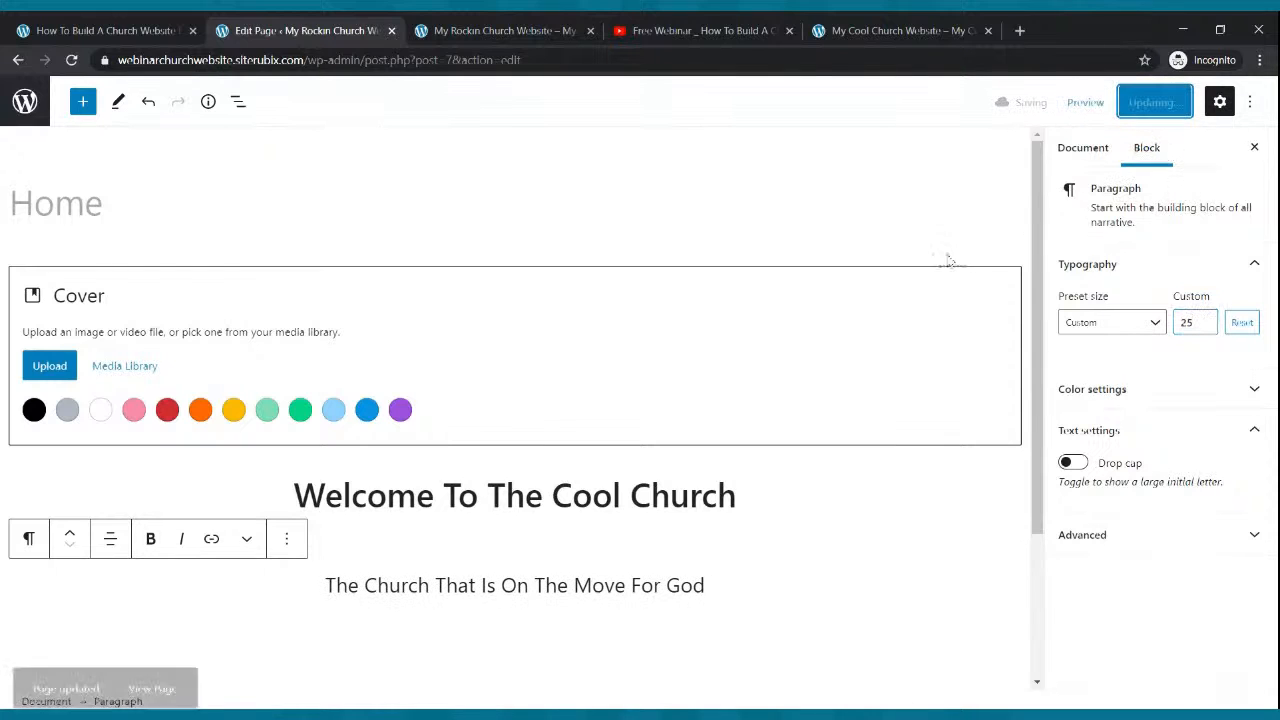
pyautogui.click(533, 30)
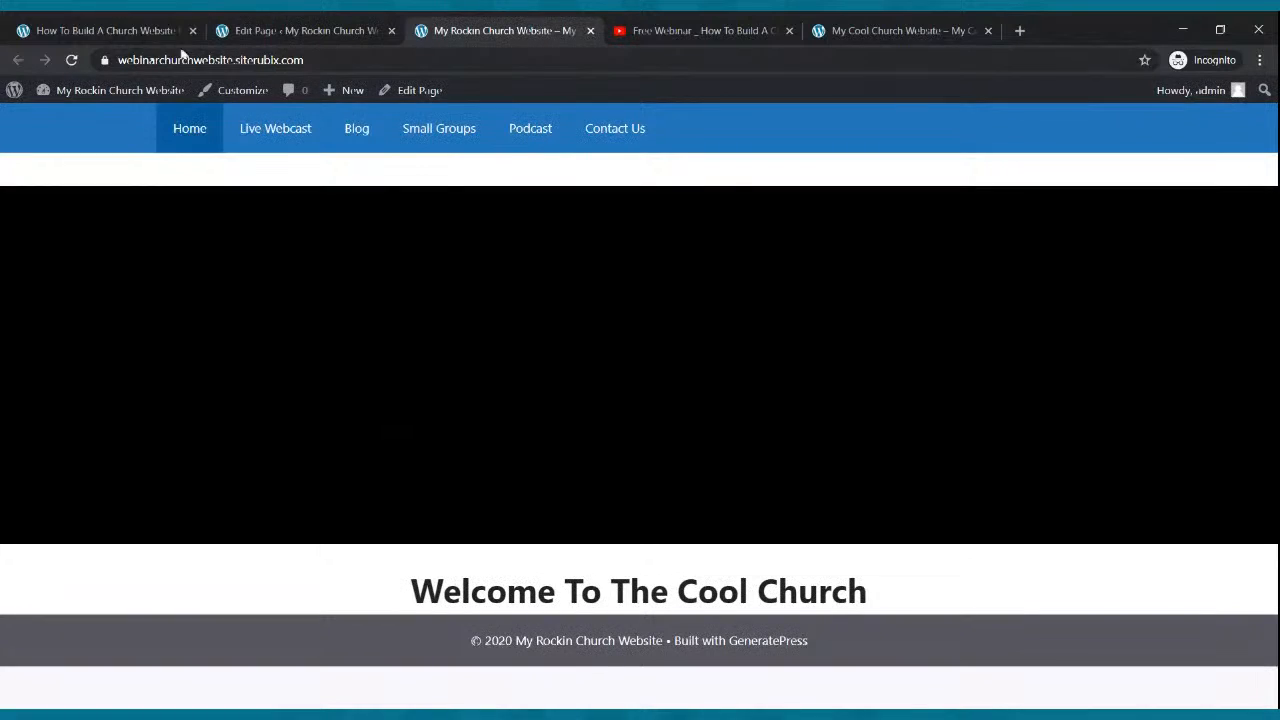
# - Review the reloaded live homepage and the reference church site
pyautogui.click(71, 60)
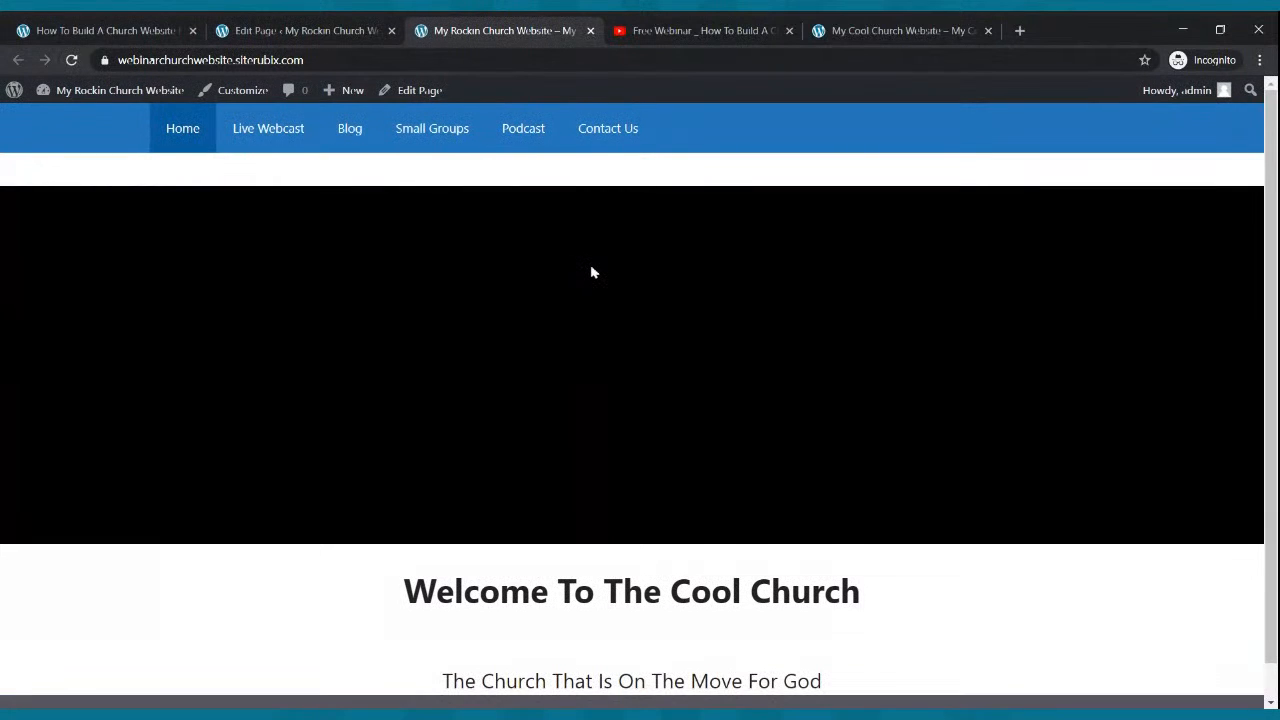
pyautogui.scroll(-1, 826, 267)
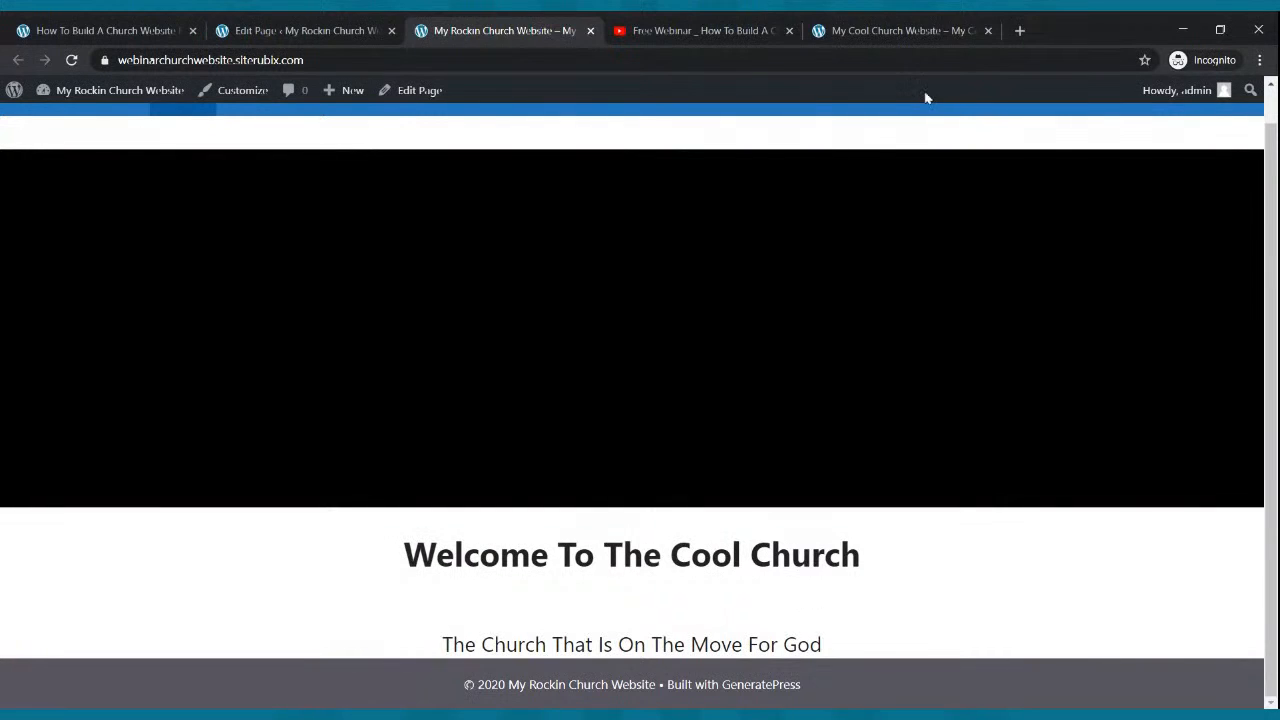
pyautogui.click(912, 28)
pyautogui.scroll(-2, 860, 408)
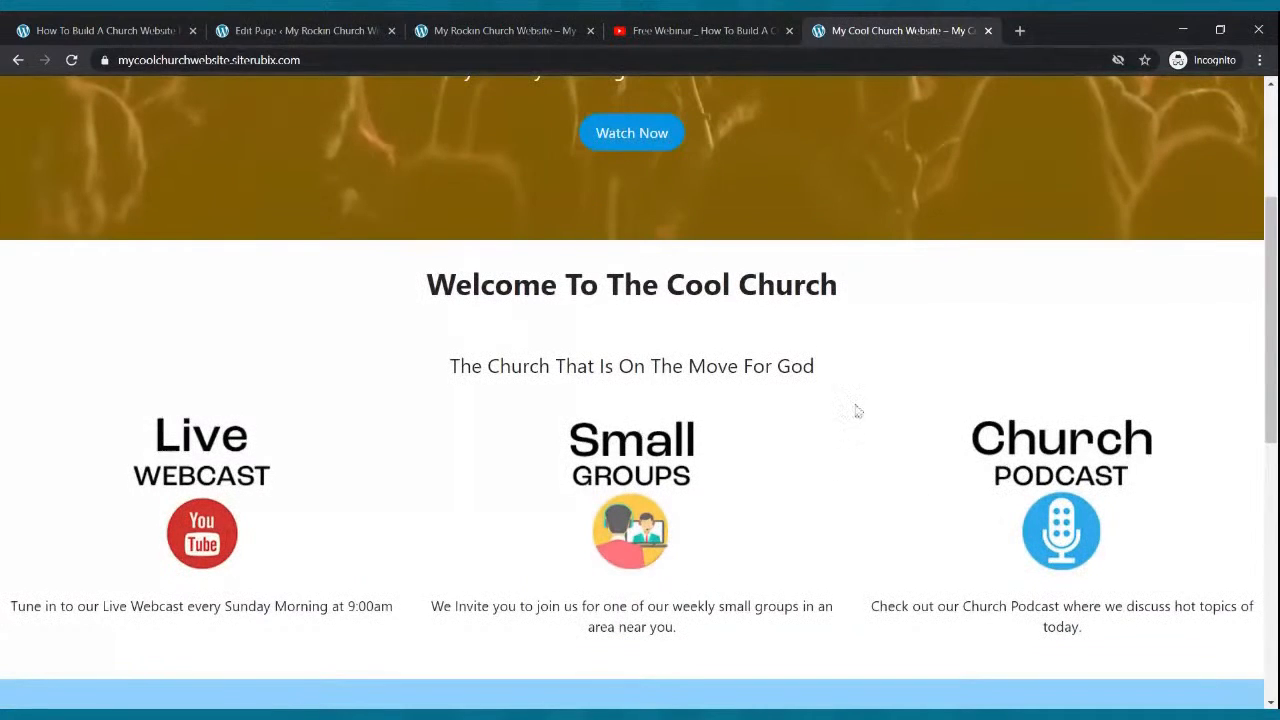
# - Add an empty block below the tagline and search the block library for 'colu'
pyautogui.click(287, 31)
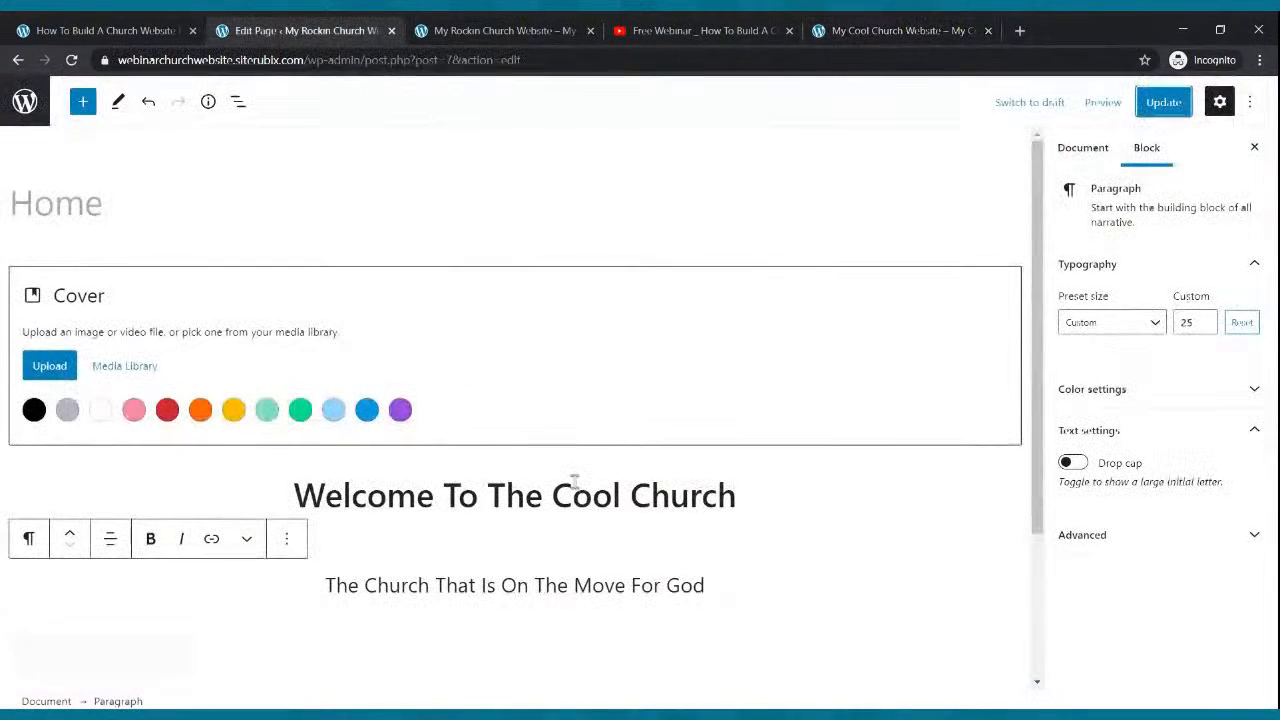
pyautogui.scroll(-2, 560, 495)
pyautogui.click(551, 511)
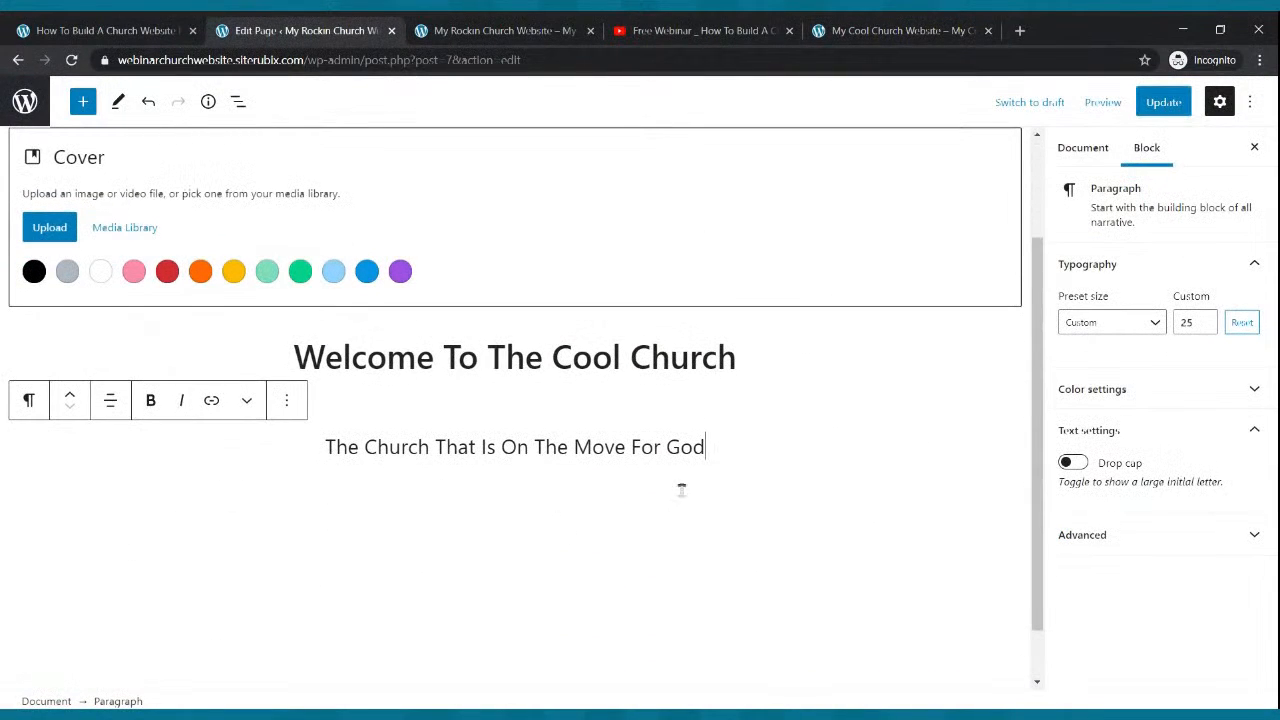
pyautogui.press('Return')
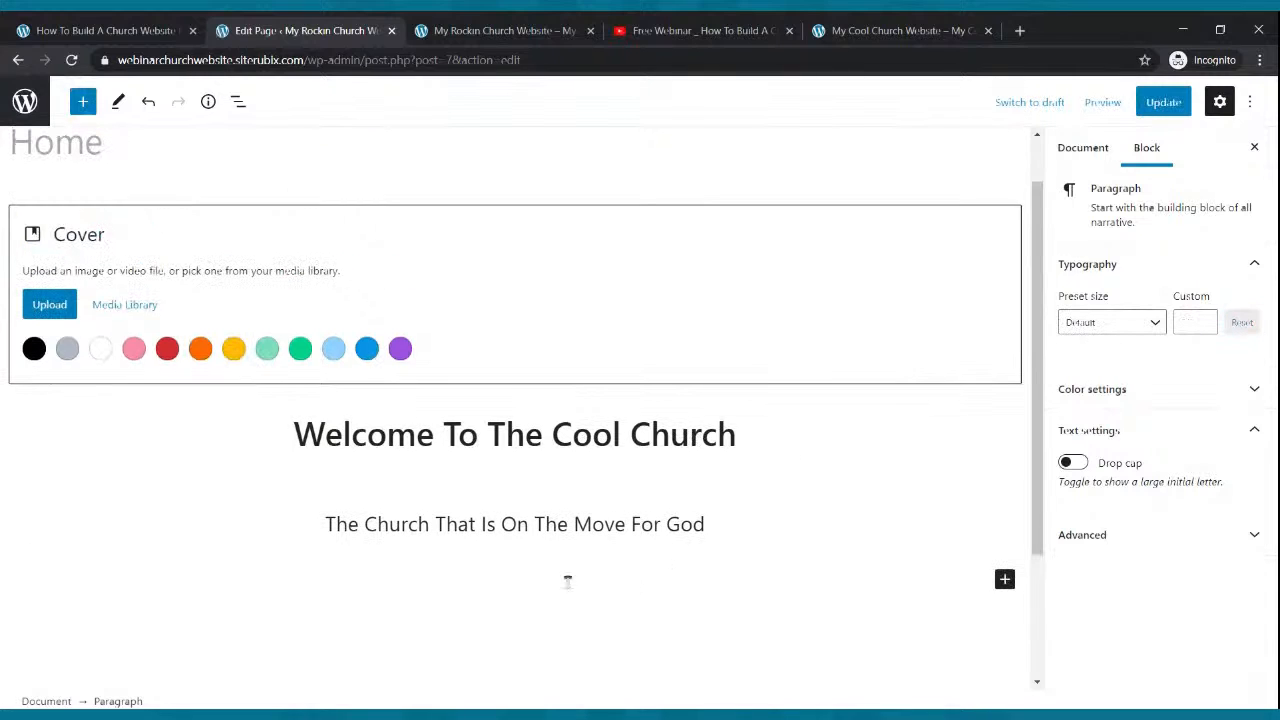
pyautogui.click(84, 104)
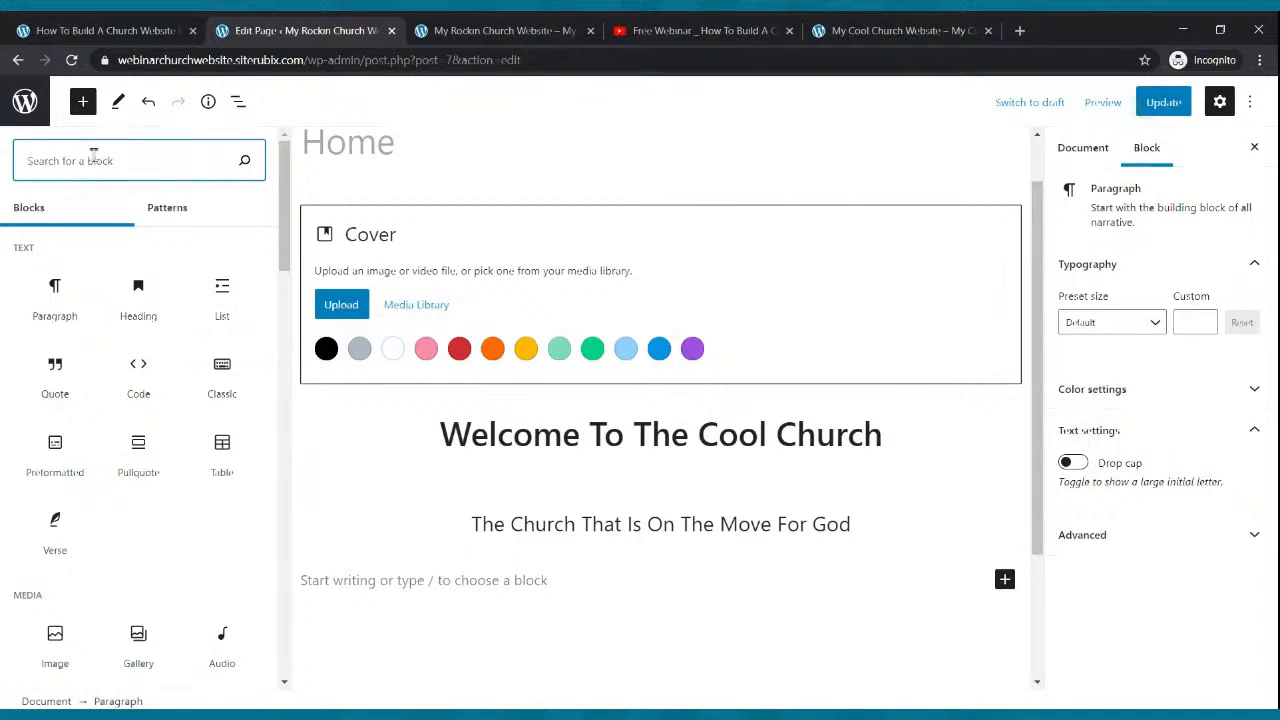
pyautogui.write('columns')
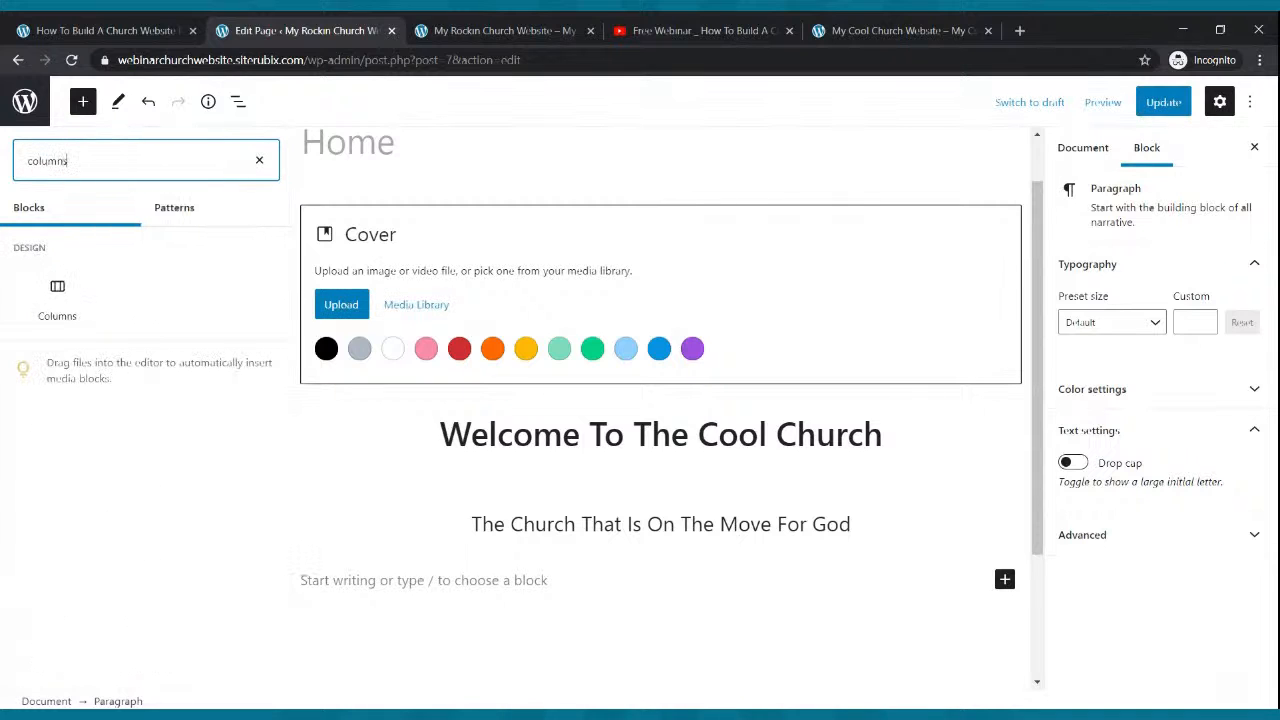
# - Insert a 33/33/33 Columns block below the tagline and save
pyautogui.click(57, 298)
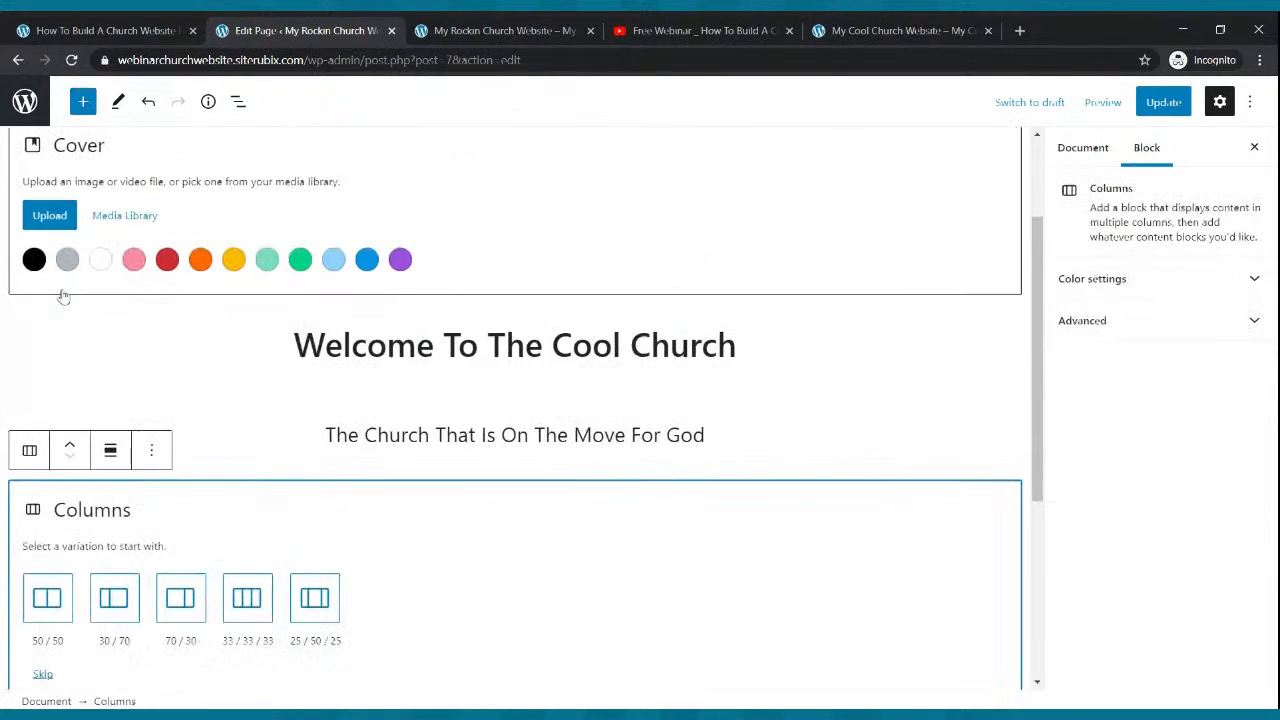
pyautogui.click(246, 598)
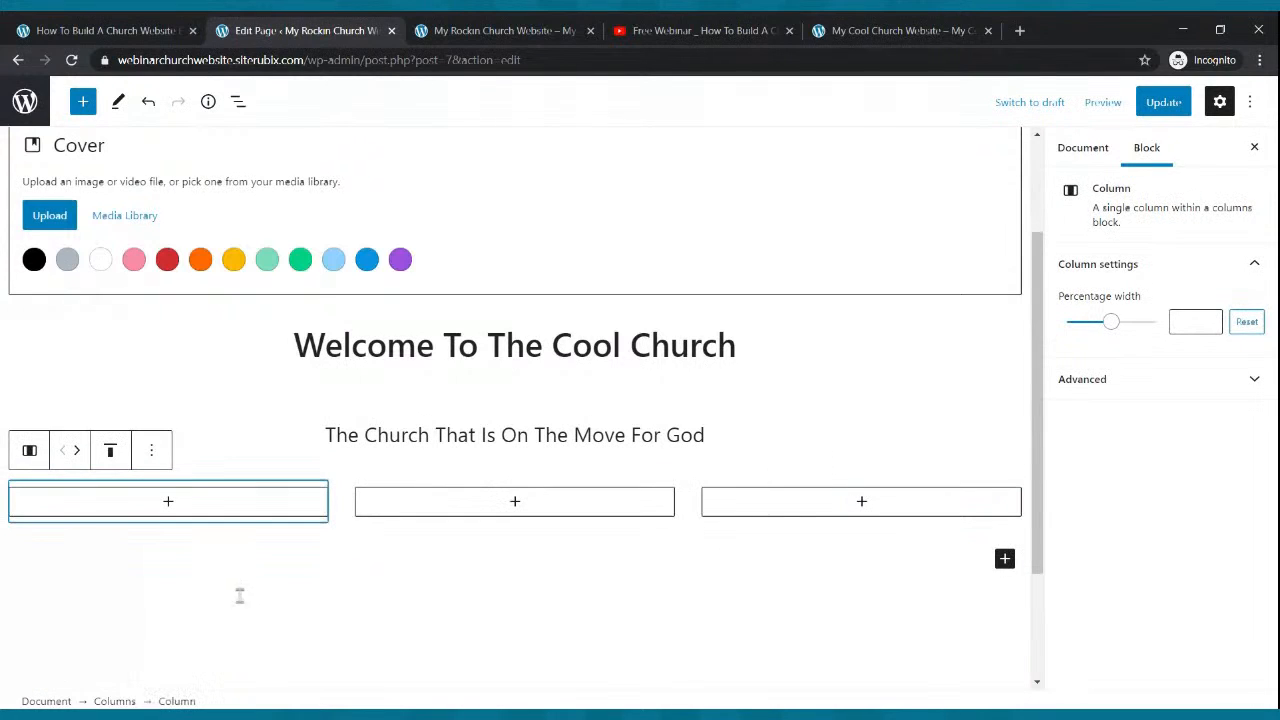
pyautogui.click(1164, 104)
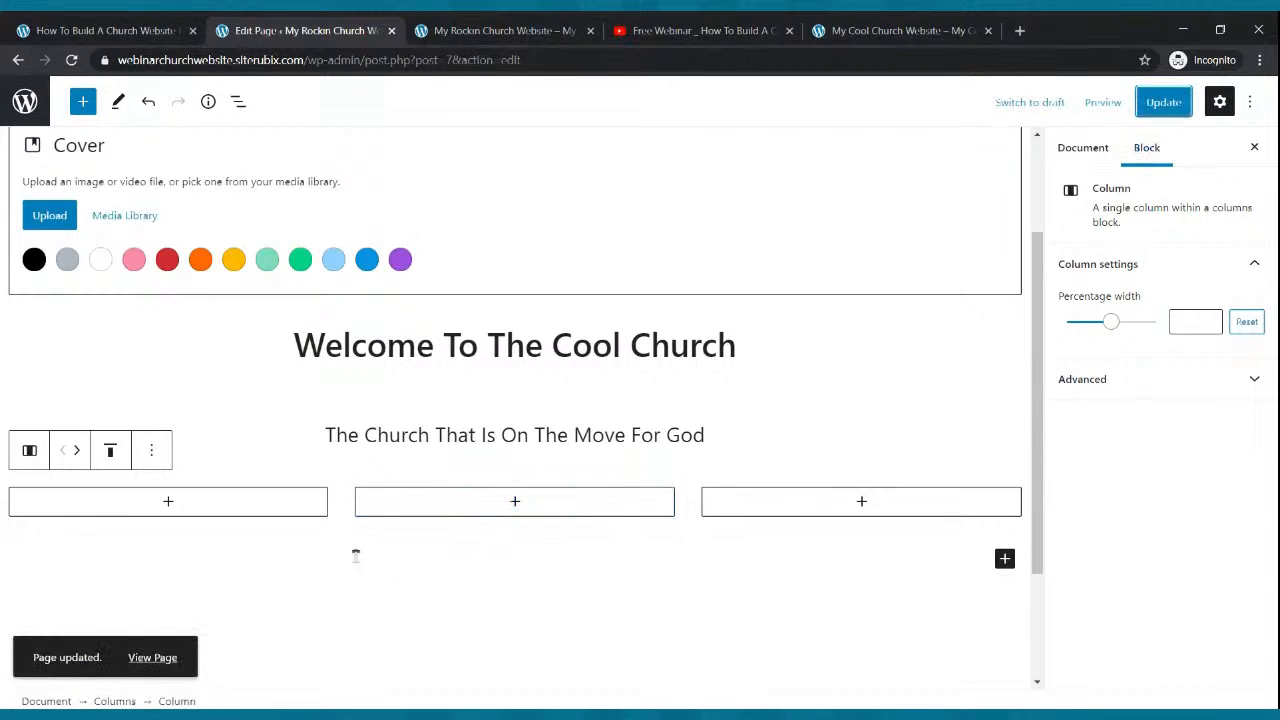
# - Add an Image block to each of the three columns
pyautogui.click(169, 503)
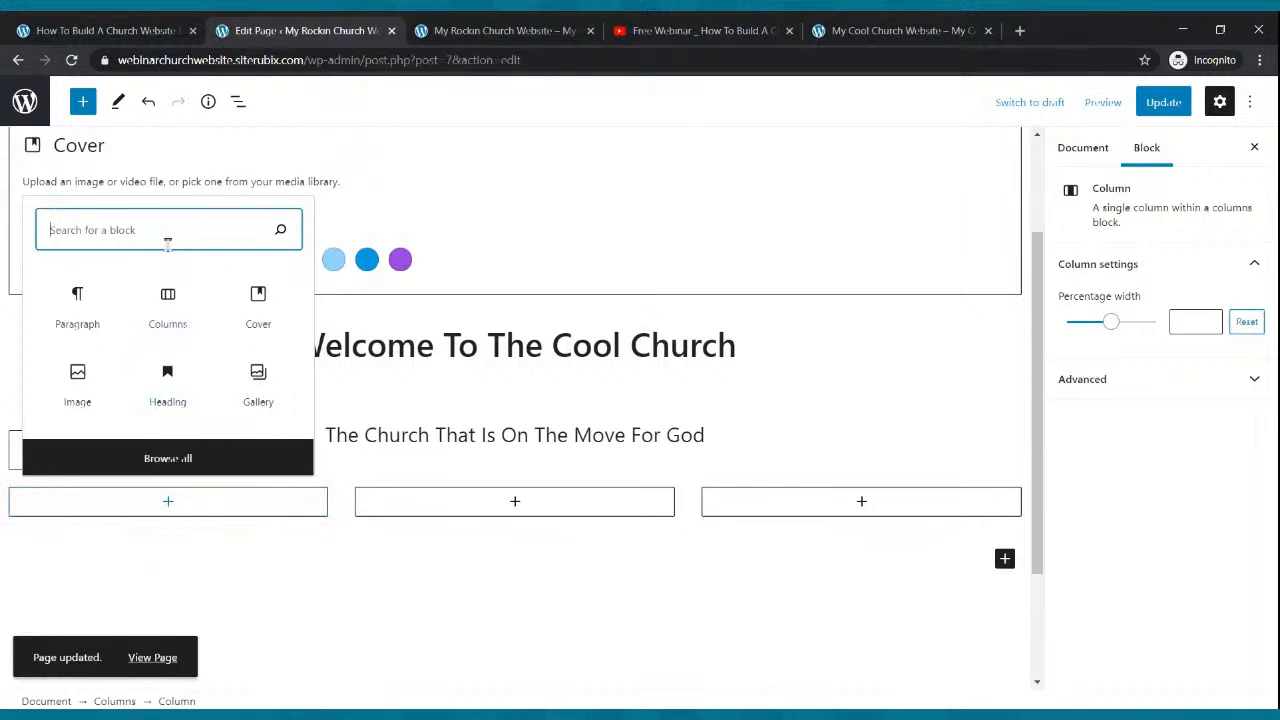
pyautogui.write('image')
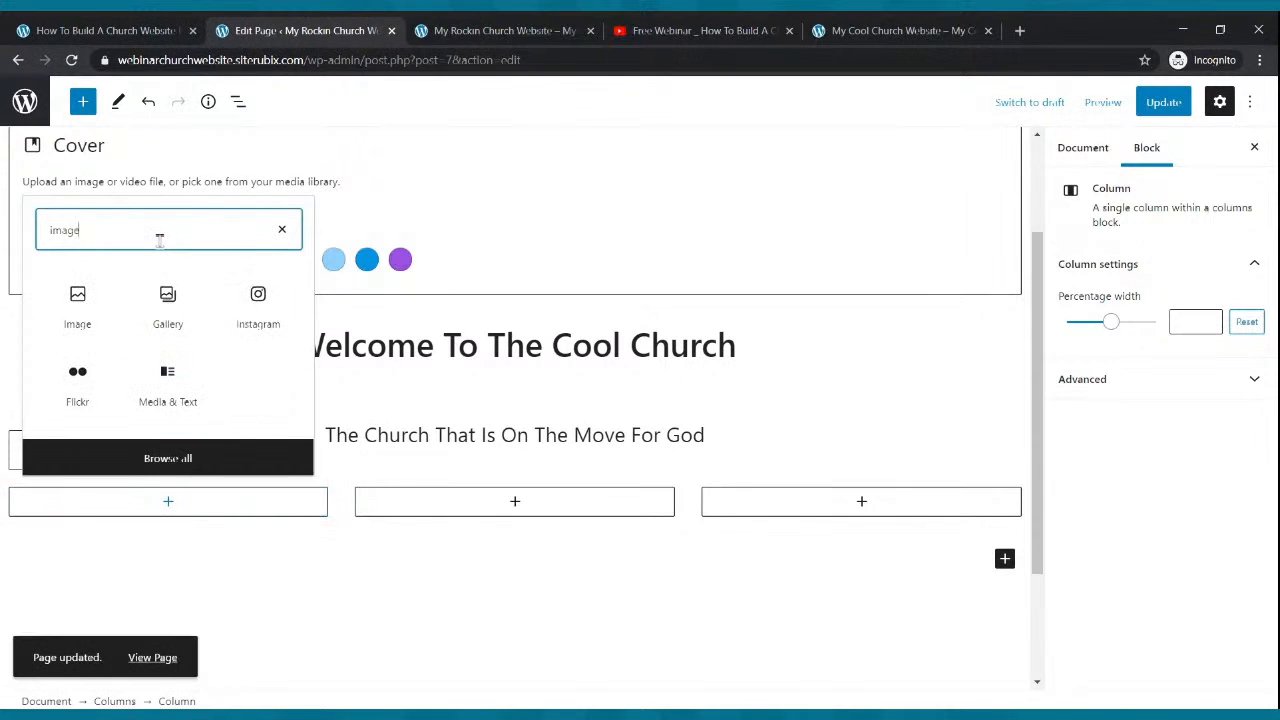
pyautogui.click(77, 312)
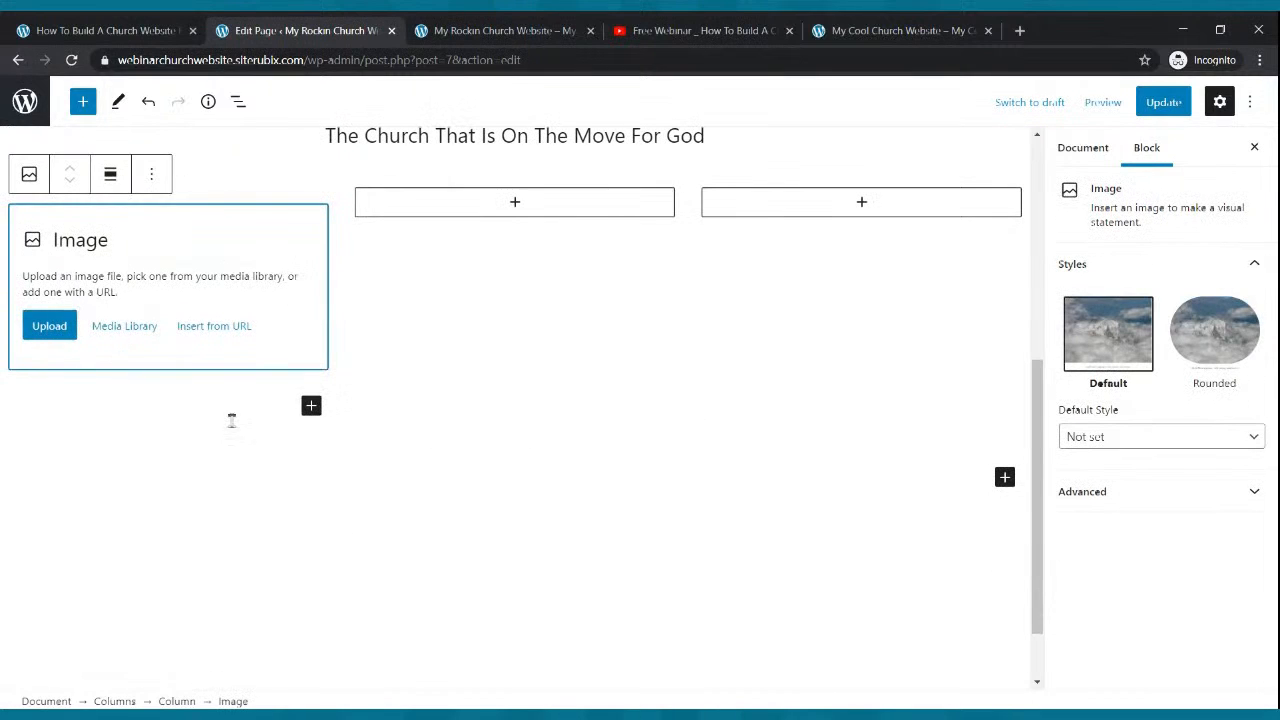
pyautogui.click(515, 202)
pyautogui.click(513, 348)
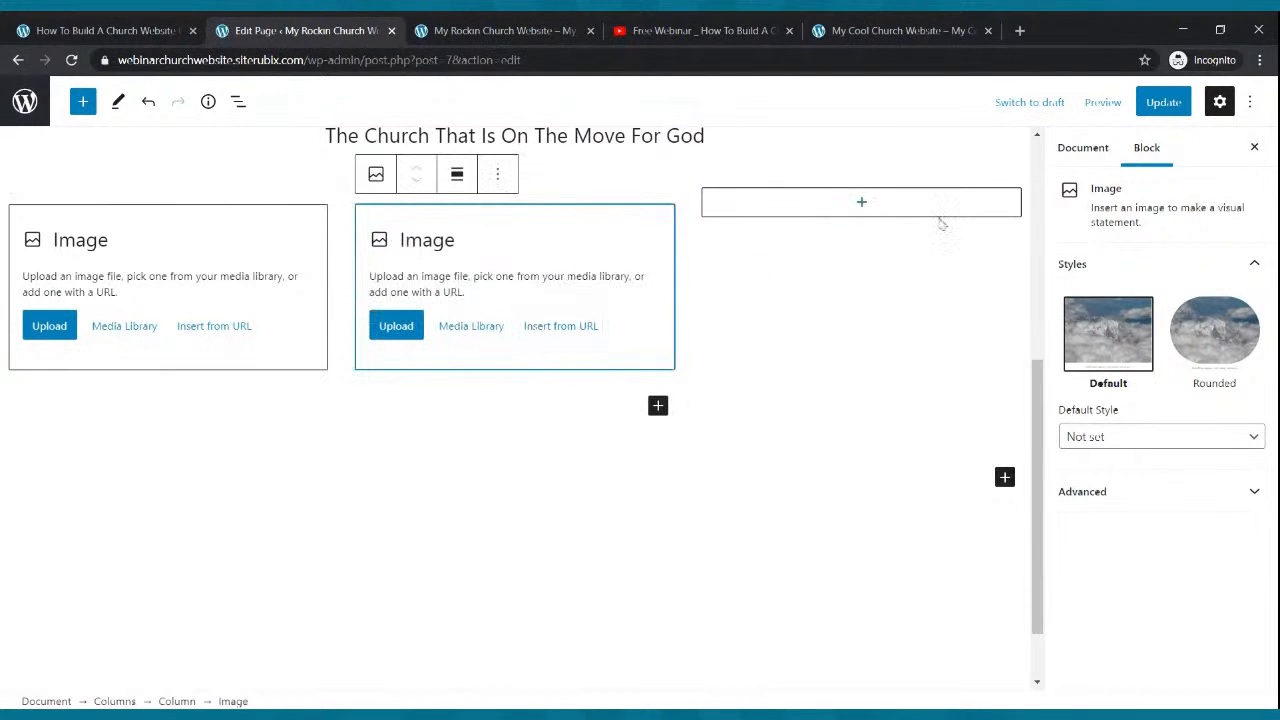
pyautogui.click(863, 203)
pyautogui.click(861, 328)
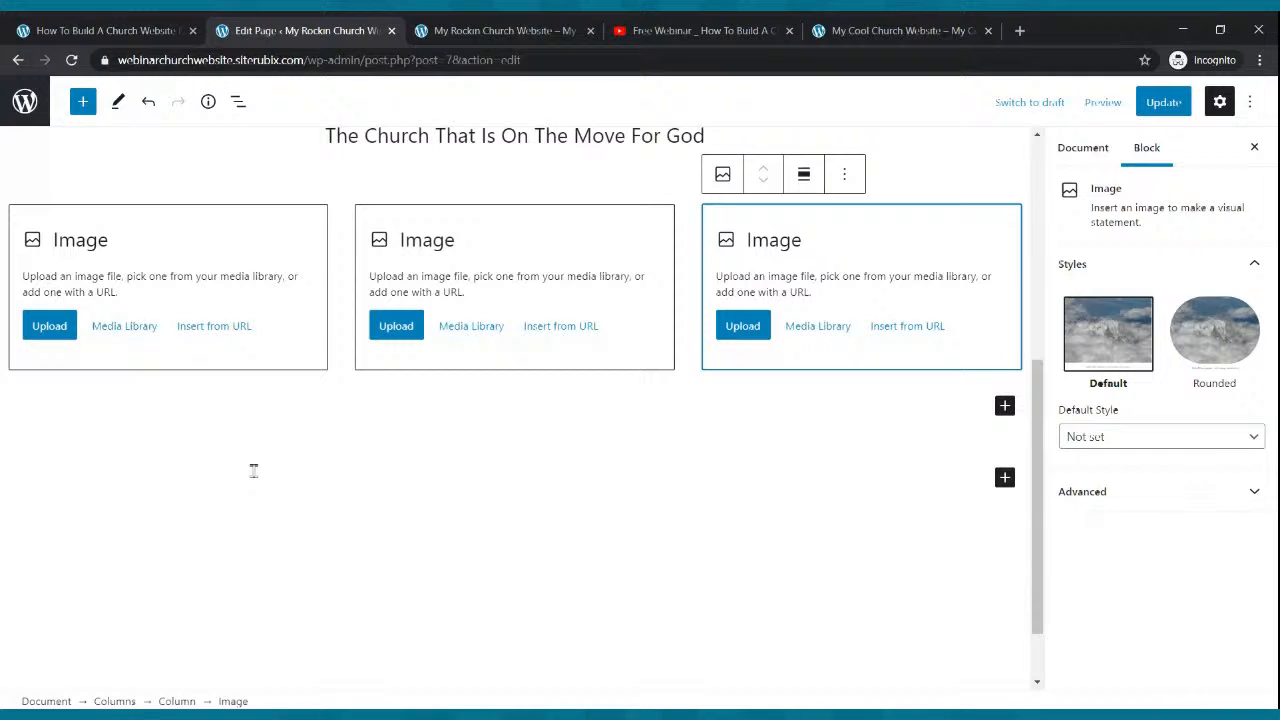
# - Upload the Live Webcast, Small Groups and podcast images into the three columns
pyautogui.click(52, 332)
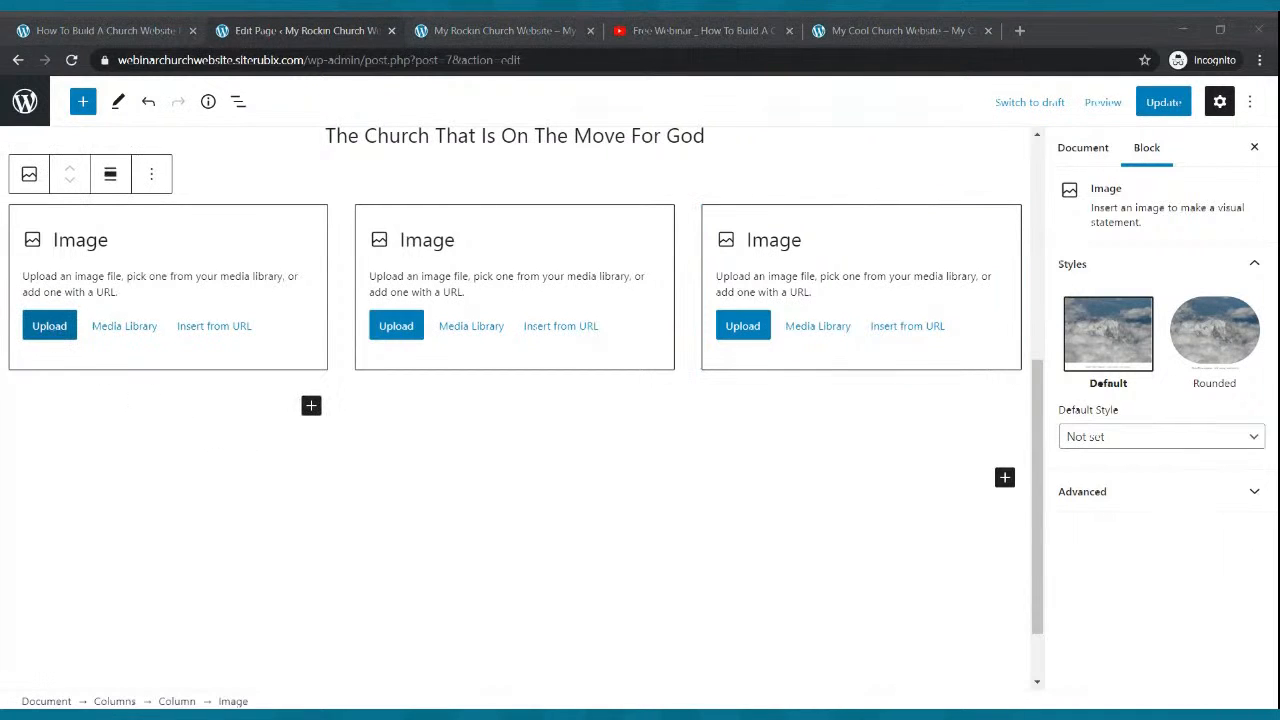
pyautogui.doubleClick(360, 163)
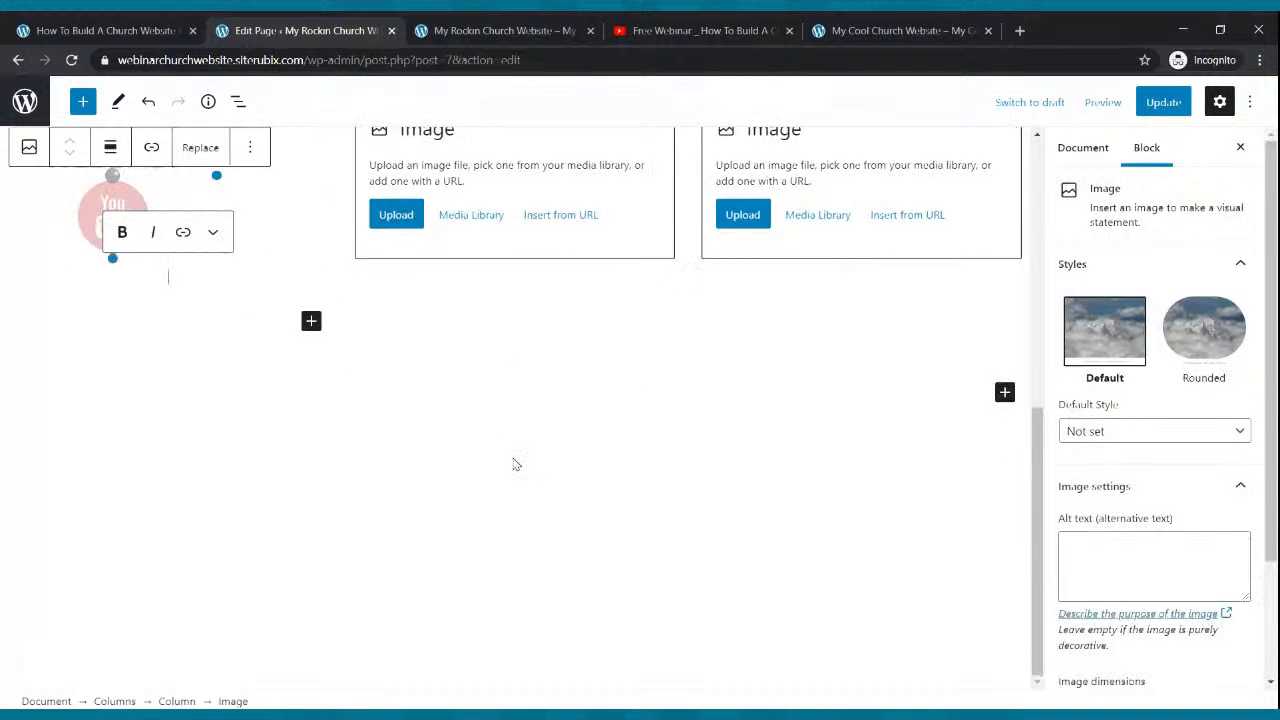
pyautogui.click(410, 205)
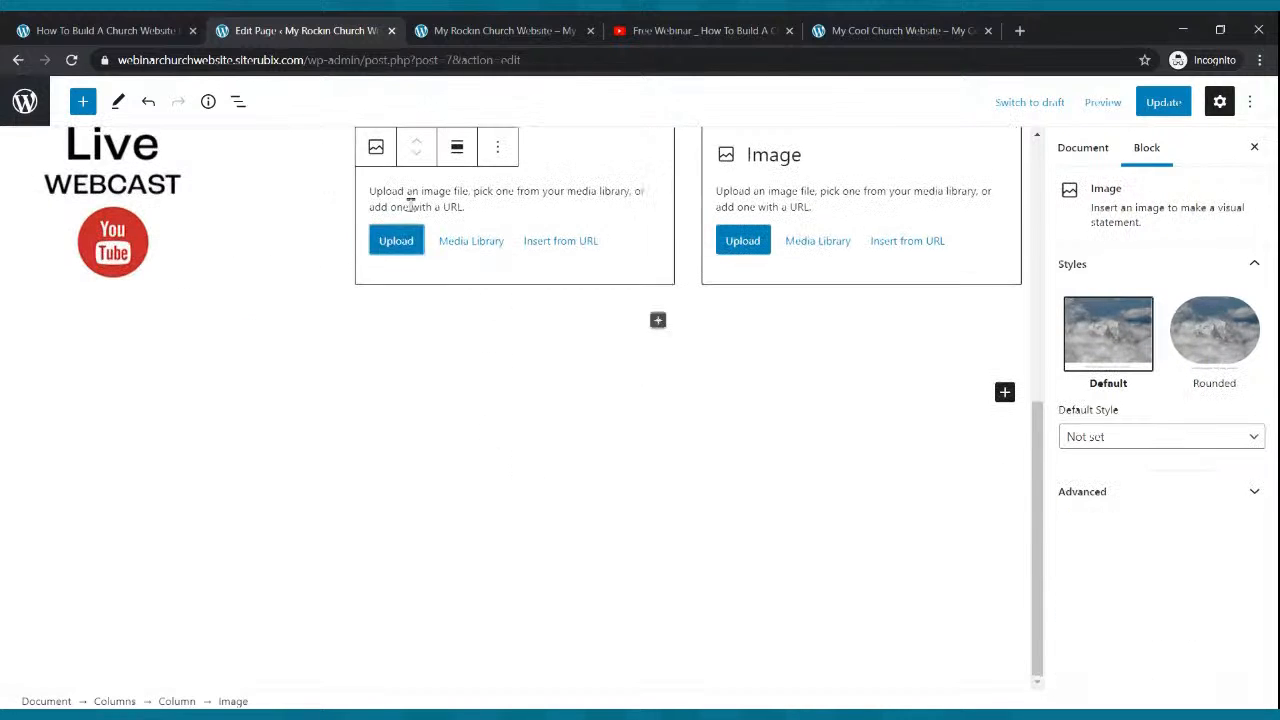
pyautogui.click(414, 245)
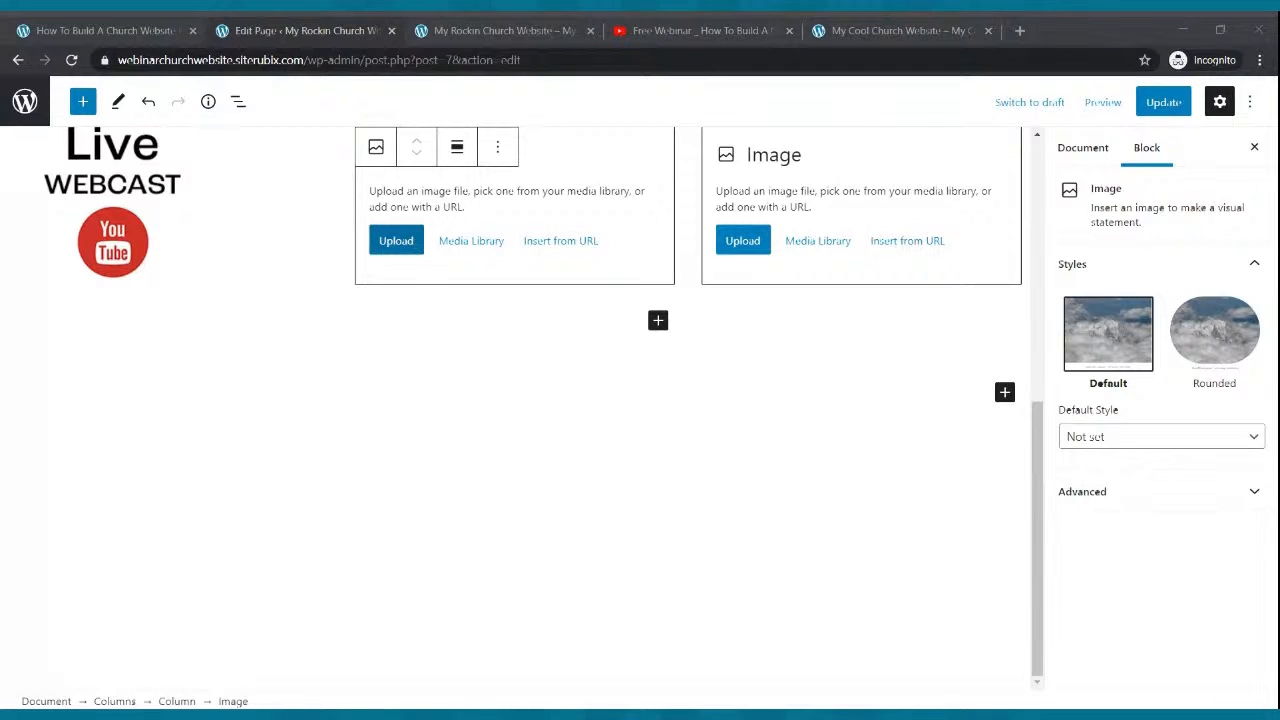
pyautogui.press('Return')
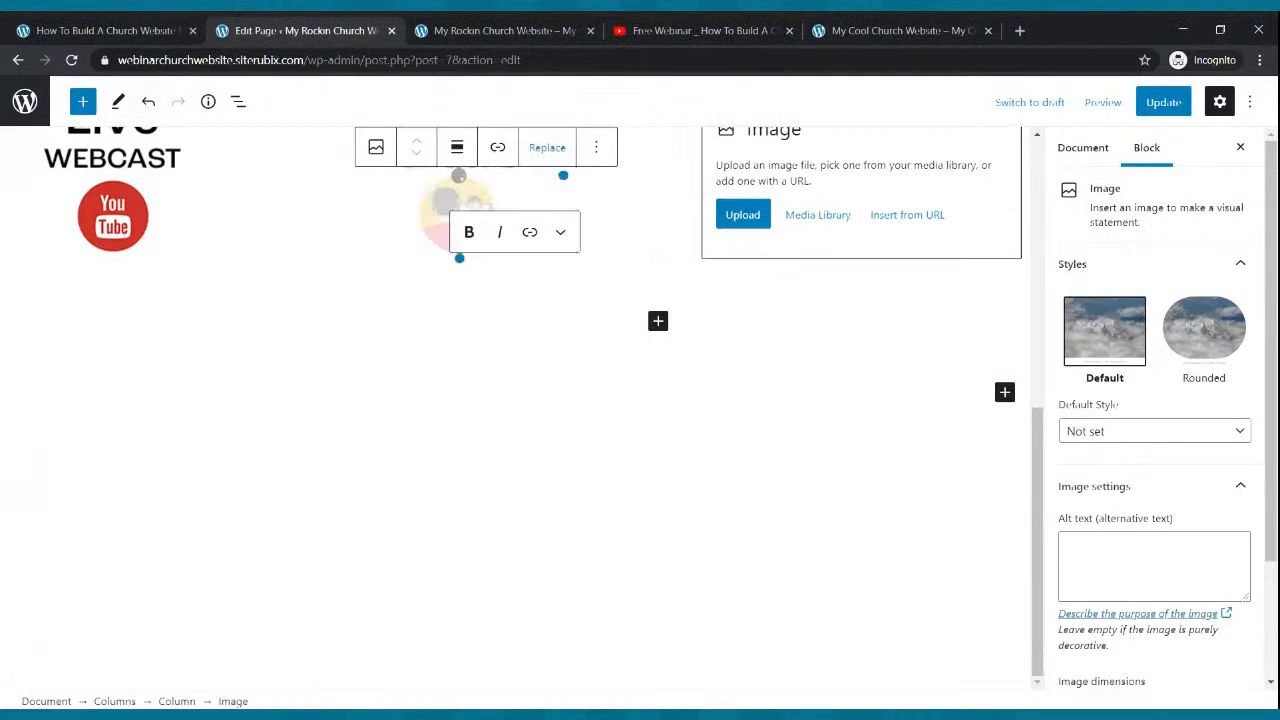
pyautogui.click(724, 222)
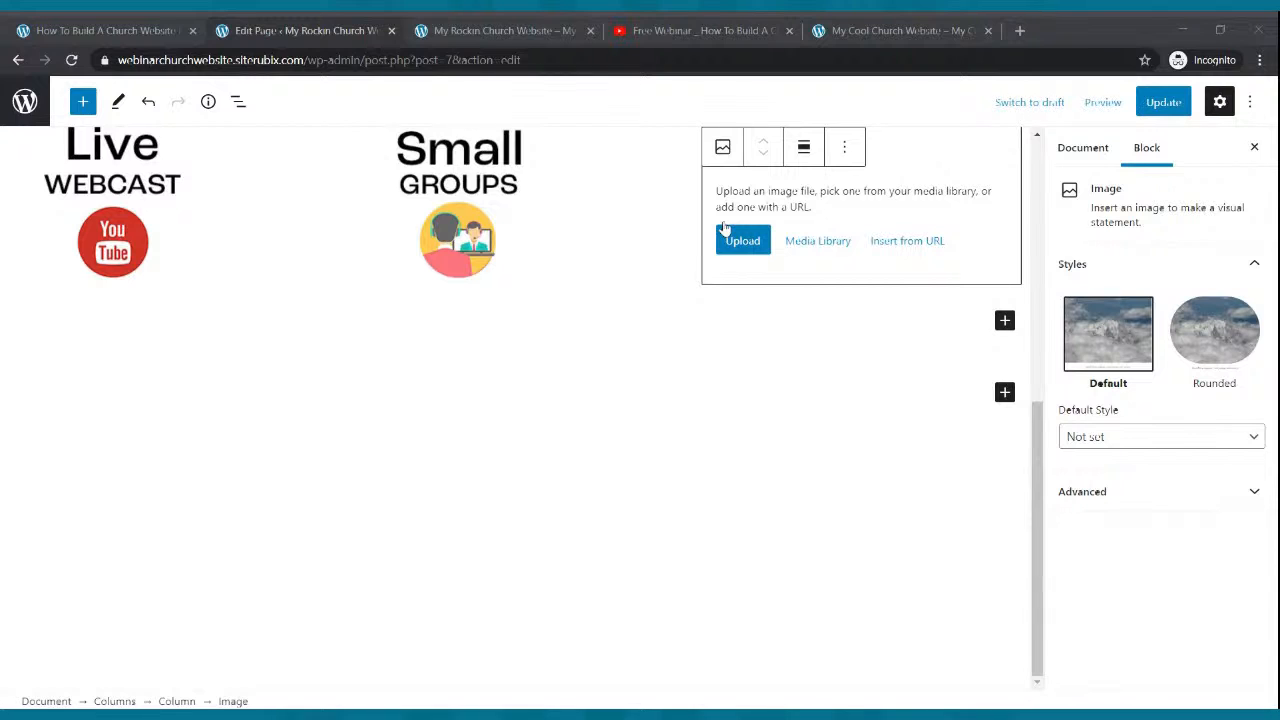
pyautogui.press('Return')
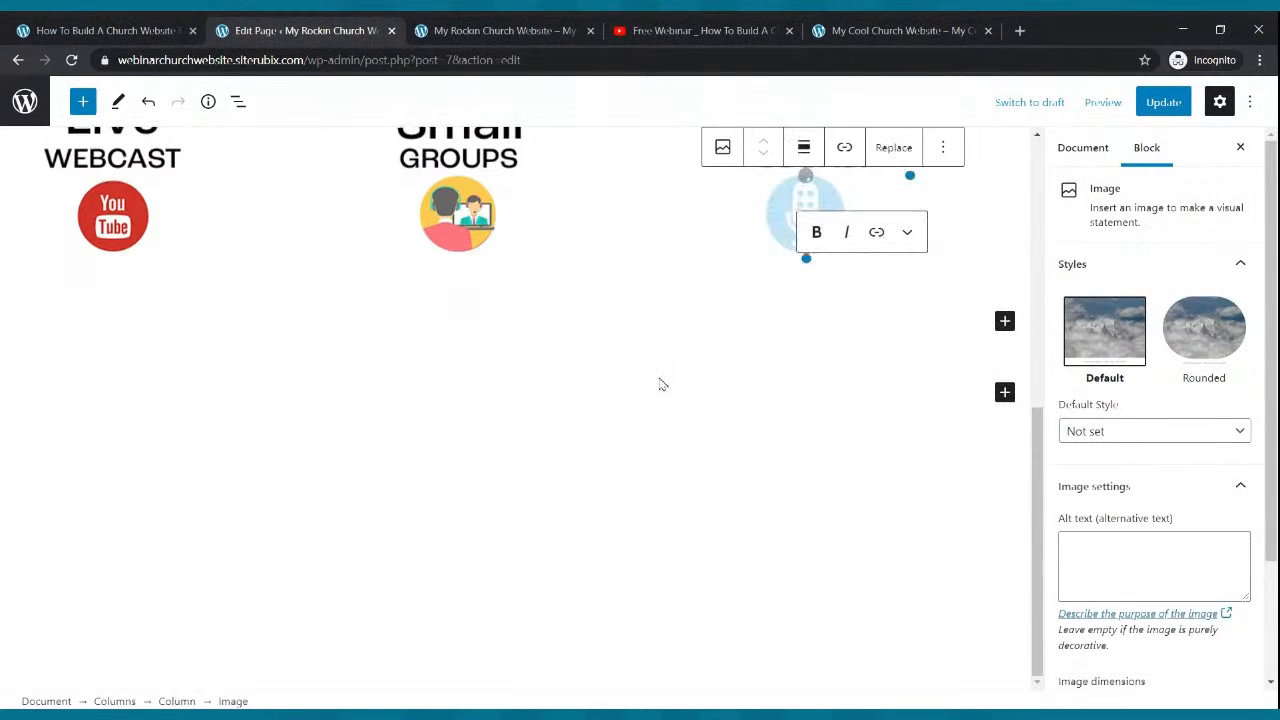
# - Save the Home page and view it on the live site
pyautogui.click(1163, 102)
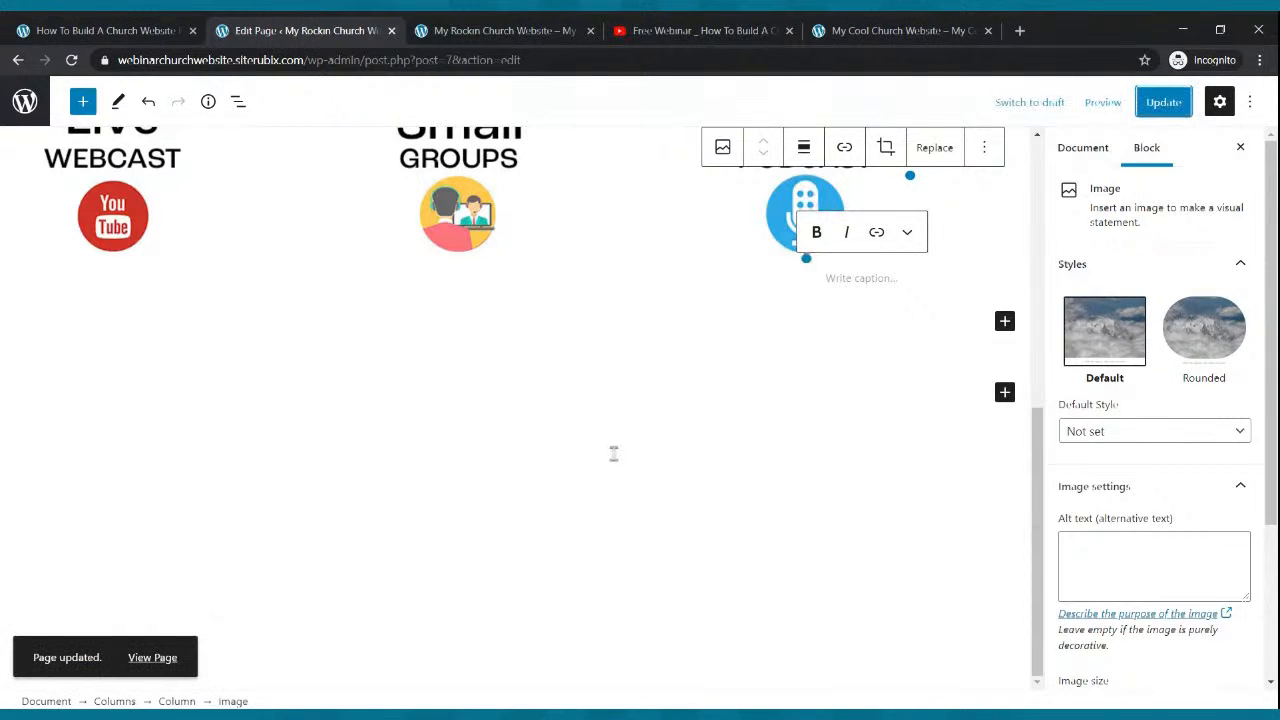
pyautogui.scroll(2, 617, 462)
pyautogui.scroll(4, 617, 462)
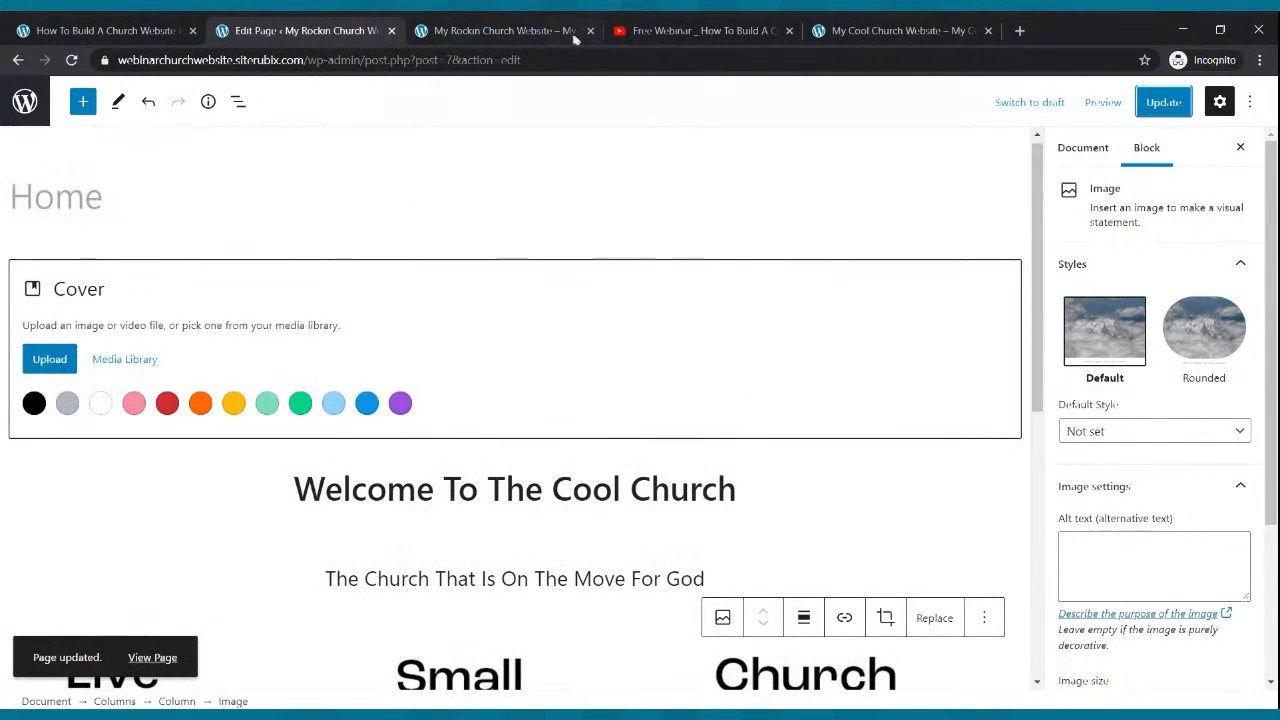
pyautogui.click(493, 28)
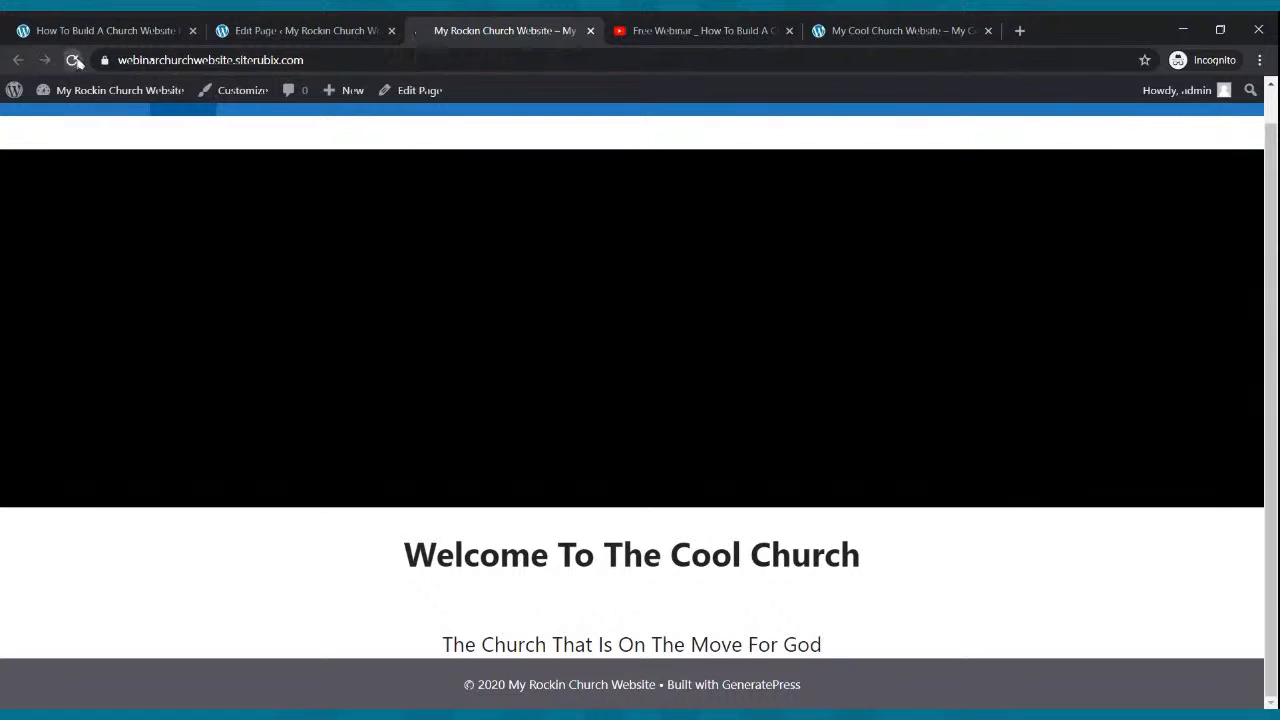
pyautogui.click(71, 60)
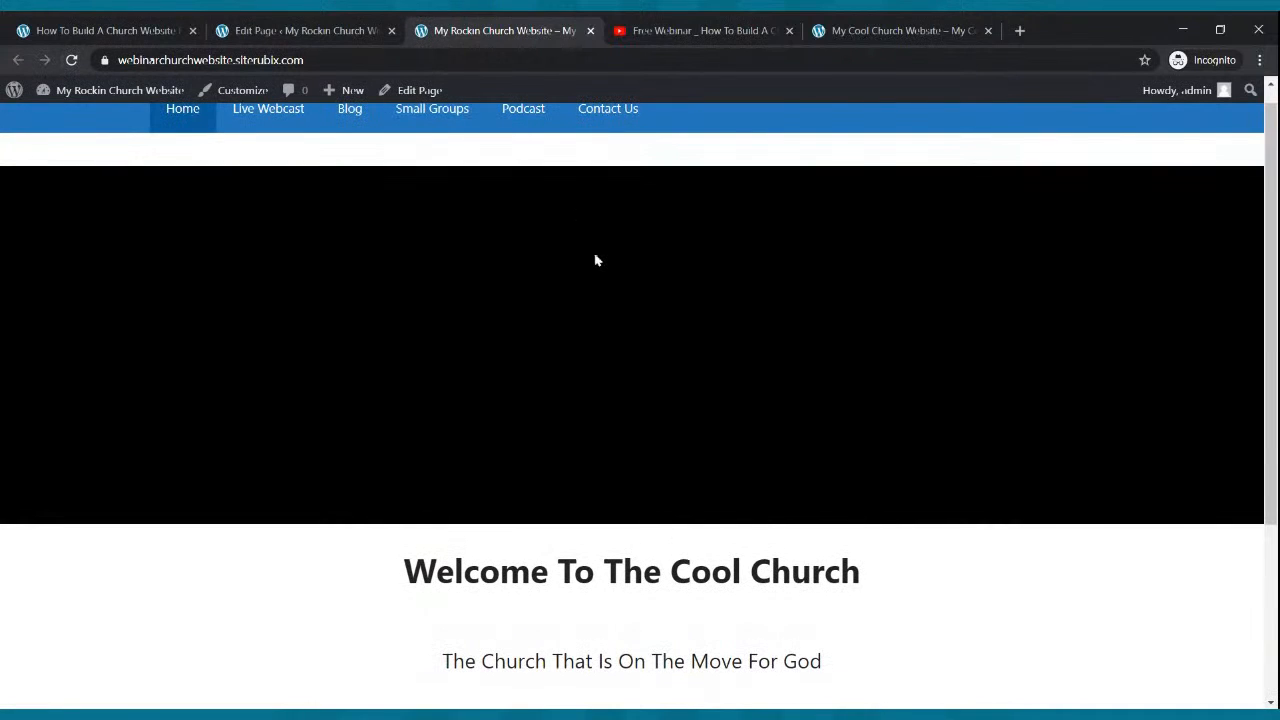
pyautogui.scroll(-3, 595, 260)
pyautogui.scroll(3, 603, 278)
pyautogui.scroll(-3, 600, 277)
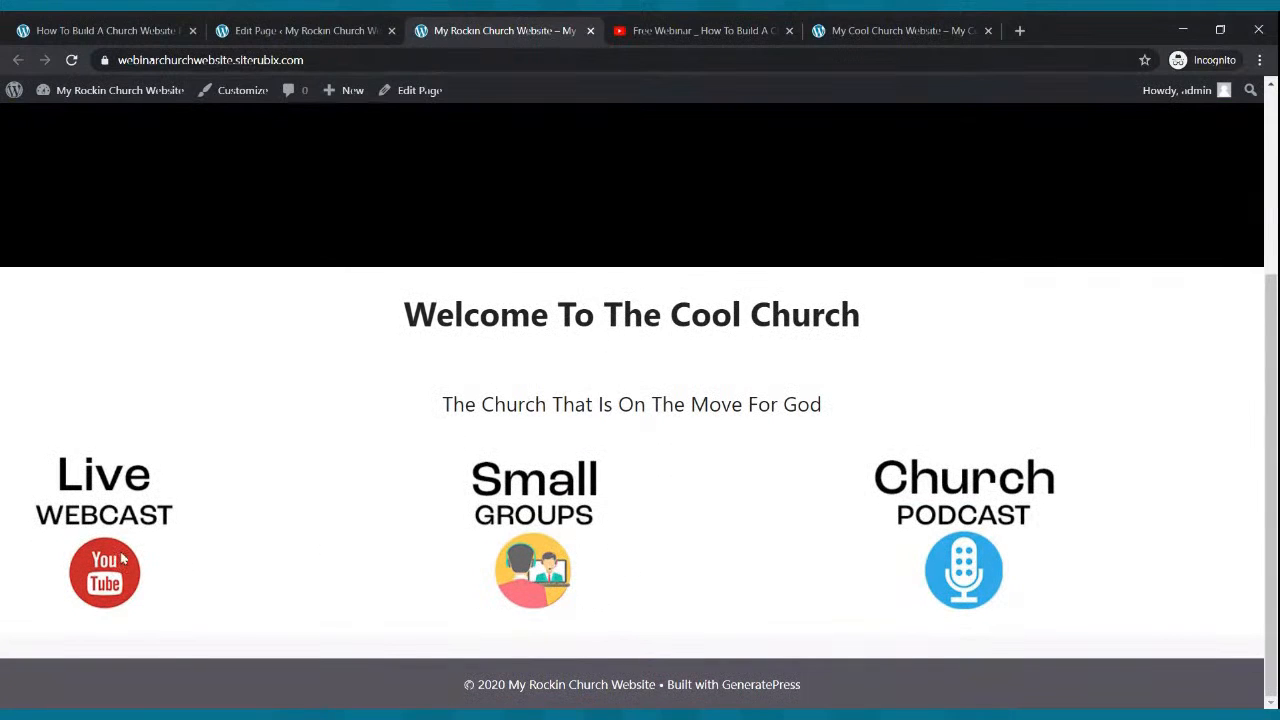
pyautogui.click(246, 36)
pyautogui.scroll(-3, 252, 400)
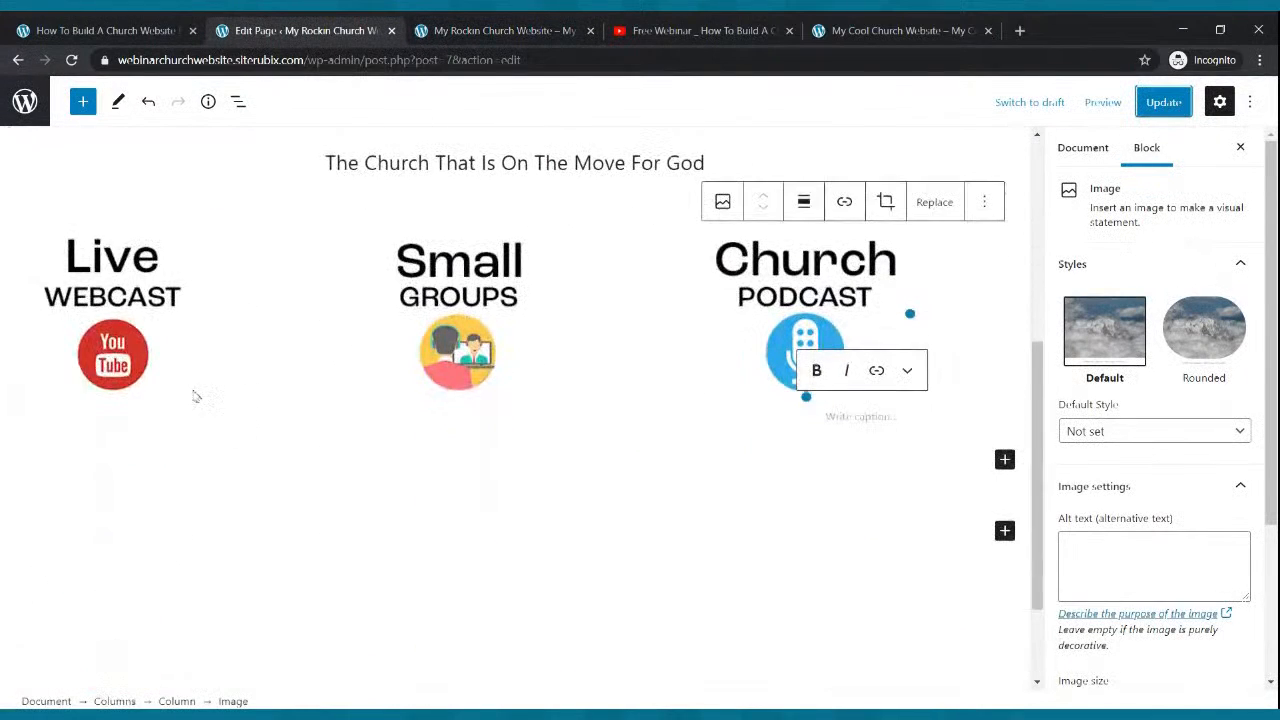
pyautogui.click(128, 314)
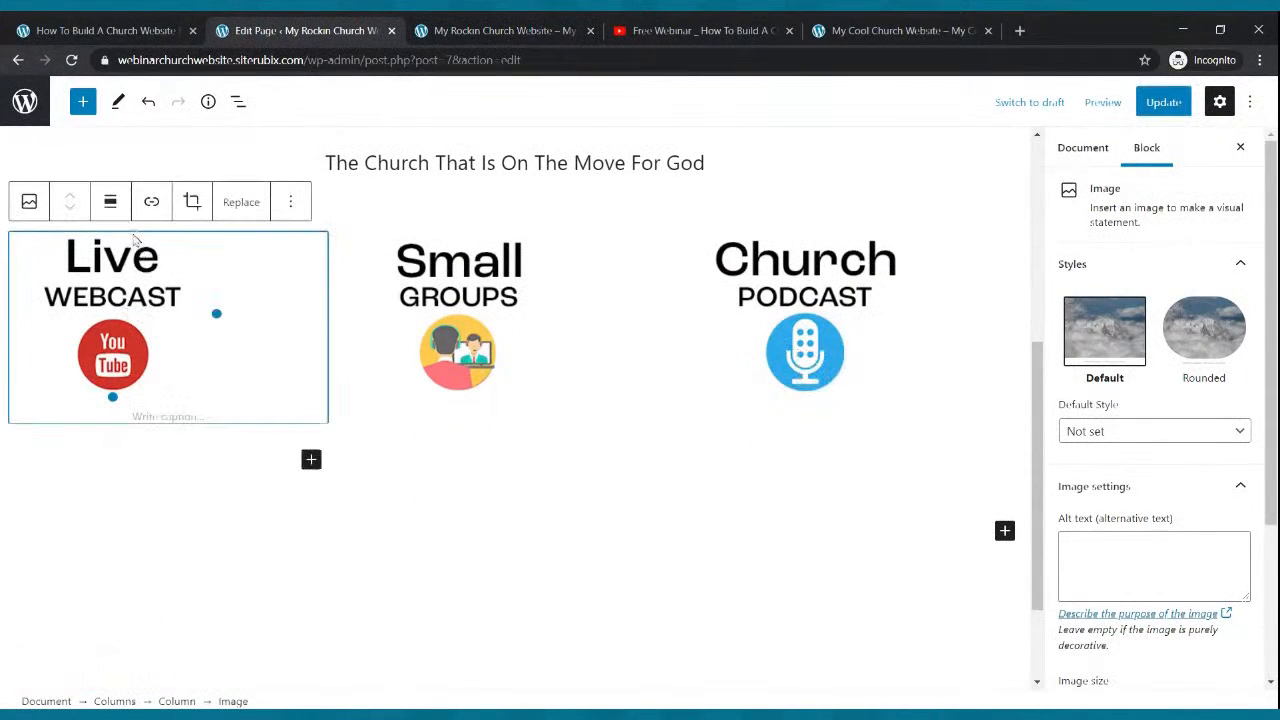
# - Align the Live Webcast, Small Groups and Church Podcast images to the centre
pyautogui.click(110, 201)
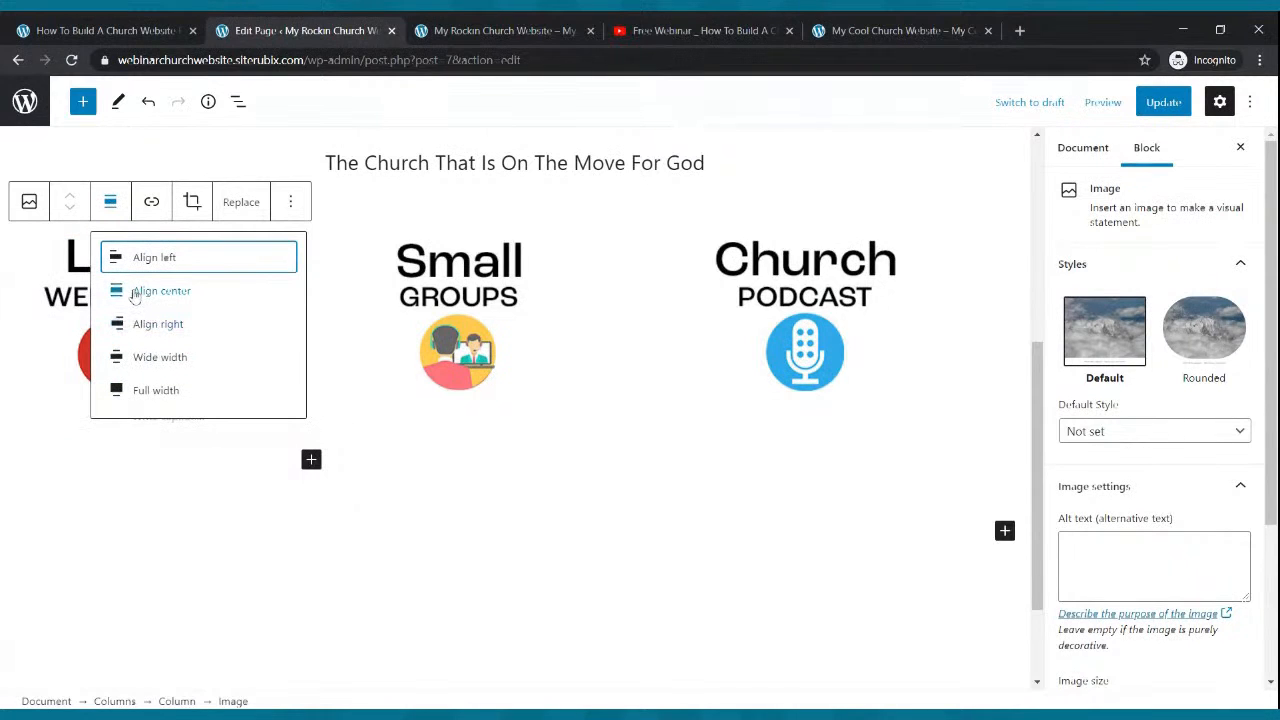
pyautogui.click(135, 292)
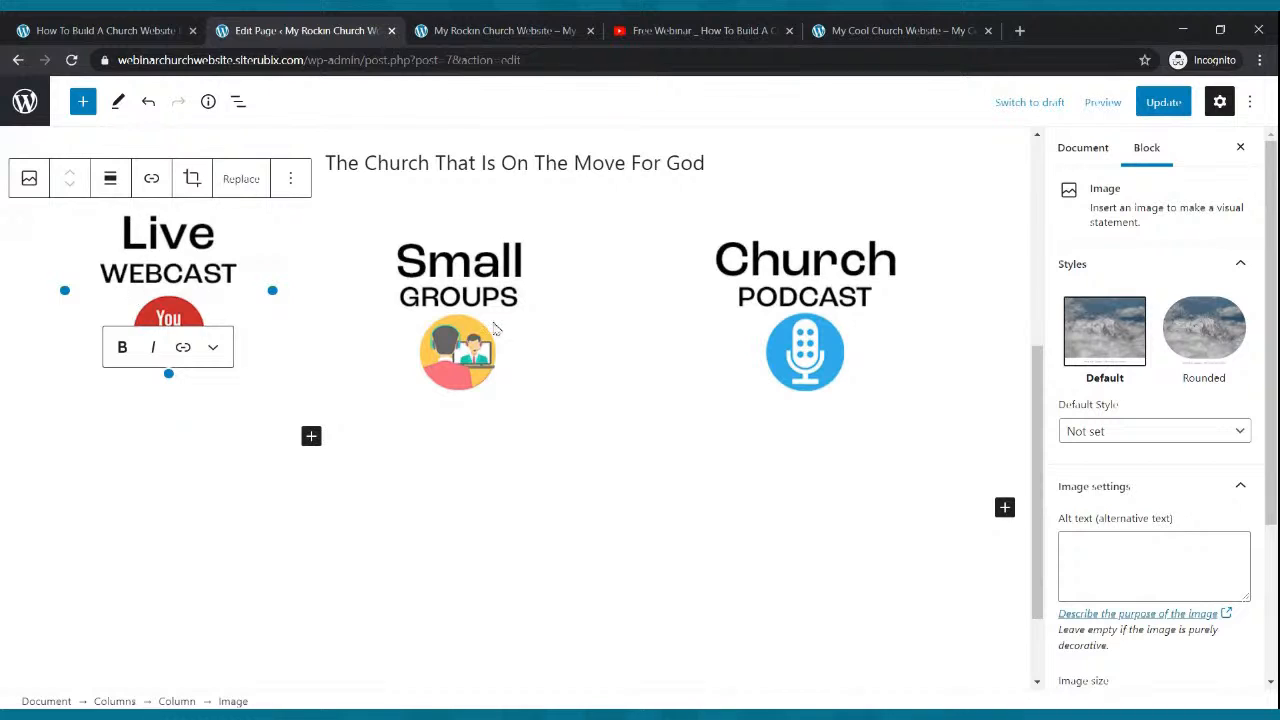
pyautogui.click(476, 314)
pyautogui.click(457, 201)
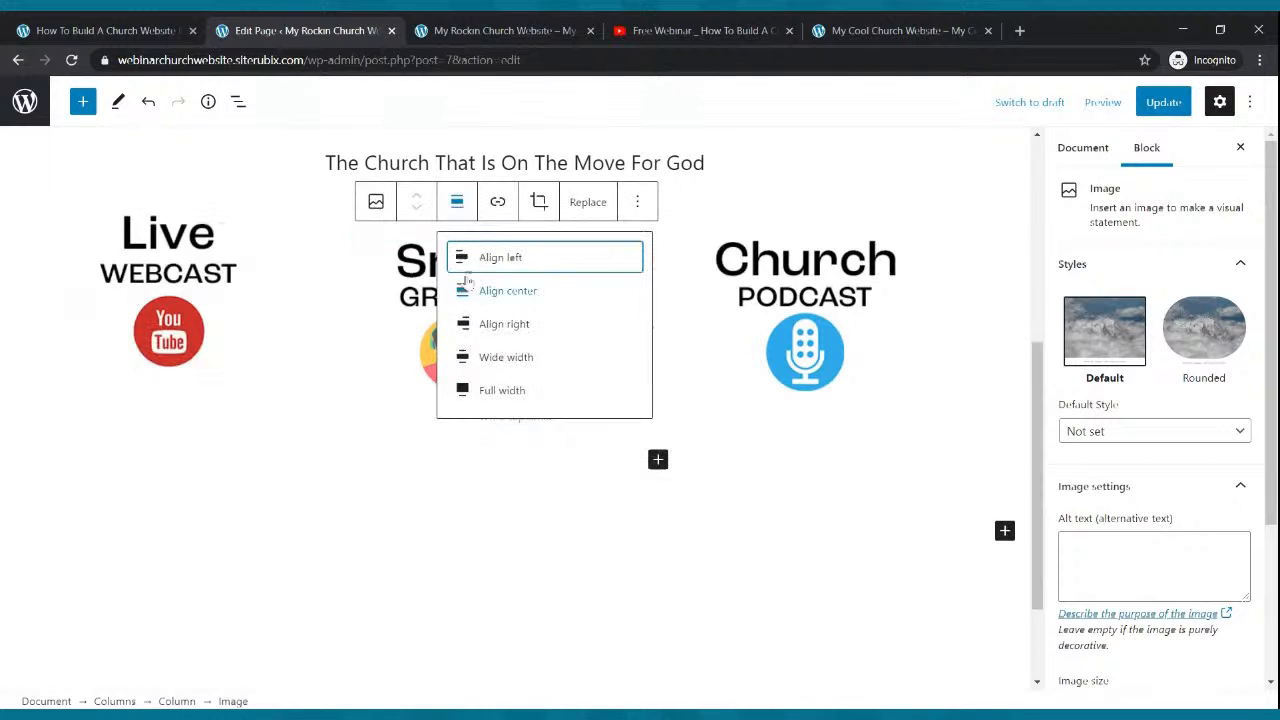
pyautogui.click(477, 303)
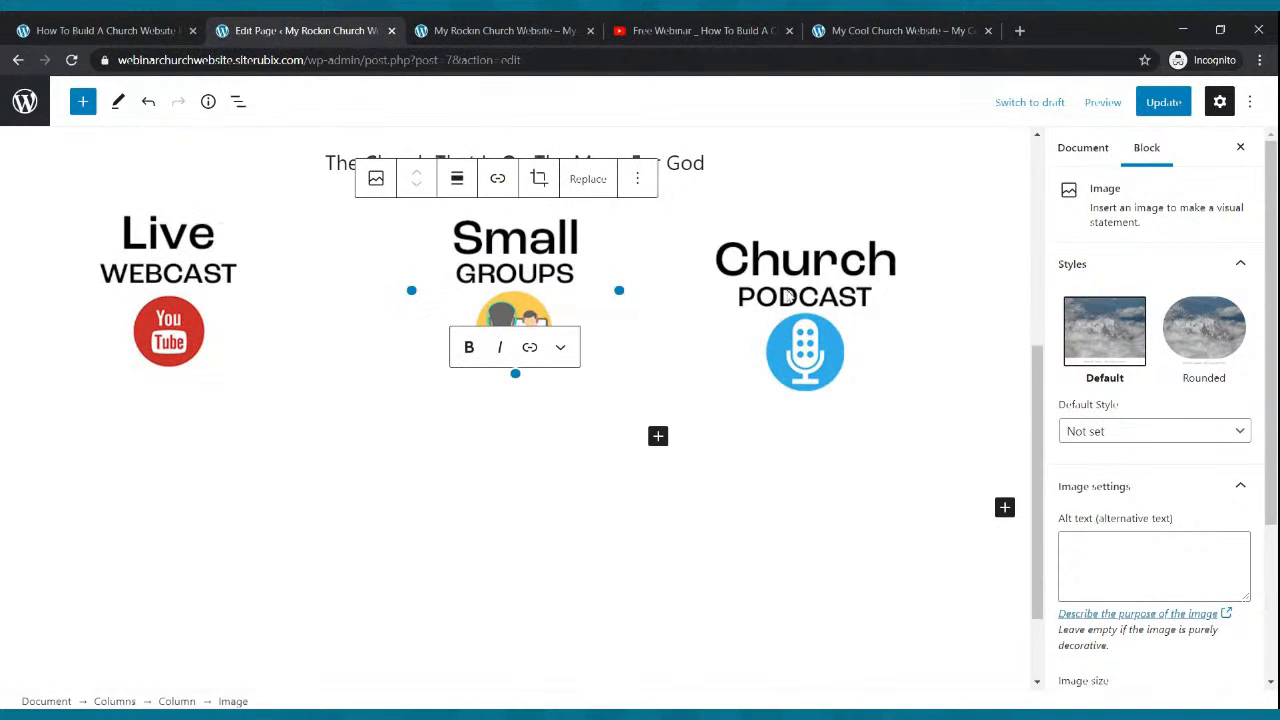
pyautogui.click(788, 296)
pyautogui.click(803, 201)
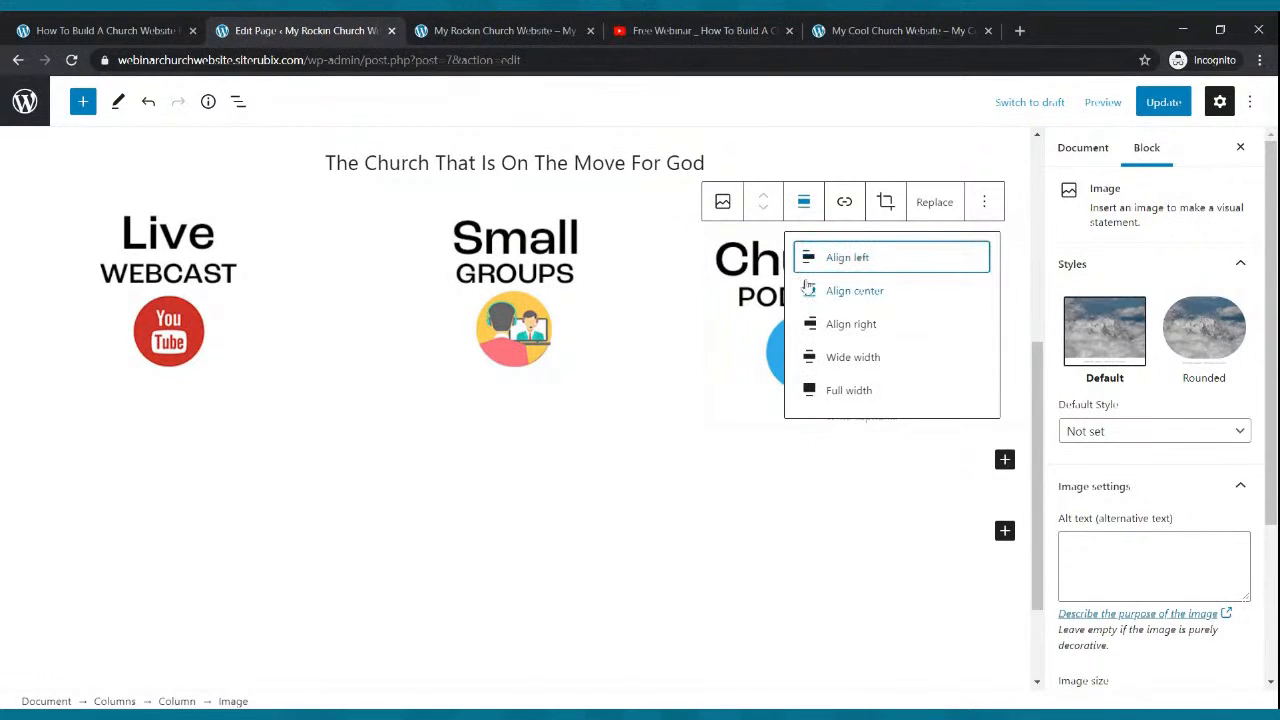
pyautogui.click(808, 288)
# - Save the page and reload the live site to see the centred images
pyautogui.click(1152, 114)
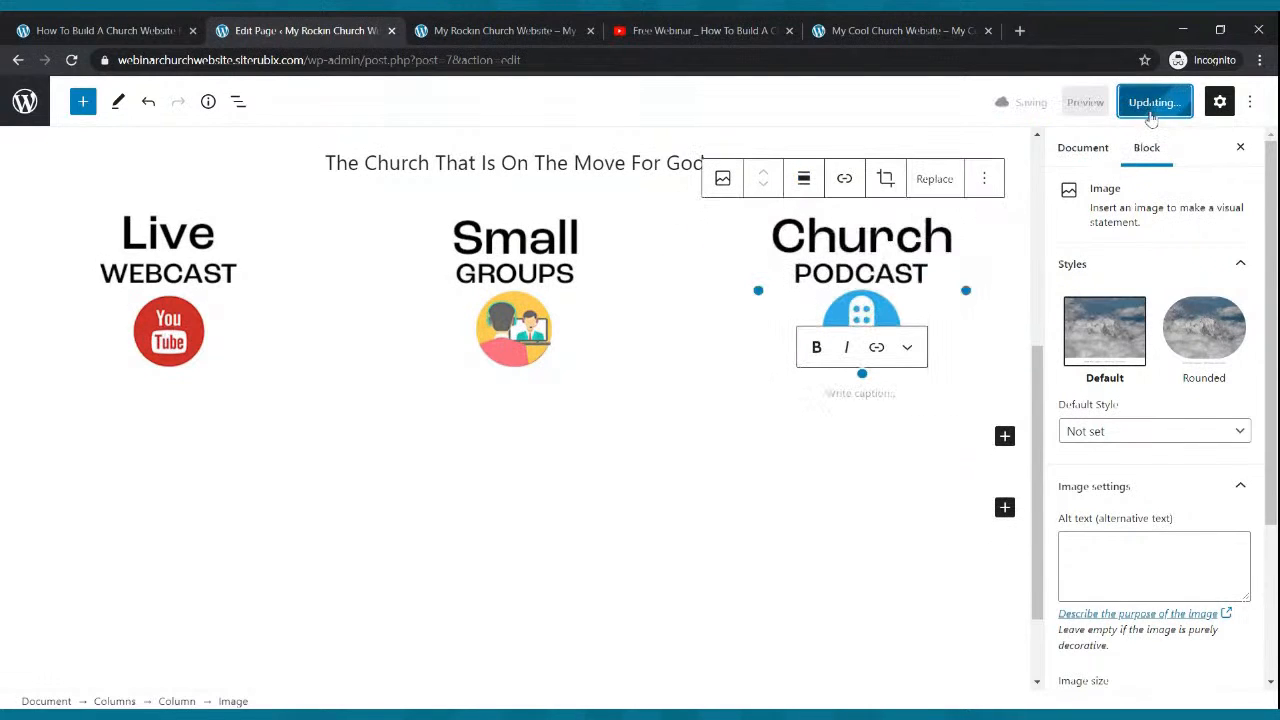
pyautogui.click(548, 22)
pyautogui.click(71, 60)
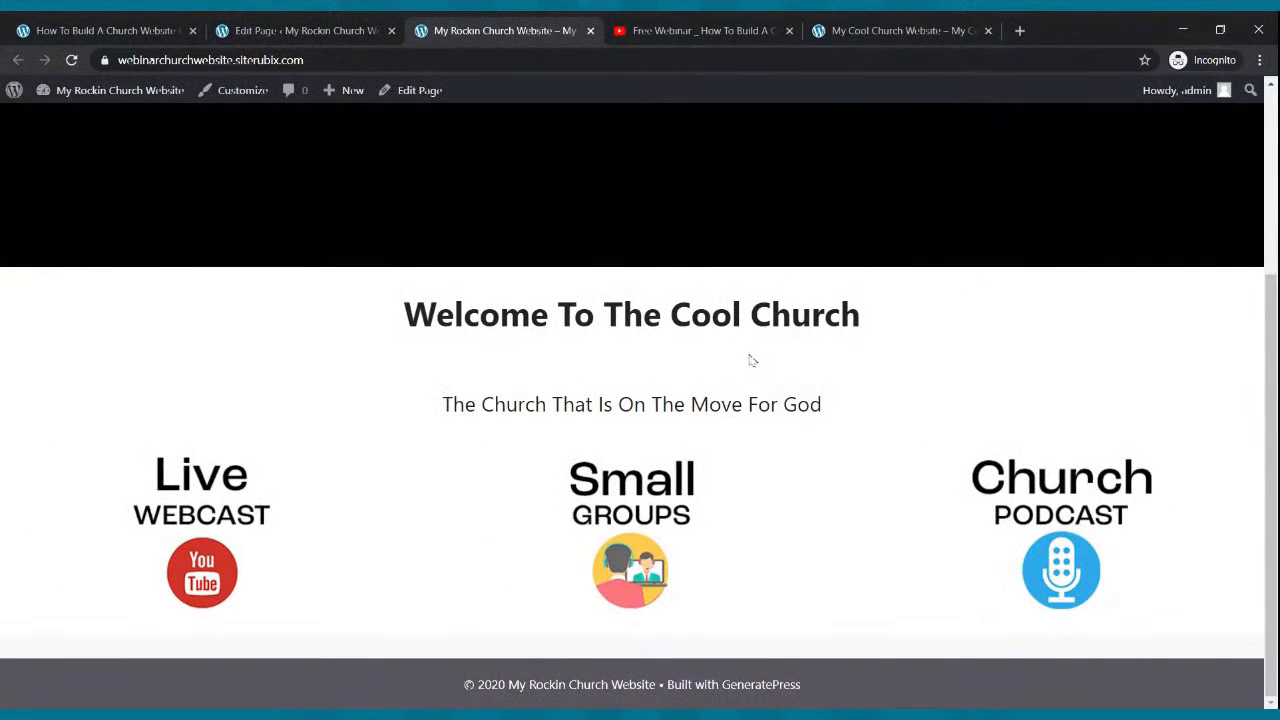
pyautogui.scroll(4, 737, 330)
pyautogui.scroll(-4, 741, 332)
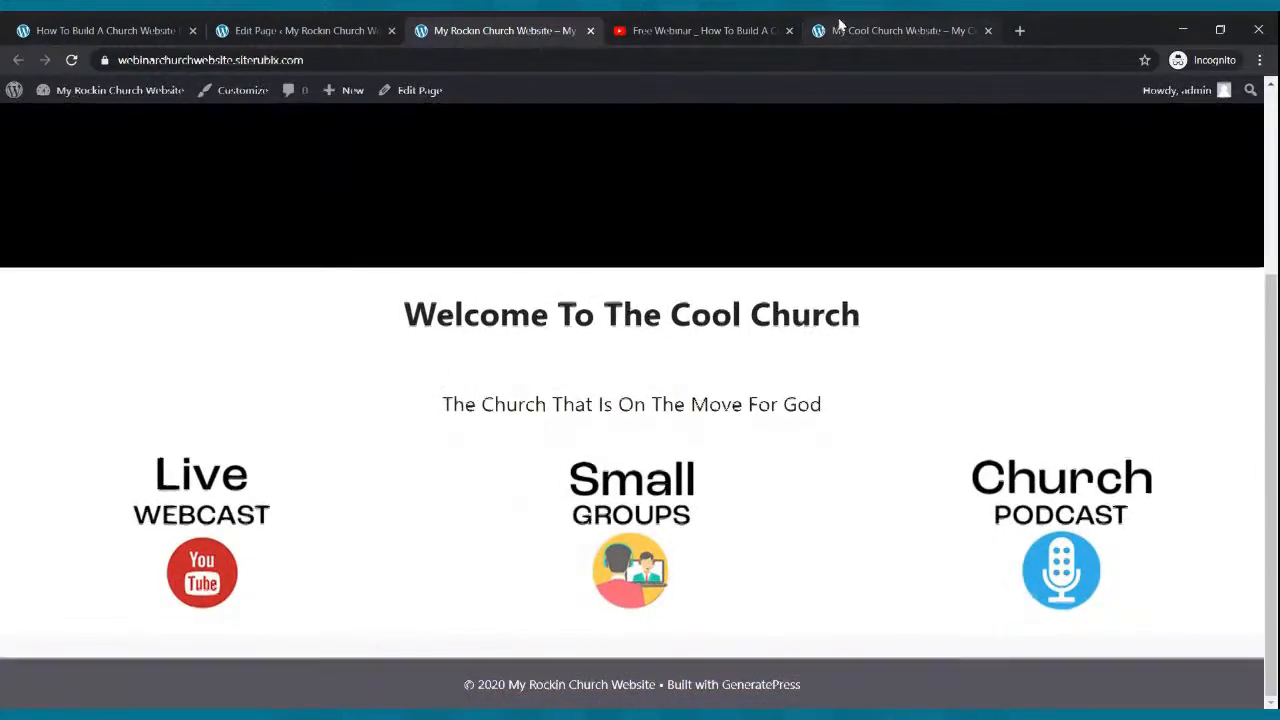
pyautogui.click(837, 27)
pyautogui.scroll(3, 785, 237)
pyautogui.scroll(-6, 785, 237)
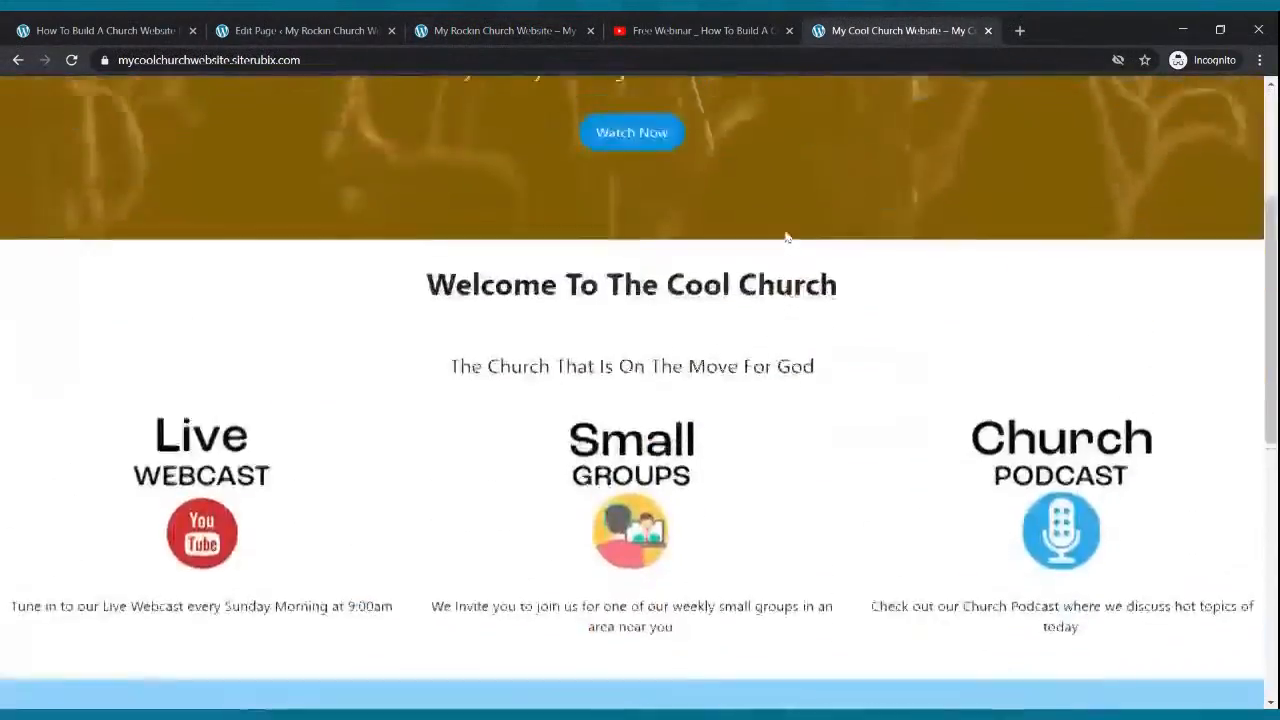
pyautogui.scroll(5, 787, 237)
pyautogui.scroll(2, 787, 237)
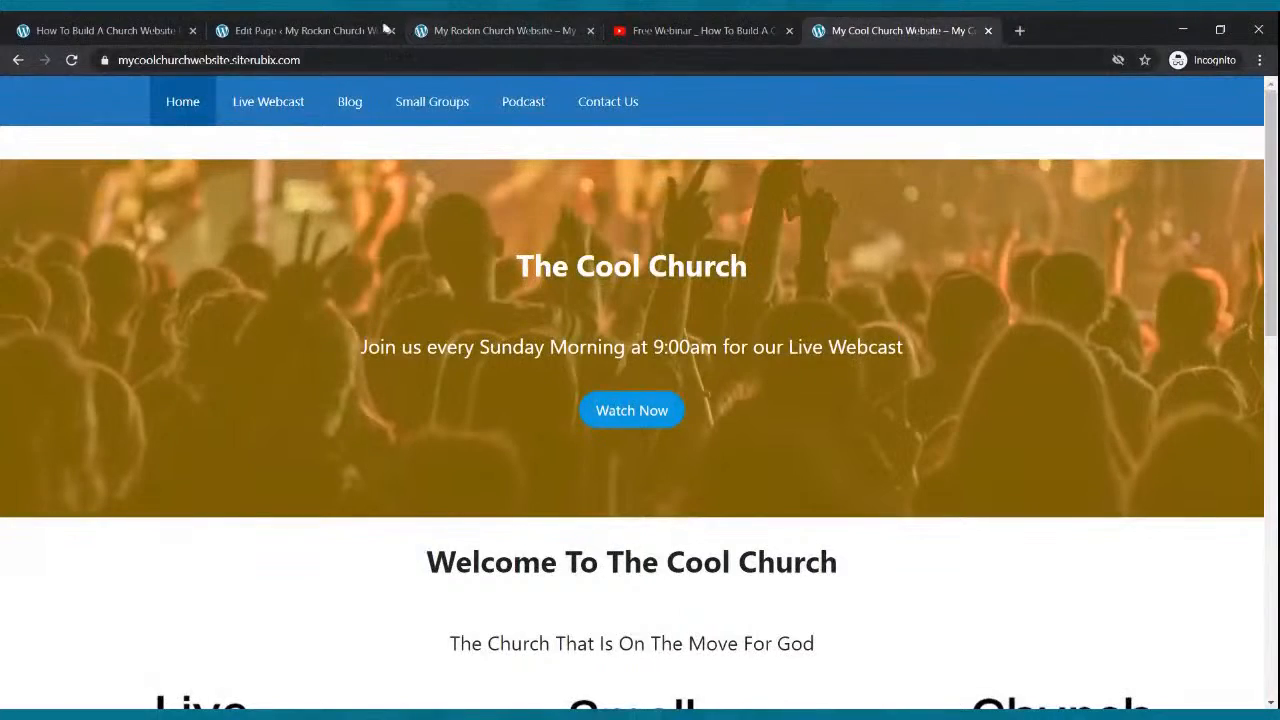
pyautogui.click(300, 30)
pyautogui.scroll(4, 348, 350)
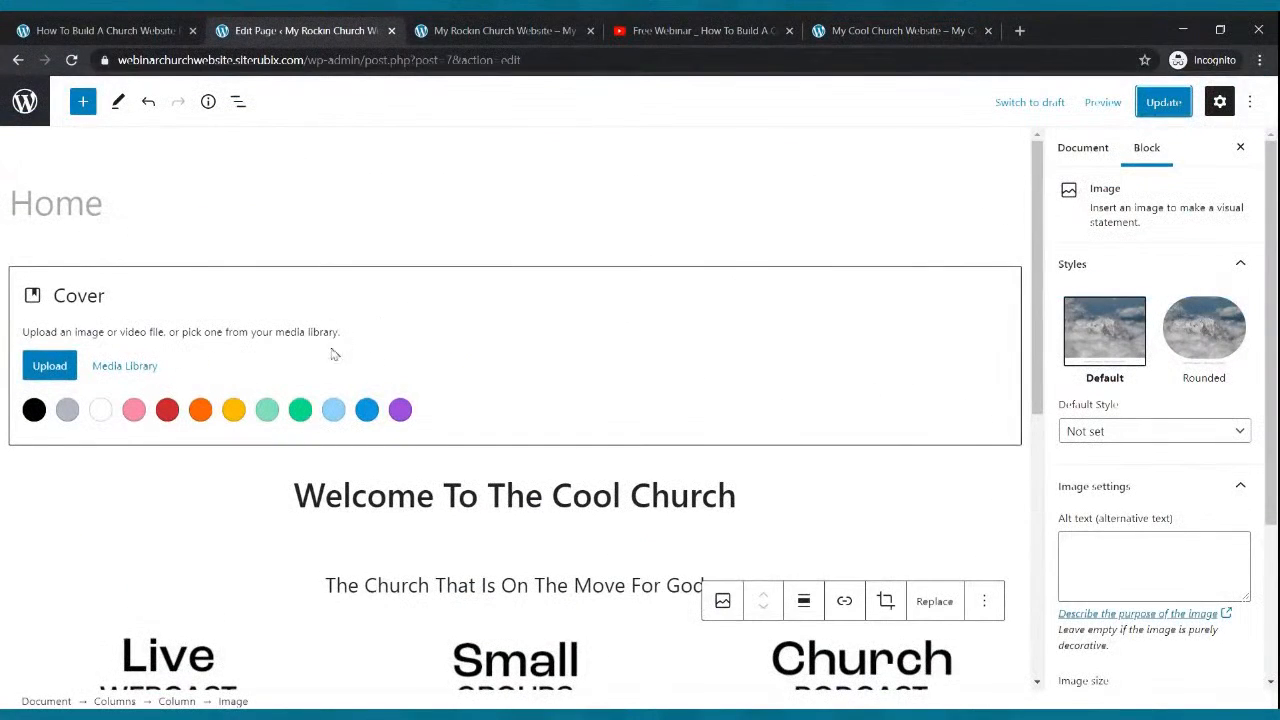
pyautogui.click(62, 386)
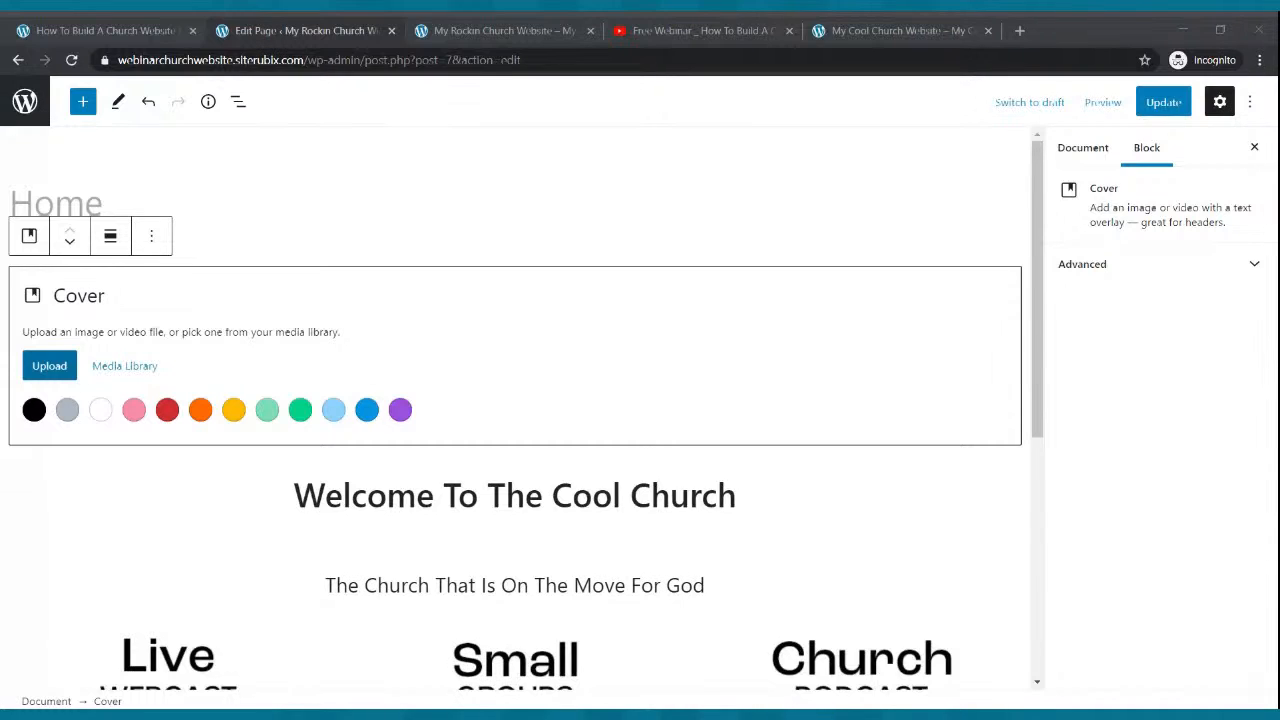
pyautogui.doubleClick(332, 266)
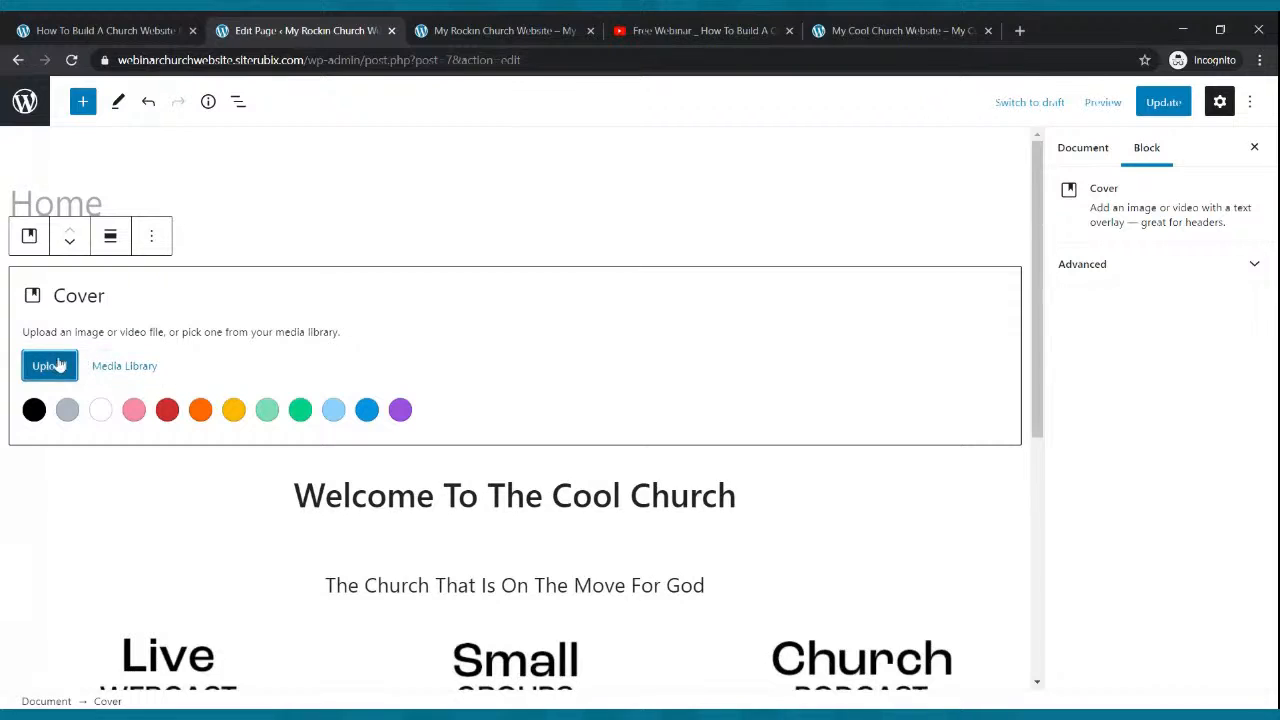
pyautogui.click(1163, 102)
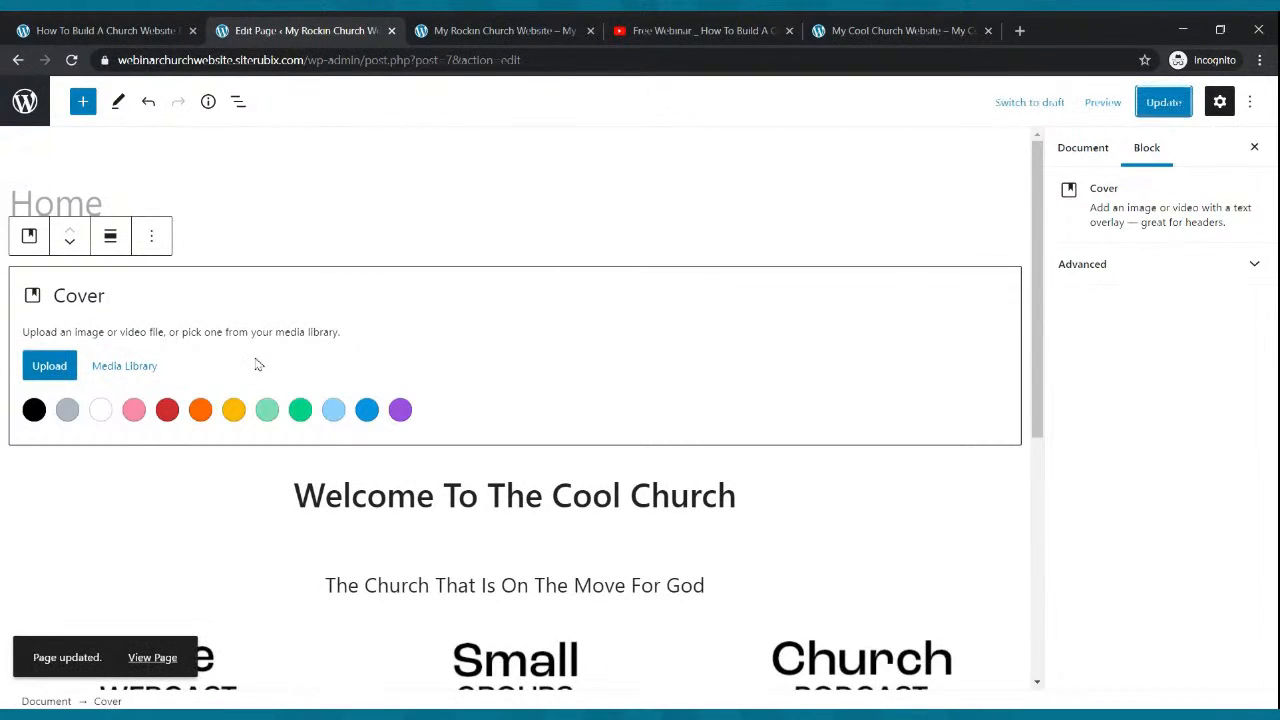
pyautogui.click(440, 36)
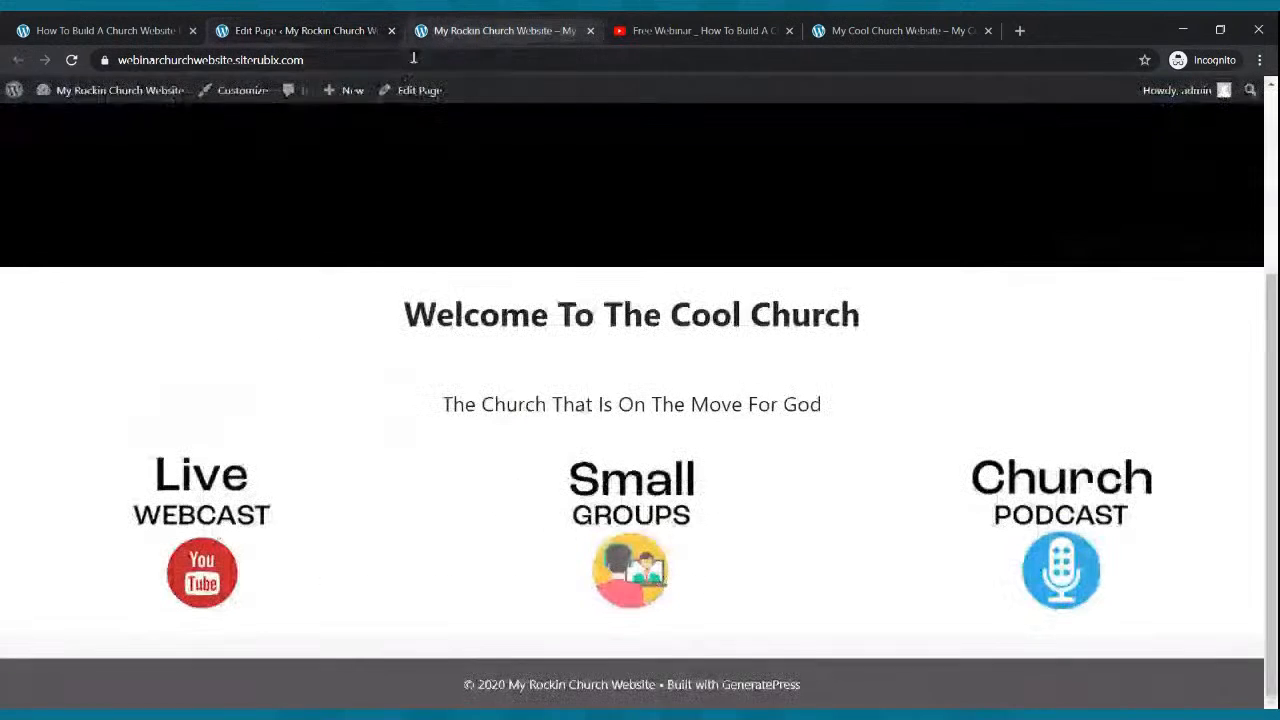
# - Reload the live site, then select the Live Webcast caption on the reference site
pyautogui.click(71, 60)
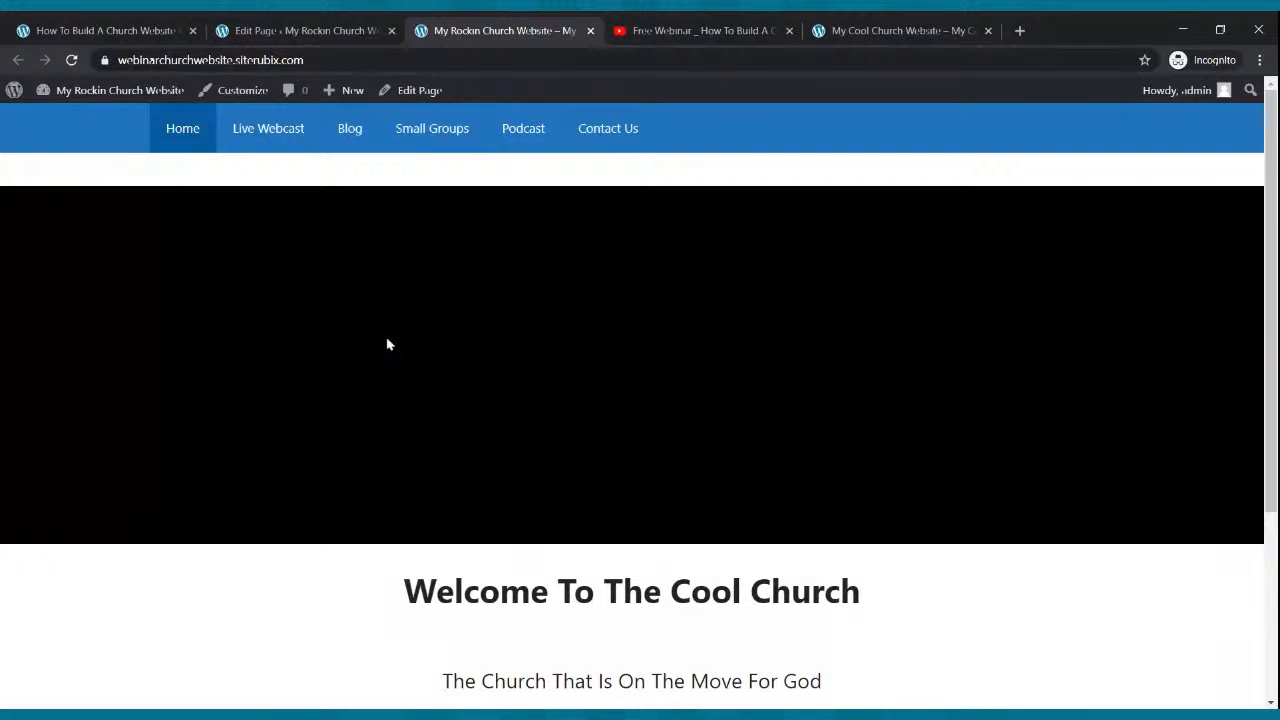
pyautogui.scroll(-3, 389, 345)
pyautogui.scroll(2, 393, 193)
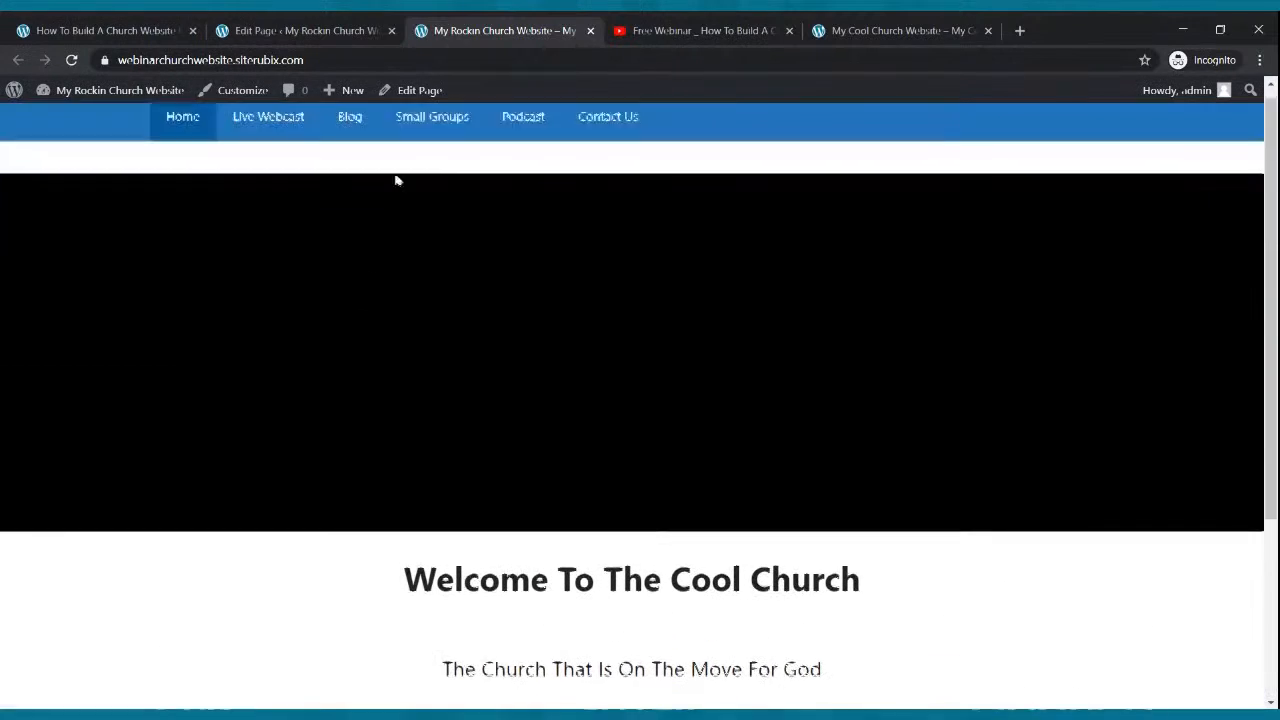
pyautogui.click(840, 30)
pyautogui.scroll(-3, 606, 420)
pyautogui.scroll(-3, 606, 420)
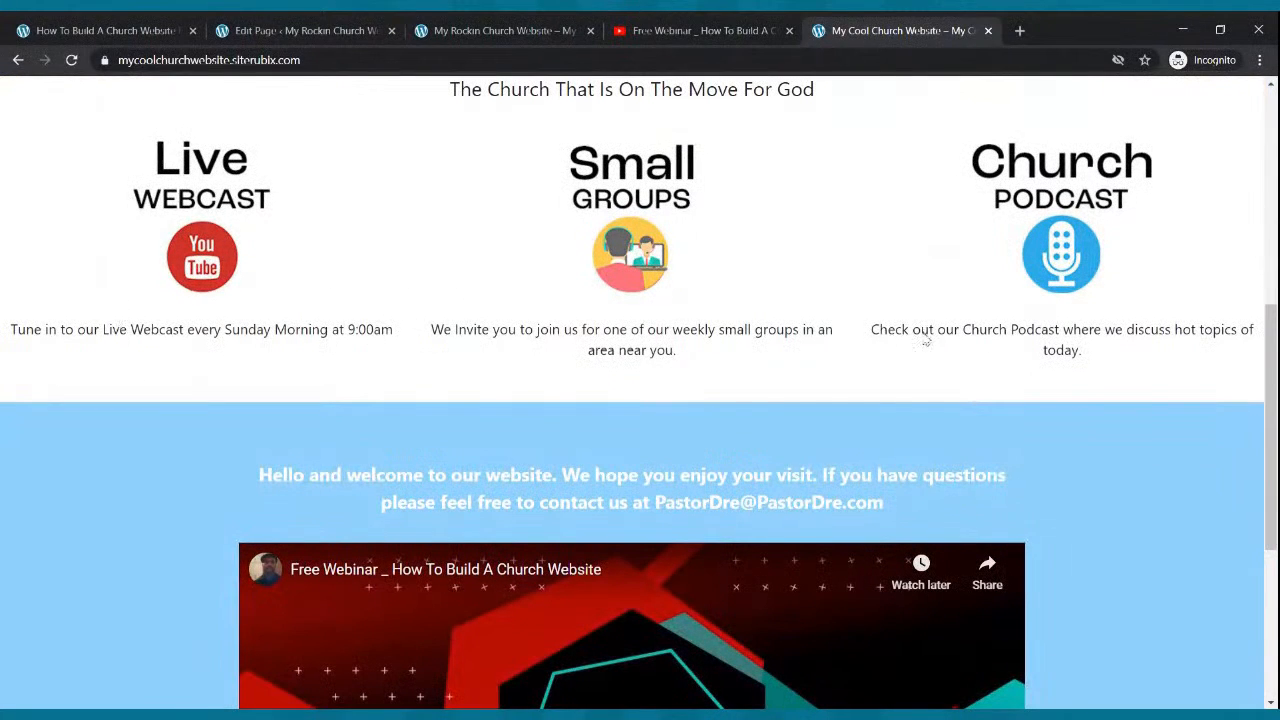
pyautogui.moveTo(10, 329); pyautogui.dragTo(397, 332)
pyautogui.hotkey('ctrl', 'c')
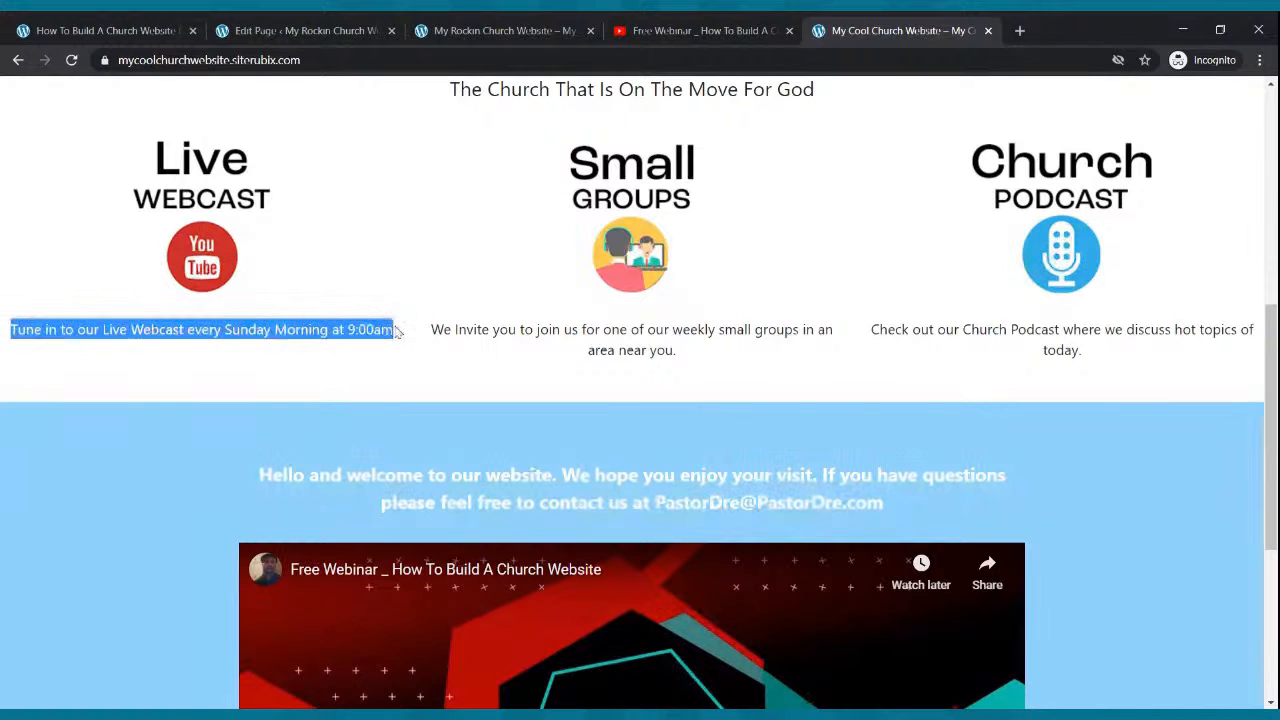
# - Back in the editor, select the Live Webcast image block
pyautogui.click(282, 36)
pyautogui.scroll(-3, 246, 345)
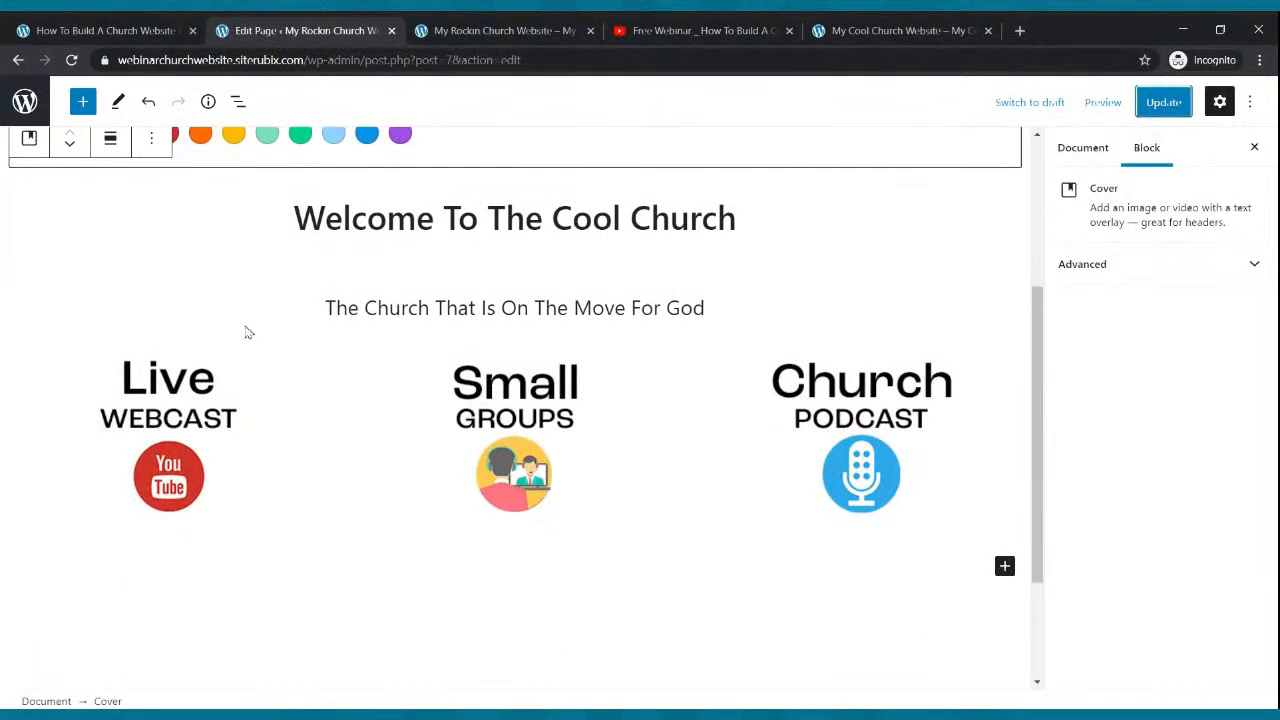
pyautogui.click(190, 420)
pyautogui.scroll(-3, 190, 420)
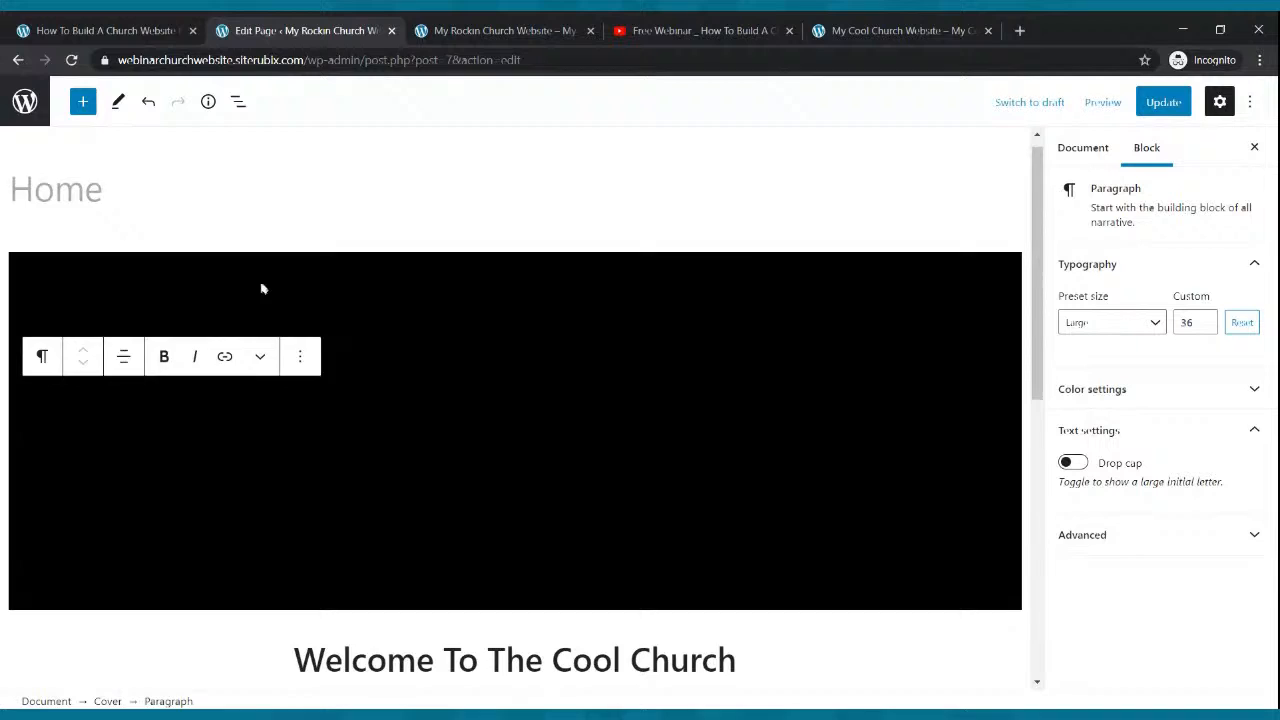
pyautogui.scroll(-6, 261, 288)
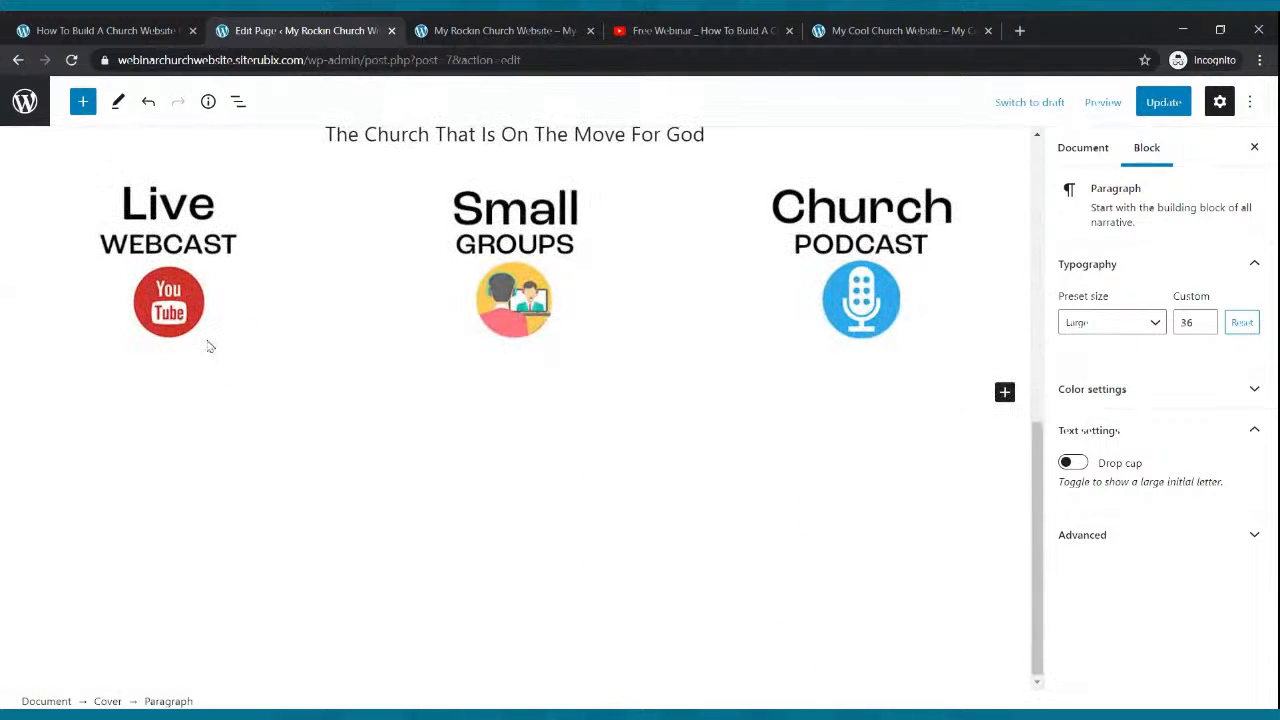
pyautogui.click(186, 313)
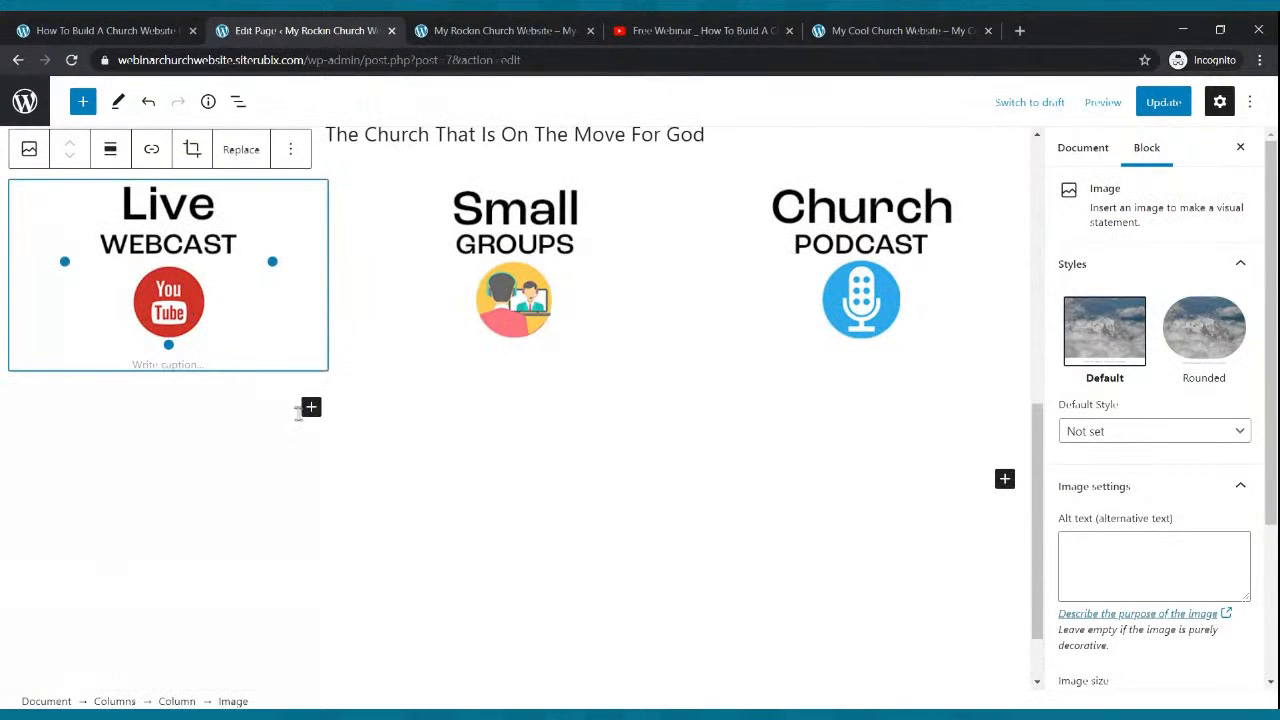
# - Add a paragraph under the Live Webcast image reading 'Tune in to our live webcast every Sunday Morning at 9:00am'
pyautogui.click(311, 409)
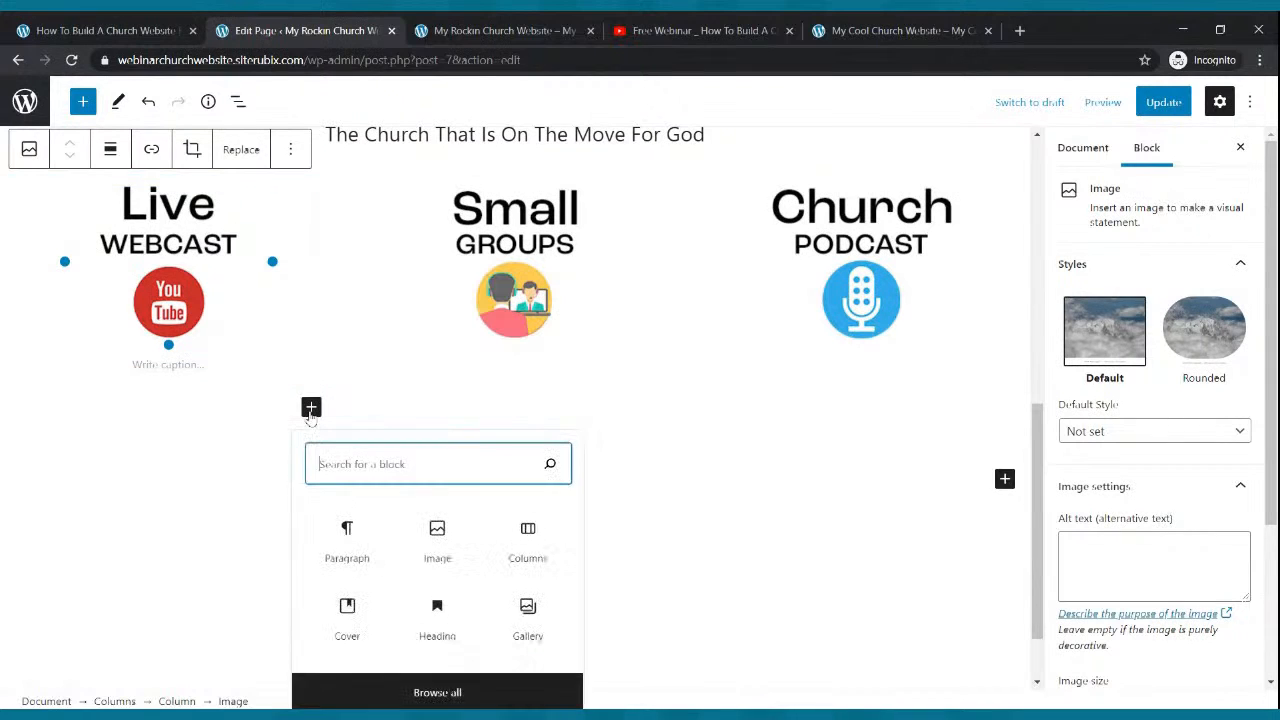
pyautogui.click(353, 552)
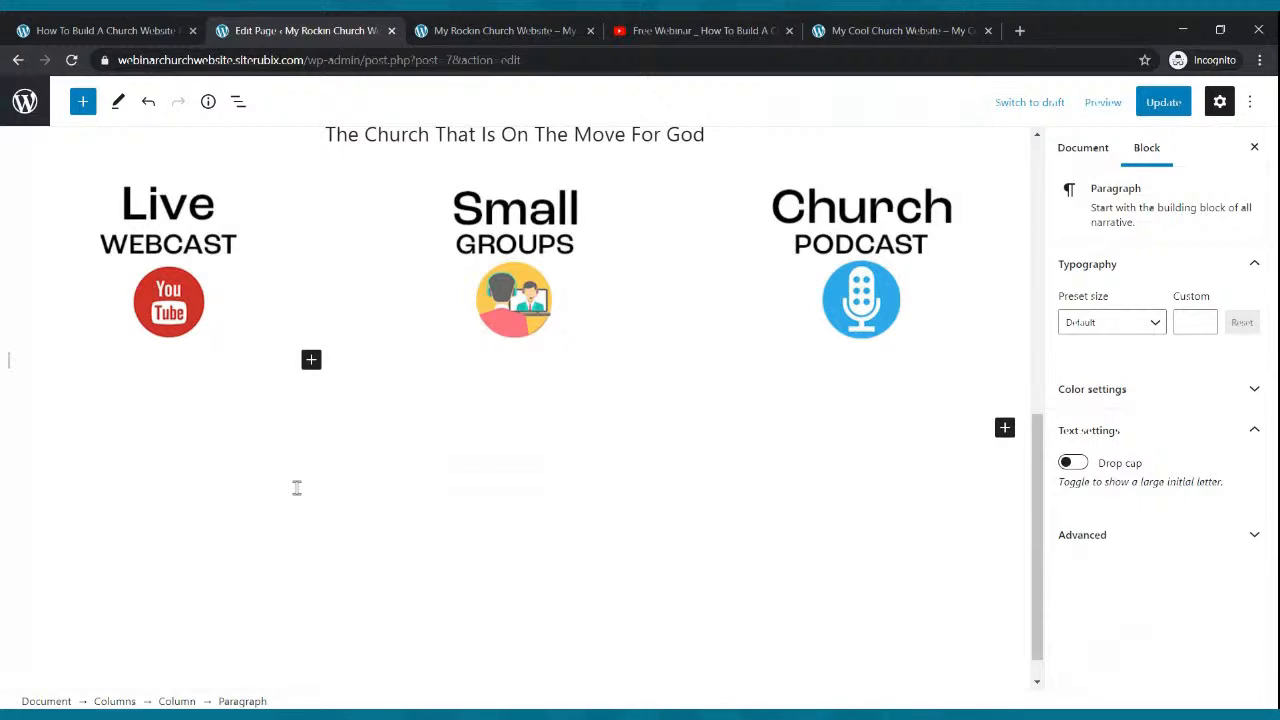
pyautogui.write('Ru')
pyautogui.press('BackSpace')
pyautogui.write('Tune in to our live webcast -')
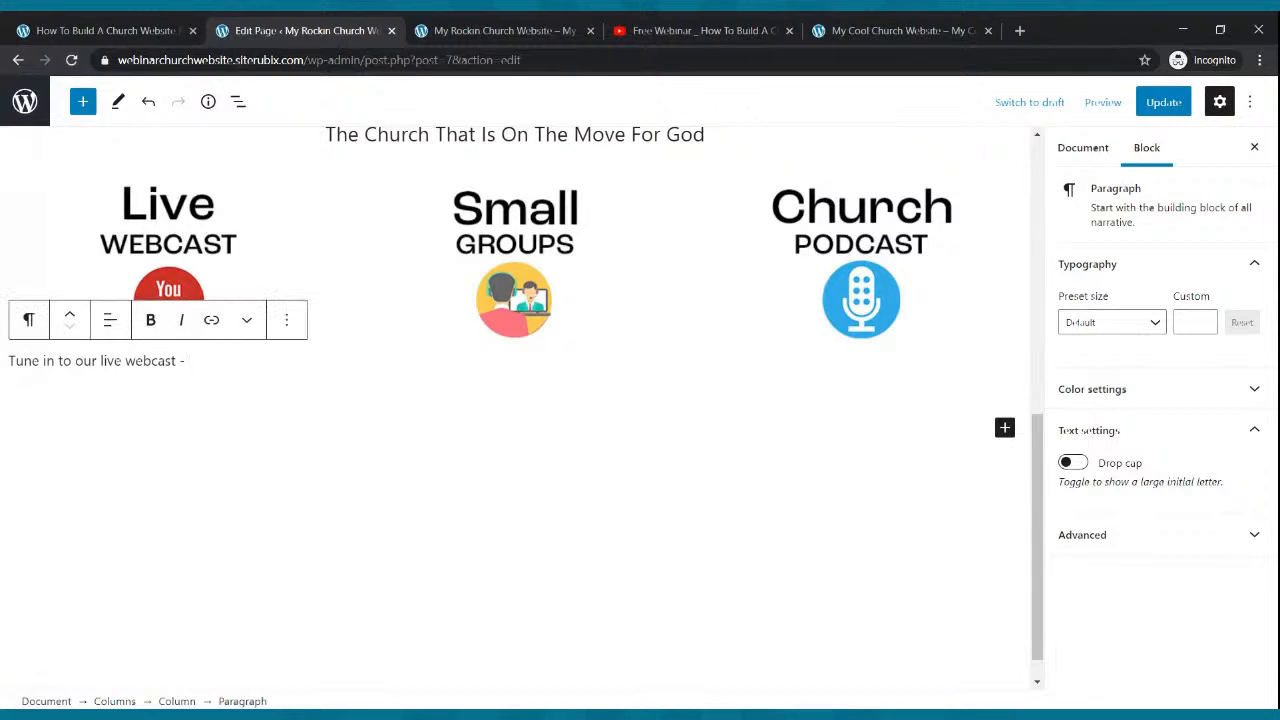
pyautogui.hotkey('ctrl', 'v')
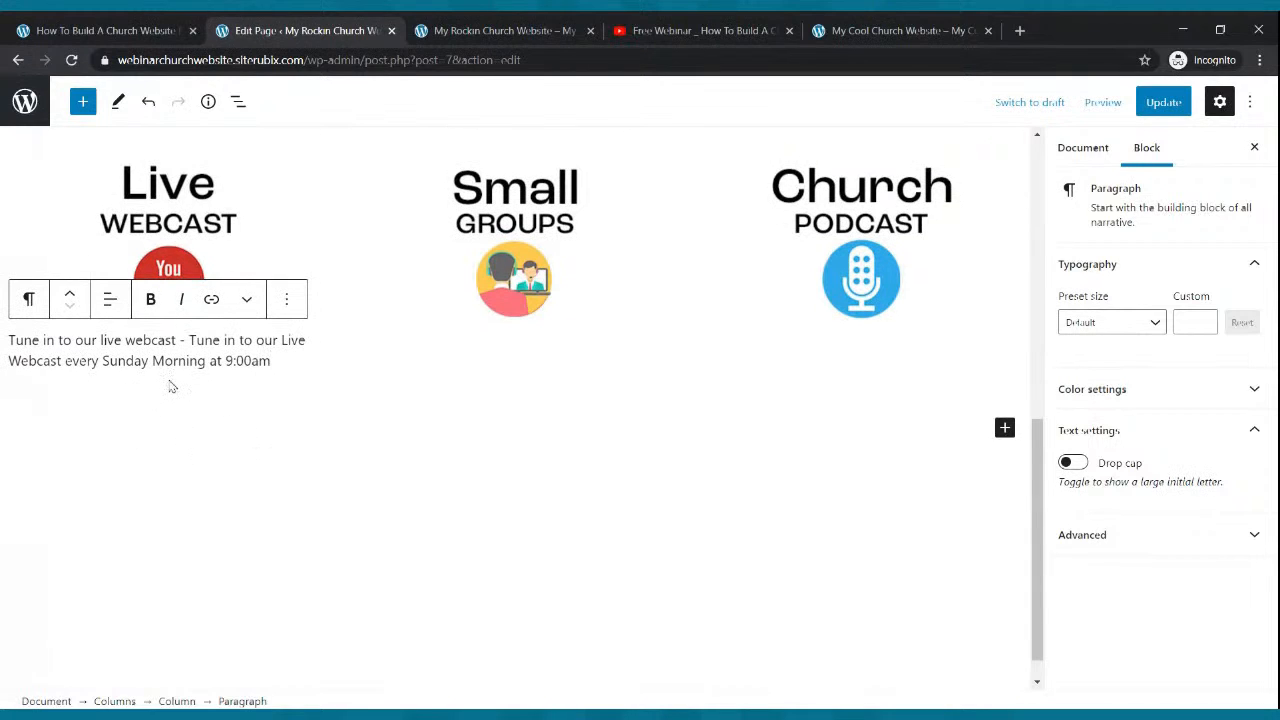
pyautogui.moveTo(190, 340); pyautogui.dragTo(307, 341)
pyautogui.press('Delete')
pyautogui.press('Delete')
pyautogui.press('Delete')
pyautogui.press('Delete')
pyautogui.press('Delete')
pyautogui.press('Delete')
pyautogui.press('Delete')
pyautogui.press('Delete')
pyautogui.press('Delete')
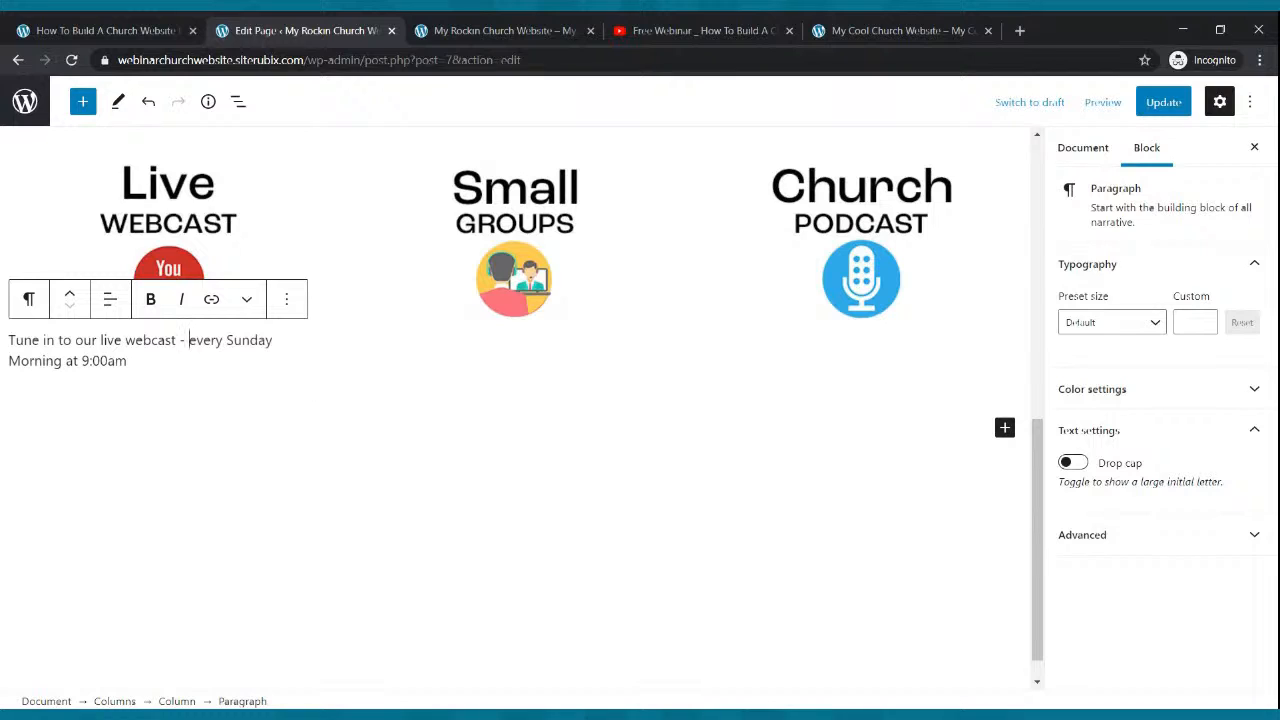
pyautogui.press('BackSpace')
pyautogui.press('BackSpace')
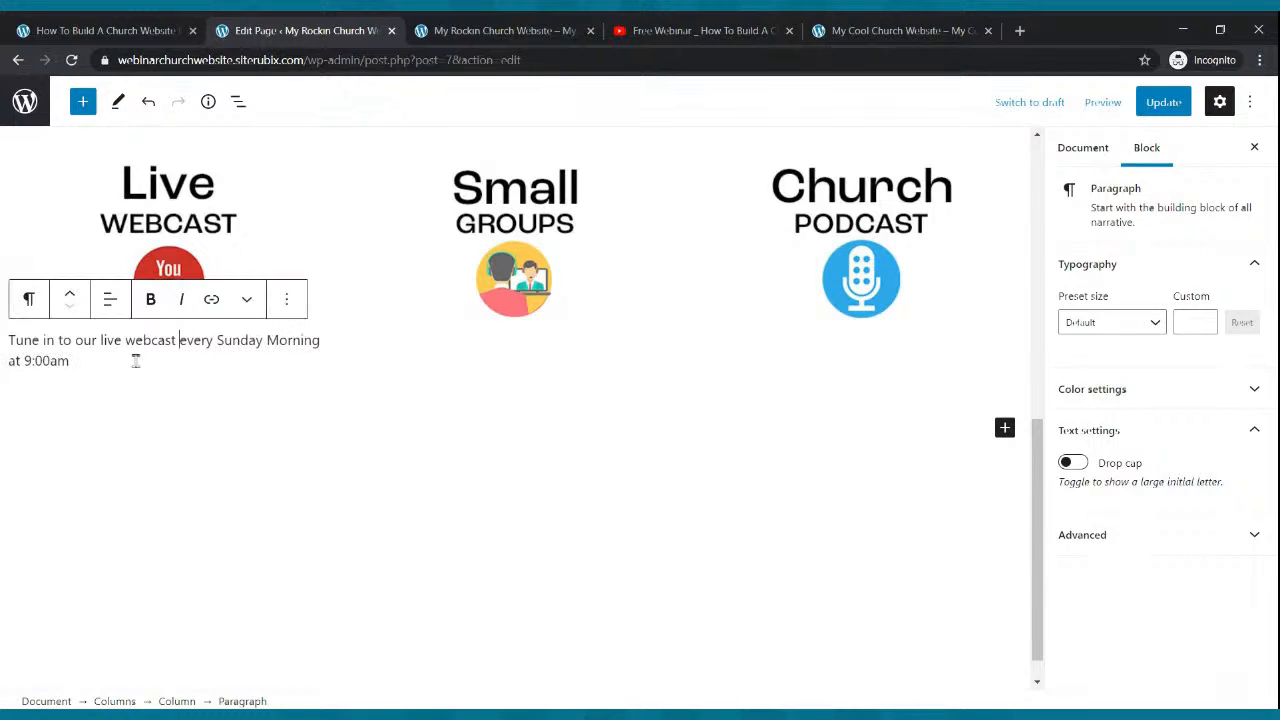
# - Centre the webcast caption and deselect it
pyautogui.click(110, 299)
pyautogui.click(165, 397)
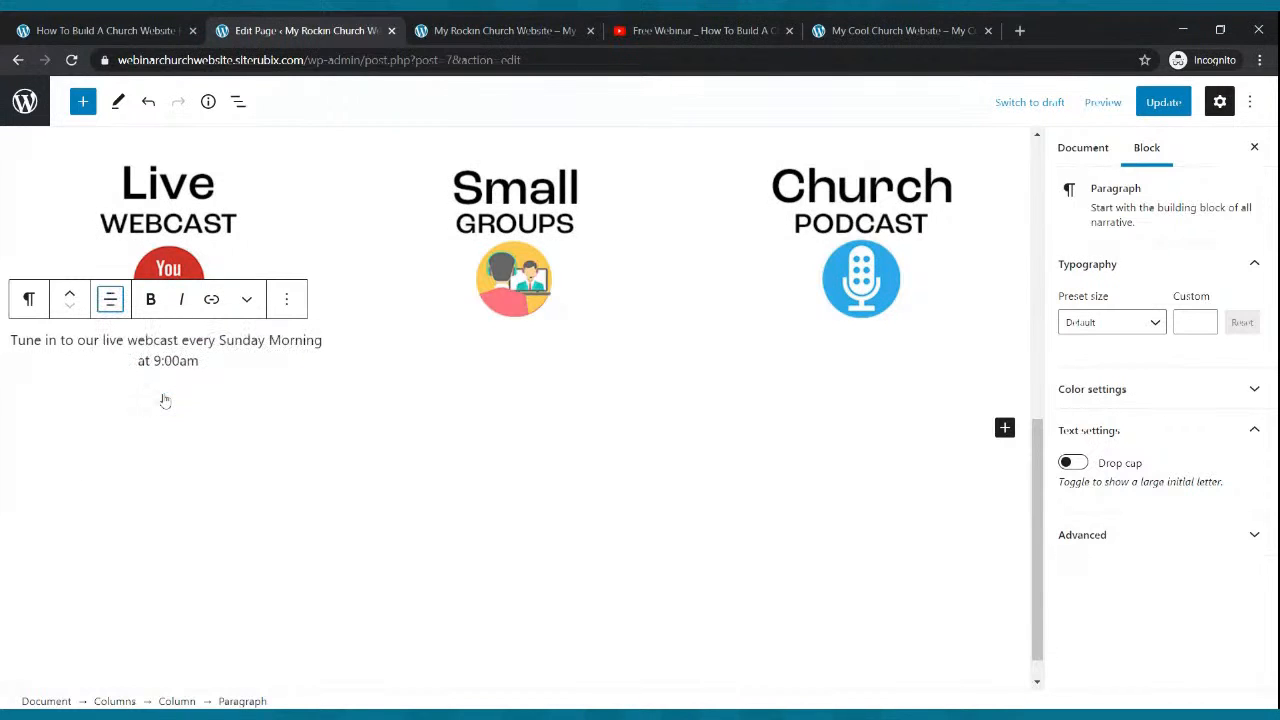
pyautogui.click(506, 418)
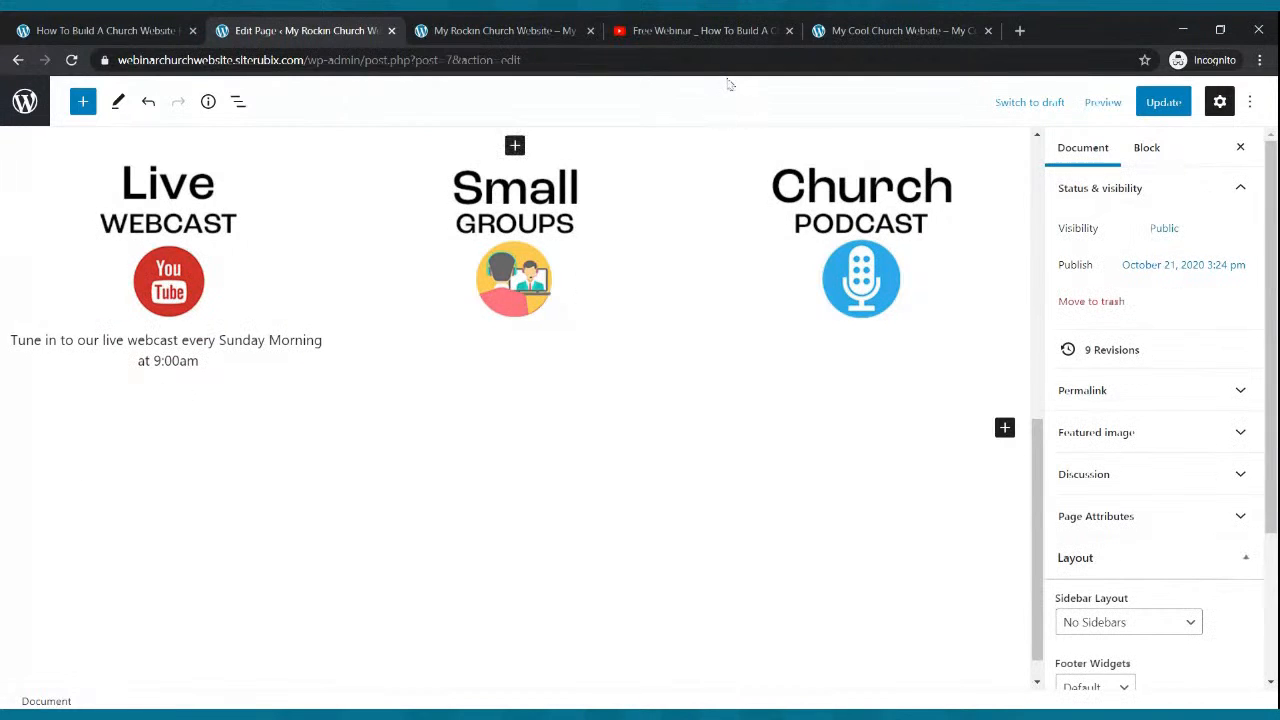
pyautogui.click(874, 30)
# - Copy the Small Groups description from the reference site into a centred paragraph under its image
pyautogui.moveTo(679, 352); pyautogui.dragTo(434, 335)
pyautogui.hotkey('ctrl', 'c')
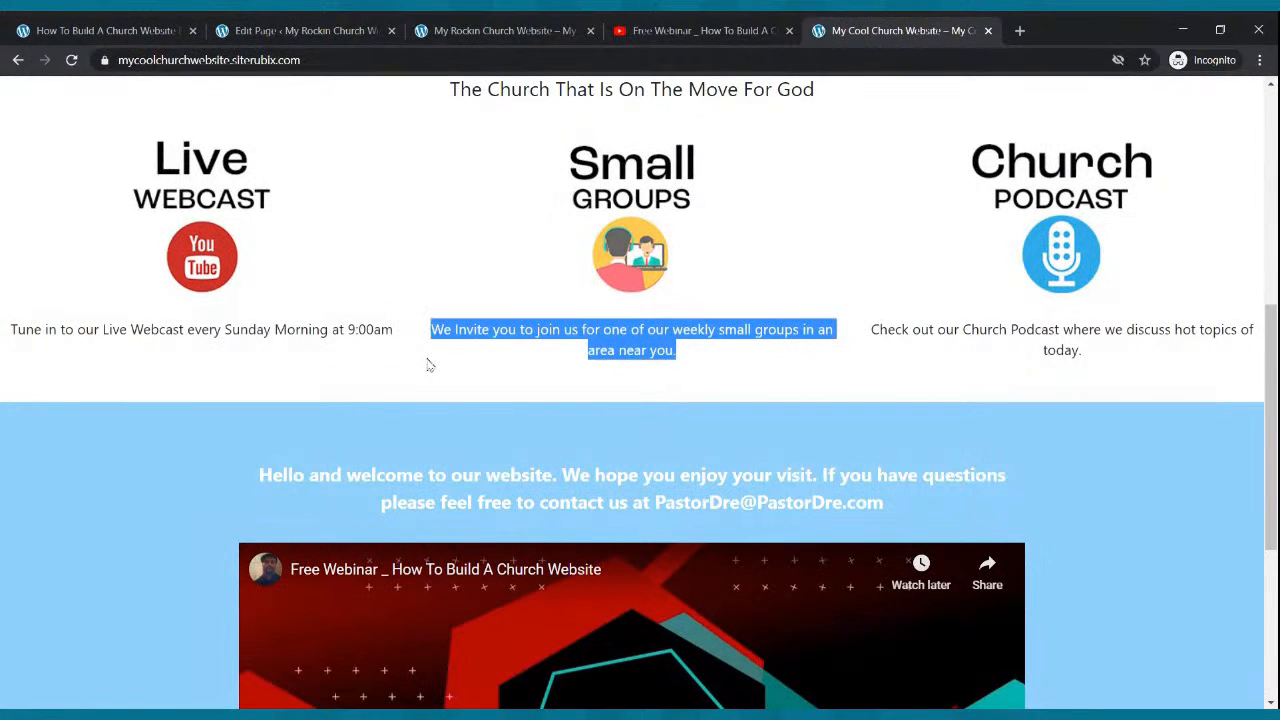
pyautogui.click(290, 30)
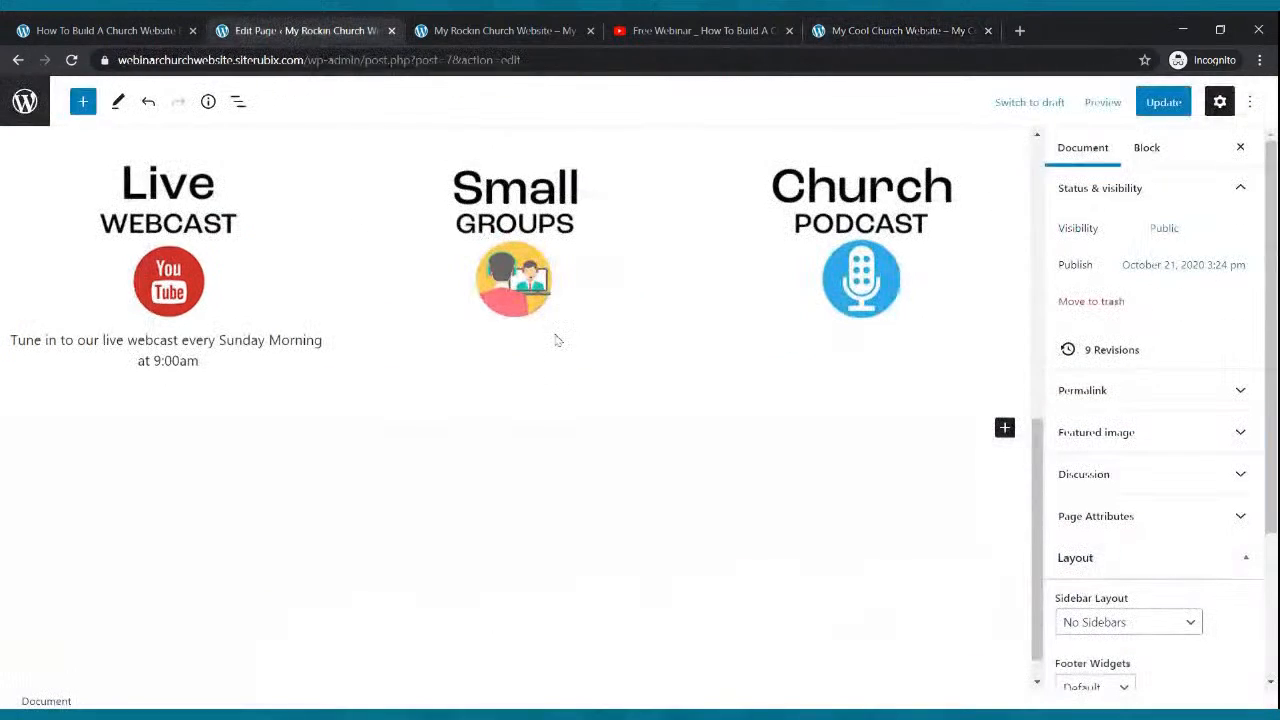
pyautogui.click(486, 354)
pyautogui.click(514, 300)
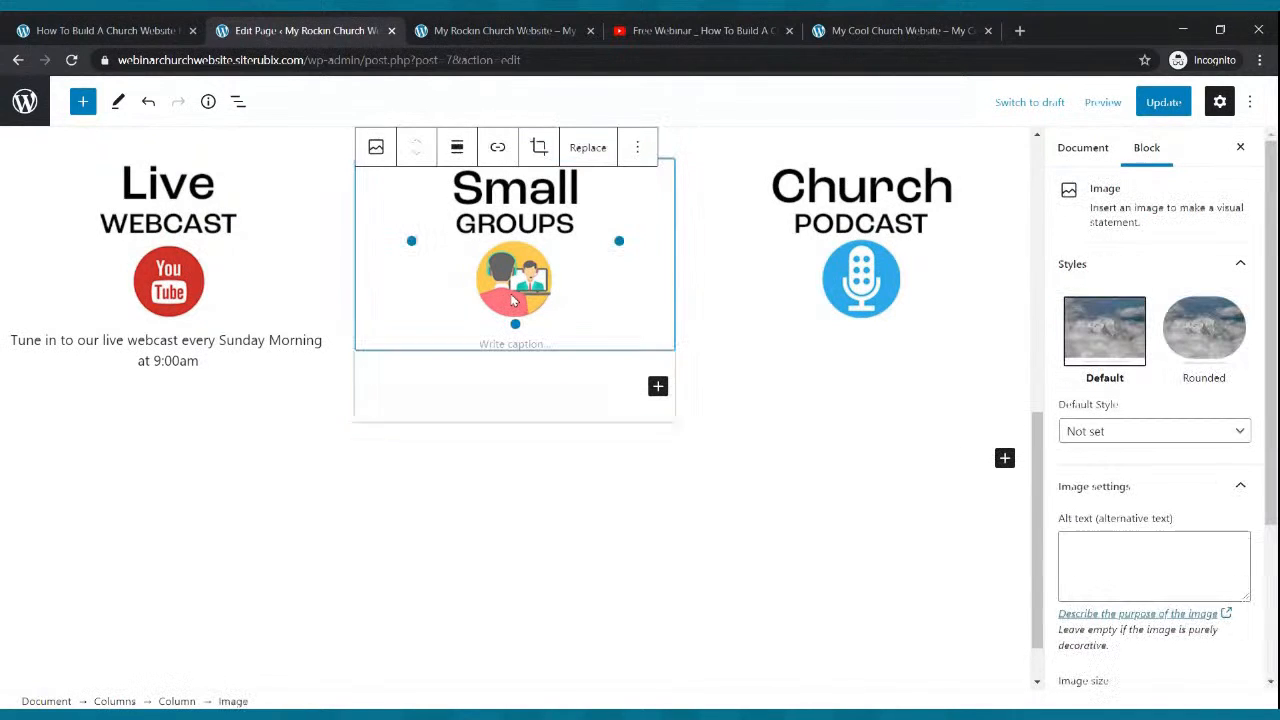
pyautogui.click(658, 386)
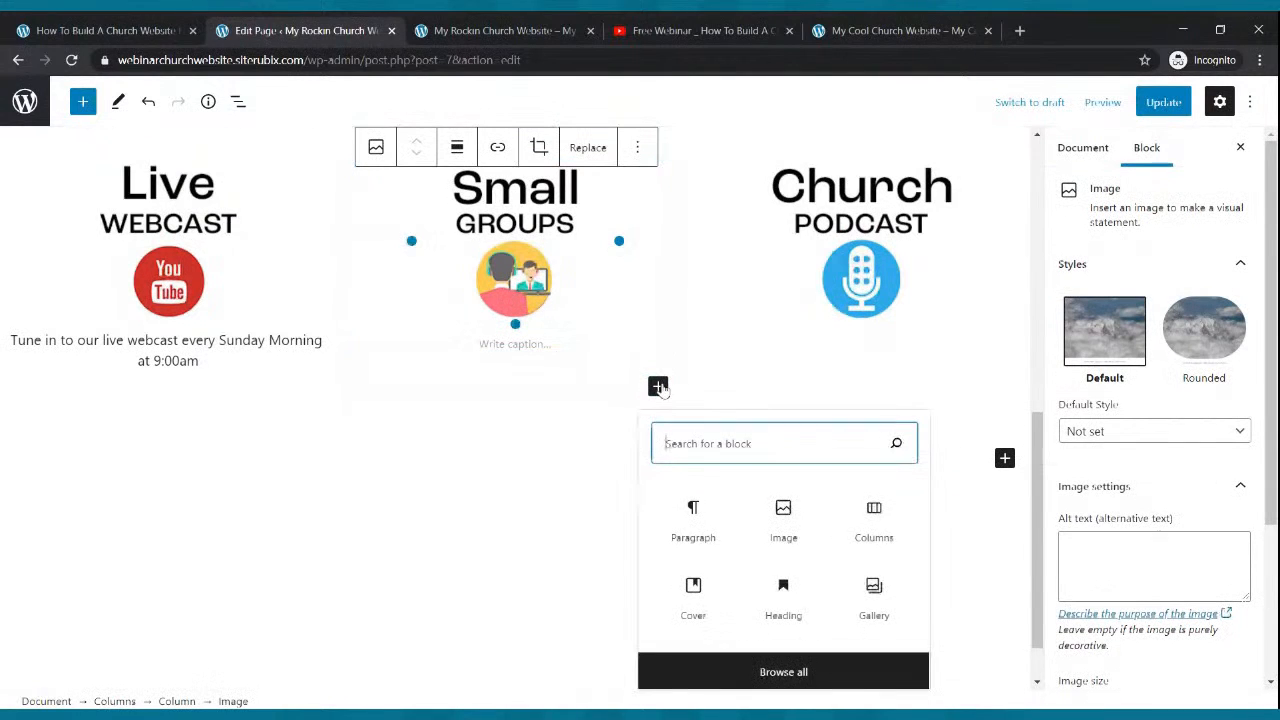
pyautogui.click(712, 532)
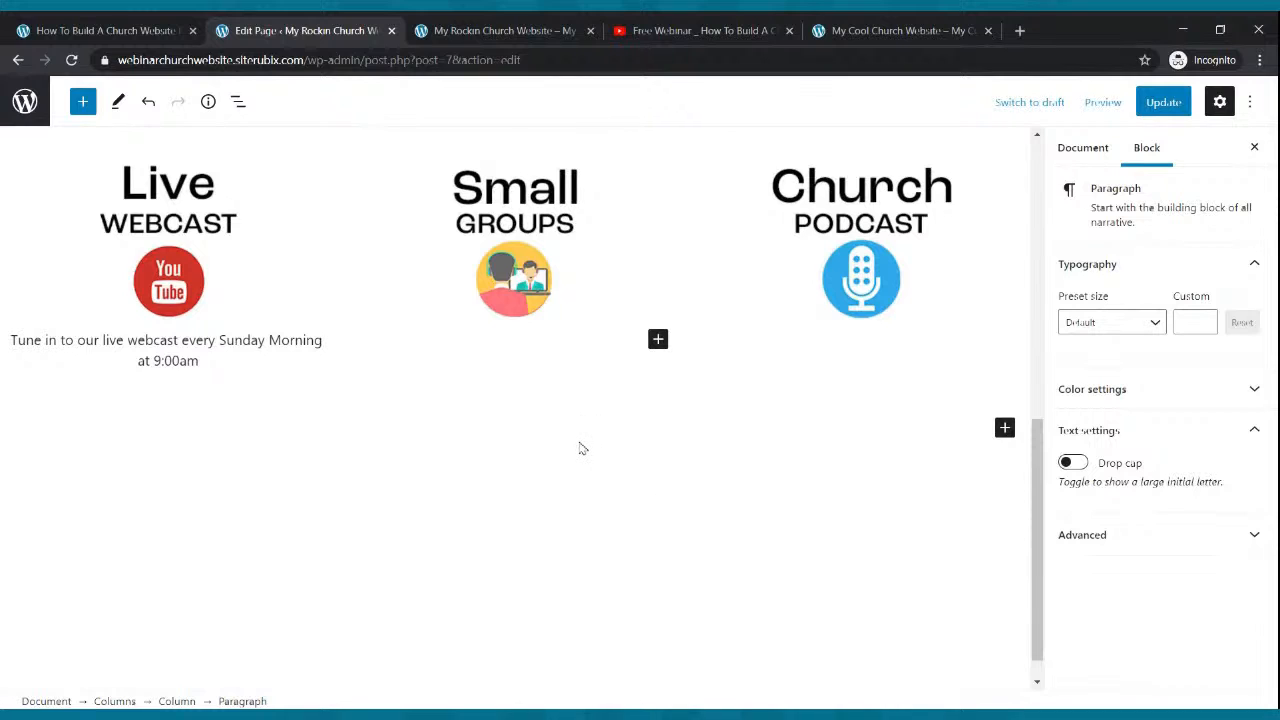
pyautogui.hotkey('ctrl', 'v')
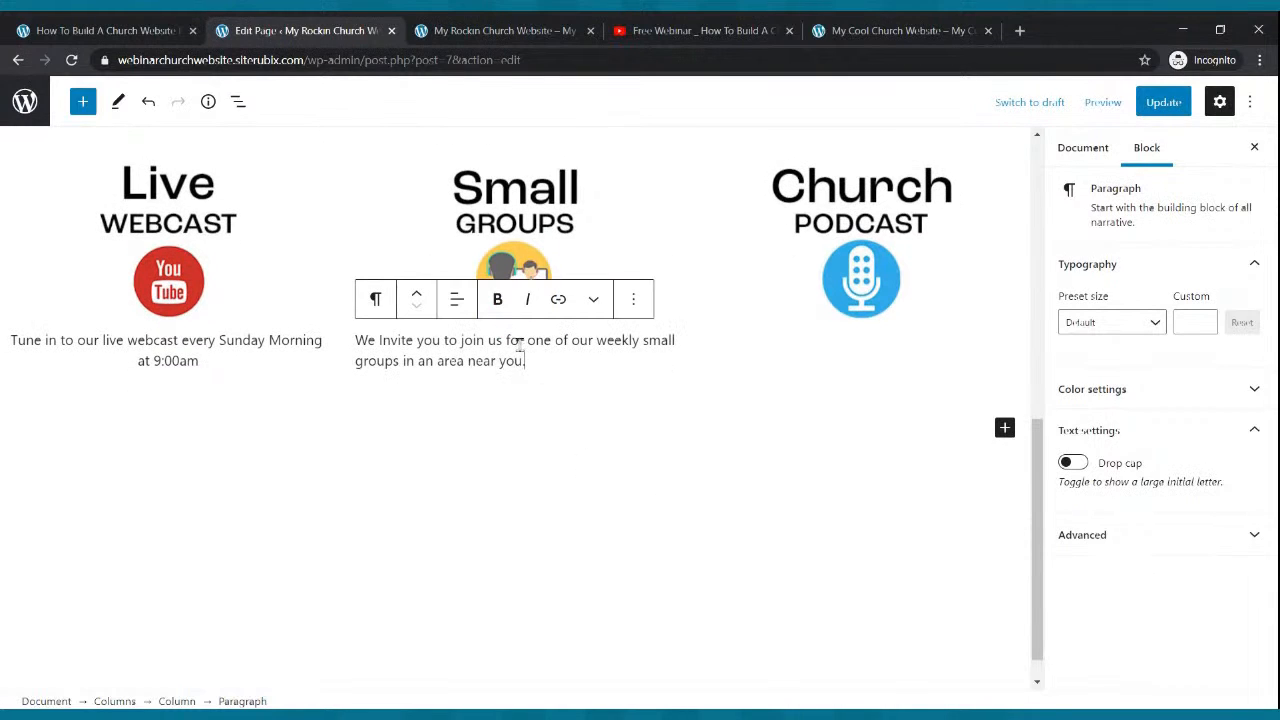
pyautogui.click(458, 303)
pyautogui.click(490, 390)
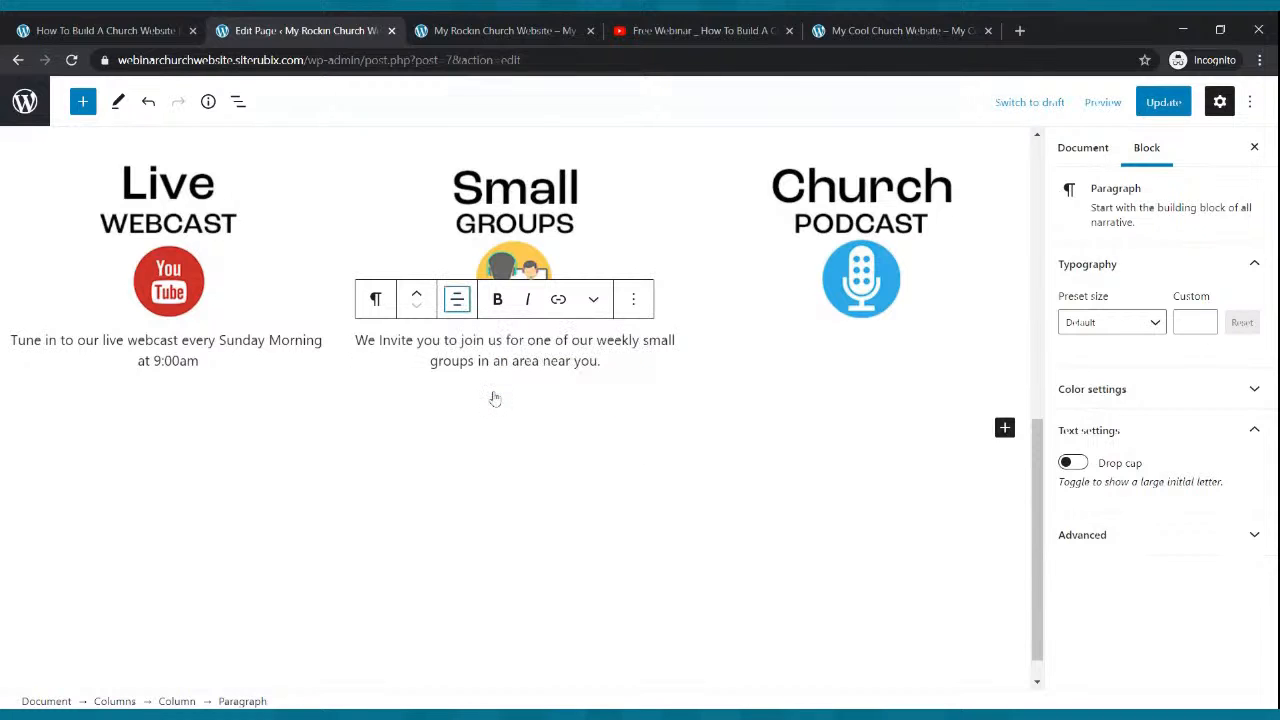
# - Add the copied Church Podcast description, centred, under the podcast image and update the page
pyautogui.click(816, 32)
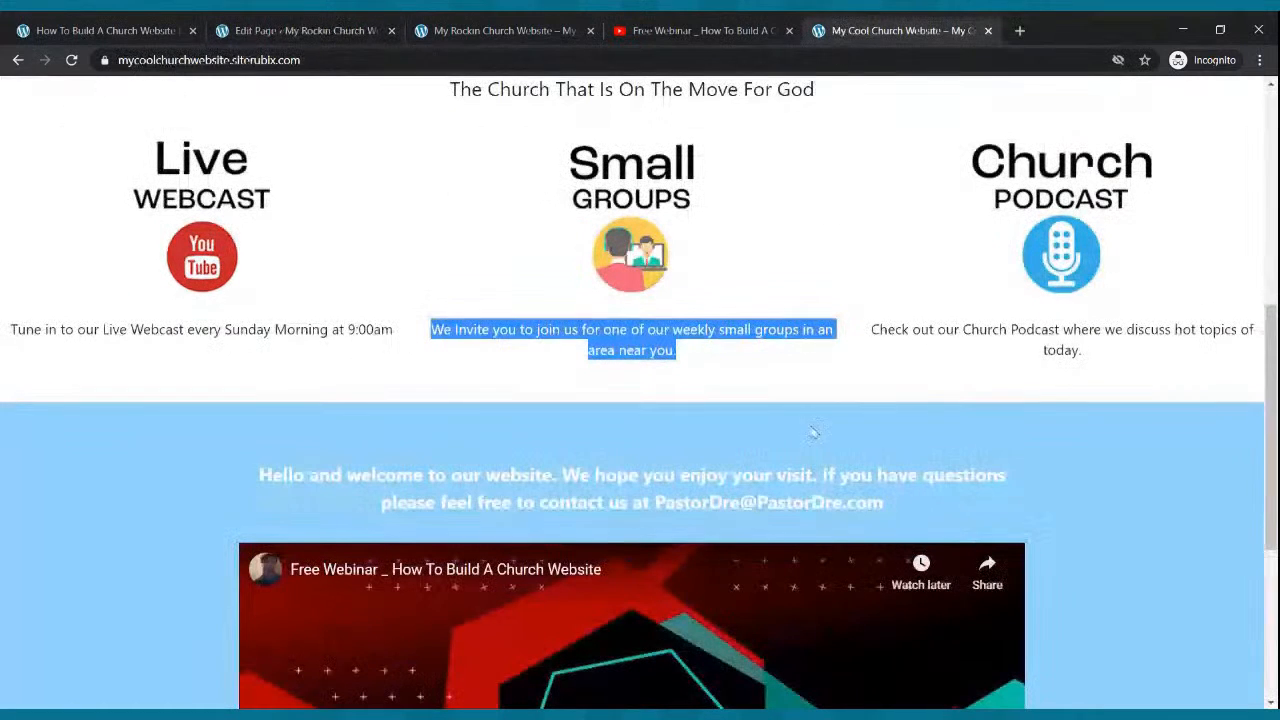
pyautogui.moveTo(868, 325); pyautogui.dragTo(1086, 385)
pyautogui.hotkey('ctrl', 'c')
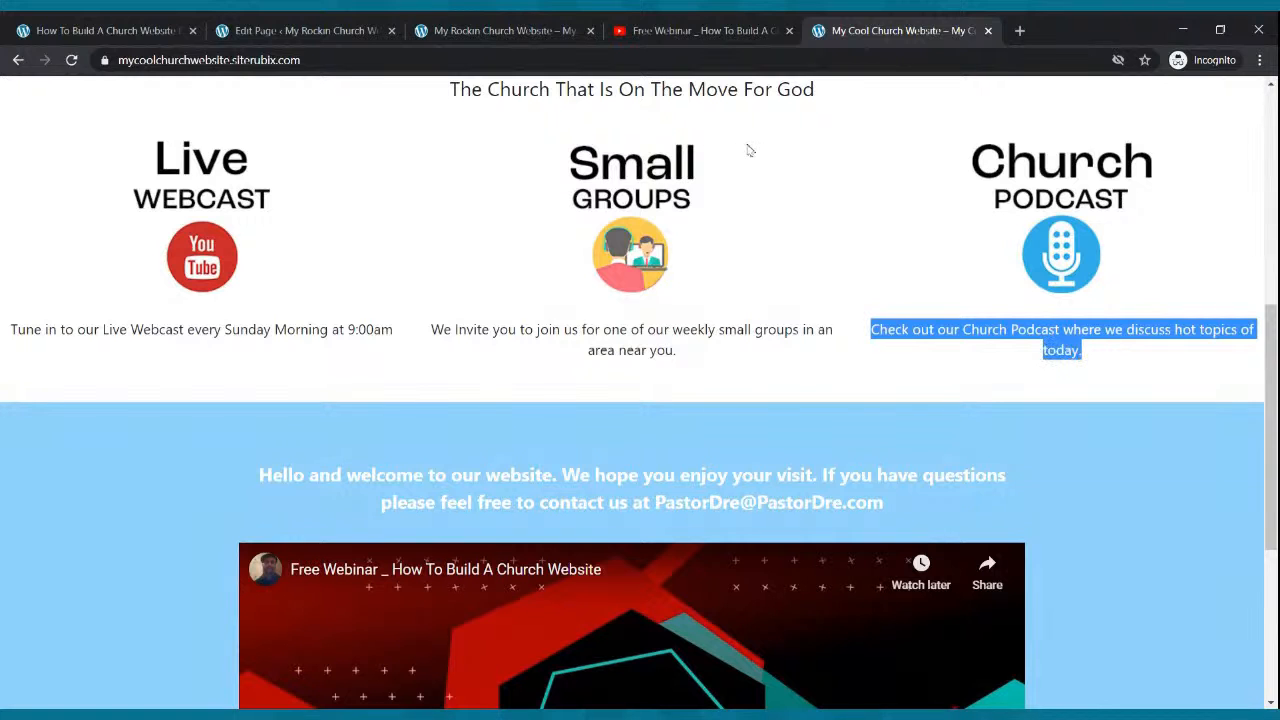
pyautogui.click(372, 32)
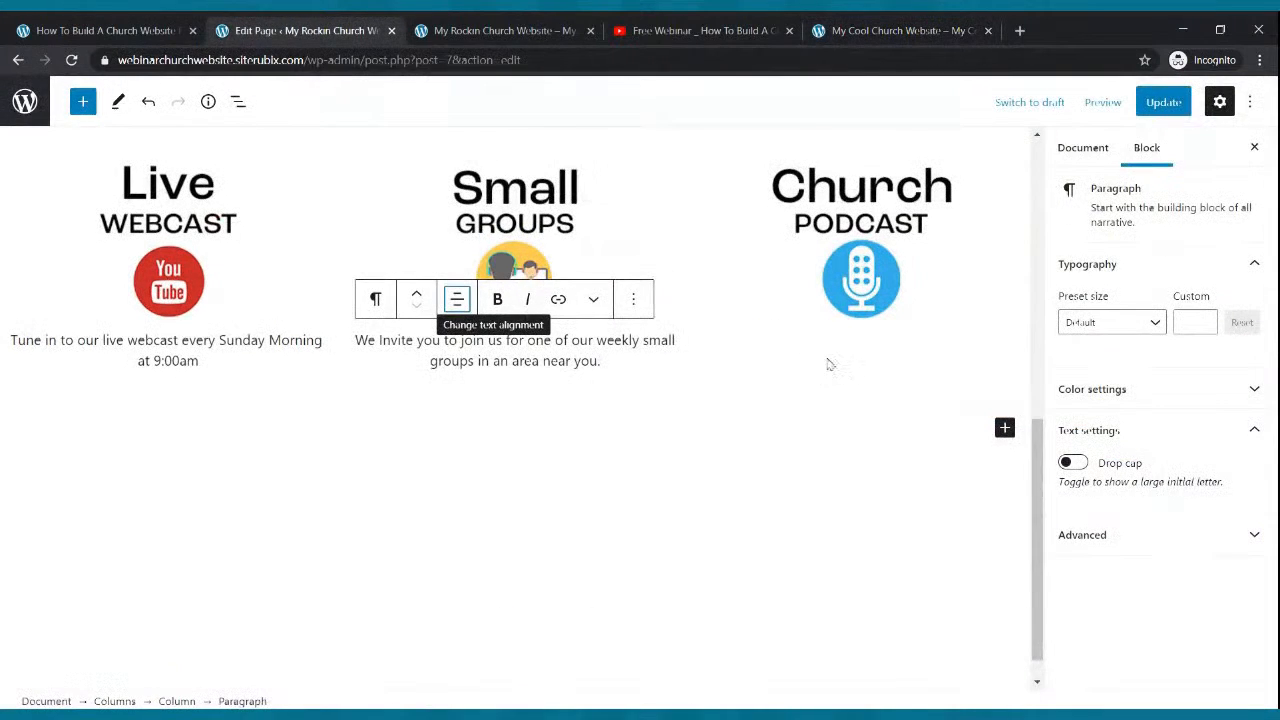
pyautogui.click(842, 306)
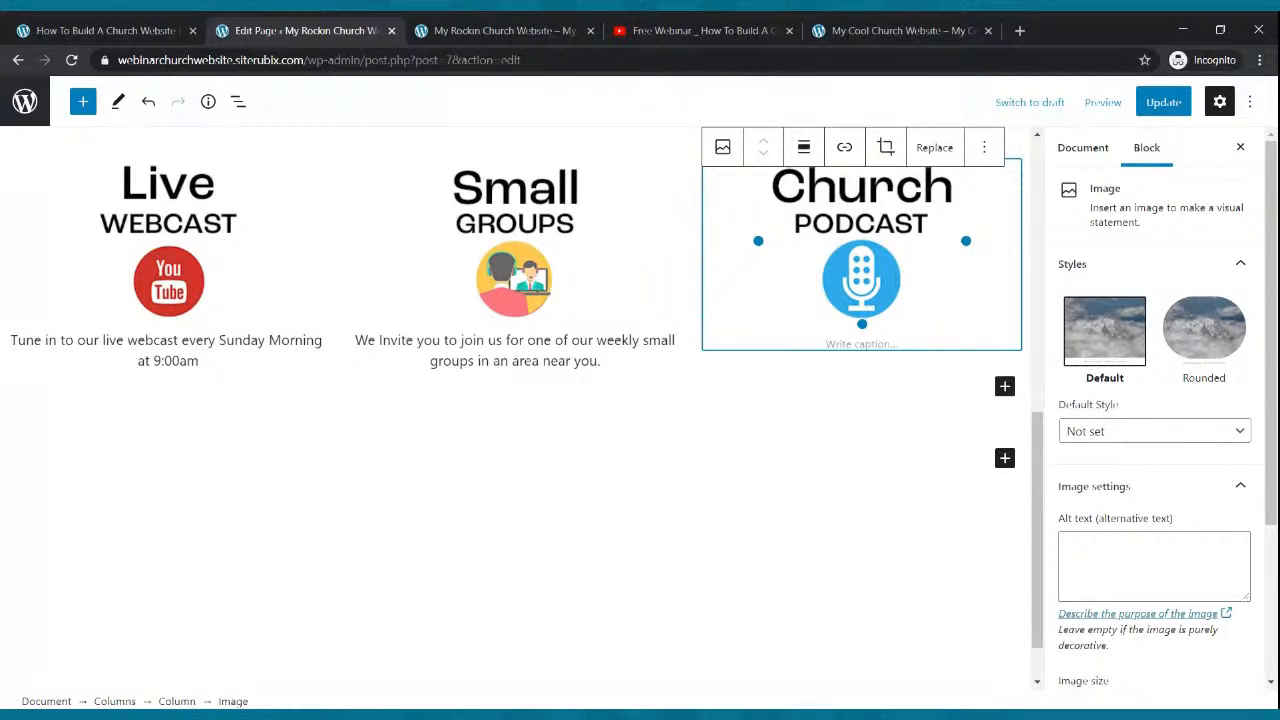
pyautogui.click(1005, 388)
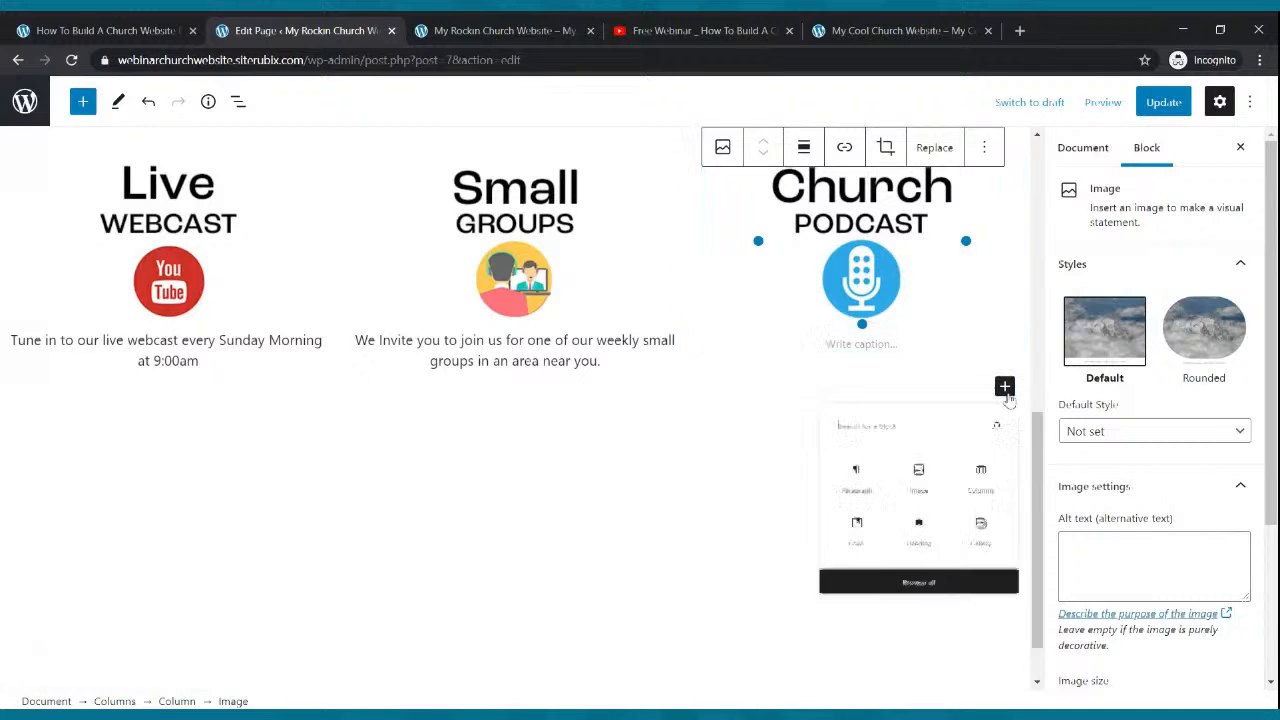
pyautogui.click(788, 517)
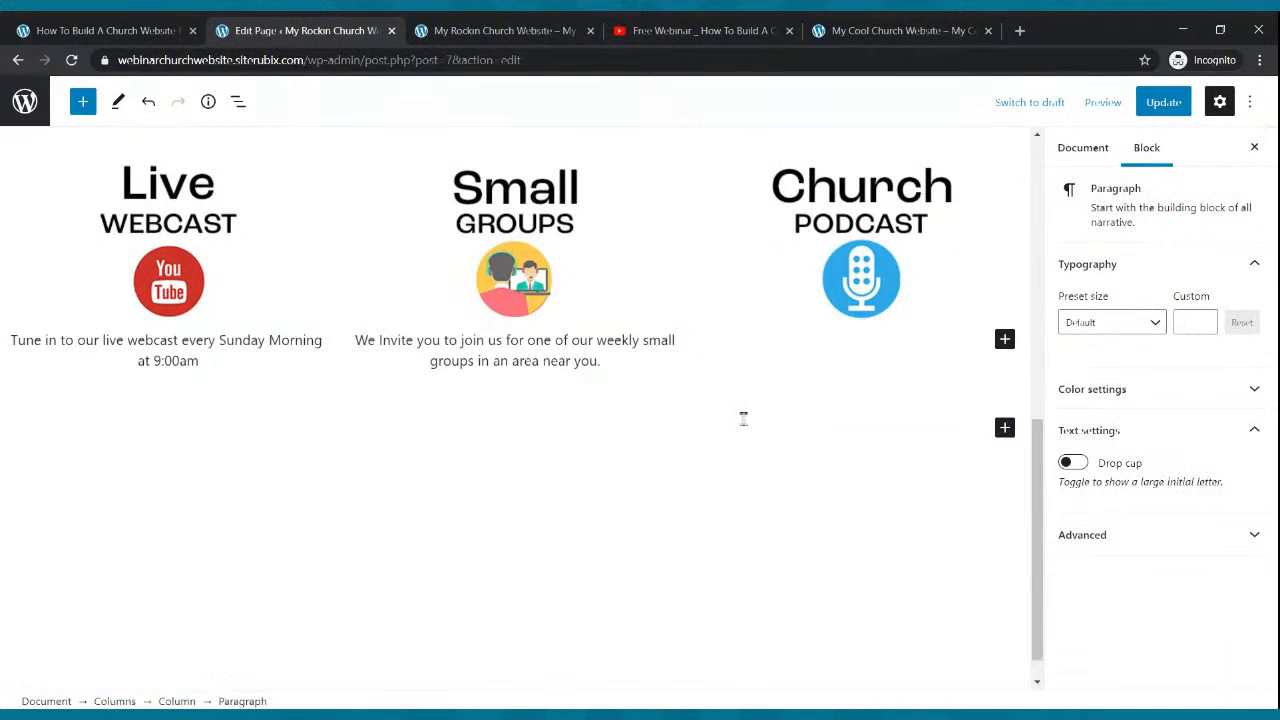
pyautogui.hotkey('ctrl', 'v')
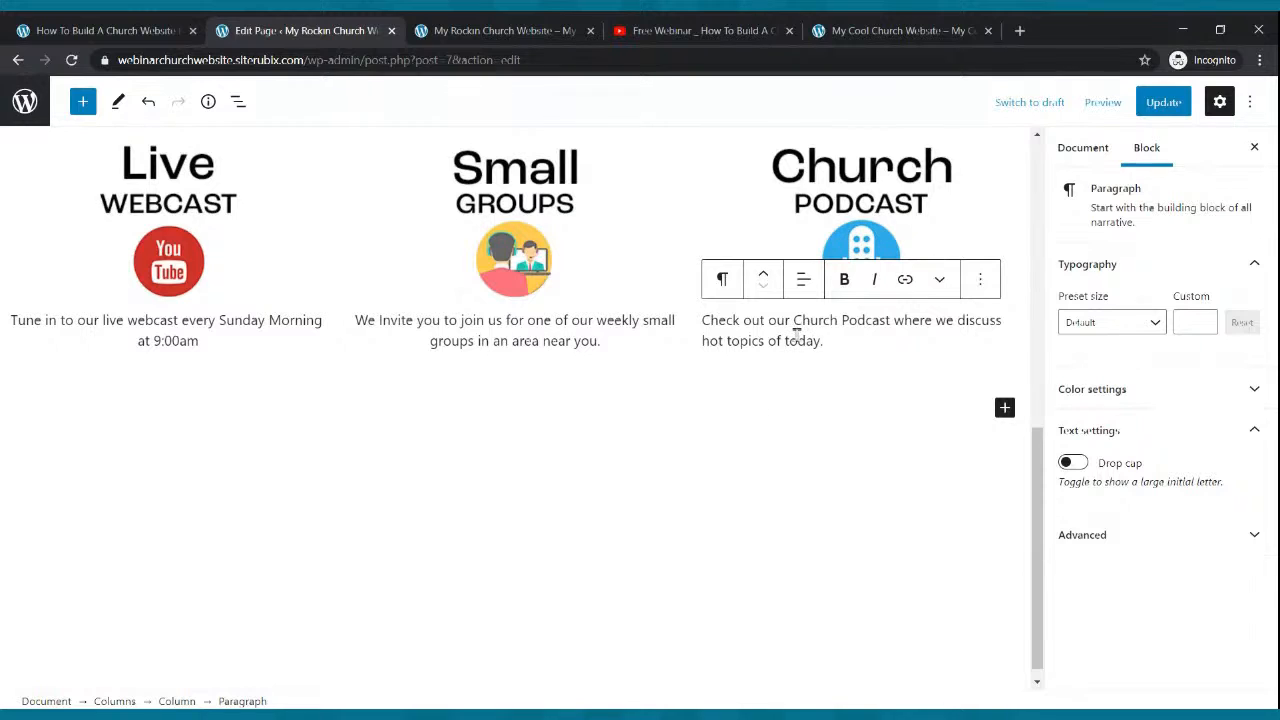
pyautogui.click(803, 280)
pyautogui.click(810, 378)
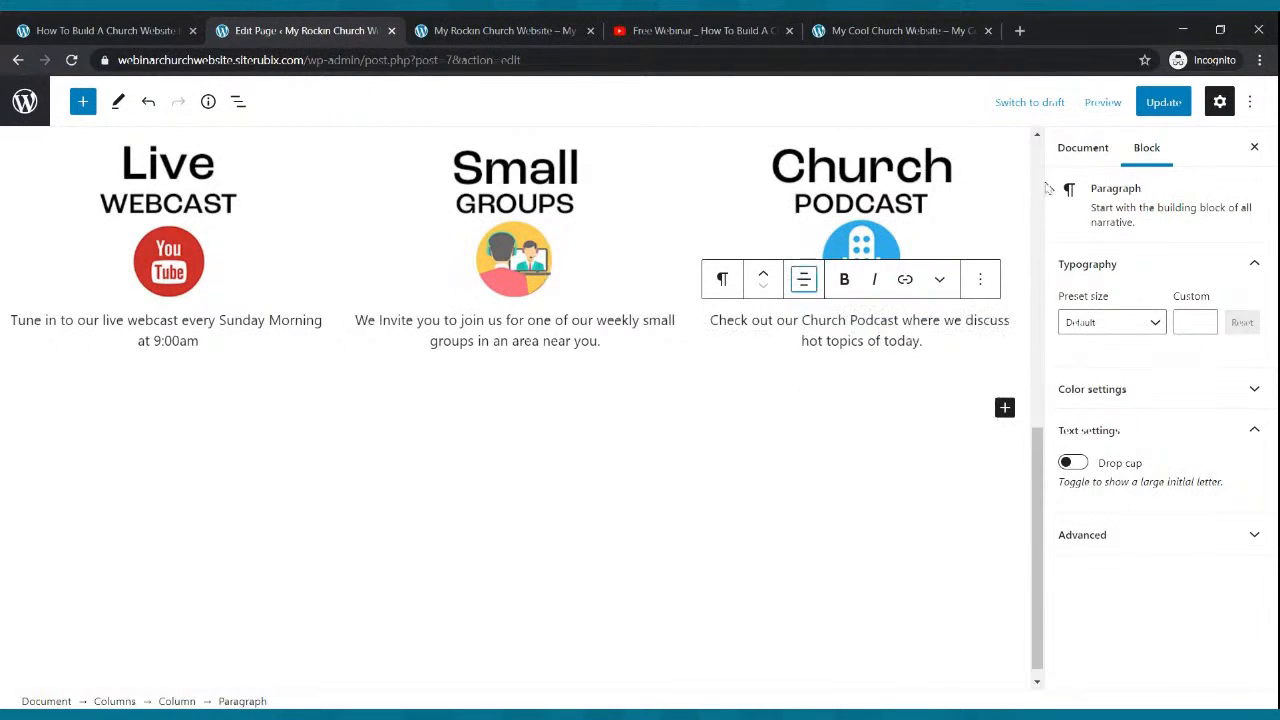
pyautogui.click(1155, 103)
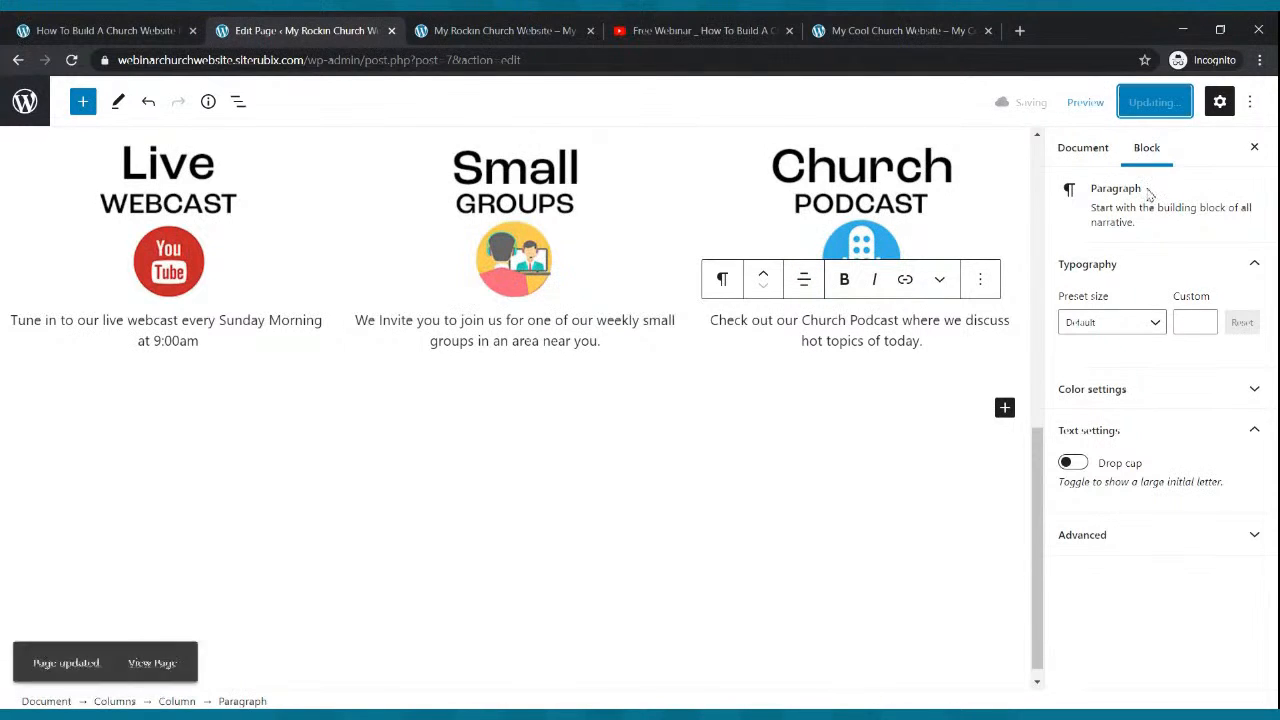
pyautogui.click(556, 24)
# - Reload the live home page to check the three column descriptions against the reference site
pyautogui.click(71, 60)
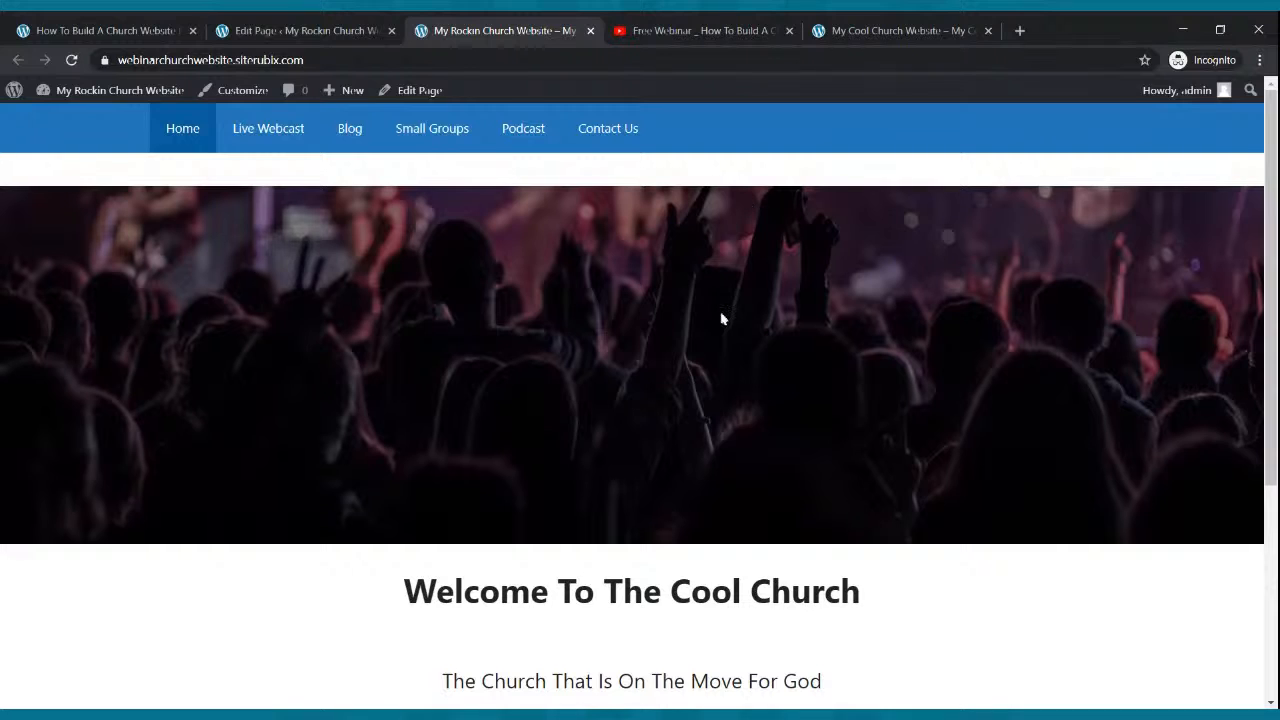
pyautogui.scroll(-3, 722, 316)
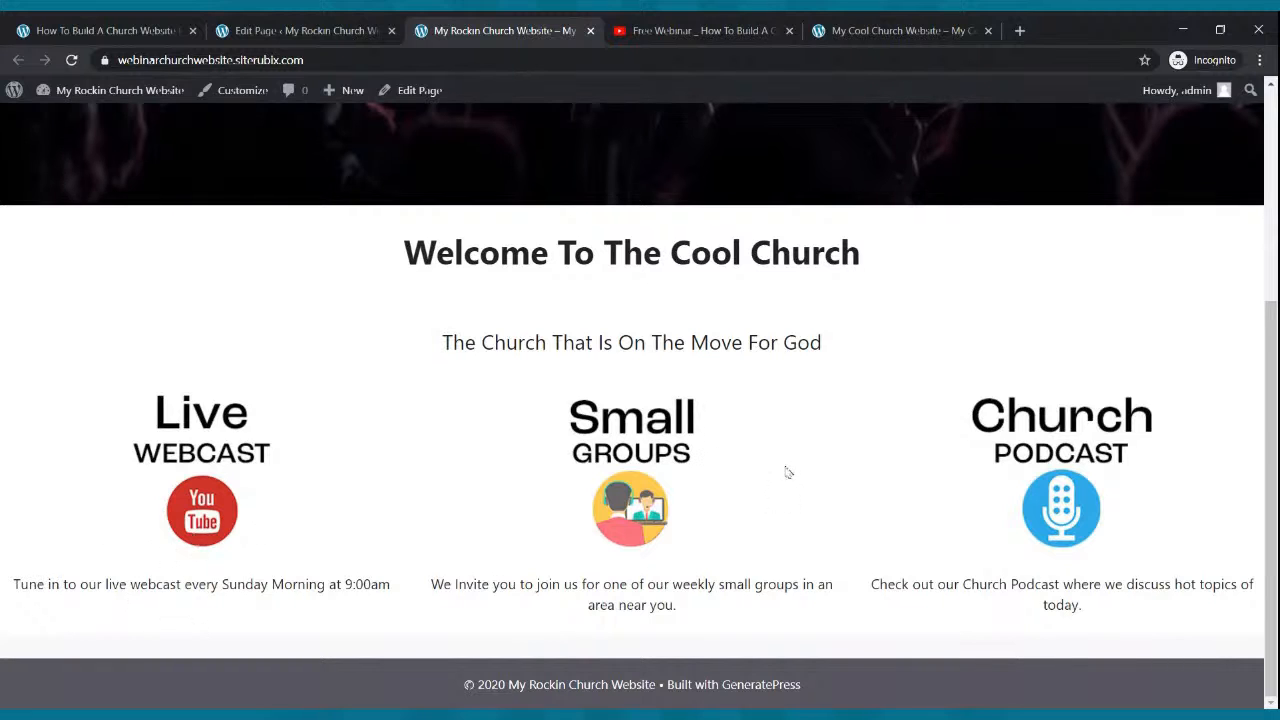
pyautogui.scroll(3, 773, 464)
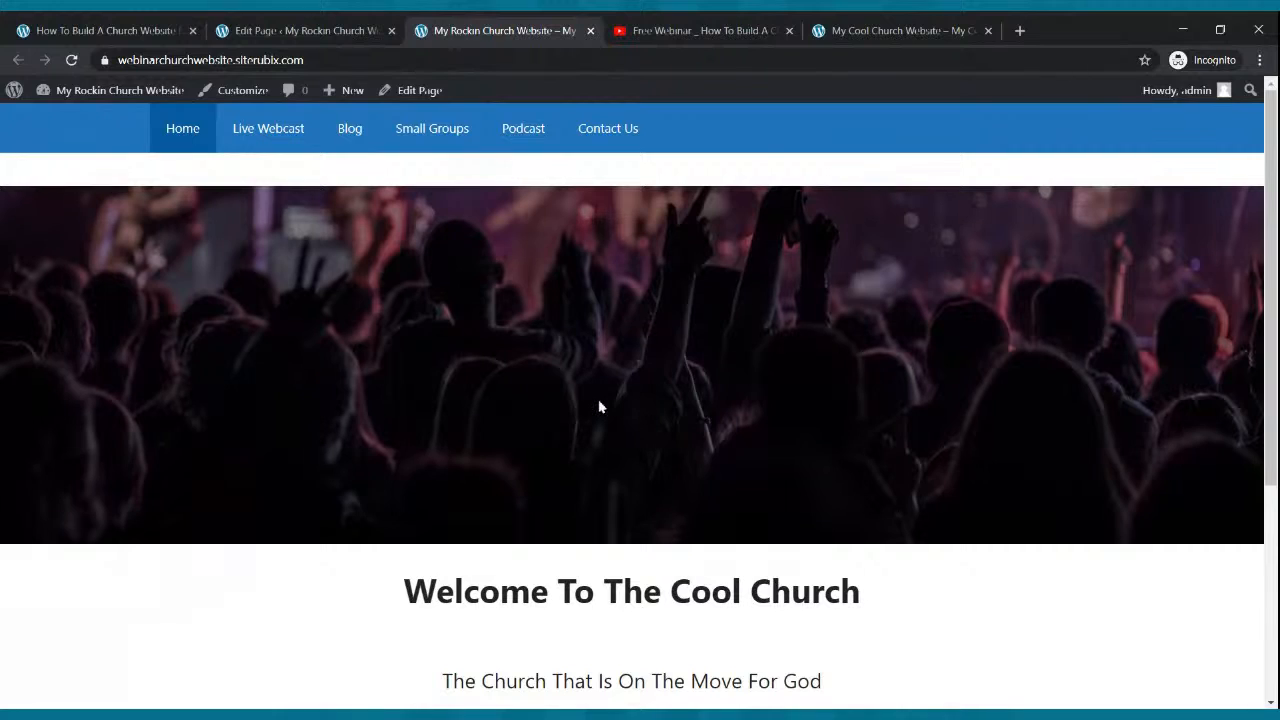
pyautogui.click(900, 30)
pyautogui.scroll(5, 697, 374)
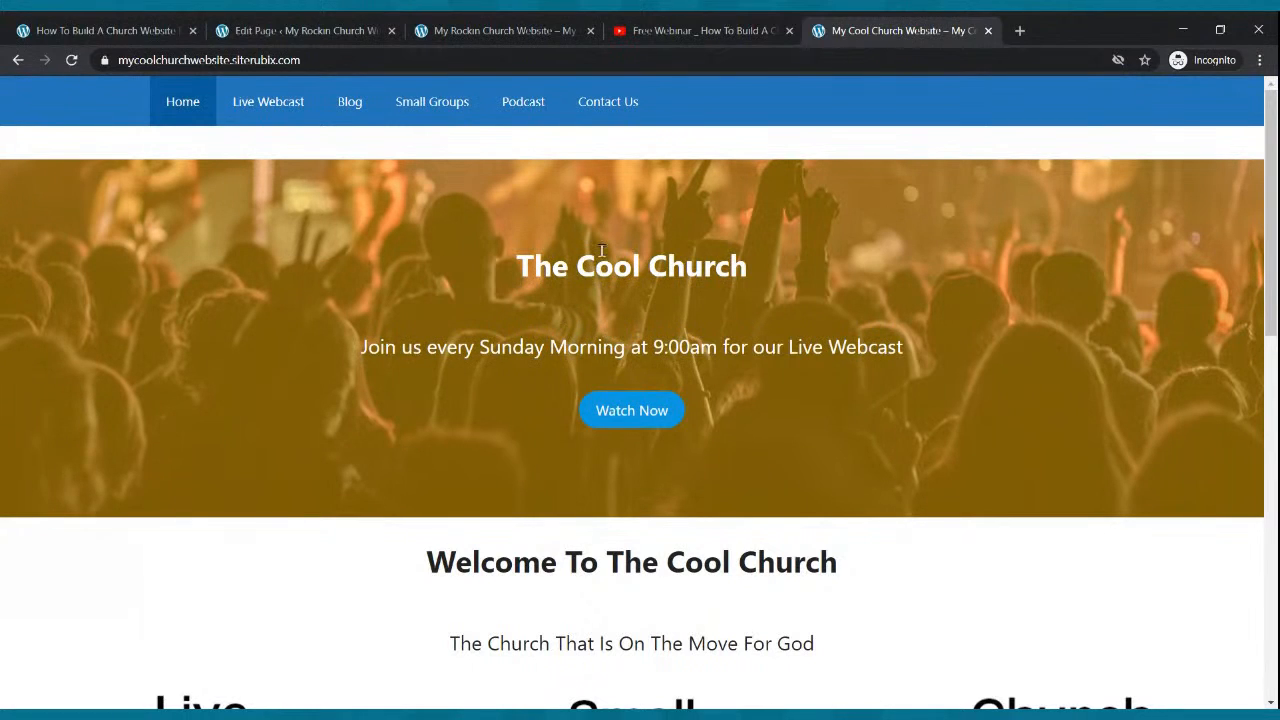
pyautogui.click(458, 28)
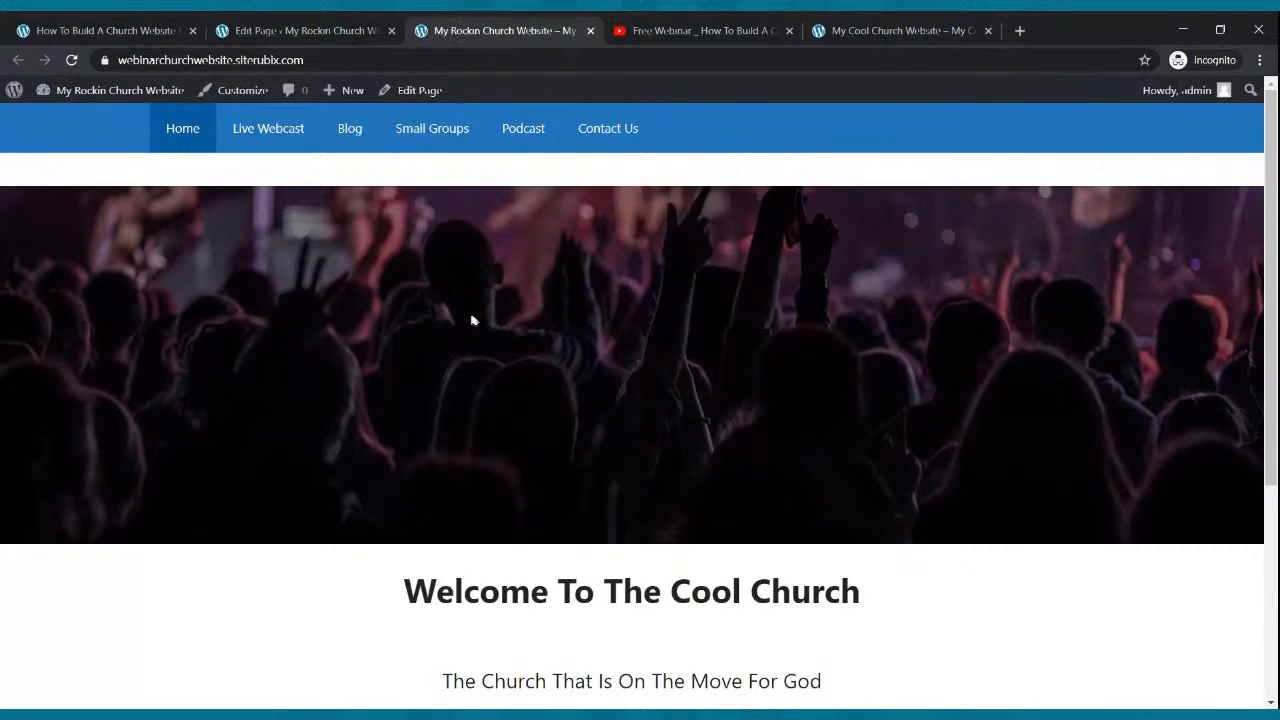
pyautogui.click(331, 26)
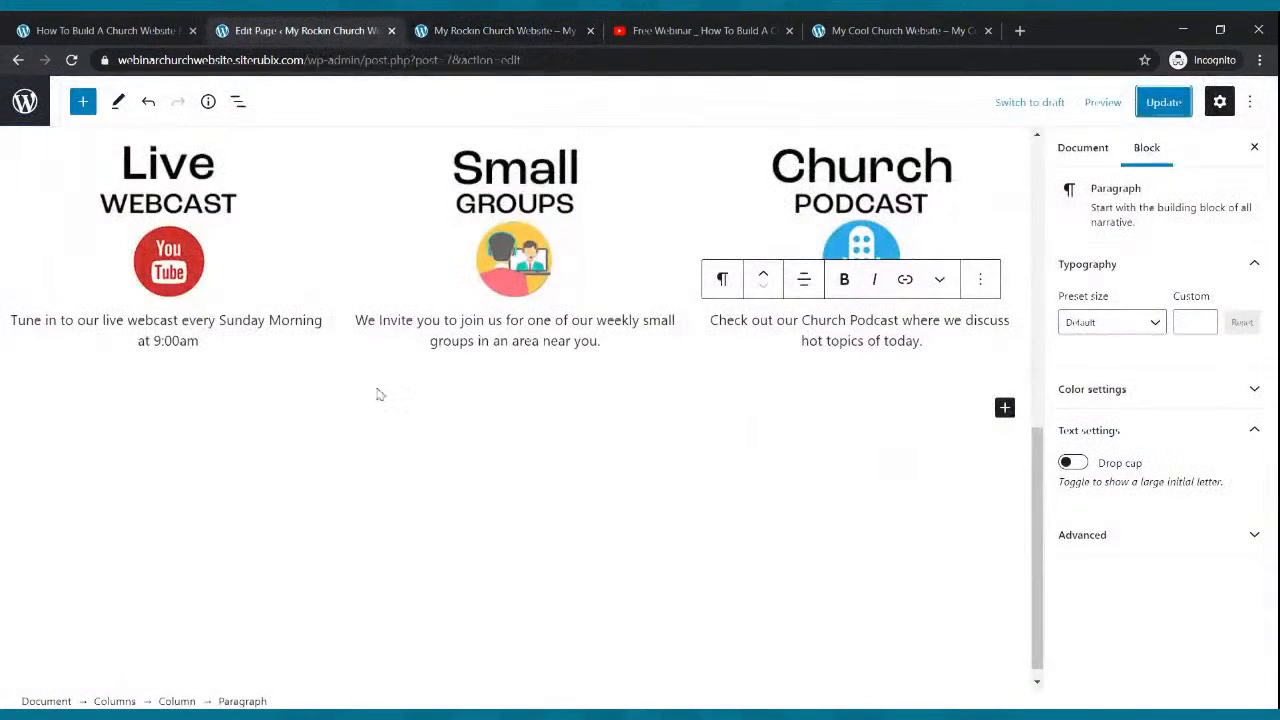
# - Select the cover block, look at its More options menu, and save the Home page
pyautogui.scroll(3, 378, 380)
pyautogui.scroll(4, 380, 360)
pyautogui.click(382, 365)
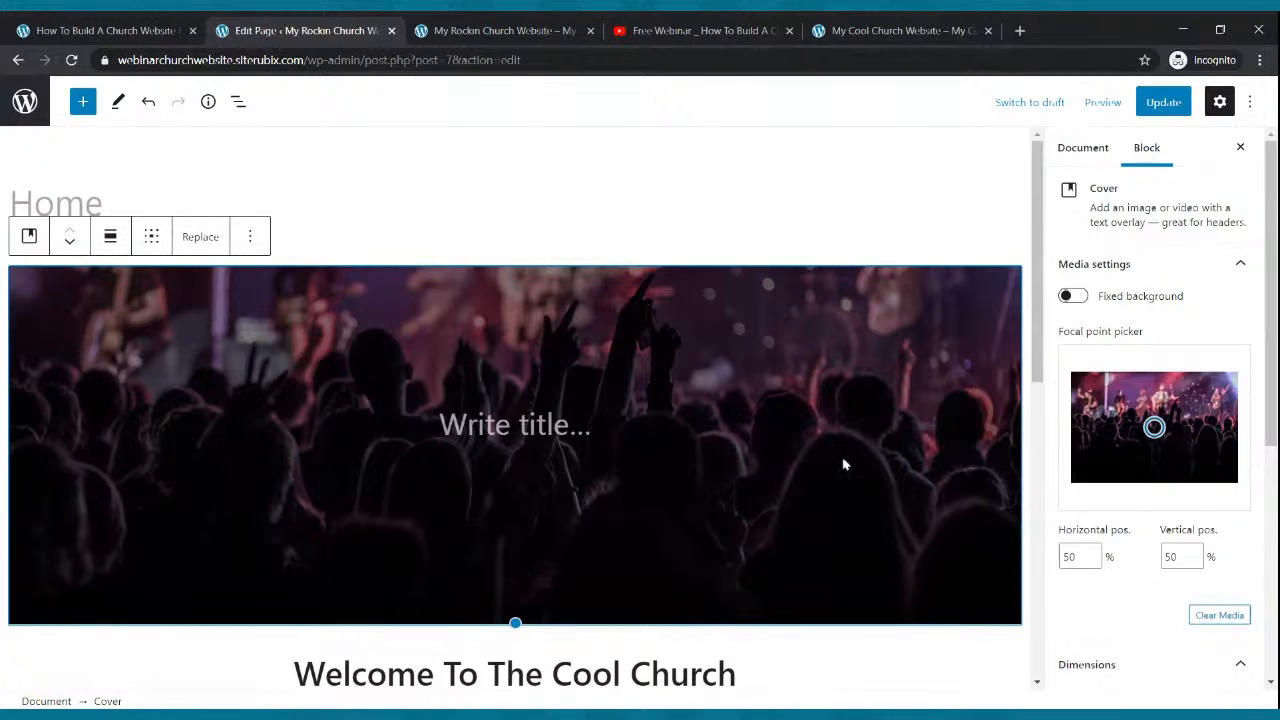
pyautogui.scroll(-2, 647, 433)
pyautogui.scroll(2, 643, 426)
pyautogui.click(245, 238)
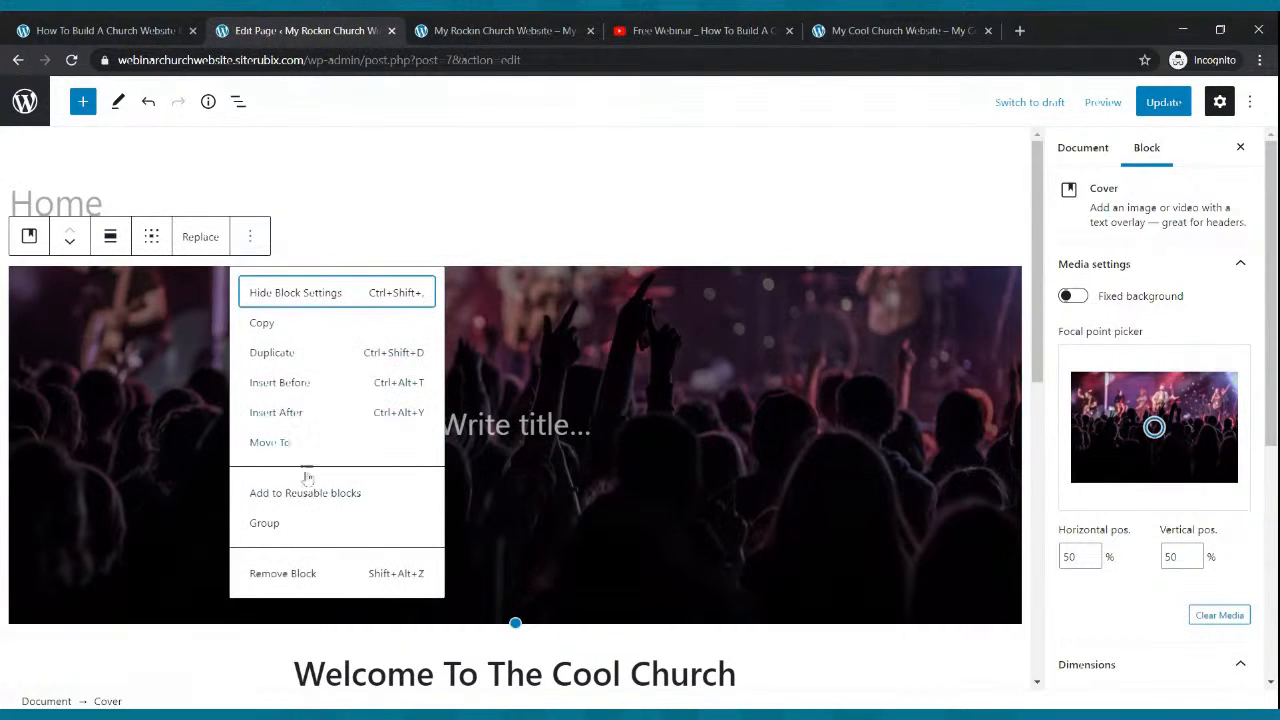
pyautogui.click(321, 212)
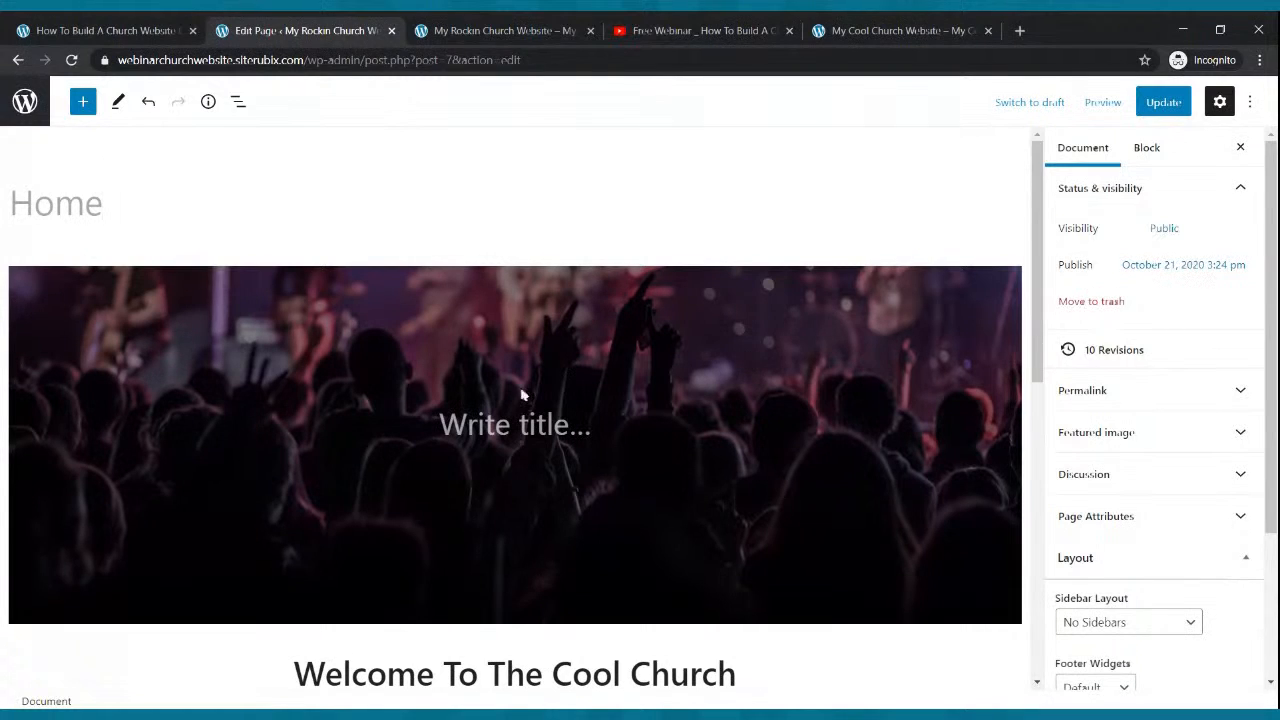
pyautogui.click(1155, 104)
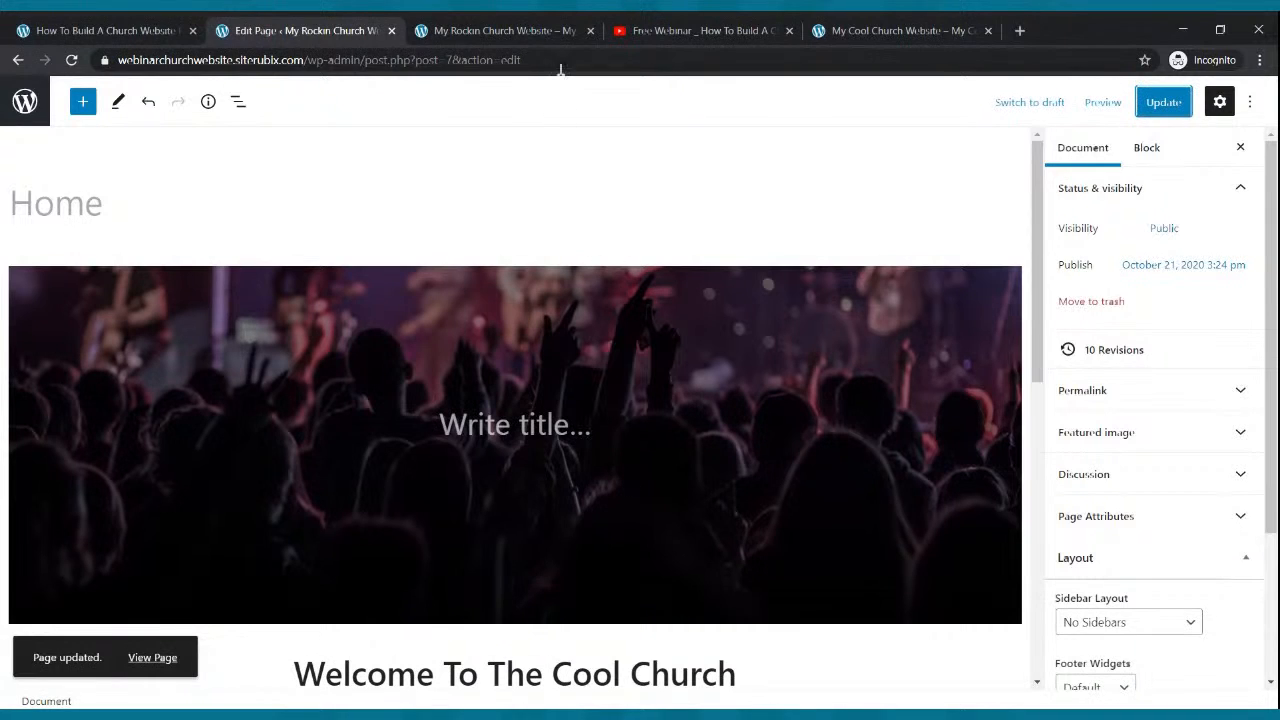
# - Compare the live home page with the reference church site, then return to the editor
pyautogui.click(503, 33)
pyautogui.scroll(-3, 528, 395)
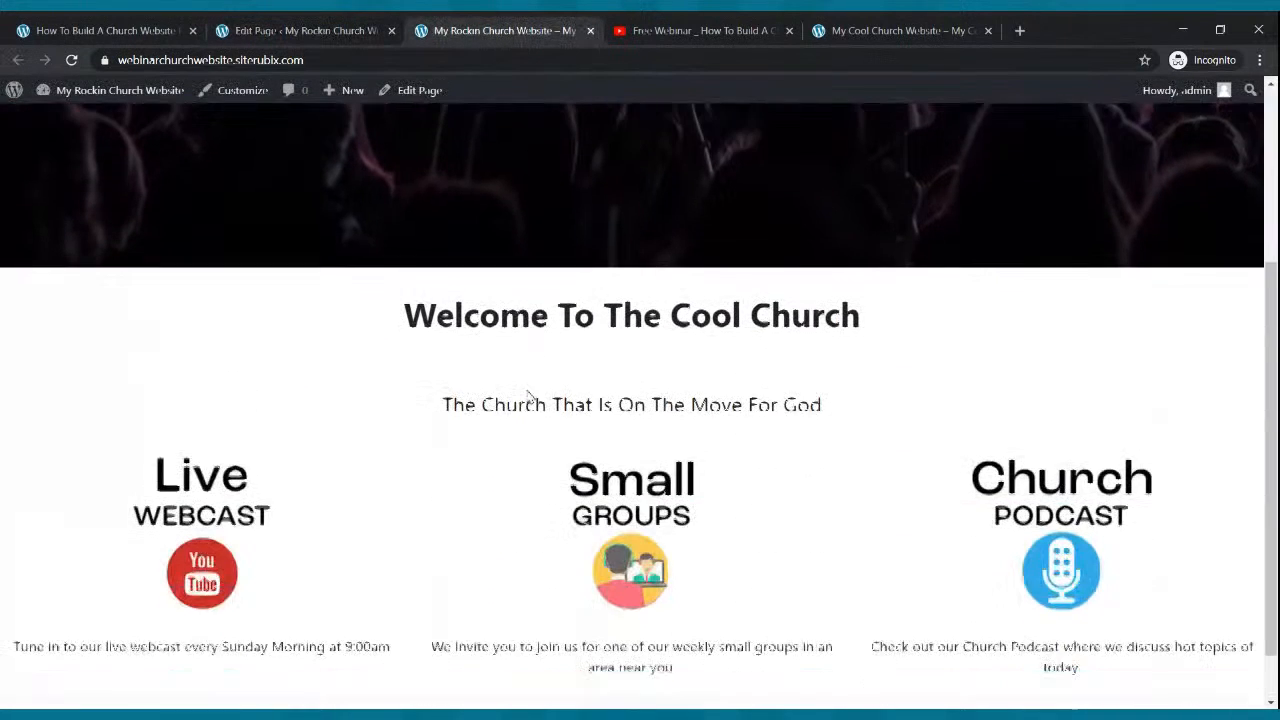
pyautogui.scroll(3, 528, 390)
pyautogui.click(880, 30)
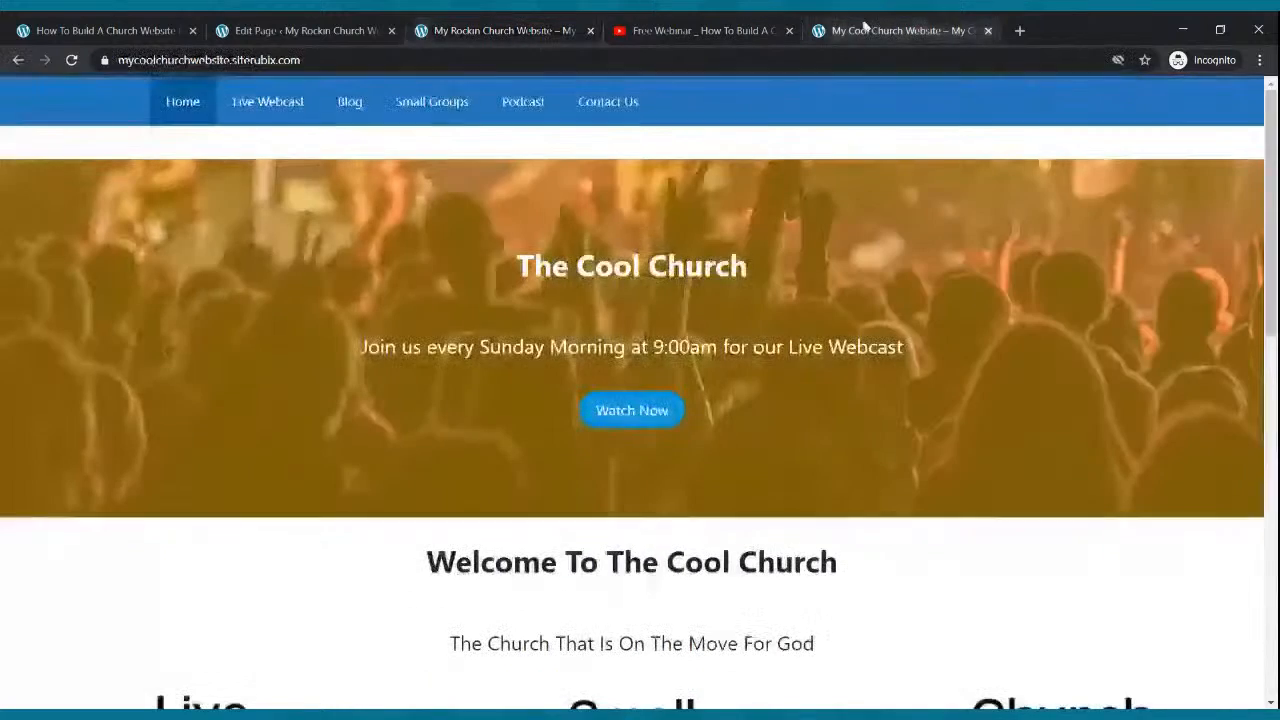
pyautogui.click(573, 38)
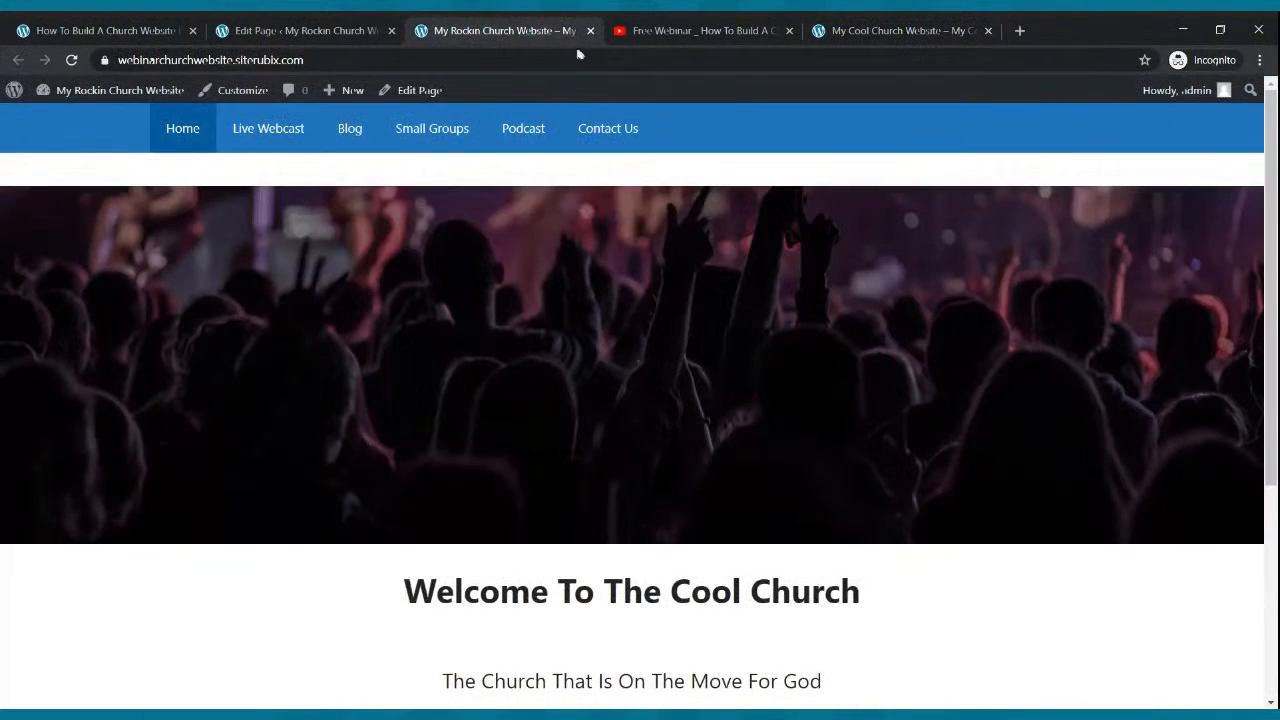
pyautogui.click(851, 28)
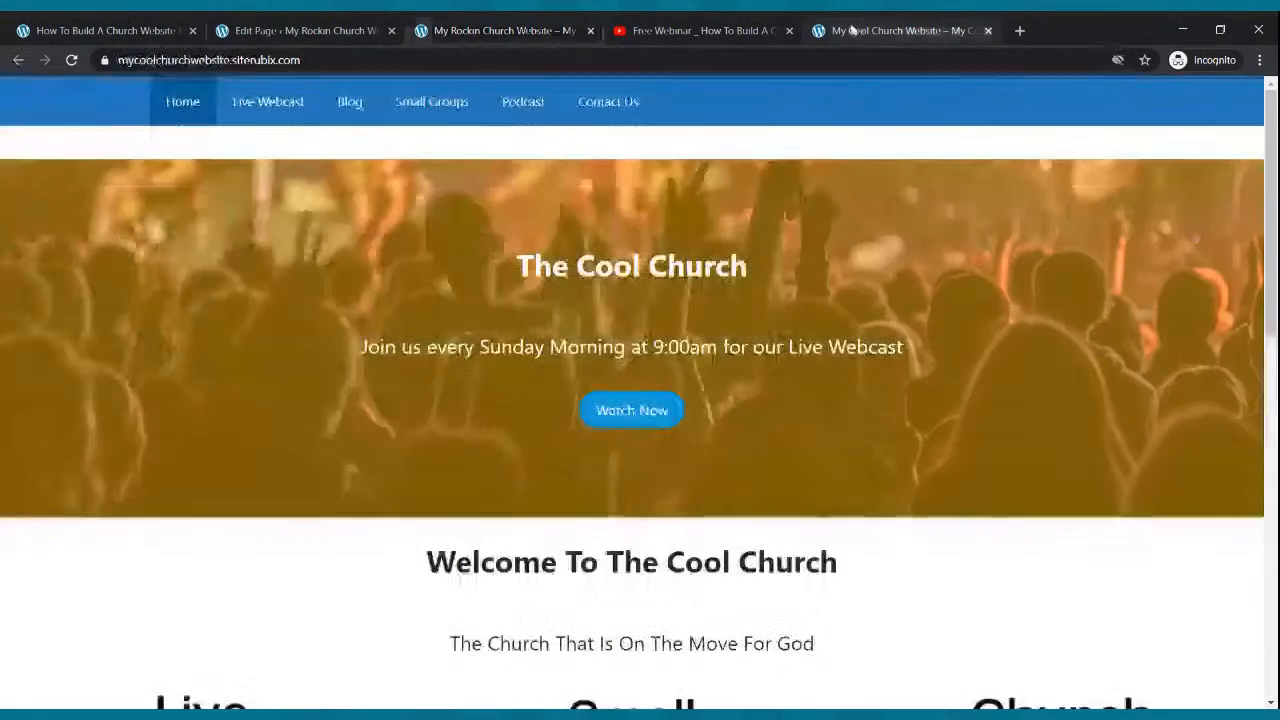
pyautogui.click(522, 38)
pyautogui.click(310, 30)
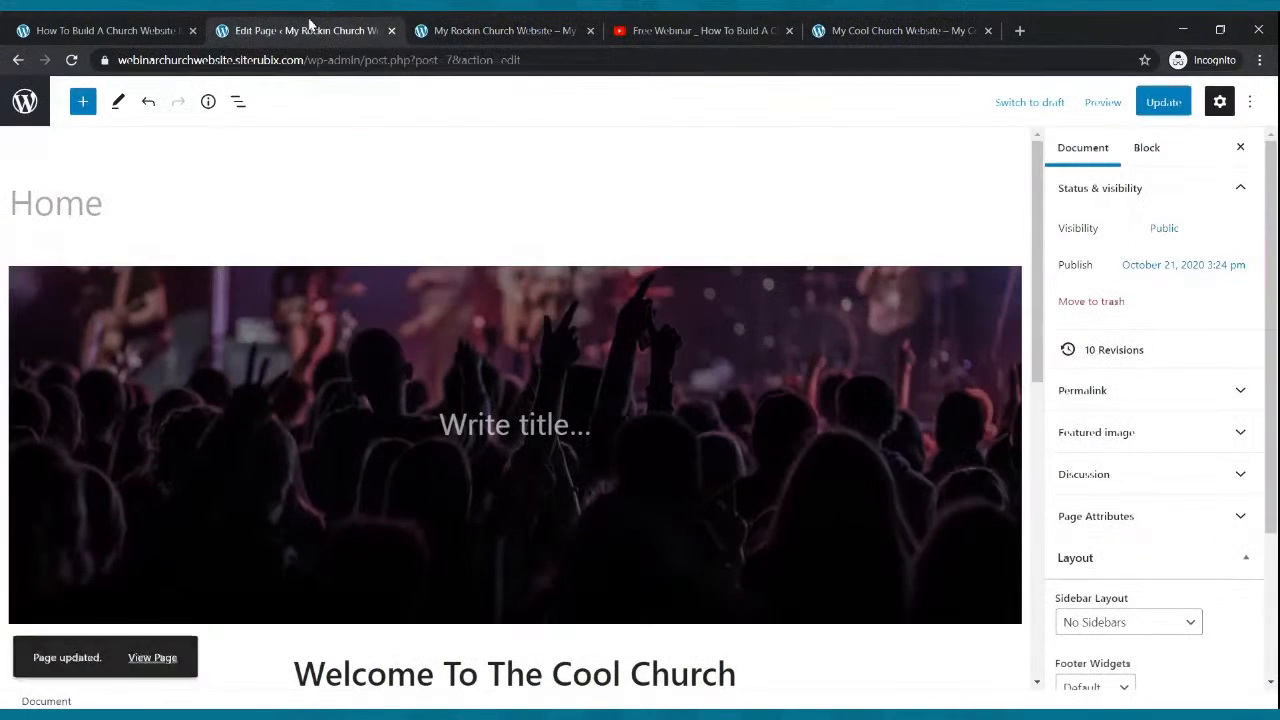
# - Title the cover image 'MY COOL CHURCH' and save the page
pyautogui.click(488, 428)
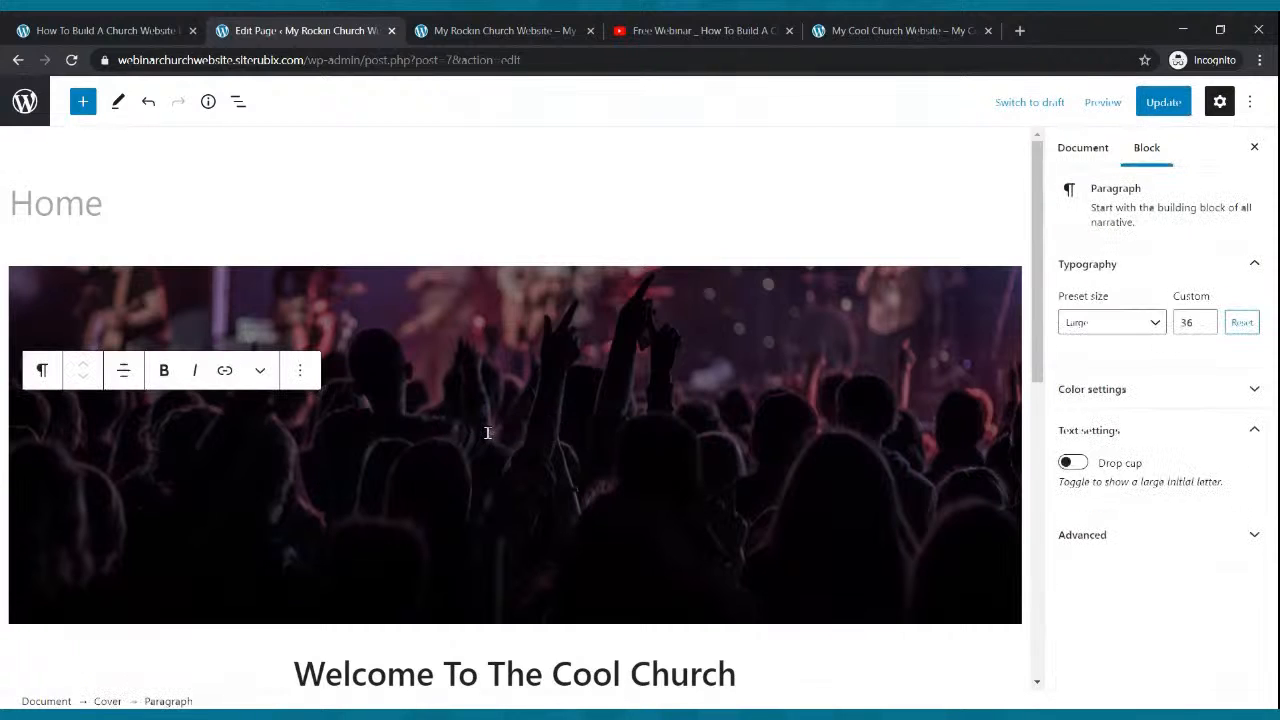
pyautogui.write('m')
pyautogui.press('BackSpace')
pyautogui.write('My')
pyautogui.press('BackSpace')
pyautogui.write('Y COOL ')
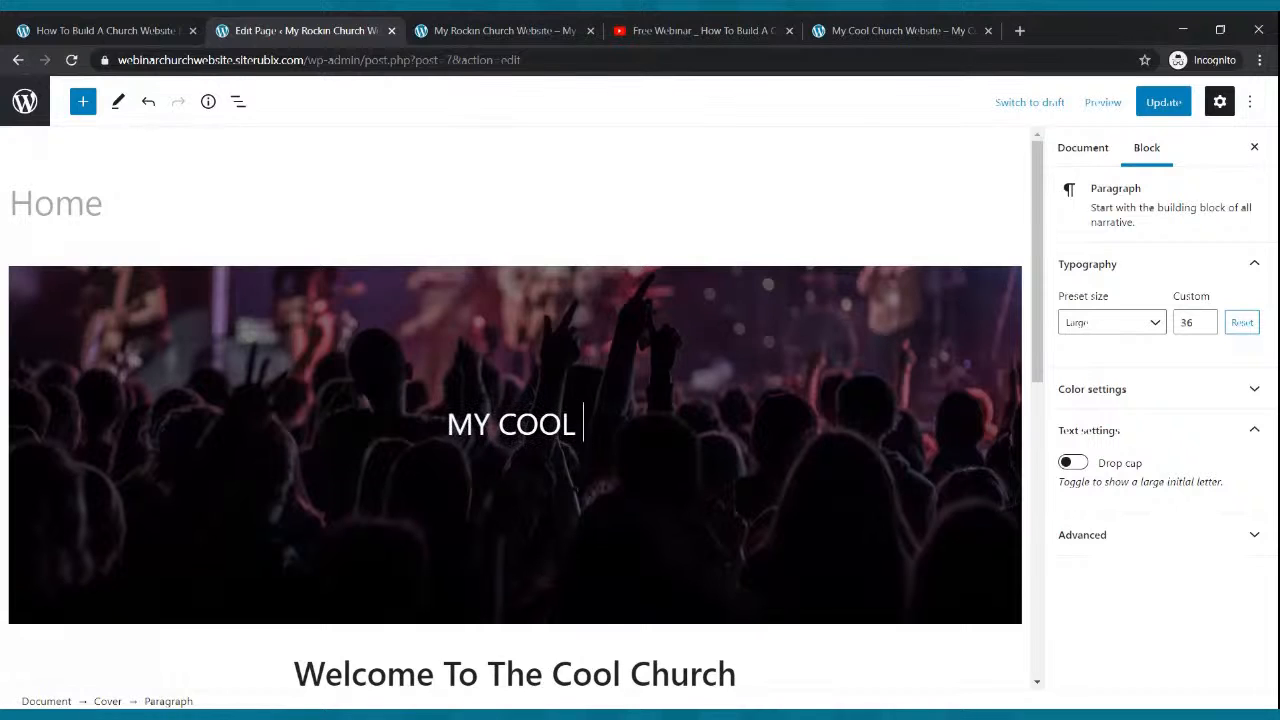
pyautogui.write('CHURCH')
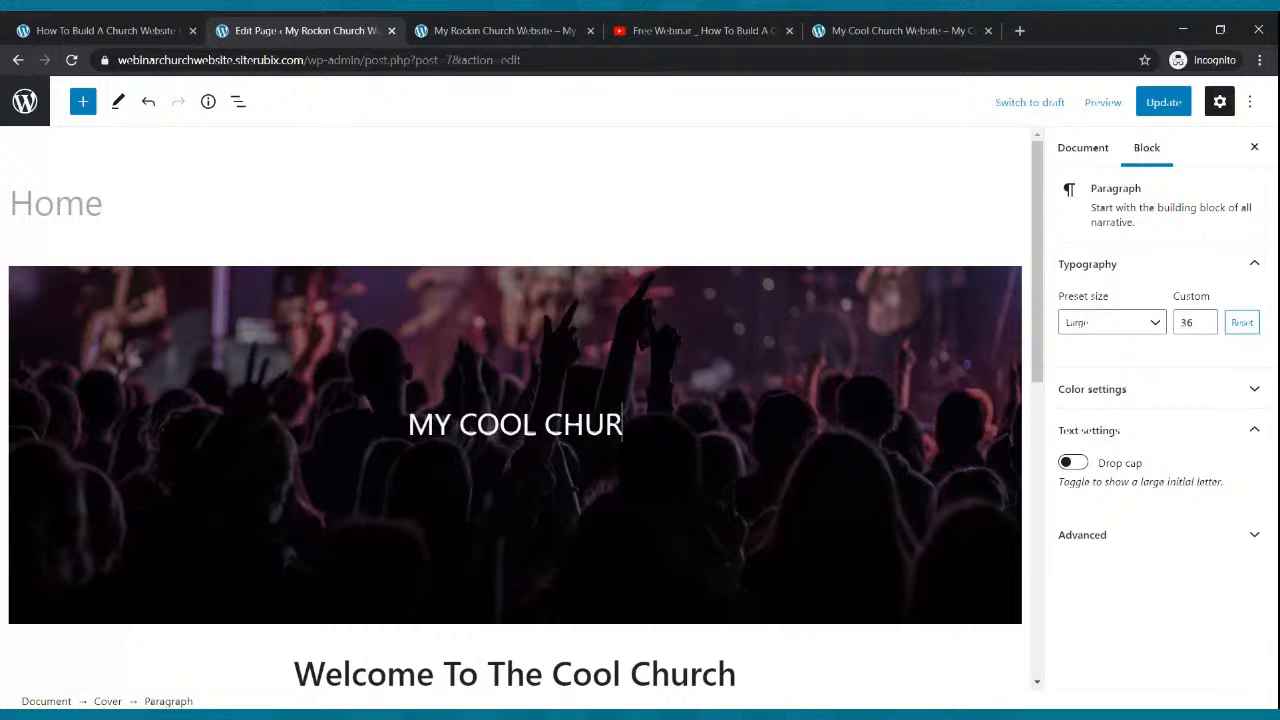
pyautogui.click(1163, 101)
# - Copy the webcast tagline from the reference site and start a new block under the title
pyautogui.click(898, 30)
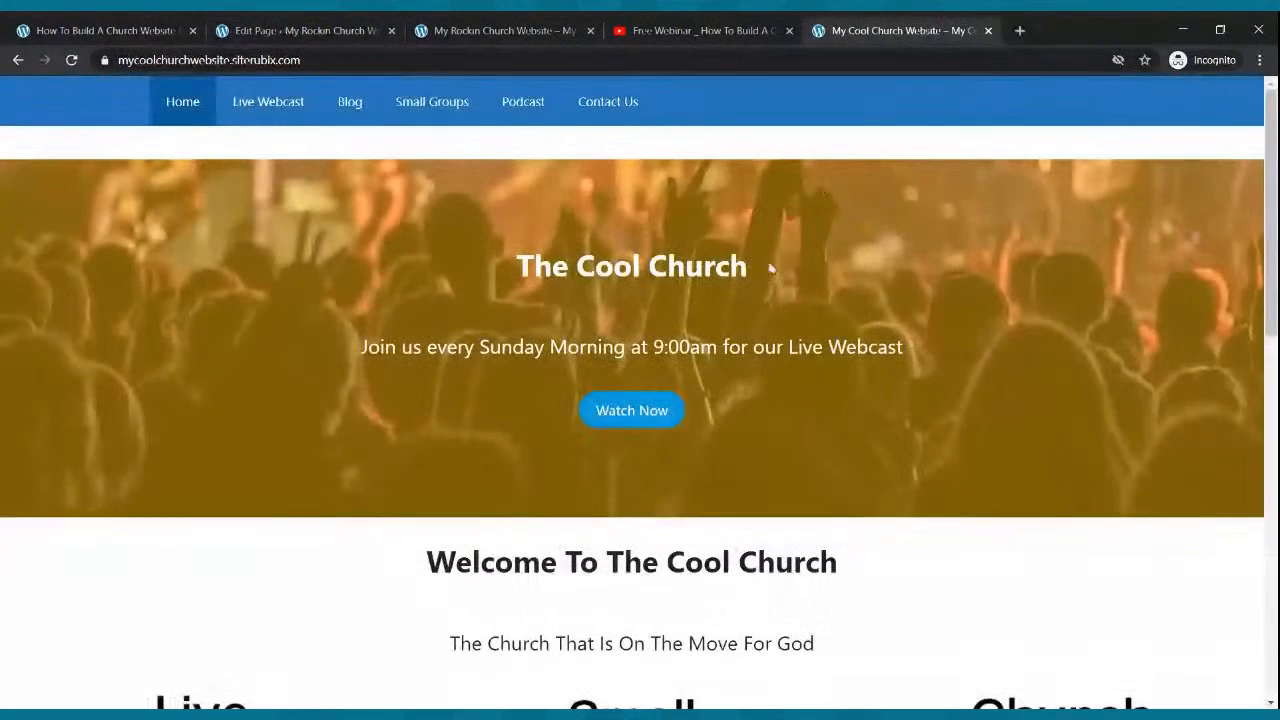
pyautogui.moveTo(361, 349); pyautogui.dragTo(926, 357)
pyautogui.hotkey('ctrl', 'c')
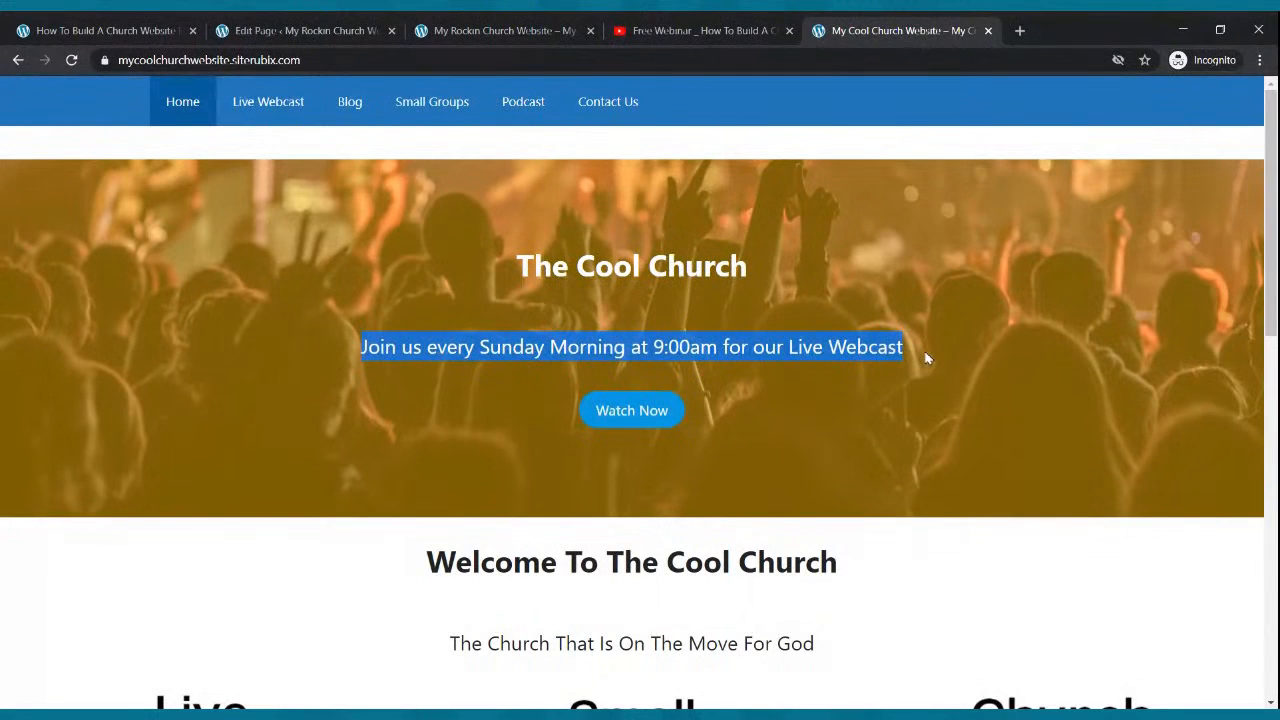
pyautogui.click(372, 30)
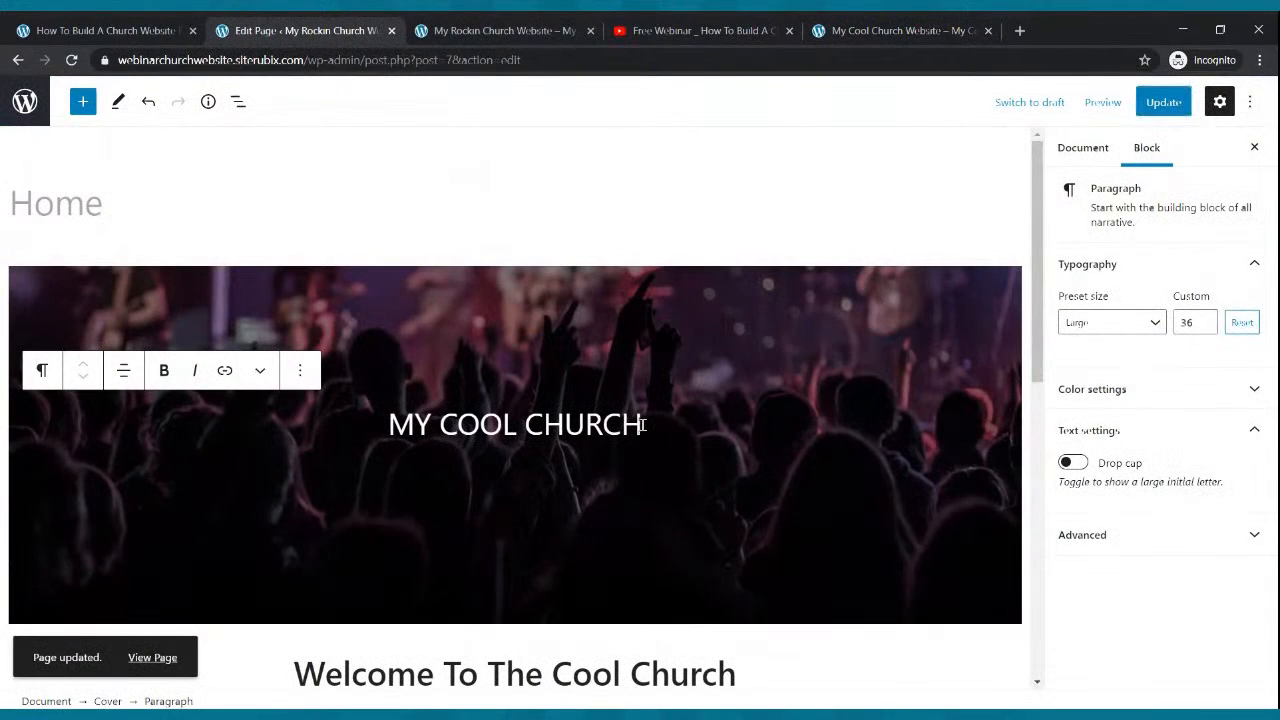
pyautogui.press('Return')
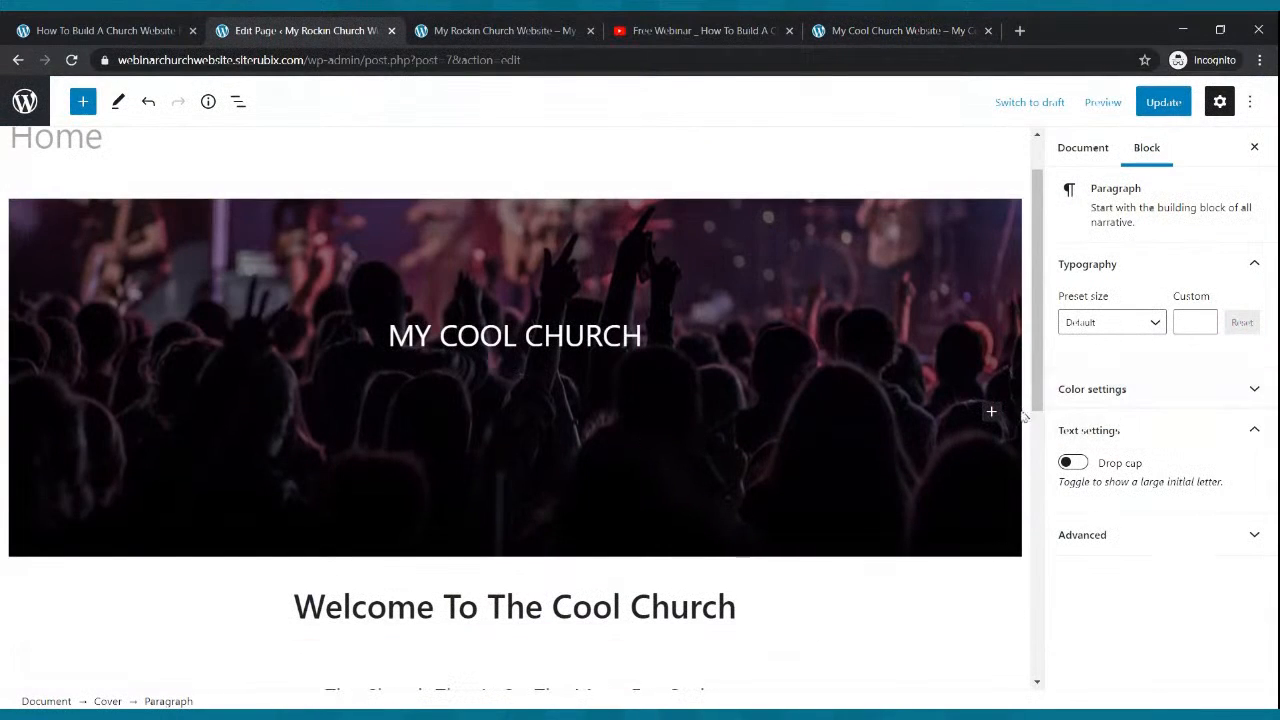
pyautogui.click(992, 414)
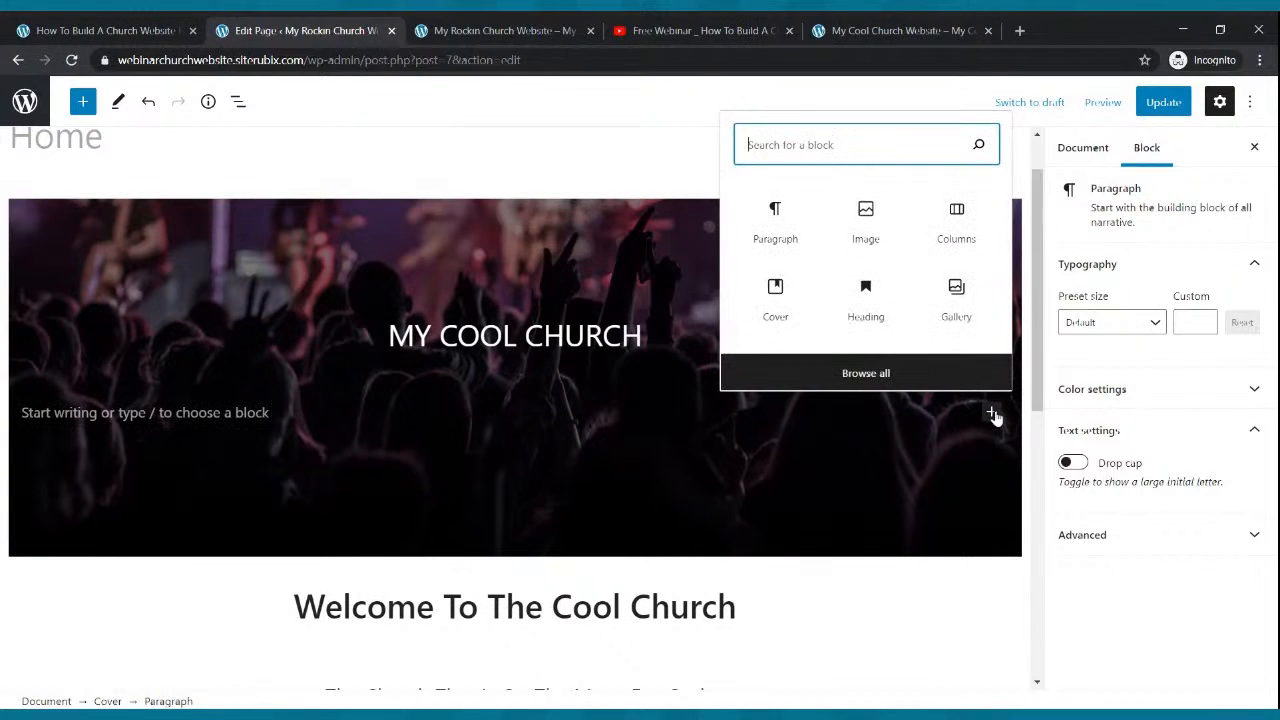
# - Paste the webcast tagline into the new paragraph and centre it
pyautogui.click(775, 230)
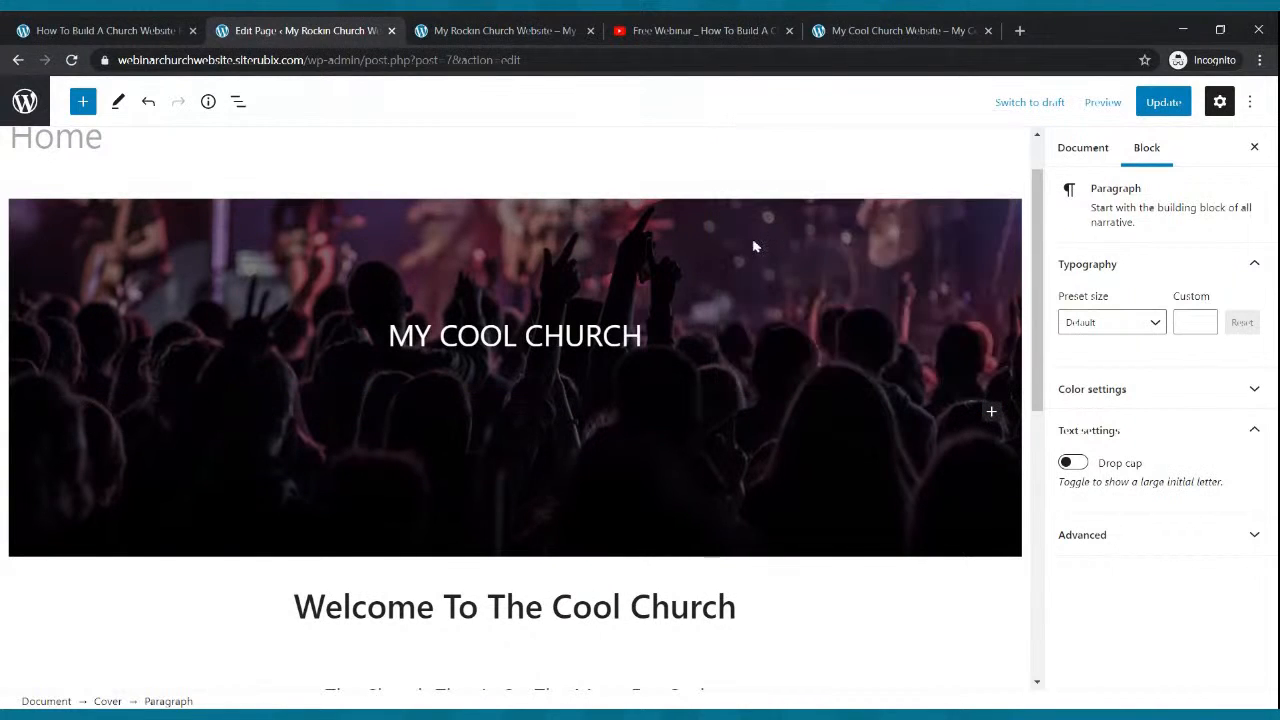
pyautogui.hotkey('ctrl', 'v')
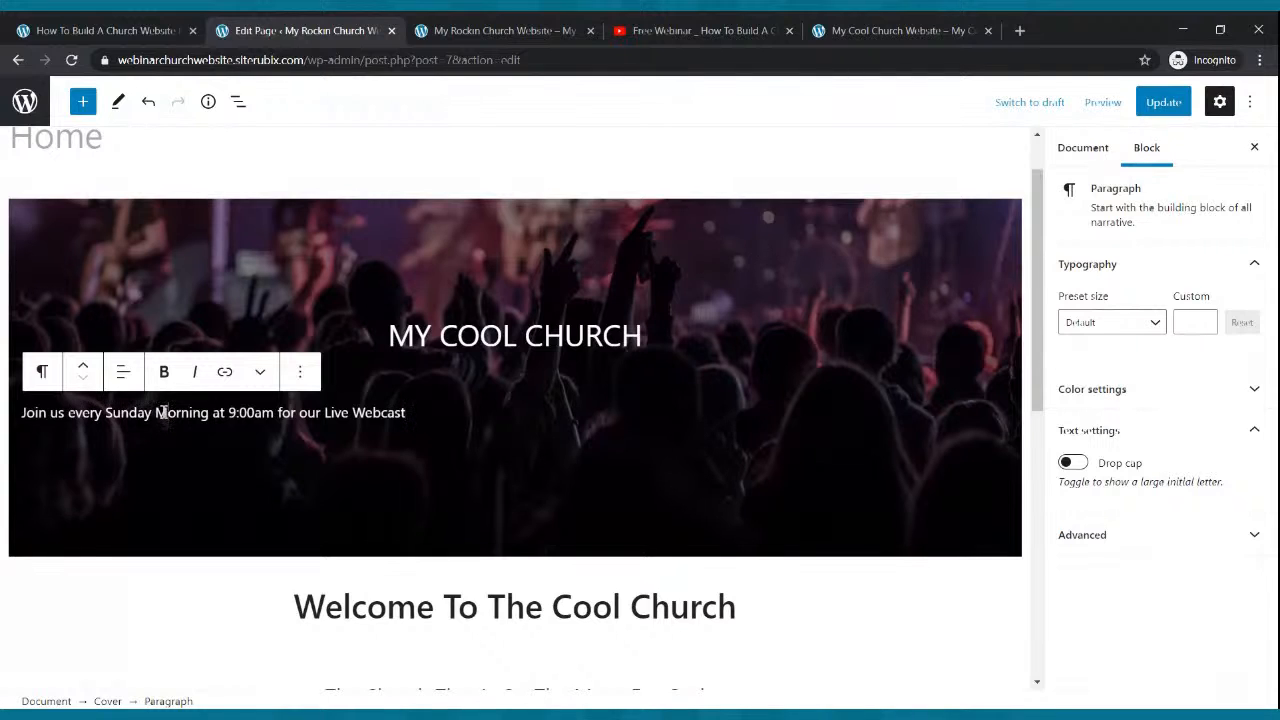
pyautogui.click(123, 377)
pyautogui.click(172, 468)
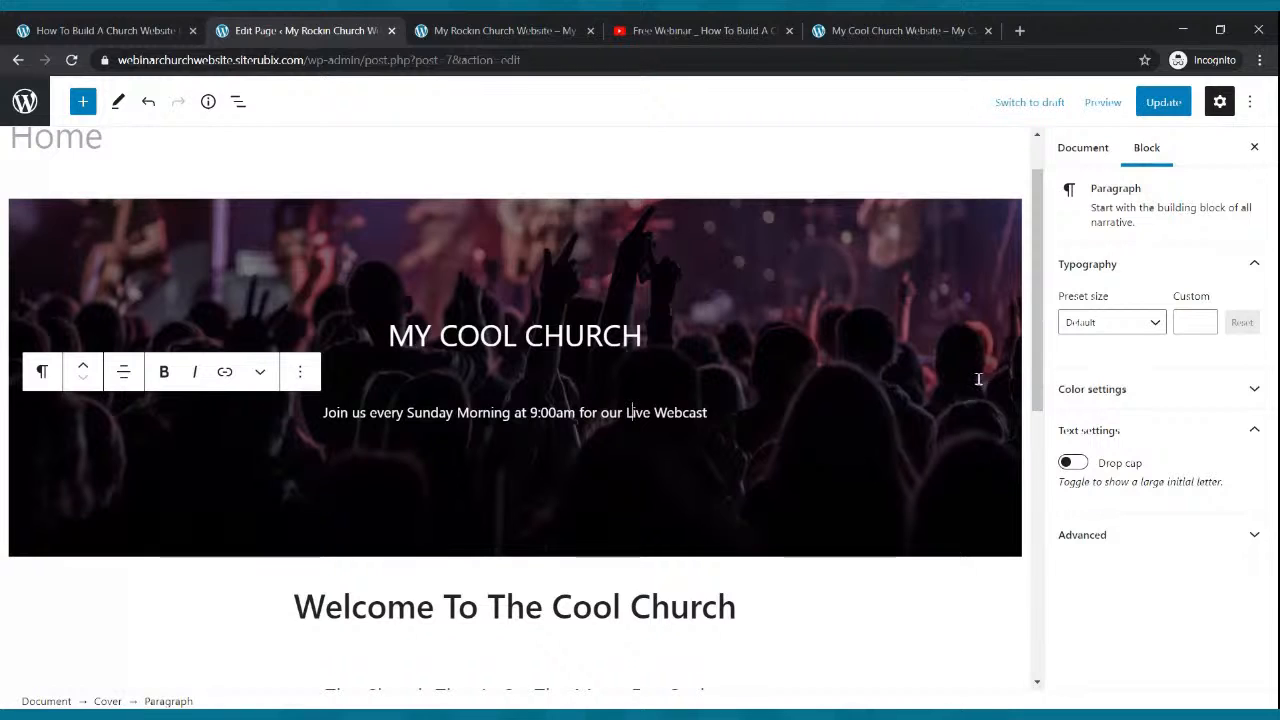
# - Set the tagline's font size to 25 and save the page
pyautogui.click(1122, 328)
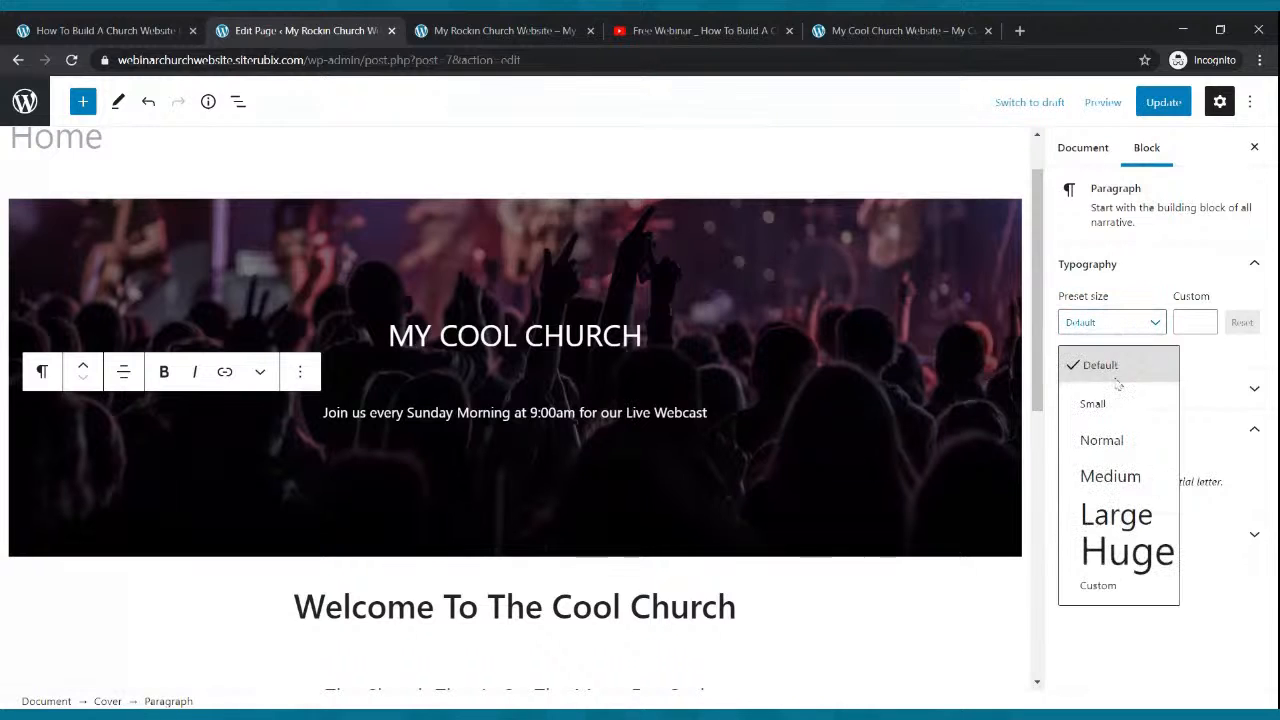
pyautogui.click(1108, 437)
pyautogui.click(1118, 333)
pyautogui.click(1106, 438)
pyautogui.click(1146, 330)
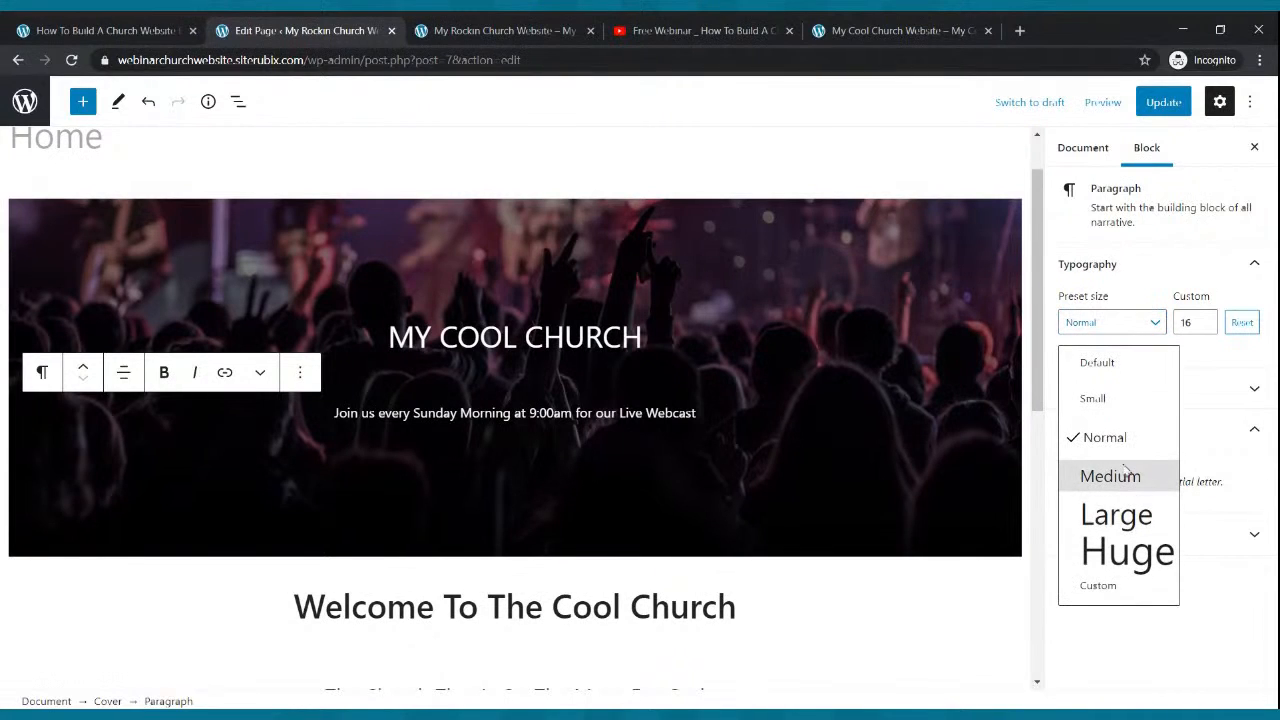
pyautogui.click(1112, 476)
pyautogui.click(1138, 321)
pyautogui.click(1110, 510)
pyautogui.click(1205, 327)
pyautogui.click(1205, 327)
pyautogui.click(1205, 327)
pyautogui.click(1205, 327)
pyautogui.click(1205, 327)
pyautogui.click(1205, 327)
pyautogui.click(1205, 327)
pyautogui.click(1205, 327)
pyautogui.click(1205, 327)
pyautogui.click(1205, 327)
pyautogui.click(1205, 327)
pyautogui.click(1205, 327)
pyautogui.click(1205, 327)
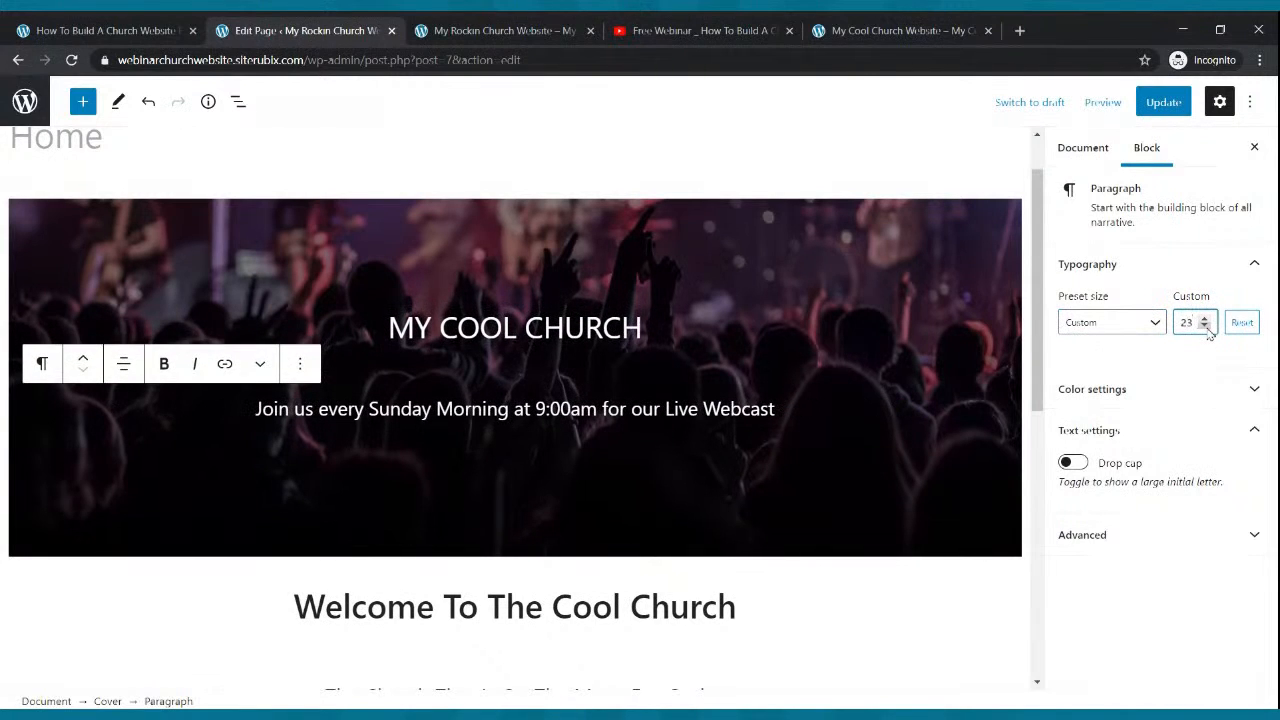
pyautogui.click(1205, 317)
pyautogui.click(1205, 317)
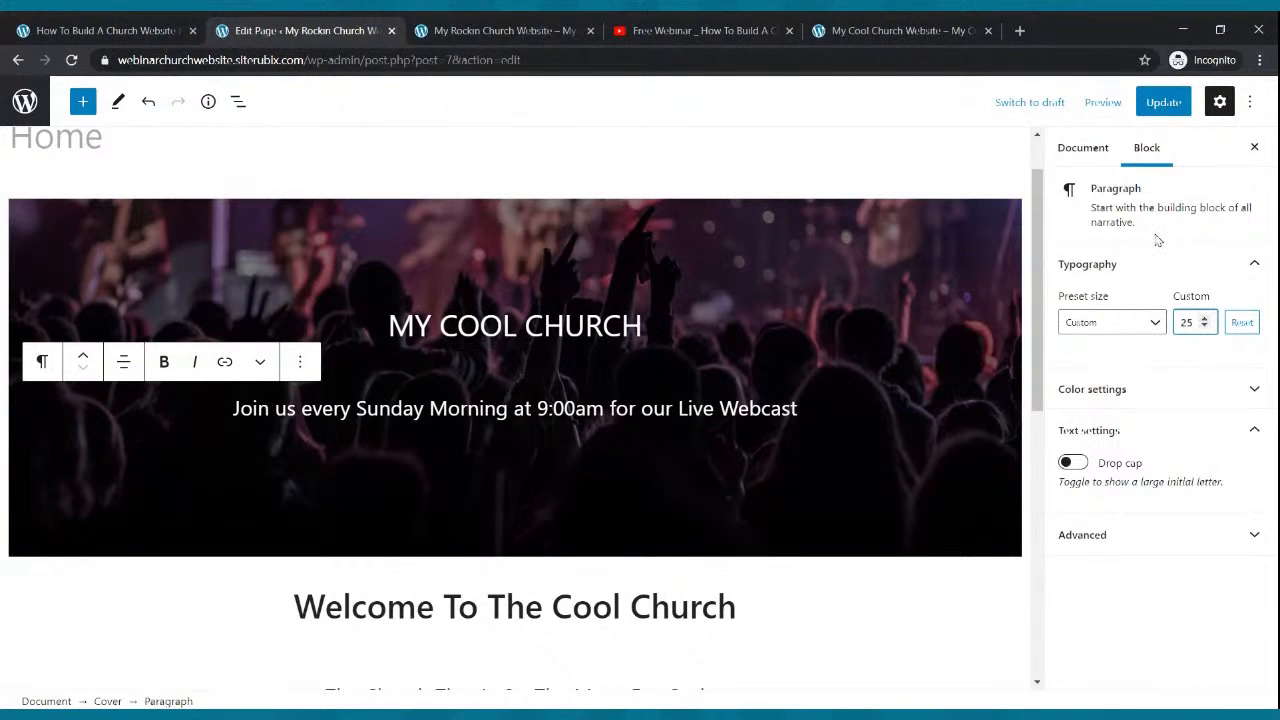
pyautogui.click(1163, 104)
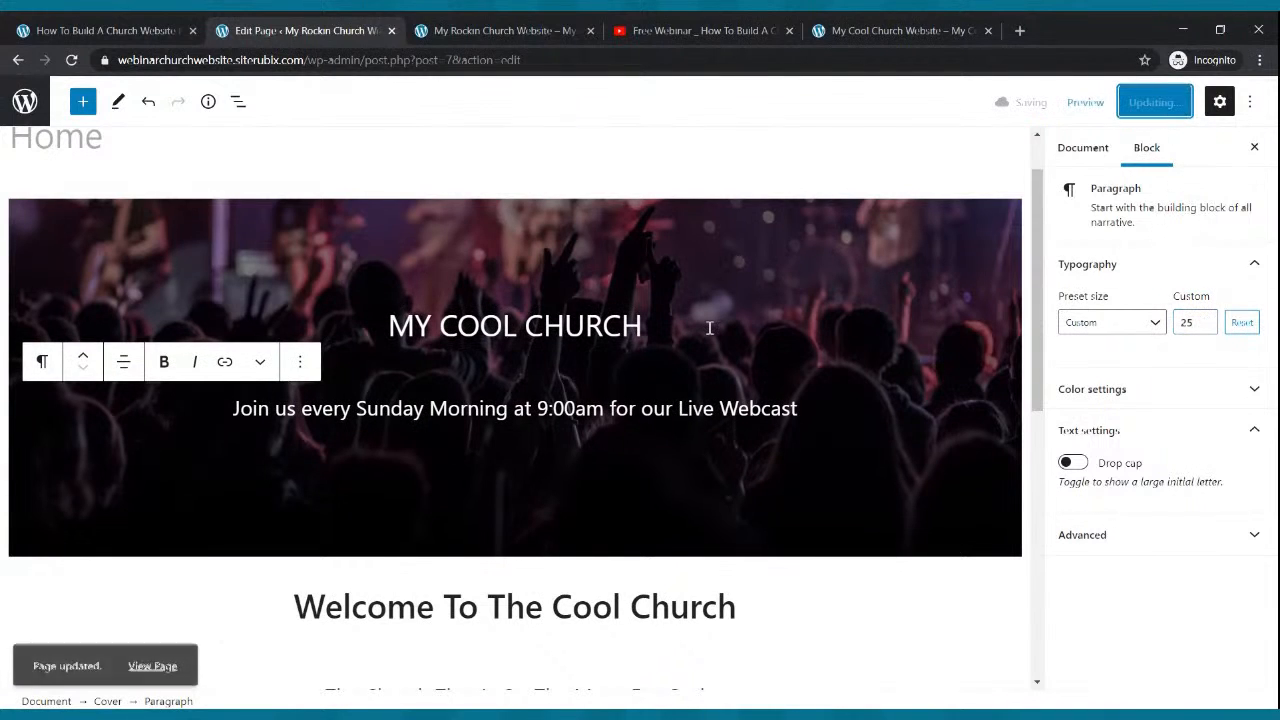
# - Reload the live home page to confirm the MY COOL CHURCH title and tagline, then check the reference site
pyautogui.click(488, 30)
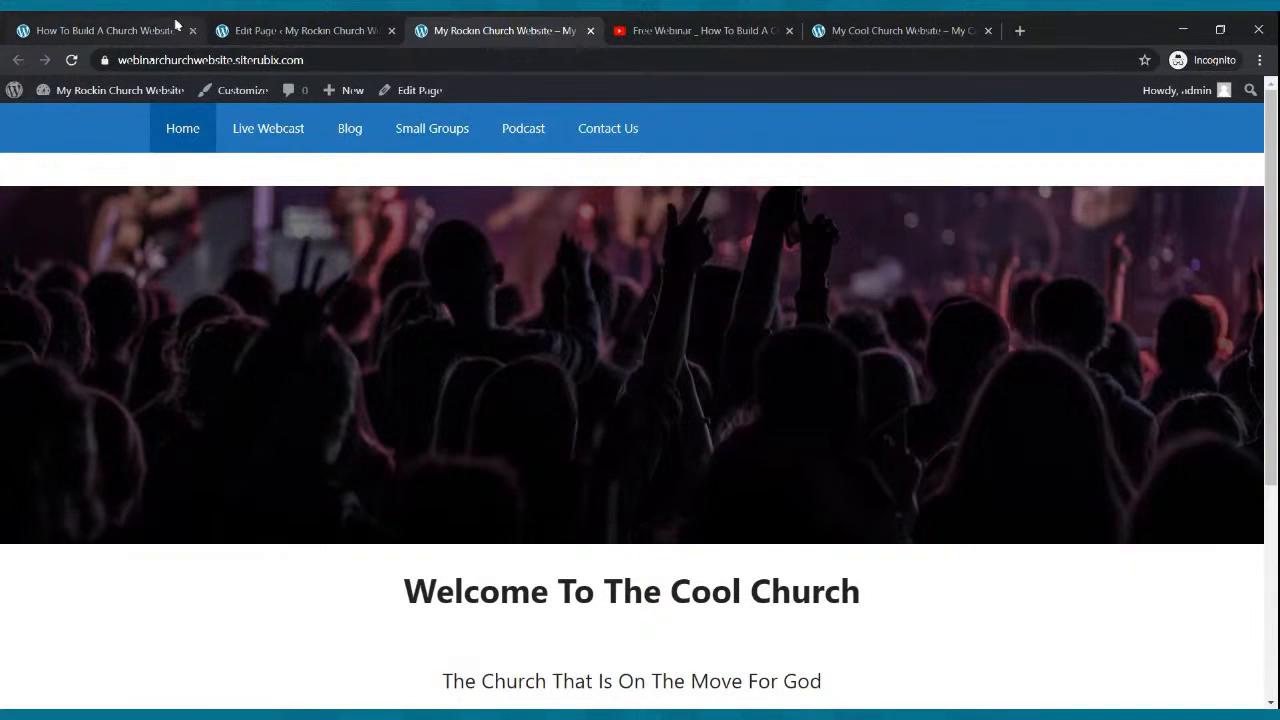
pyautogui.click(71, 61)
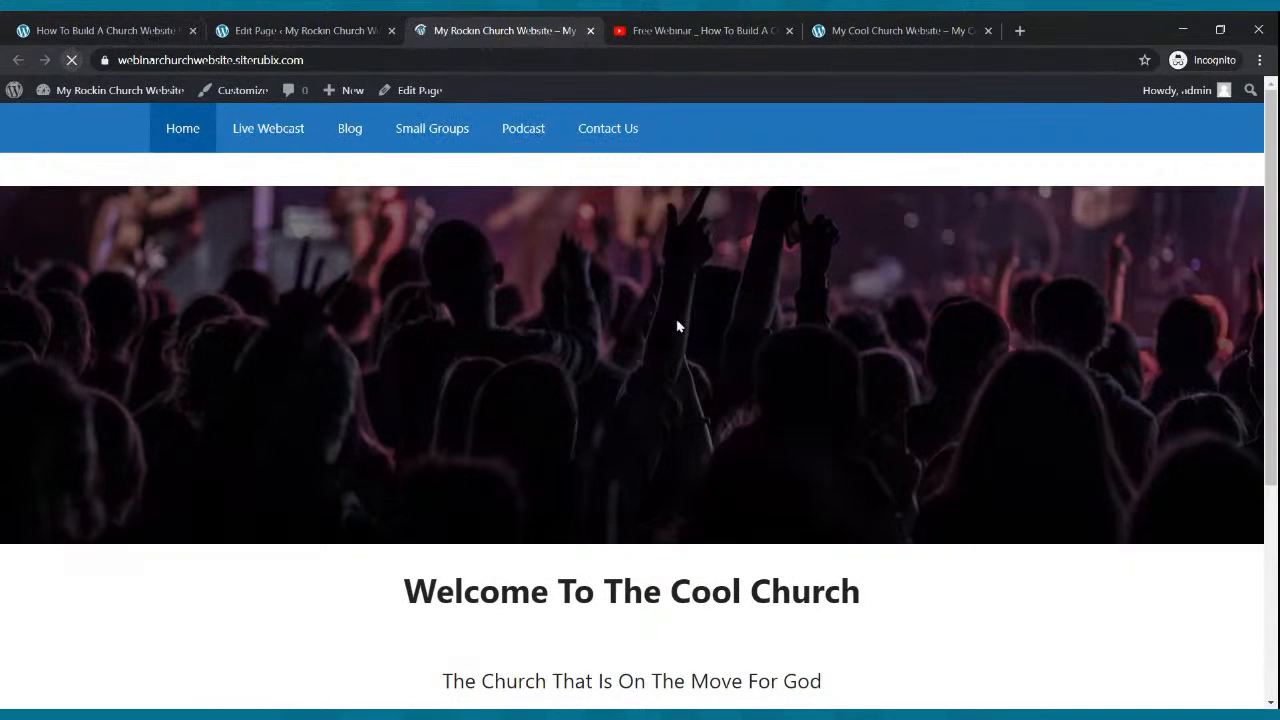
pyautogui.scroll(-5, 678, 322)
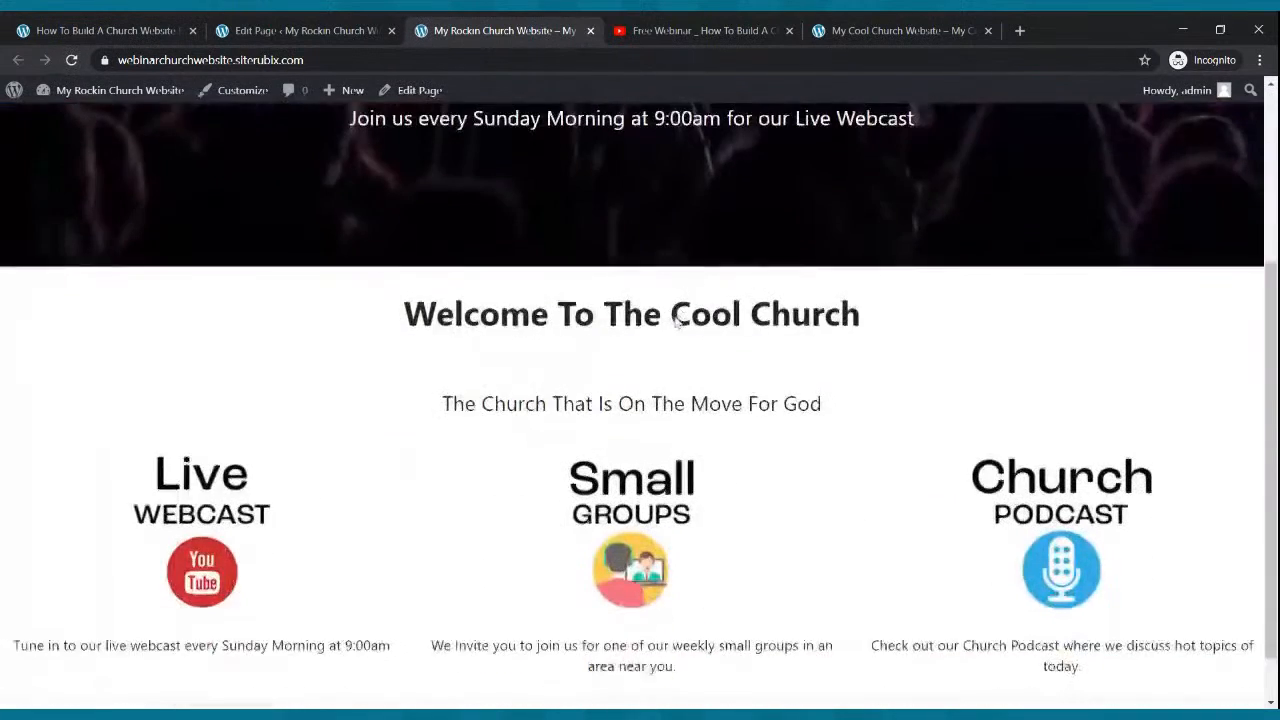
pyautogui.scroll(5, 677, 321)
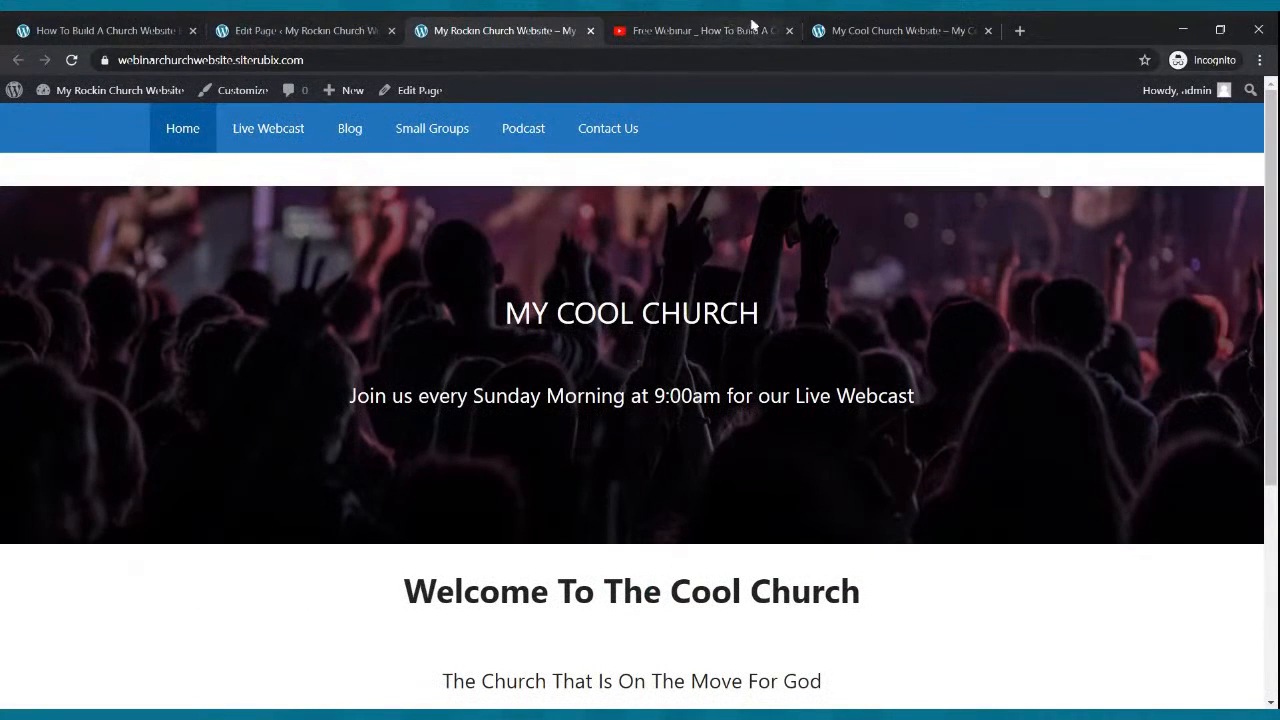
pyautogui.click(962, 36)
pyautogui.click(685, 448)
pyautogui.click(258, 24)
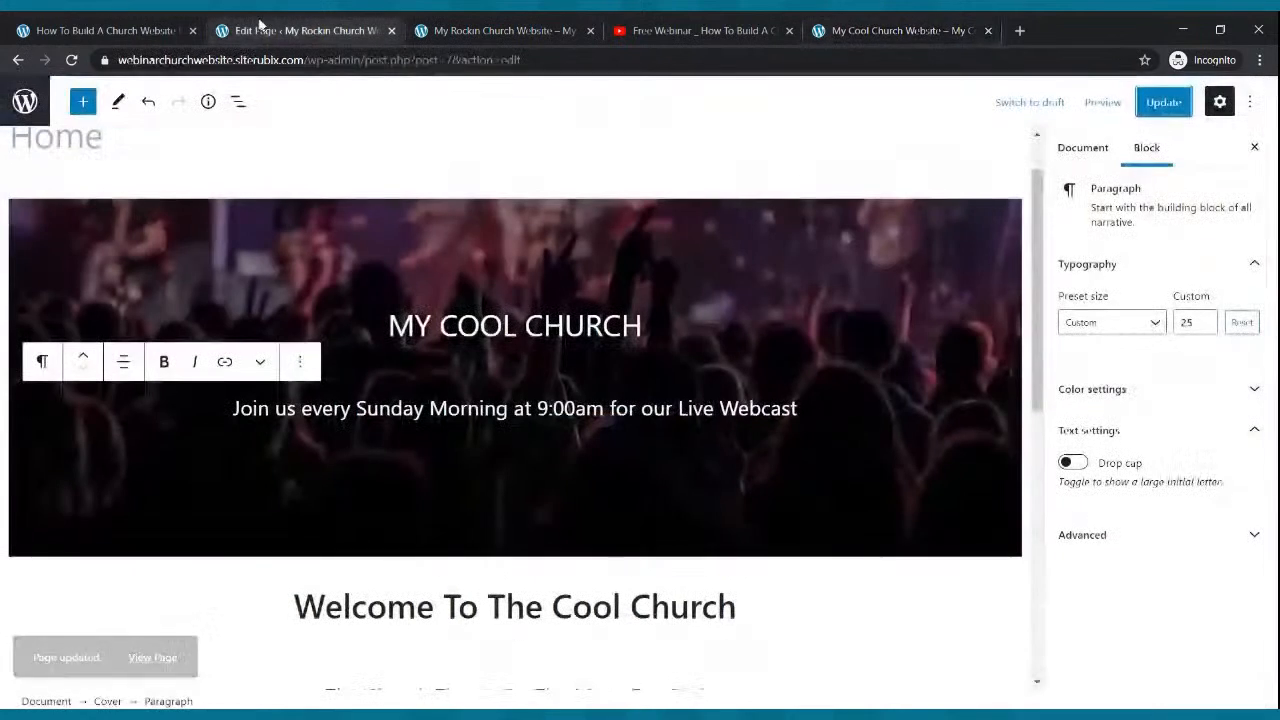
# - Insert a Buttons block on a new line below the webcast tagline
pyautogui.click(854, 409)
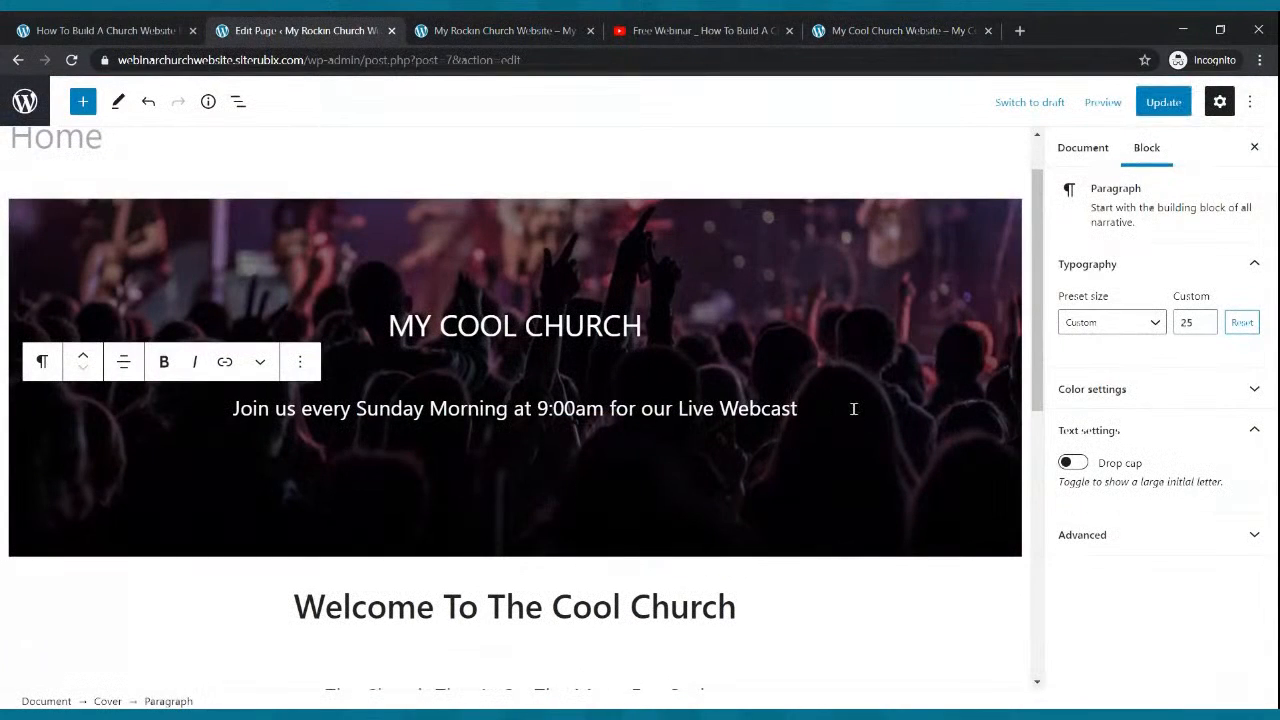
pyautogui.press('Return')
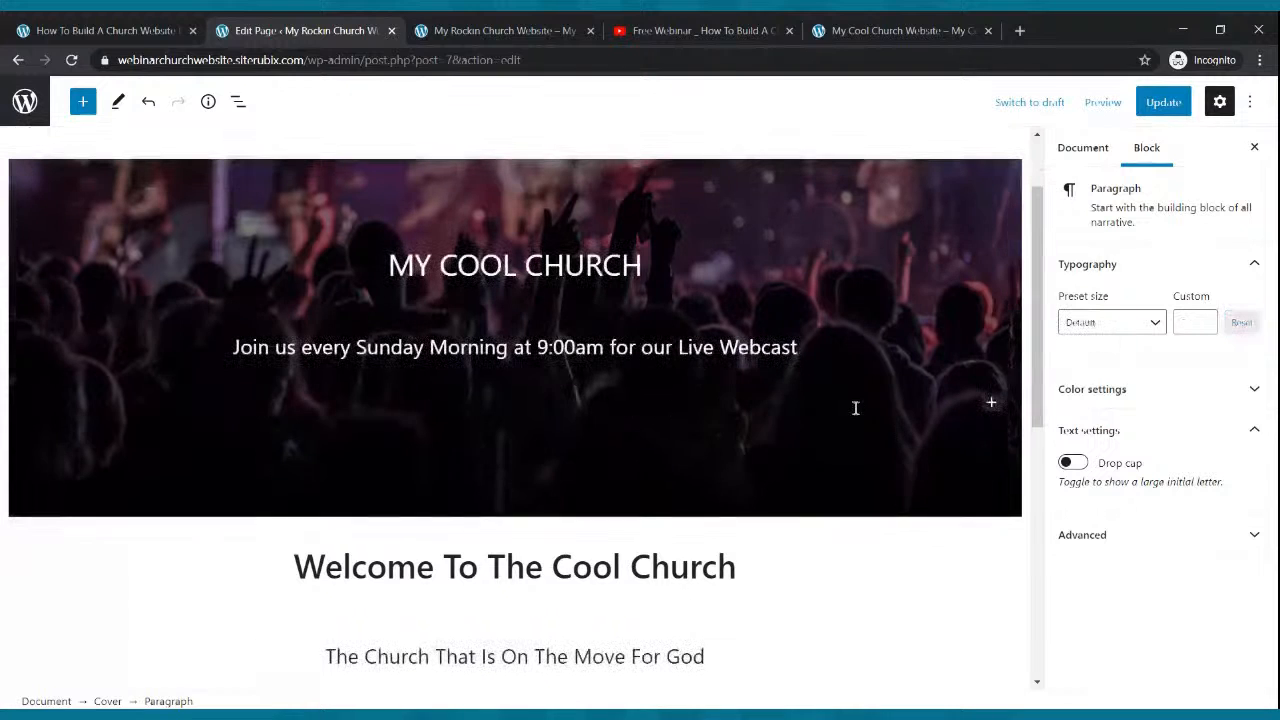
pyautogui.click(992, 404)
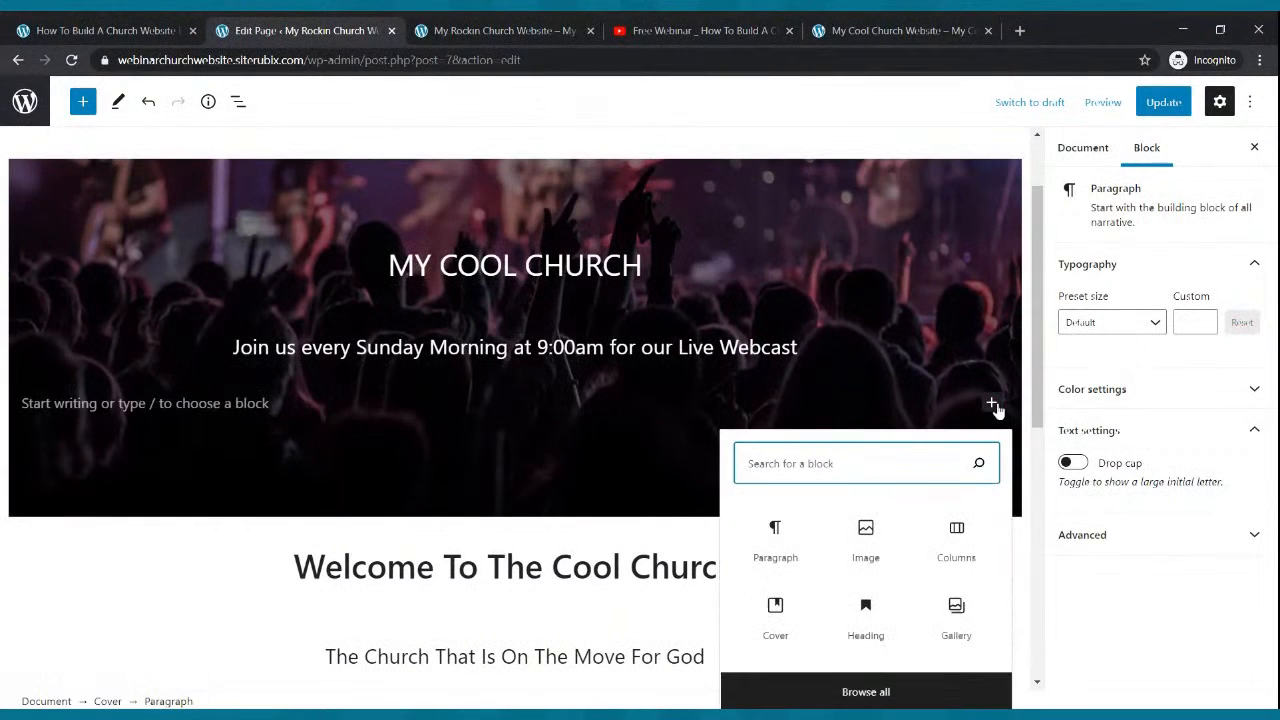
pyautogui.write('BUTTON')
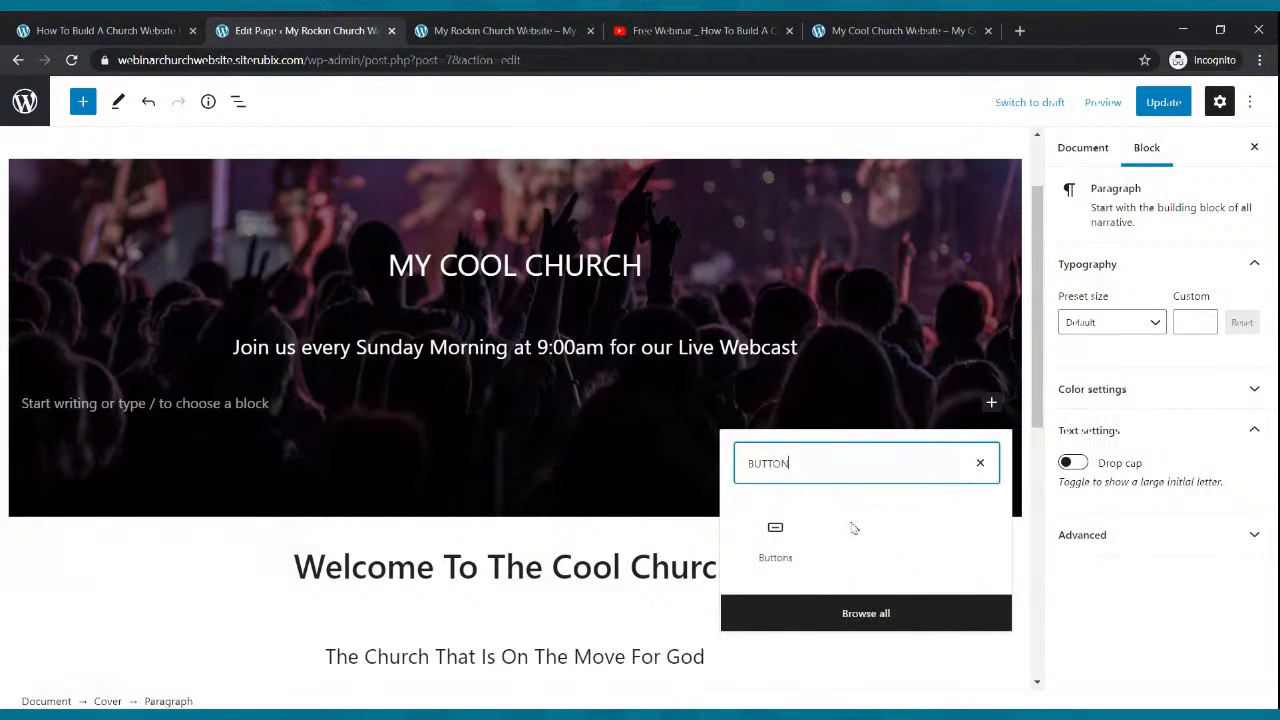
pyautogui.click(776, 540)
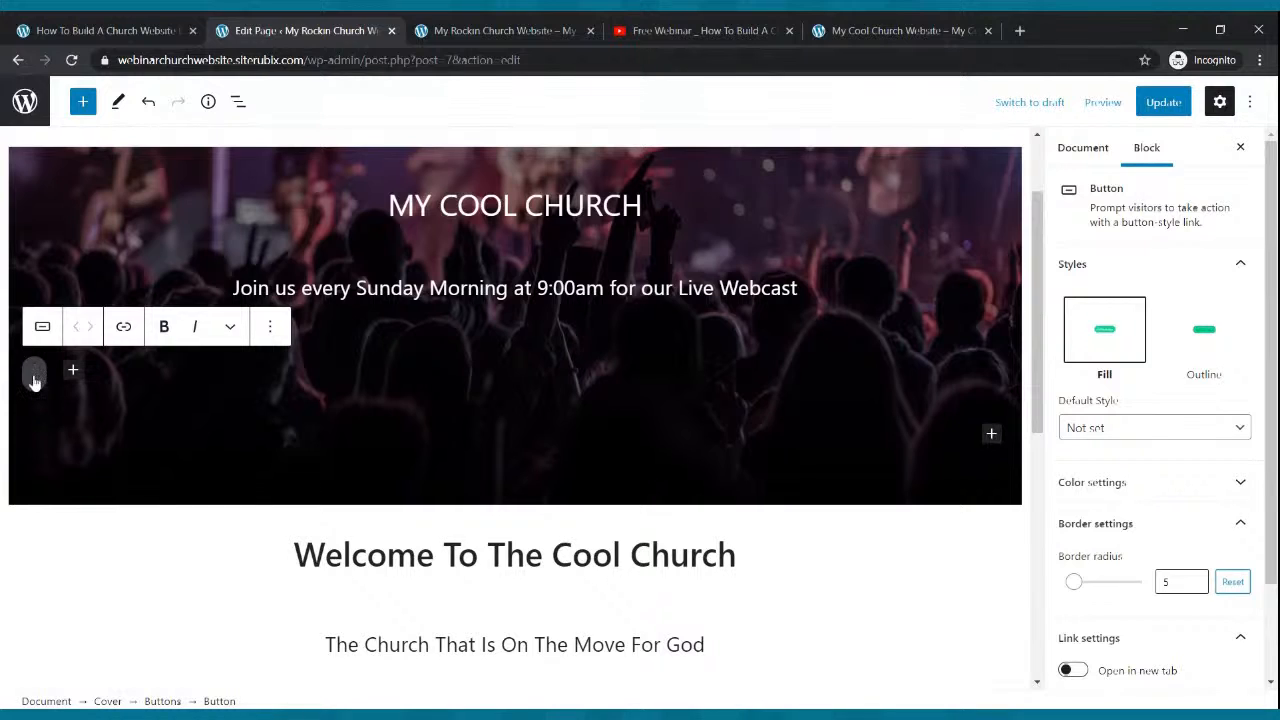
# - Label the button 'WATCH LIVE NOW' and centre it on the cover
pyautogui.write('w')
pyautogui.press('BackSpace')
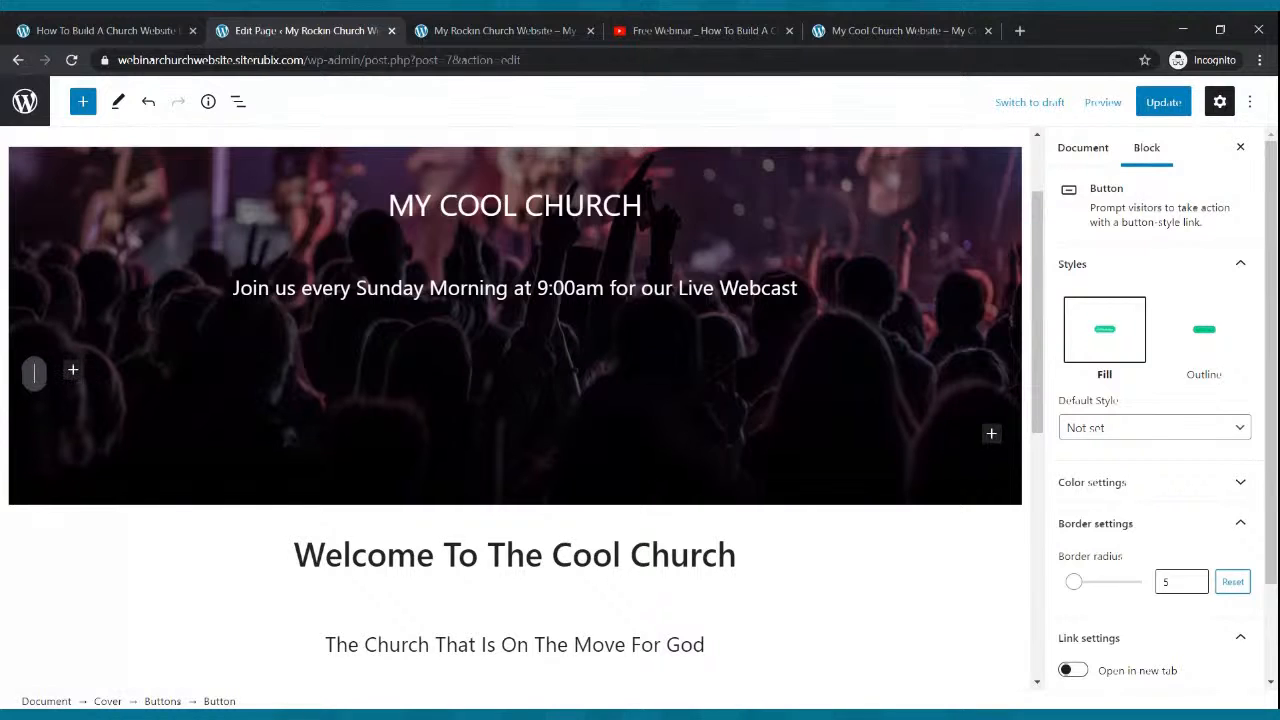
pyautogui.write('WATCH LIVE NOW')
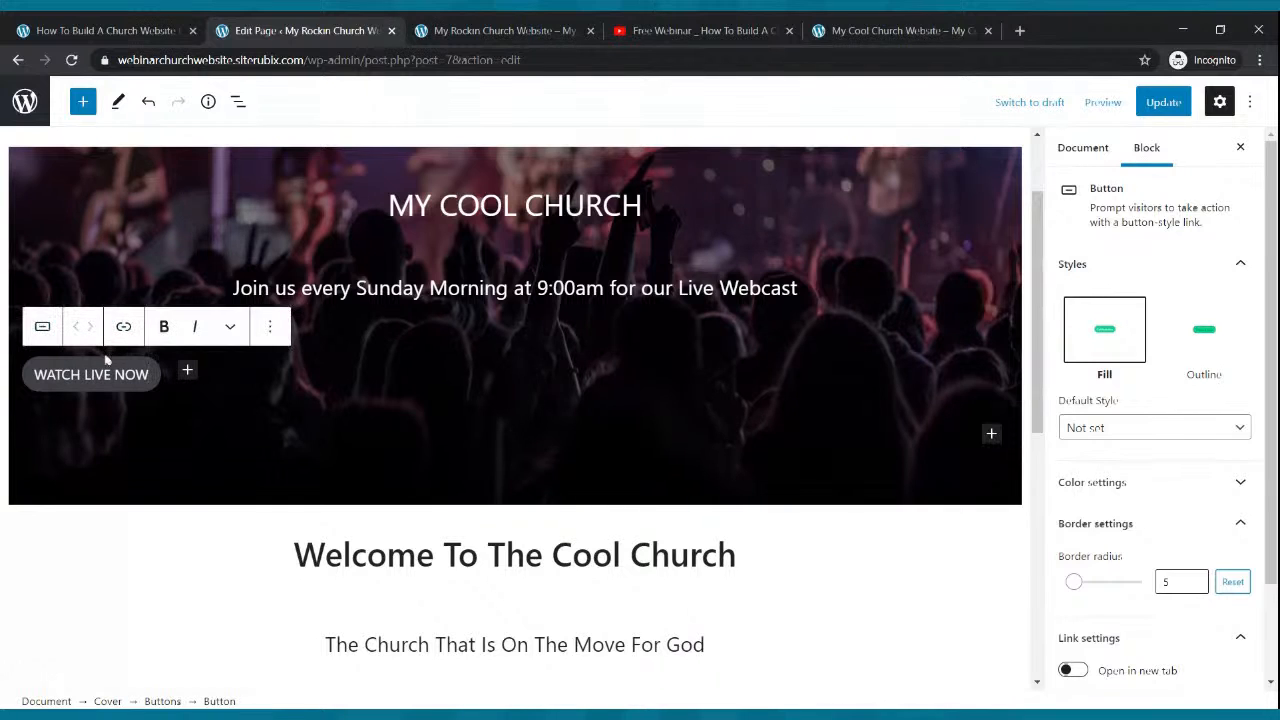
pyautogui.click(108, 400)
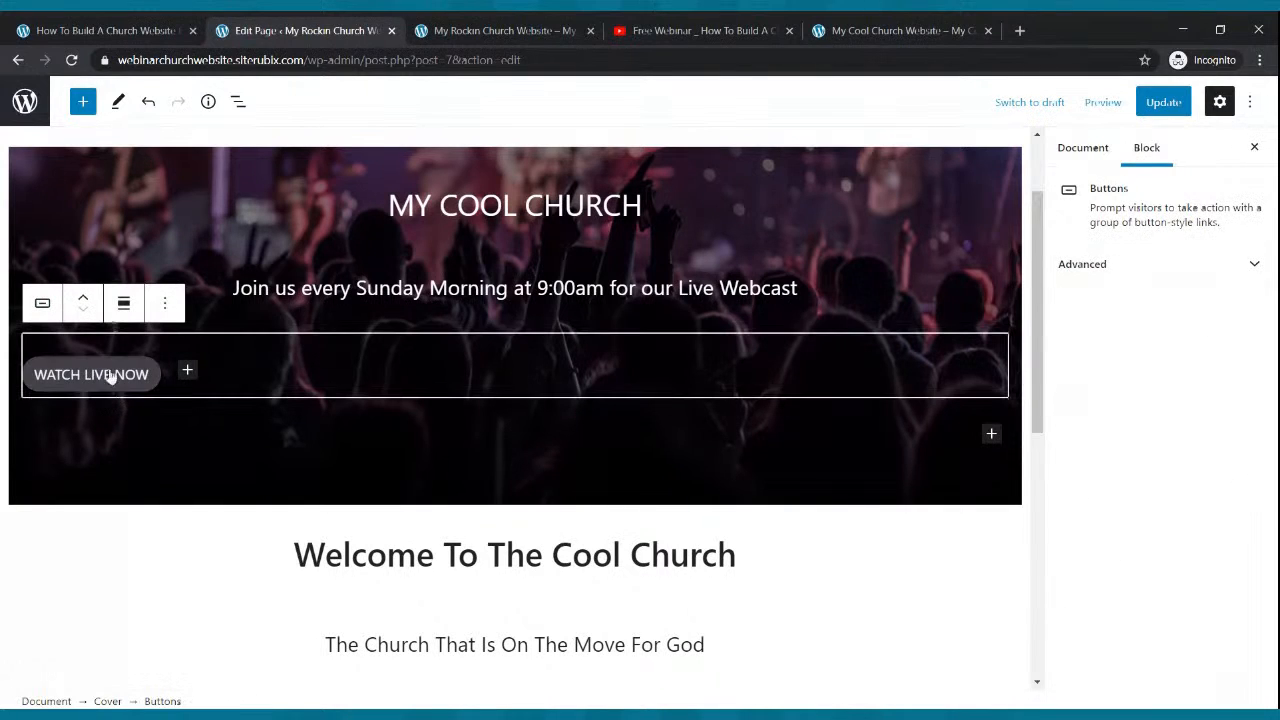
pyautogui.click(123, 306)
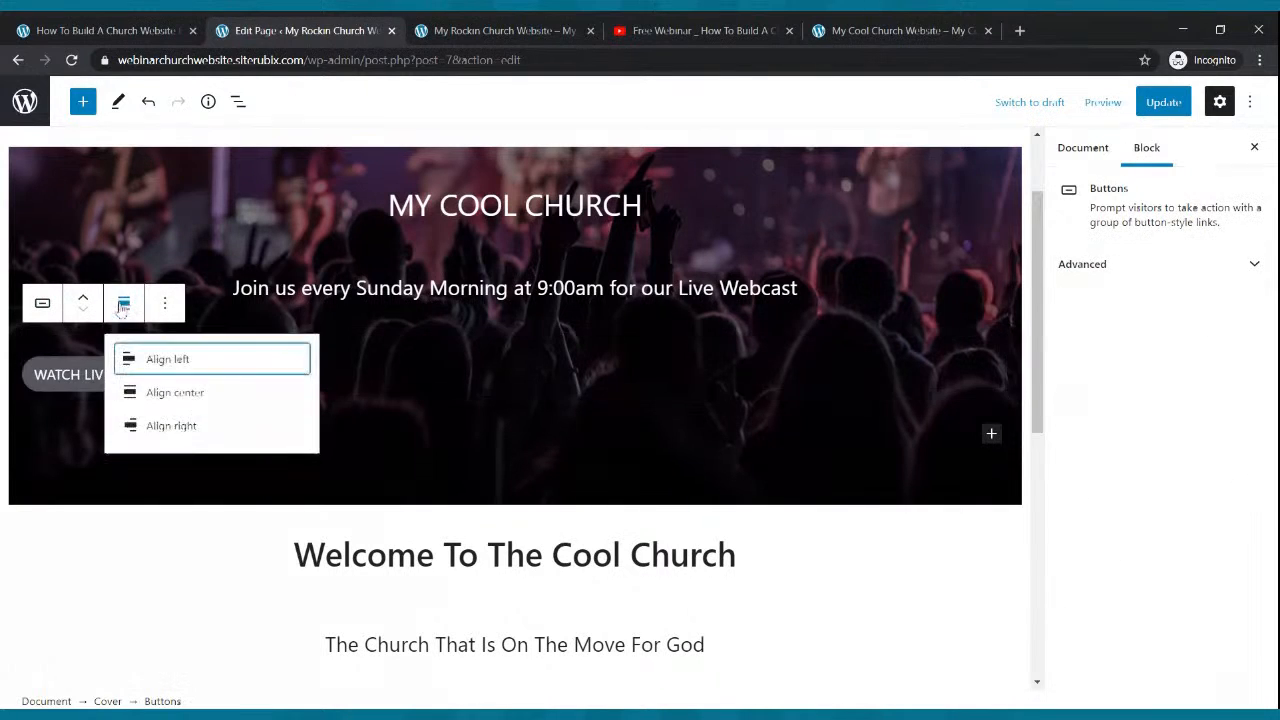
pyautogui.click(140, 392)
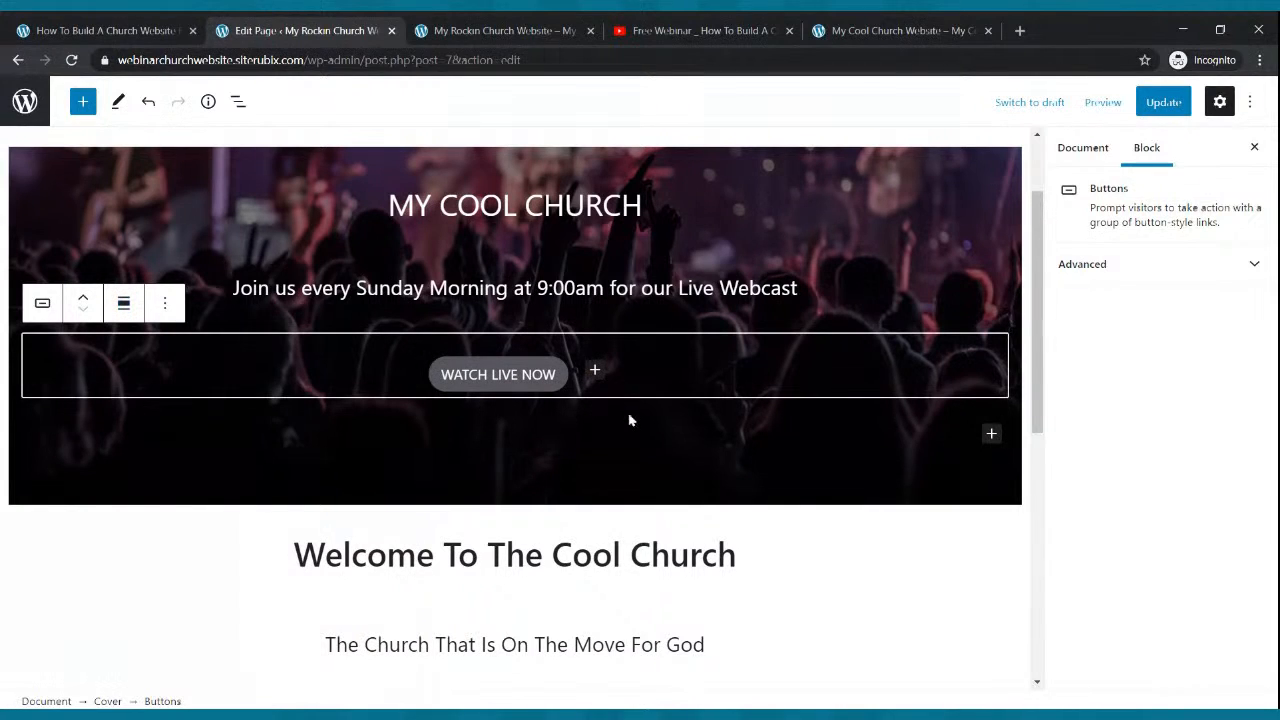
pyautogui.click(563, 385)
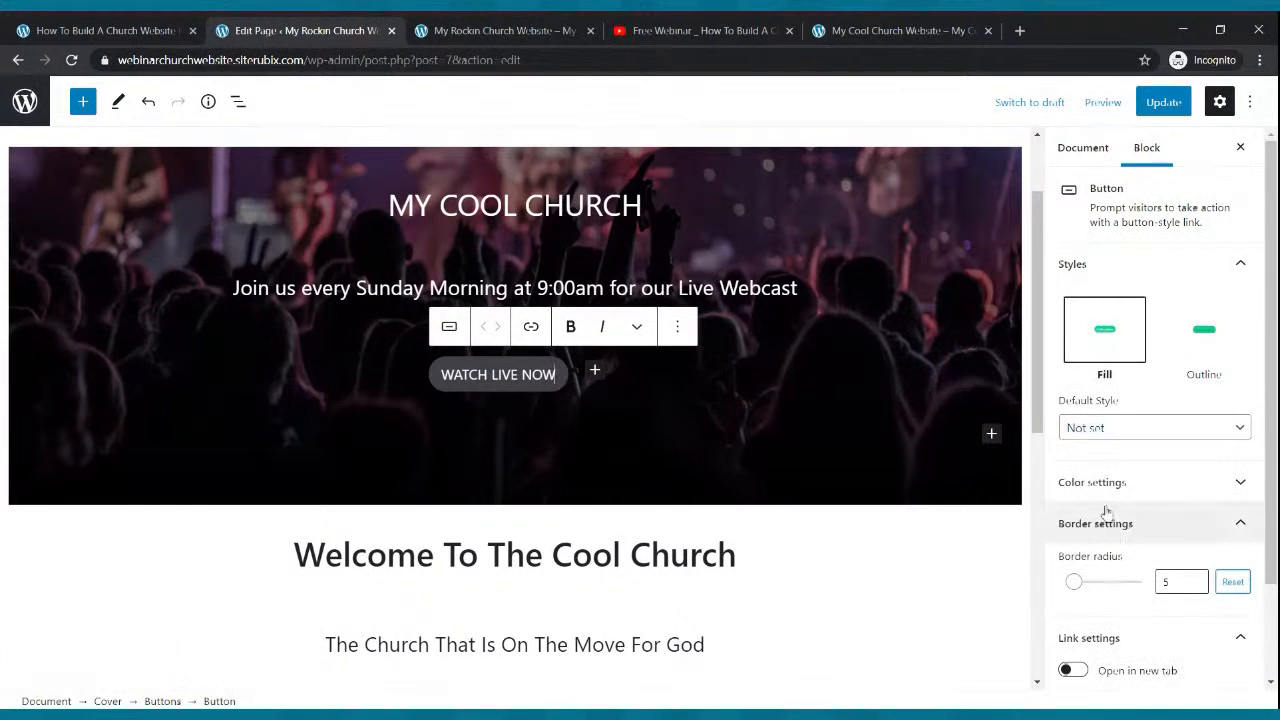
# - Give the button white text and a red background, then update the page
pyautogui.scroll(-2, 1106, 510)
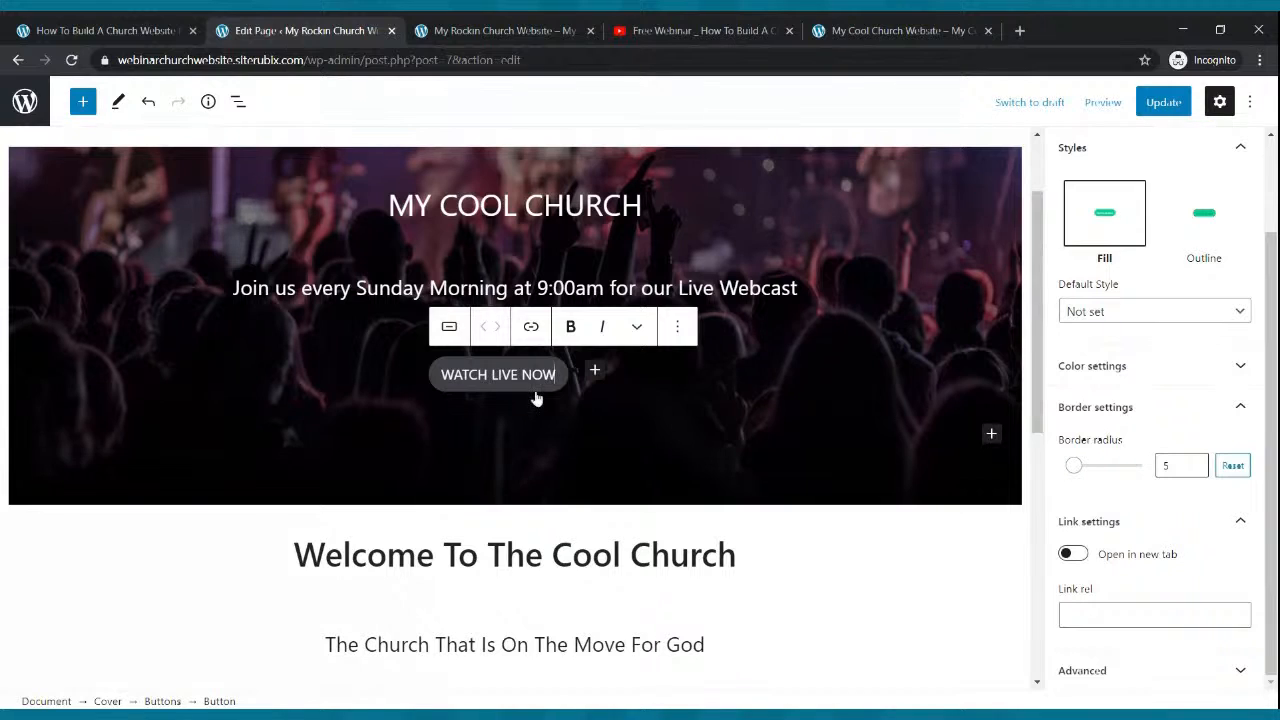
pyautogui.click(1199, 372)
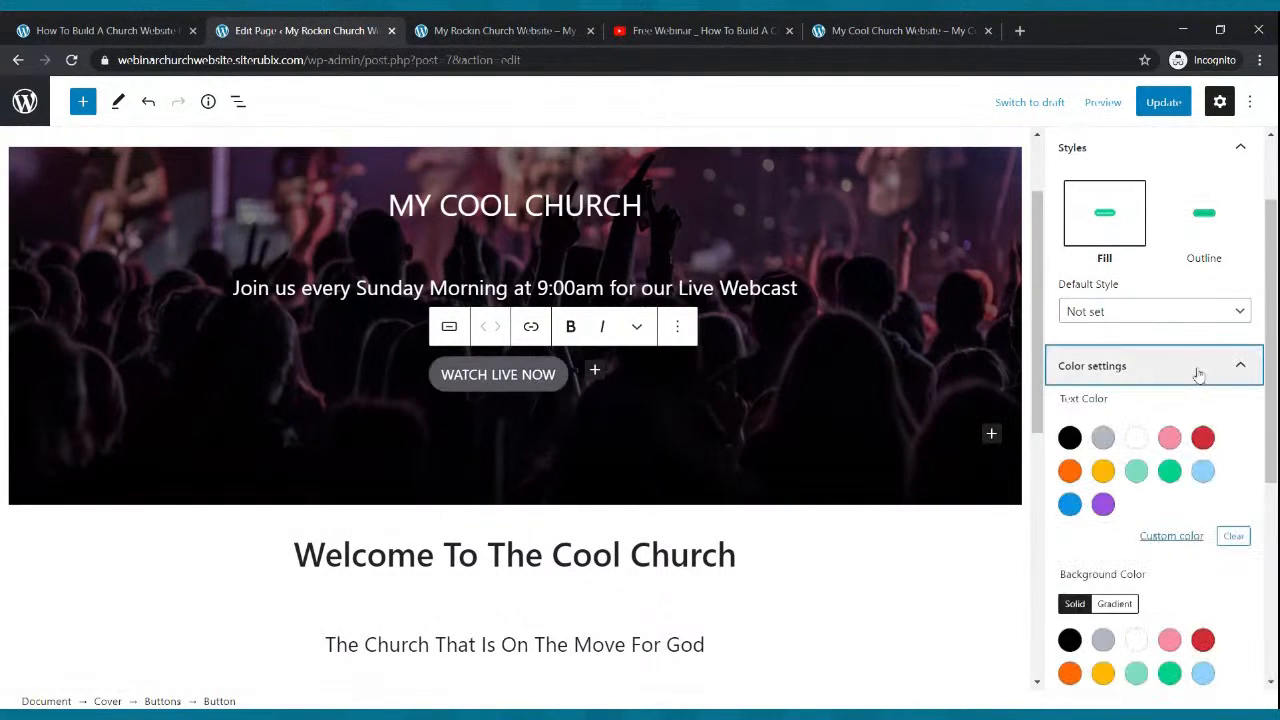
pyautogui.click(1138, 440)
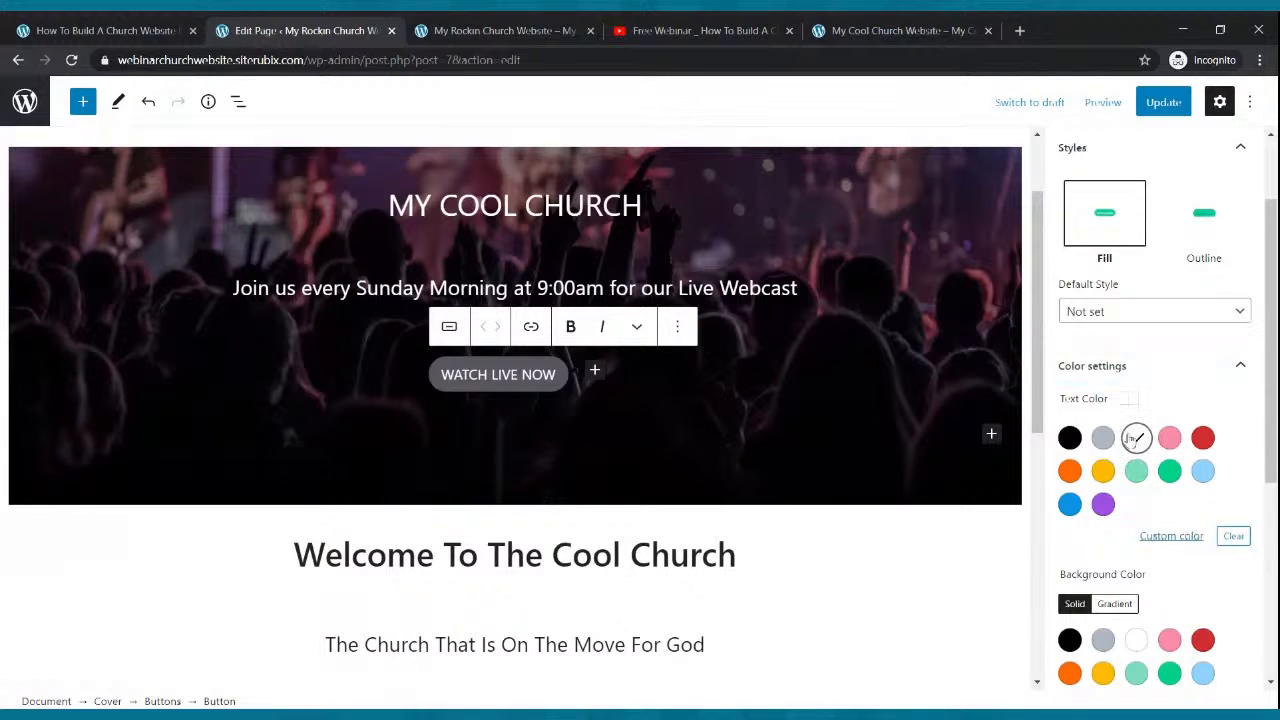
pyautogui.scroll(-2, 1140, 445)
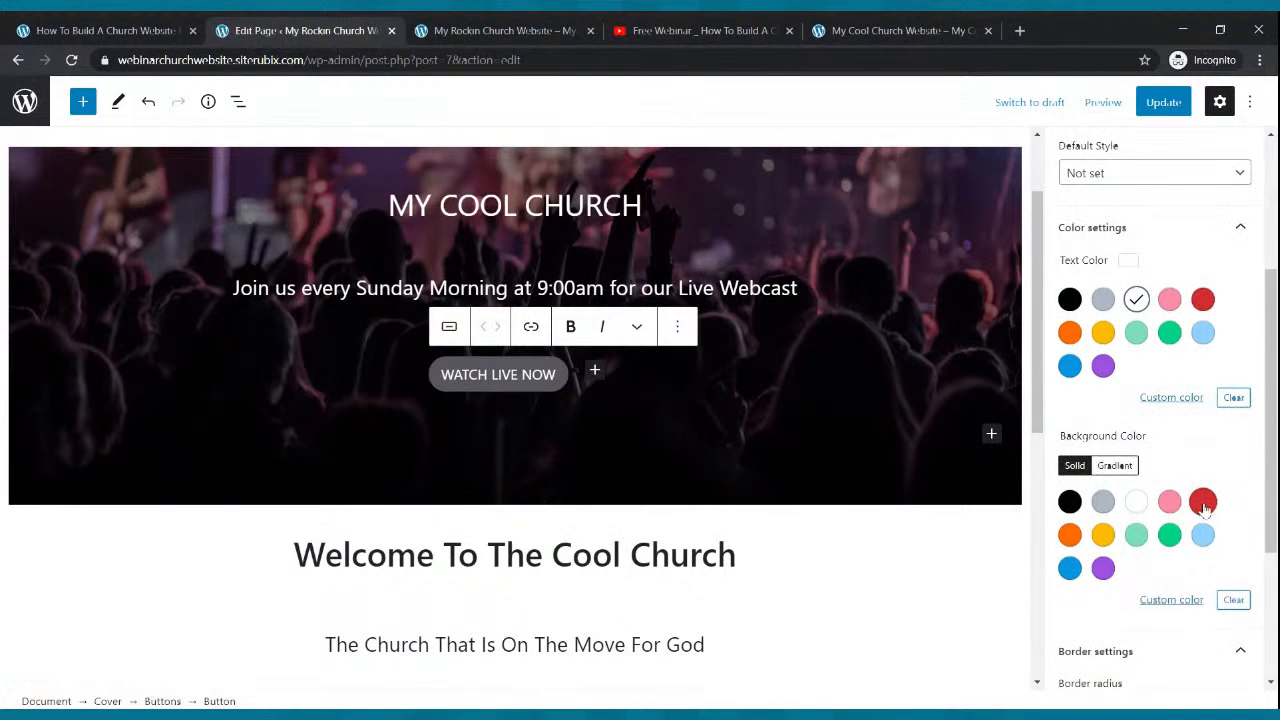
pyautogui.click(1203, 502)
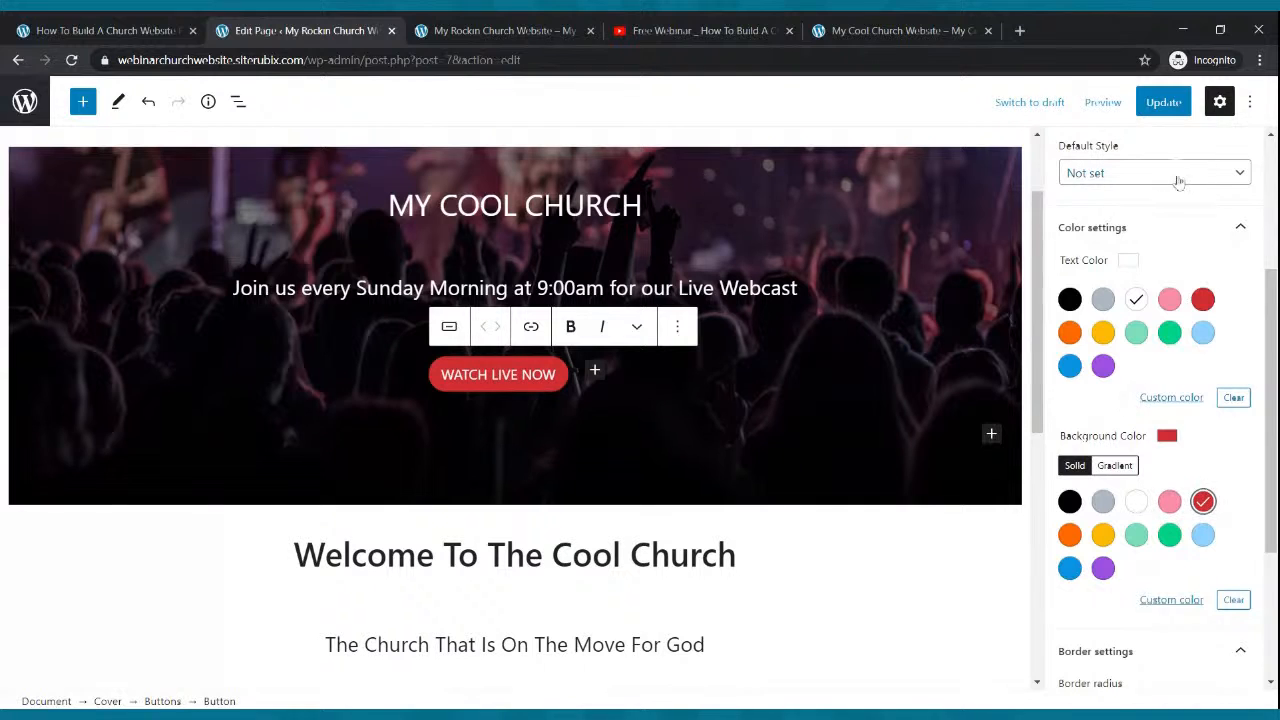
pyautogui.click(1164, 102)
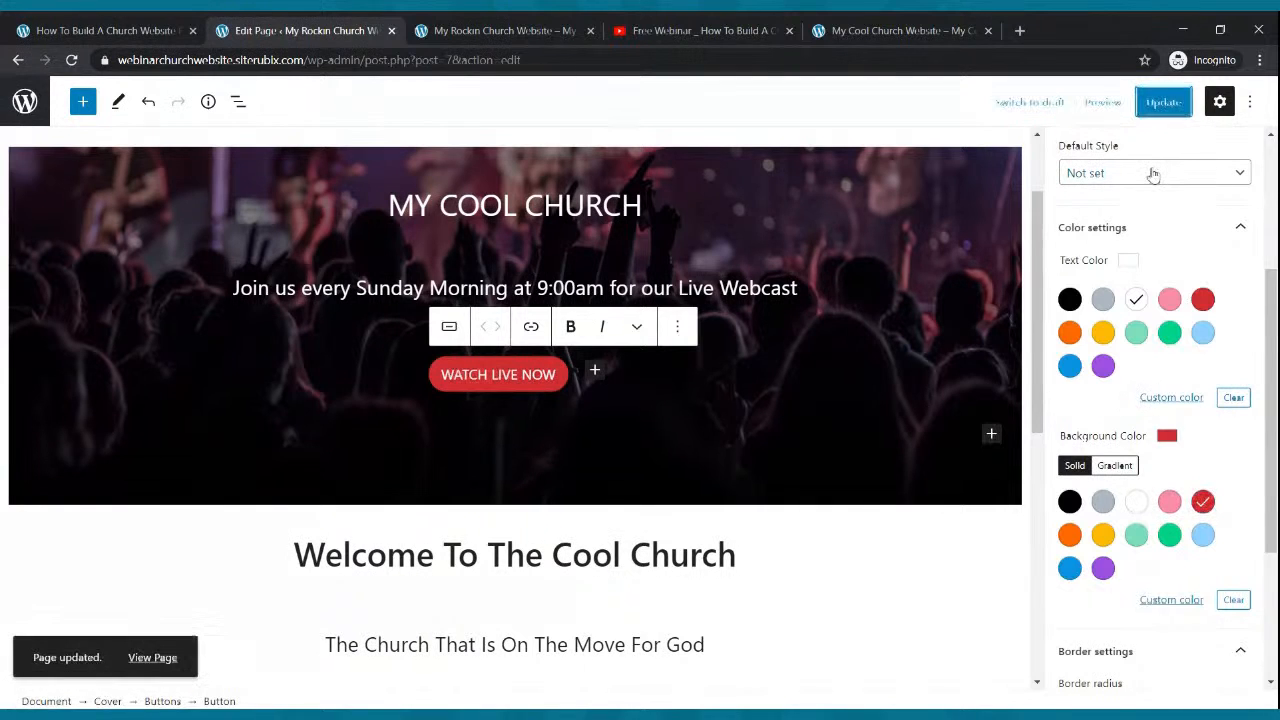
# - Reload the live site and scroll through it to see the red WATCH LIVE NOW button
pyautogui.click(463, 26)
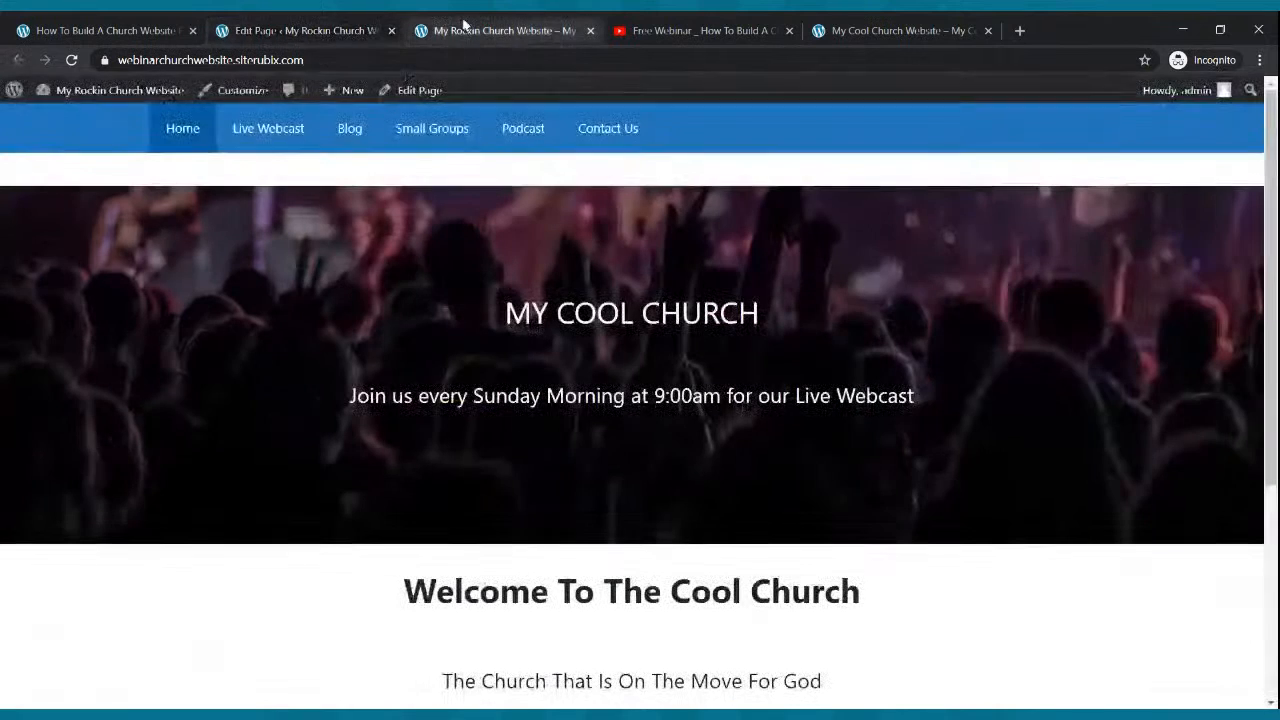
pyautogui.click(71, 60)
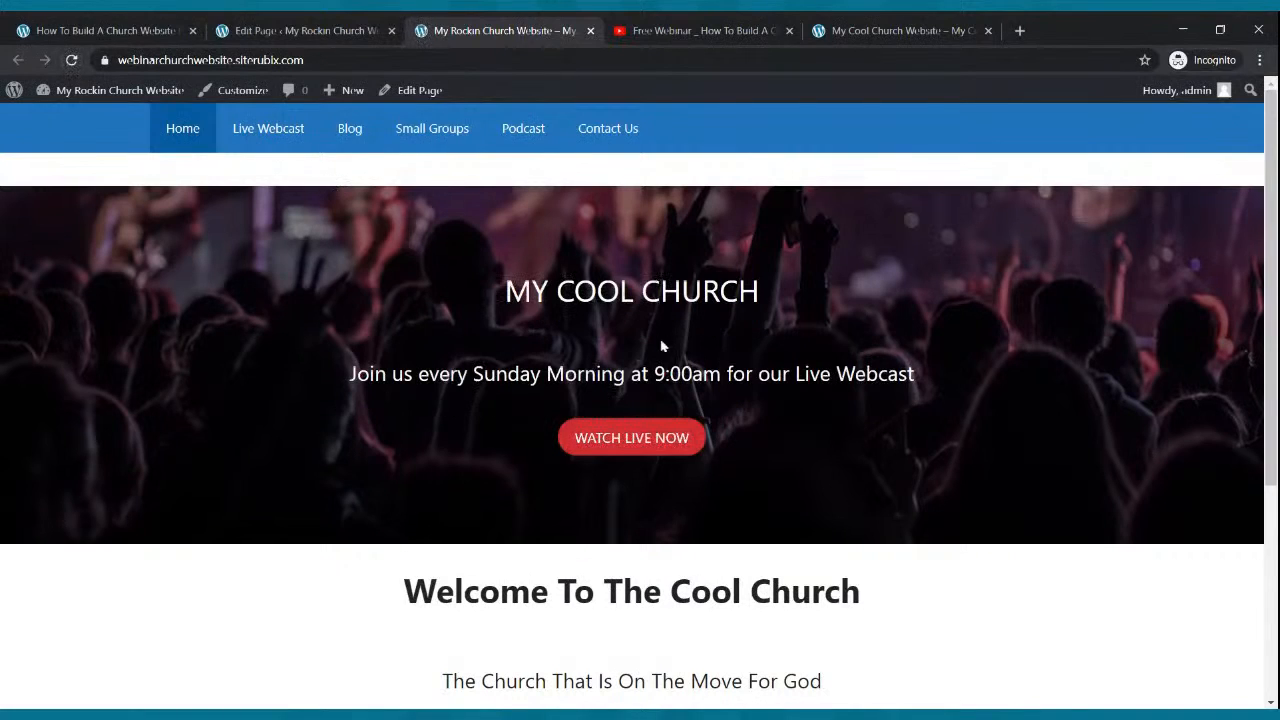
pyautogui.scroll(-3, 640, 362)
pyautogui.scroll(3, 640, 362)
pyautogui.scroll(-3, 643, 365)
pyautogui.scroll(-1, 643, 365)
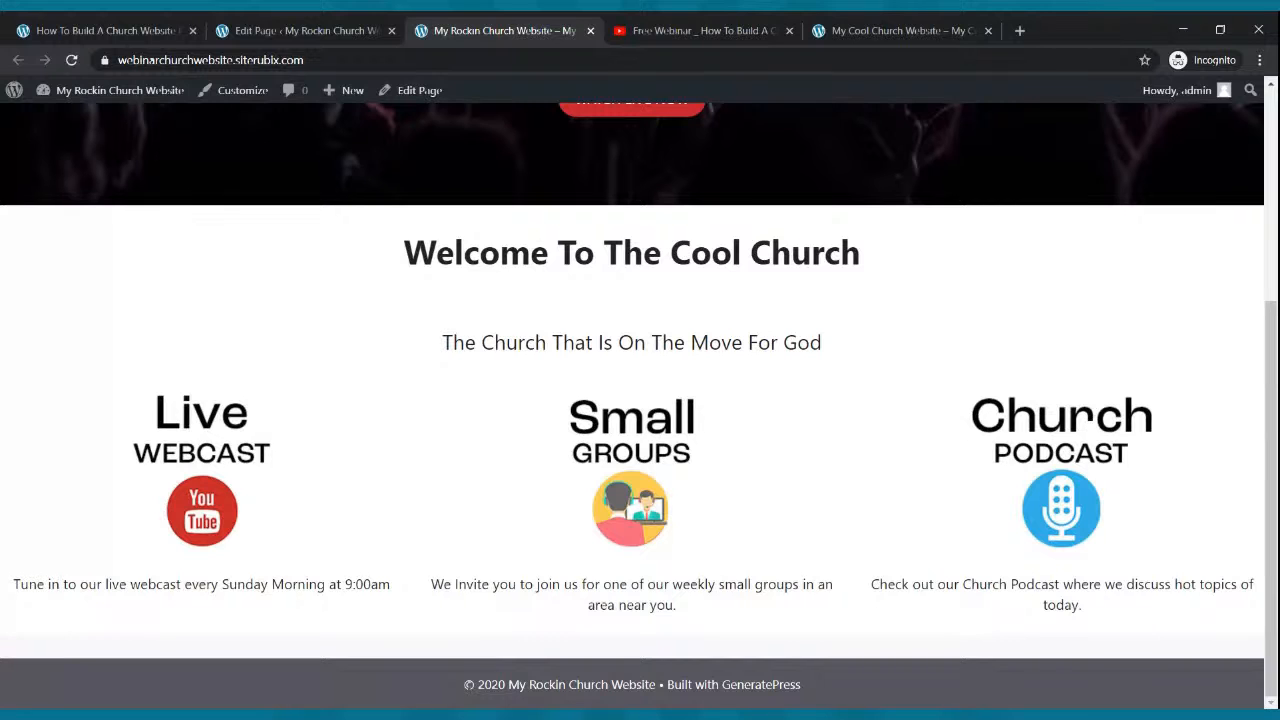
pyautogui.scroll(5, 639, 347)
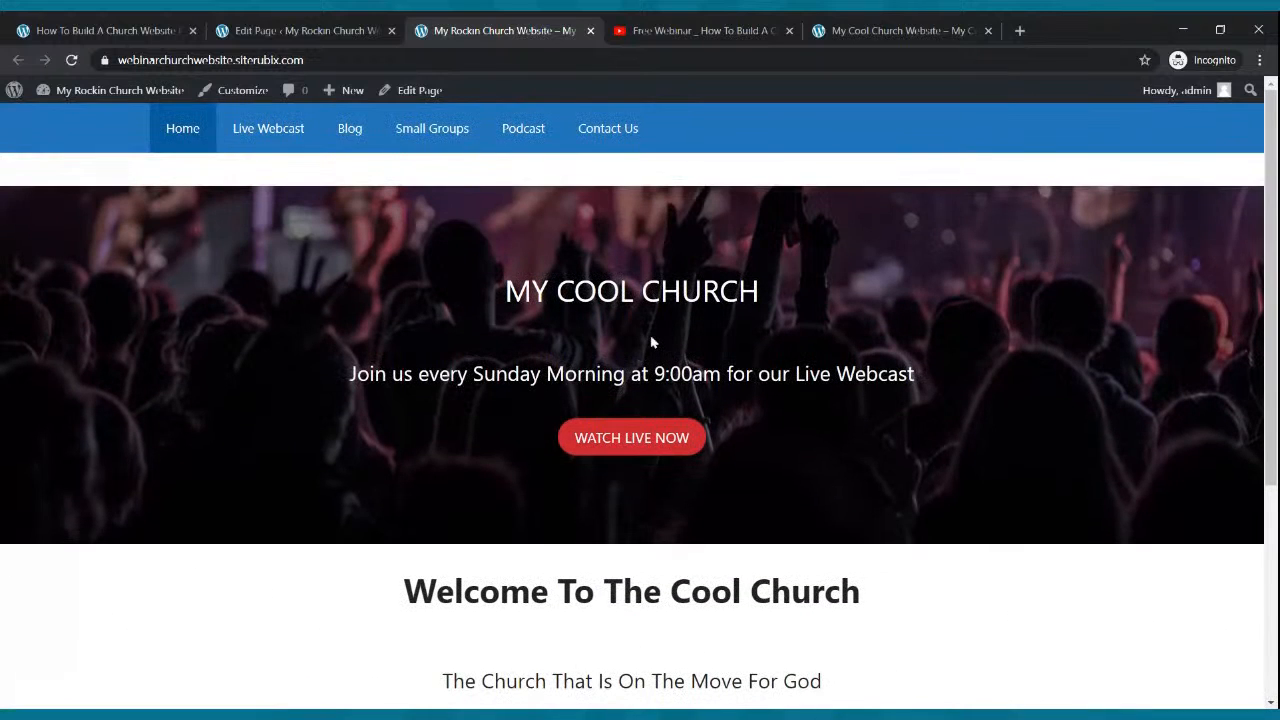
pyautogui.scroll(-2, 654, 346)
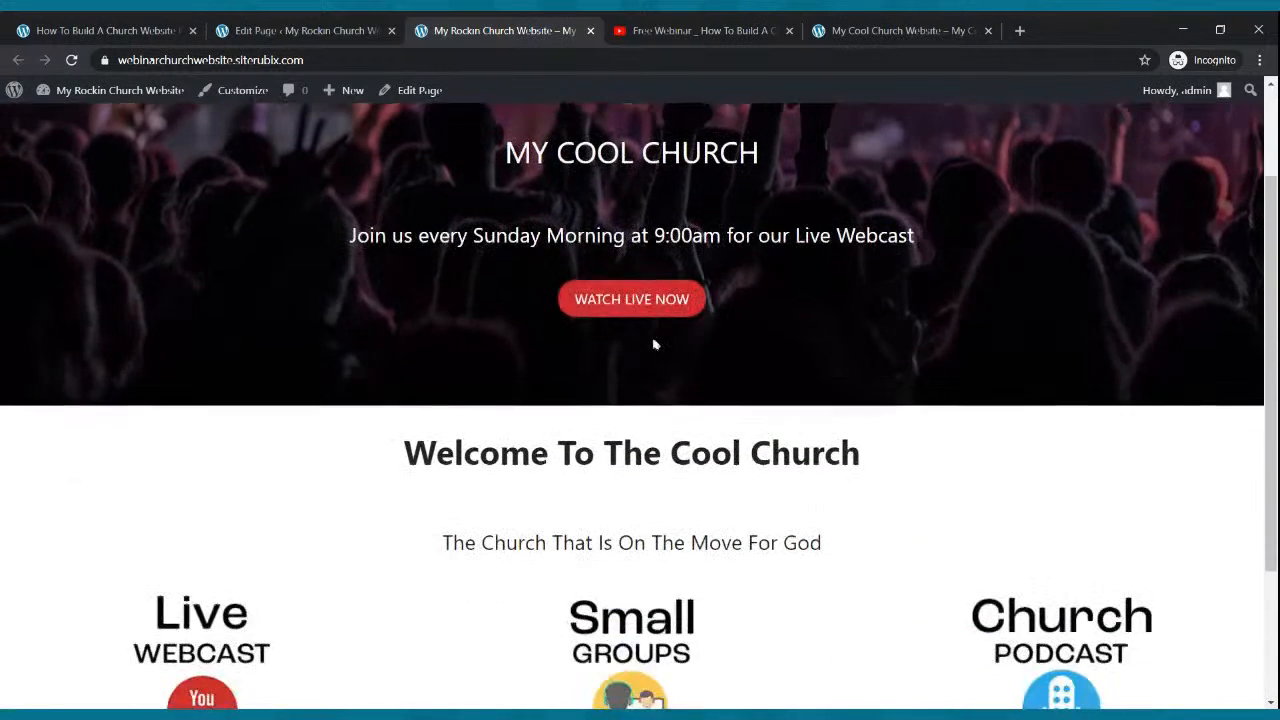
# - Compare with the reference church site, then look over the live page again
pyautogui.click(815, 30)
pyautogui.scroll(-4, 774, 186)
pyautogui.scroll(4, 768, 174)
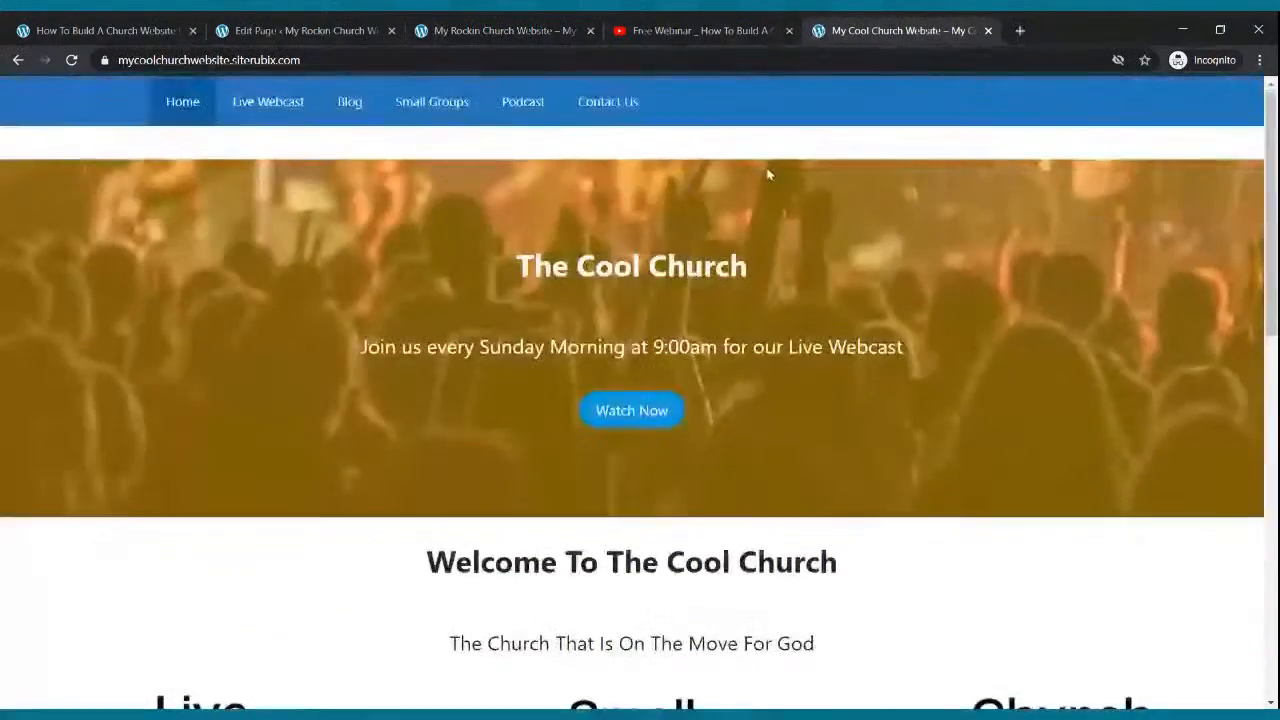
pyautogui.click(424, 26)
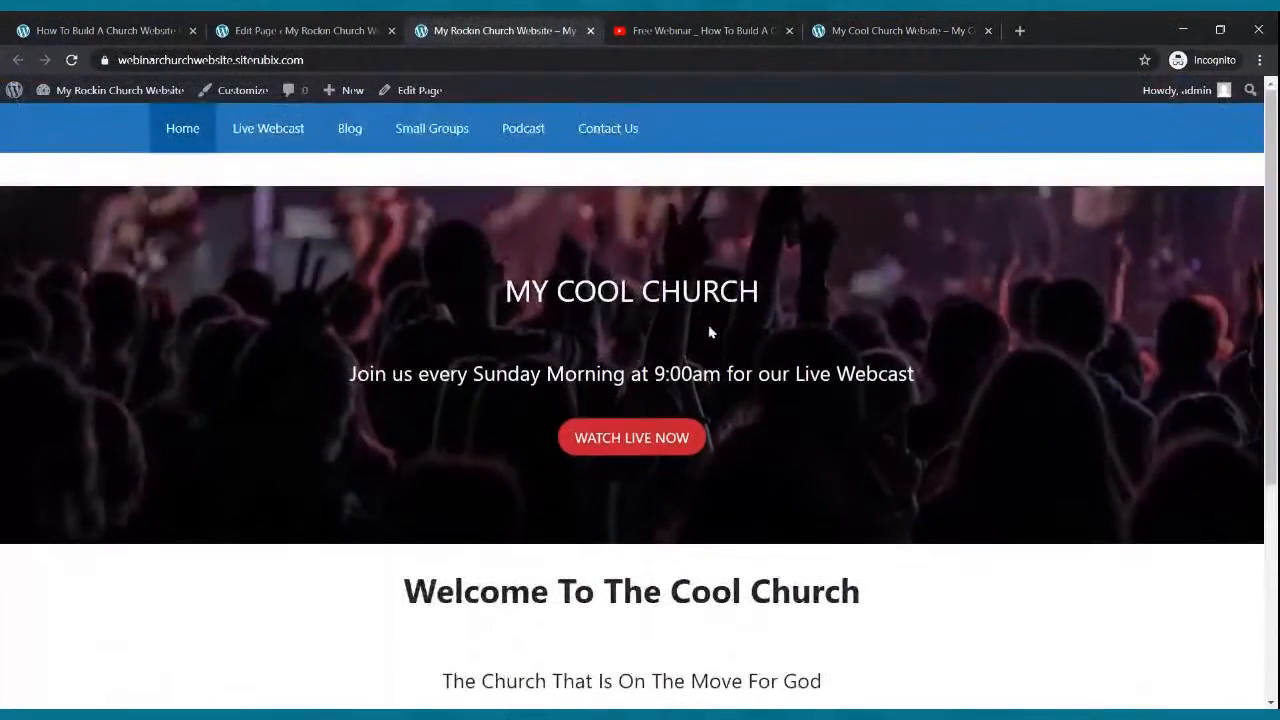
pyautogui.scroll(-2, 712, 333)
pyautogui.scroll(2, 714, 334)
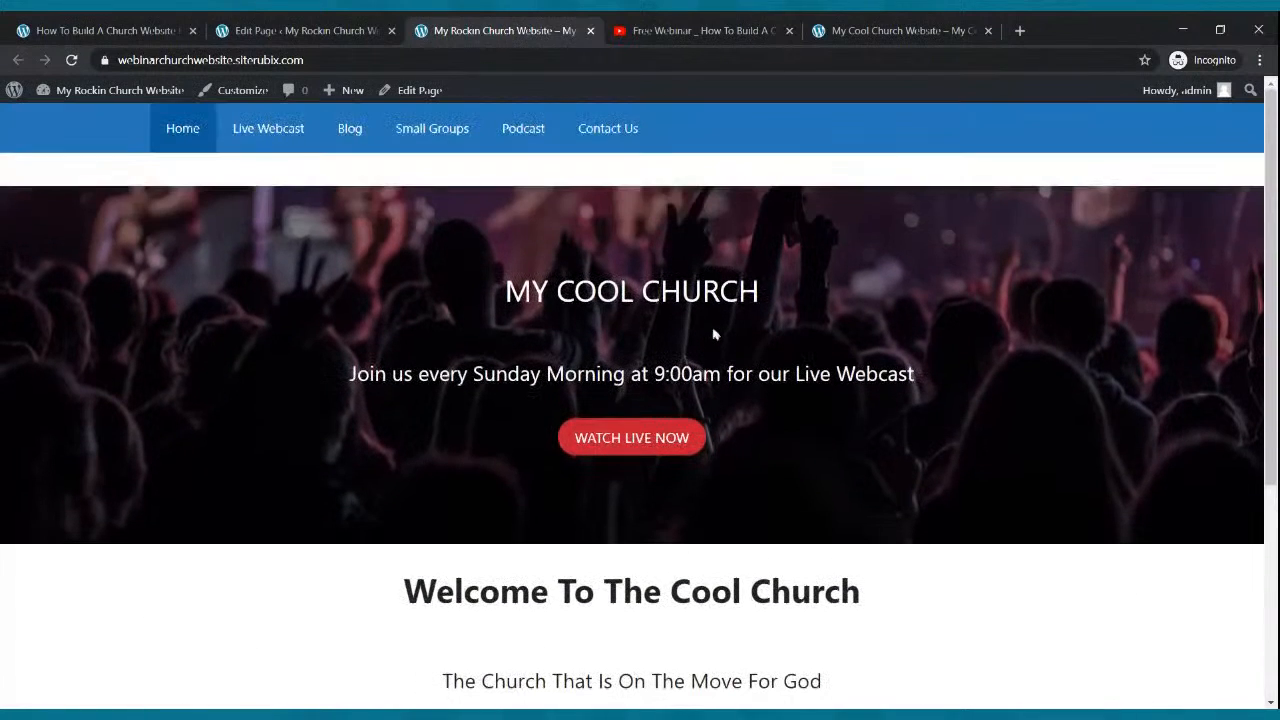
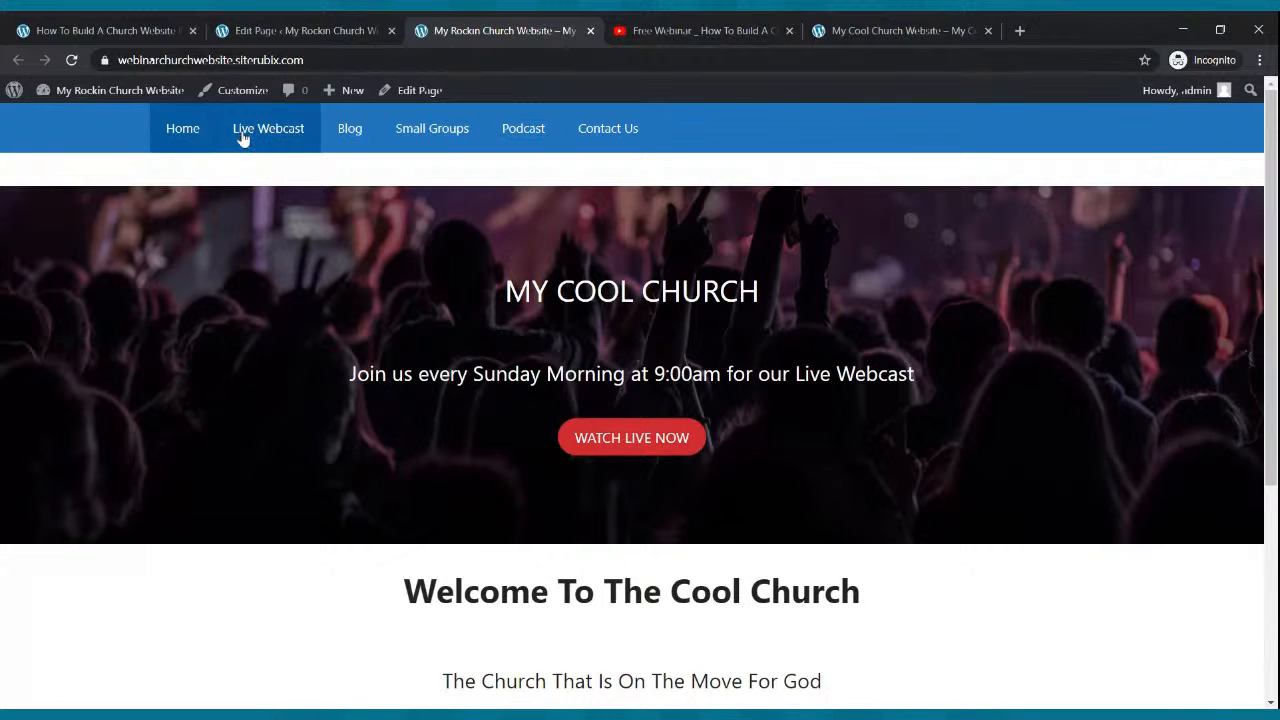
# - Go back to the home page editor and select the WATCH LIVE NOW button
pyautogui.click(277, 32)
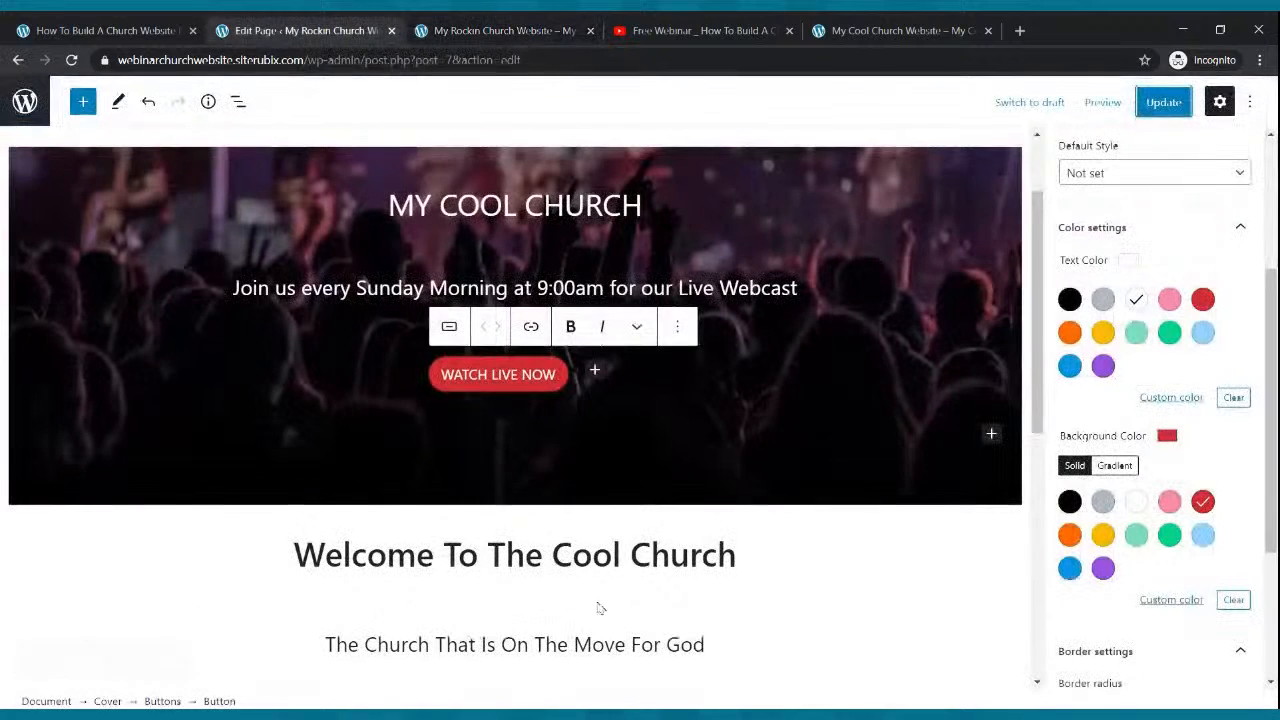
pyautogui.click(525, 389)
# - Start a link on the button and copy the Live Webcast page's address from the live site
pyautogui.click(532, 330)
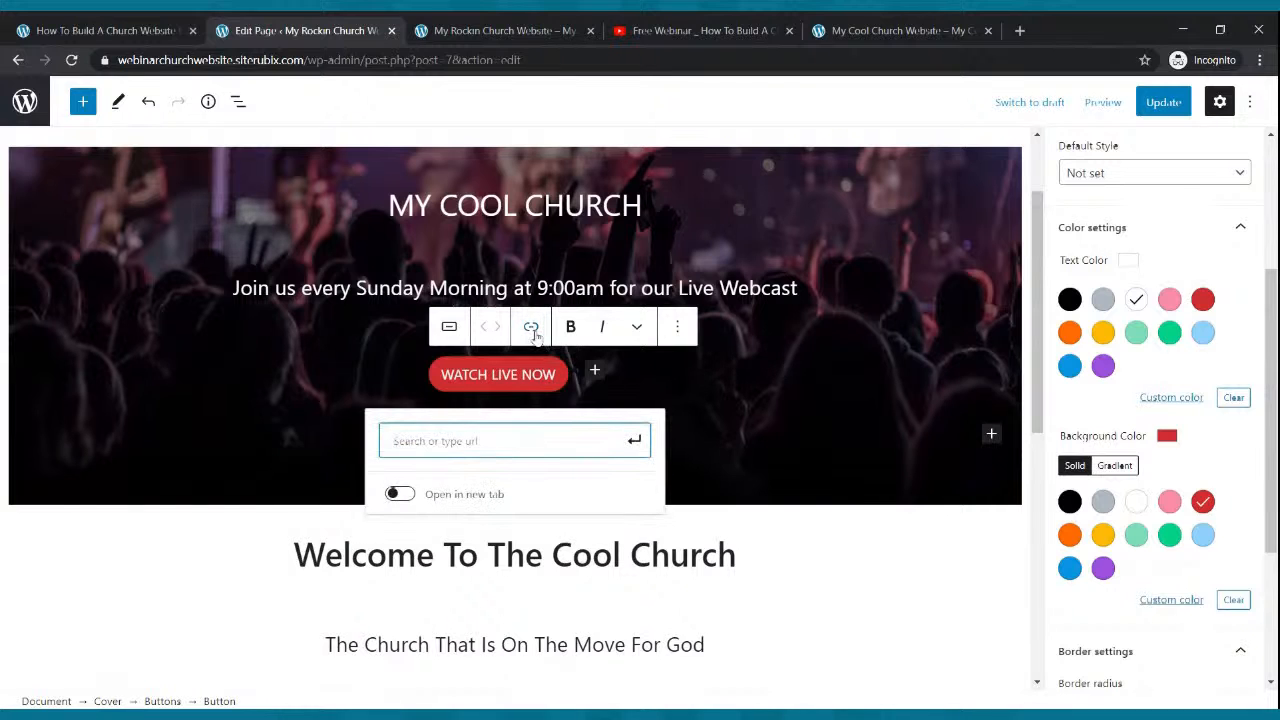
pyautogui.click(491, 26)
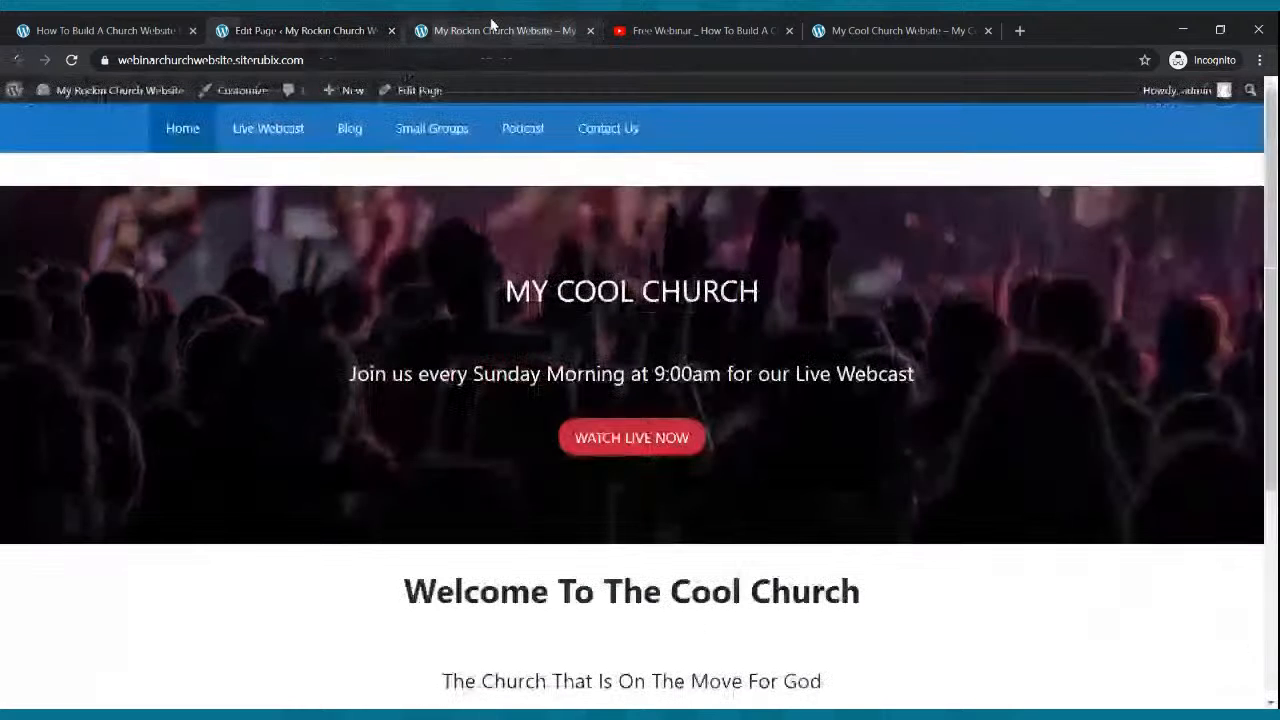
pyautogui.click(266, 139)
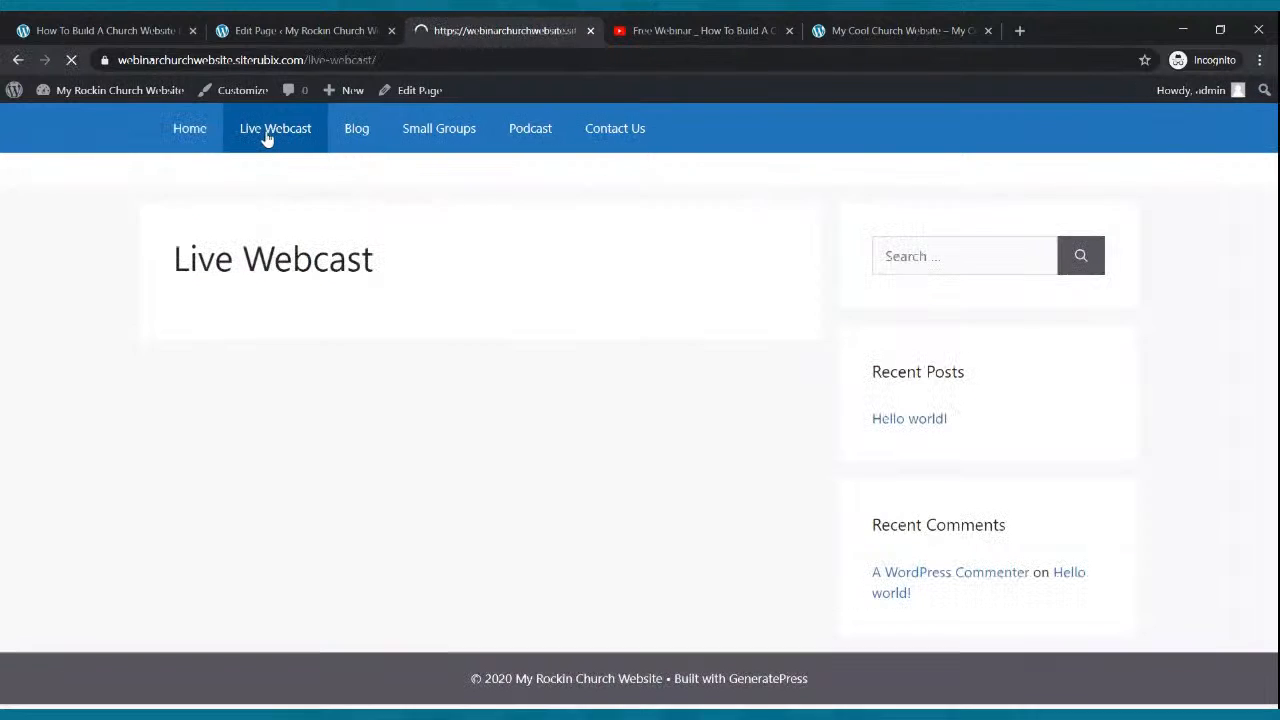
pyautogui.click(278, 66)
pyautogui.hotkey('ctrl', 'c')
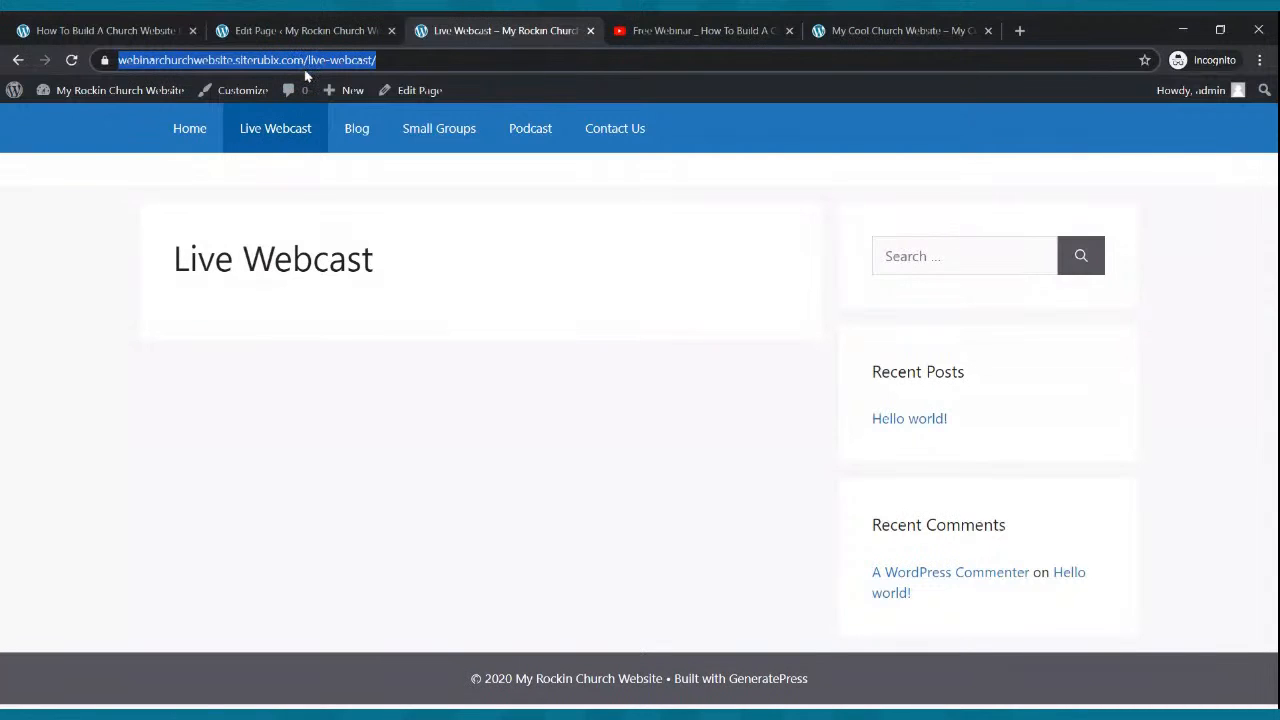
# - Paste the Live Webcast address as the WATCH LIVE NOW link and update the home page
pyautogui.click(266, 32)
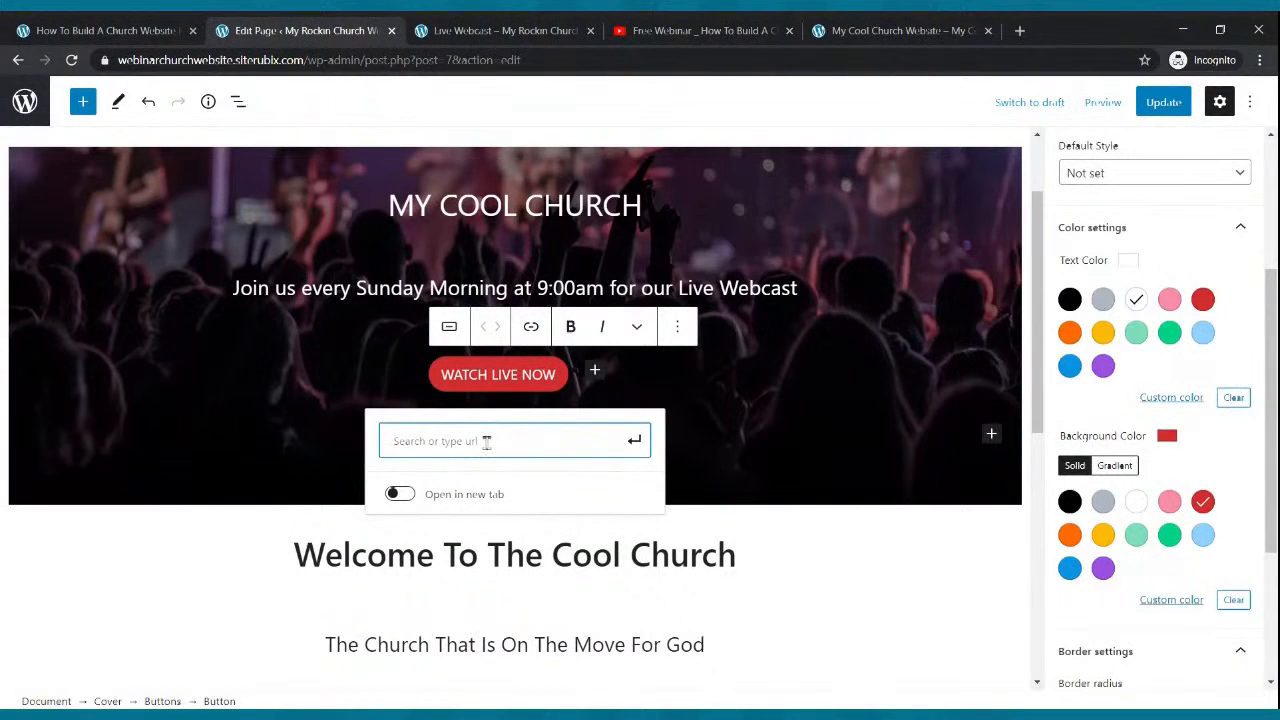
pyautogui.hotkey('ctrl', 'v')
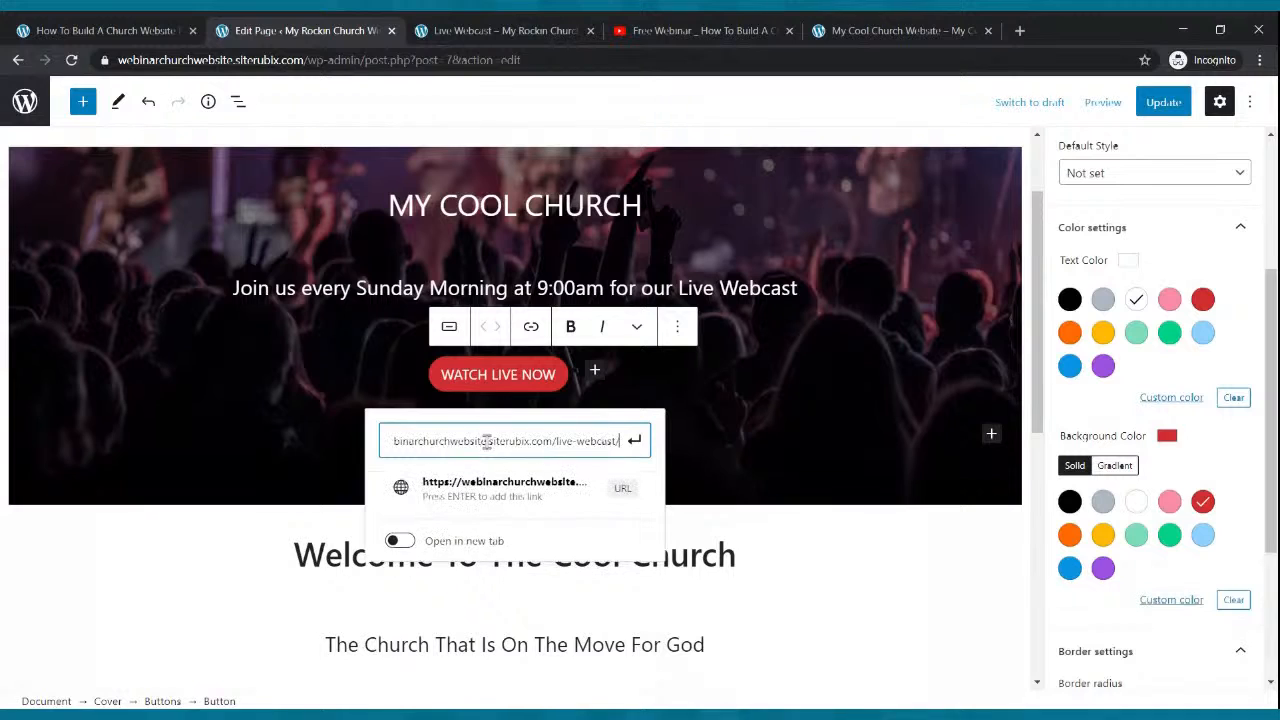
pyautogui.click(635, 440)
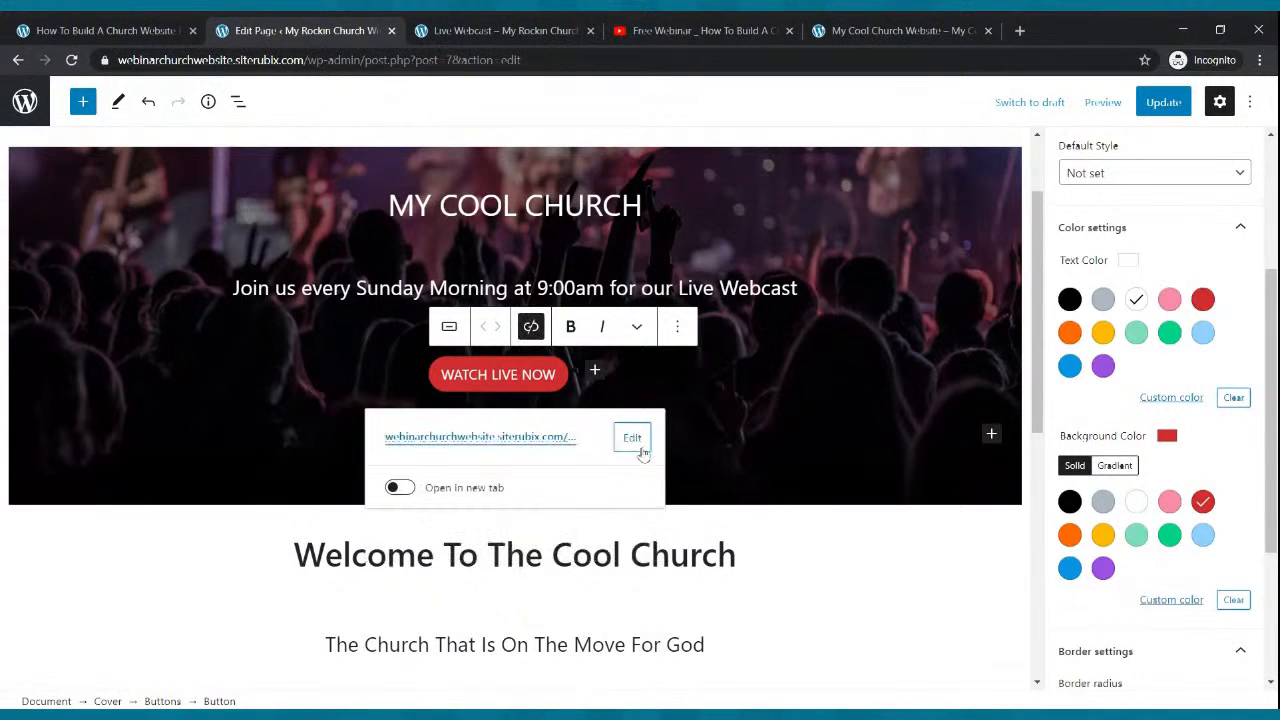
pyautogui.click(1164, 103)
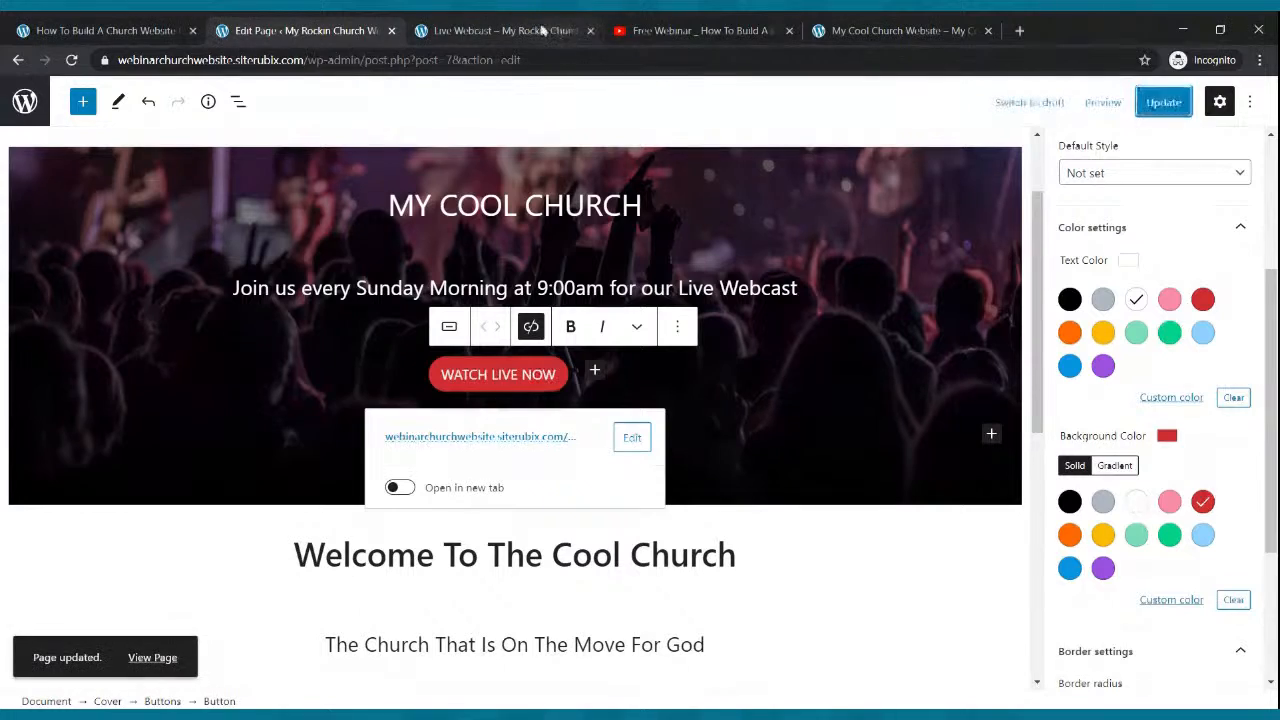
pyautogui.click(543, 32)
pyautogui.moveTo(108, 122)
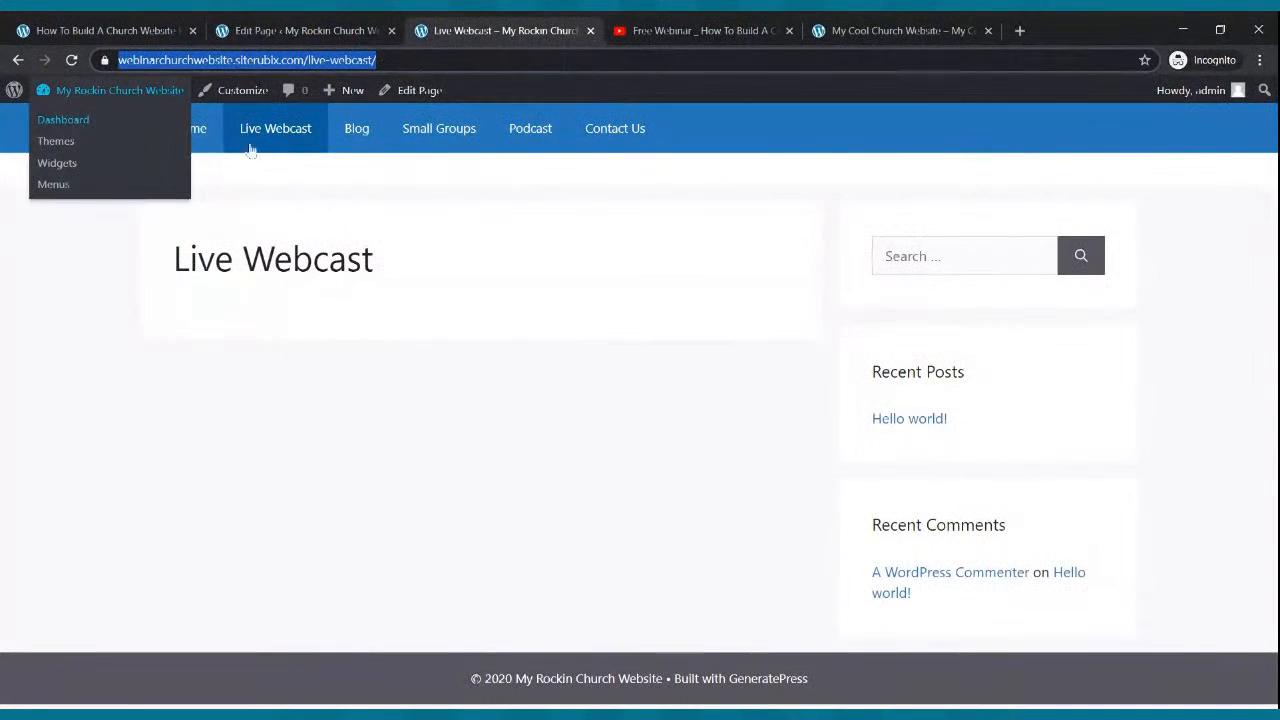
pyautogui.click(186, 129)
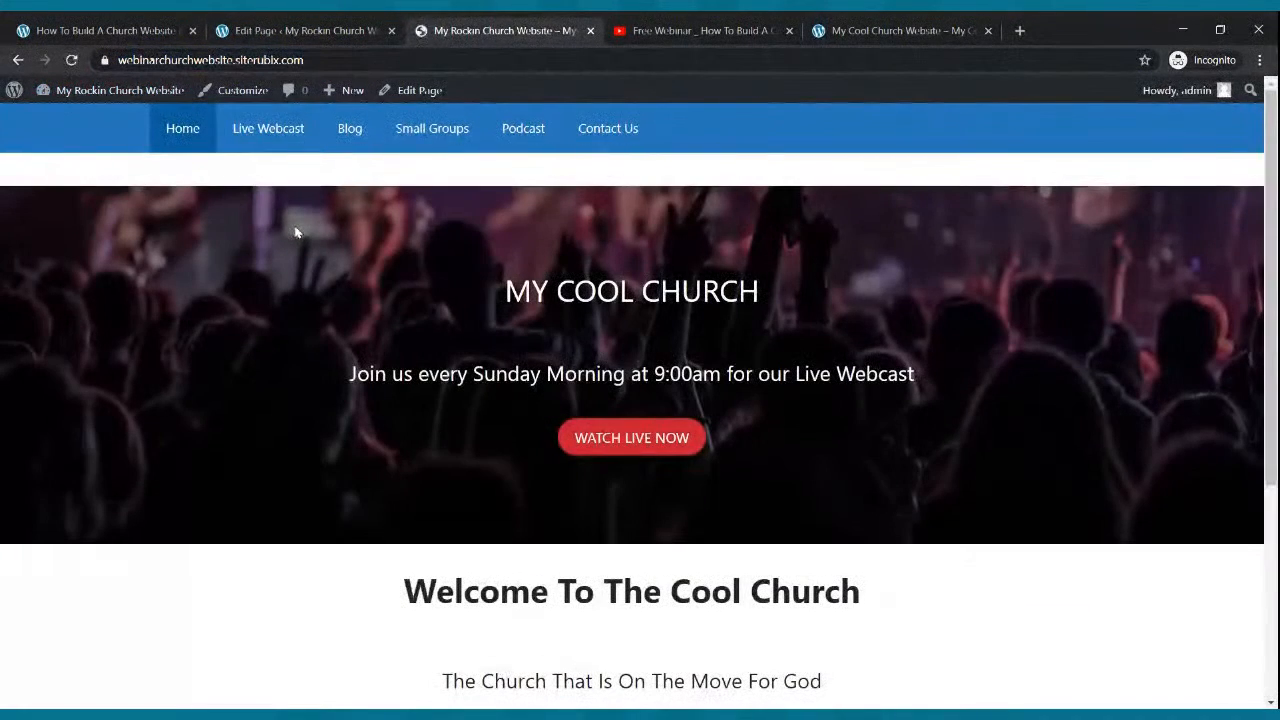
pyautogui.click(611, 447)
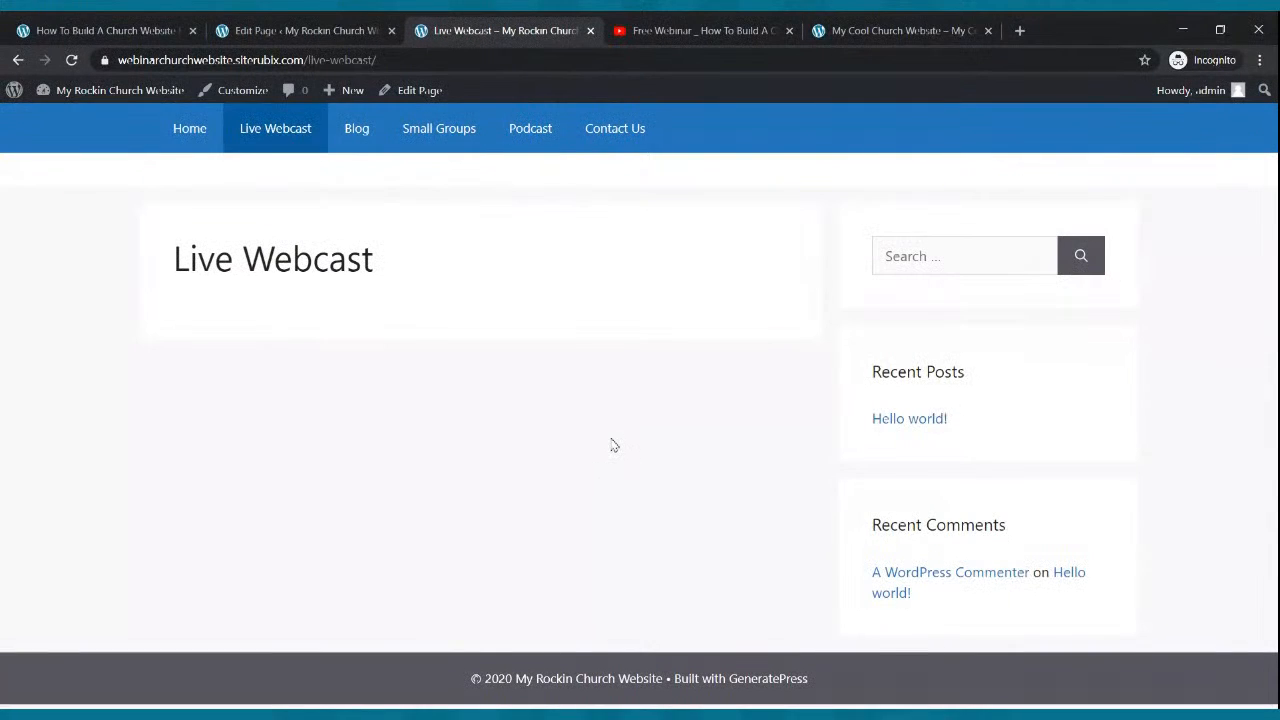
pyautogui.click(184, 142)
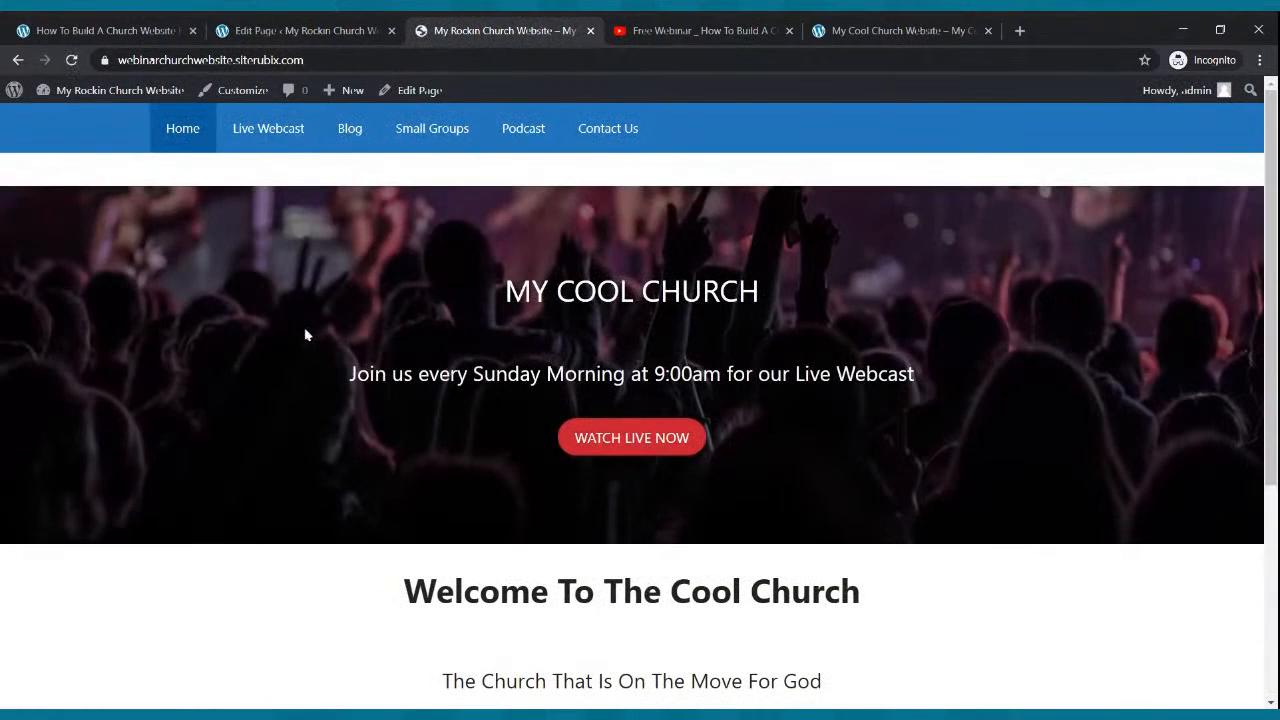
pyautogui.scroll(-3, 308, 334)
pyautogui.scroll(4, 303, 337)
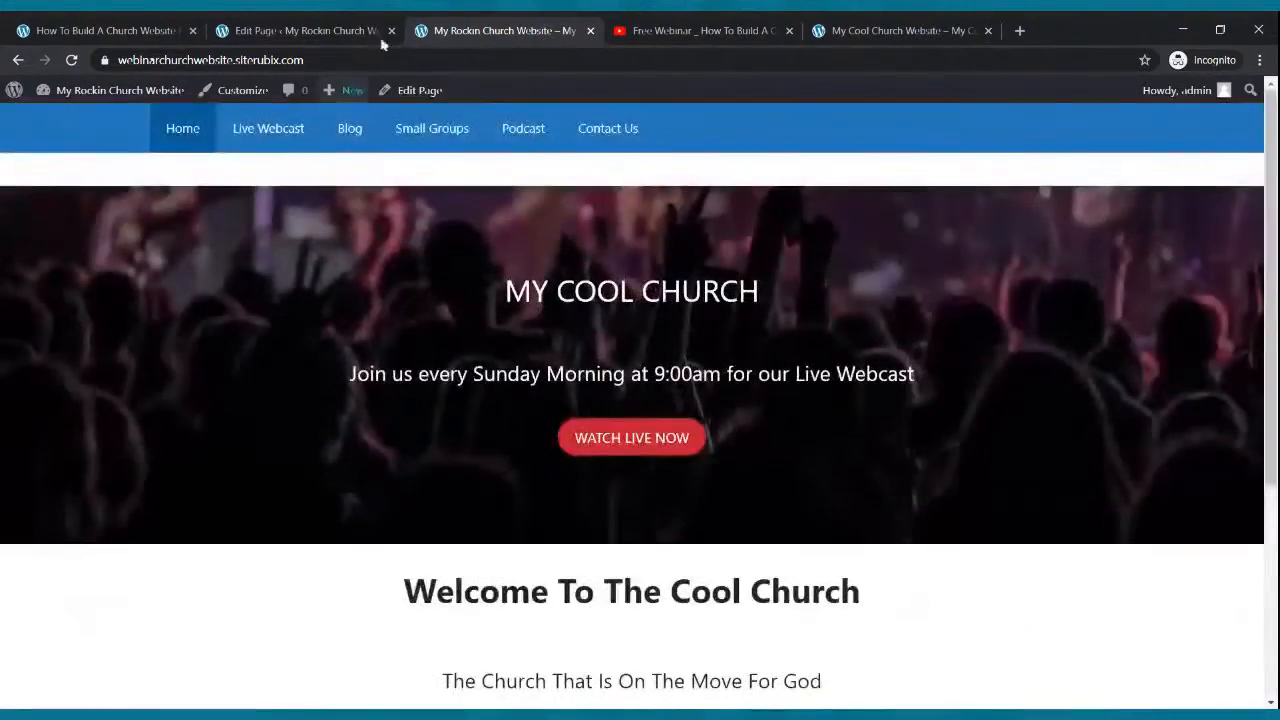
pyautogui.click(866, 29)
pyautogui.scroll(-10, 766, 463)
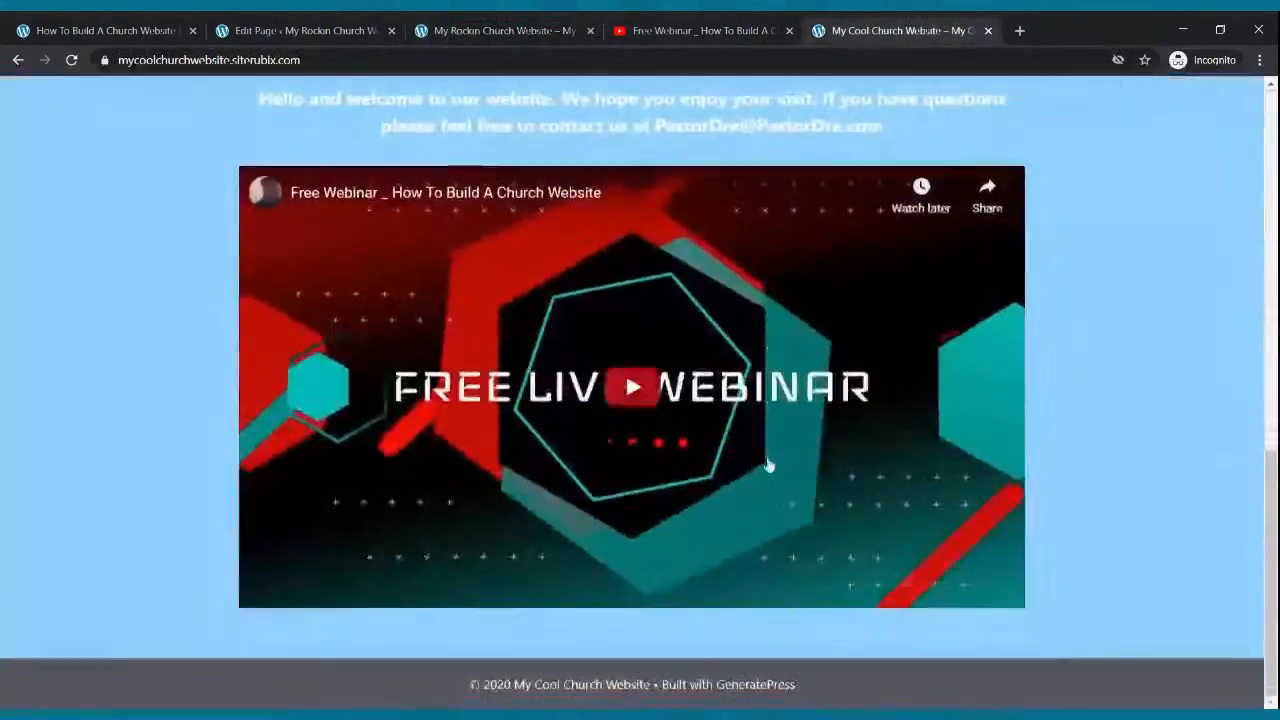
pyautogui.scroll(10, 753, 495)
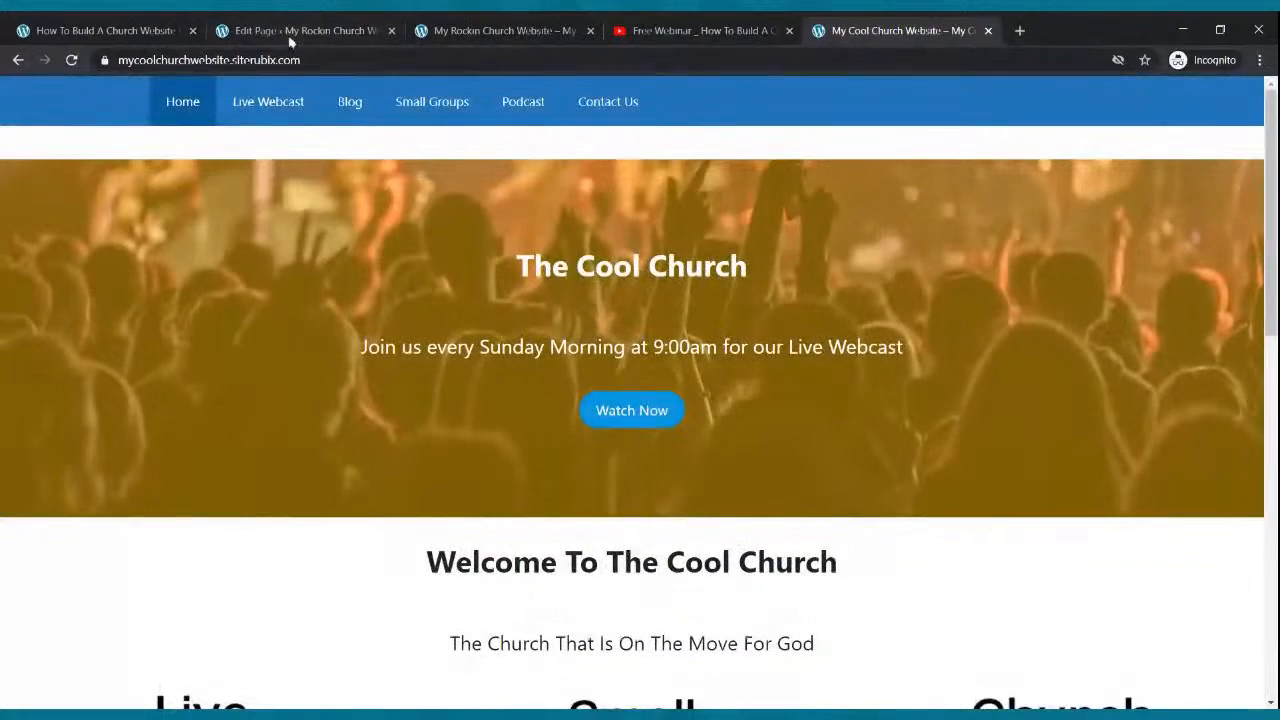
pyautogui.click(300, 30)
pyautogui.scroll(-5, 573, 270)
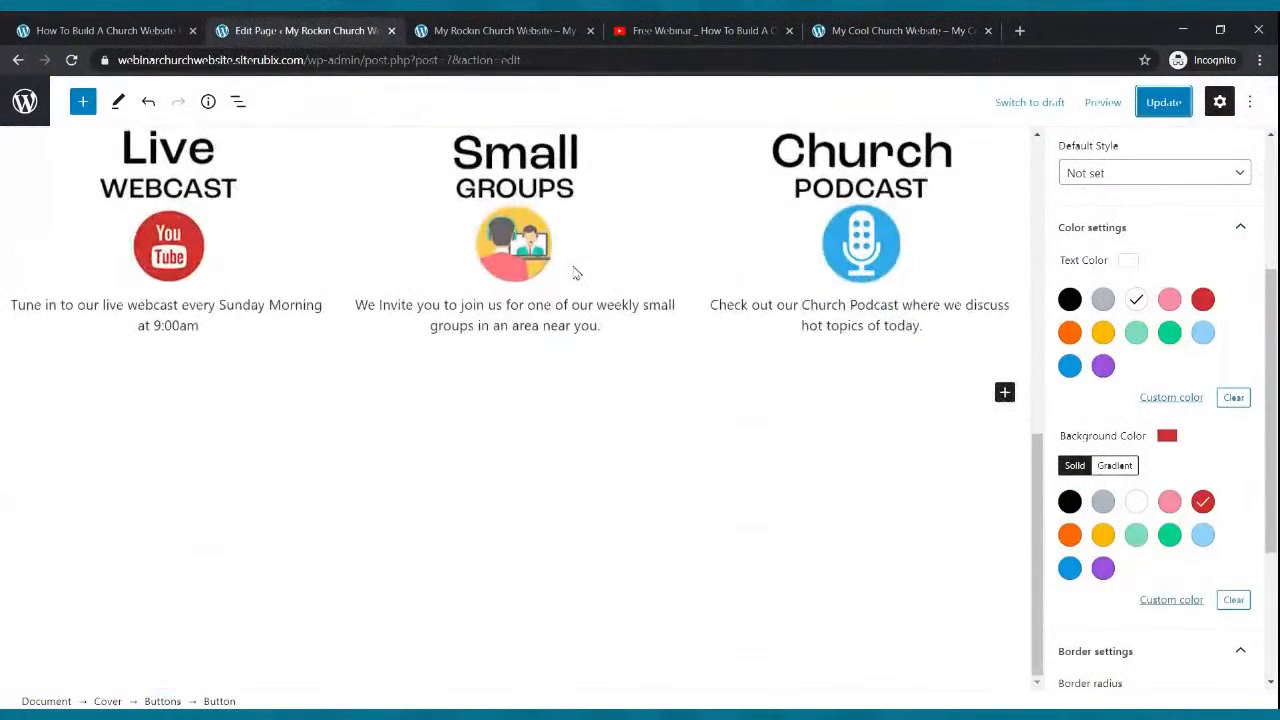
# - Insert a green Cover block below the feature columns, then remove it
pyautogui.click(1004, 394)
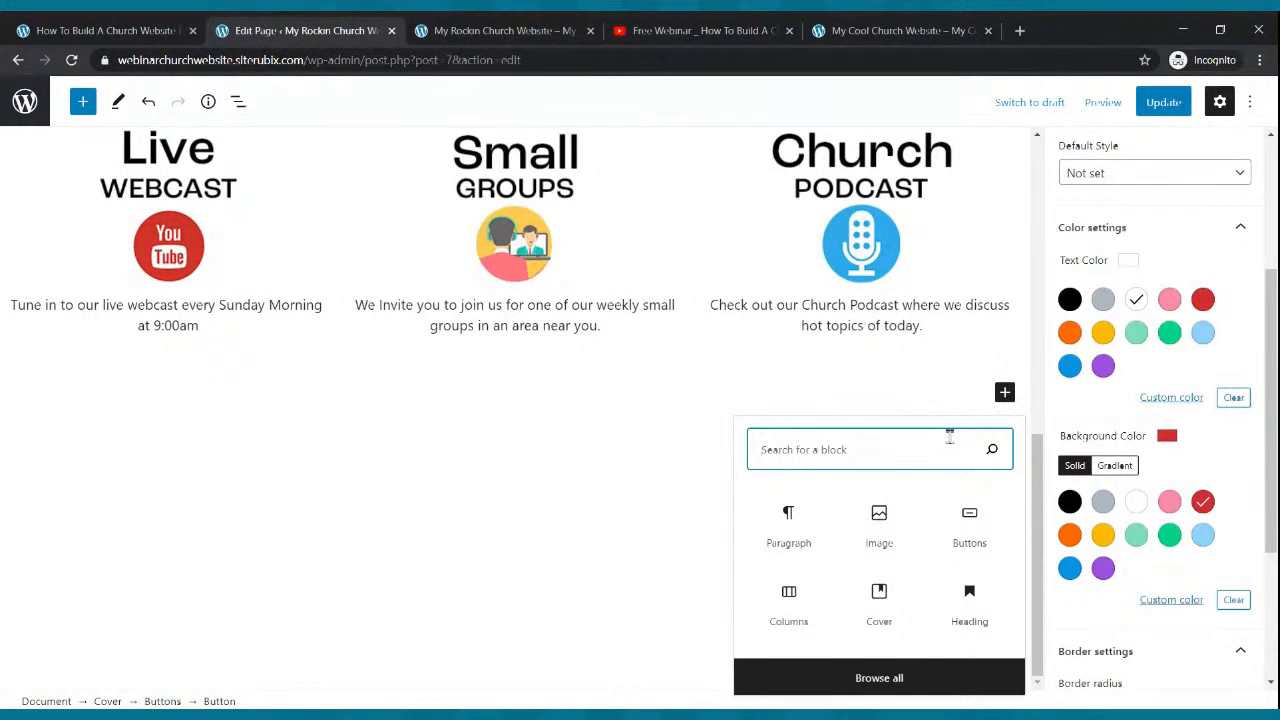
pyautogui.write('cove')
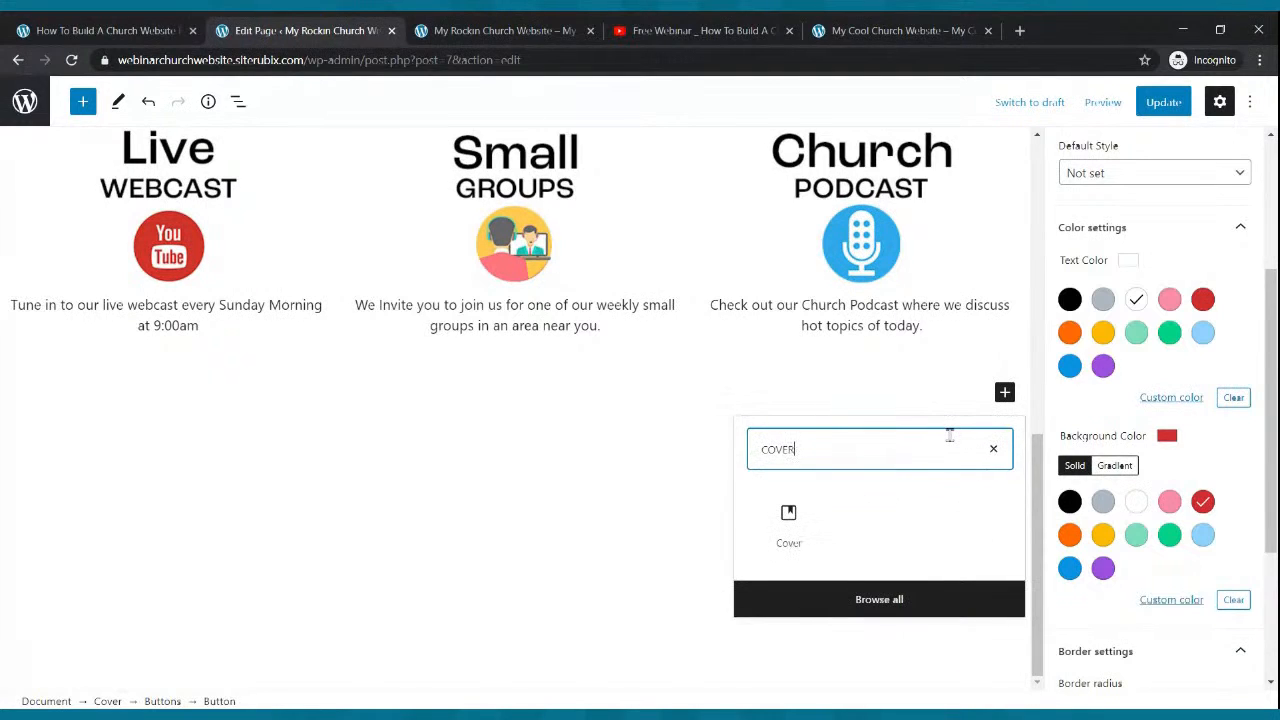
pyautogui.click(778, 525)
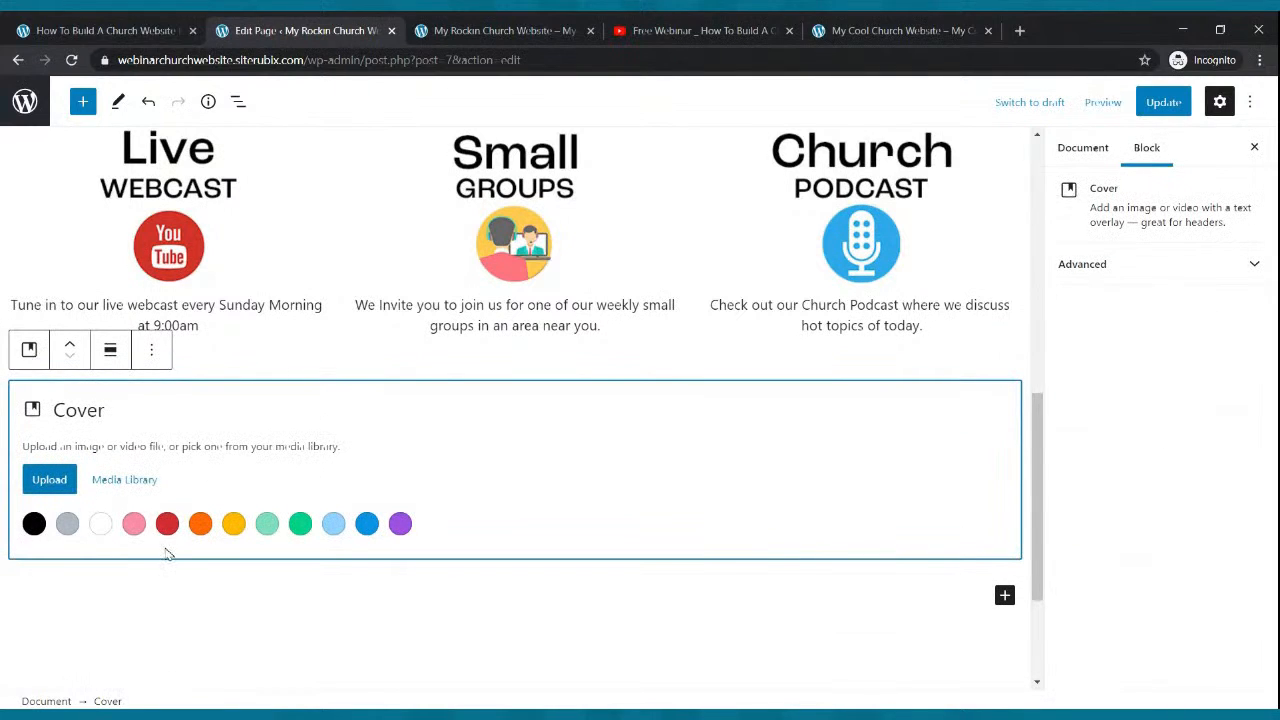
pyautogui.click(300, 524)
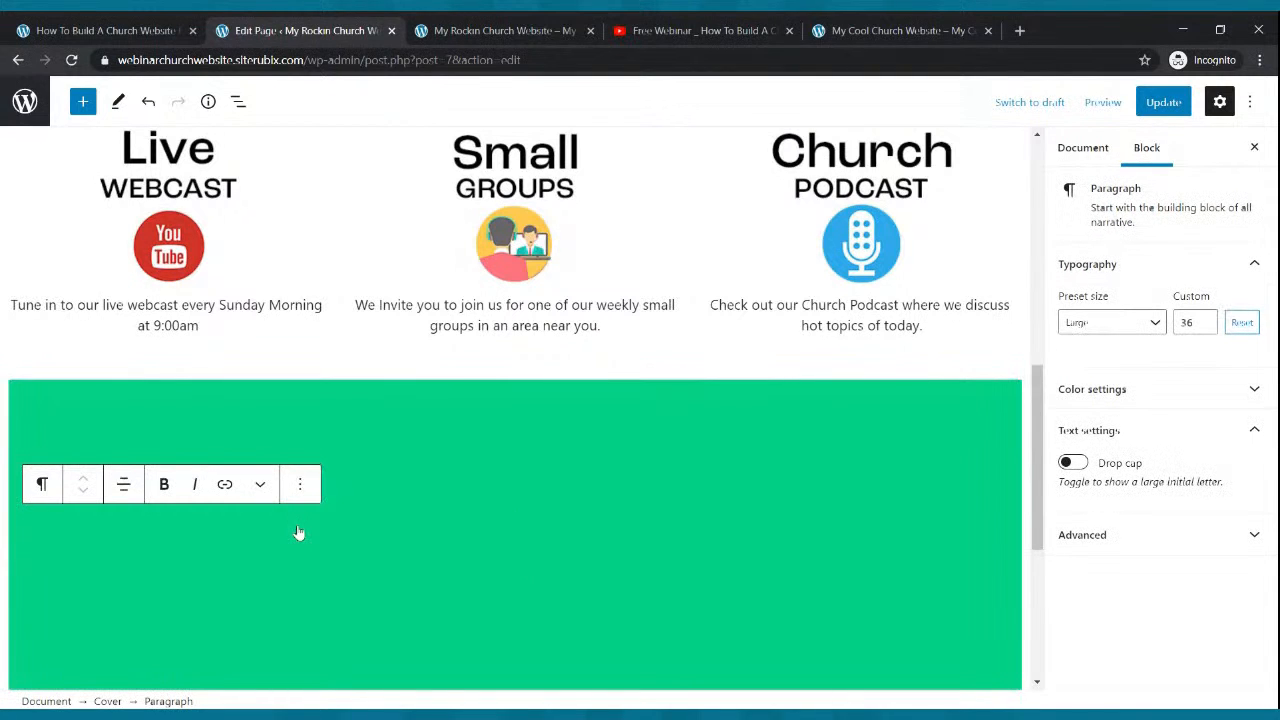
pyautogui.scroll(8, 298, 510)
pyautogui.scroll(-11, 298, 499)
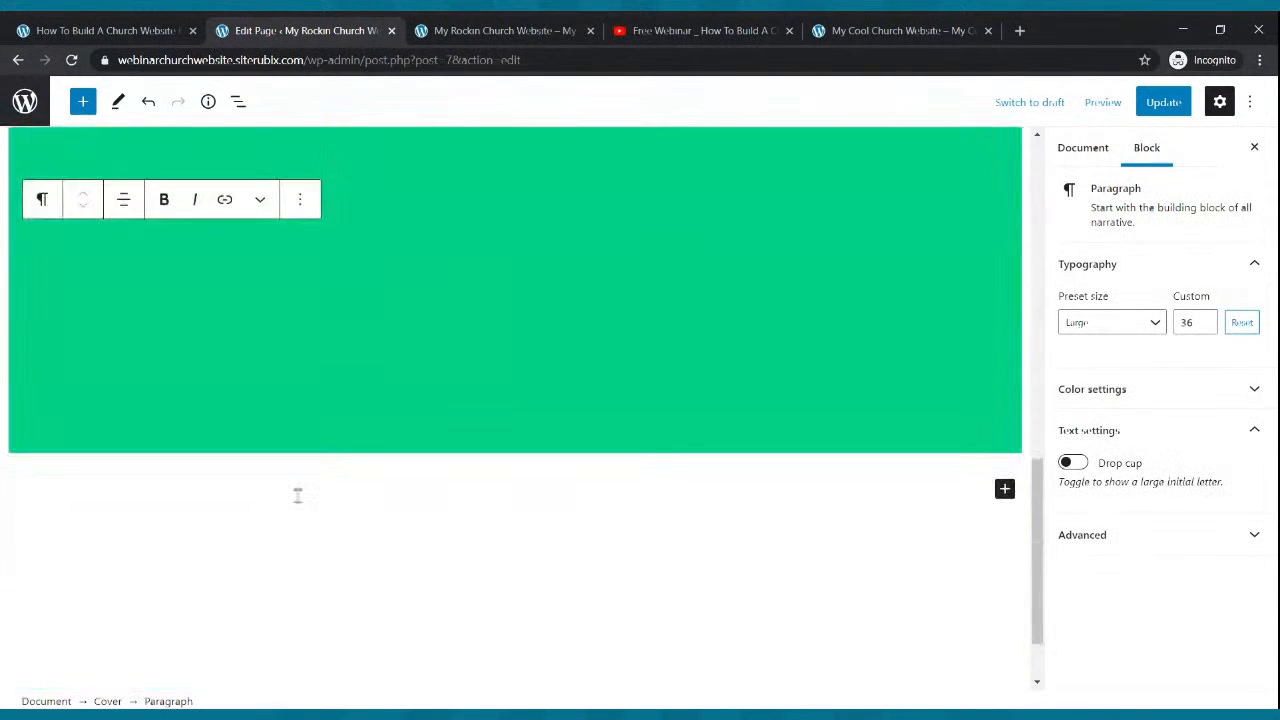
pyautogui.scroll(2, 200, 251)
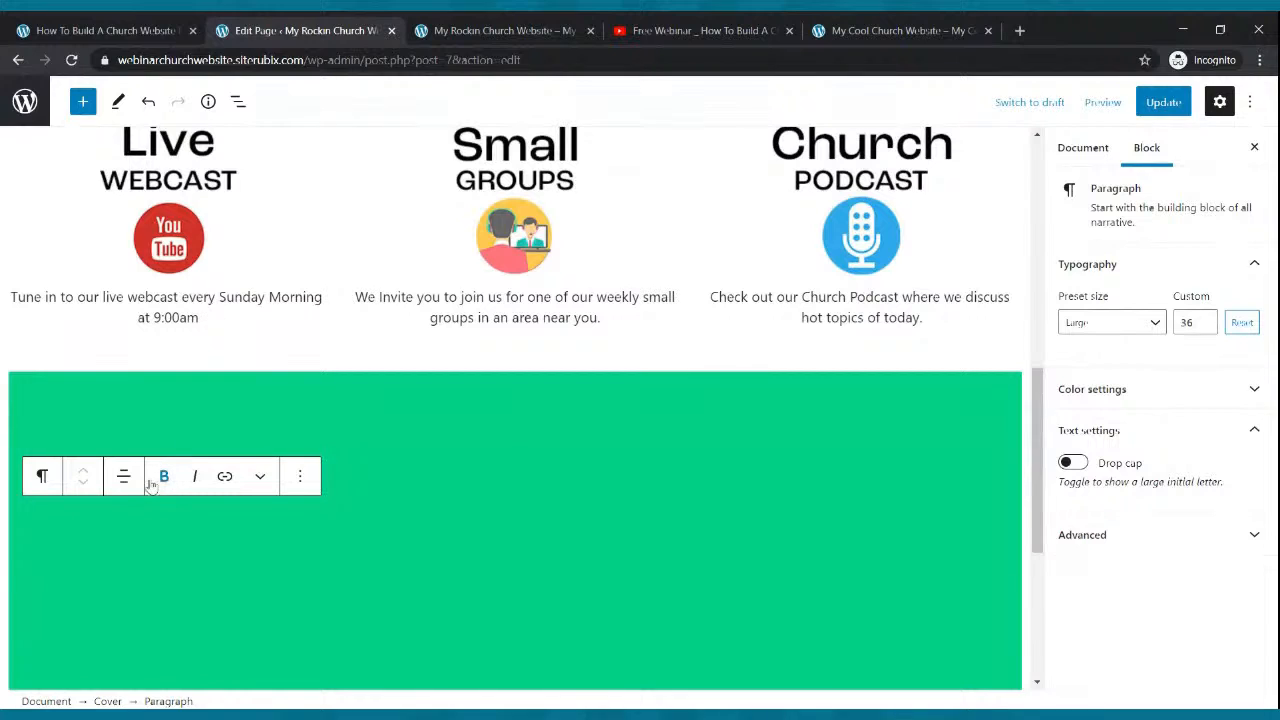
pyautogui.click(234, 449)
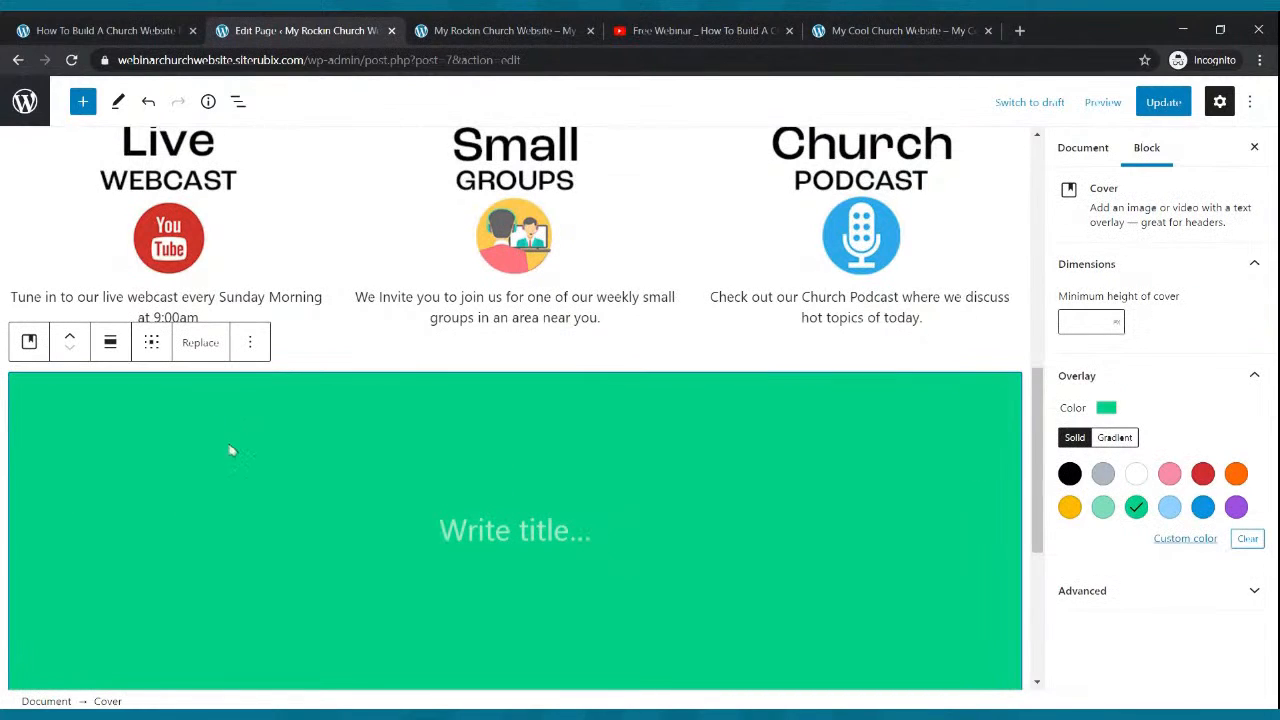
pyautogui.click(200, 343)
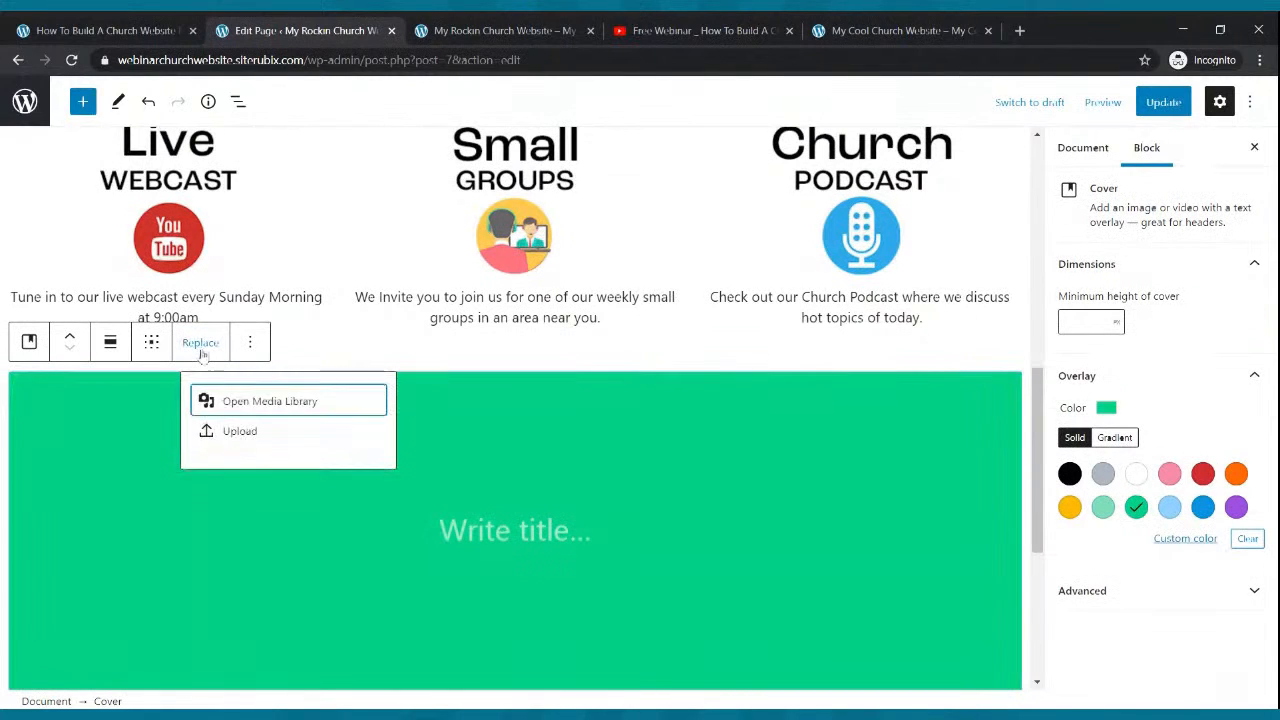
pyautogui.click(545, 418)
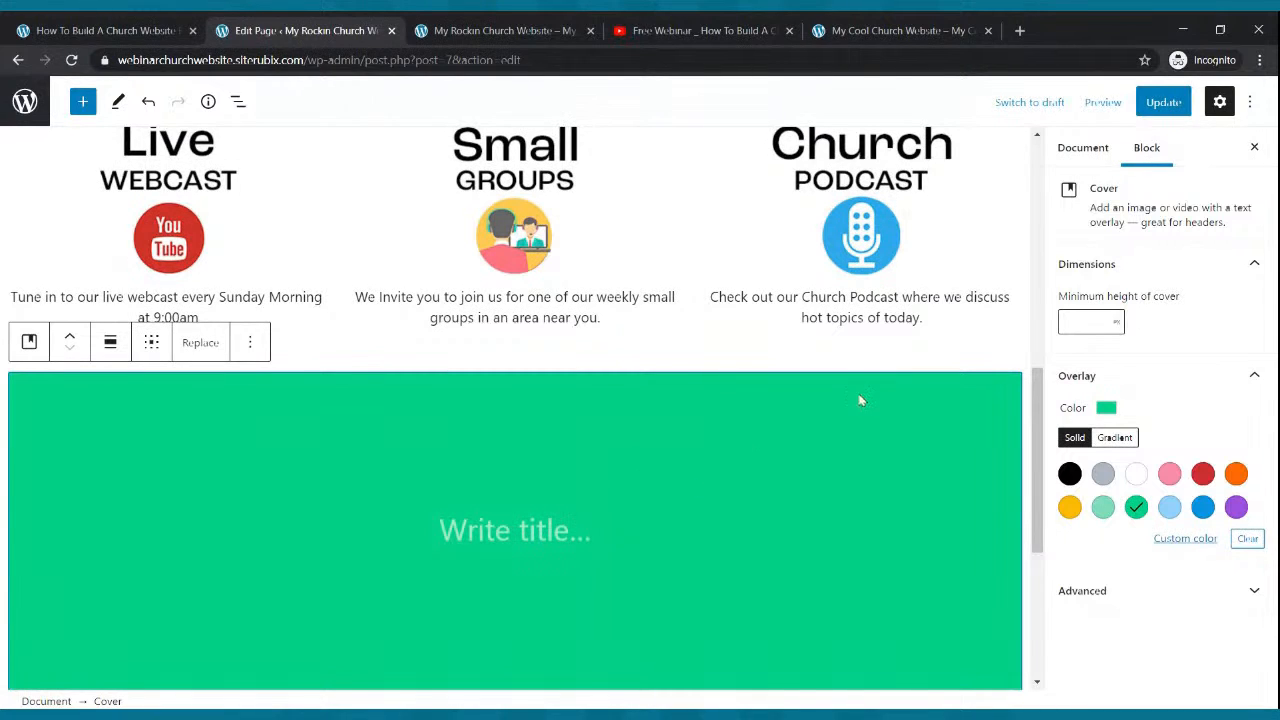
pyautogui.click(250, 342)
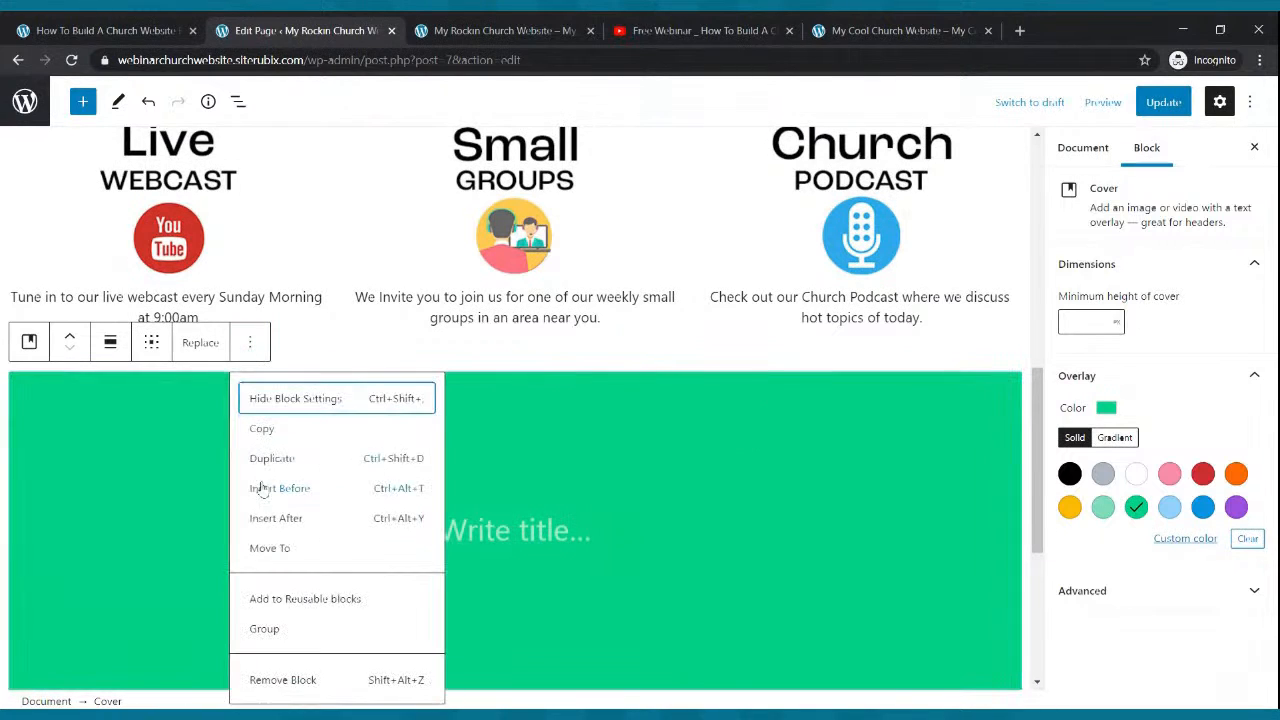
pyautogui.click(287, 680)
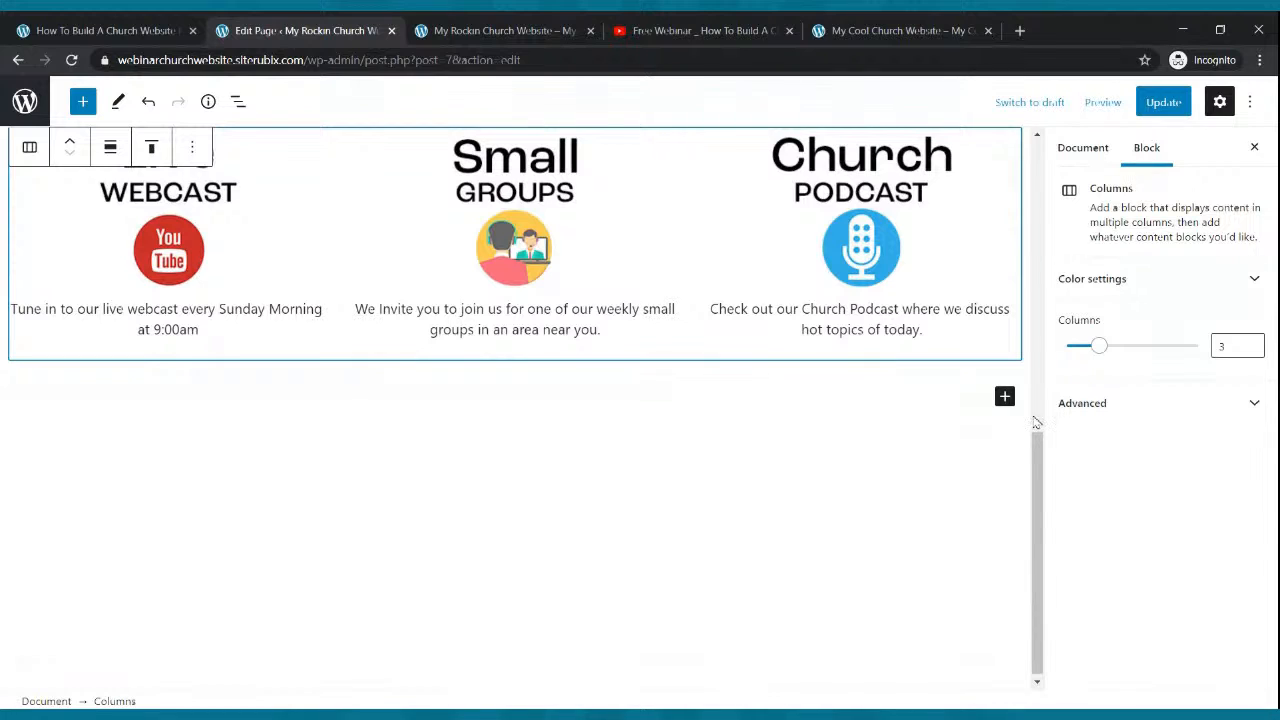
# - Insert another Cover block below the columns with a grey background
pyautogui.click(1004, 396)
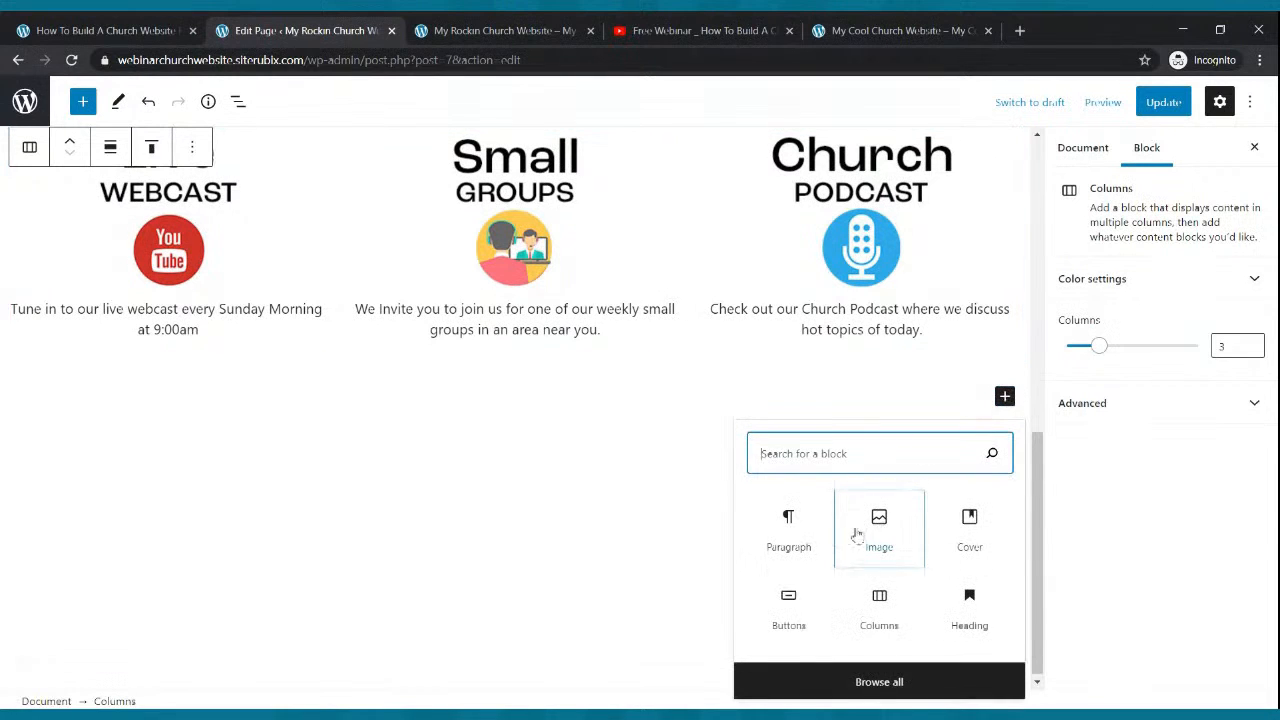
pyautogui.click(962, 525)
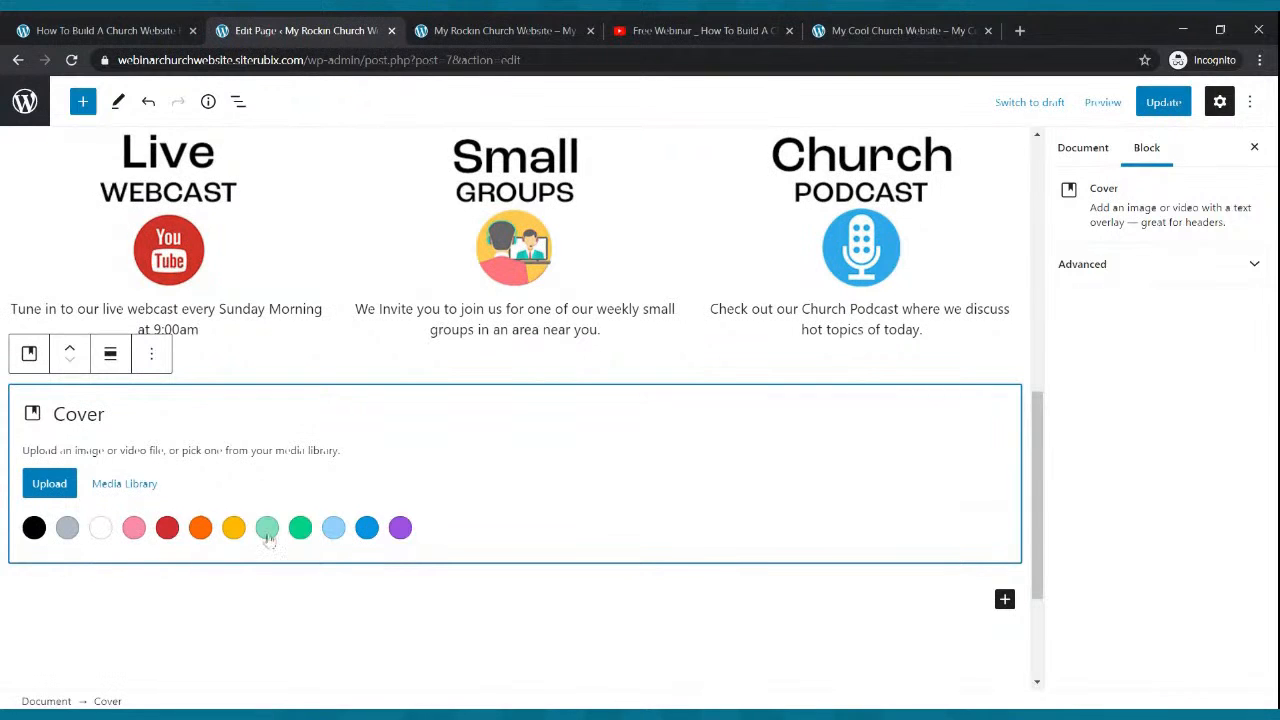
pyautogui.click(68, 532)
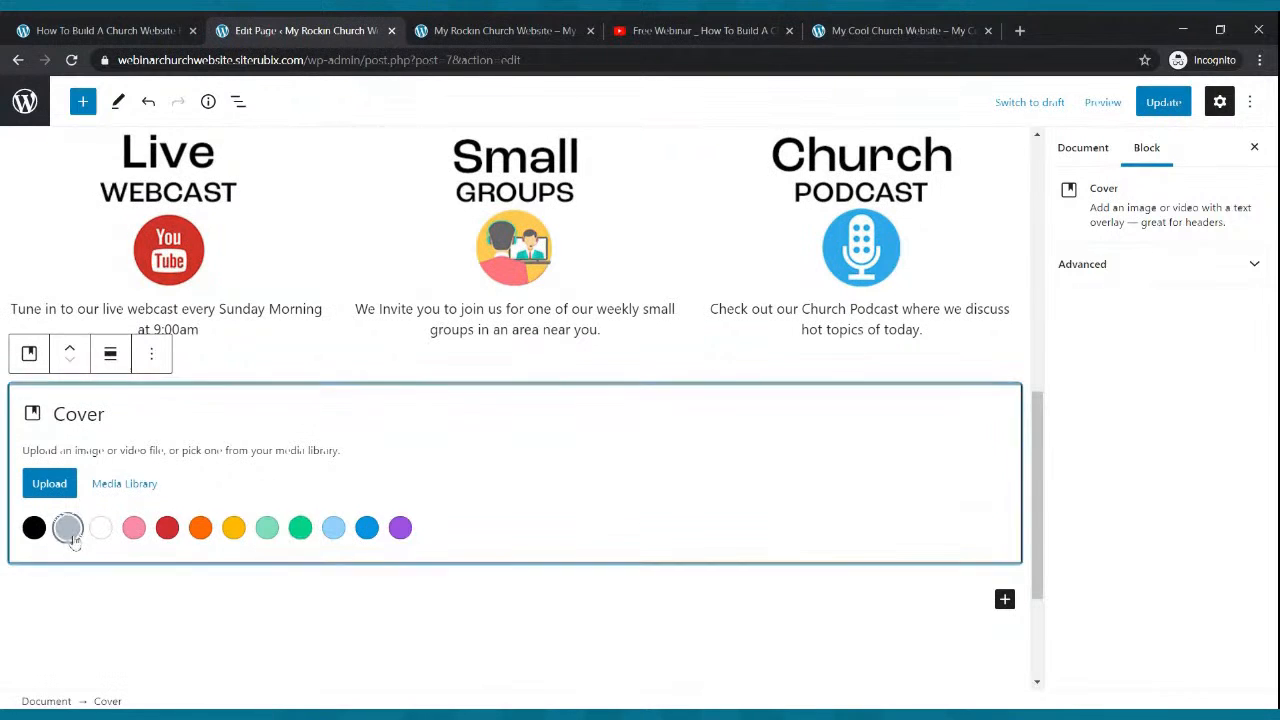
pyautogui.scroll(6, 283, 460)
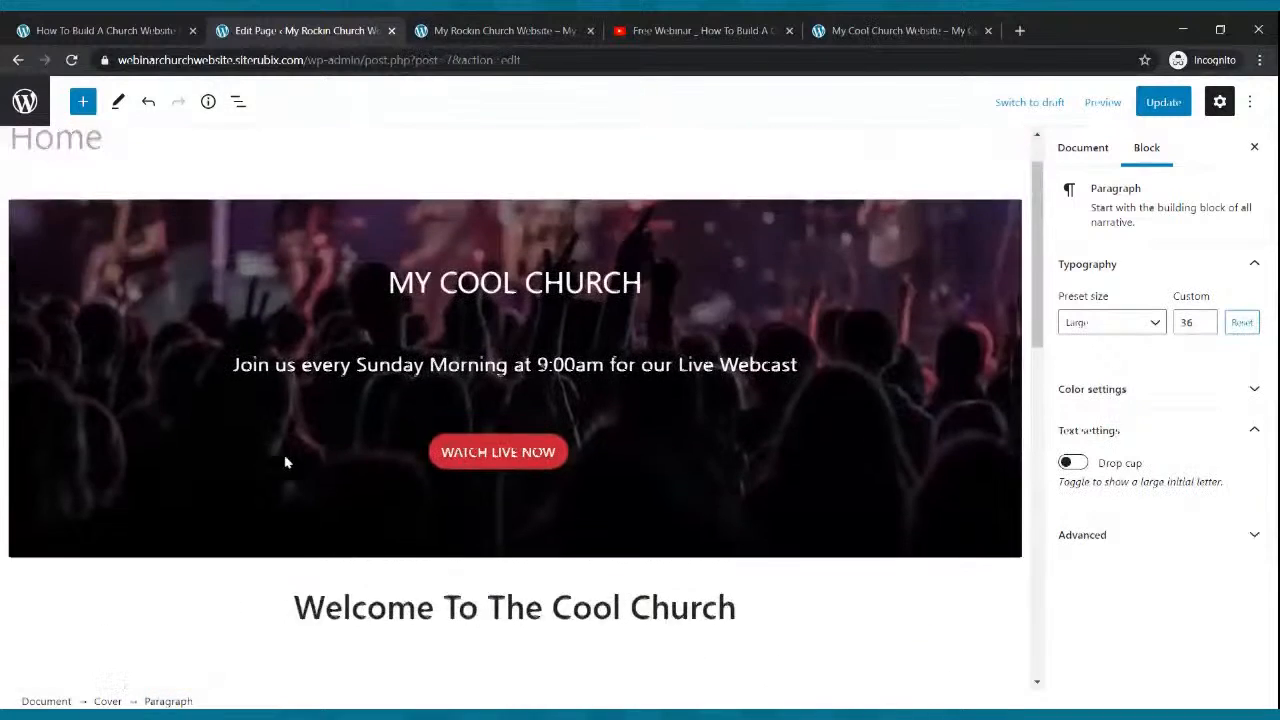
pyautogui.scroll(-6, 287, 462)
pyautogui.scroll(1, 290, 414)
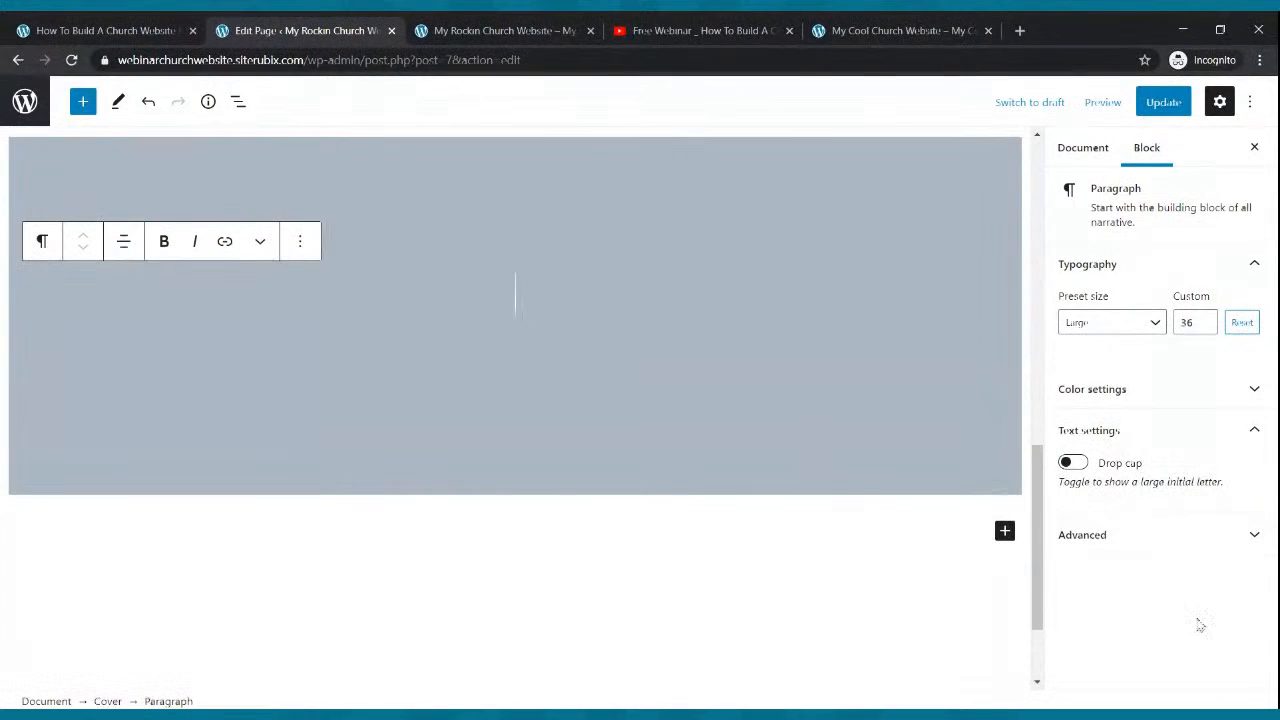
# - Remove the cover's empty title paragraph, then the grey Cover block itself
pyautogui.click(1180, 534)
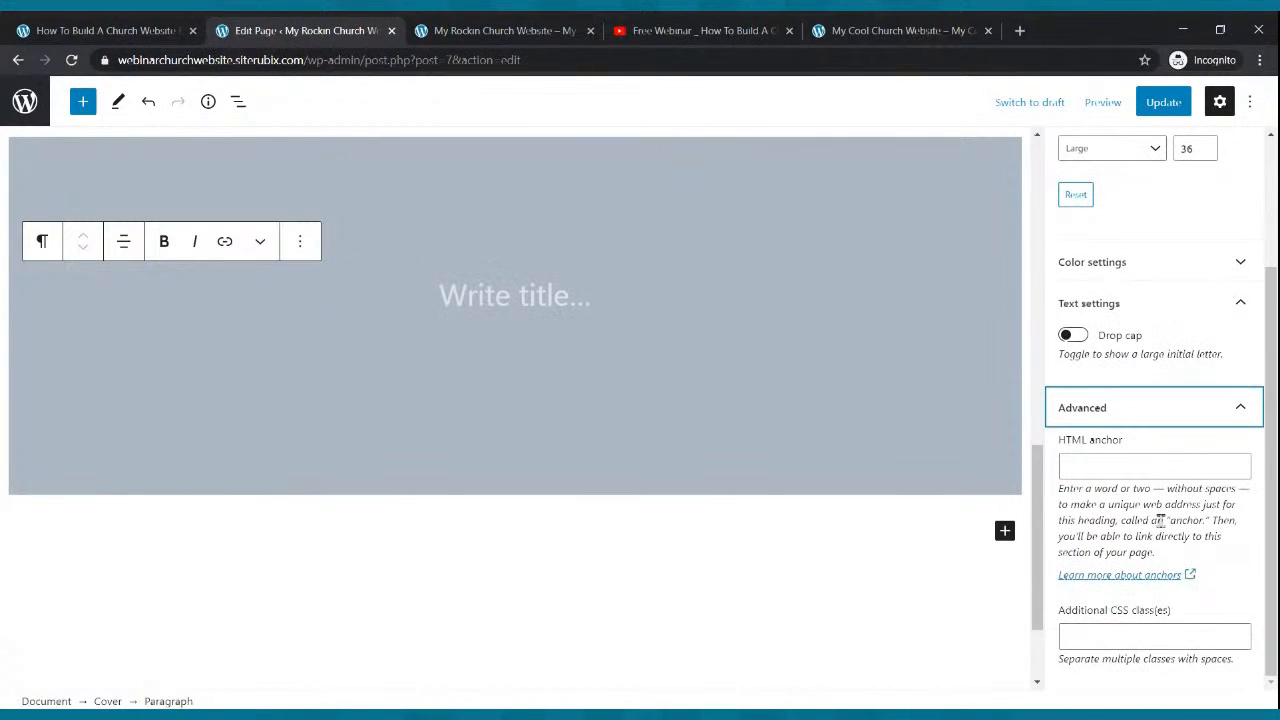
pyautogui.scroll(2, 1158, 520)
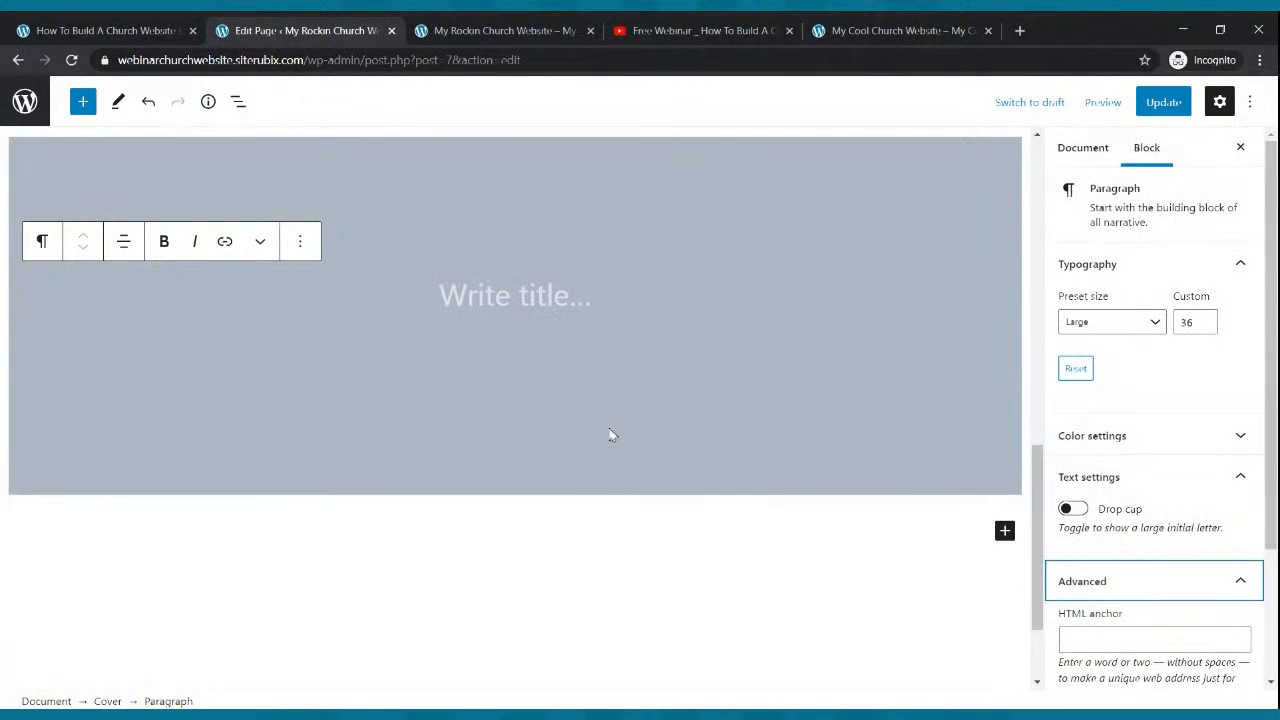
pyautogui.scroll(4, 611, 434)
pyautogui.scroll(-4, 623, 500)
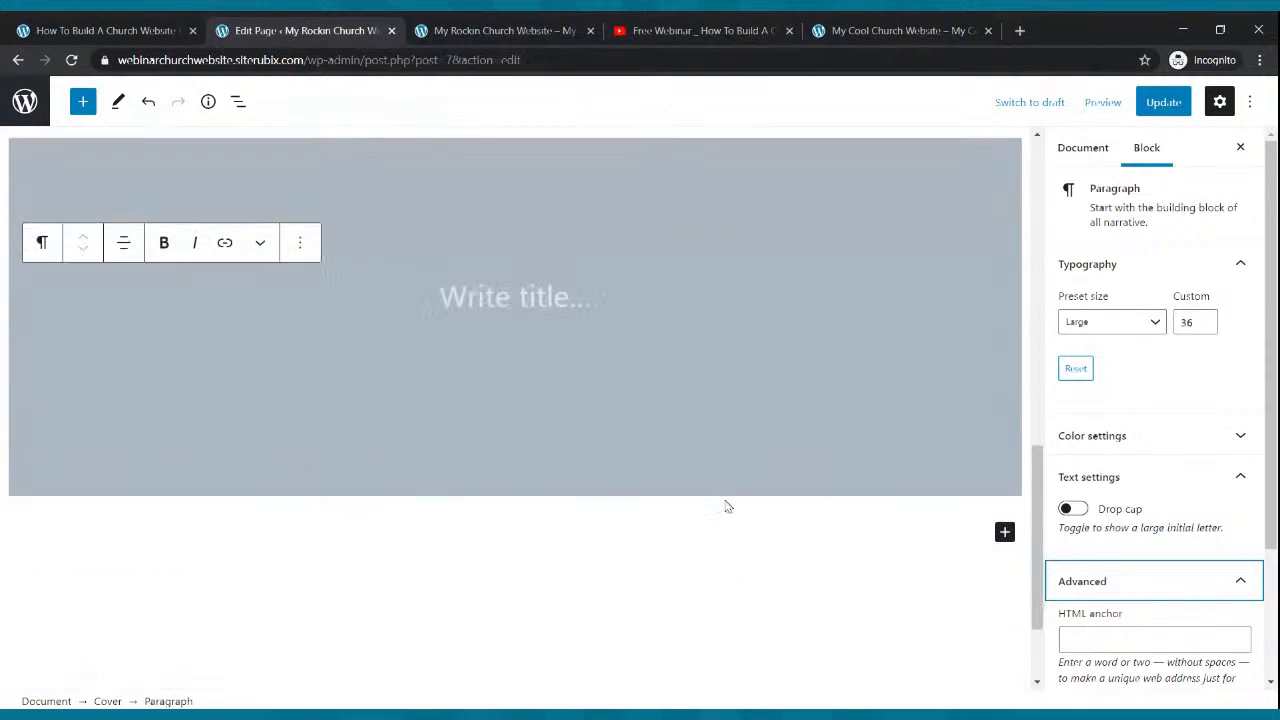
pyautogui.scroll(2, 910, 400)
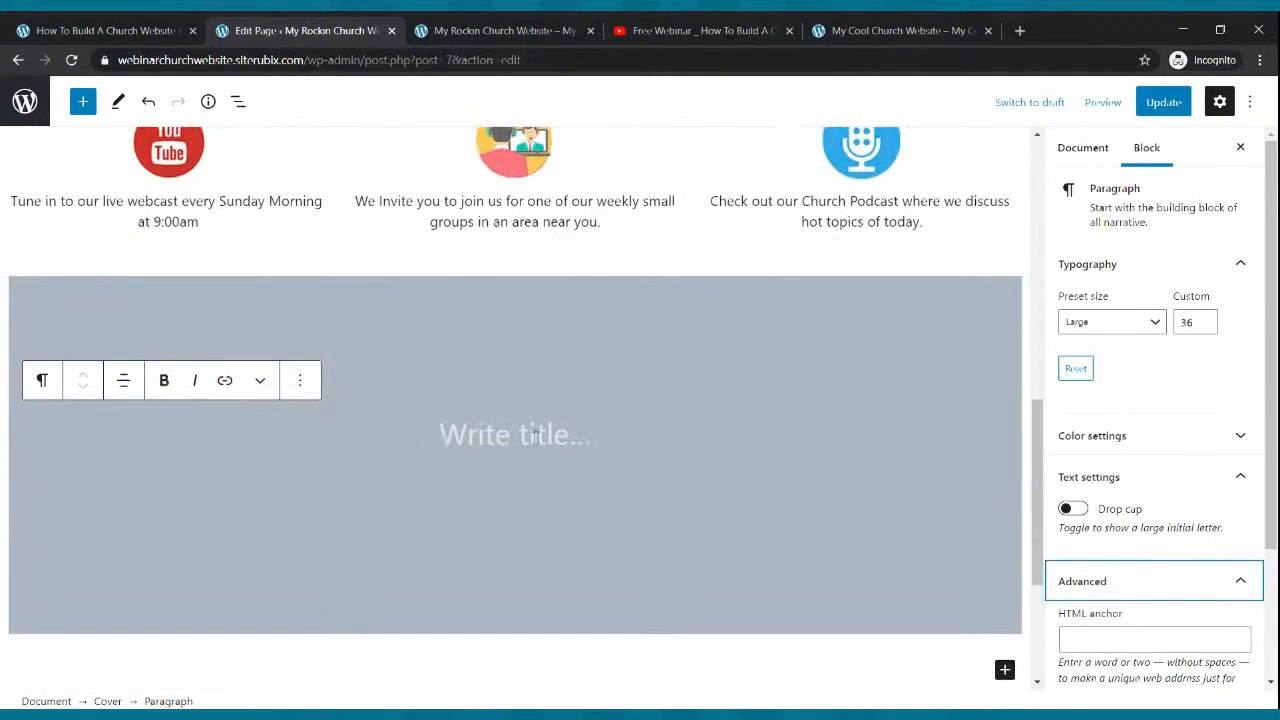
pyautogui.click(300, 380)
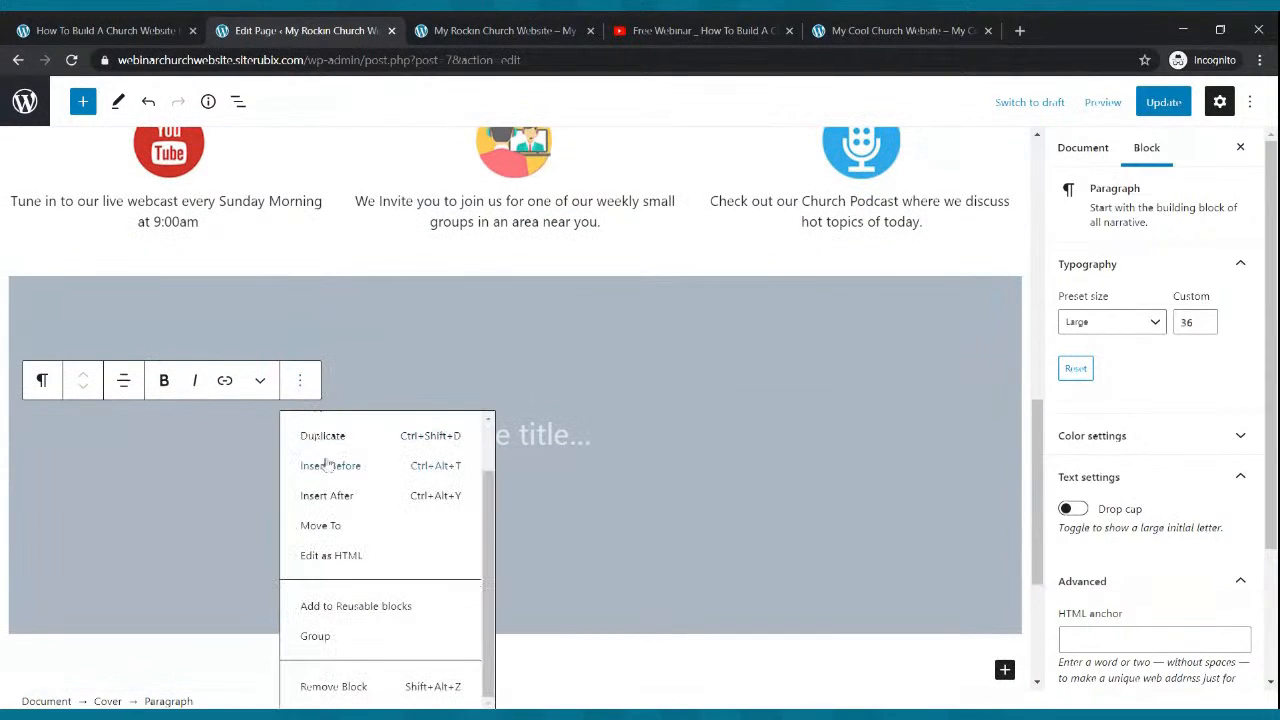
pyautogui.click(353, 687)
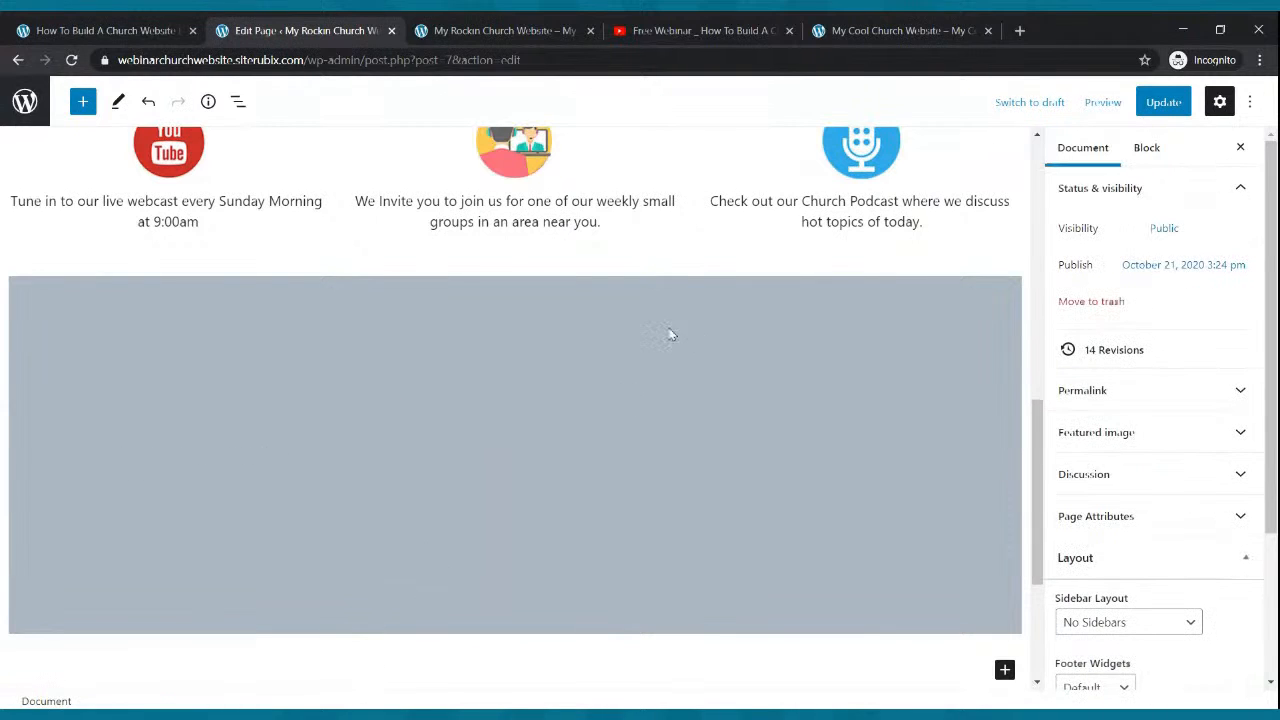
pyautogui.click(711, 351)
pyautogui.click(250, 246)
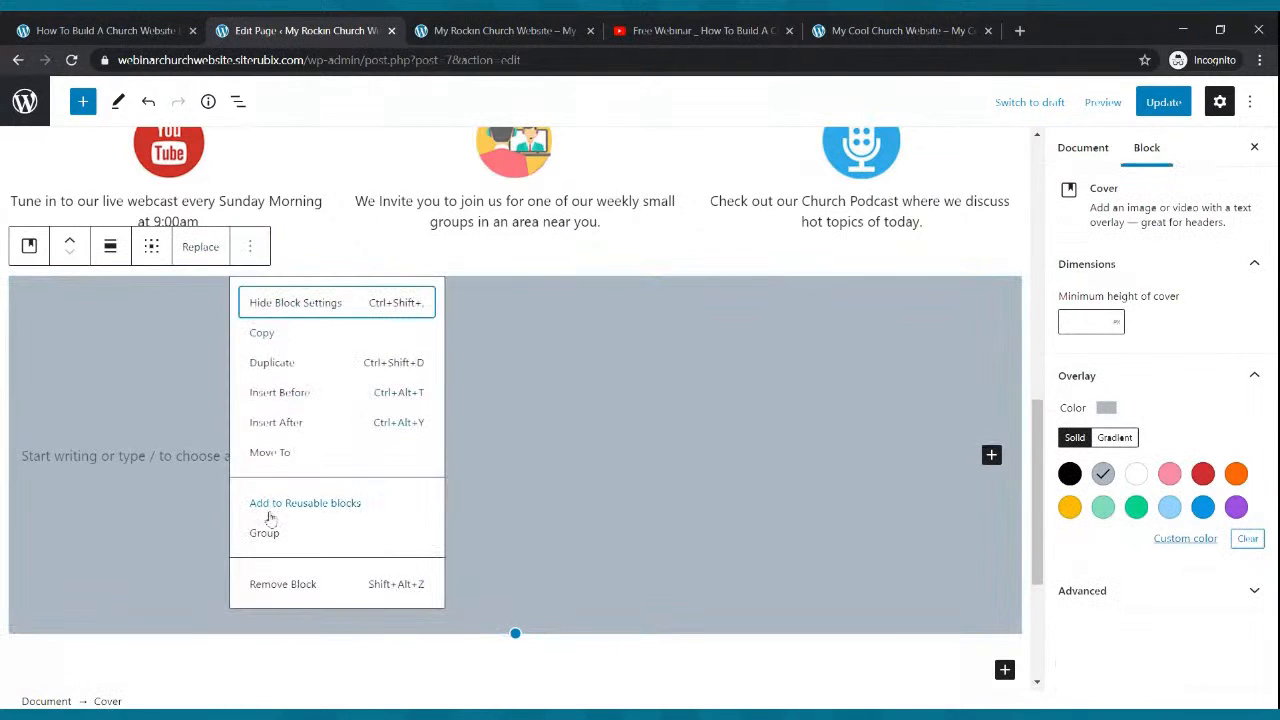
pyautogui.click(270, 588)
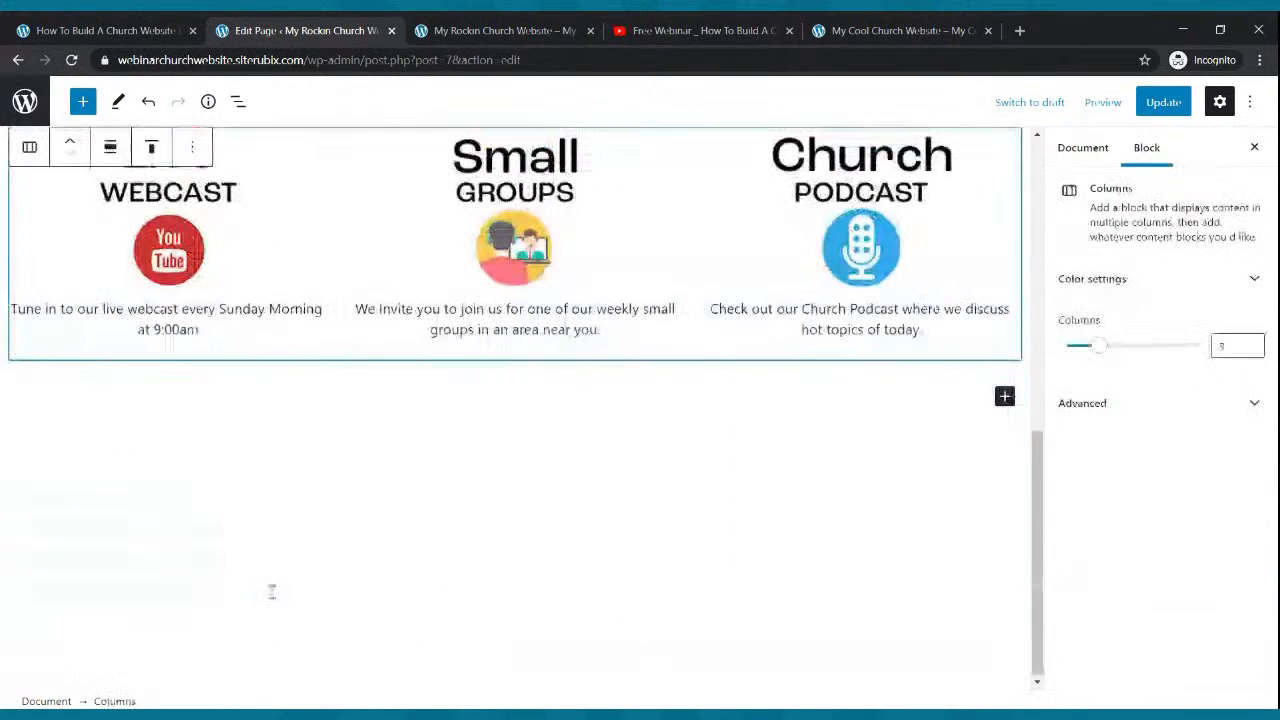
pyautogui.click(1005, 400)
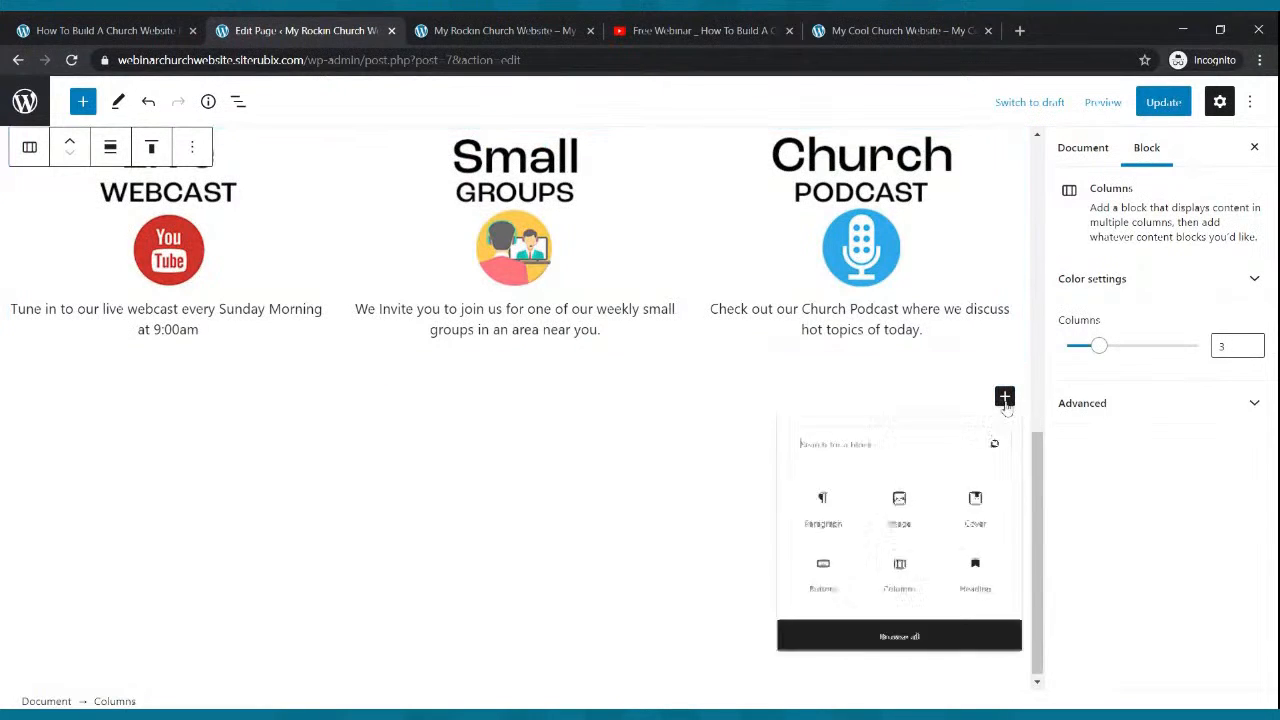
# - Insert a Cover block below the three feature columns and fill it with solid orange
pyautogui.click(985, 521)
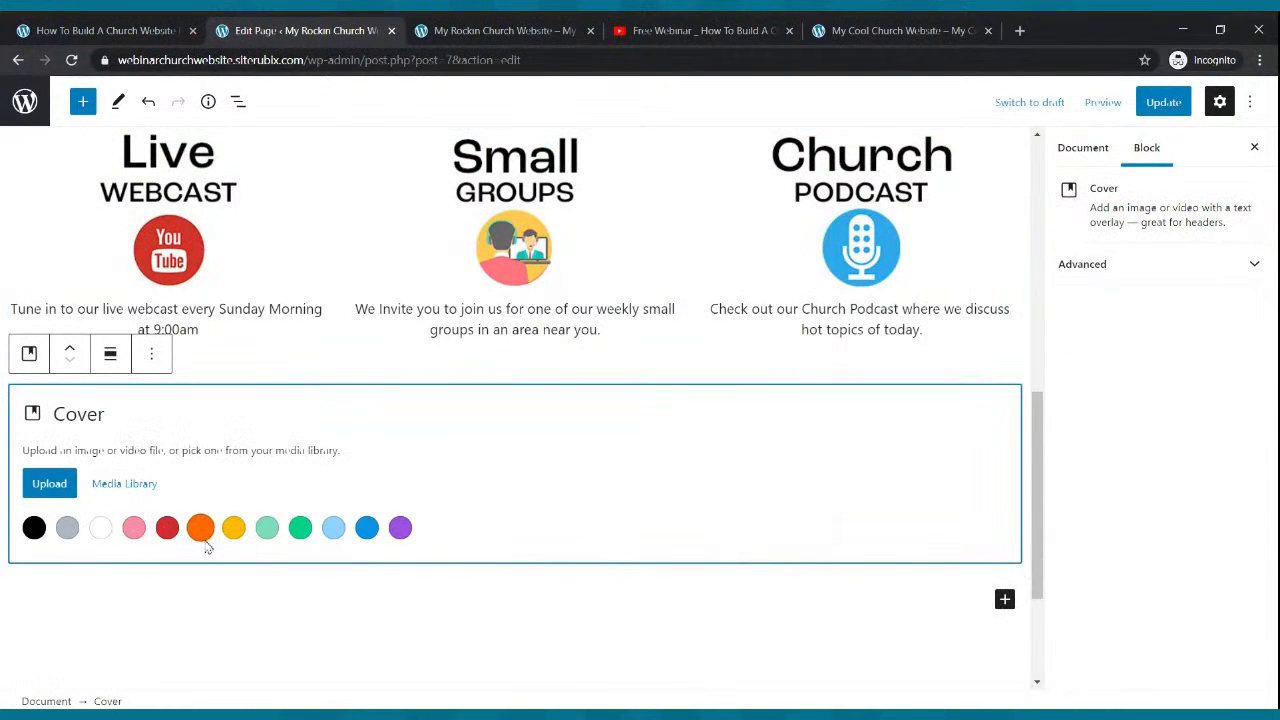
pyautogui.scroll(10, 260, 457)
pyautogui.scroll(-5, 268, 460)
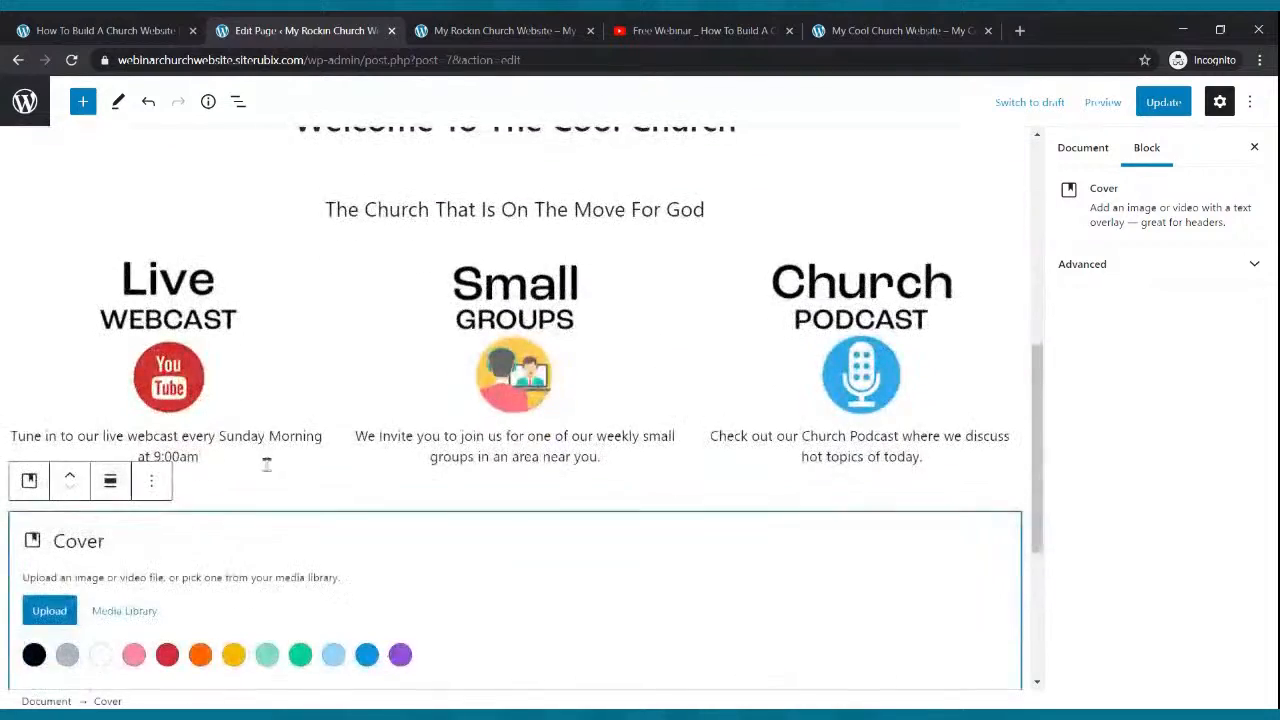
pyautogui.scroll(-2, 257, 517)
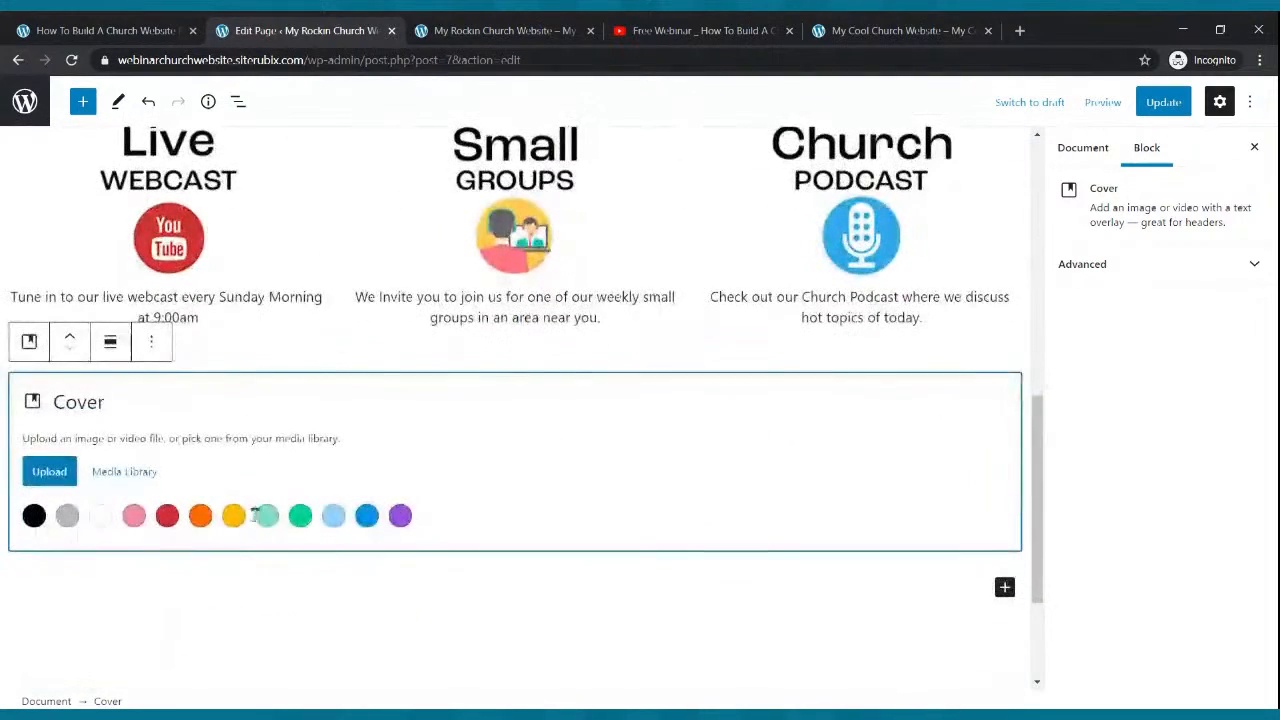
pyautogui.click(200, 516)
pyautogui.scroll(2, 229, 490)
pyautogui.scroll(4, 233, 489)
pyautogui.scroll(-5, 237, 489)
pyautogui.scroll(-1, 238, 489)
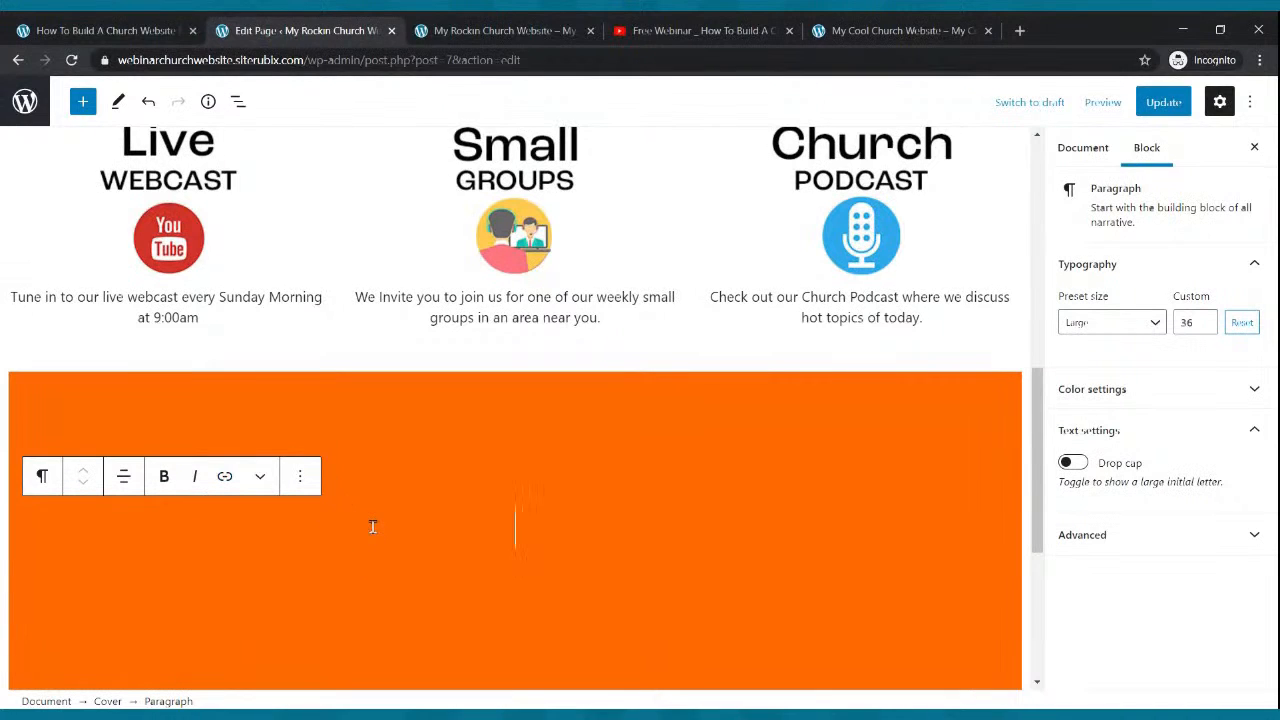
# - Update the page and scroll the live home page to view the orange section
pyautogui.click(1163, 102)
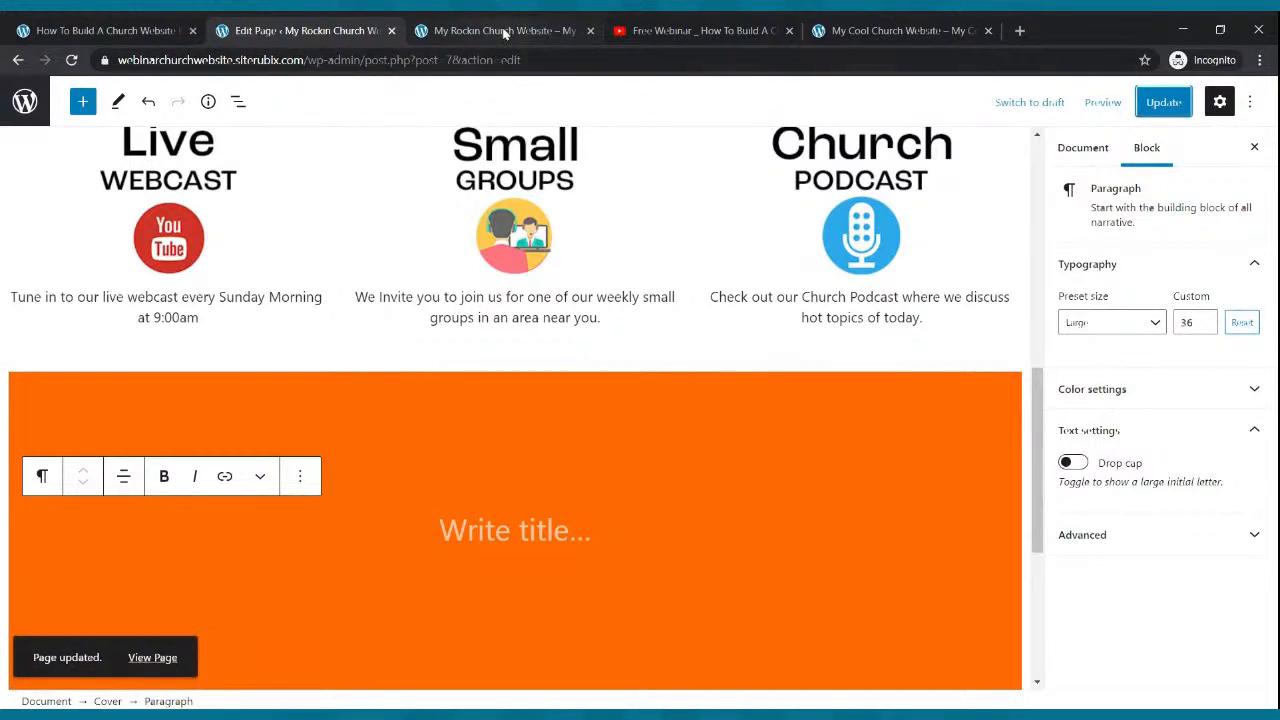
pyautogui.click(505, 32)
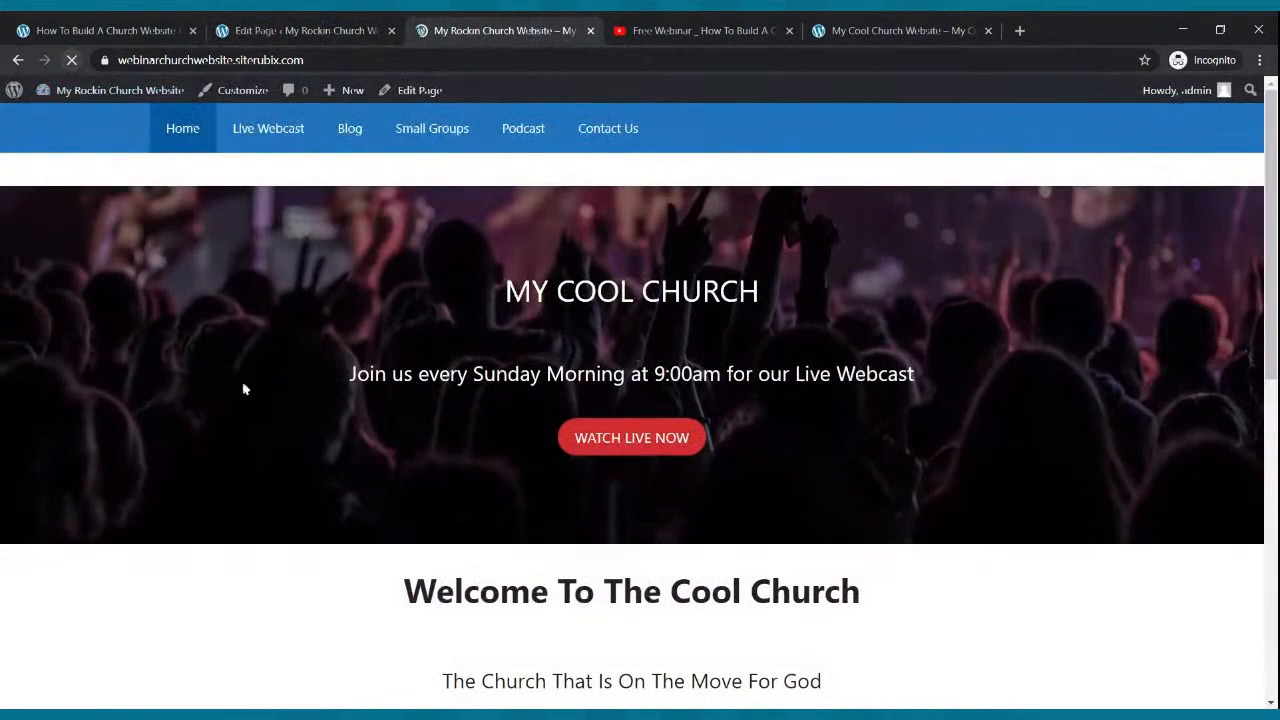
pyautogui.scroll(-1, 249, 380)
pyautogui.scroll(-5, 249, 380)
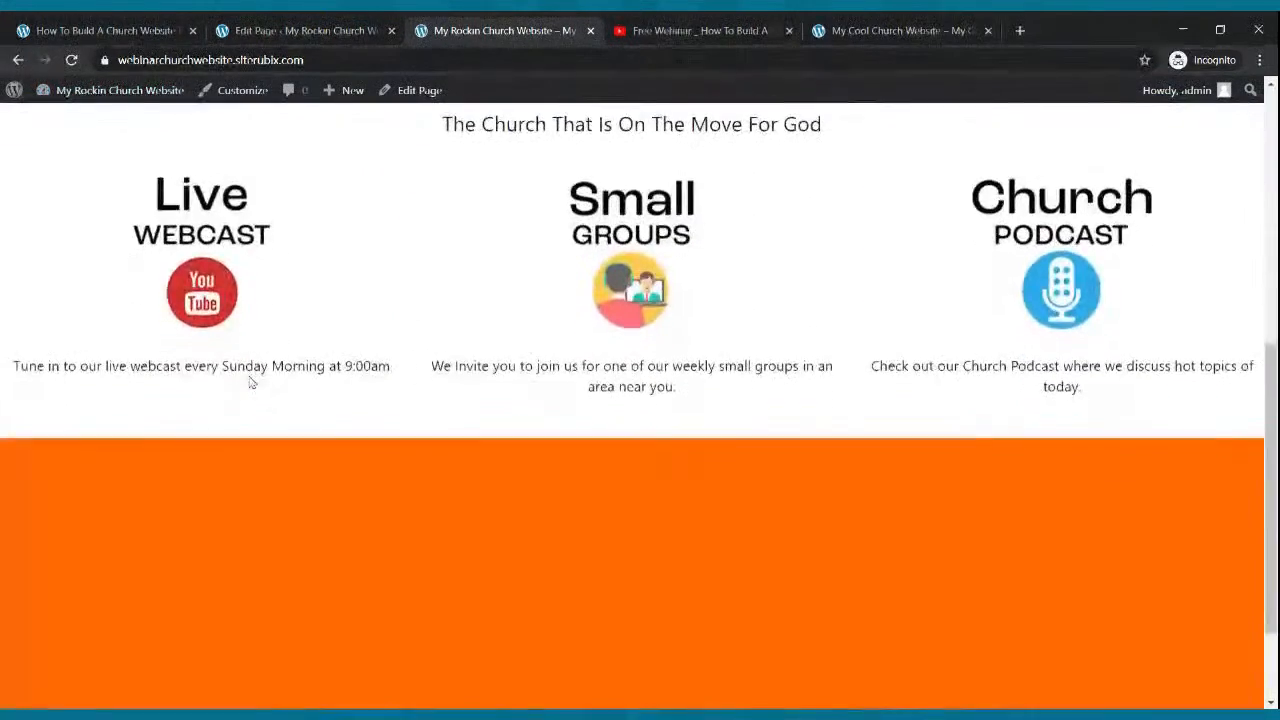
pyautogui.scroll(8, 250, 380)
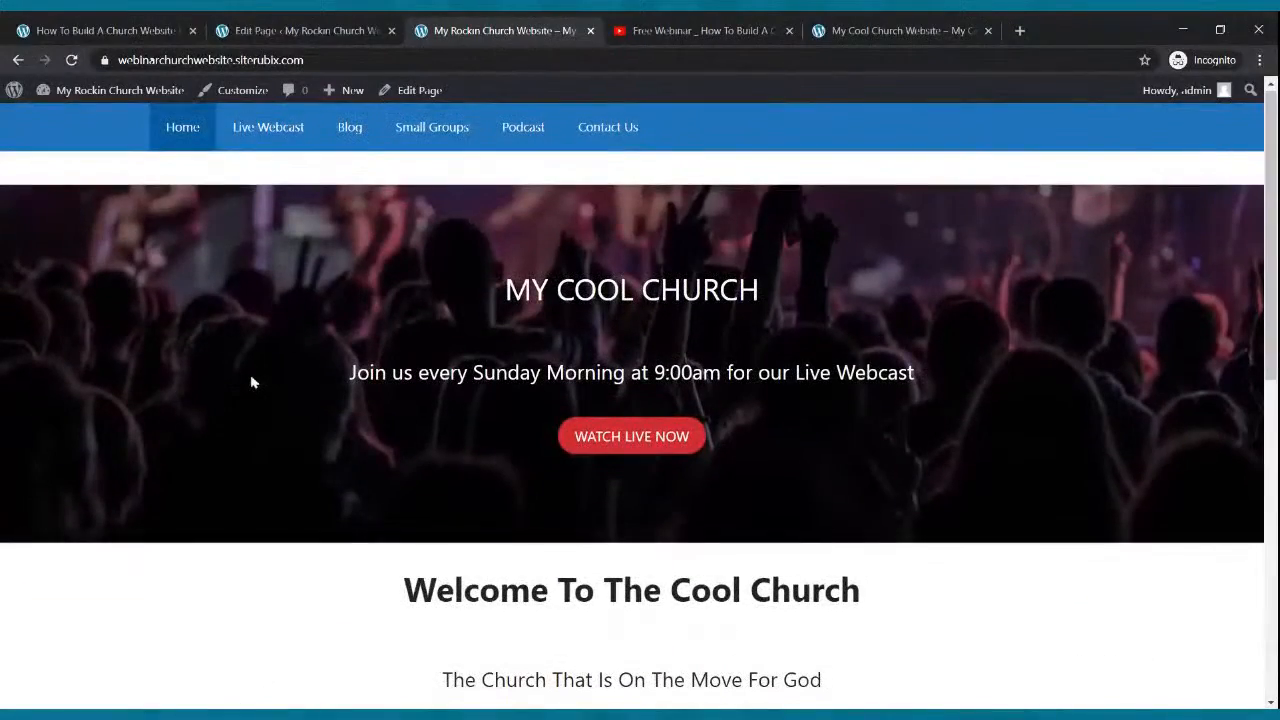
pyautogui.scroll(-6, 252, 382)
pyautogui.scroll(3, 253, 380)
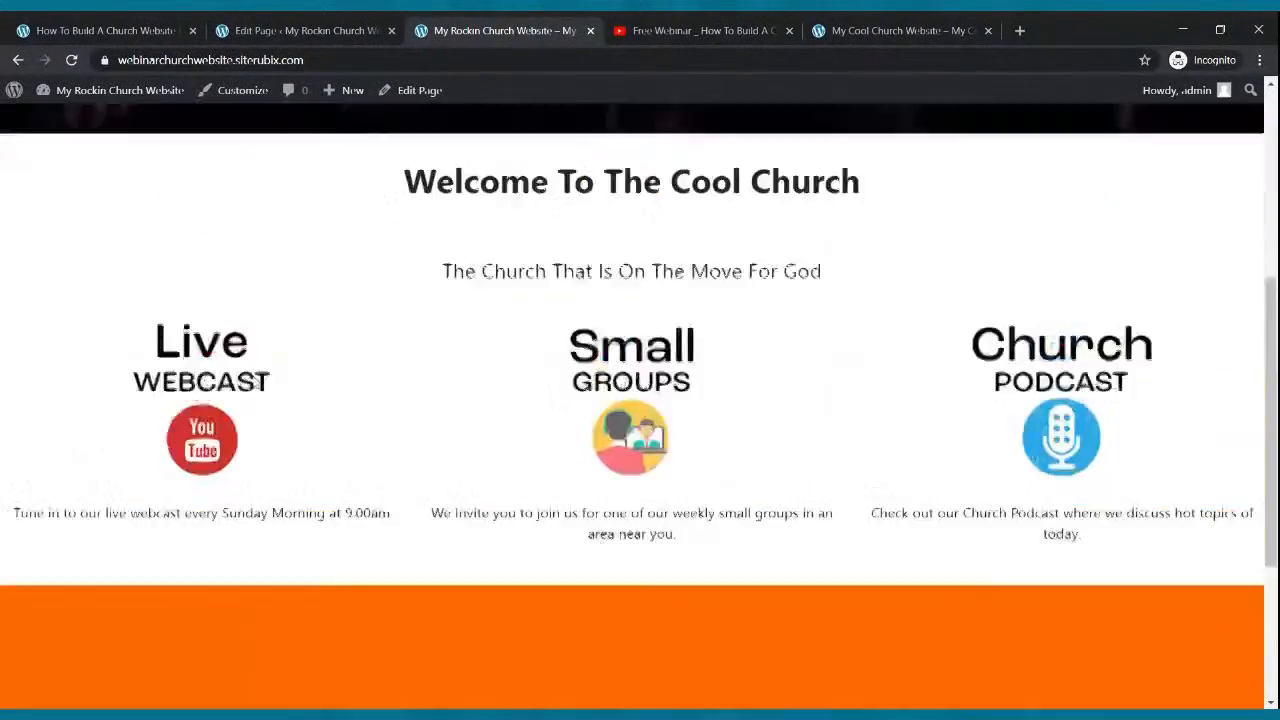
pyautogui.scroll(5, 252, 378)
pyautogui.click(272, 31)
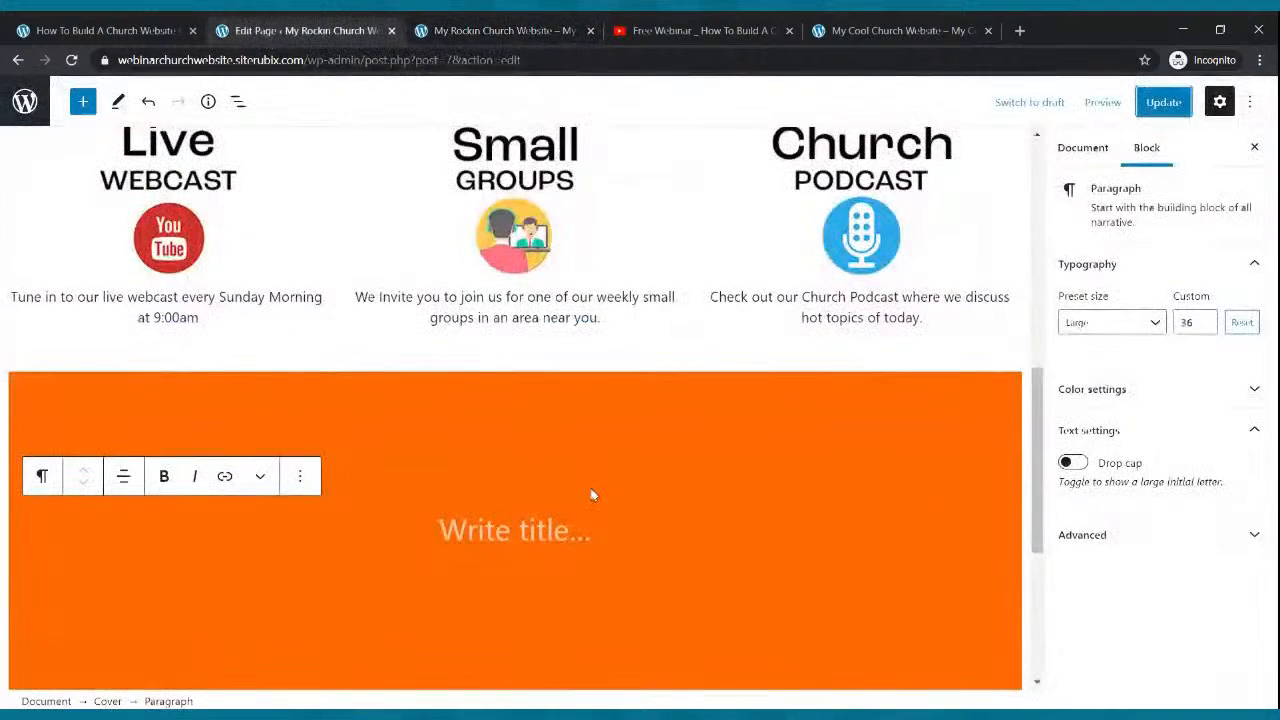
# - Delete the orange Cover block below the feature columns
pyautogui.click(288, 398)
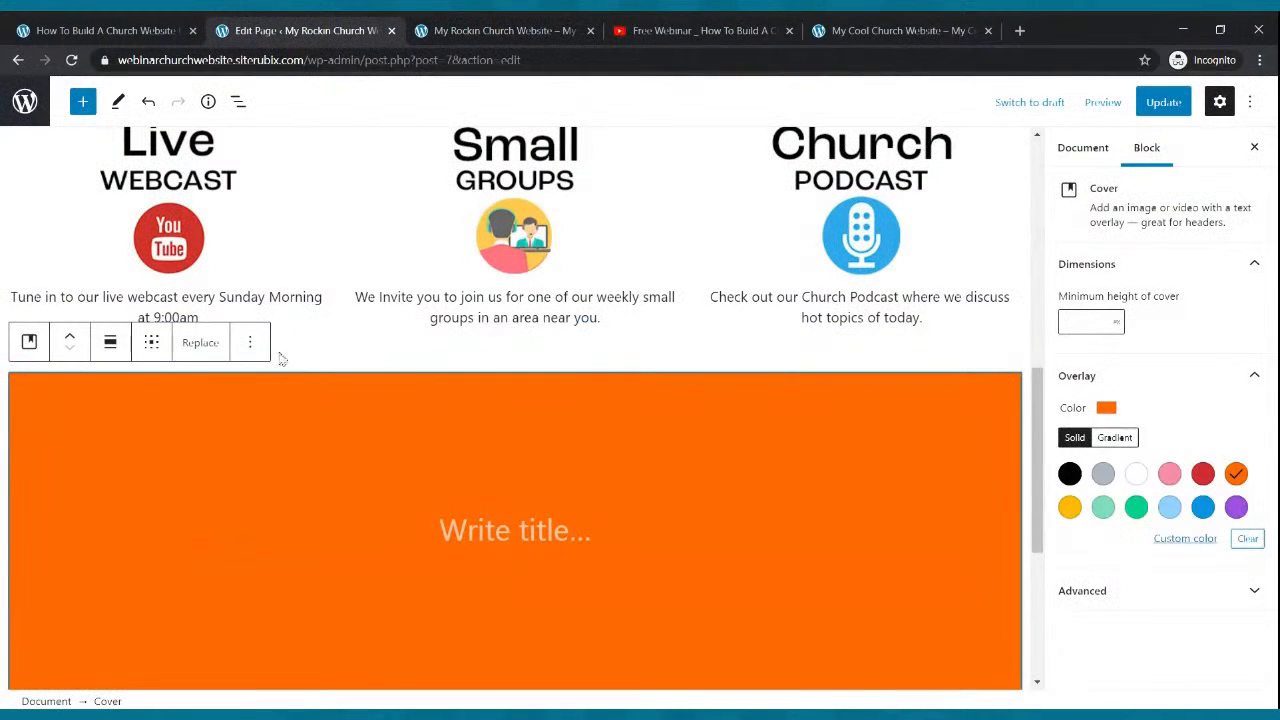
pyautogui.click(214, 345)
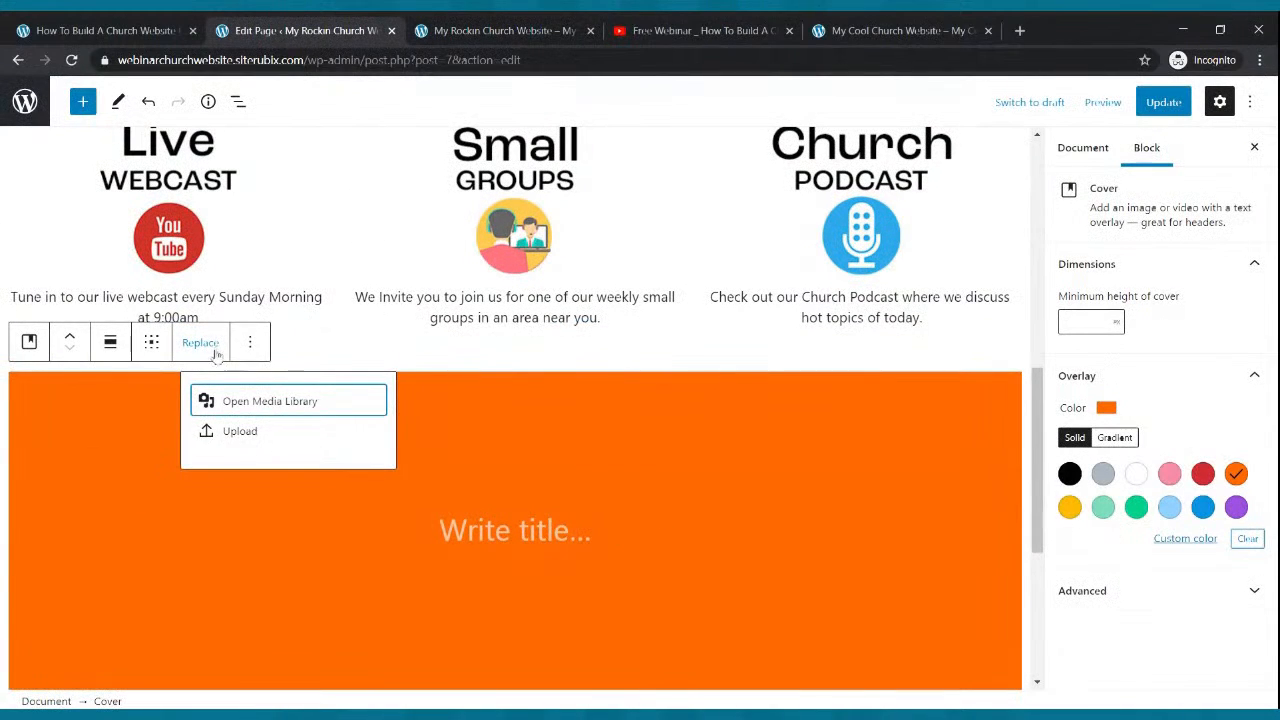
pyautogui.click(242, 356)
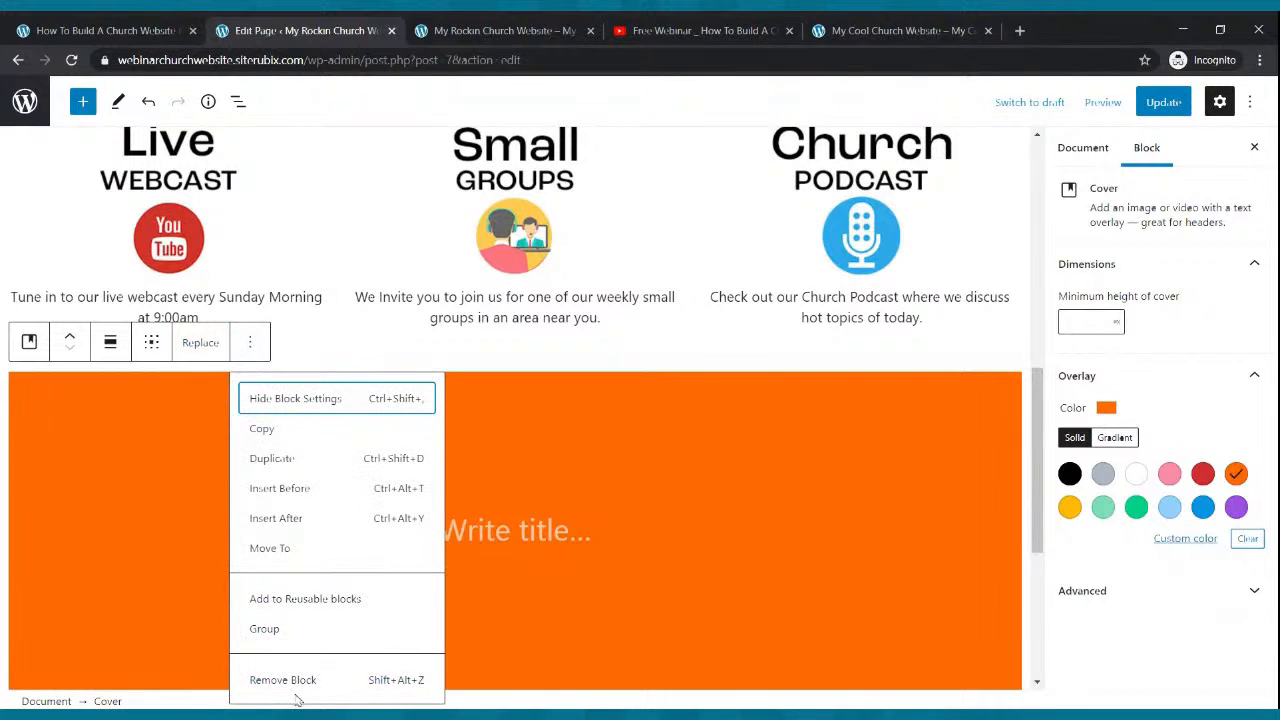
pyautogui.click(283, 680)
# - Insert a new grey Cover block in its place and save with Ctrl+S
pyautogui.click(1006, 396)
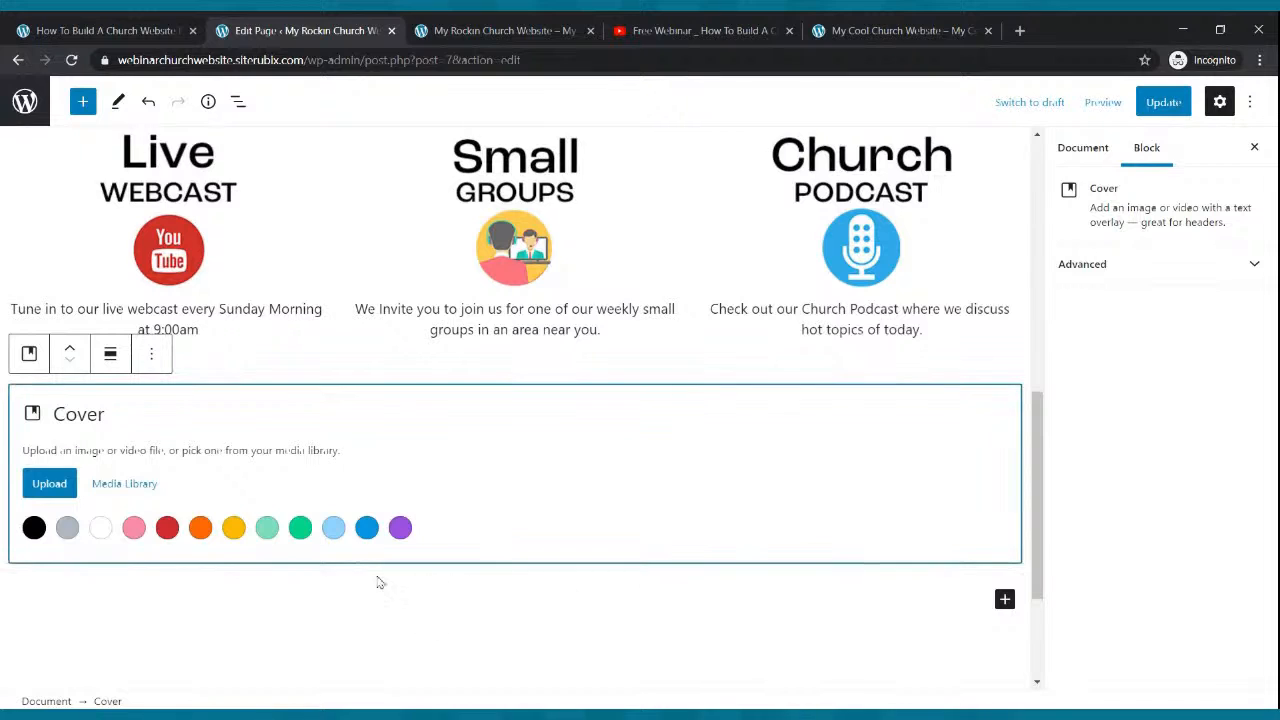
pyautogui.click(66, 528)
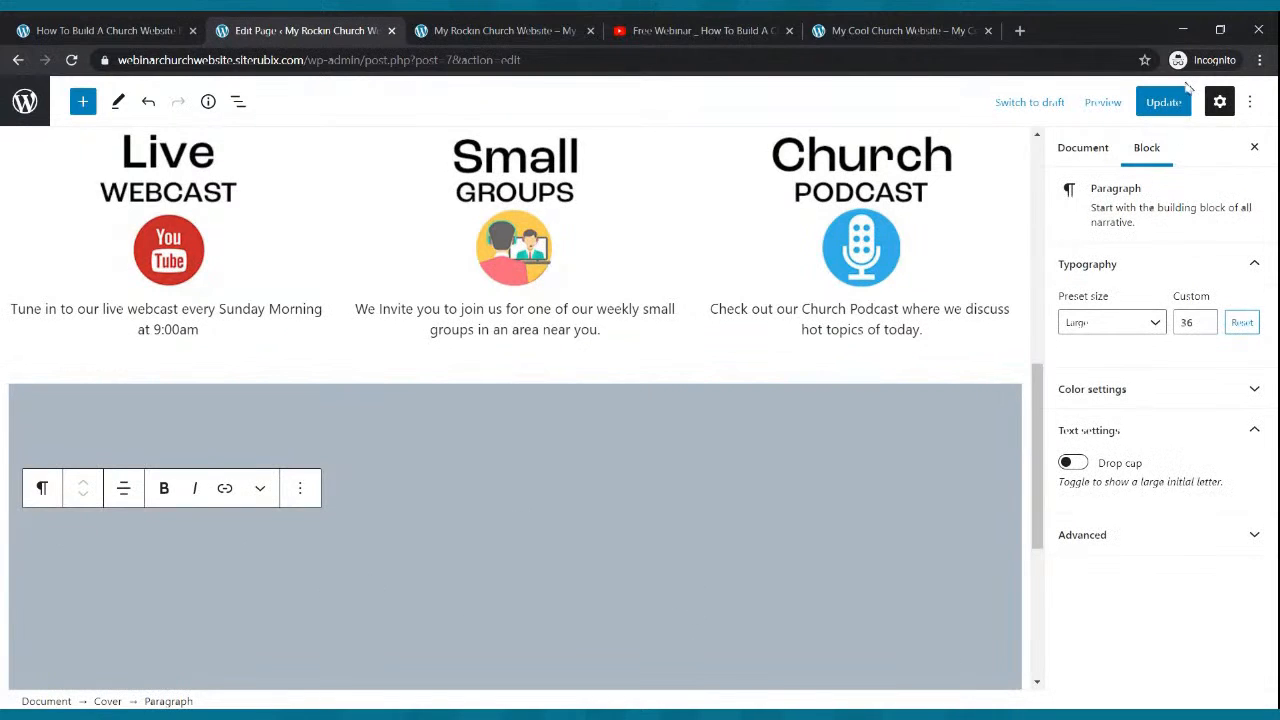
pyautogui.hotkey('ctrl', 's')
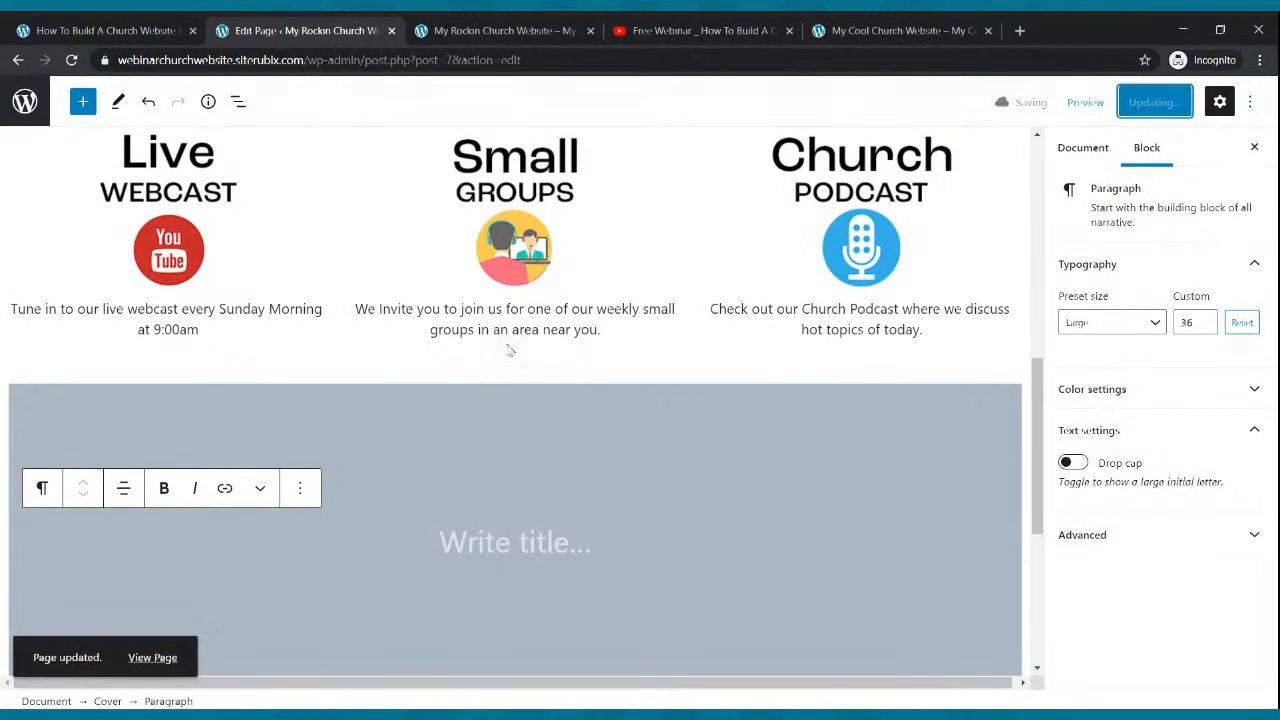
pyautogui.scroll(-1, 514, 349)
pyautogui.scroll(3, 524, 343)
pyautogui.scroll(-4, 524, 343)
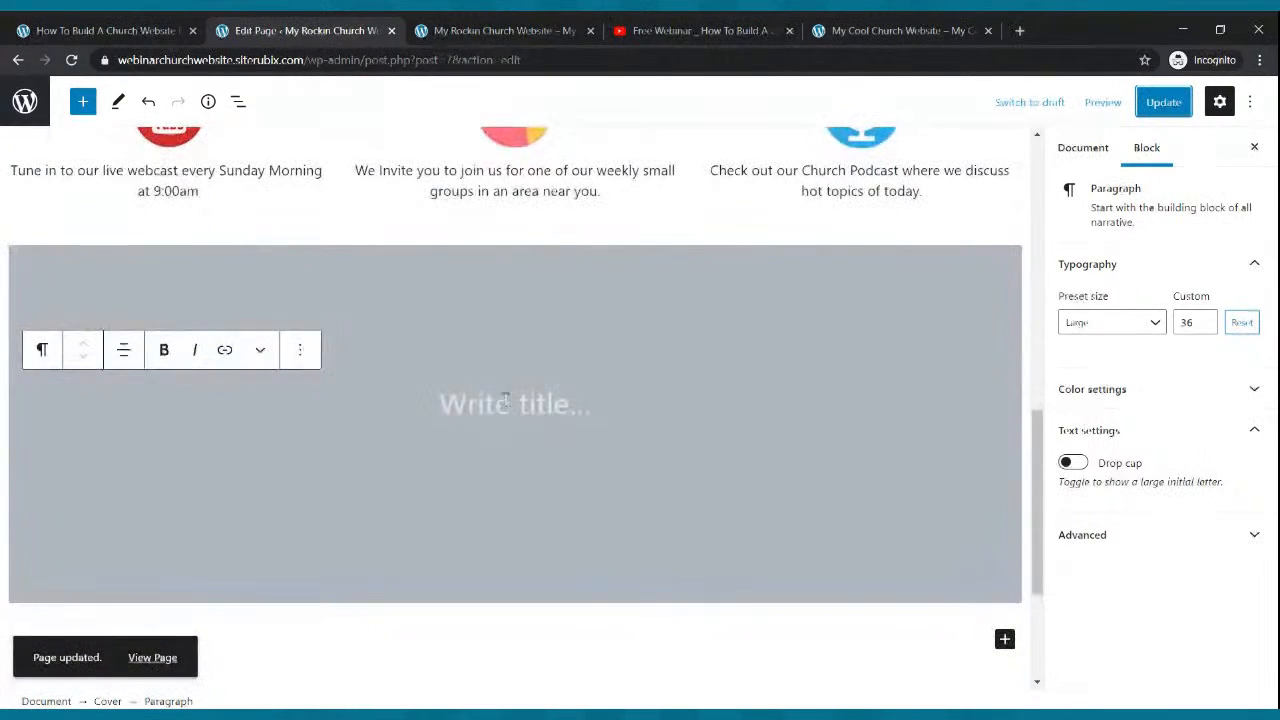
# - Insert a Columns block with a 70/30 layout into the grey cover
pyautogui.click(509, 413)
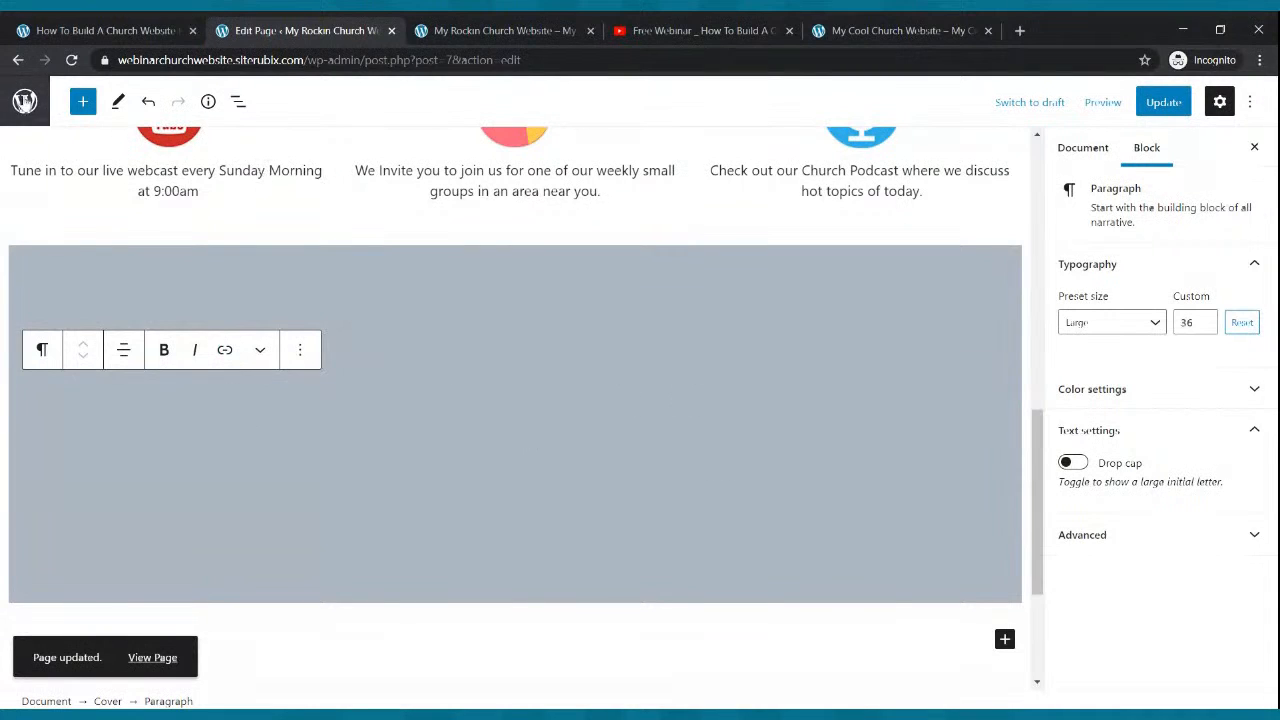
pyautogui.click(83, 103)
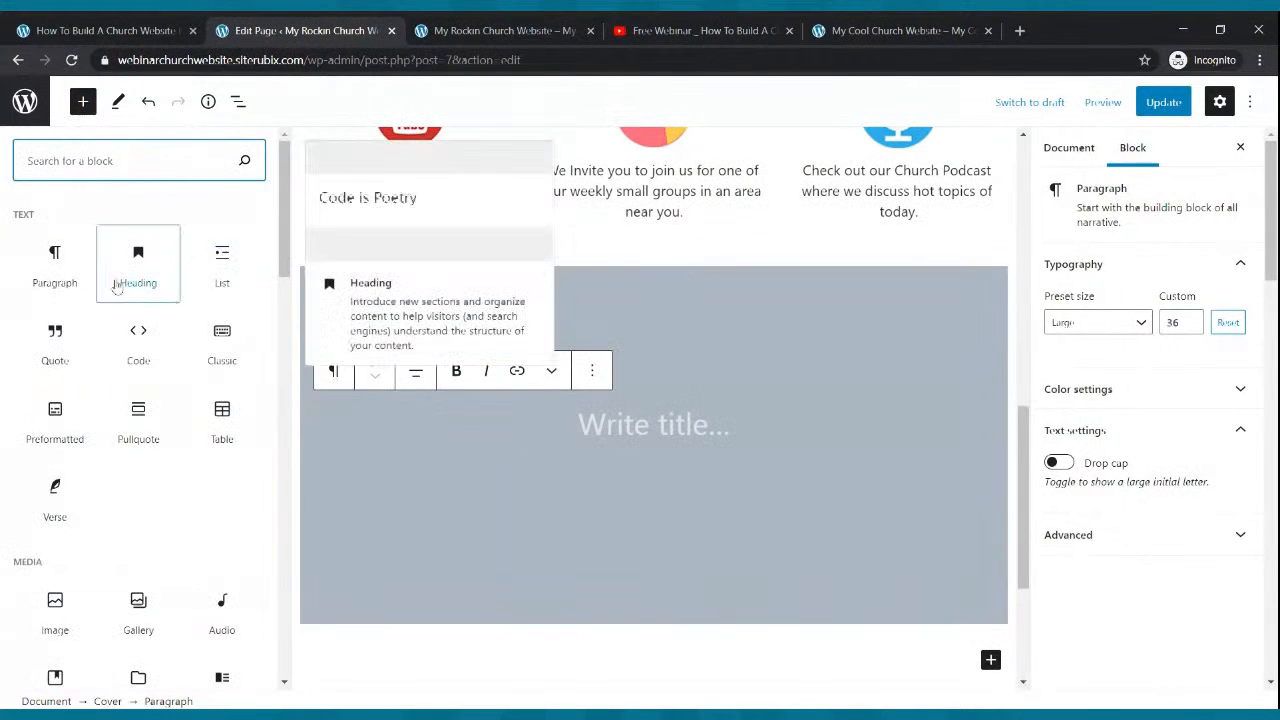
pyautogui.write('COLUMNS')
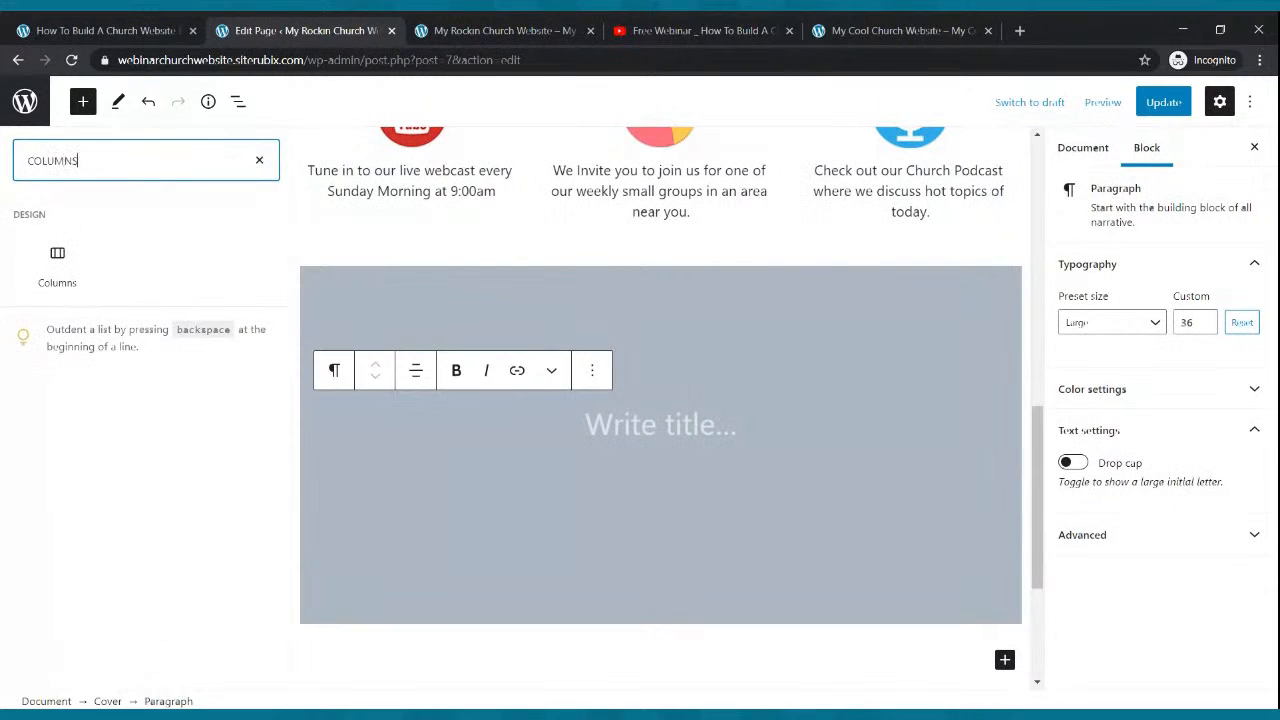
pyautogui.click(57, 265)
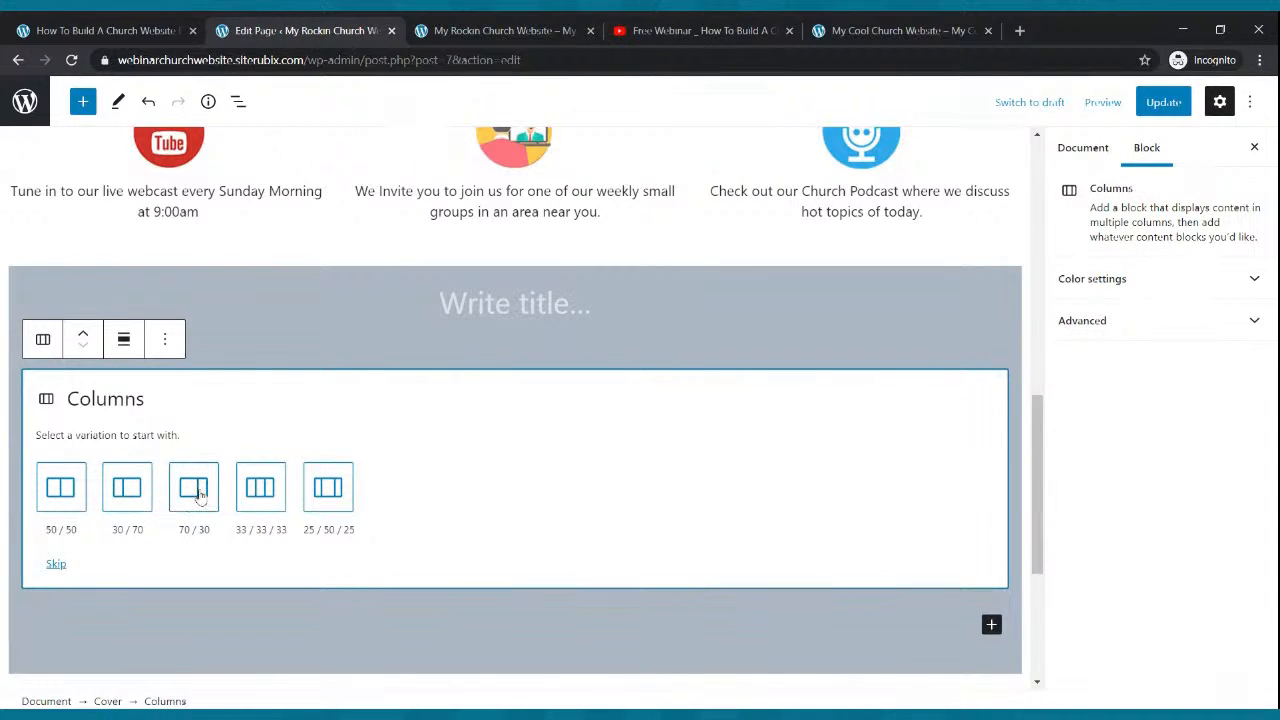
pyautogui.click(194, 490)
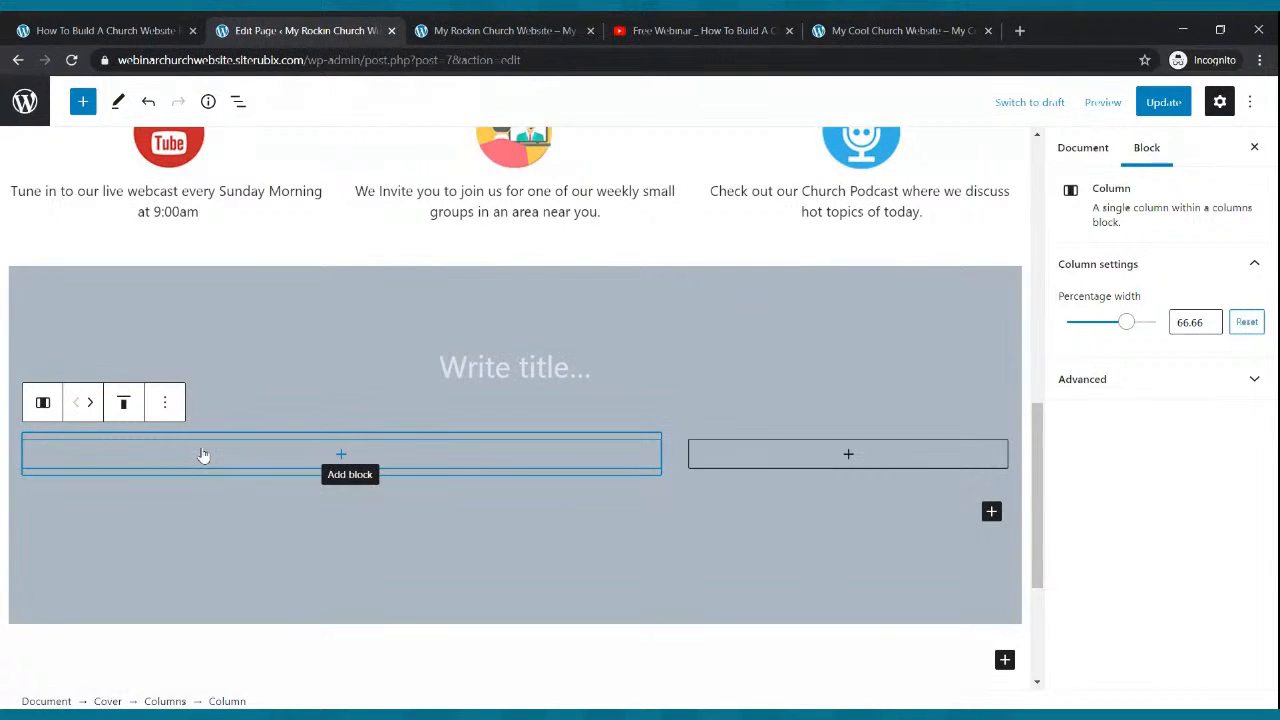
pyautogui.moveTo(45, 408)
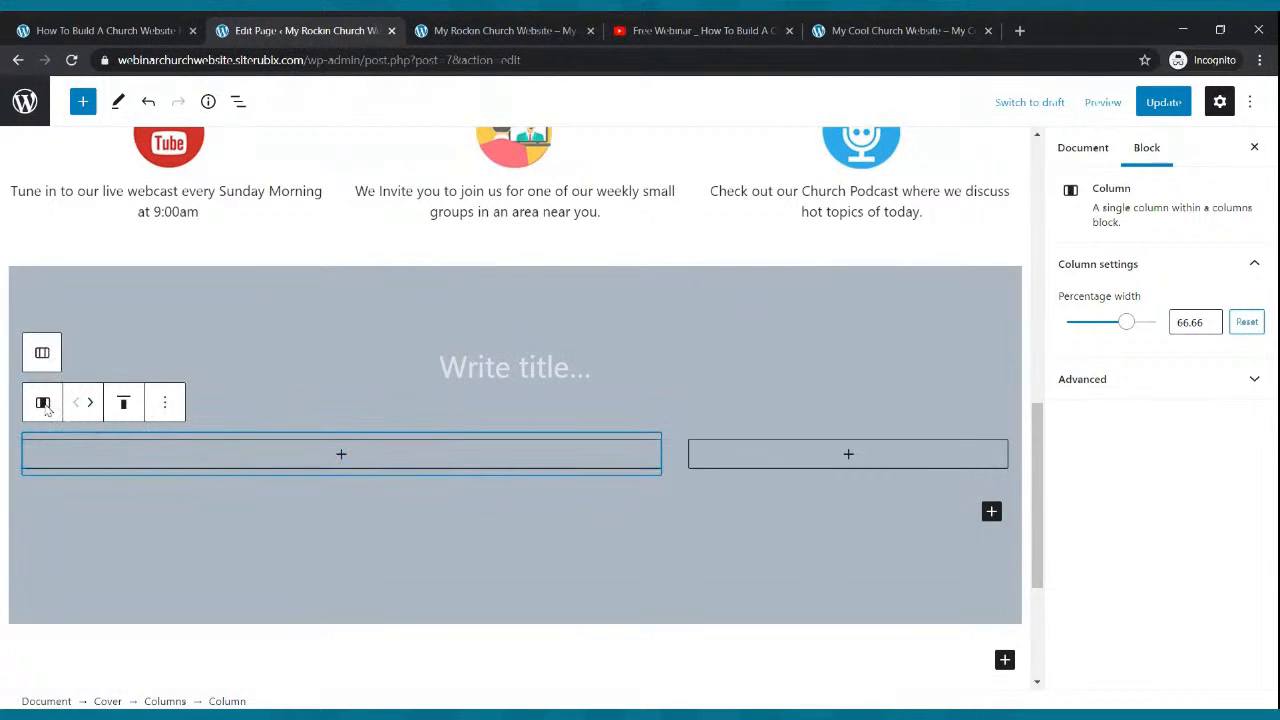
# - Remove the right column of the 70/30 layout
pyautogui.click(42, 354)
pyautogui.click(678, 398)
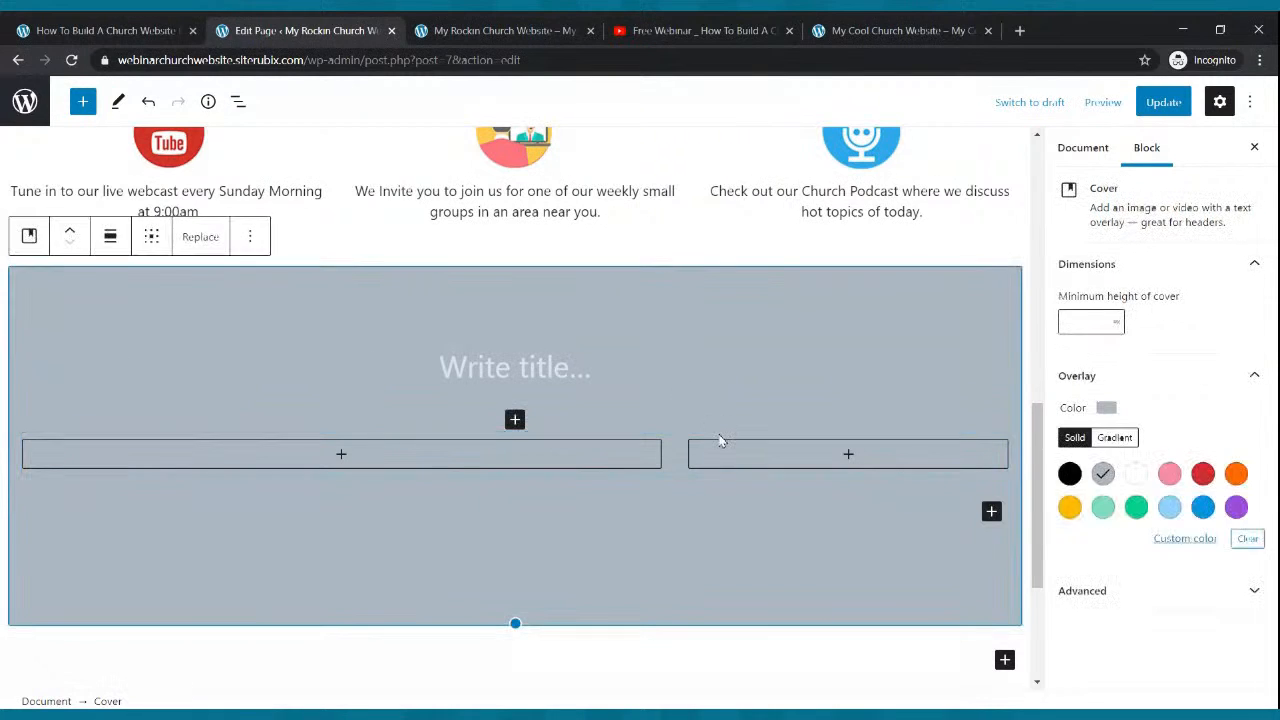
pyautogui.click(720, 440)
pyautogui.click(660, 410)
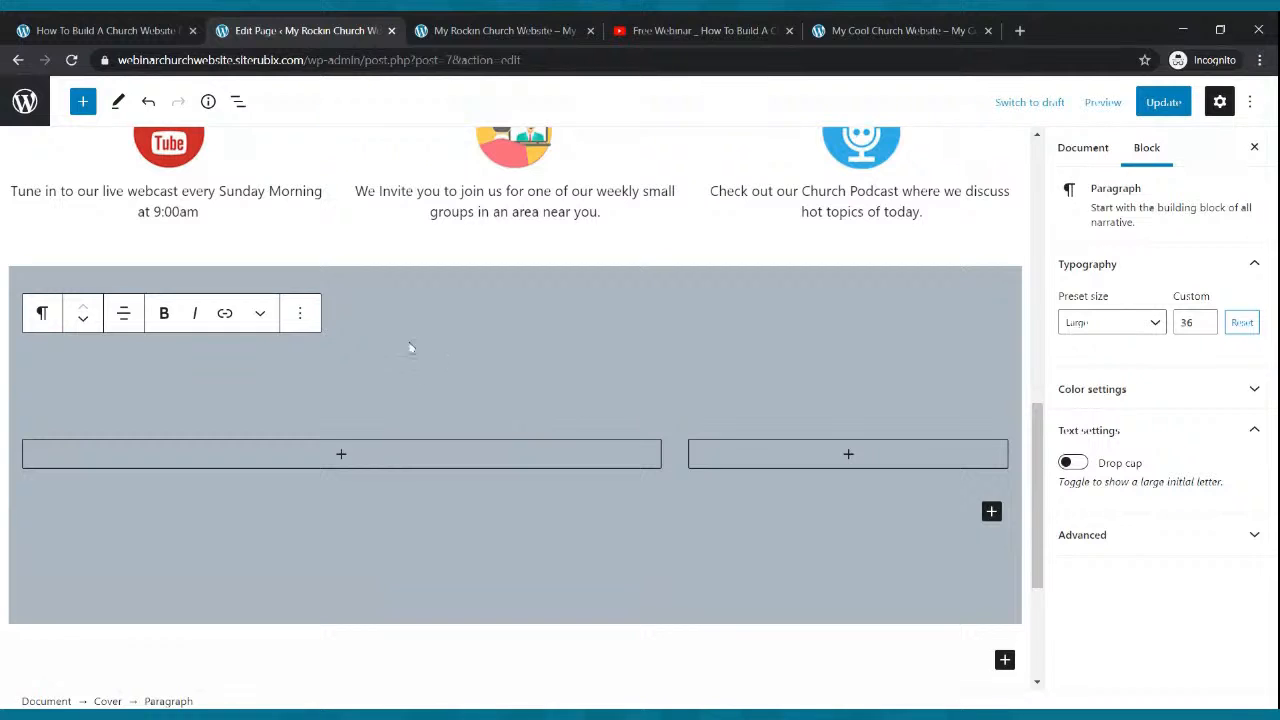
pyautogui.click(301, 318)
pyautogui.click(623, 408)
pyautogui.click(599, 485)
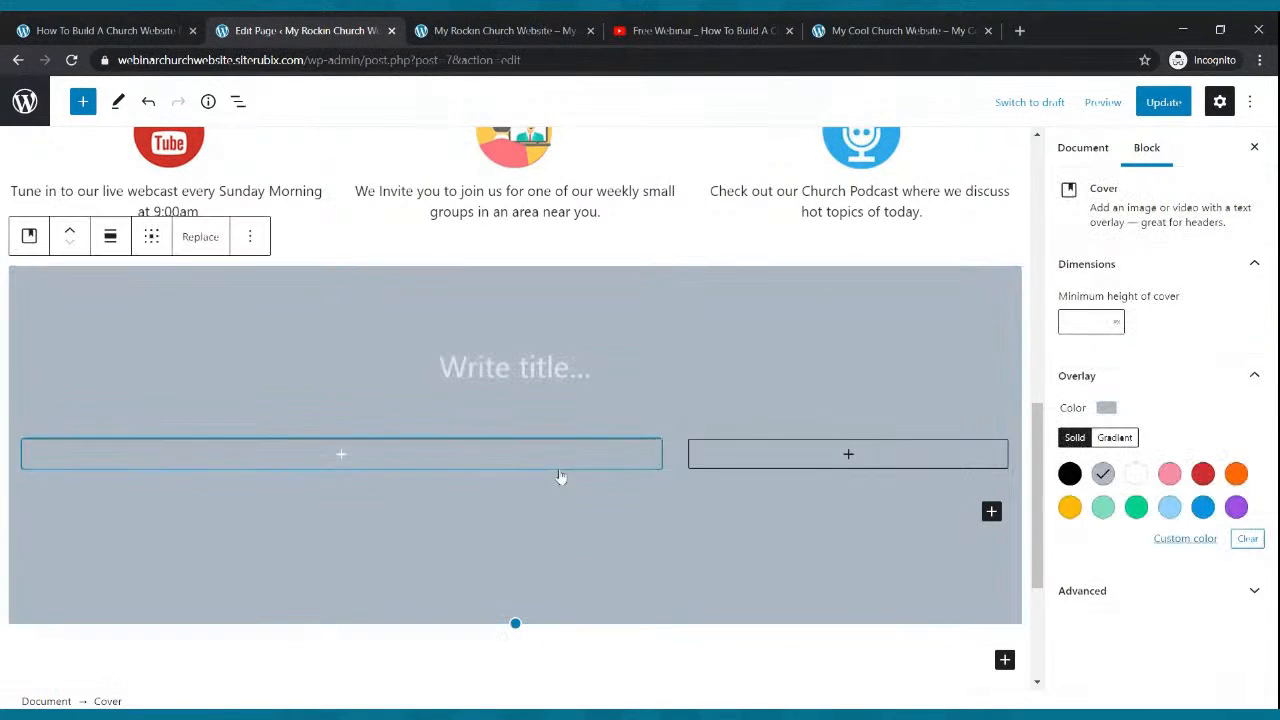
pyautogui.click(561, 468)
pyautogui.click(568, 450)
pyautogui.click(570, 424)
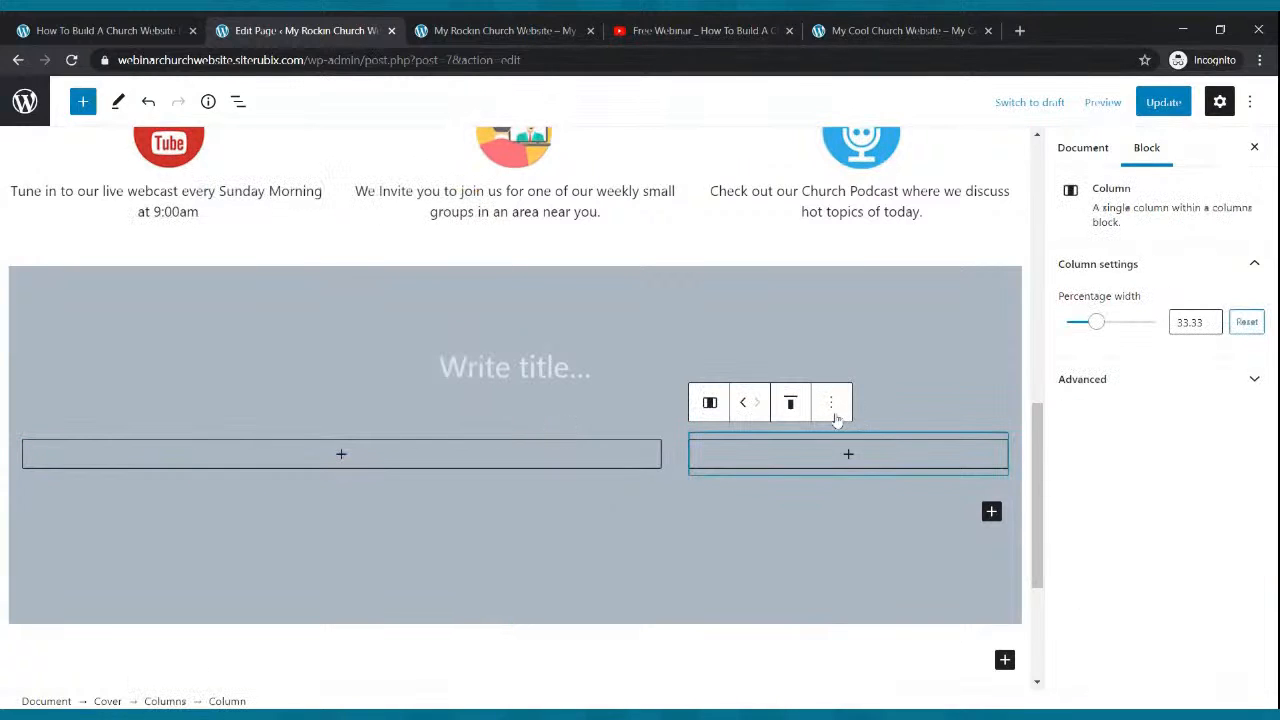
pyautogui.click(831, 402)
pyautogui.click(855, 599)
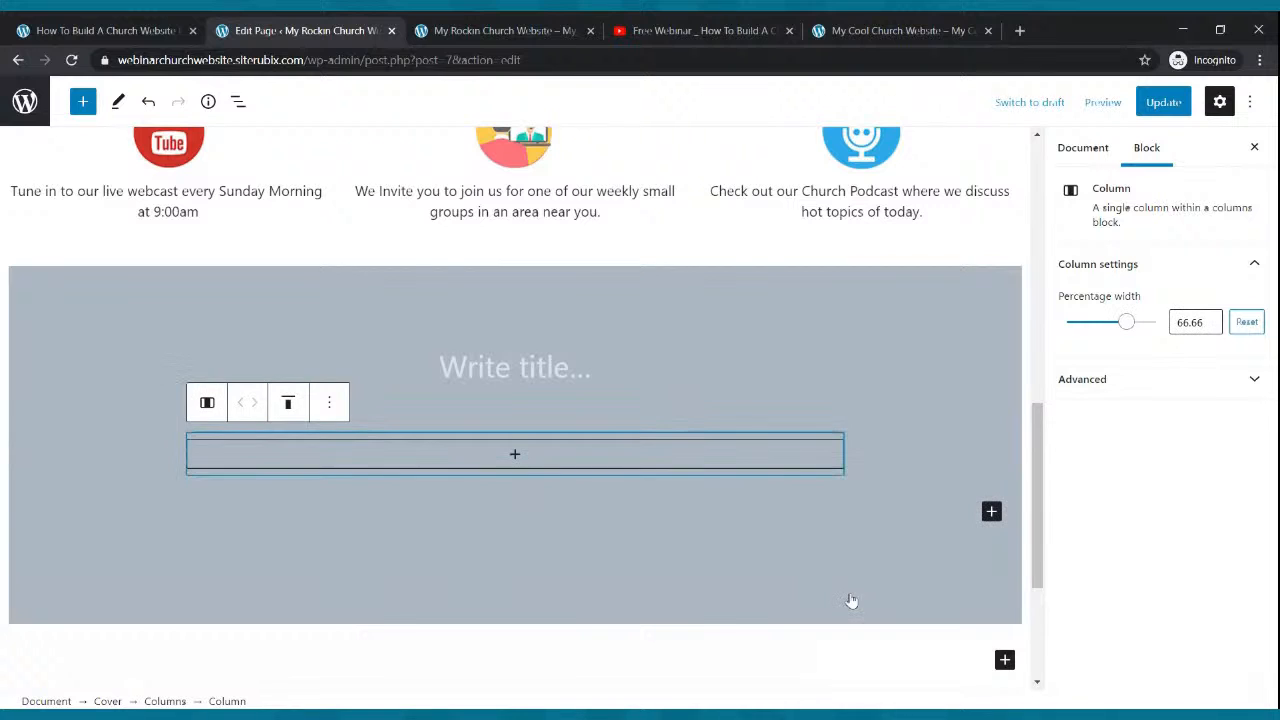
# - Remove the remaining column, choose three equal 33/33/33 columns, and update the page
pyautogui.click(330, 403)
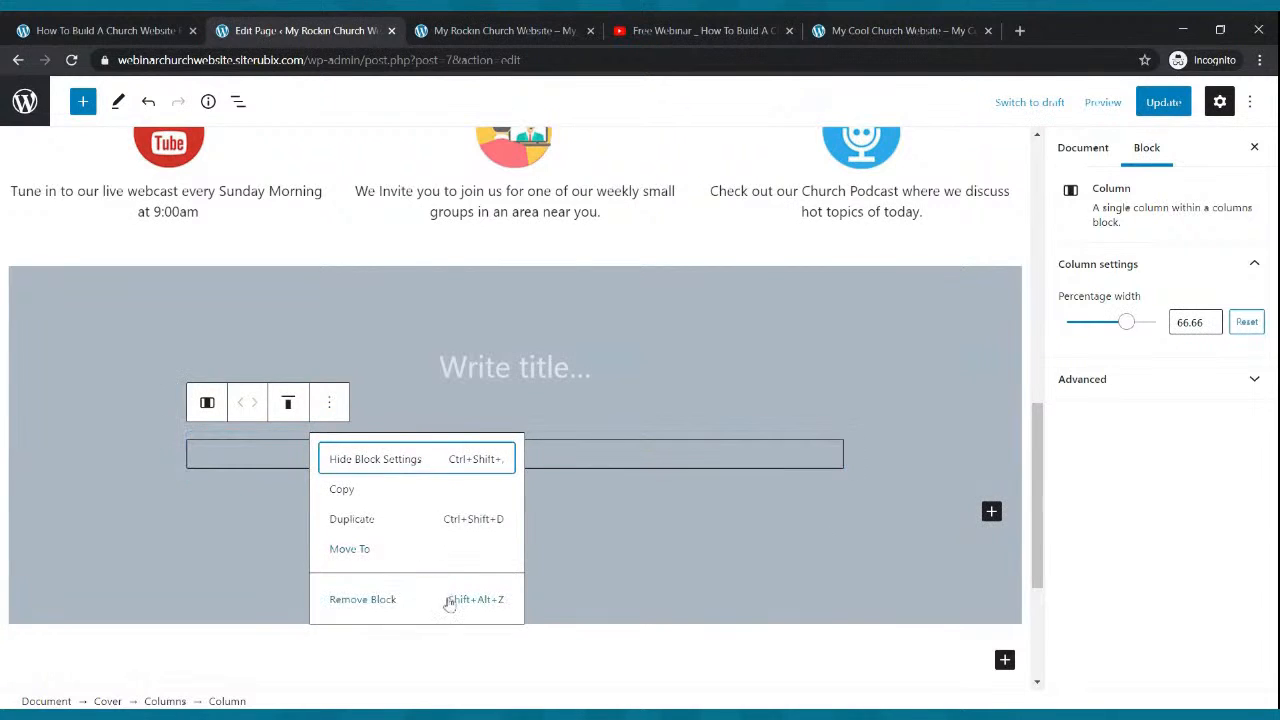
pyautogui.click(448, 599)
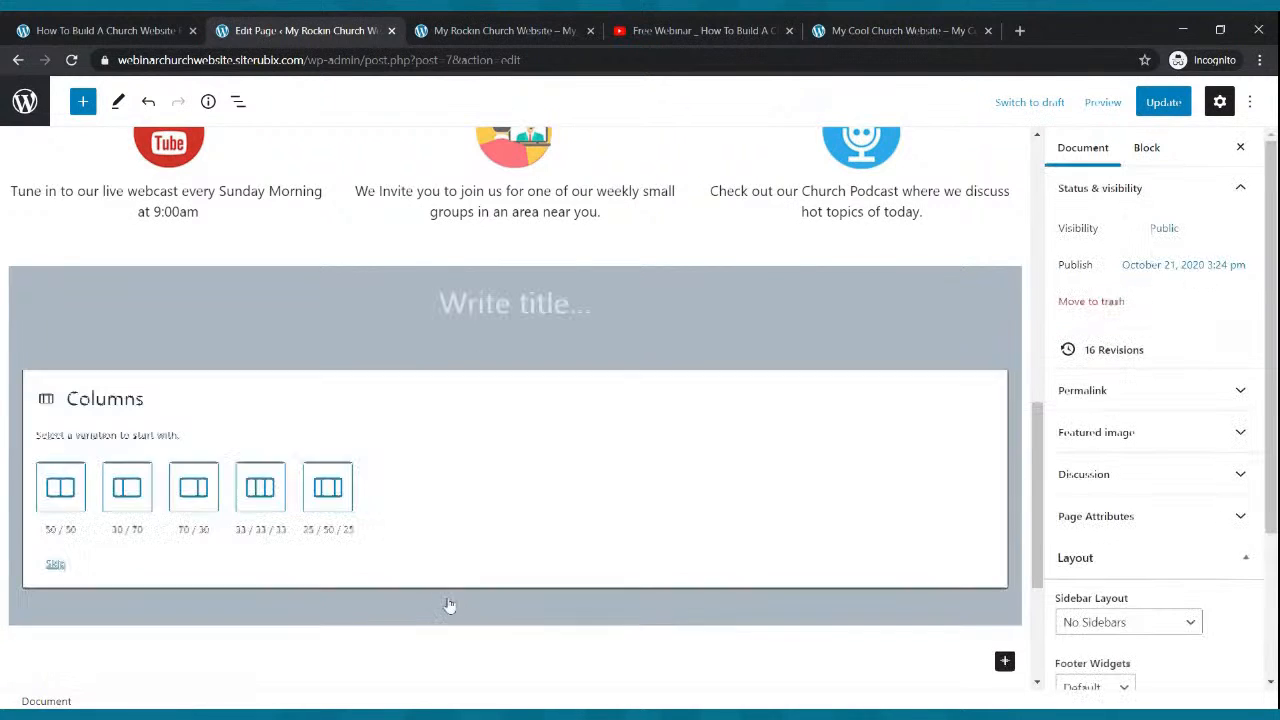
pyautogui.click(260, 487)
pyautogui.click(1160, 102)
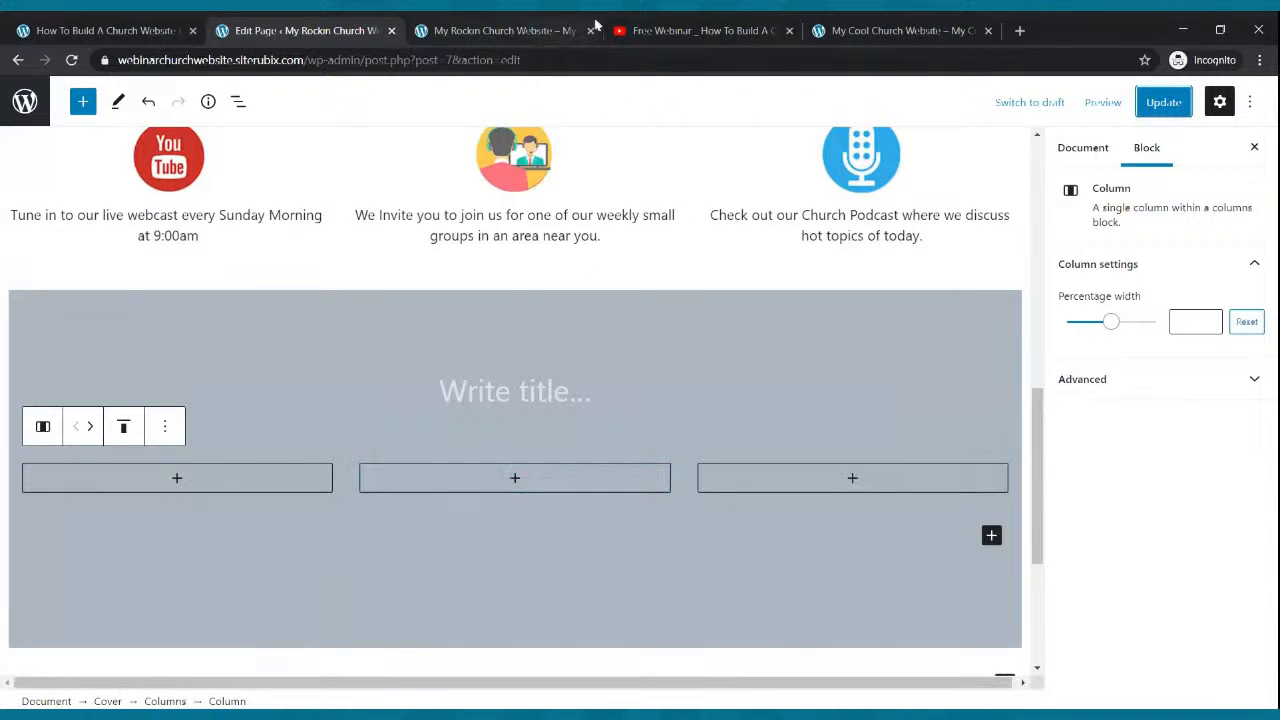
pyautogui.click(663, 30)
# - Copy the Free Webinar video's YouTube share link and return to the page editor
pyautogui.scroll(-1, 581, 417)
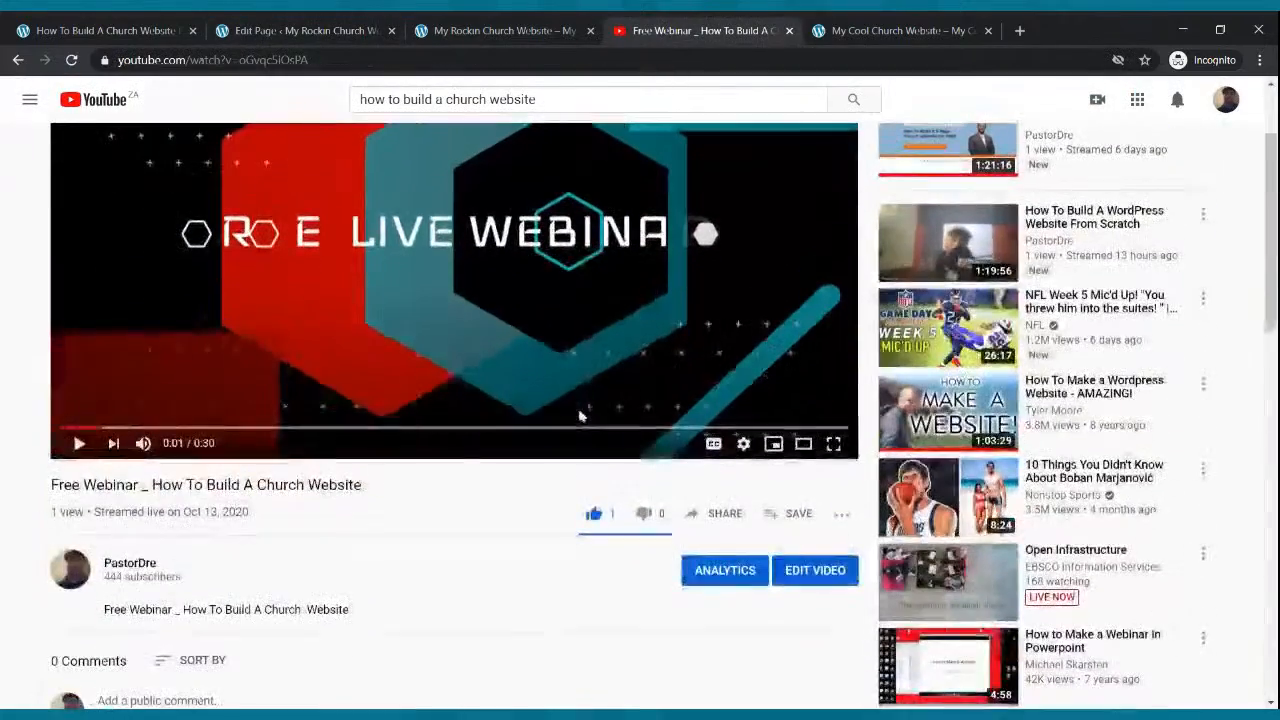
pyautogui.click(726, 515)
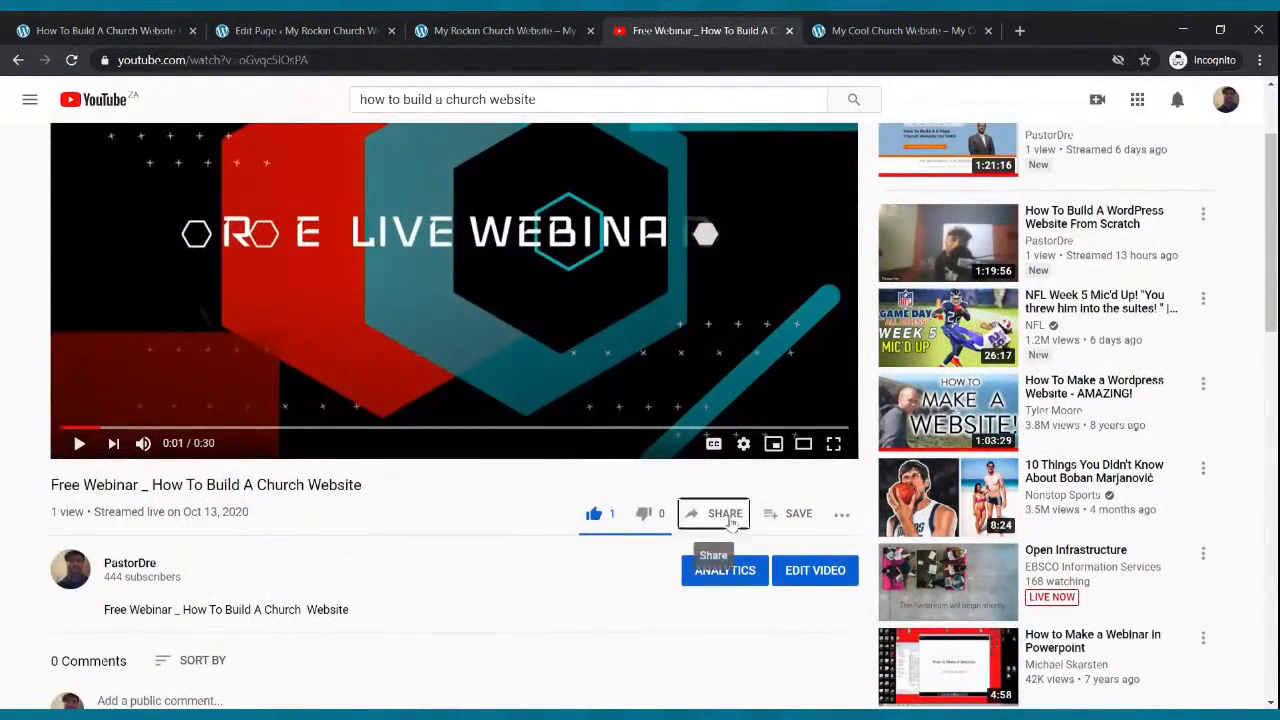
pyautogui.click(790, 422)
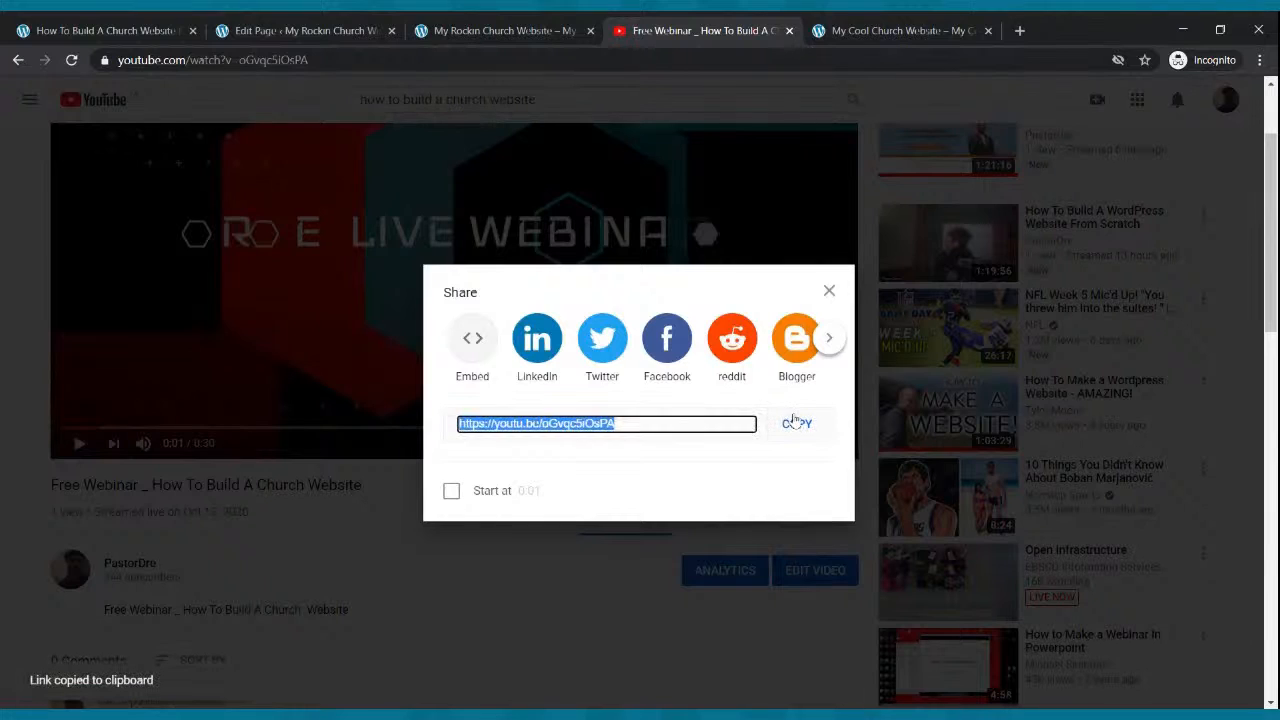
pyautogui.click(830, 291)
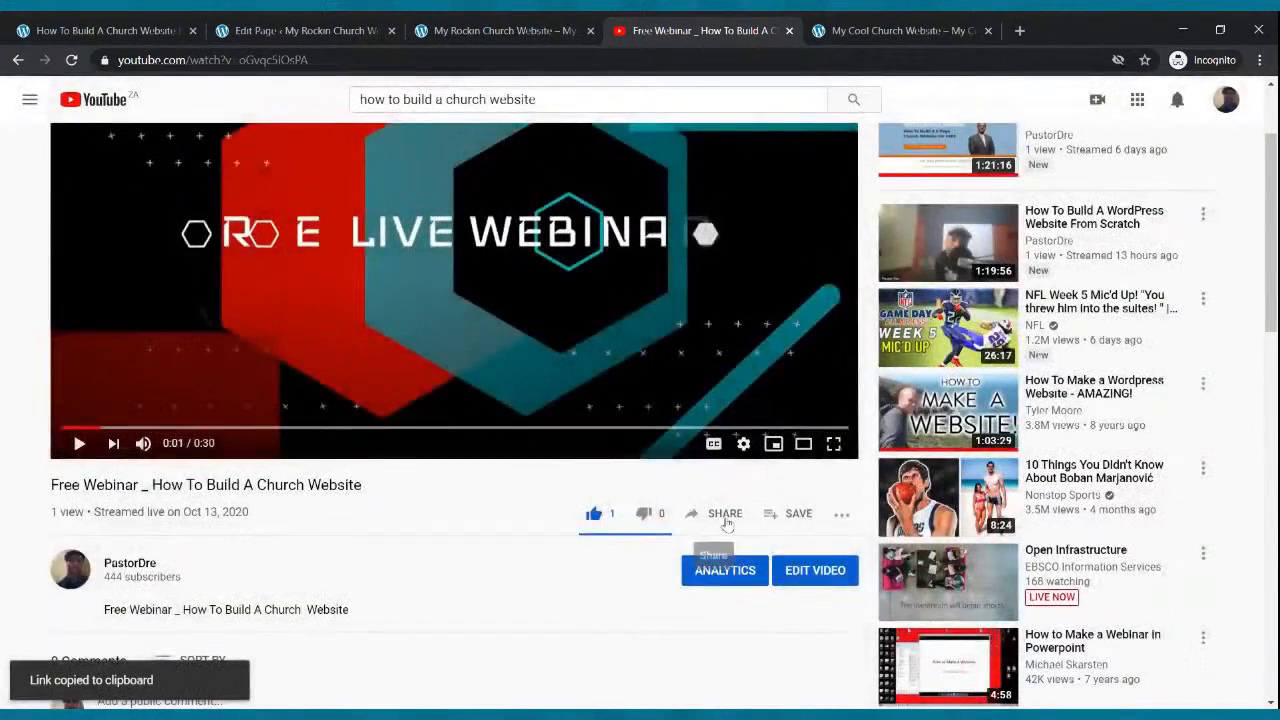
pyautogui.click(724, 517)
pyautogui.click(790, 423)
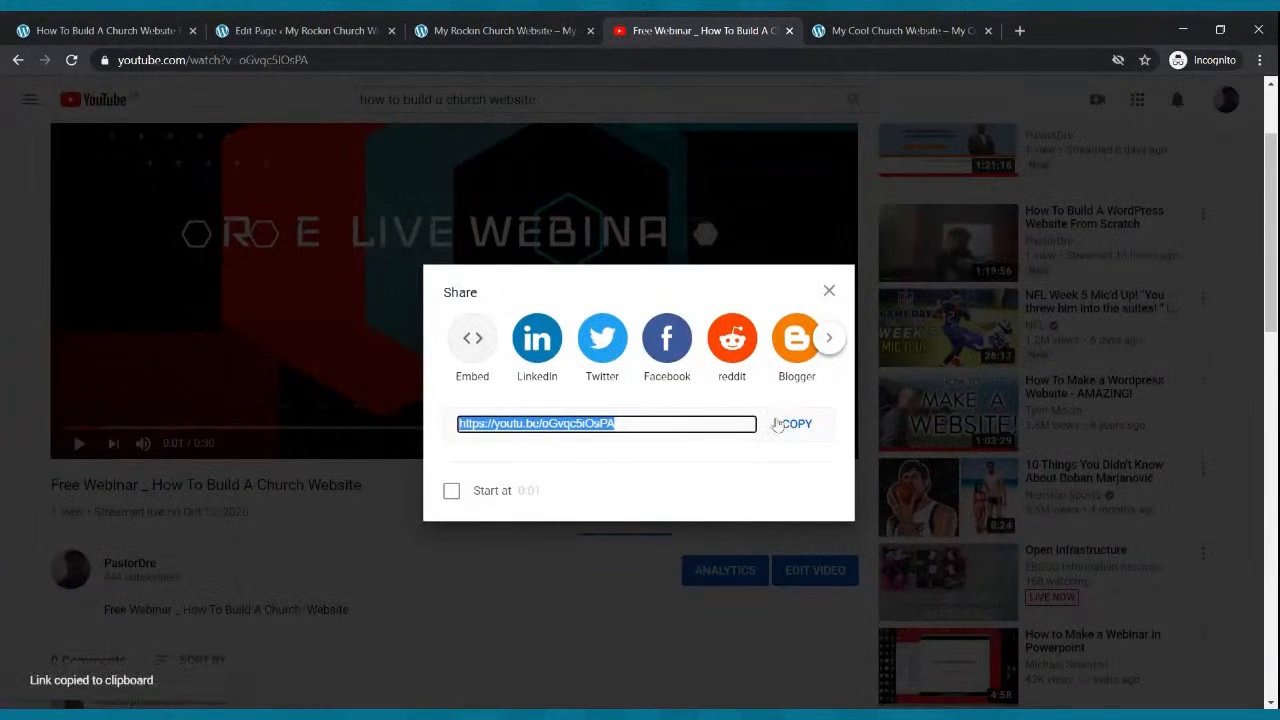
pyautogui.click(340, 25)
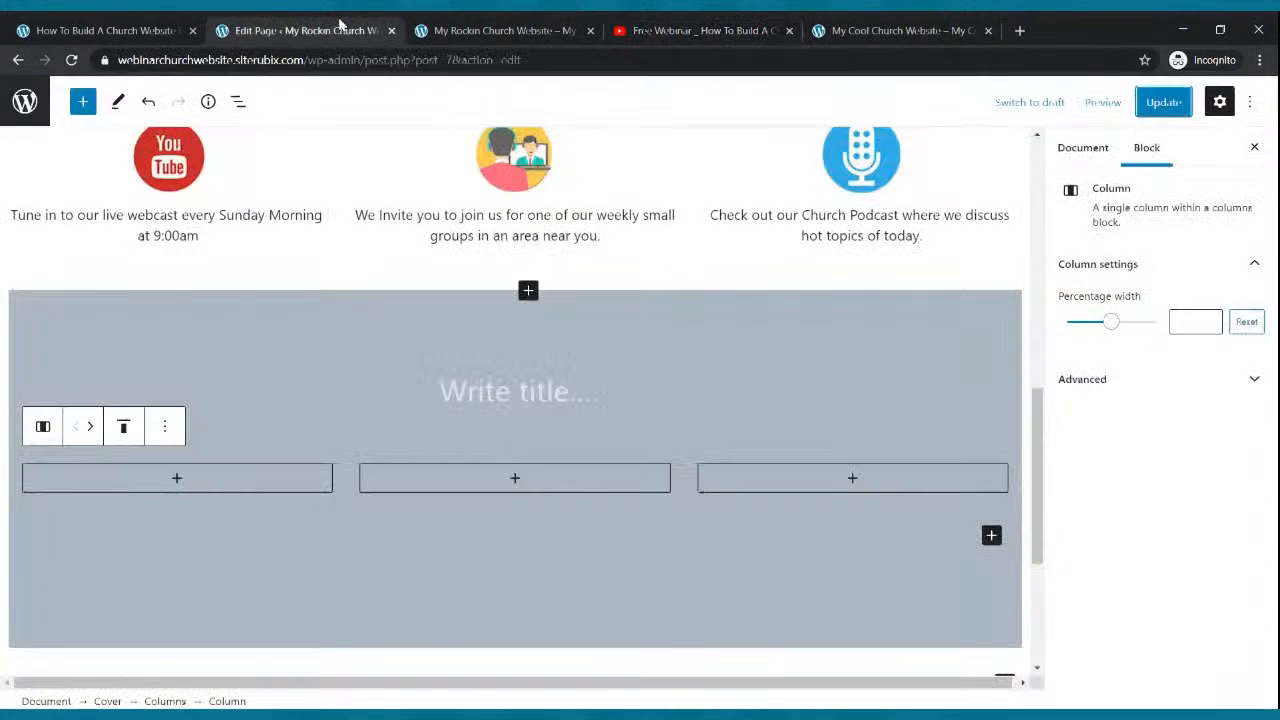
pyautogui.click(514, 478)
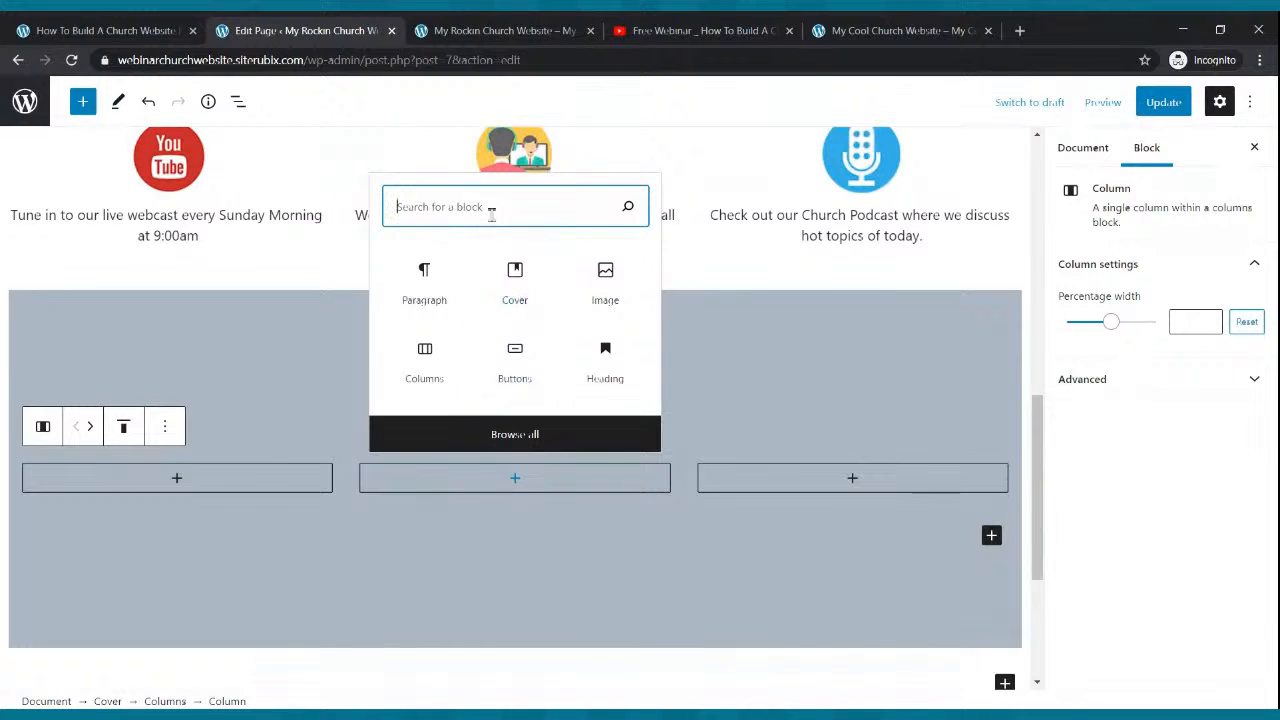
# - Embed the copied Free Webinar link in the middle column as a YouTube block and update
pyautogui.write('vID')
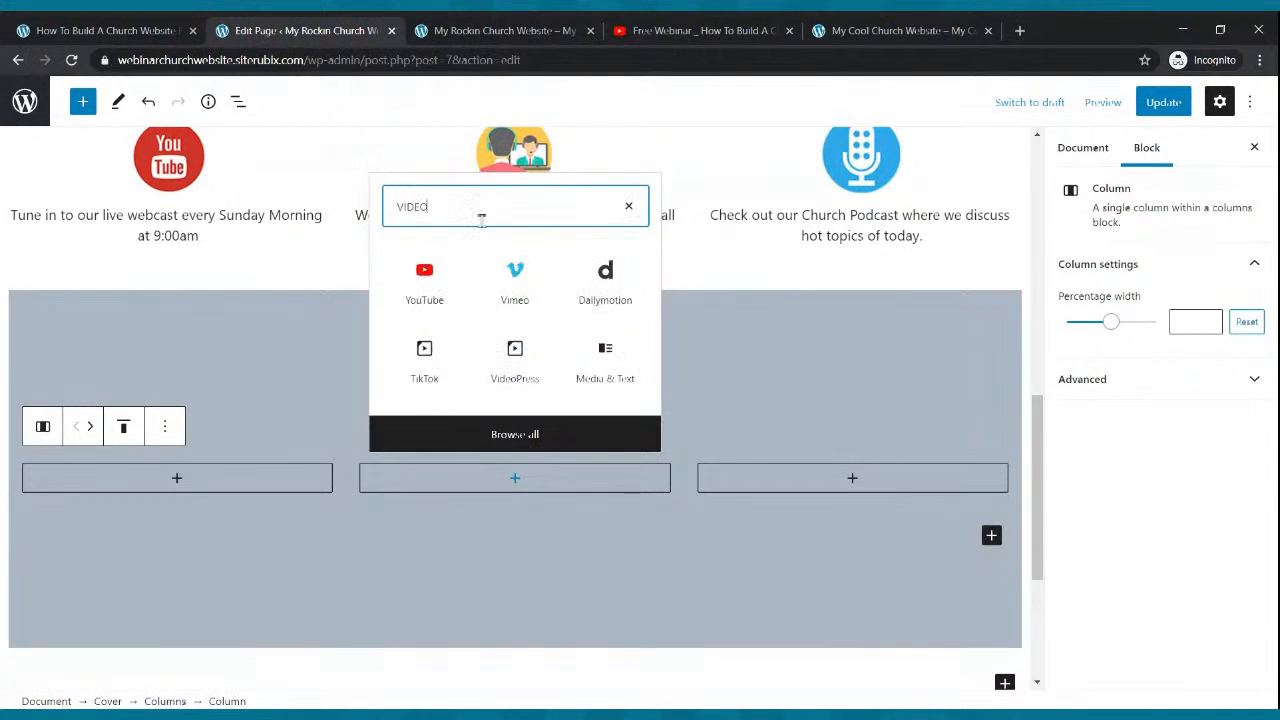
pyautogui.write('EO')
pyautogui.click(445, 295)
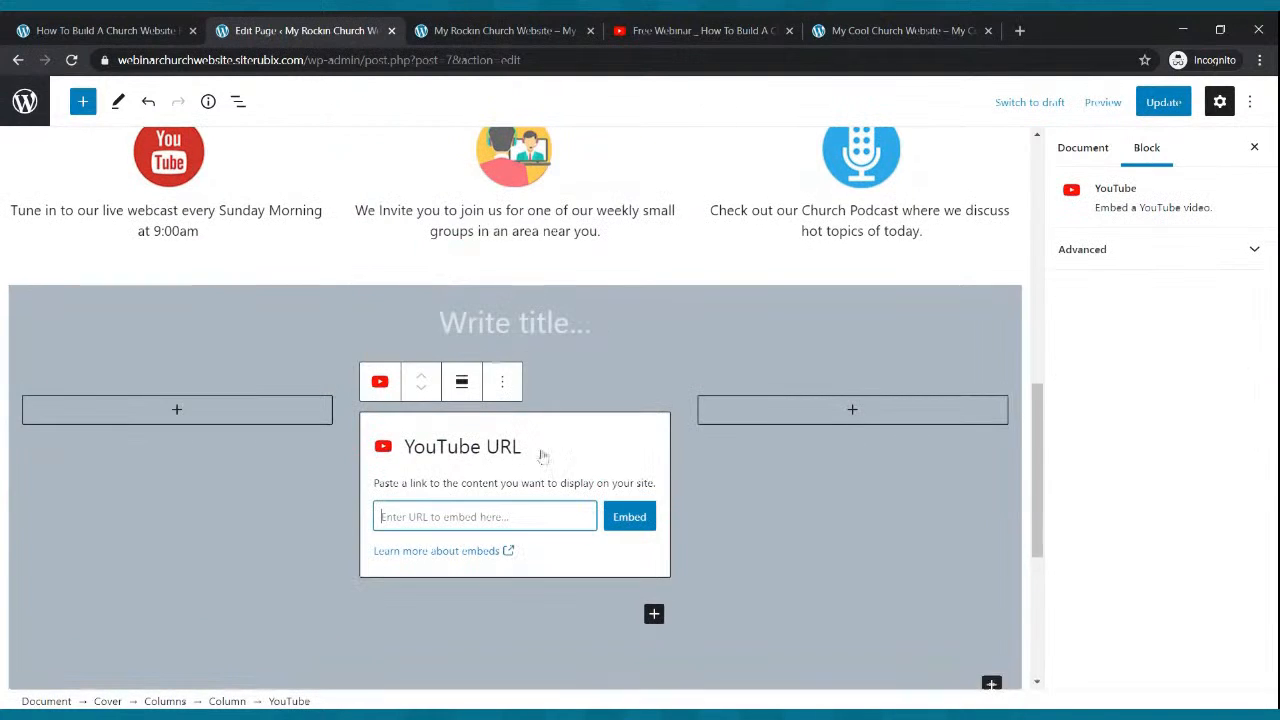
pyautogui.hotkey('ctrl', 'v')
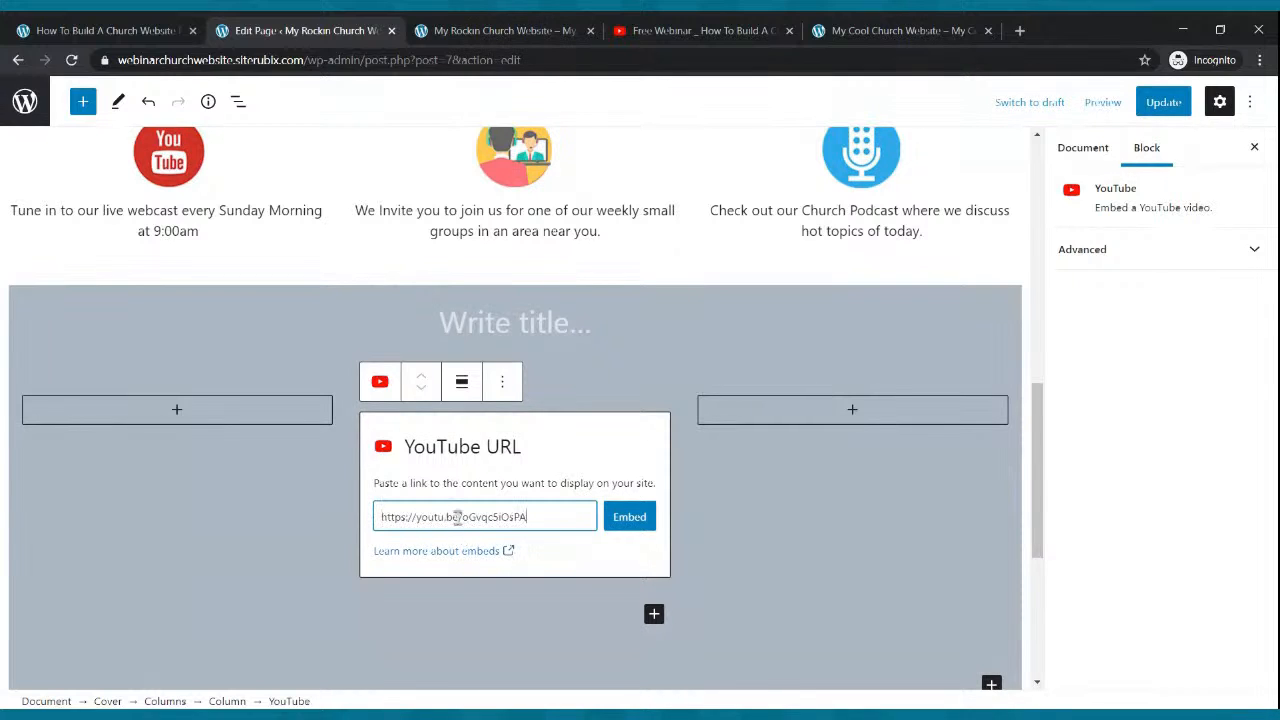
pyautogui.click(617, 517)
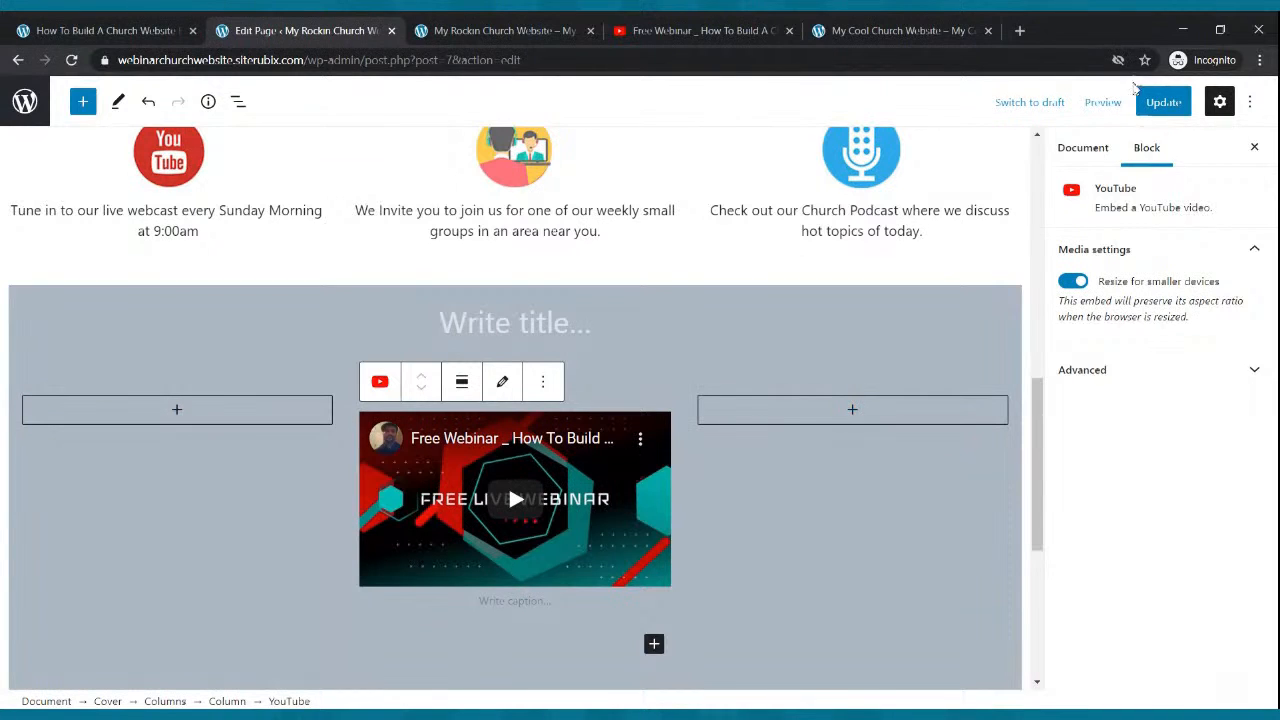
pyautogui.click(1158, 104)
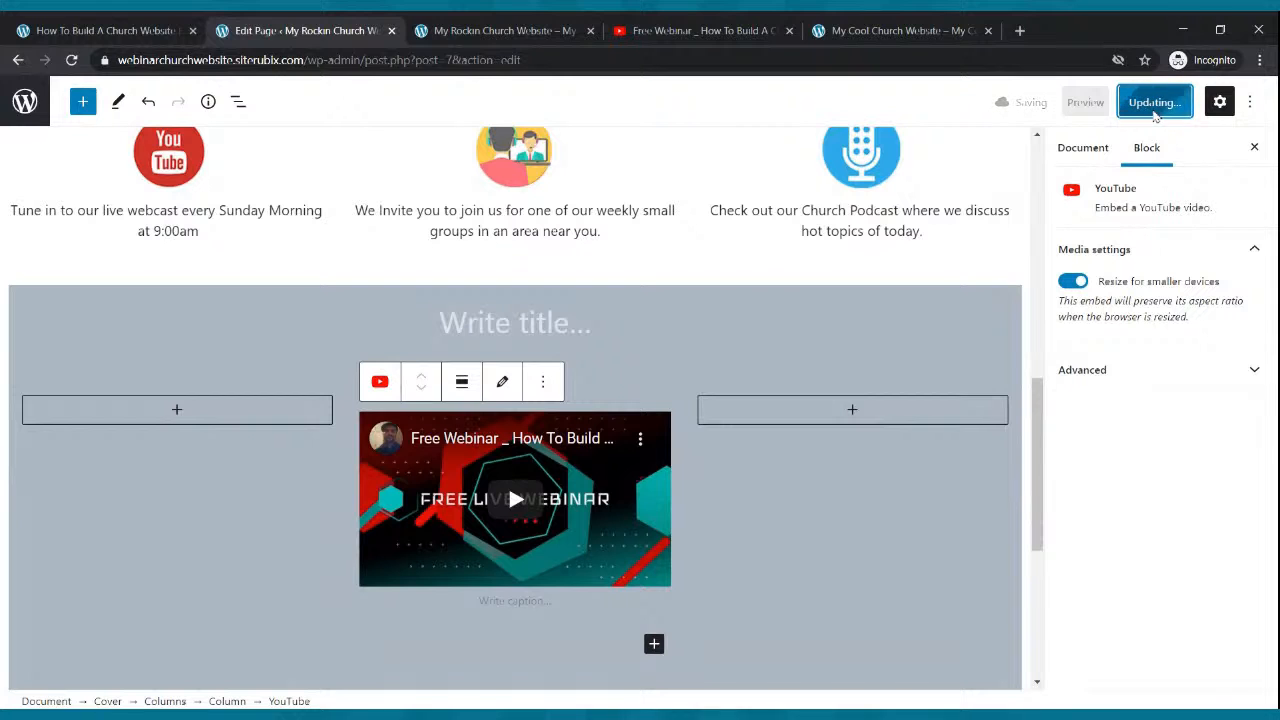
pyautogui.click(500, 30)
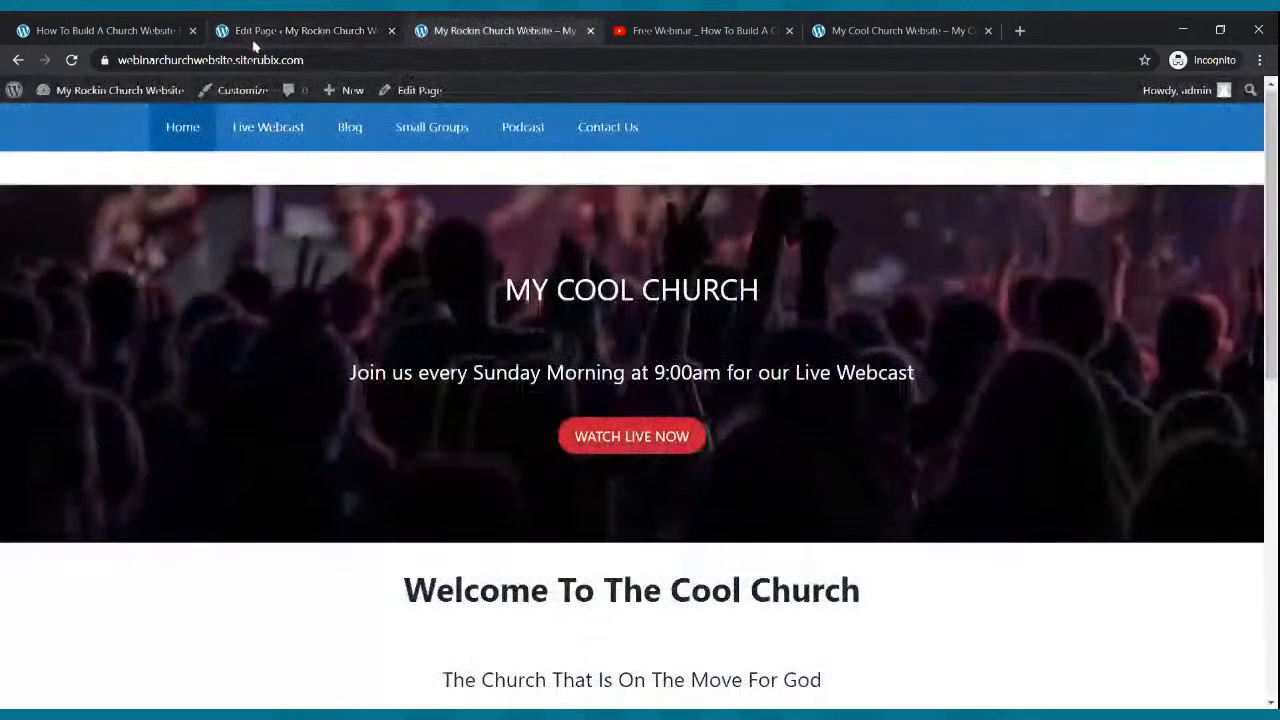
# - Reload the live site to see the embedded webinar video, then go back to the editor
pyautogui.click(71, 60)
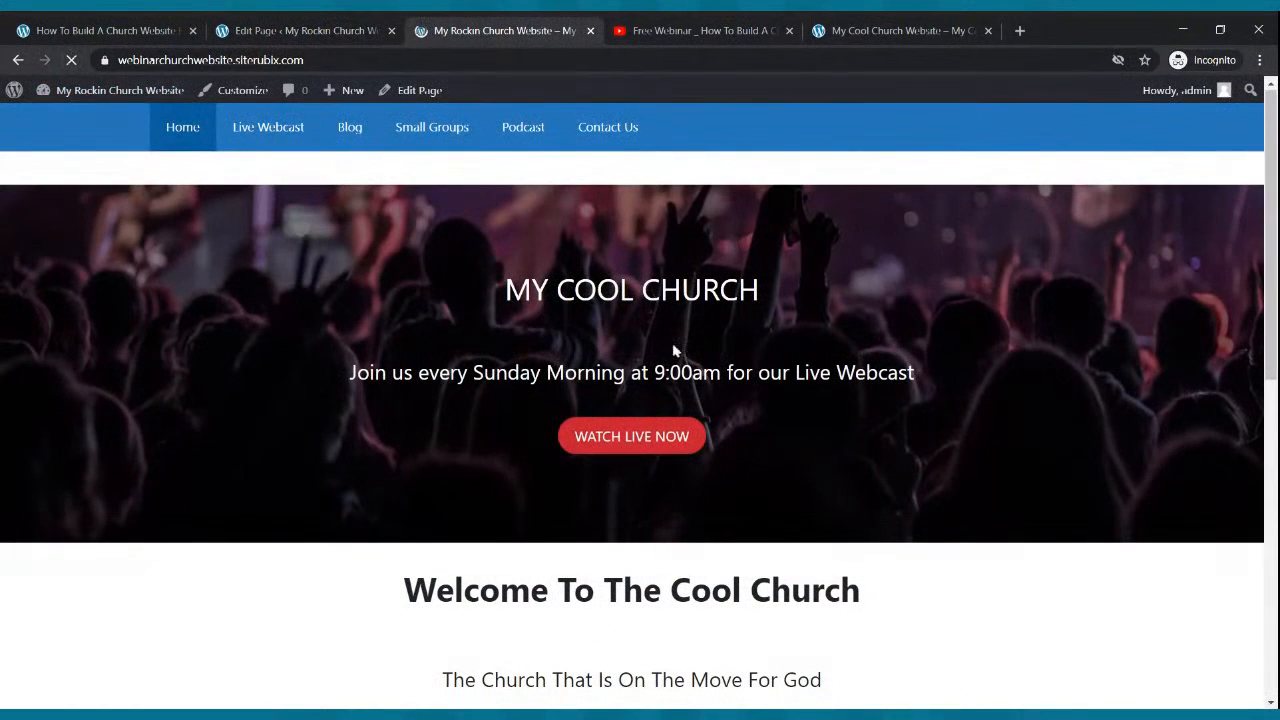
pyautogui.scroll(-7, 674, 350)
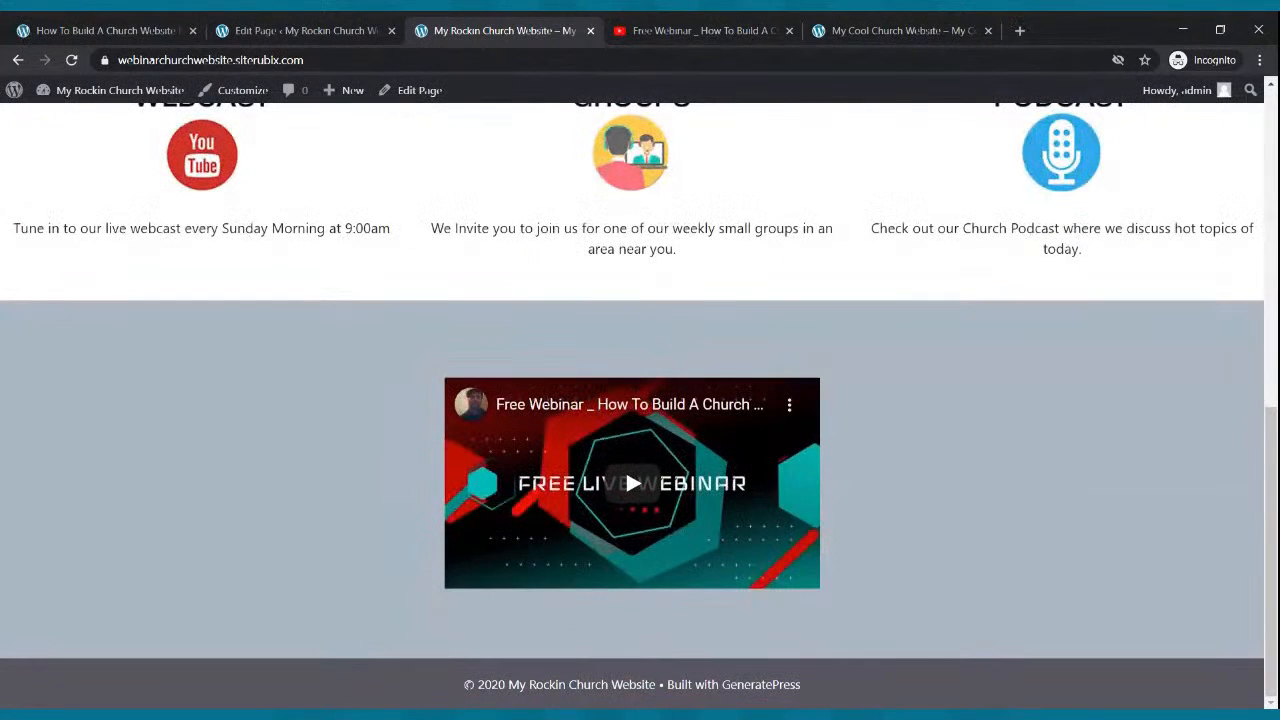
pyautogui.scroll(3, 677, 350)
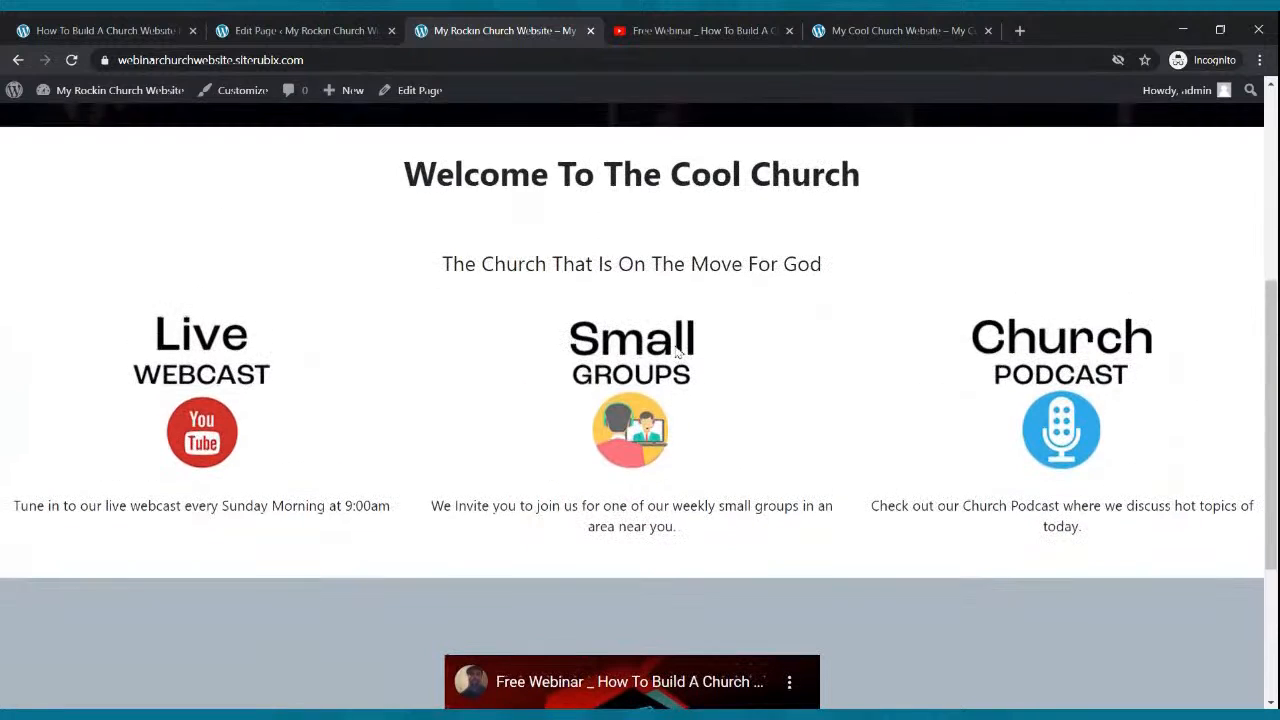
pyautogui.click(330, 31)
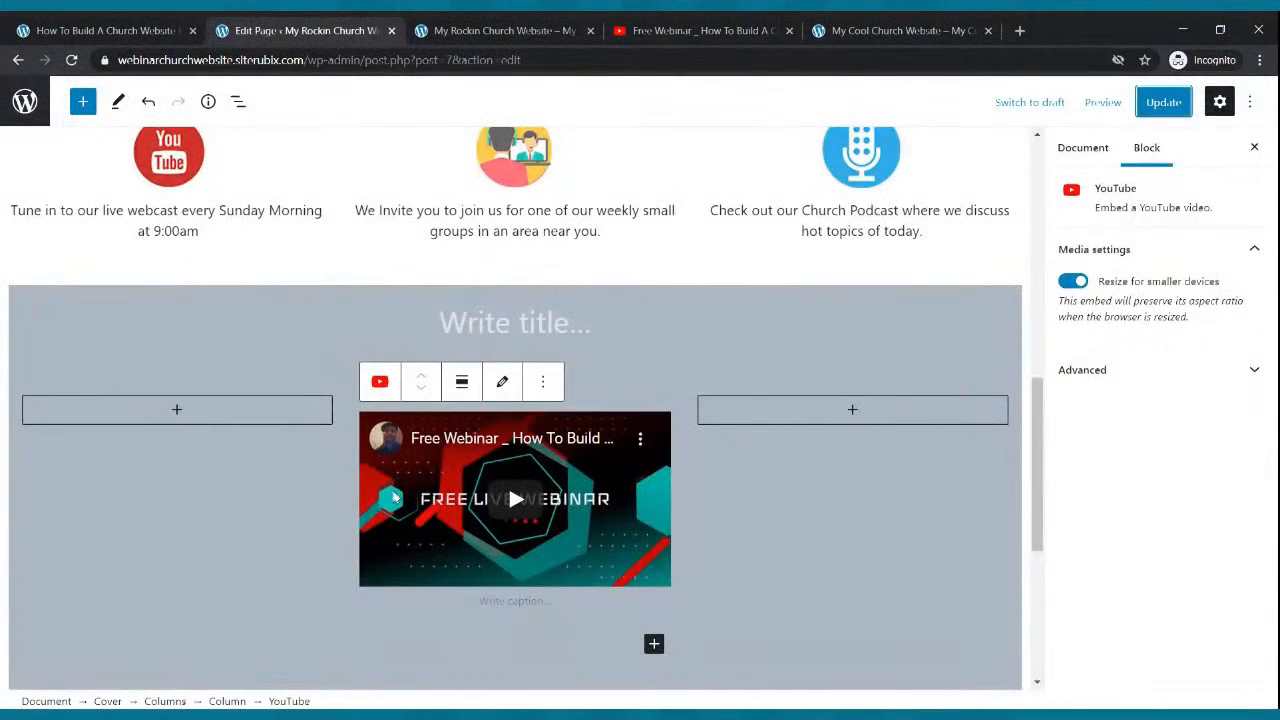
# - Set the empty column left of the video to 20% width
pyautogui.click(237, 467)
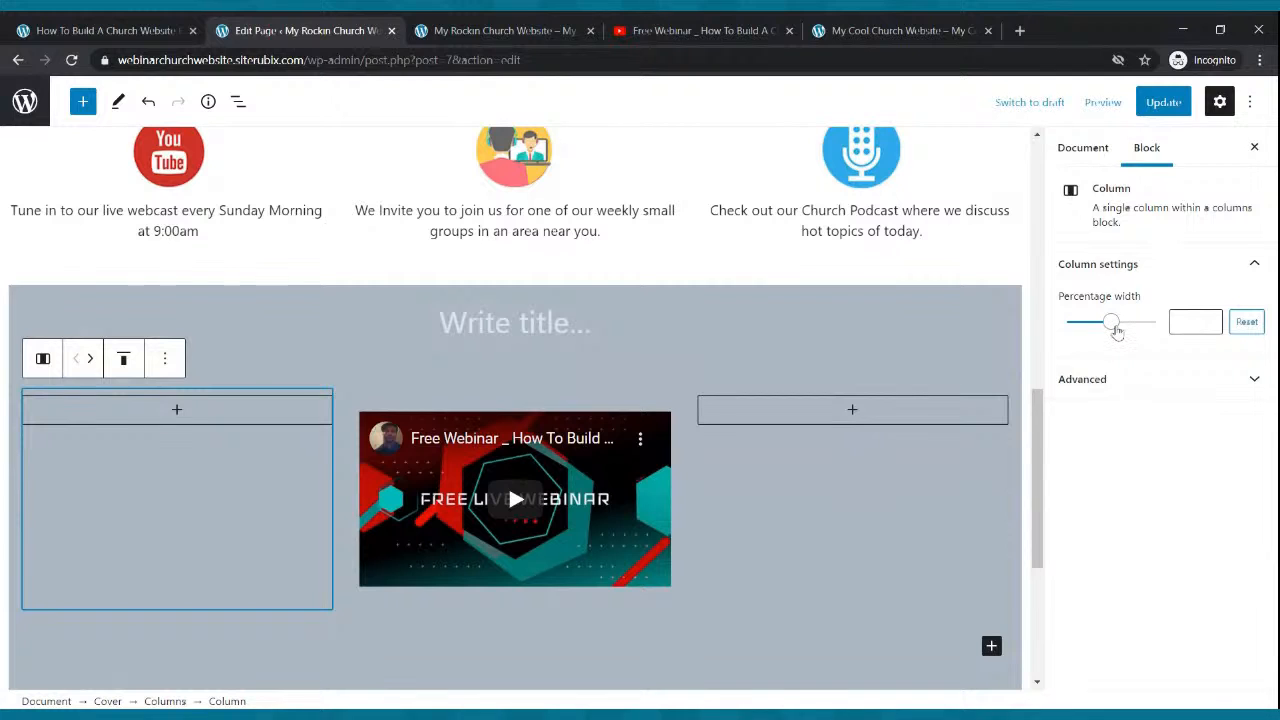
pyautogui.moveTo(1118, 332); pyautogui.dragTo(1080, 334)
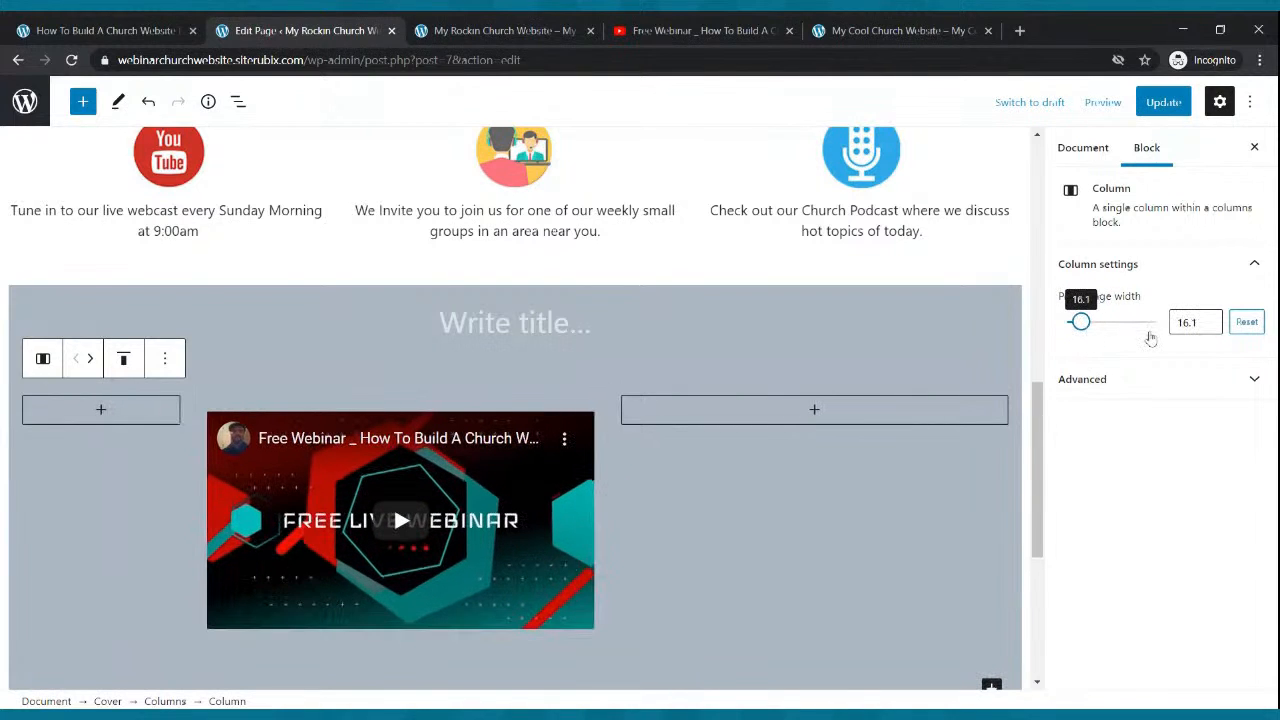
pyautogui.click(1210, 320)
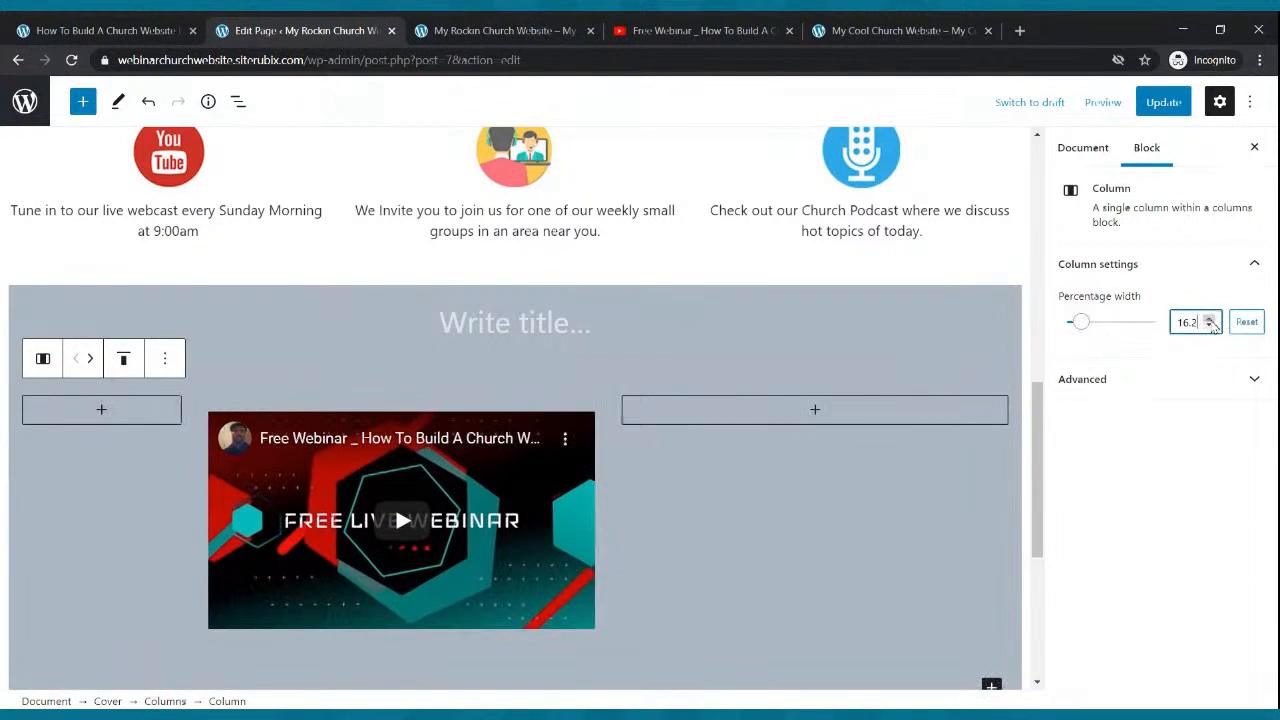
pyautogui.click(1210, 318)
pyautogui.click(1210, 318)
pyautogui.click(1210, 318)
pyautogui.click(1210, 318)
pyautogui.click(1210, 318)
pyautogui.click(1210, 318)
pyautogui.click(1210, 318)
pyautogui.click(1210, 318)
pyautogui.click(1210, 318)
pyautogui.click(1210, 318)
pyautogui.click(1210, 318)
pyautogui.click(1210, 318)
pyautogui.click(1210, 318)
# - Set the right-hand empty column to 20% width, update the page, and view the live site
pyautogui.click(950, 460)
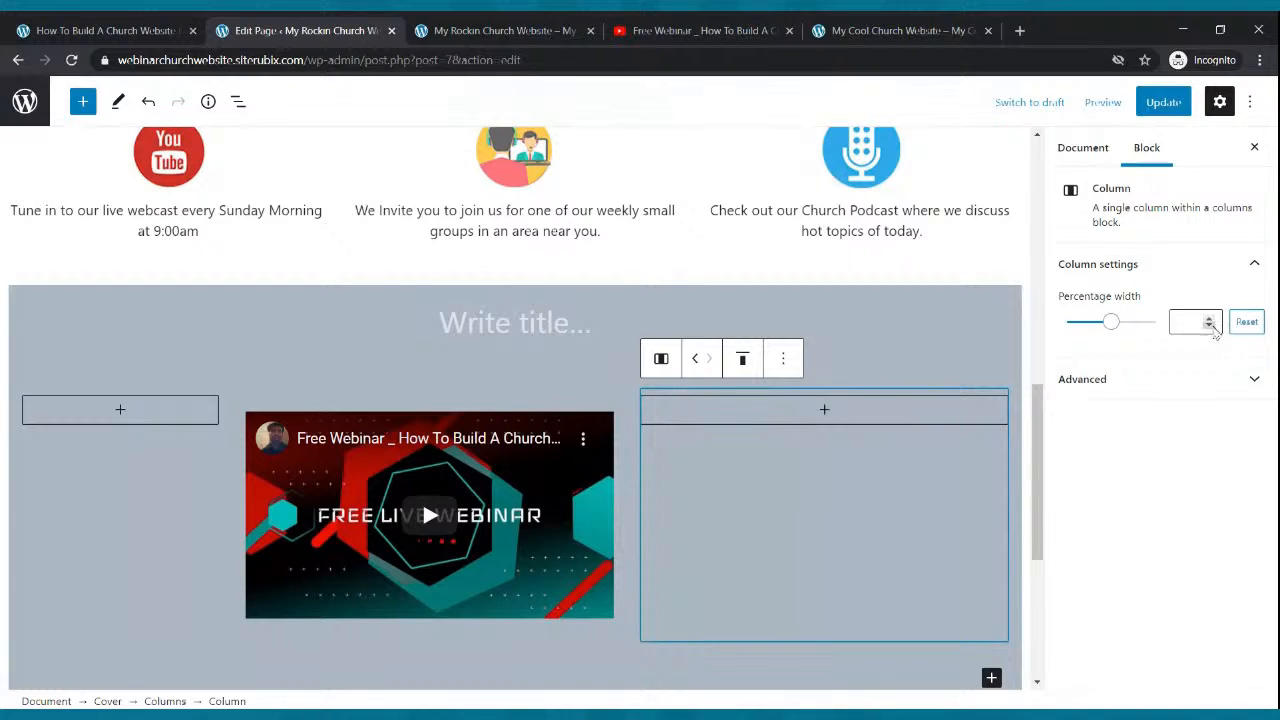
pyautogui.moveTo(1111, 323); pyautogui.dragTo(1093, 336)
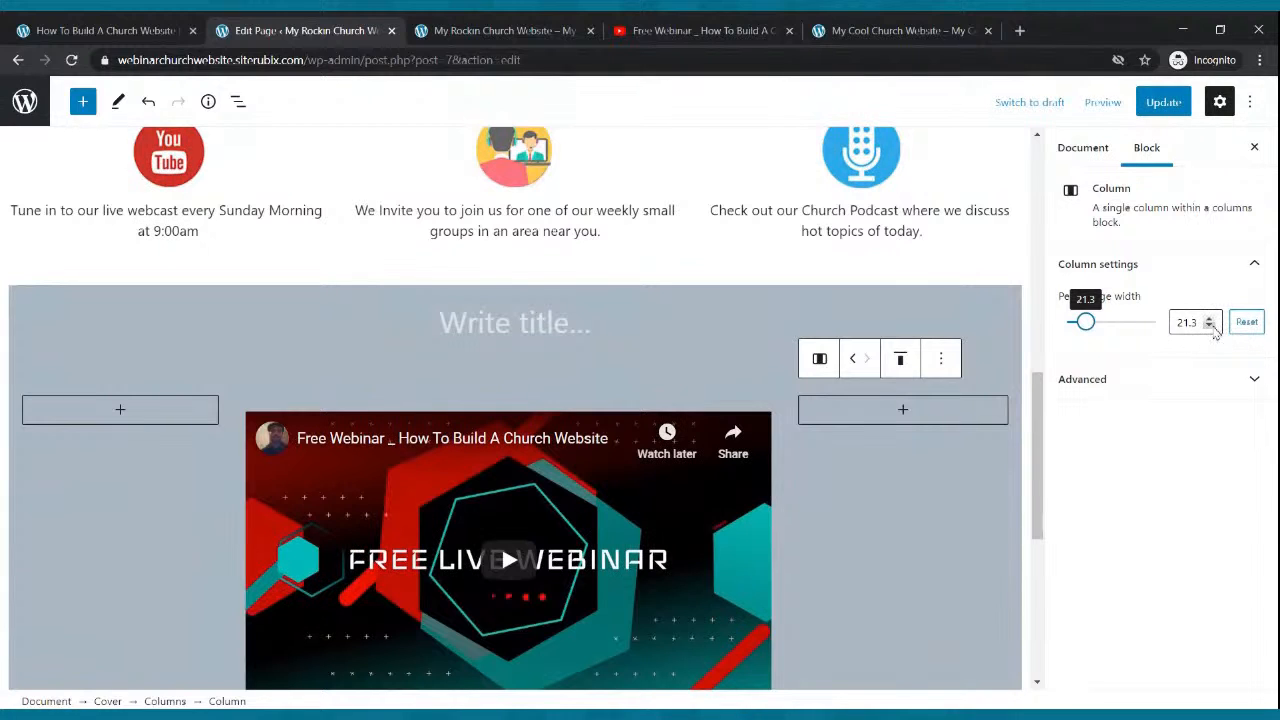
pyautogui.click(1211, 328)
pyautogui.click(1211, 328)
pyautogui.click(1211, 328)
pyautogui.click(1211, 328)
pyautogui.click(1211, 328)
pyautogui.click(1211, 328)
pyautogui.click(1211, 328)
pyautogui.click(1211, 328)
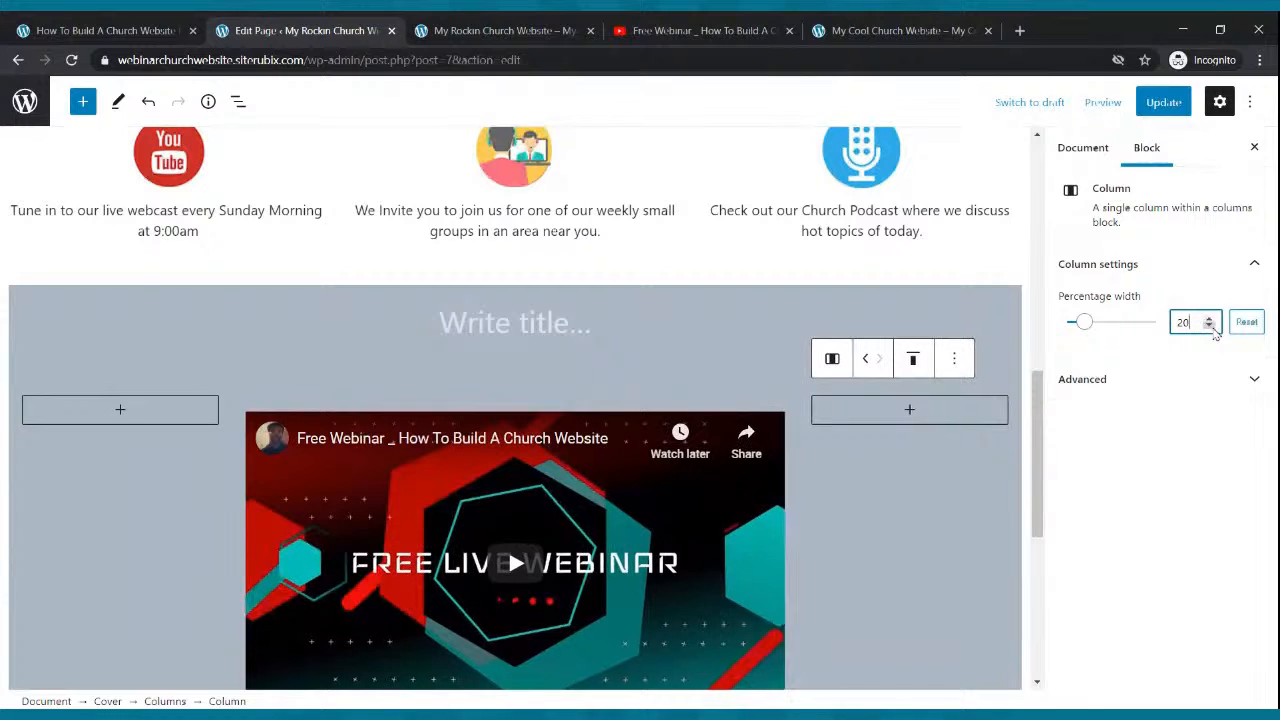
pyautogui.click(1160, 102)
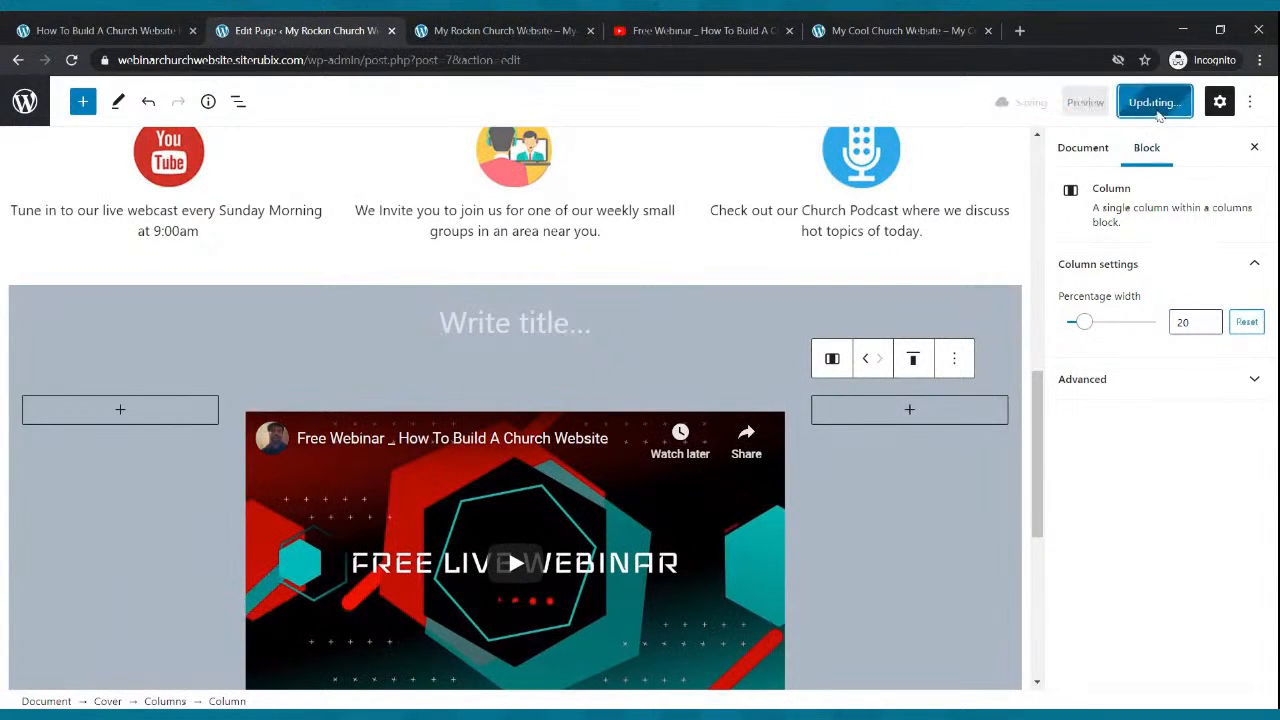
pyautogui.click(549, 24)
pyautogui.scroll(-3, 503, 306)
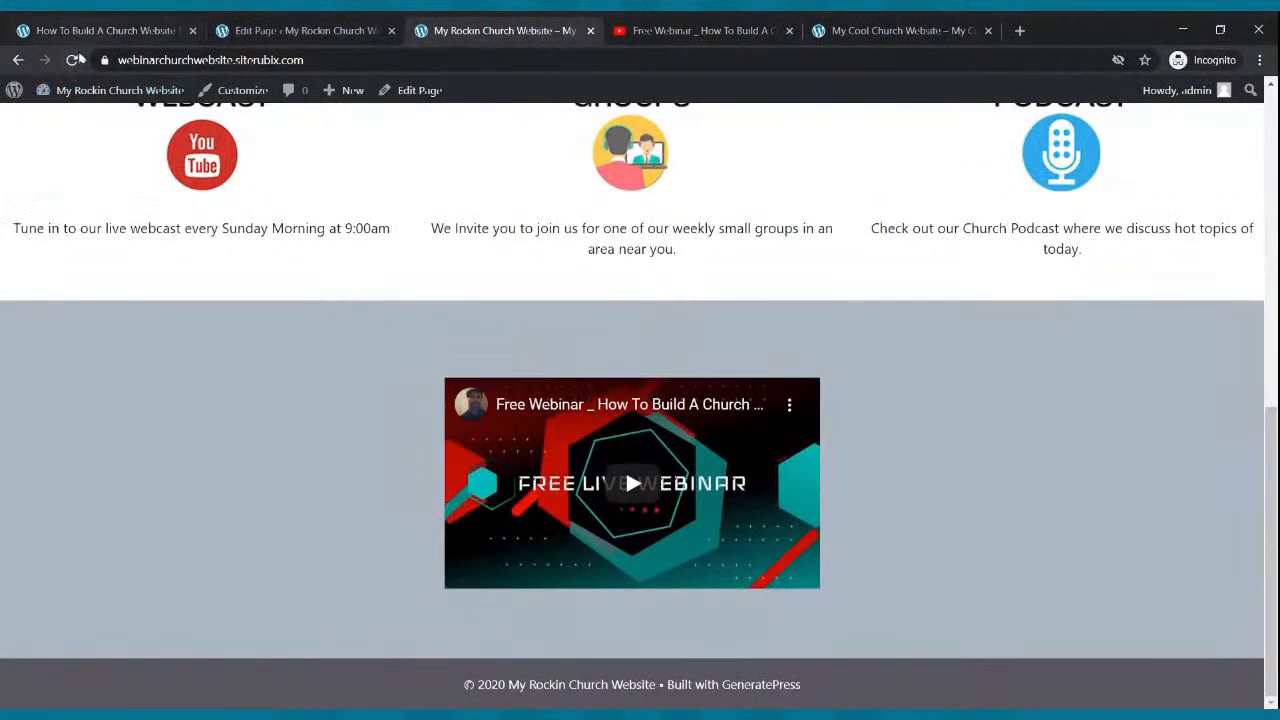
pyautogui.click(74, 60)
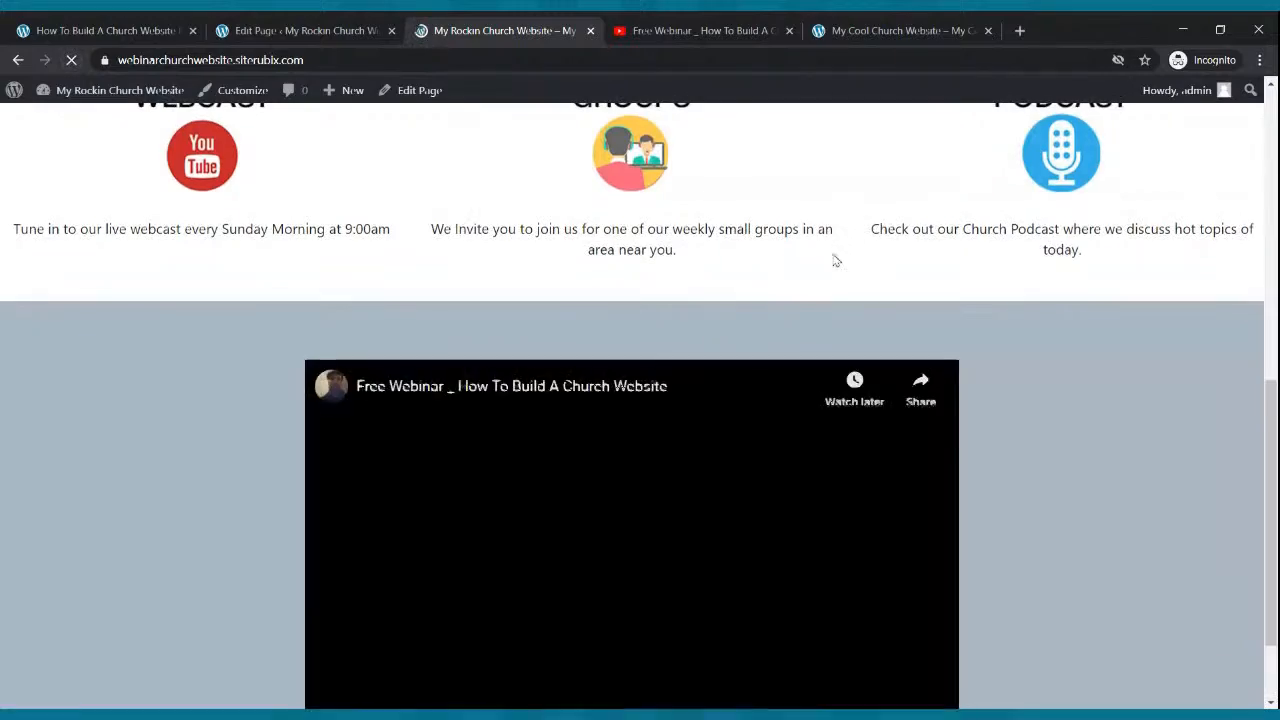
pyautogui.scroll(-2, 842, 260)
pyautogui.scroll(9, 840, 260)
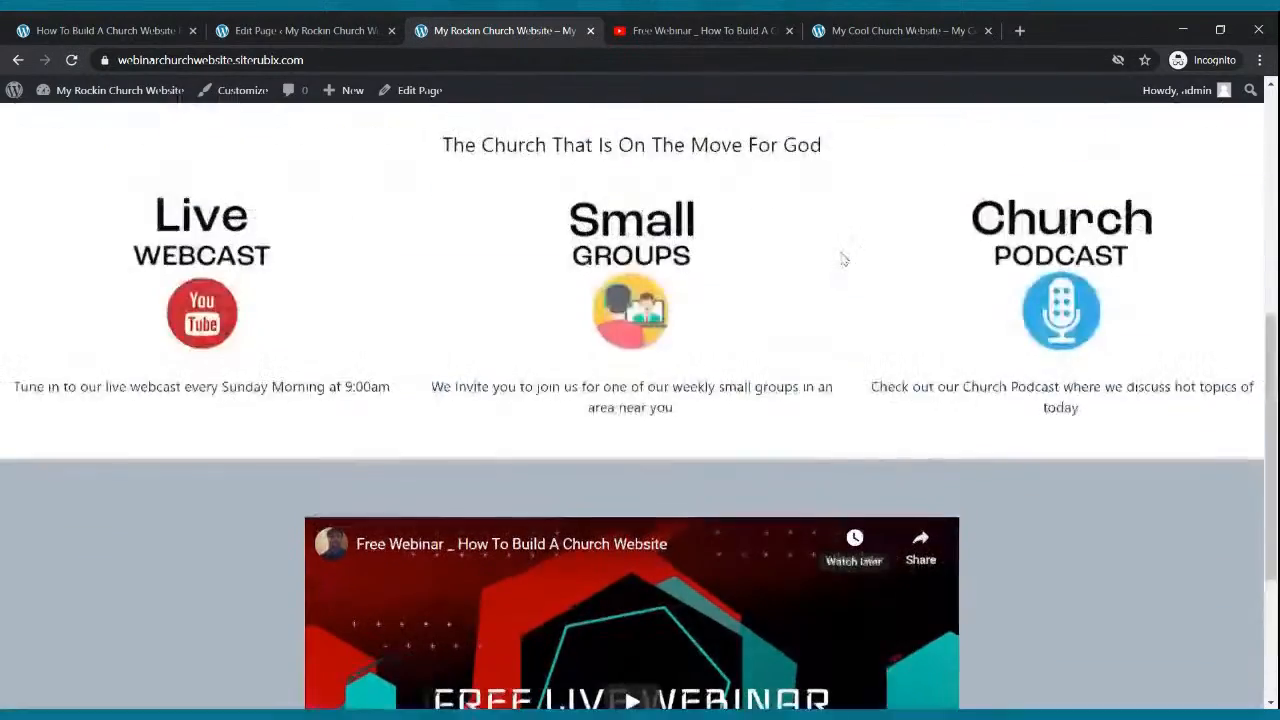
pyautogui.scroll(-9, 845, 262)
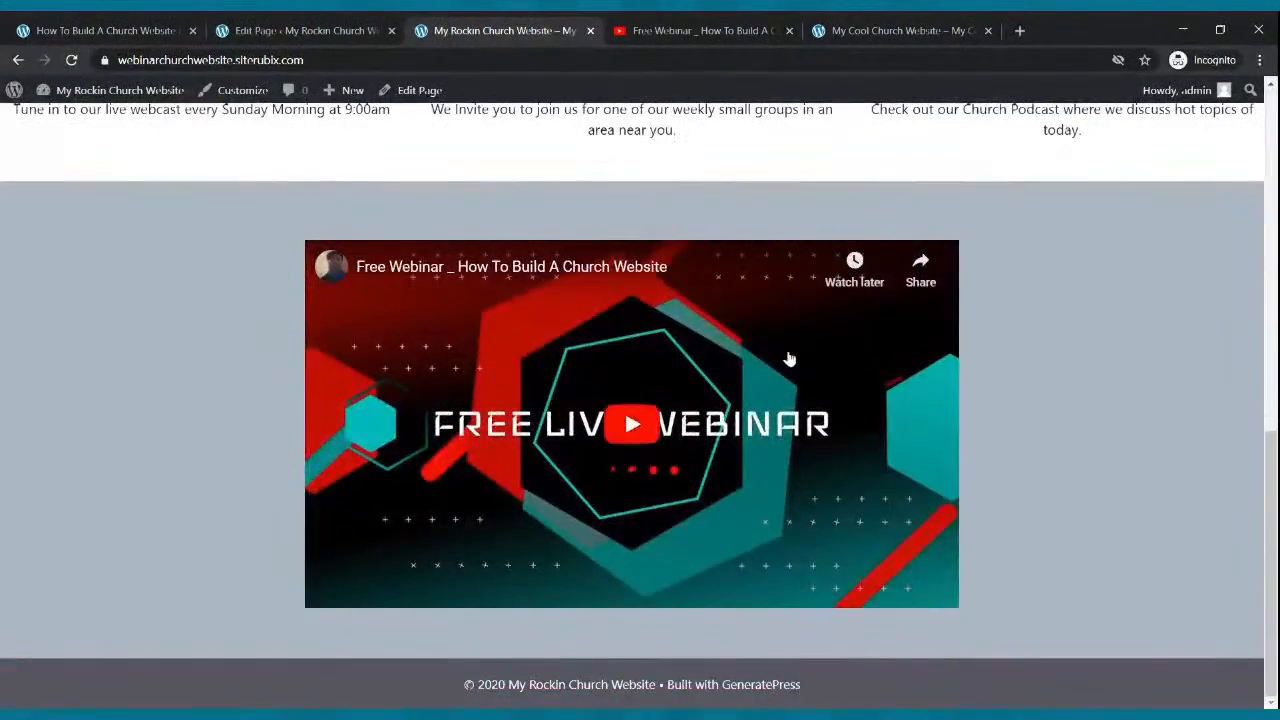
pyautogui.scroll(5, 1088, 410)
pyautogui.scroll(3, 1088, 409)
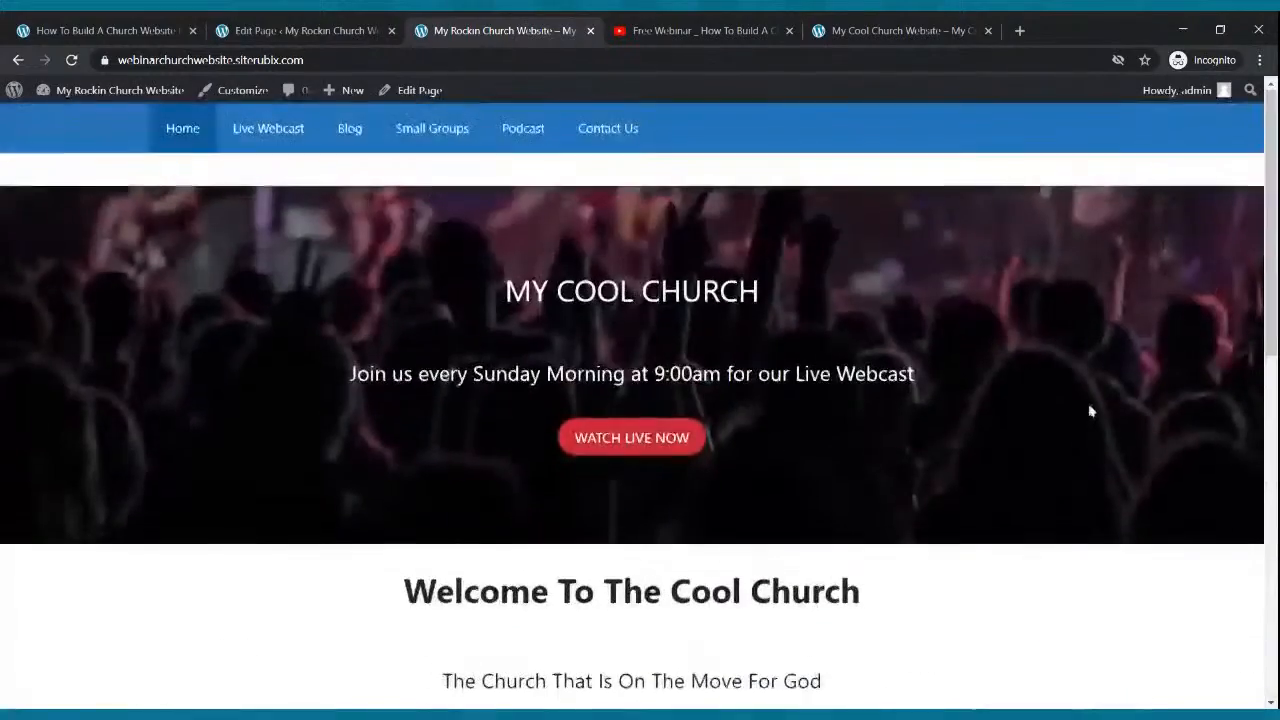
pyautogui.scroll(-8, 1090, 408)
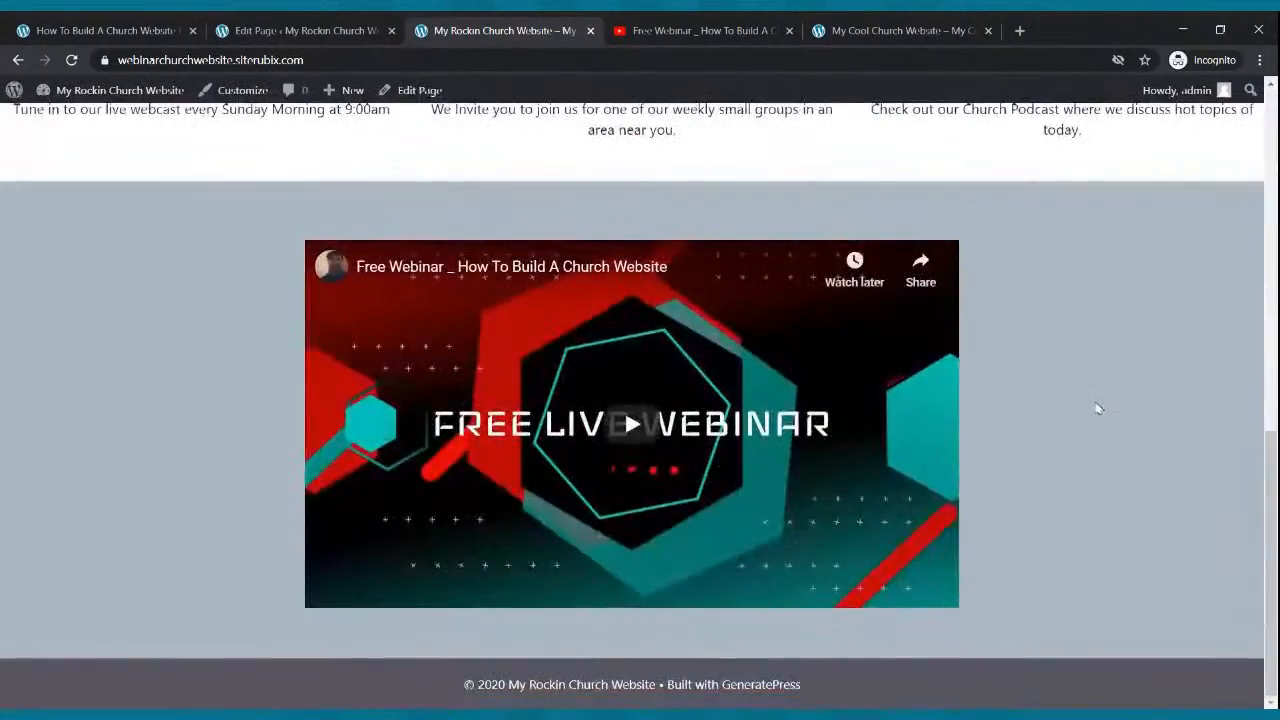
pyautogui.scroll(8, 1094, 410)
pyautogui.scroll(-8, 1078, 404)
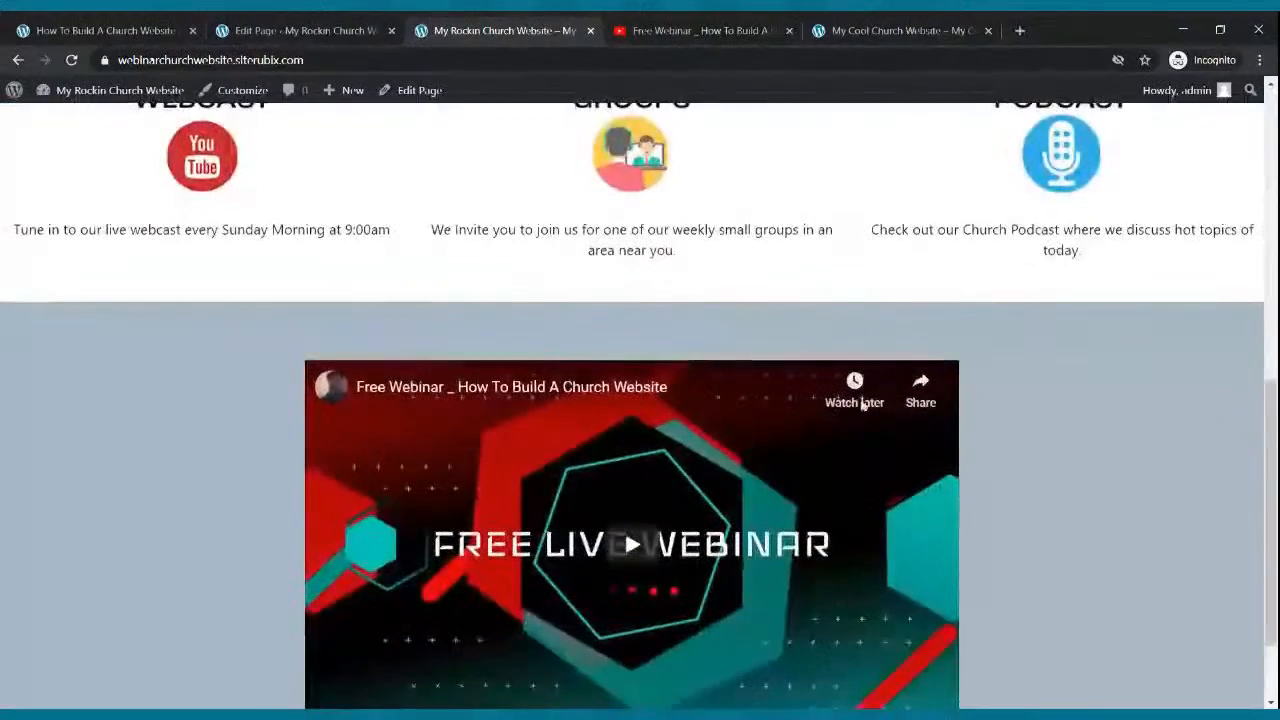
pyautogui.click(820, 30)
pyautogui.scroll(-8, 640, 400)
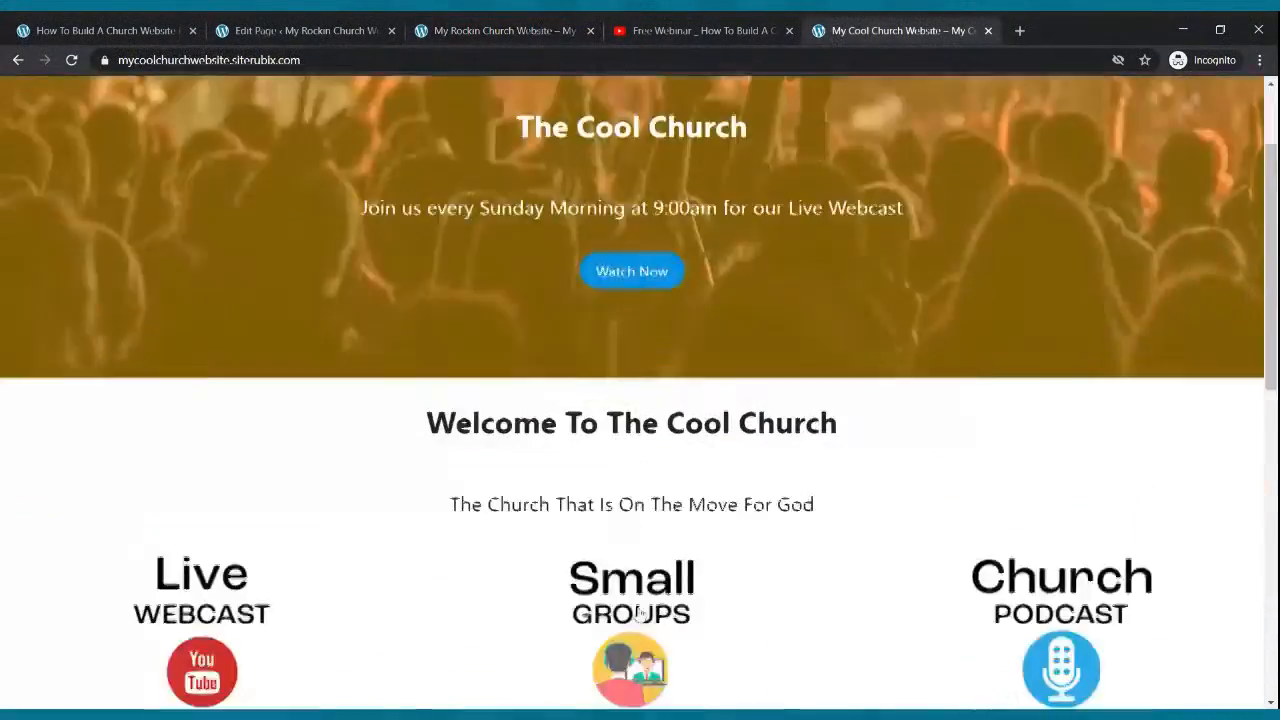
pyautogui.moveTo(263, 197); pyautogui.dragTo(891, 231)
pyautogui.hotkey('ctrl', 'c')
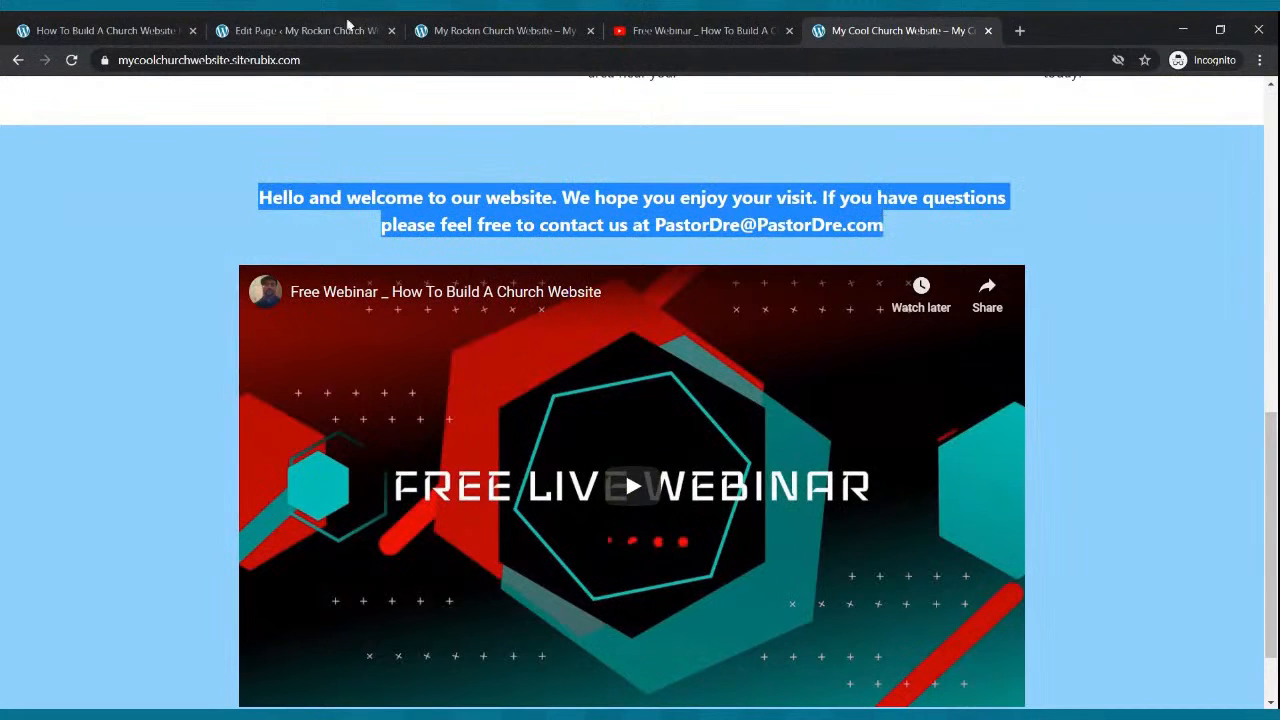
pyautogui.click(340, 24)
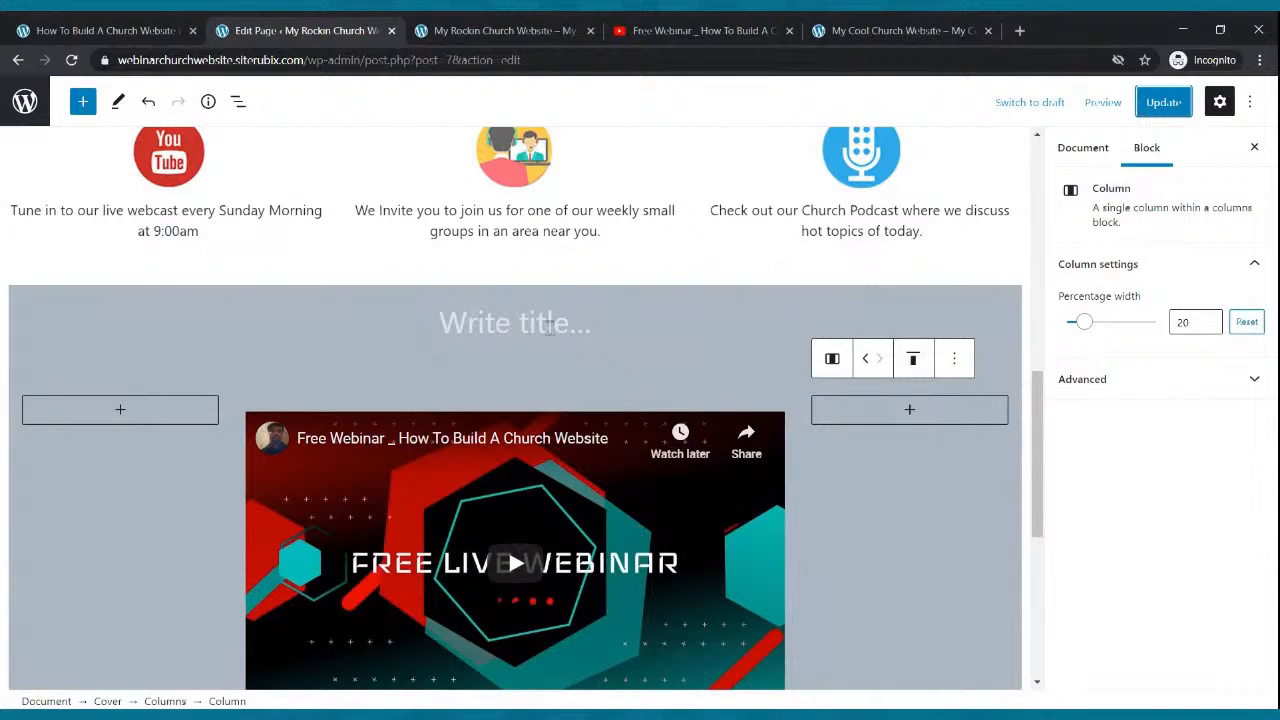
# - Paste the welcome paragraph into the cover's title and set its preset size to Large
pyautogui.click(549, 327)
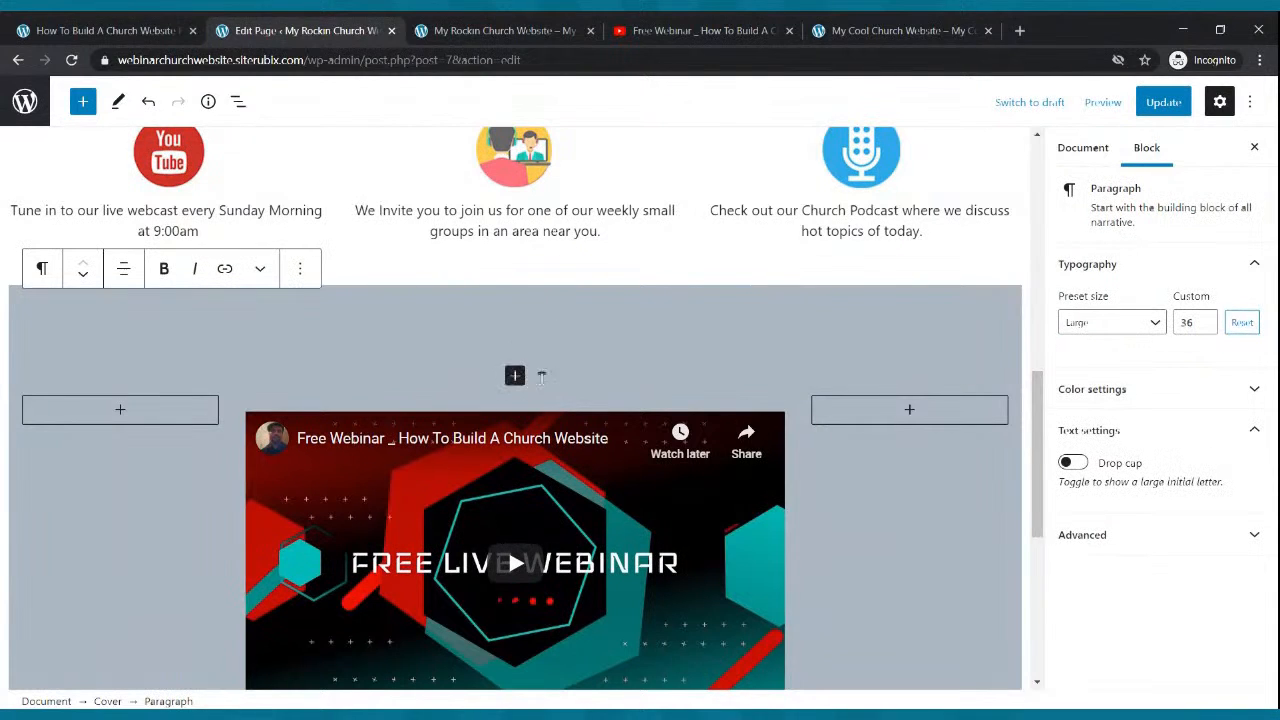
pyautogui.hotkey('ctrl', 'v')
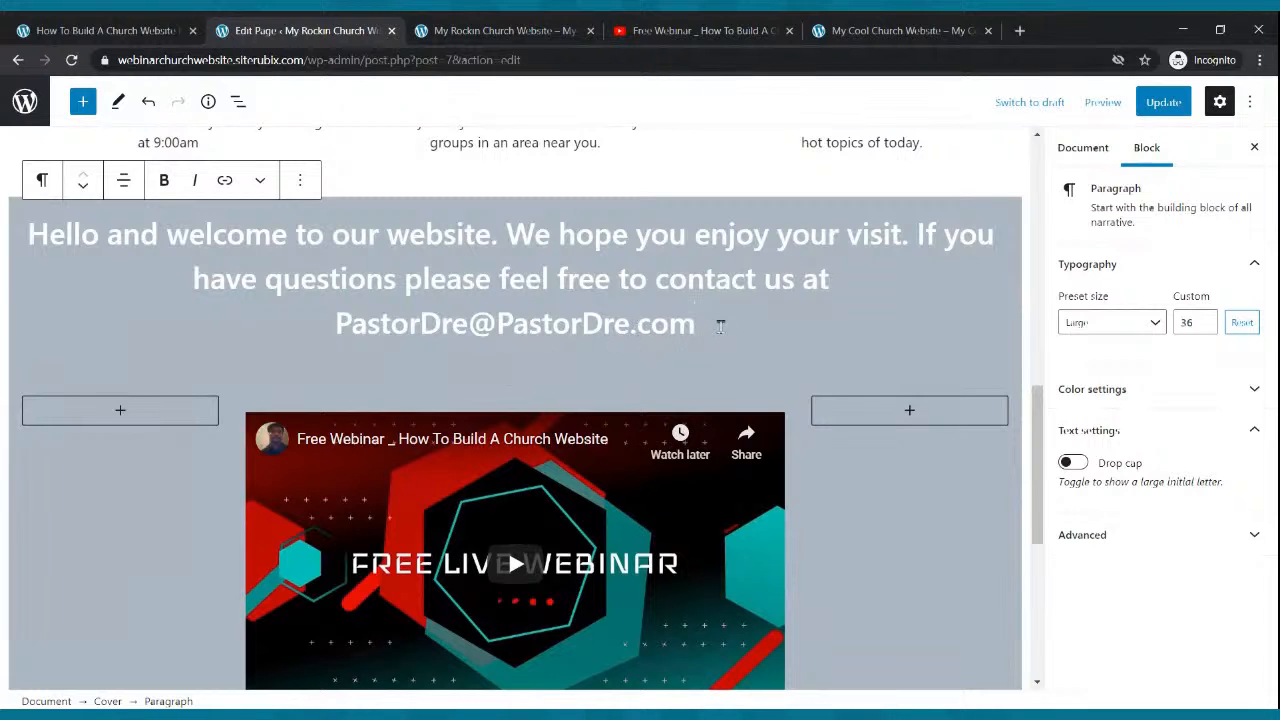
pyautogui.moveTo(707, 326); pyautogui.dragTo(26, 234)
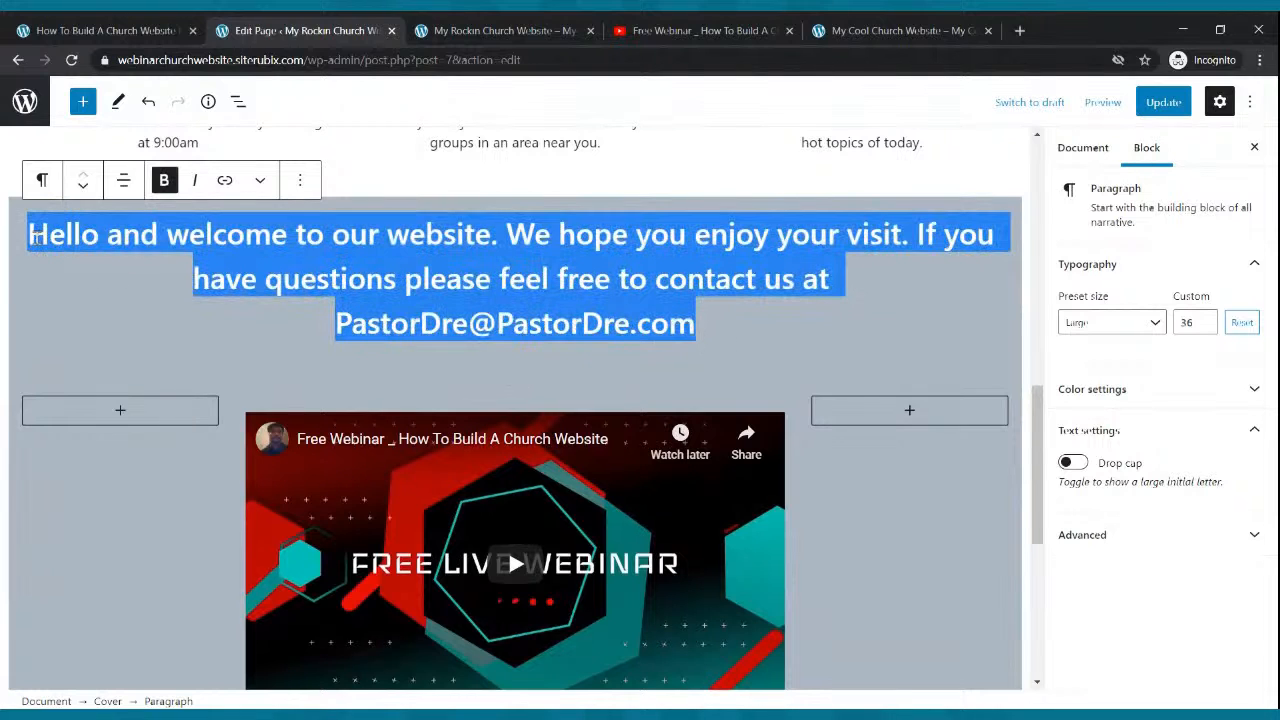
pyautogui.click(1145, 325)
pyautogui.click(1128, 436)
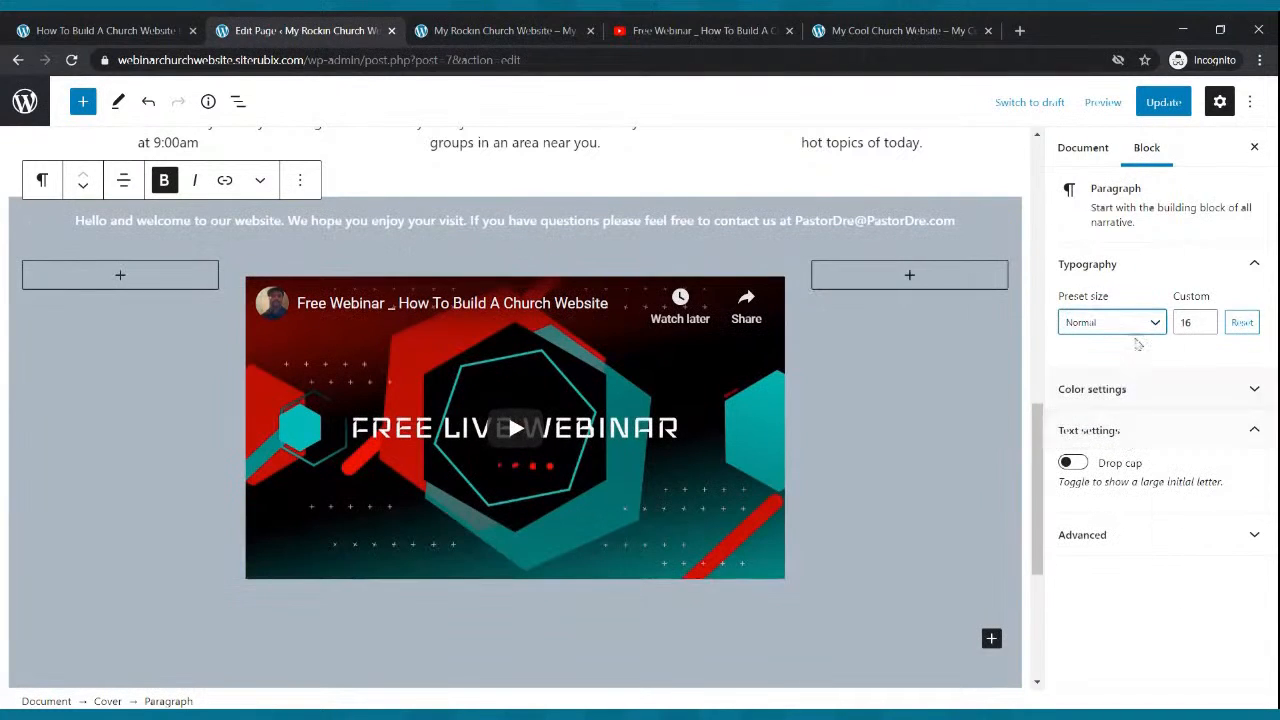
pyautogui.click(1150, 323)
pyautogui.click(1113, 476)
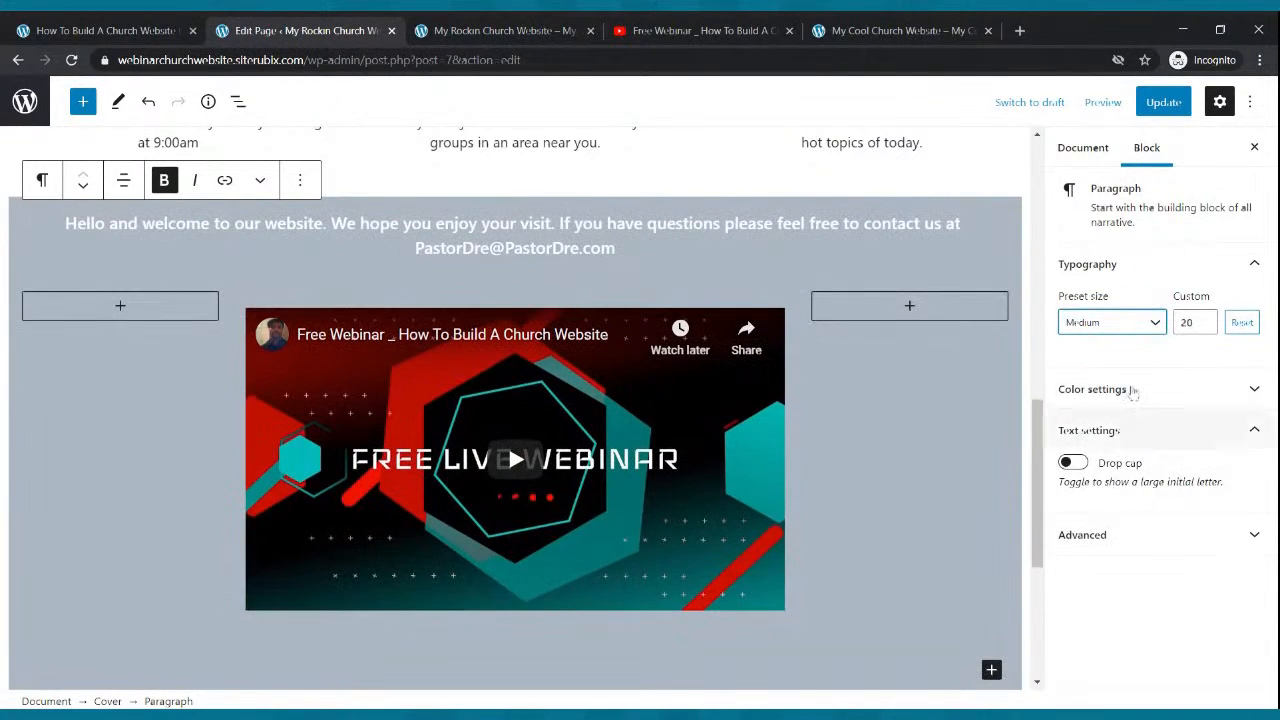
pyautogui.click(1154, 325)
pyautogui.click(1128, 514)
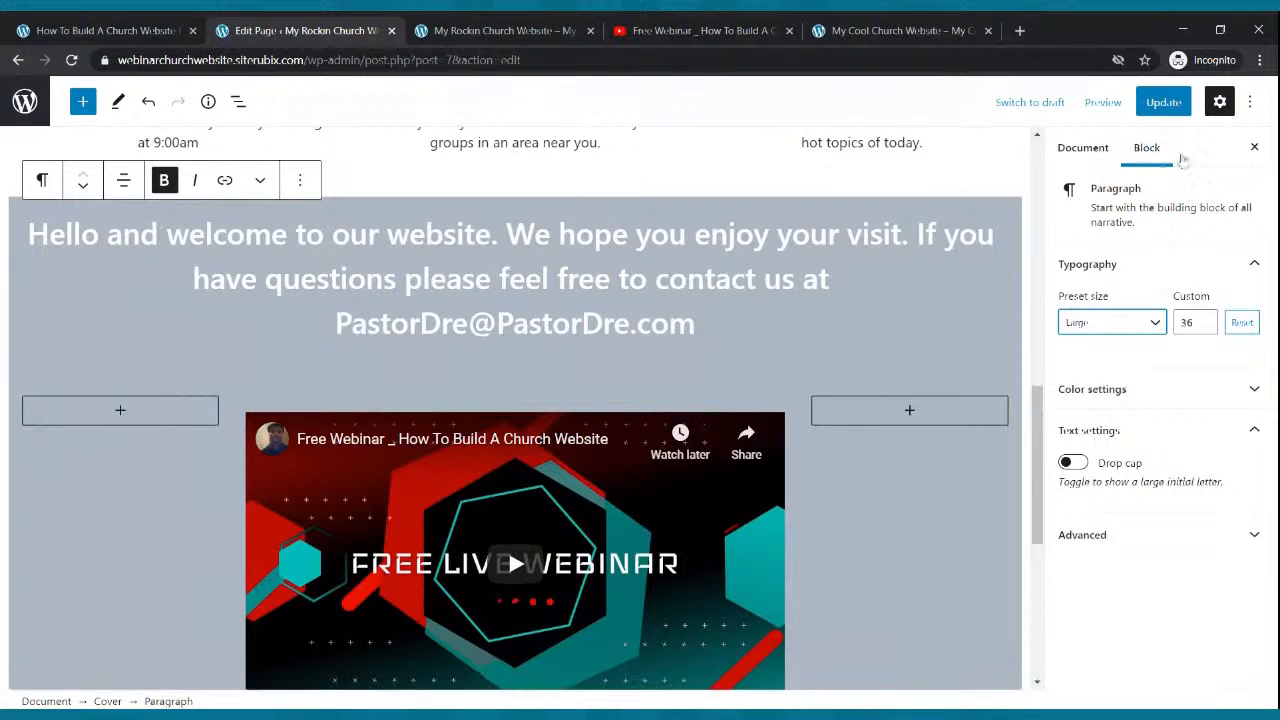
# - Update the page and reload the live site to see the welcome text
pyautogui.click(1163, 102)
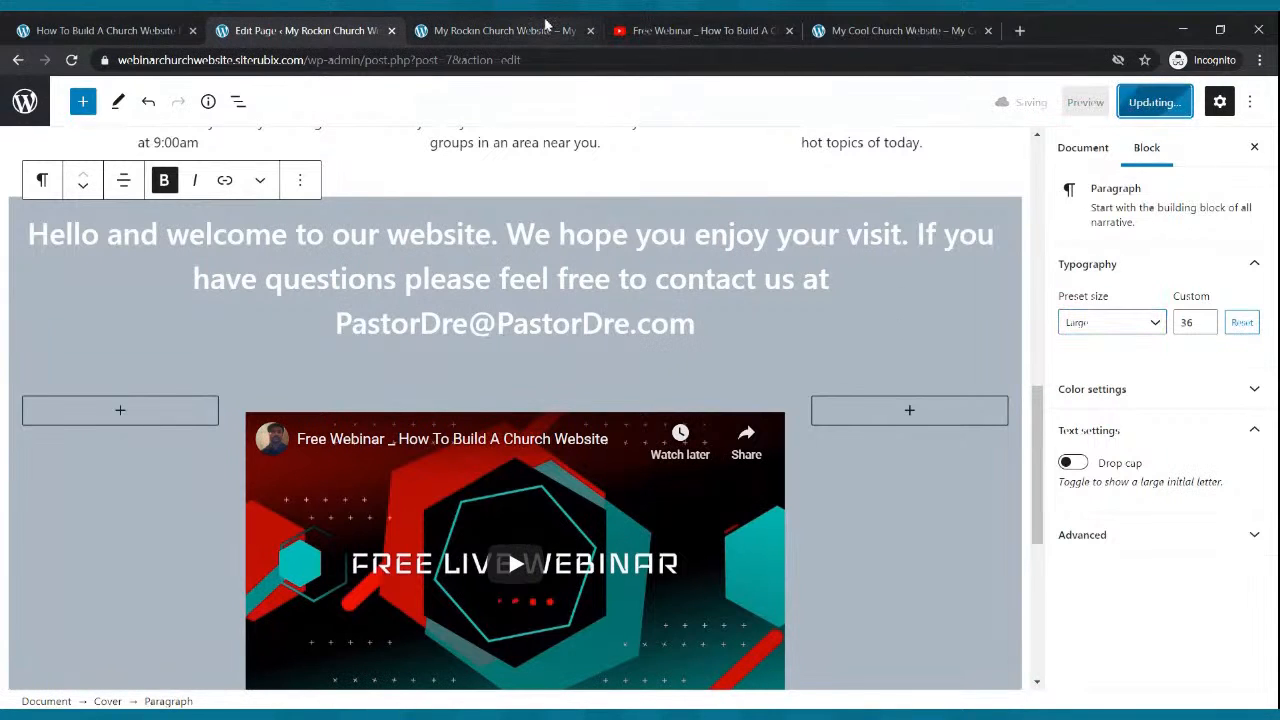
pyautogui.click(543, 22)
pyautogui.click(70, 62)
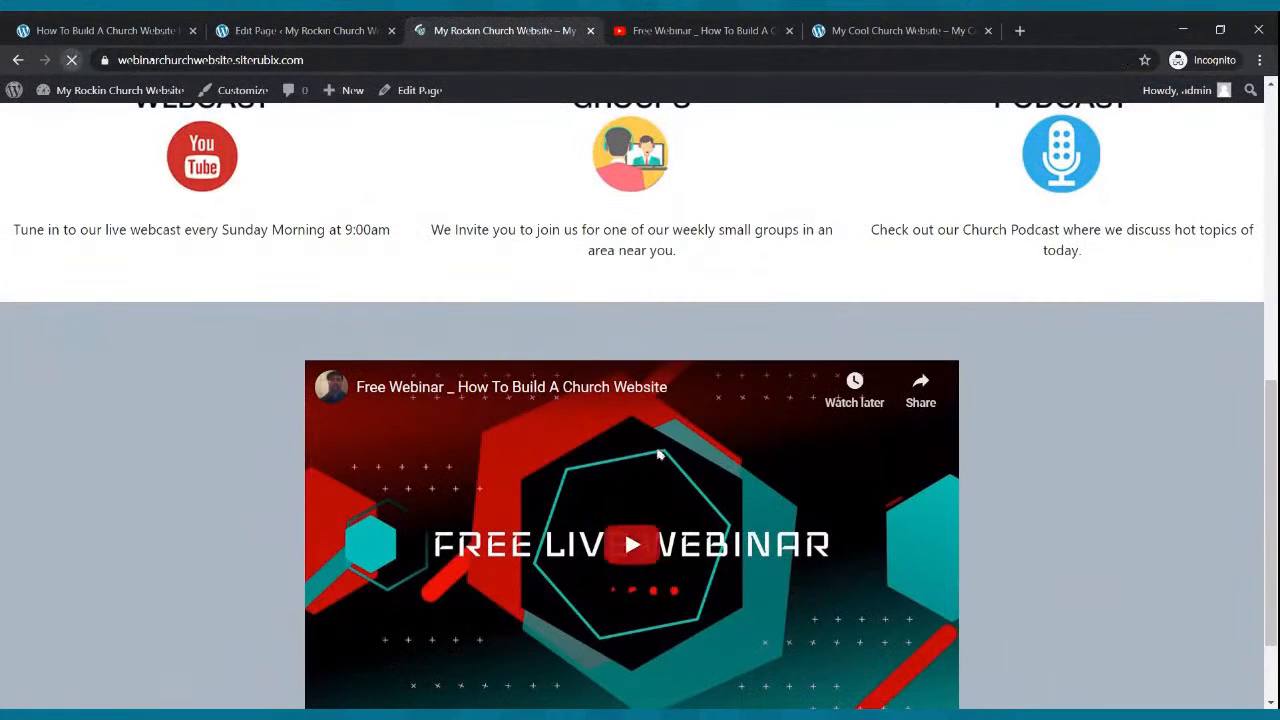
# - On the live home page, play and pause the Free Webinar video below the welcome text
pyautogui.scroll(-3, 676, 452)
pyautogui.scroll(3, 676, 452)
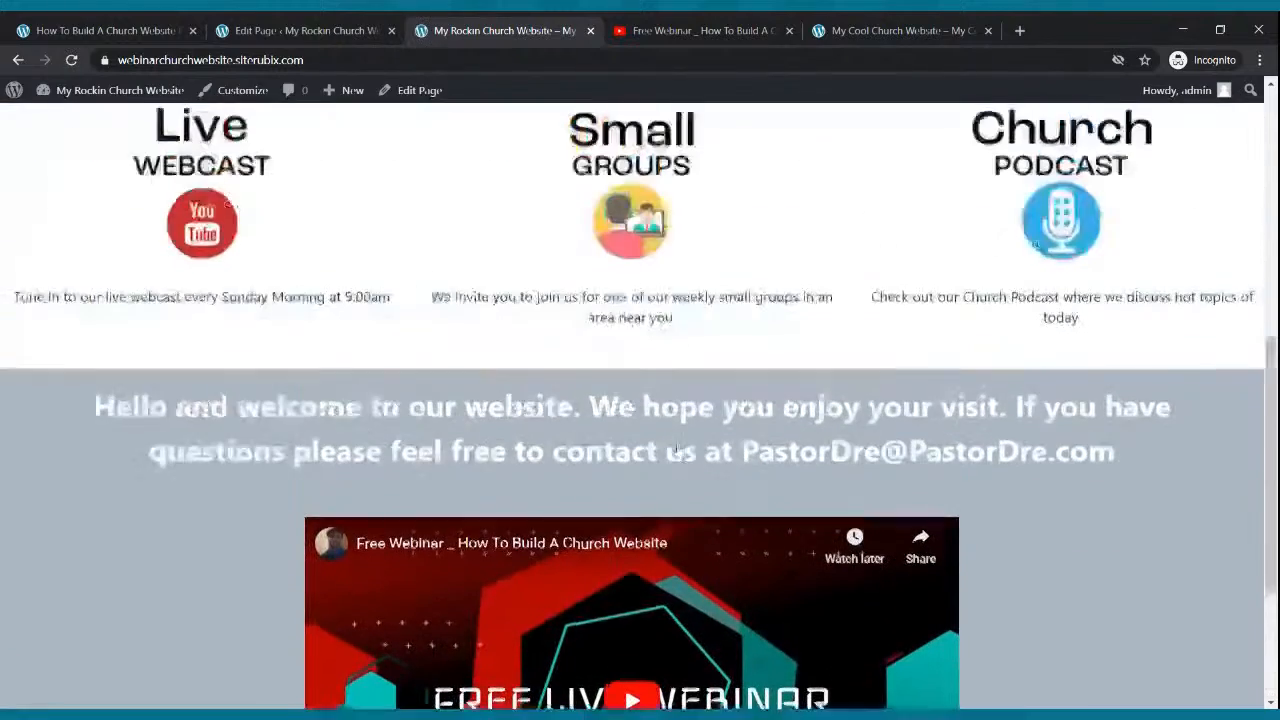
pyautogui.scroll(-2, 686, 449)
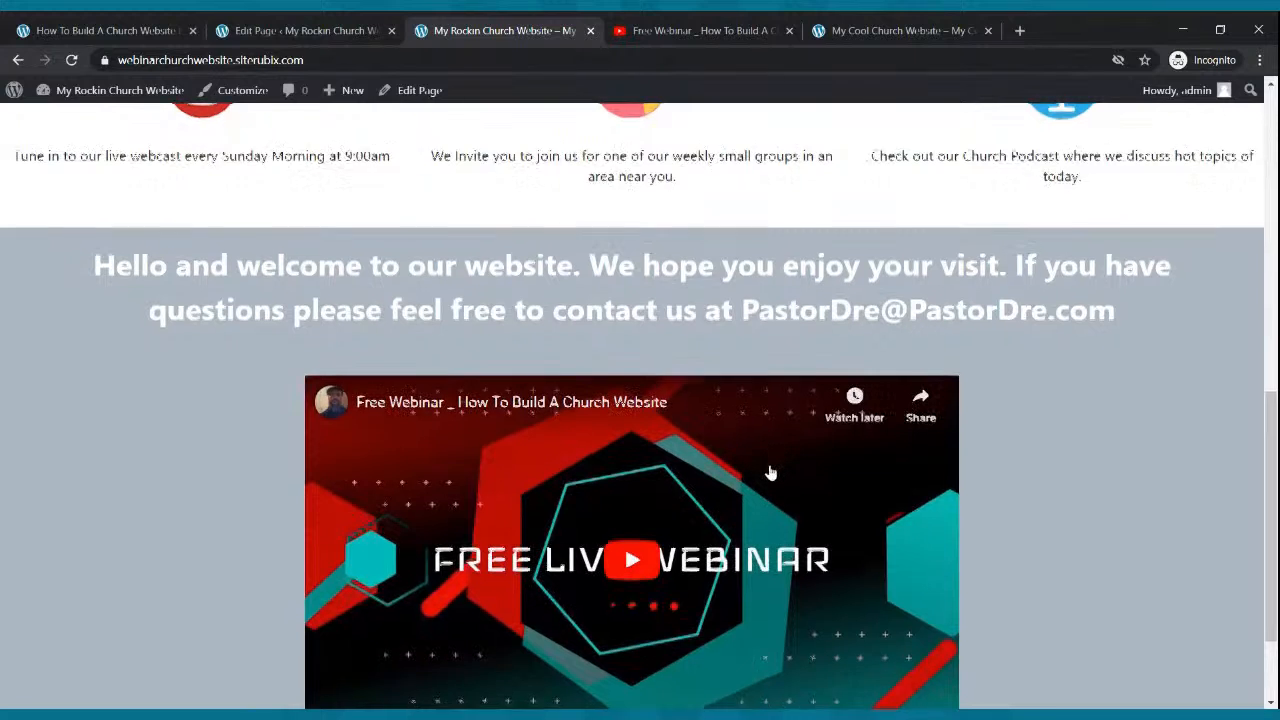
pyautogui.scroll(-2, 769, 469)
pyautogui.scroll(3, 770, 471)
pyautogui.scroll(-2, 770, 471)
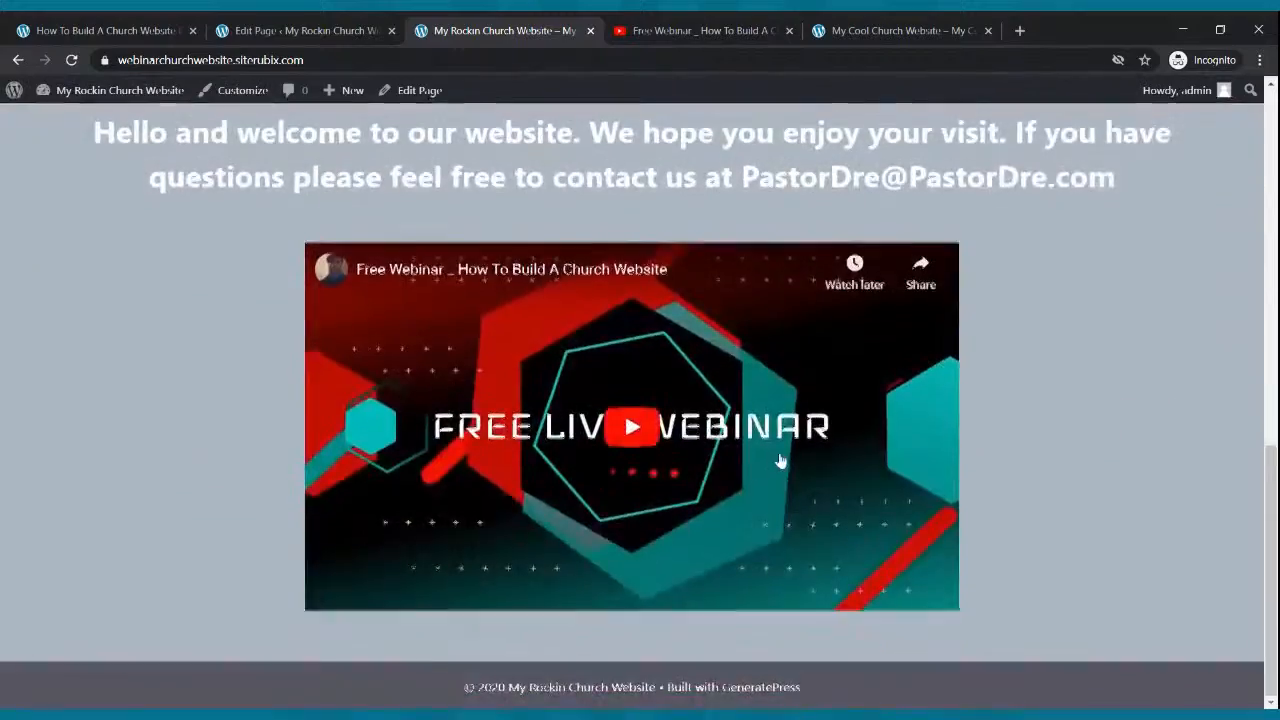
pyautogui.scroll(5, 781, 452)
pyautogui.scroll(-5, 781, 452)
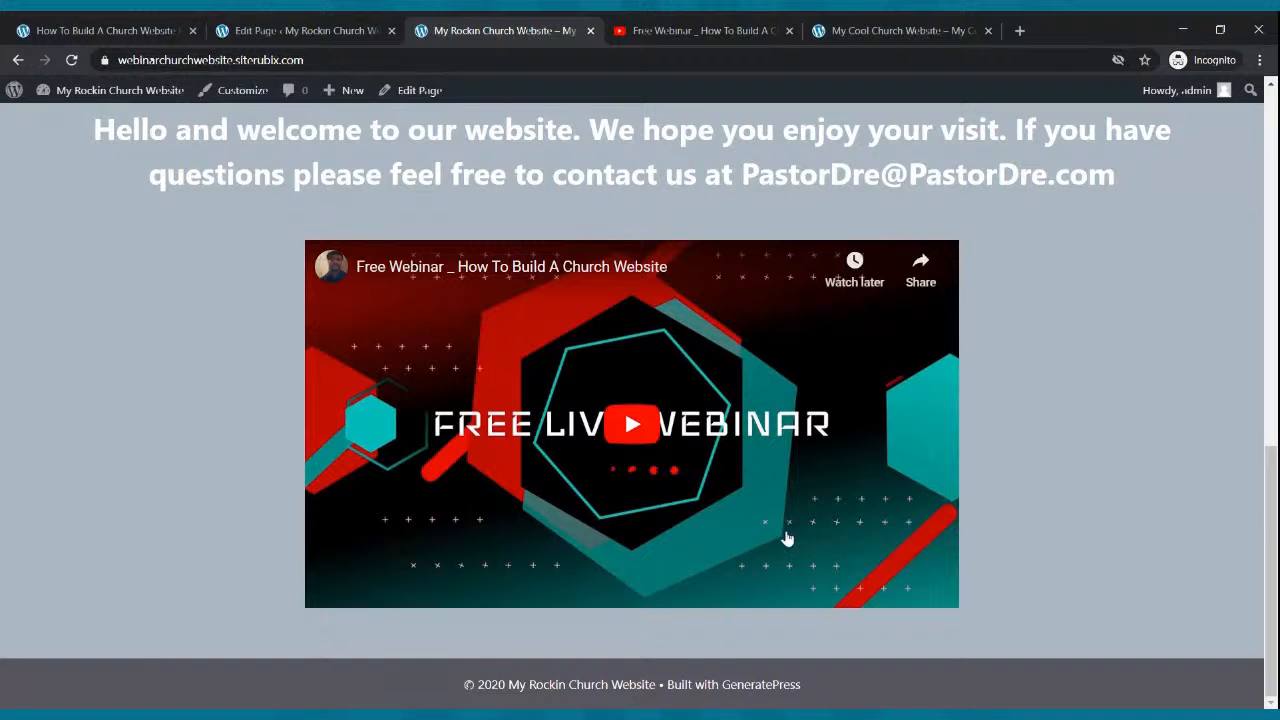
pyautogui.scroll(2, 793, 548)
pyautogui.scroll(-2, 793, 548)
pyautogui.click(631, 430)
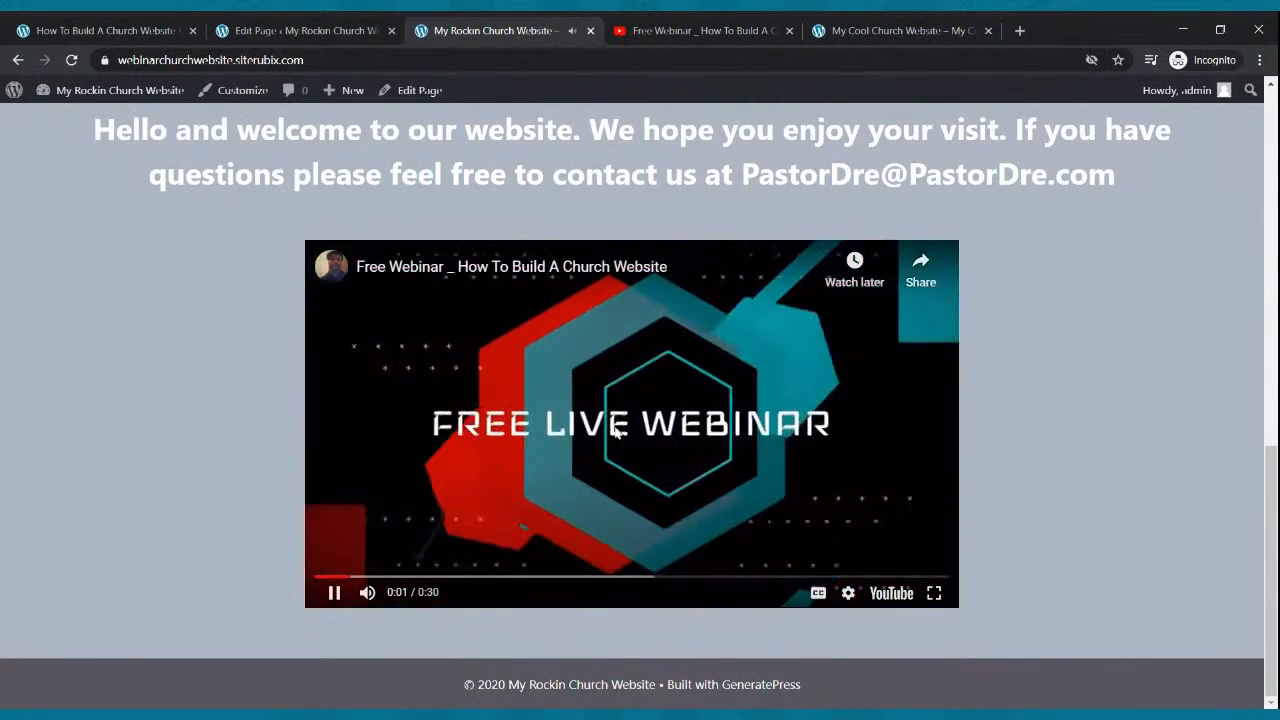
pyautogui.click(338, 591)
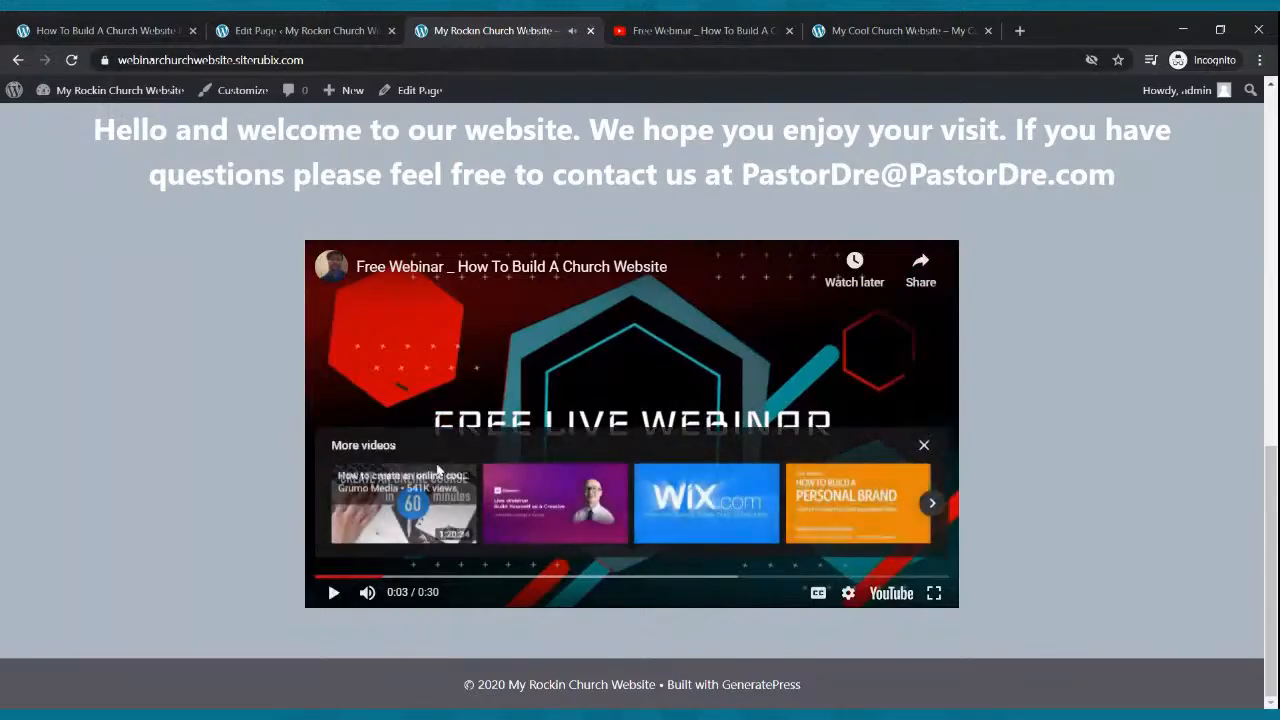
pyautogui.scroll(15, 440, 465)
pyautogui.scroll(-12, 455, 446)
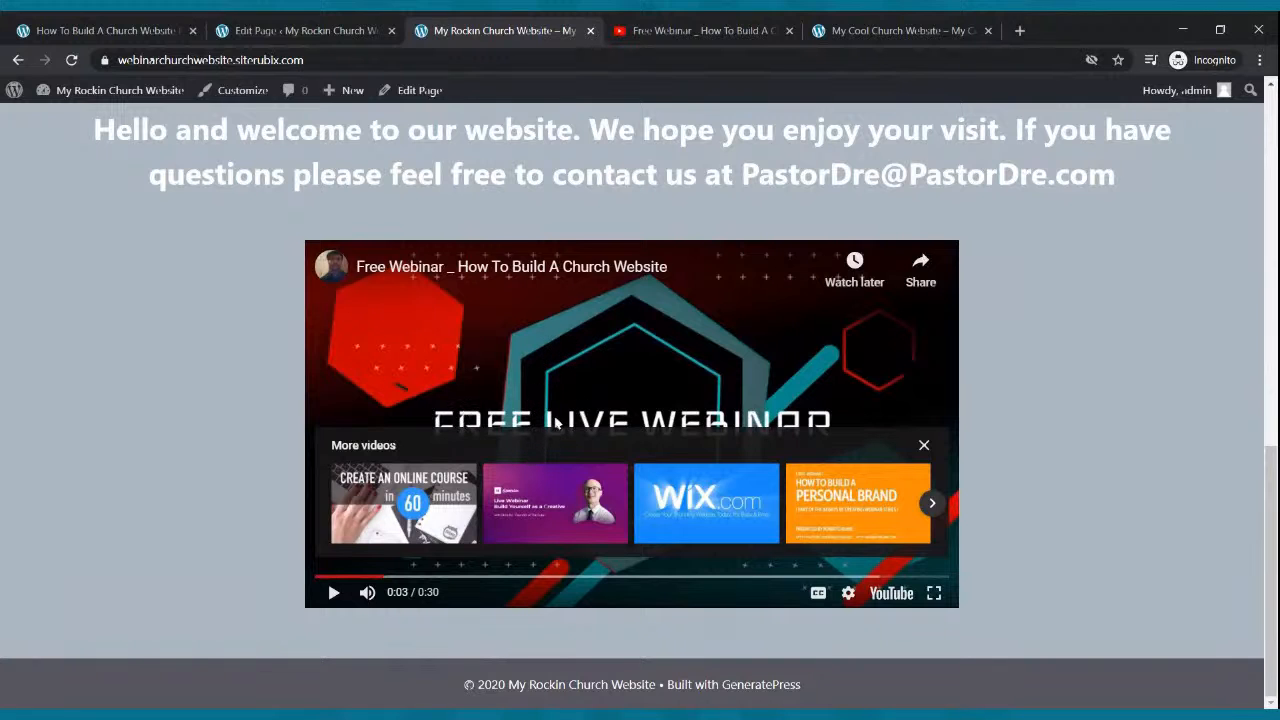
pyautogui.scroll(12, 560, 410)
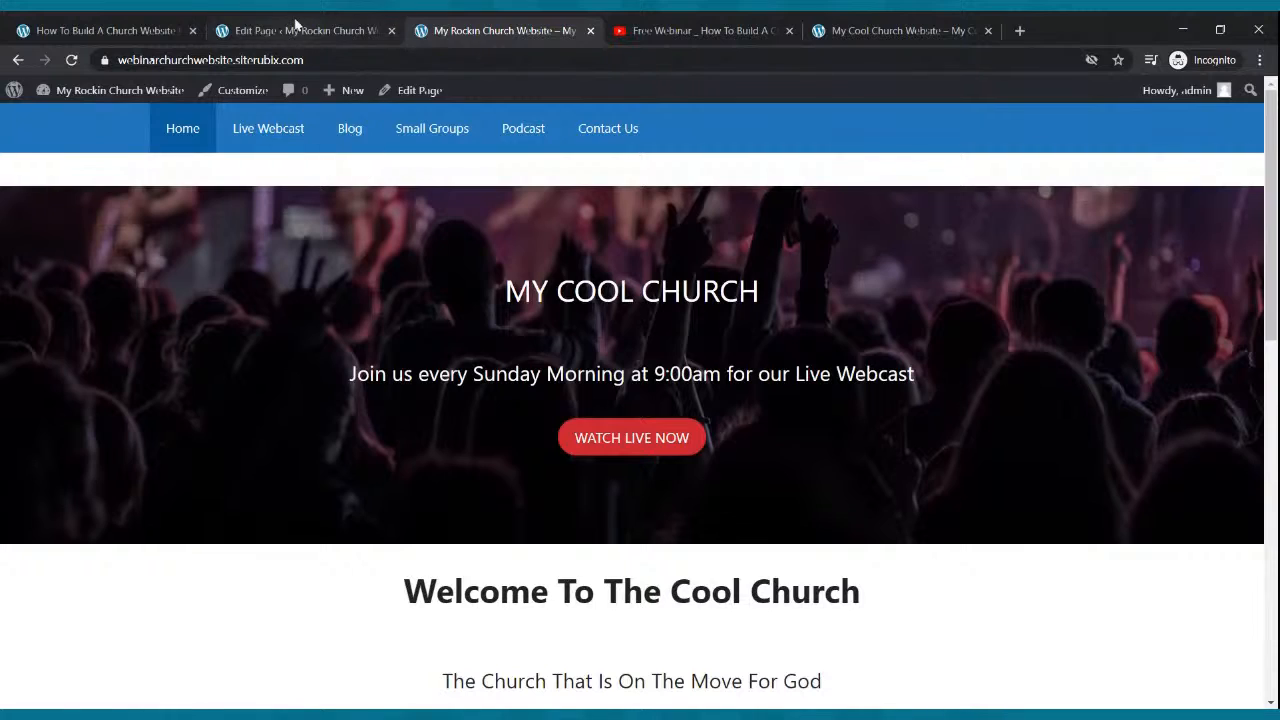
# - Open the Live Webcast page in the block editor from the Pages list
pyautogui.click(296, 30)
pyautogui.click(24, 101)
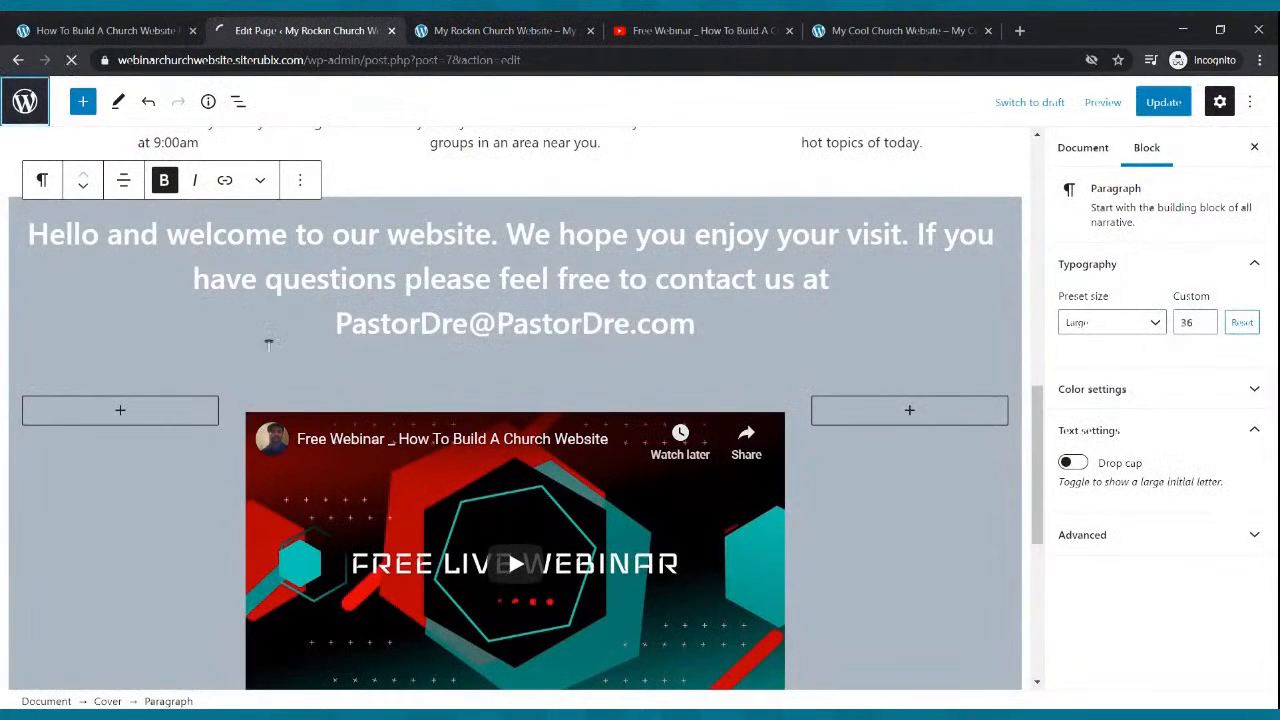
pyautogui.click(226, 424)
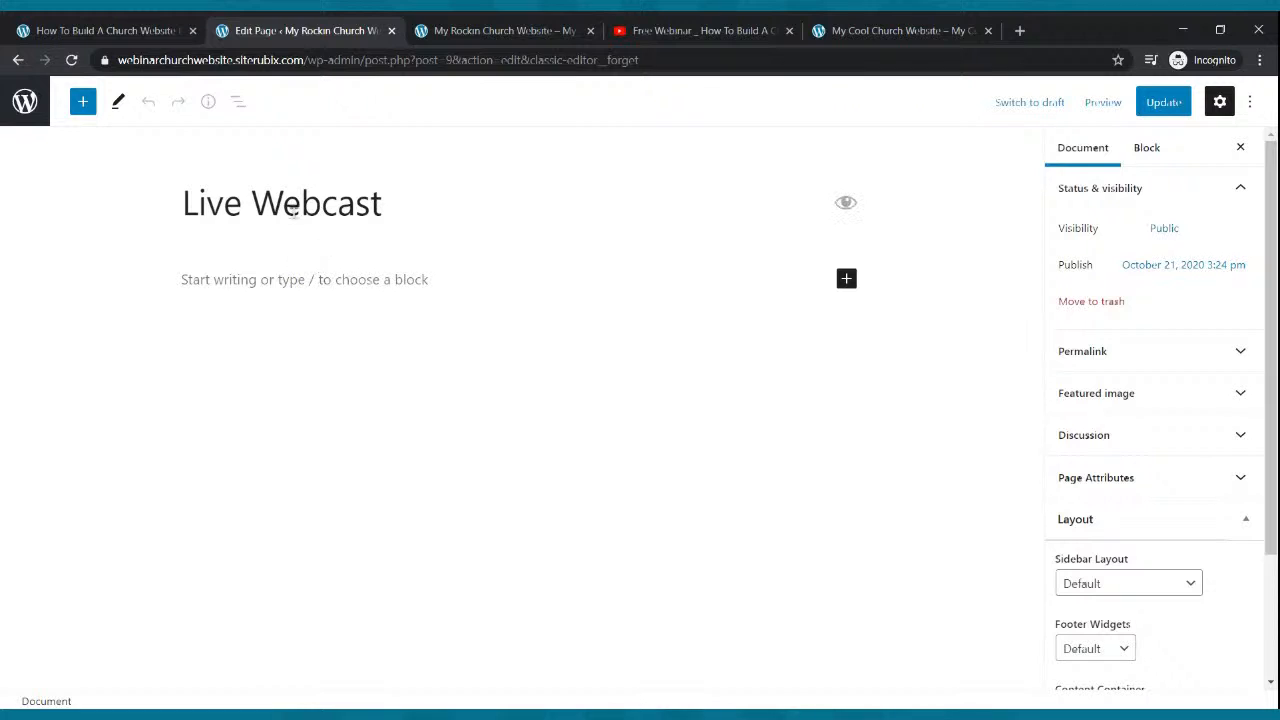
# - Add the paragraph 'Welcome to our live webcast. We are live every Sunday at 9:00am' and update
pyautogui.click(292, 286)
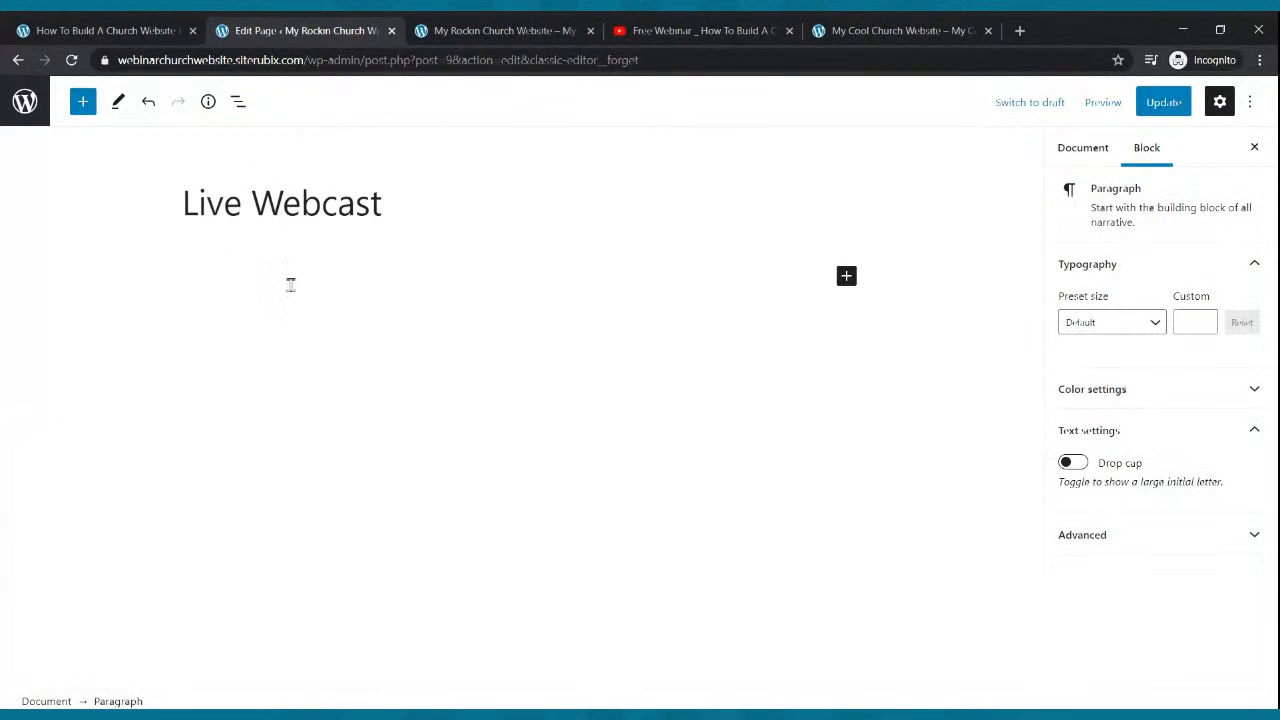
pyautogui.write('Welcoeme t')
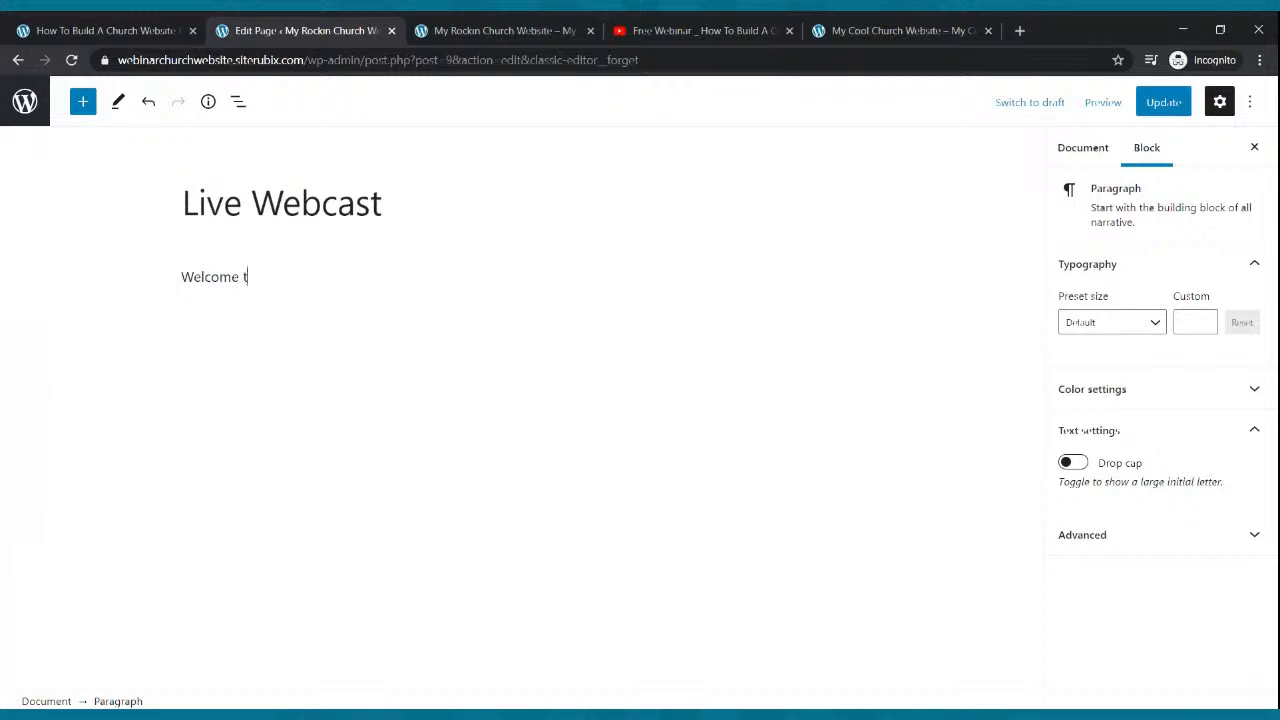
pyautogui.write('o our live webcast. We ar e live every')
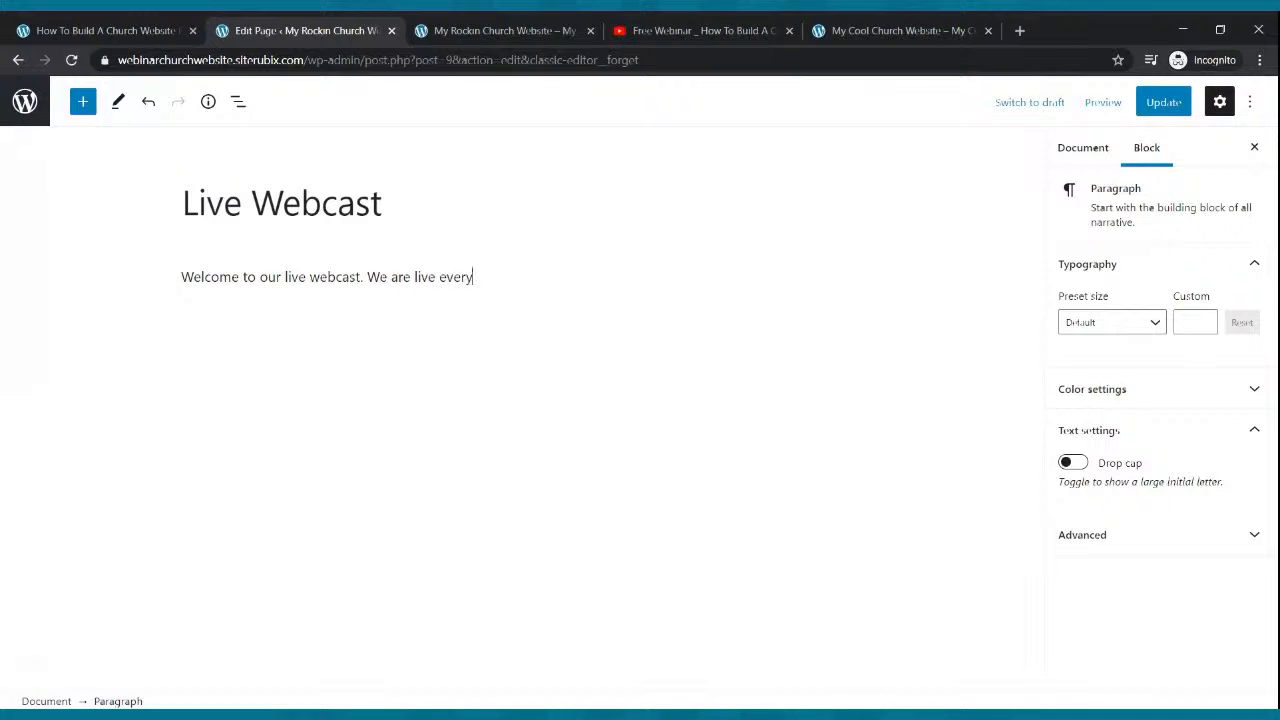
pyautogui.write(' s')
pyautogui.press('BackSpace')
pyautogui.write('Sunday at 9:00am')
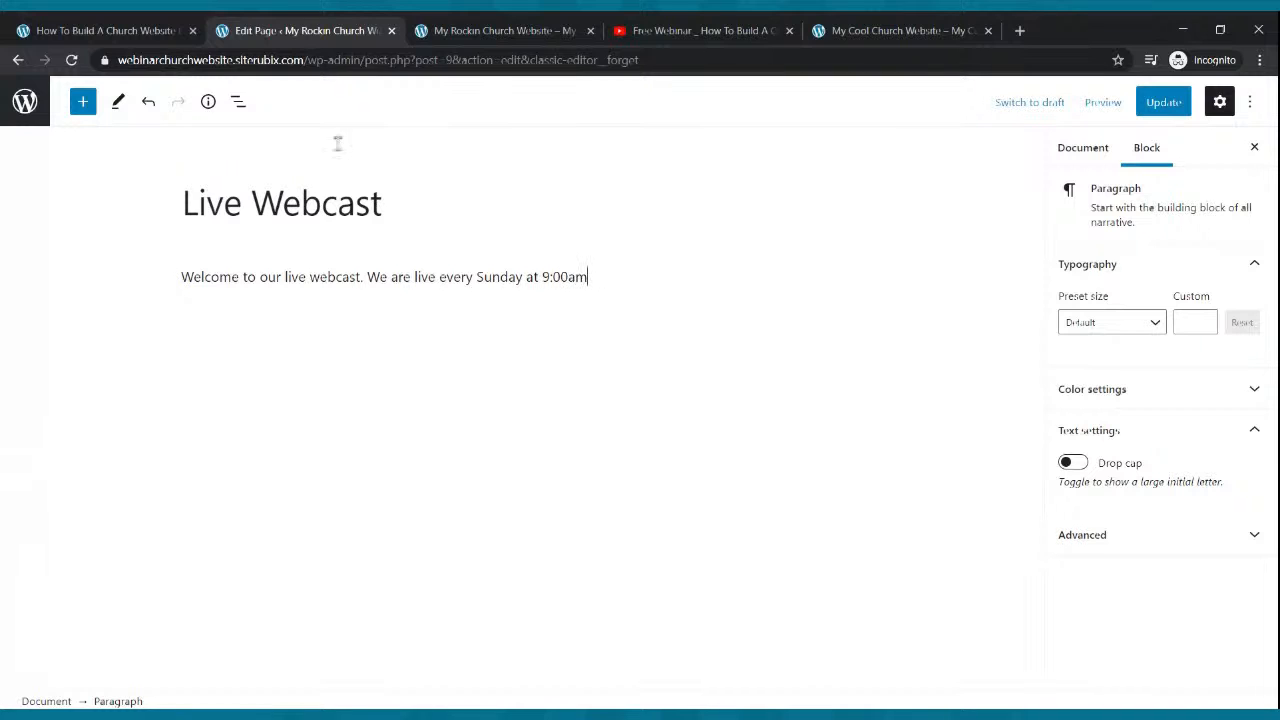
pyautogui.click(1160, 106)
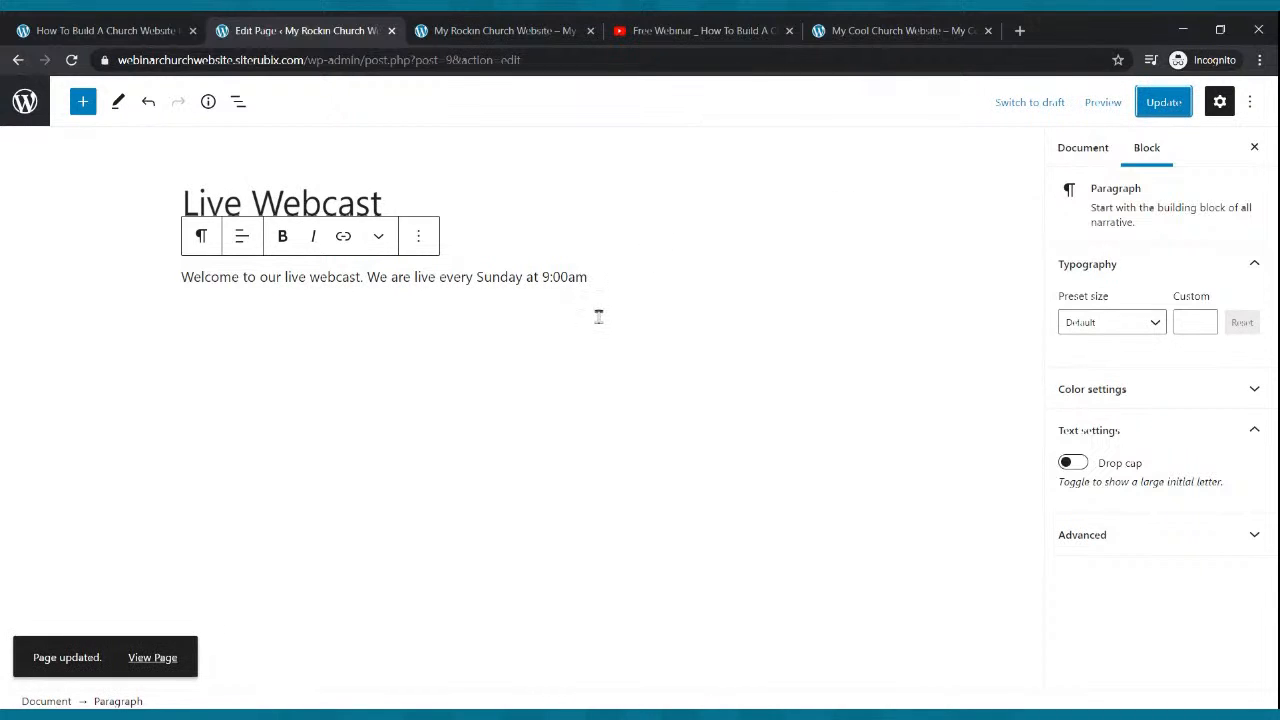
# - Close the share dialog on the YouTube video and choose Create > Go live
pyautogui.click(680, 30)
pyautogui.click(826, 288)
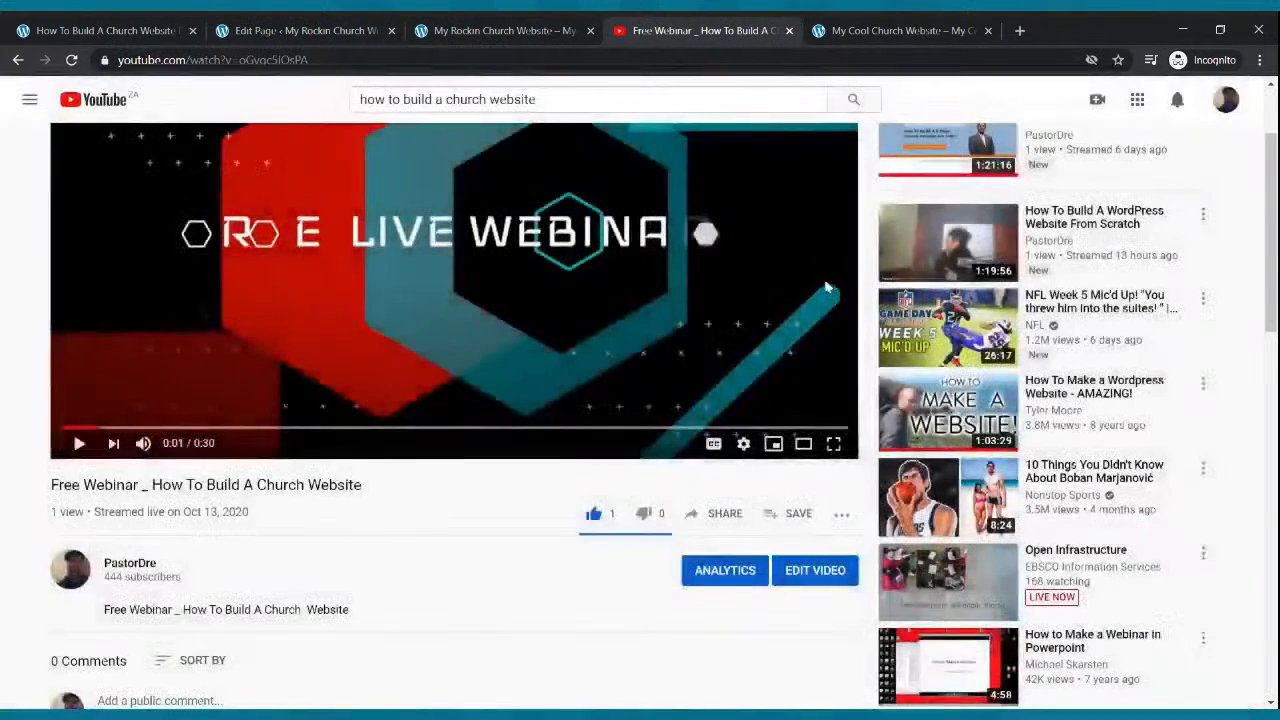
pyautogui.click(1096, 101)
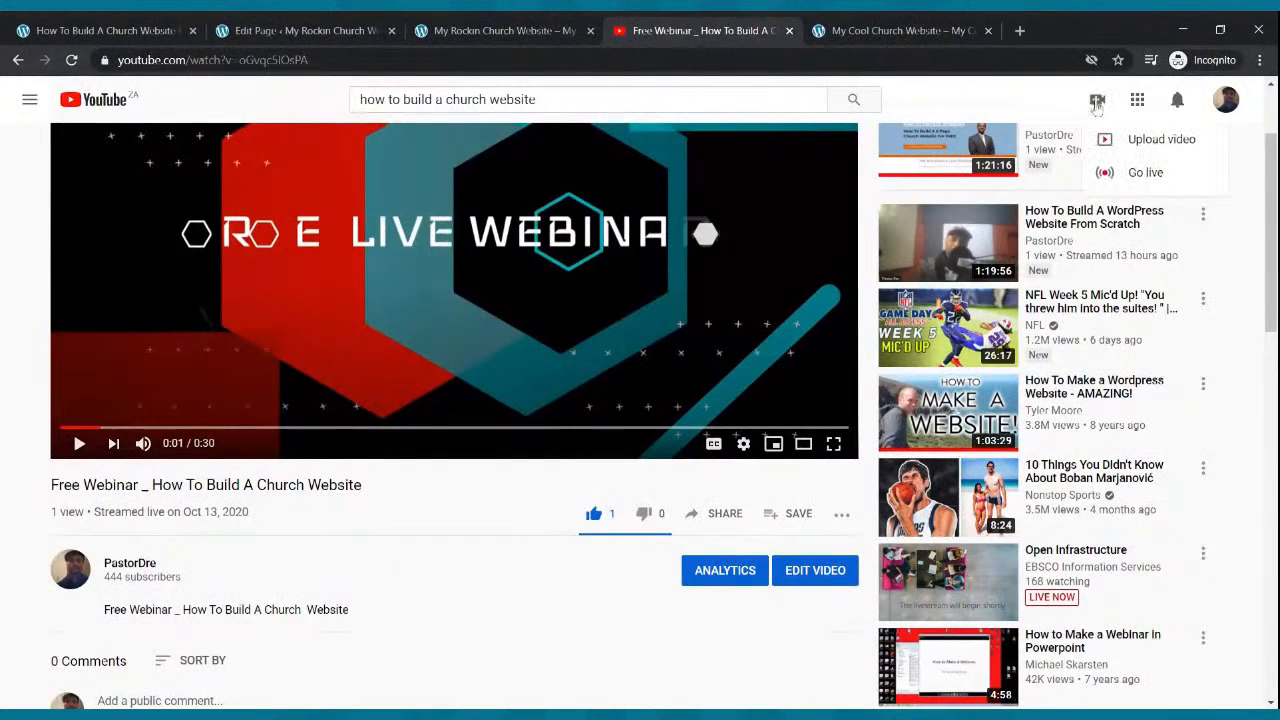
pyautogui.click(1108, 172)
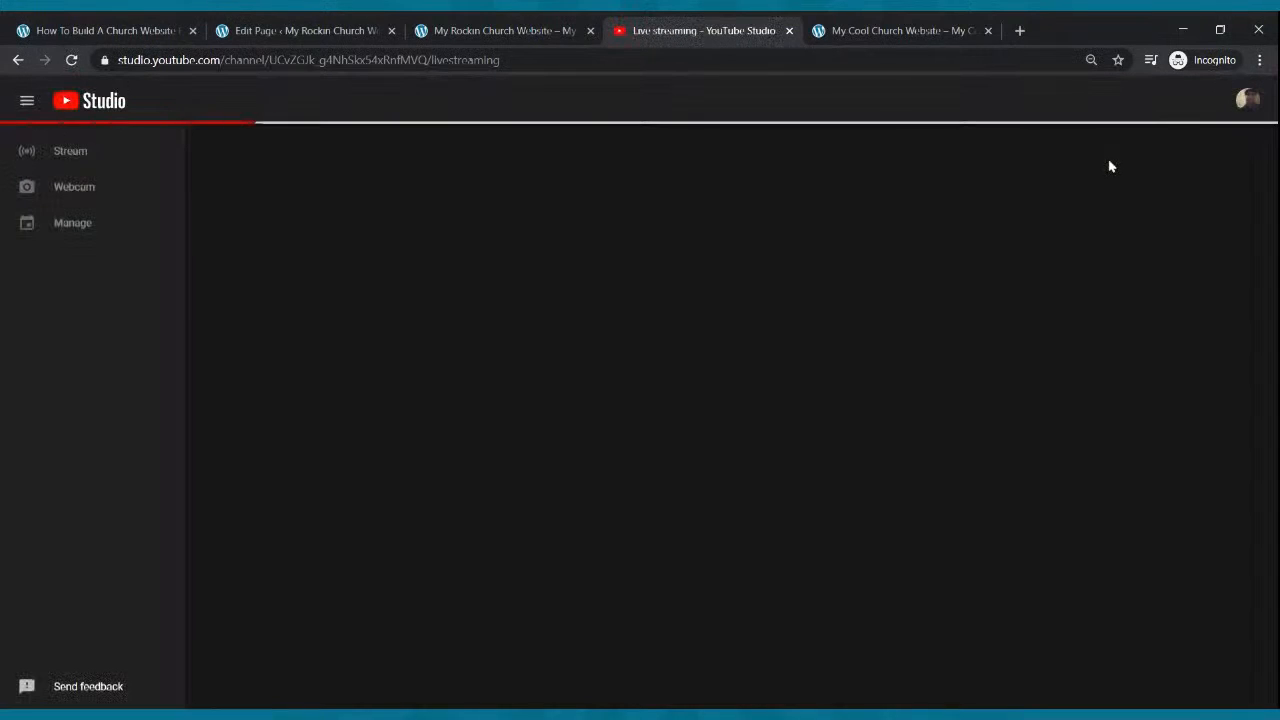
# - Return to the YouTube Studio streams list and start scheduling a new stream
pyautogui.click(430, 26)
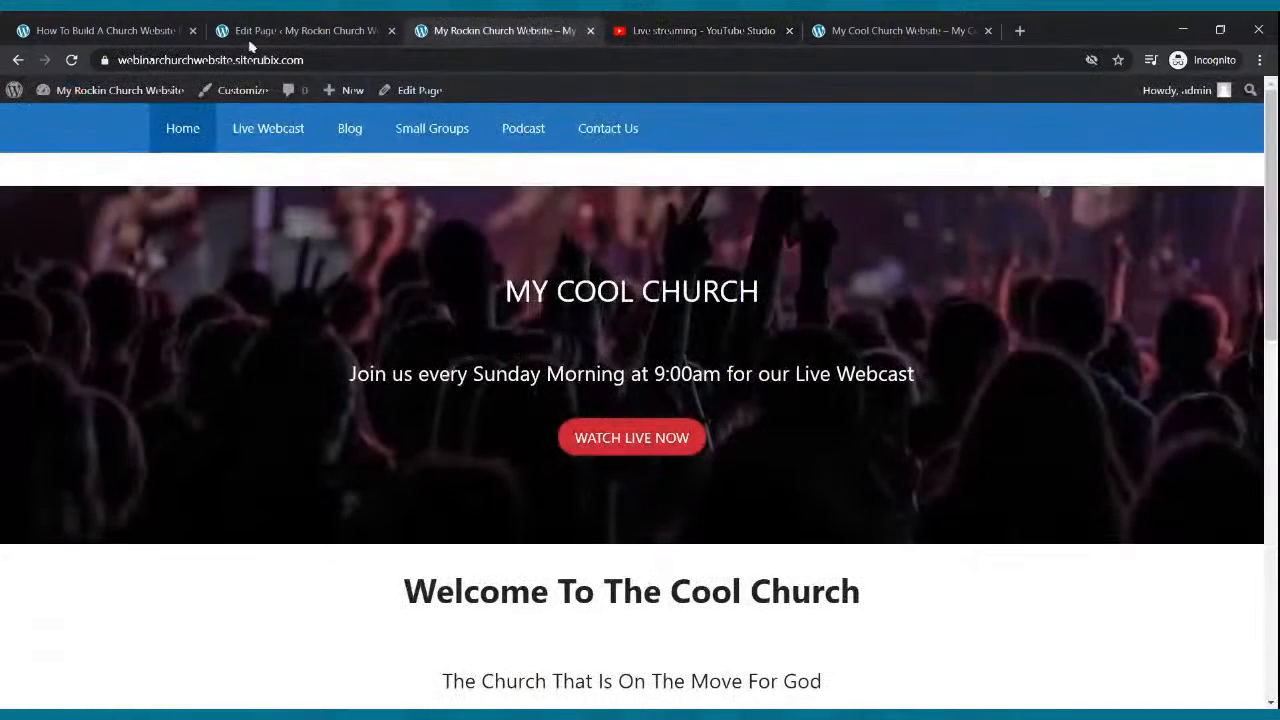
pyautogui.click(252, 38)
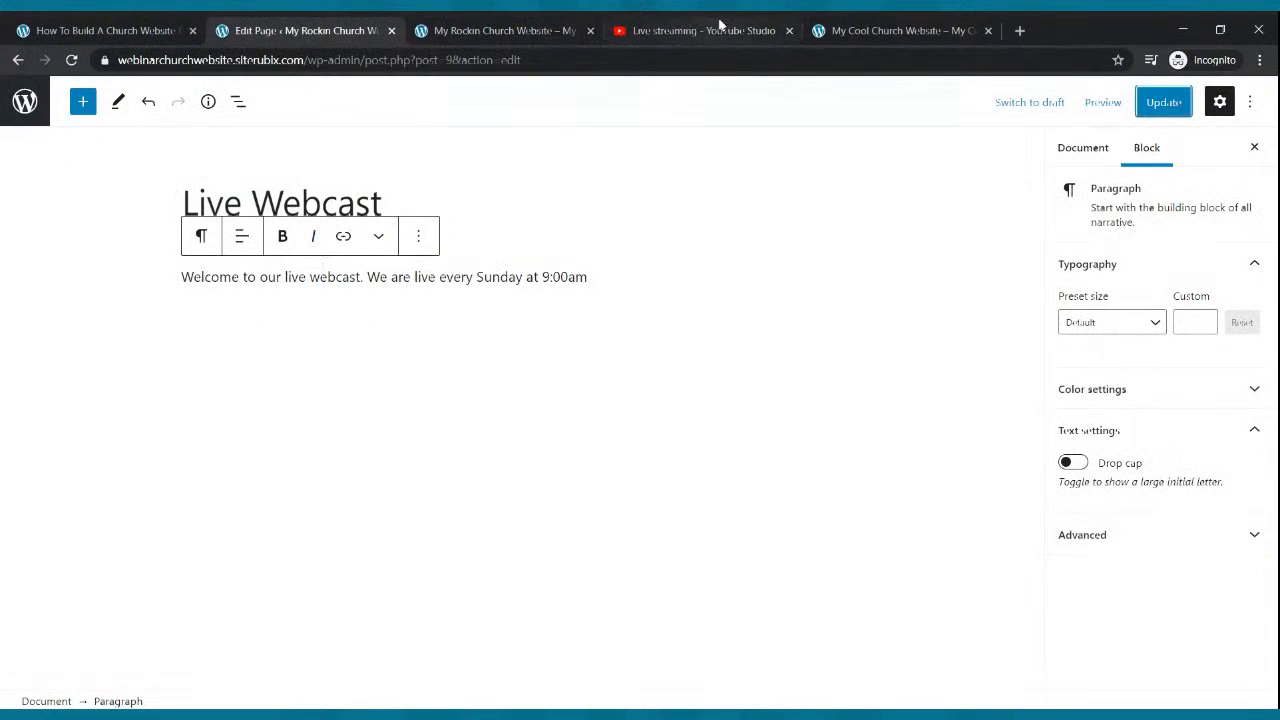
pyautogui.click(720, 26)
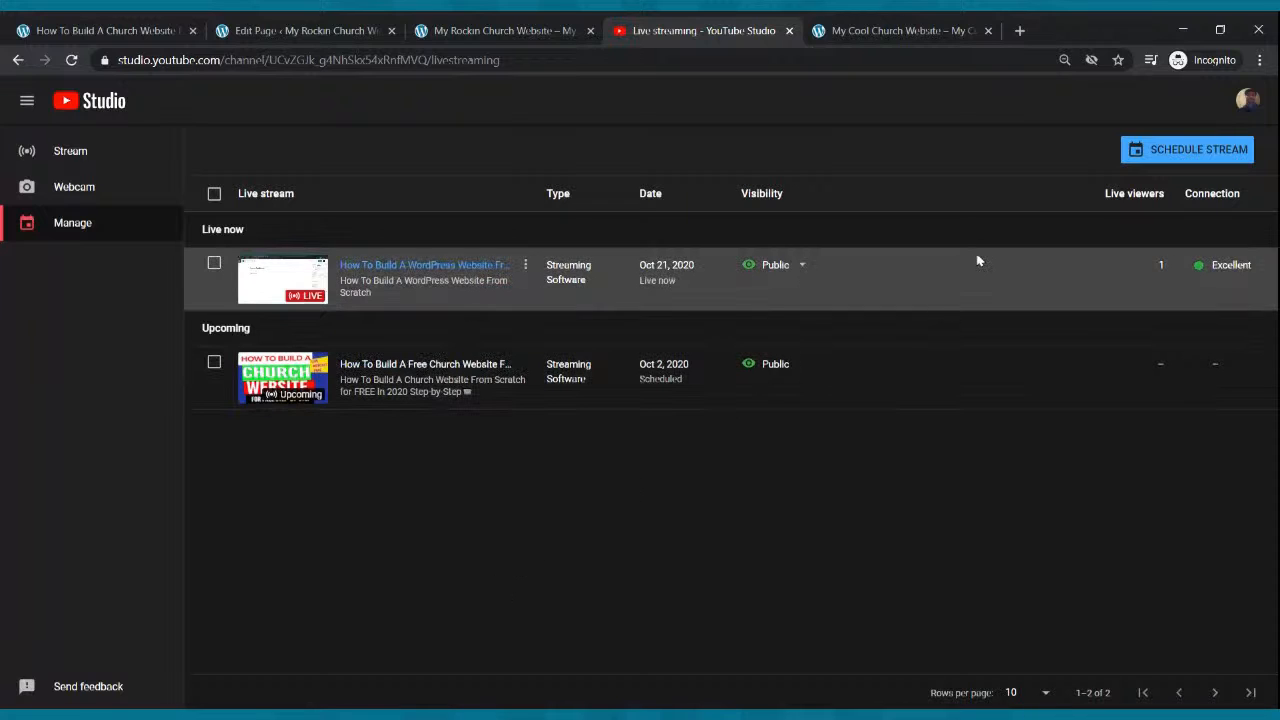
pyautogui.click(1217, 147)
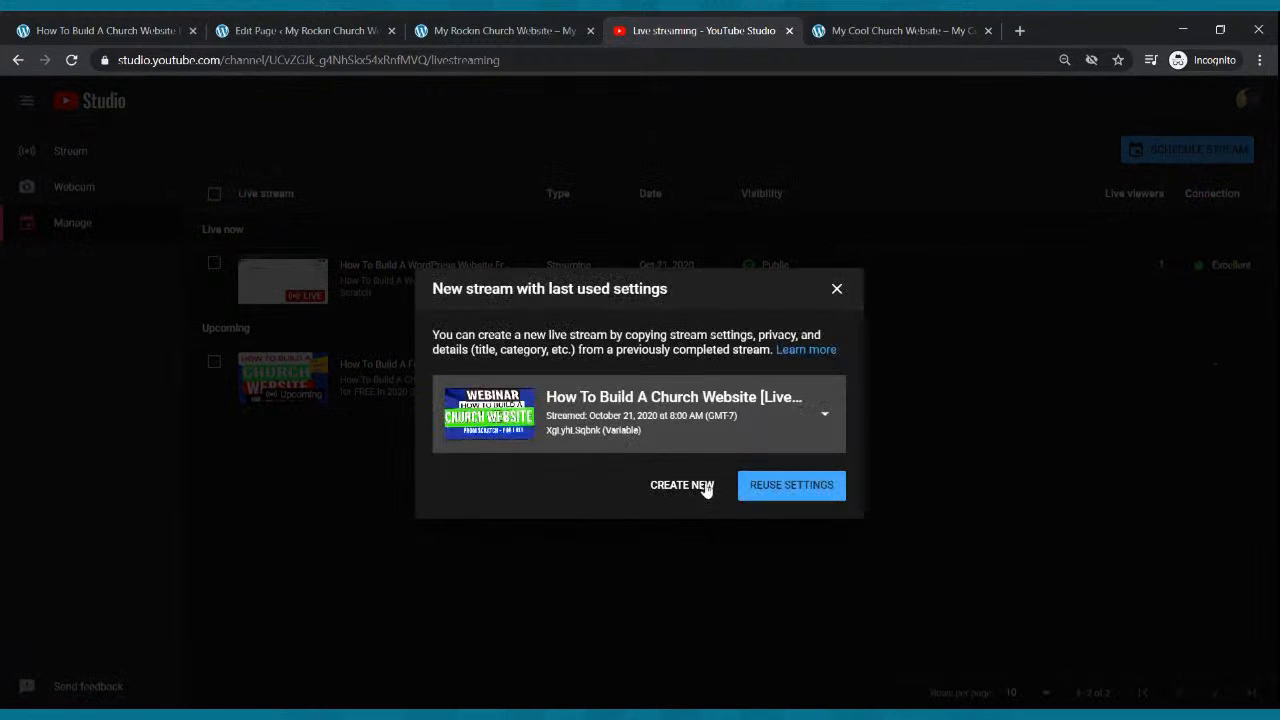
# - Create a fresh stream titled 'Sunday Morning Celebration Service'
pyautogui.click(658, 487)
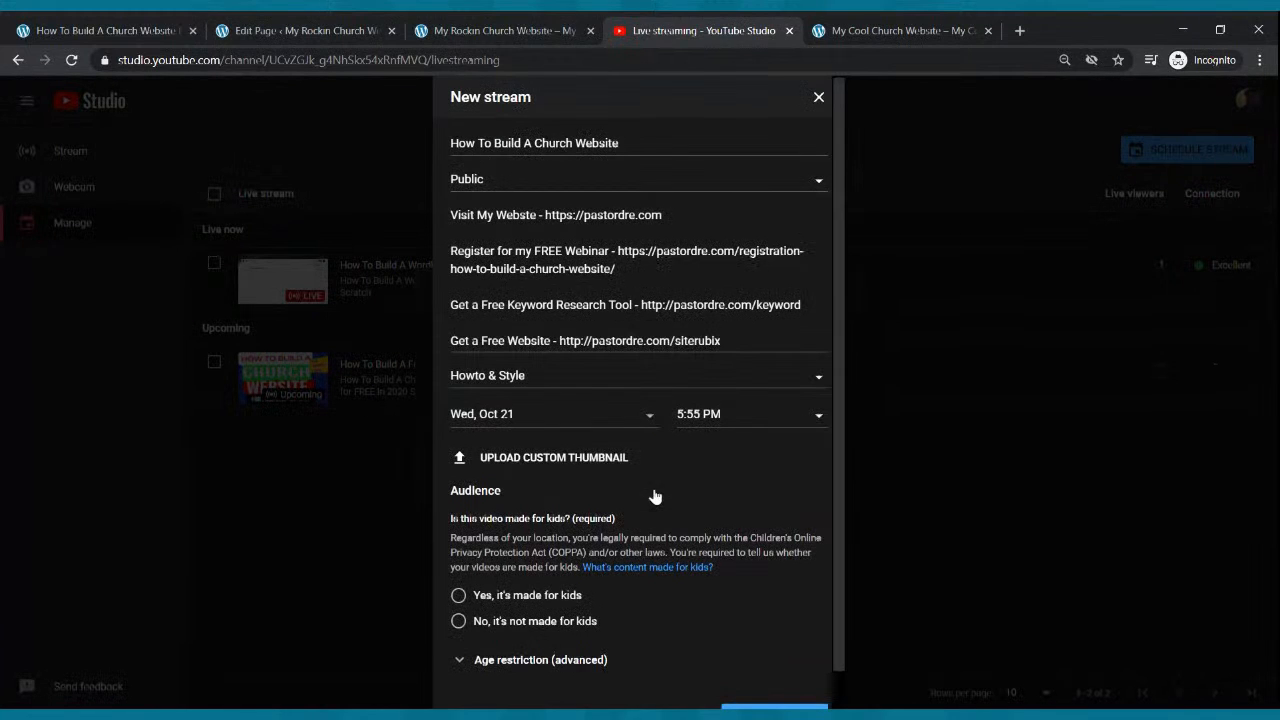
pyautogui.click(578, 143)
pyautogui.hotkey('ctrl', 'a')
pyautogui.write('Sun')
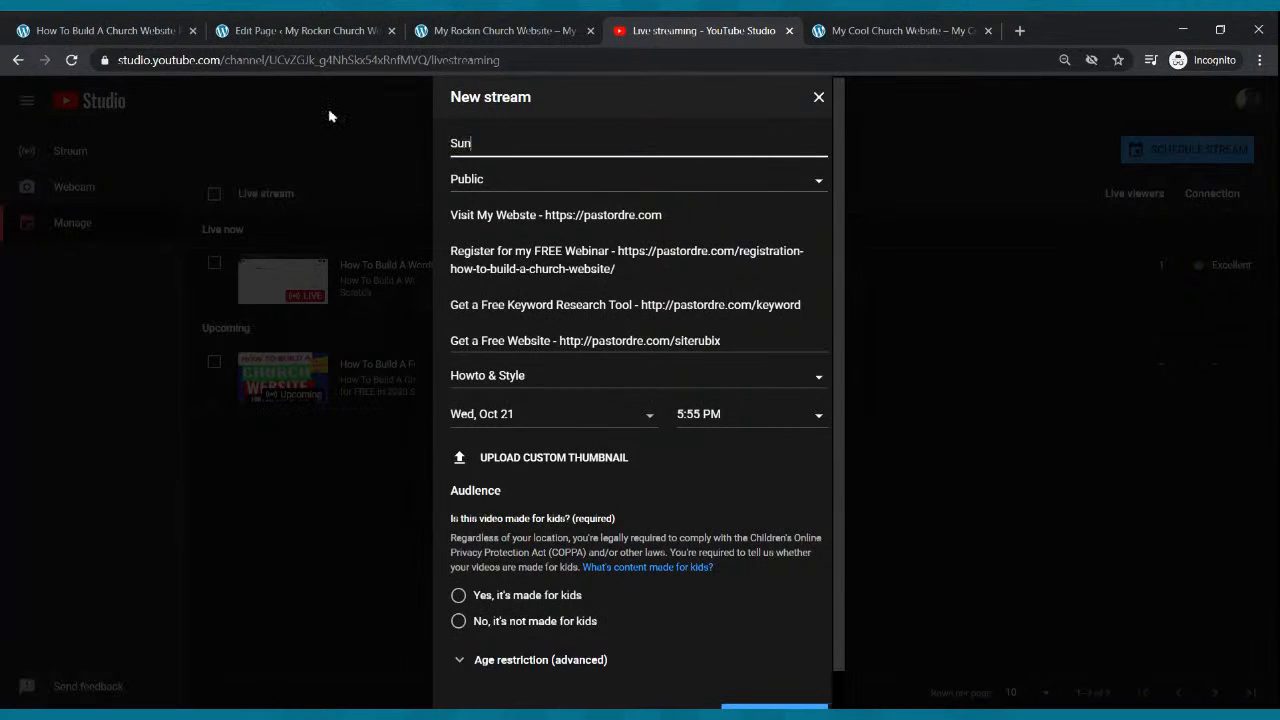
pyautogui.write('day Morning Celebration Service')
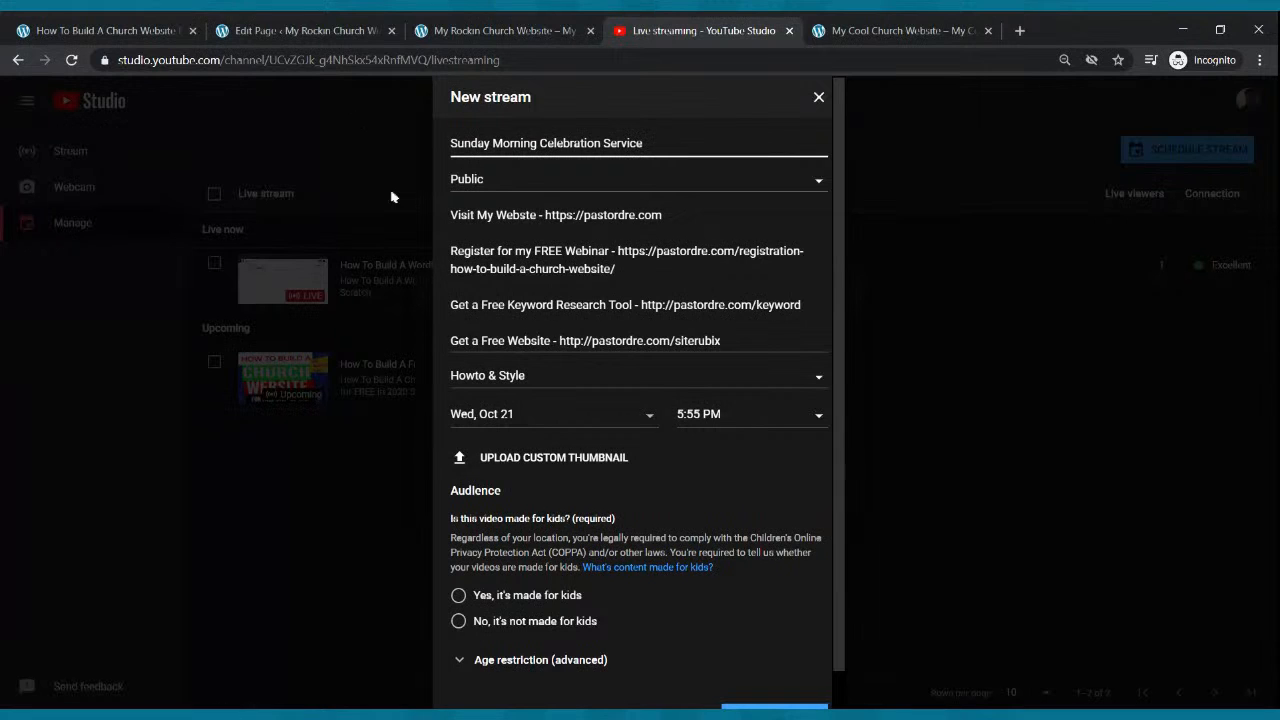
# - Schedule it for Sunday Oct 25 at 9:00 AM, not made for kids, and create the stream
pyautogui.click(592, 418)
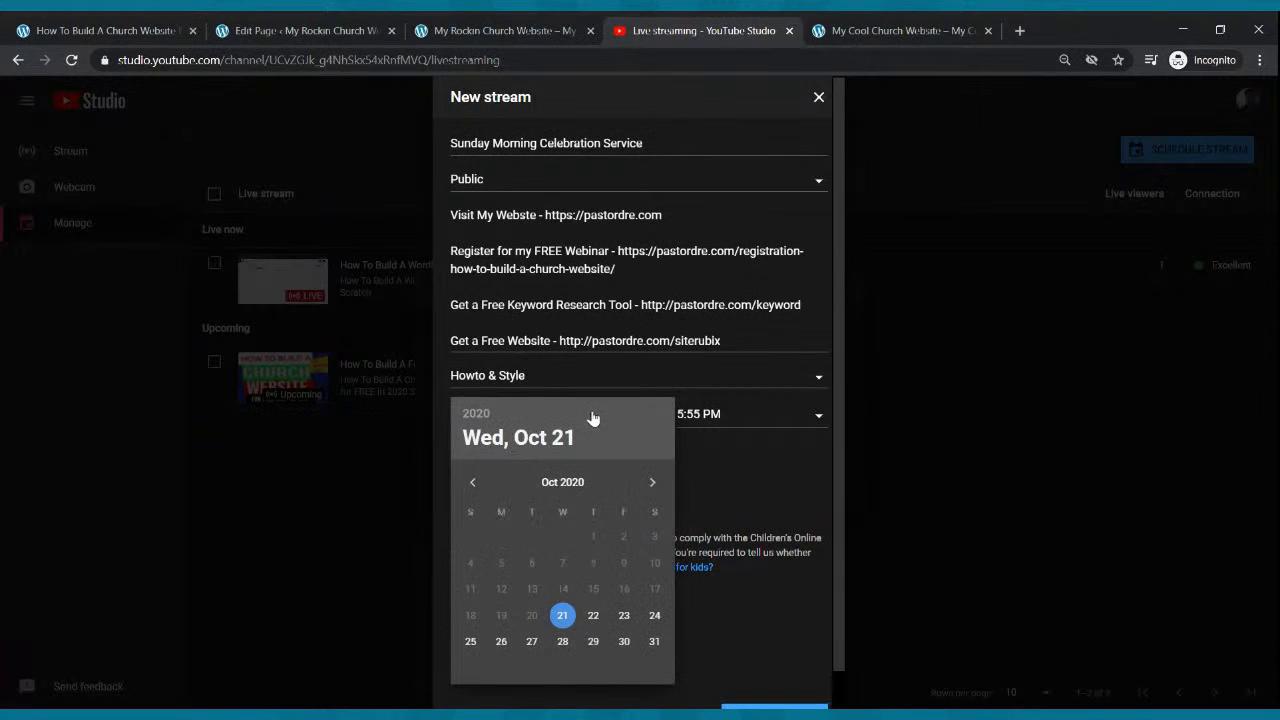
pyautogui.click(468, 641)
pyautogui.click(720, 416)
pyautogui.moveTo(781, 566); pyautogui.dragTo(778, 488)
pyautogui.click(757, 420)
pyautogui.scroll(-1, 748, 425)
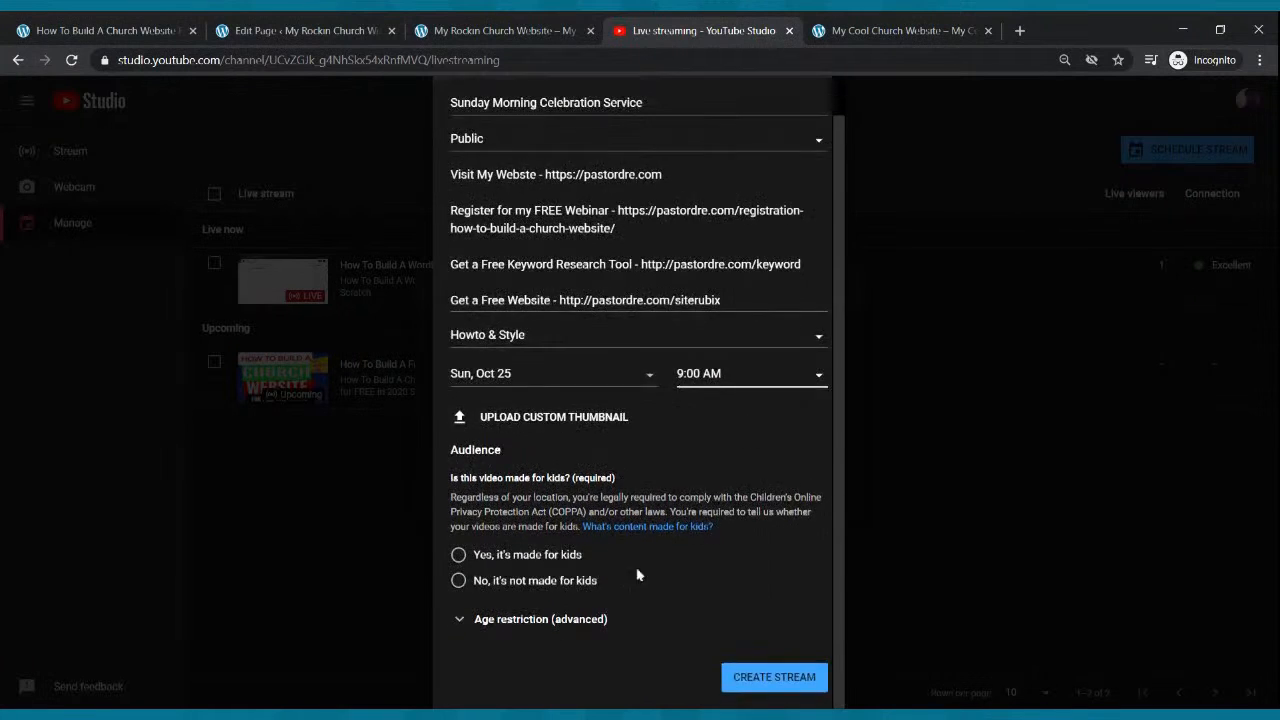
pyautogui.click(458, 580)
pyautogui.scroll(1, 458, 580)
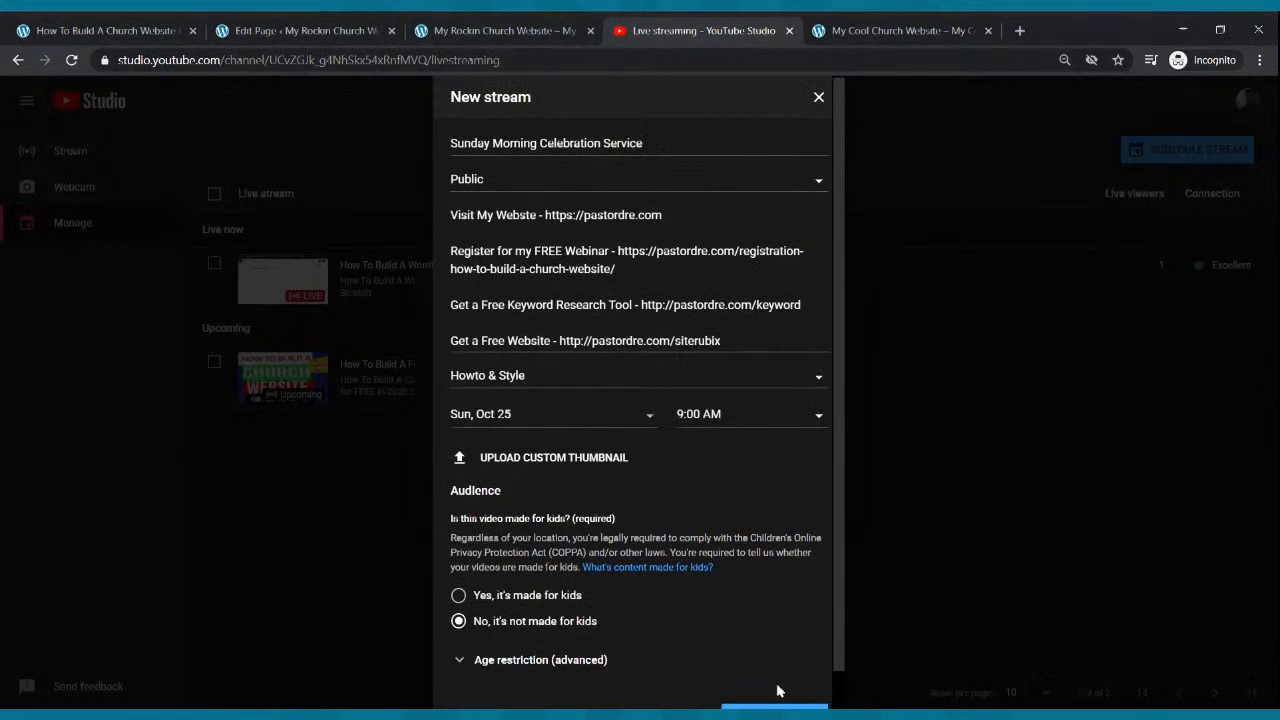
pyautogui.scroll(-1, 715, 619)
pyautogui.click(750, 678)
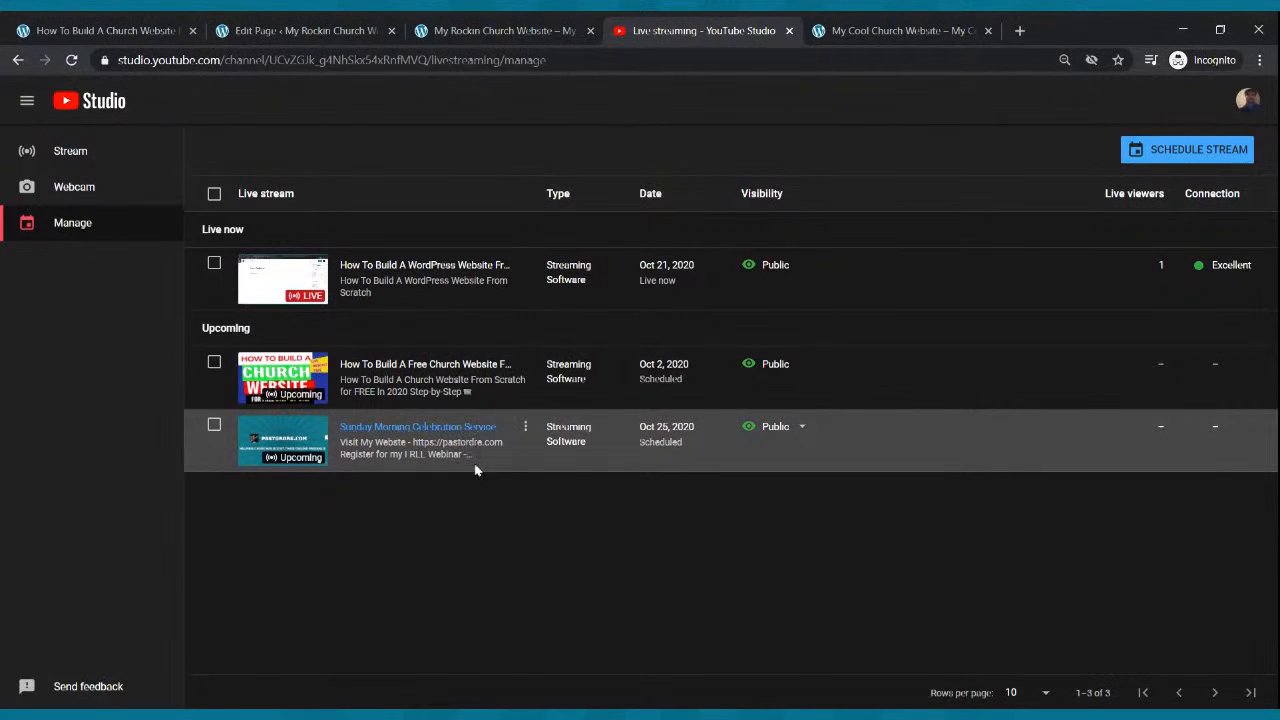
# - Copy the Sunday Morning Celebration Service stream's video link and return to the WordPress editor
pyautogui.click(285, 440)
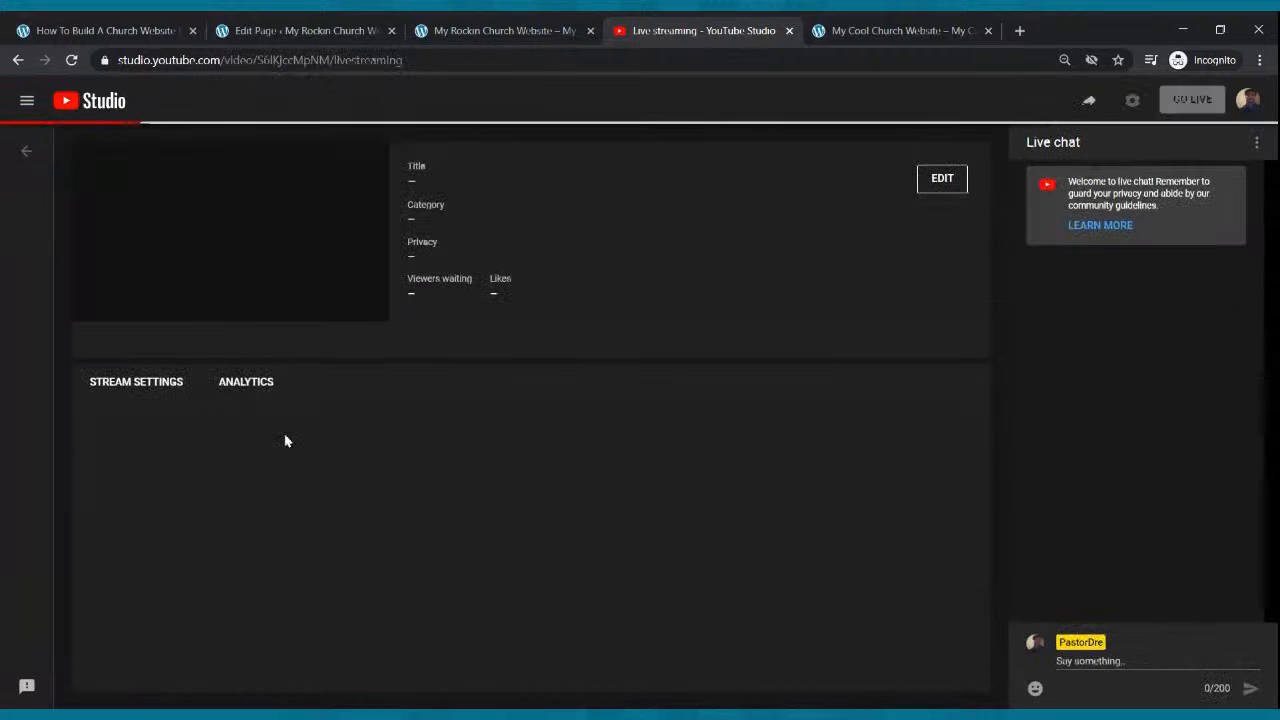
pyautogui.click(1090, 102)
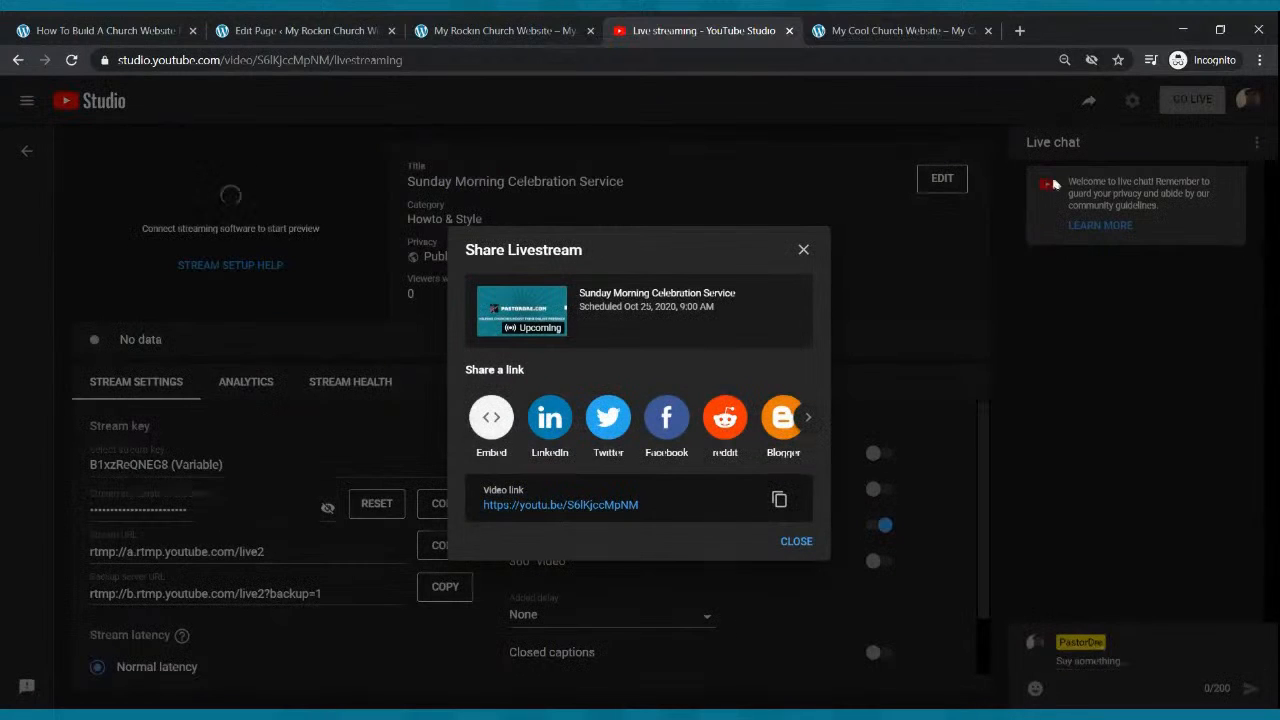
pyautogui.click(779, 500)
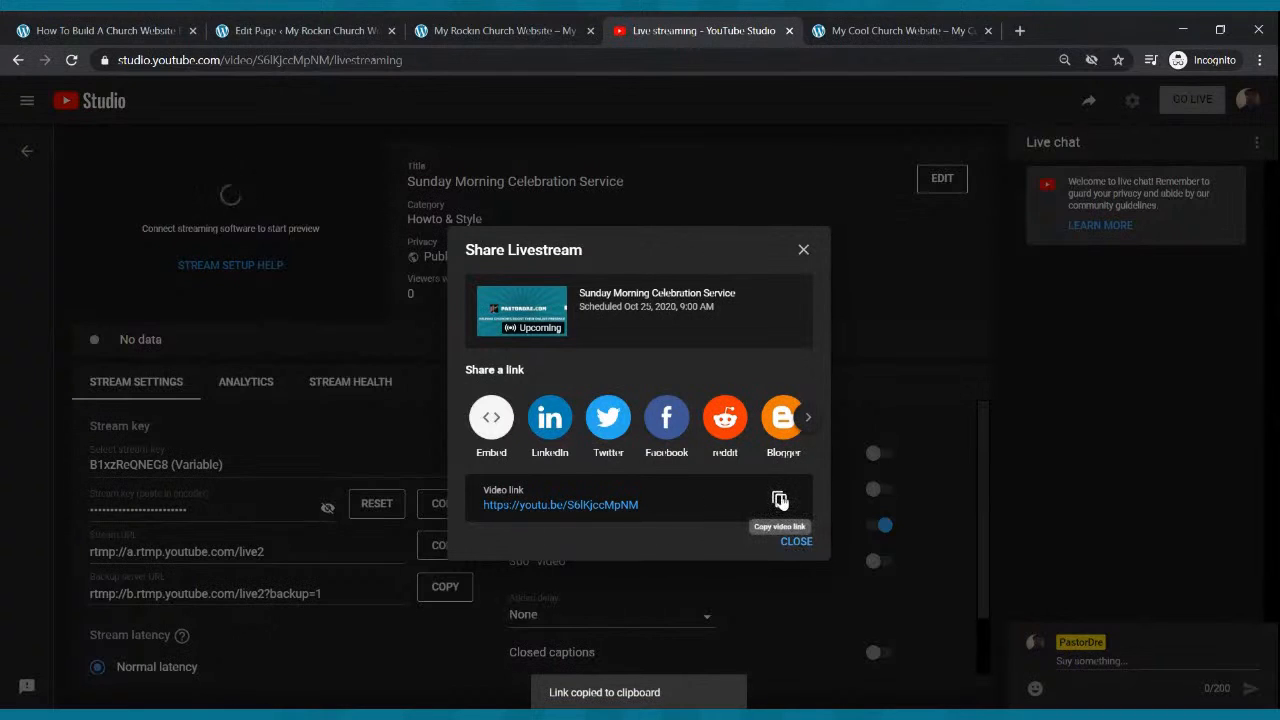
pyautogui.click(370, 26)
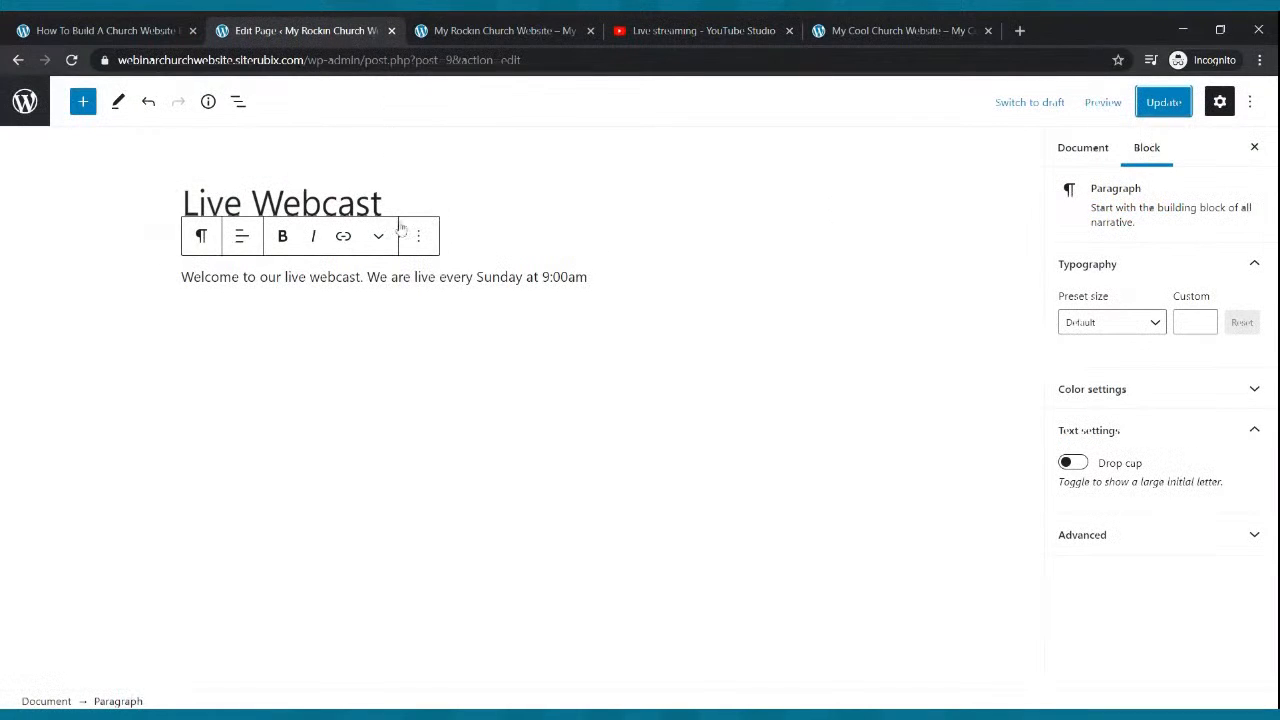
# - Add a YouTube embed of the copied stream link below the 9:00am welcome line and update the page
pyautogui.click(595, 281)
pyautogui.press('Return')
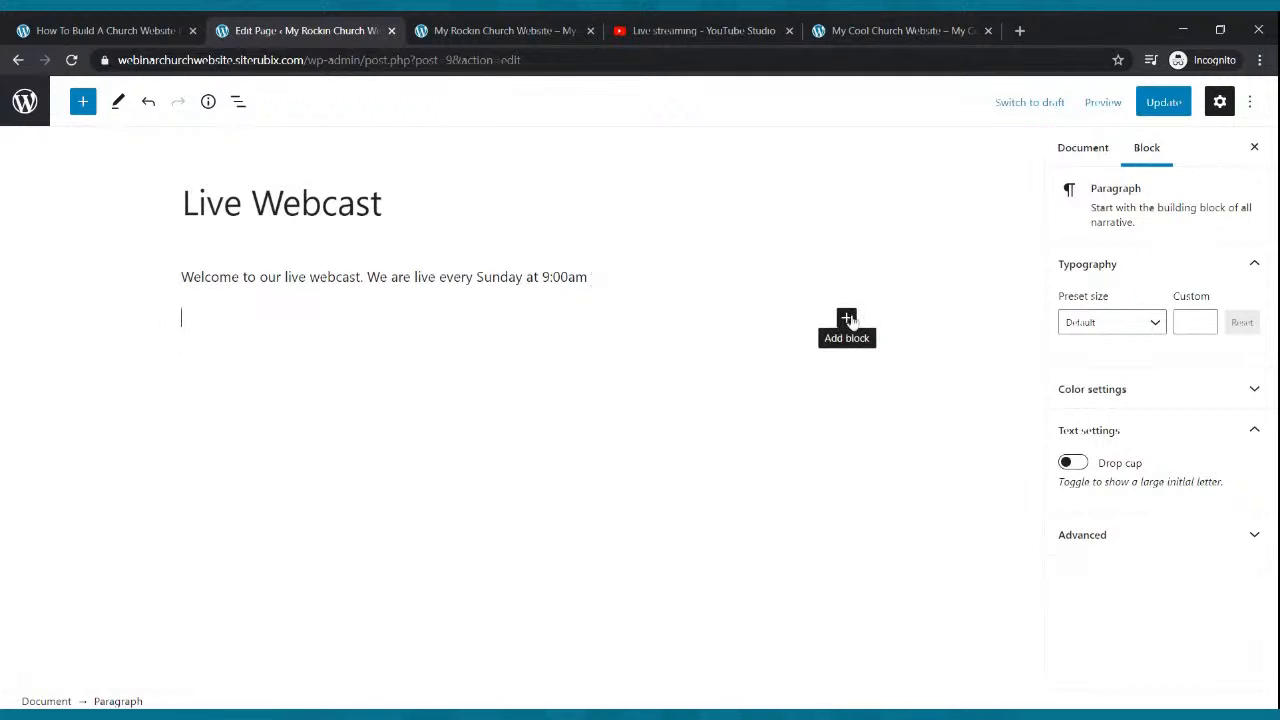
pyautogui.click(847, 319)
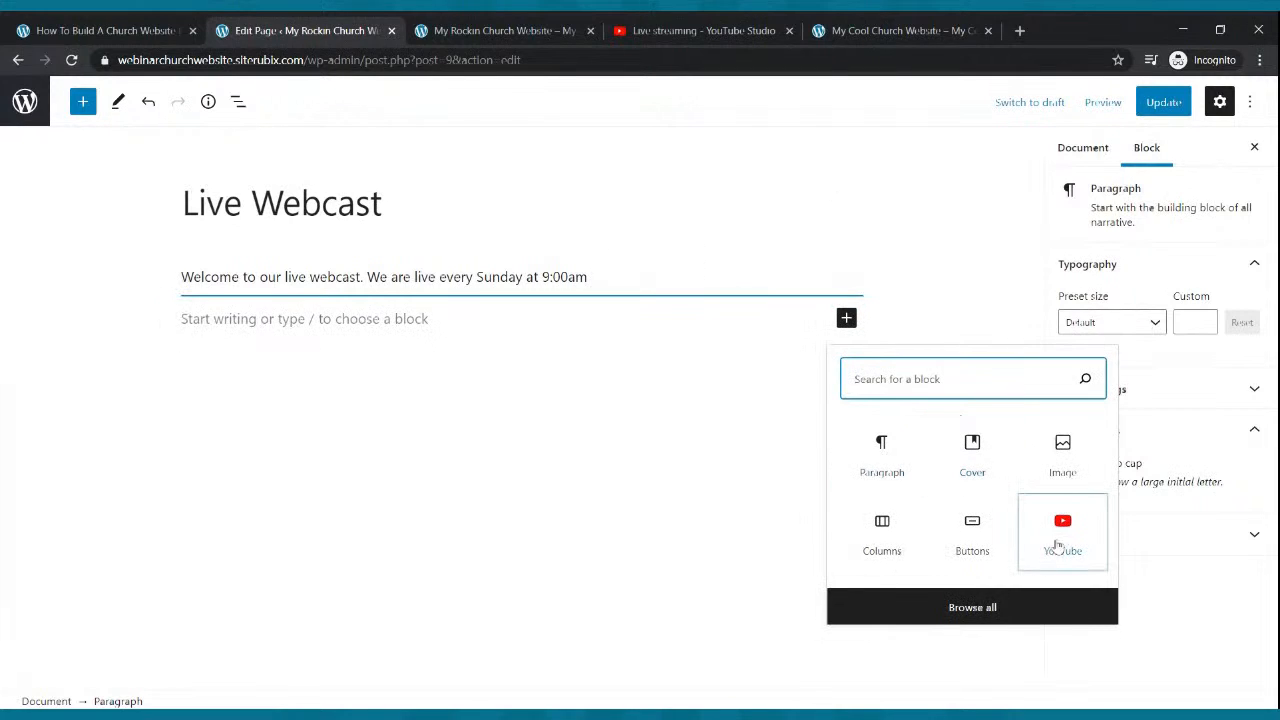
pyautogui.click(1059, 543)
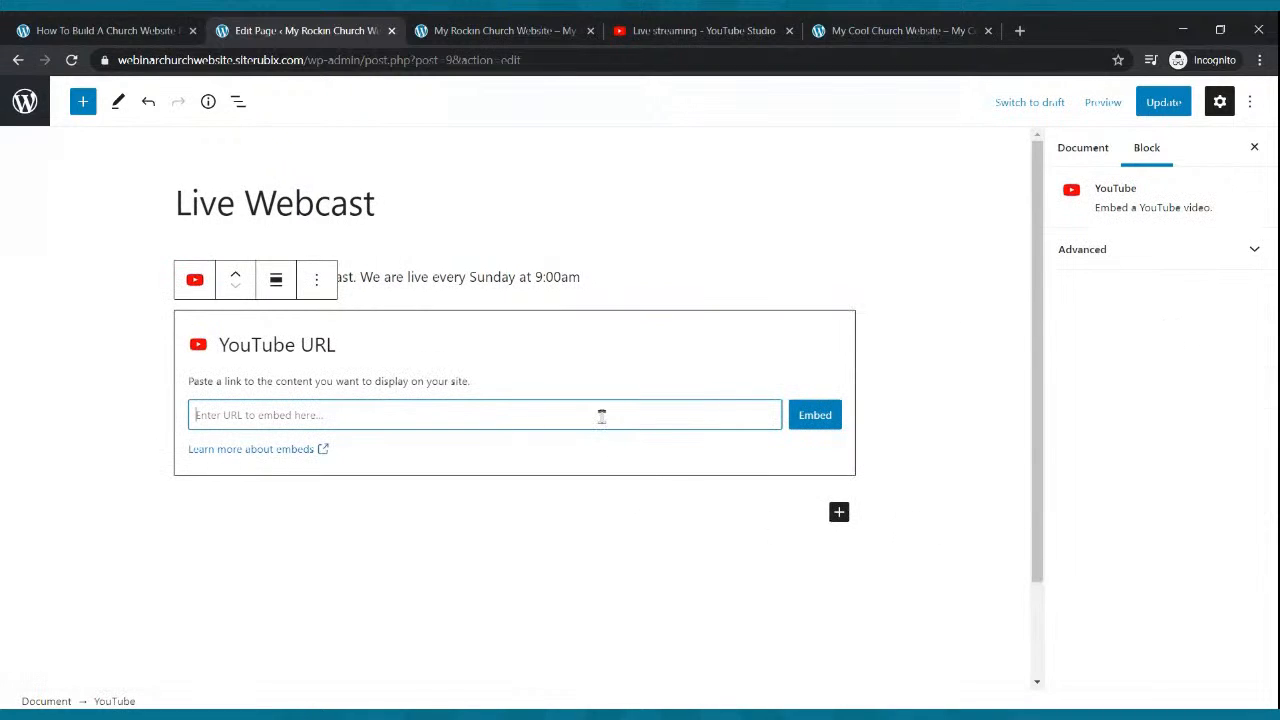
pyautogui.hotkey('ctrl', 'v')
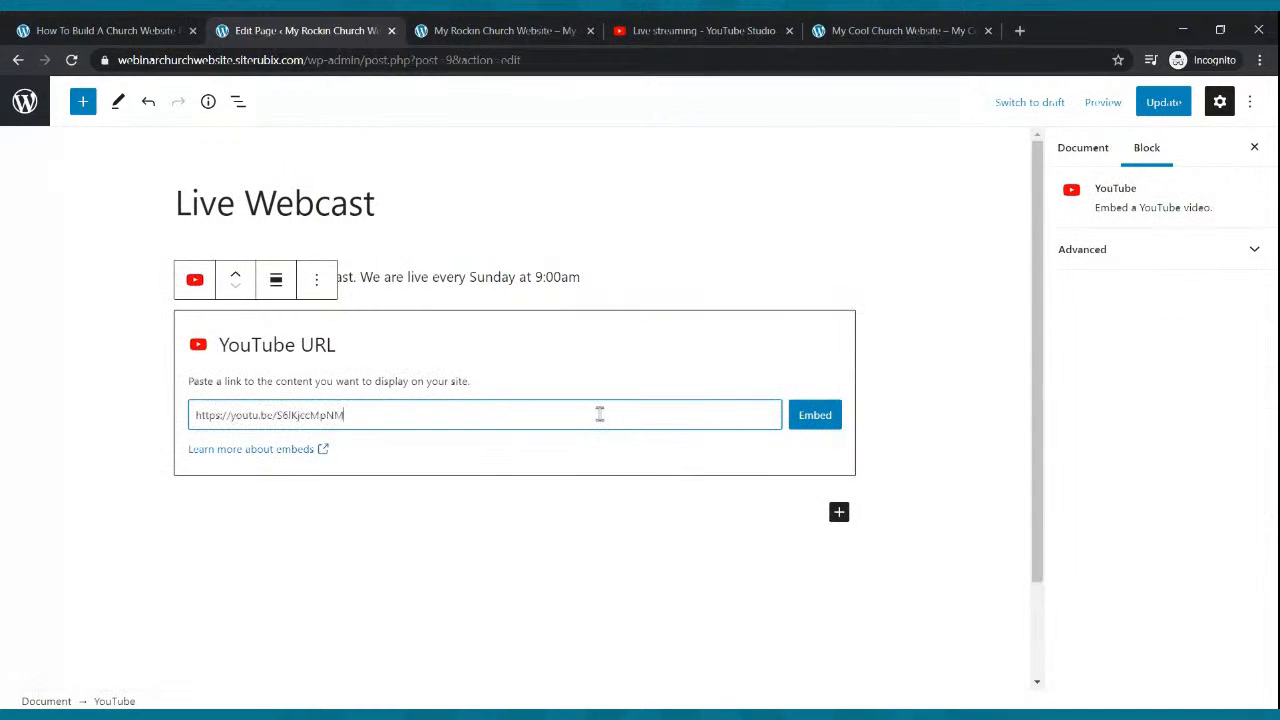
pyautogui.click(815, 415)
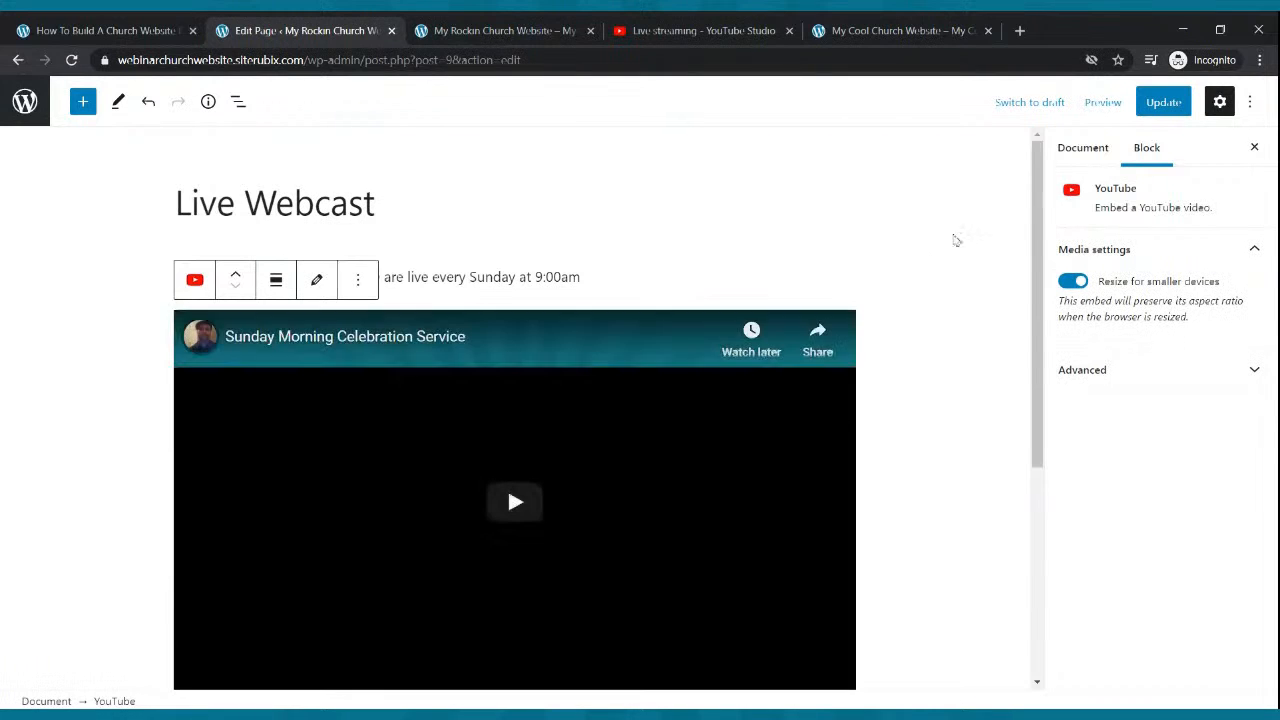
pyautogui.click(1156, 108)
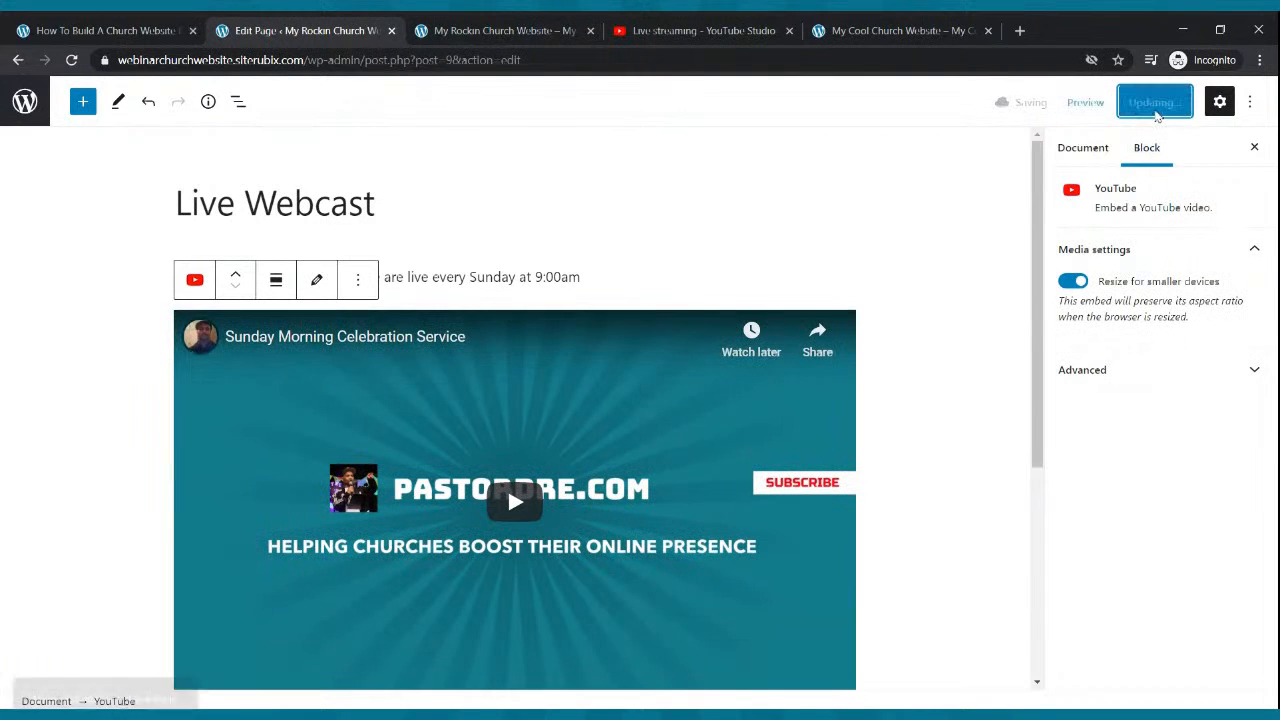
pyautogui.click(512, 28)
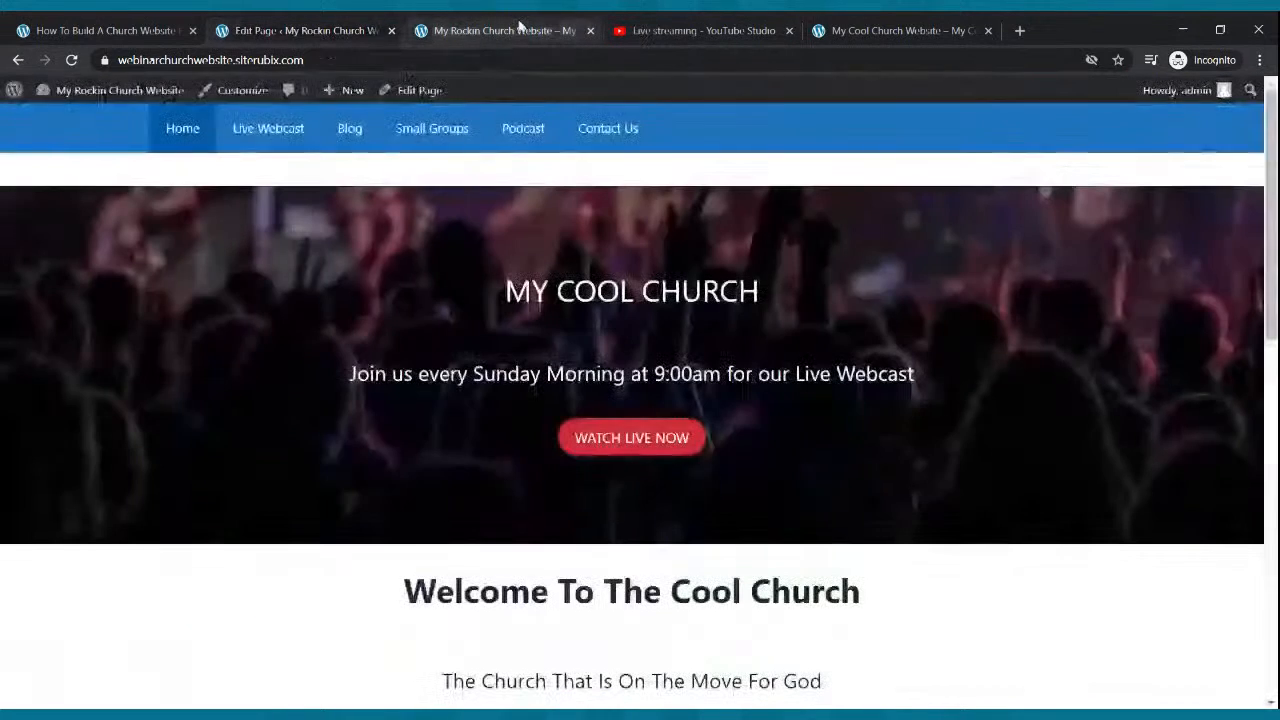
# - Open Live Webcast on the live site, play the stream embed, then go back to the editor
pyautogui.click(302, 128)
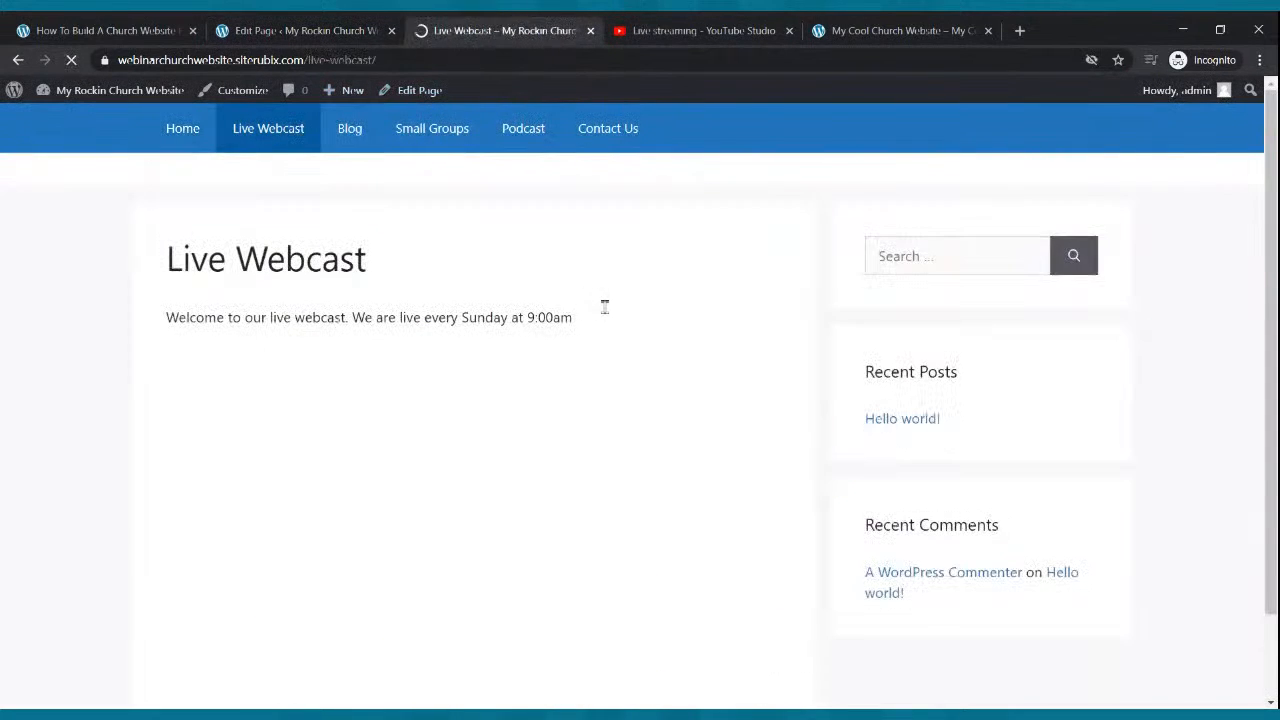
pyautogui.scroll(-2, 607, 310)
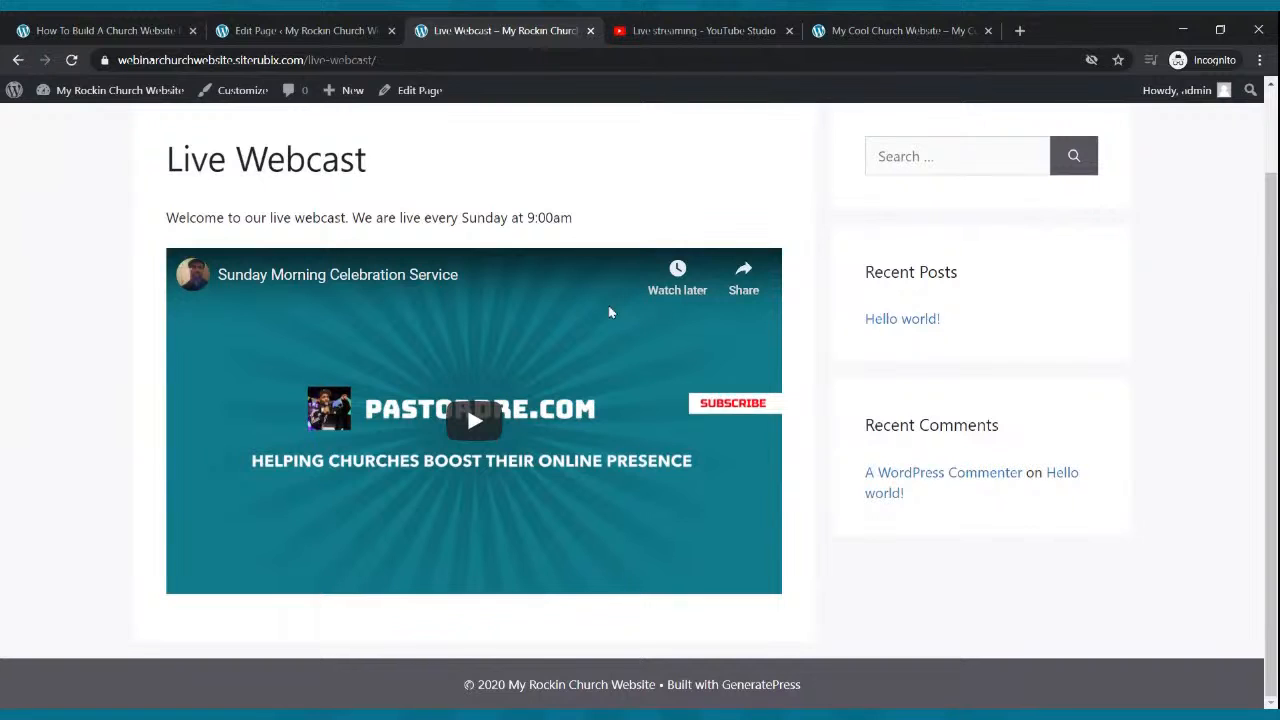
pyautogui.click(479, 435)
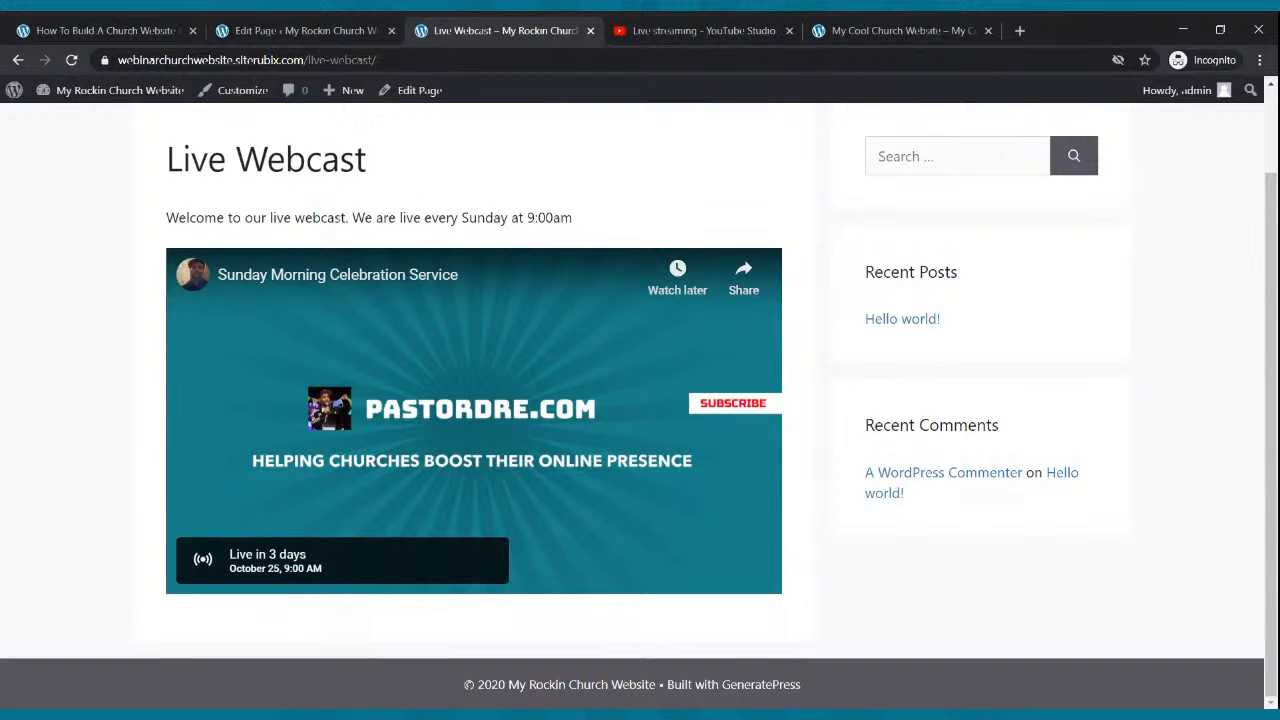
pyautogui.scroll(1, 1006, 266)
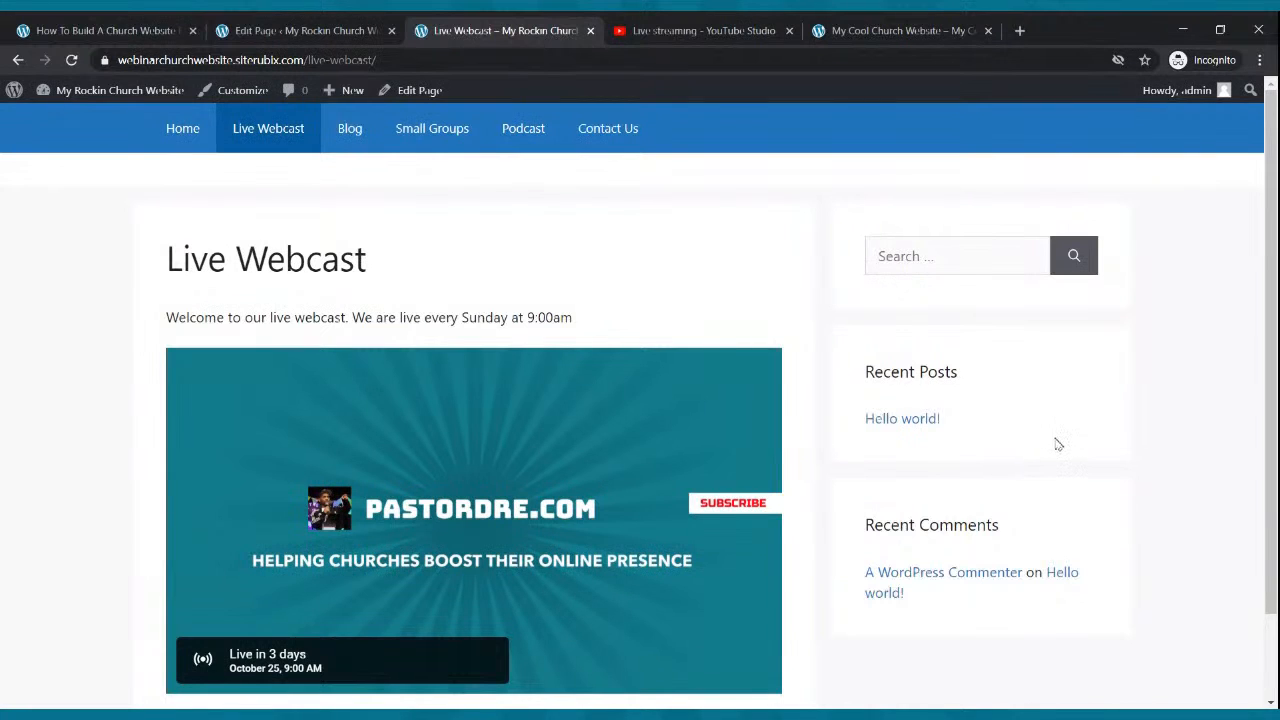
pyautogui.scroll(-2, 1025, 430)
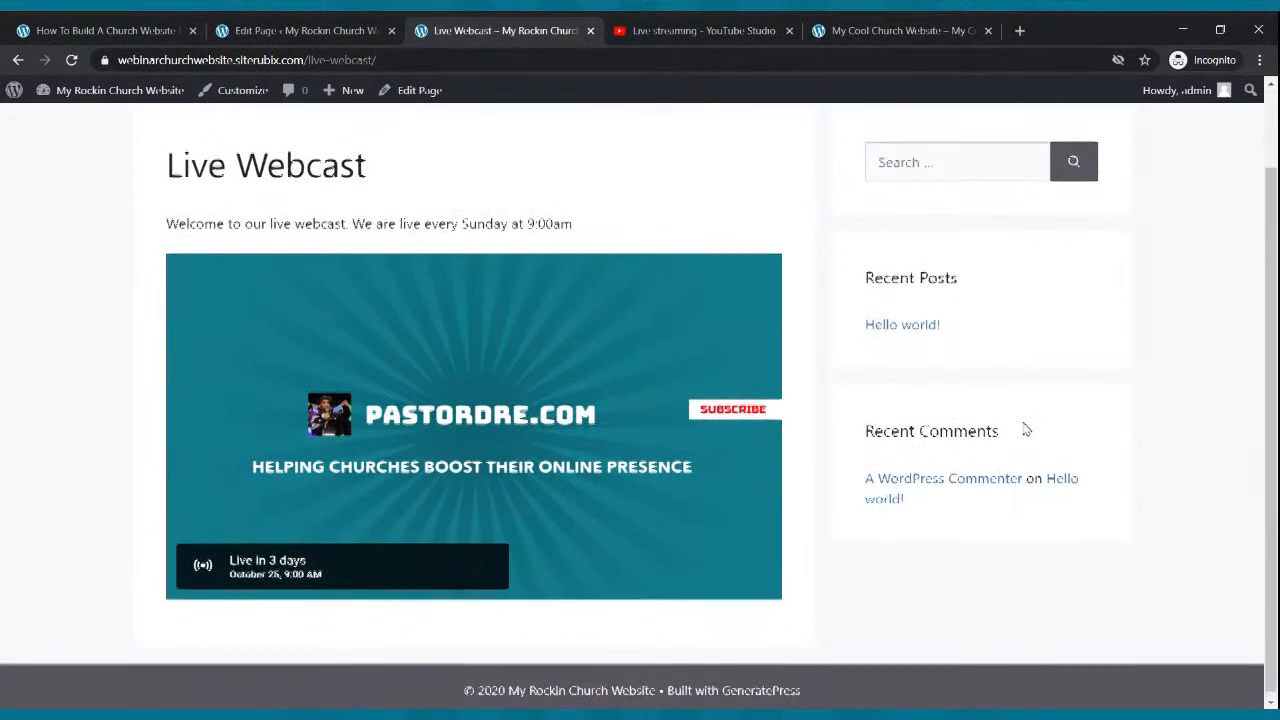
pyautogui.scroll(2, 1025, 430)
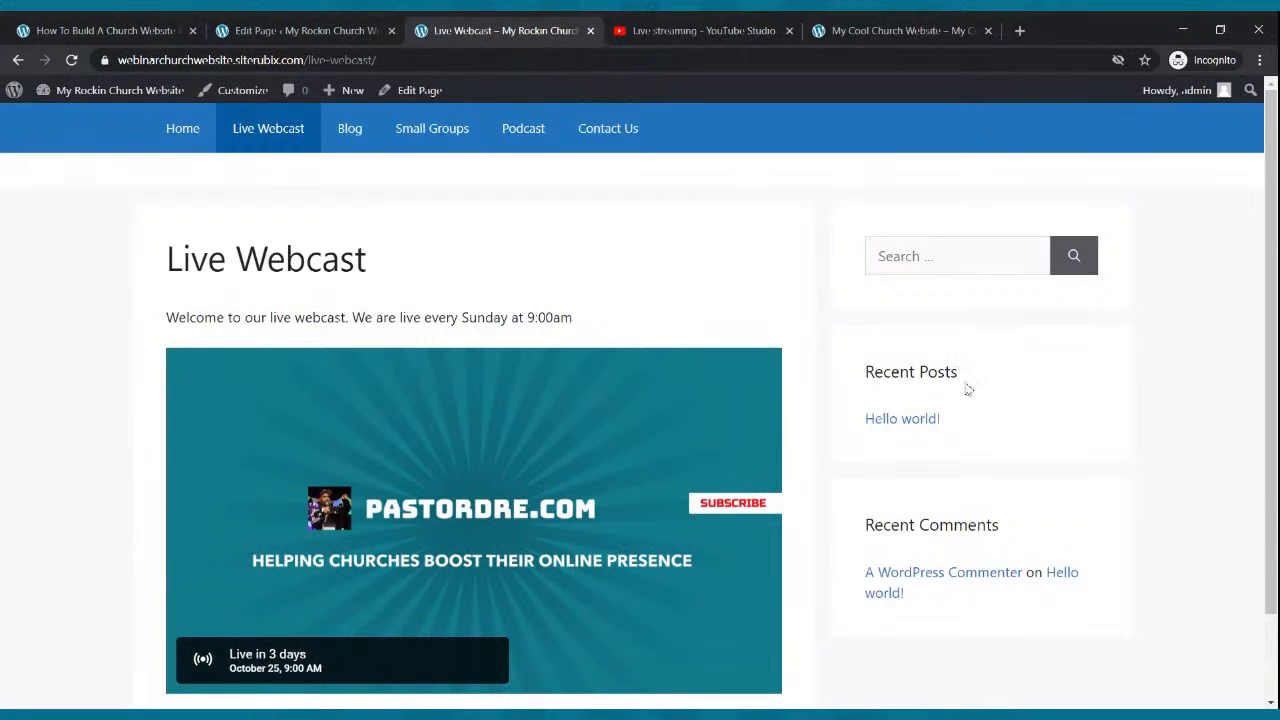
pyautogui.click(245, 30)
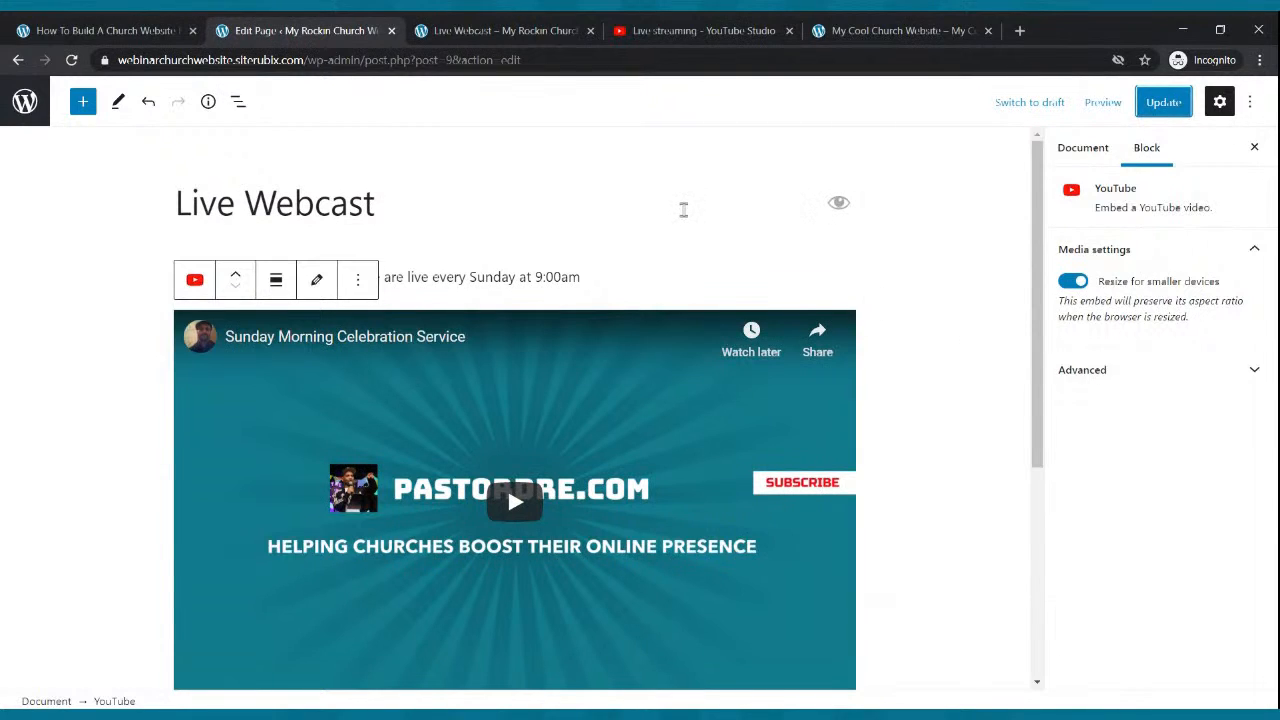
# - Set the page's Sidebar Layout to No Sidebars and update it
pyautogui.click(683, 209)
pyautogui.scroll(-2, 1237, 511)
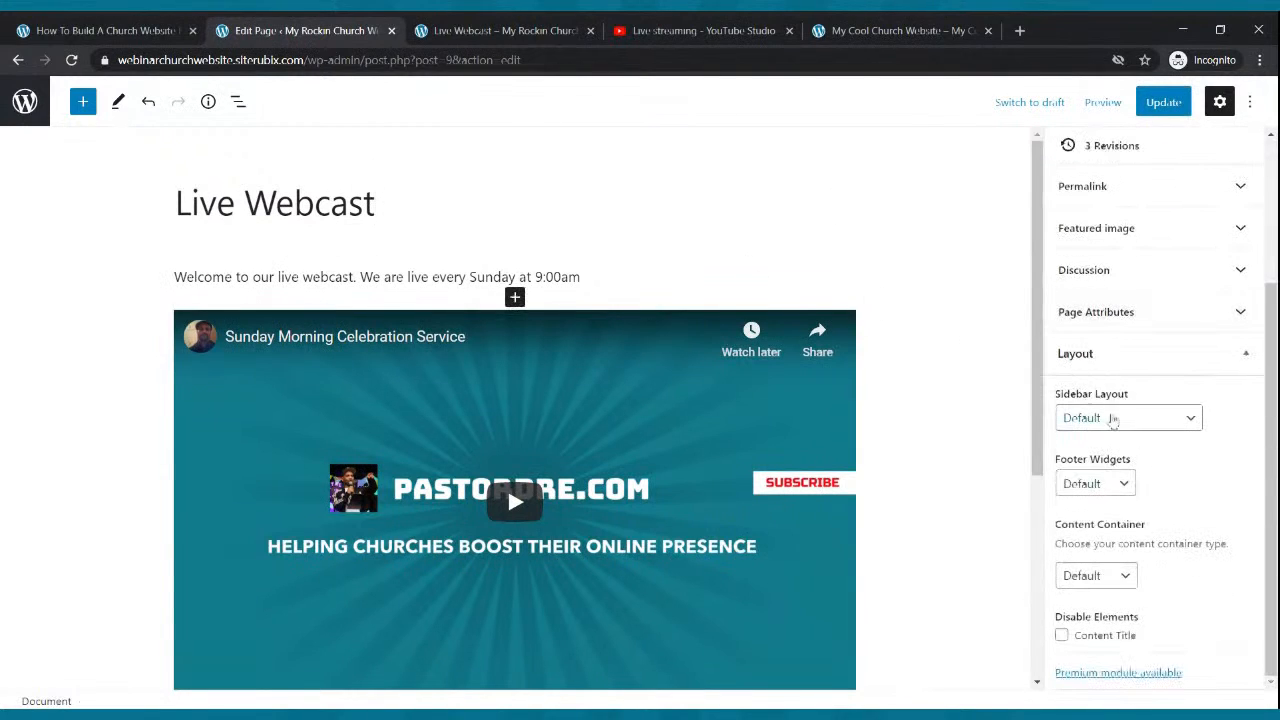
pyautogui.click(1120, 428)
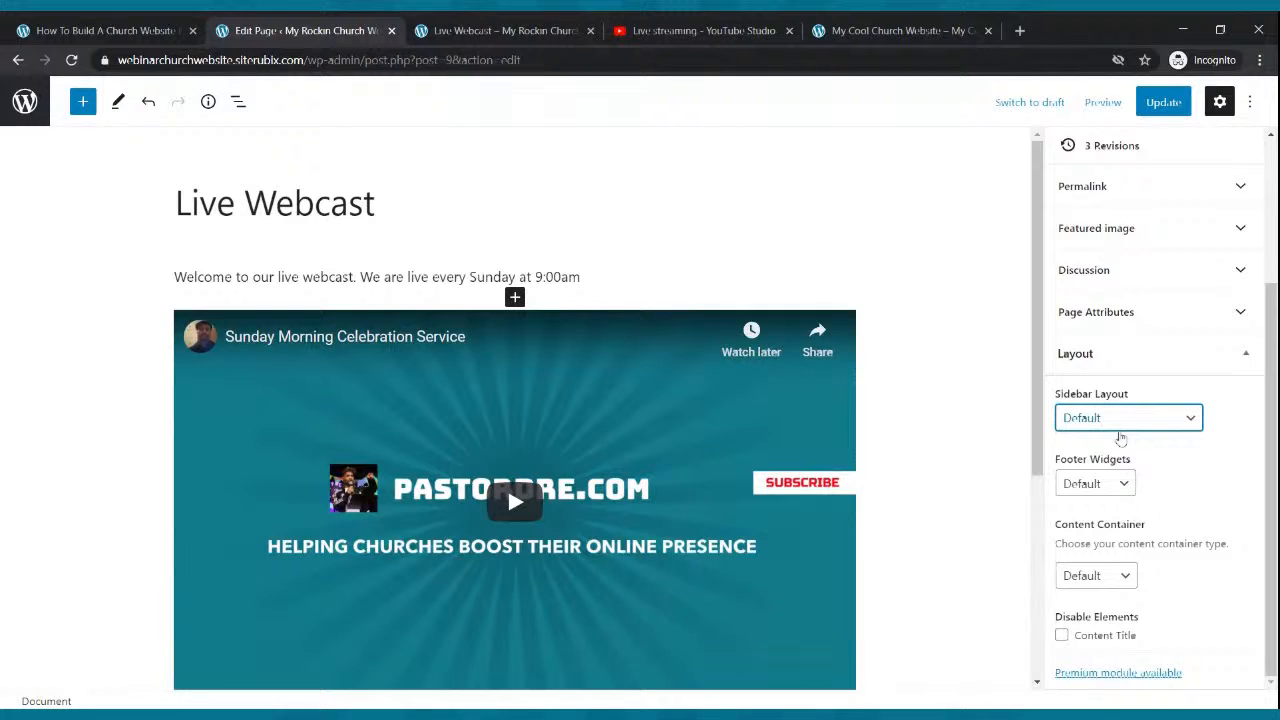
pyautogui.click(1118, 522)
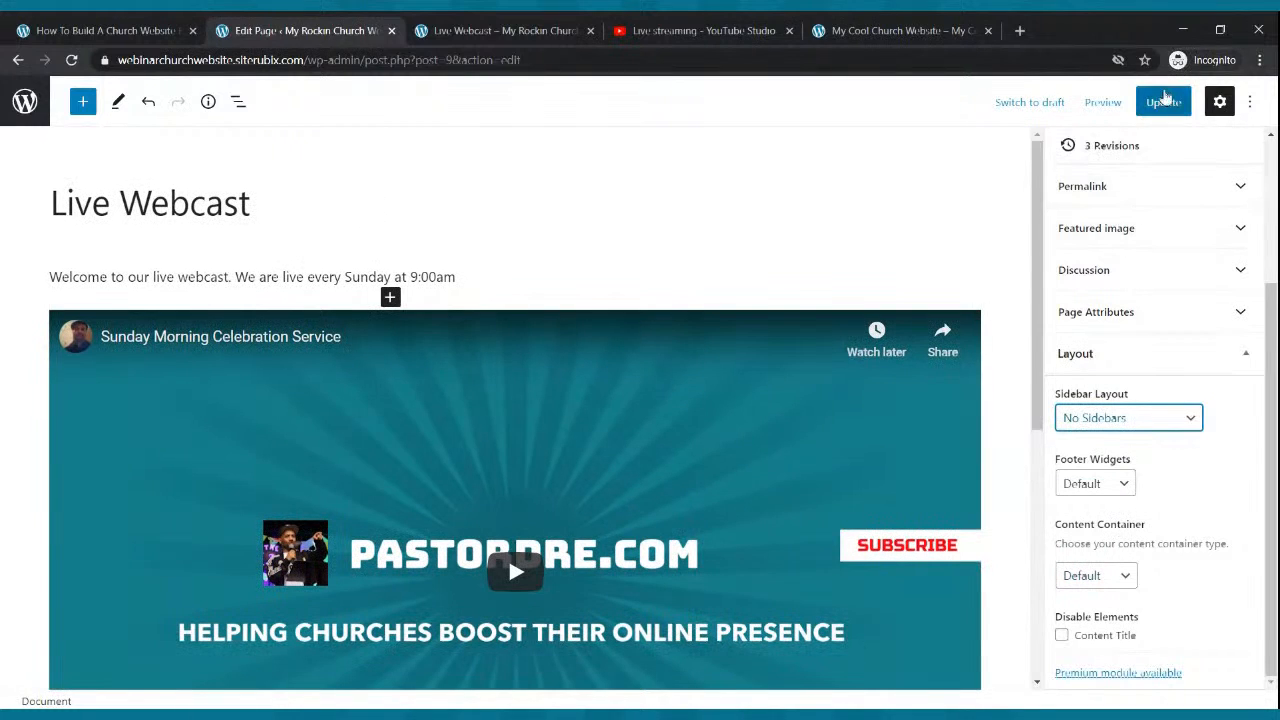
pyautogui.click(1165, 100)
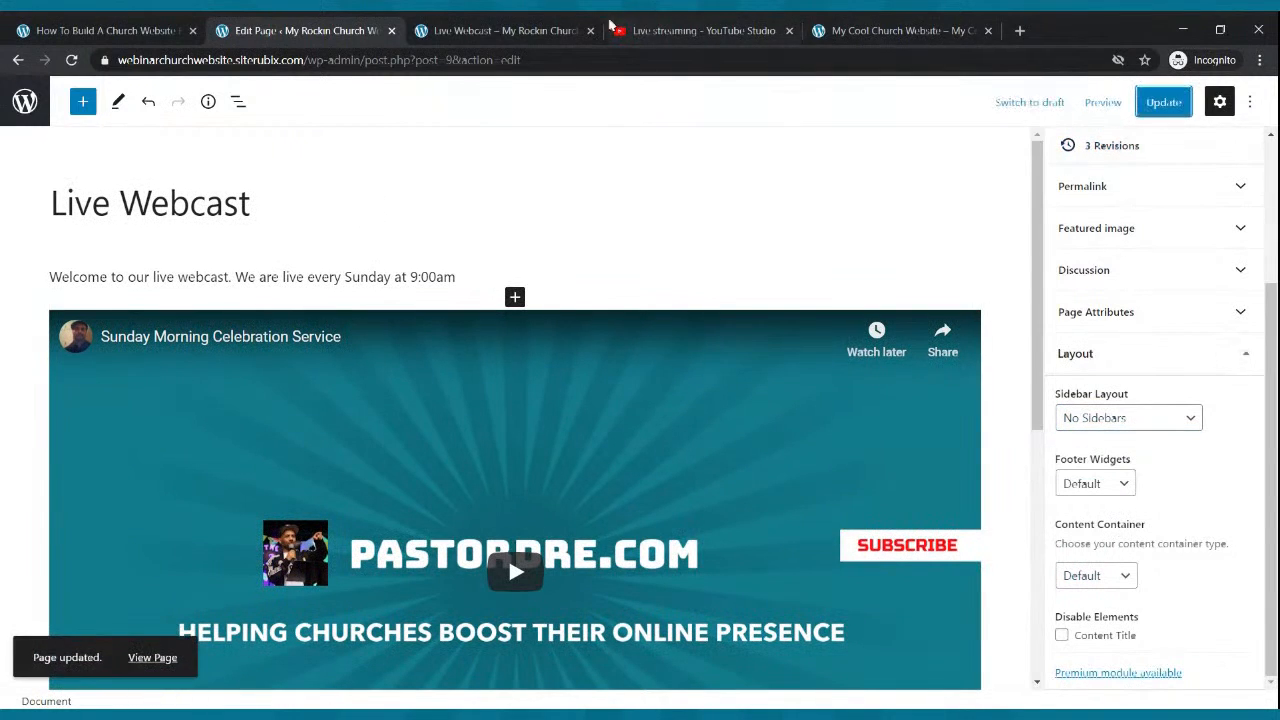
# - Reload the live Live Webcast page to check the full-width welcome text and video
pyautogui.click(574, 25)
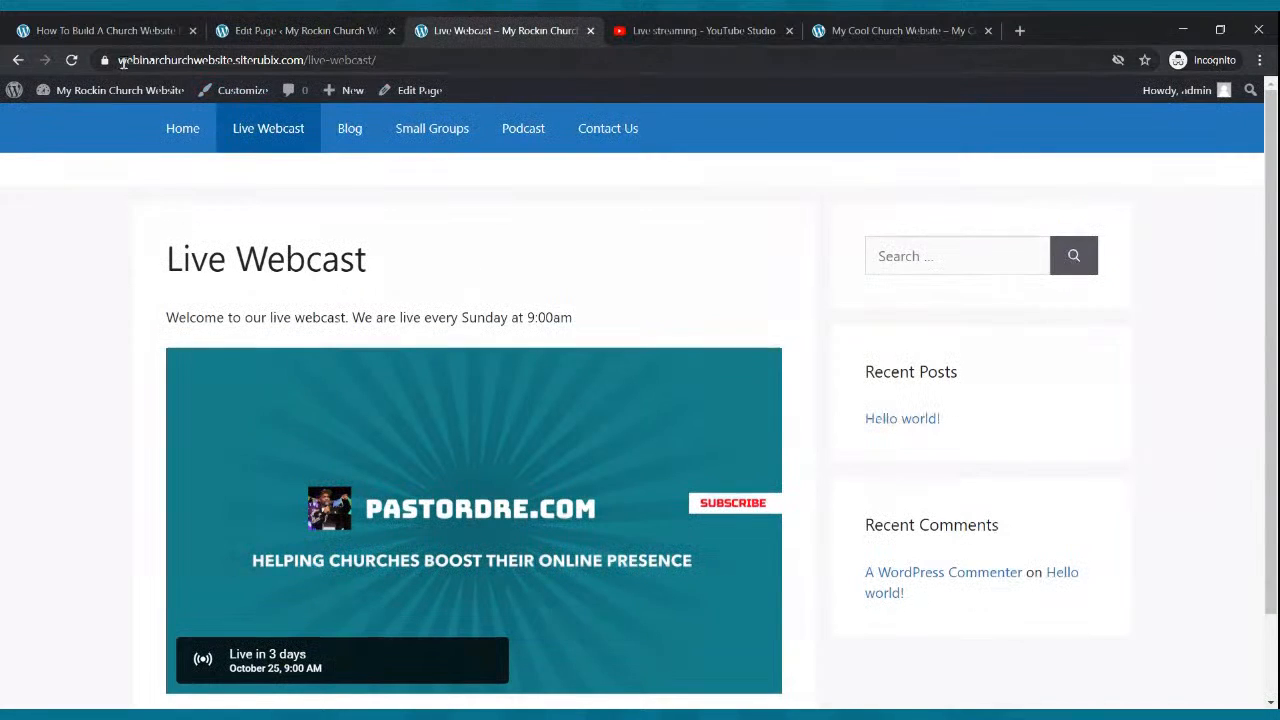
pyautogui.click(71, 60)
pyautogui.scroll(-3, 576, 222)
pyautogui.scroll(3, 577, 223)
pyautogui.scroll(-3, 576, 222)
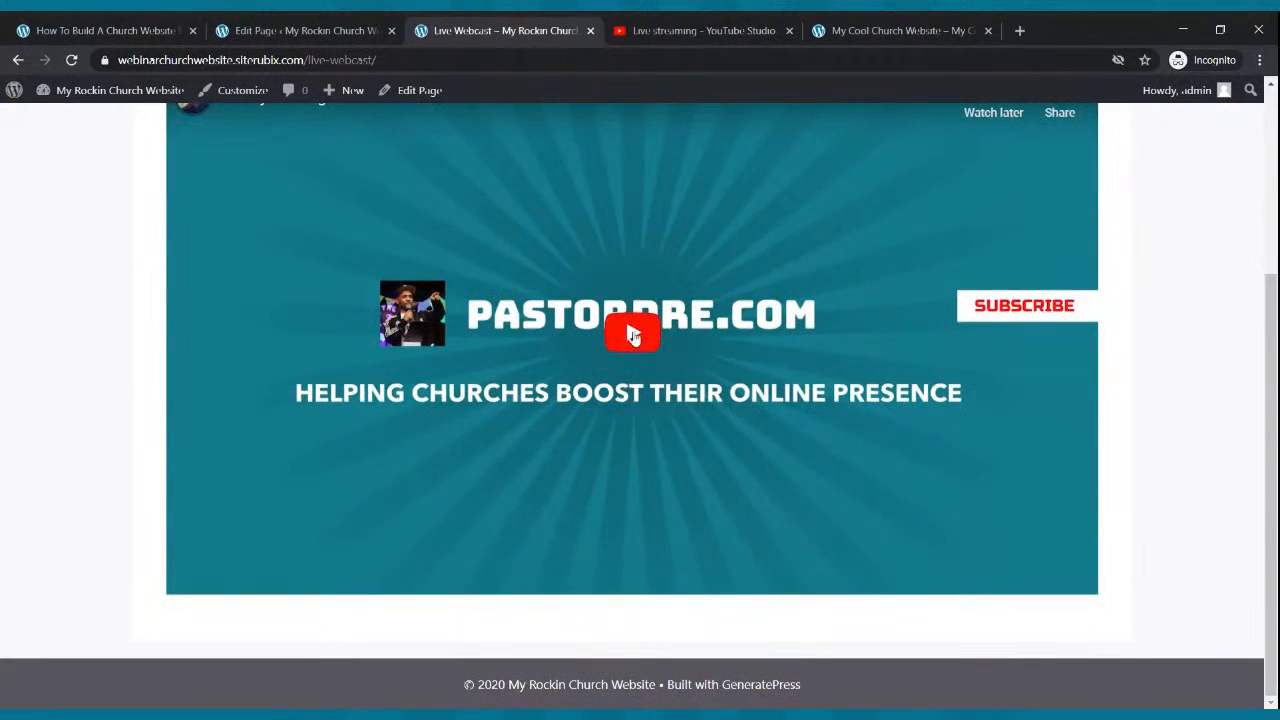
pyautogui.scroll(3, 633, 345)
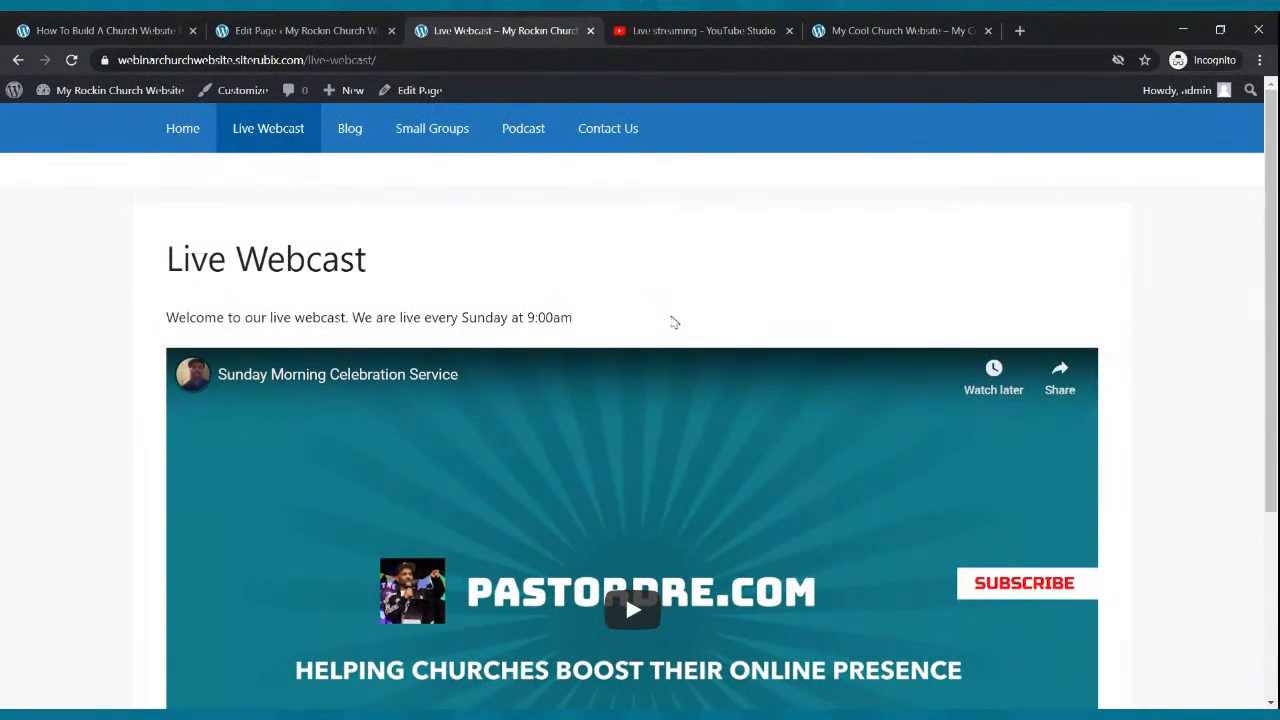
pyautogui.click(370, 28)
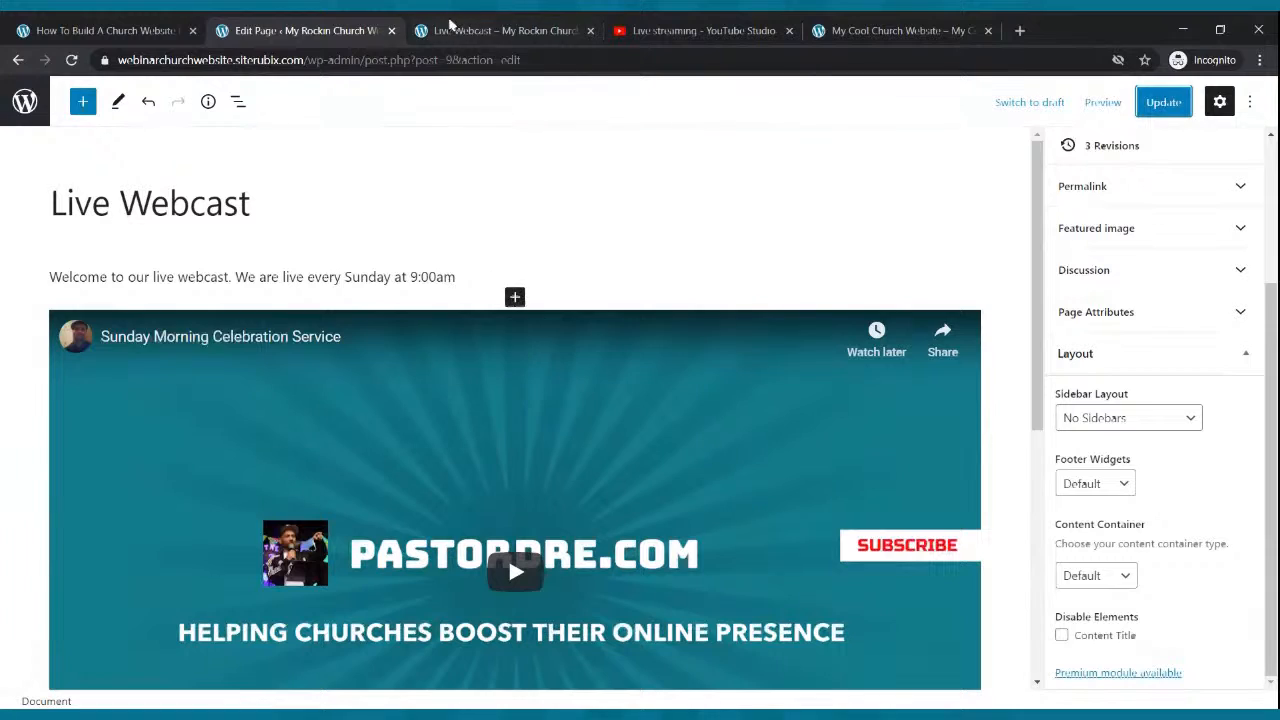
pyautogui.click(500, 30)
# - After checking the live page, insert a blank paragraph below the welcome line, above the stream embed
pyautogui.scroll(-1, 560, 310)
pyautogui.scroll(-2, 563, 307)
pyautogui.scroll(3, 563, 305)
pyautogui.scroll(-3, 563, 305)
pyautogui.scroll(3, 565, 305)
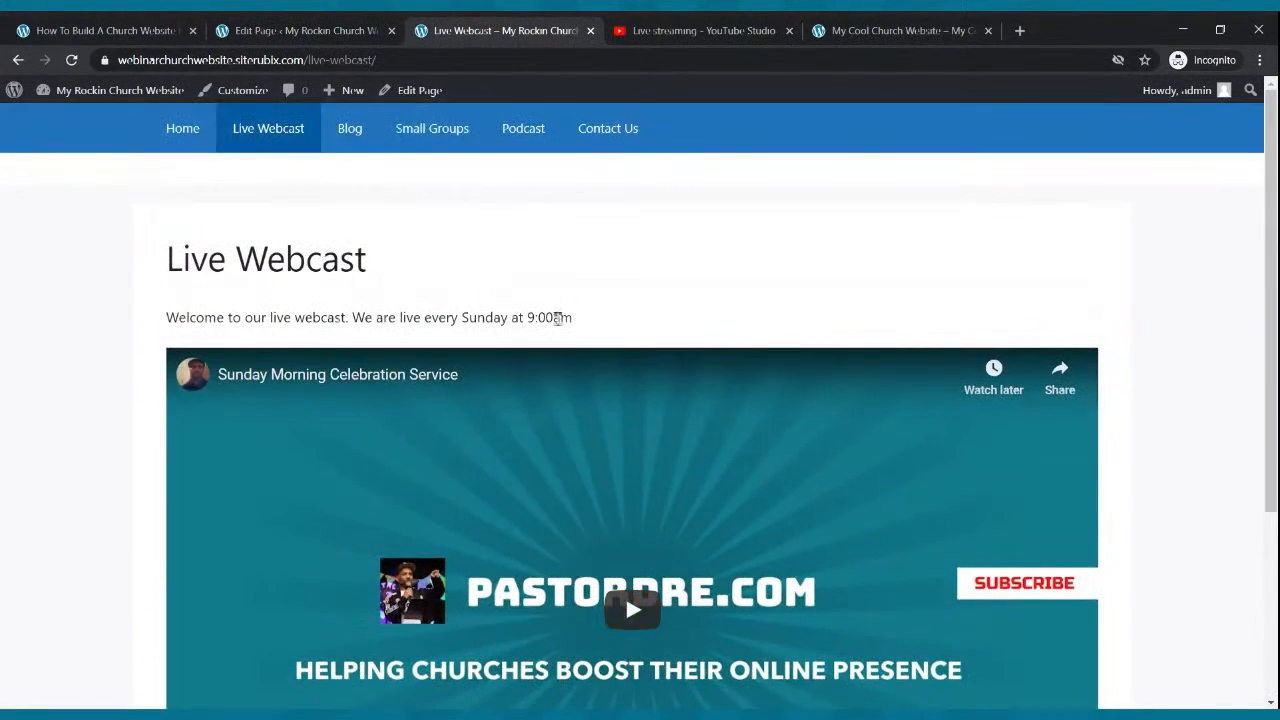
pyautogui.click(340, 34)
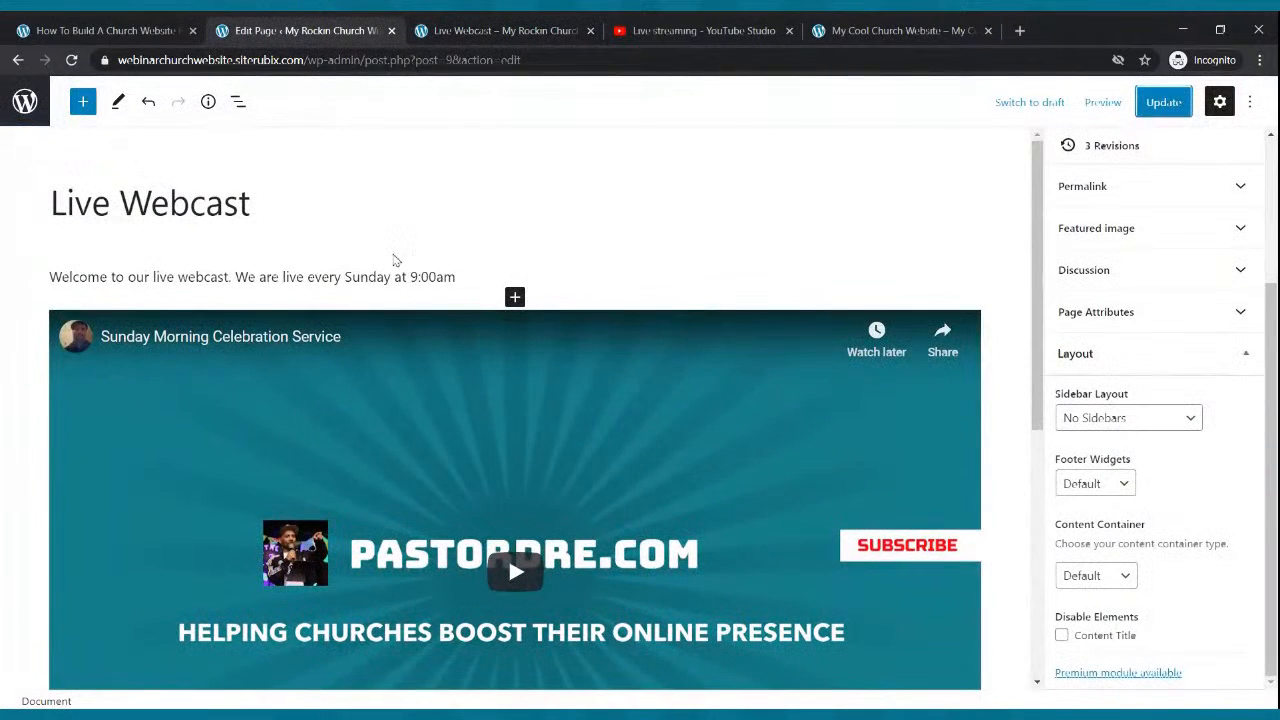
pyautogui.click(386, 210)
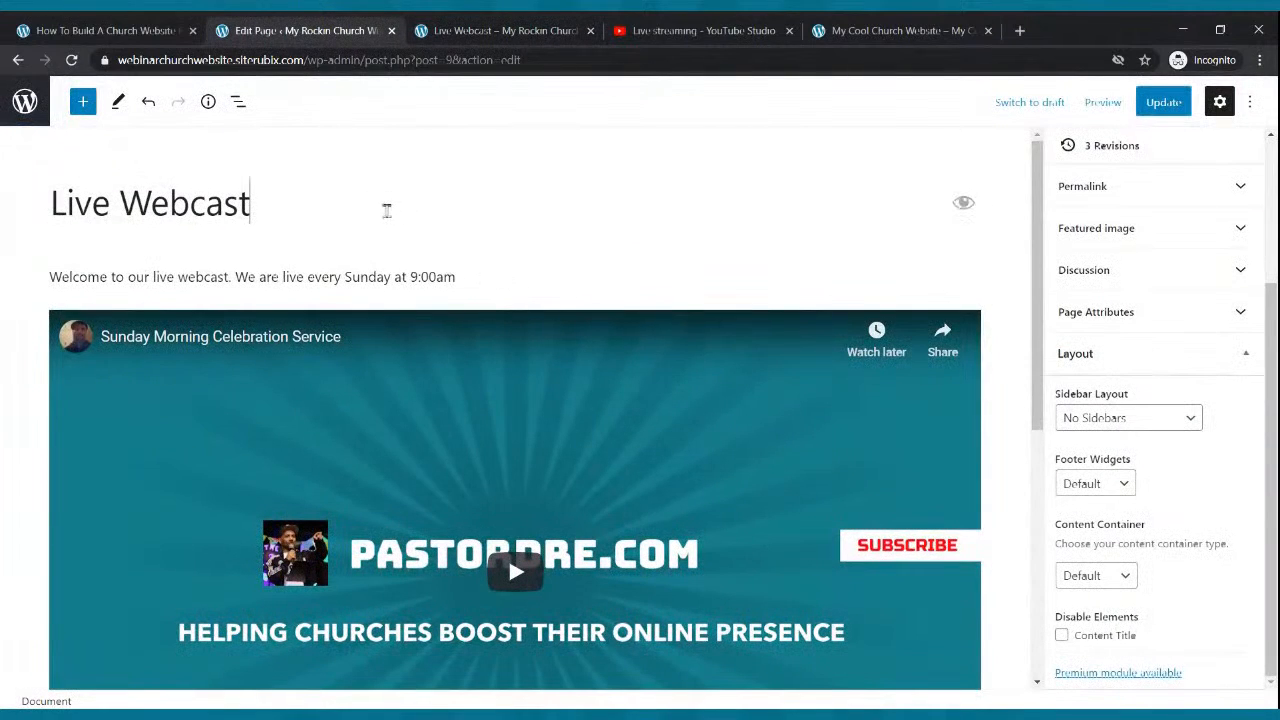
pyautogui.click(462, 278)
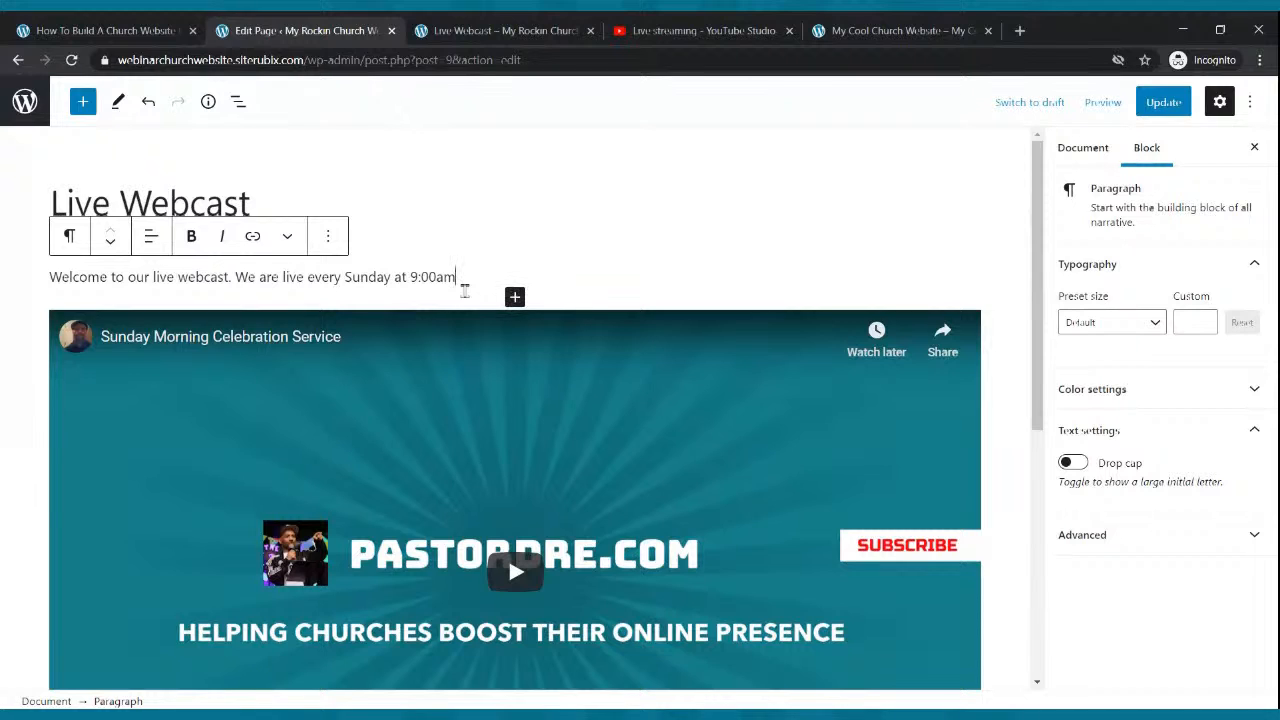
pyautogui.press('Return')
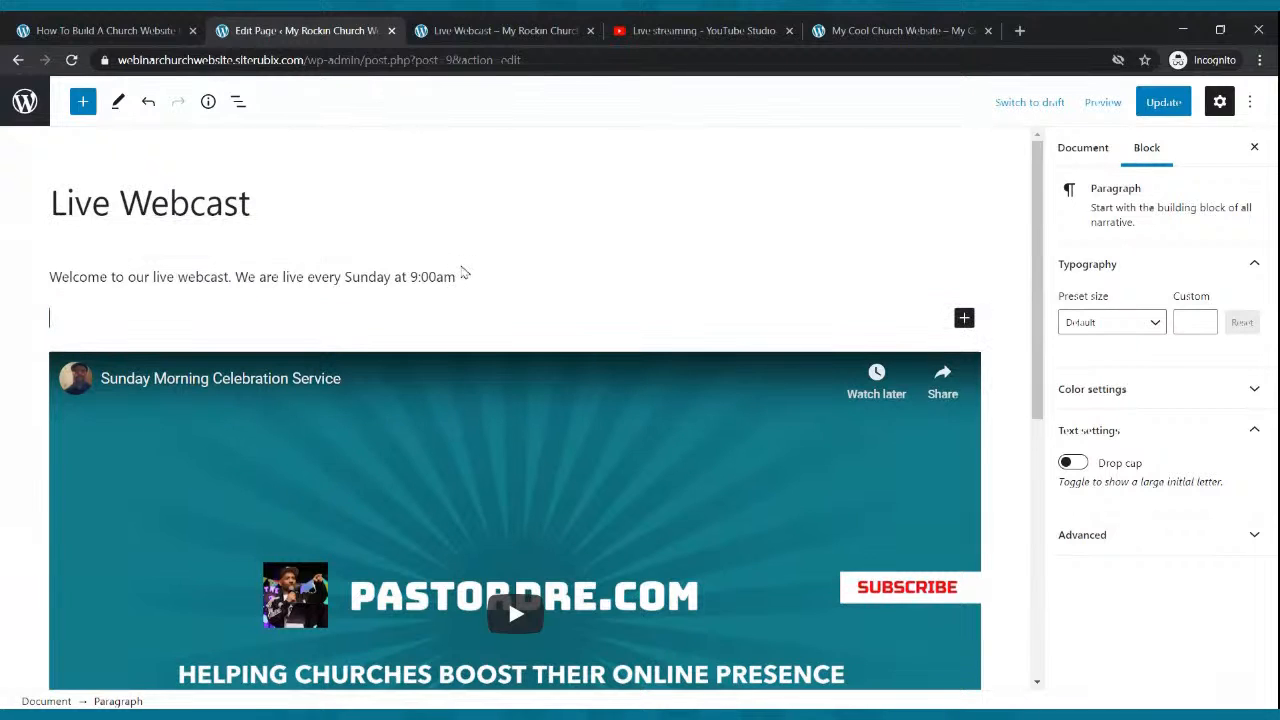
# - Turn the empty paragraph into an image block holding the uploaded LIVE WEBCAST image
pyautogui.click(964, 318)
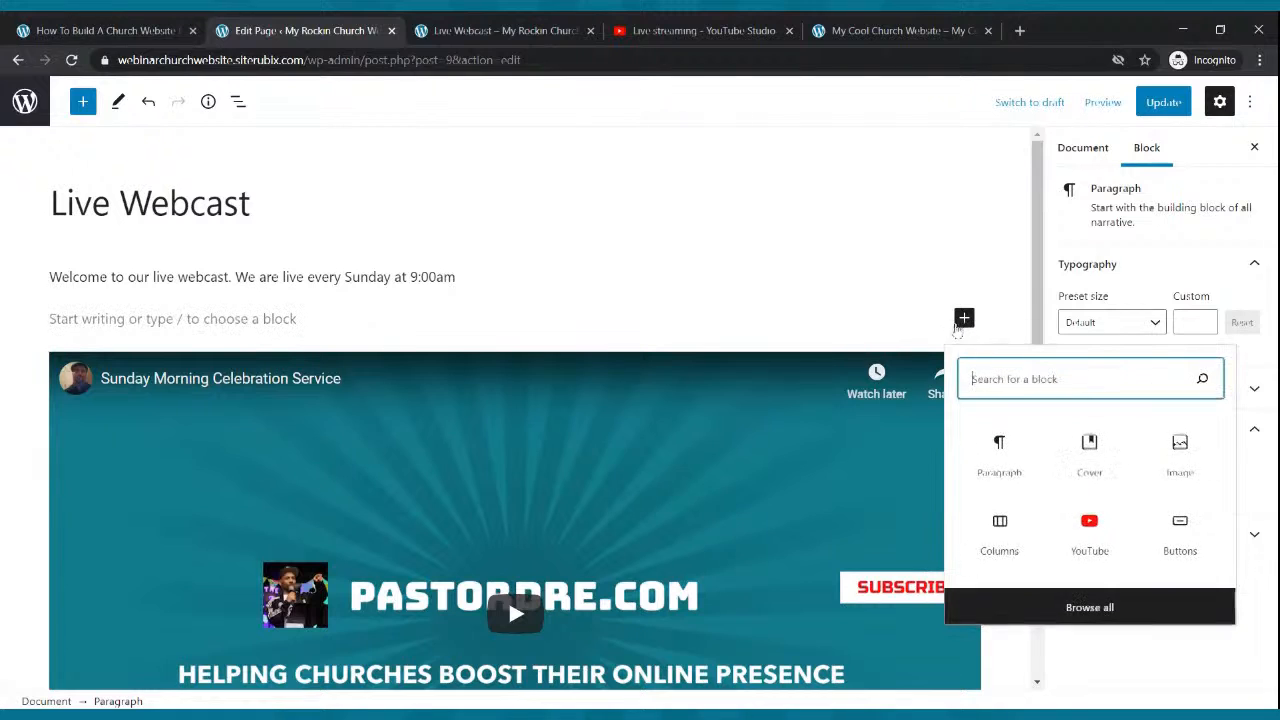
pyautogui.click(1182, 465)
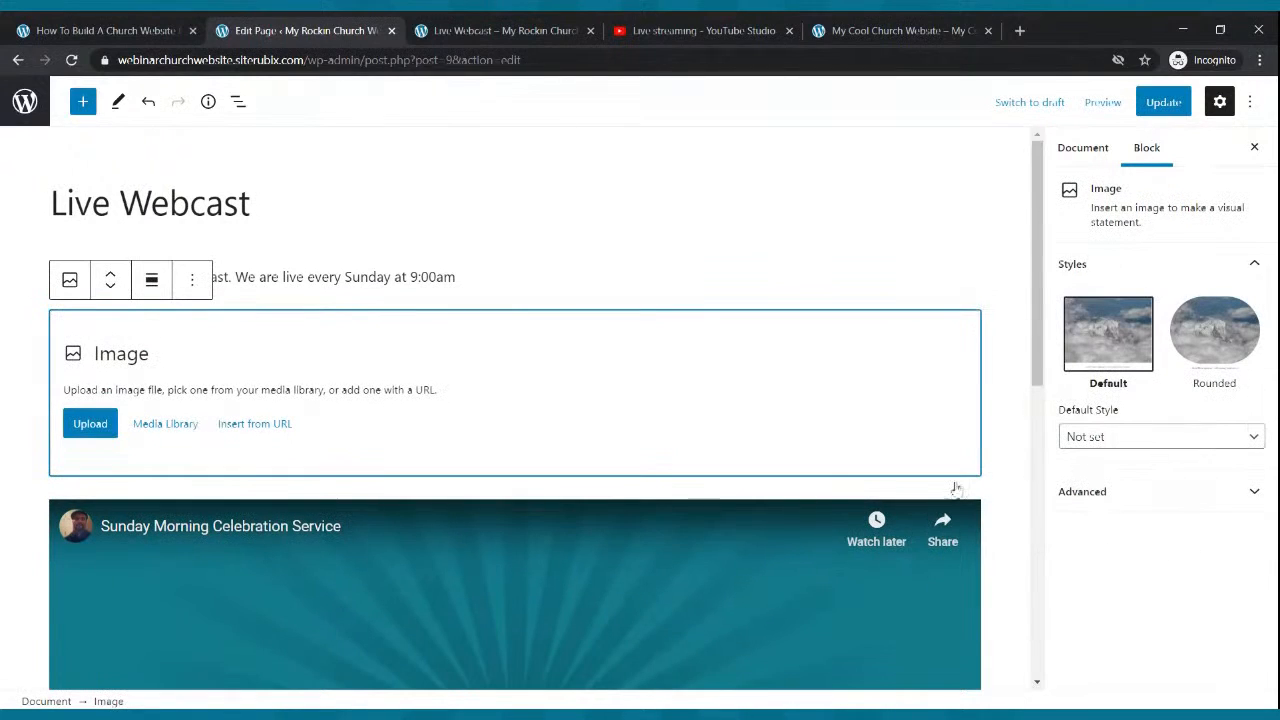
pyautogui.click(100, 423)
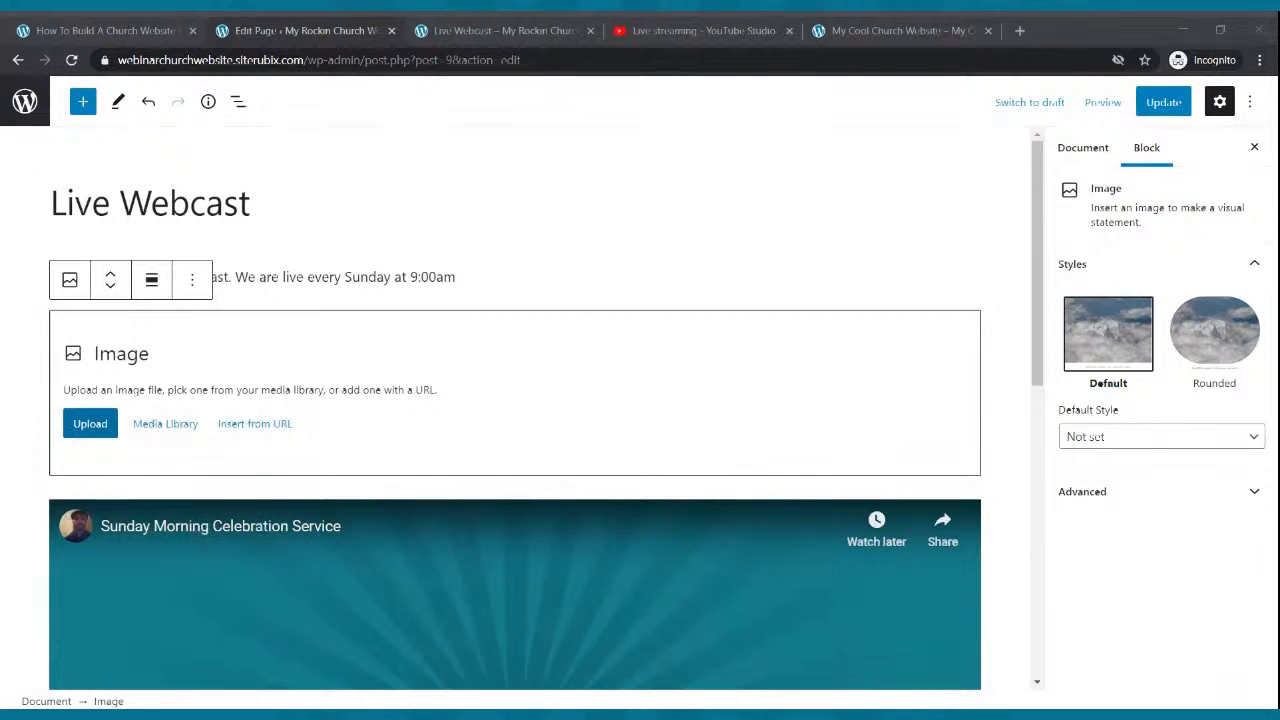
pyautogui.doubleClick(830, 343)
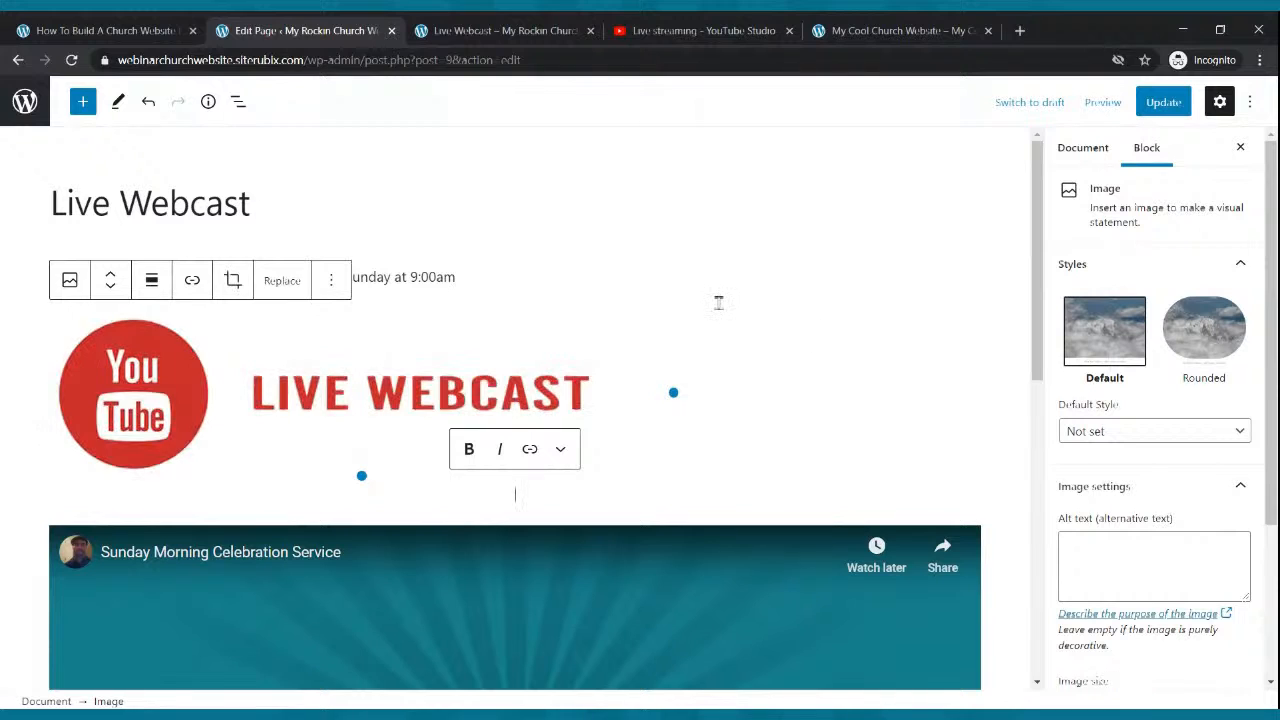
# - Update the page and reload the live Live Webcast page to confirm the image appears
pyautogui.click(1145, 105)
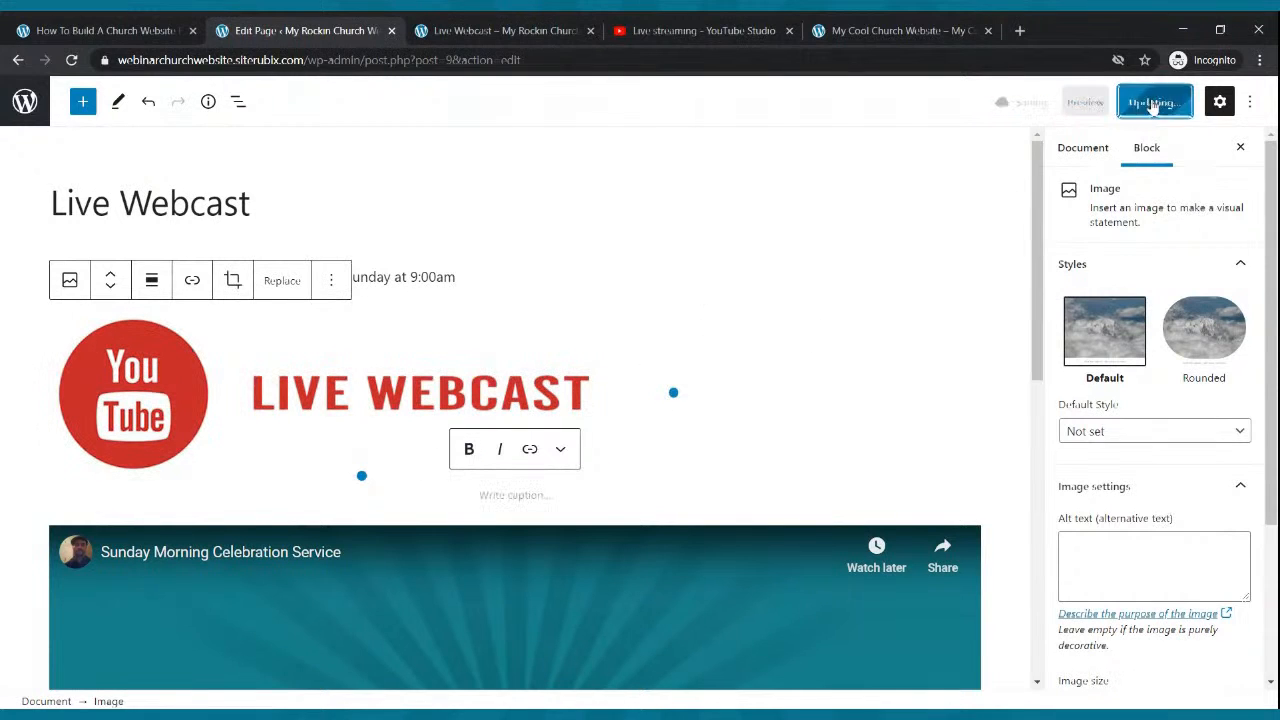
pyautogui.click(566, 28)
pyautogui.click(72, 61)
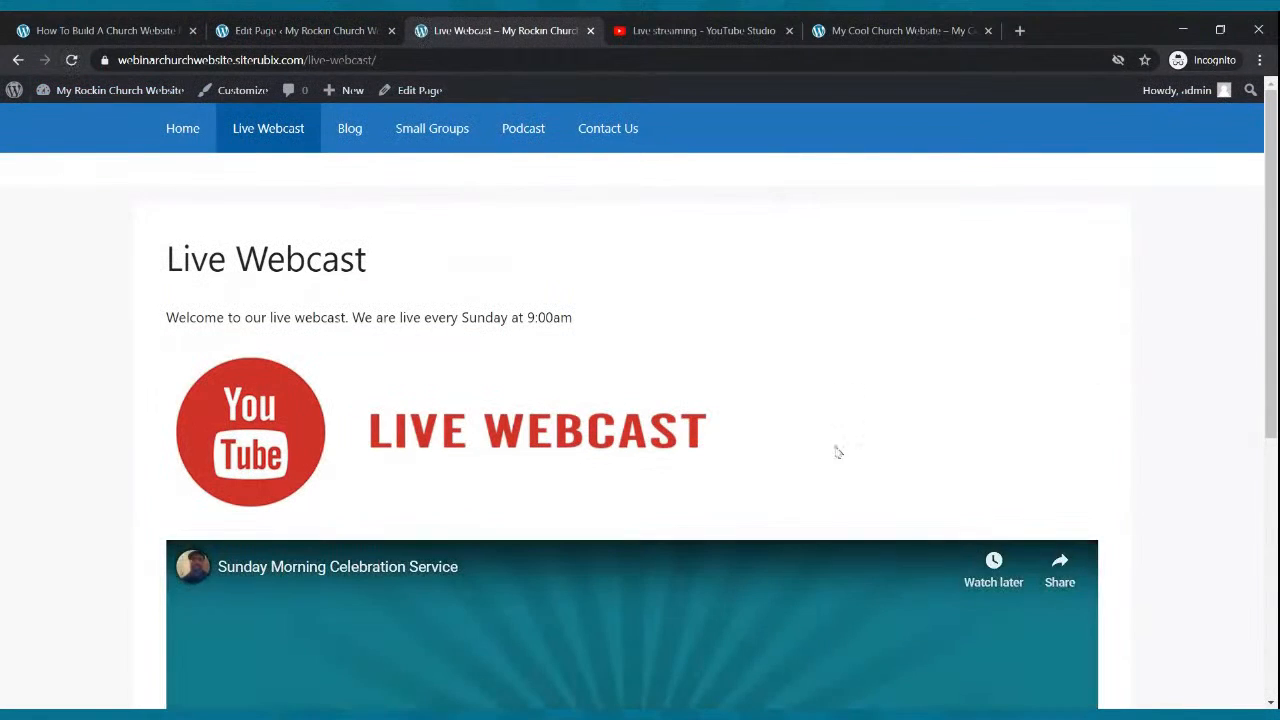
pyautogui.scroll(-3, 823, 480)
pyautogui.scroll(3, 823, 487)
pyautogui.scroll(-5, 826, 487)
pyautogui.scroll(5, 835, 488)
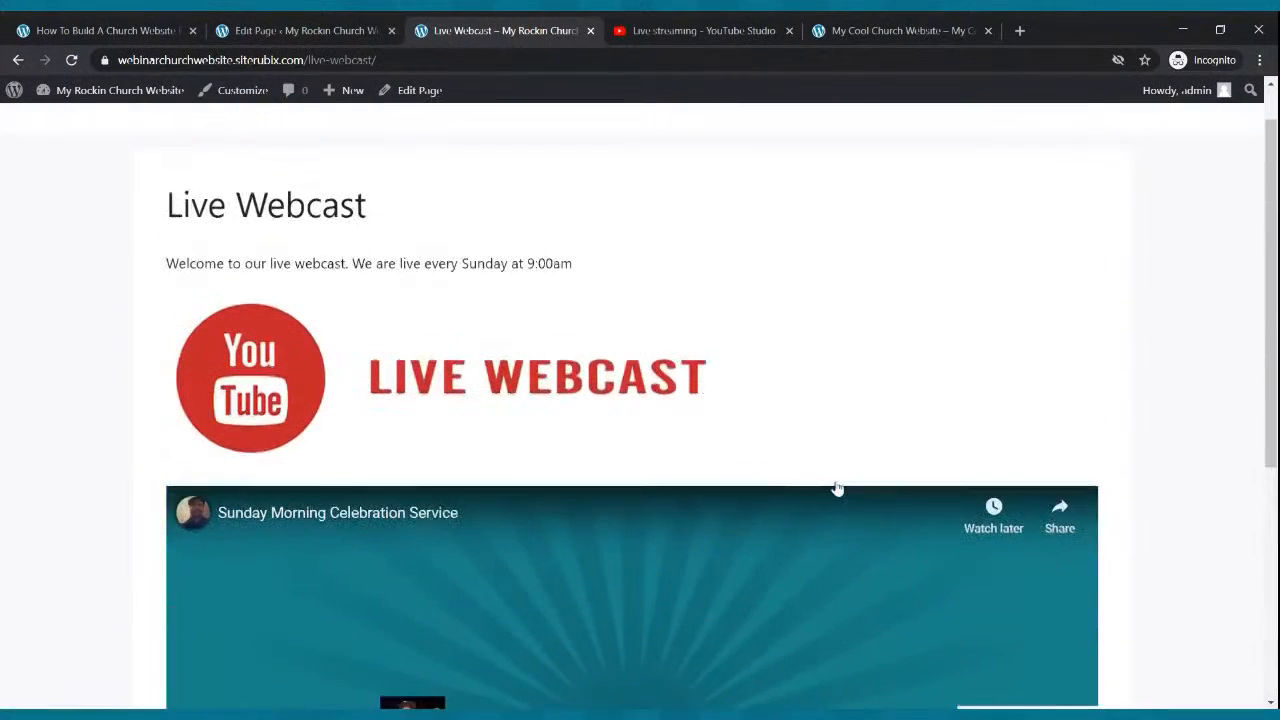
pyautogui.click(345, 30)
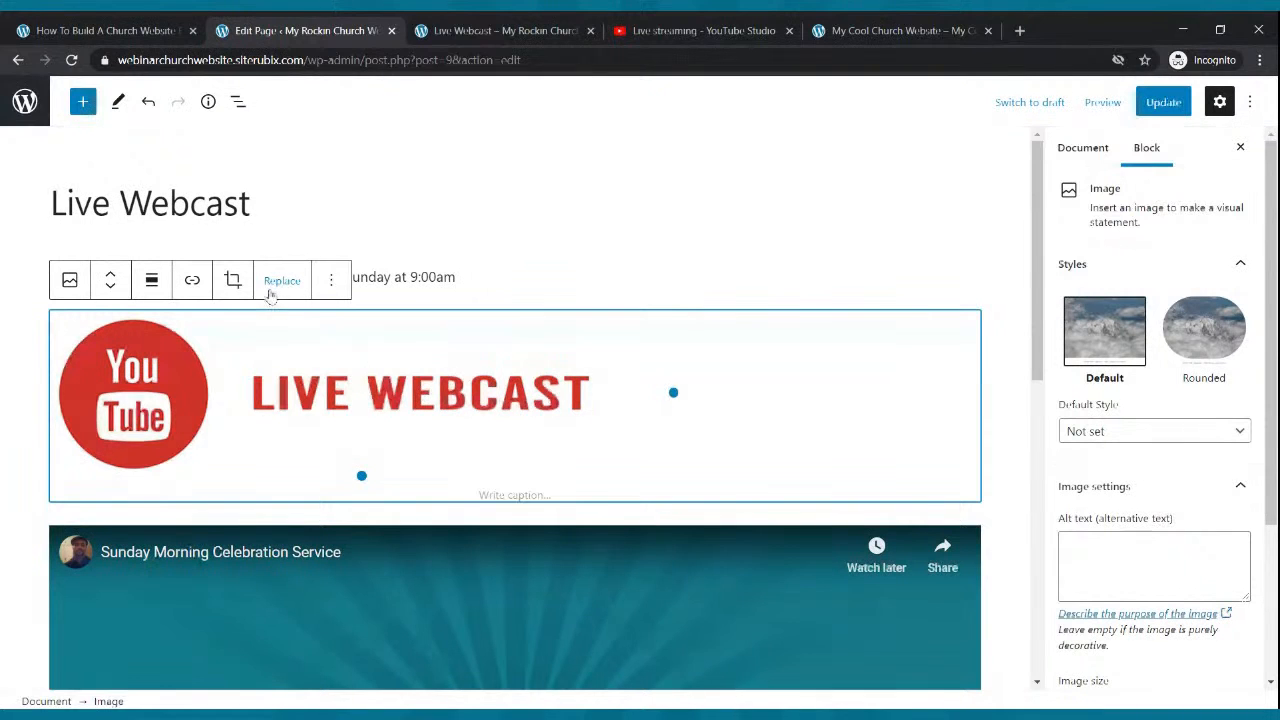
# - Shrink the LIVE WEBCAST image to about half size
pyautogui.click(331, 281)
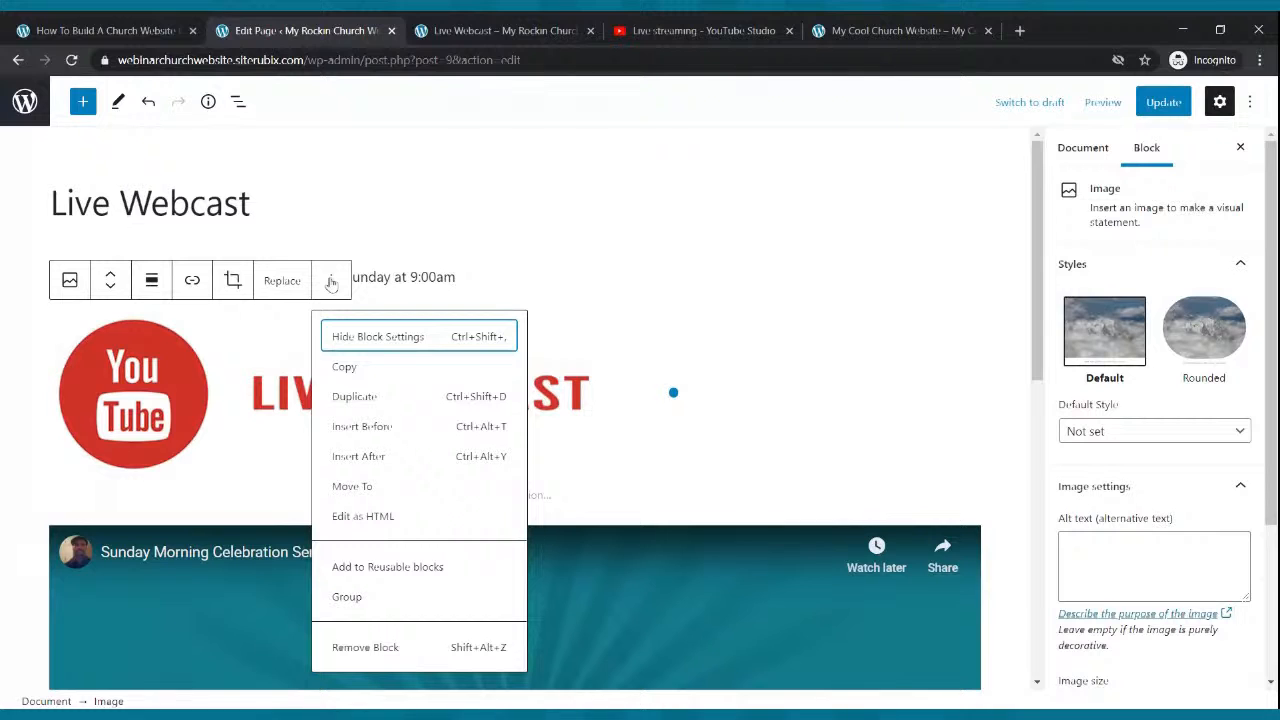
pyautogui.click(445, 248)
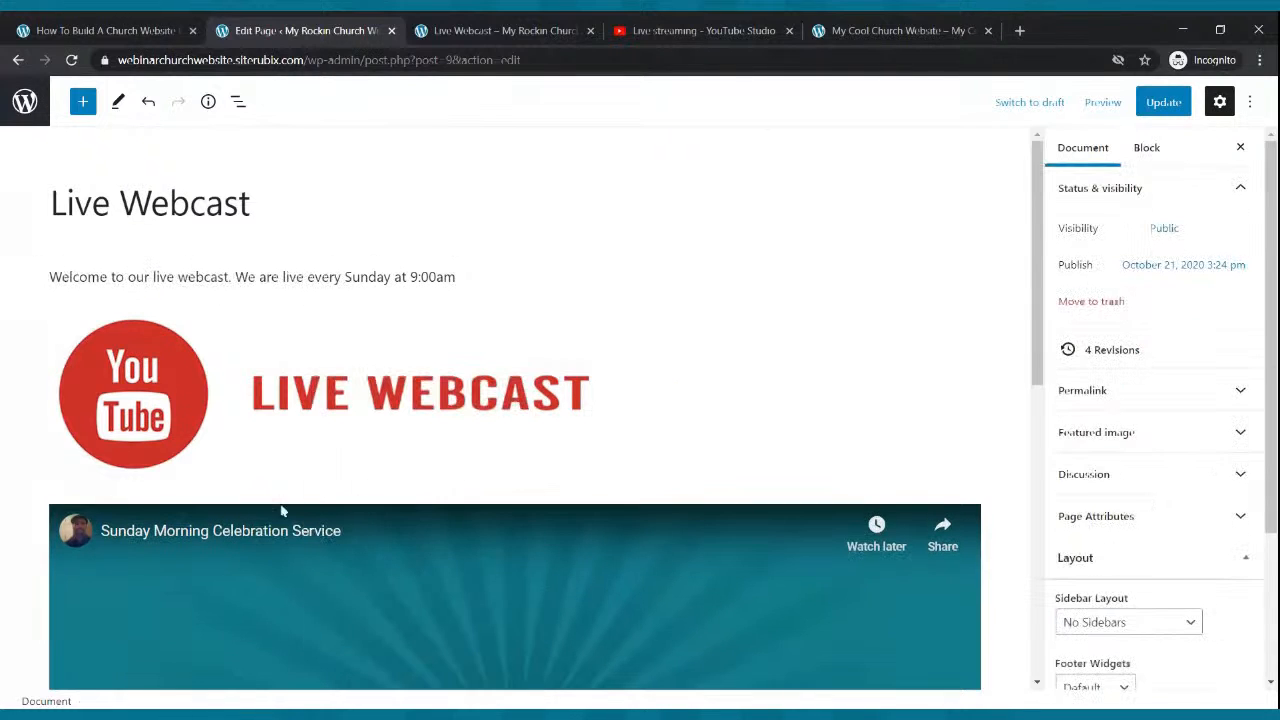
pyautogui.click(160, 440)
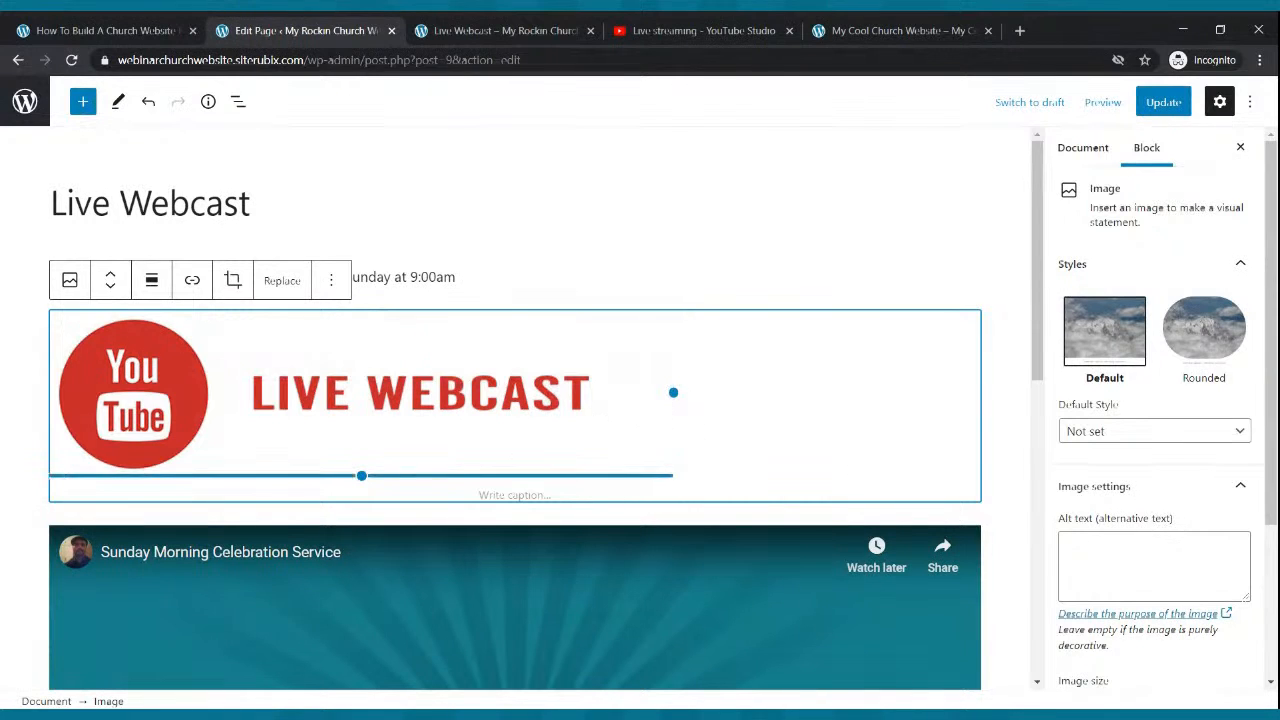
pyautogui.moveTo(361, 475); pyautogui.dragTo(197, 388)
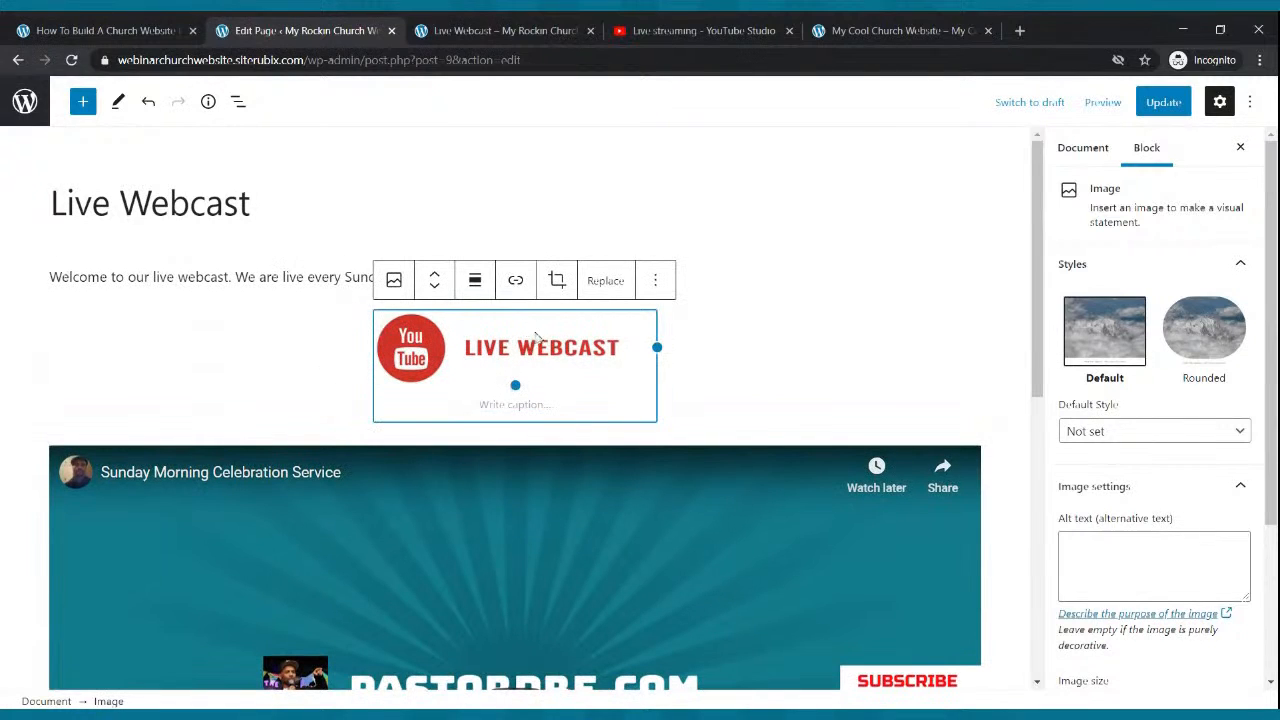
# - Left-align the image, update the page and check it on the reloaded live page
pyautogui.click(475, 280)
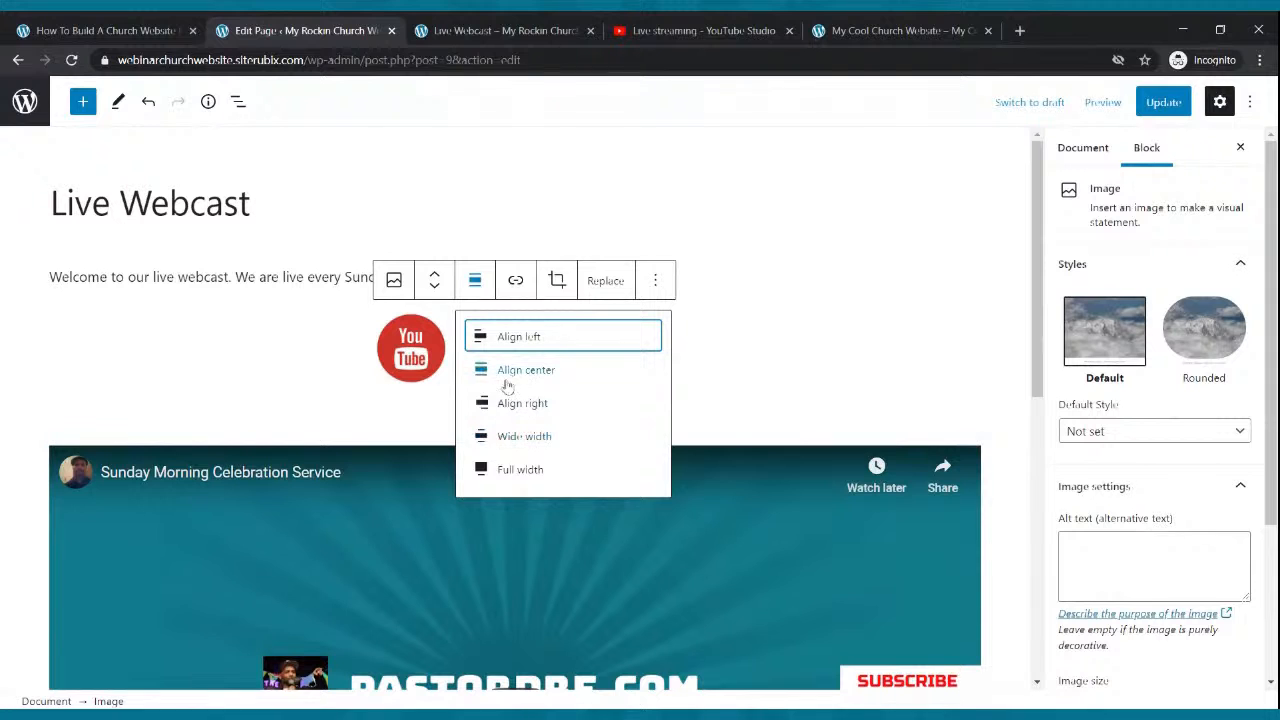
pyautogui.click(508, 345)
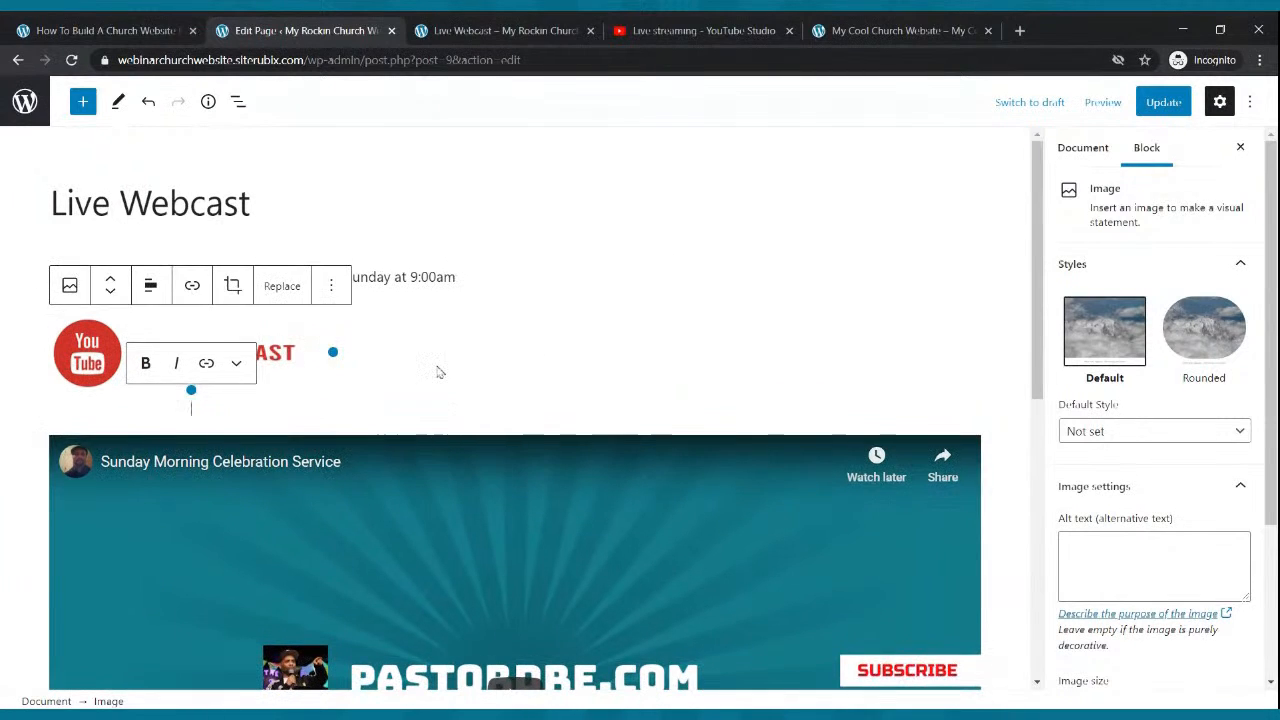
pyautogui.click(437, 371)
pyautogui.click(1163, 102)
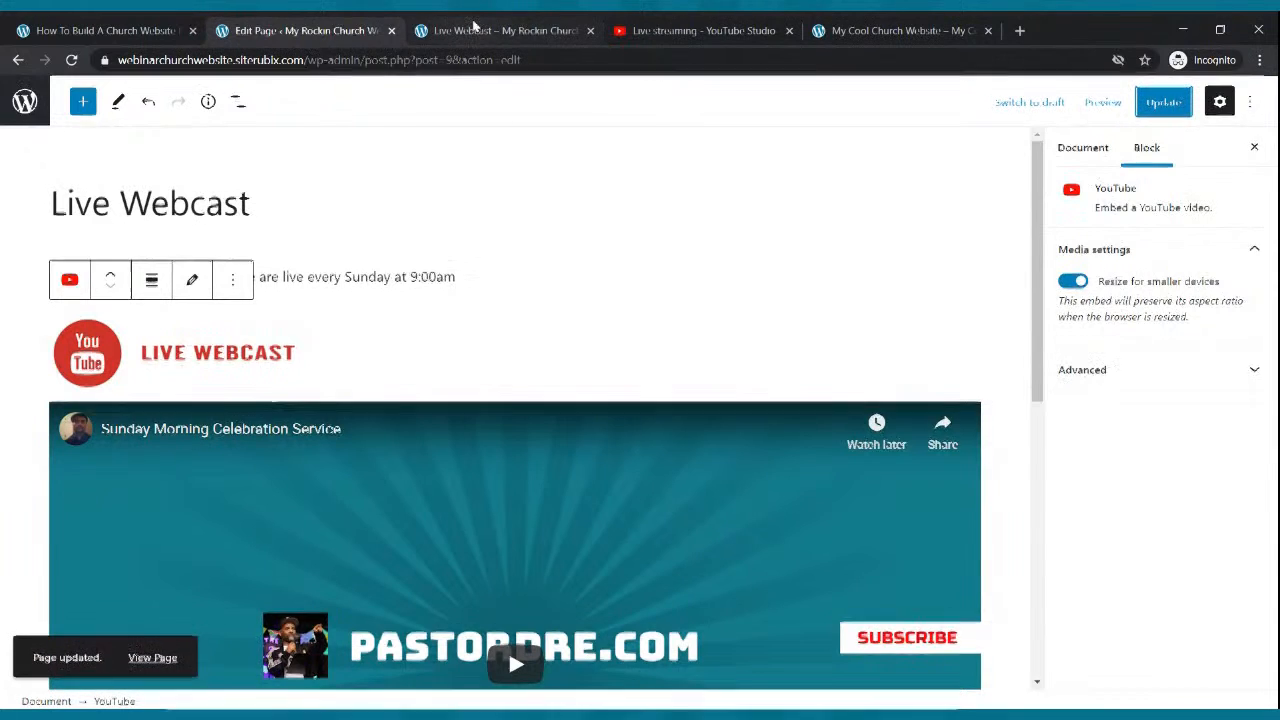
pyautogui.click(470, 28)
pyautogui.click(71, 60)
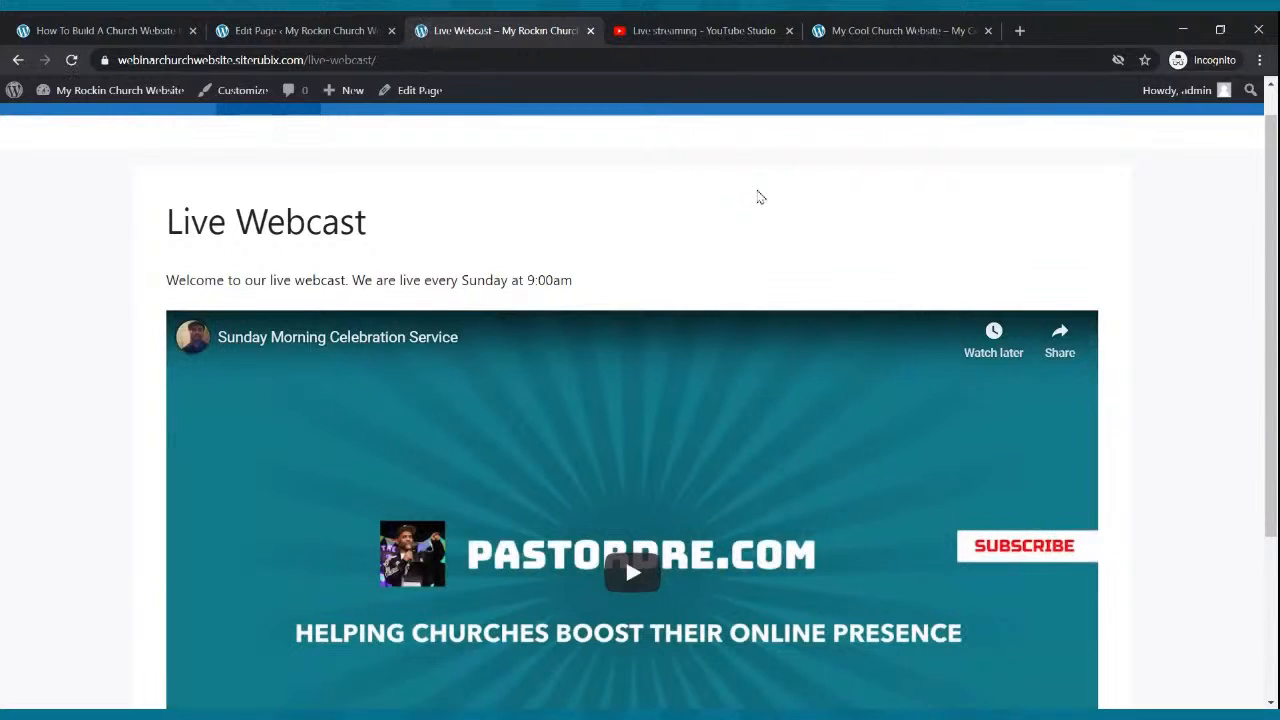
pyautogui.scroll(1, 756, 192)
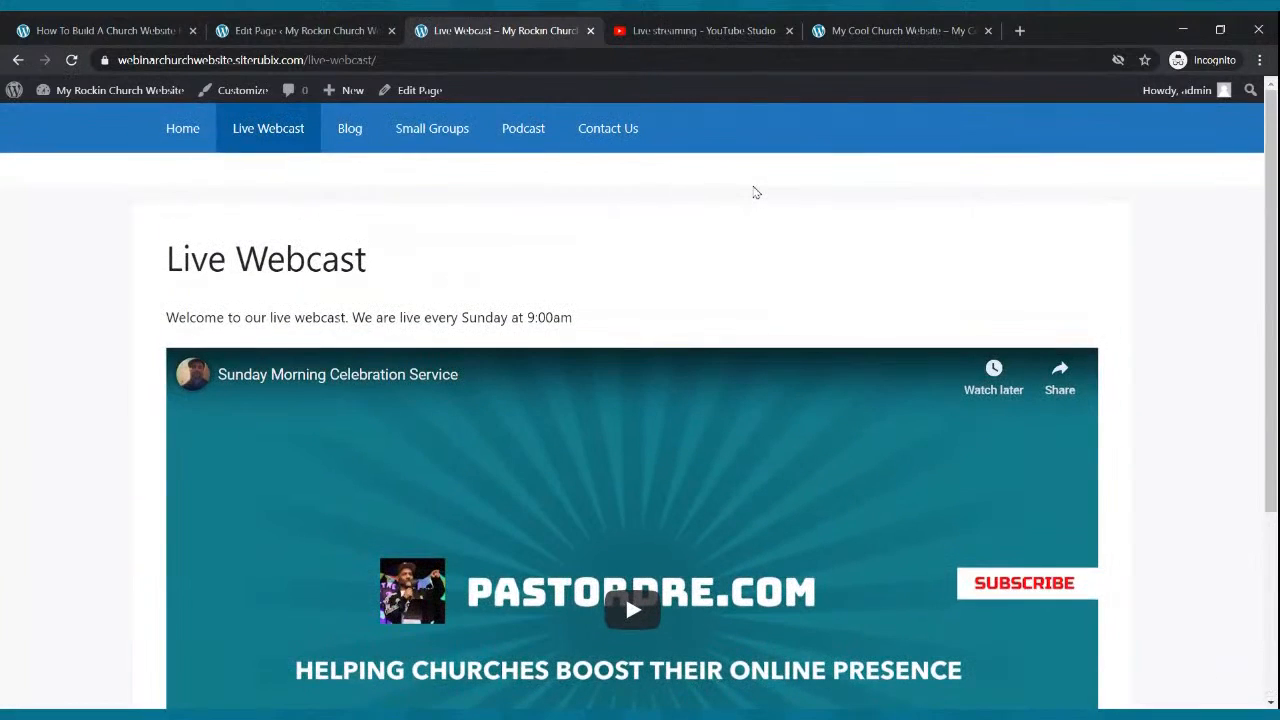
pyautogui.click(257, 28)
# - Widen the LIVE WEBCAST image slightly, update, and recheck the live page
pyautogui.click(276, 369)
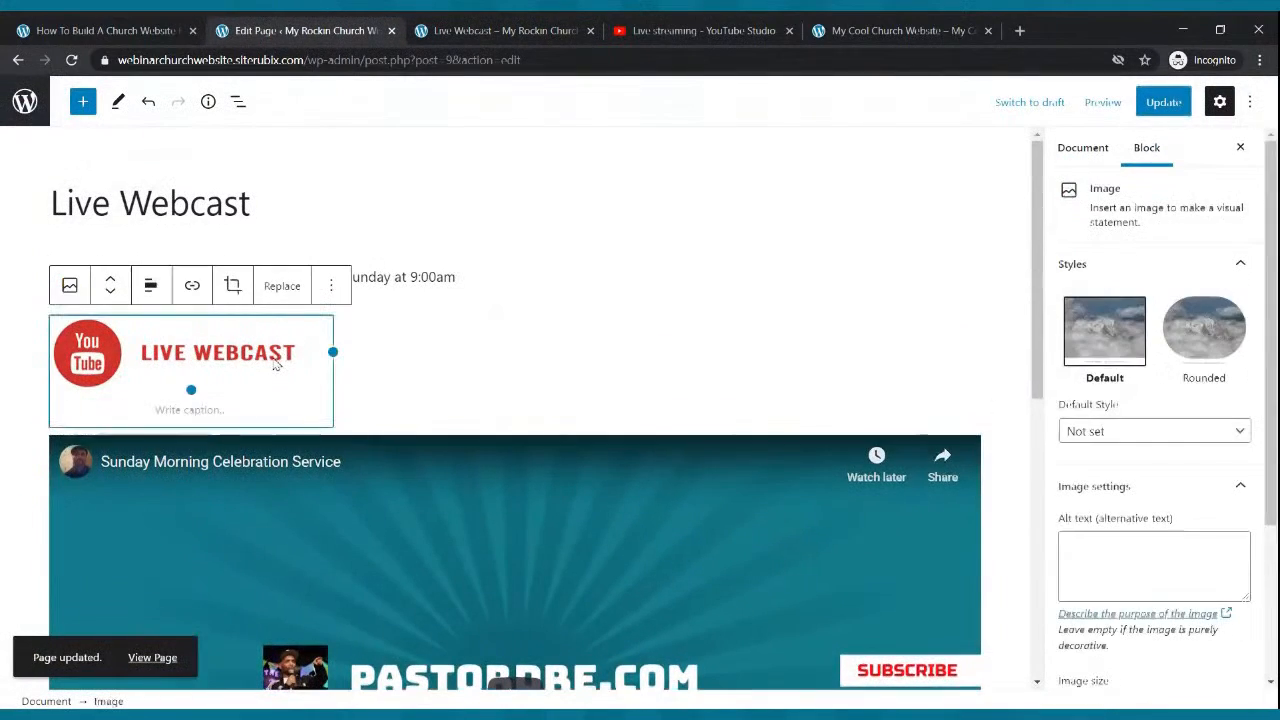
pyautogui.moveTo(333, 352); pyautogui.dragTo(349, 354)
pyautogui.click(1189, 102)
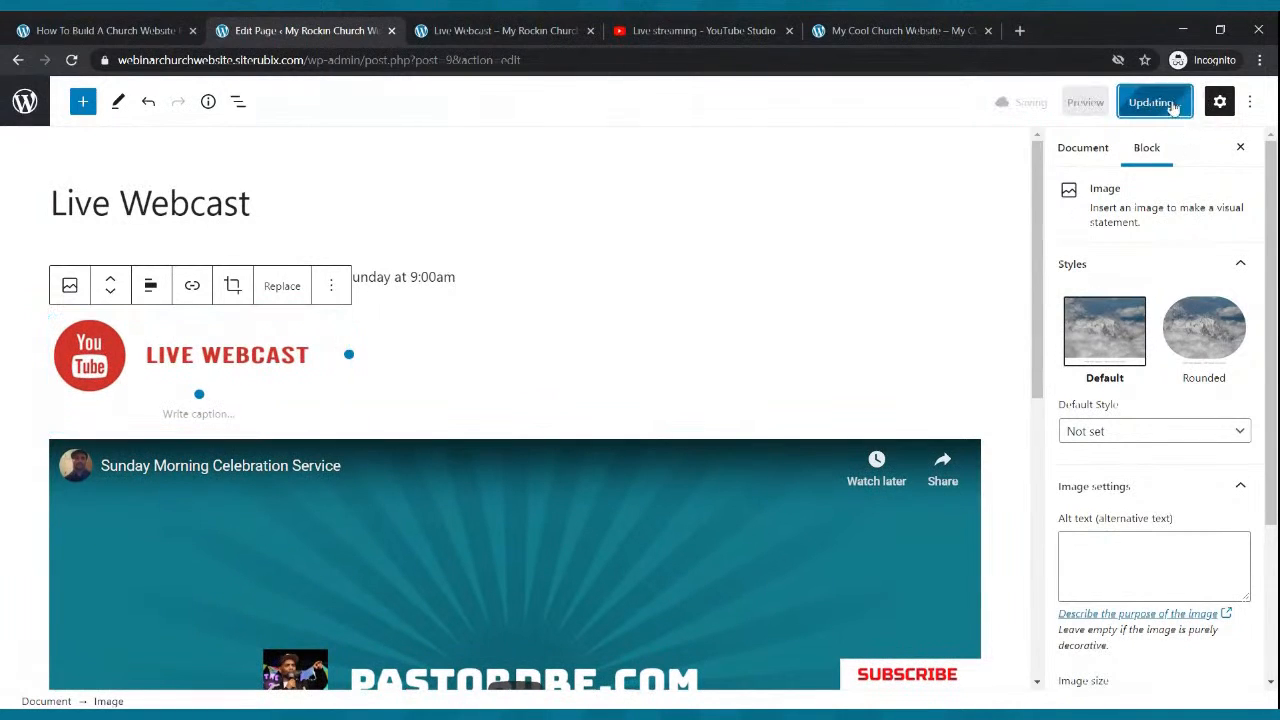
pyautogui.click(505, 31)
pyautogui.click(71, 60)
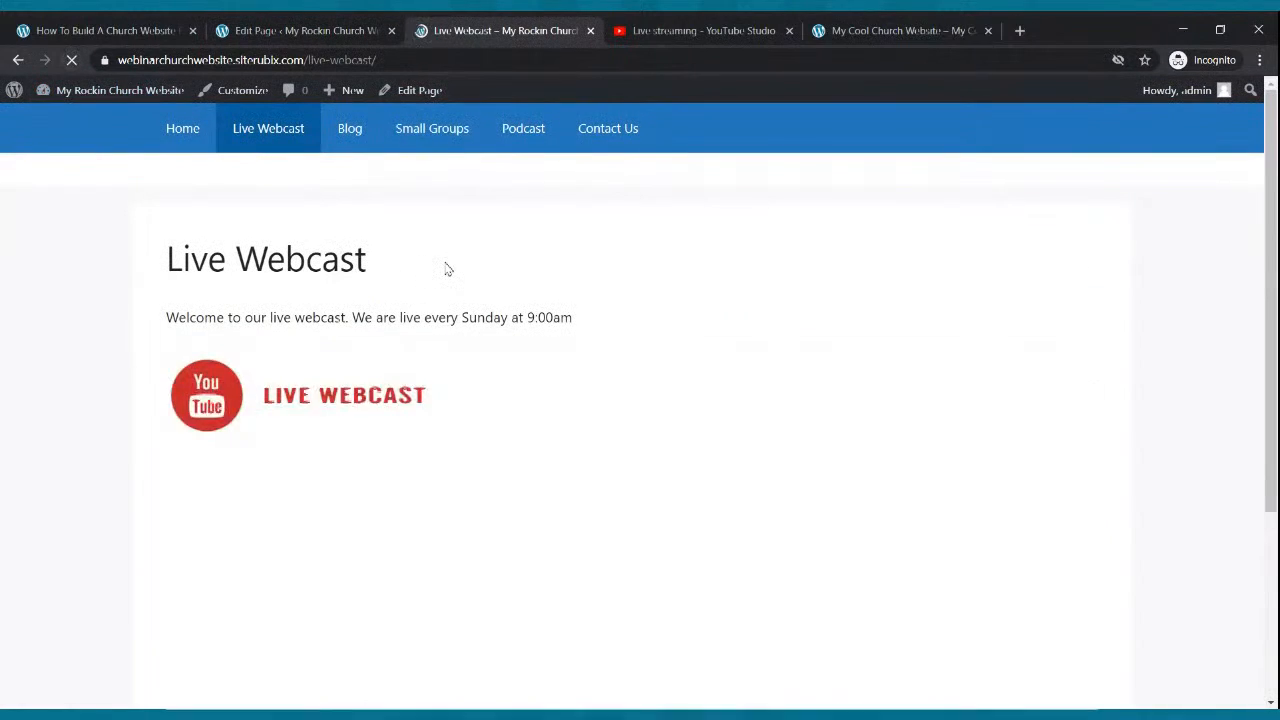
pyautogui.scroll(-3, 575, 405)
pyautogui.scroll(3, 578, 403)
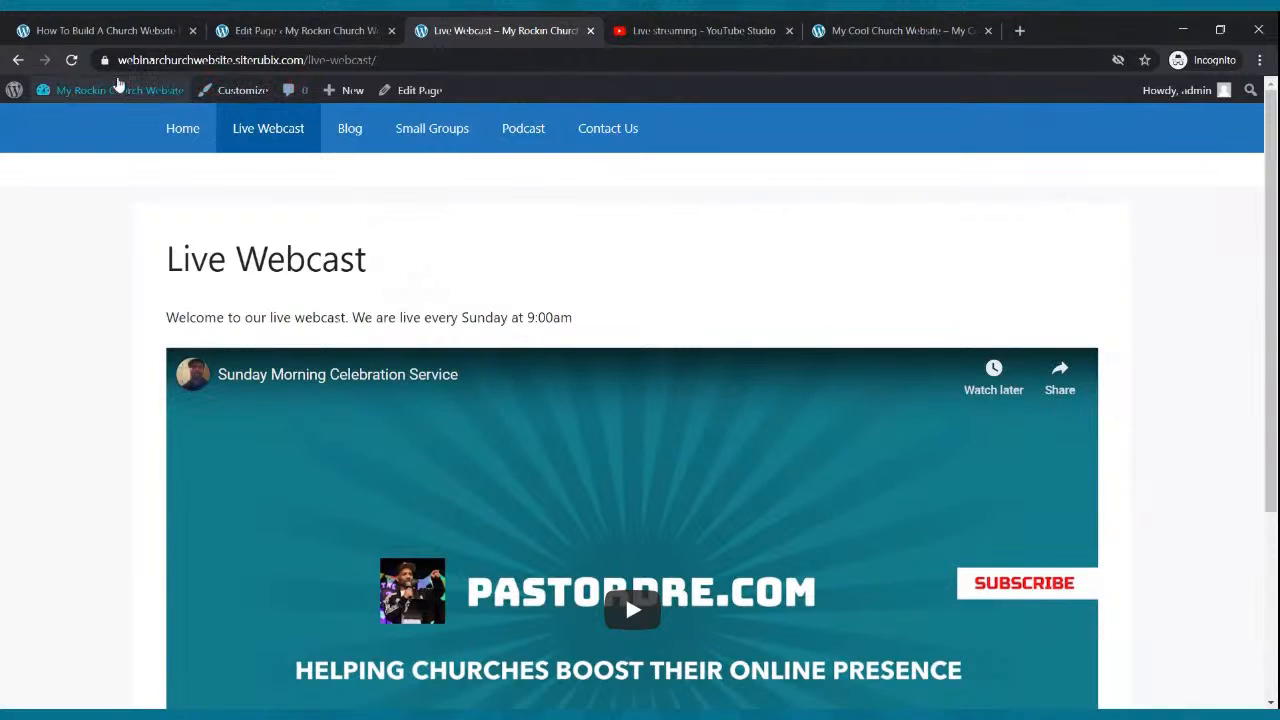
# - Update the Live Webcast page once more and confirm the image on the reloaded live page
pyautogui.click(71, 60)
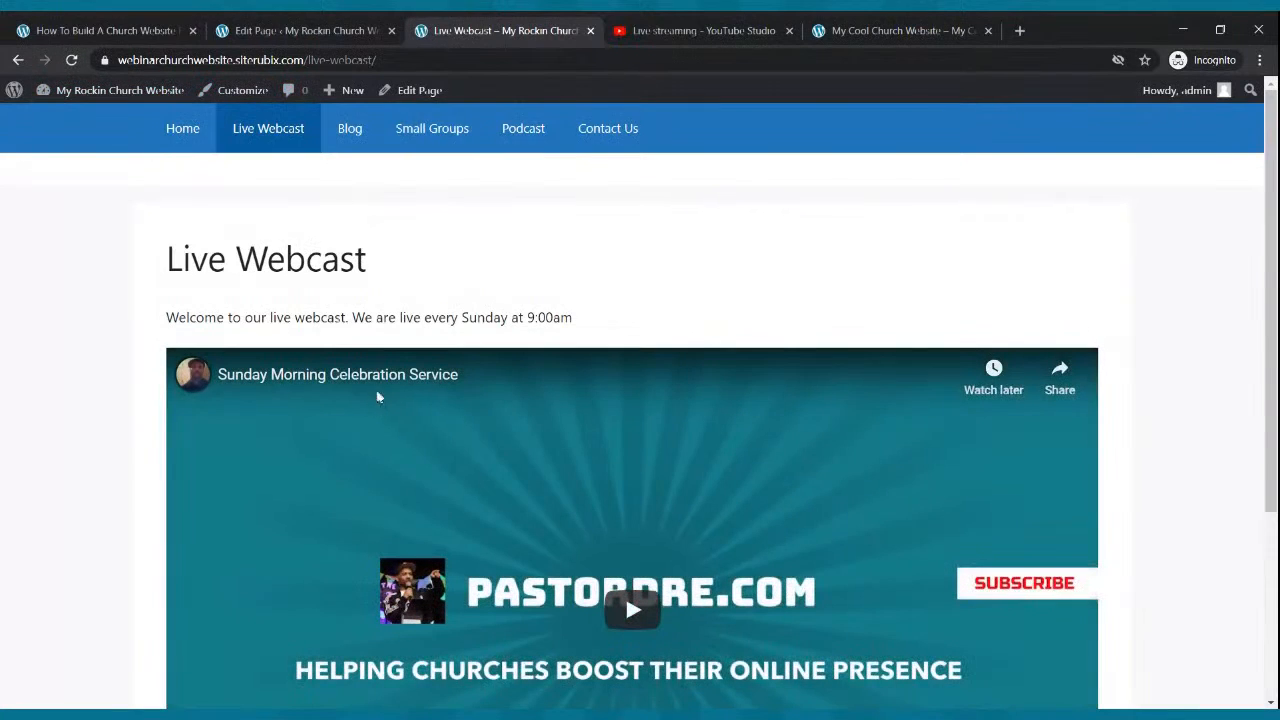
pyautogui.click(257, 27)
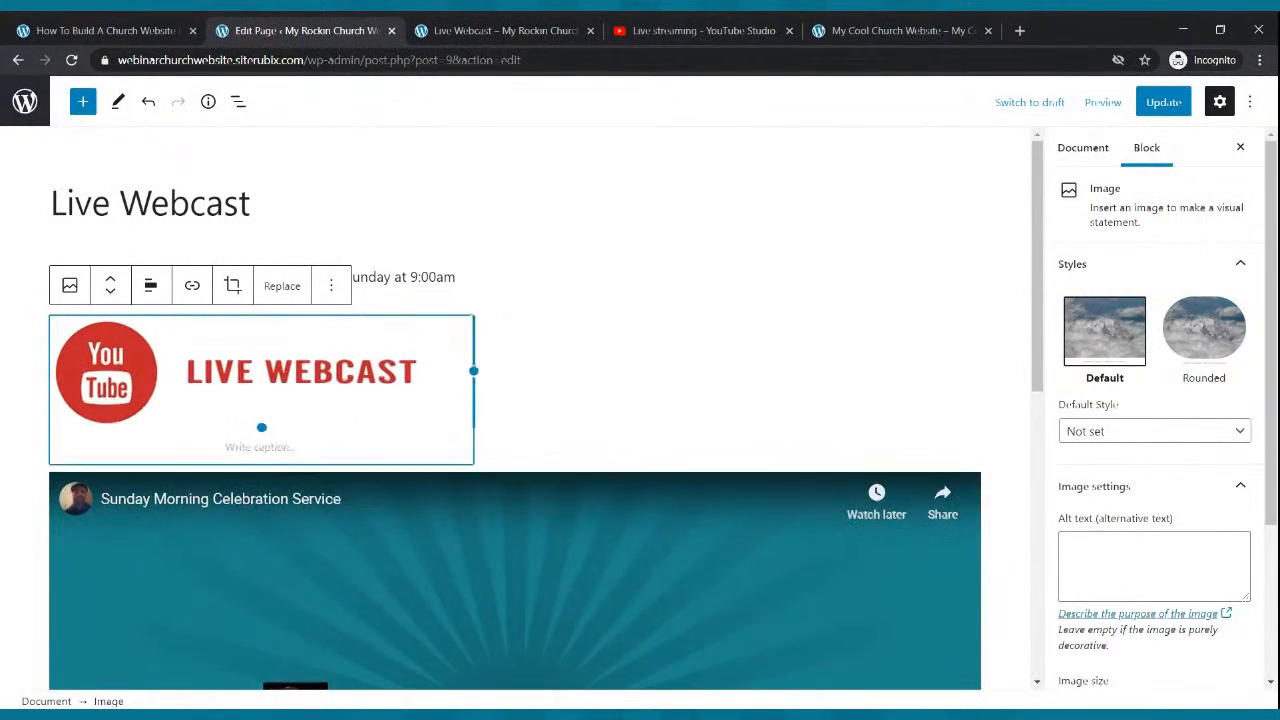
pyautogui.click(1163, 110)
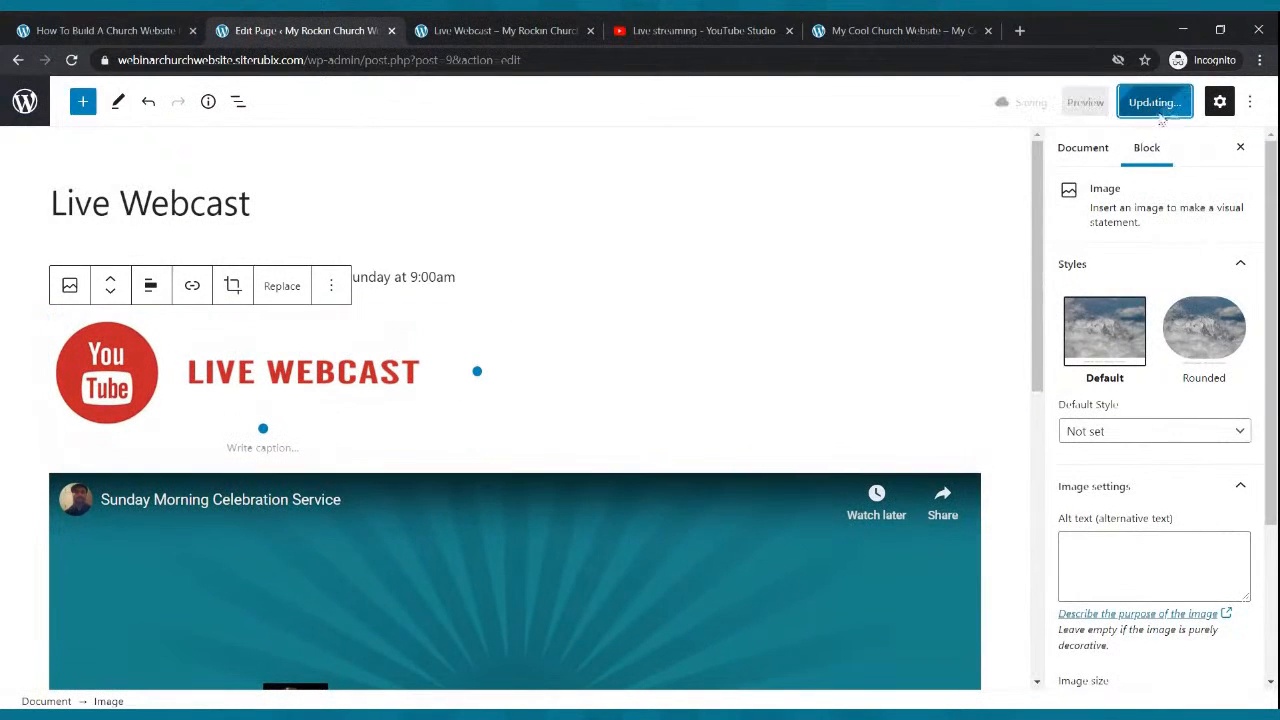
pyautogui.click(505, 30)
pyautogui.click(71, 60)
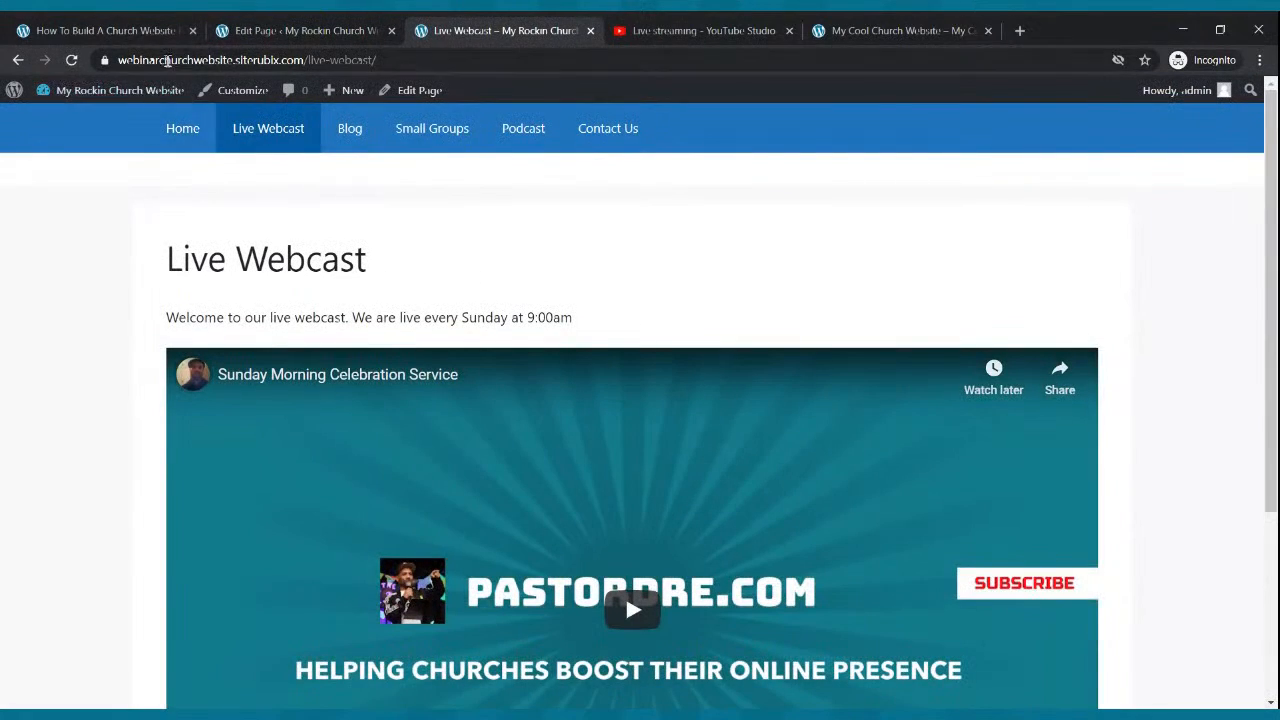
pyautogui.click(250, 30)
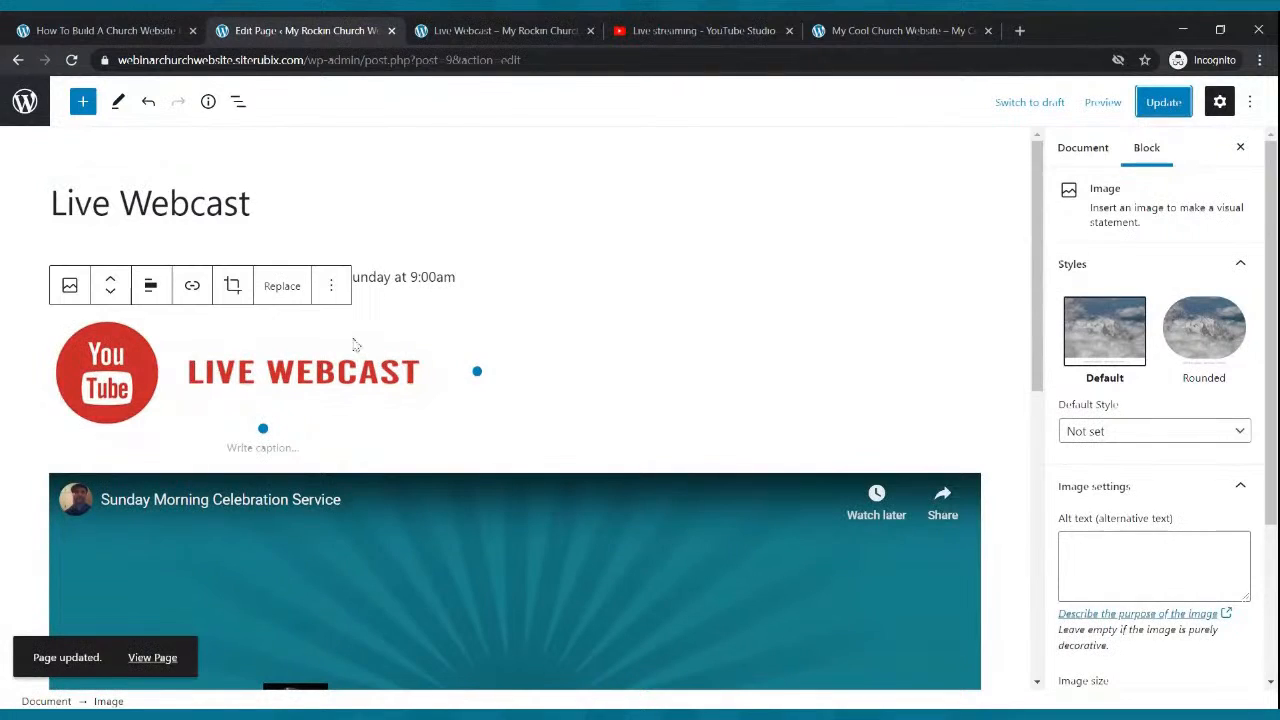
# - Remove the LIVE WEBCAST image block and update the Live Webcast page
pyautogui.click(331, 286)
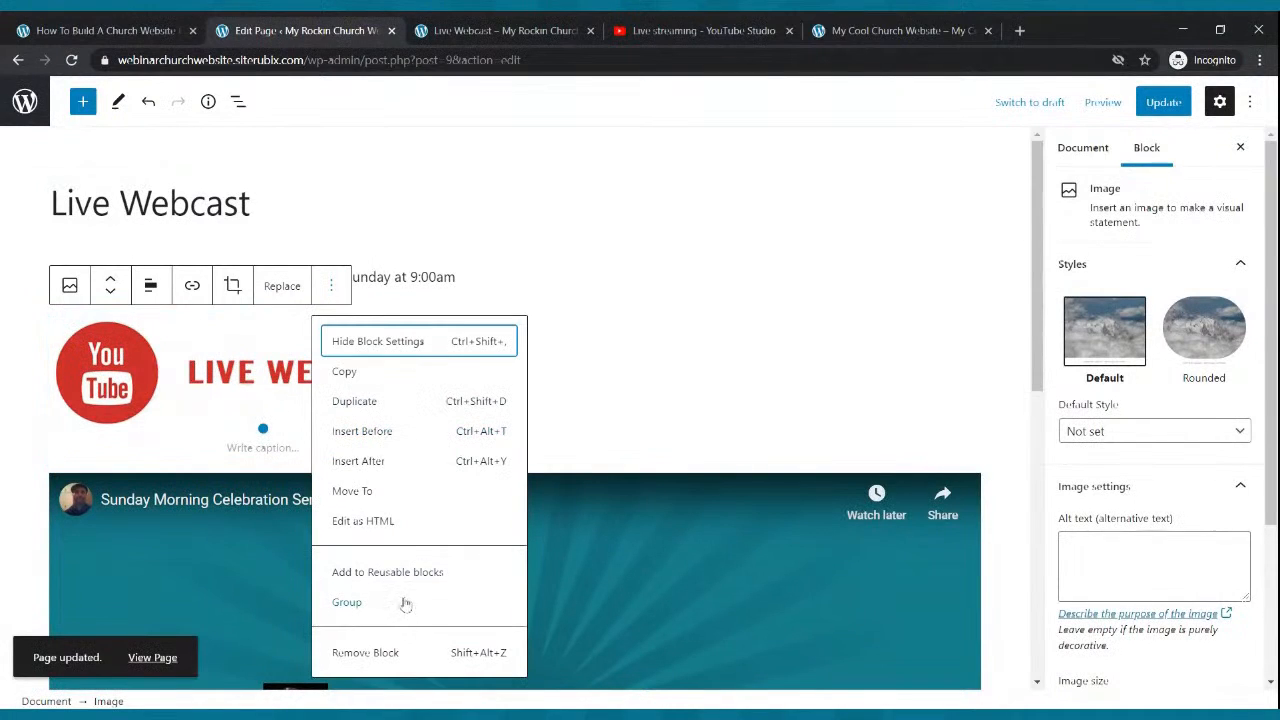
pyautogui.click(406, 655)
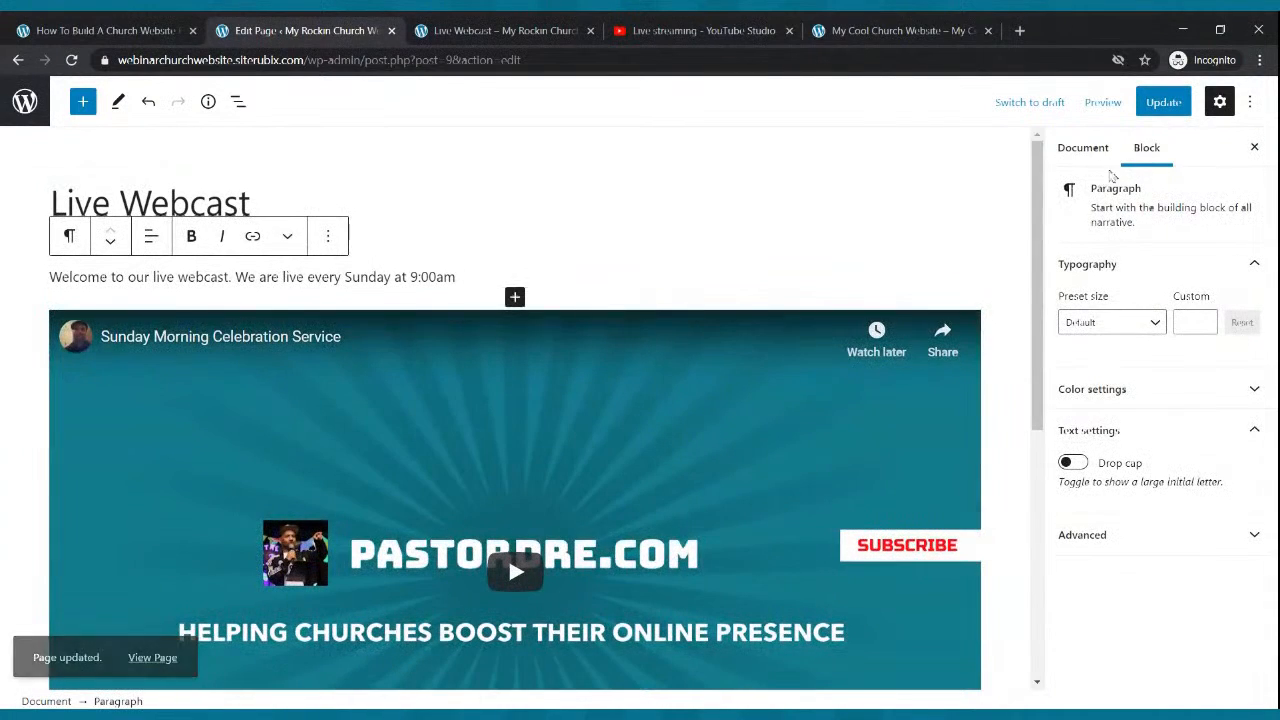
pyautogui.click(1150, 106)
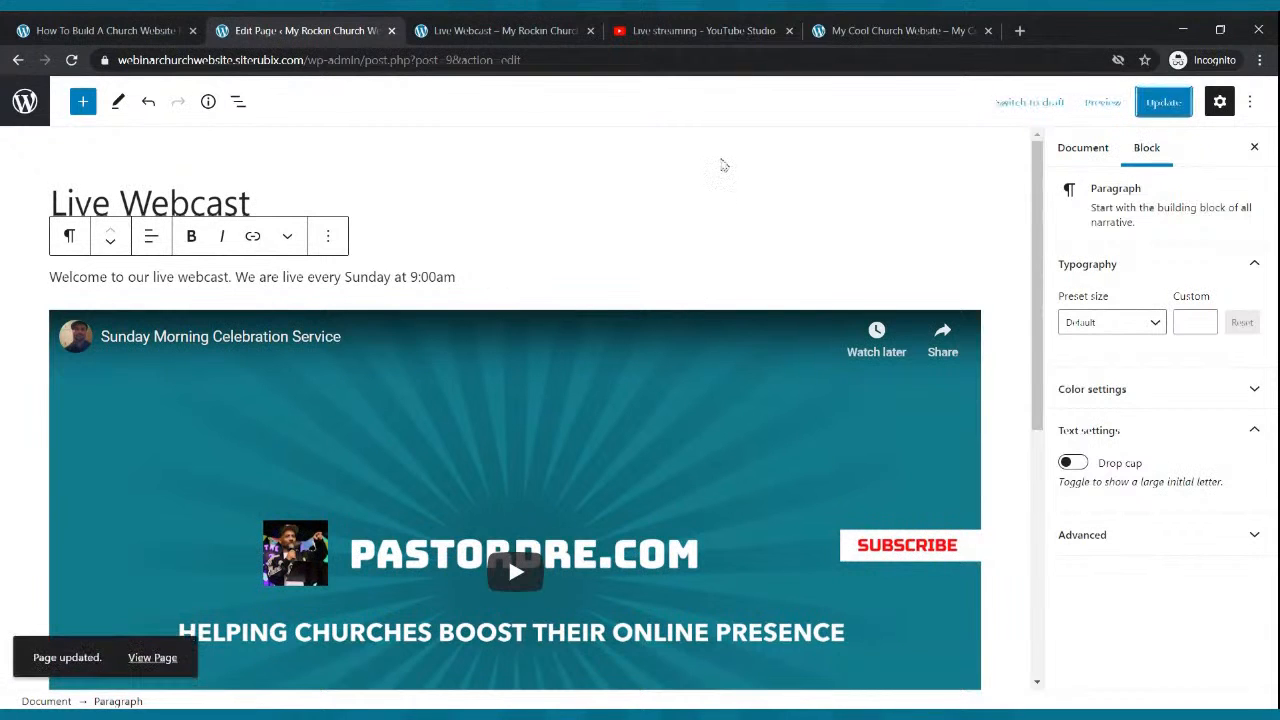
pyautogui.click(555, 31)
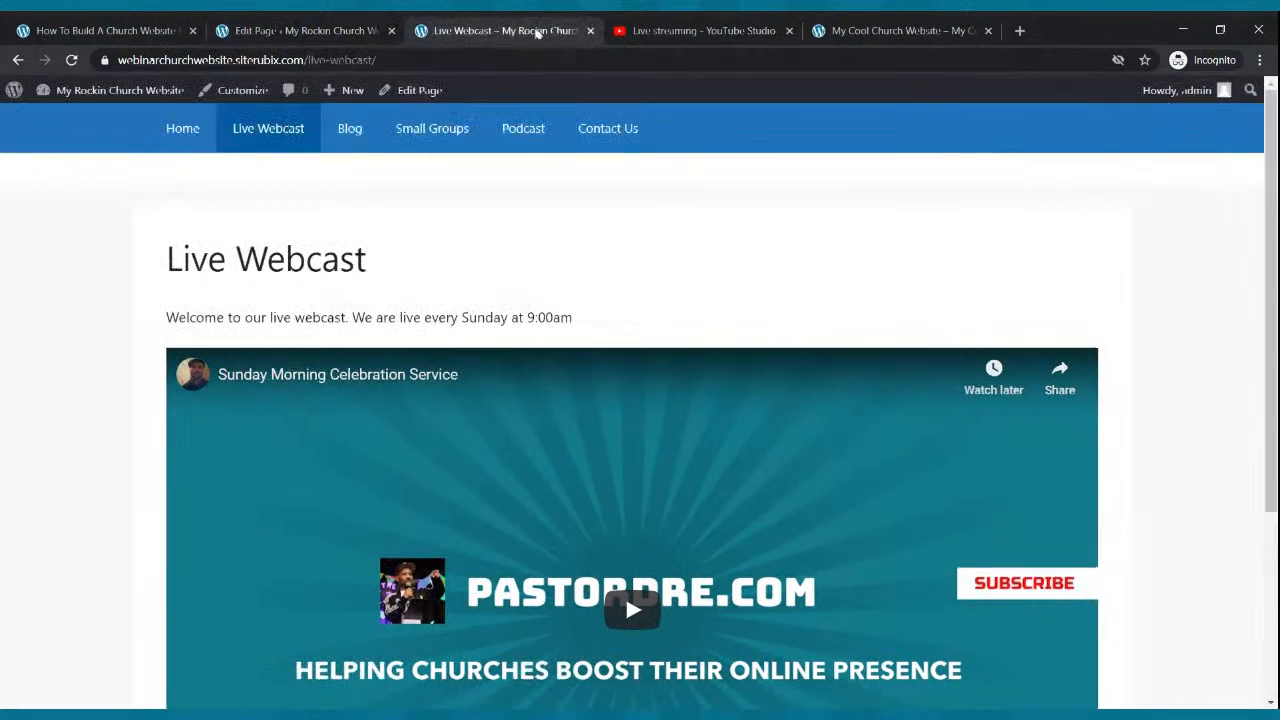
pyautogui.click(74, 62)
# - Confirm the live page shows only the welcome text and video, then go Home
pyautogui.scroll(-2, 437, 168)
pyautogui.scroll(2, 440, 170)
pyautogui.scroll(-3, 450, 138)
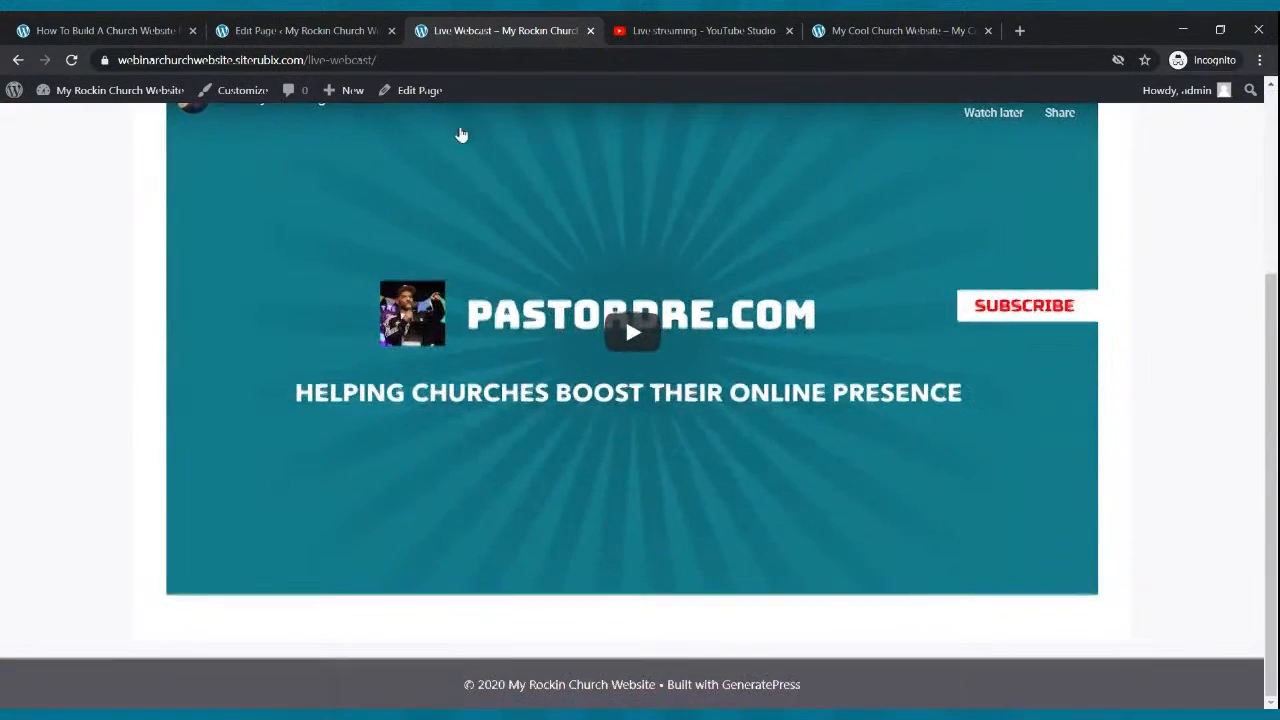
pyautogui.scroll(3, 455, 132)
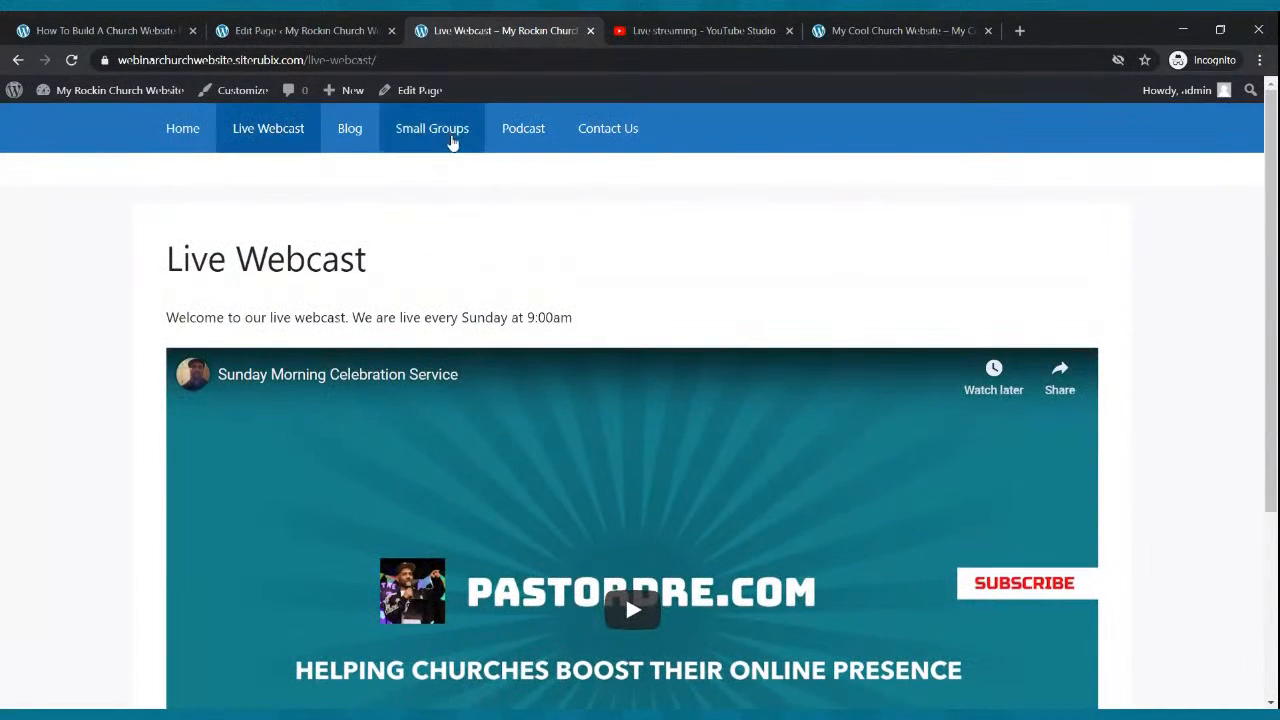
pyautogui.scroll(-3, 500, 294)
pyautogui.scroll(3, 499, 285)
pyautogui.click(200, 140)
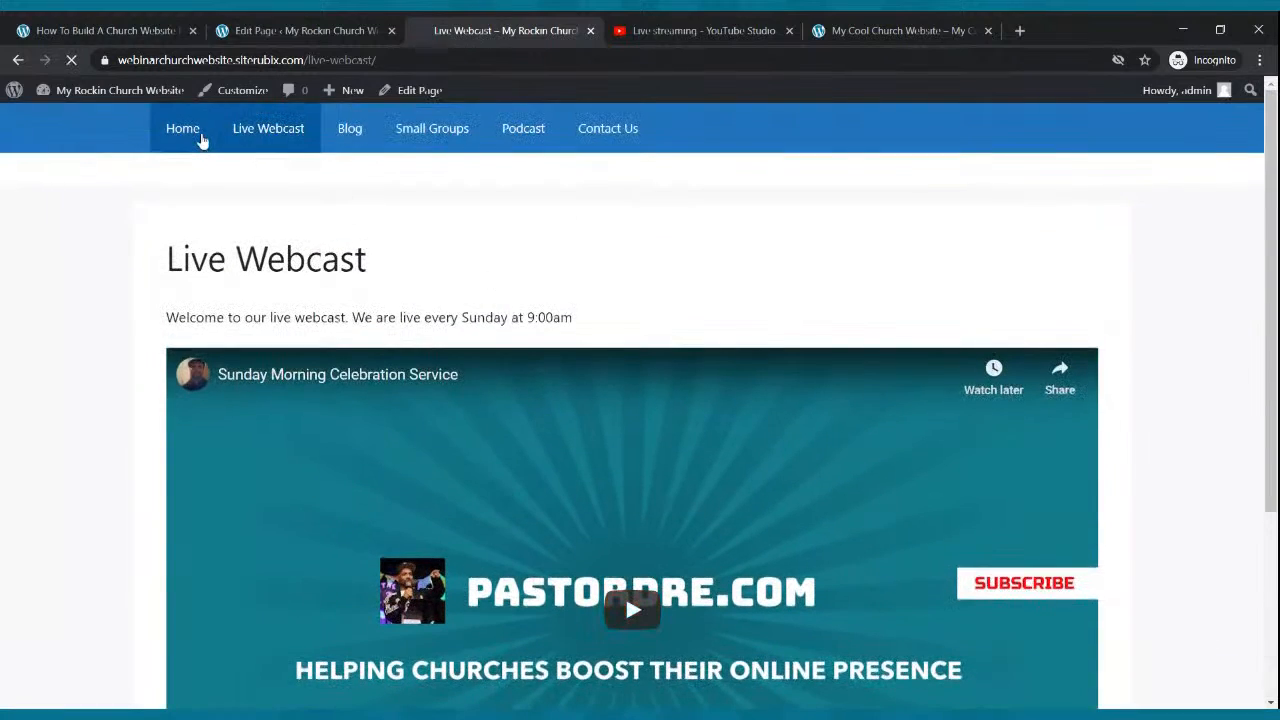
# - From the Pages list, open the Home page in the block editor
pyautogui.scroll(-8, 388, 325)
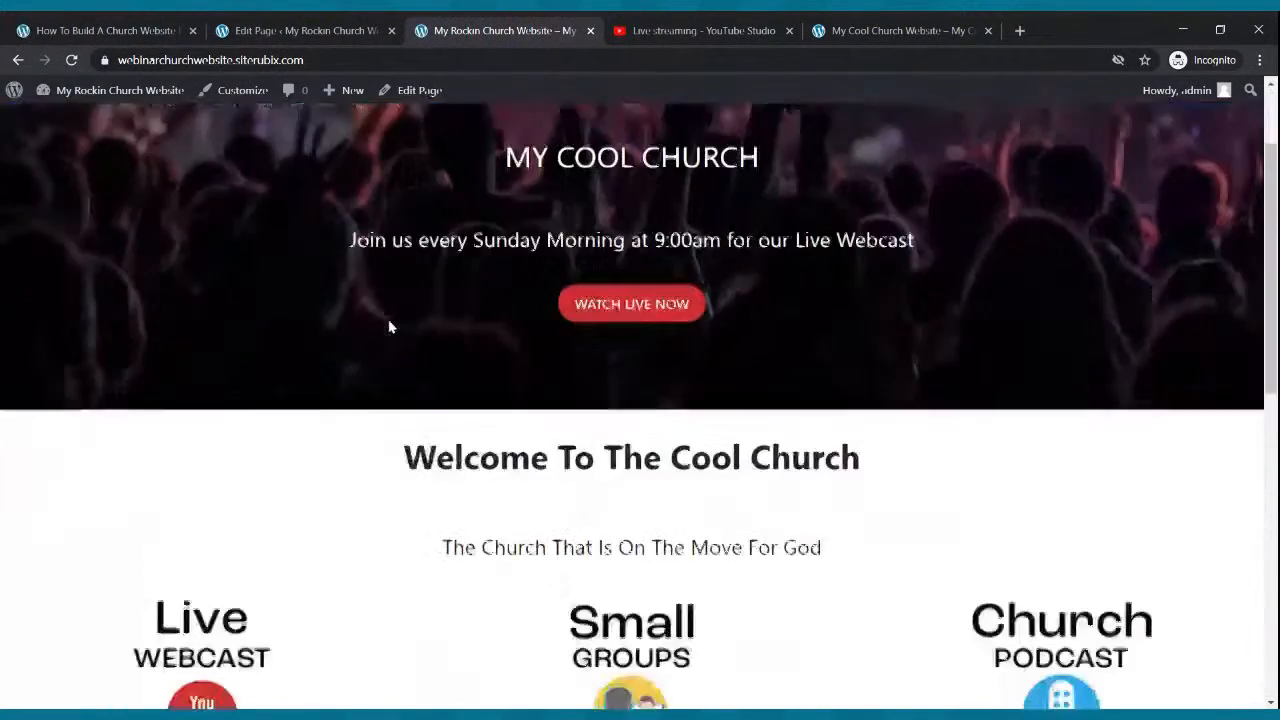
pyautogui.scroll(5, 392, 319)
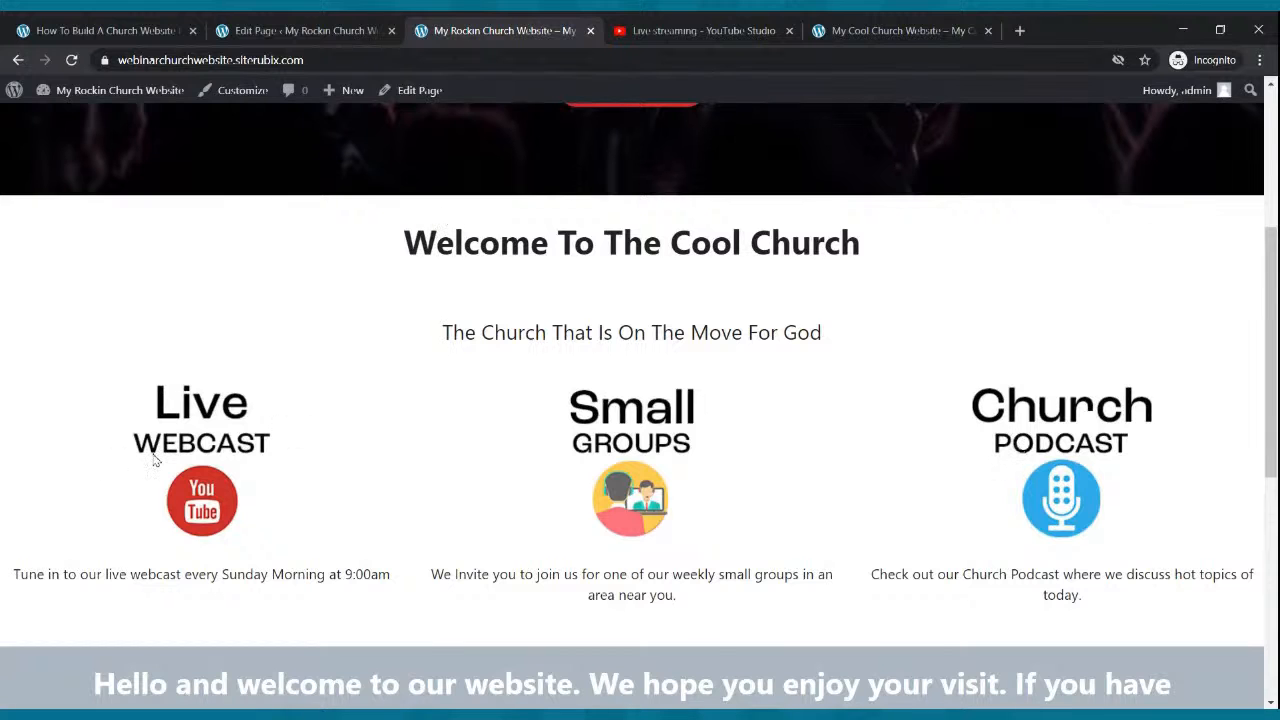
pyautogui.click(271, 21)
pyautogui.click(30, 104)
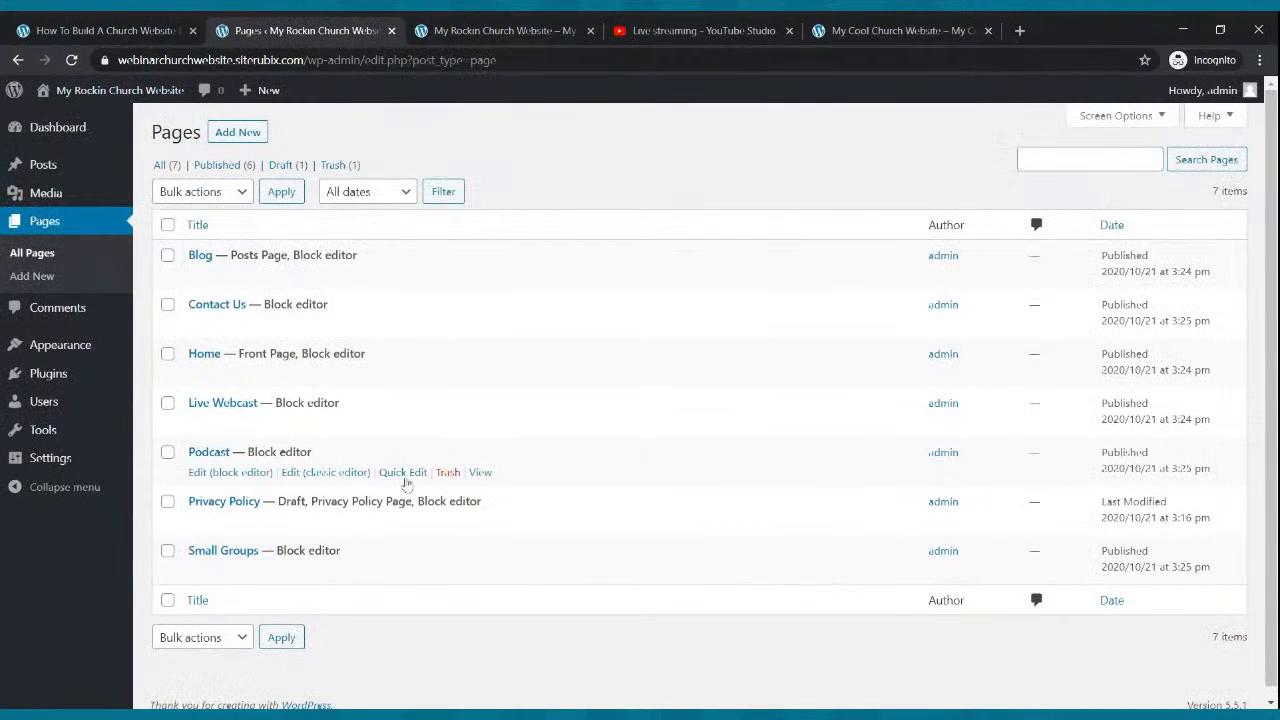
pyautogui.click(222, 376)
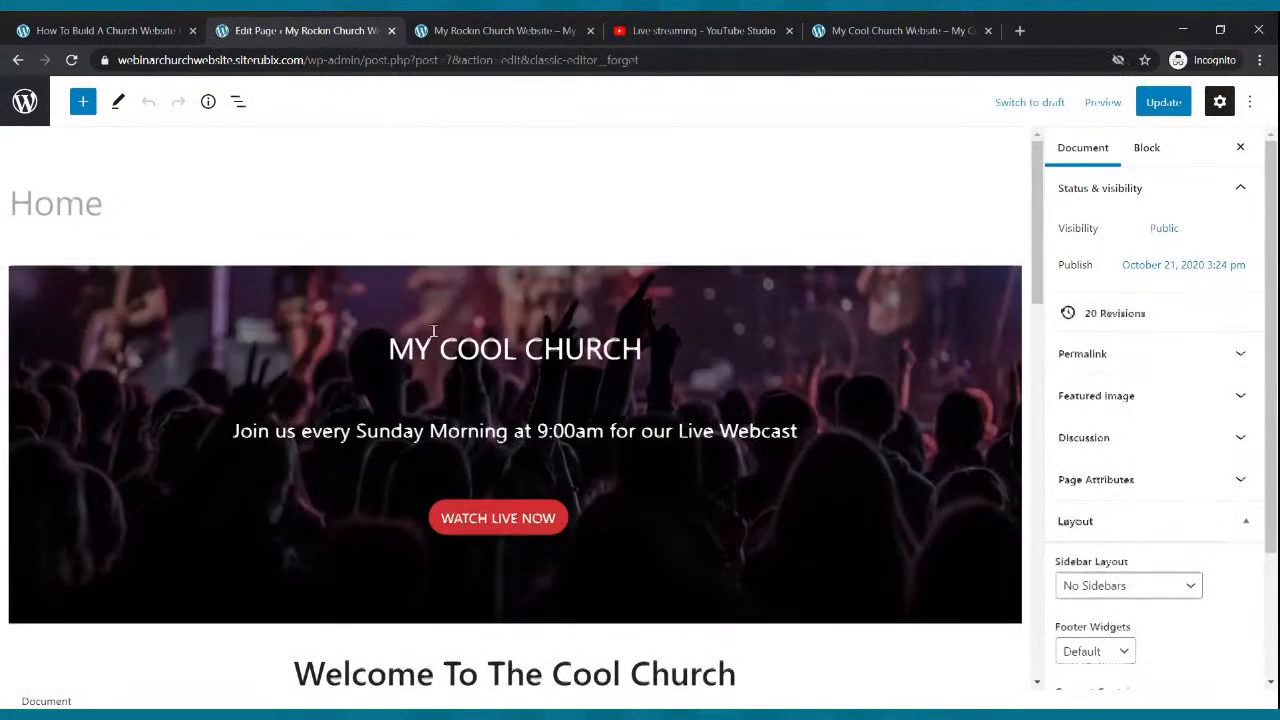
pyautogui.scroll(-4, 432, 330)
# - Link the Live Webcast feature image to the copied /live-webcast/ page address
pyautogui.click(150, 498)
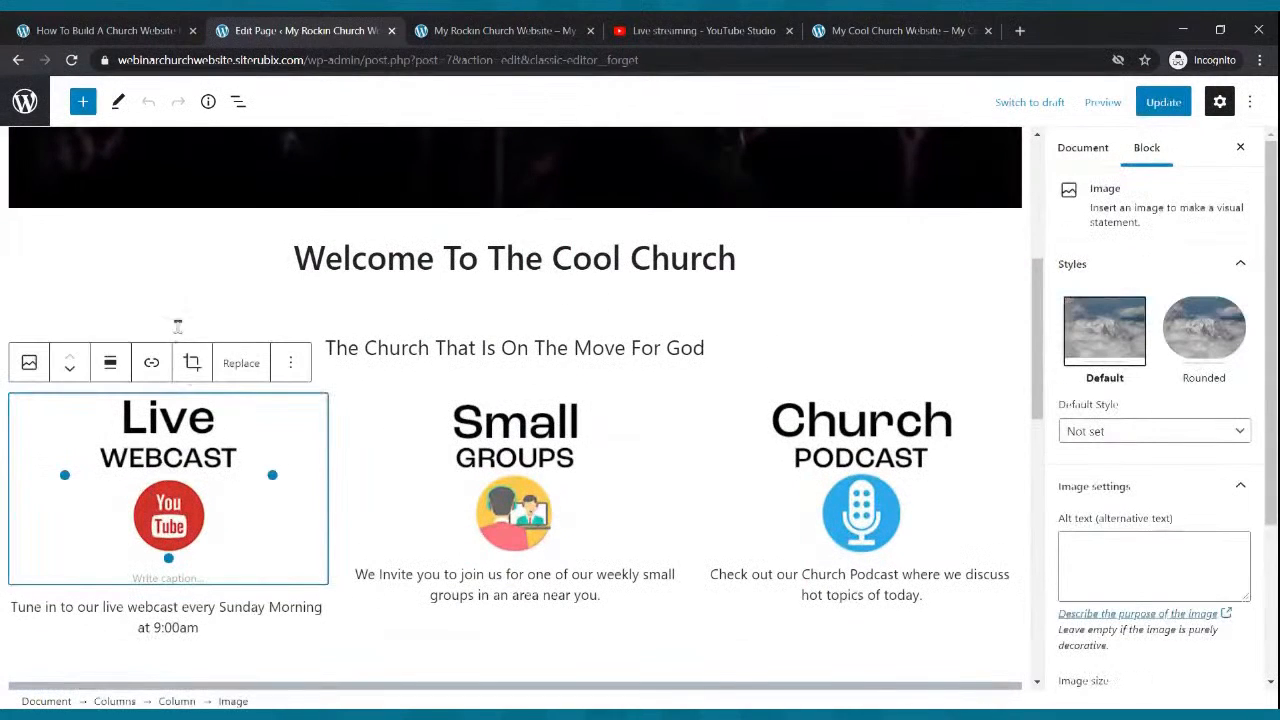
pyautogui.click(153, 372)
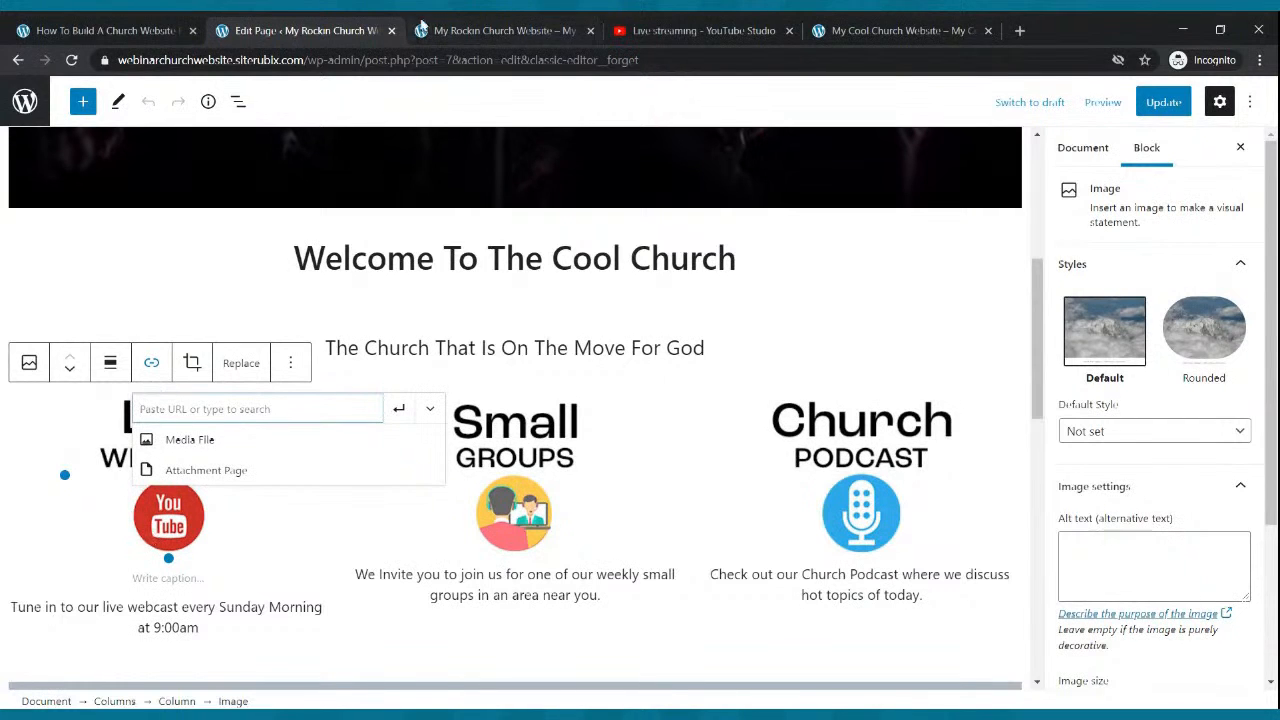
pyautogui.click(420, 24)
pyautogui.scroll(5, 405, 215)
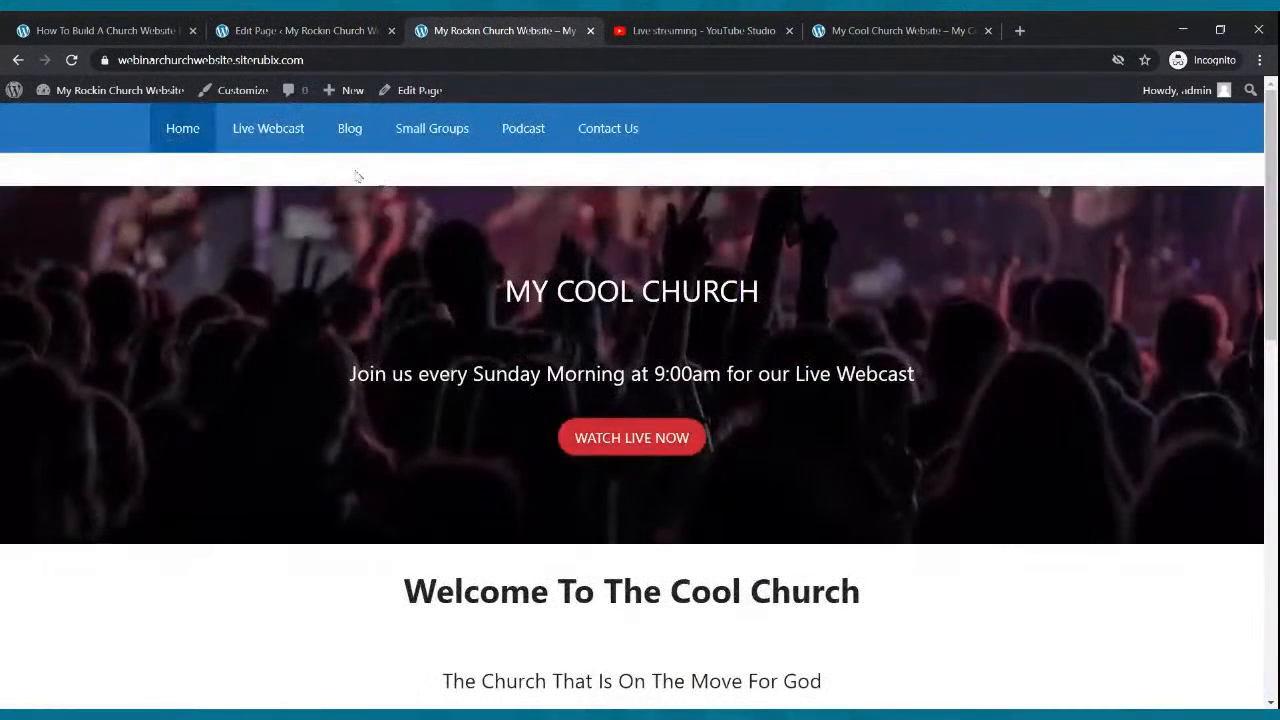
pyautogui.click(276, 146)
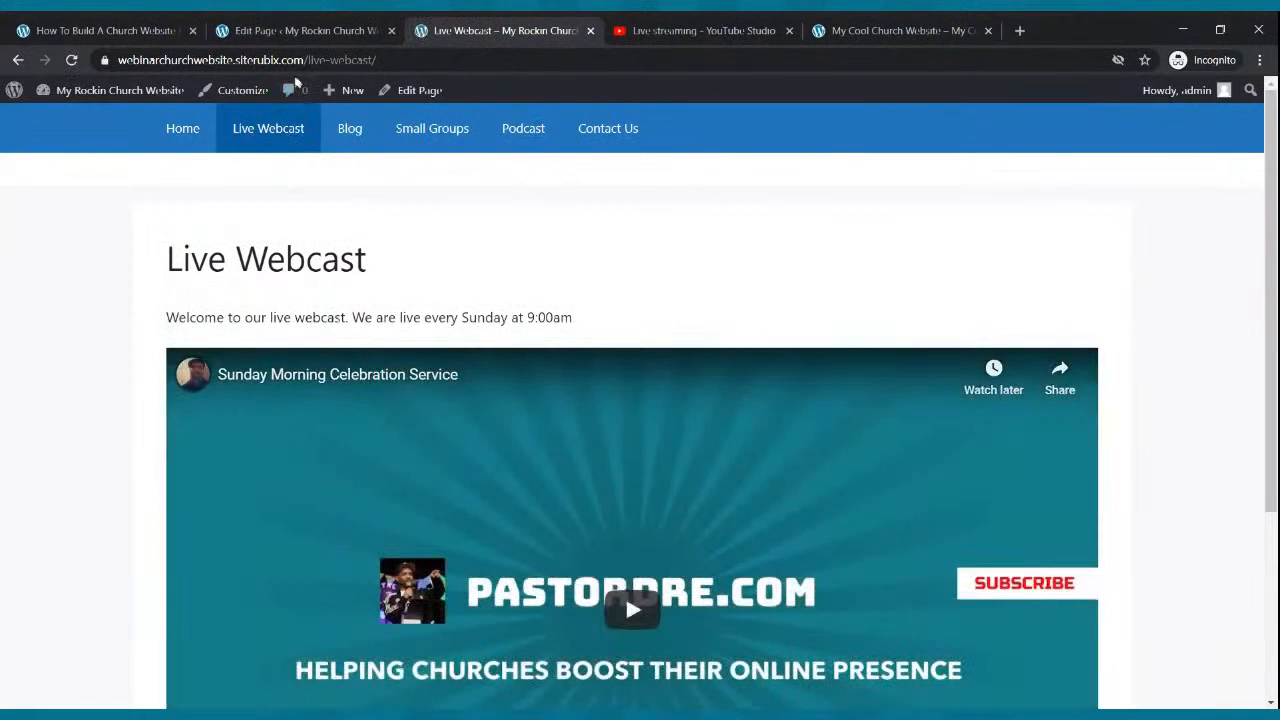
pyautogui.click(293, 62)
pyautogui.hotkey('ctrl', 'c')
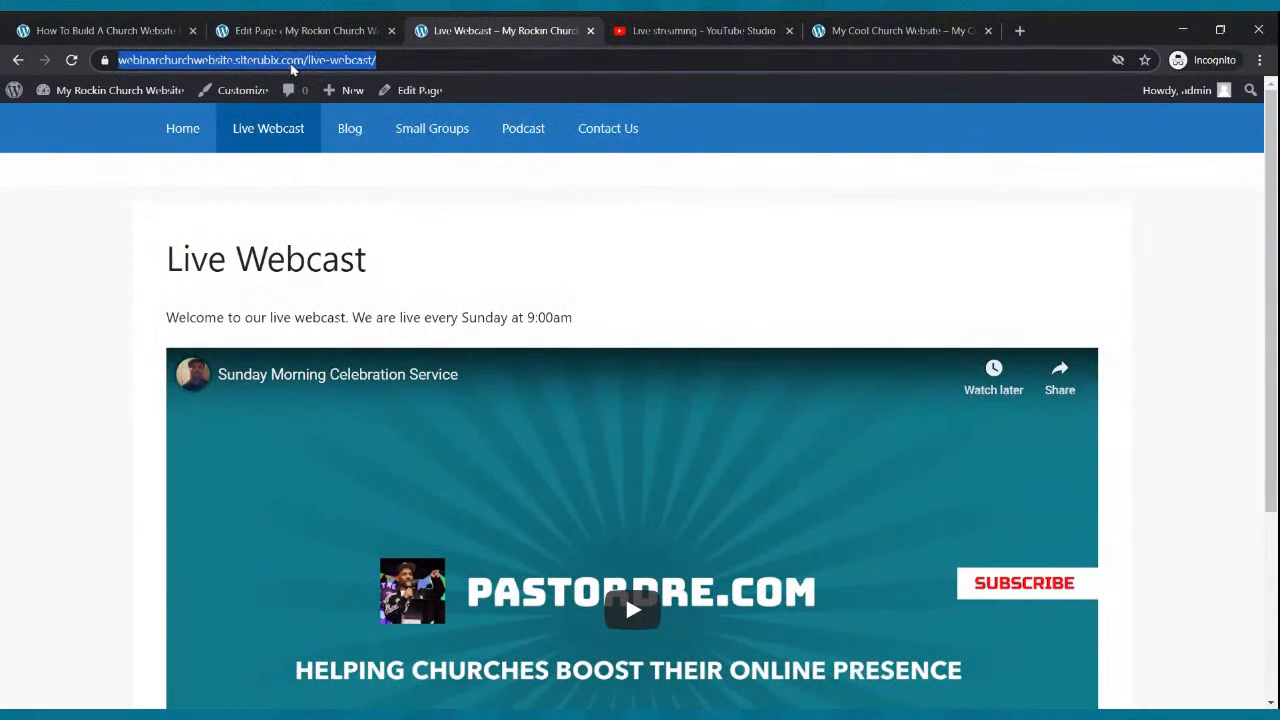
pyautogui.click(292, 30)
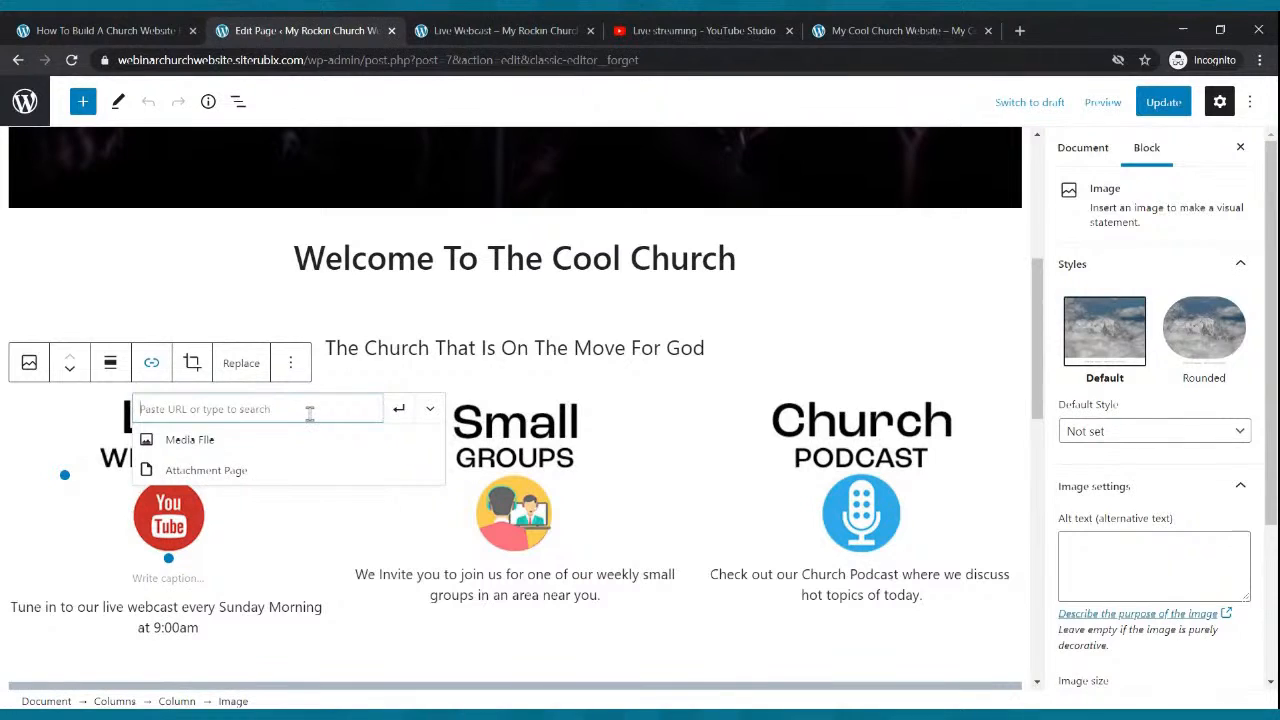
pyautogui.hotkey('ctrl', 'v')
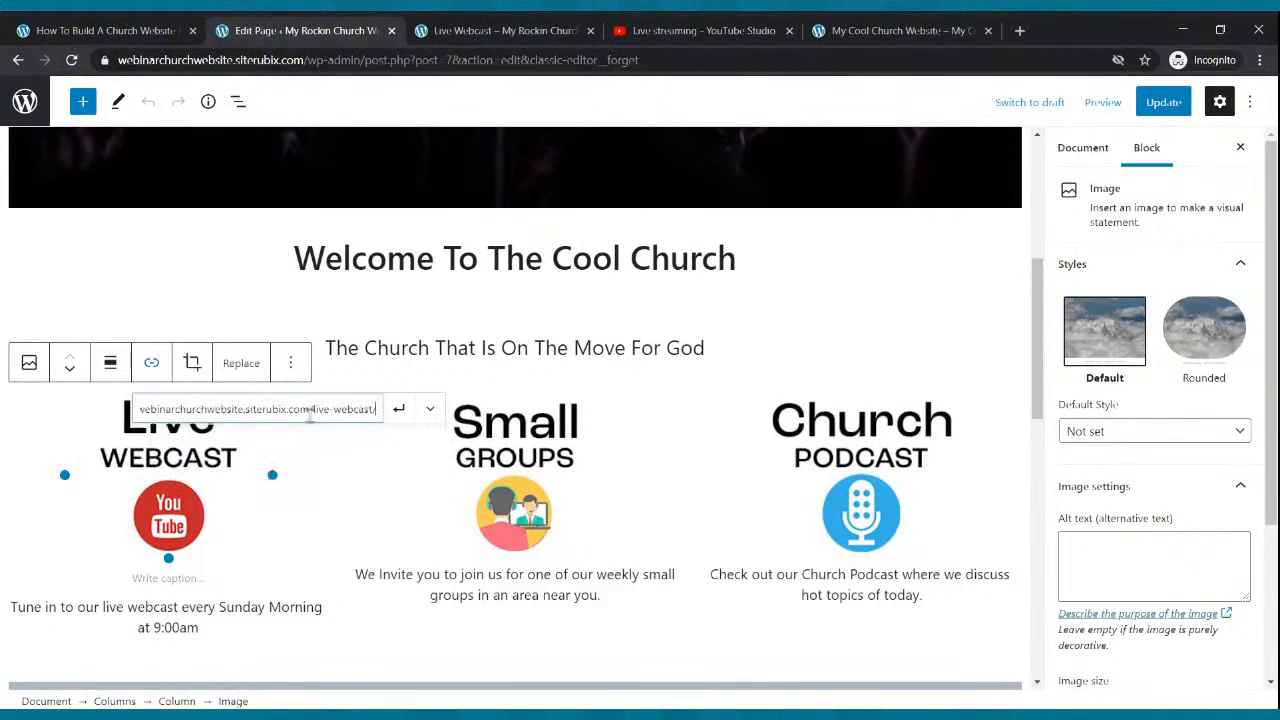
pyautogui.click(398, 416)
# - Begin adding a link on the Small Groups feature image
pyautogui.click(507, 447)
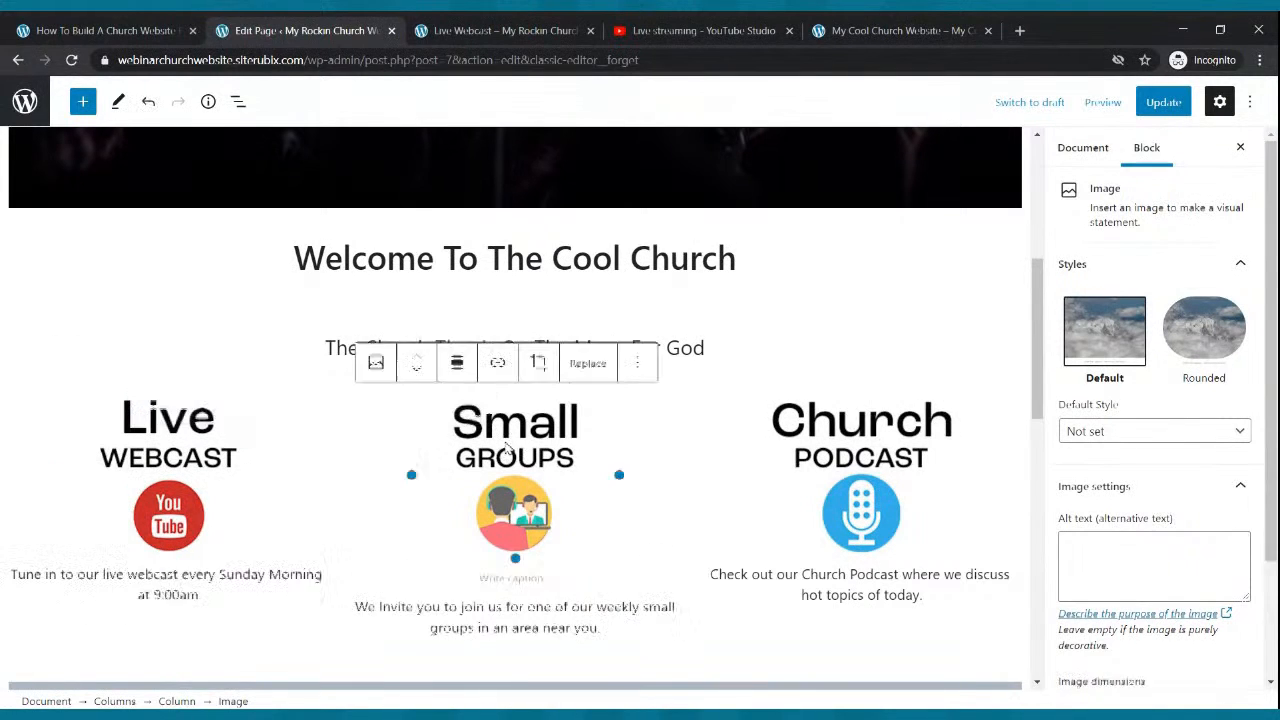
pyautogui.click(497, 363)
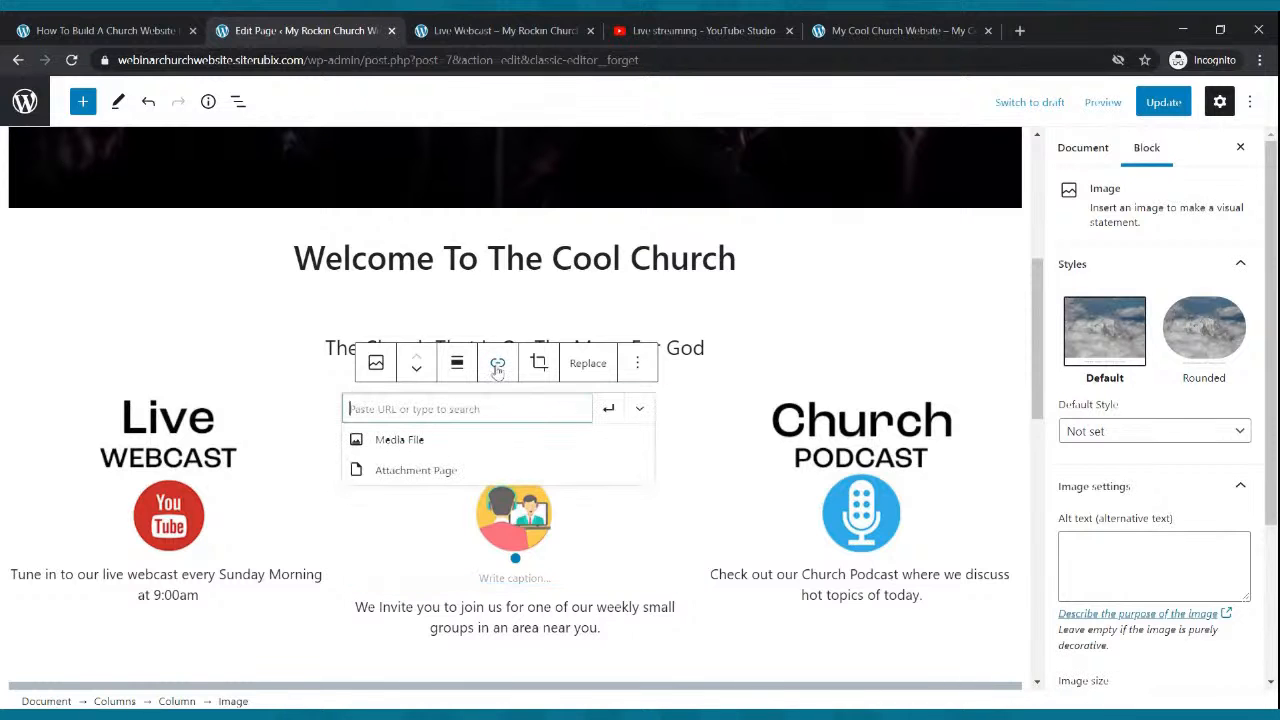
pyautogui.click(466, 30)
# - Paste the copied /small-groups/ address as the Small Groups image link and apply it
pyautogui.click(445, 135)
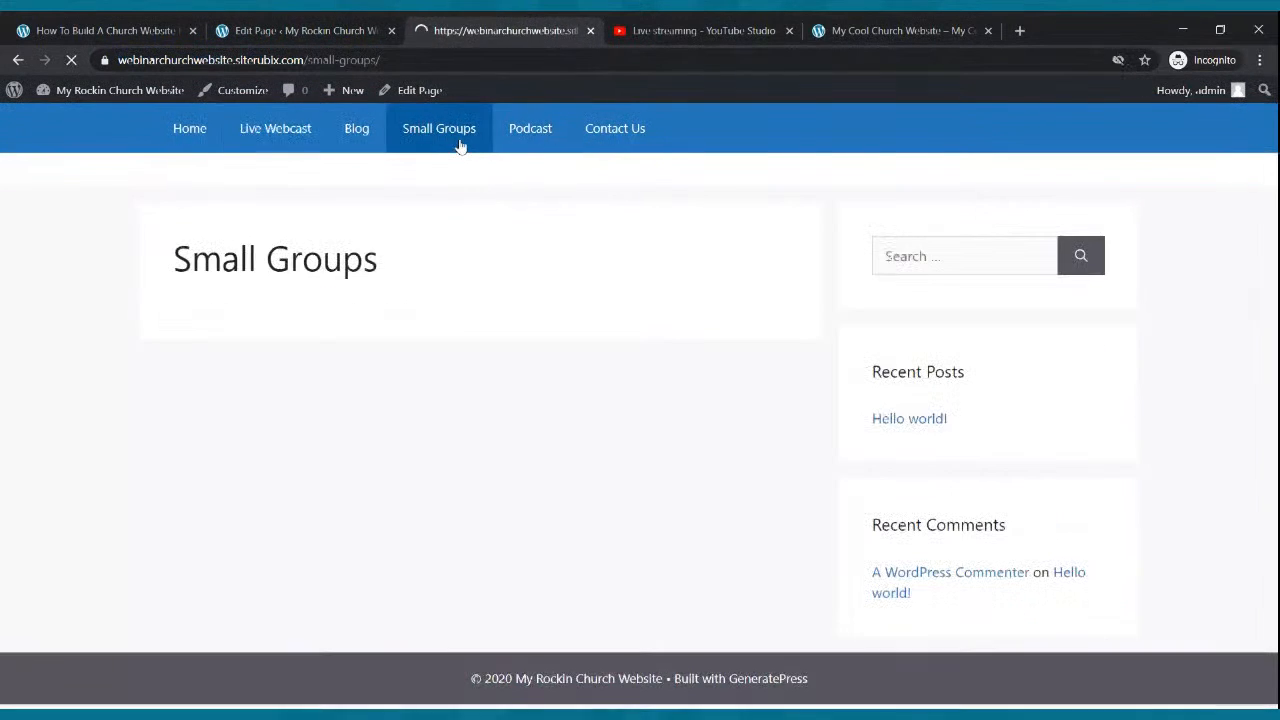
pyautogui.click(367, 60)
pyautogui.hotkey('ctrl', 'c')
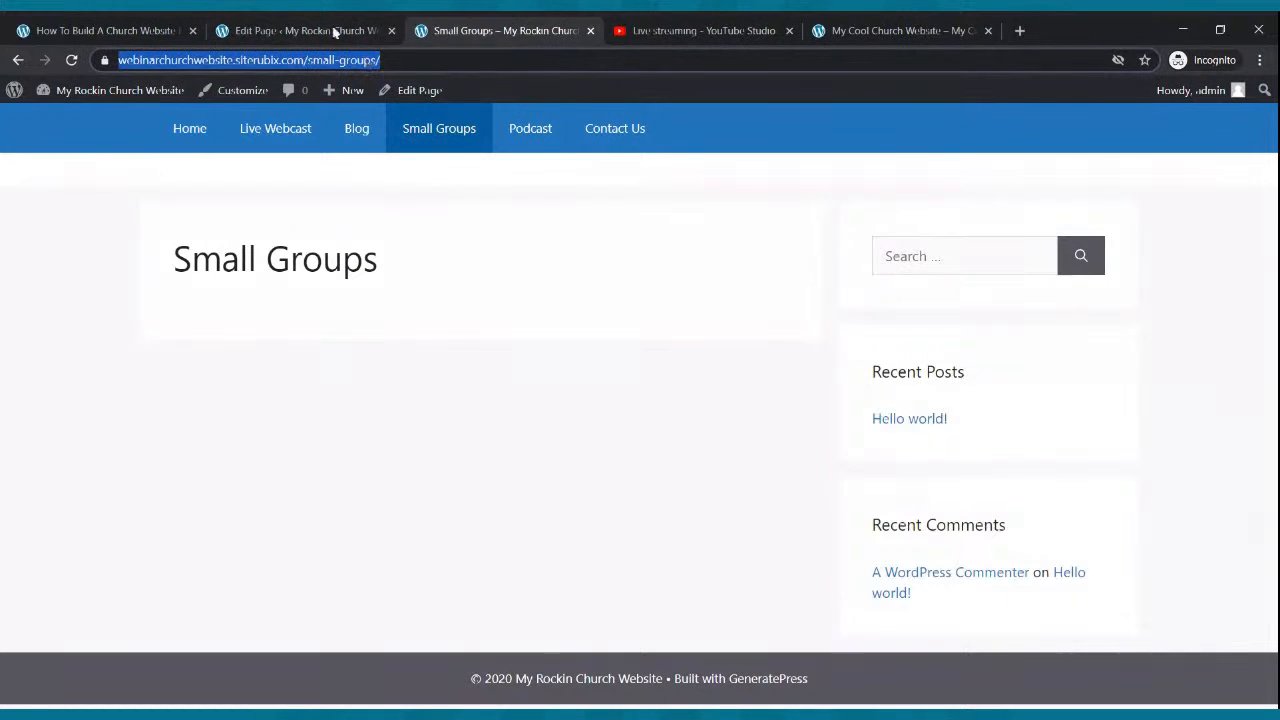
pyautogui.click(340, 31)
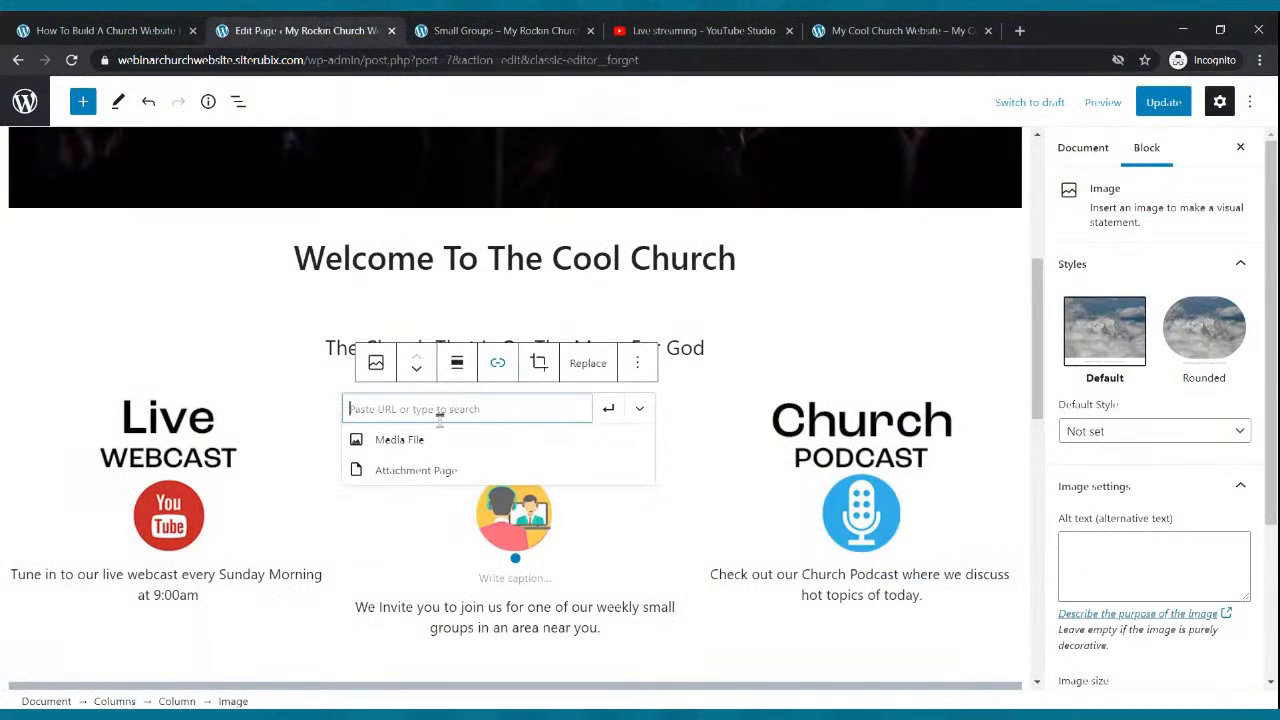
pyautogui.hotkey('ctrl', 'v')
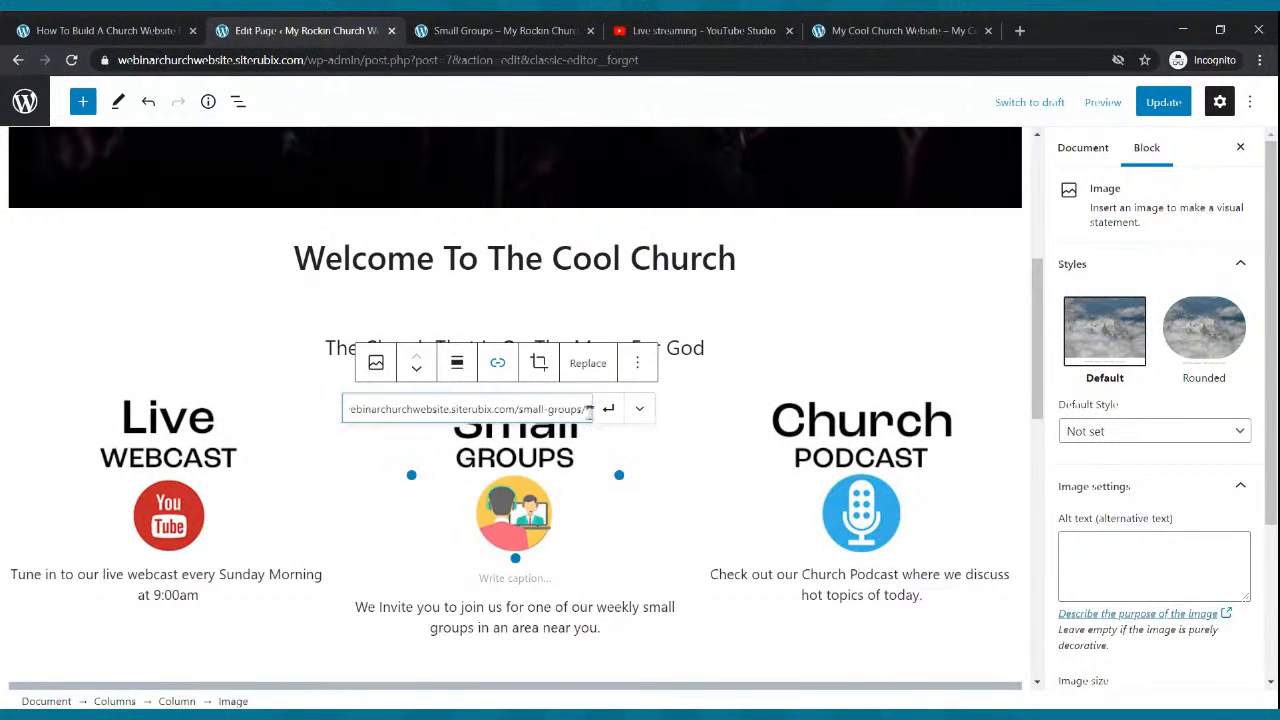
pyautogui.click(608, 411)
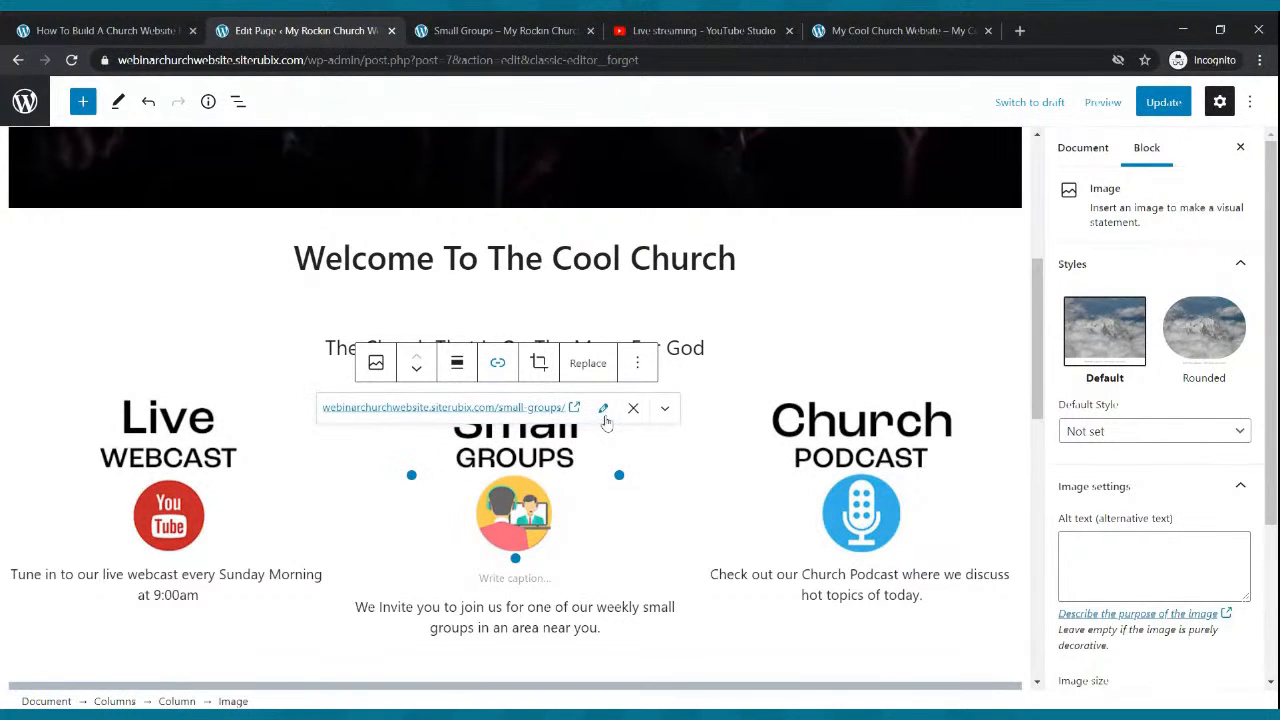
# - Start a link on the Church Podcast image and copy the /podcast/ page address
pyautogui.click(825, 430)
pyautogui.click(845, 364)
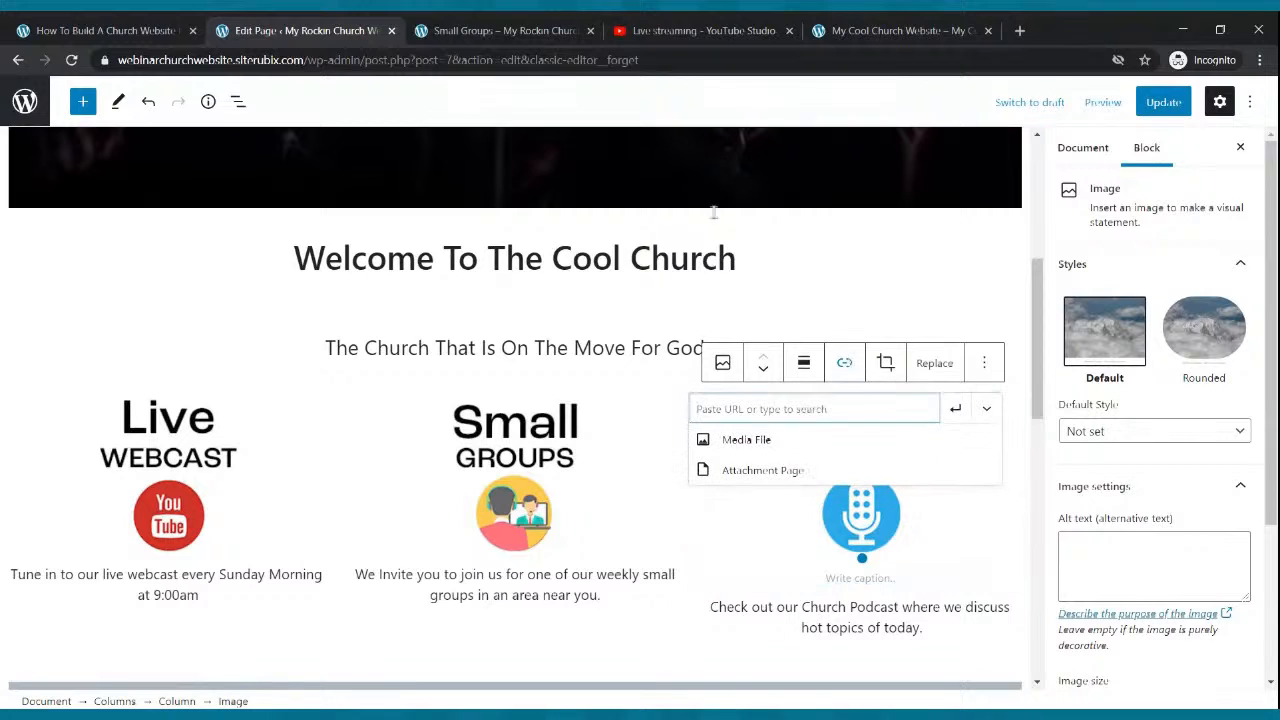
pyautogui.click(540, 30)
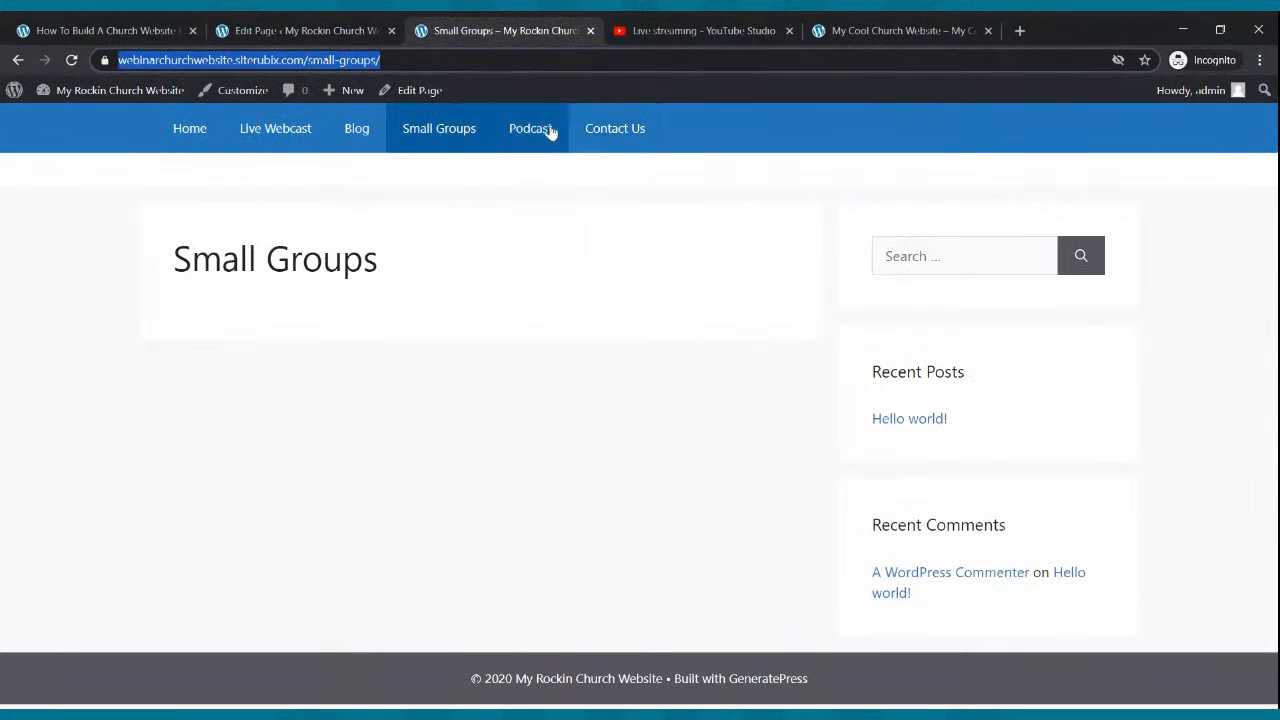
pyautogui.click(549, 131)
pyautogui.click(367, 63)
pyautogui.hotkey('ctrl', 'c')
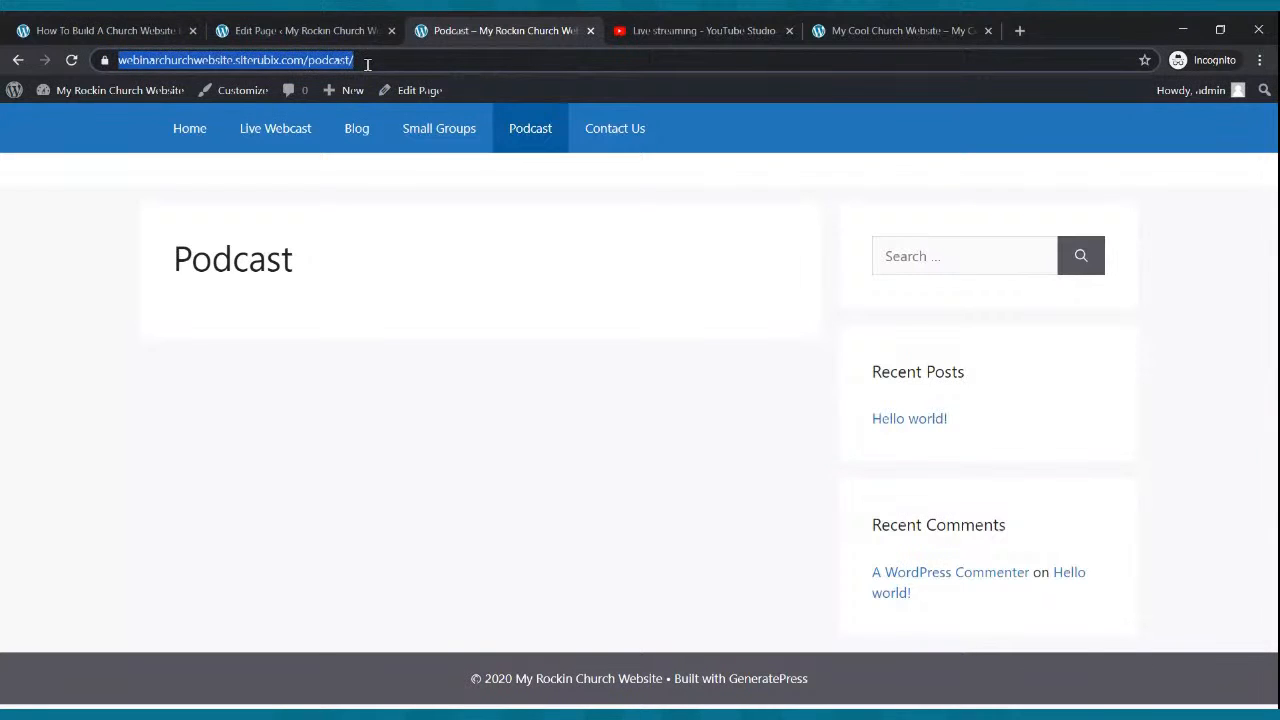
pyautogui.click(300, 30)
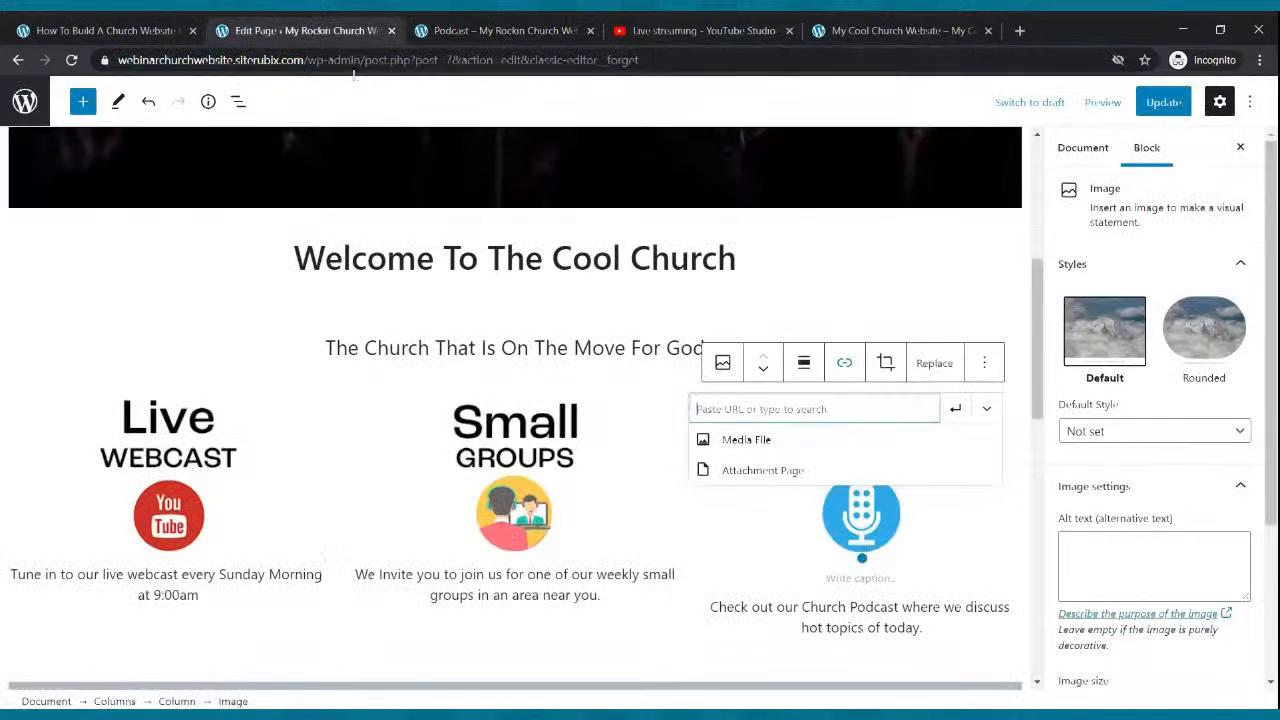
# - Apply the /podcast/ address as the Church Podcast image link and update the Home page
pyautogui.click(819, 409)
pyautogui.hotkey('ctrl', 'v')
pyautogui.click(956, 411)
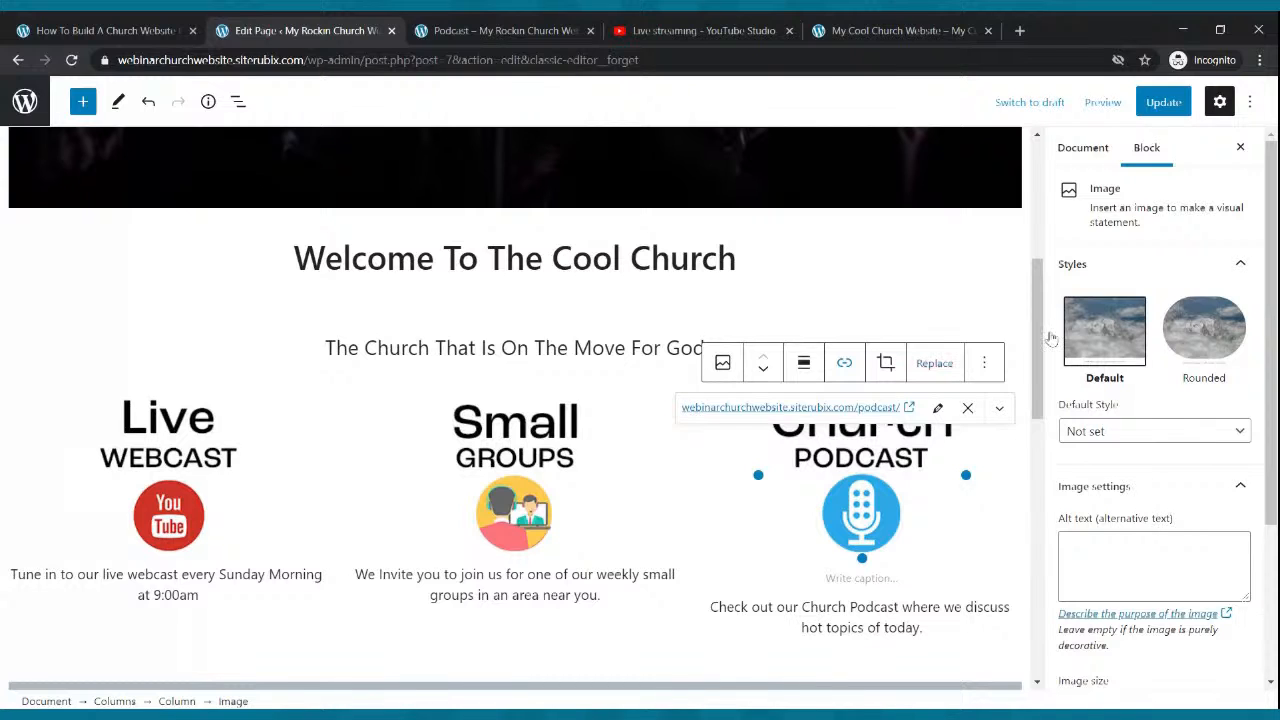
pyautogui.click(1160, 101)
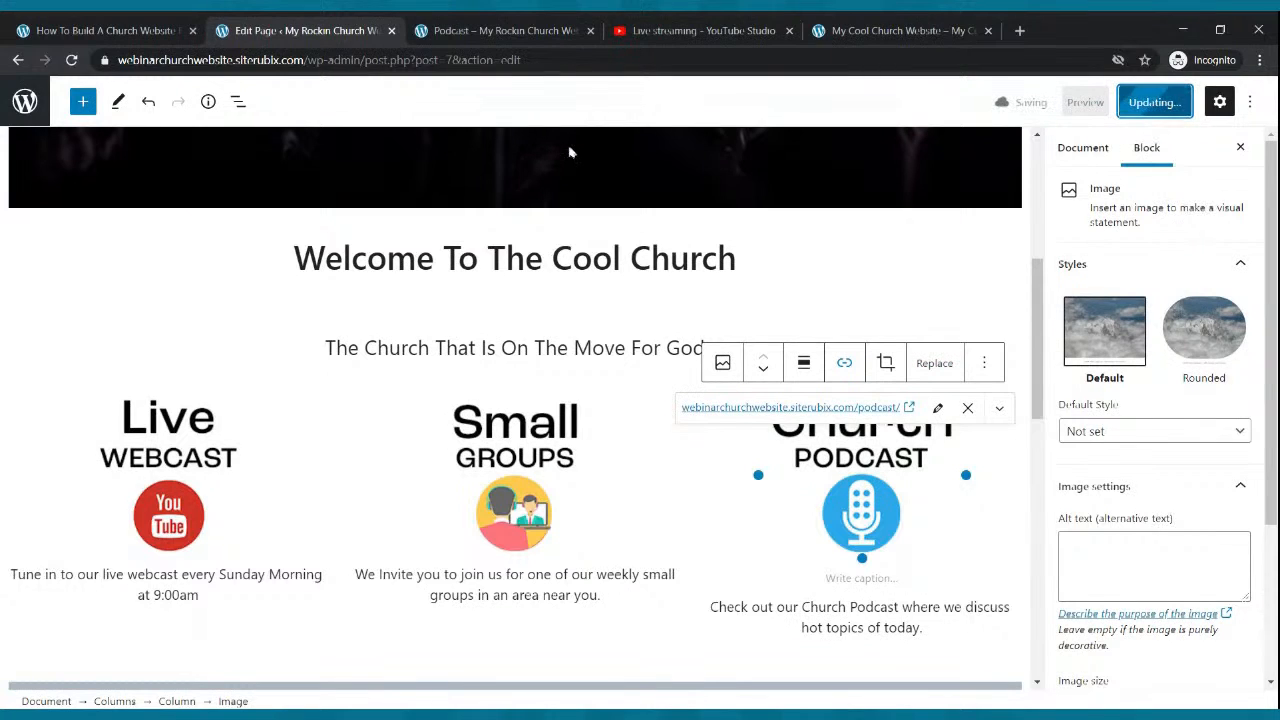
pyautogui.click(525, 32)
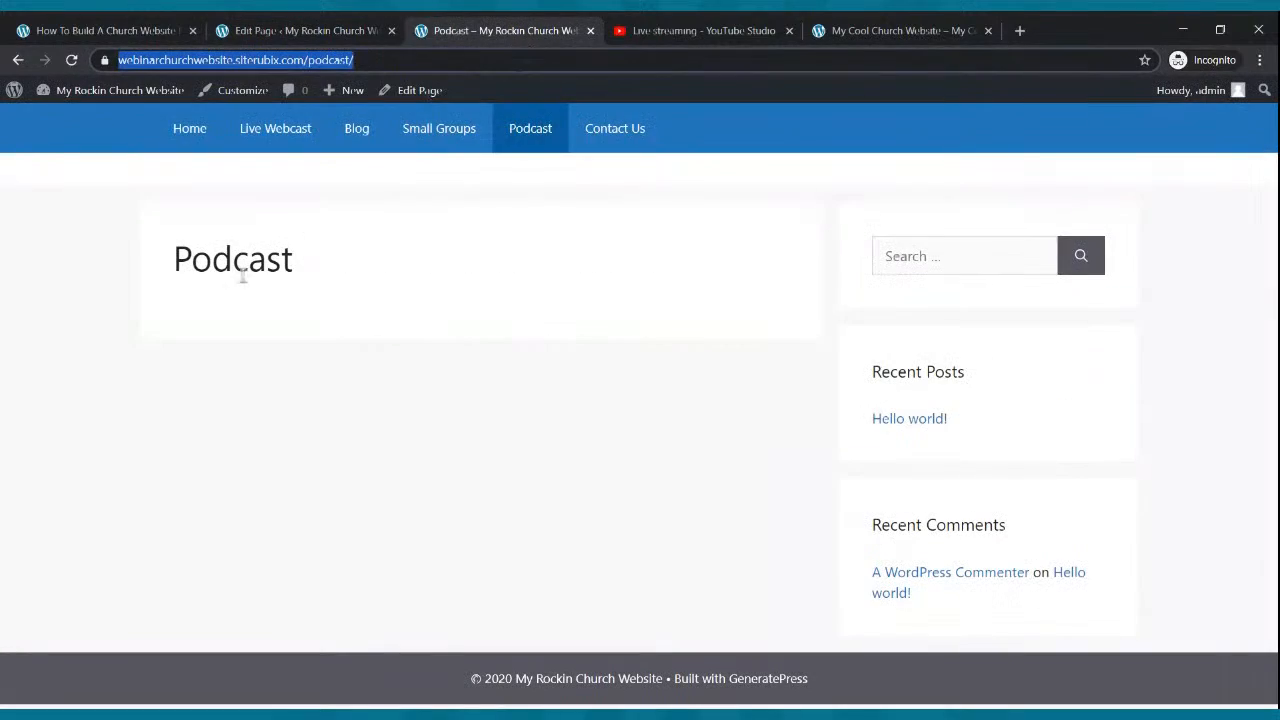
# - On the live home page, test the Small Groups and Live Webcast image links, returning Home
pyautogui.click(203, 140)
pyautogui.scroll(-4, 673, 397)
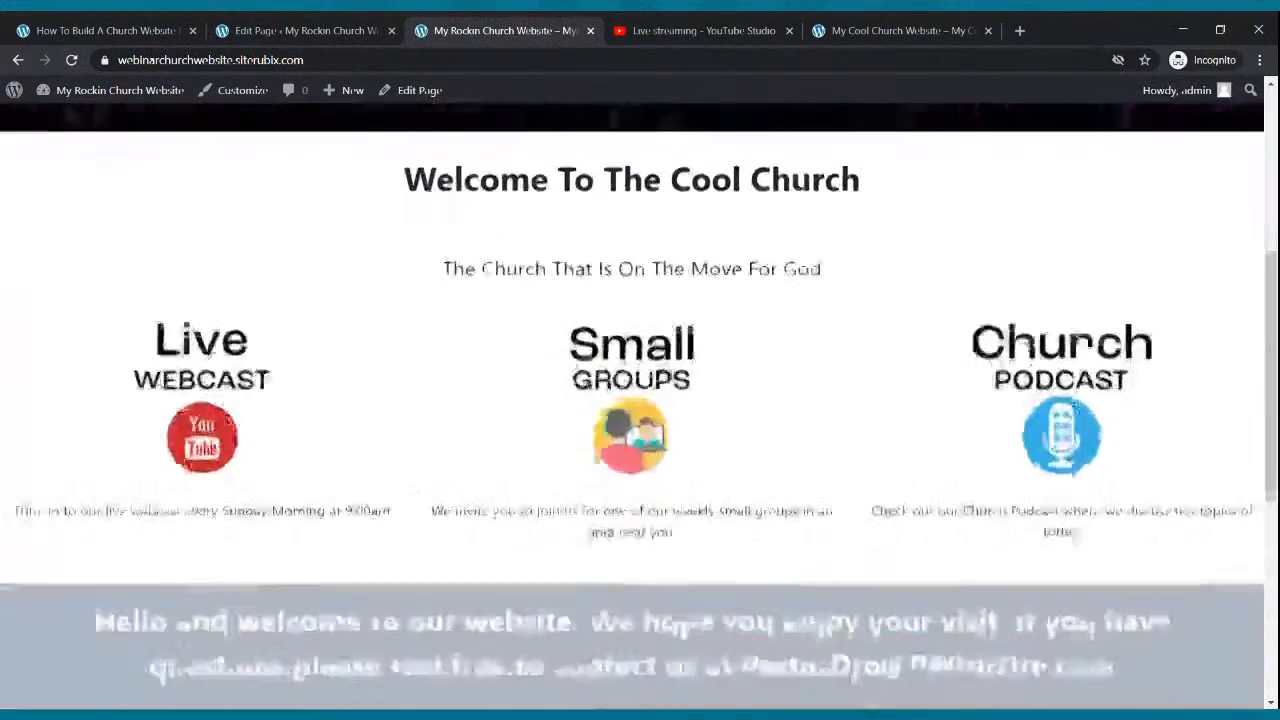
pyautogui.click(670, 370)
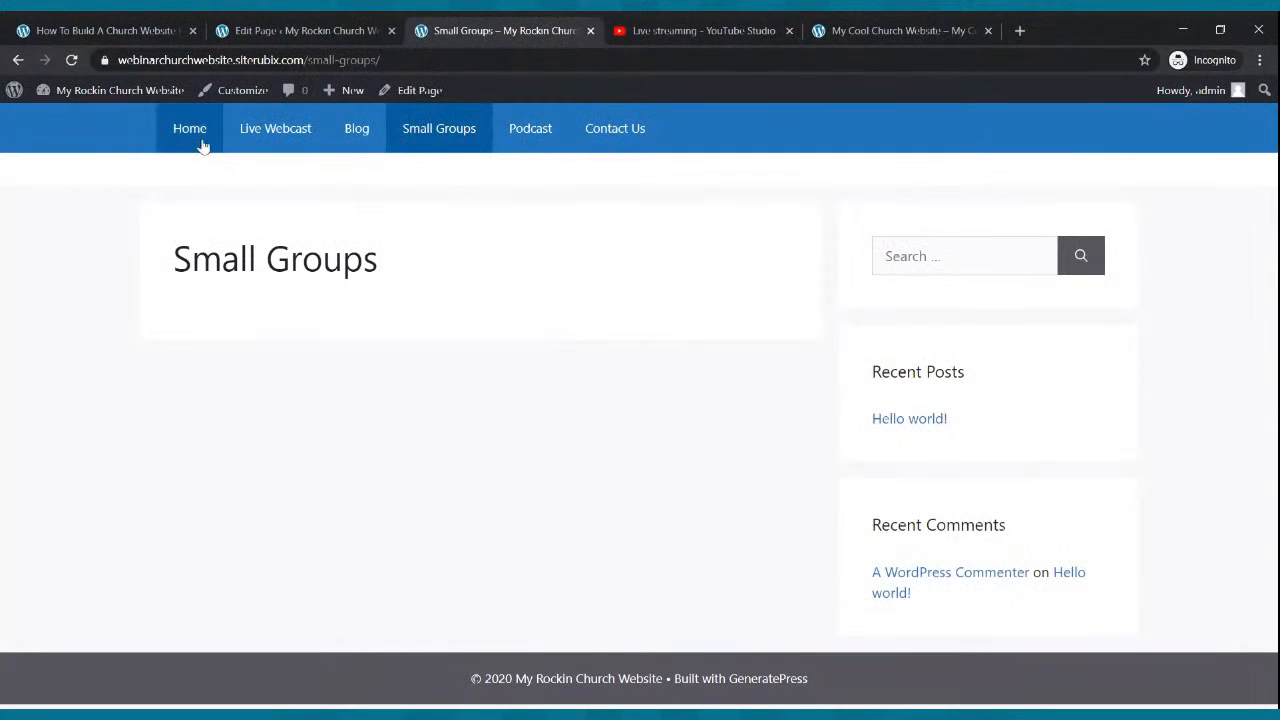
pyautogui.scroll(-4, 412, 330)
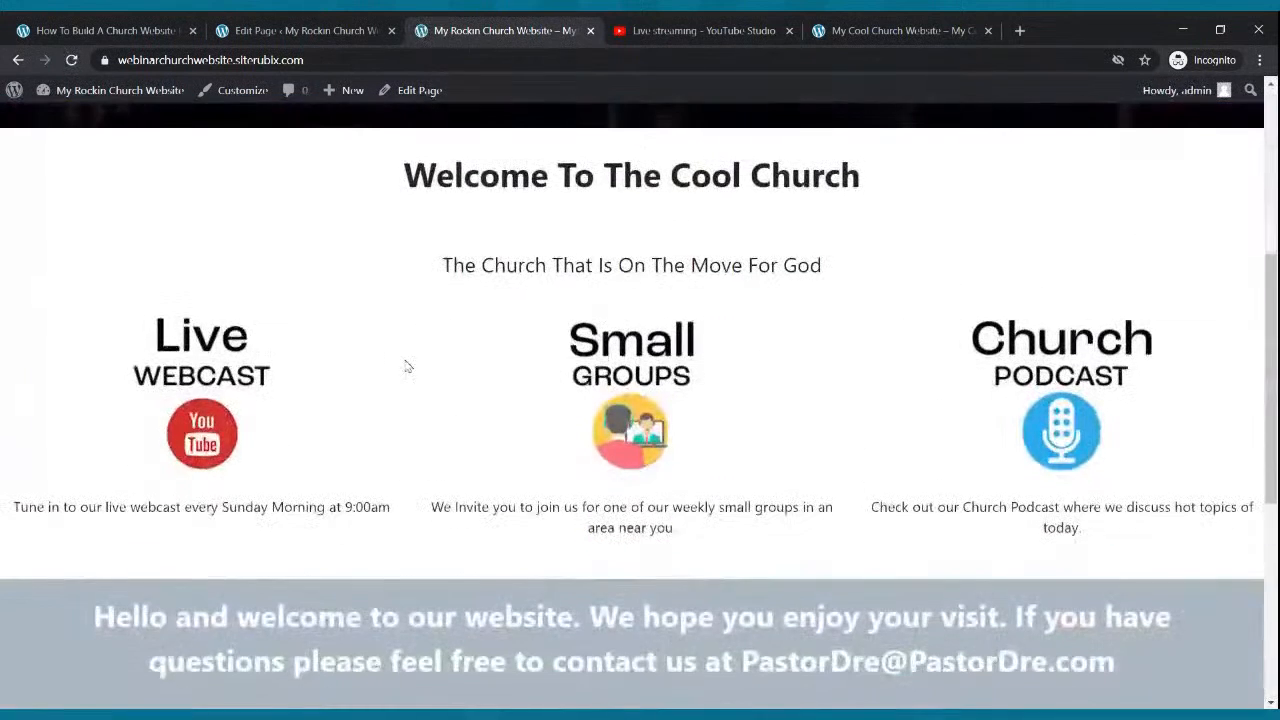
pyautogui.click(238, 355)
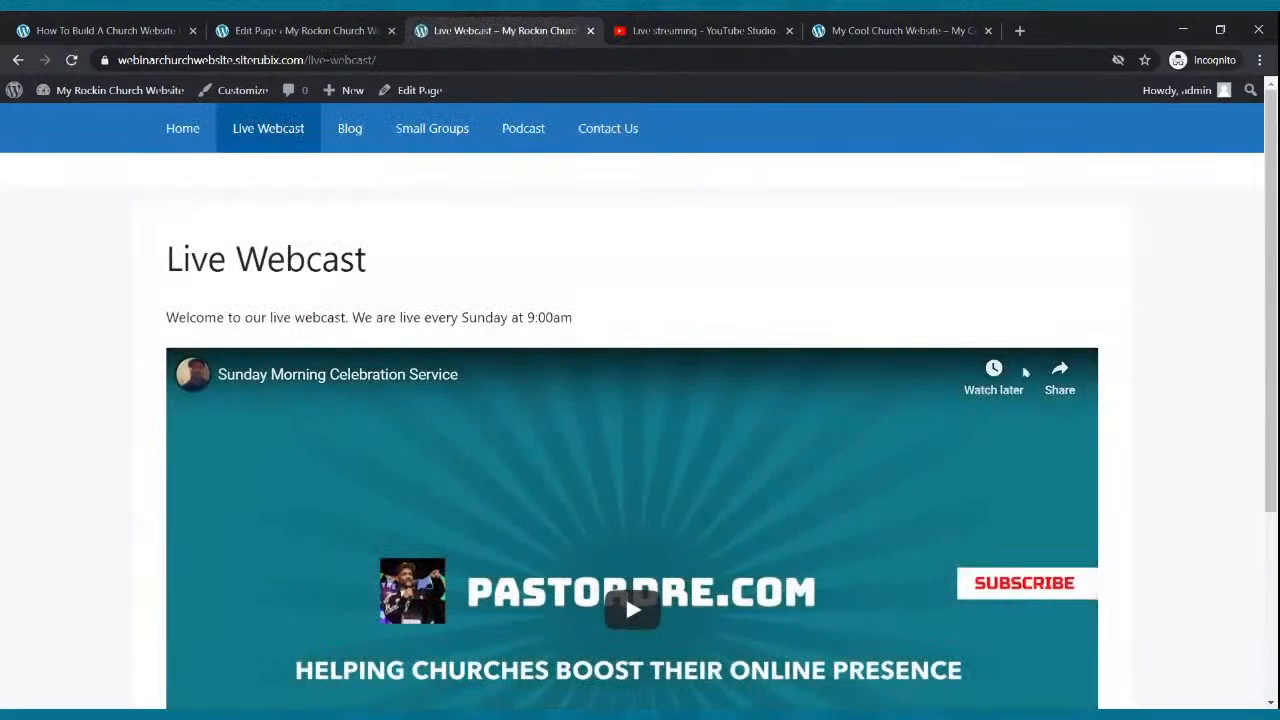
pyautogui.click(180, 138)
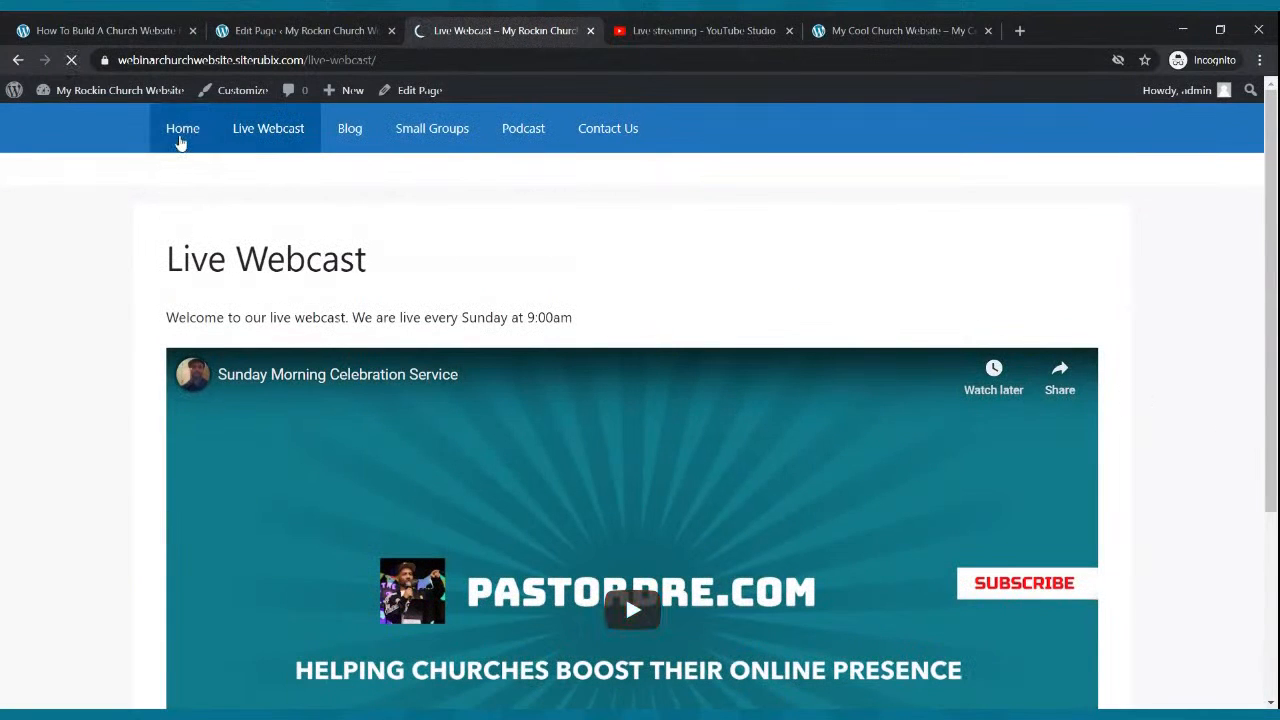
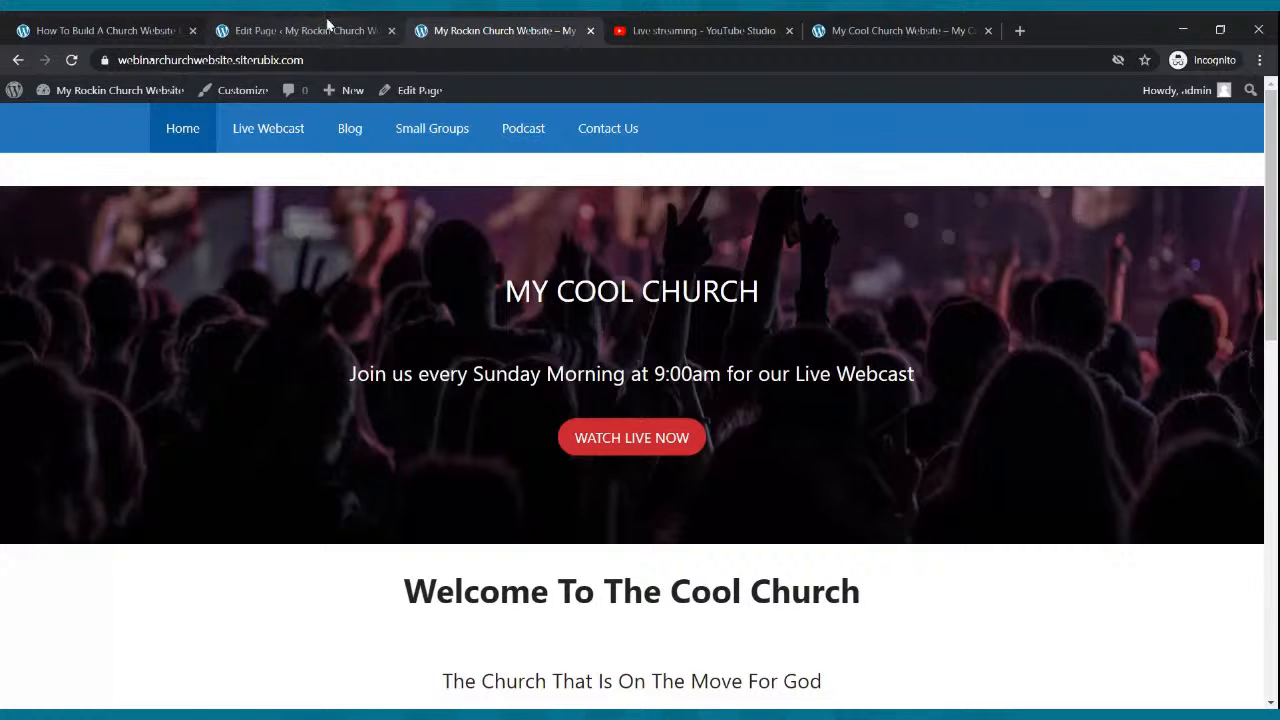
# - Trash the sample 'Hello world!' post from Posts and start a new blank post
pyautogui.click(327, 24)
pyautogui.click(26, 102)
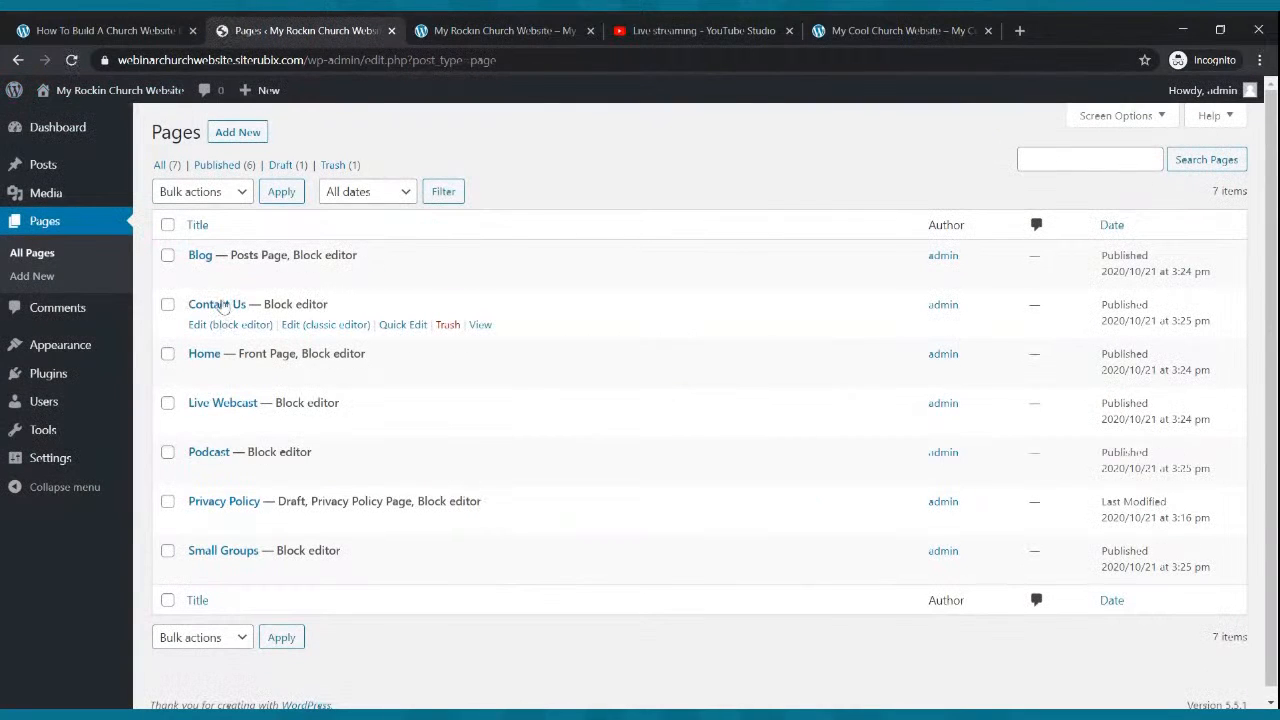
pyautogui.moveTo(52, 170)
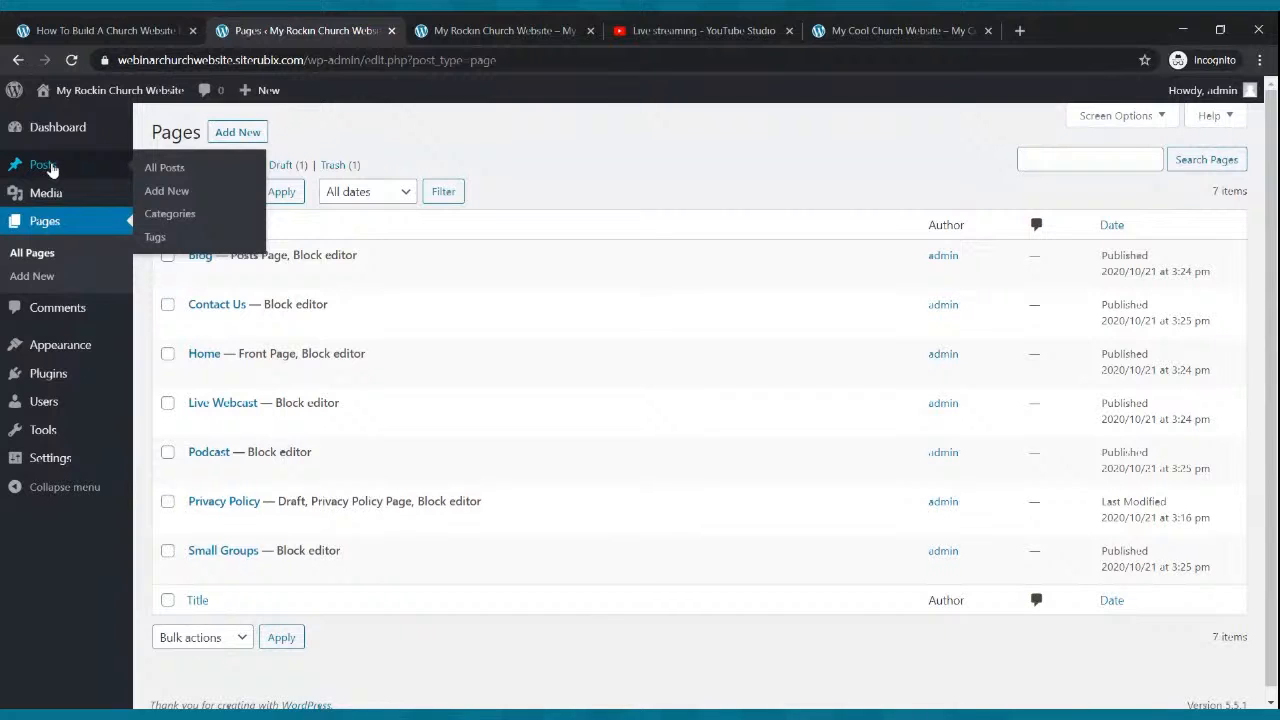
pyautogui.click(50, 168)
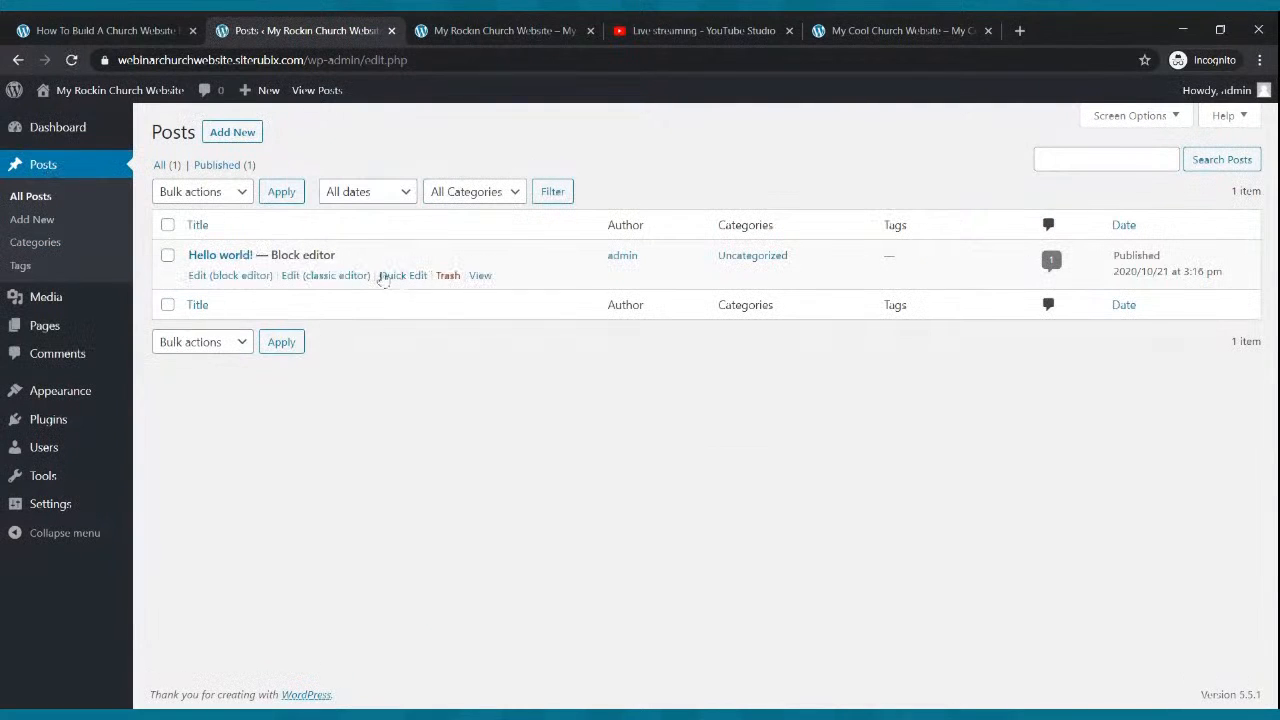
pyautogui.click(446, 276)
pyautogui.click(236, 132)
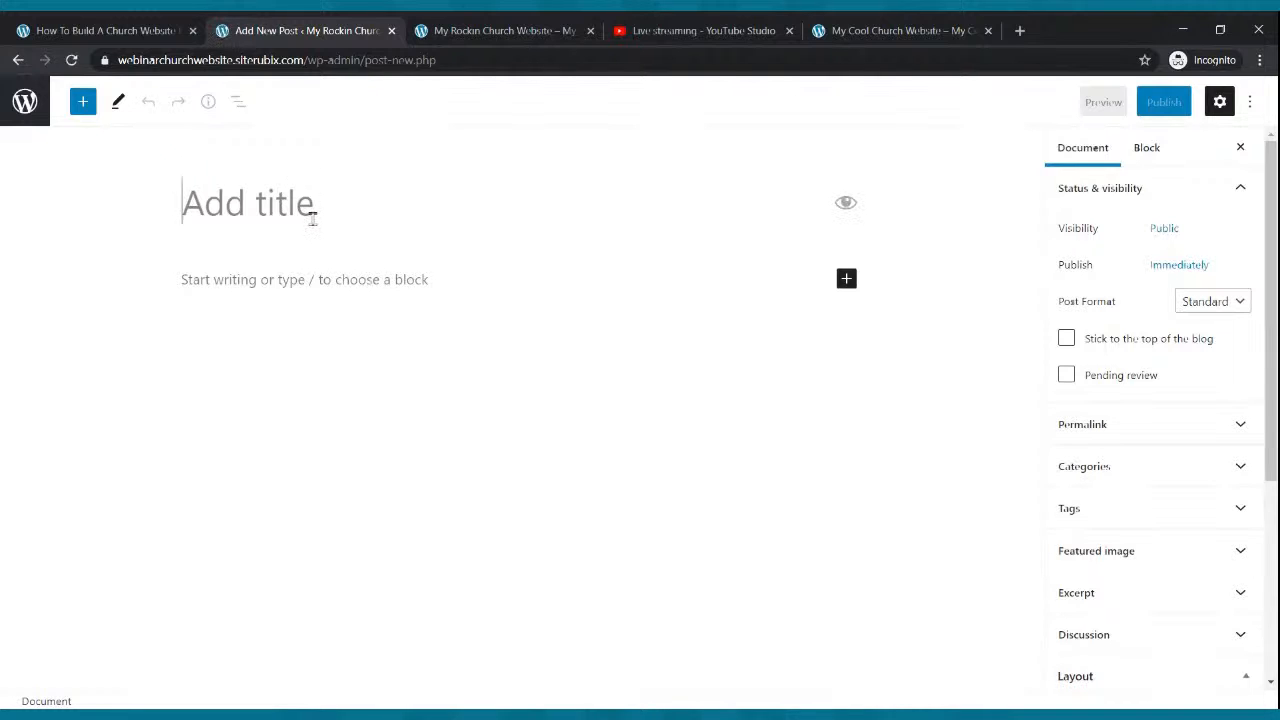
# - Title the post 'My First Blog' and write the welcome sentence about being blessed and encouraged
pyautogui.write('My First Blog')
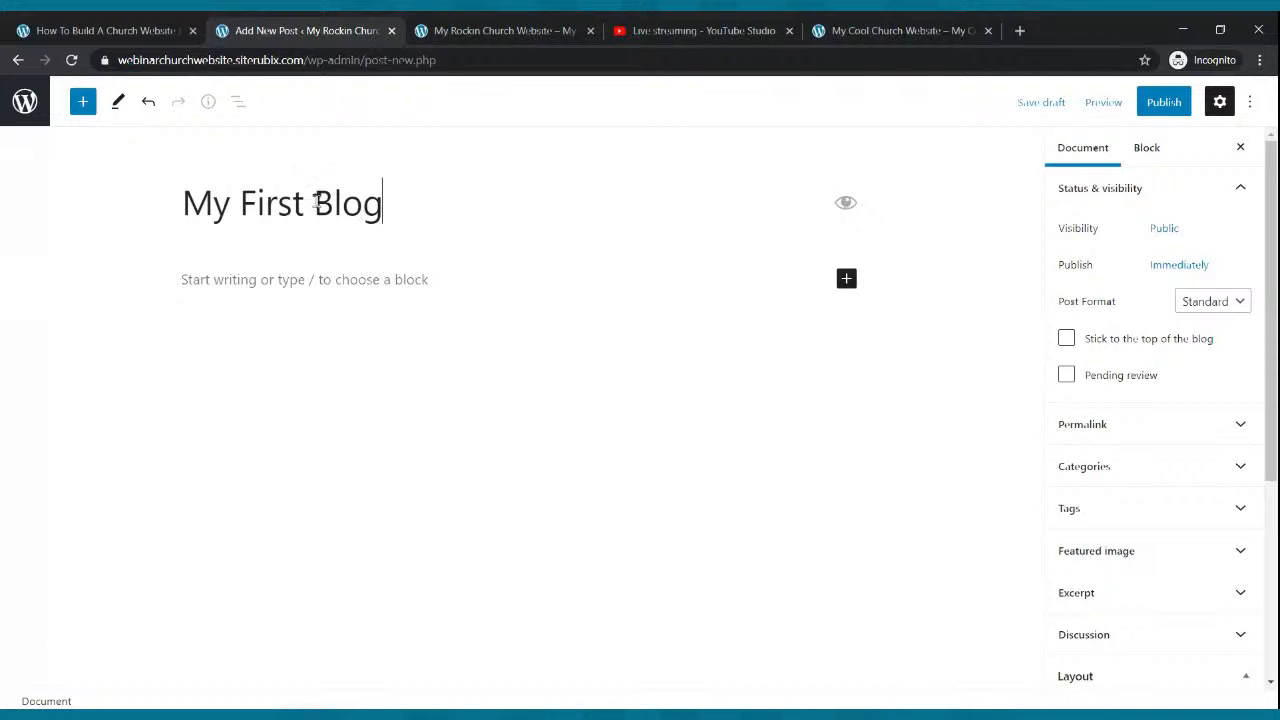
pyautogui.click(397, 278)
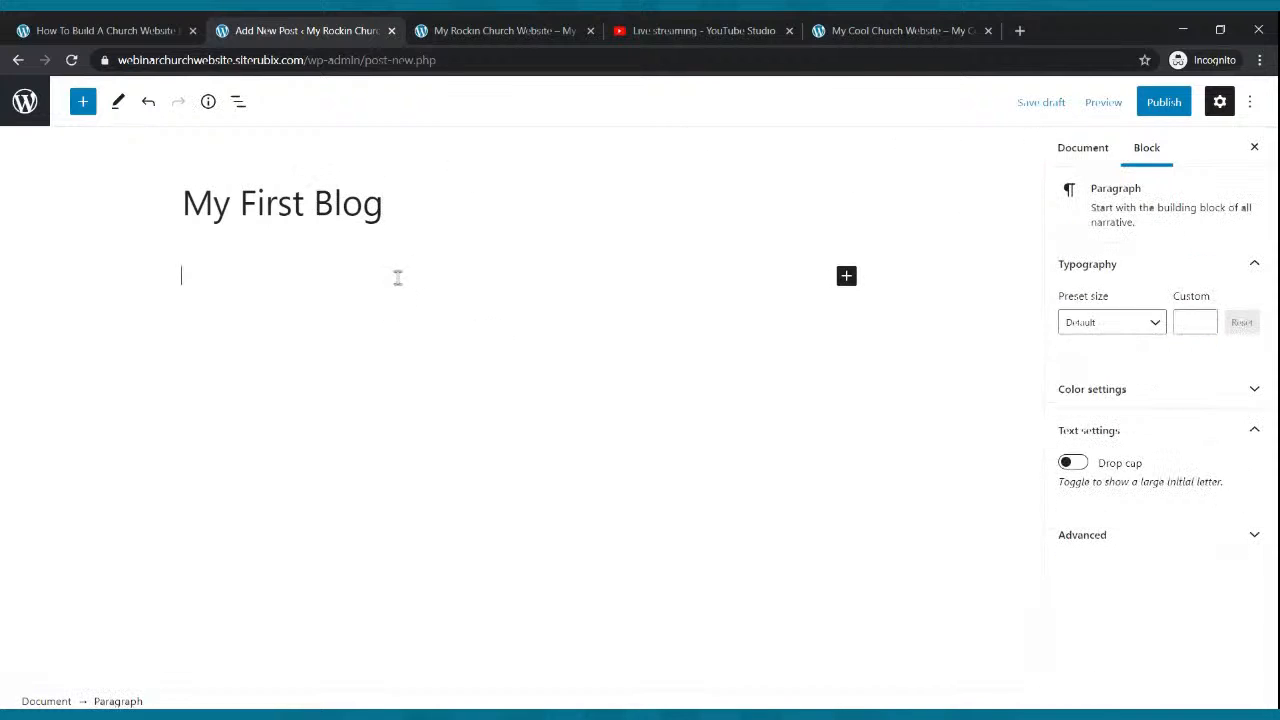
pyautogui.write('Hello everyone thanks for')
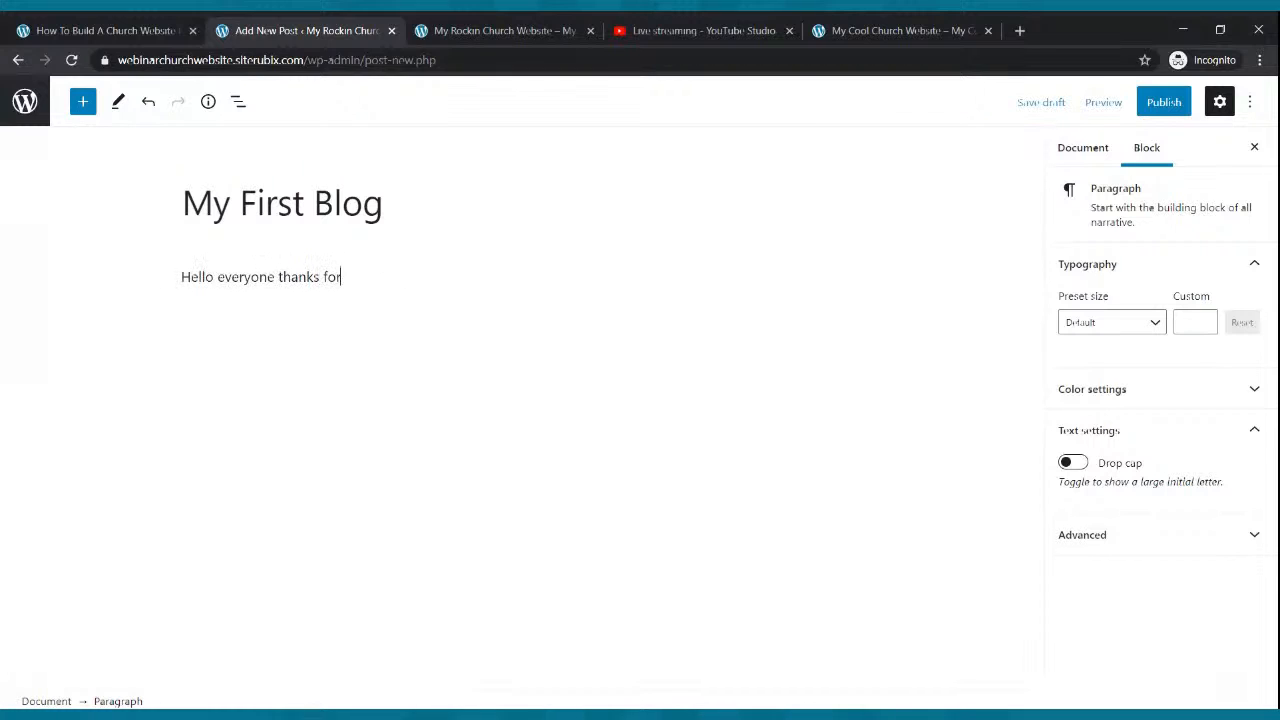
pyautogui.write('og page. We hope t')
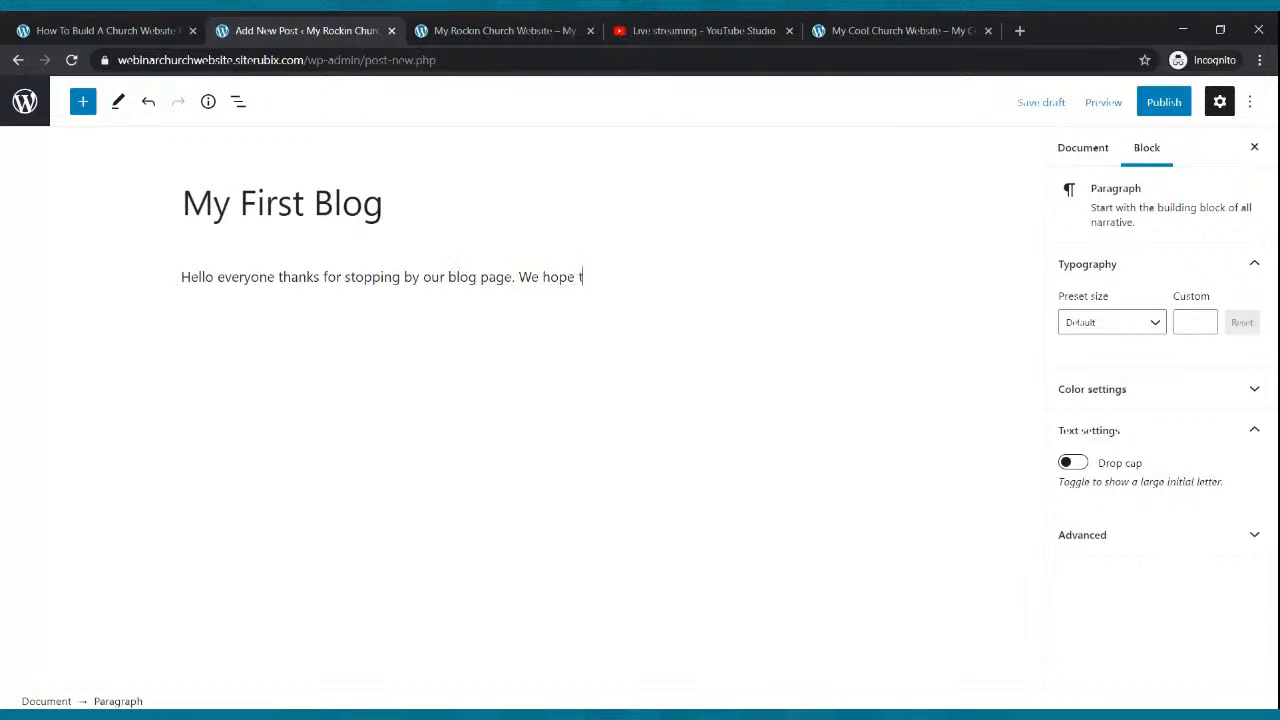
pyautogui.write('hat you are blessed and')
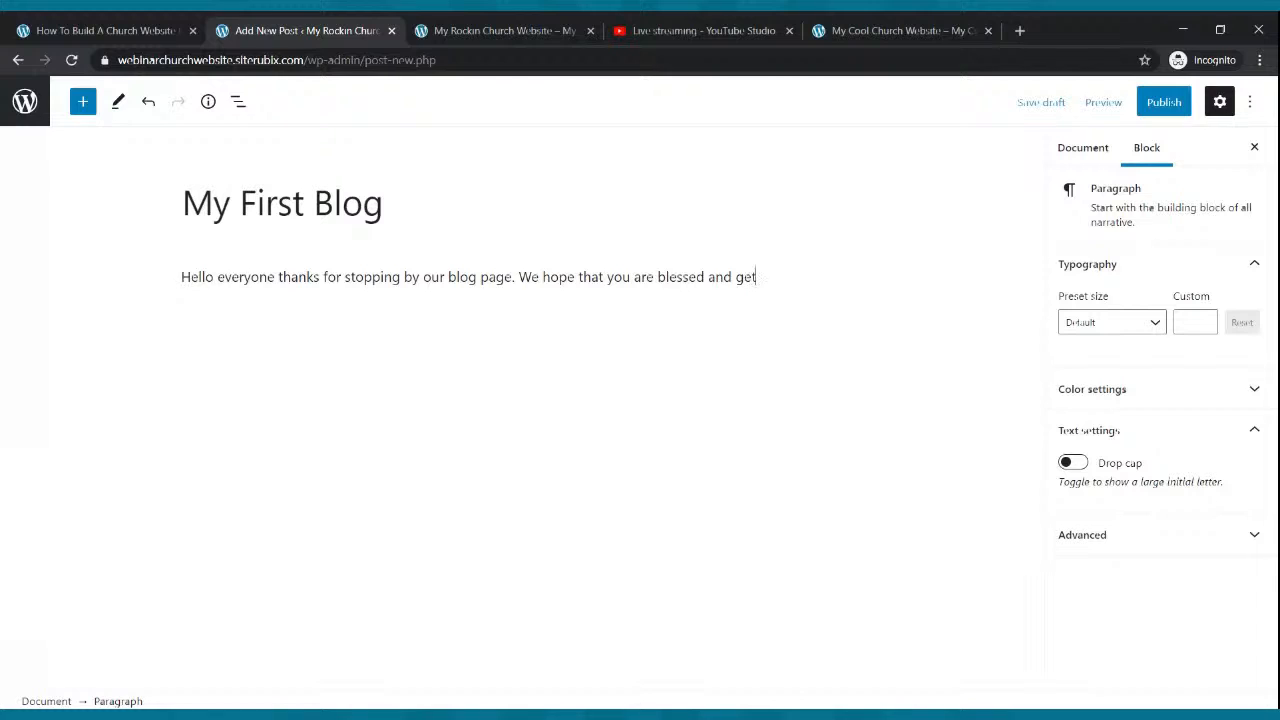
pyautogui.write('get encouraged.')
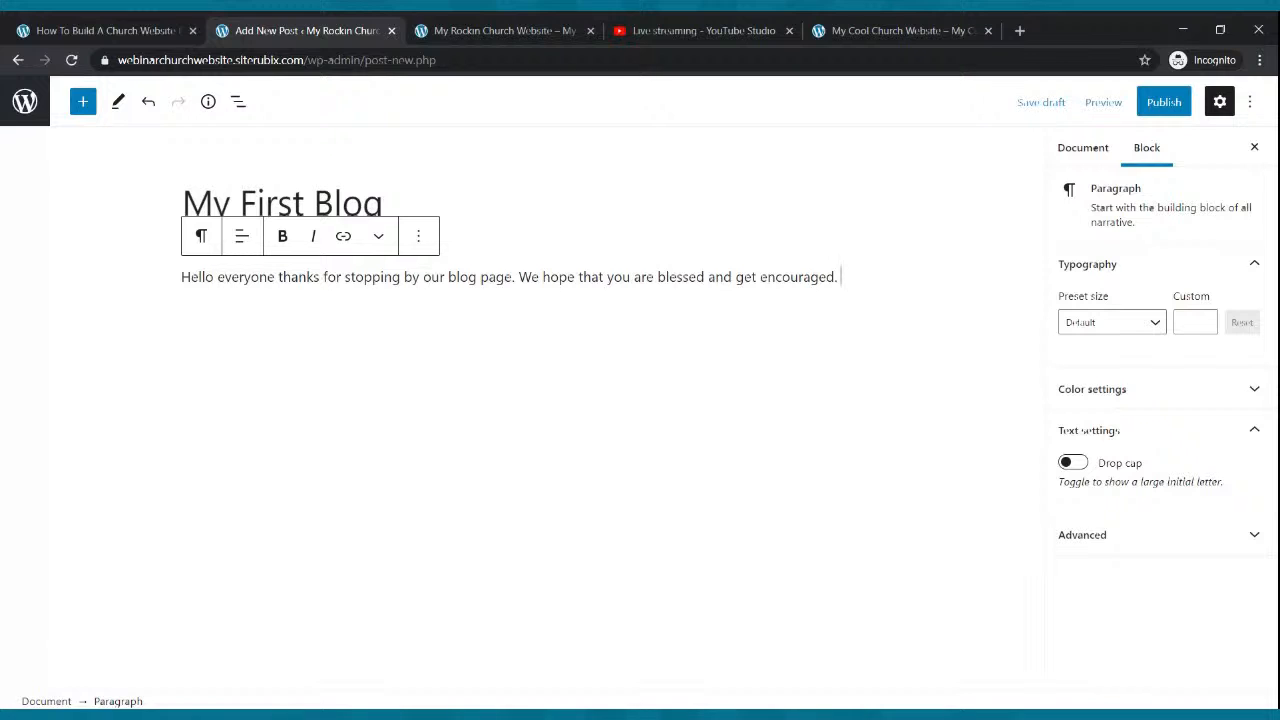
# - Paste copies of the welcome sentence to build three paragraphs
pyautogui.moveTo(852, 277); pyautogui.dragTo(185, 285)
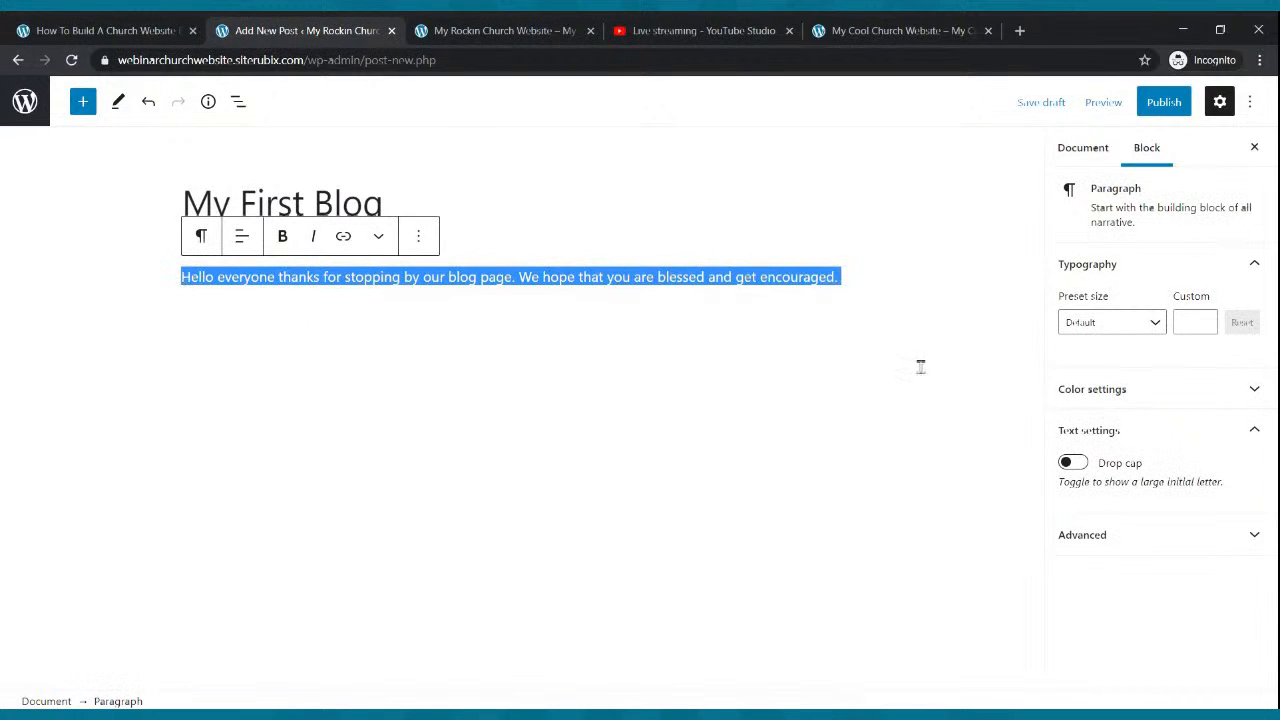
pyautogui.click(886, 298)
pyautogui.click(845, 280)
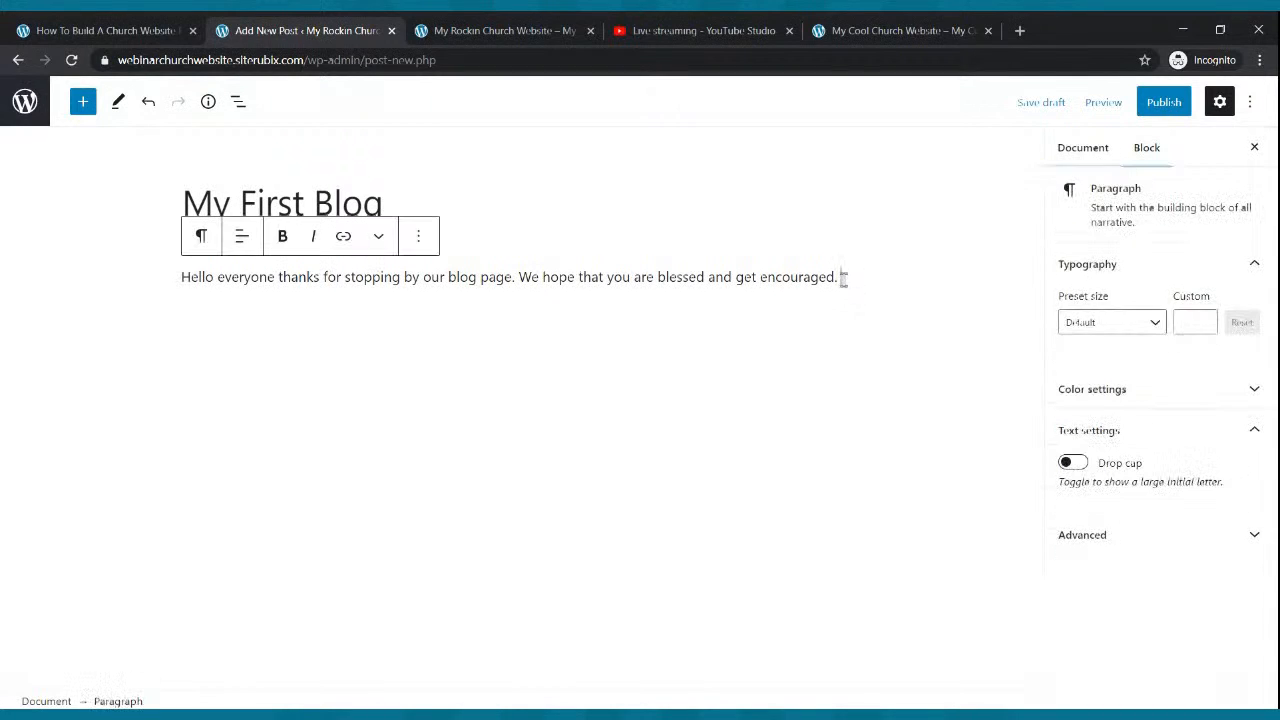
pyautogui.hotkey('ctrl', 'v')
pyautogui.hotkey('ctrl', 'v')
pyautogui.hotkey('ctrl', 'v')
pyautogui.hotkey('ctrl', 'v')
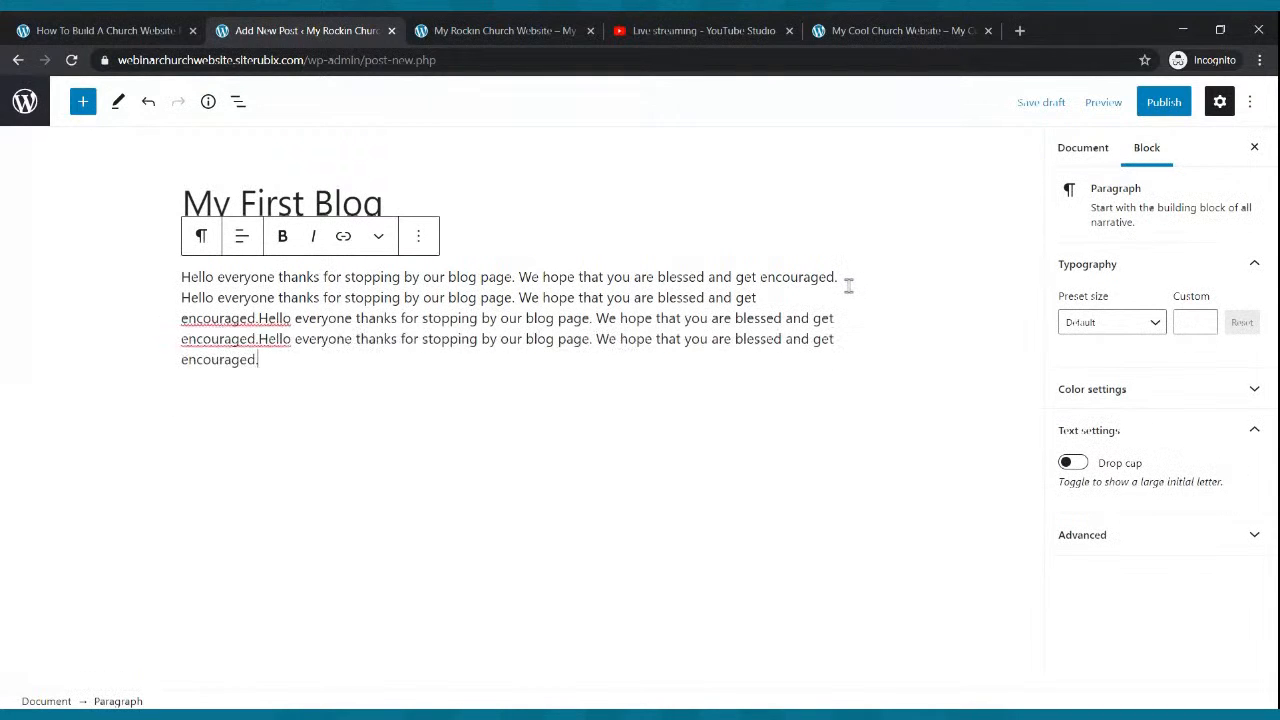
pyautogui.press('Return')
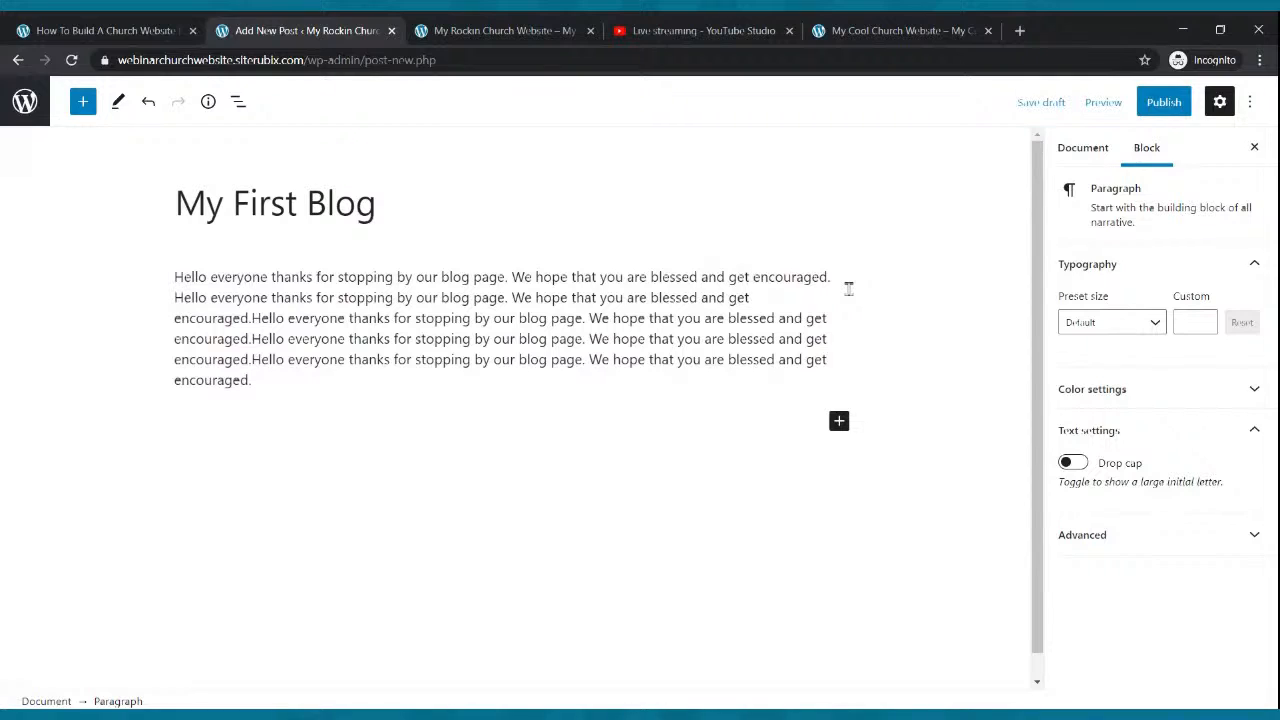
pyautogui.hotkey('ctrl', 'v')
pyautogui.hotkey('ctrl', 'v')
pyautogui.hotkey('ctrl', 'v')
pyautogui.hotkey('ctrl', 'v')
pyautogui.hotkey('ctrl', 'v')
pyautogui.hotkey('ctrl', 'v')
pyautogui.press('Return')
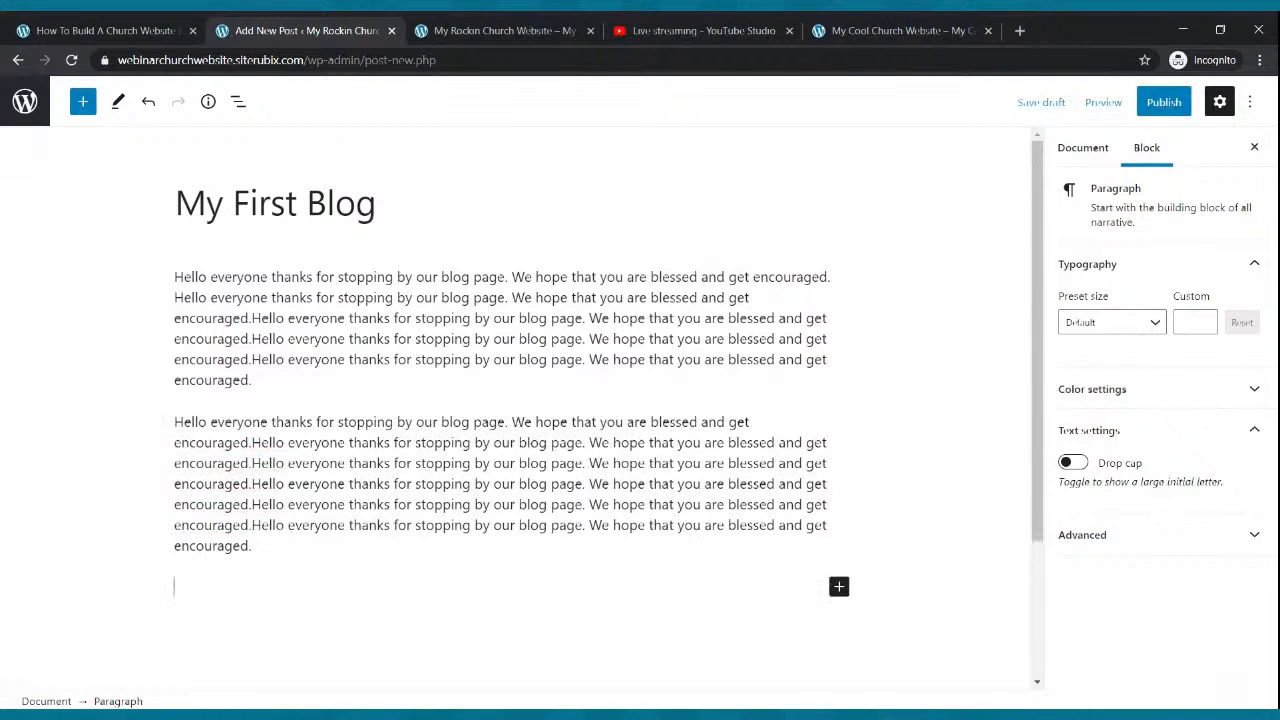
pyautogui.hotkey('ctrl', 'v')
pyautogui.hotkey('ctrl', 'v')
pyautogui.hotkey('ctrl', 'v')
pyautogui.hotkey('ctrl', 'v')
pyautogui.hotkey('ctrl', 'v')
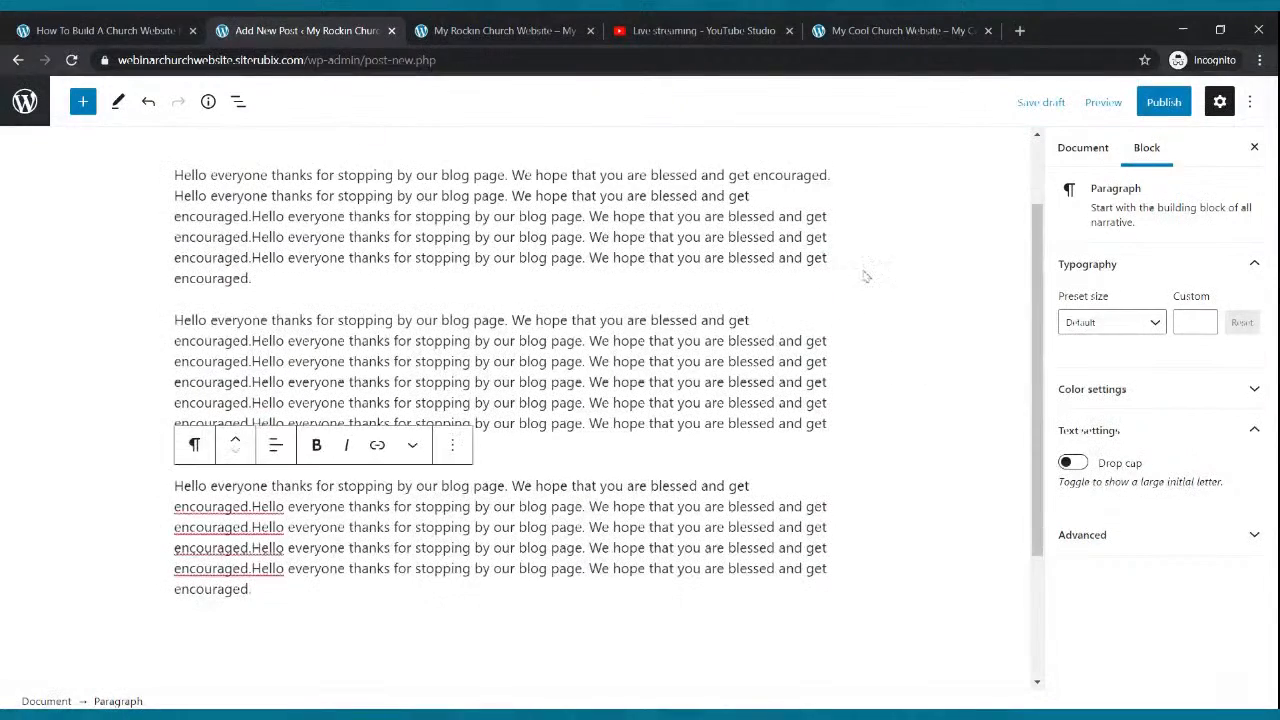
# - Publish the My First Blog post
pyautogui.click(1163, 102)
pyautogui.click(1138, 104)
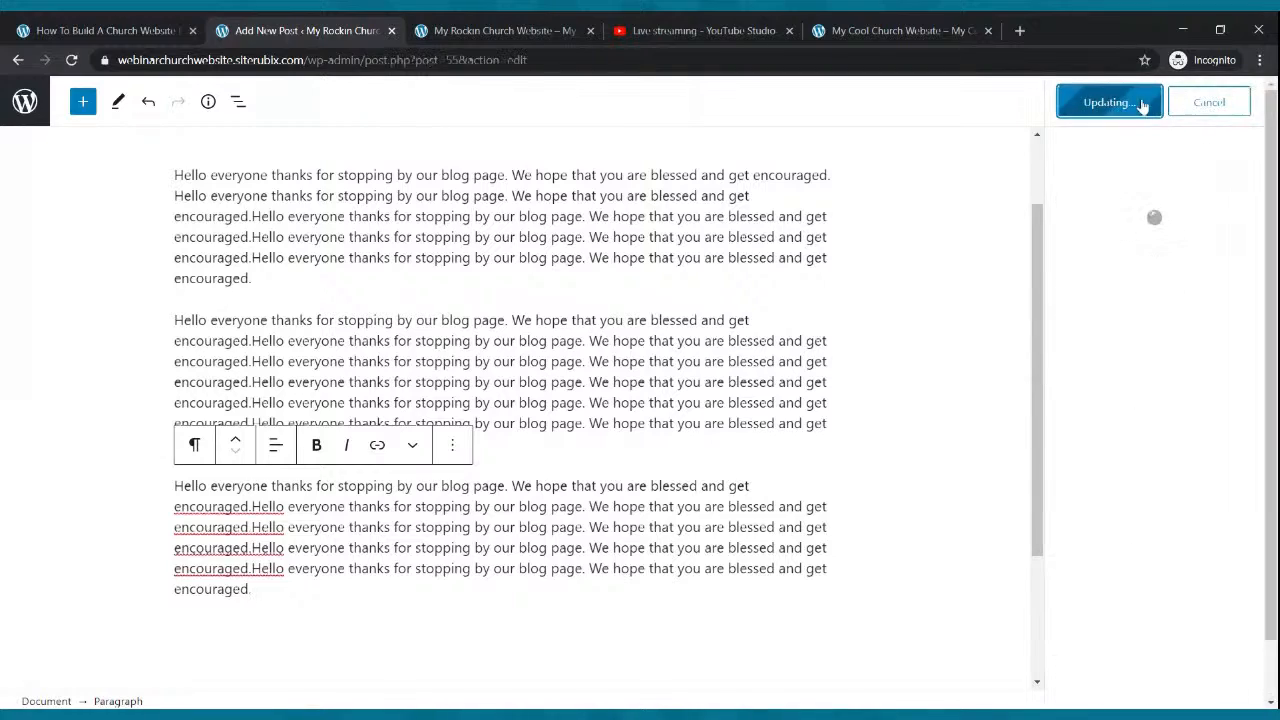
pyautogui.scroll(2, 763, 394)
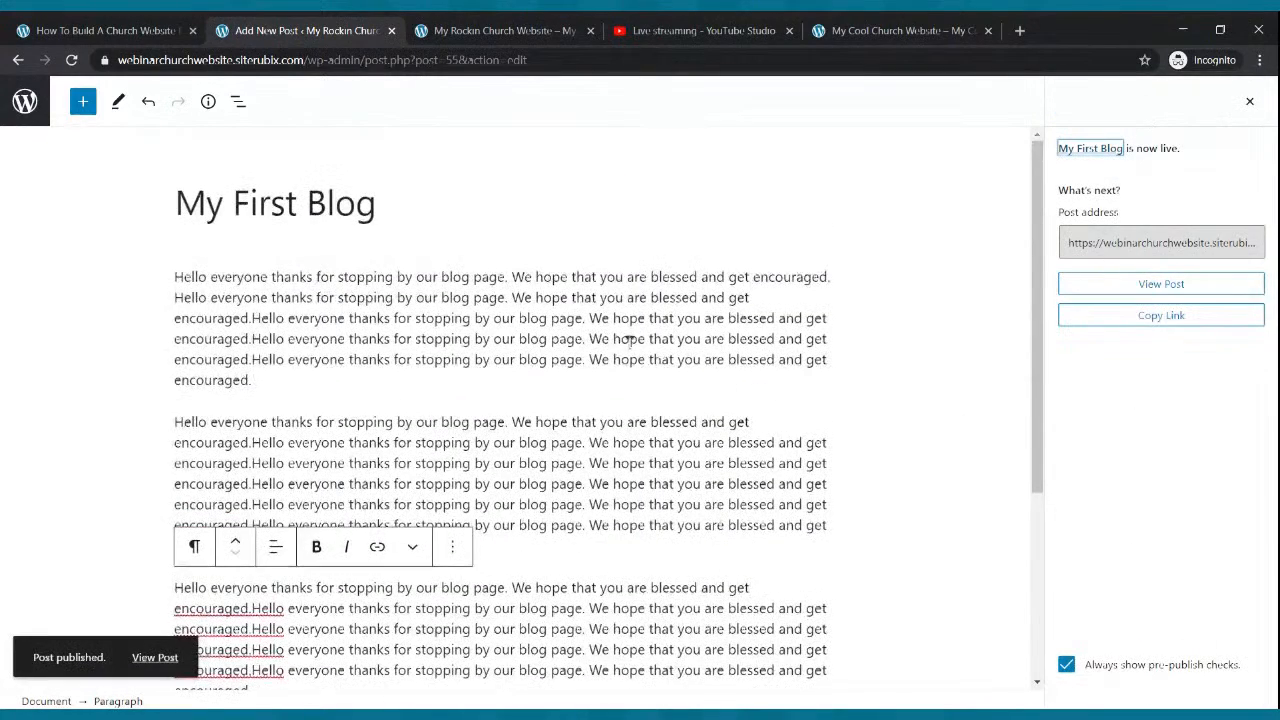
# - Open My First Blog on the live site, then return to the admin Posts list
pyautogui.click(460, 31)
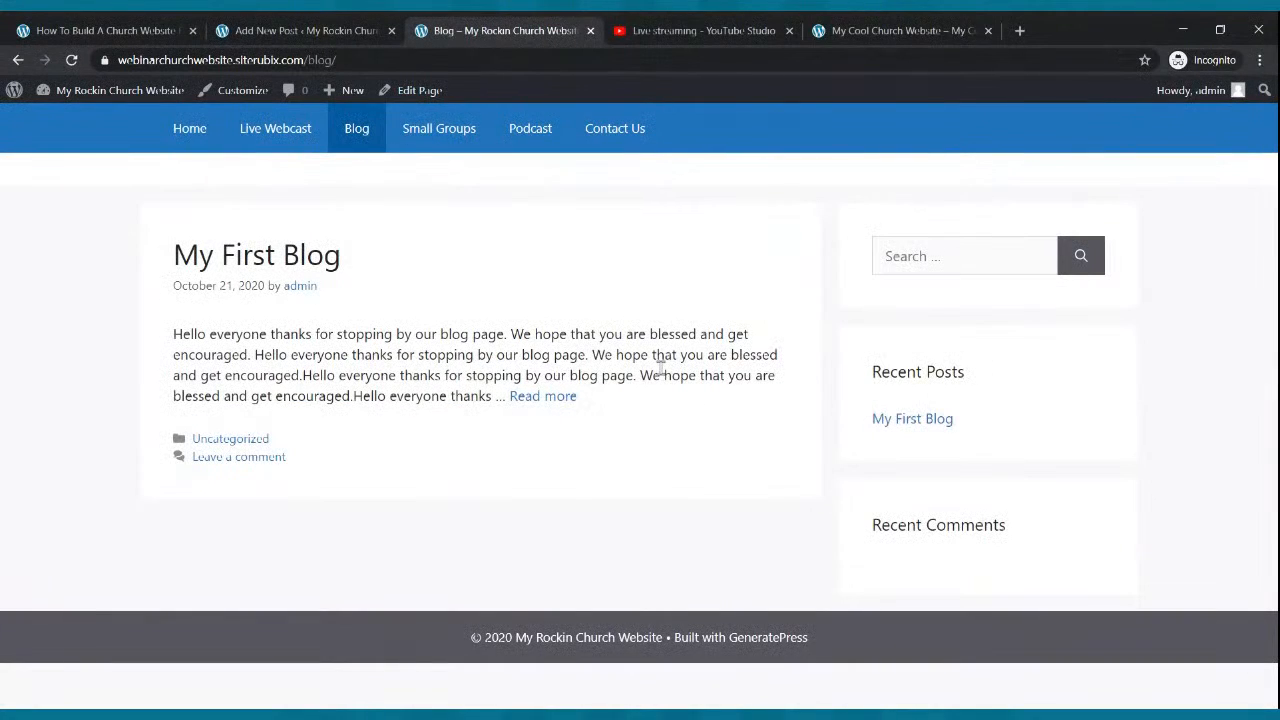
pyautogui.click(565, 398)
pyautogui.scroll(-10, 586, 374)
pyautogui.scroll(10, 586, 371)
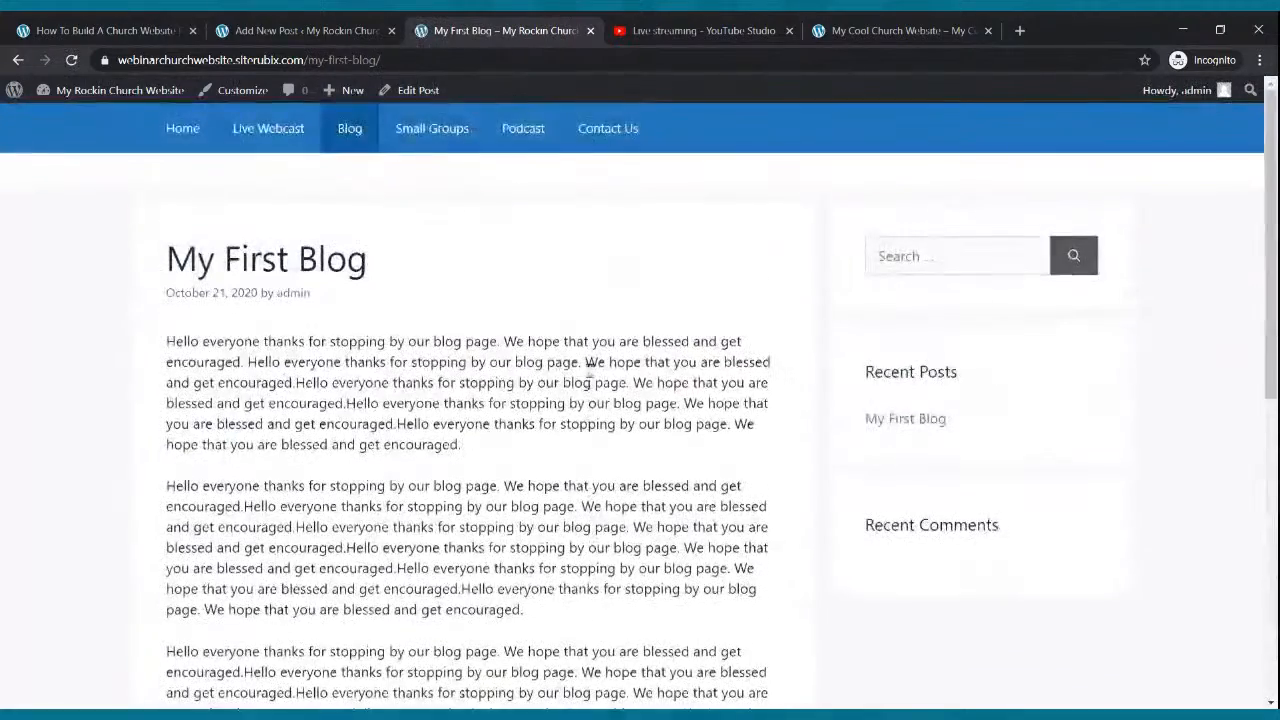
pyautogui.click(290, 31)
pyautogui.click(23, 103)
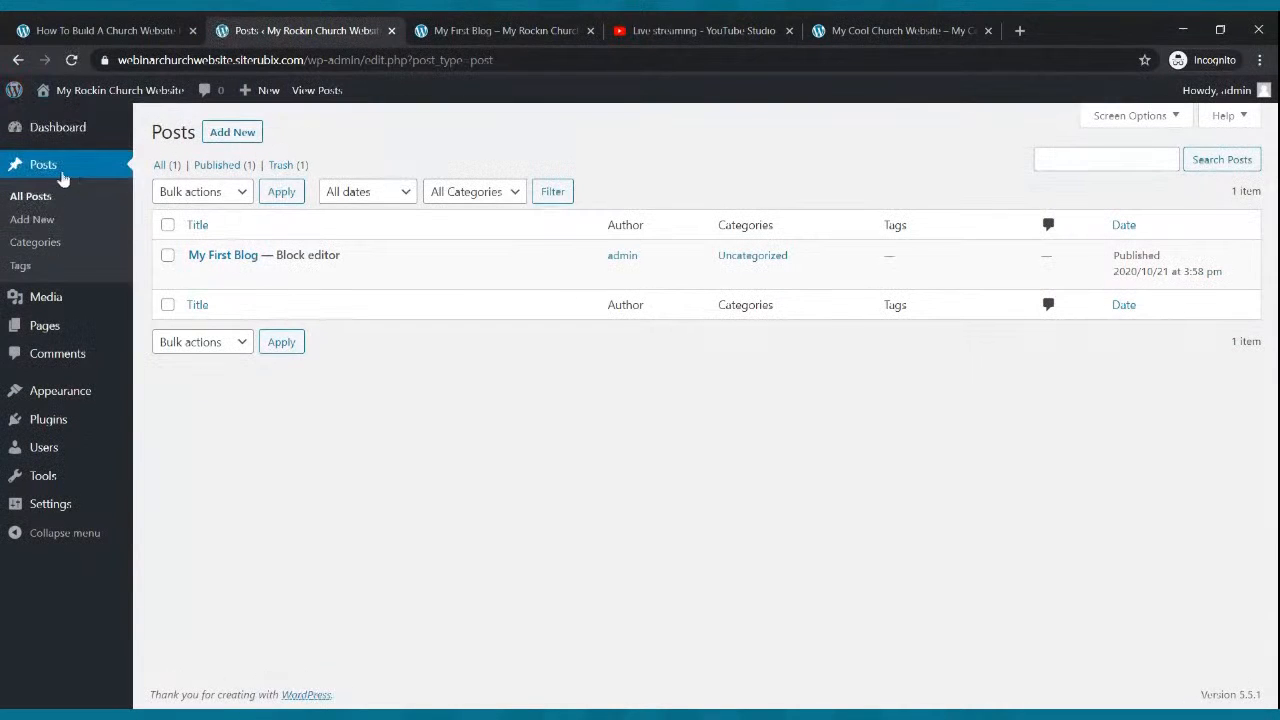
# - Start another new post titled 'Testimony from the Field'
pyautogui.click(226, 138)
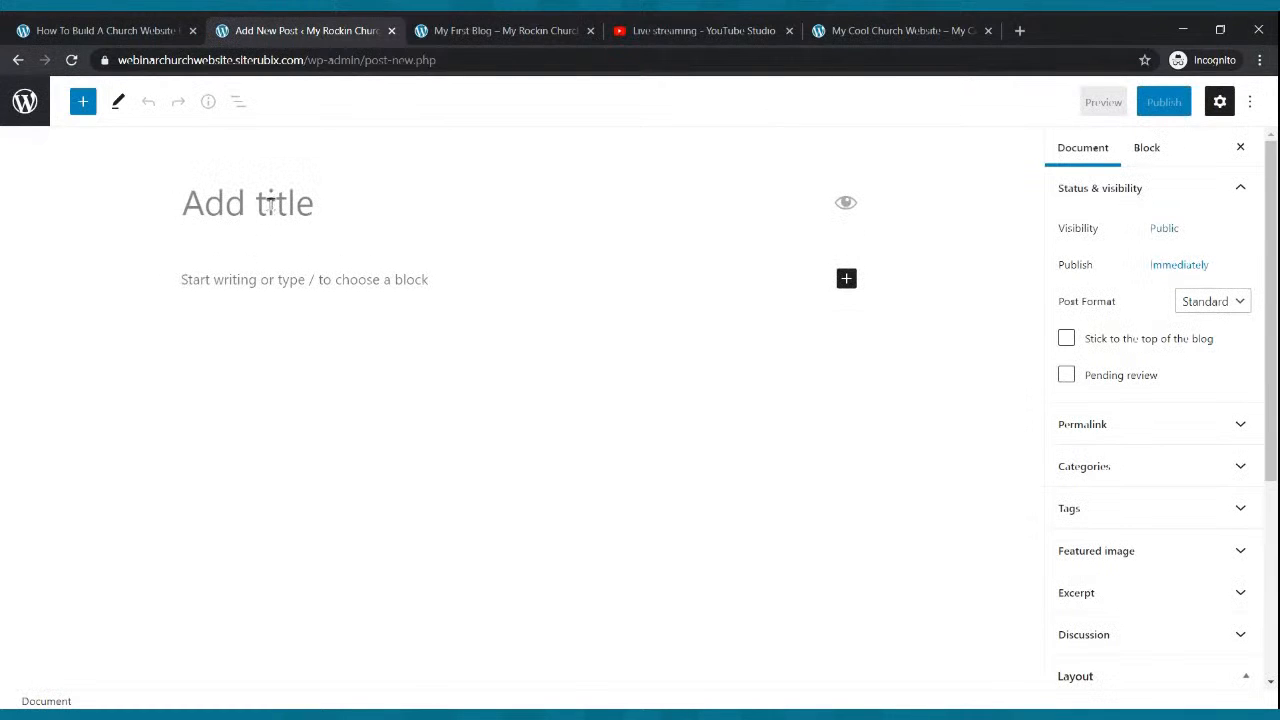
pyautogui.write('Tes')
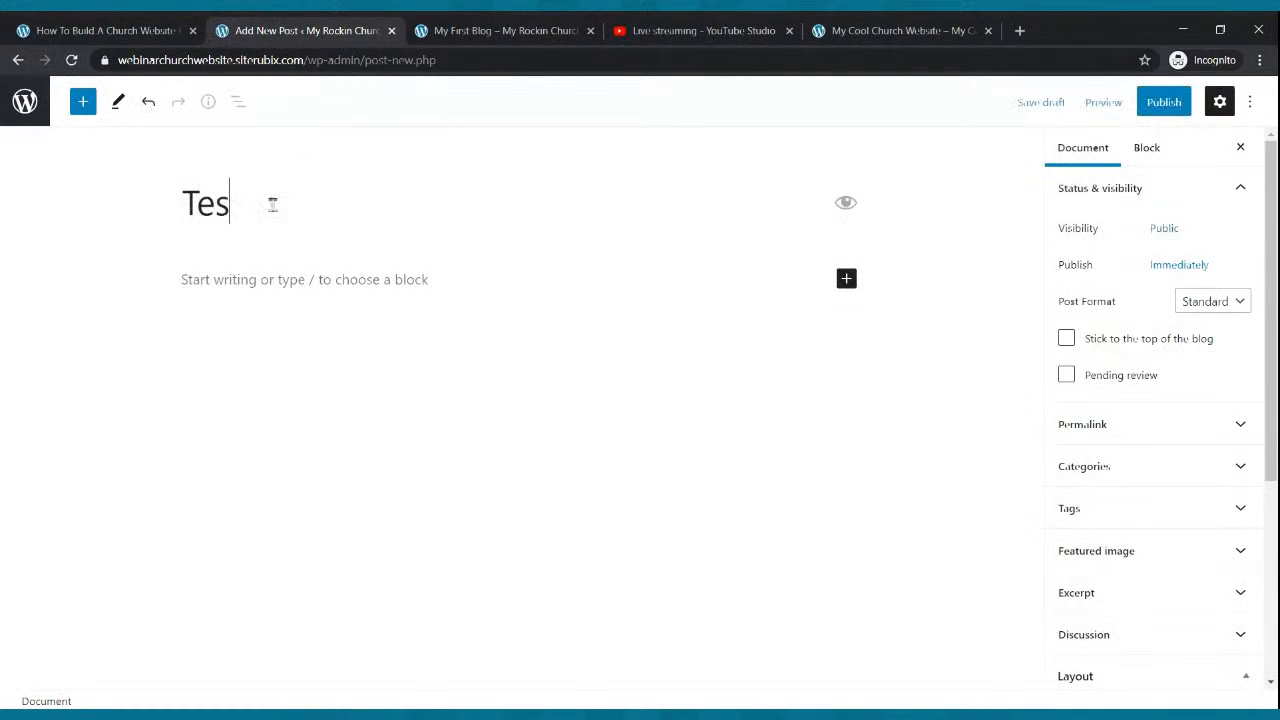
pyautogui.write('timony from the Filed')
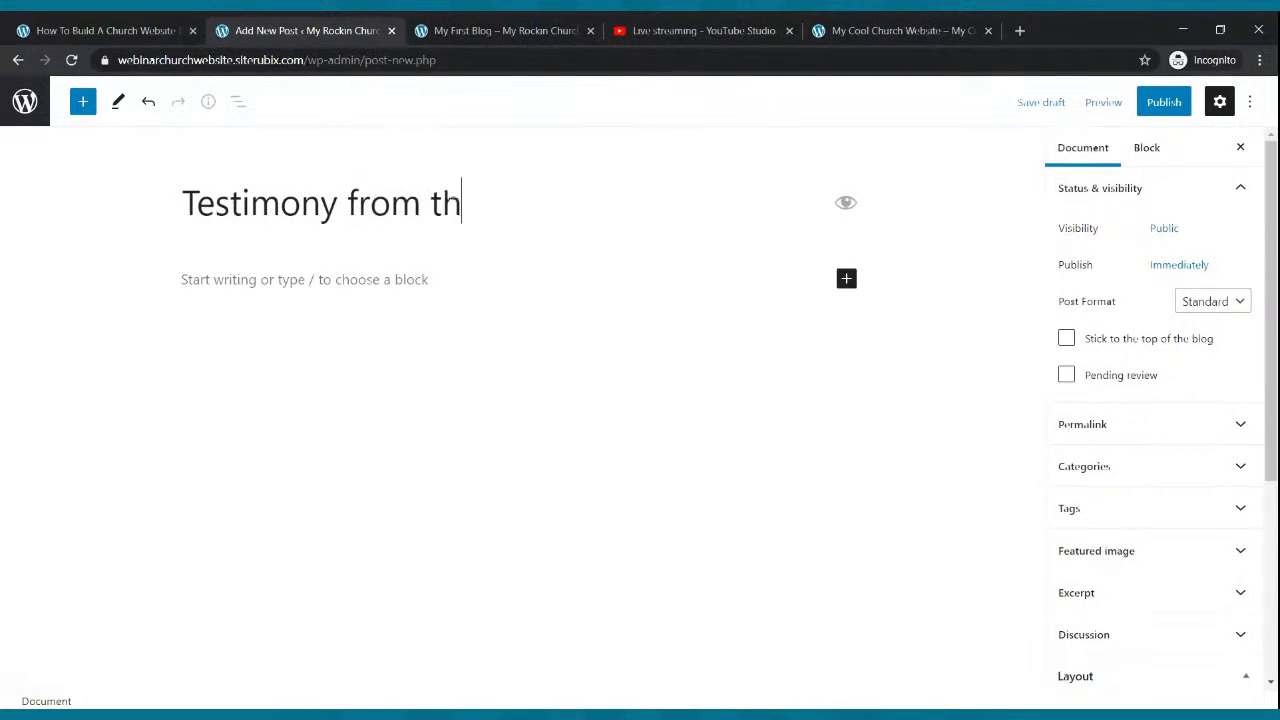
pyautogui.press('BackSpace')
pyautogui.press('BackSpace')
pyautogui.write('eld')
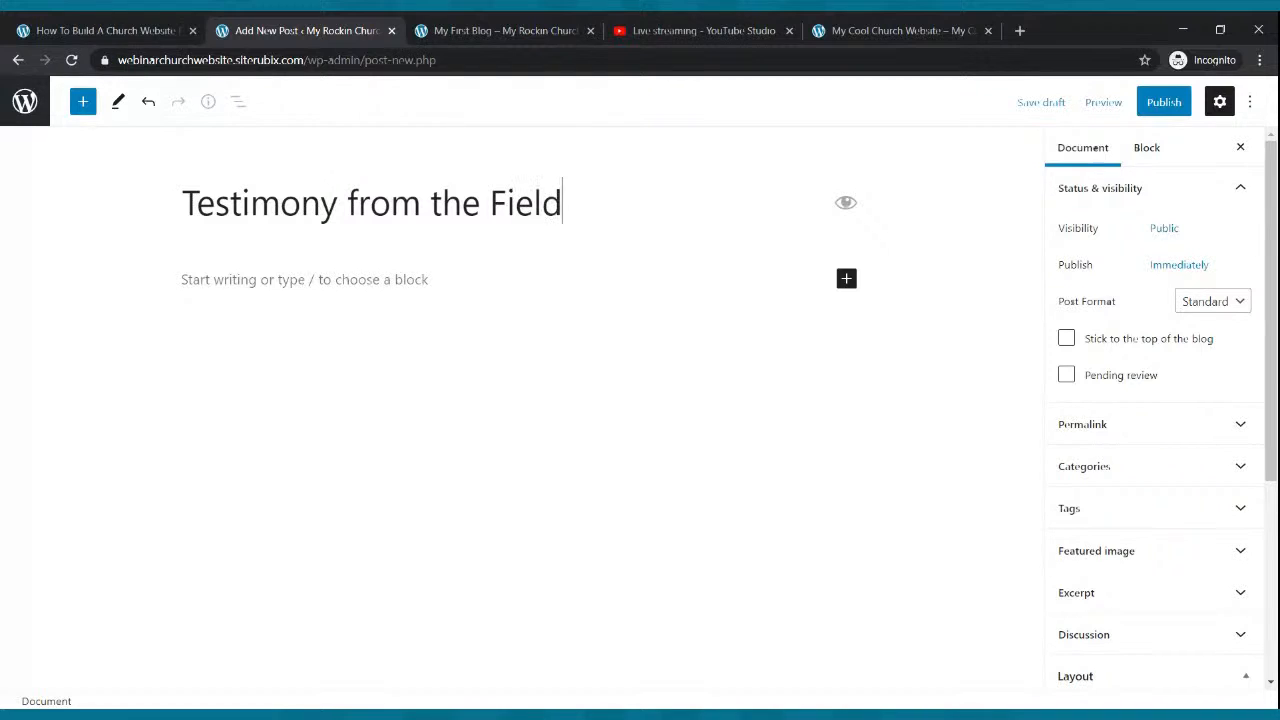
# - Write the sentence about a powerful missionary testimony of how God is changing lives
pyautogui.click(350, 281)
pyautogui.write('Hello everyone here is')
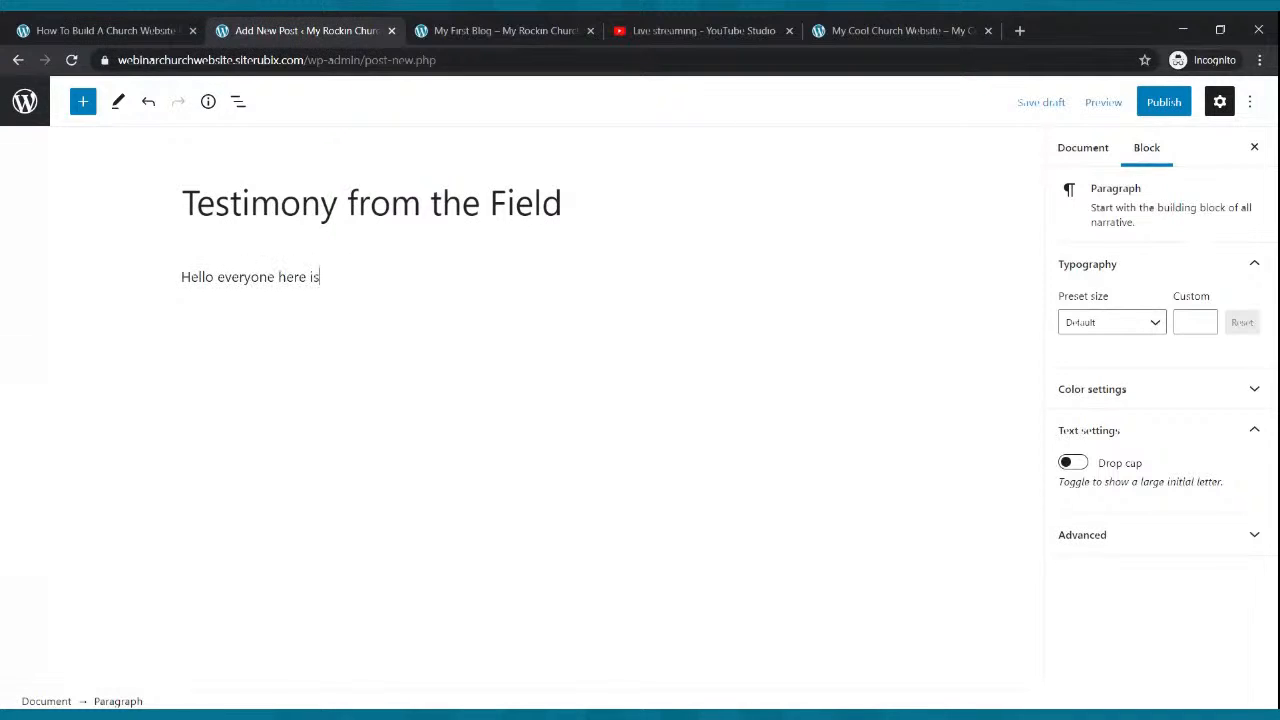
pyautogui.write(' a pwer')
pyautogui.press('BackSpace')
pyautogui.press('BackSpace')
pyautogui.write('werful testimony from one of our missiona')
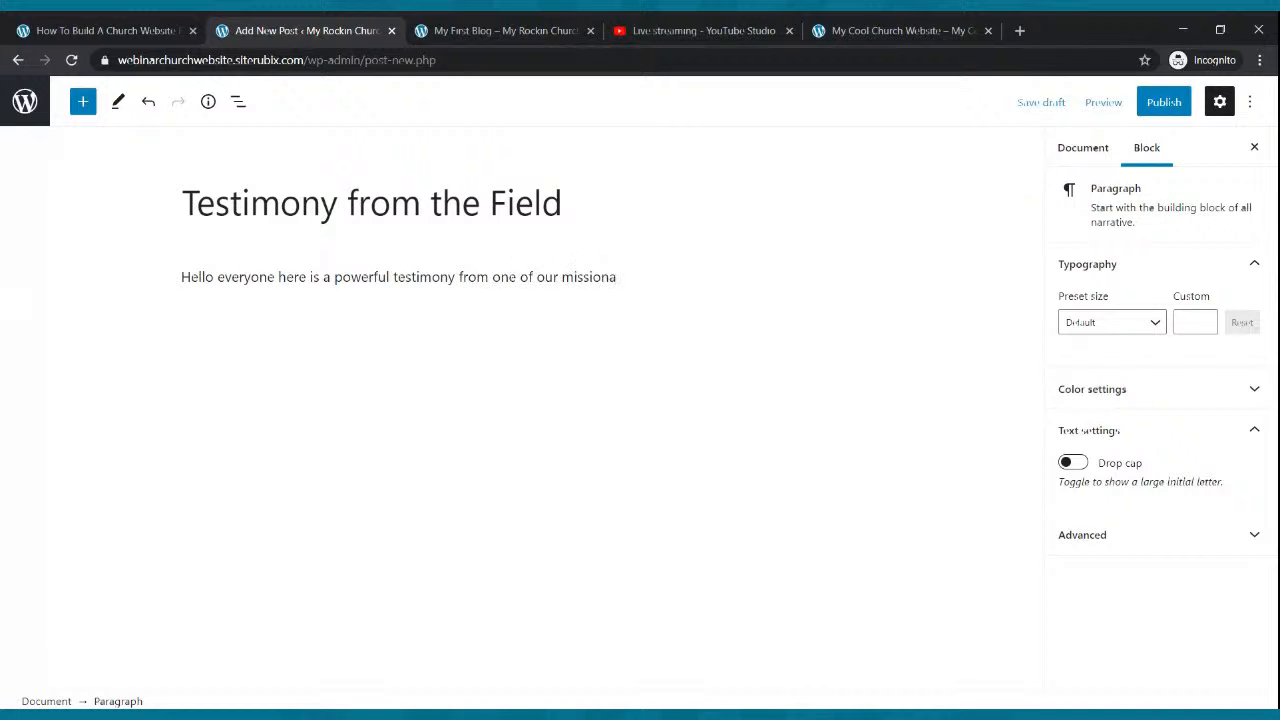
pyautogui.write('iries')
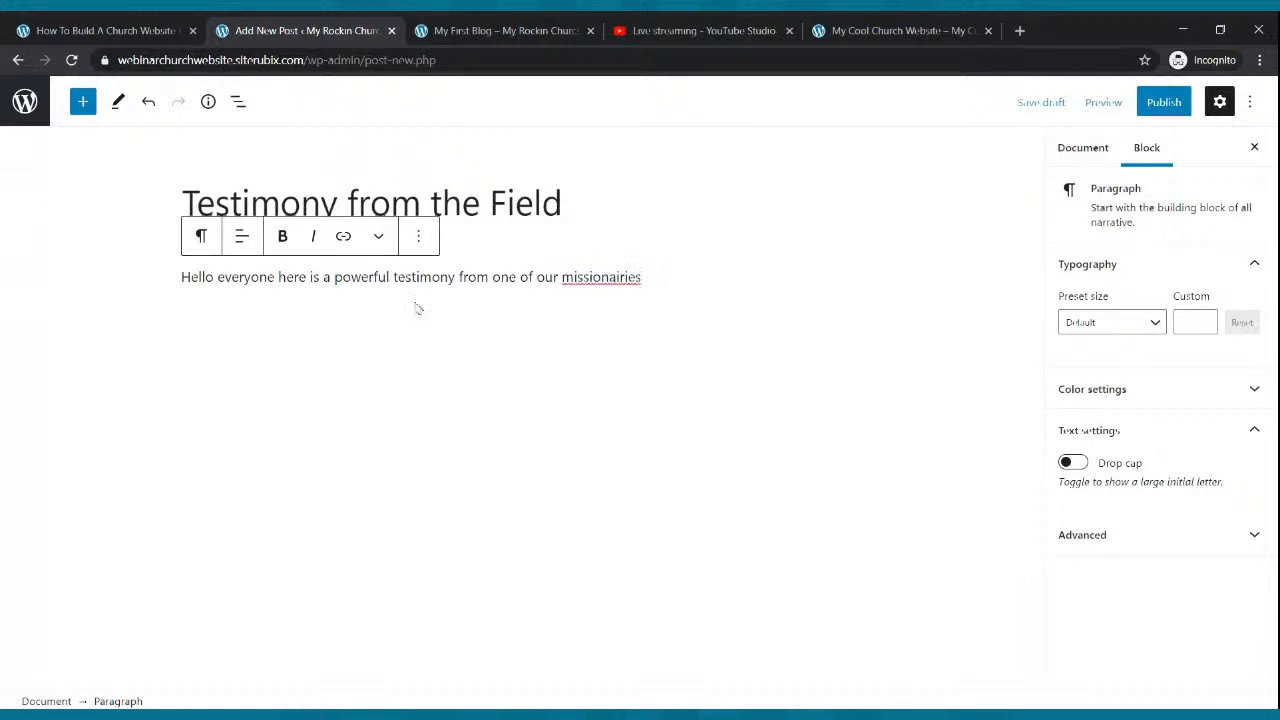
pyautogui.doubleClick(623, 281)
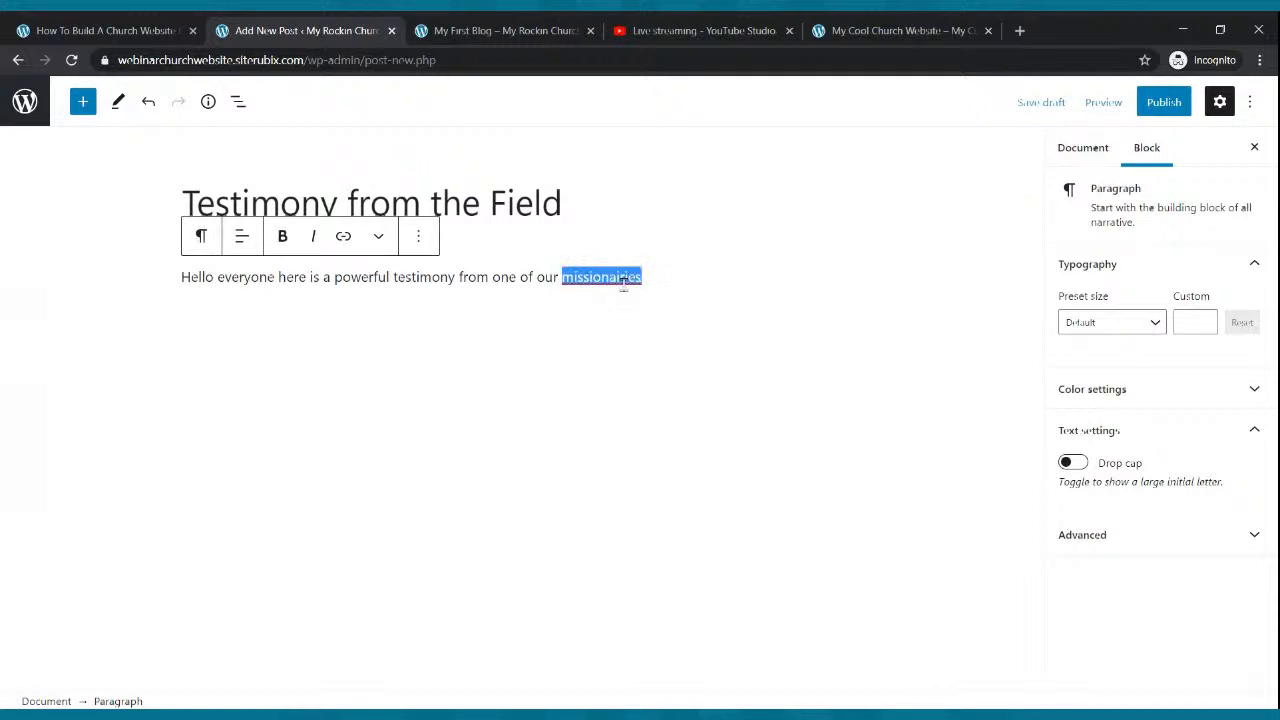
pyautogui.write('missionaries on the mission')
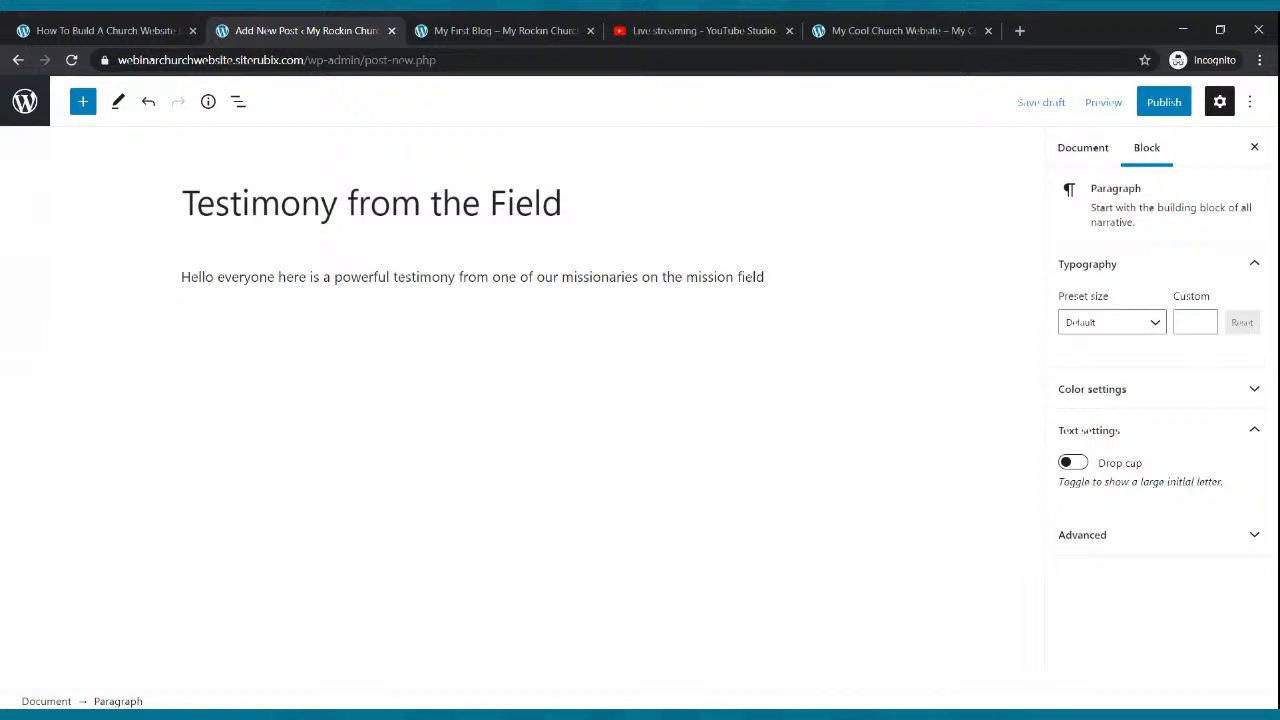
pyautogui.write('field about how God is changing lives.')
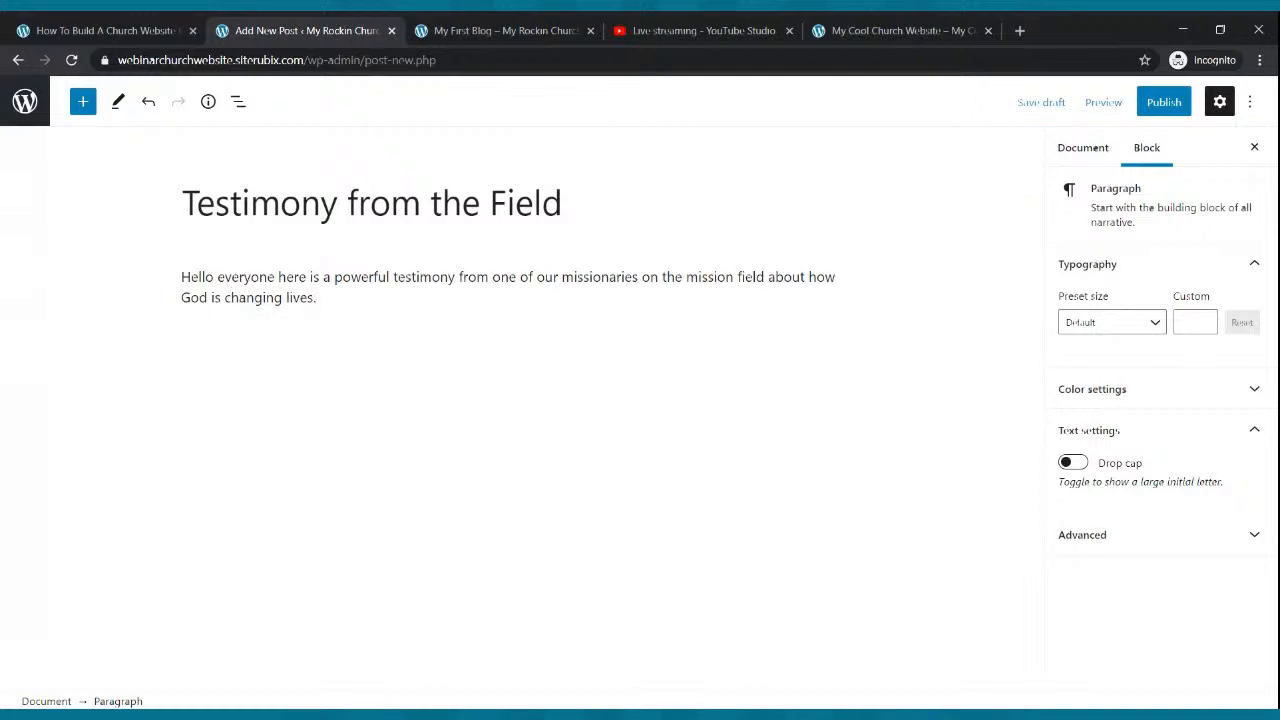
pyautogui.press('Return')
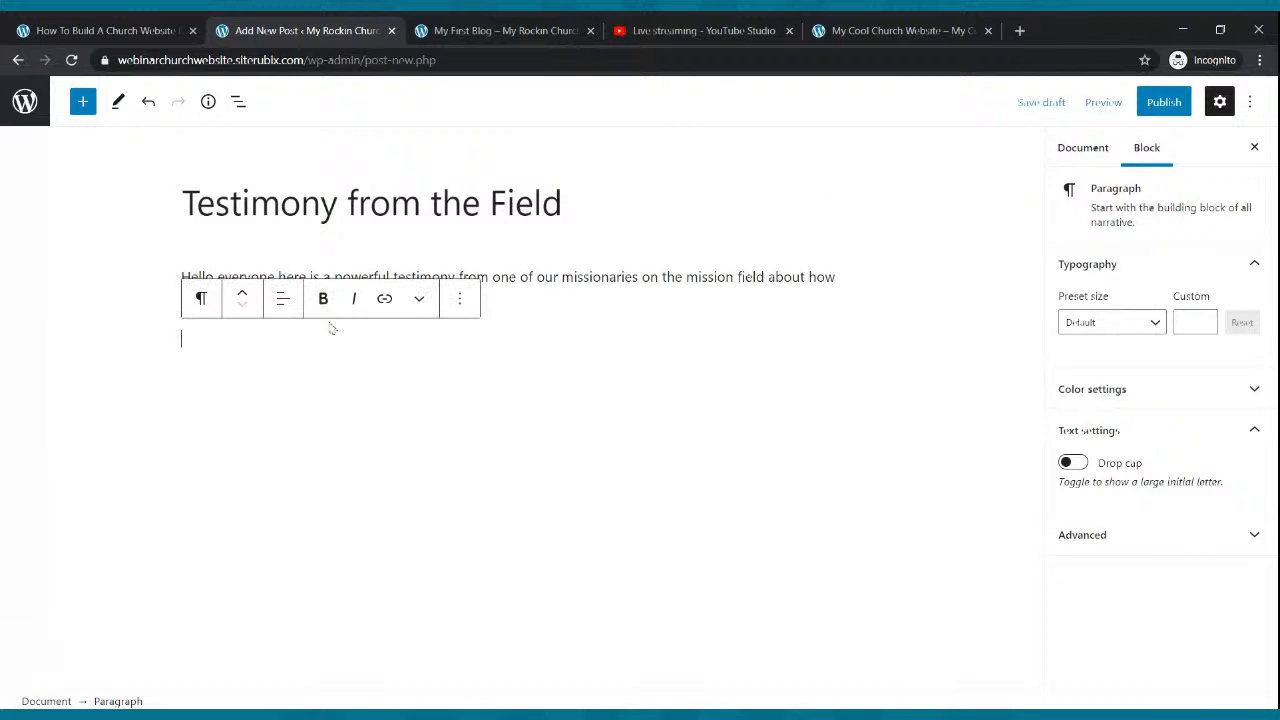
# - Paste copies of the testimony into three paragraphs, then begin publishing the post
pyautogui.click(414, 363)
pyautogui.moveTo(327, 302); pyautogui.dragTo(168, 288)
pyautogui.hotkey('ctrl', 'c')
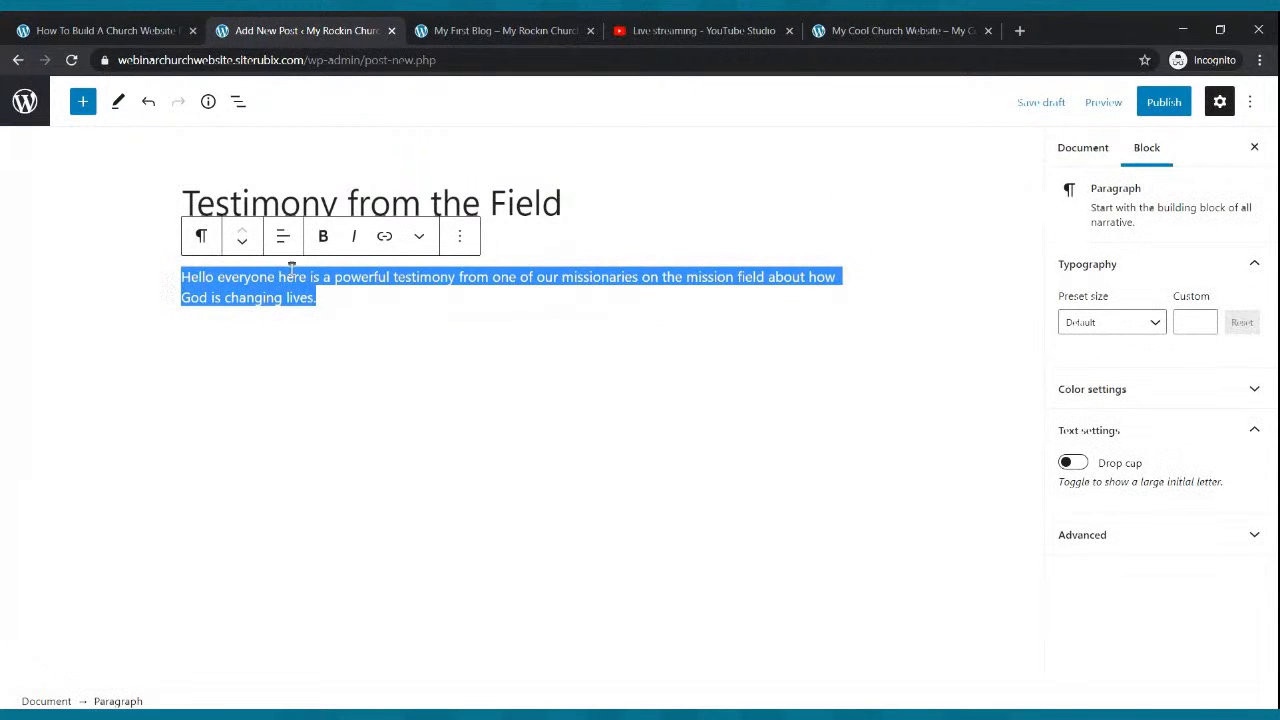
pyautogui.click(325, 293)
pyautogui.hotkey('ctrl', 'v')
pyautogui.hotkey('ctrl', 'v')
pyautogui.hotkey('ctrl', 'v')
pyautogui.press('Return')
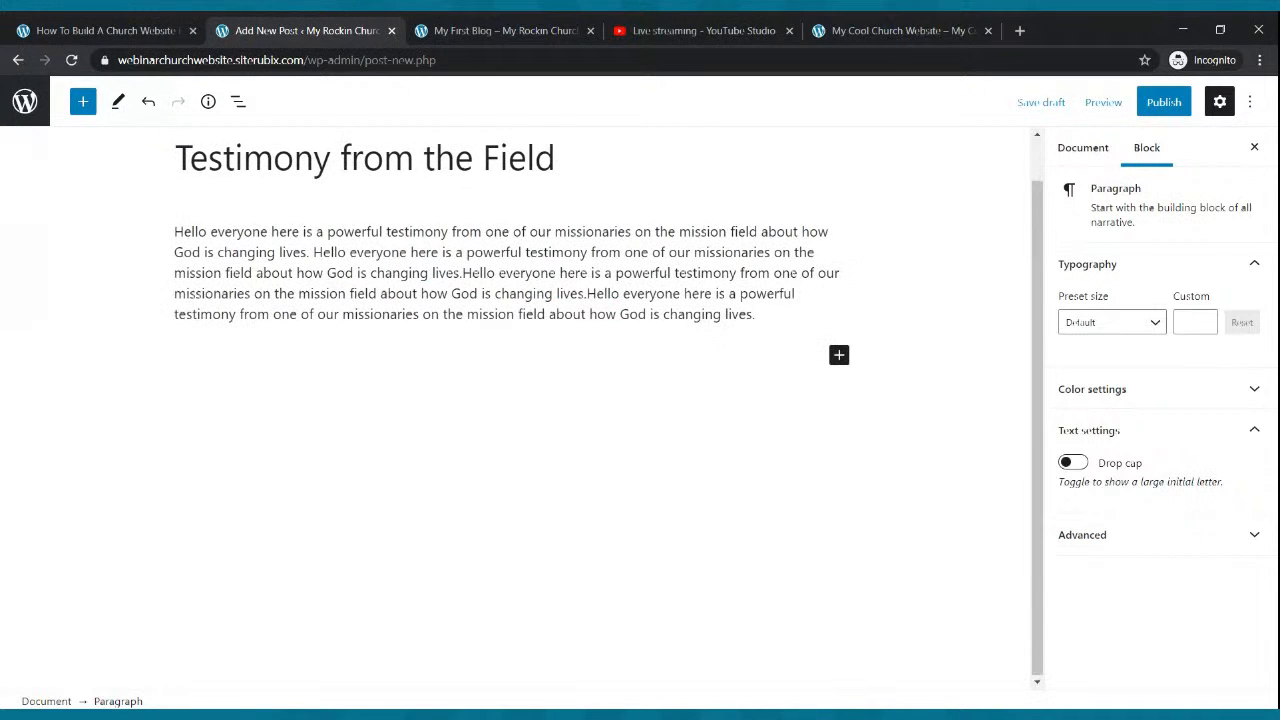
pyautogui.hotkey('ctrl', 'v')
pyautogui.hotkey('ctrl', 'v')
pyautogui.hotkey('ctrl', 'v')
pyautogui.hotkey('ctrl', 'v')
pyautogui.hotkey('ctrl', 'v')
pyautogui.hotkey('ctrl', 'v')
pyautogui.press('Return')
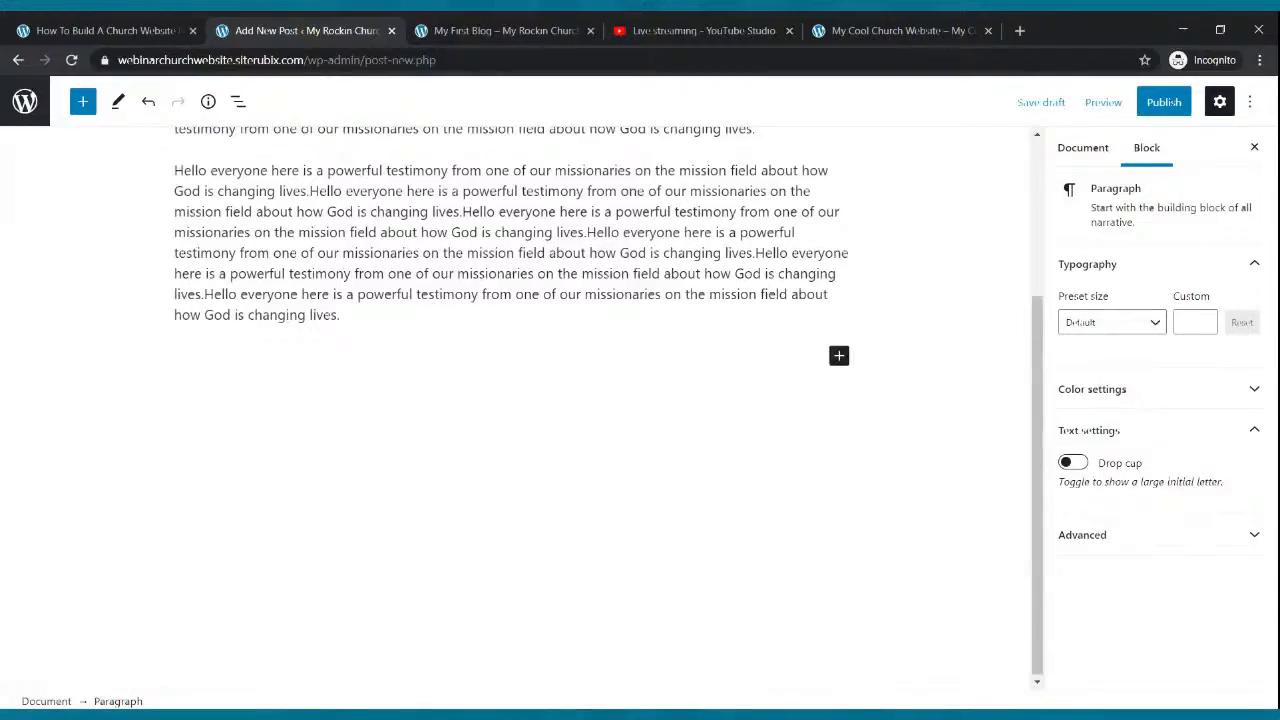
pyautogui.hotkey('ctrl', 'v')
pyautogui.hotkey('ctrl', 'v')
pyautogui.hotkey('ctrl', 'v')
pyautogui.hotkey('ctrl', 'v')
pyautogui.hotkey('ctrl', 'v')
pyautogui.hotkey('ctrl', 'v')
pyautogui.scroll(6, 375, 316)
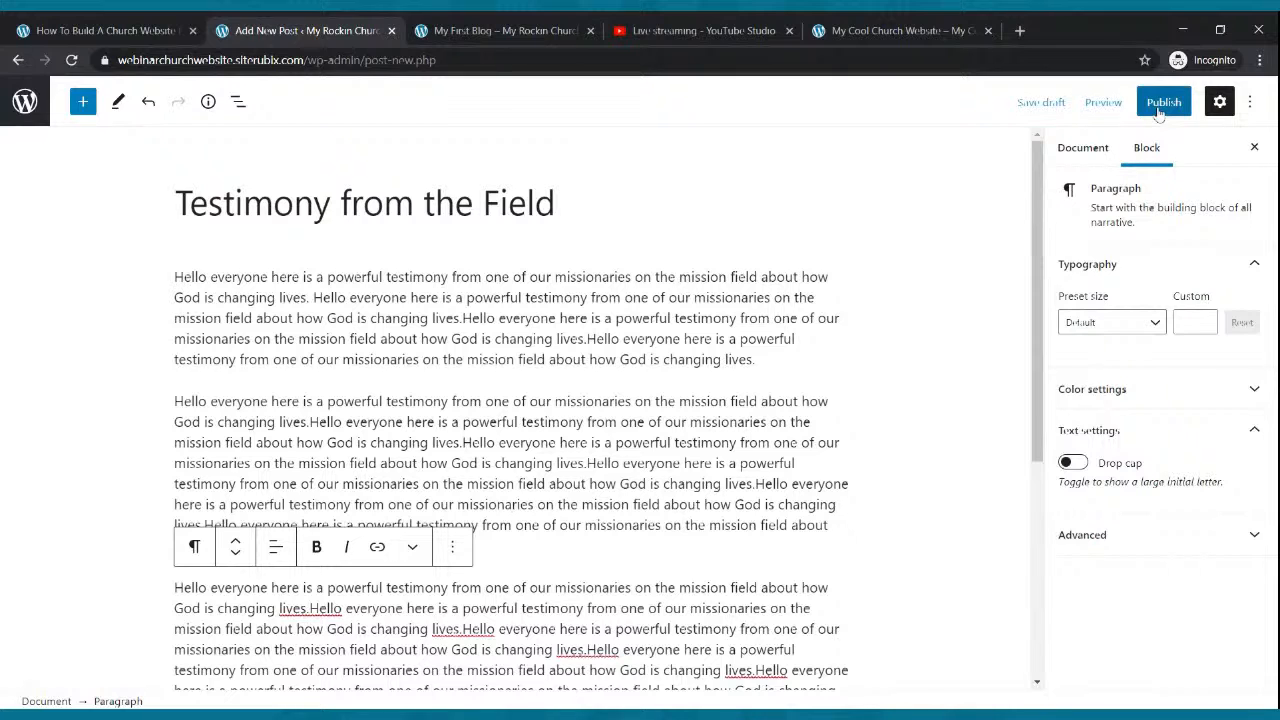
pyautogui.click(1163, 101)
# - Confirm publishing, then check both posts on the live Blog page
pyautogui.click(1110, 102)
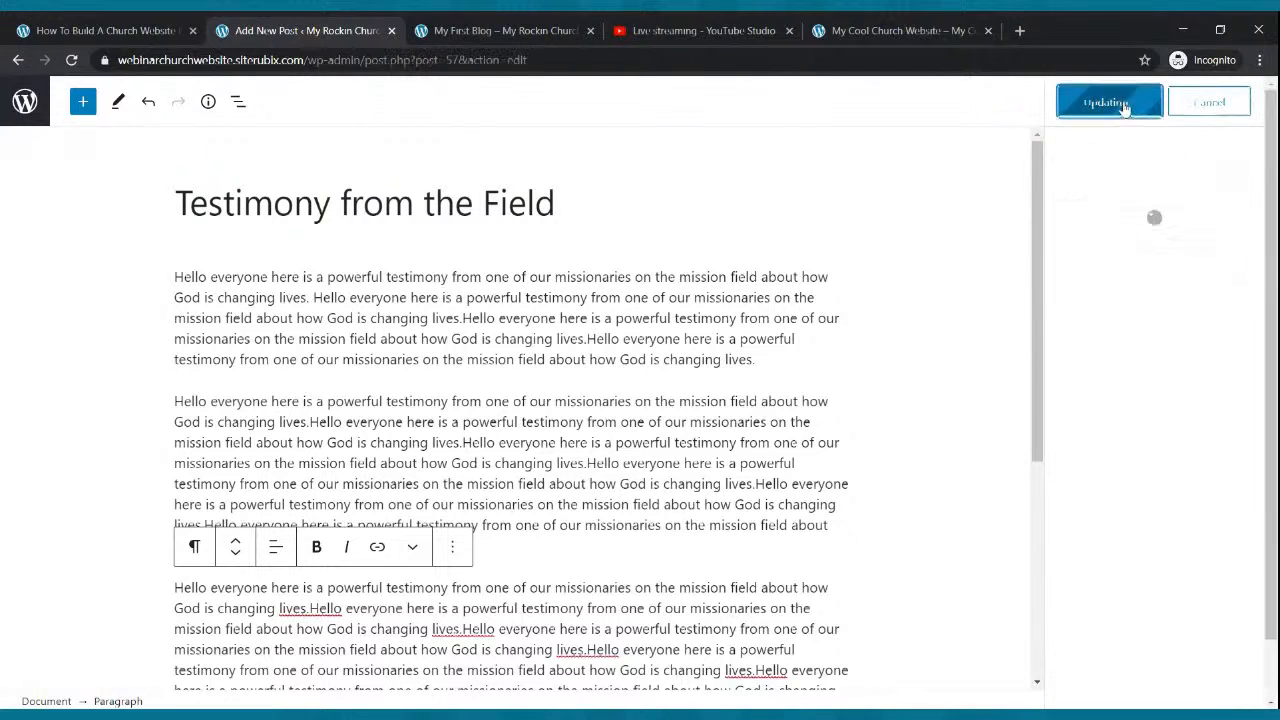
pyautogui.click(555, 30)
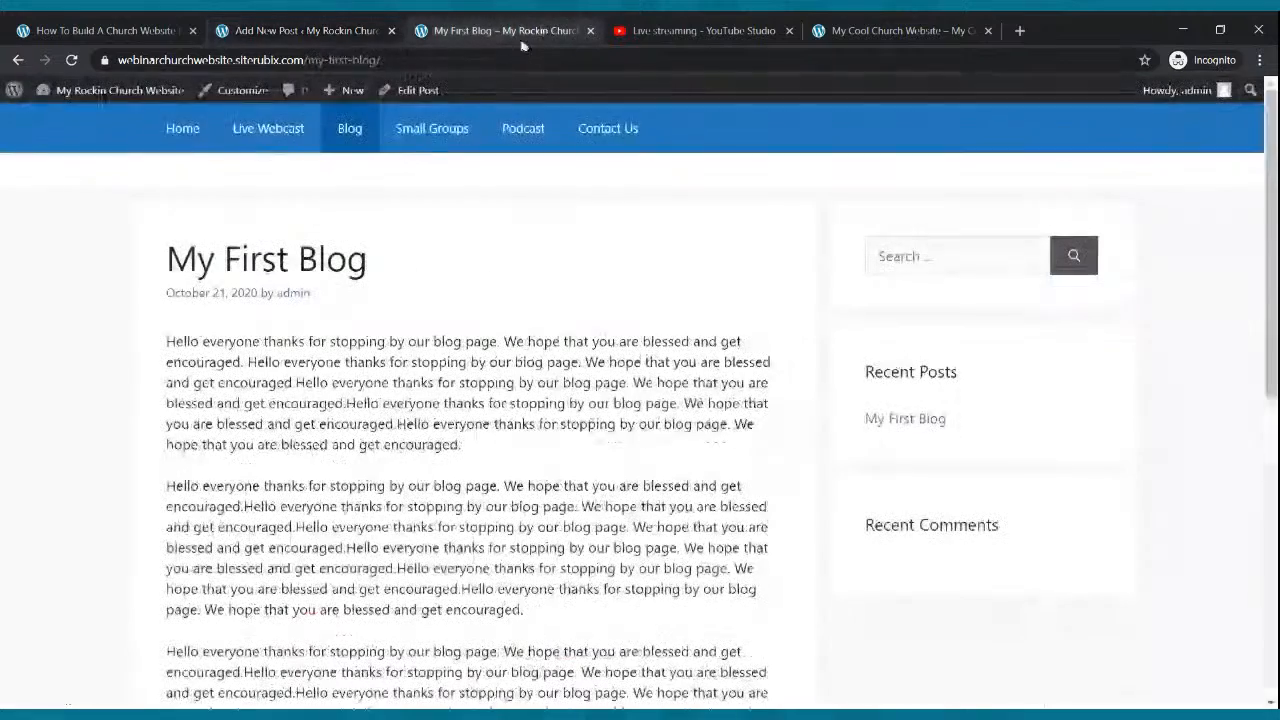
pyautogui.click(72, 62)
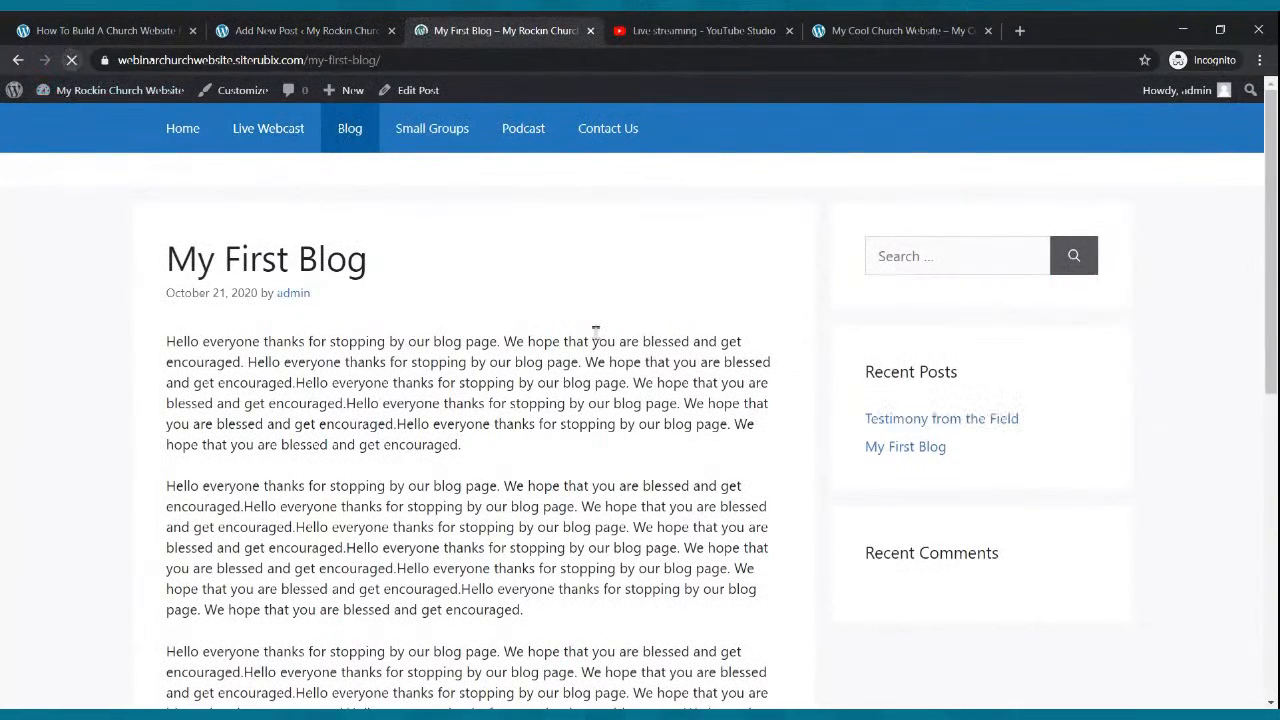
pyautogui.click(347, 132)
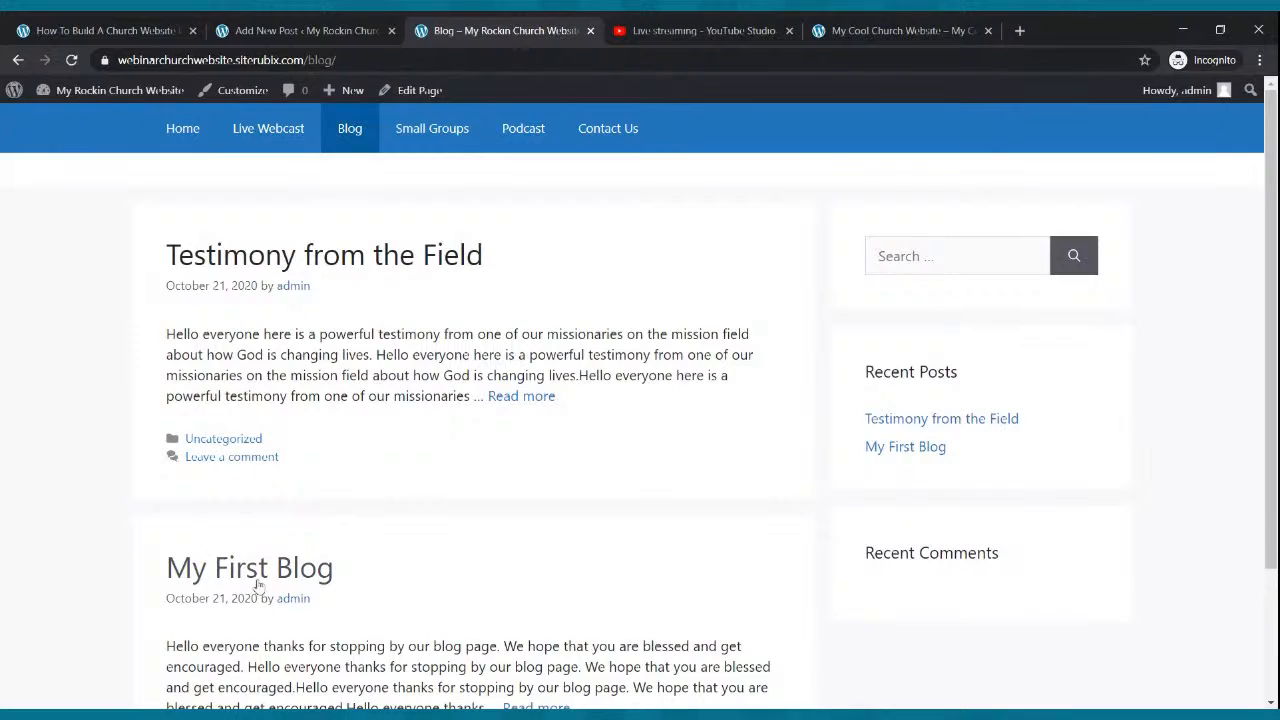
pyautogui.scroll(-2, 316, 300)
pyautogui.scroll(2, 316, 300)
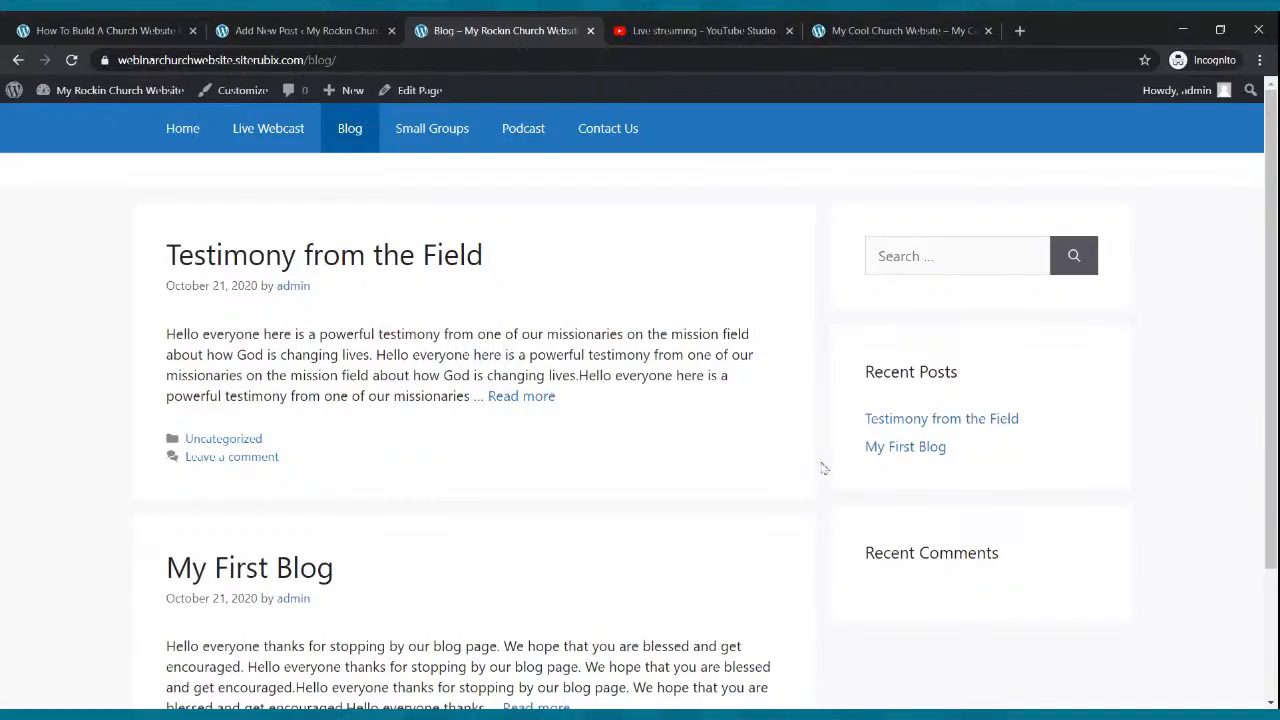
pyautogui.click(910, 450)
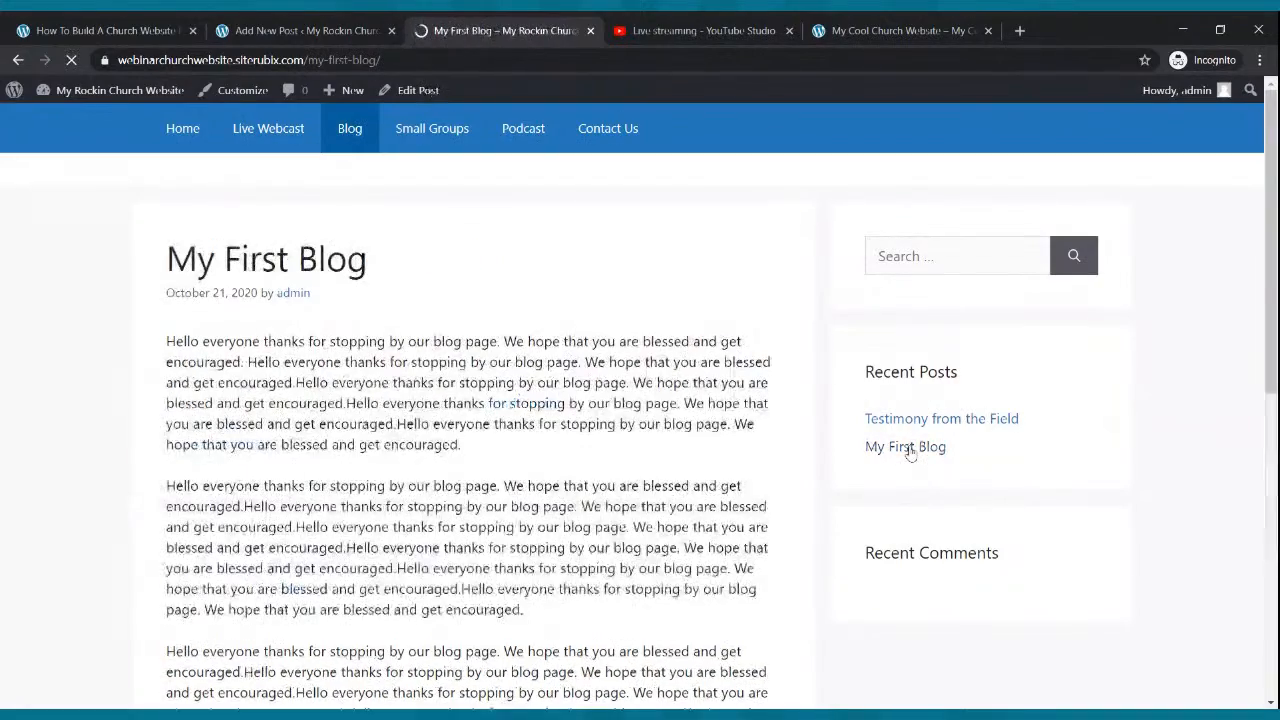
pyautogui.scroll(-4, 740, 428)
pyautogui.scroll(5, 684, 442)
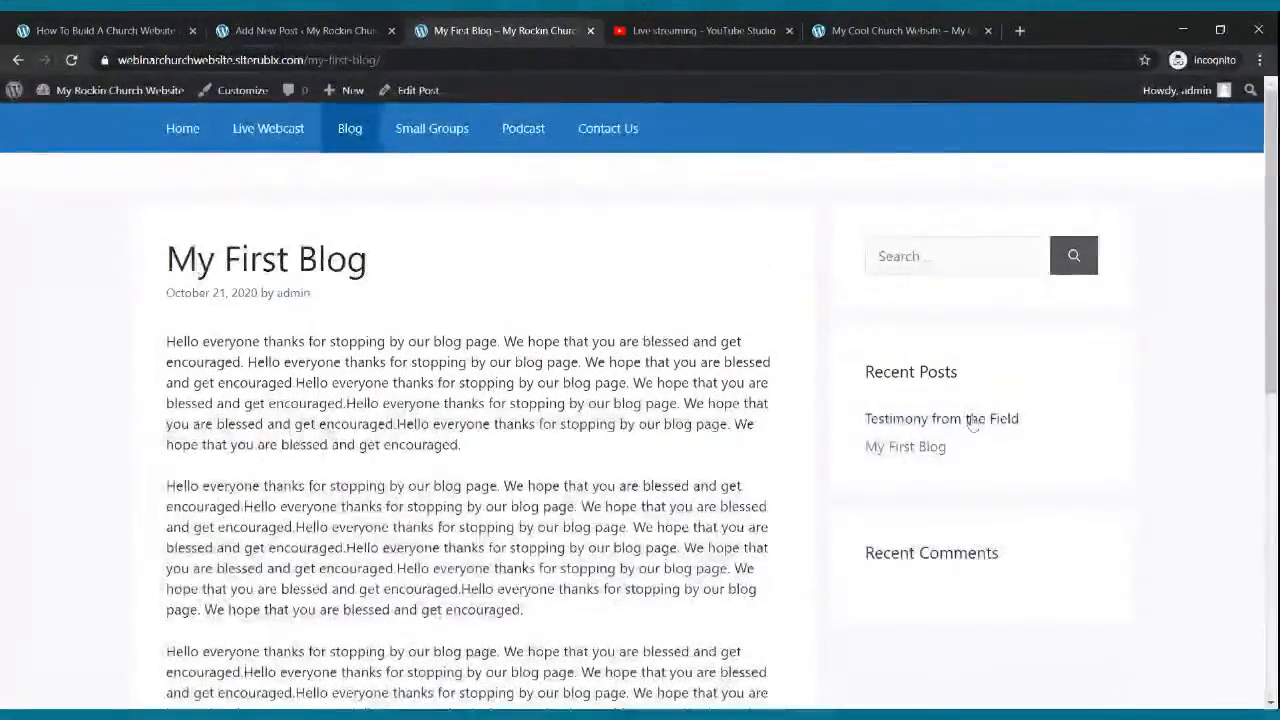
pyautogui.click(970, 420)
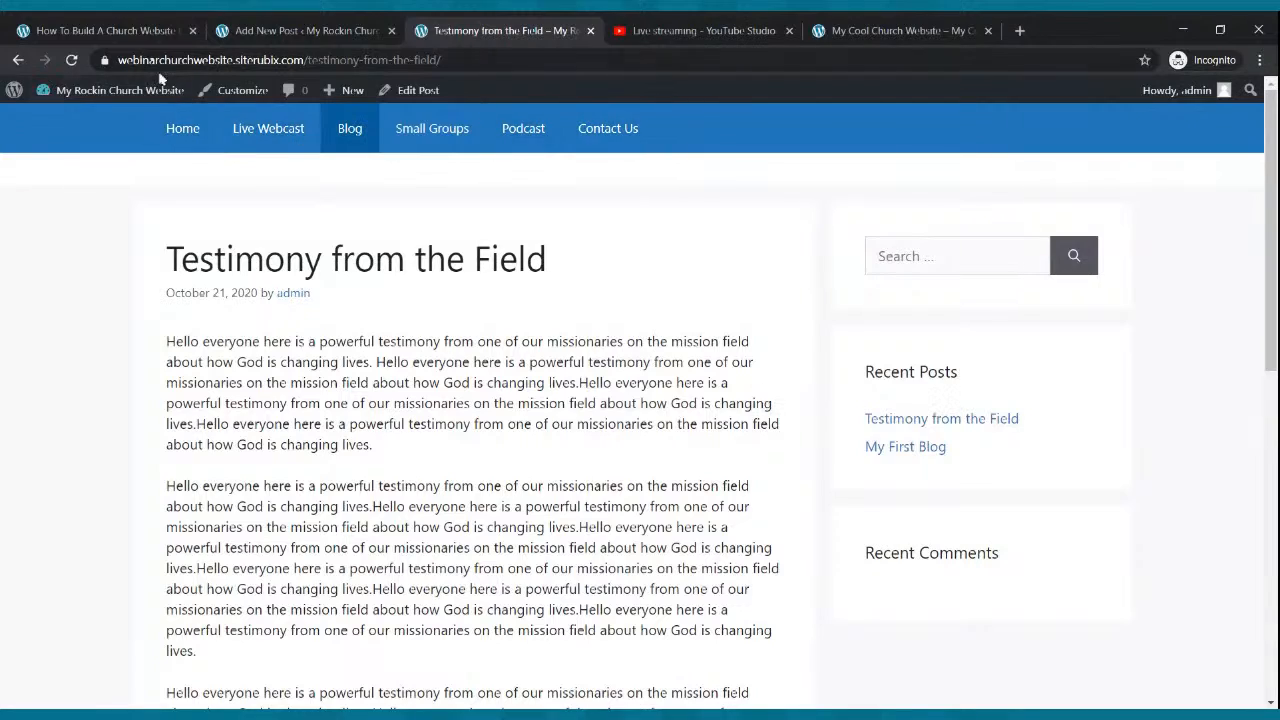
# - Back in the admin, open the Small Groups page for editing
pyautogui.click(240, 28)
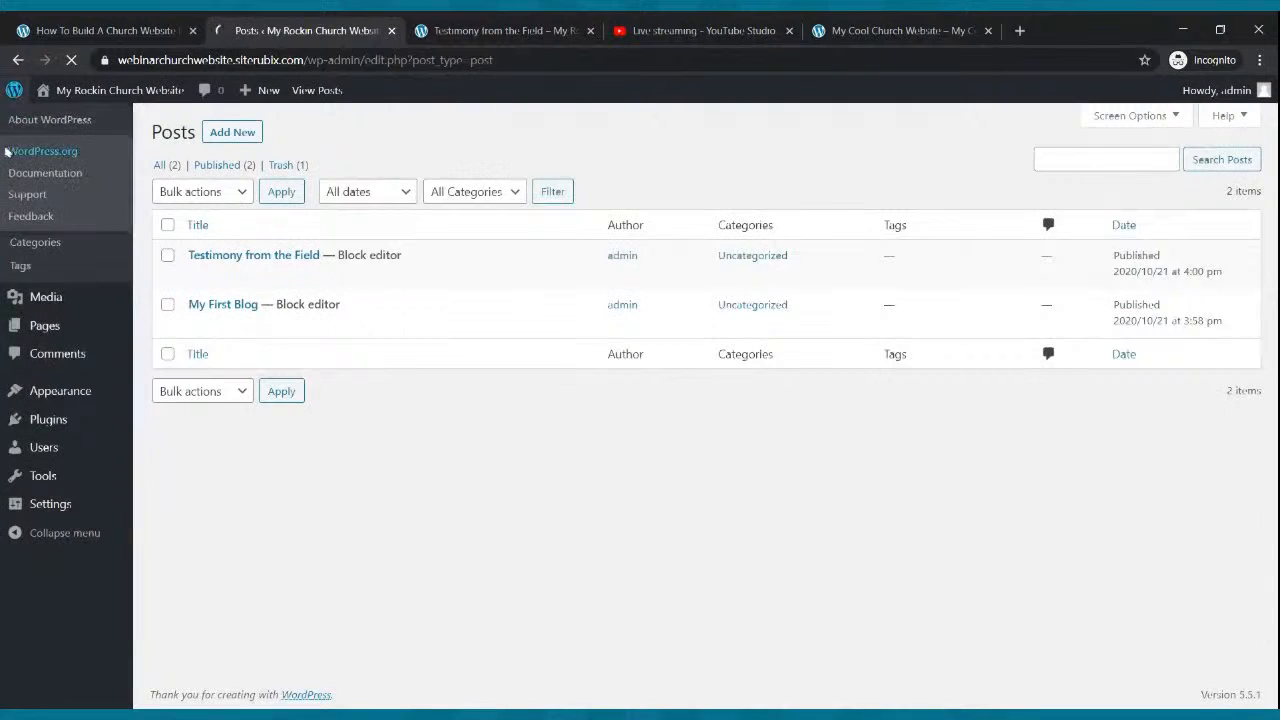
pyautogui.click(55, 330)
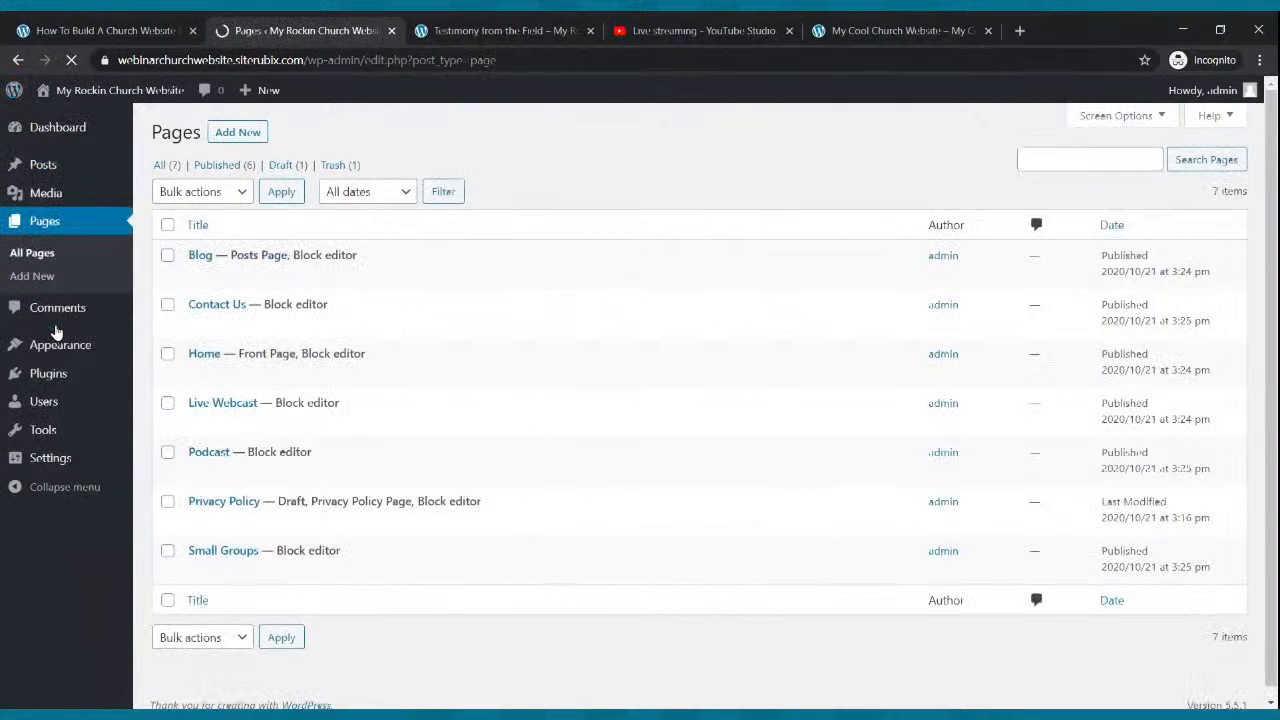
pyautogui.click(214, 573)
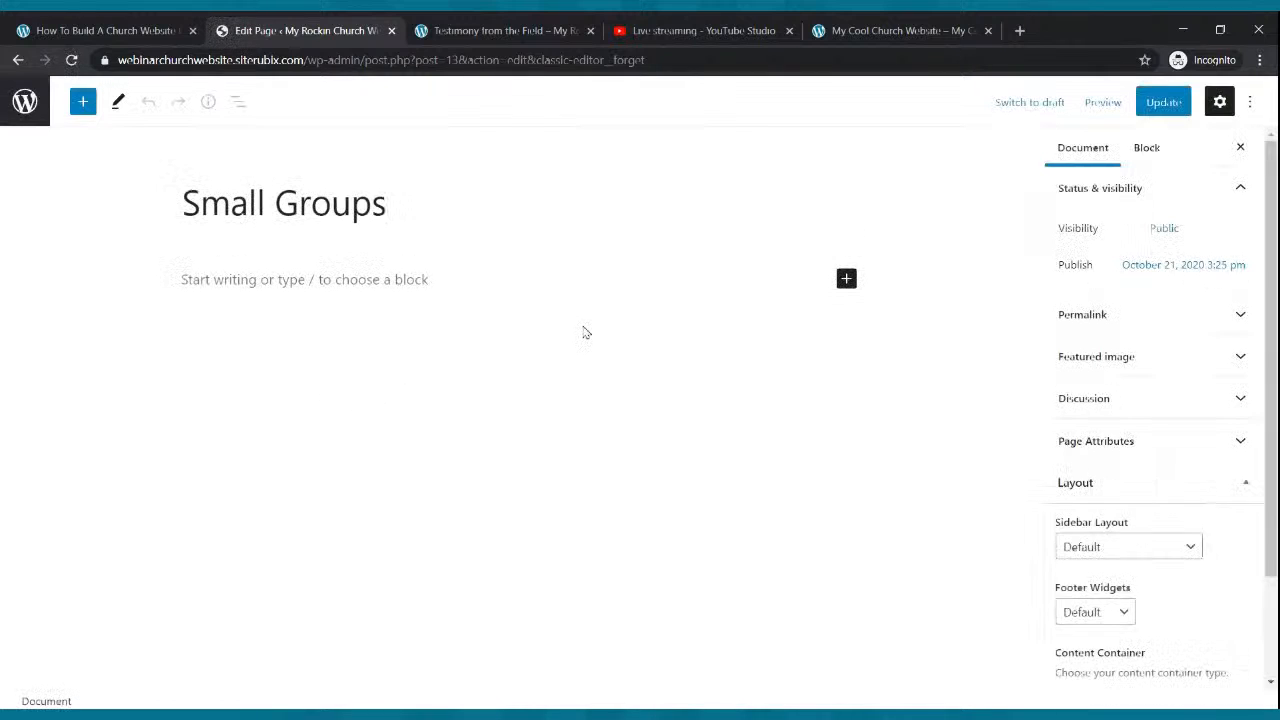
# - Type the line 'Please feel free to join us for one of our small groups:'
pyautogui.click(411, 280)
pyautogui.write('Joiu')
pyautogui.press('BackSpace')
pyautogui.press('BackSpace')
pyautogui.write('Please feel free to join u')
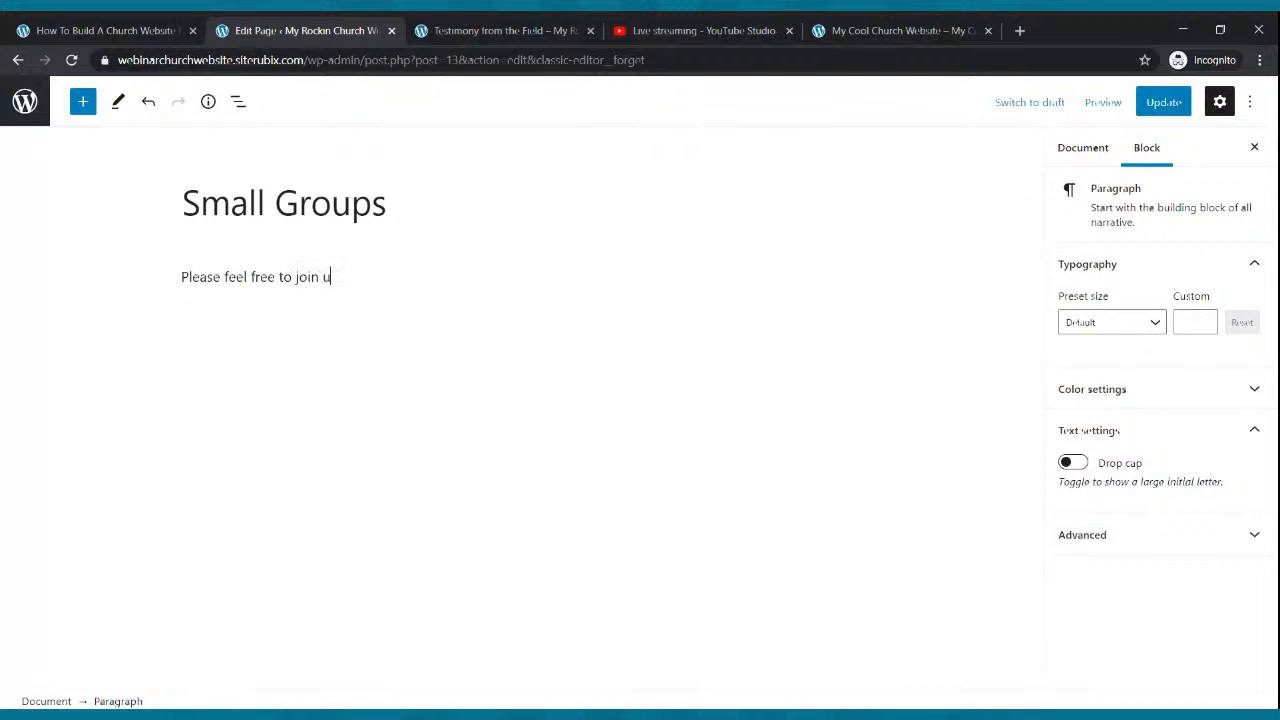
pyautogui.write('one of our small groups:')
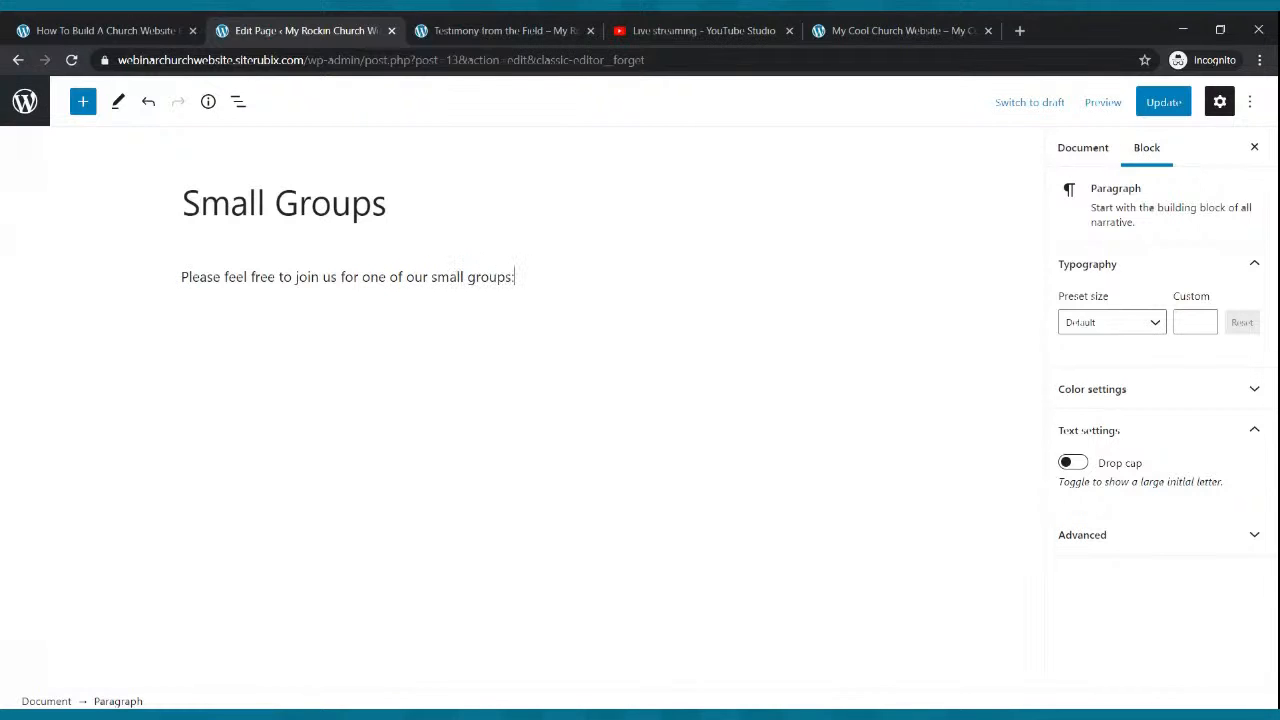
# - Set the sentence to the Medium preset size, then enlarge its font four steps
pyautogui.moveTo(522, 270); pyautogui.dragTo(180, 265)
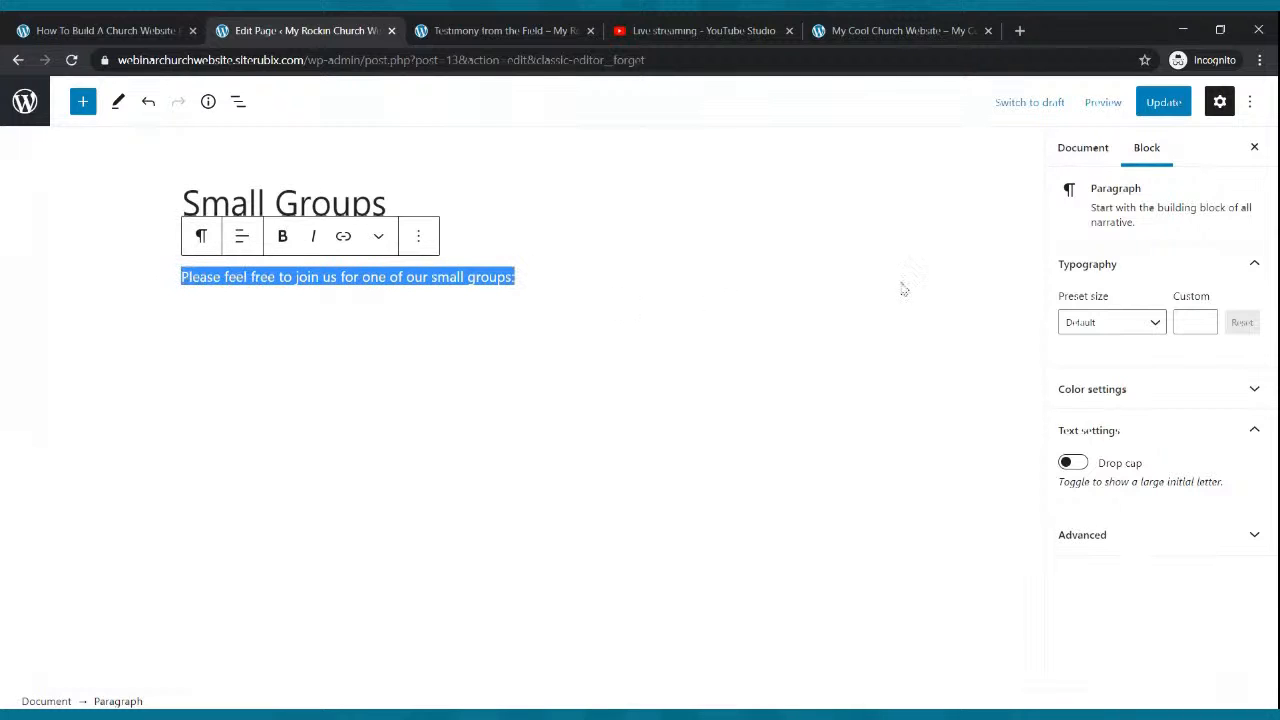
pyautogui.click(1155, 323)
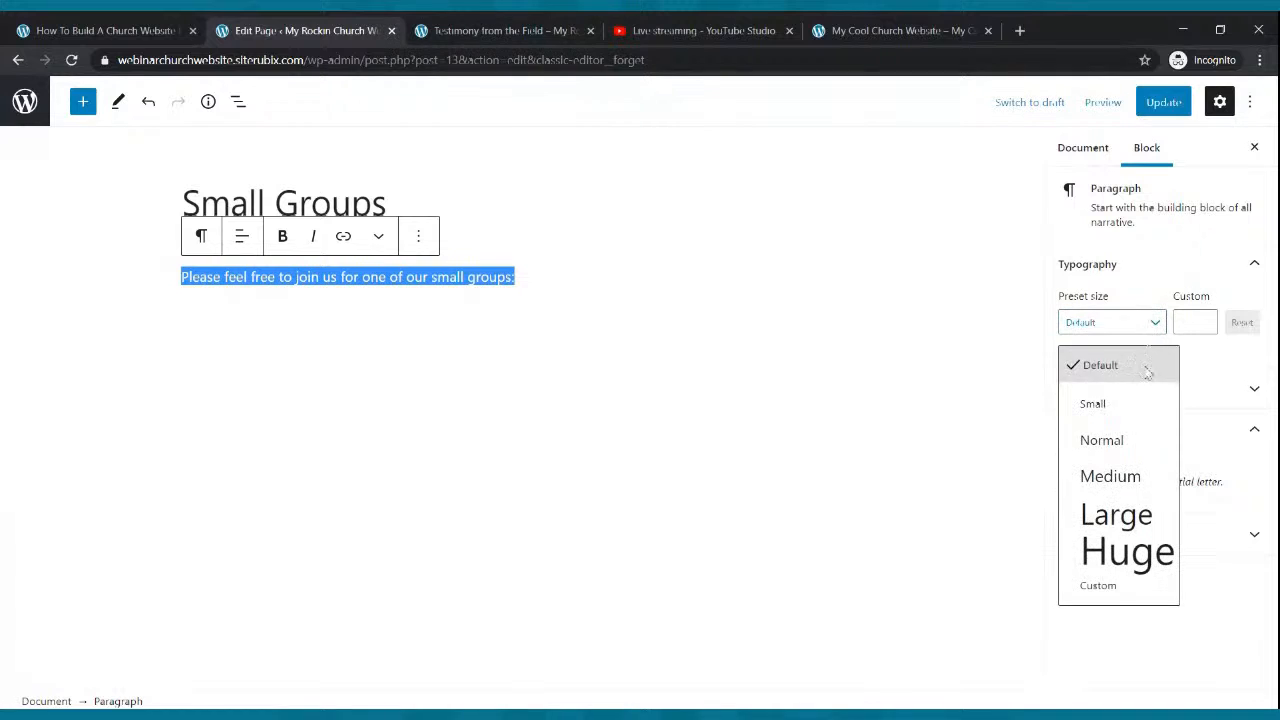
pyautogui.click(1120, 458)
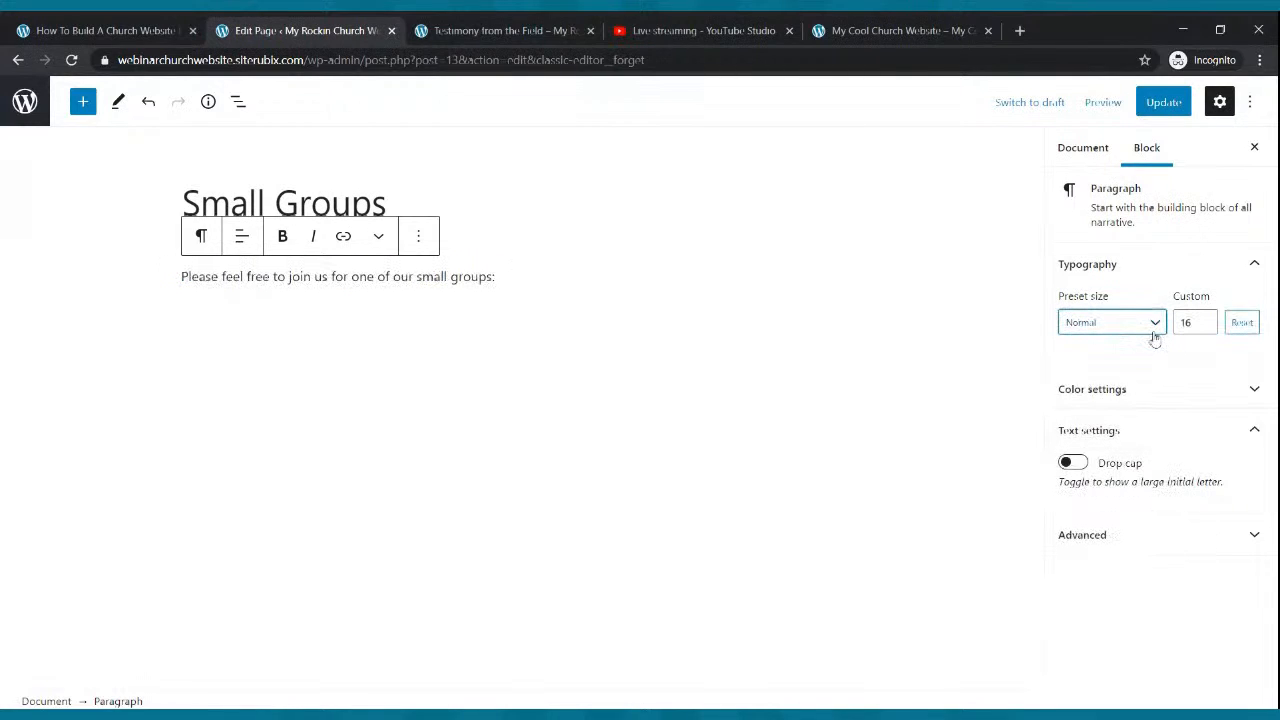
pyautogui.click(1152, 328)
pyautogui.click(1135, 475)
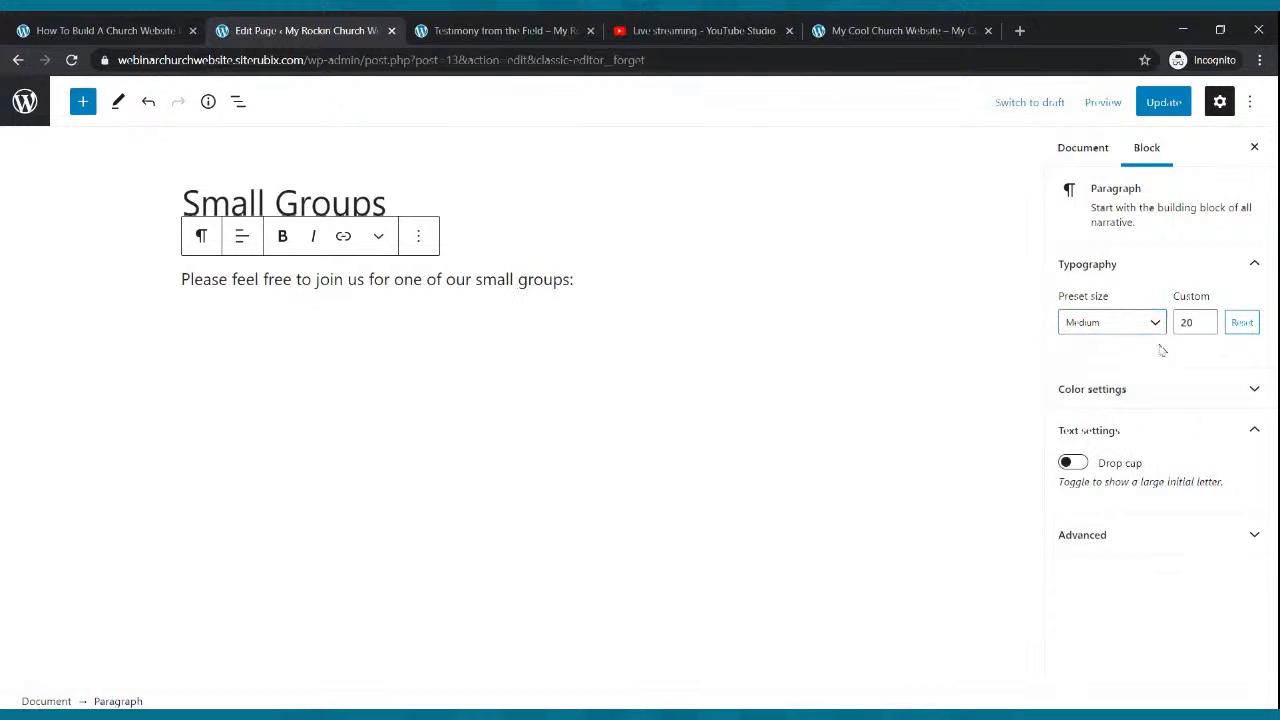
pyautogui.click(1206, 319)
pyautogui.click(1206, 319)
pyautogui.click(1207, 319)
pyautogui.click(1207, 319)
# - Update the page and add a new empty paragraph below the sentence
pyautogui.click(963, 326)
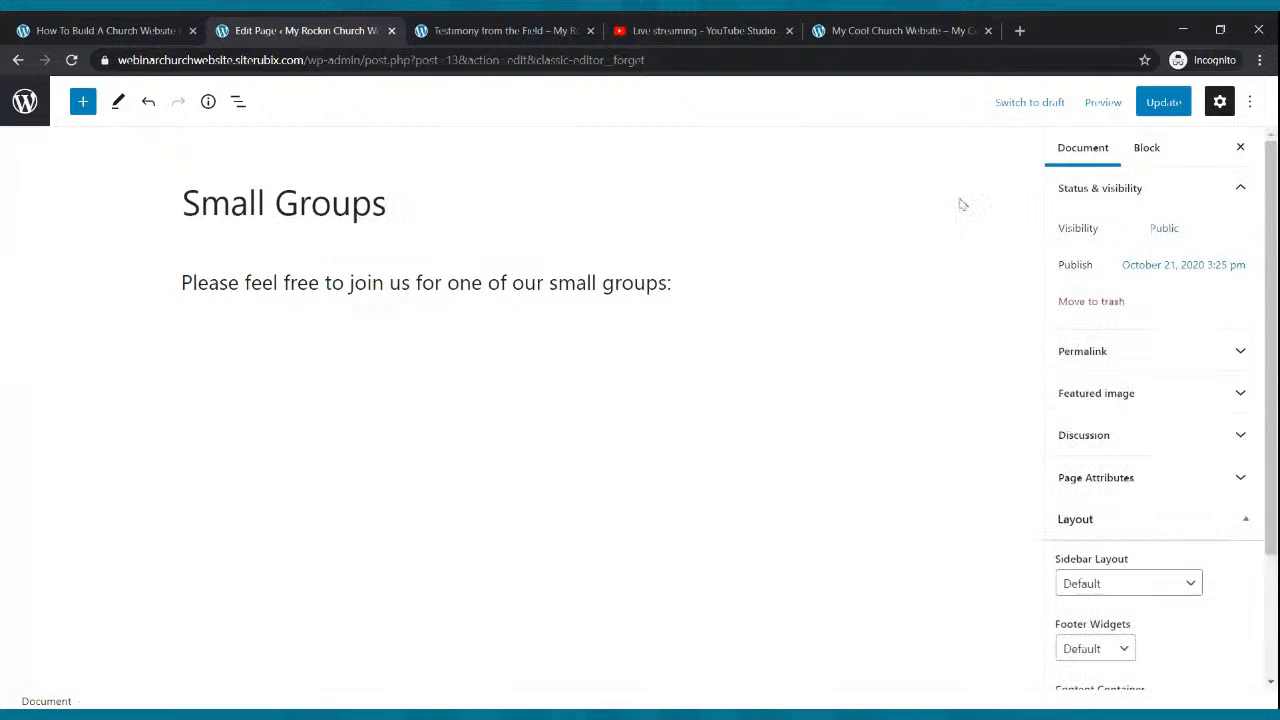
pyautogui.click(1163, 102)
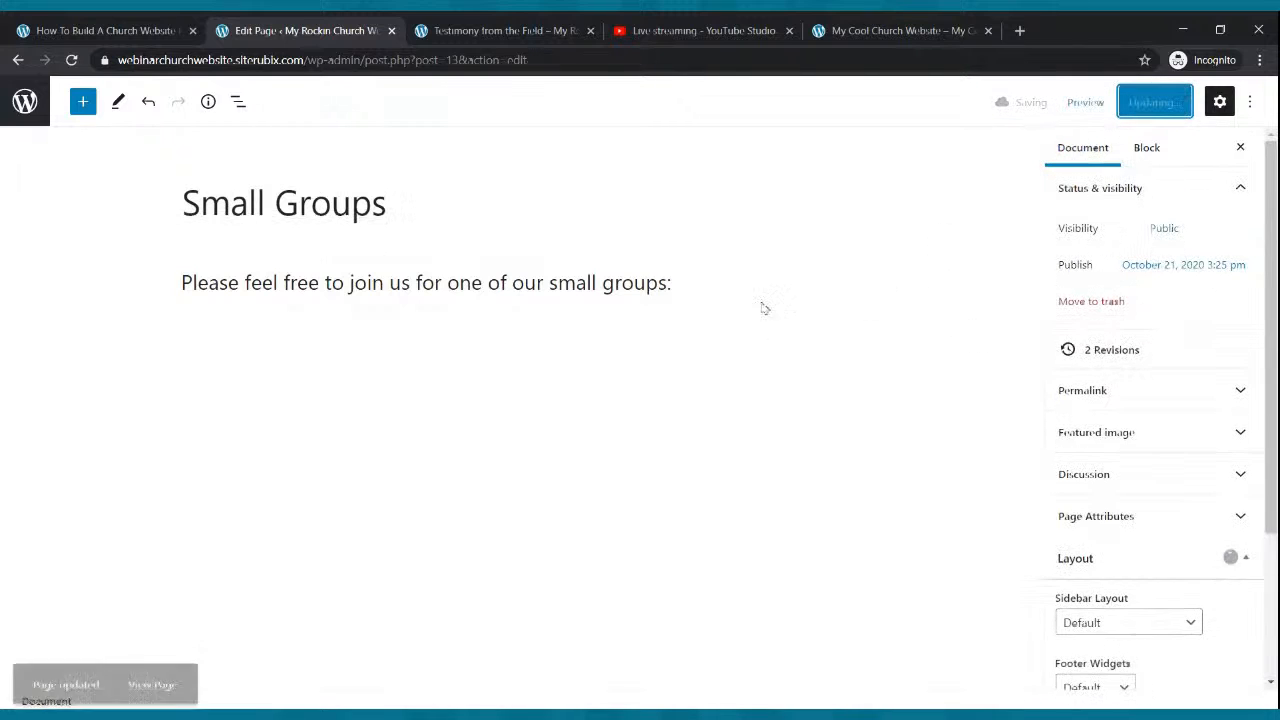
pyautogui.click(711, 279)
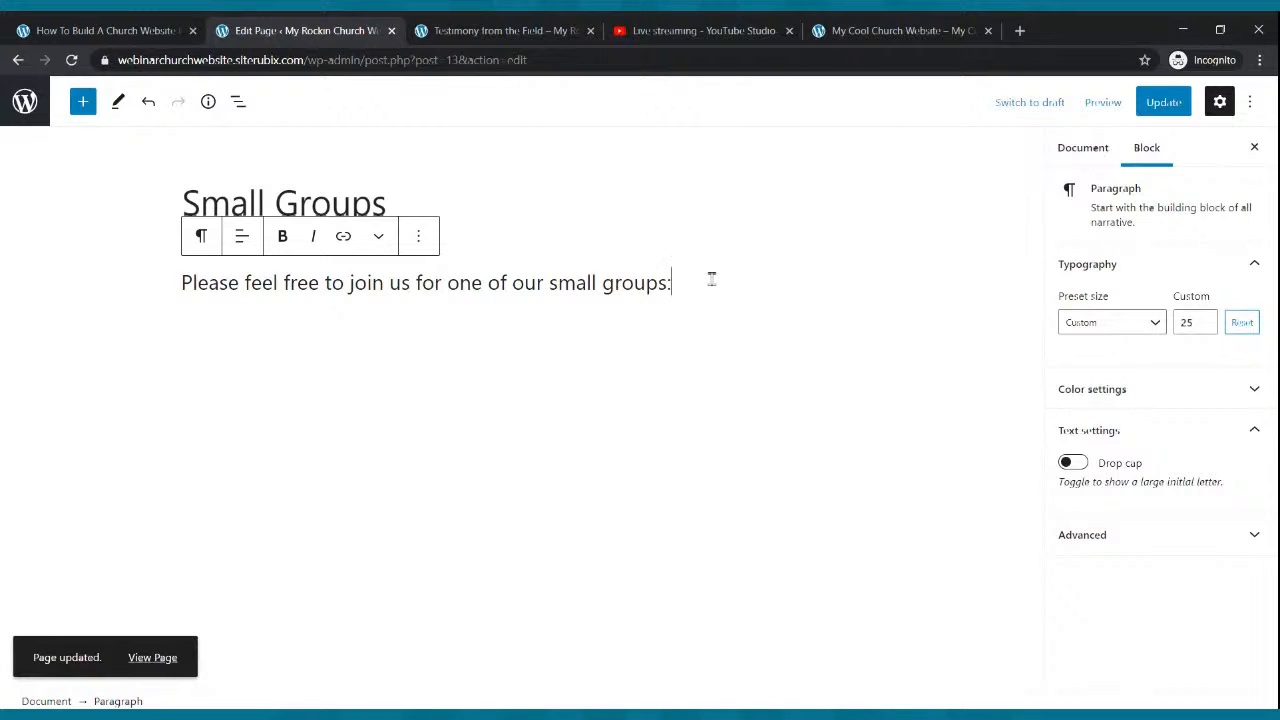
pyautogui.press('Return')
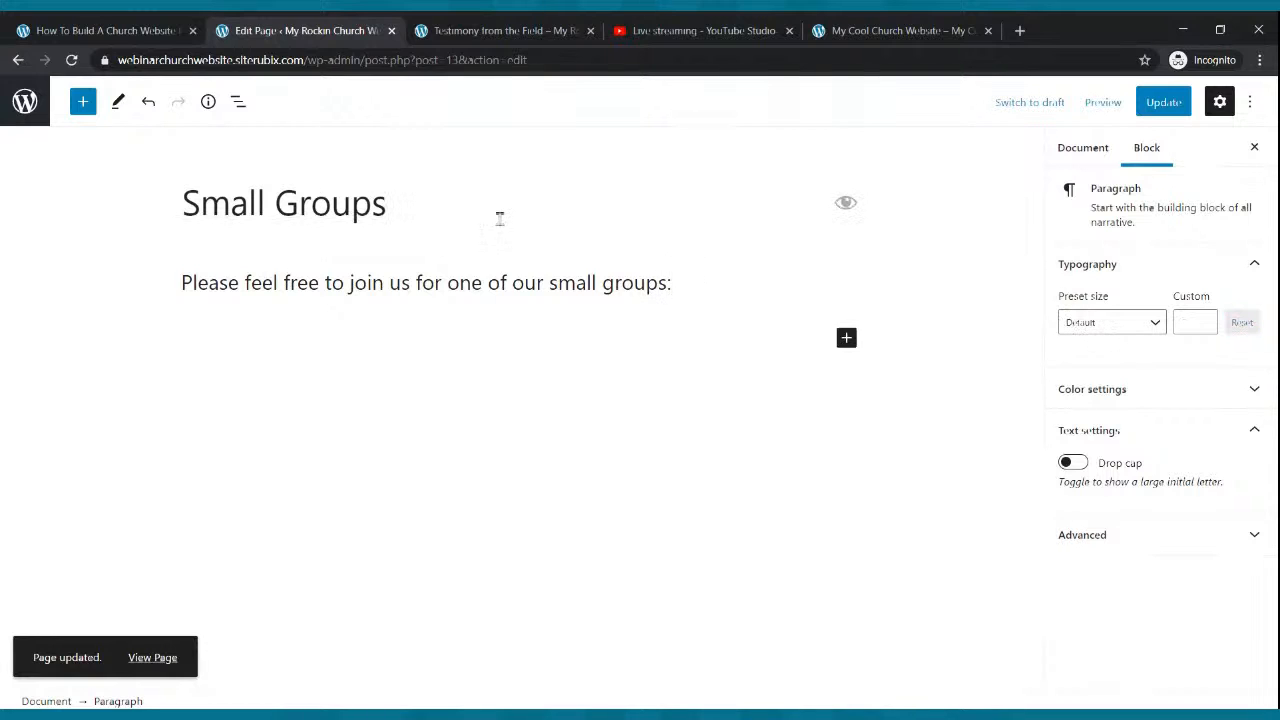
# - Insert a 33/33/33 Columns block, update the page, and add a paragraph to column one
pyautogui.click(83, 102)
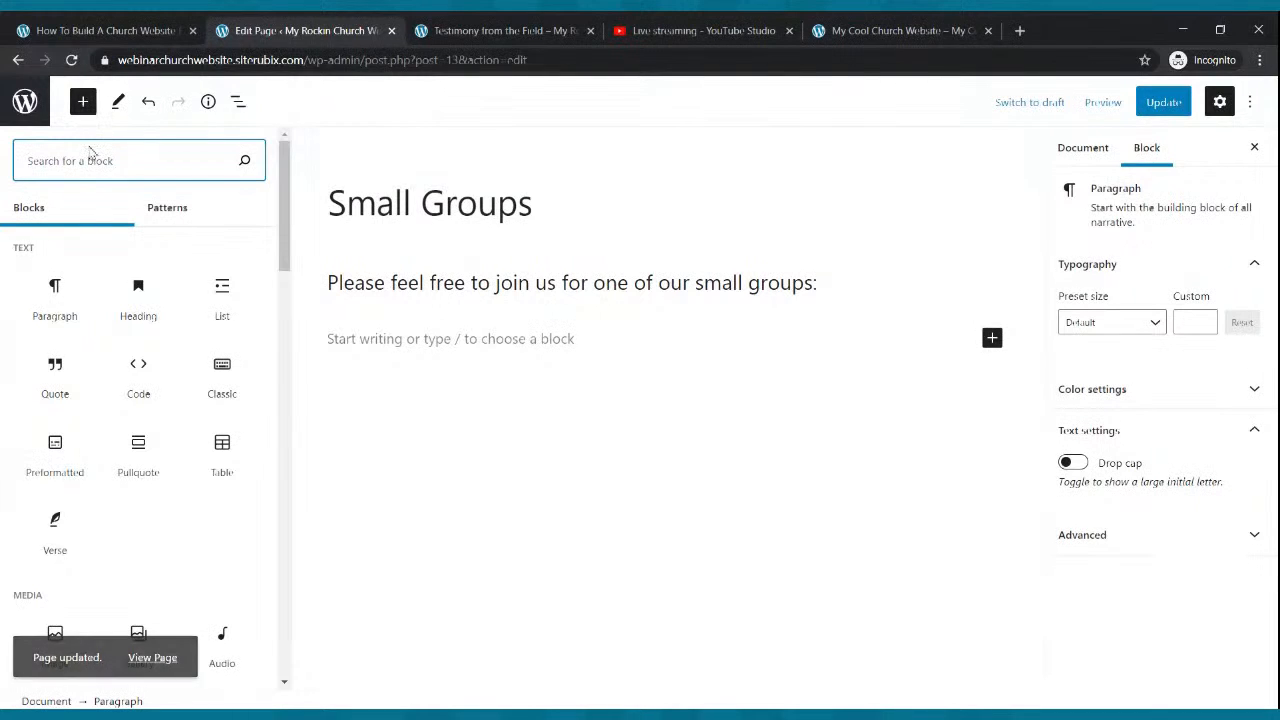
pyautogui.write('colu')
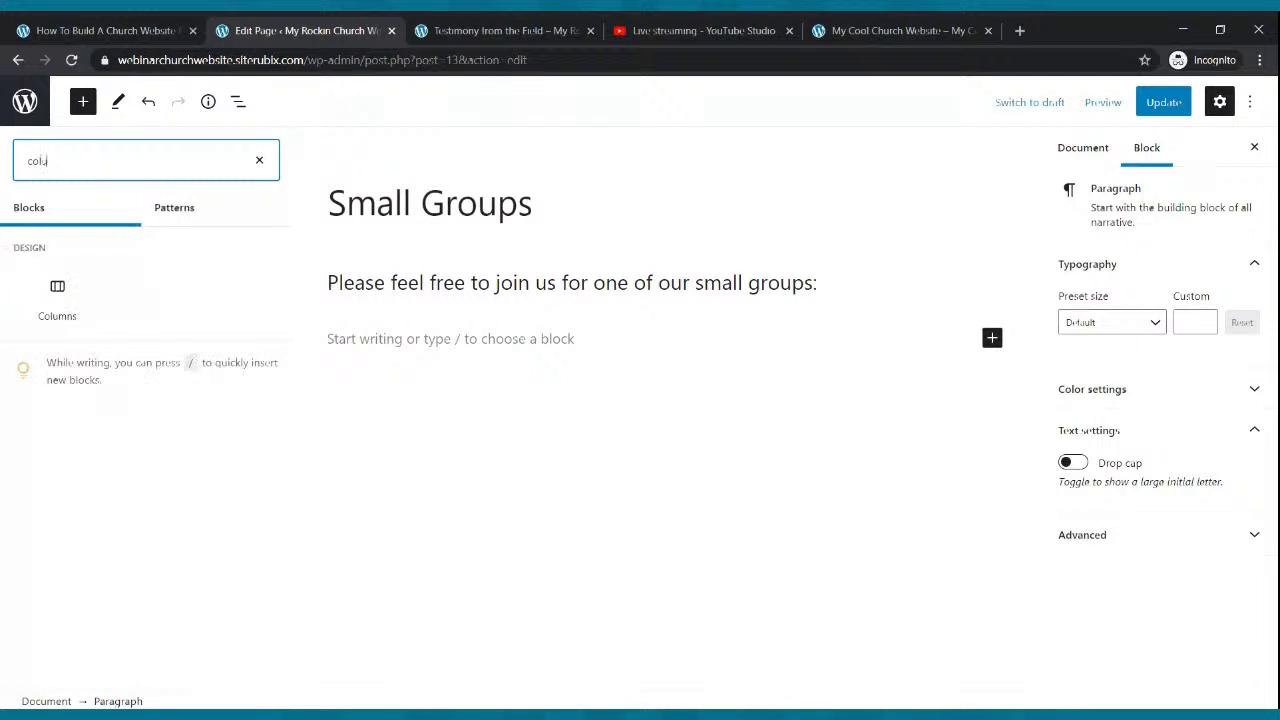
pyautogui.write('mns')
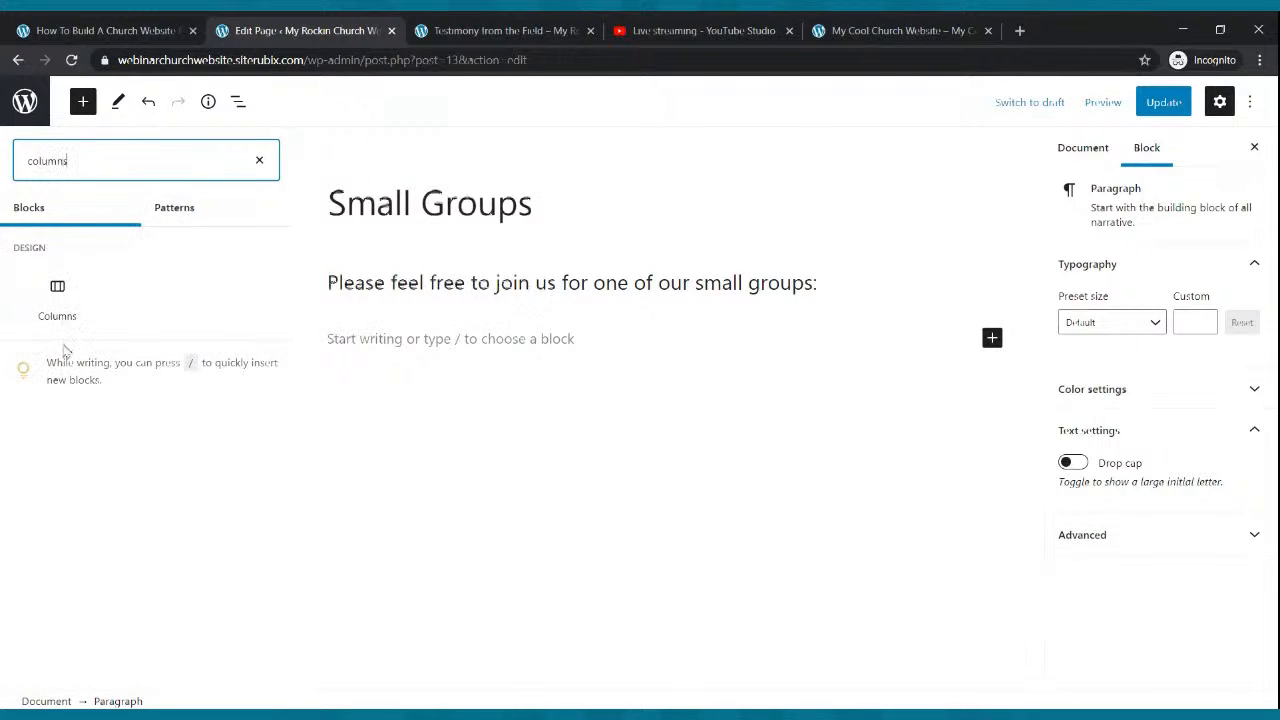
pyautogui.click(57, 300)
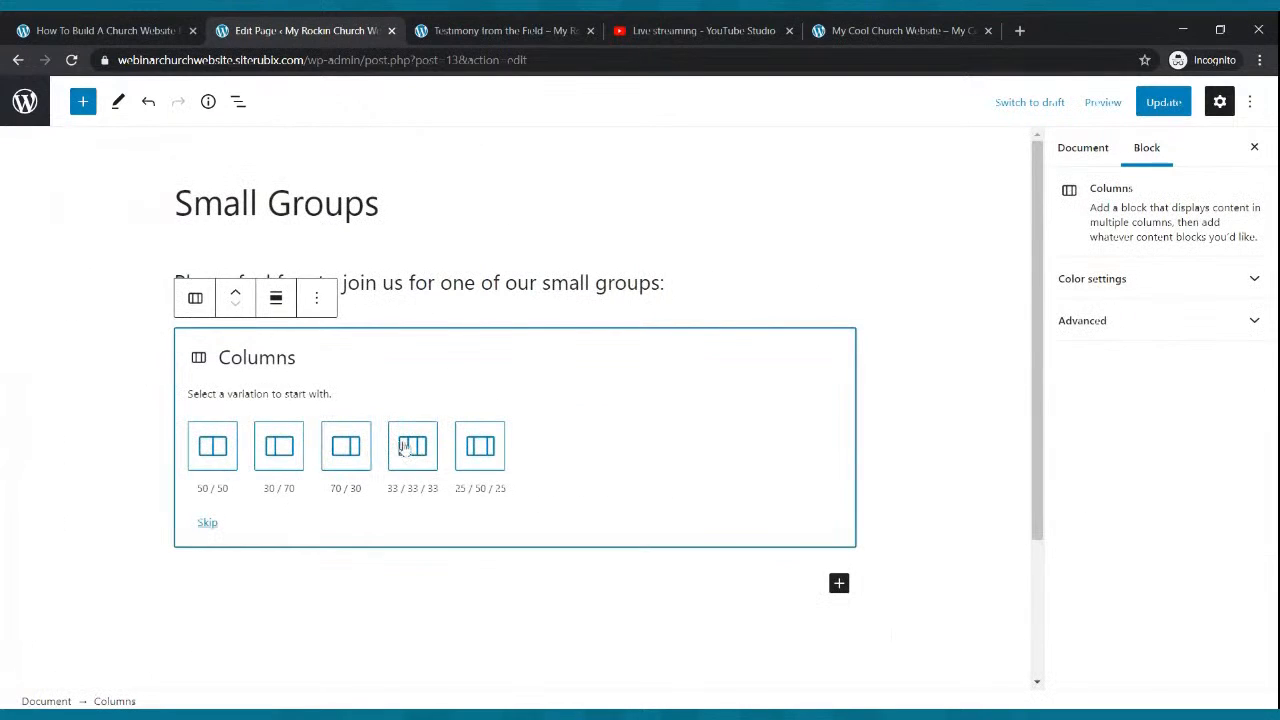
pyautogui.click(413, 450)
pyautogui.click(674, 480)
pyautogui.click(1160, 102)
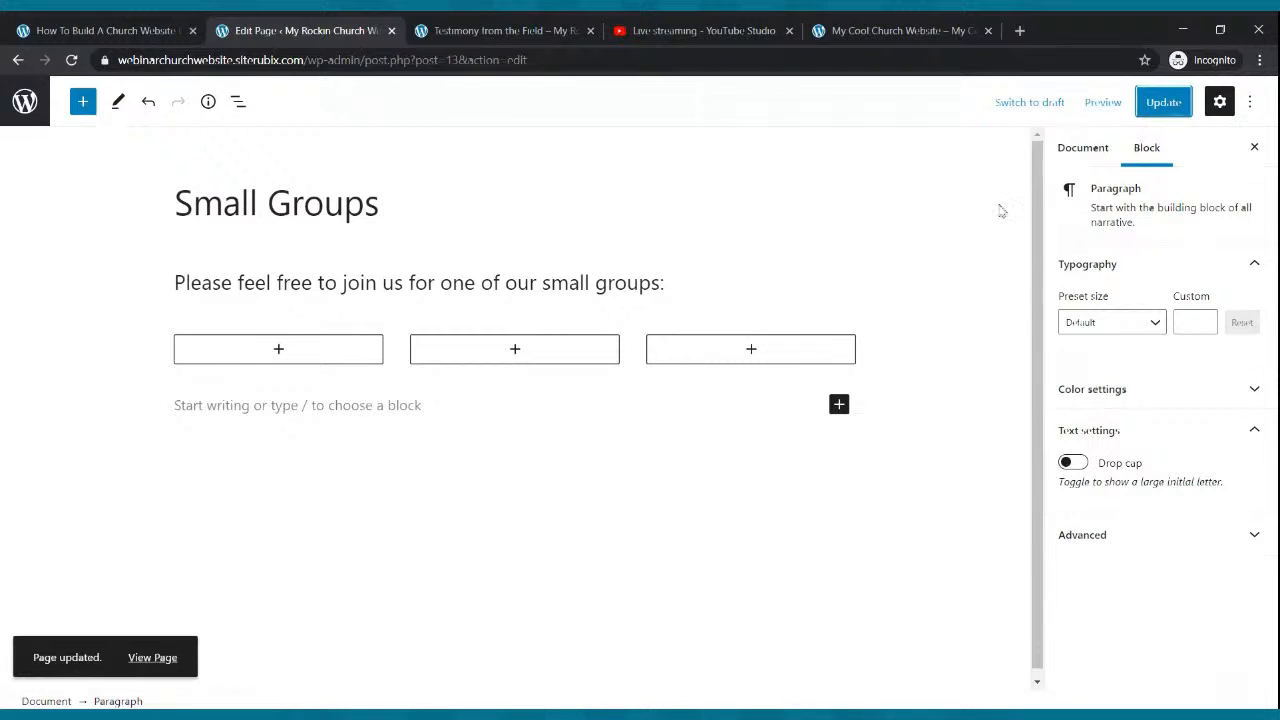
pyautogui.click(278, 350)
pyautogui.click(220, 470)
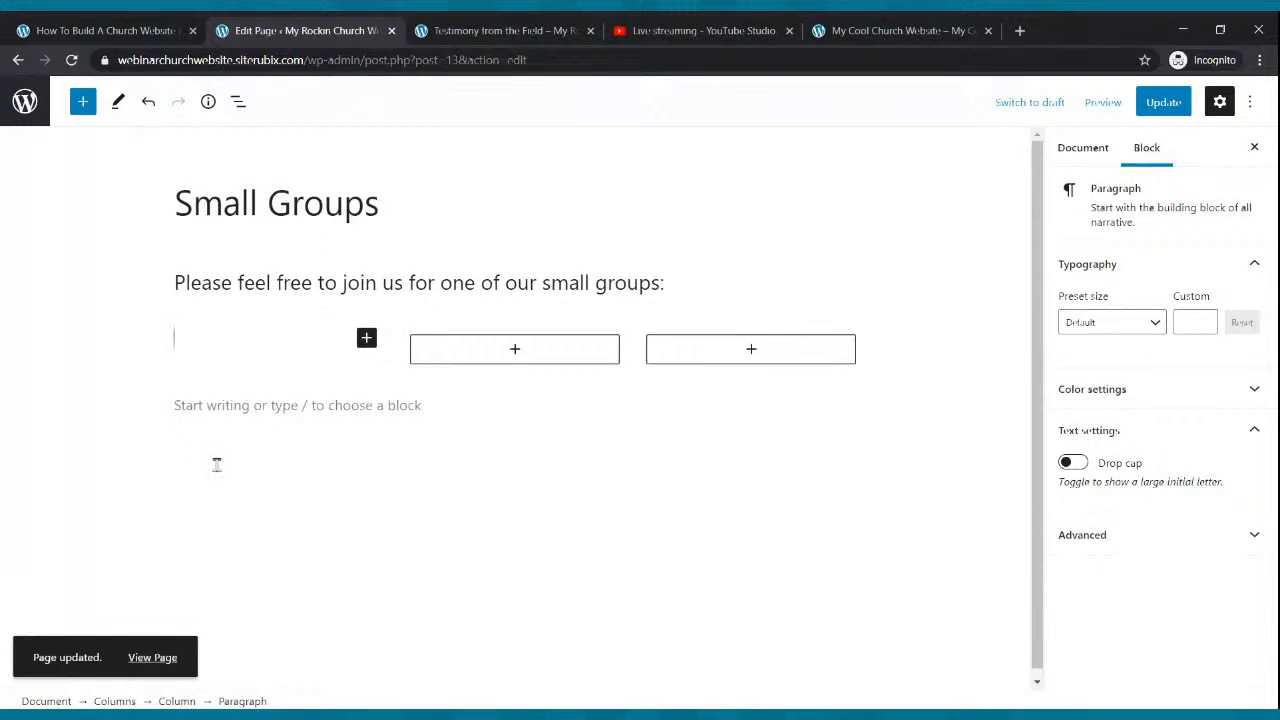
# - Type the Name, When (Every Wednesday), Where (Voortrekker and McDonald) and Contact lines
pyautogui.write('Name: T')
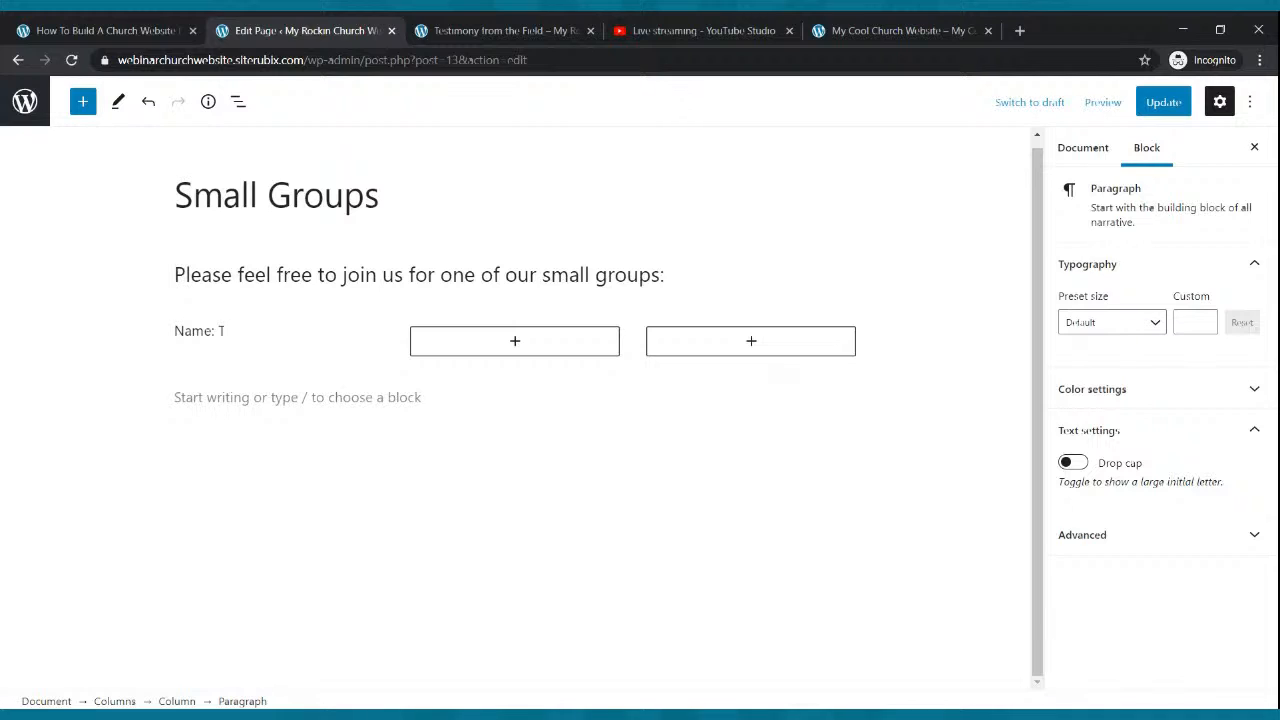
pyautogui.write('he Cool')
pyautogui.write(' Smll G')
pyautogui.write('ll G')
pyautogui.write('roup')
pyautogui.press('Return')
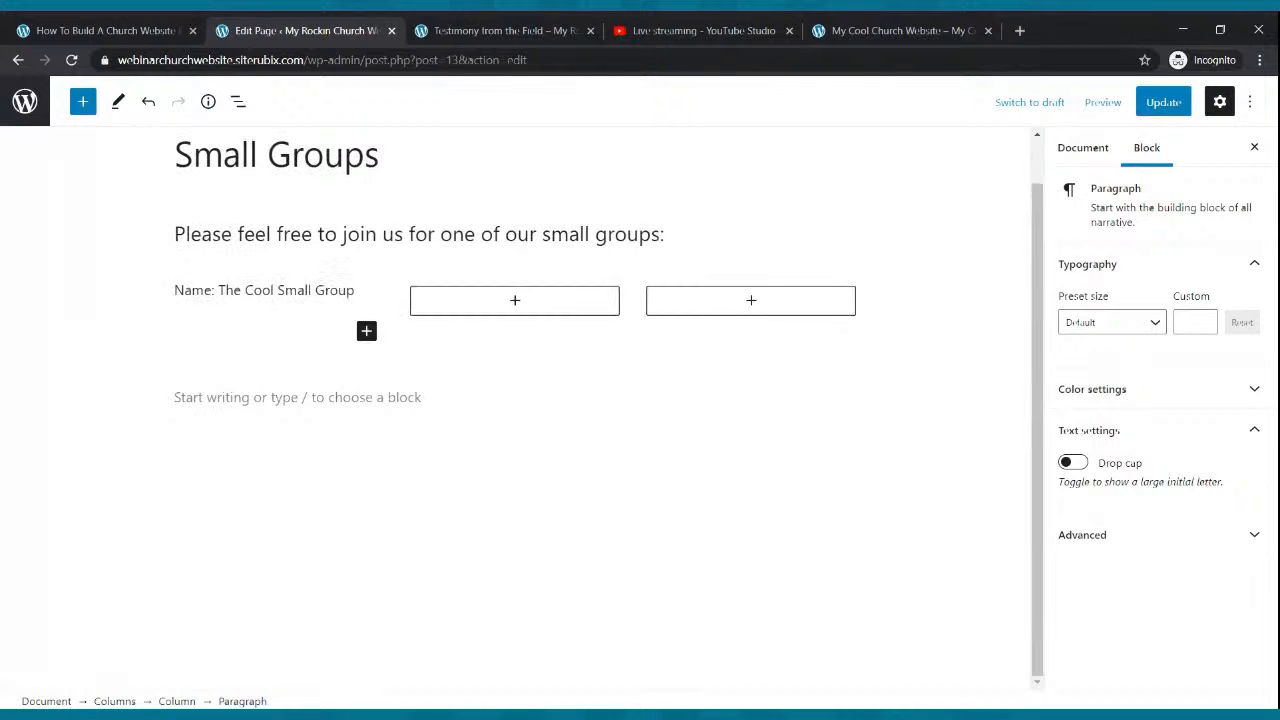
pyautogui.write('When: Every Wednesday')
pyautogui.press('Return')
pyautogui.write('Wh')
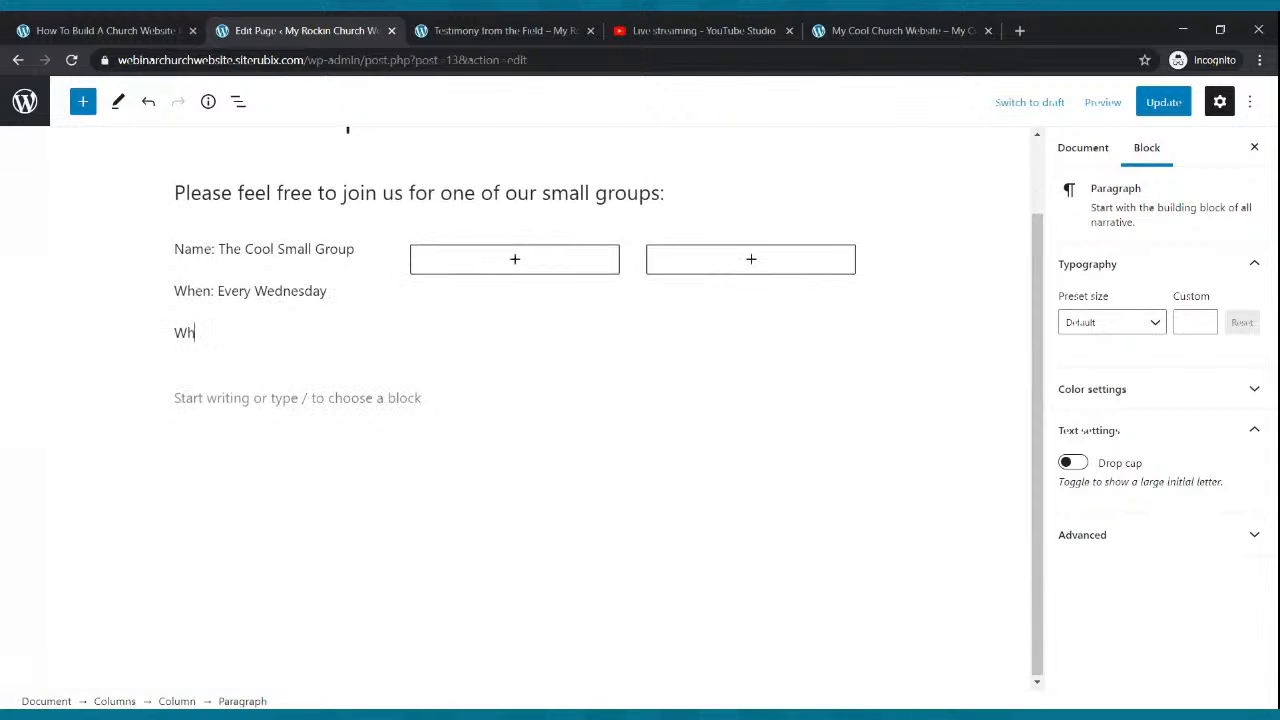
pyautogui.write('ere: 123 Voortrekk R')
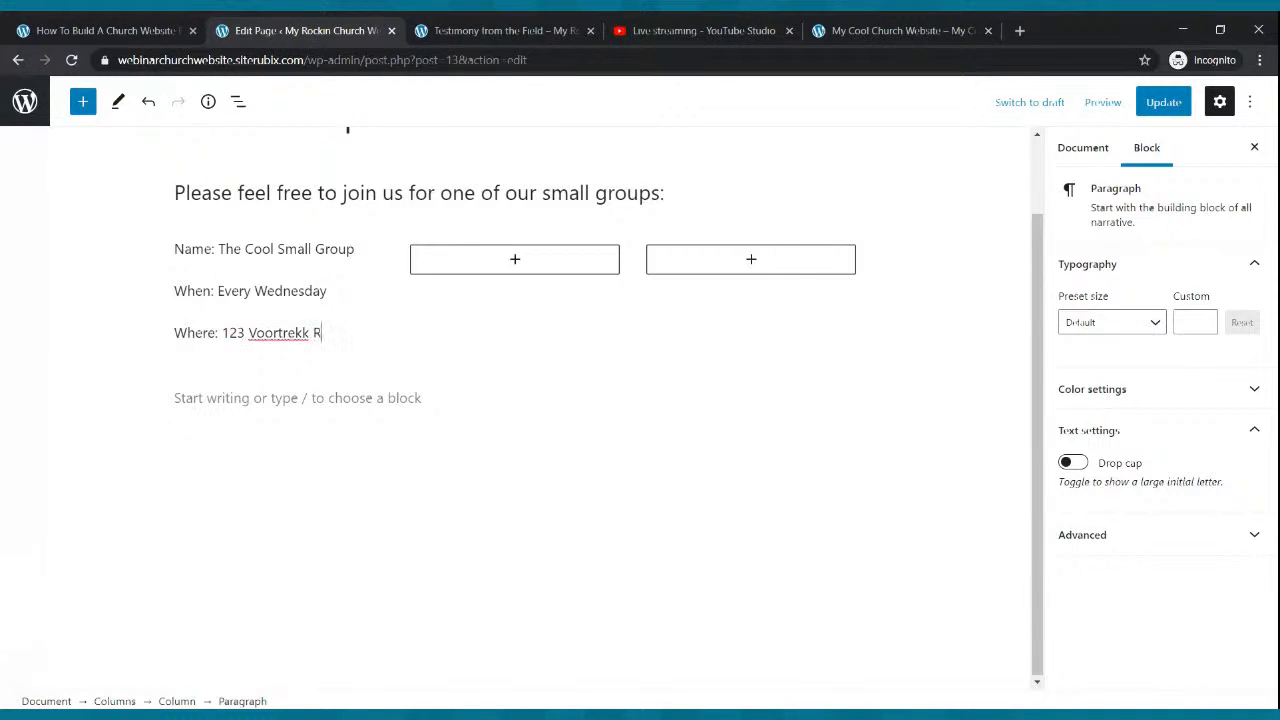
pyautogui.write('d. Corner of Vo')
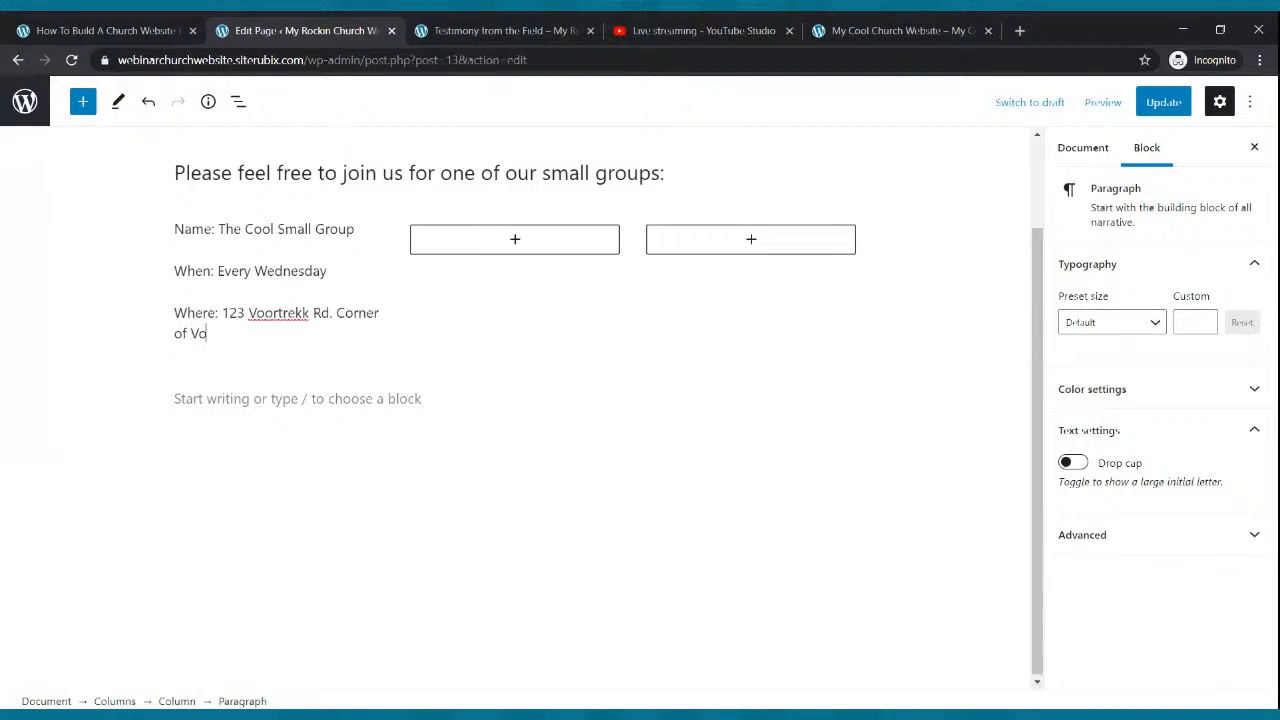
pyautogui.write('ortrekker and McDonald')
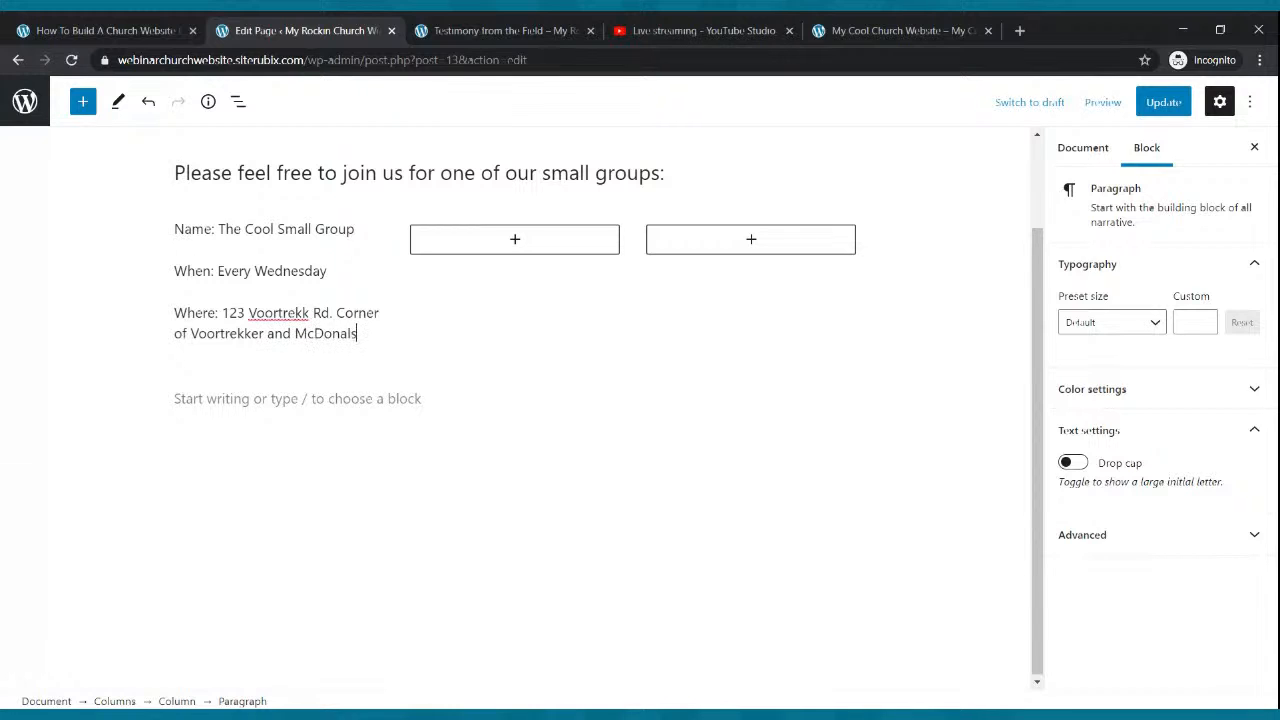
pyautogui.press('BackSpace')
pyautogui.press('Return')
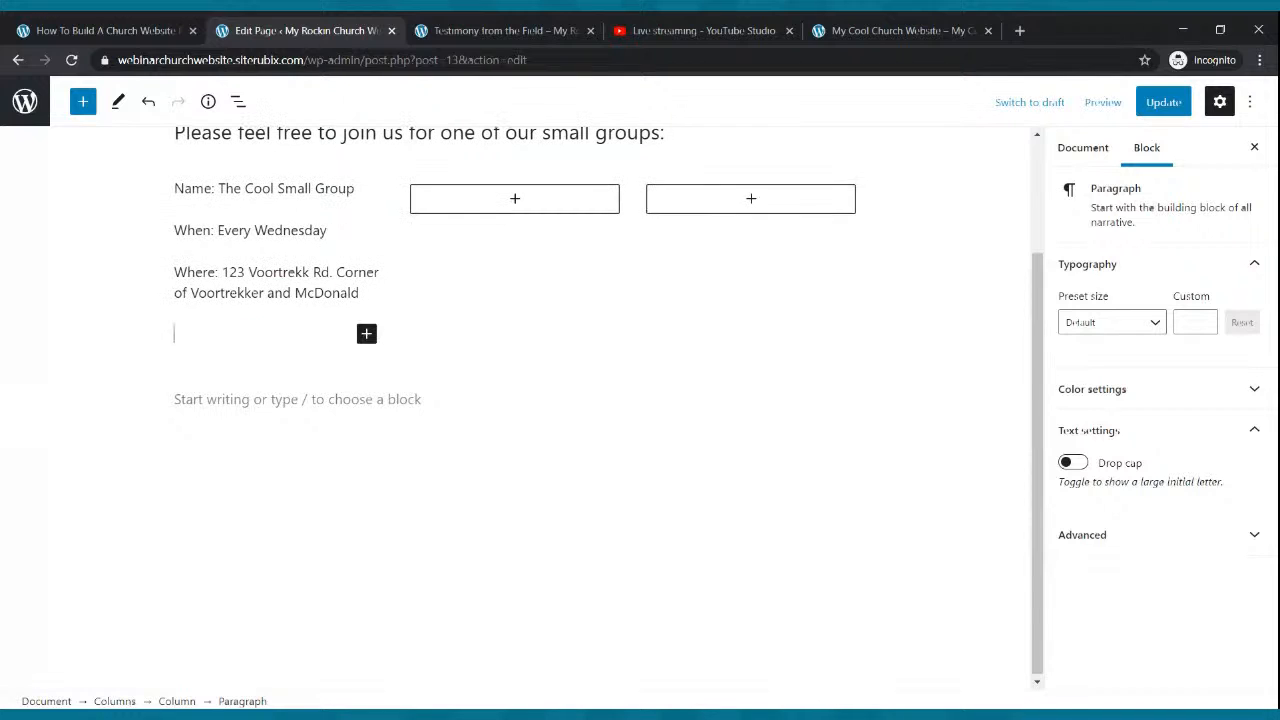
pyautogui.write('Contact: ( 061 ) 40')
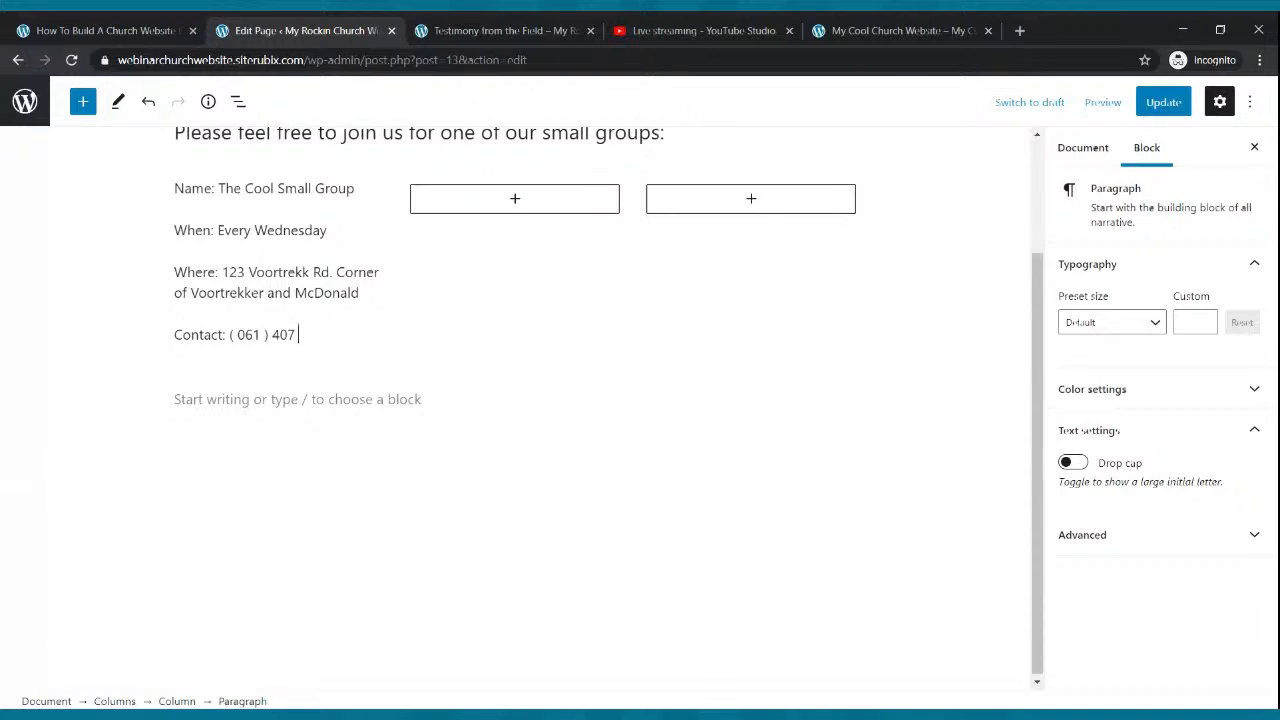
pyautogui.write('74')
# - Bold the 'The Cool Small Group' name line and save the page
pyautogui.moveTo(175, 190); pyautogui.dragTo(362, 188)
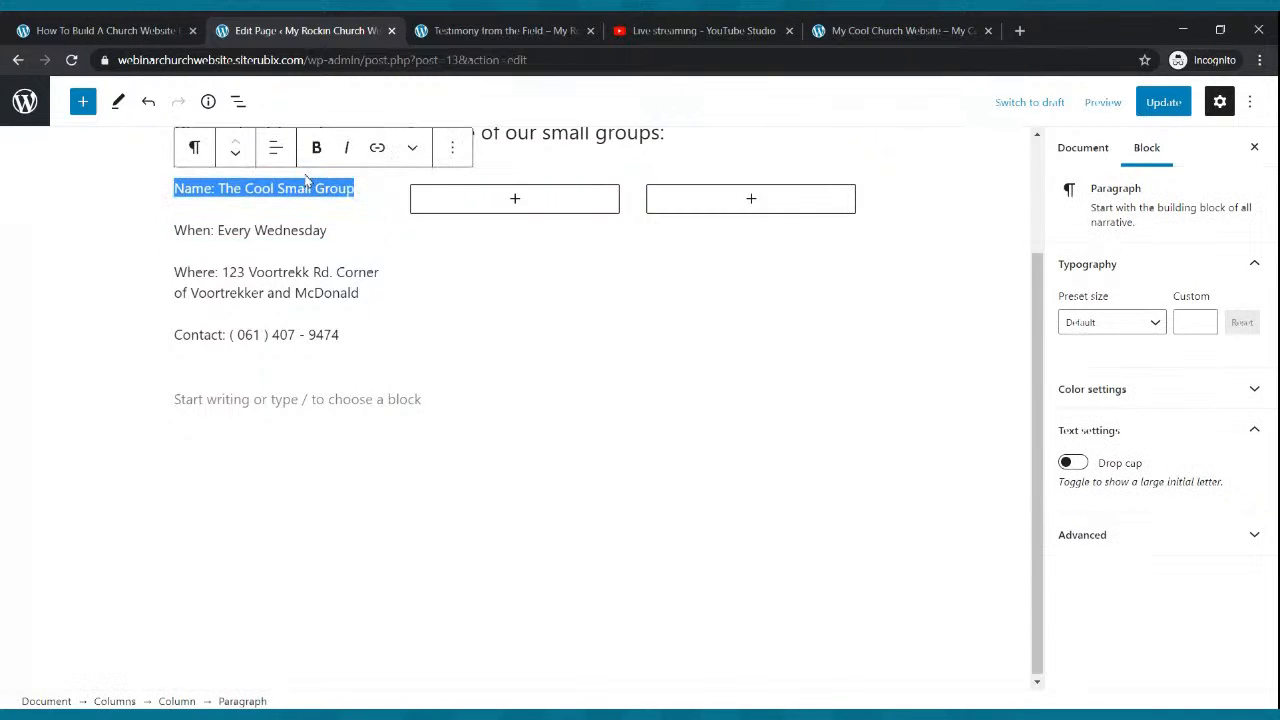
pyautogui.click(316, 150)
pyautogui.click(603, 386)
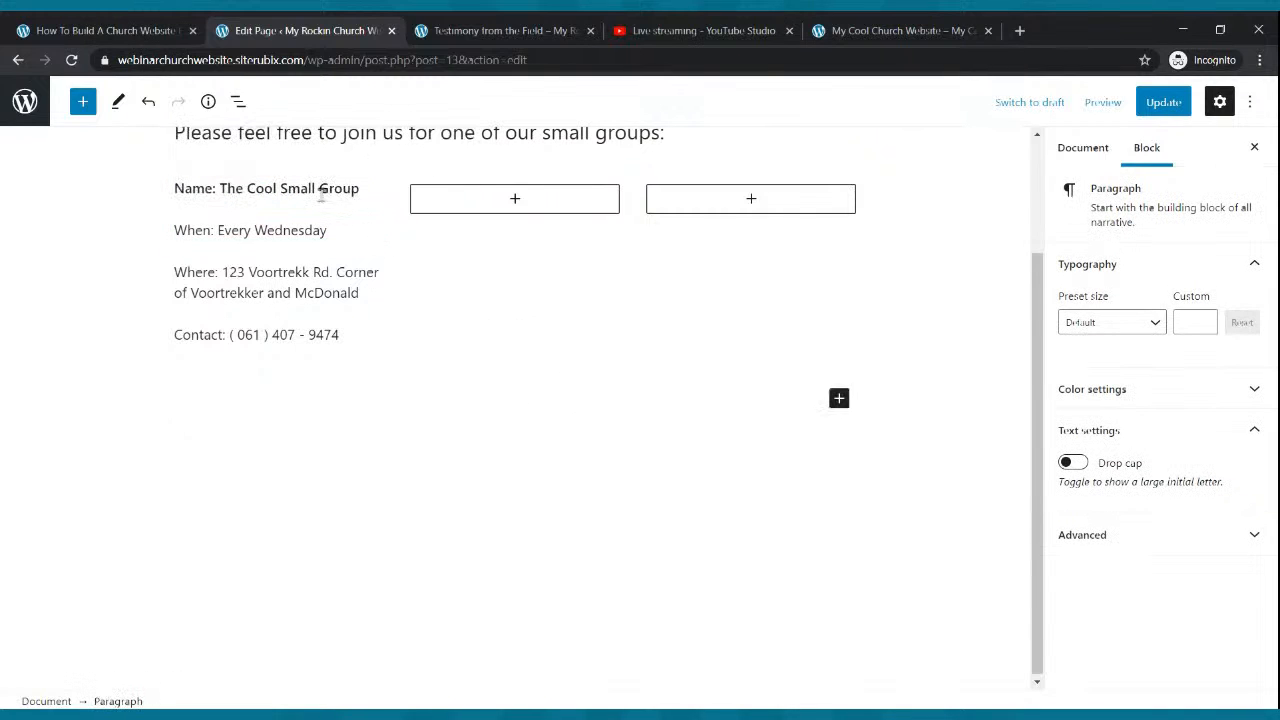
pyautogui.scroll(2, 645, 313)
pyautogui.hotkey('ctrl', 's')
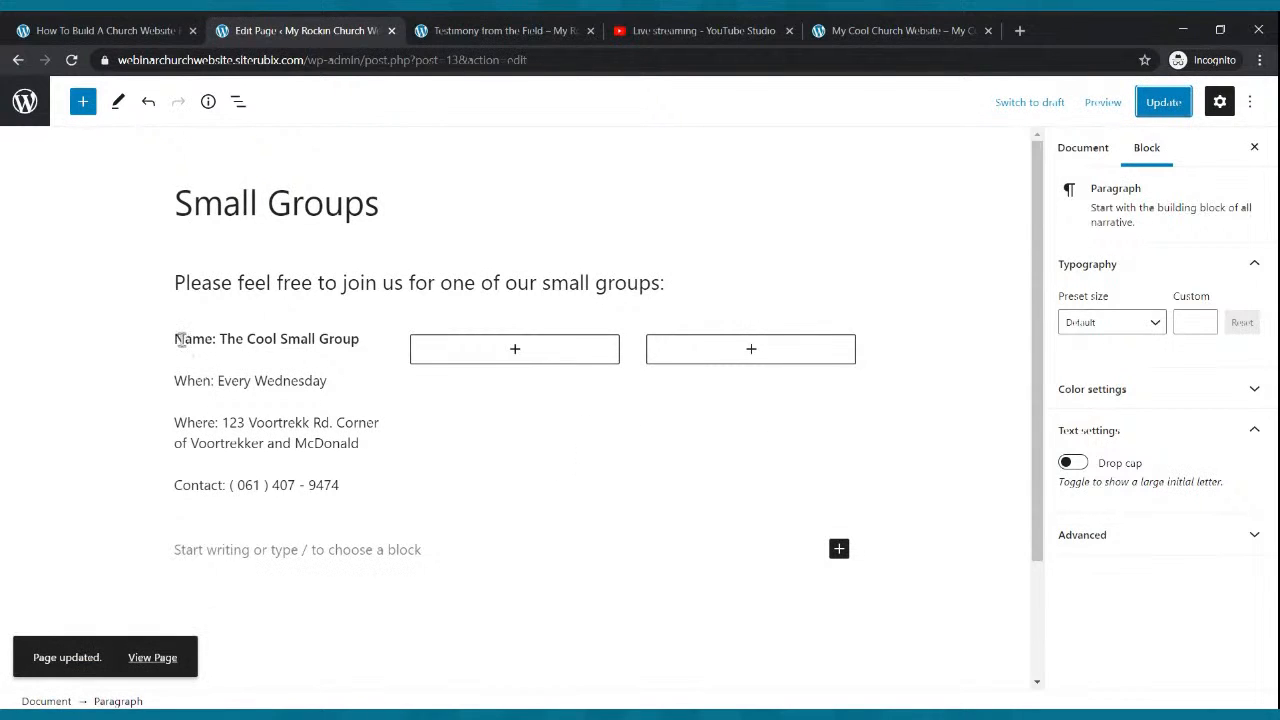
# - Copy the first group's four detail lines into paragraphs in columns two and three
pyautogui.moveTo(174, 340); pyautogui.dragTo(355, 484)
pyautogui.hotkey('ctrl', 'c')
pyautogui.click(517, 350)
pyautogui.click(512, 352)
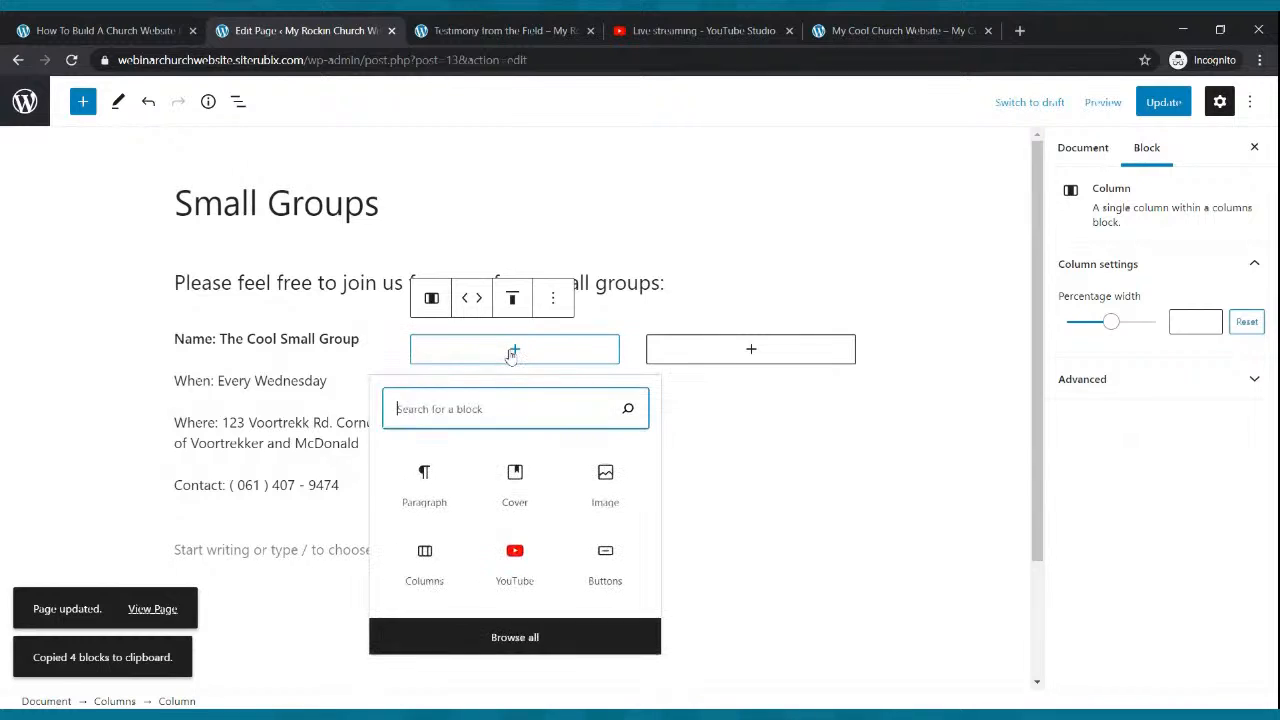
pyautogui.click(428, 488)
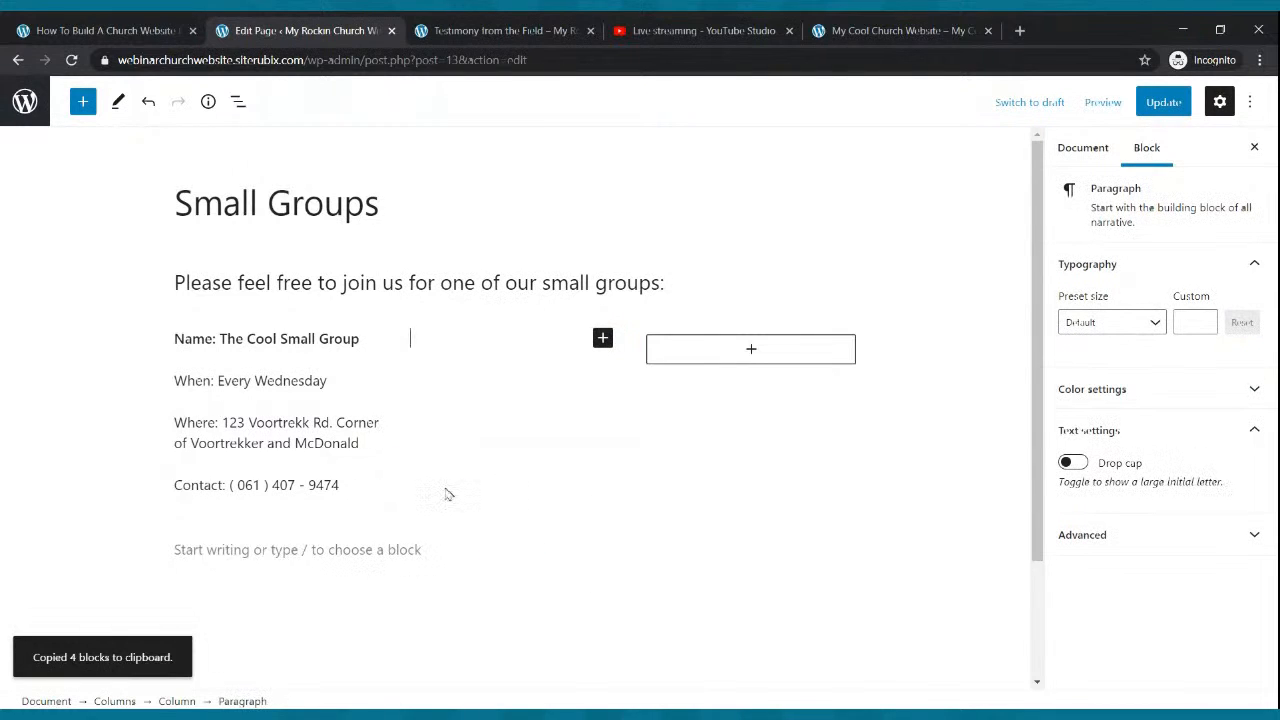
pyautogui.hotkey('ctrl', 'v')
pyautogui.click(750, 205)
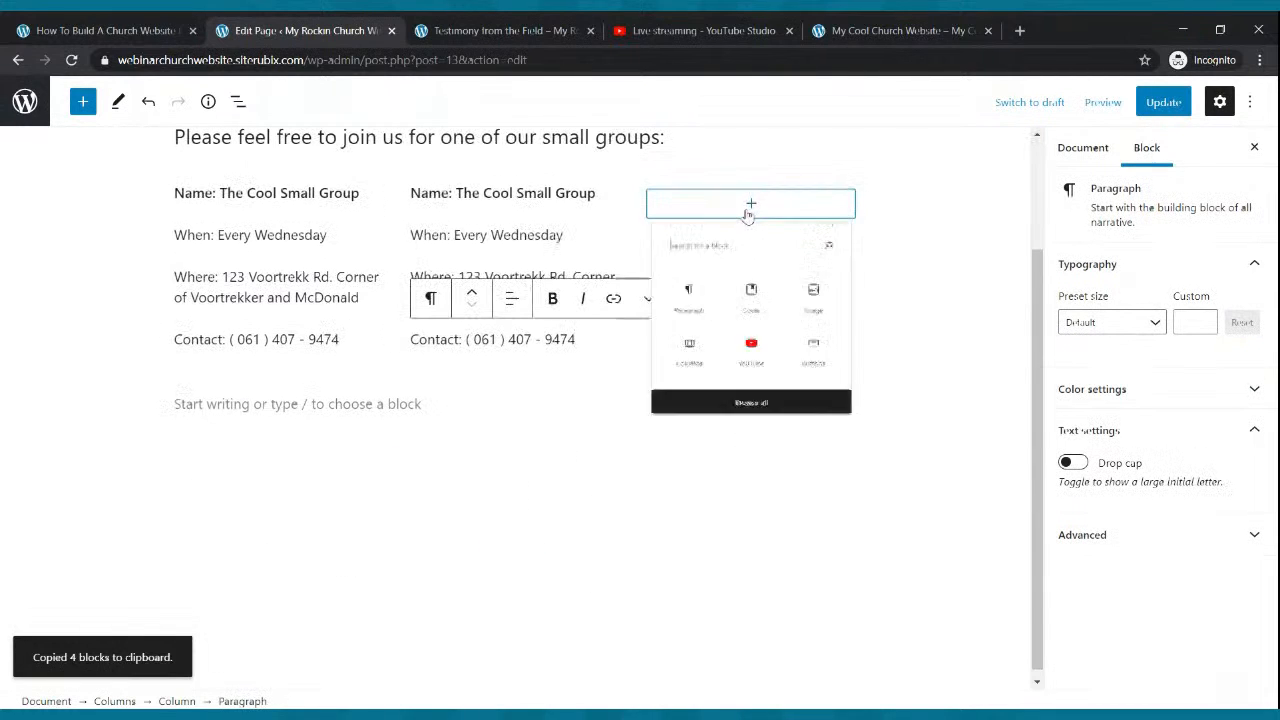
pyautogui.click(648, 352)
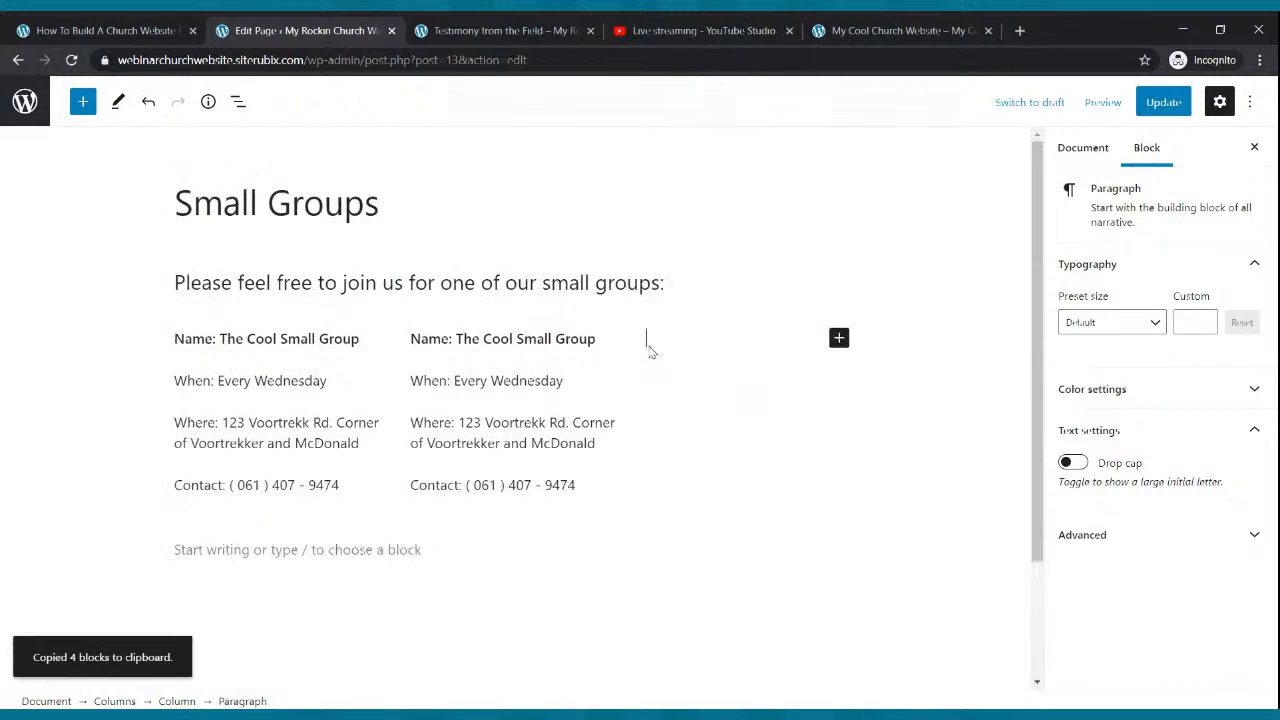
pyautogui.hotkey('ctrl', 'v')
pyautogui.click(795, 540)
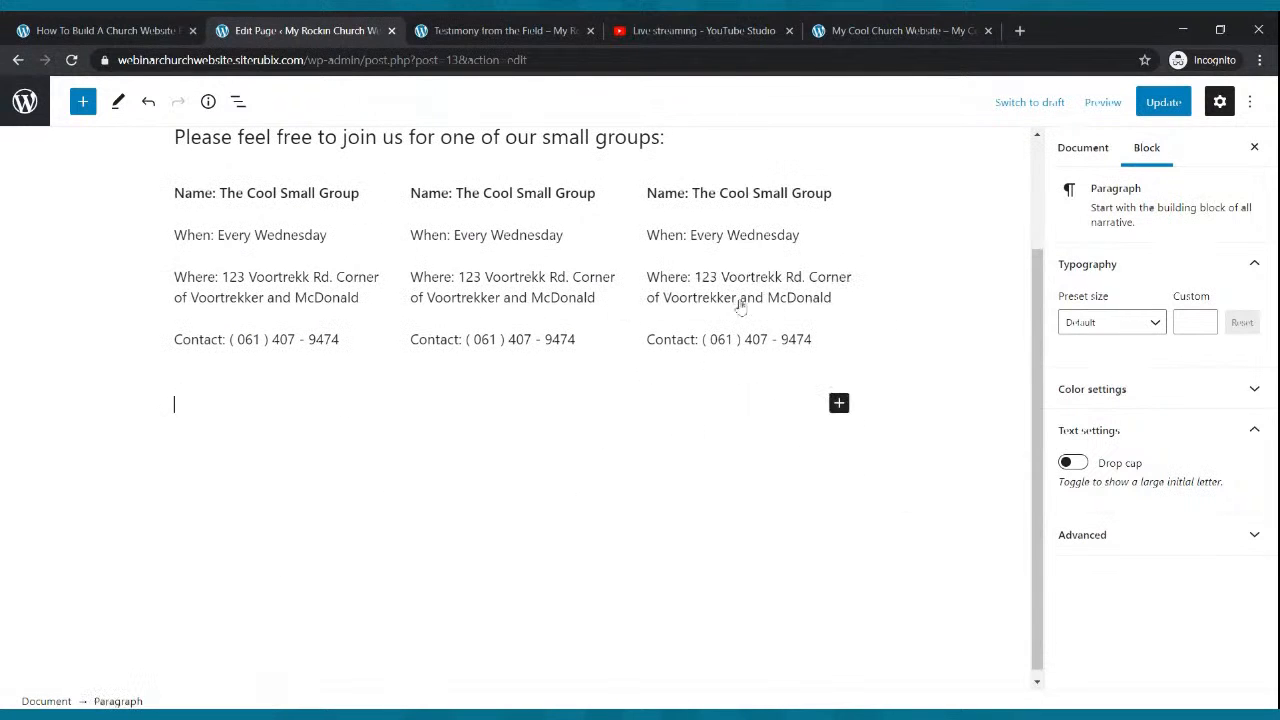
# - Rename the copies to 'The Radical Small Group' and 'The On Fire Small Group' and update
pyautogui.click(517, 188)
pyautogui.press('BackSpace')
pyautogui.press('BackSpace')
pyautogui.press('BackSpace')
pyautogui.press('BackSpace')
pyautogui.write('Radical')
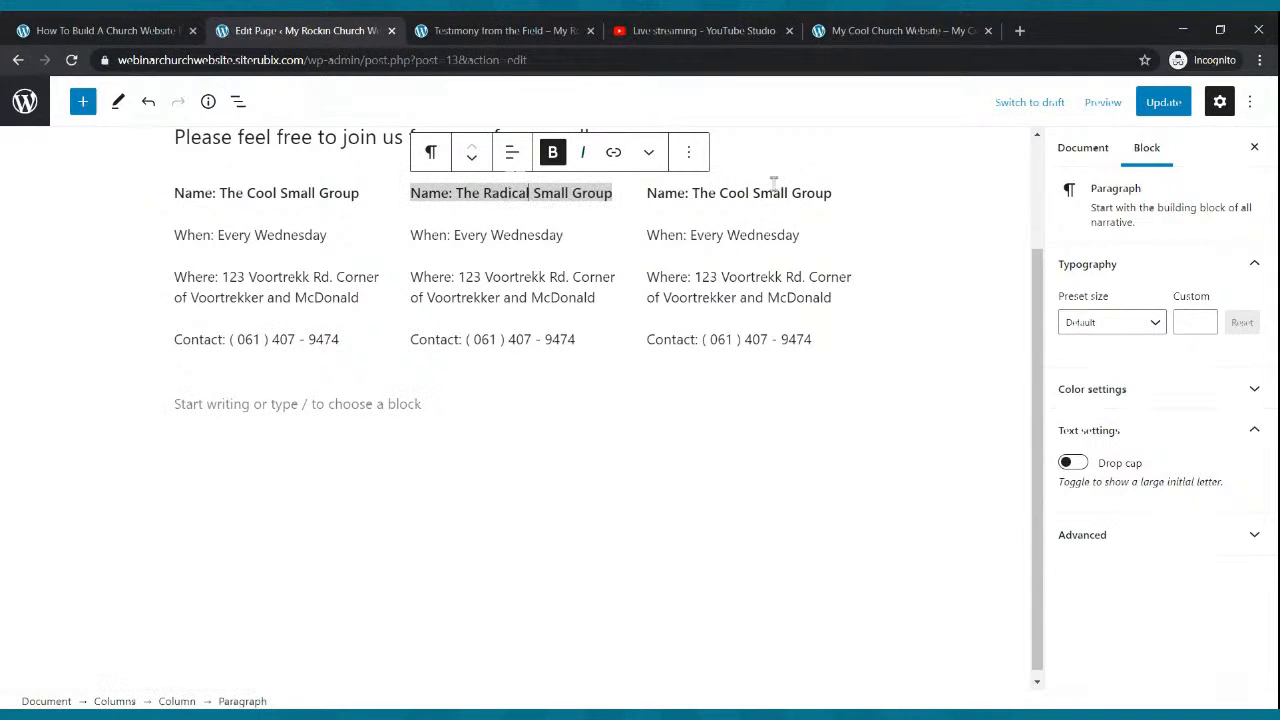
pyautogui.click(741, 193)
pyautogui.press('BackSpace')
pyautogui.press('BackSpace')
pyautogui.press('BackSpace')
pyautogui.press('BackSpace')
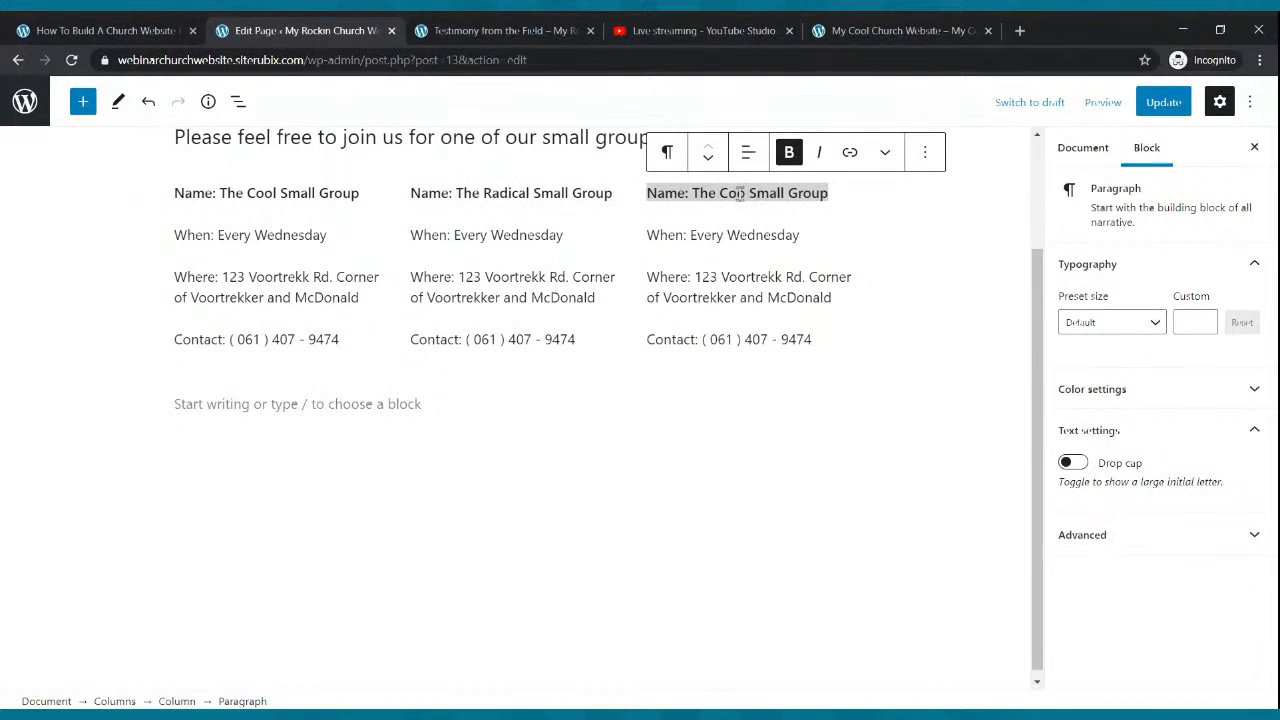
pyautogui.write('On Fire')
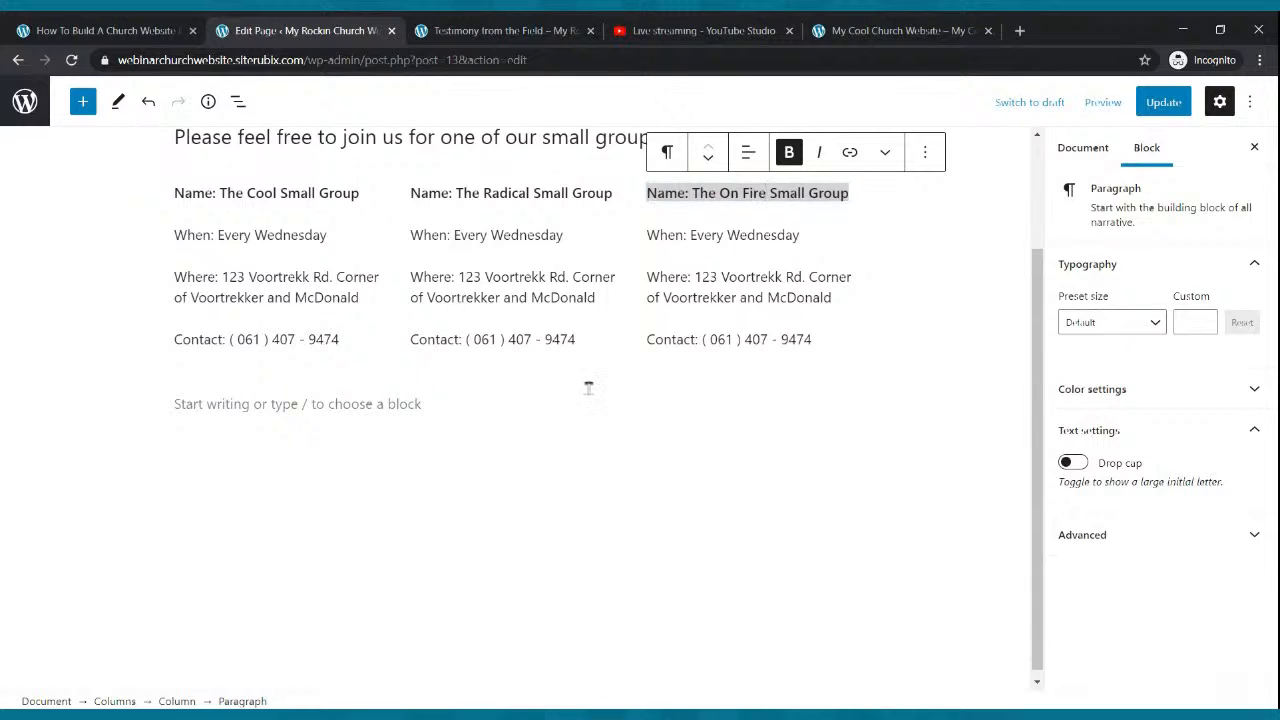
pyautogui.click(1160, 106)
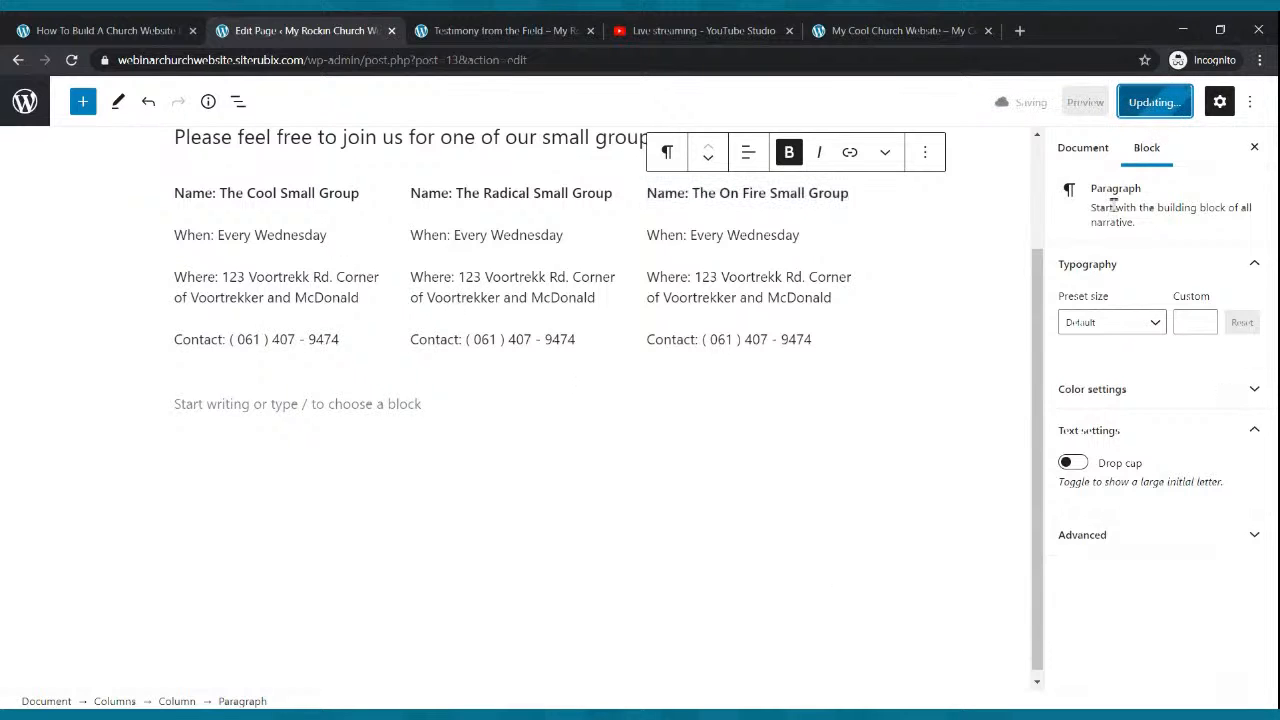
# - Check the three group columns on the live Small Groups page, then return to its editor
pyautogui.click(518, 30)
pyautogui.click(409, 138)
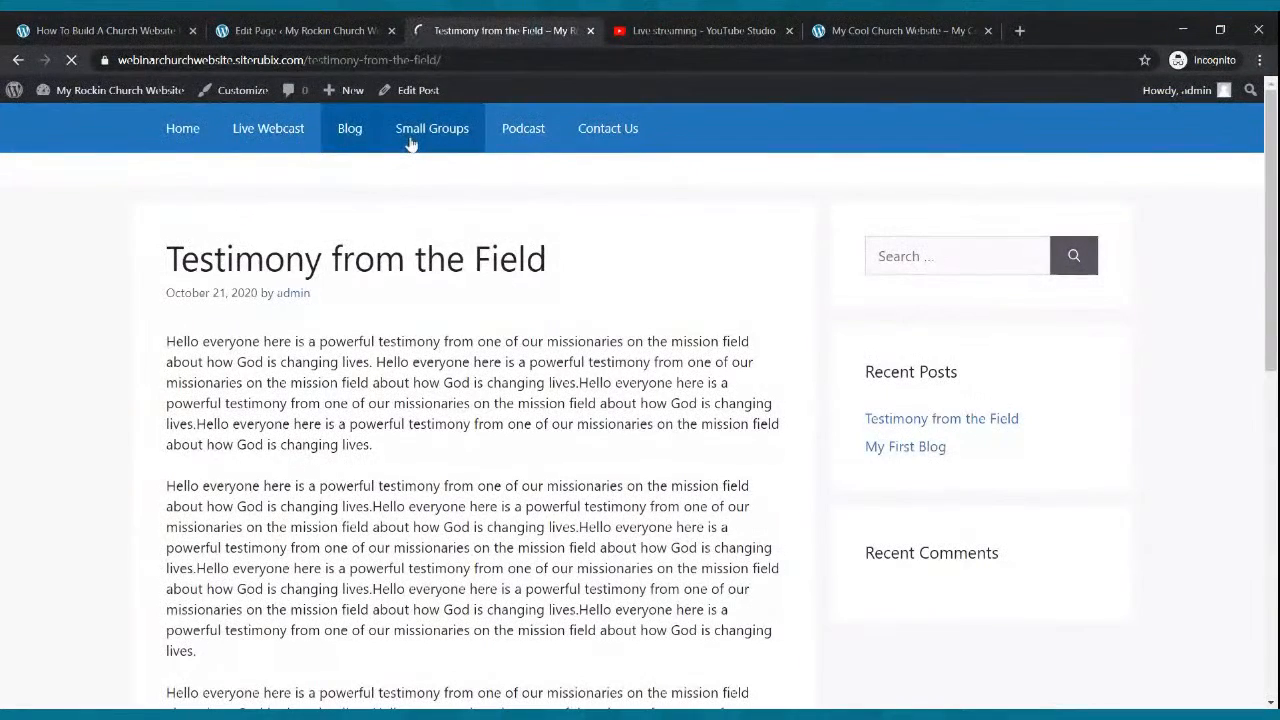
pyautogui.scroll(-1, 396, 262)
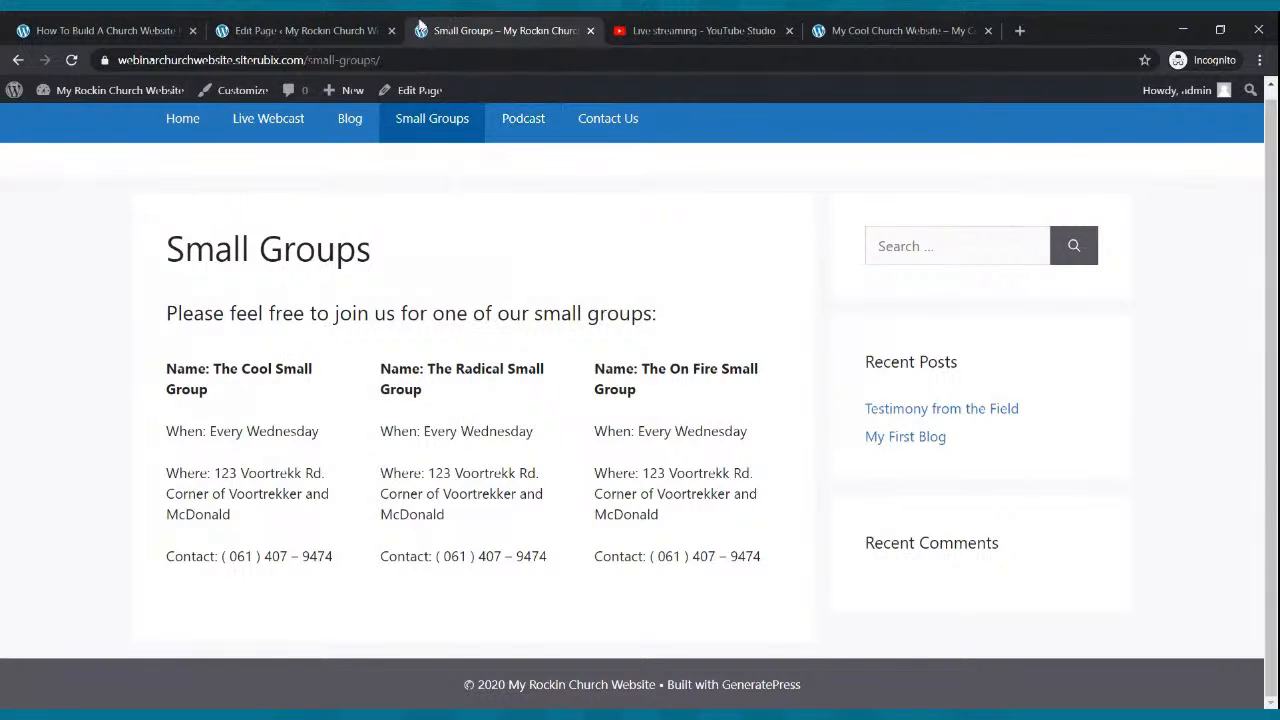
pyautogui.click(300, 30)
pyautogui.scroll(2, 390, 254)
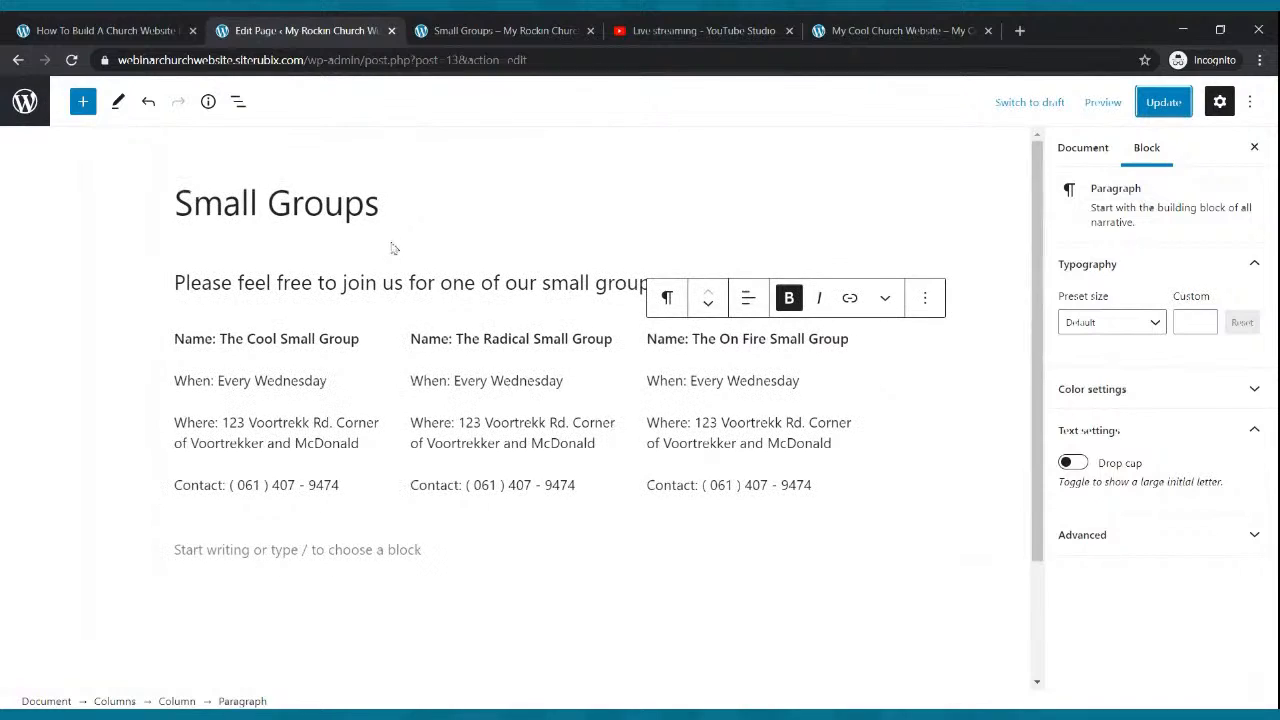
pyautogui.click(375, 240)
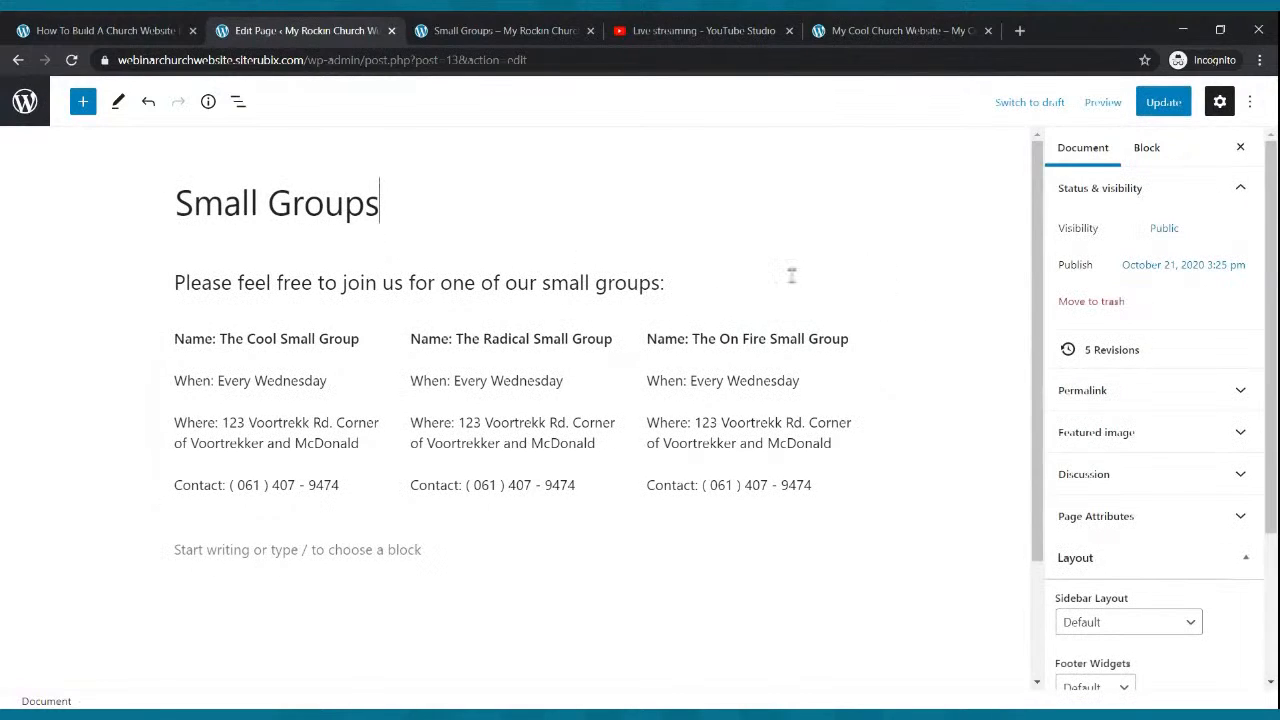
# - Add an image block on a new line below the Small Groups intro sentence
pyautogui.click(724, 276)
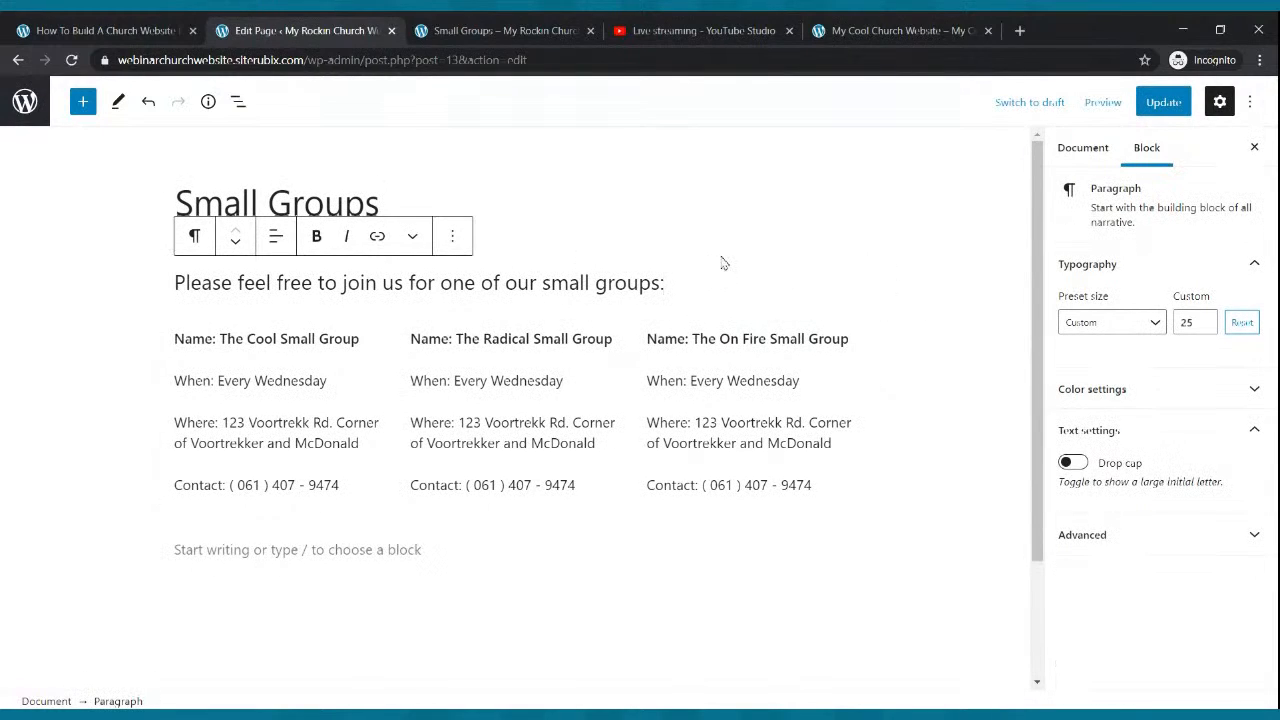
pyautogui.press('Return')
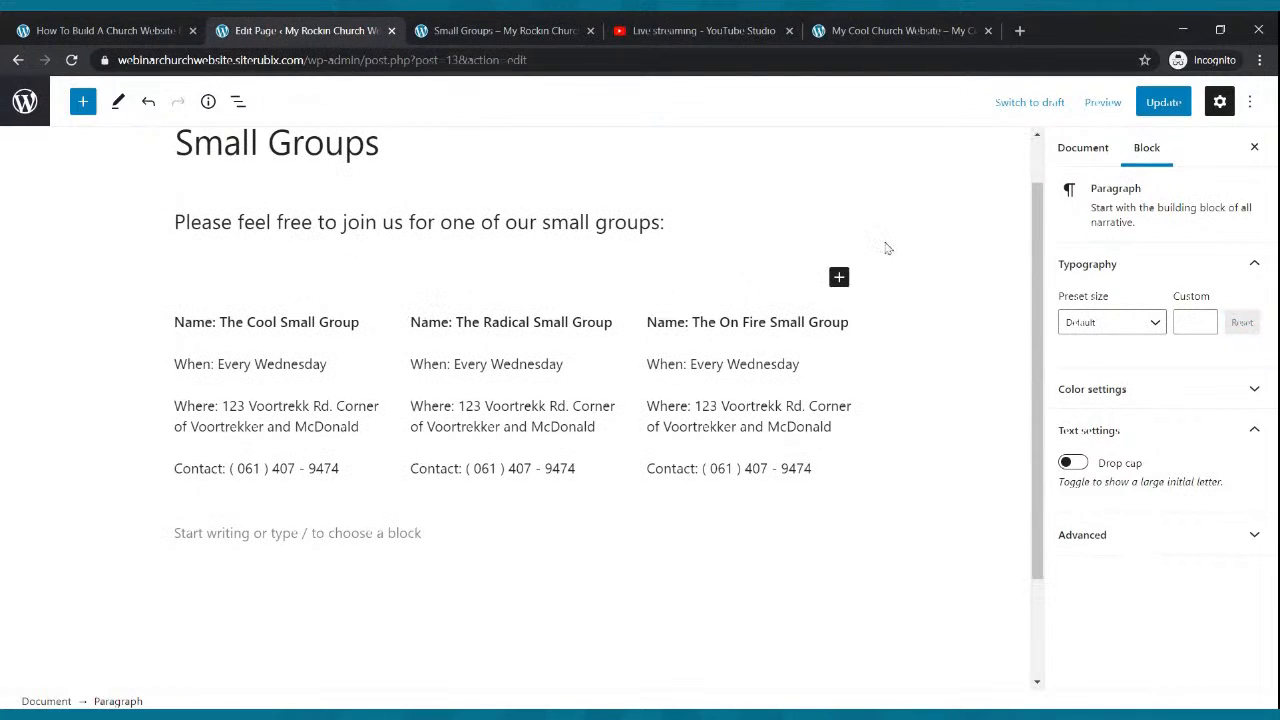
pyautogui.click(839, 278)
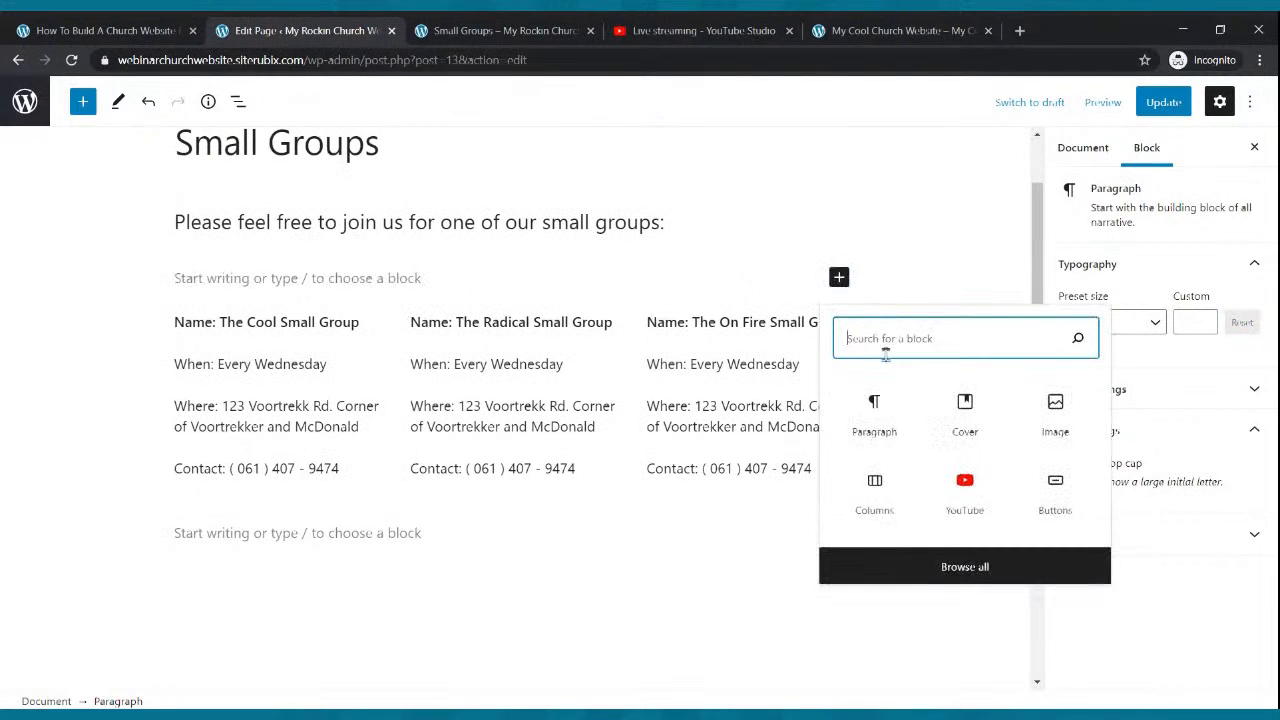
pyautogui.click(1058, 412)
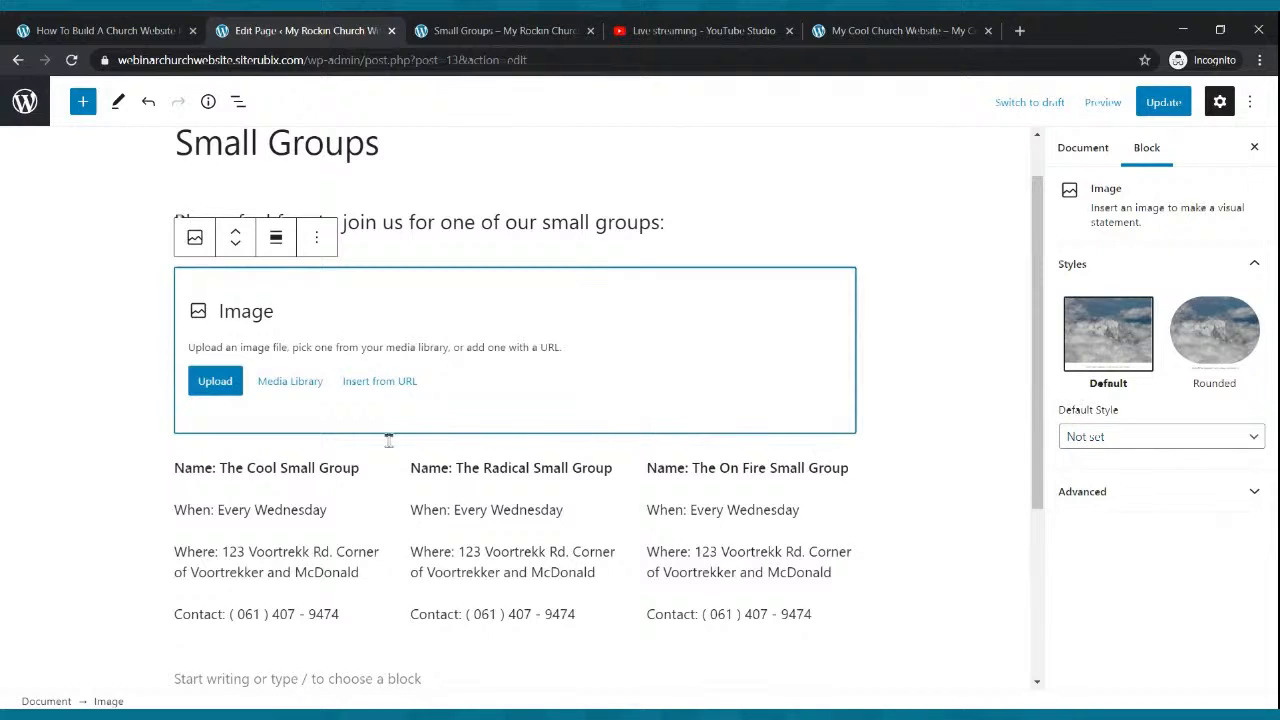
# - Upload the Small Groups banner into the image block and update the page
pyautogui.click(212, 390)
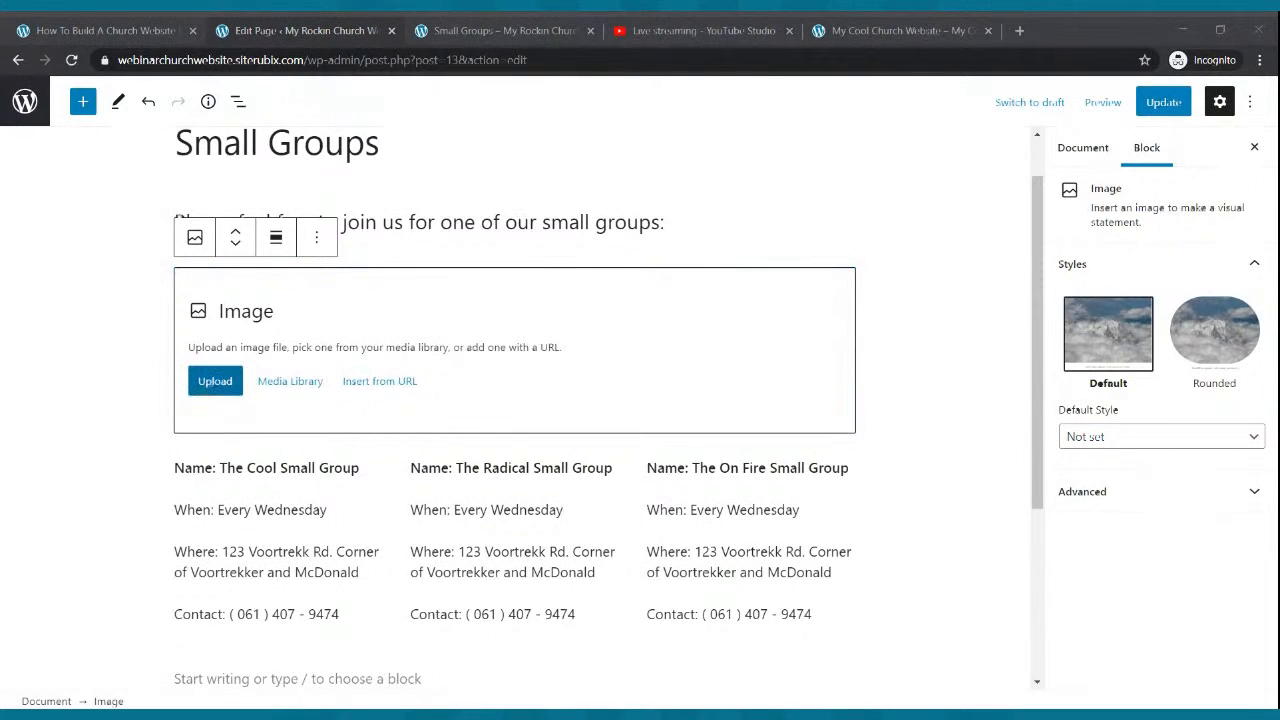
pyautogui.doubleClick(456, 415)
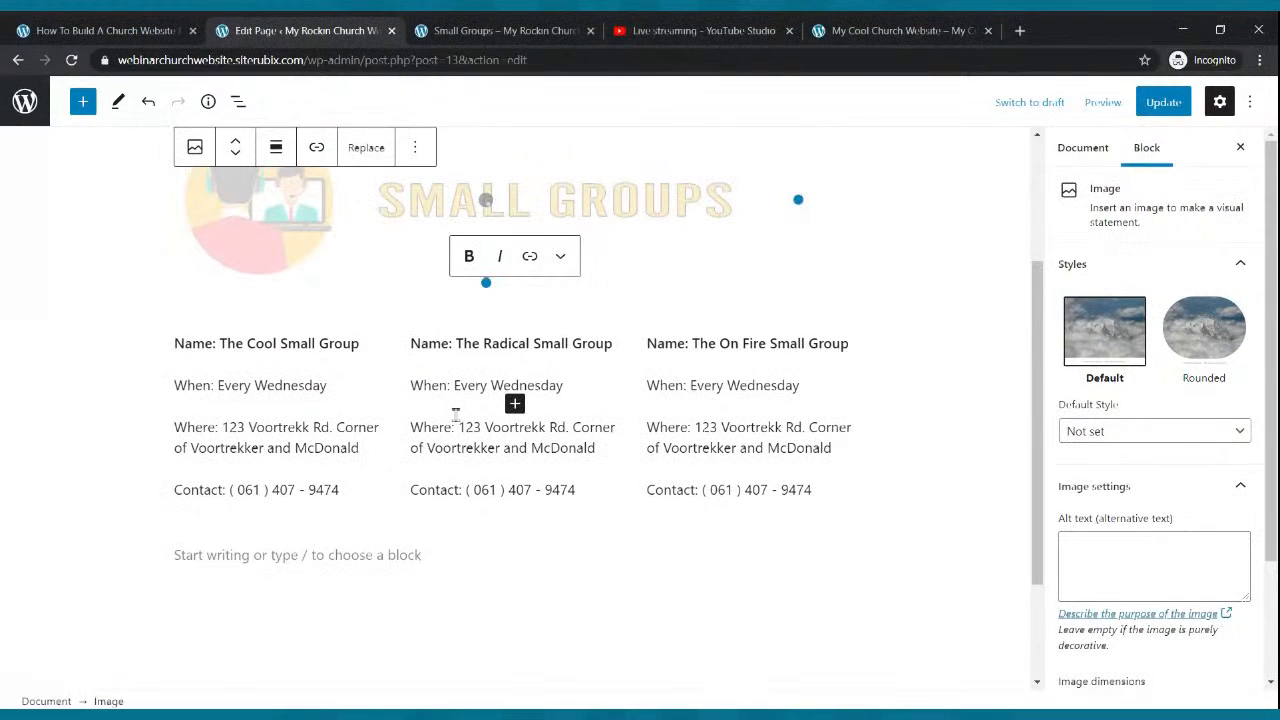
pyautogui.click(1160, 103)
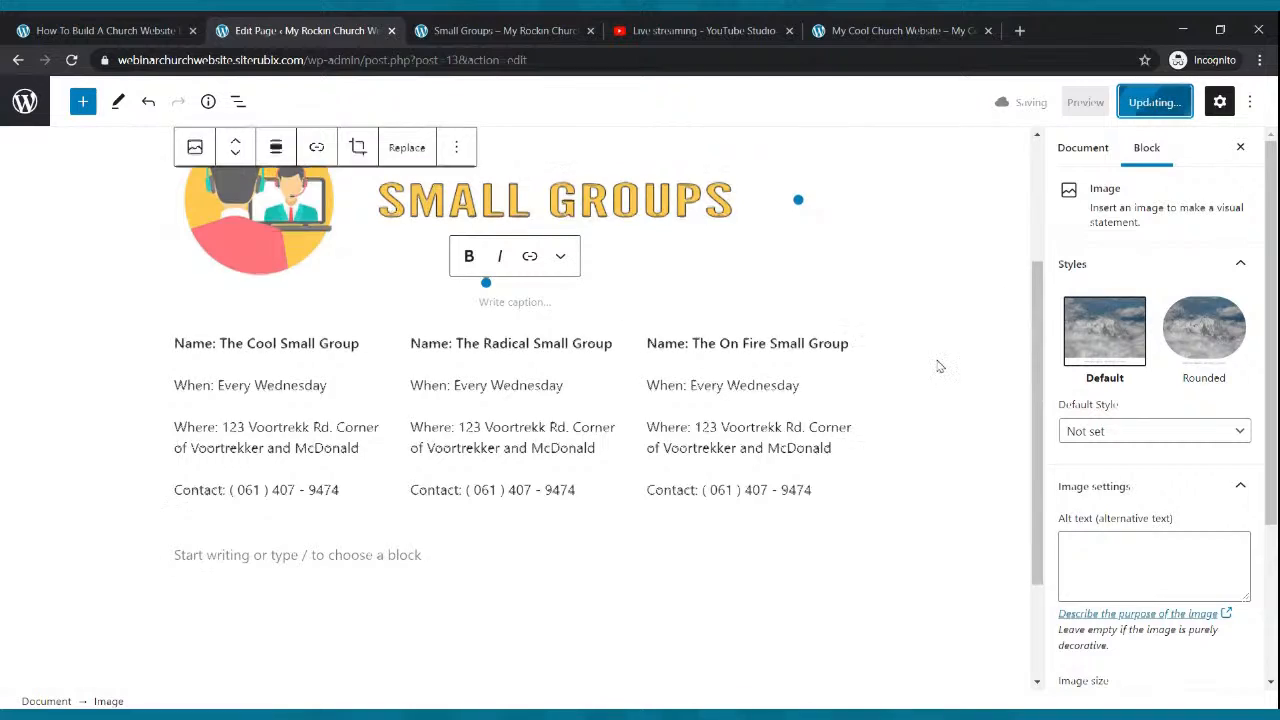
pyautogui.scroll(2, 940, 362)
pyautogui.click(500, 30)
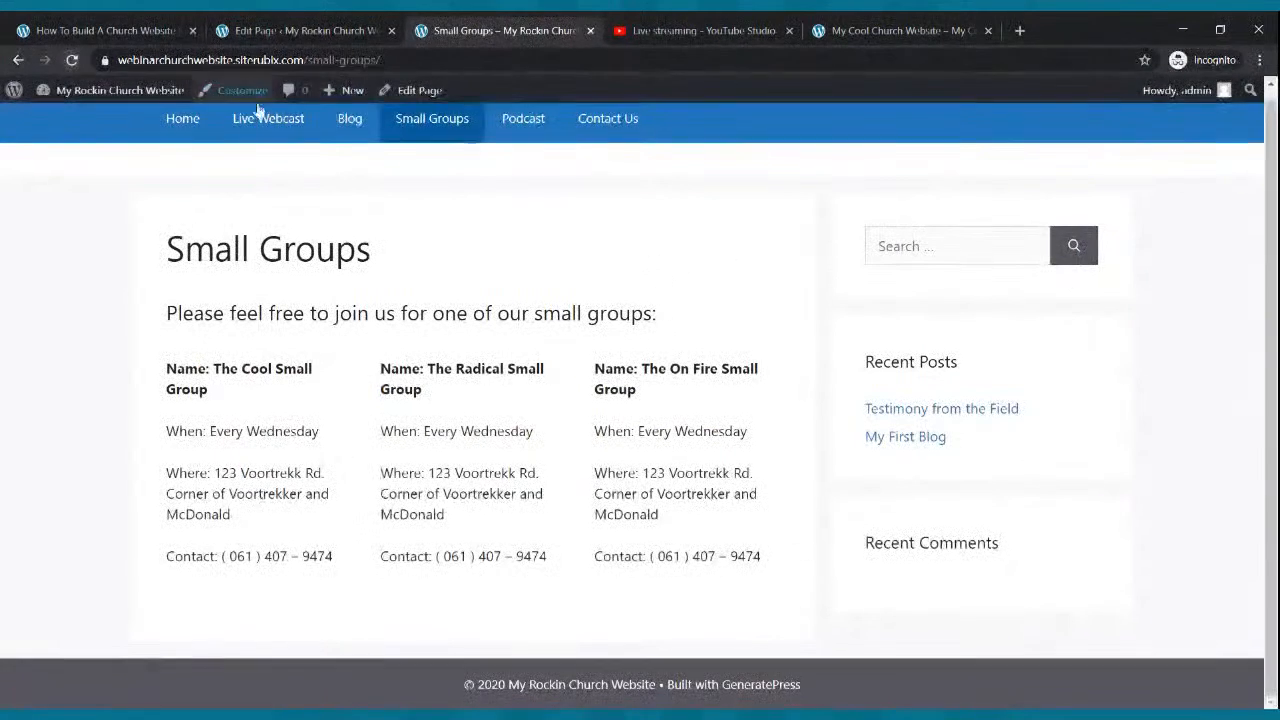
# - Reload the live Small Groups page and scroll through it to confirm the banner above the groups
pyautogui.click(72, 60)
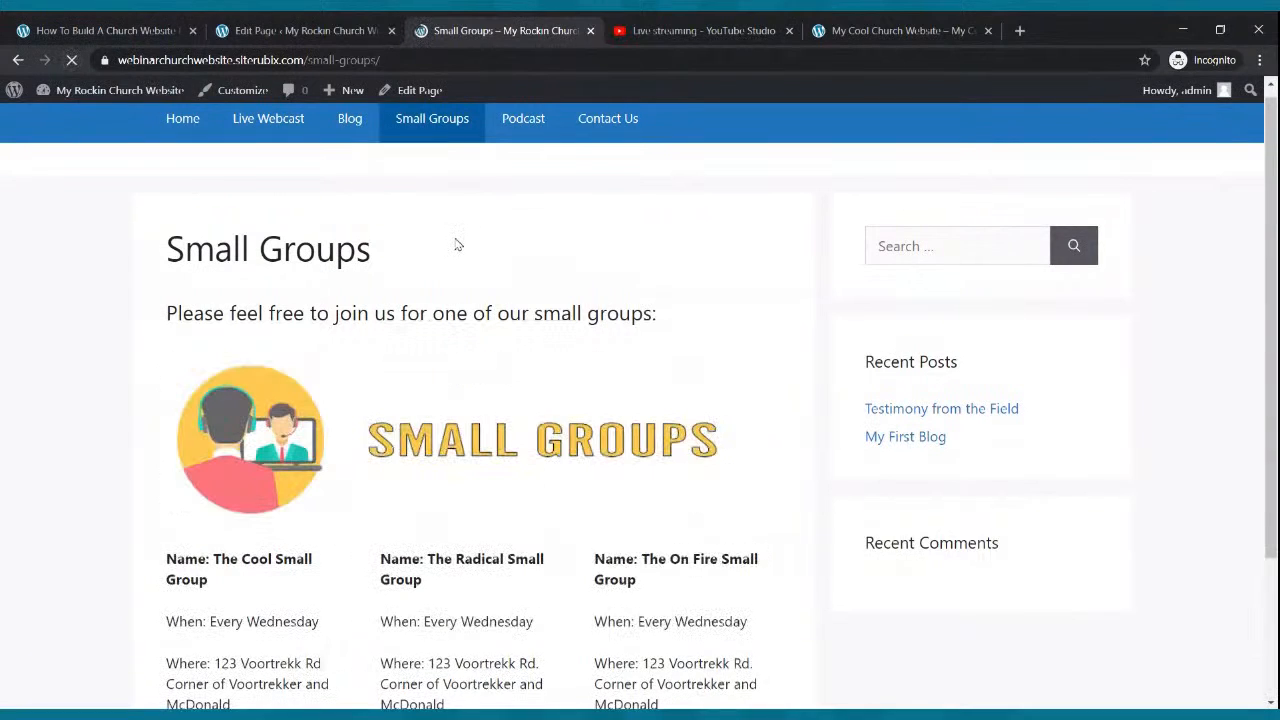
pyautogui.scroll(-2, 459, 244)
pyautogui.scroll(2, 460, 244)
pyautogui.scroll(-2, 545, 200)
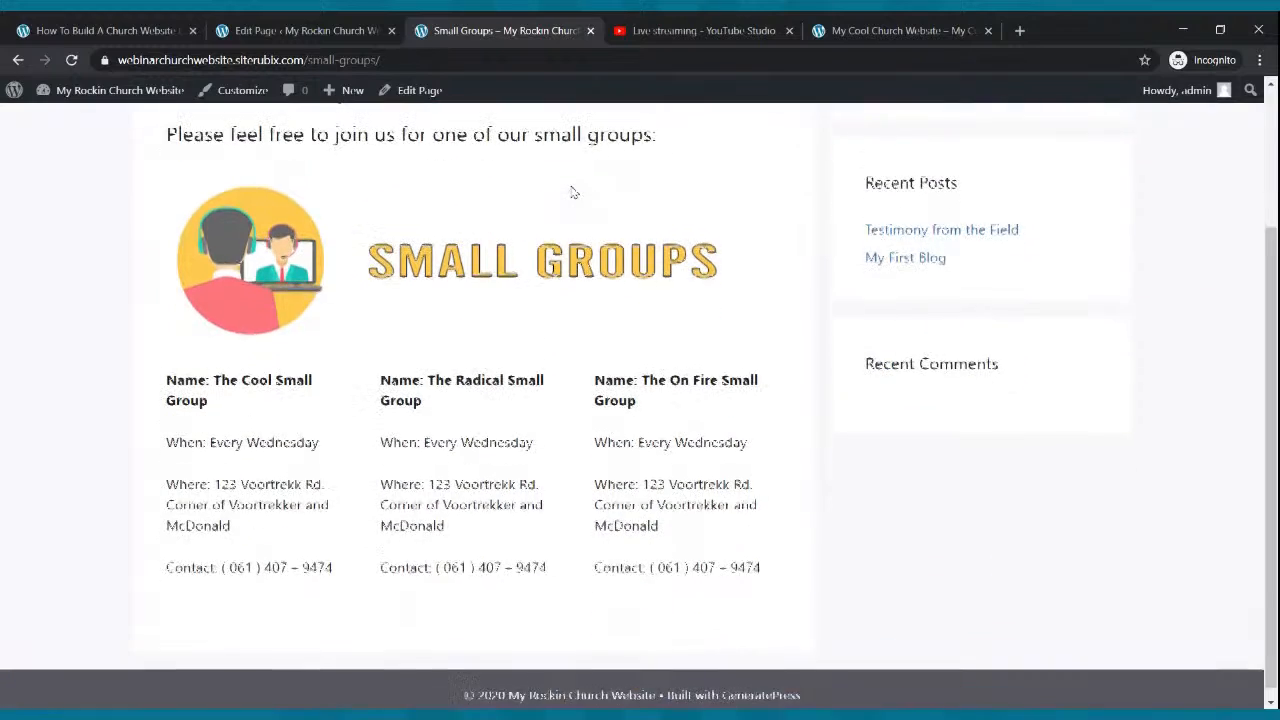
pyautogui.scroll(3, 571, 191)
pyautogui.scroll(-2, 567, 189)
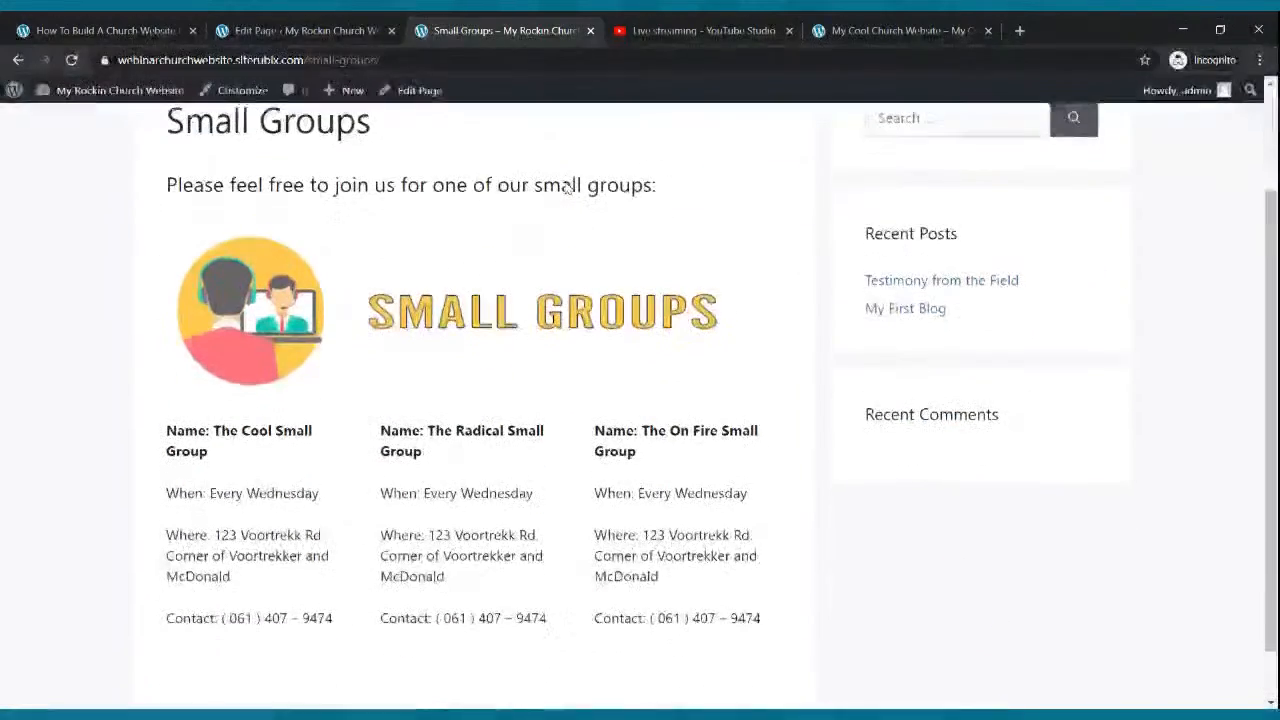
pyautogui.scroll(2, 563, 182)
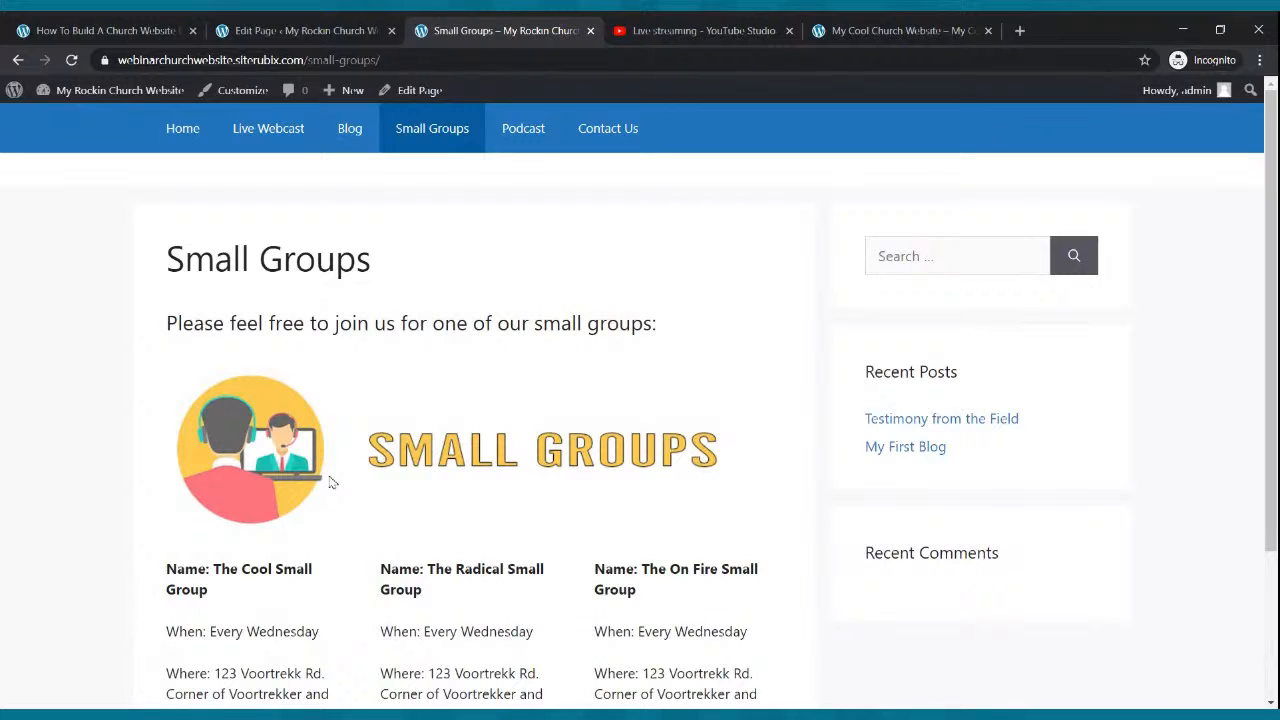
pyautogui.scroll(-2, 548, 388)
pyautogui.scroll(2, 537, 380)
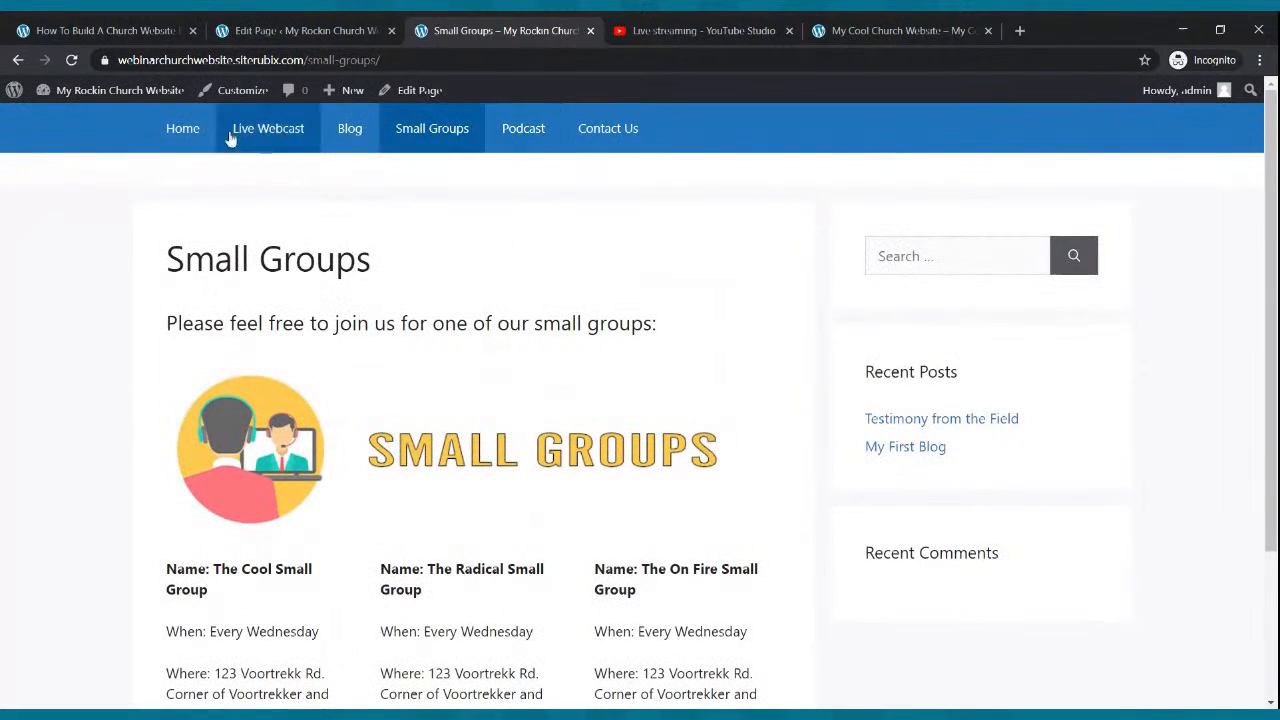
pyautogui.click(183, 131)
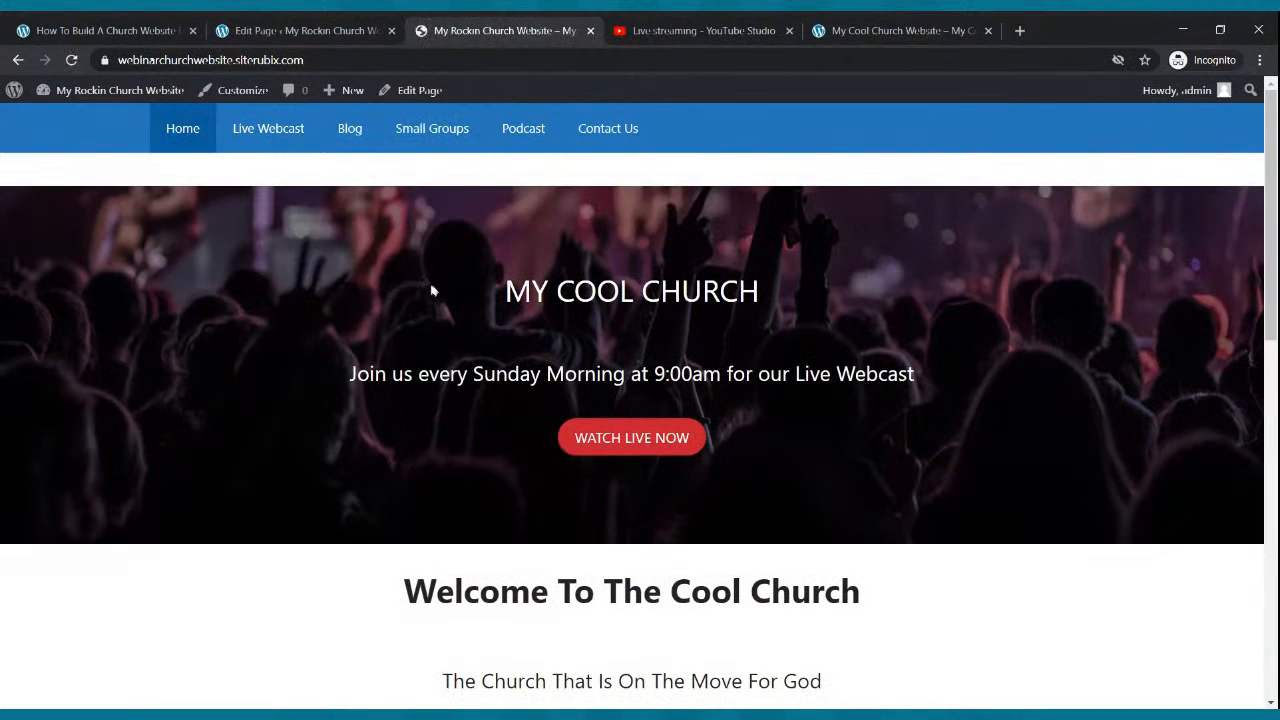
# - Browse the live site's Live Webcast, Blog and Small Groups pages, then return home
pyautogui.click(287, 140)
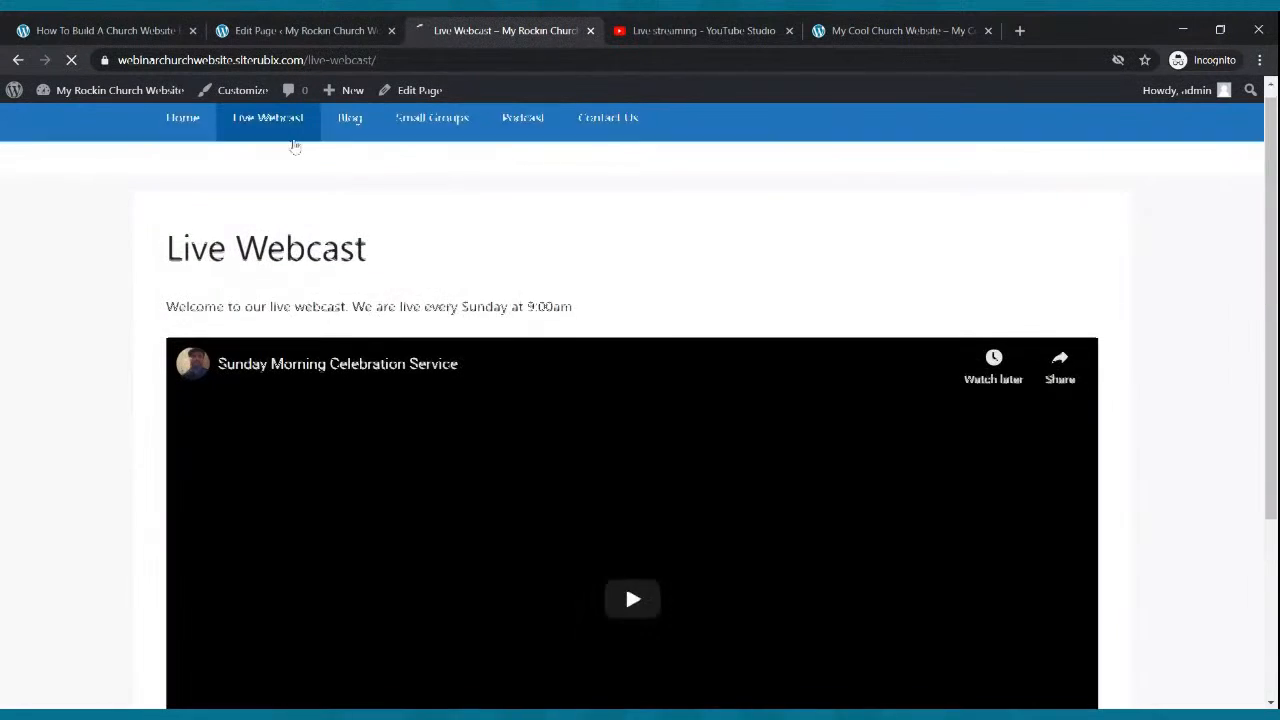
pyautogui.scroll(-3, 294, 143)
pyautogui.scroll(3, 303, 140)
pyautogui.click(343, 130)
pyautogui.scroll(-3, 452, 157)
pyautogui.scroll(3, 452, 157)
pyautogui.click(440, 136)
pyautogui.scroll(-3, 461, 174)
pyautogui.scroll(3, 457, 163)
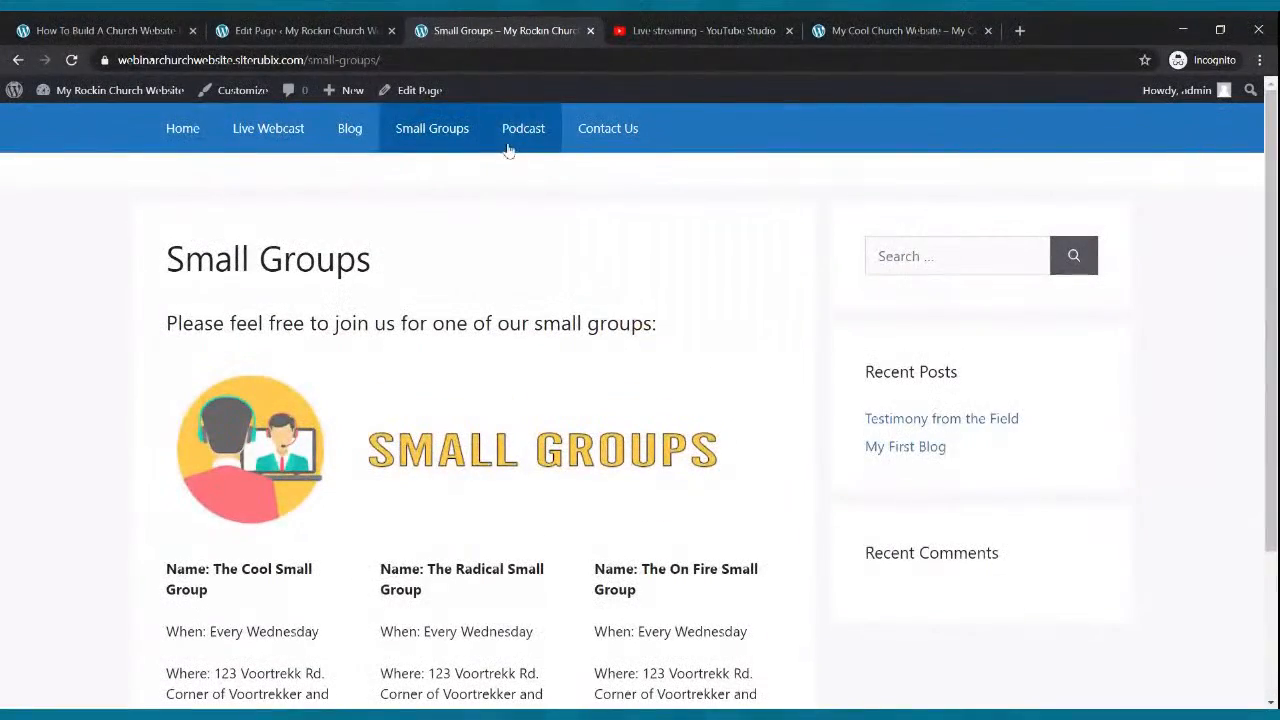
pyautogui.click(178, 130)
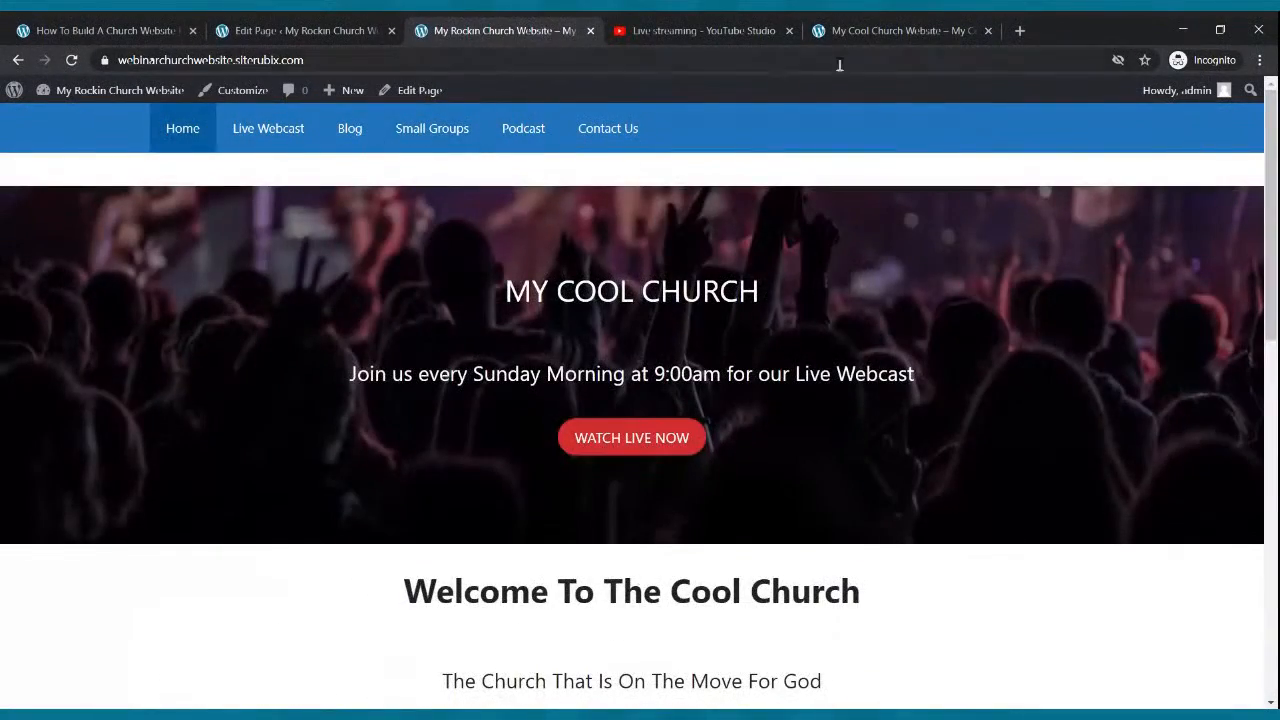
# - Compare the My Rockin Church site with the My Cool Church Website, then return to the editor
pyautogui.click(852, 31)
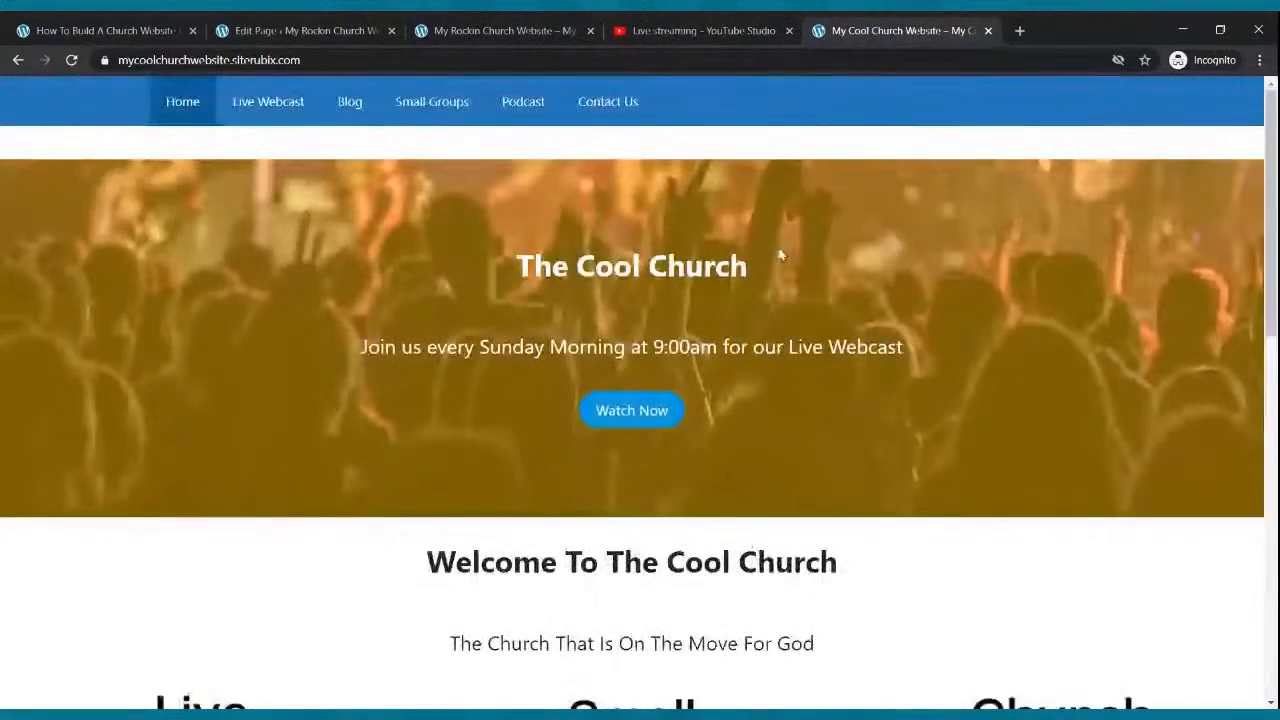
pyautogui.scroll(-10, 822, 130)
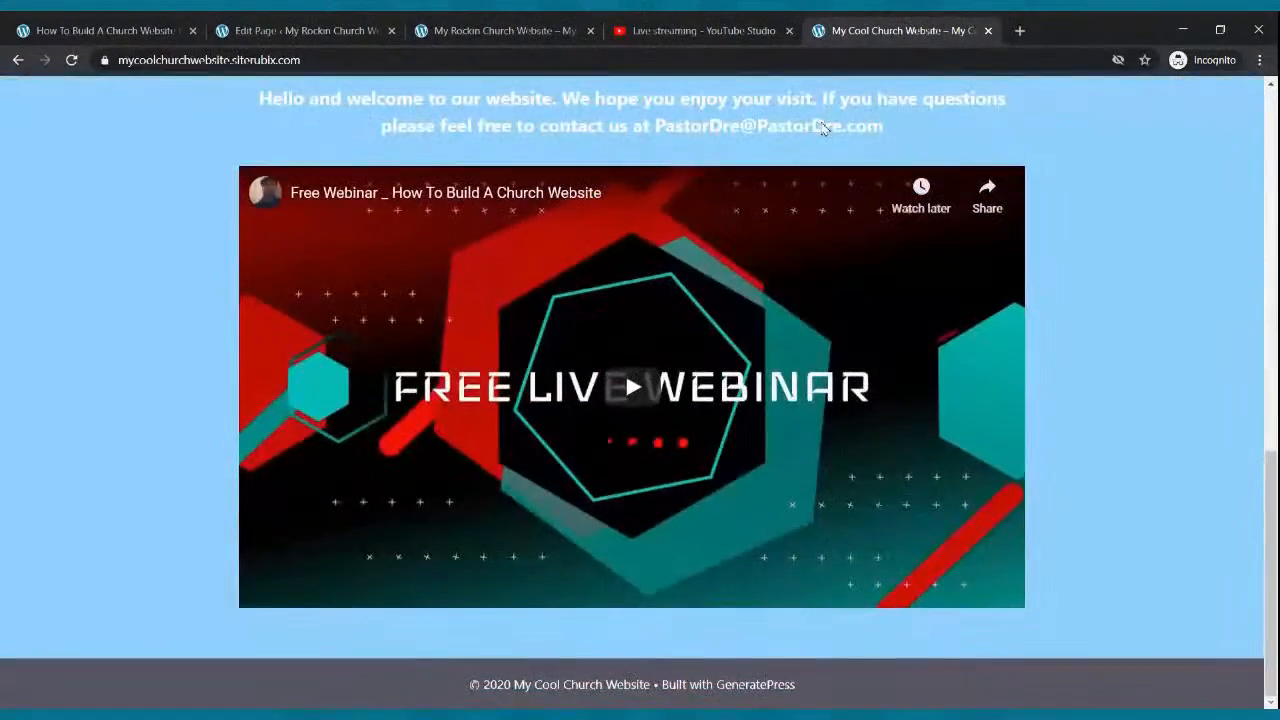
pyautogui.click(447, 26)
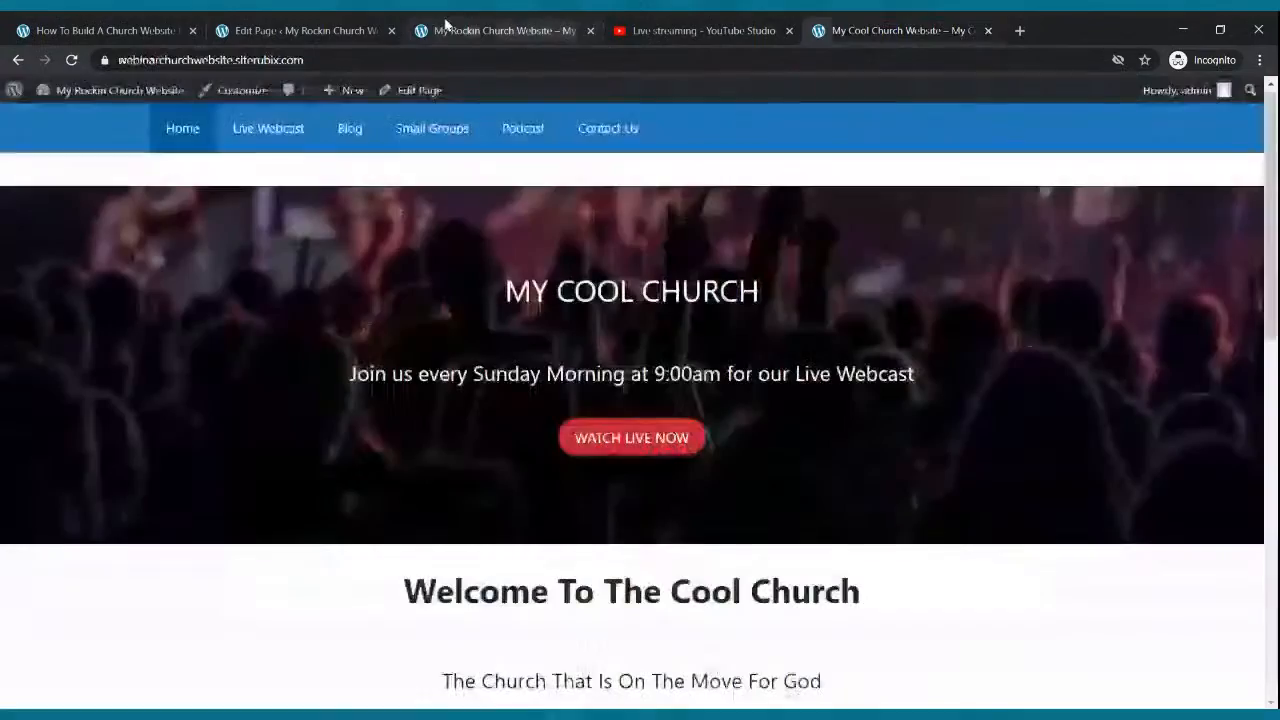
pyautogui.scroll(-9, 462, 187)
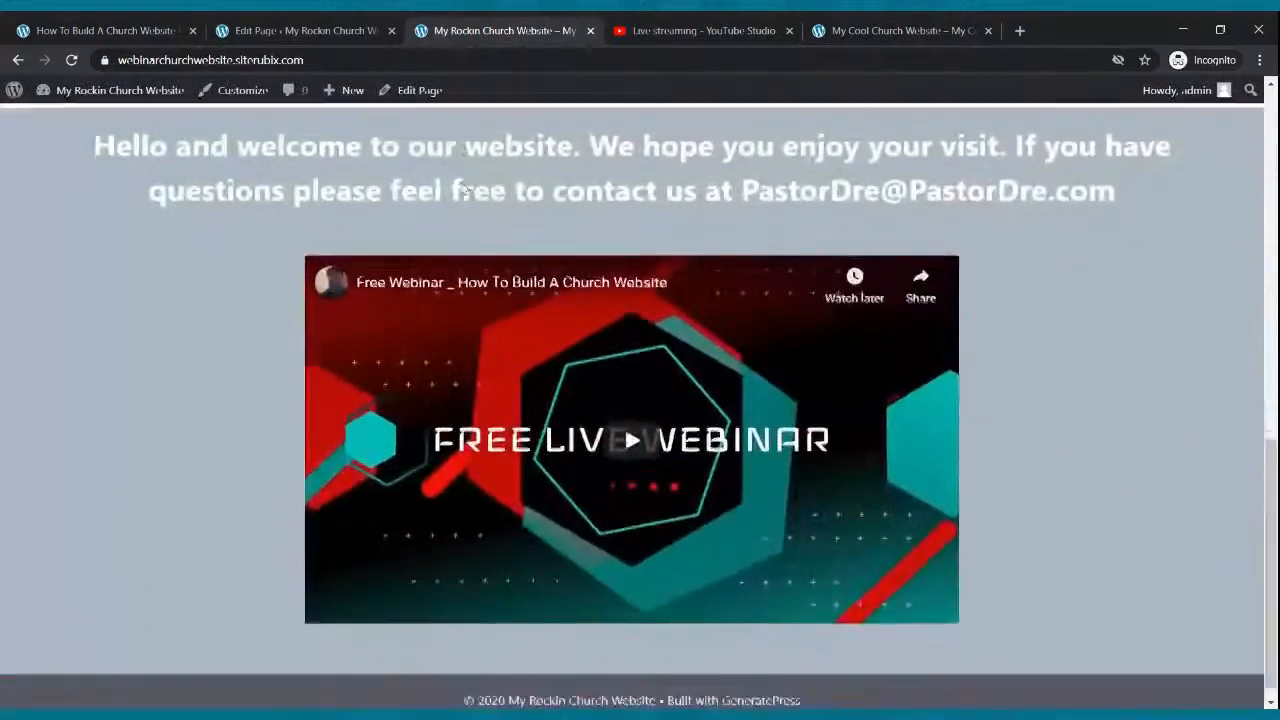
pyautogui.scroll(10, 465, 190)
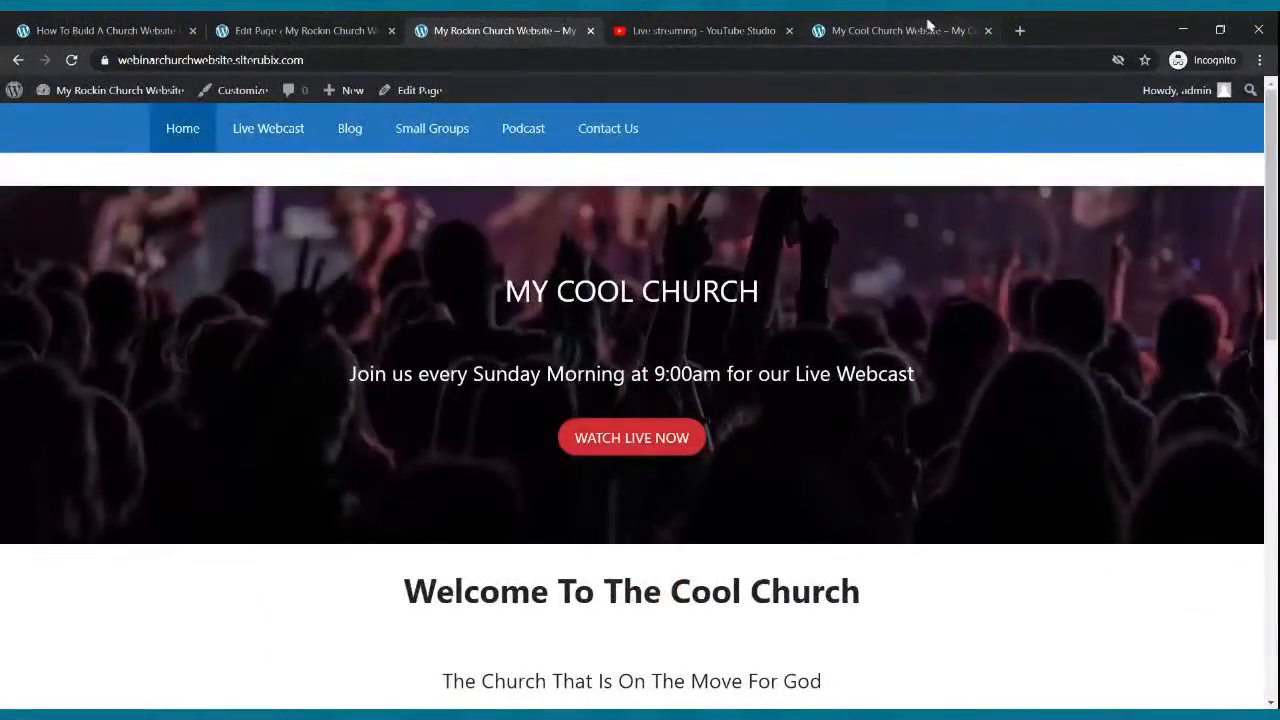
pyautogui.click(905, 30)
pyautogui.scroll(8, 840, 355)
pyautogui.scroll(-7, 820, 355)
pyautogui.scroll(-3, 818, 355)
pyautogui.scroll(9, 809, 257)
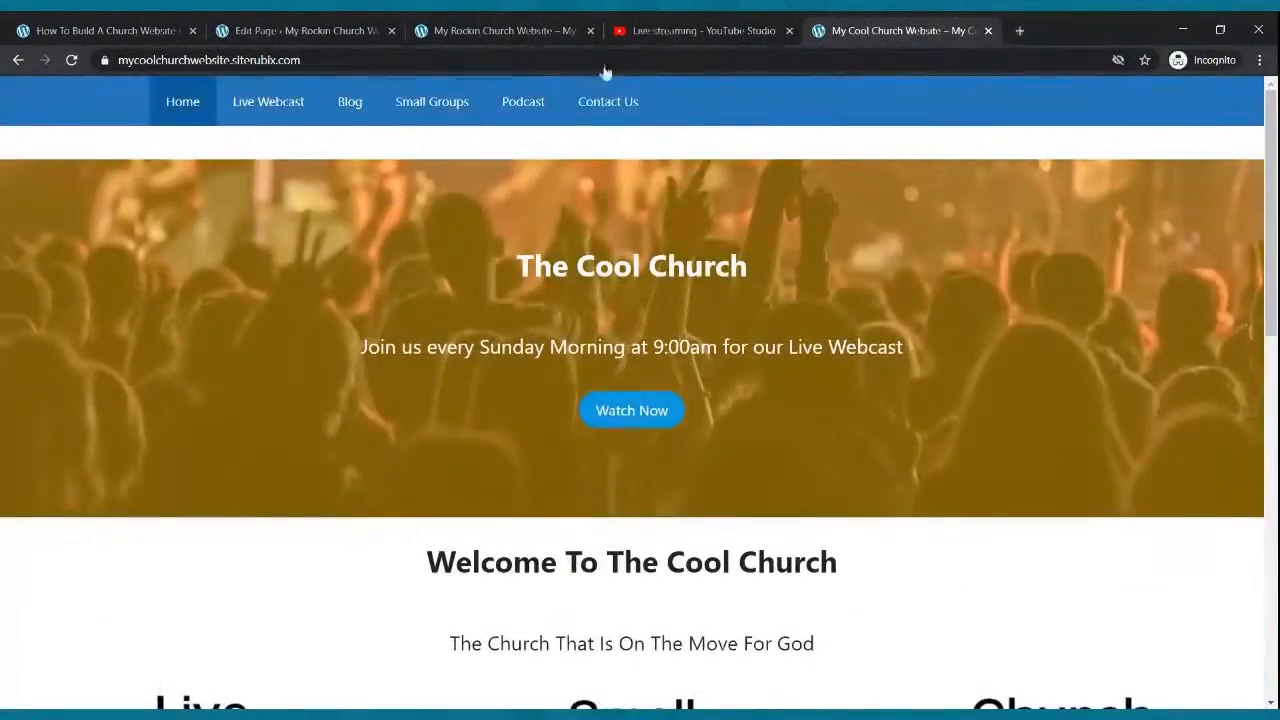
pyautogui.click(505, 30)
pyautogui.scroll(-5, 555, 300)
pyautogui.scroll(-5, 551, 300)
pyautogui.scroll(8, 551, 314)
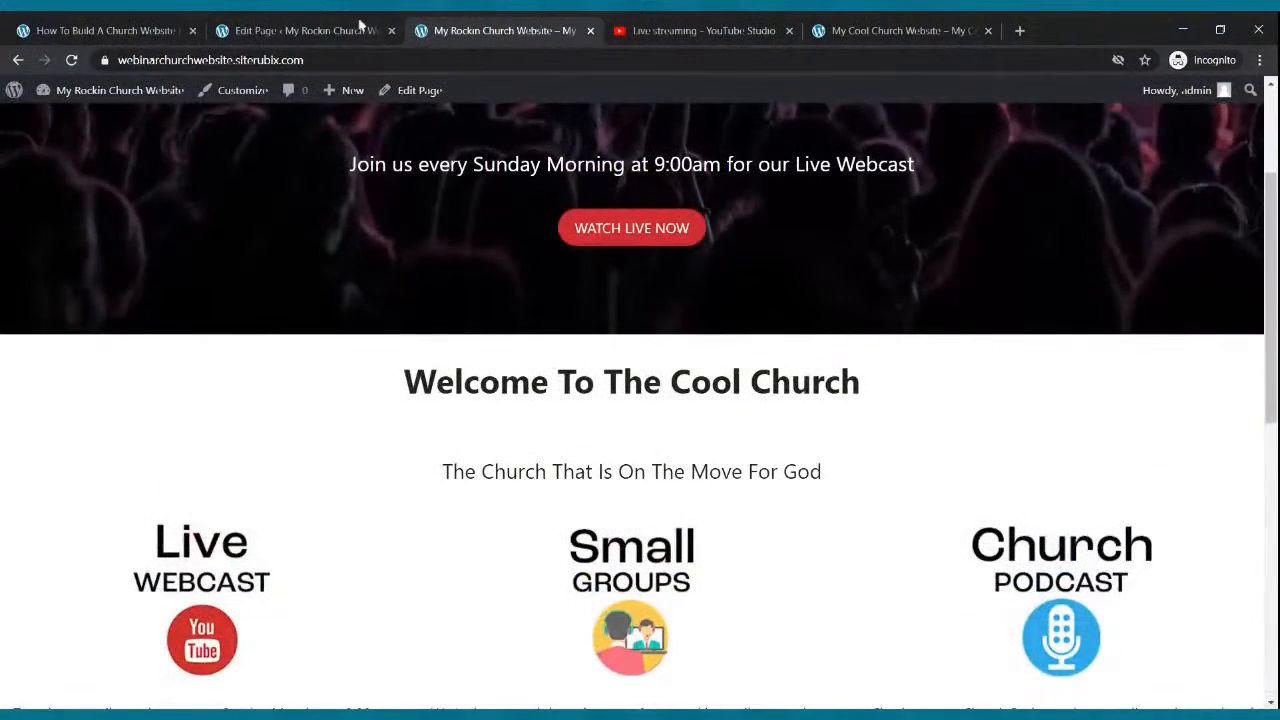
pyautogui.click(300, 30)
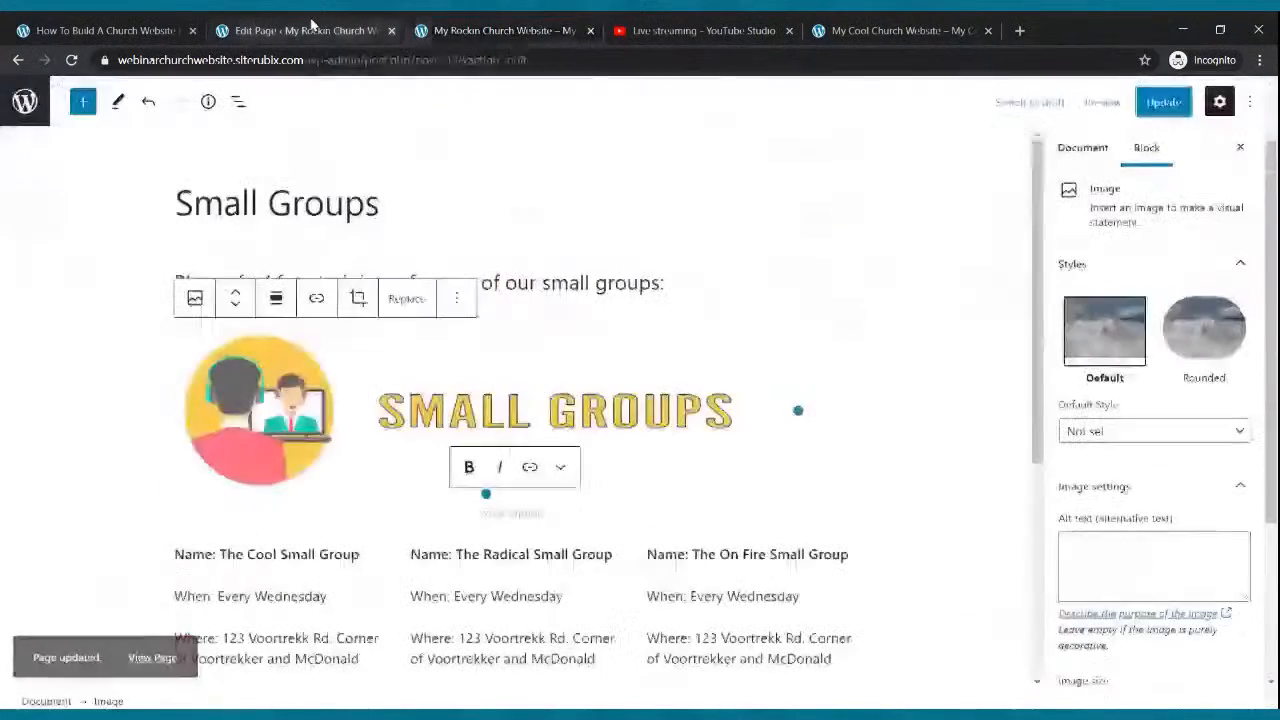
# - Open the empty Podcast page in the block editor from the Pages list
pyautogui.click(30, 104)
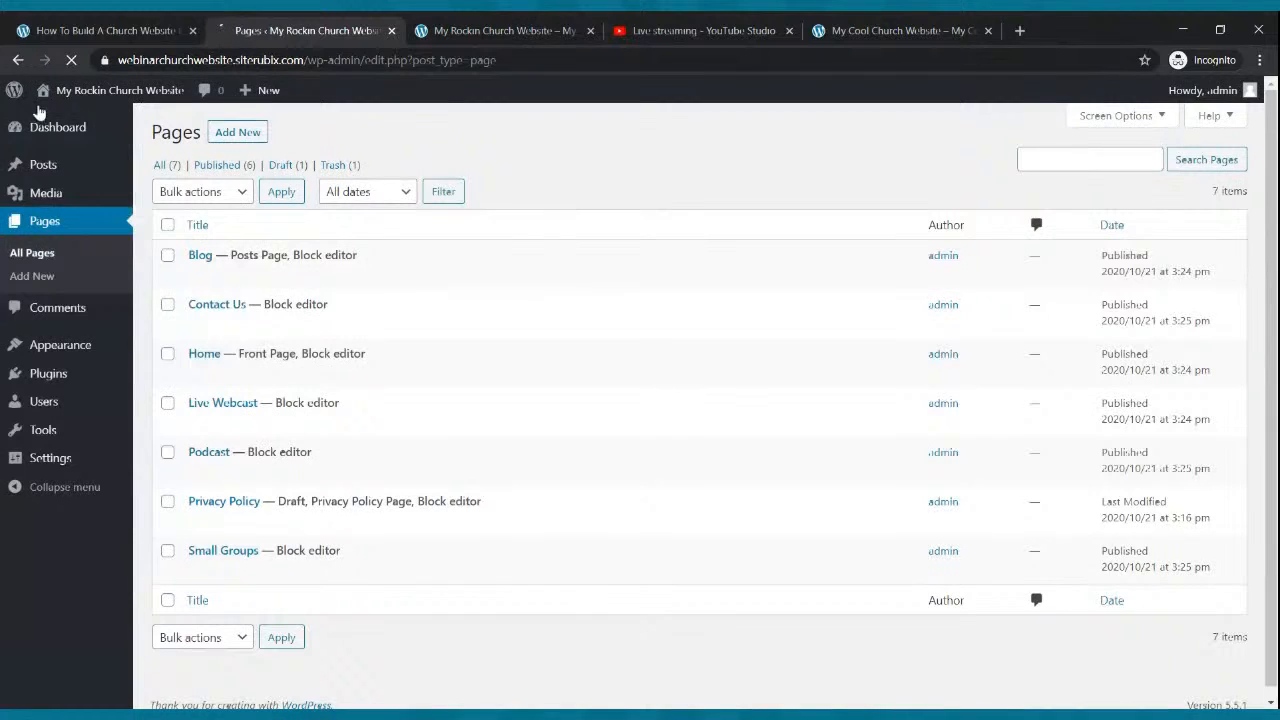
pyautogui.moveTo(224, 476)
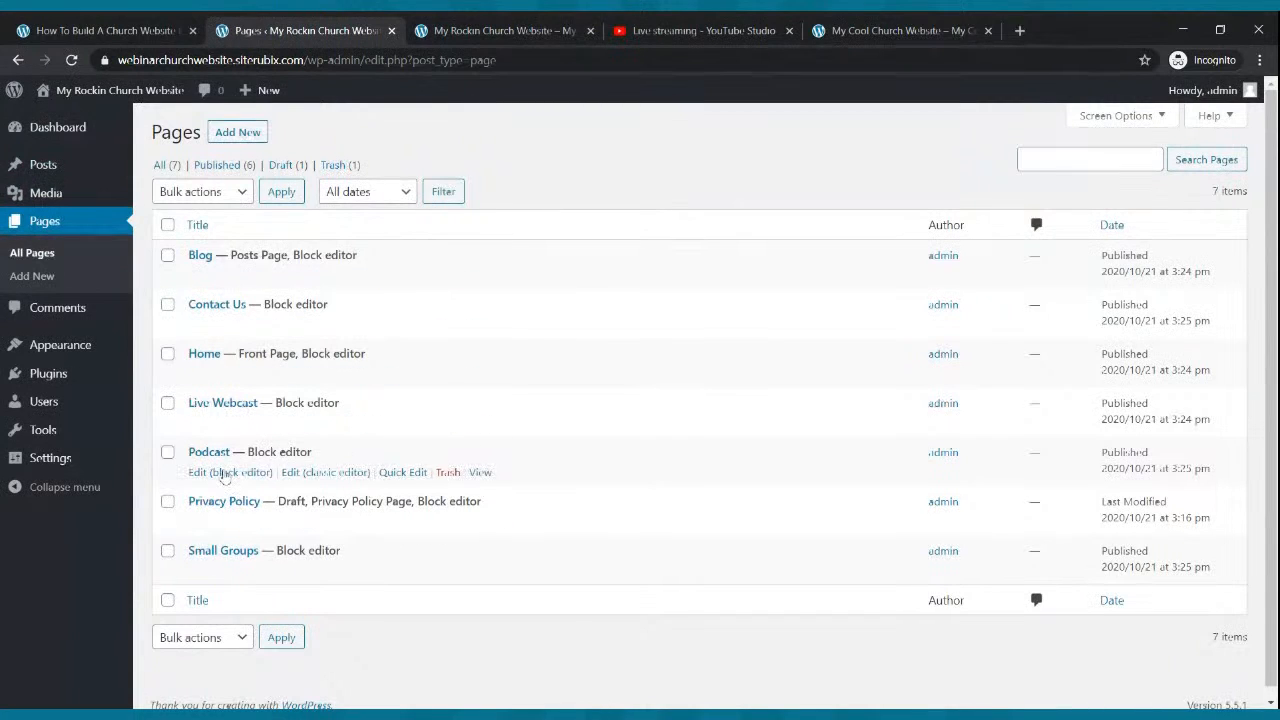
pyautogui.click(224, 476)
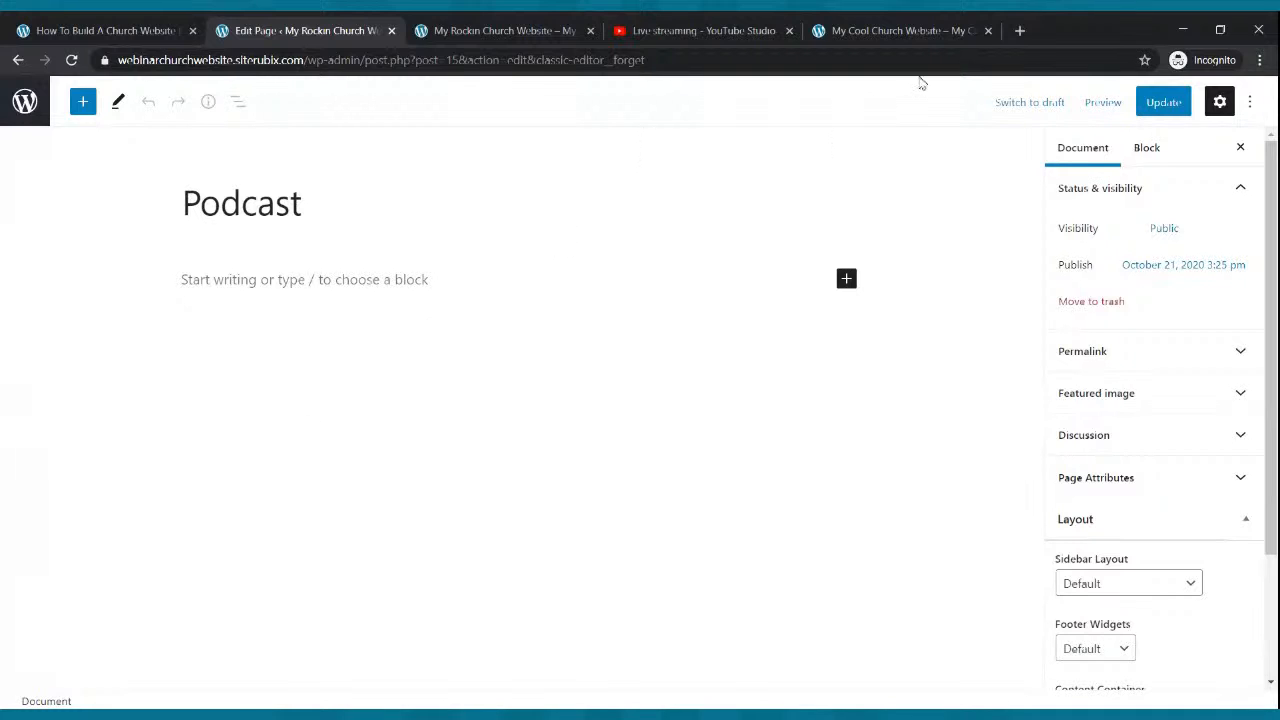
# - Go to spreaker.com in a new tab and sign in with the saved account details
pyautogui.click(1020, 30)
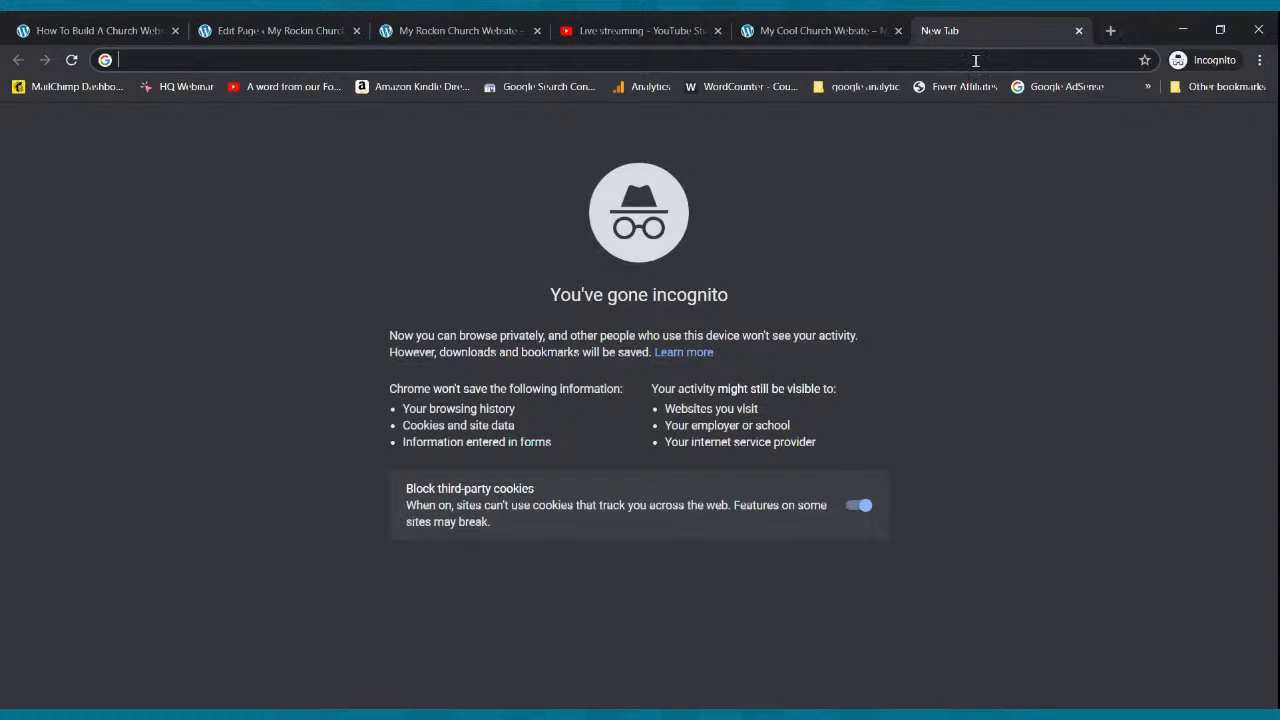
pyautogui.write('spreaker.com')
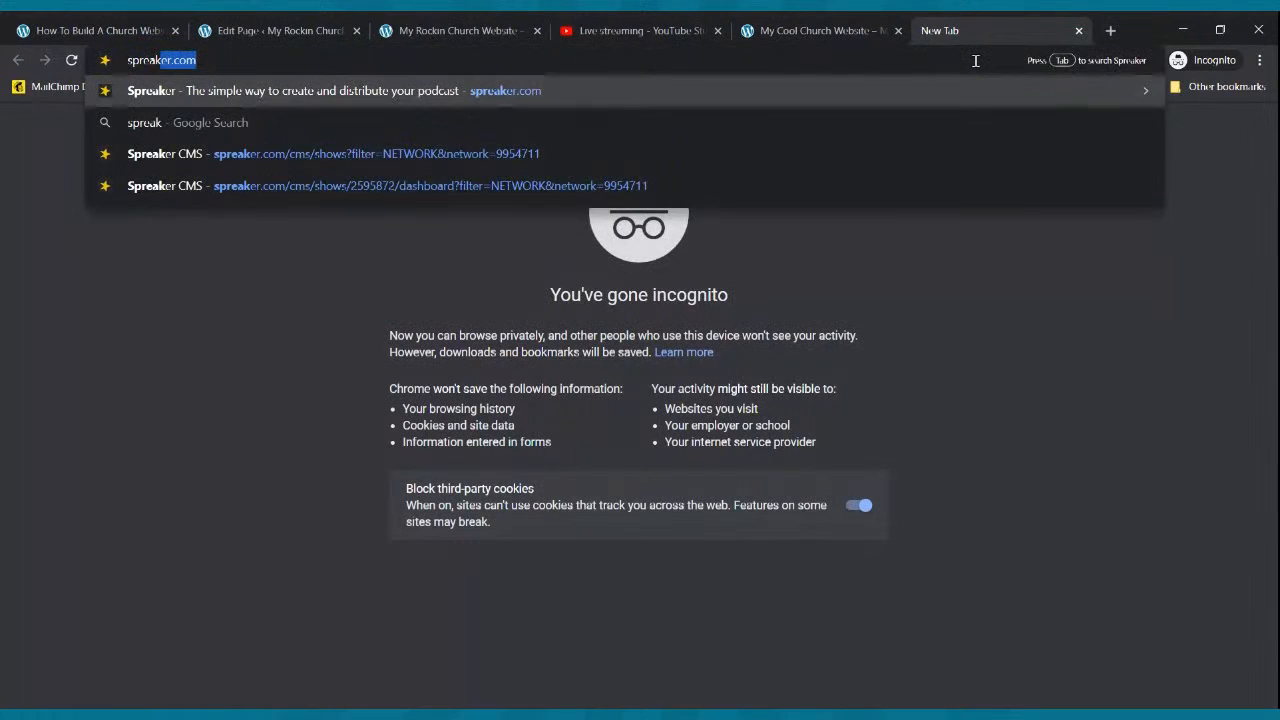
pyautogui.press('Return')
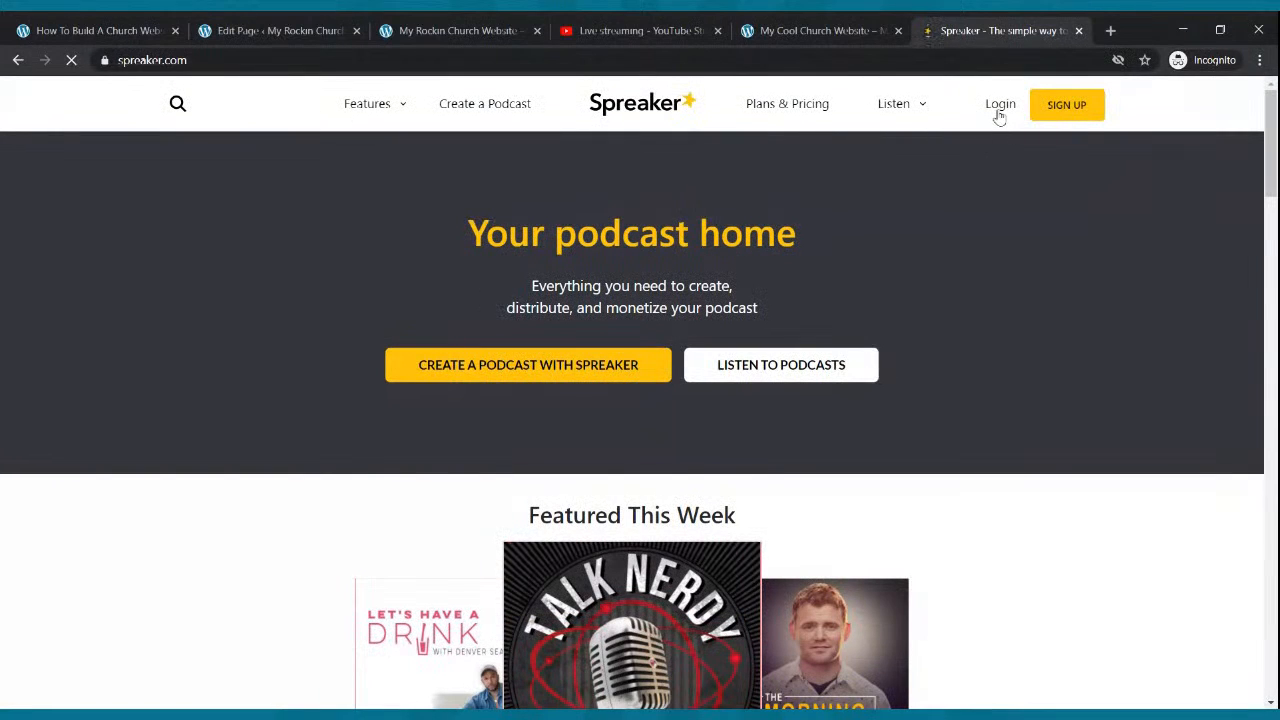
pyautogui.click(999, 110)
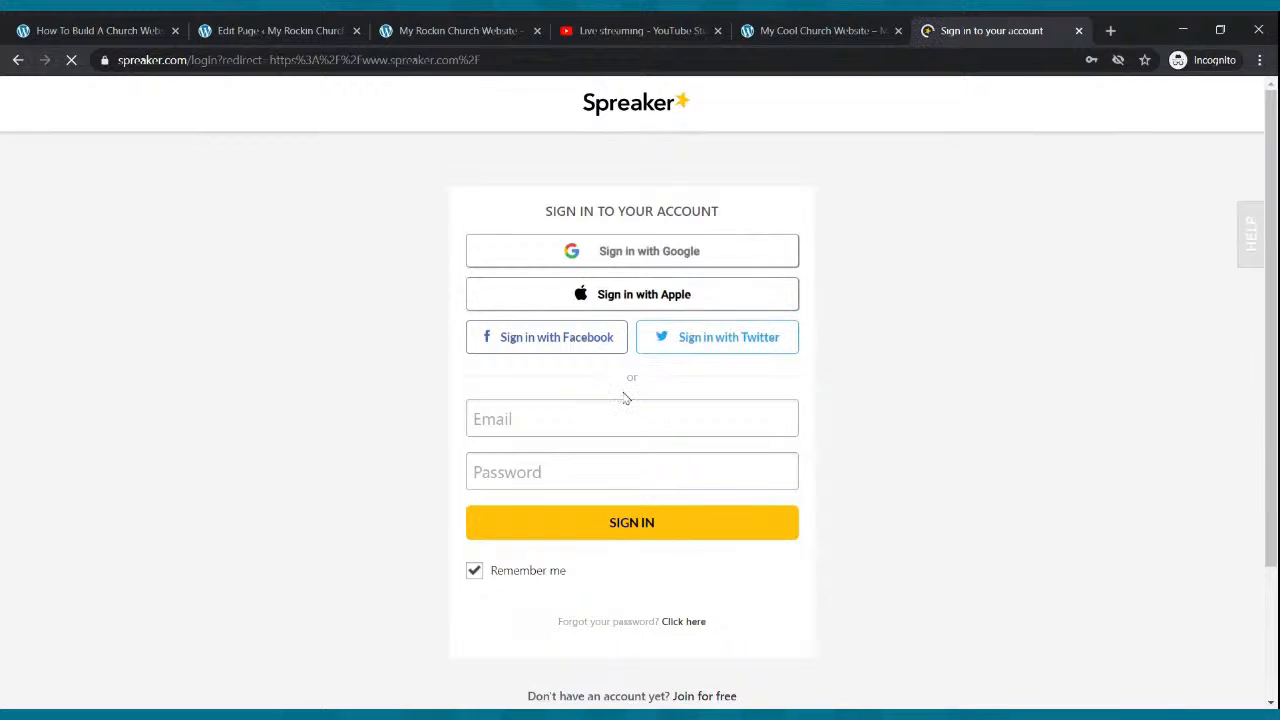
pyautogui.click(611, 414)
pyautogui.click(593, 458)
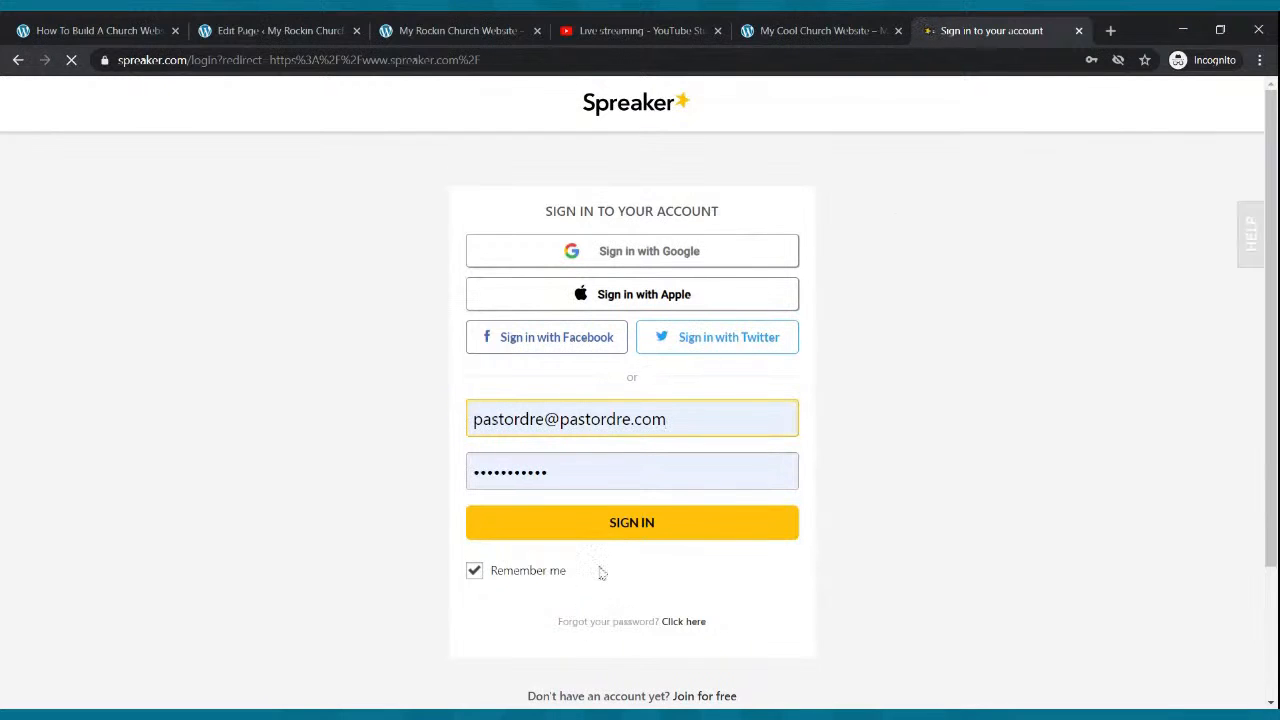
pyautogui.click(607, 520)
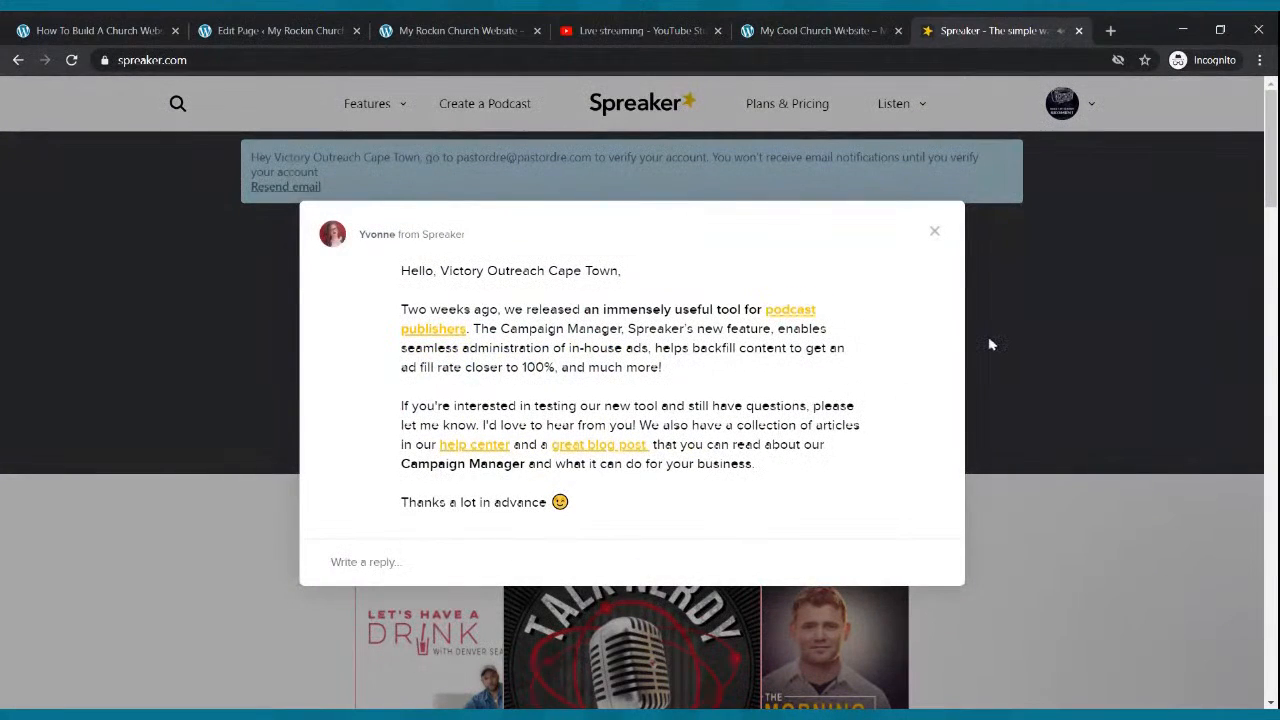
# - Dismiss the chat popup and open the account's My Podcasts list
pyautogui.click(989, 340)
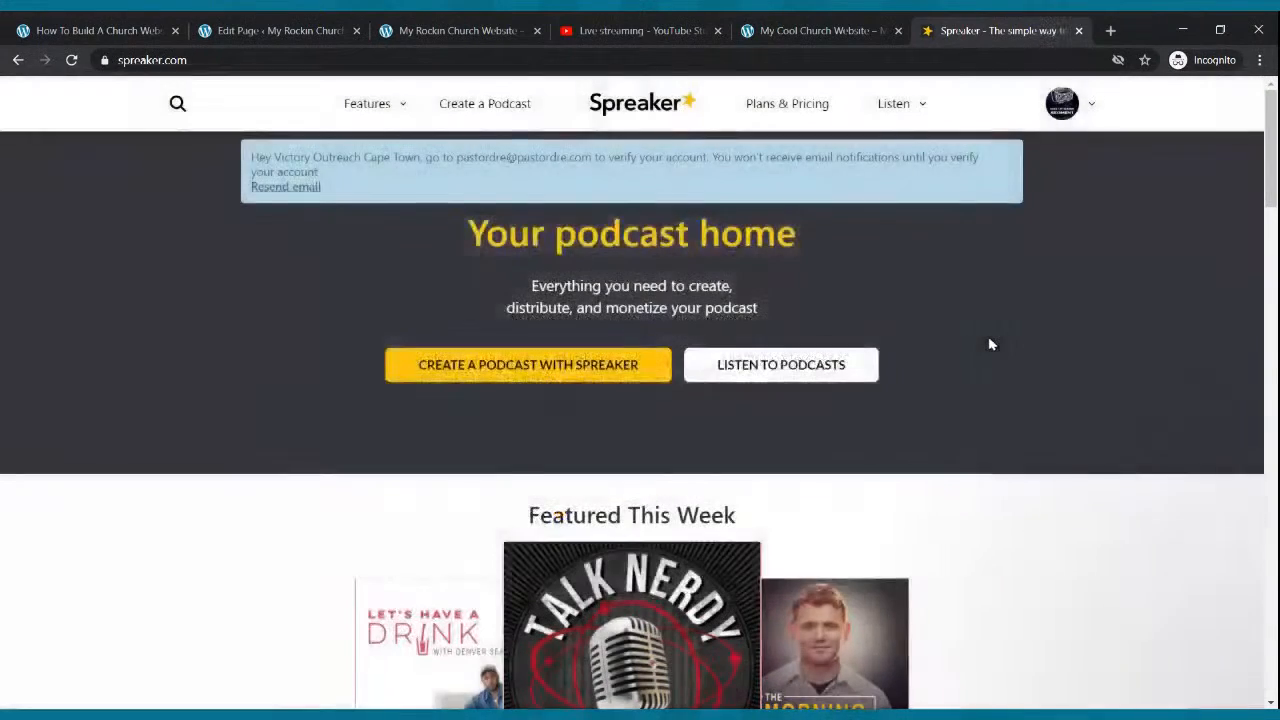
pyautogui.click(1092, 106)
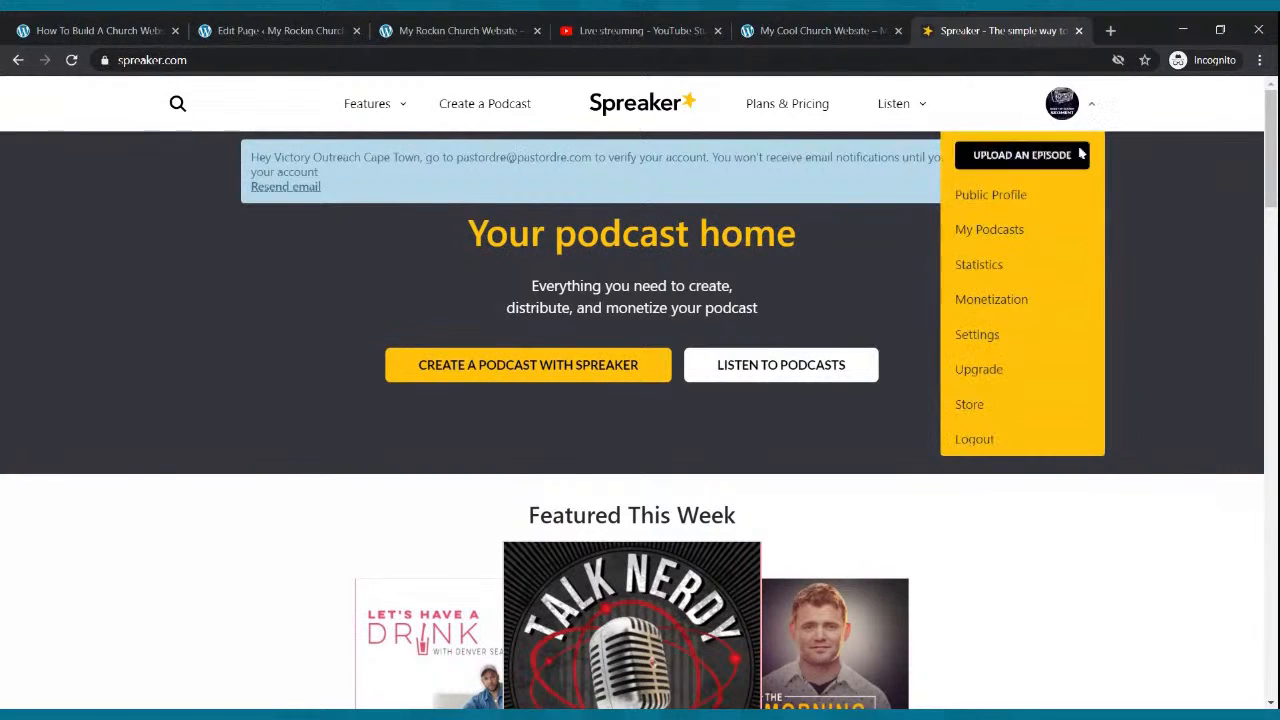
pyautogui.click(1028, 242)
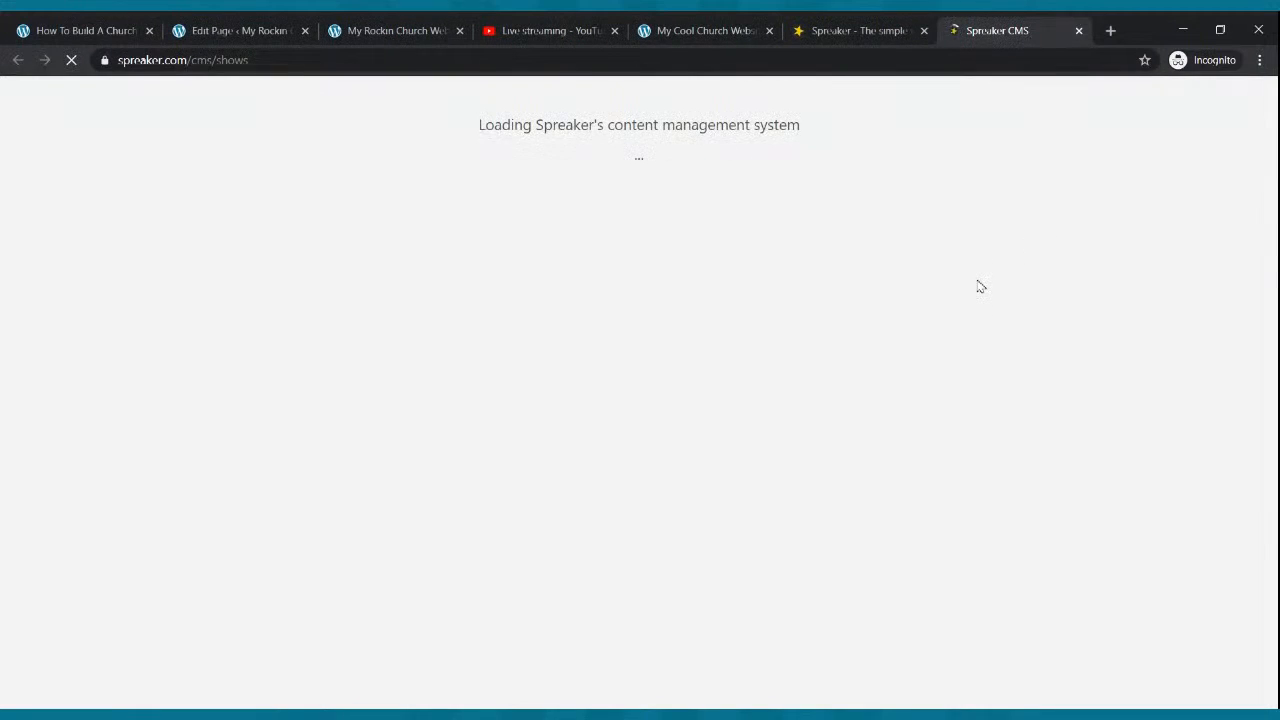
# - Preview the Rise Up Radio podcast's RSS feed in a new tab, then close it
pyautogui.moveTo(980, 290)
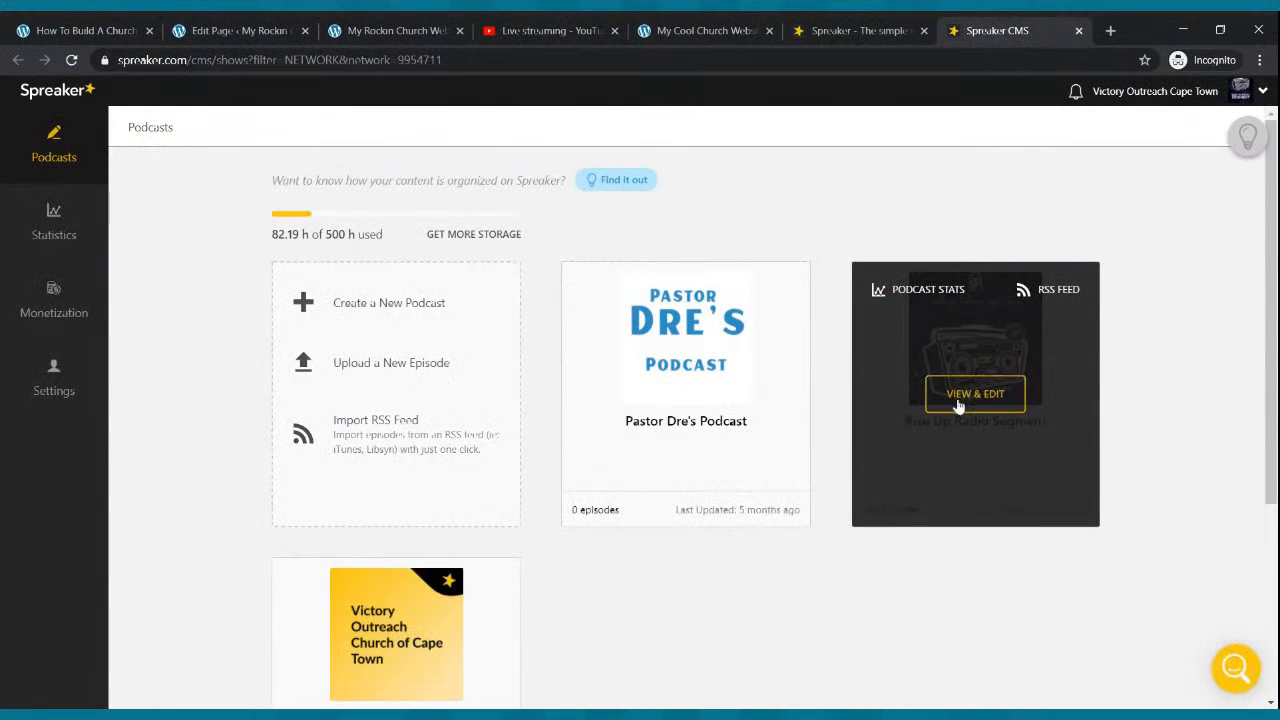
pyautogui.click(1060, 290)
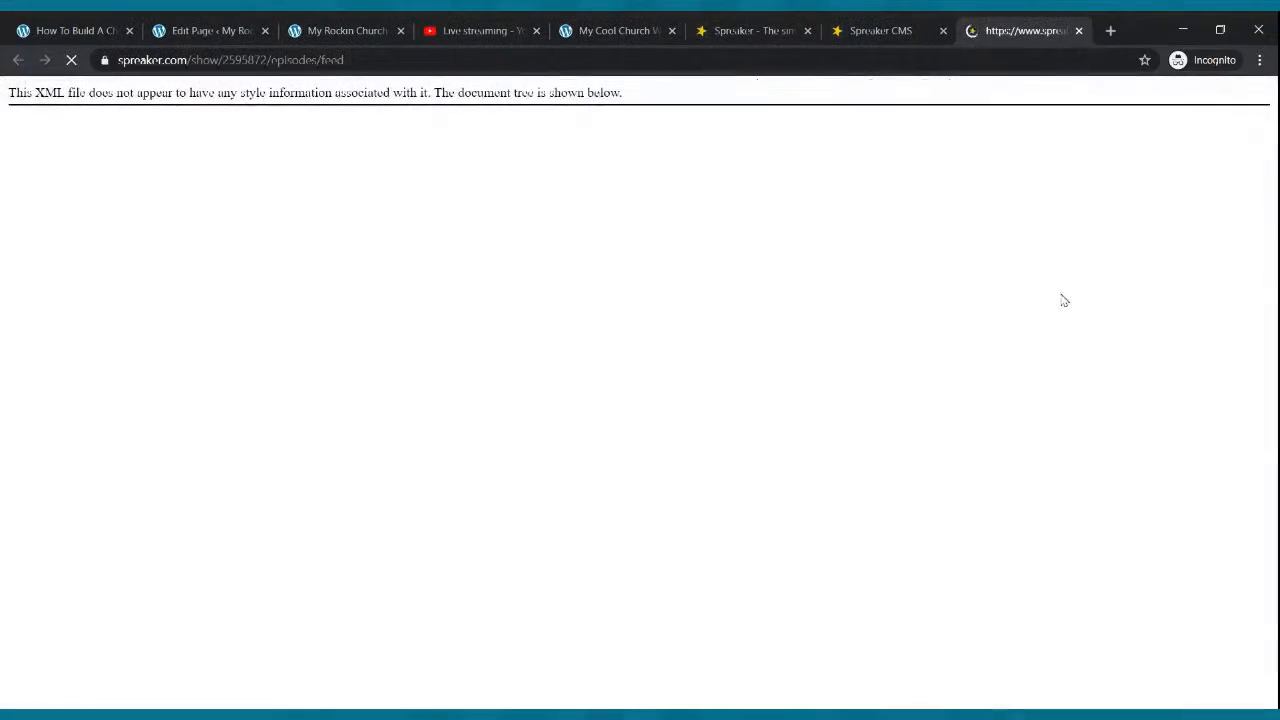
pyautogui.click(318, 60)
pyautogui.hotkey('ctrl', 'c')
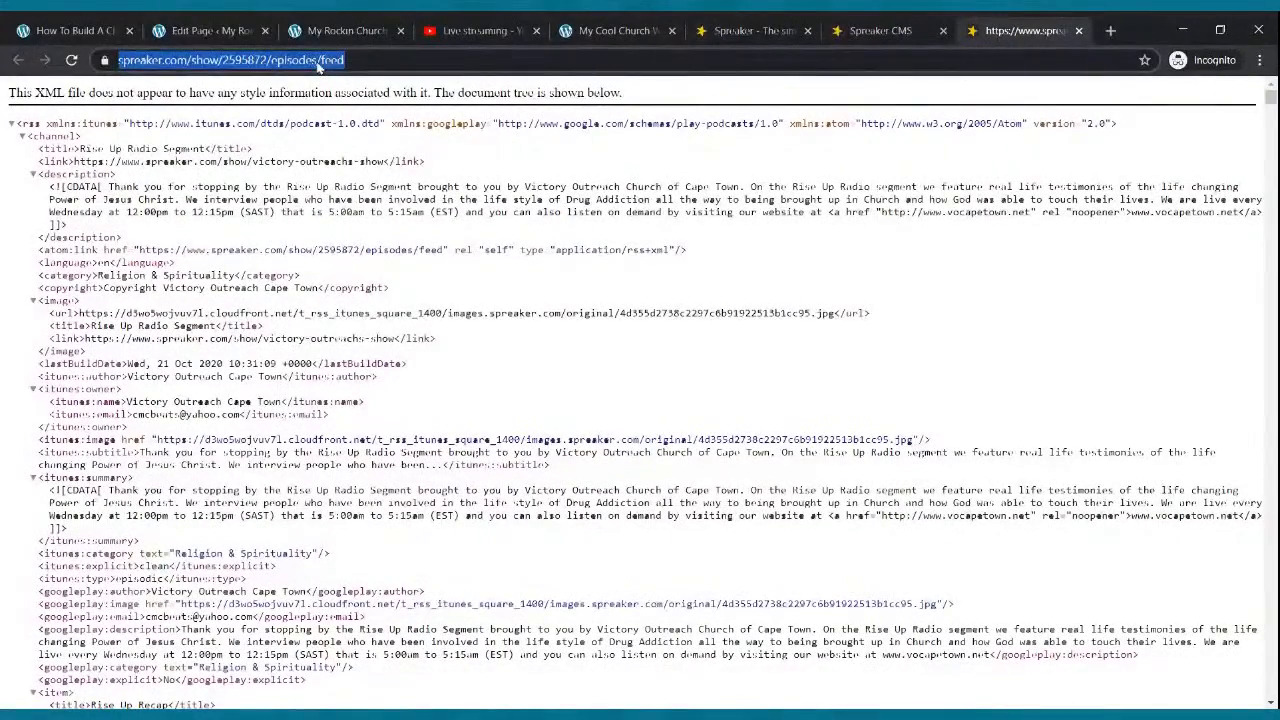
pyautogui.click(1079, 31)
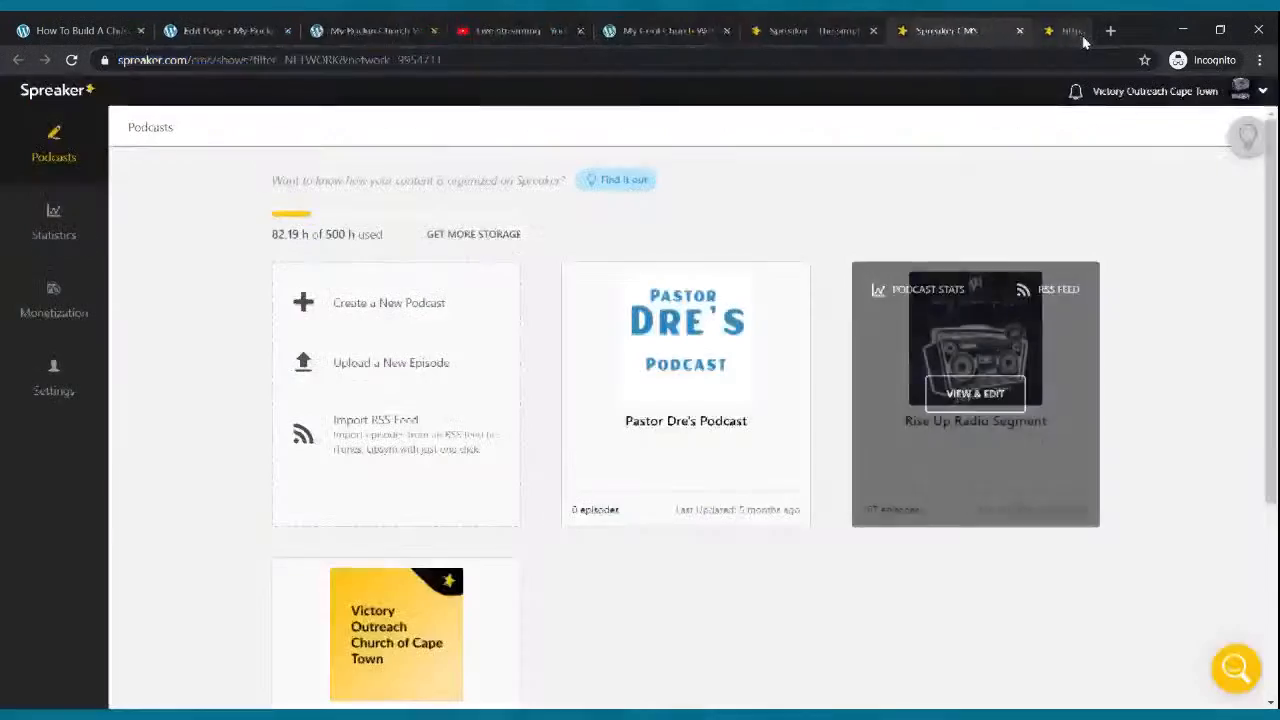
# - Show the RSS link on the Rise Up Radio Segment dashboard, then return to WordPress
pyautogui.click(970, 400)
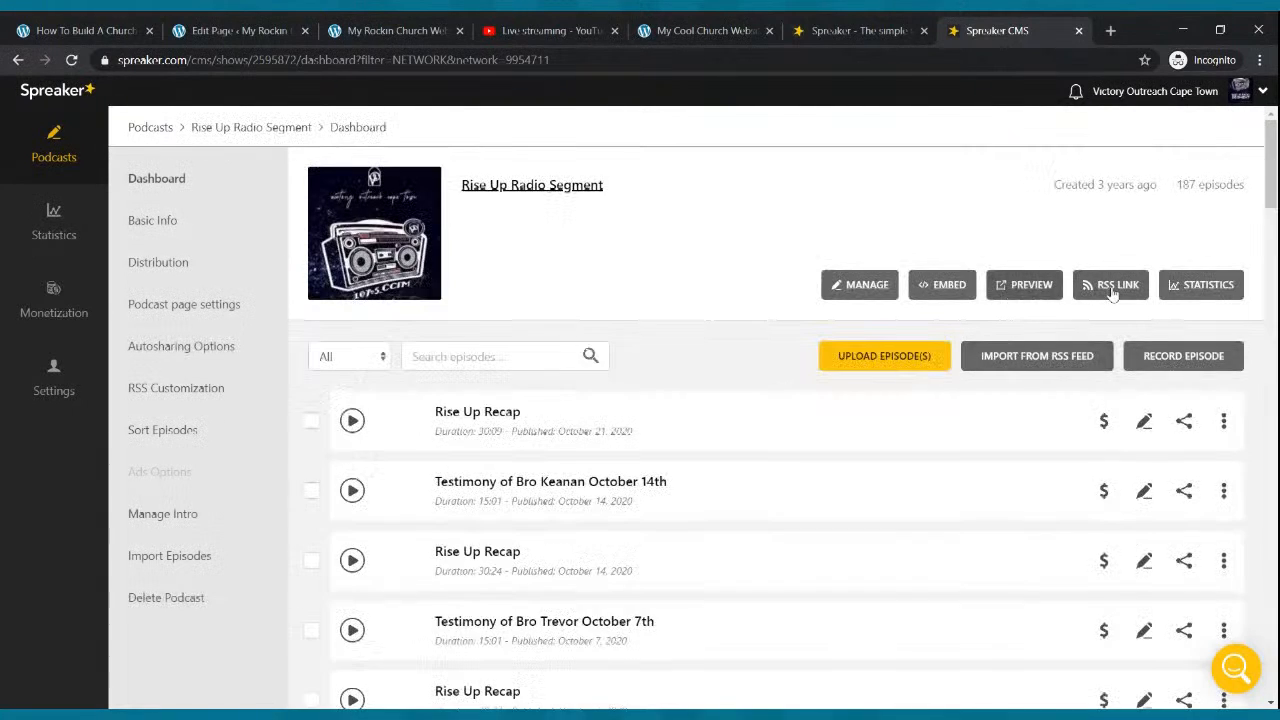
pyautogui.click(1112, 290)
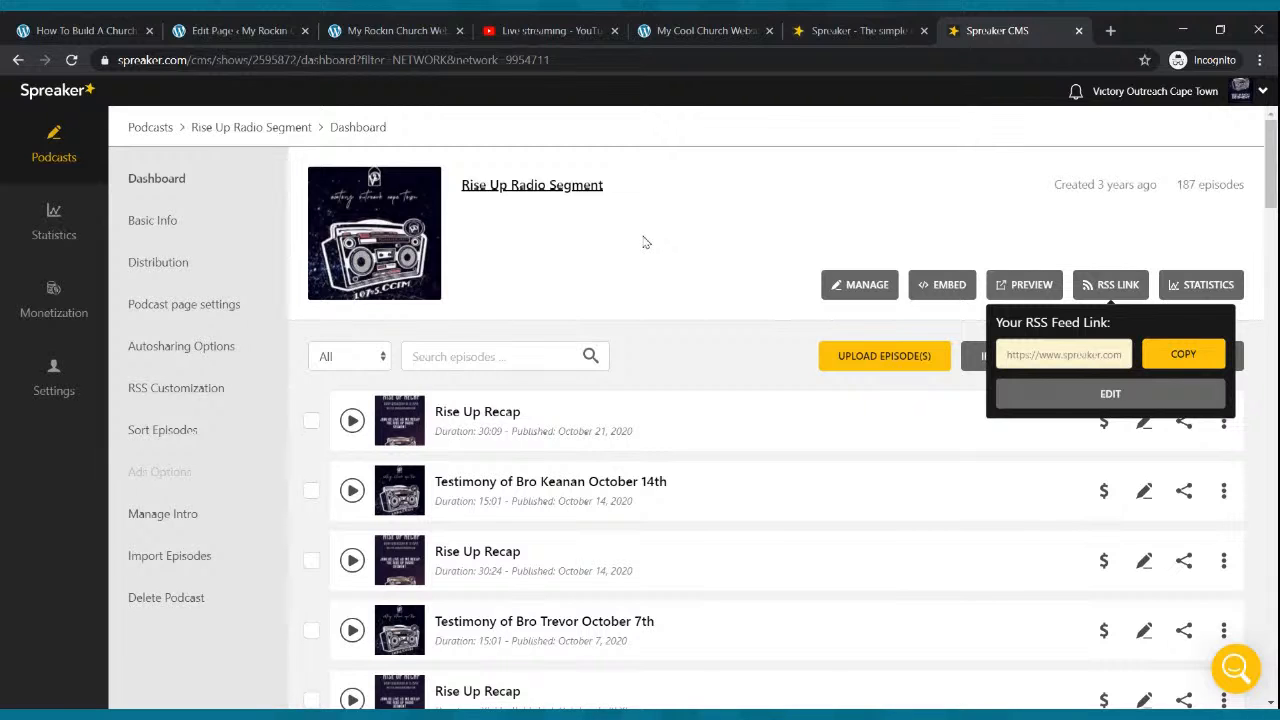
pyautogui.click(280, 26)
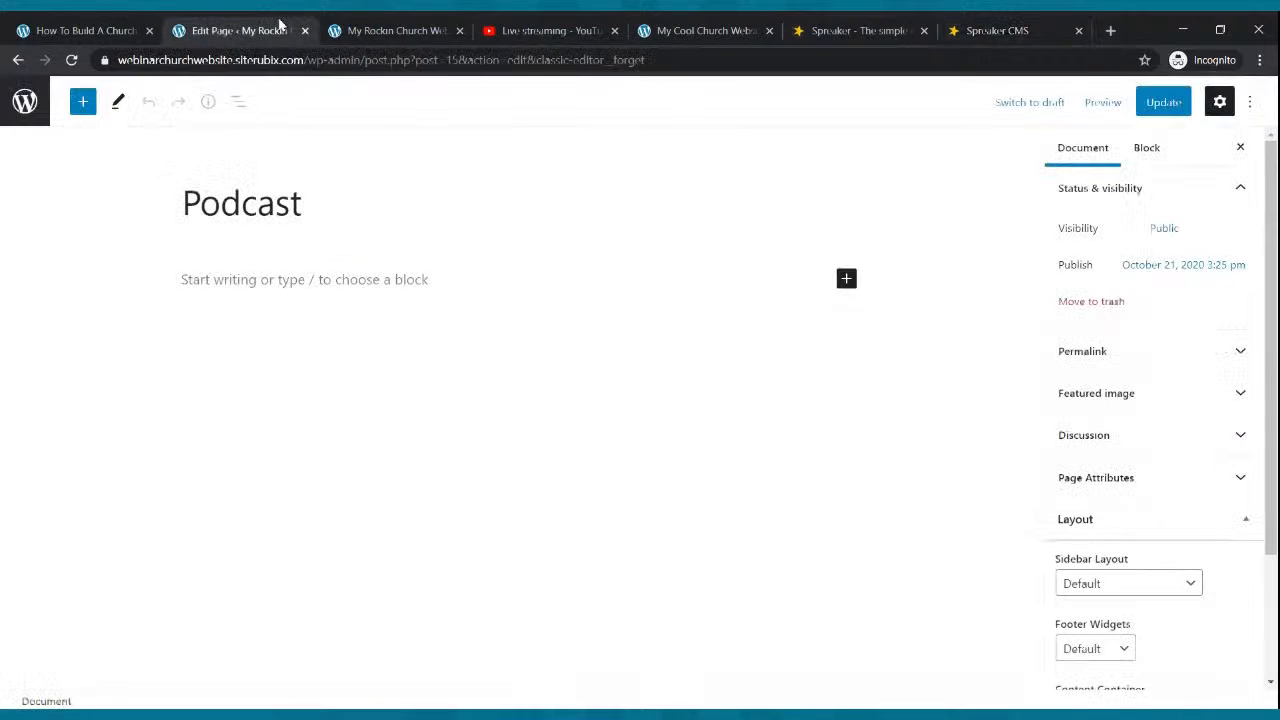
# - Write 'Welcome to our church podcast:' on the Podcast page and insert an RSS block below it
pyautogui.click(330, 276)
pyautogui.write('Welcome to our church podcast:')
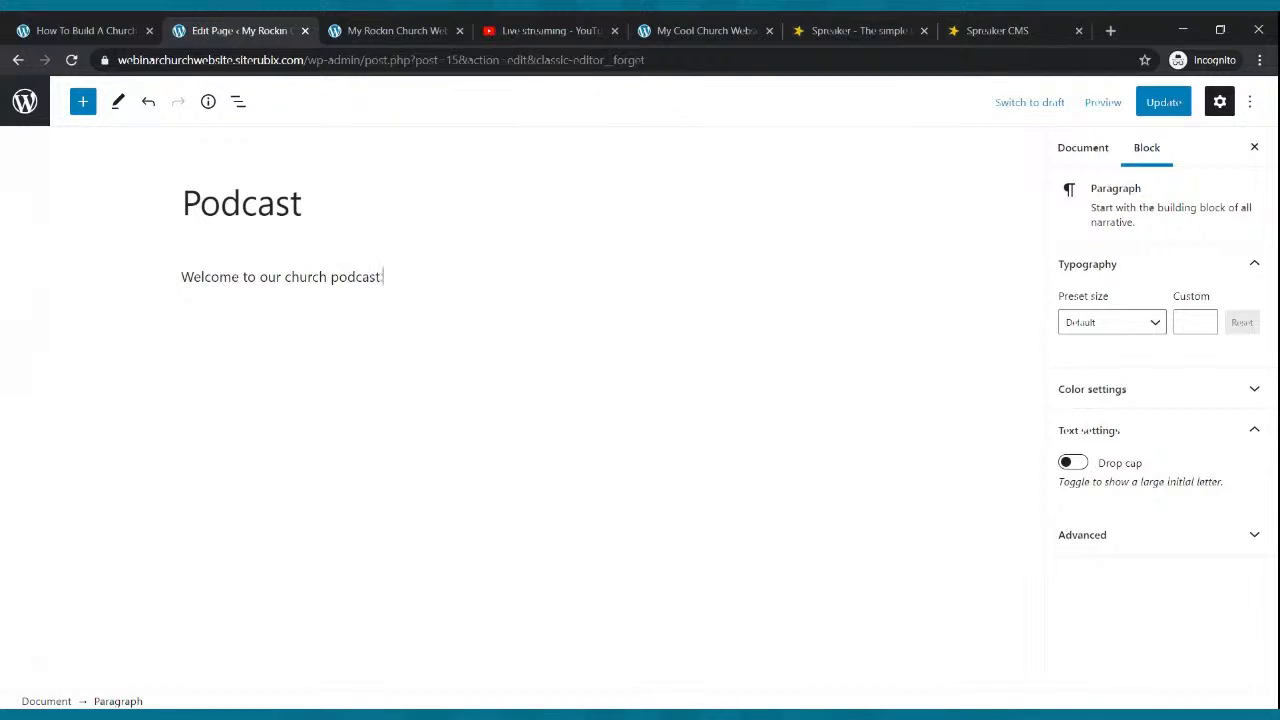
pyautogui.press('Return')
pyautogui.click(847, 319)
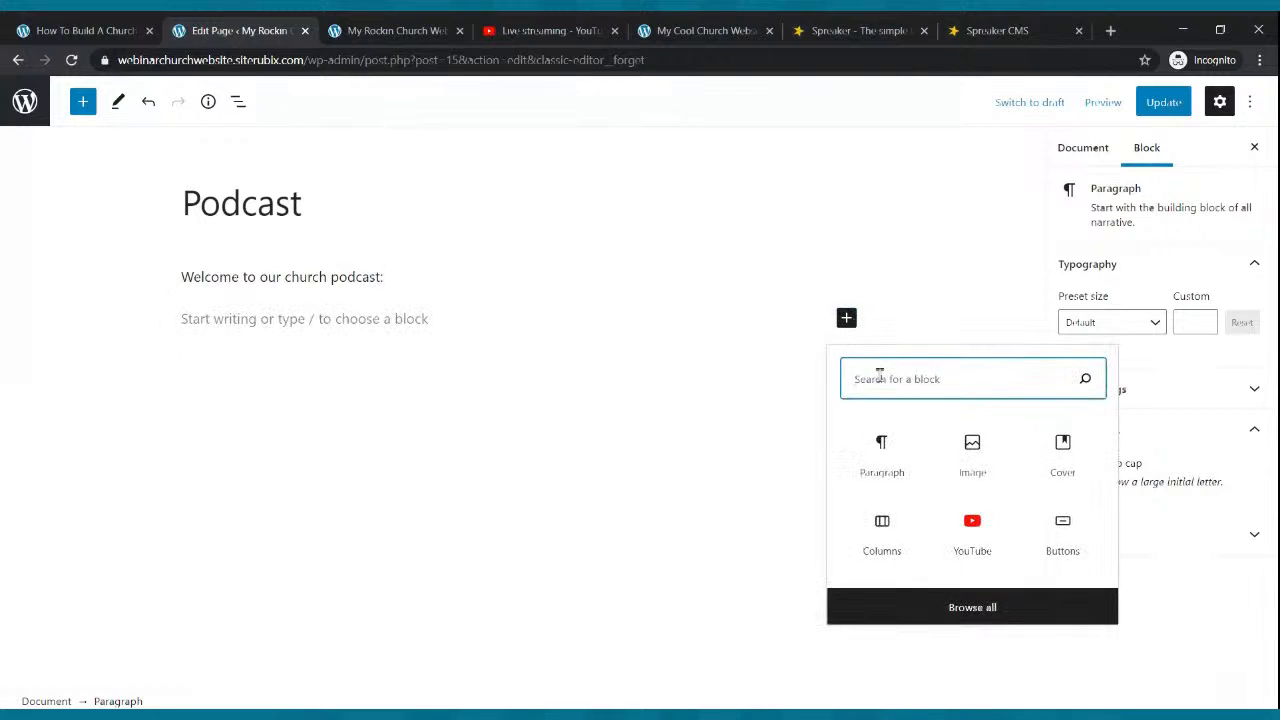
pyautogui.write('rss')
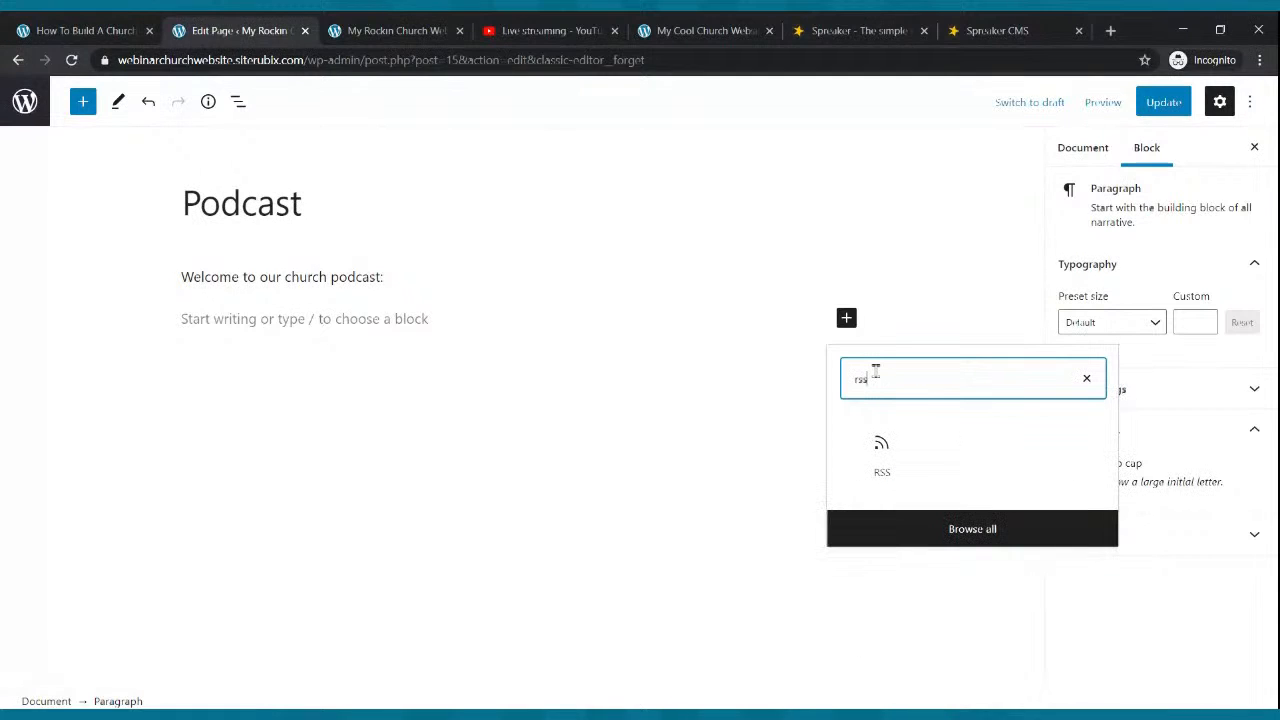
pyautogui.click(885, 446)
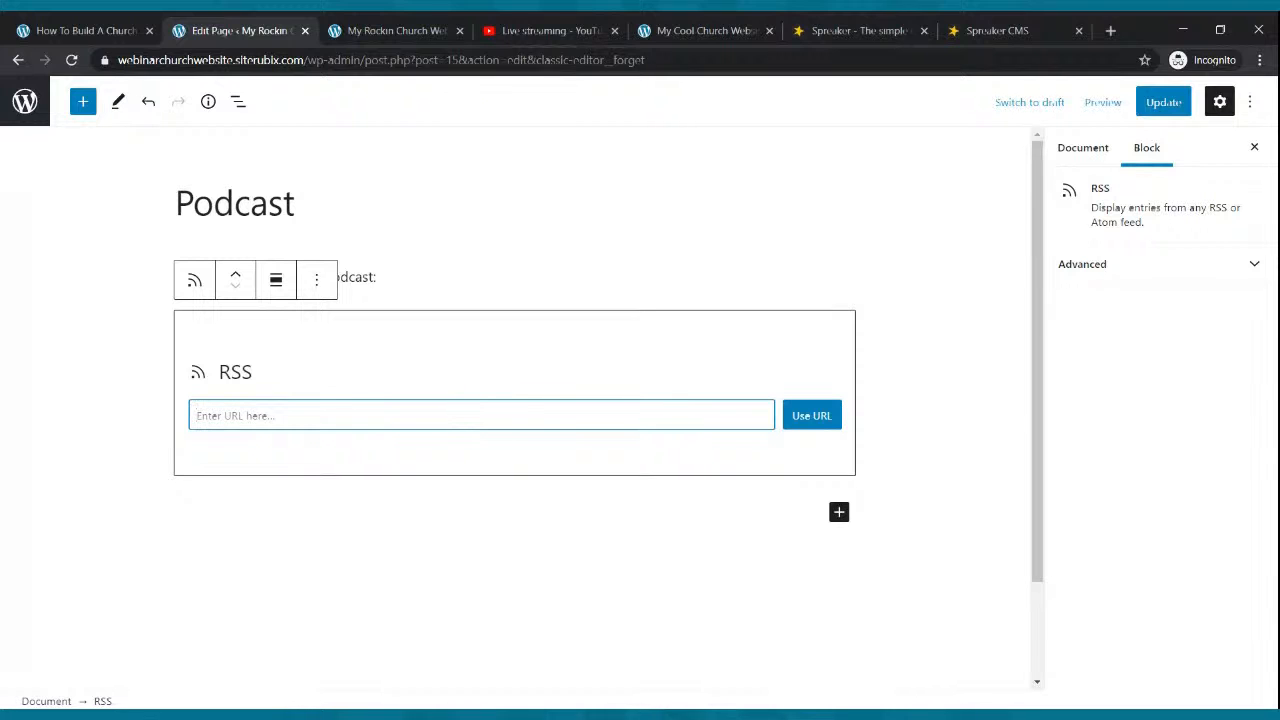
# - Copy the Spreaker RSS feed link, paste it into the RSS block, and update the Podcast page
pyautogui.click(955, 30)
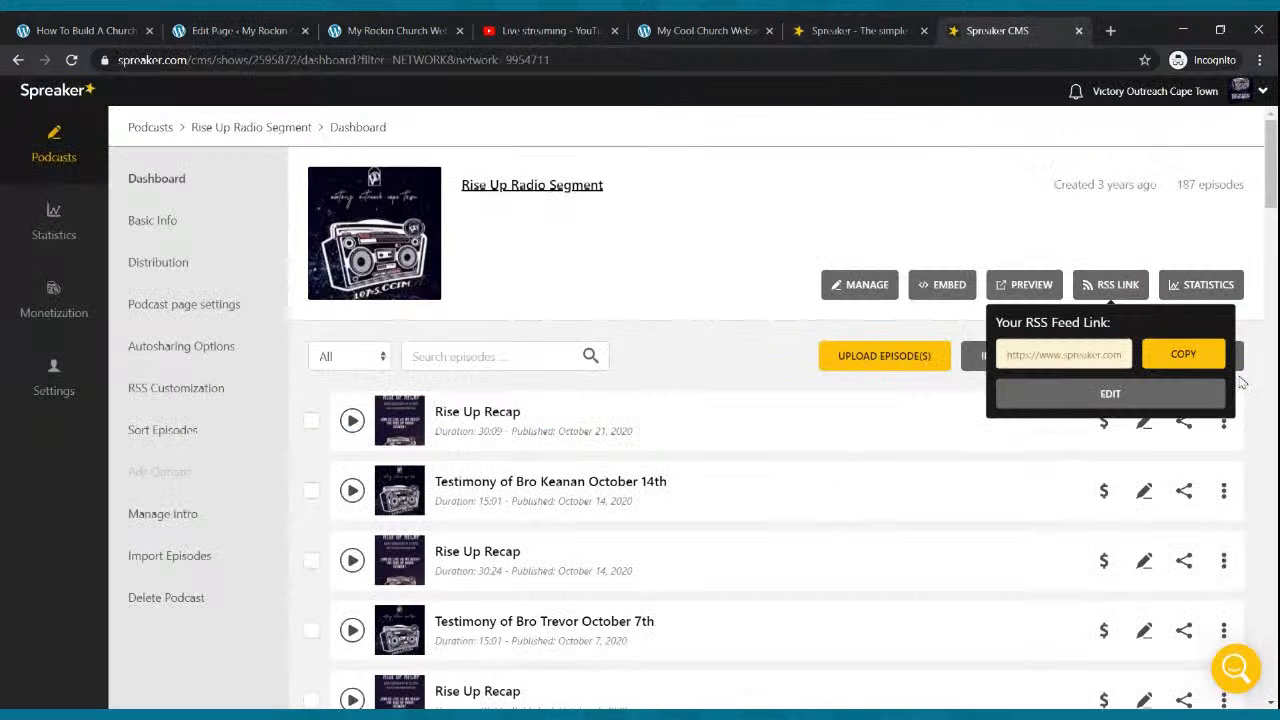
pyautogui.click(1184, 355)
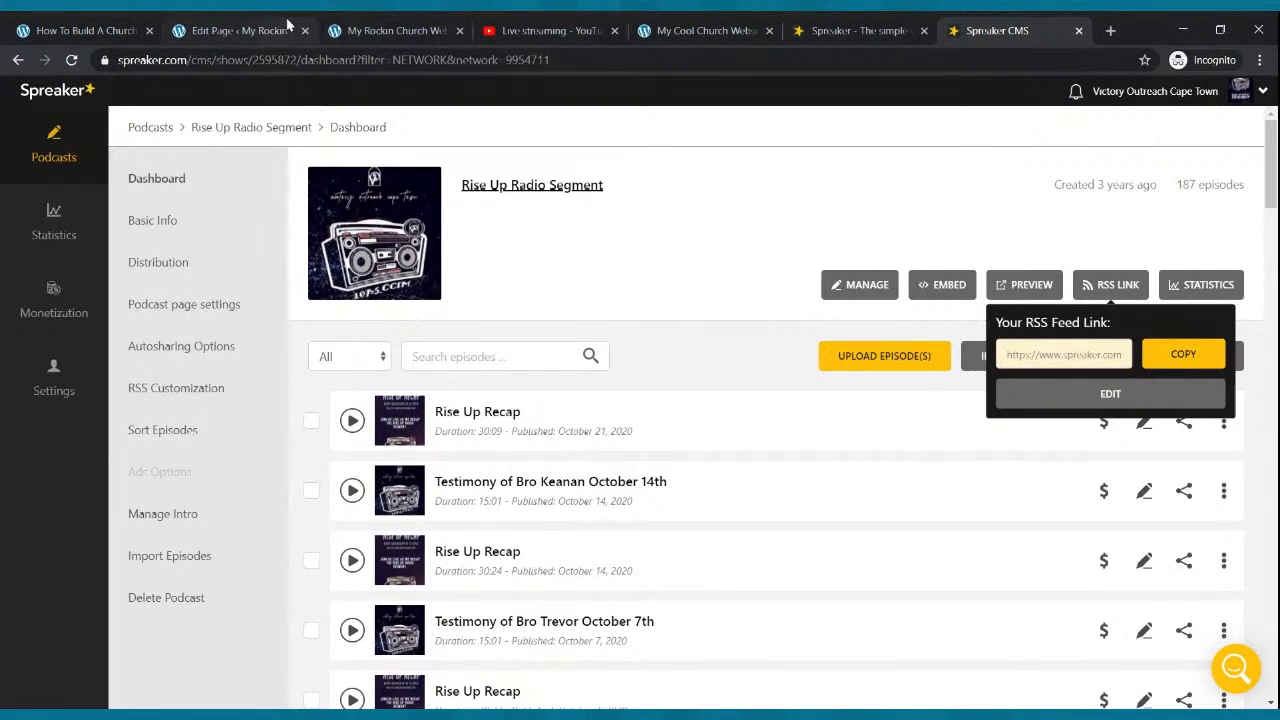
pyautogui.click(240, 30)
pyautogui.hotkey('ctrl', 'v')
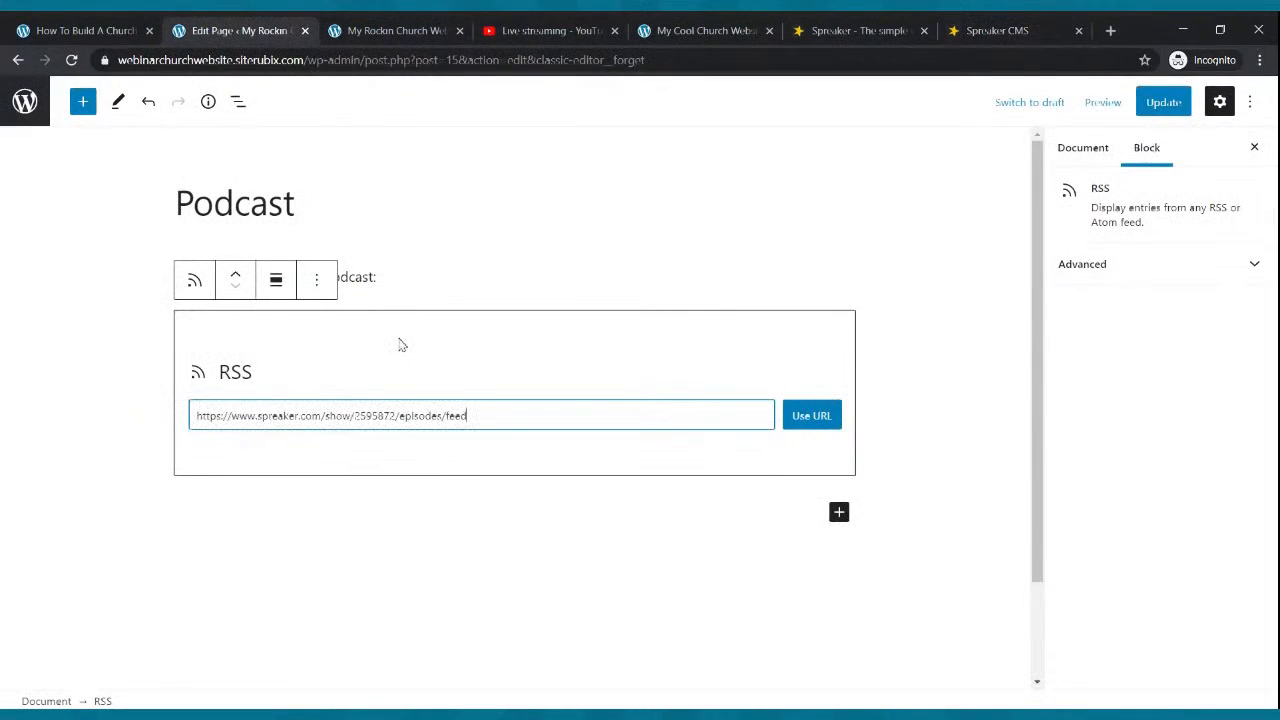
pyautogui.click(798, 424)
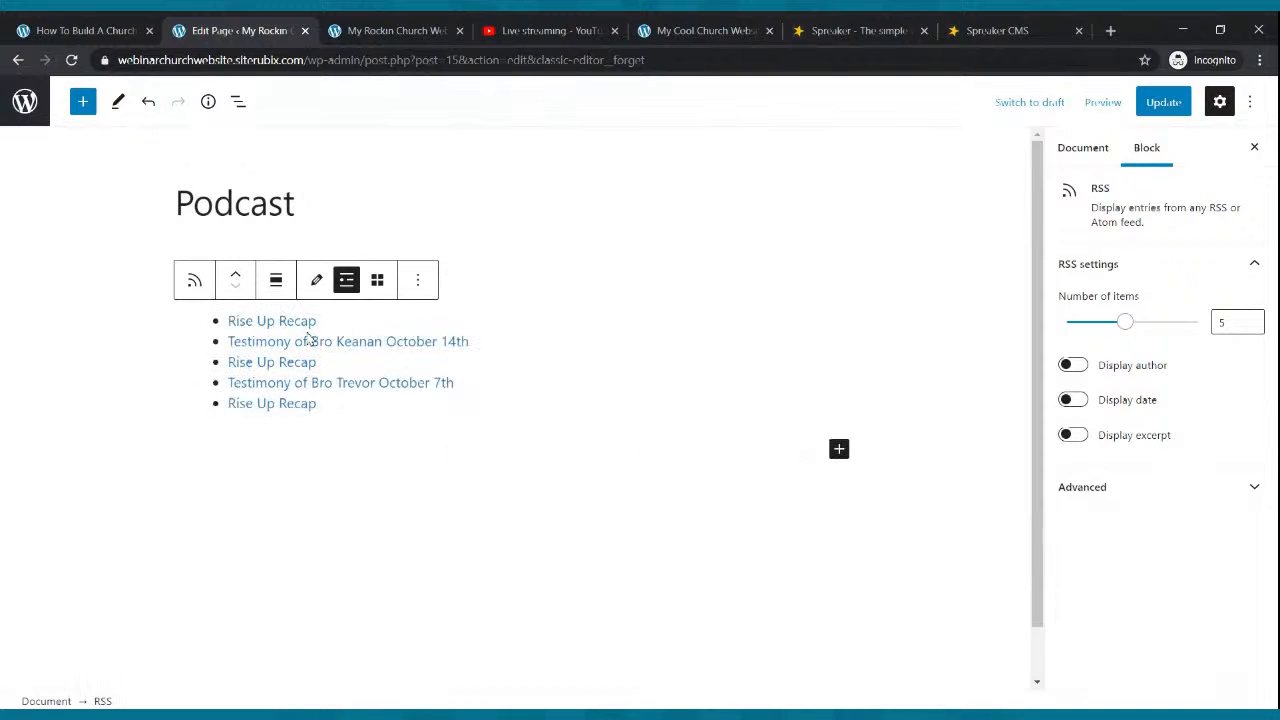
pyautogui.click(1155, 104)
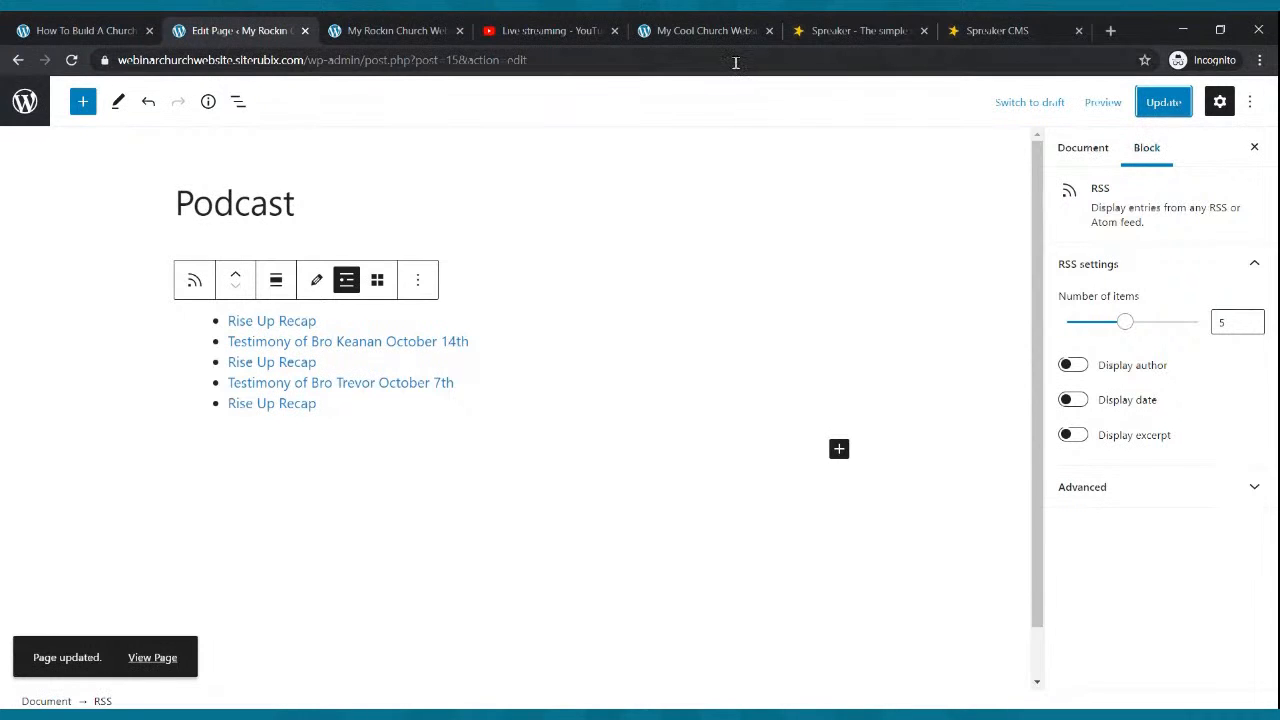
# - View the Podcast page on both the My Cool Church and My Rockin Church live sites
pyautogui.click(703, 38)
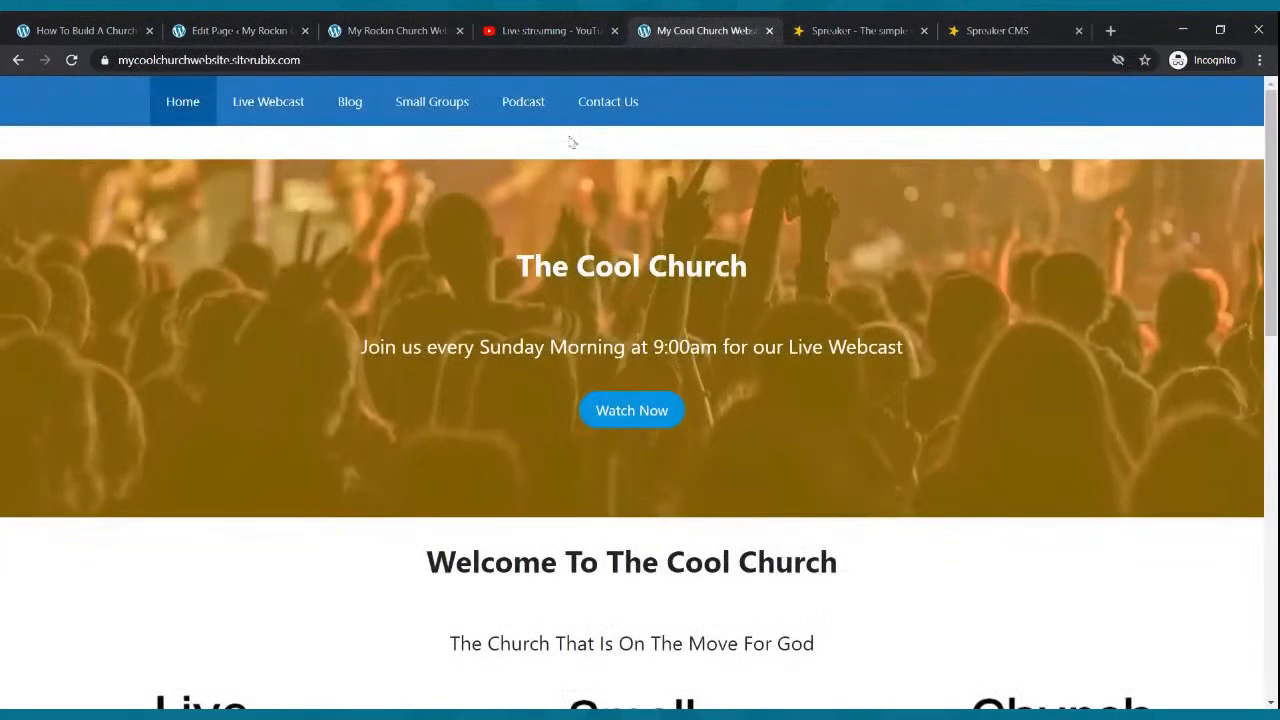
pyautogui.click(514, 118)
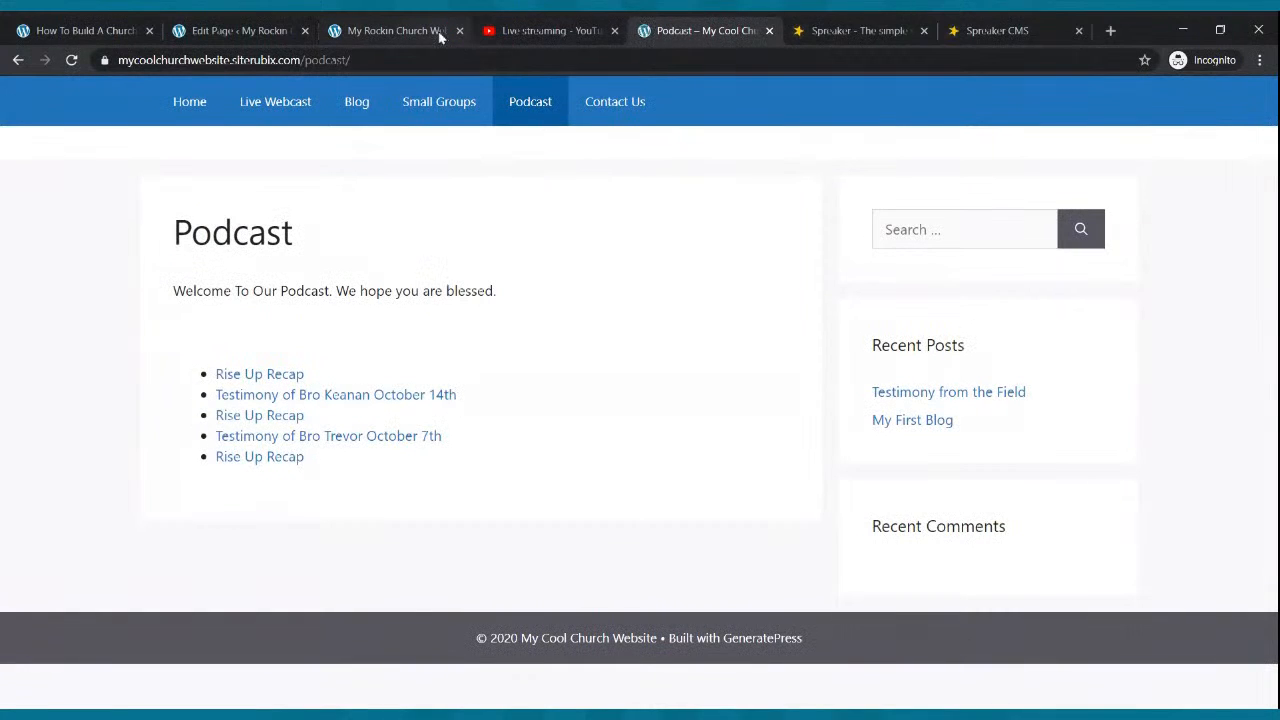
pyautogui.click(440, 37)
pyautogui.scroll(3, 517, 255)
pyautogui.click(520, 134)
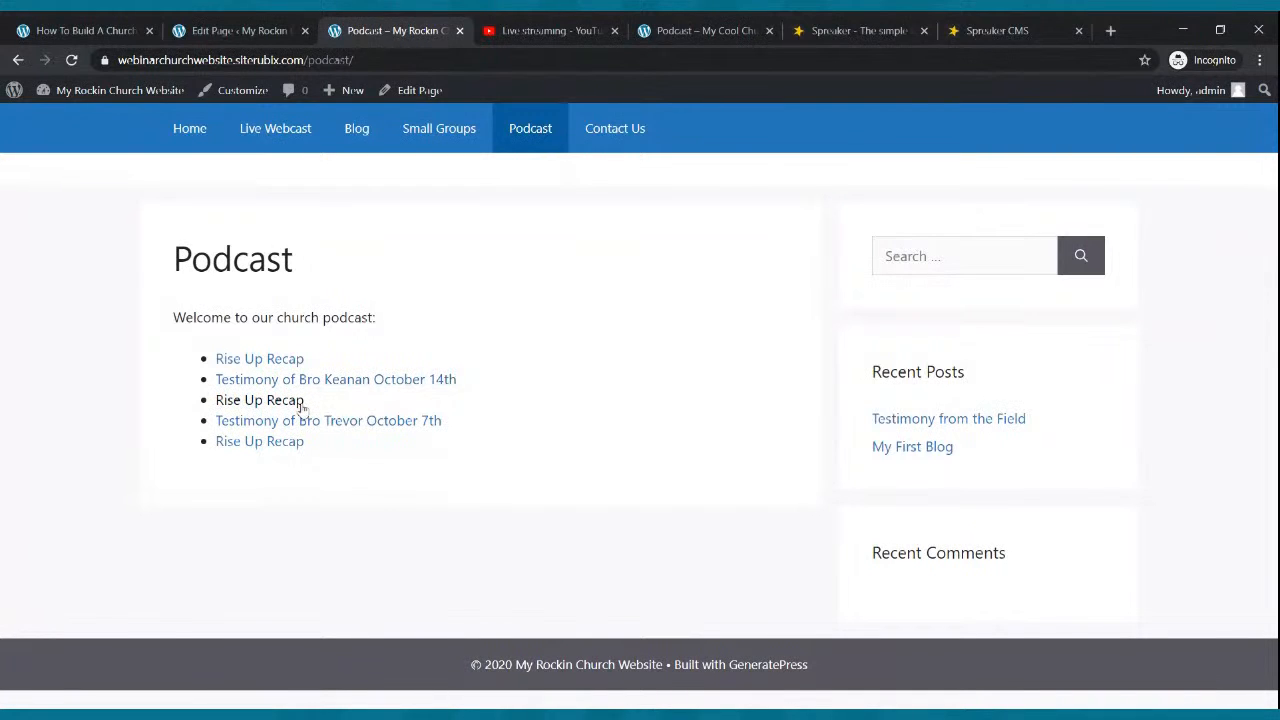
# - Close both Spreaker tabs and return to the Podcast page editor
pyautogui.click(1000, 32)
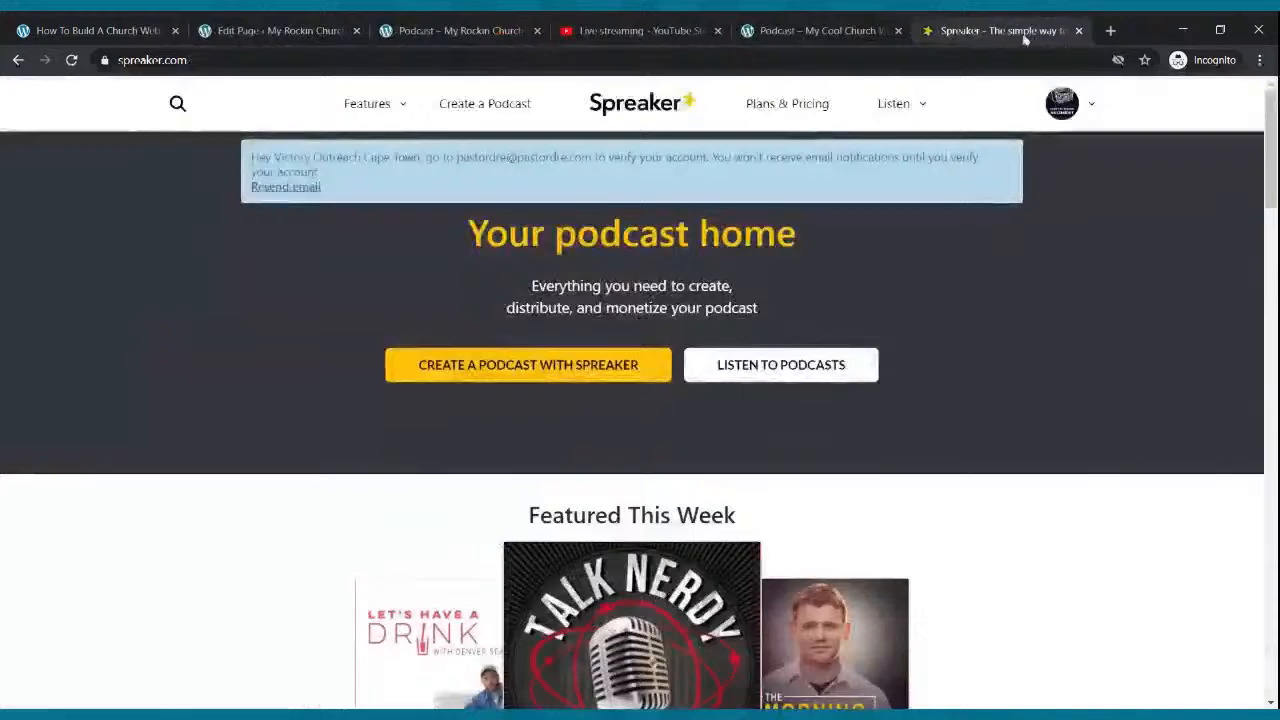
pyautogui.click(1078, 30)
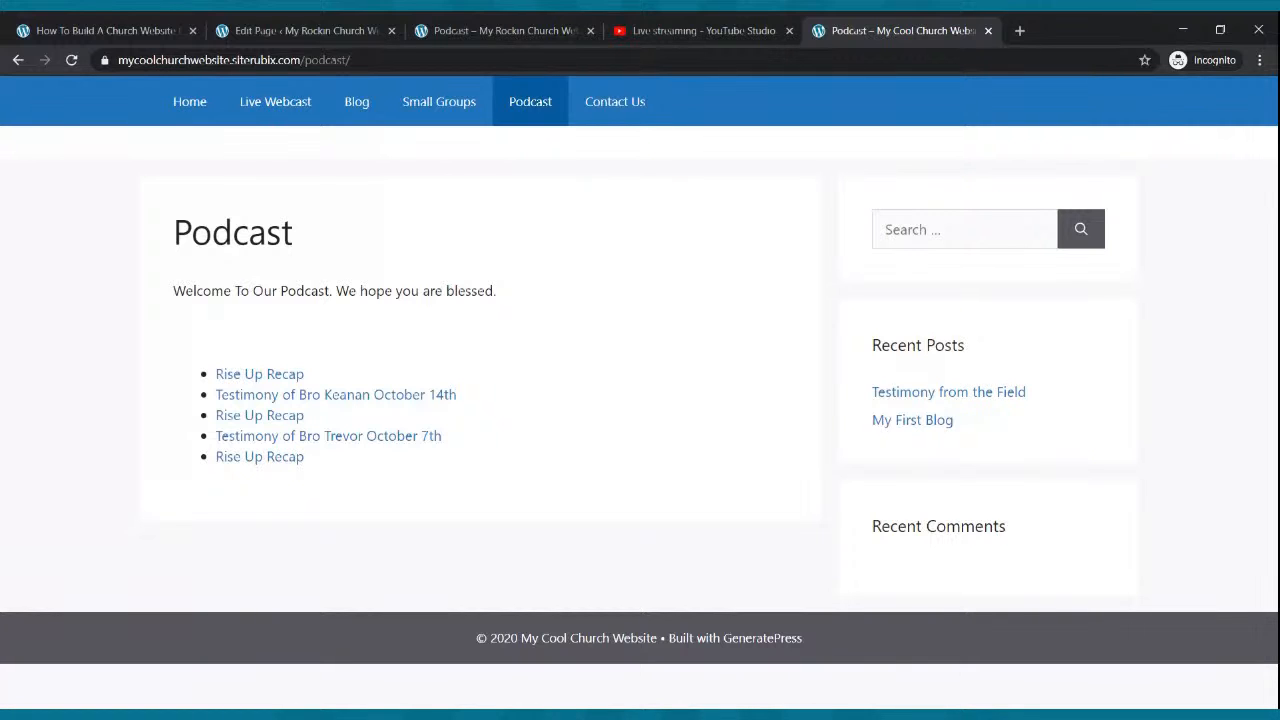
pyautogui.click(310, 30)
pyautogui.click(390, 212)
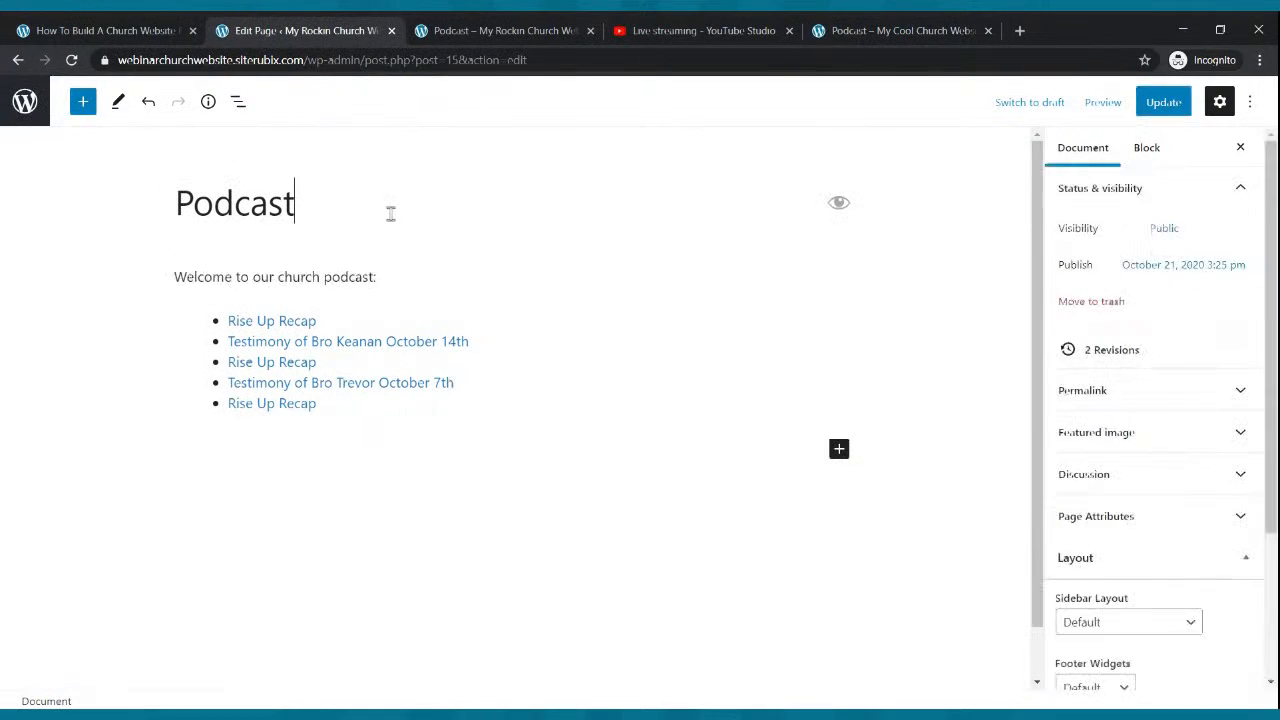
# - Add an image block between the welcome line and the episode list
pyautogui.click(456, 290)
pyautogui.press('Return')
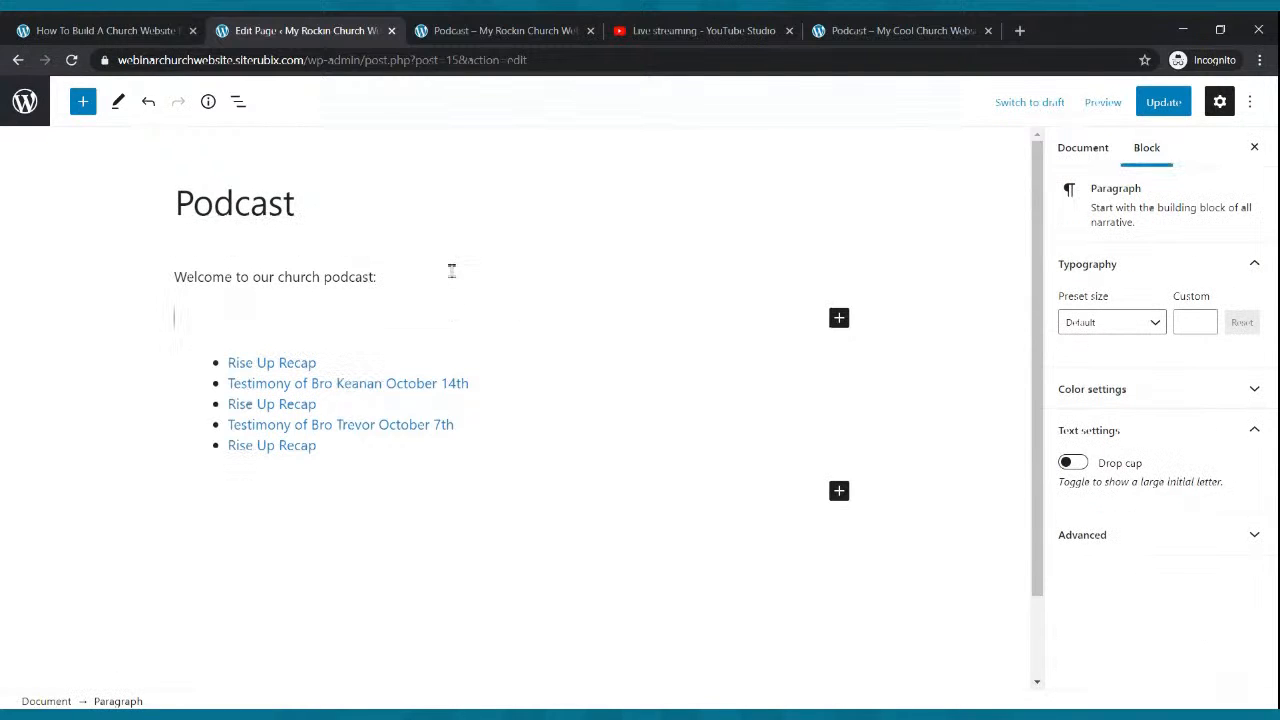
pyautogui.click(380, 285)
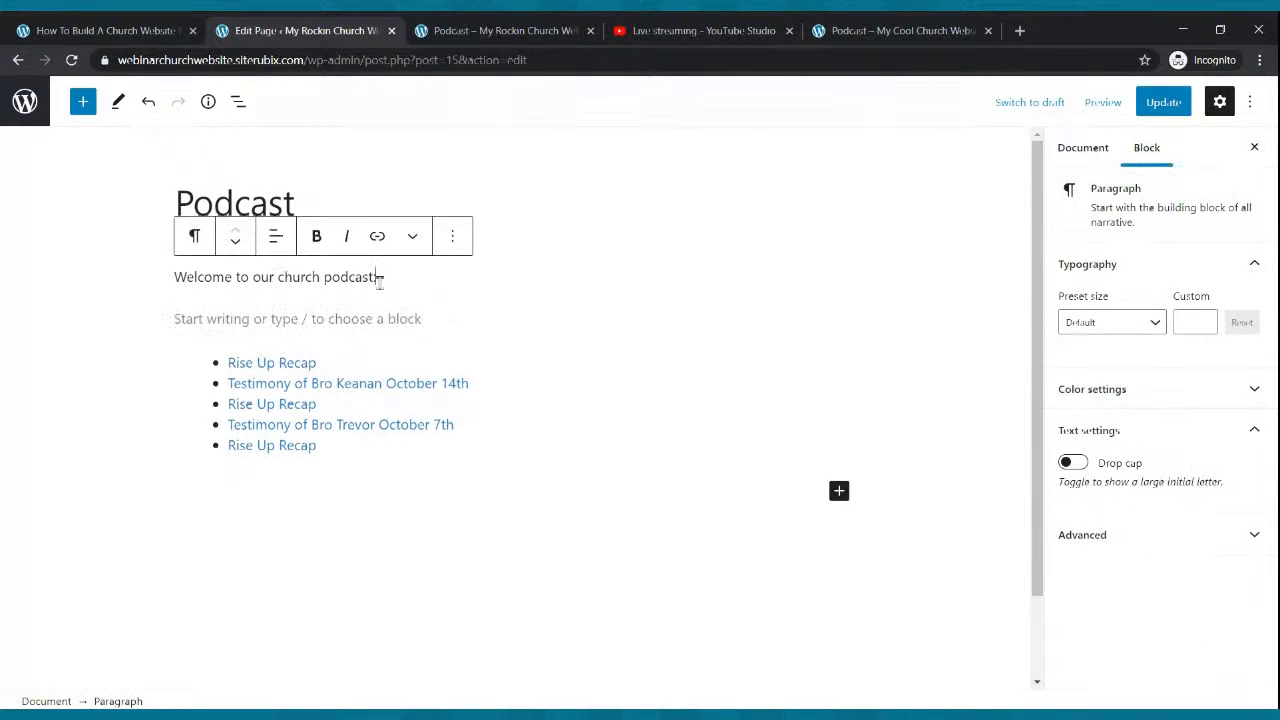
pyautogui.click(374, 313)
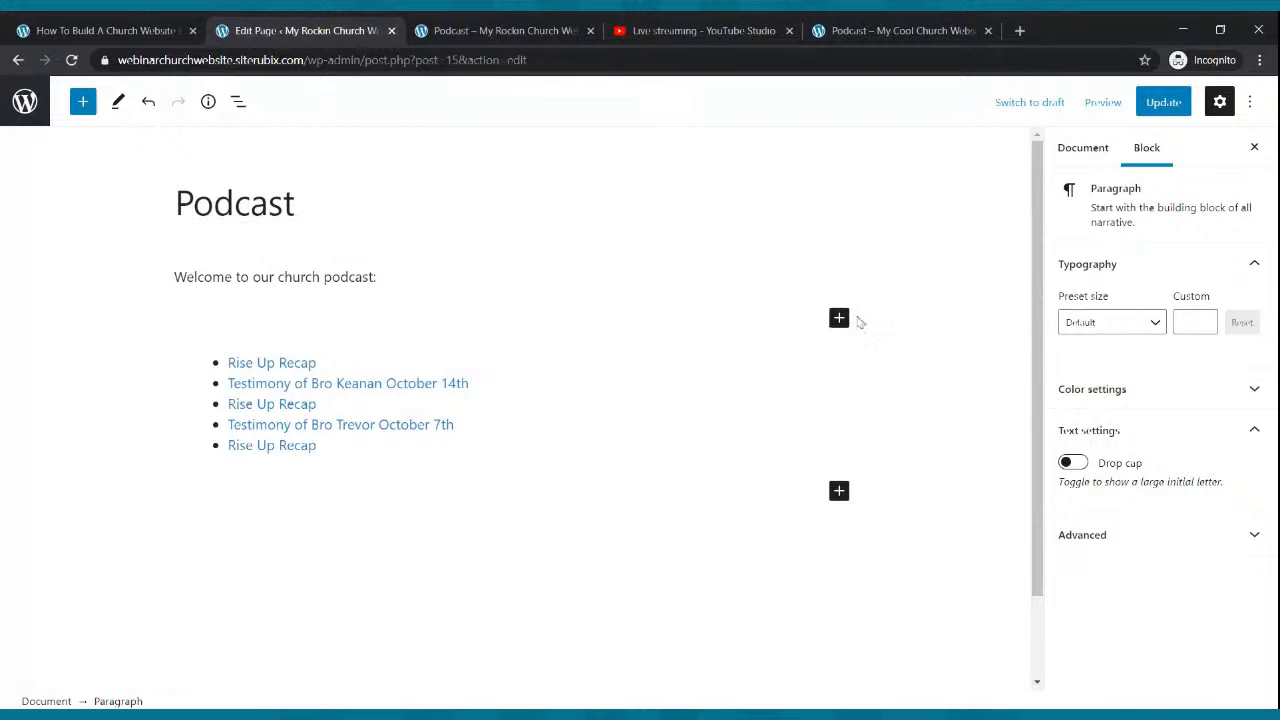
pyautogui.click(840, 318)
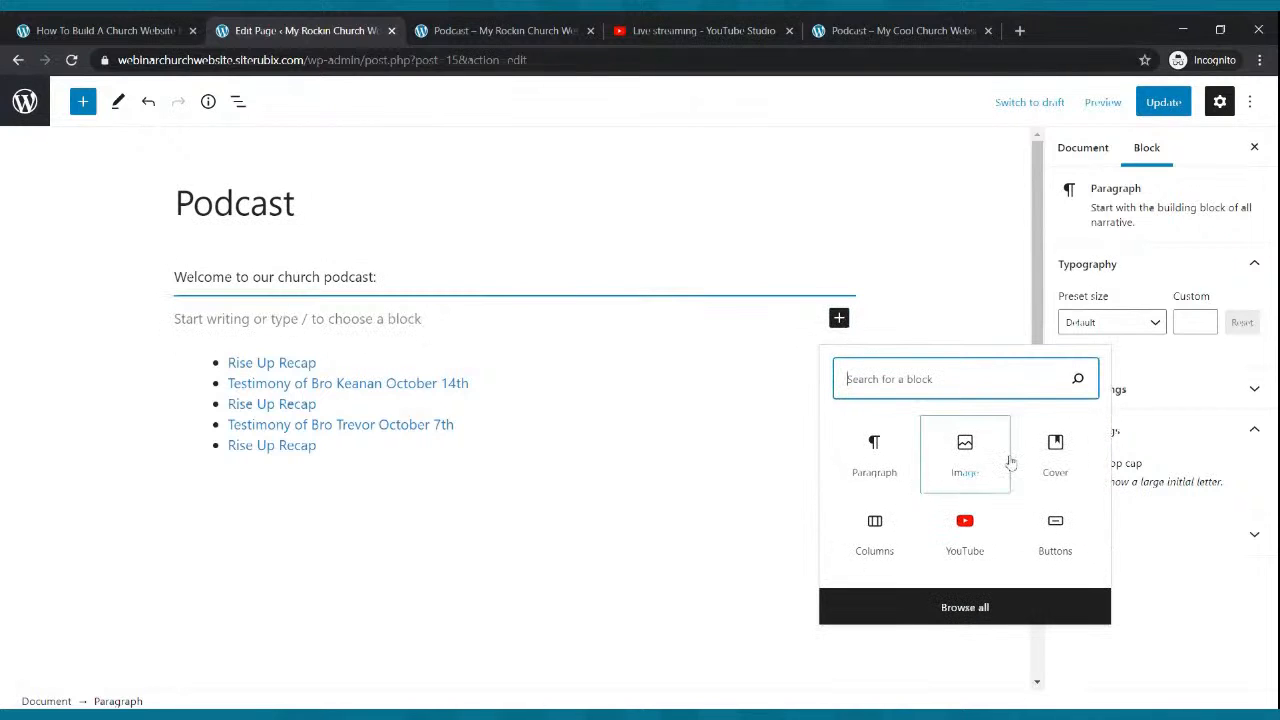
pyautogui.click(951, 478)
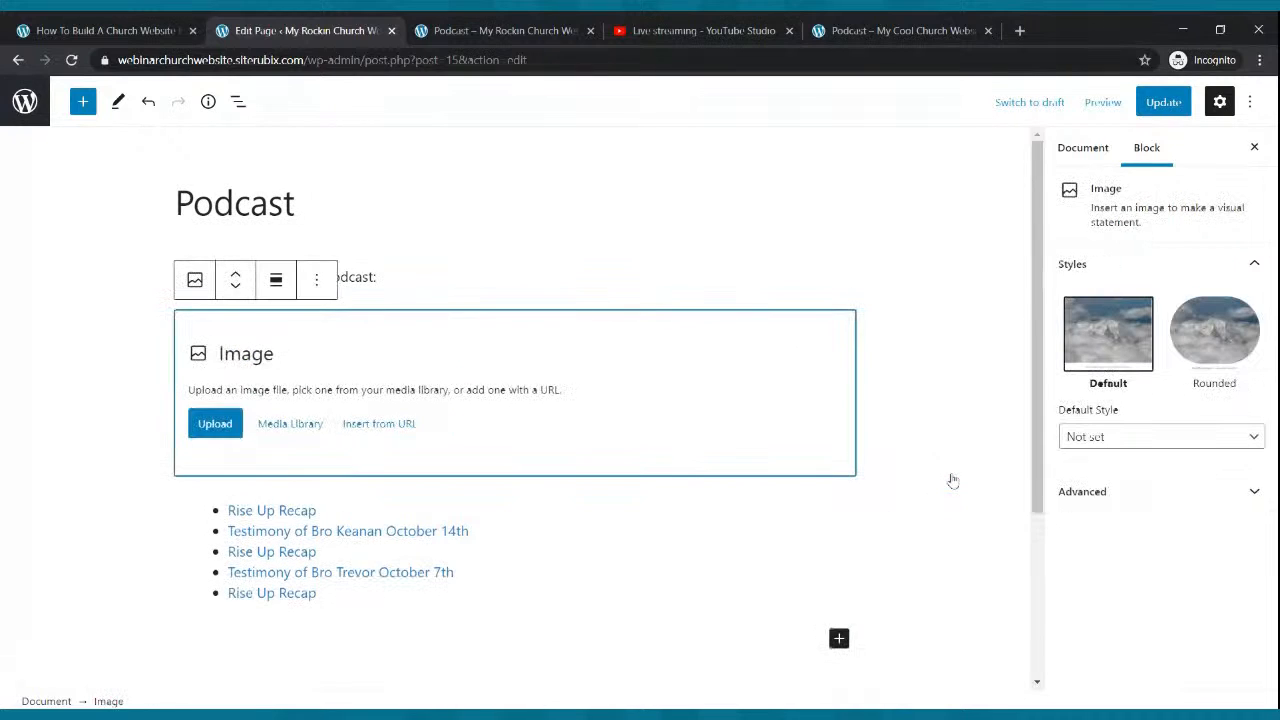
# - Upload the Church Podcast image into the block and update the Podcast page
pyautogui.click(236, 421)
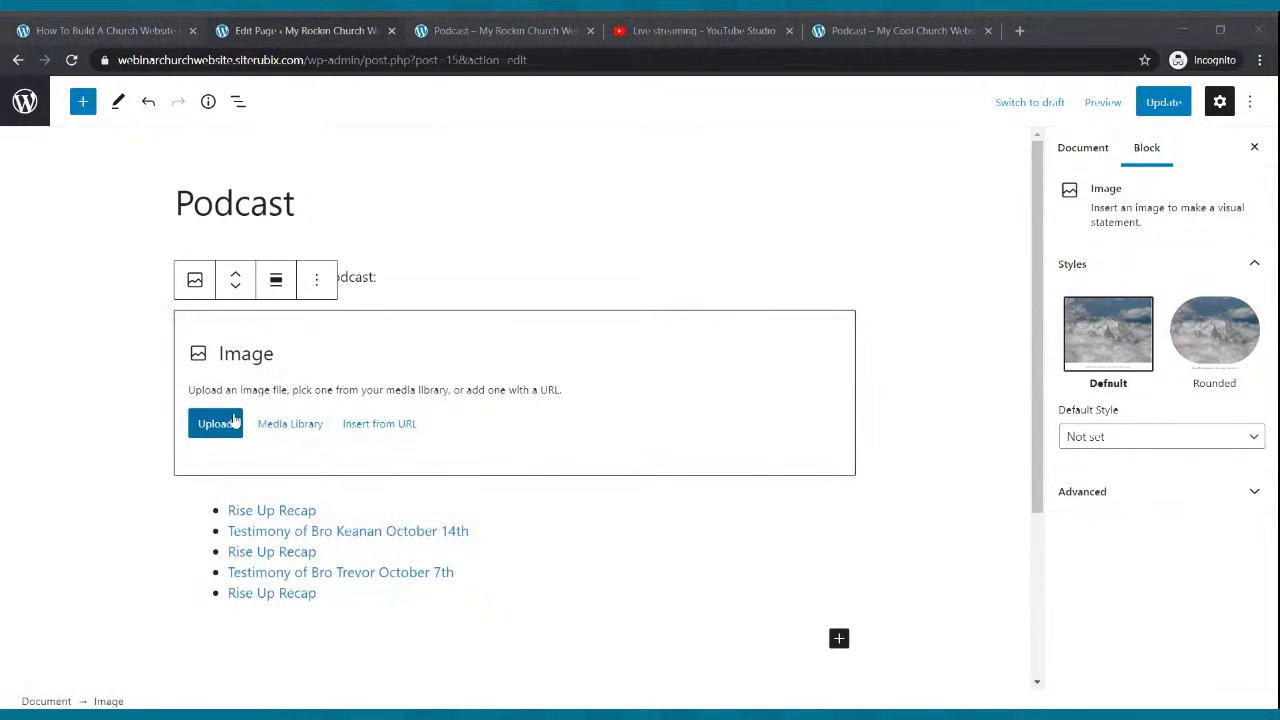
pyautogui.doubleClick(357, 214)
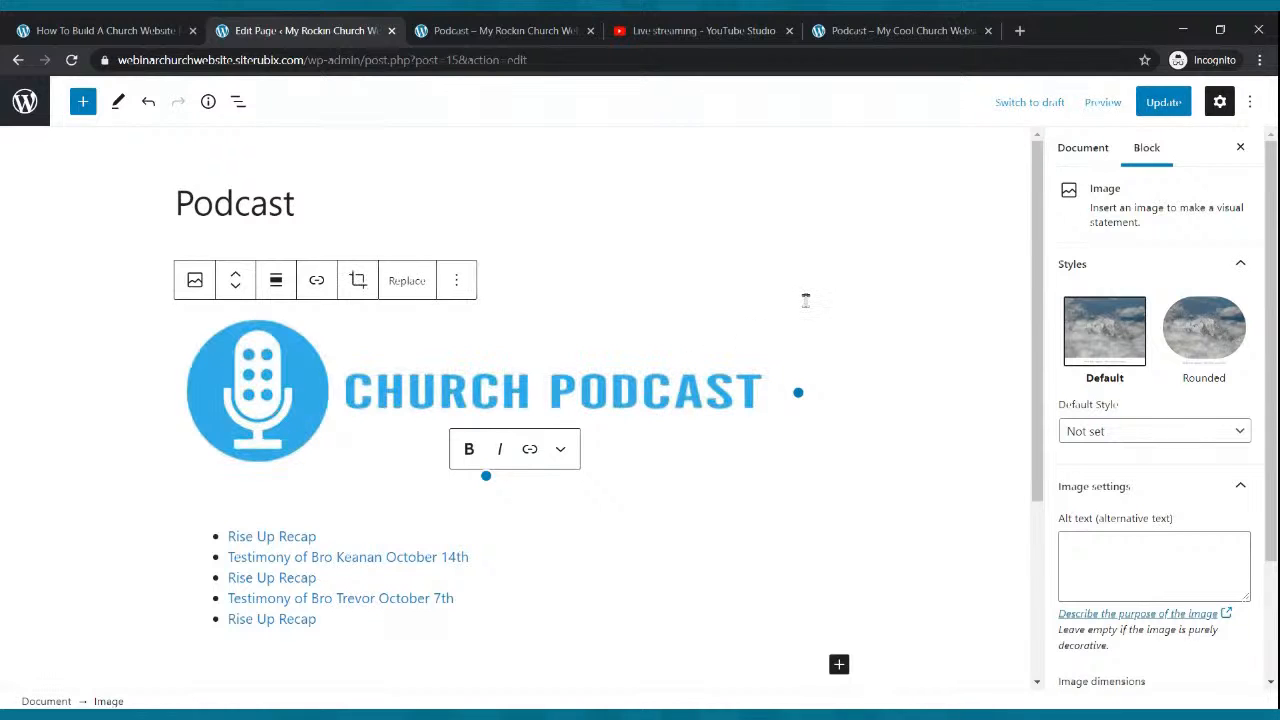
pyautogui.click(1165, 103)
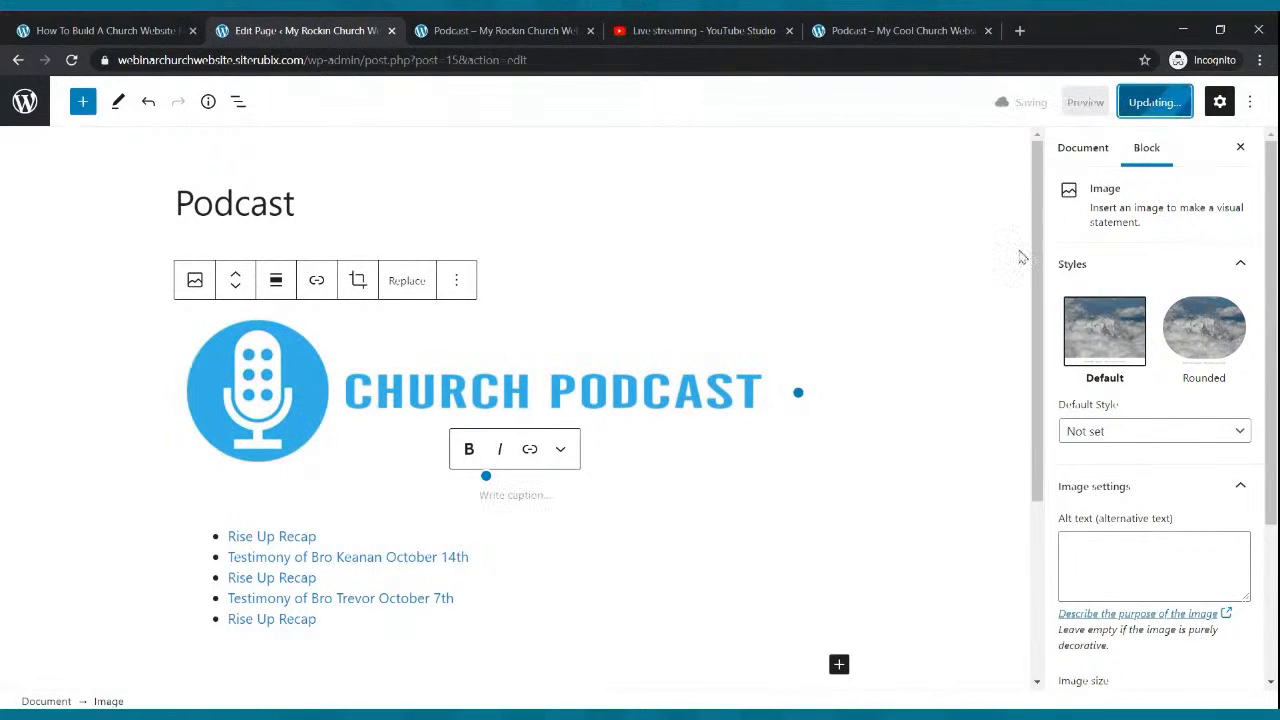
pyautogui.click(505, 27)
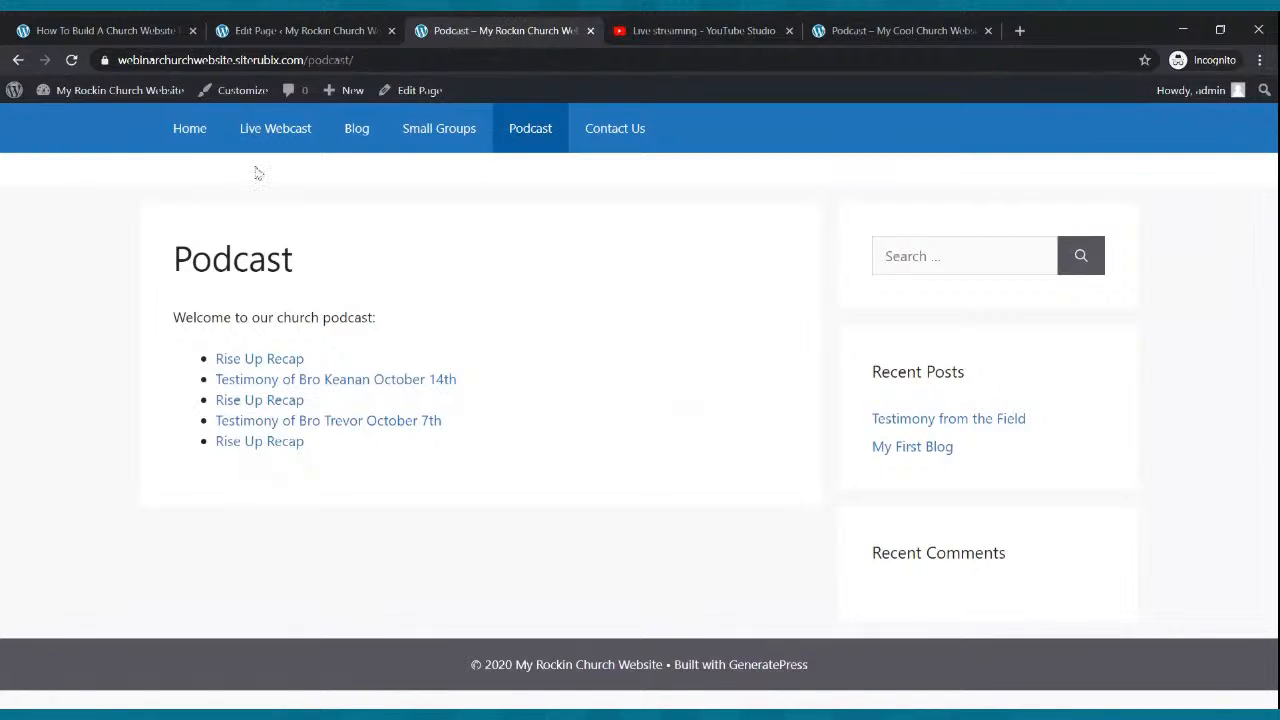
# - Reload the live Podcast page to show the new image and scroll through it
pyautogui.click(71, 60)
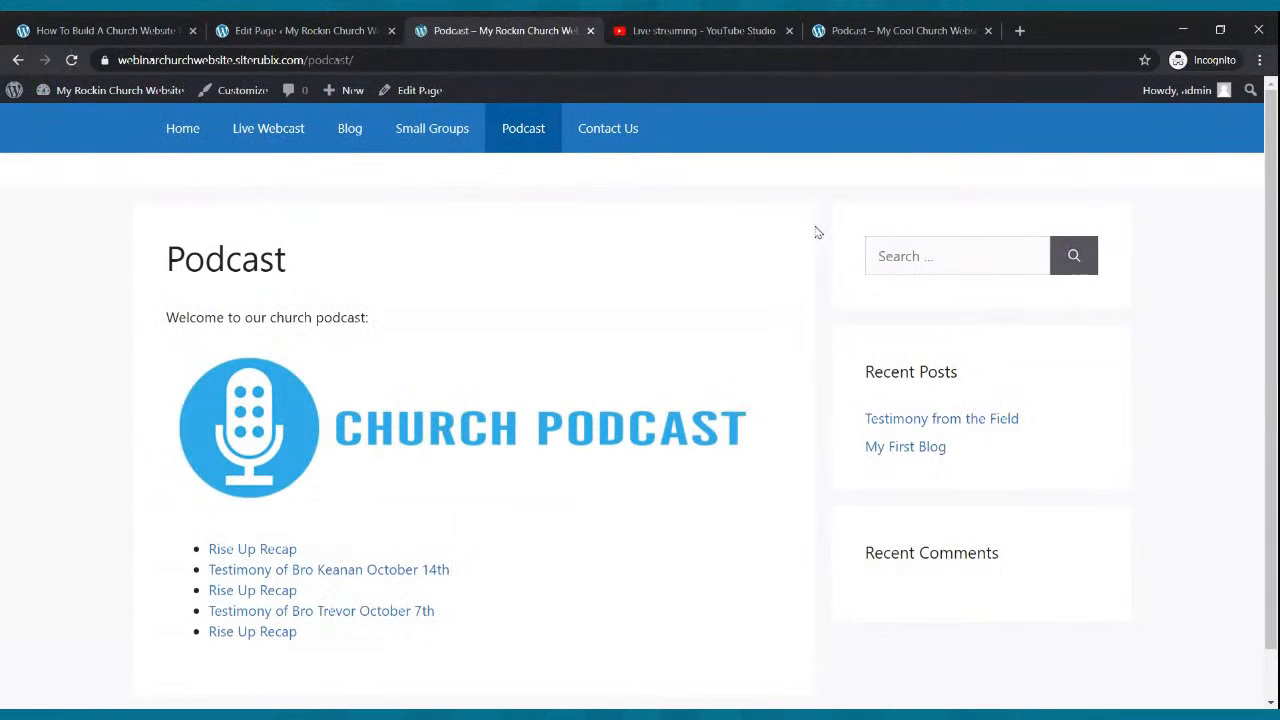
pyautogui.scroll(-1, 805, 284)
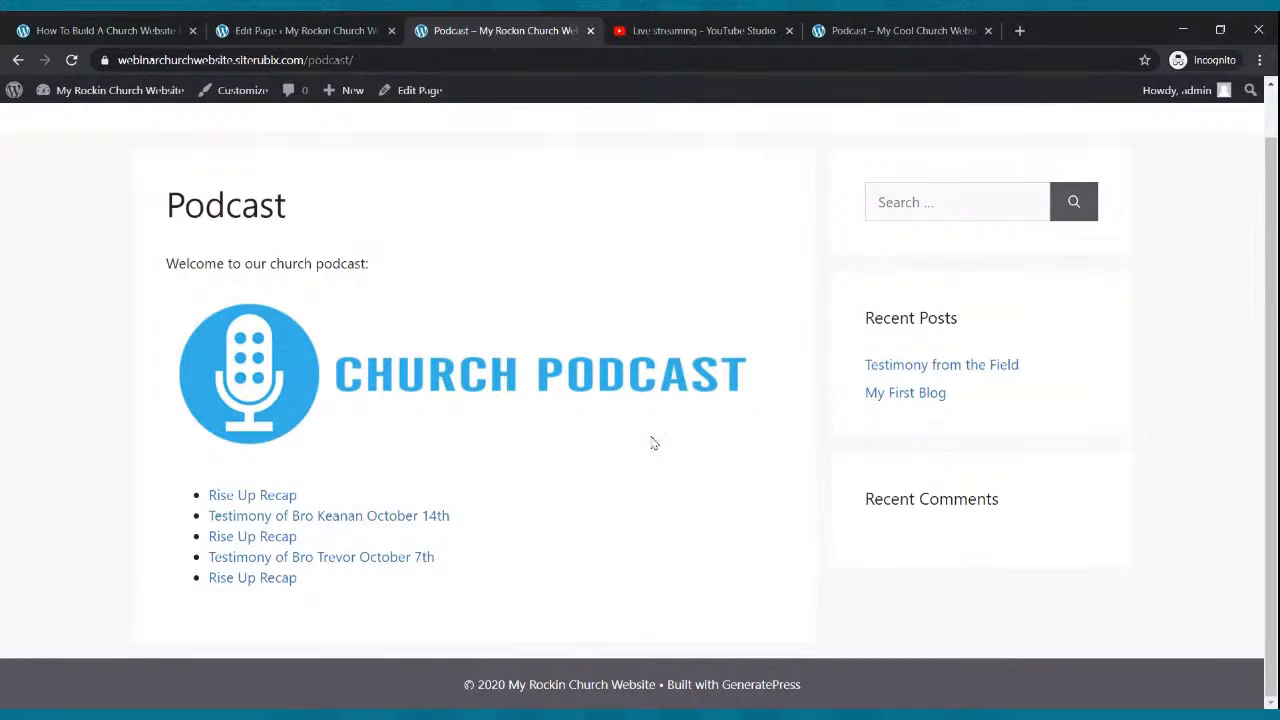
pyautogui.scroll(1, 618, 432)
pyautogui.scroll(-1, 616, 431)
pyautogui.scroll(1, 617, 430)
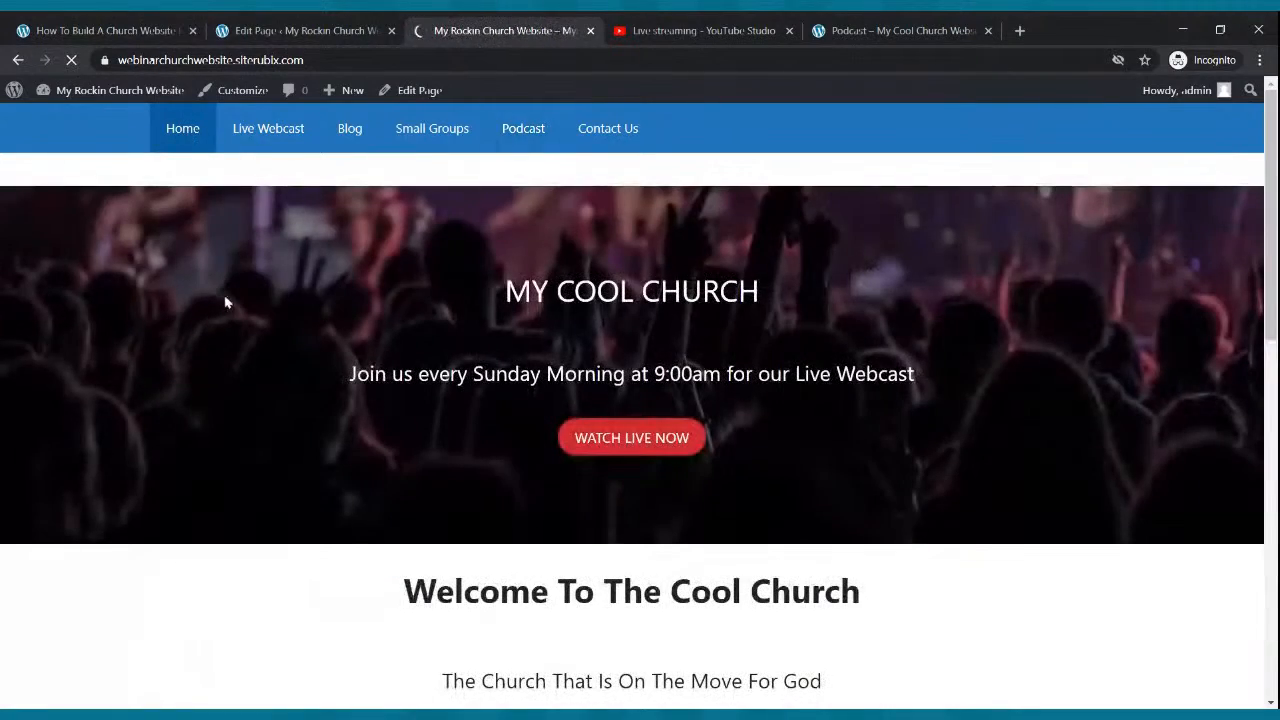
pyautogui.scroll(-4, 226, 300)
pyautogui.scroll(-4, 223, 294)
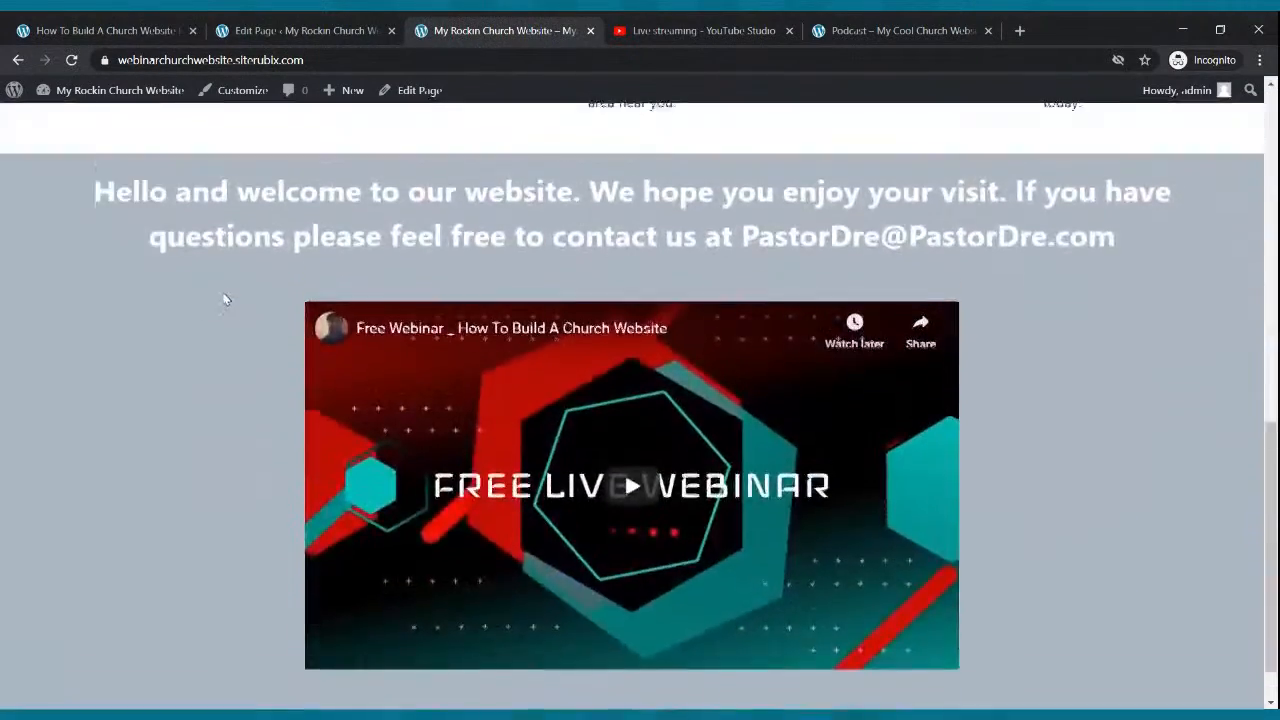
pyautogui.scroll(8, 223, 294)
# - Browse the live Live Webcast, Small Groups and Podcast pages
pyautogui.click(258, 132)
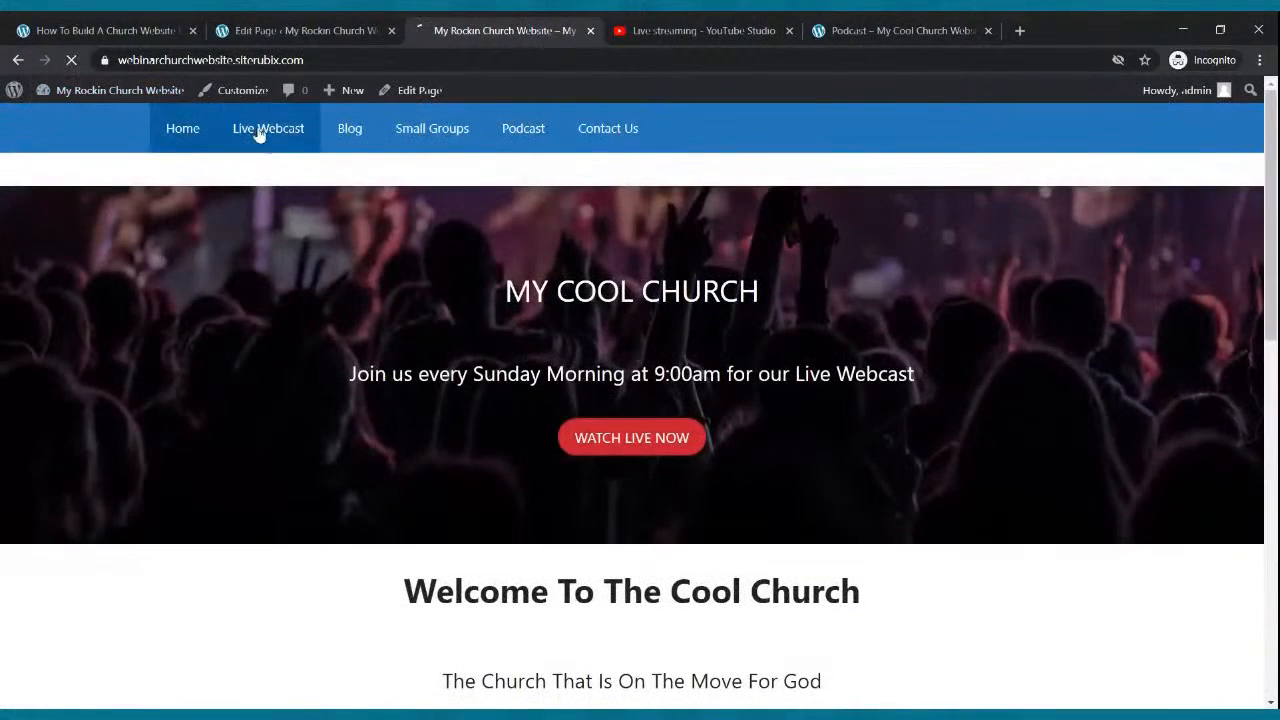
pyautogui.scroll(-3, 453, 276)
pyautogui.scroll(3, 451, 274)
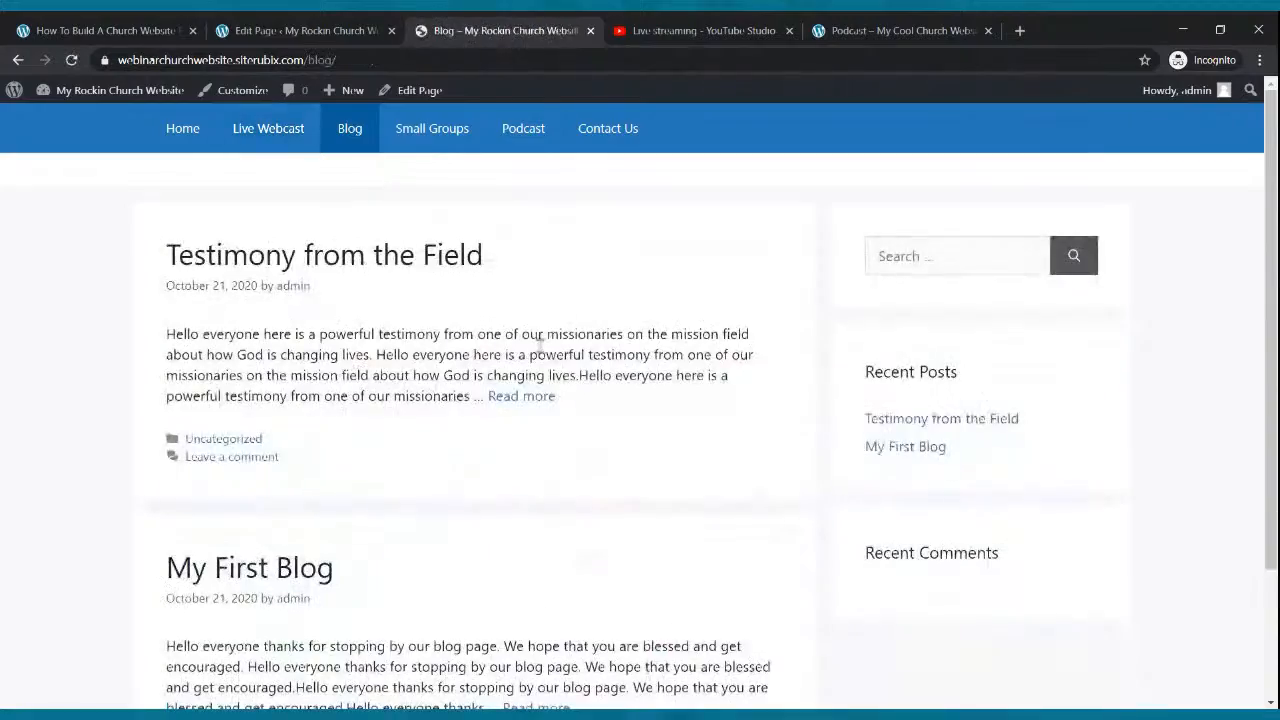
pyautogui.scroll(-2, 537, 343)
pyautogui.scroll(2, 537, 343)
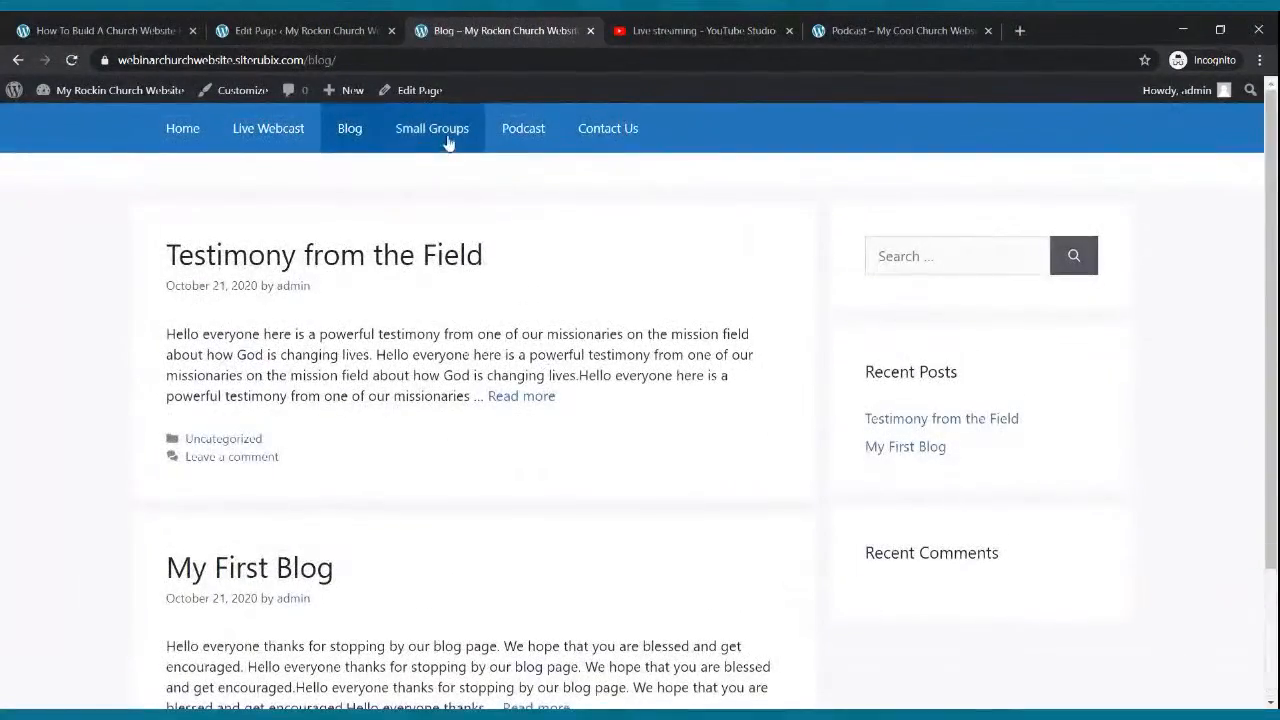
pyautogui.click(449, 135)
pyautogui.scroll(-2, 539, 200)
pyautogui.scroll(2, 539, 195)
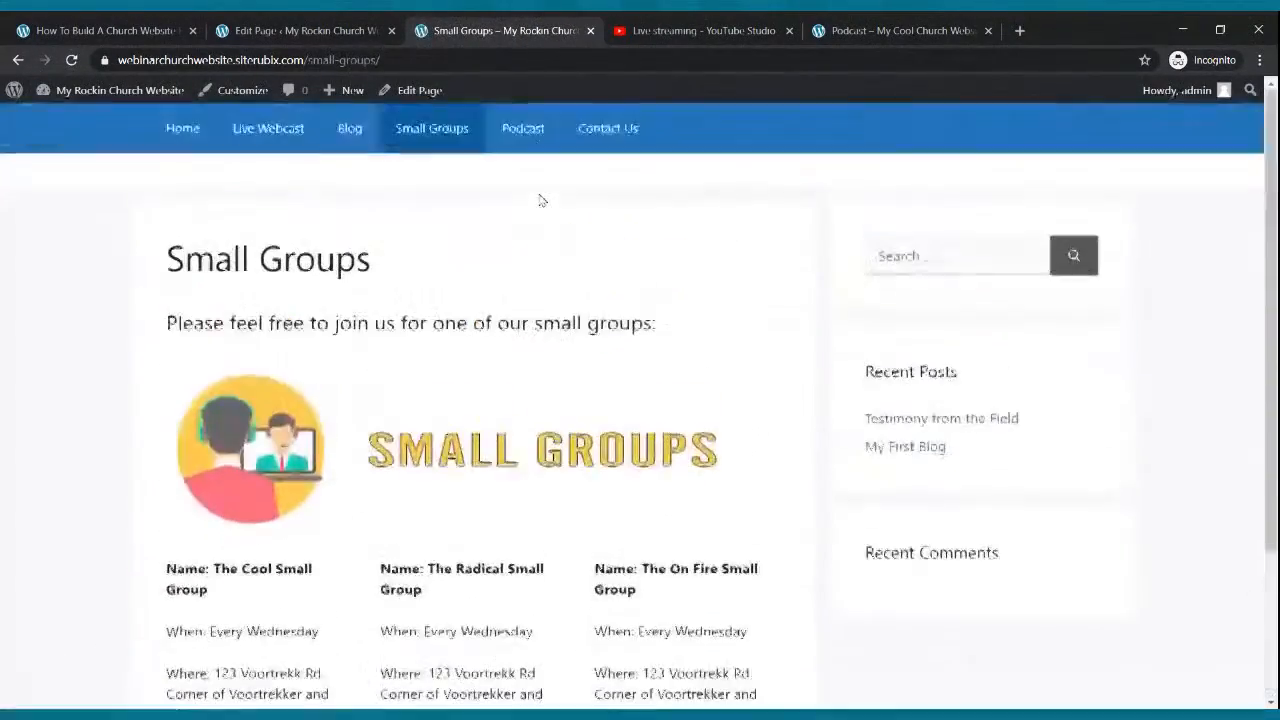
pyautogui.click(526, 129)
pyautogui.scroll(-2, 584, 315)
pyautogui.scroll(2, 584, 315)
# - Compare this site's empty Contact Us page with the other church site's finished contact form
pyautogui.click(609, 143)
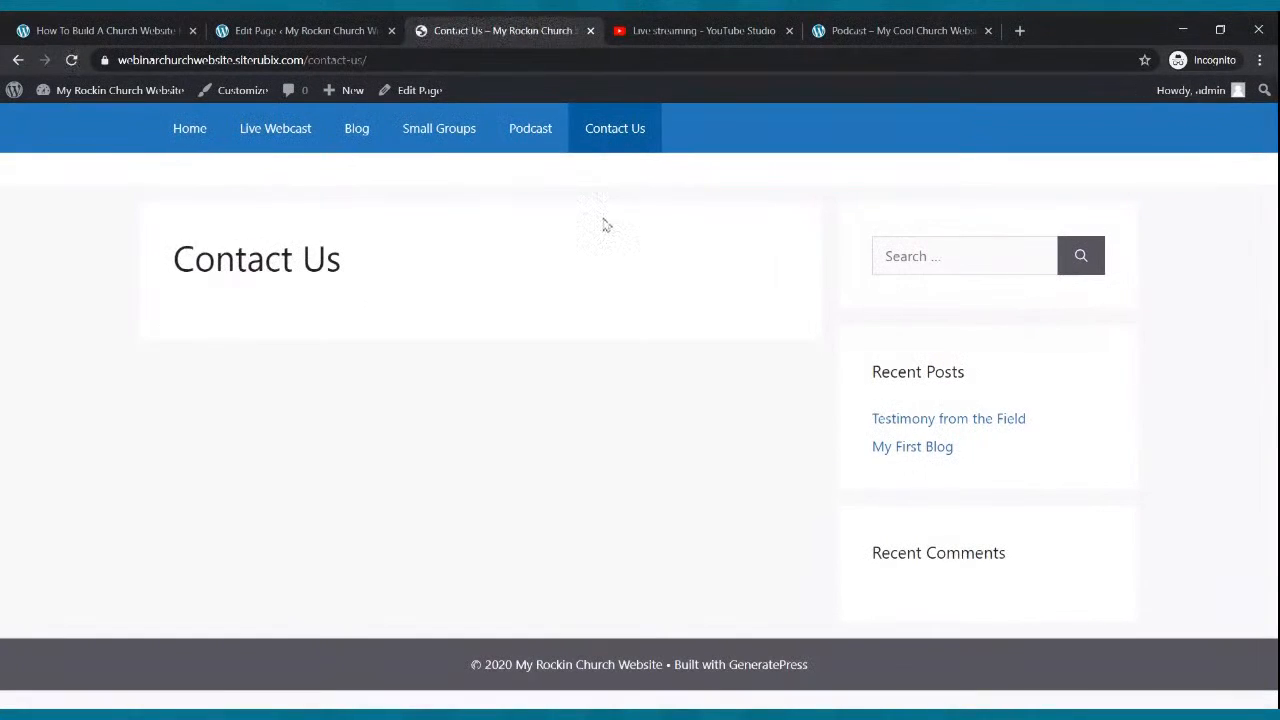
pyautogui.click(843, 27)
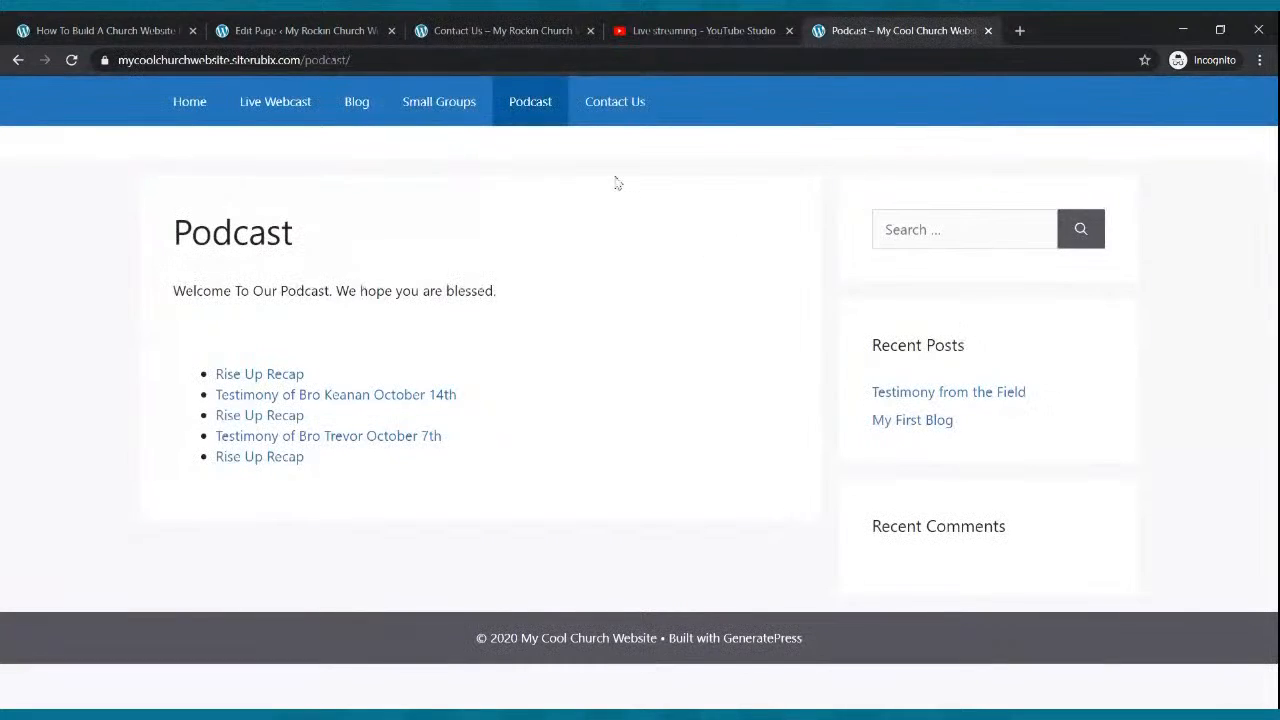
pyautogui.click(607, 116)
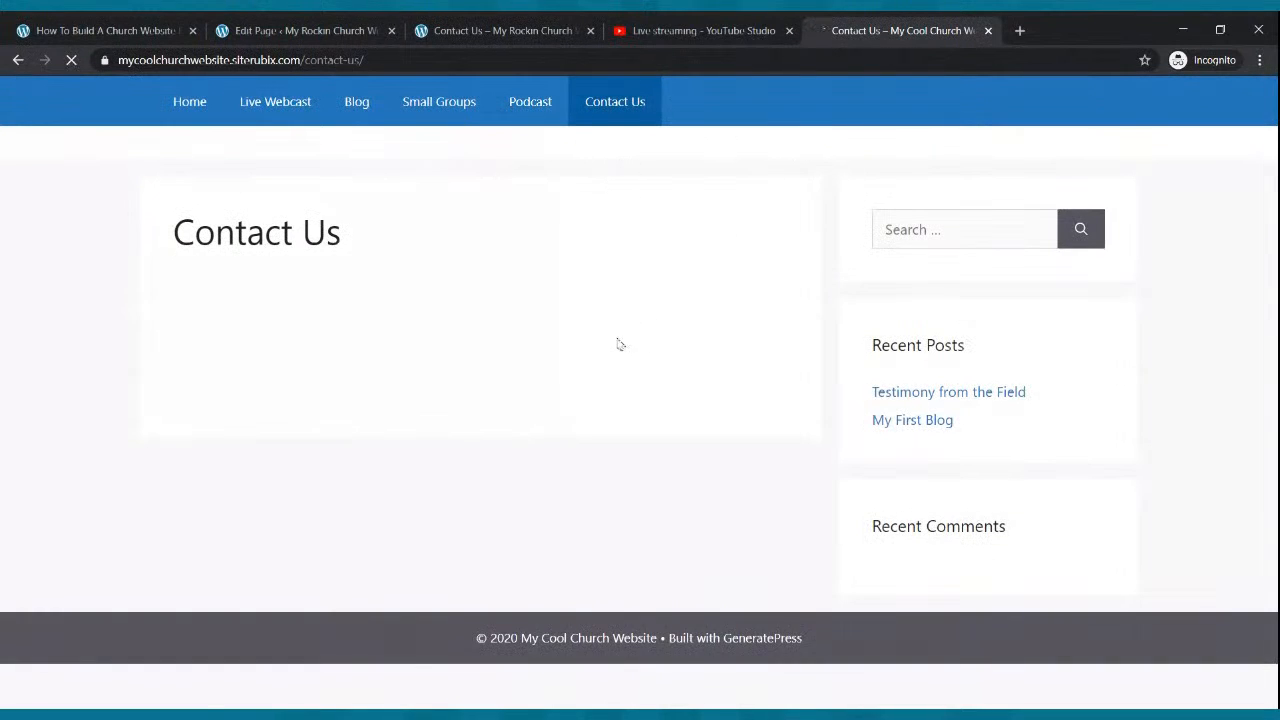
pyautogui.scroll(-2, 597, 381)
pyautogui.scroll(2, 597, 381)
pyautogui.click(504, 27)
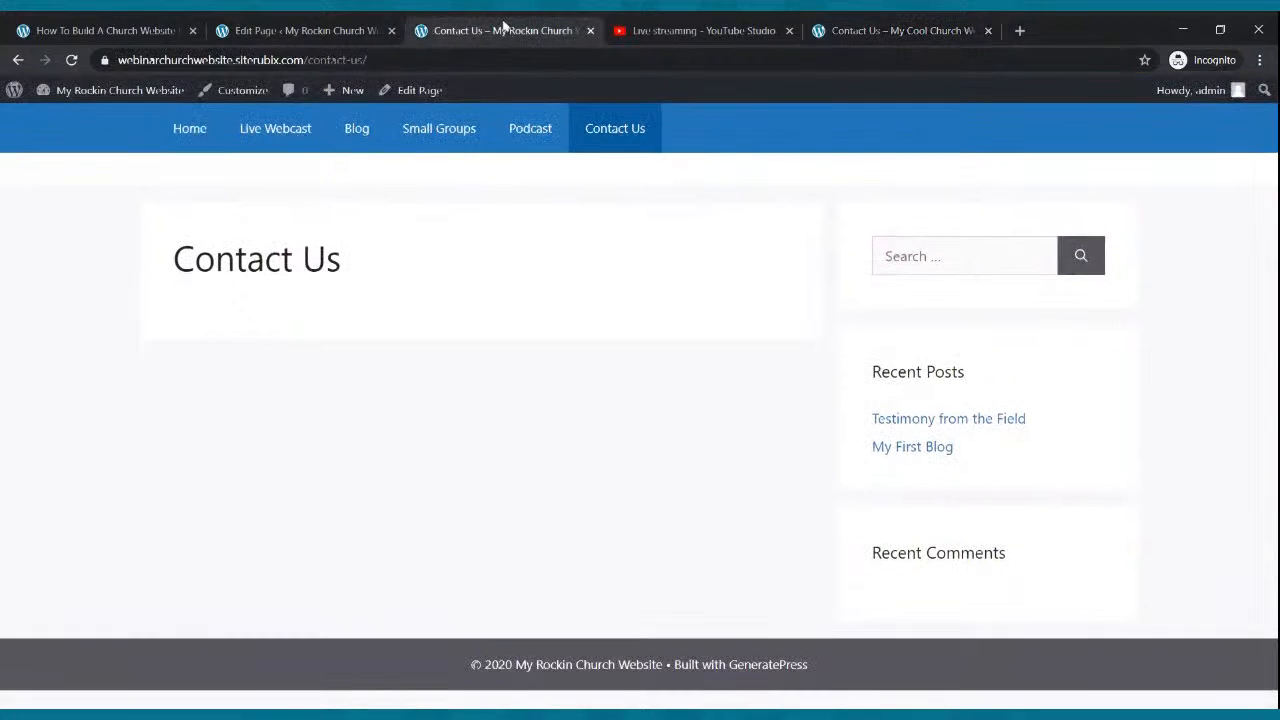
pyautogui.click(848, 30)
pyautogui.click(567, 24)
pyautogui.click(240, 29)
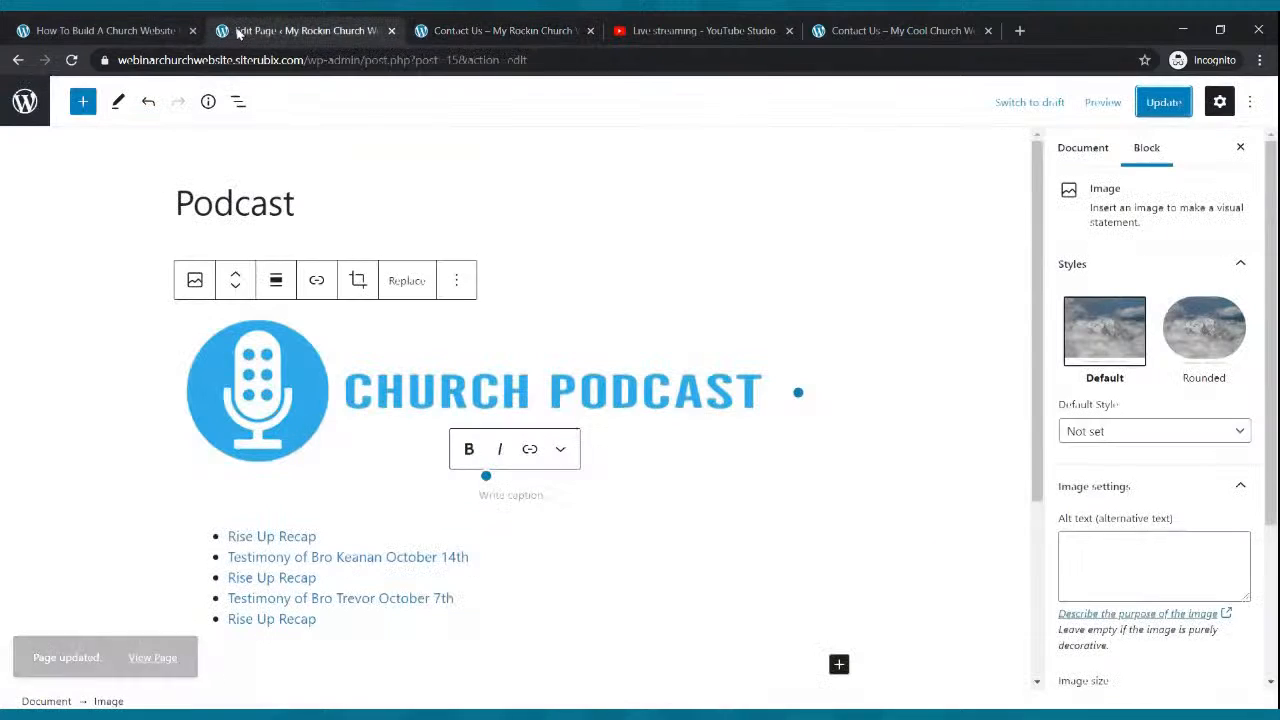
# - Open the empty Contact Us page in the block editor, glance at the live home page, then start a new tab
pyautogui.click(22, 103)
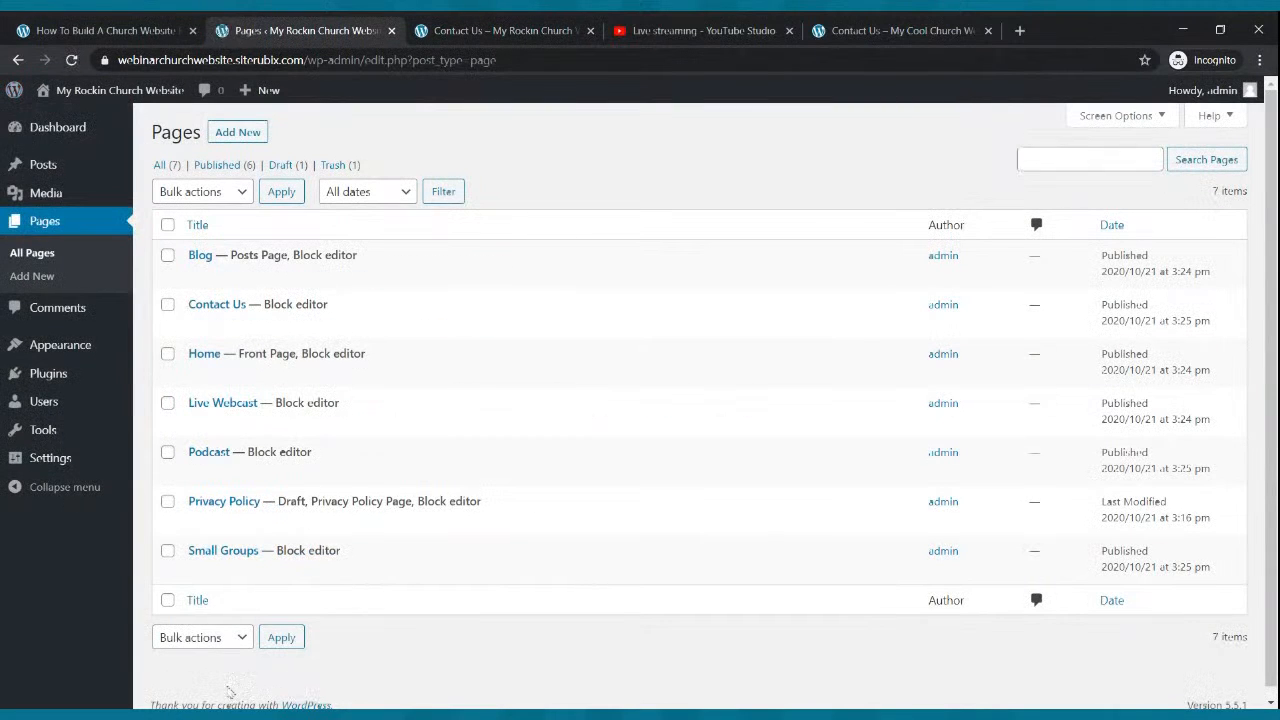
pyautogui.click(226, 324)
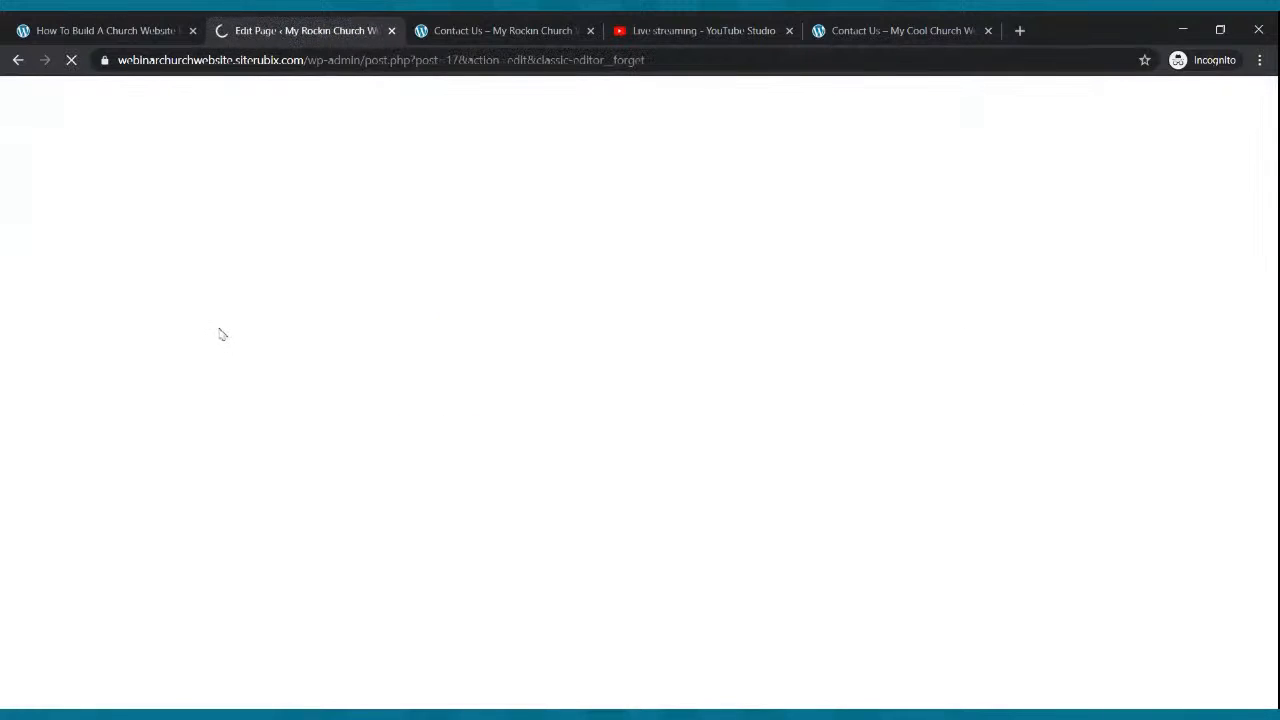
pyautogui.click(518, 34)
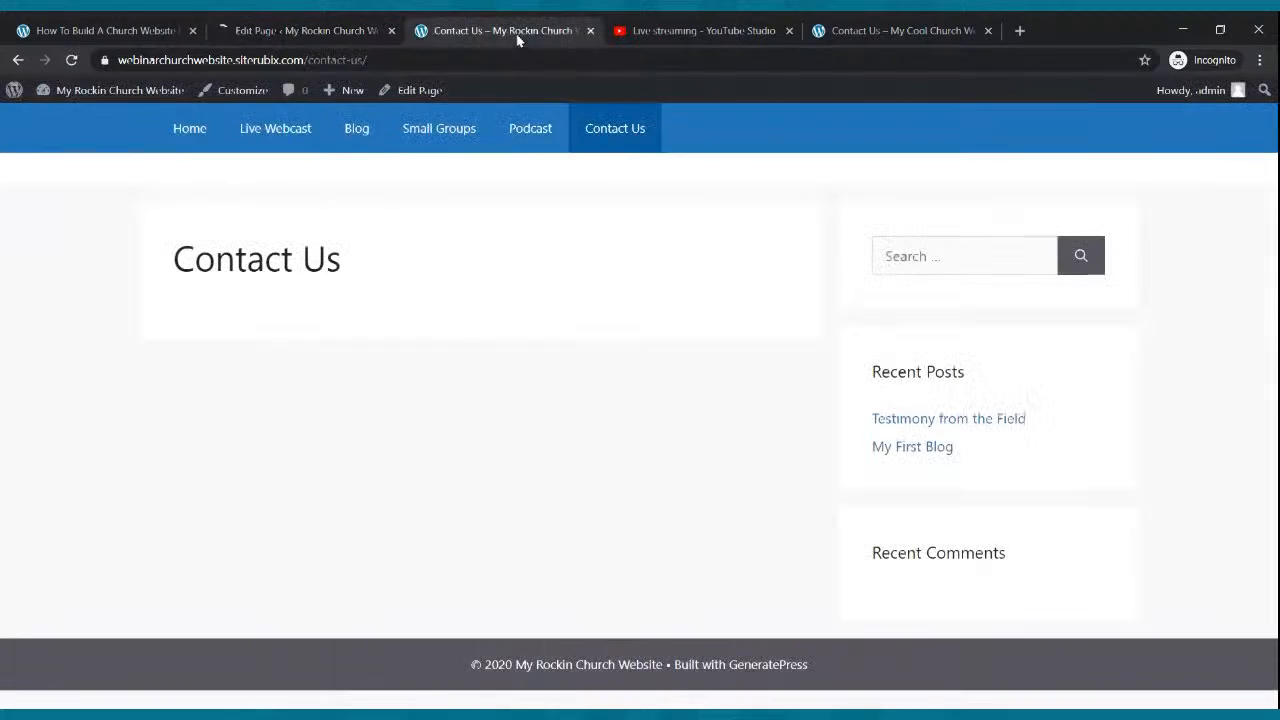
pyautogui.click(198, 130)
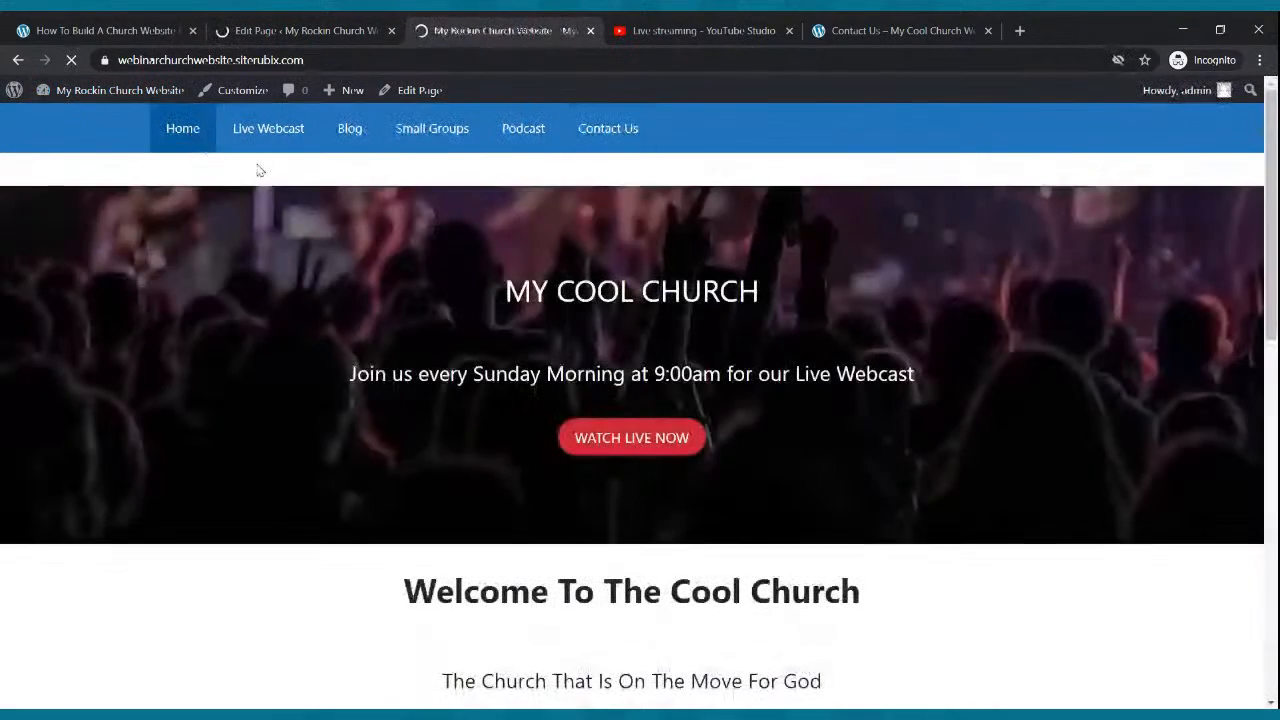
pyautogui.scroll(-4, 289, 209)
pyautogui.scroll(5, 294, 209)
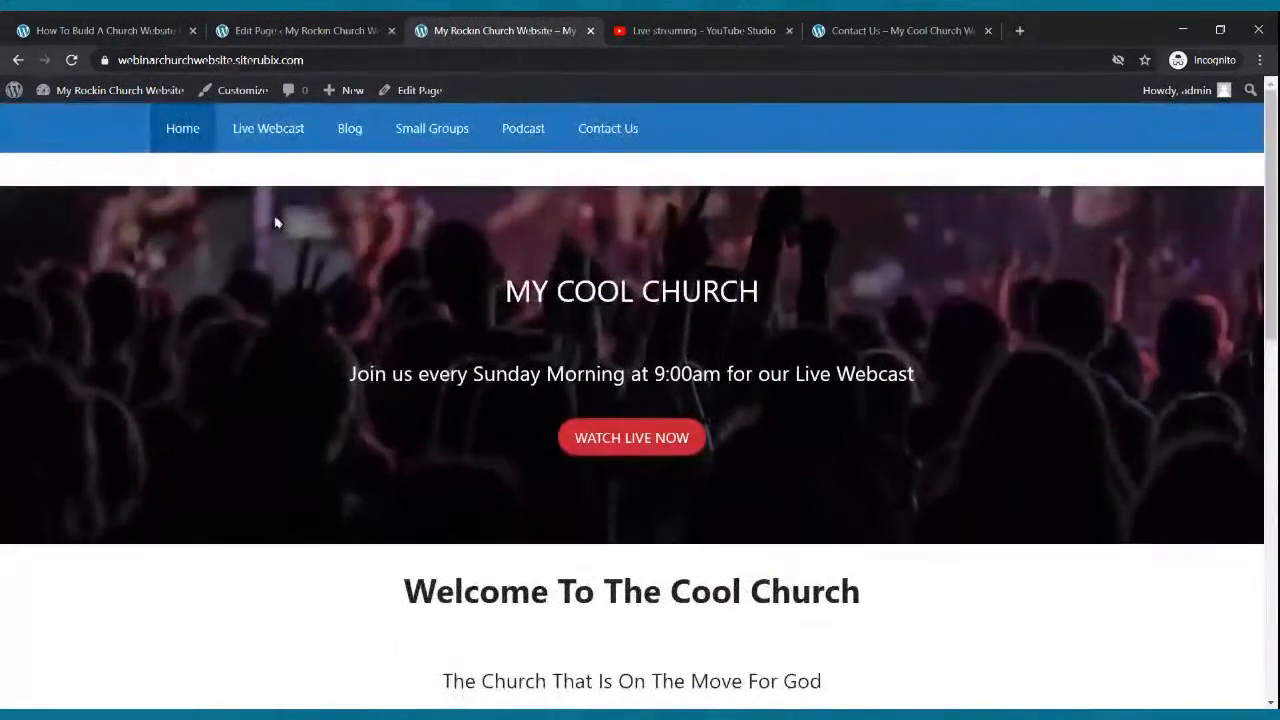
pyautogui.click(262, 28)
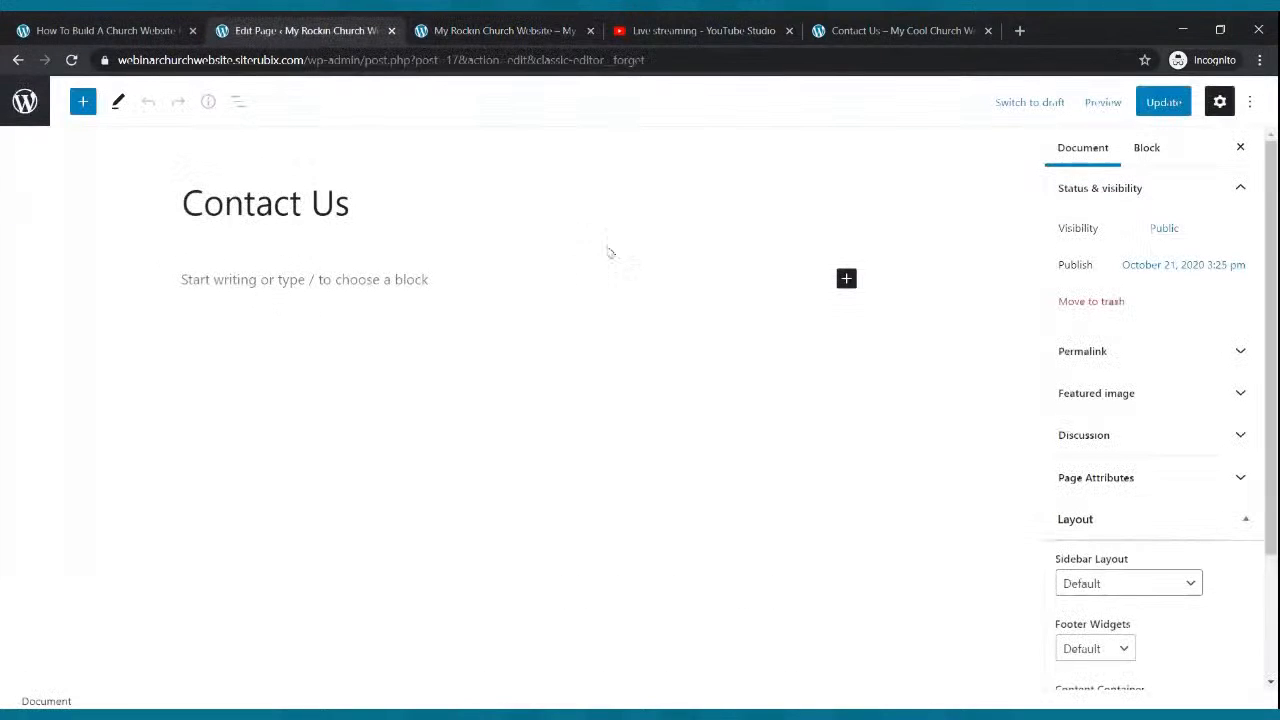
pyautogui.click(1019, 30)
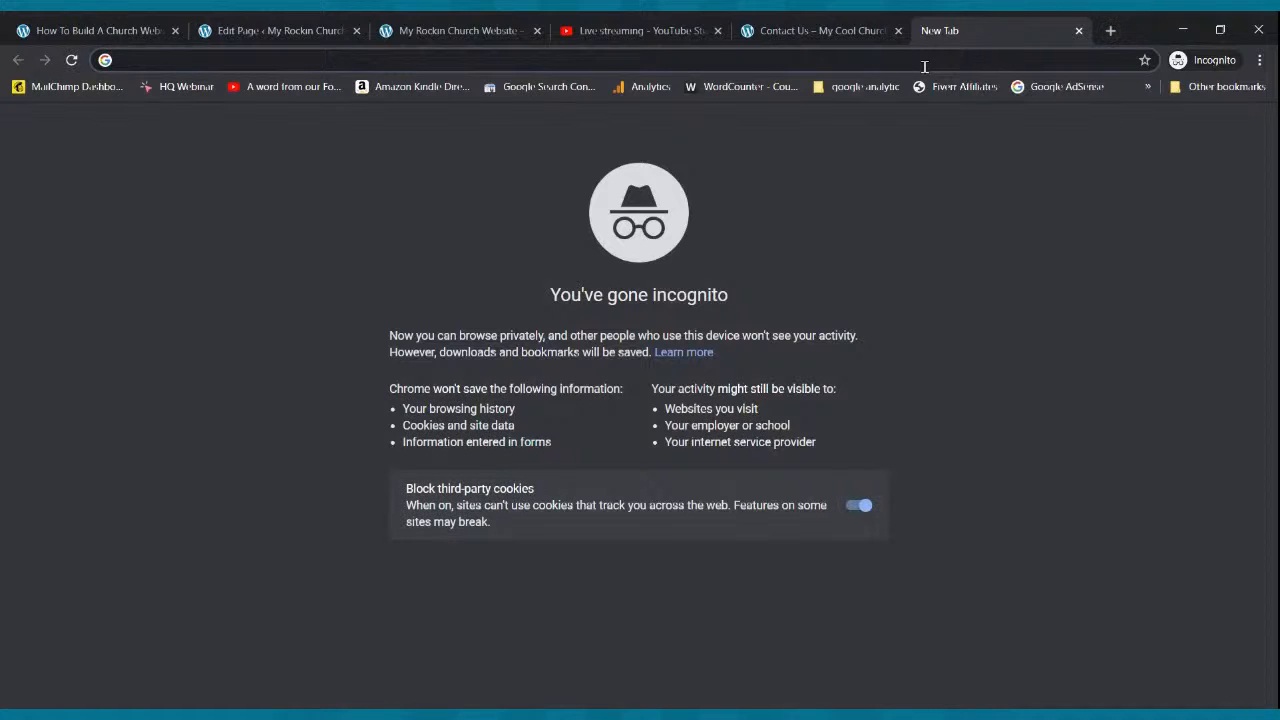
# - Load jotform.com, look over JotForm's pricing plans, then close that tab
pyautogui.write('jotfor')
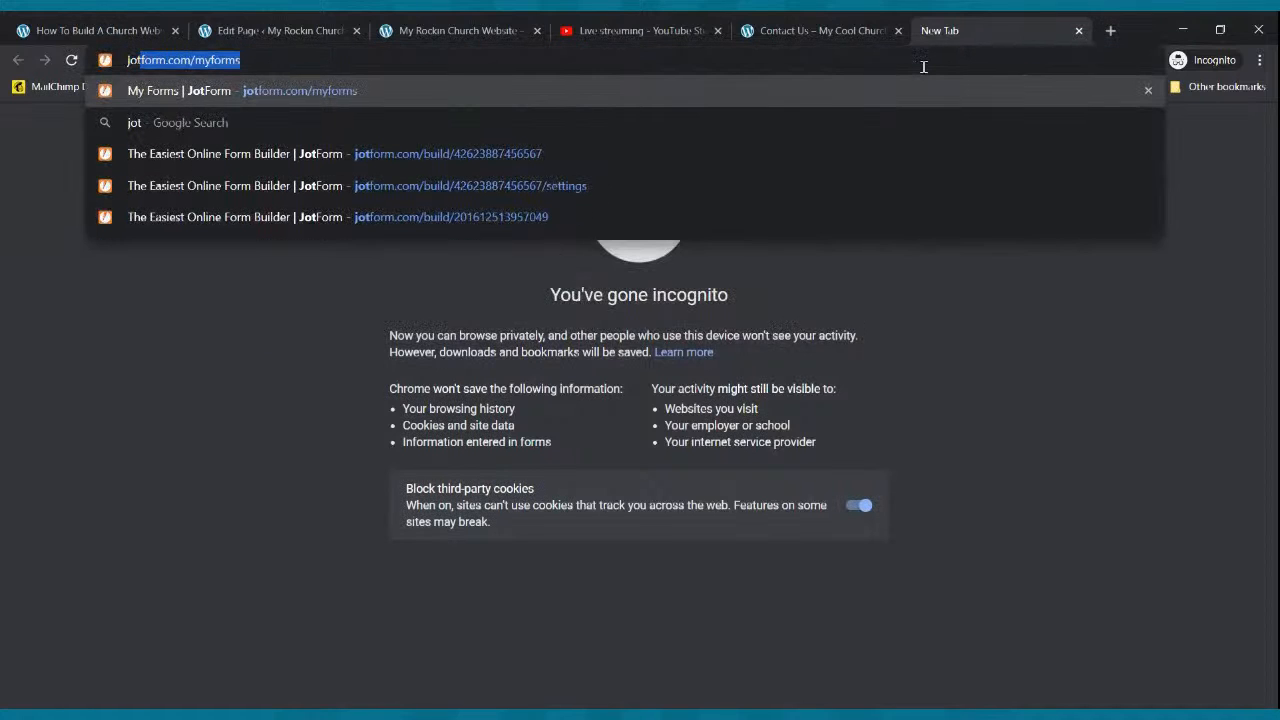
pyautogui.write('m.com')
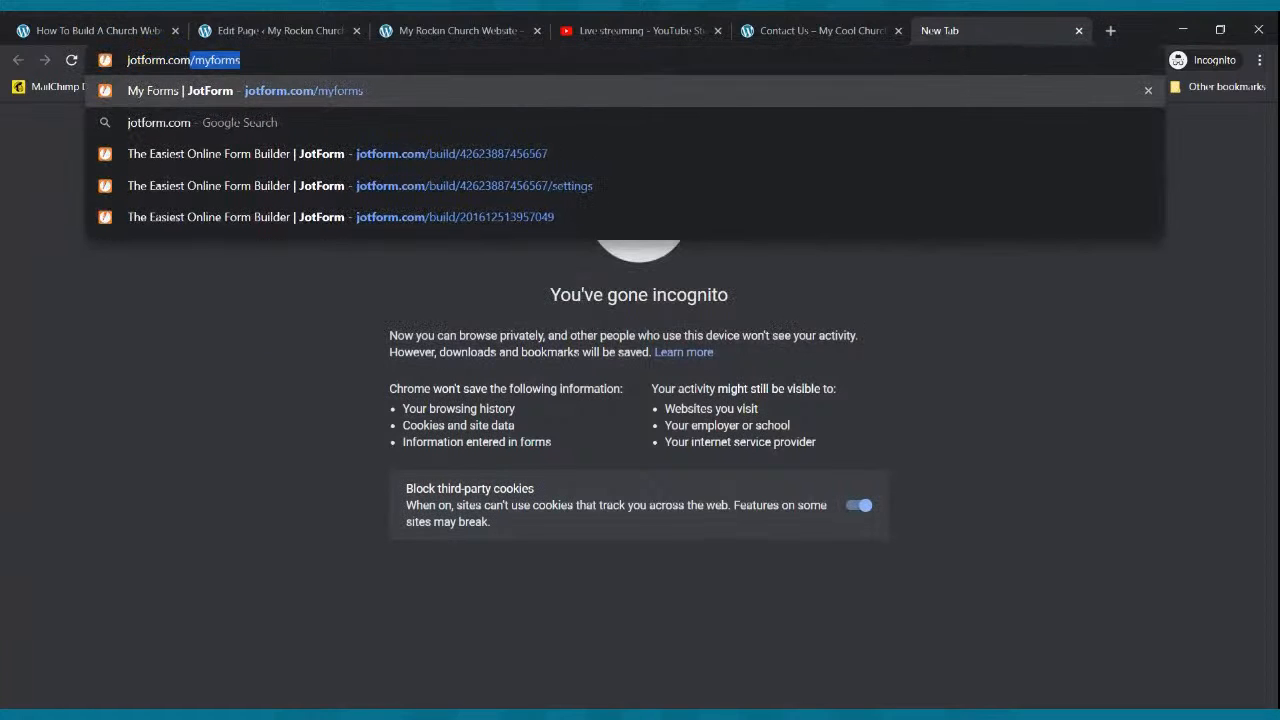
pyautogui.press('Return')
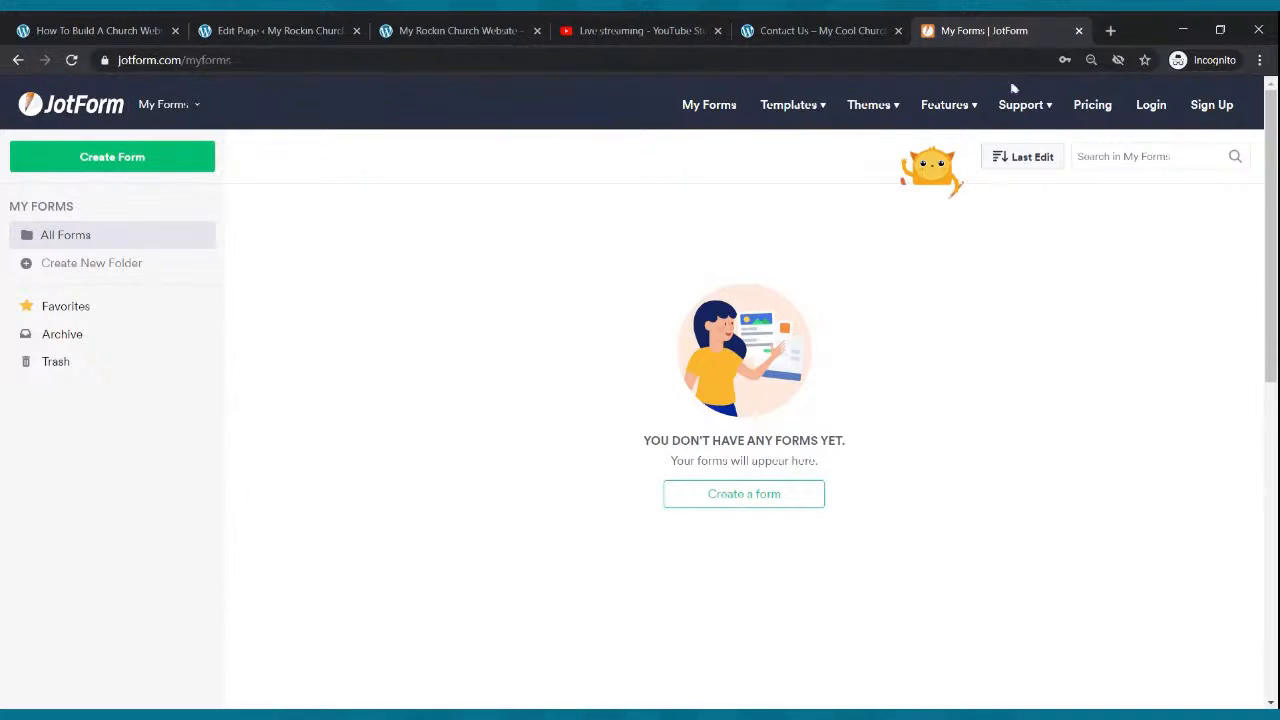
pyautogui.click(1106, 112)
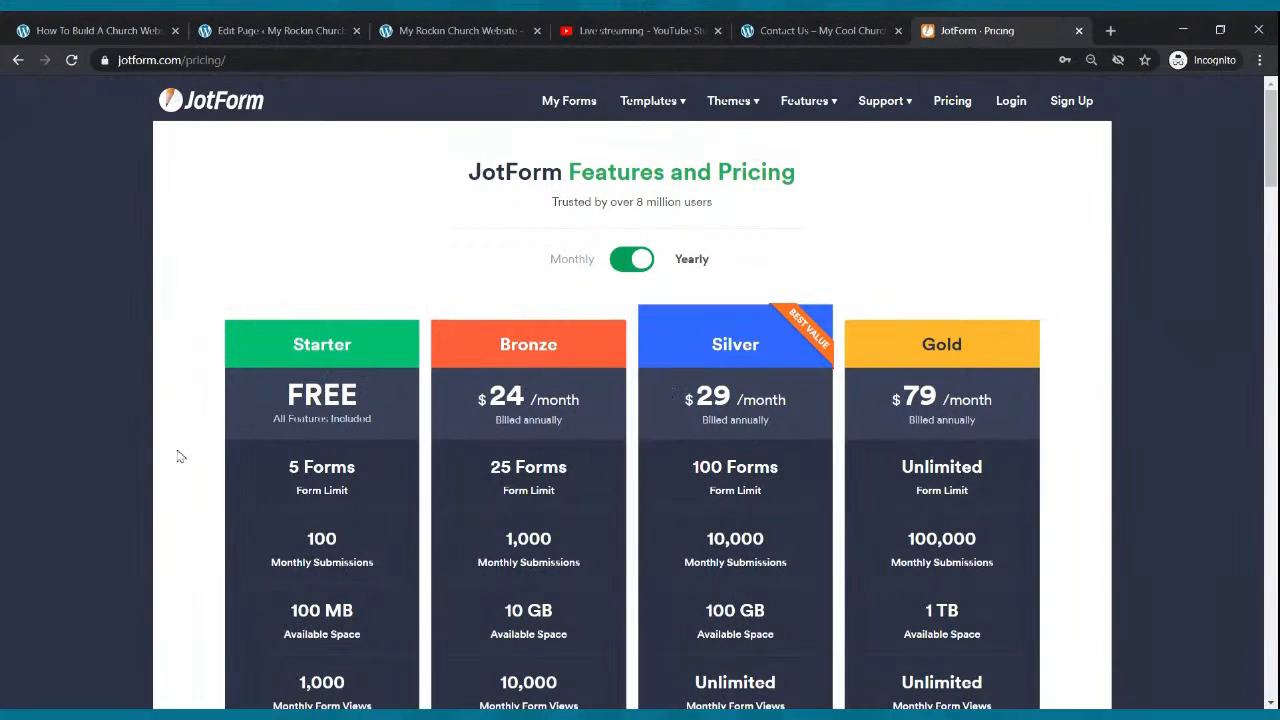
pyautogui.scroll(-2, 246, 451)
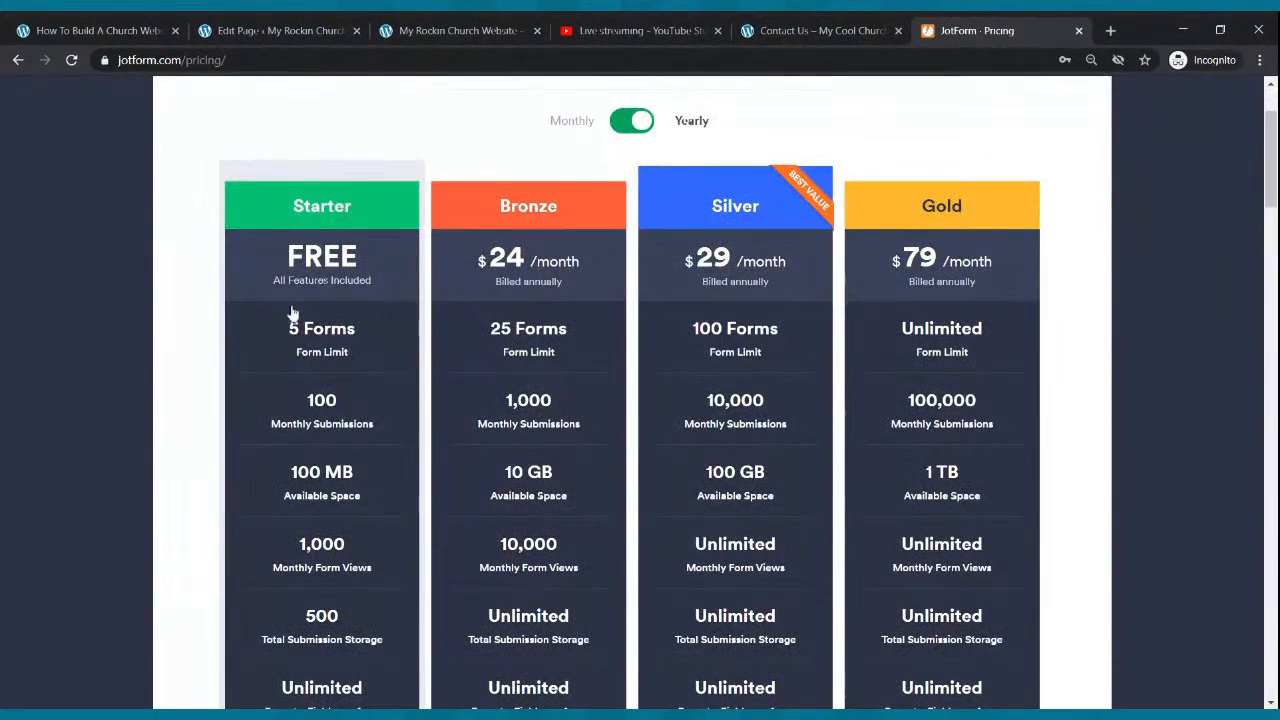
pyautogui.scroll(3, 300, 280)
pyautogui.click(1078, 30)
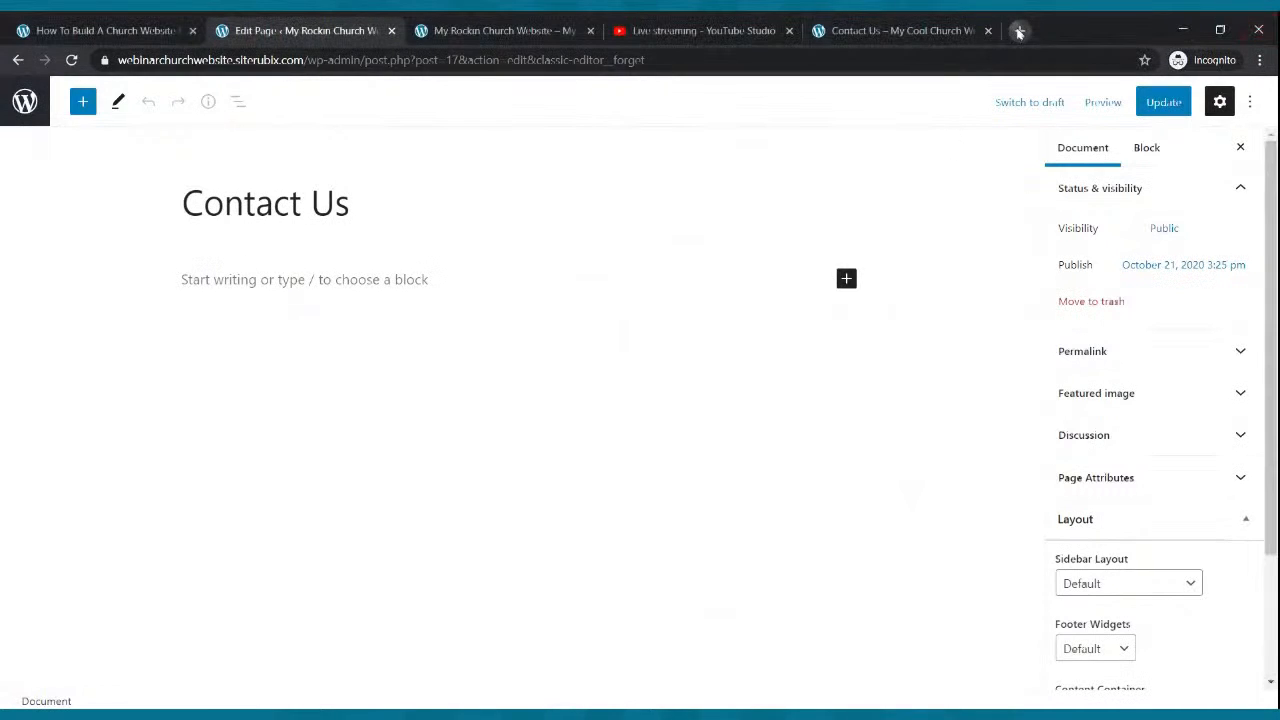
# - In a new tab, go to the JotForm My Forms page
pyautogui.click(1019, 30)
pyautogui.write('jotfro')
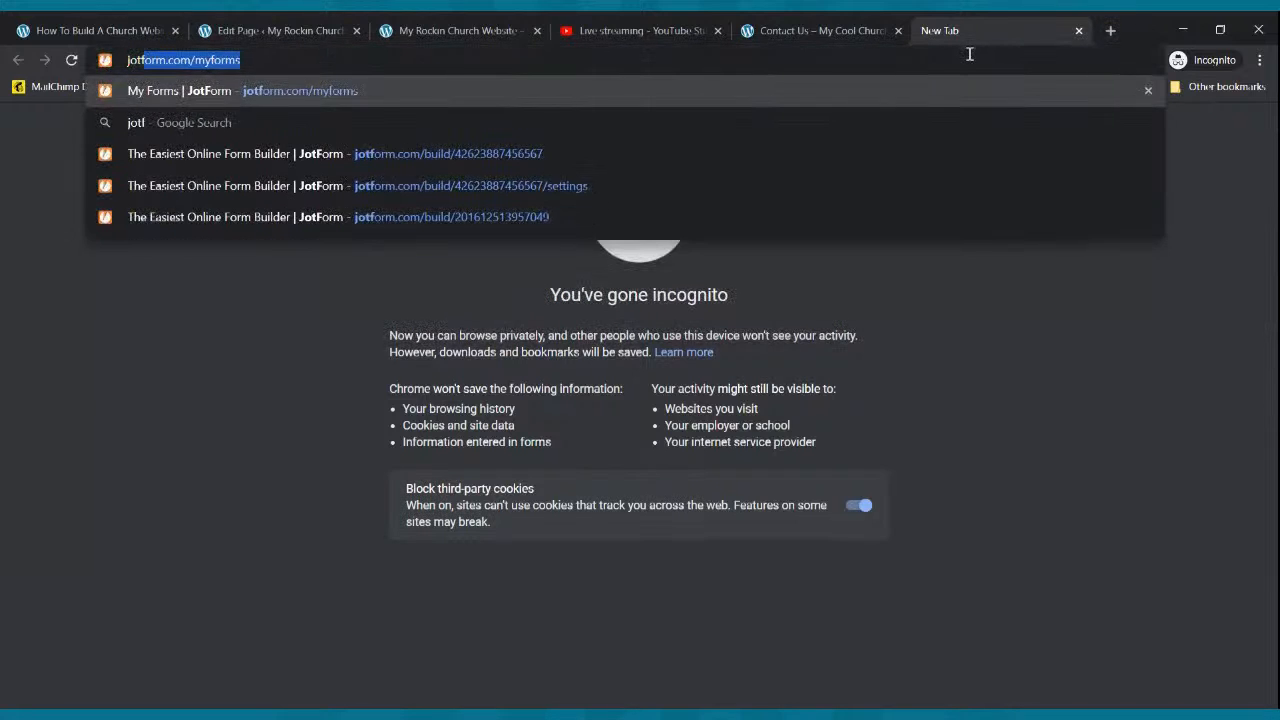
pyautogui.press('BackSpace')
pyautogui.press('BackSpace')
pyautogui.write('orm')
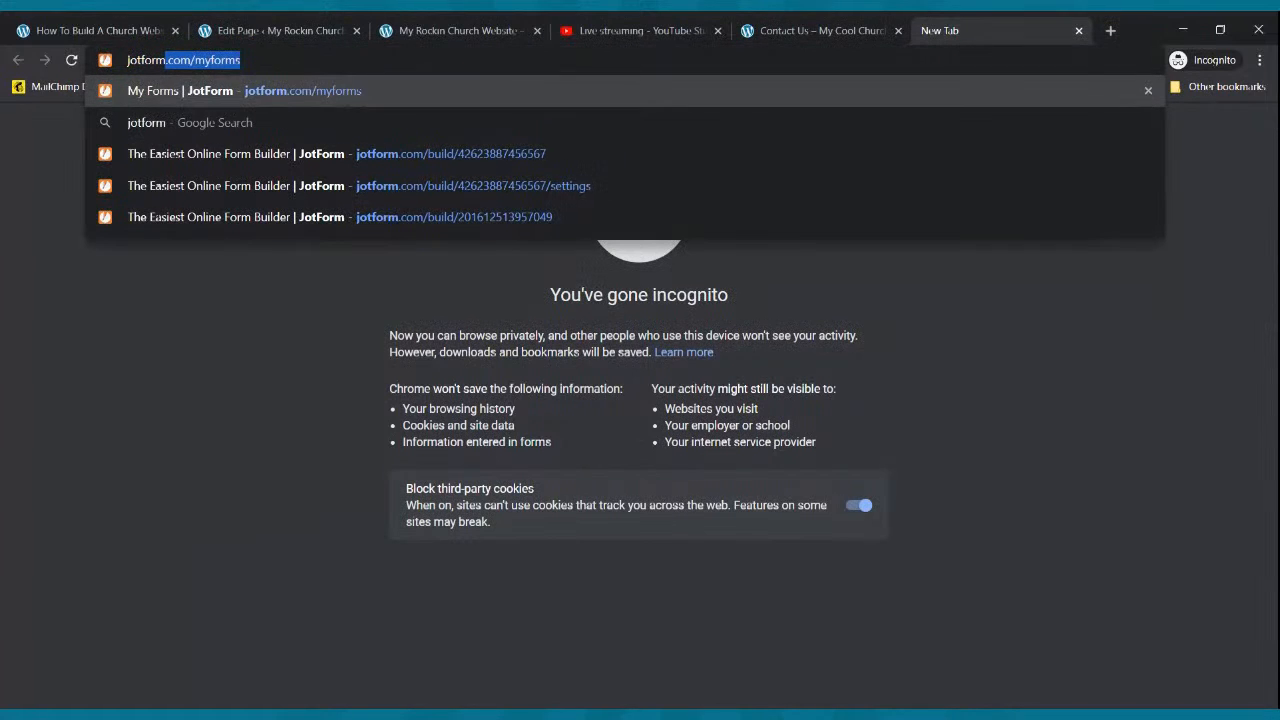
pyautogui.press('Return')
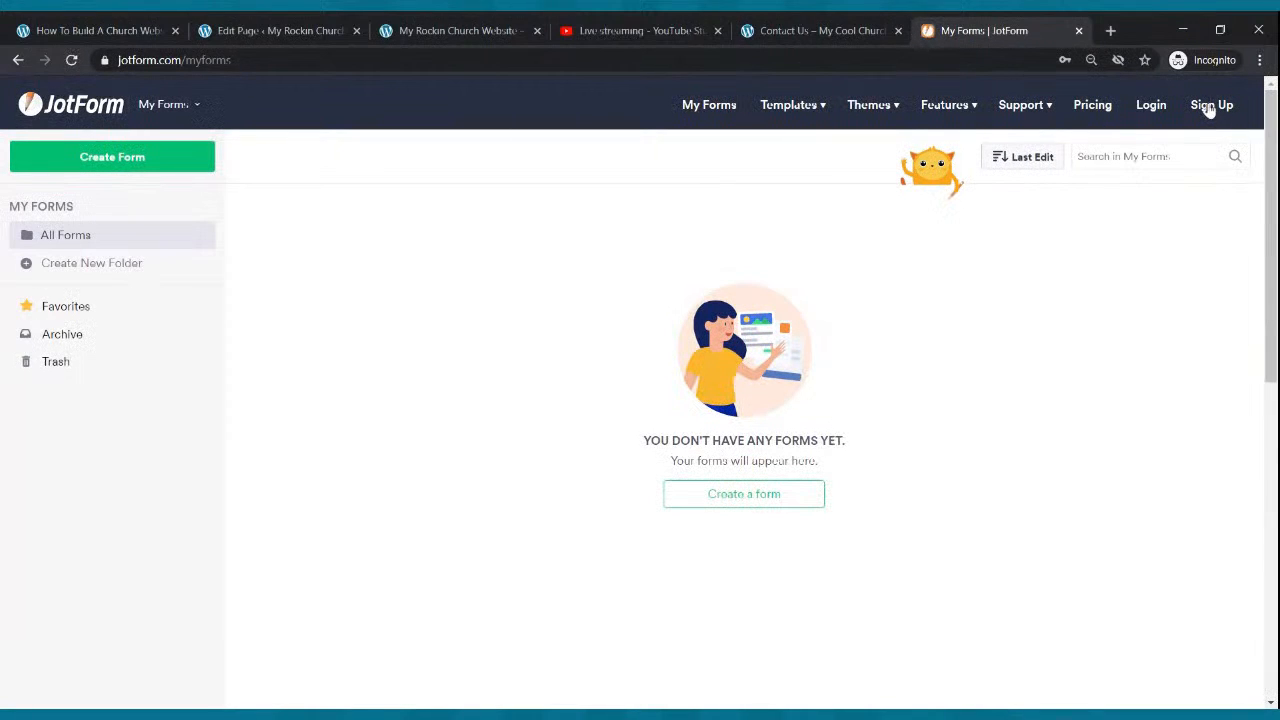
# - Log in with the saved credentials and open the Contact Us form in the form builder
pyautogui.click(1151, 110)
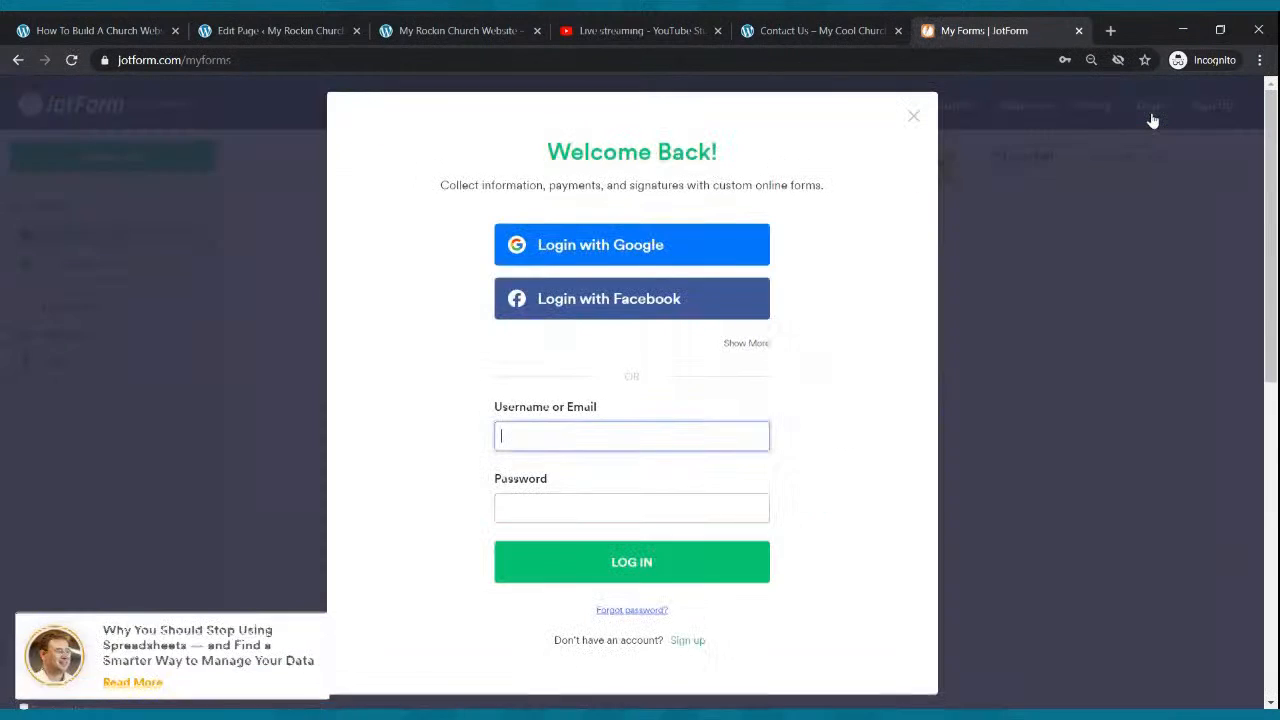
pyautogui.click(703, 449)
pyautogui.click(676, 568)
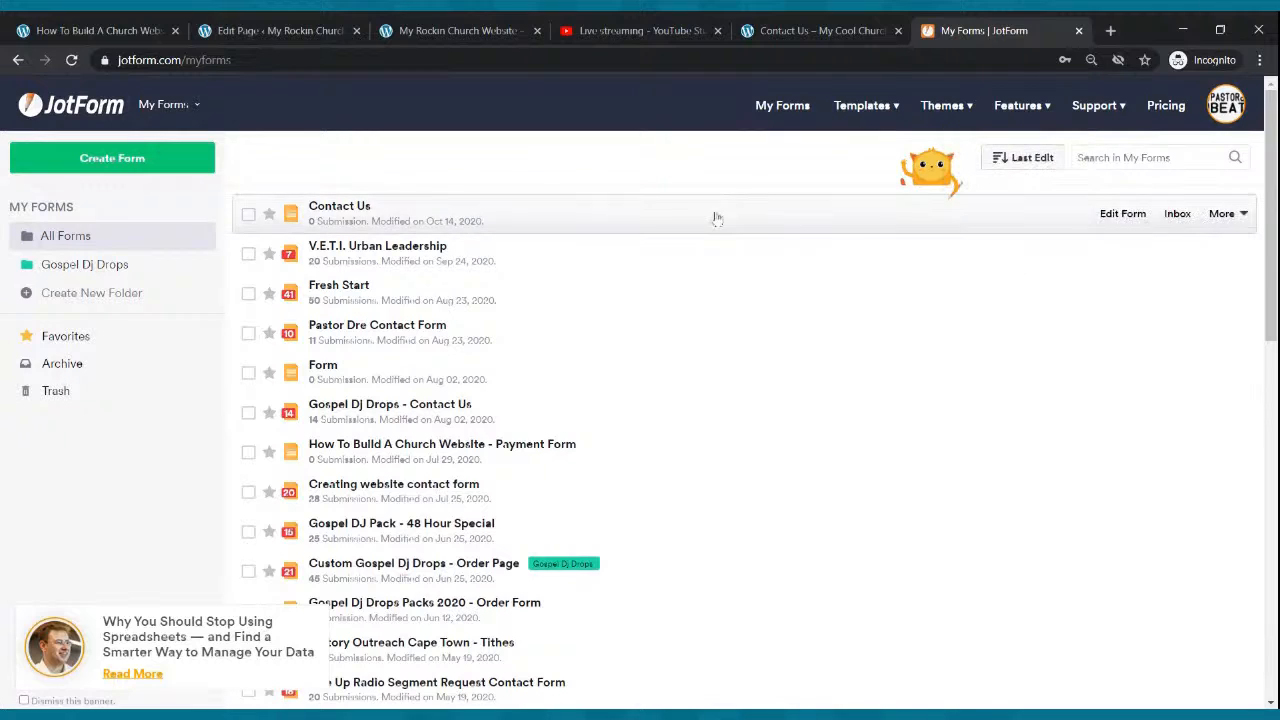
pyautogui.click(912, 217)
pyautogui.click(1120, 218)
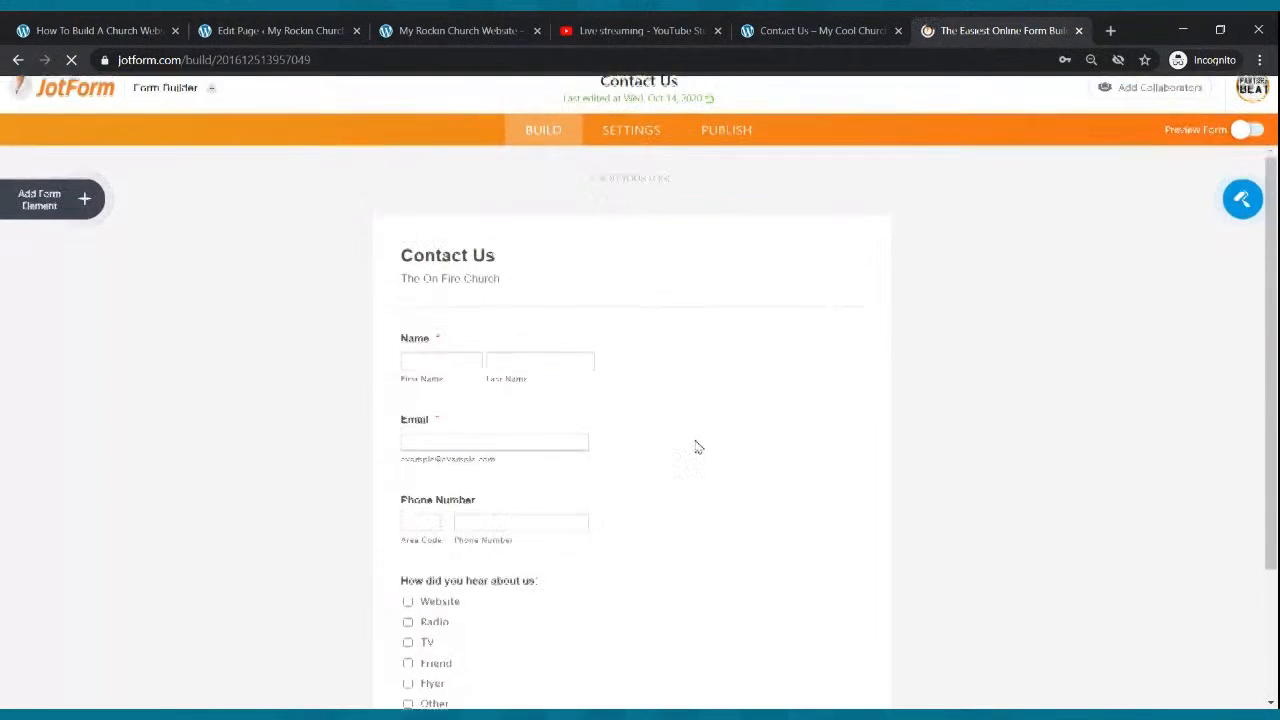
pyautogui.scroll(-2, 698, 440)
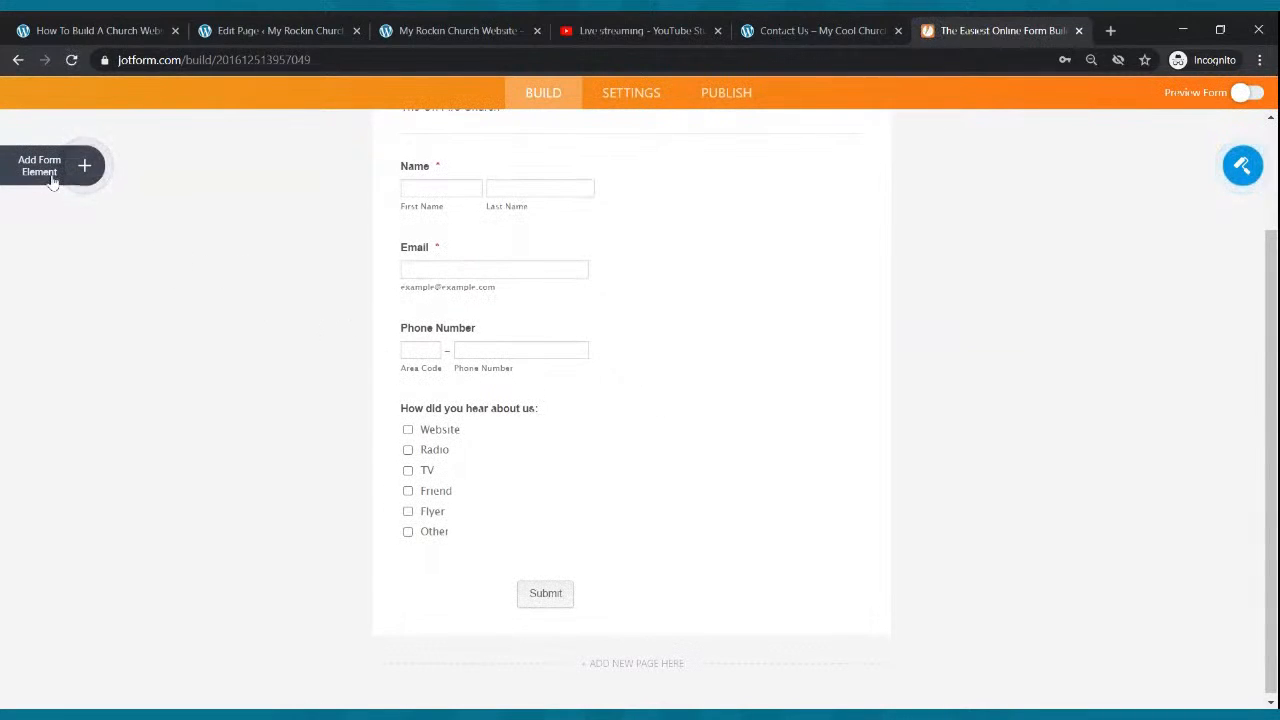
# - Open the form elements list, drag in a Full Name field, then delete the duplicate
pyautogui.click(83, 170)
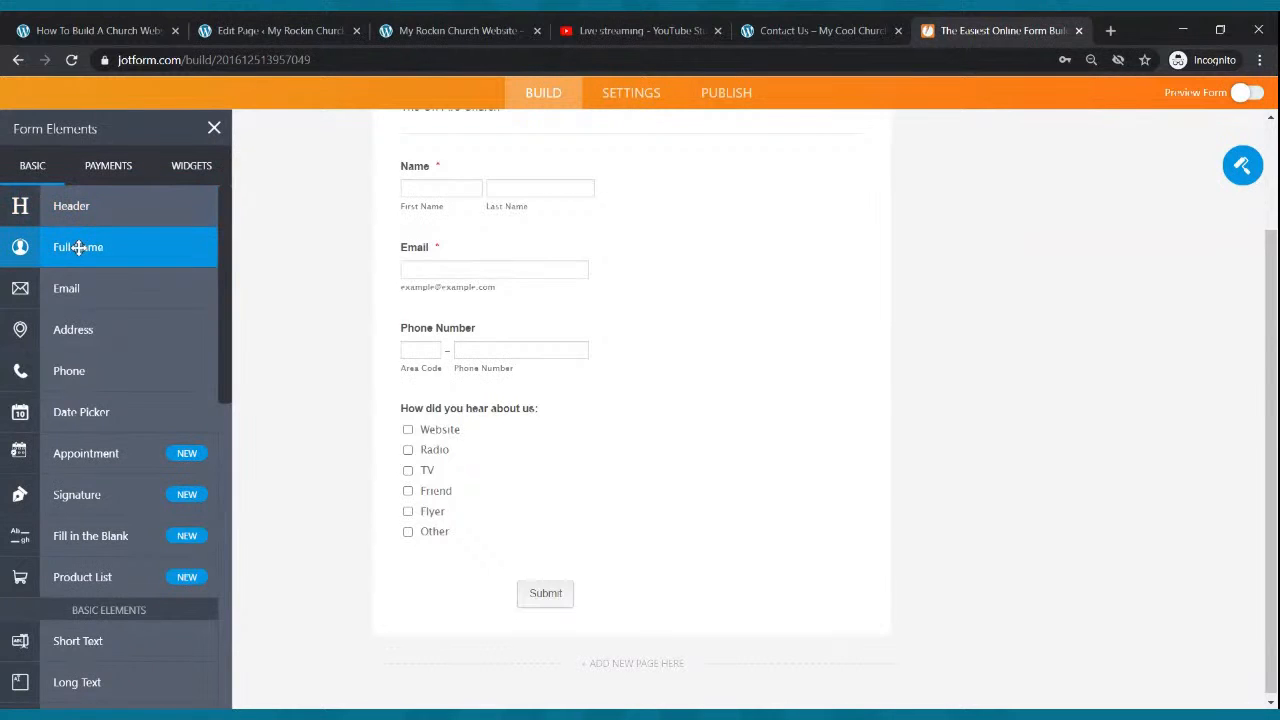
pyautogui.moveTo(80, 247); pyautogui.dragTo(488, 241)
pyautogui.scroll(3, 488, 241)
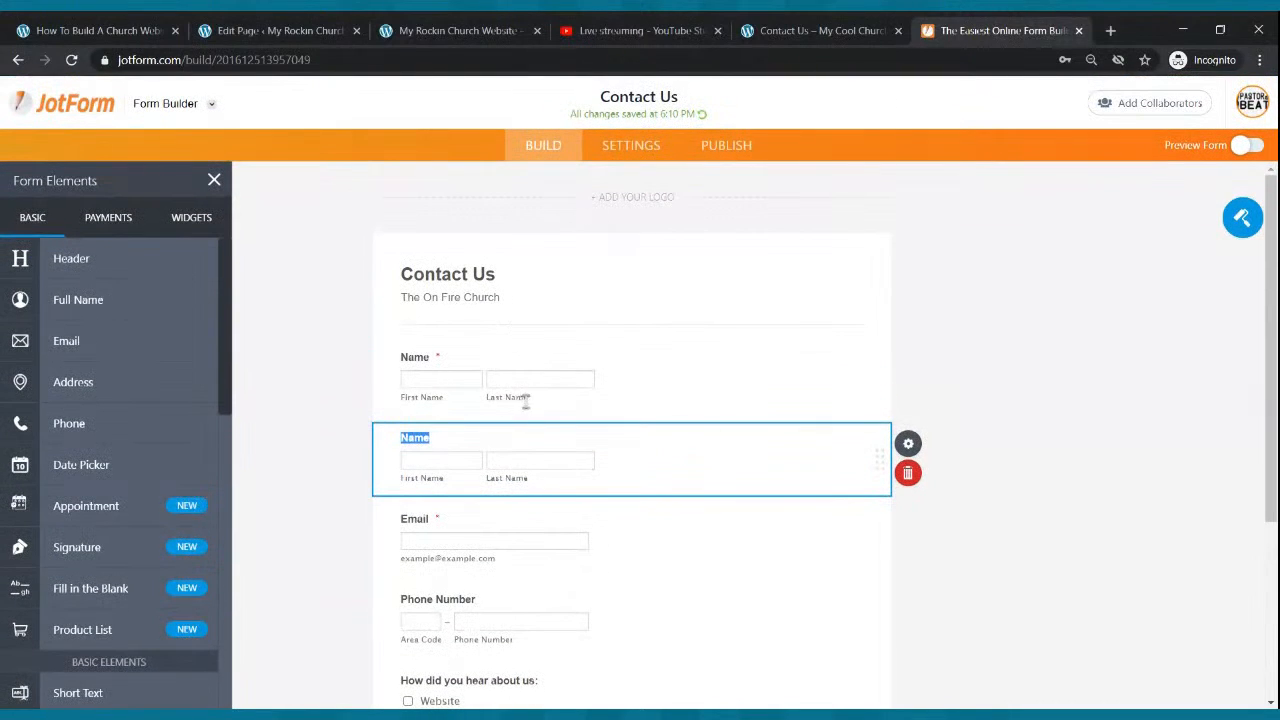
pyautogui.click(910, 472)
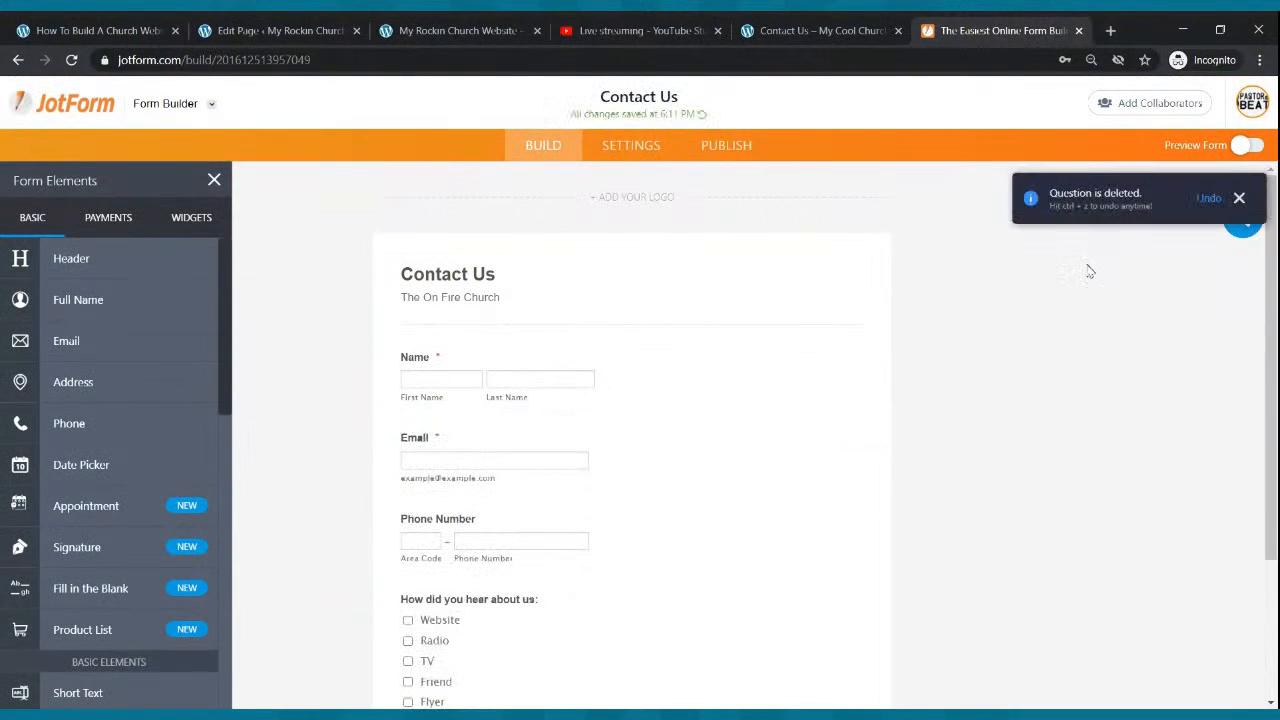
pyautogui.scroll(-2, 735, 310)
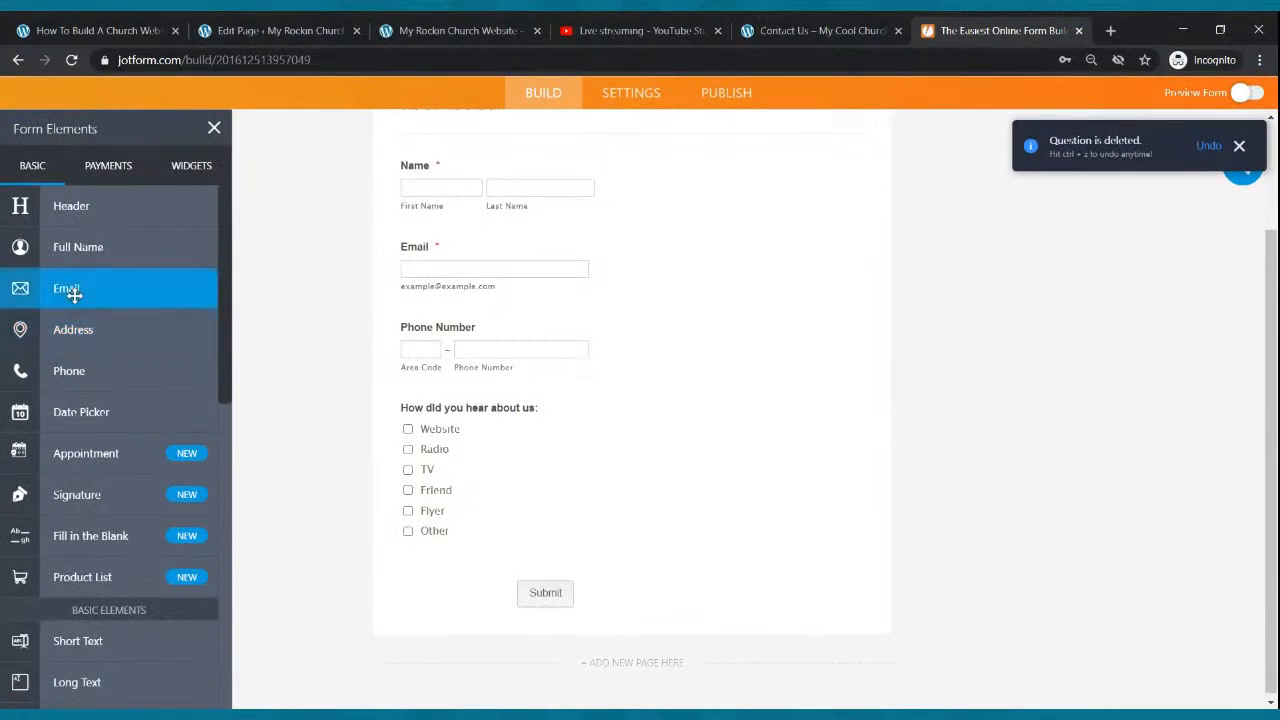
# - Drag in and delete an extra Email field, then demonstrate dragging a Phone field
pyautogui.moveTo(80, 292); pyautogui.dragTo(518, 252)
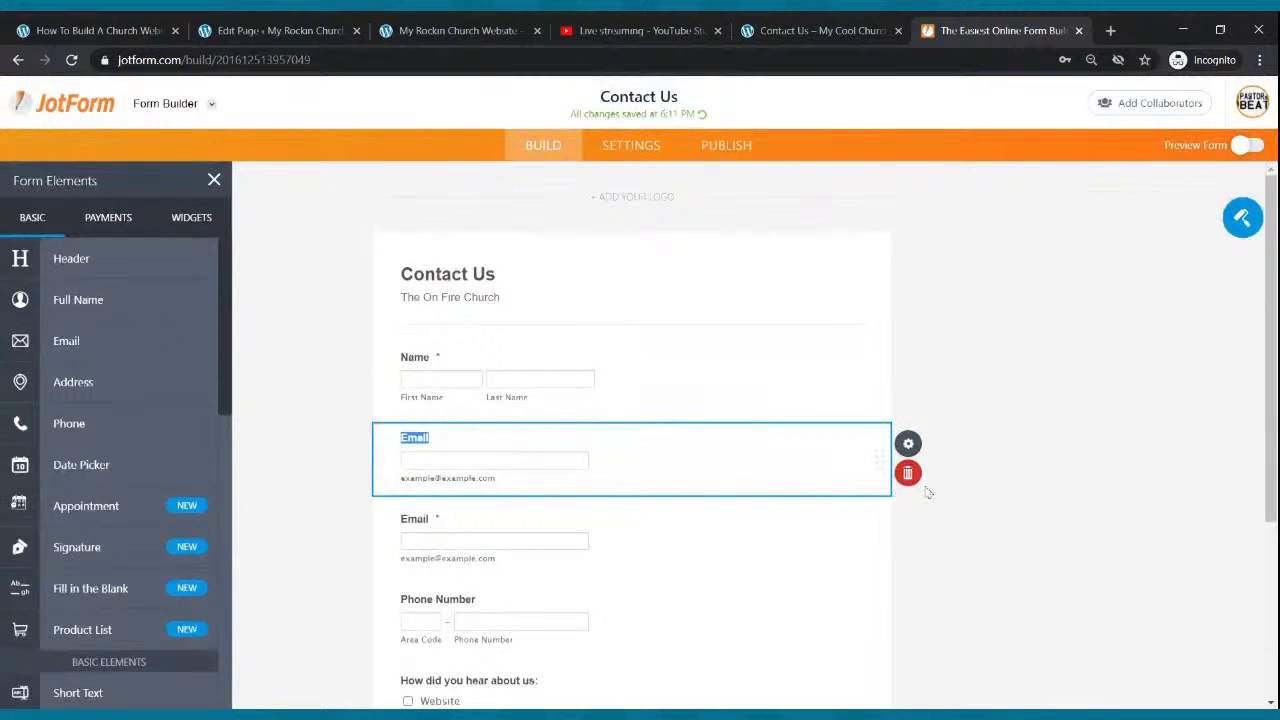
pyautogui.click(918, 484)
pyautogui.scroll(-2, 690, 329)
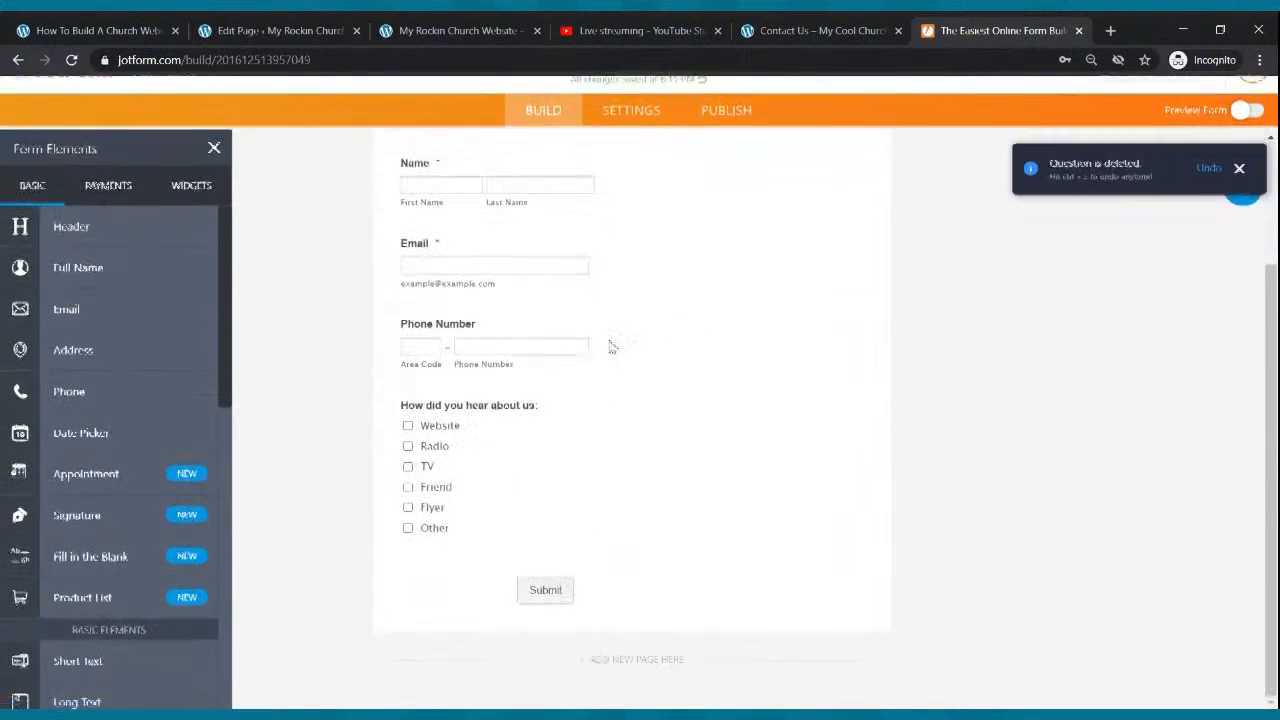
pyautogui.scroll(-2, 134, 337)
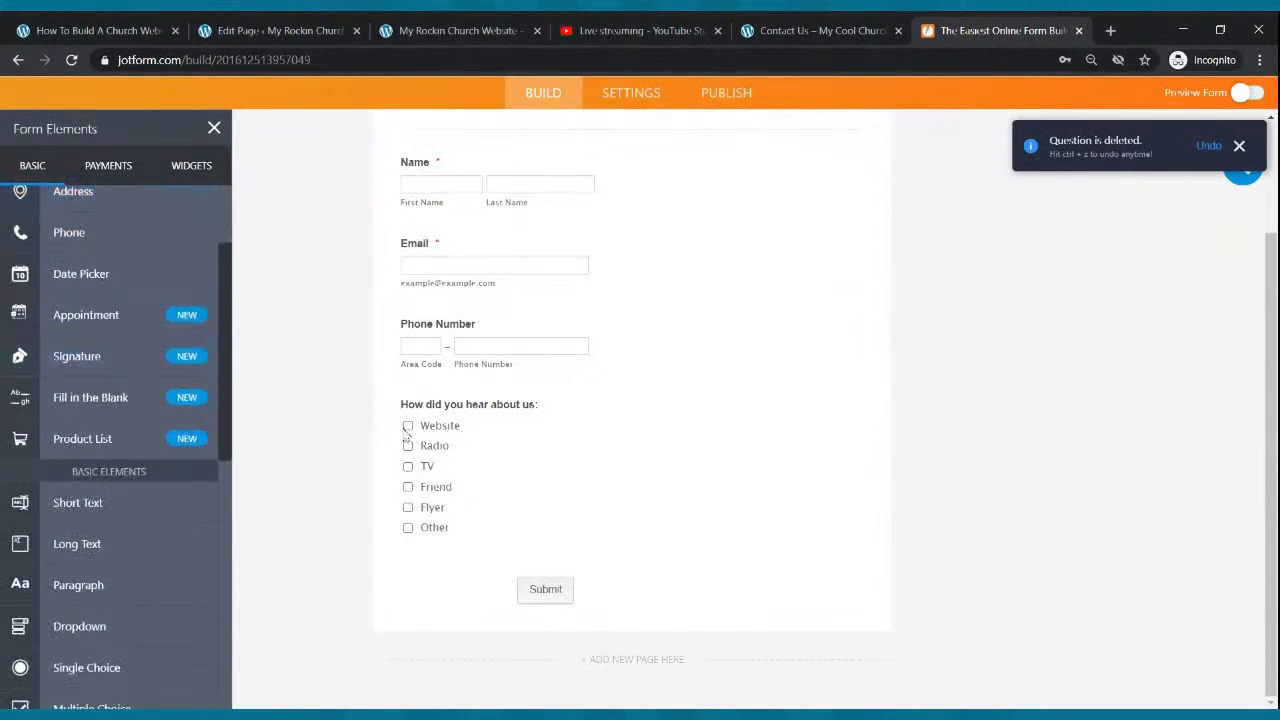
pyautogui.moveTo(106, 246); pyautogui.dragTo(120, 268)
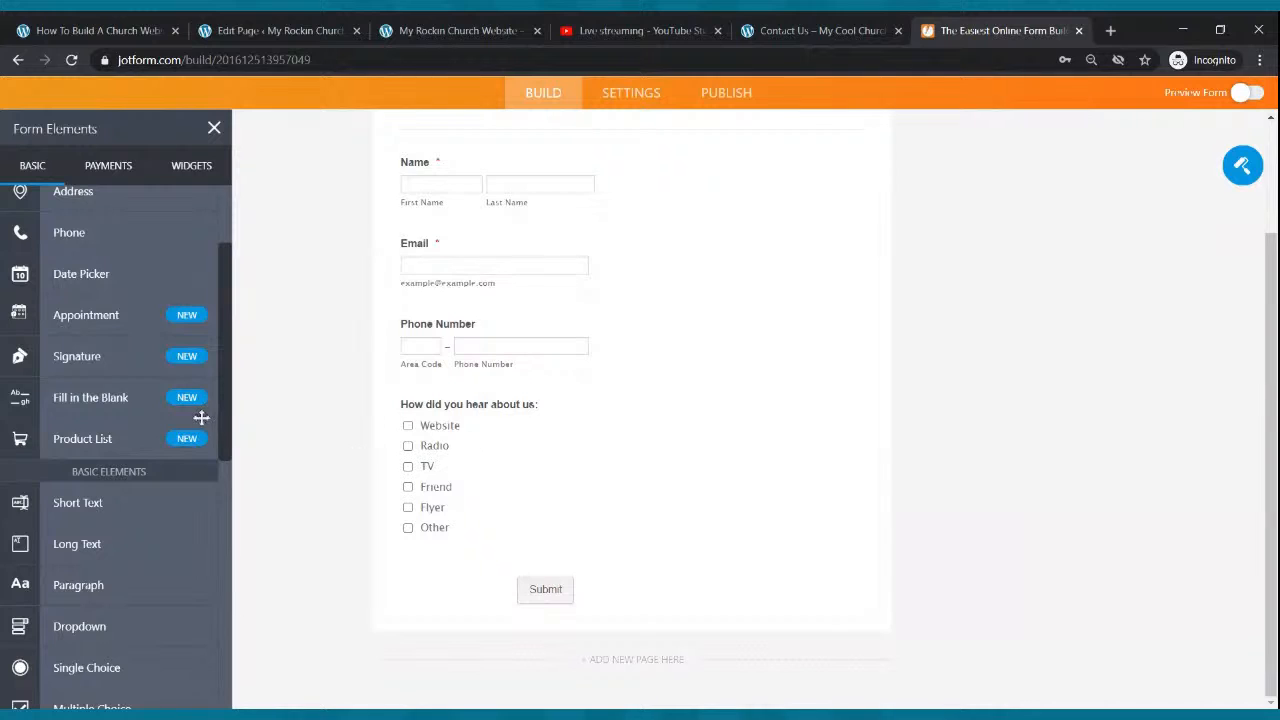
pyautogui.scroll(-4, 134, 414)
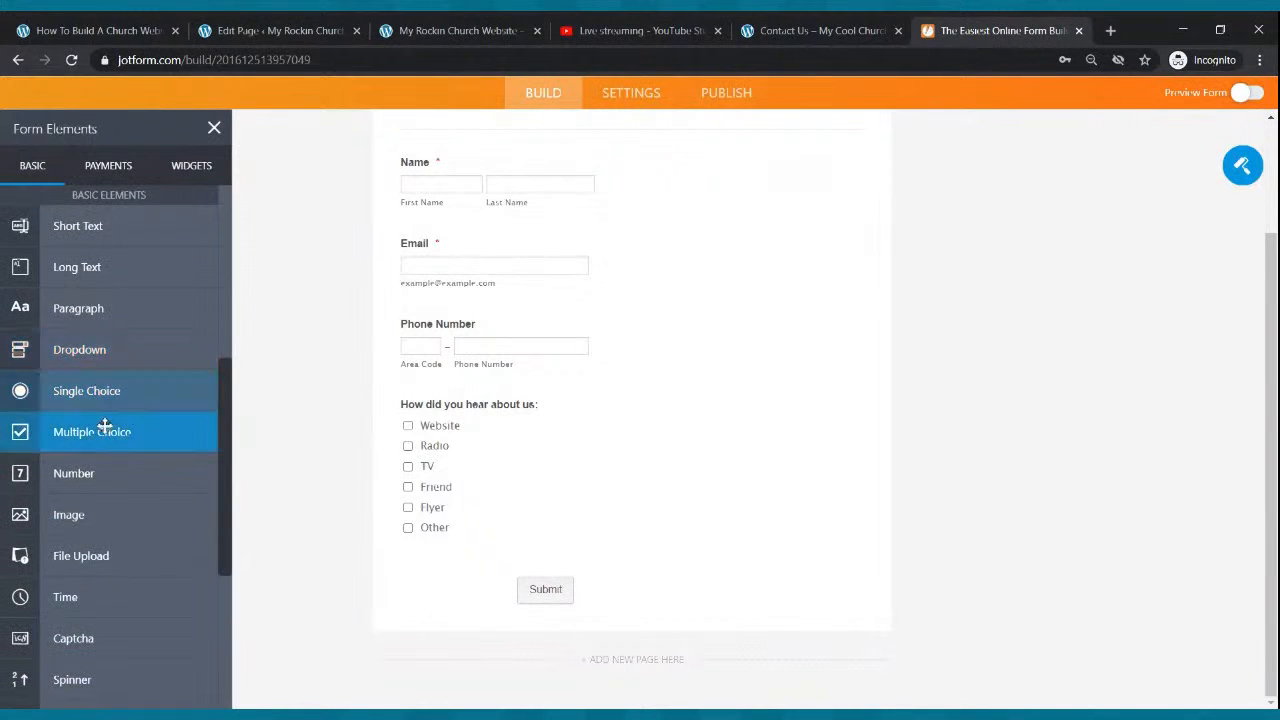
pyautogui.moveTo(101, 434); pyautogui.dragTo(453, 402)
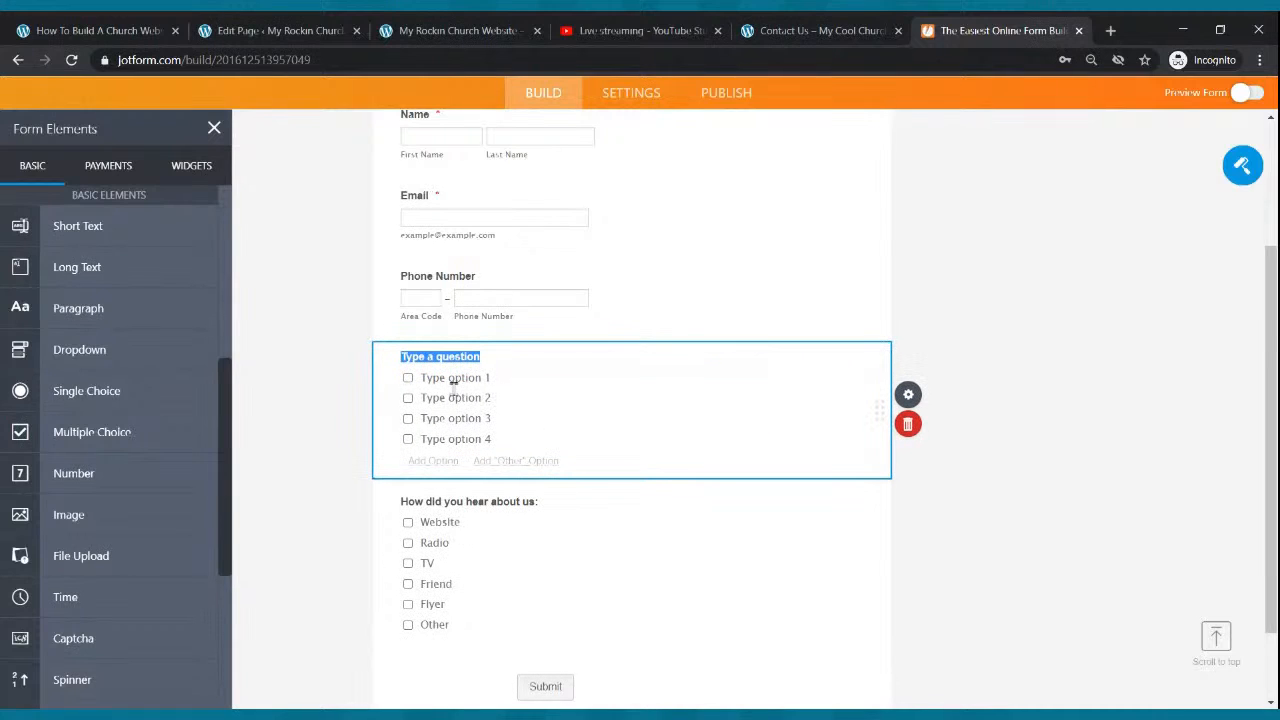
pyautogui.write('How did you hear about us:')
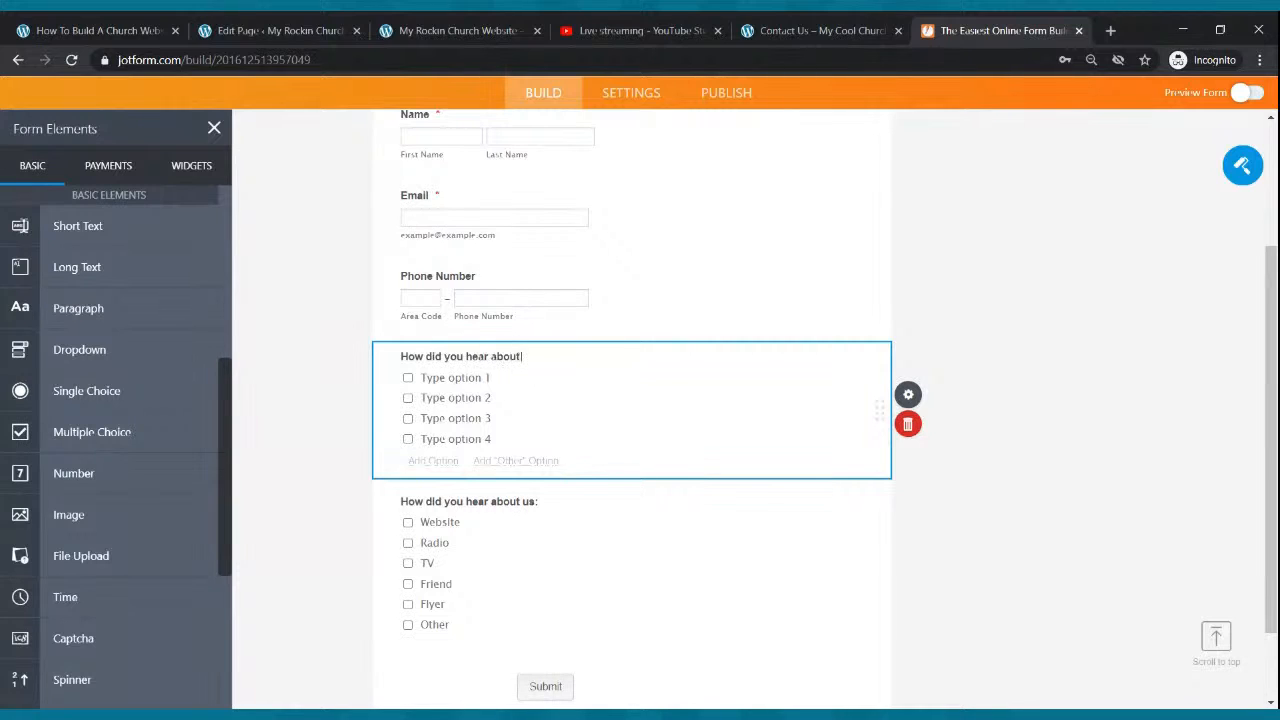
pyautogui.click(455, 377)
pyautogui.write('Flier')
pyautogui.click(472, 398)
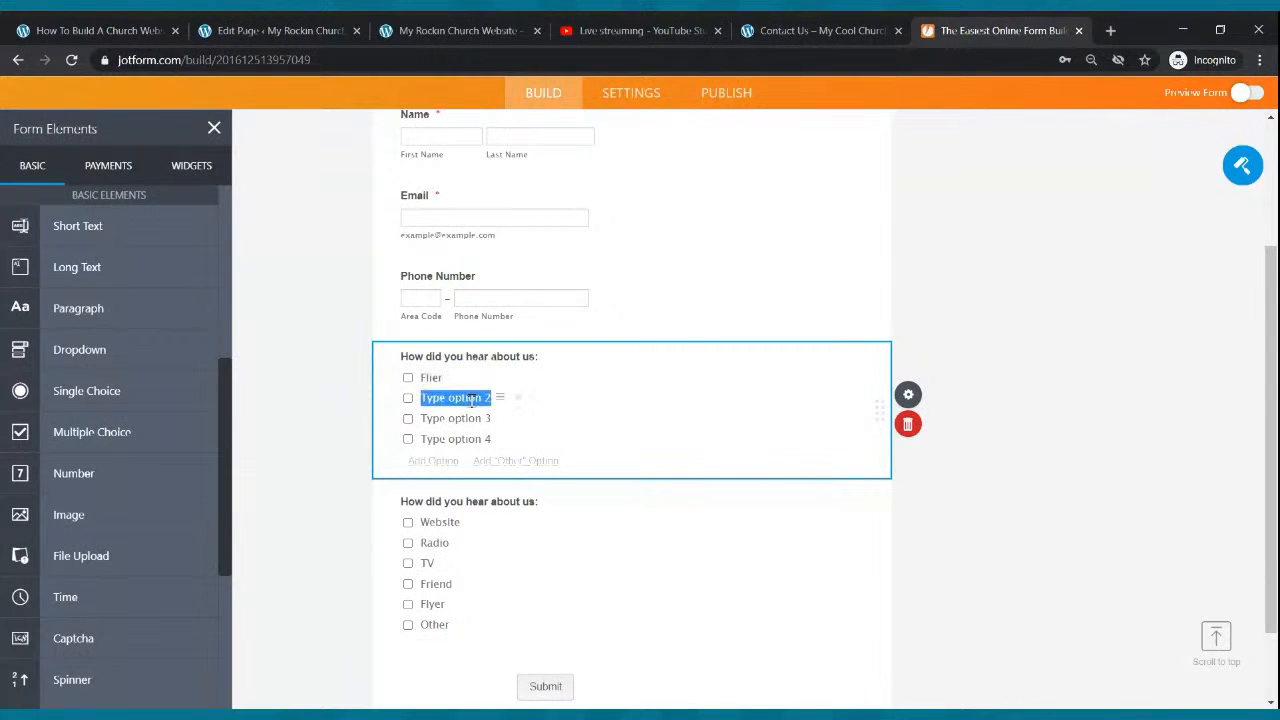
pyautogui.write('Radio')
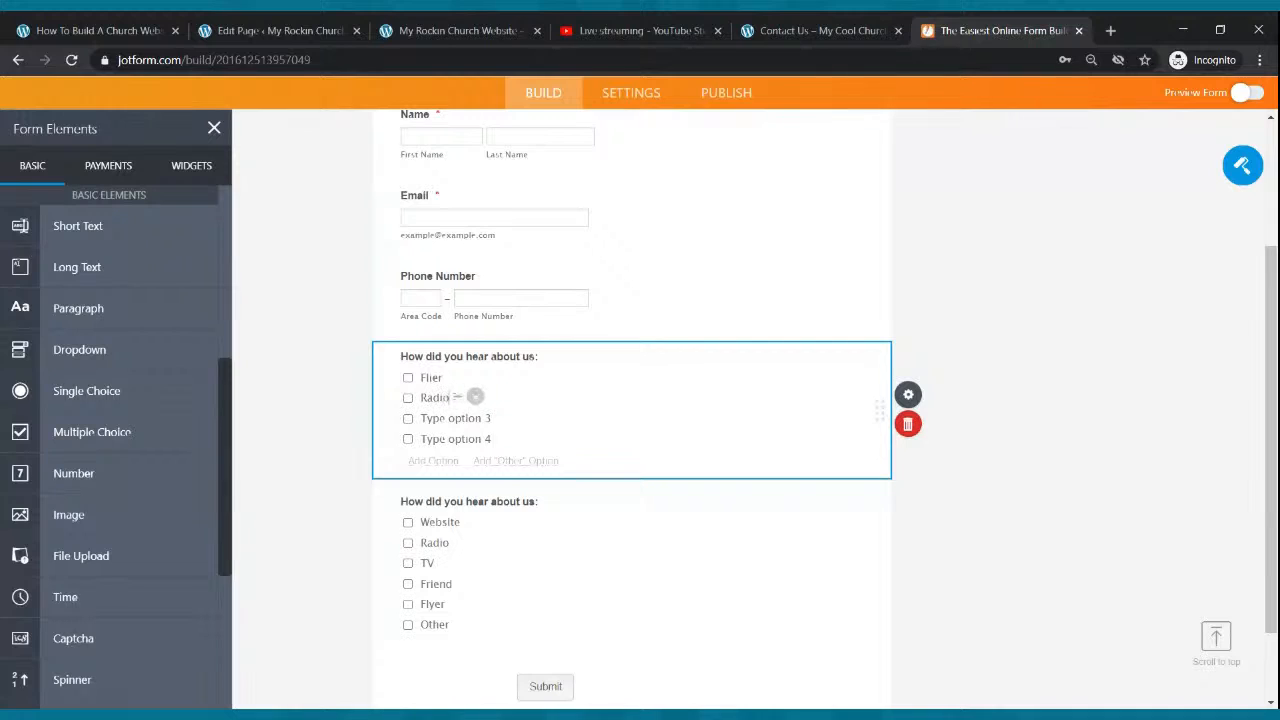
pyautogui.click(501, 417)
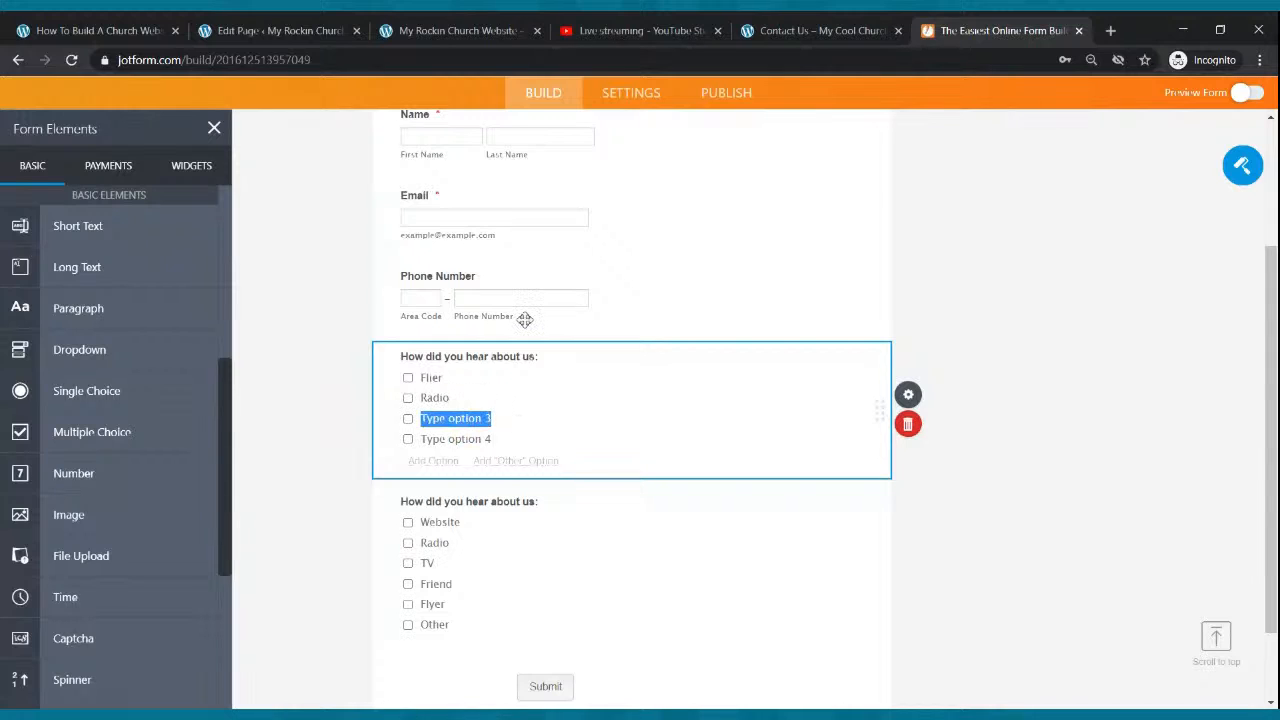
pyautogui.write('Wo')
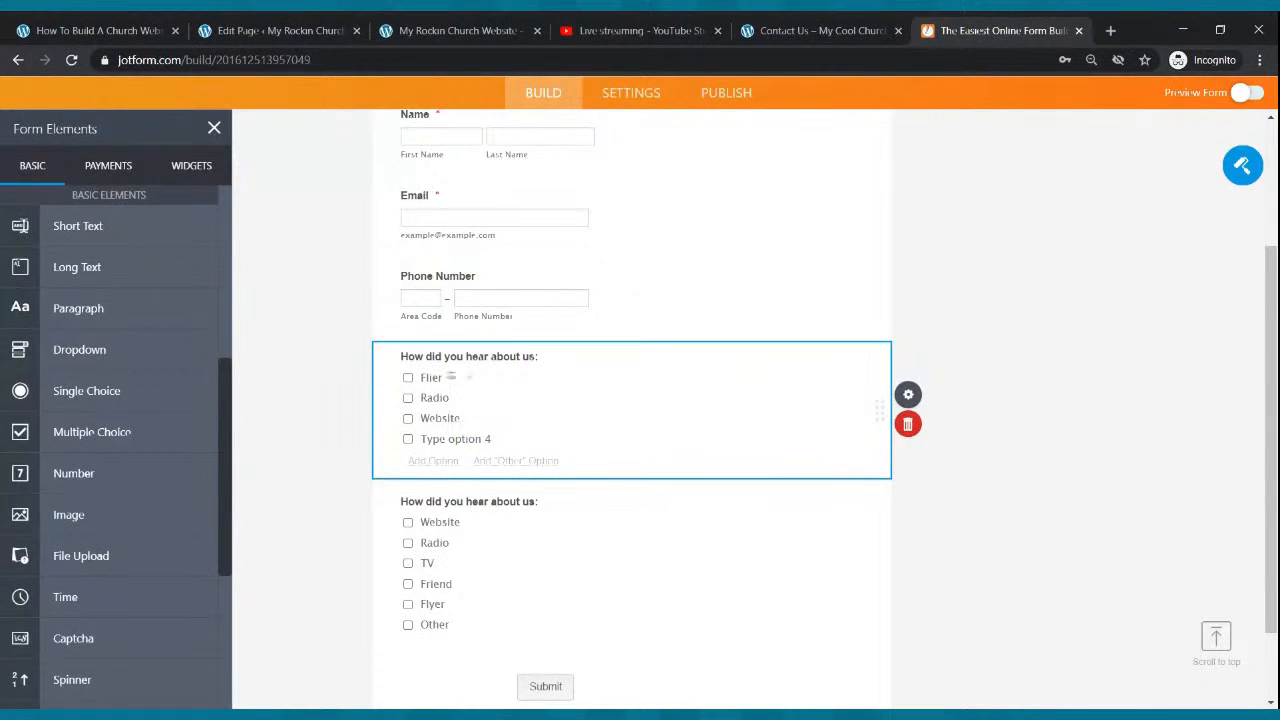
pyautogui.click(463, 440)
pyautogui.write('Tv')
pyautogui.click(433, 461)
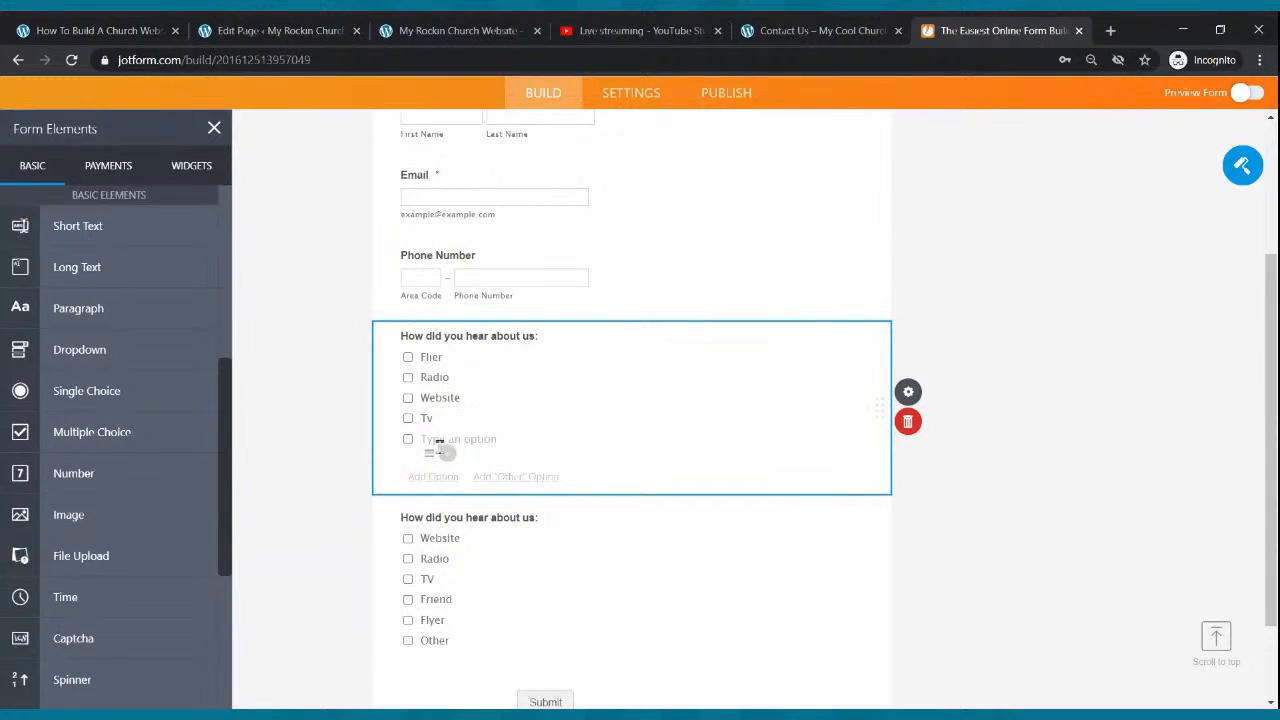
pyautogui.click(908, 421)
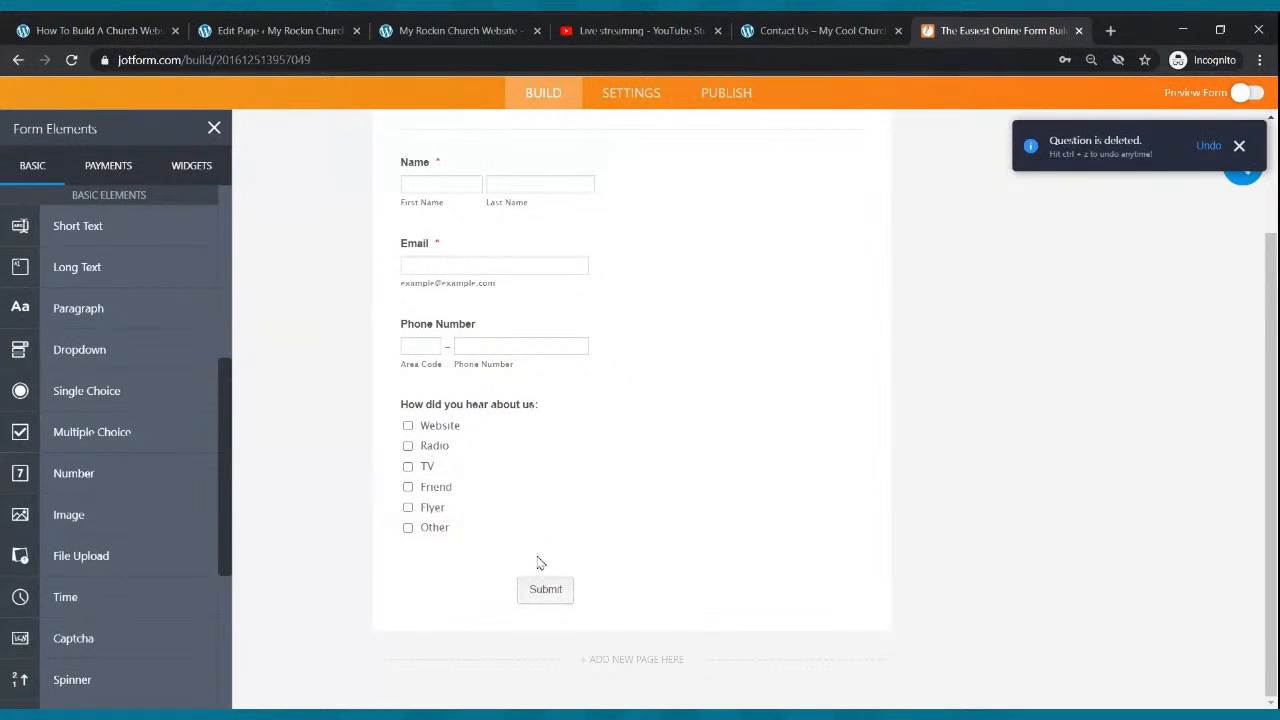
pyautogui.scroll(-3, 137, 537)
pyautogui.scroll(4, 157, 537)
pyautogui.scroll(4, 873, 308)
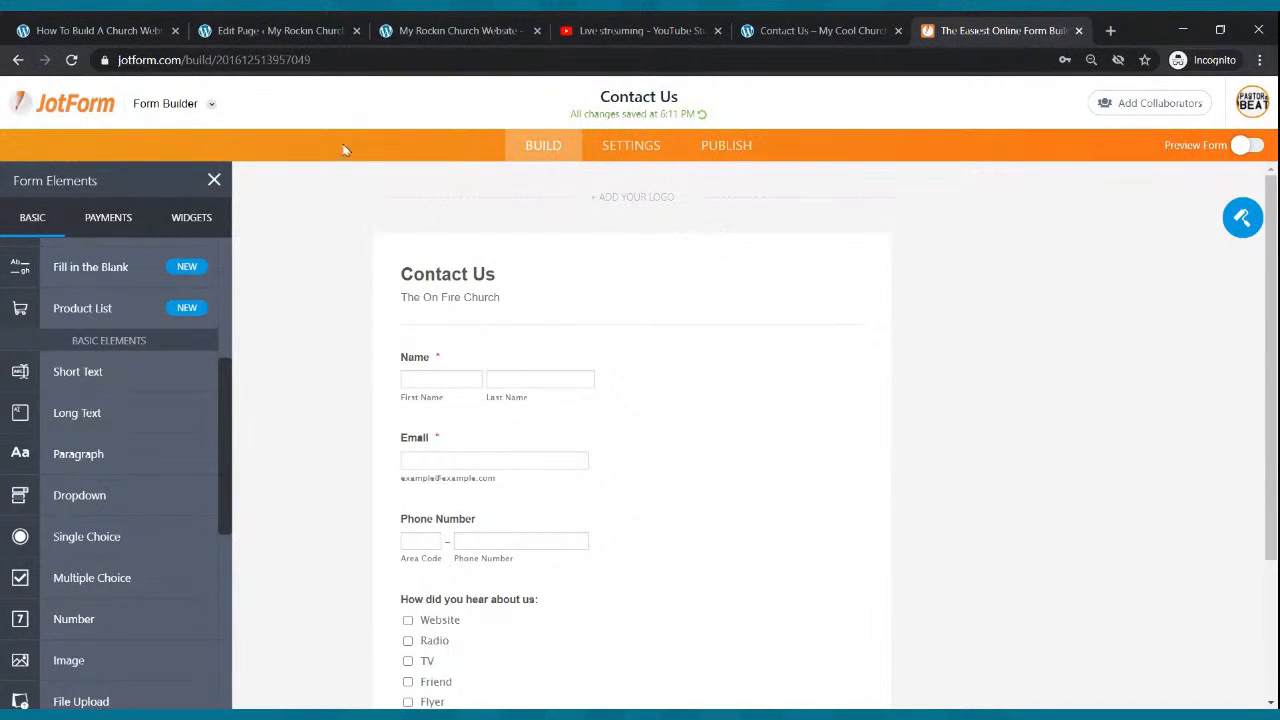
pyautogui.scroll(-3, 534, 400)
pyautogui.scroll(-2, 187, 429)
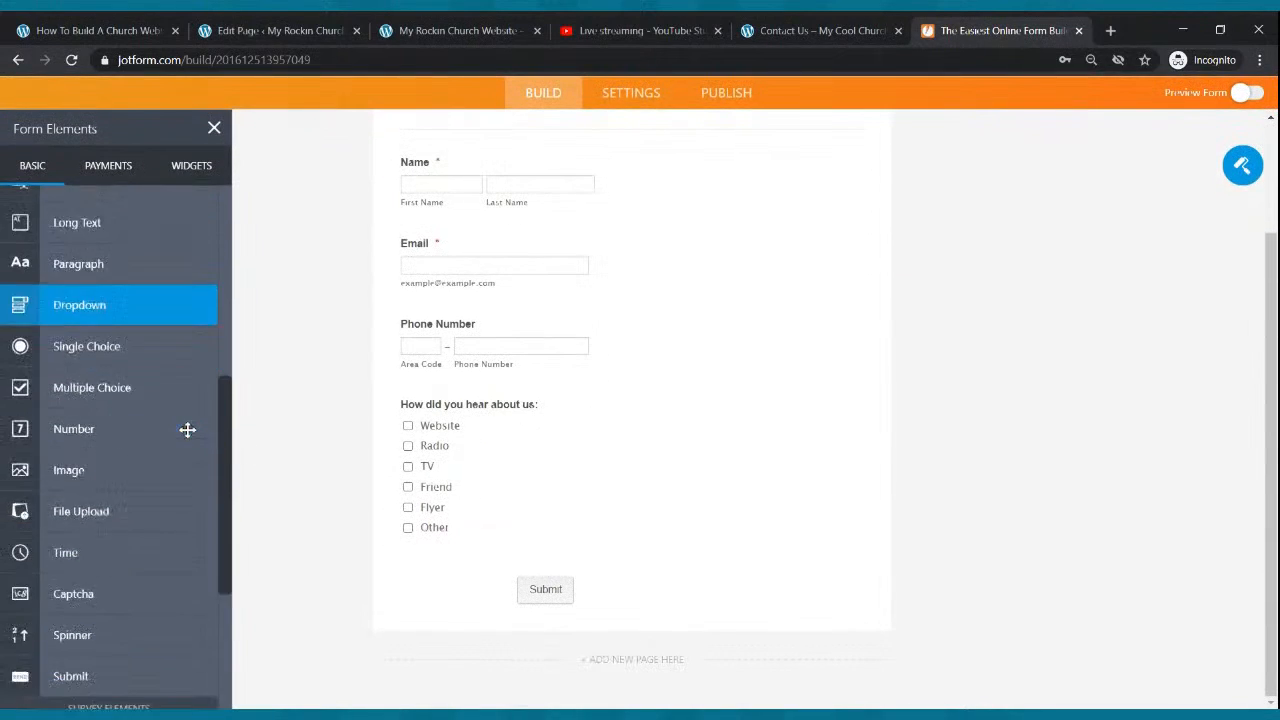
pyautogui.scroll(-2, 200, 431)
pyautogui.scroll(6, 200, 431)
pyautogui.scroll(2, 549, 430)
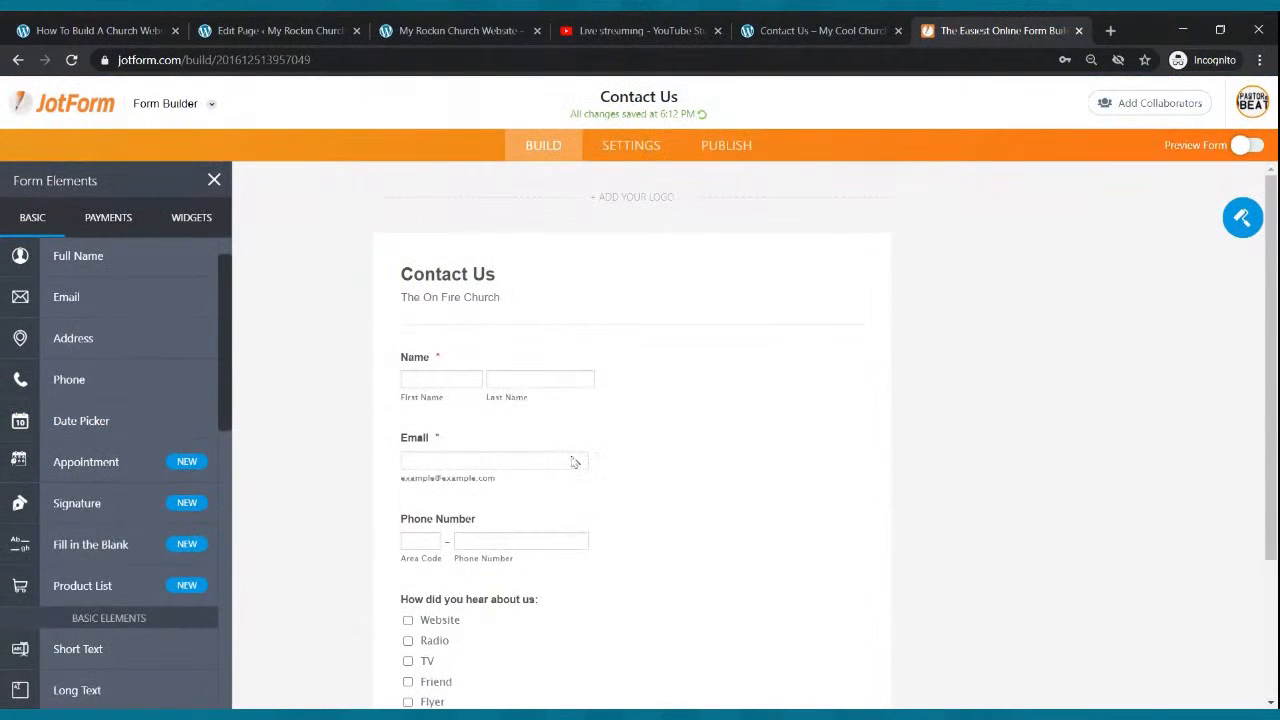
pyautogui.scroll(-2, 573, 463)
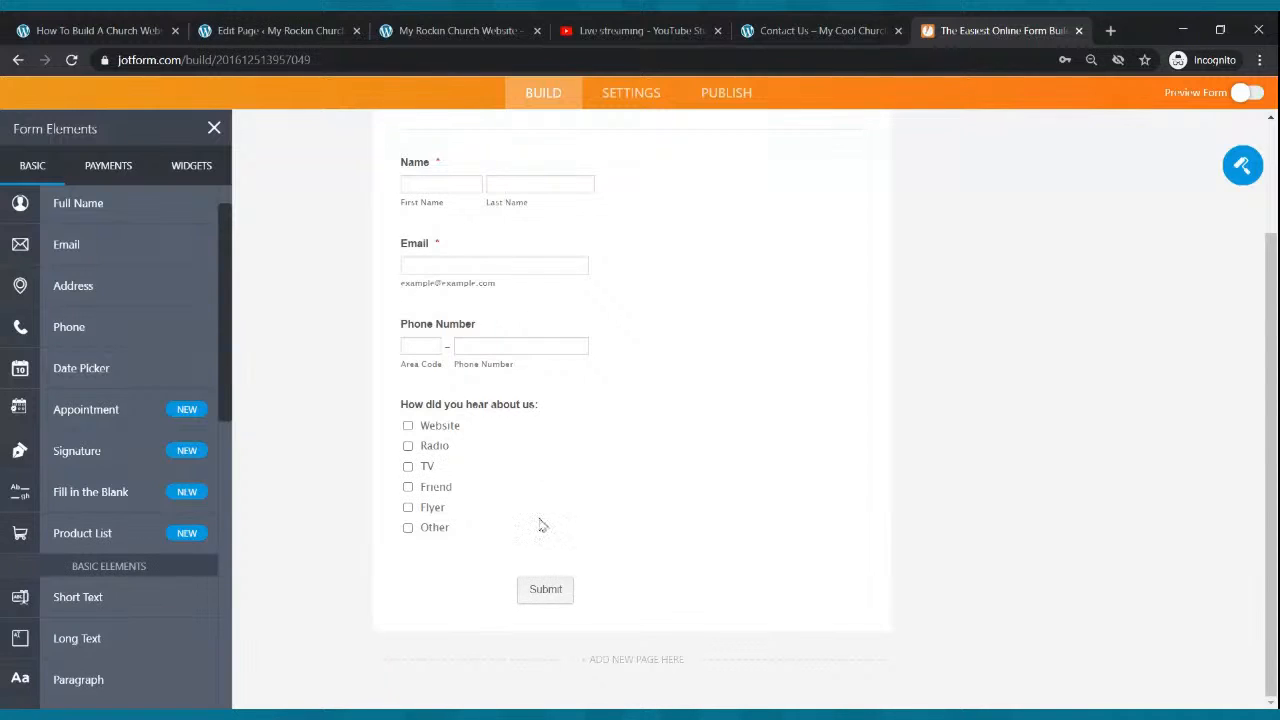
pyautogui.scroll(3, 562, 489)
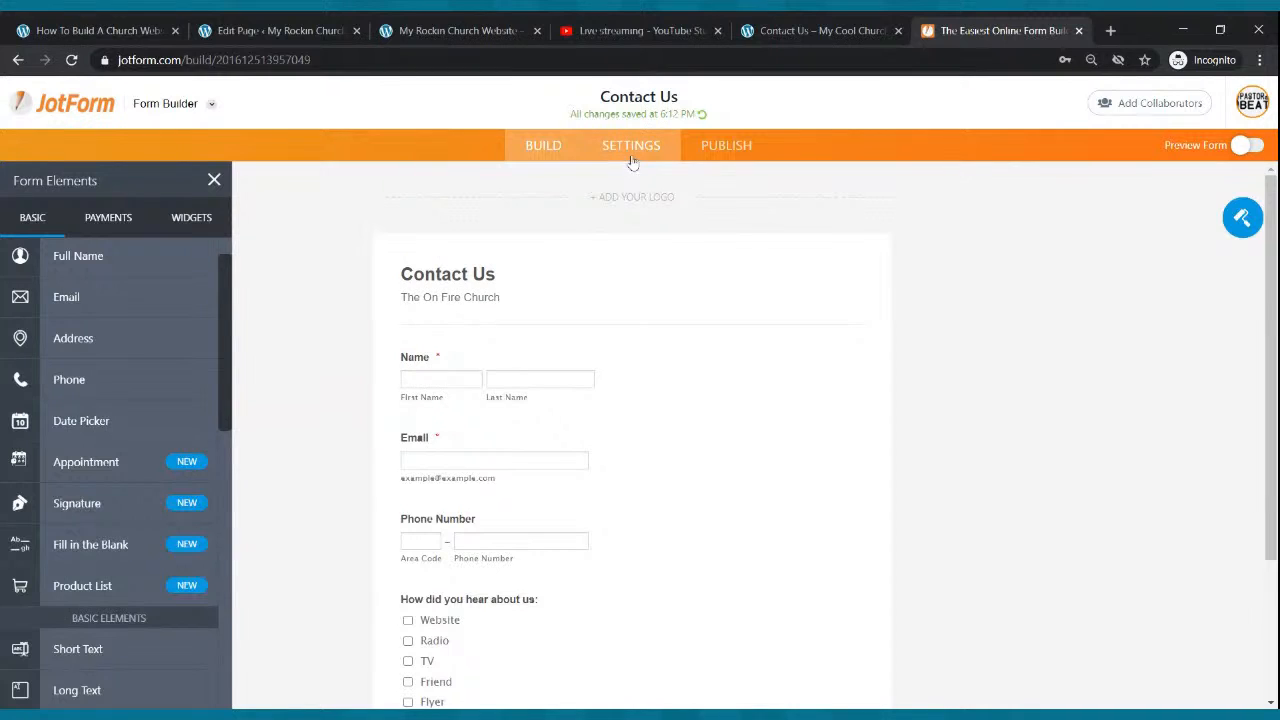
# - Copy the Contact Us form's embed code from JotForm's Publish > Embed options
pyautogui.click(705, 160)
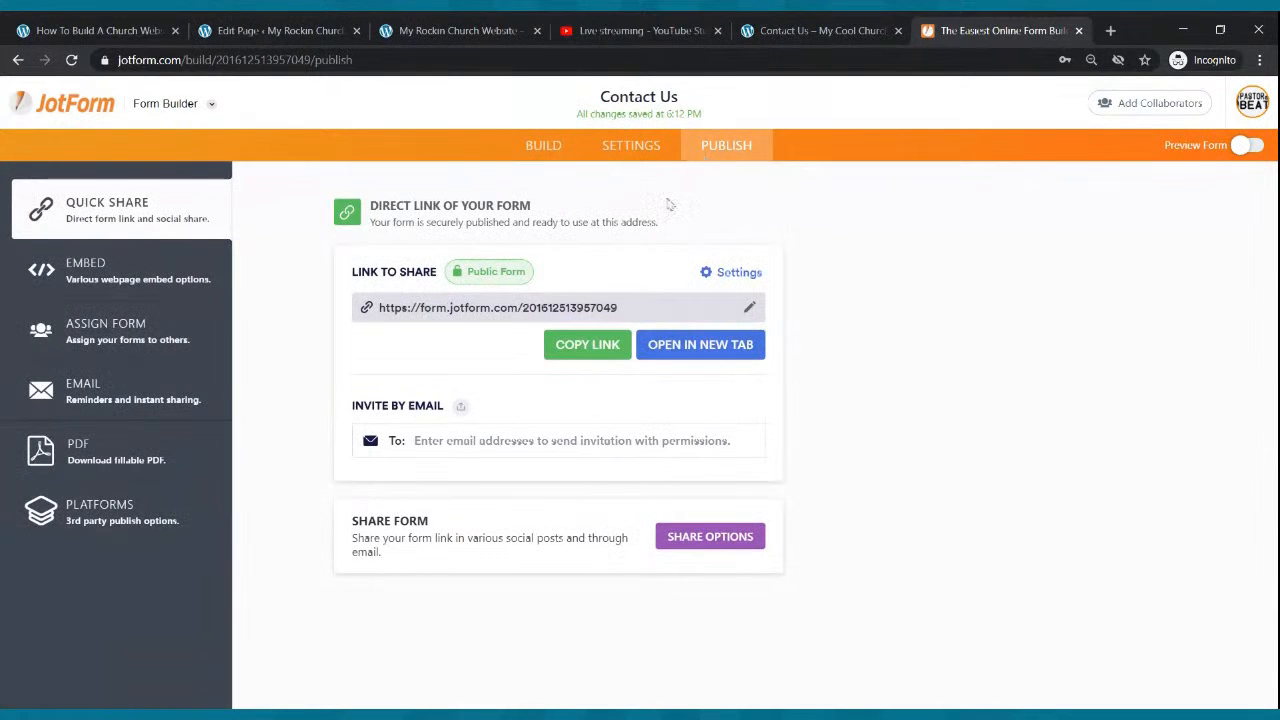
pyautogui.click(107, 275)
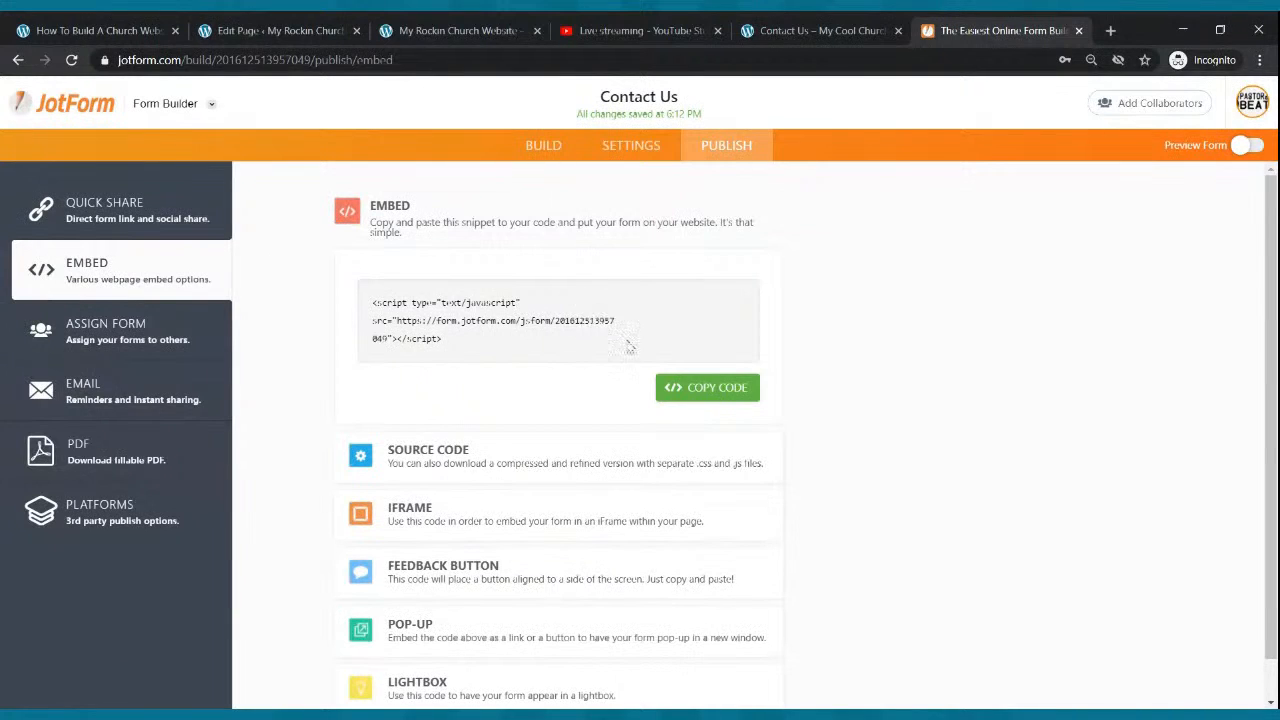
pyautogui.click(720, 390)
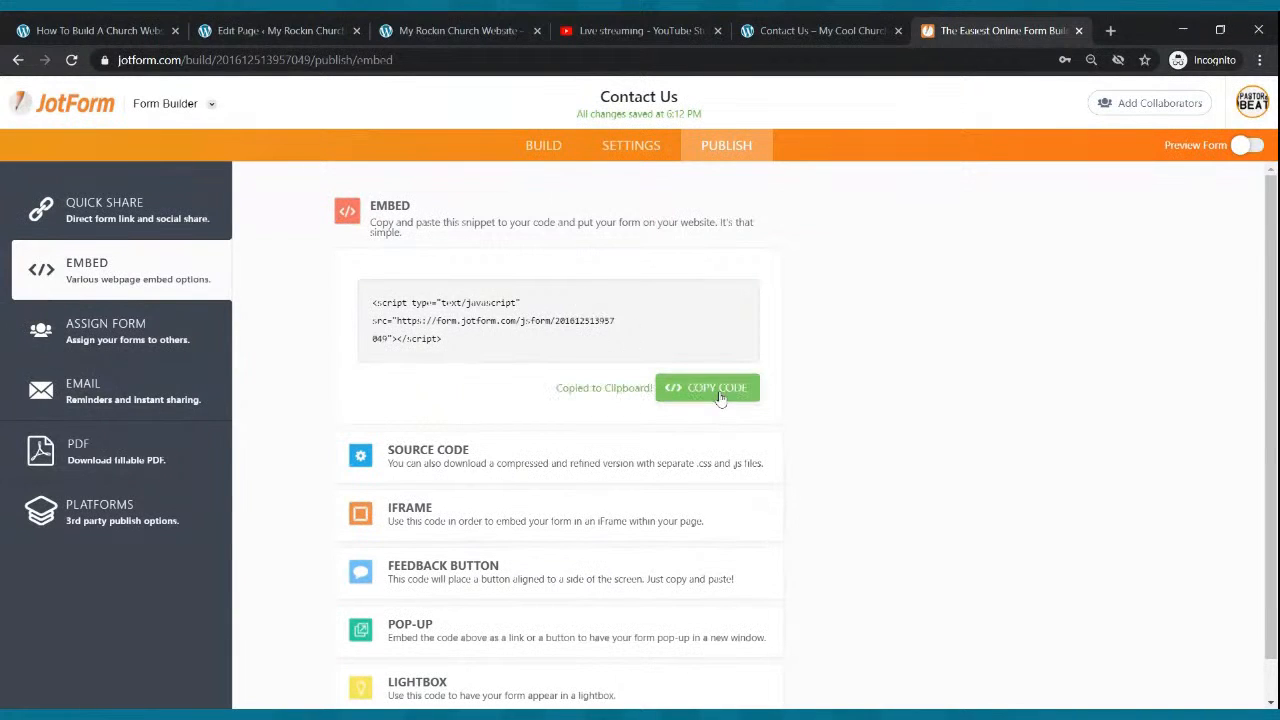
pyautogui.click(306, 31)
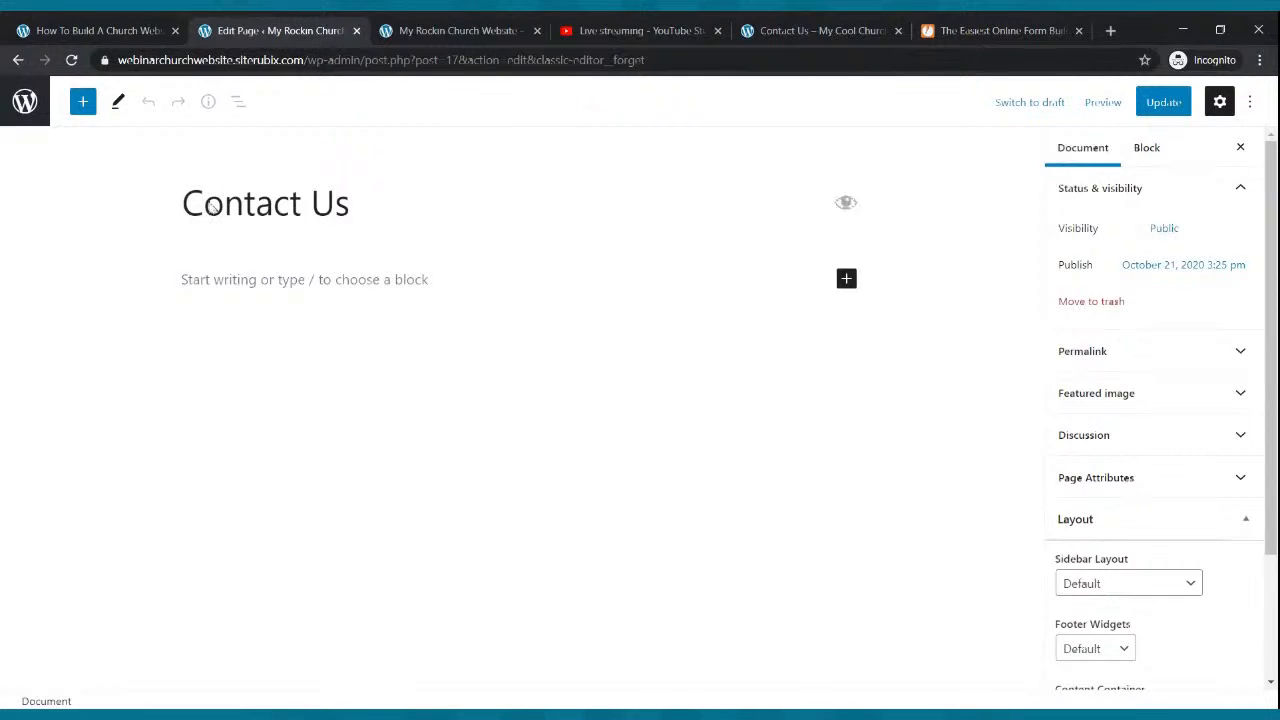
# - Paste the JotForm embed script into a Custom HTML block, update the Contact Us page, and view it live
pyautogui.click(847, 280)
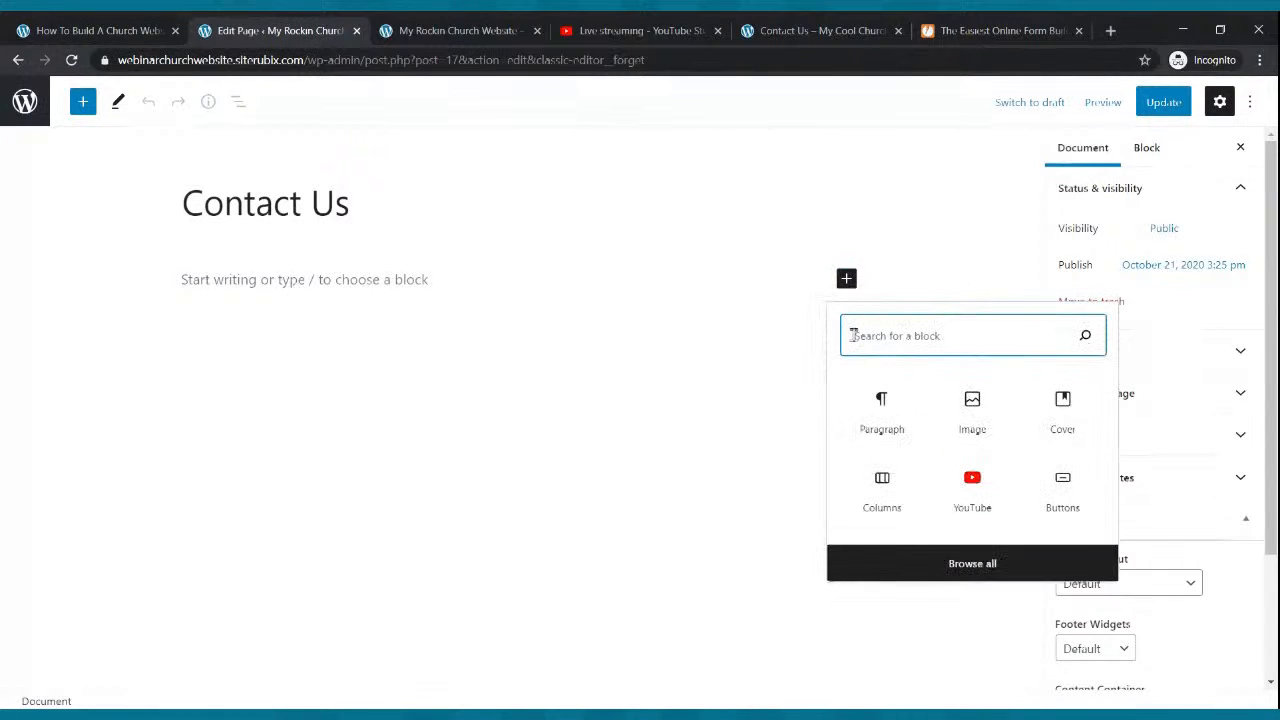
pyautogui.write('html')
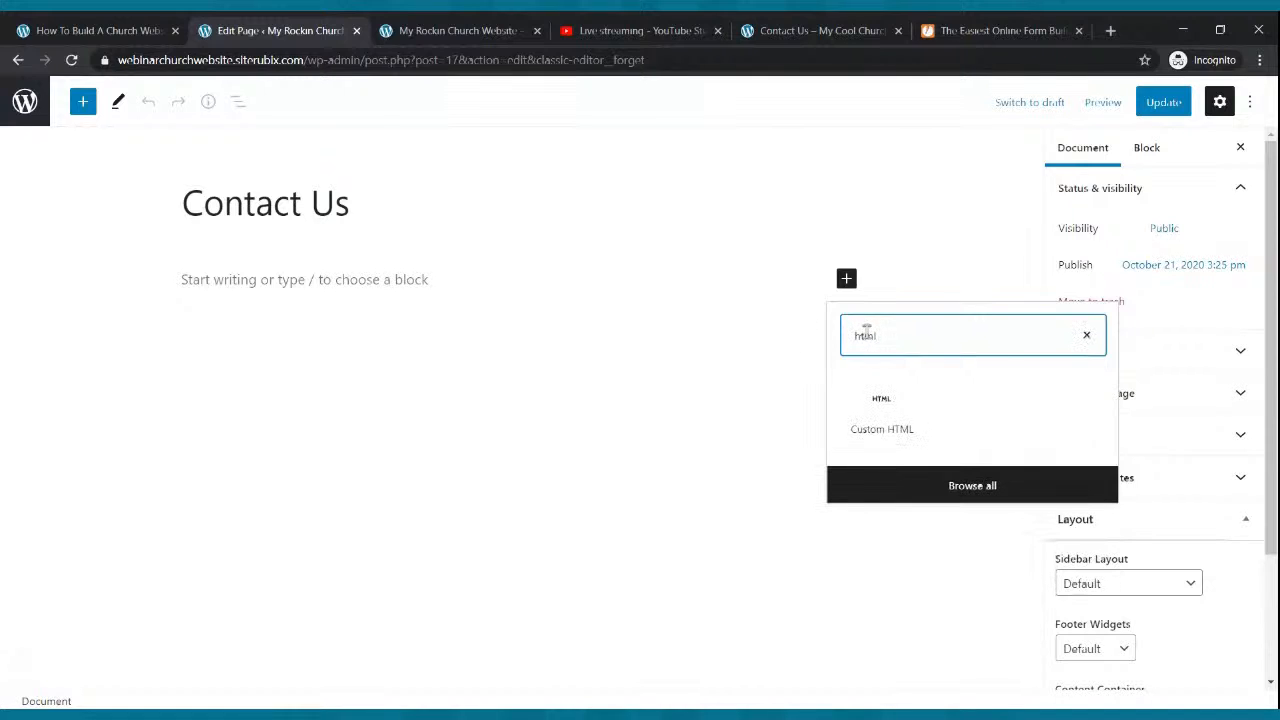
pyautogui.click(881, 410)
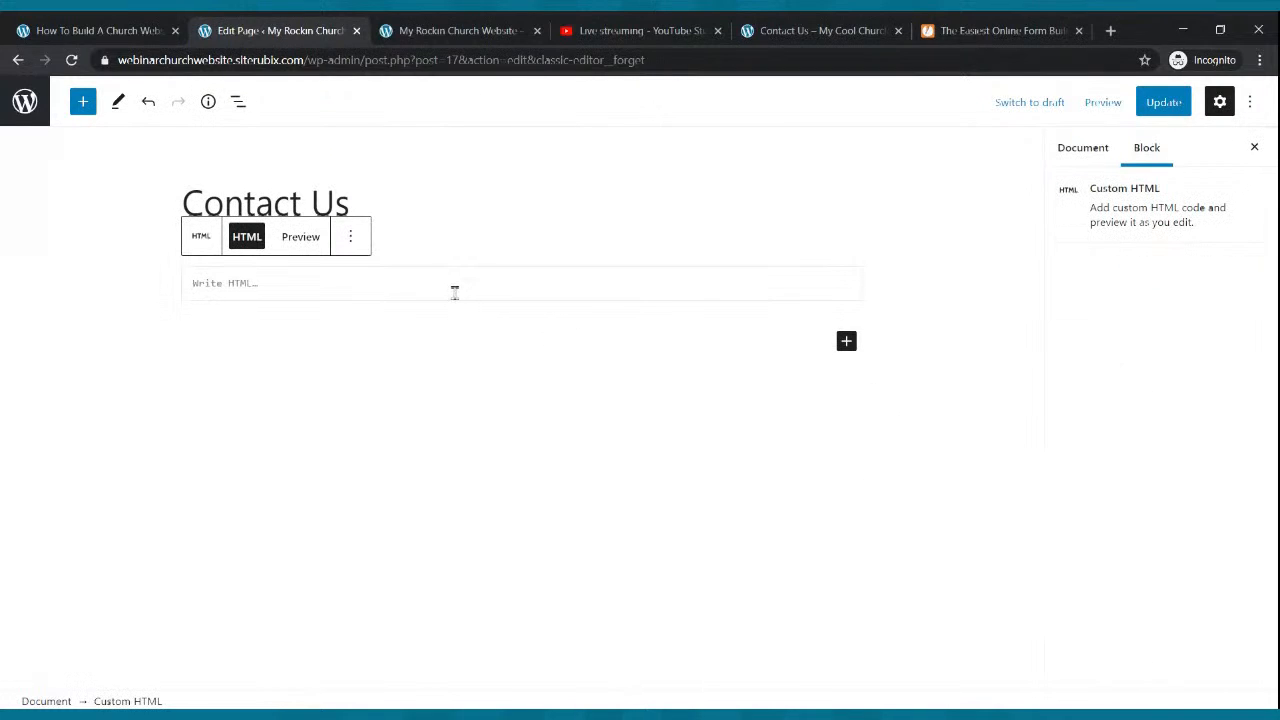
pyautogui.hotkey('ctrl', 'v')
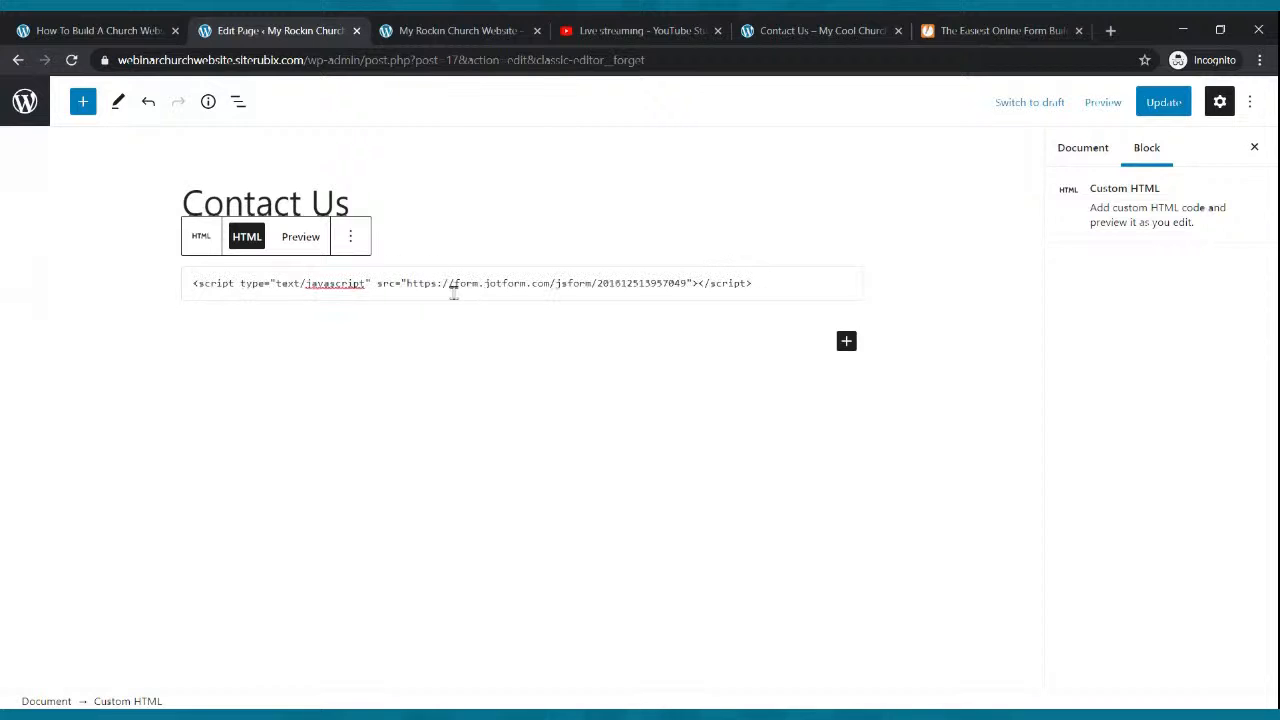
pyautogui.click(1141, 110)
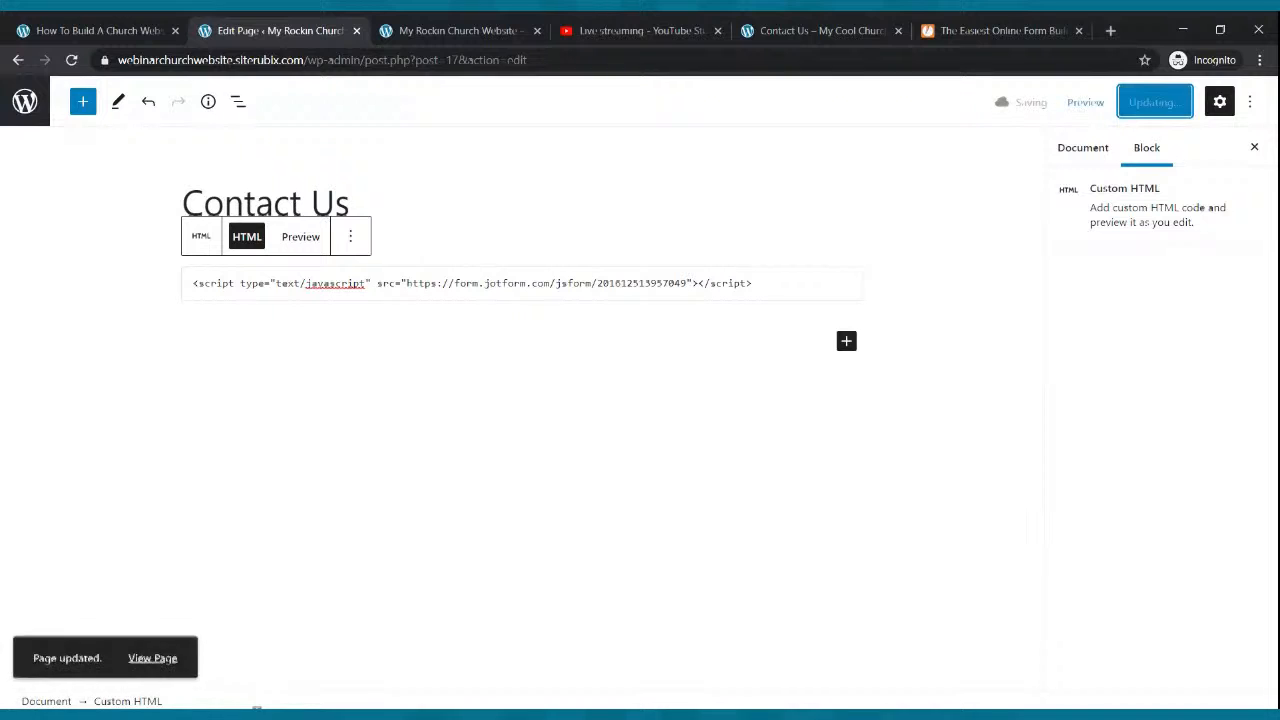
pyautogui.click(462, 30)
pyautogui.click(585, 142)
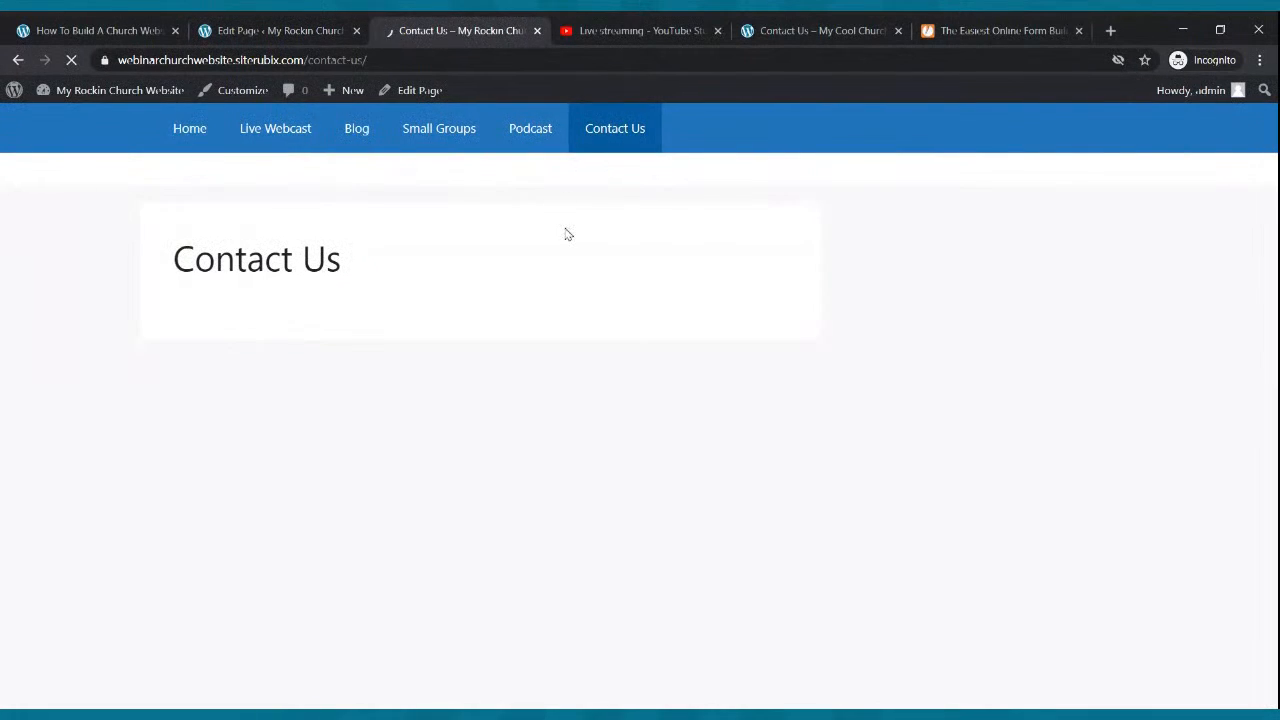
# - Check the embedded contact form on the live Contact Us page, then go to the admin page list
pyautogui.scroll(-3, 570, 233)
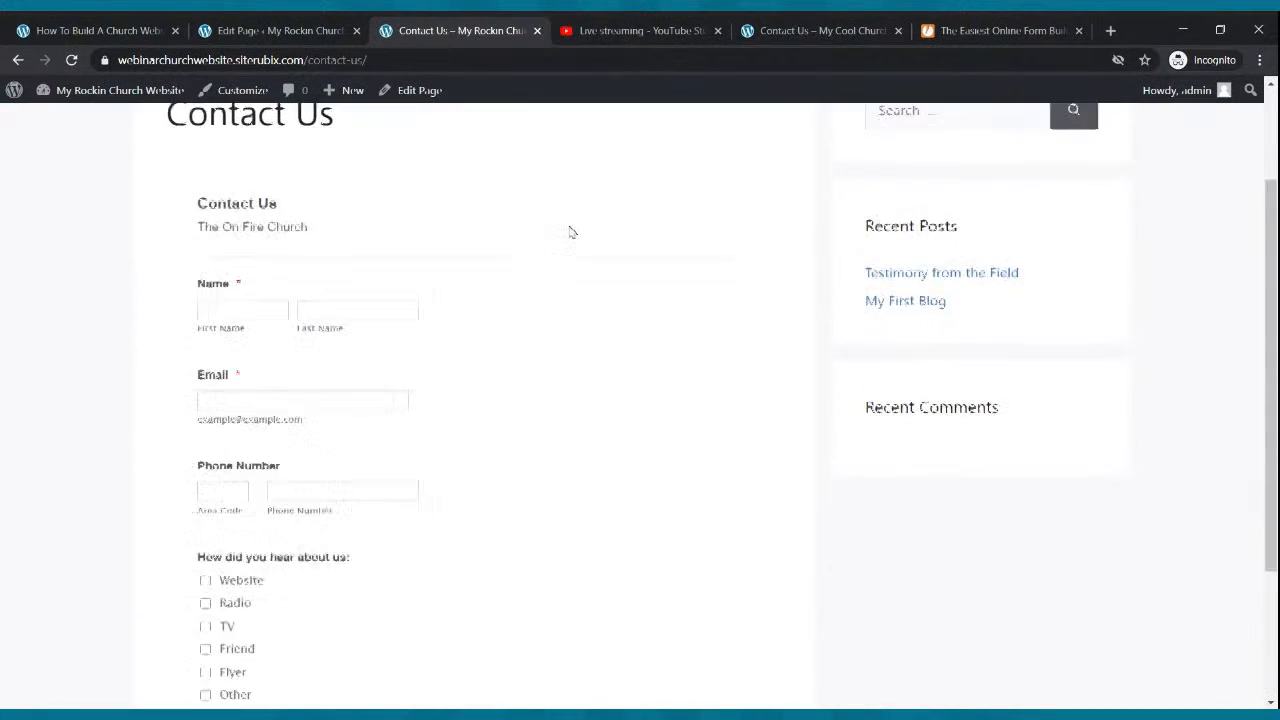
pyautogui.scroll(3, 575, 234)
pyautogui.scroll(-2, 583, 240)
pyautogui.scroll(2, 582, 240)
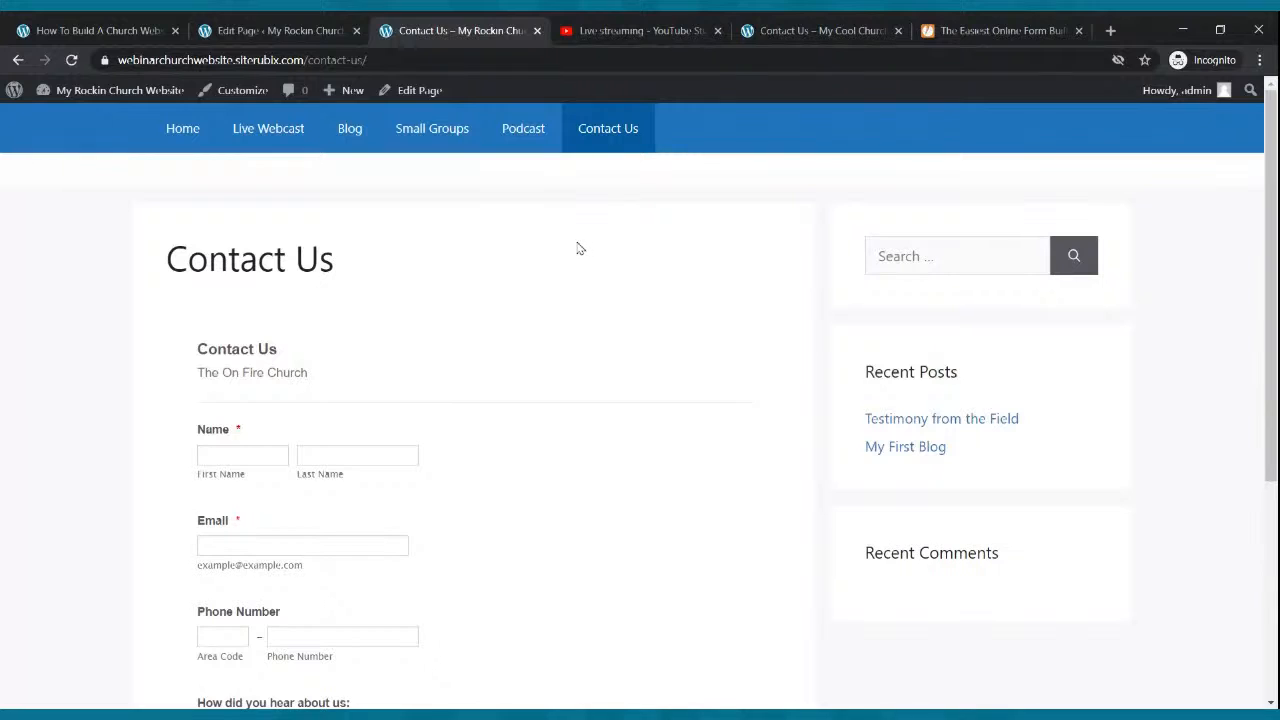
pyautogui.click(280, 30)
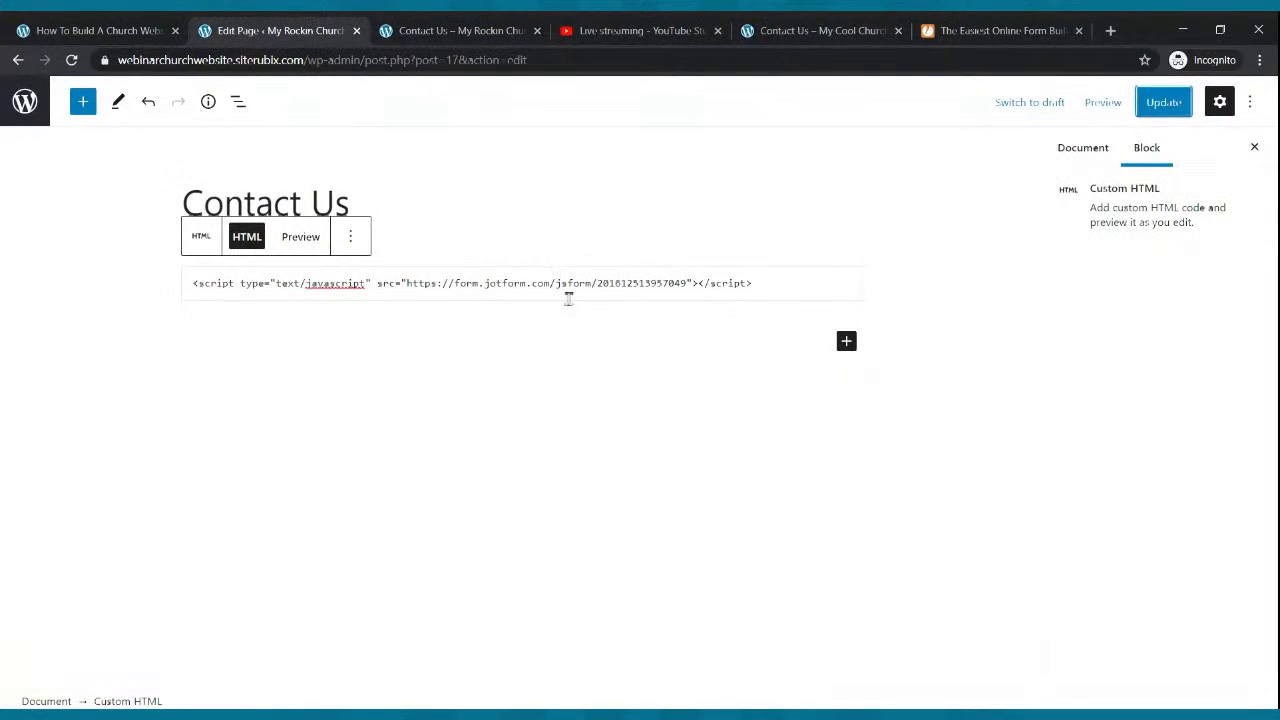
pyautogui.click(23, 115)
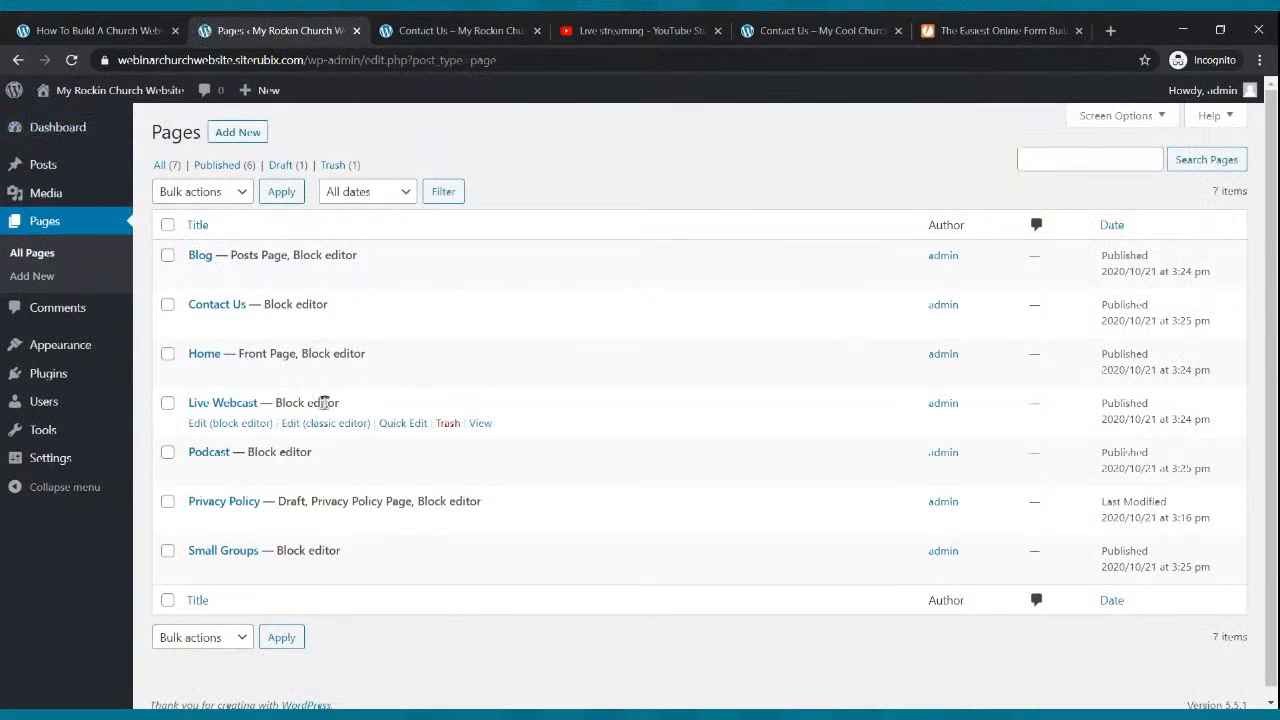
# - View the live Home and Live Webcast pages, then open Live Webcast for editing
pyautogui.click(455, 30)
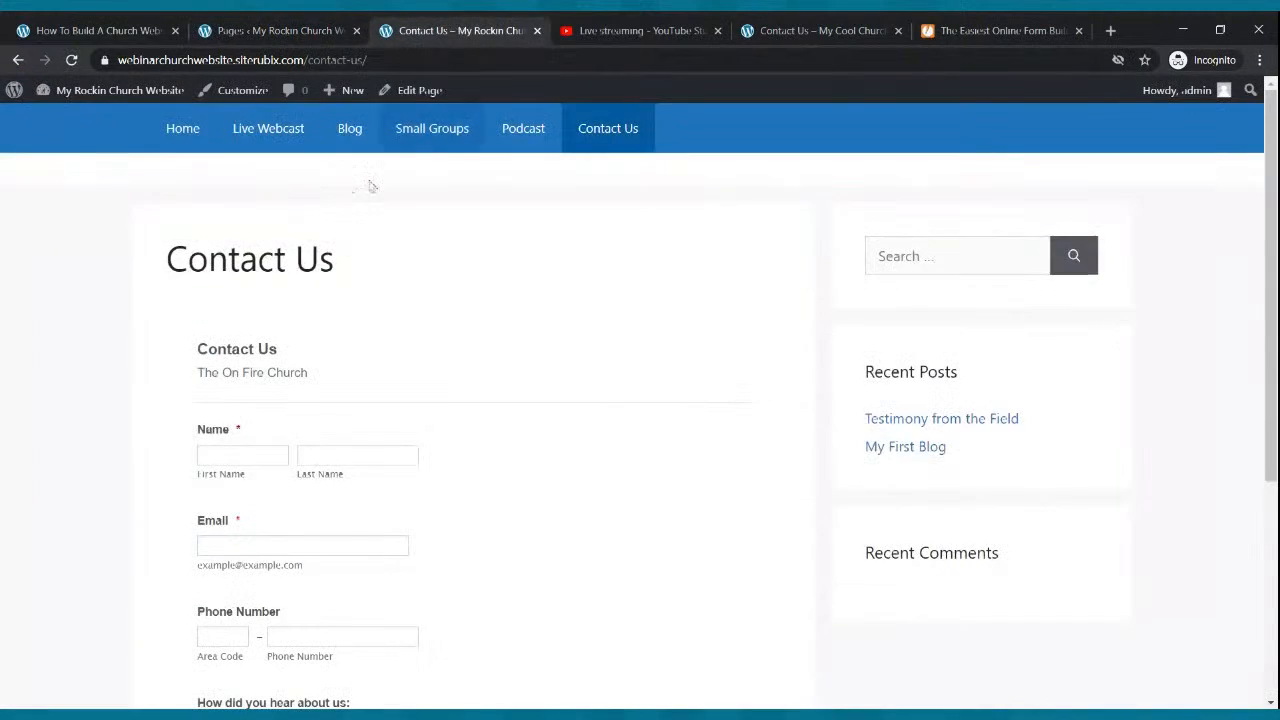
pyautogui.click(188, 136)
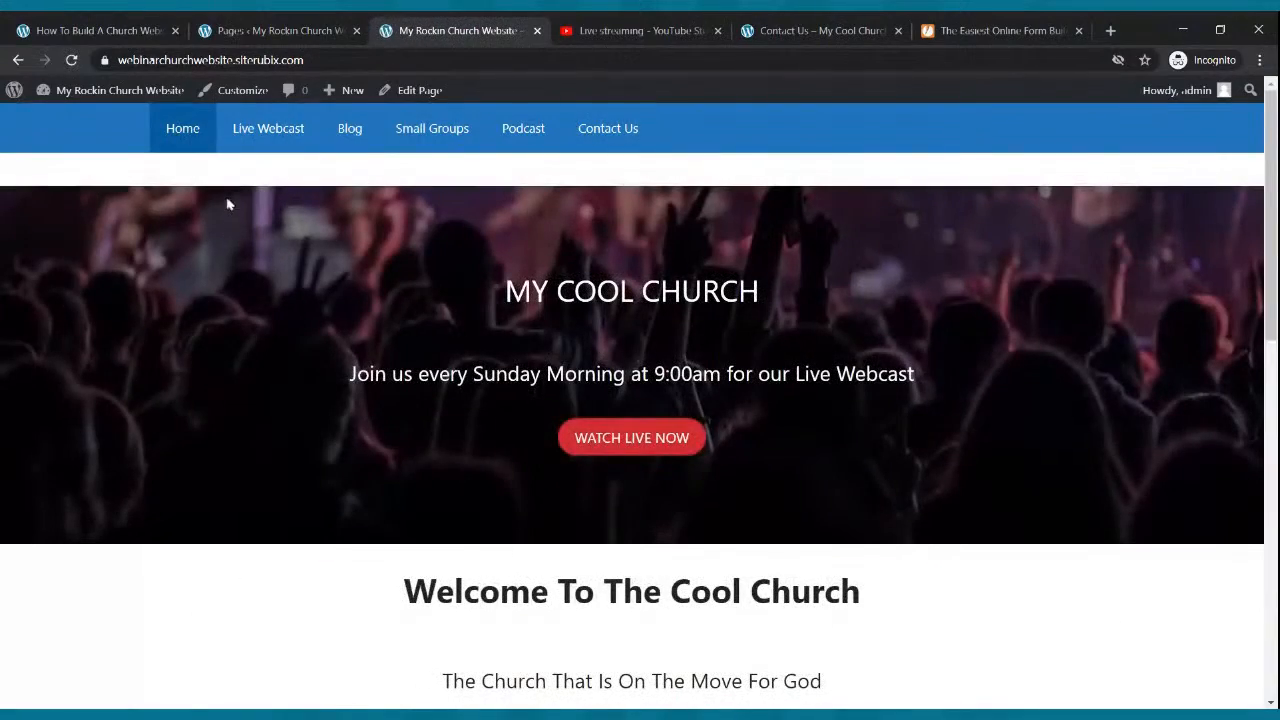
pyautogui.scroll(-10, 228, 204)
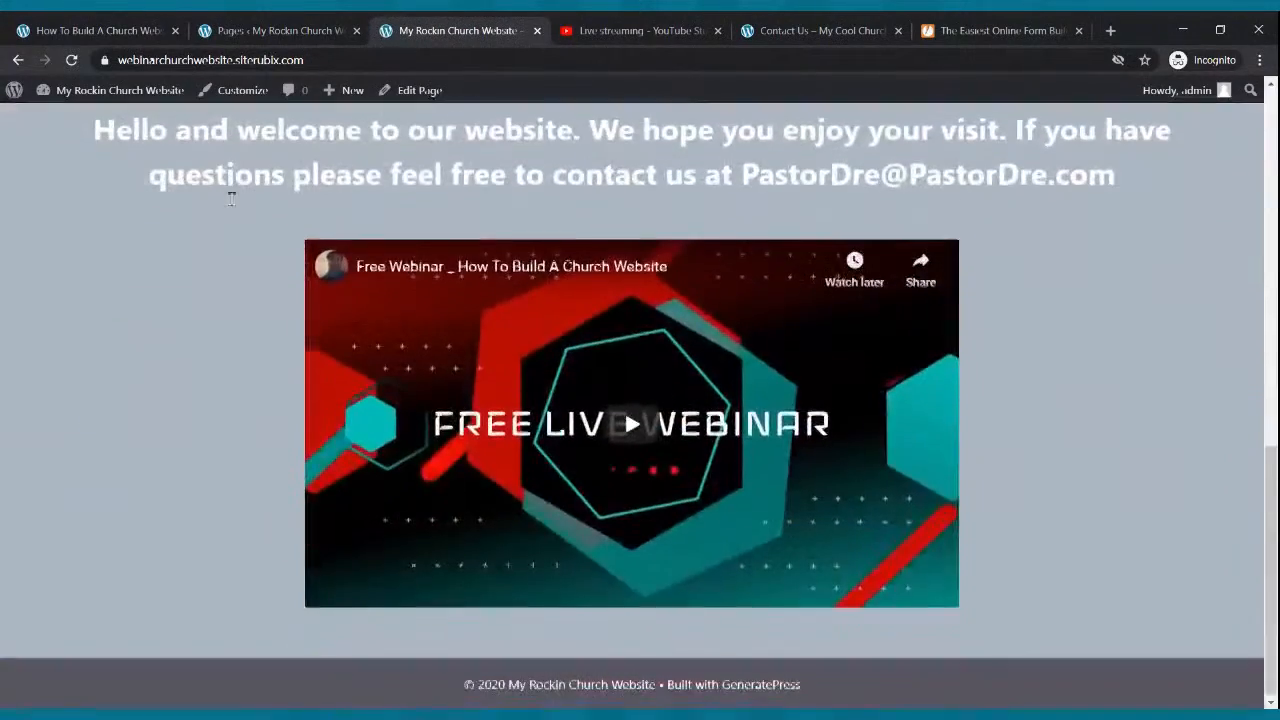
pyautogui.scroll(10, 230, 205)
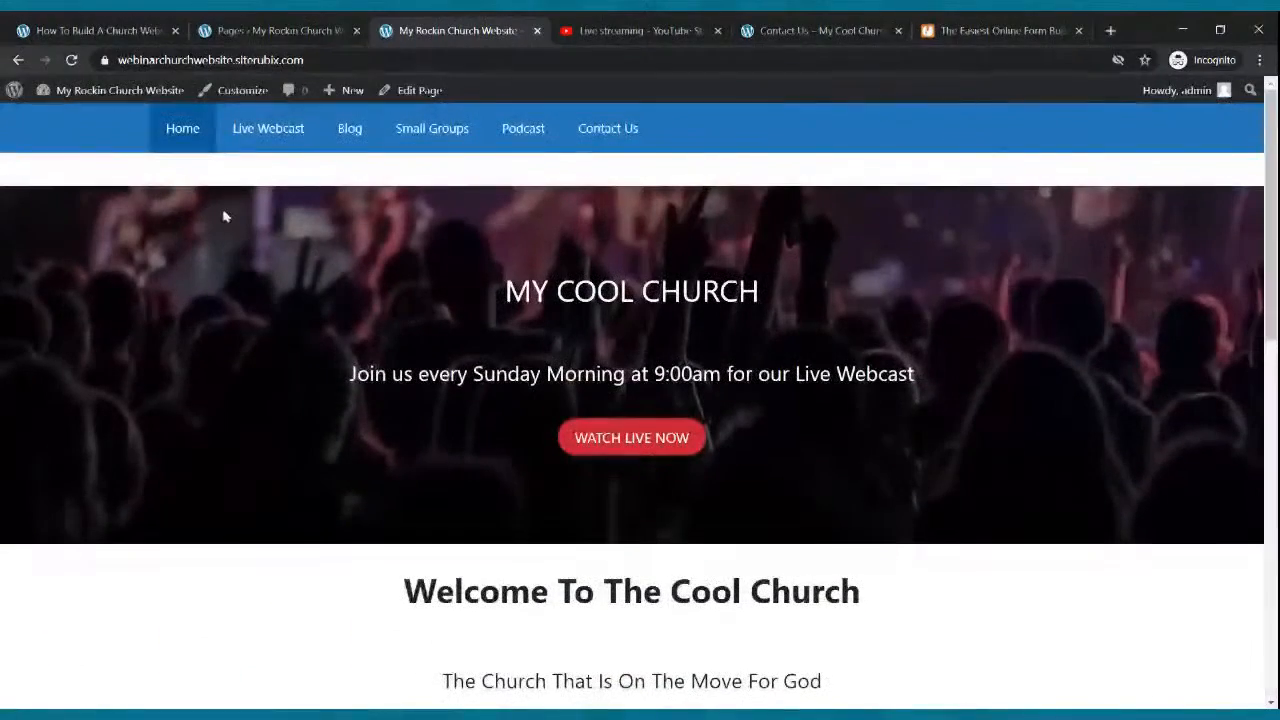
pyautogui.click(262, 134)
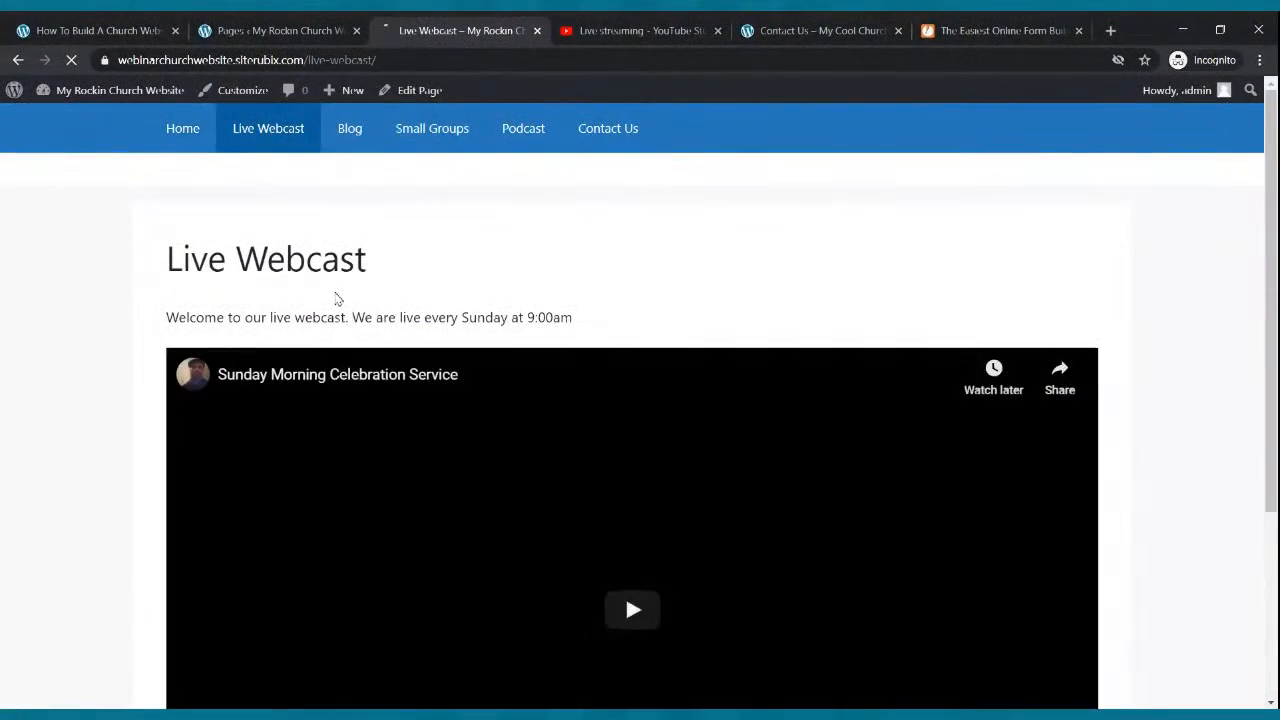
pyautogui.scroll(-5, 337, 299)
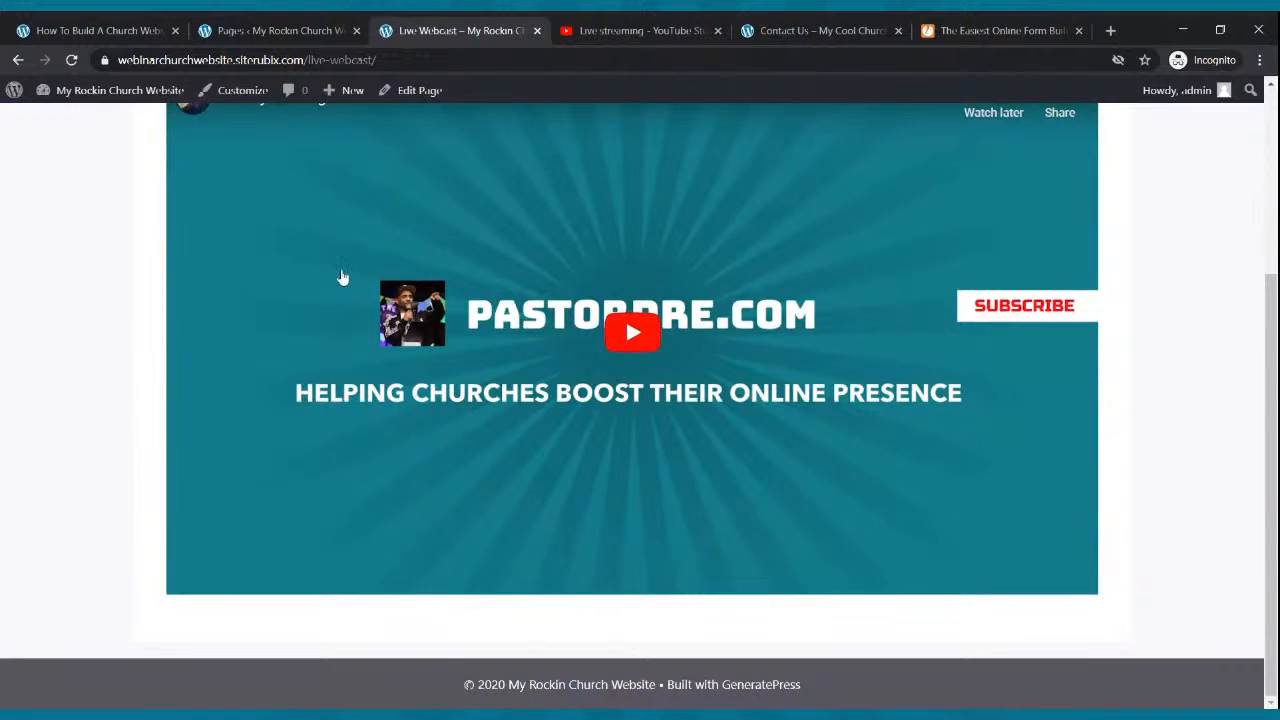
pyautogui.scroll(3, 342, 277)
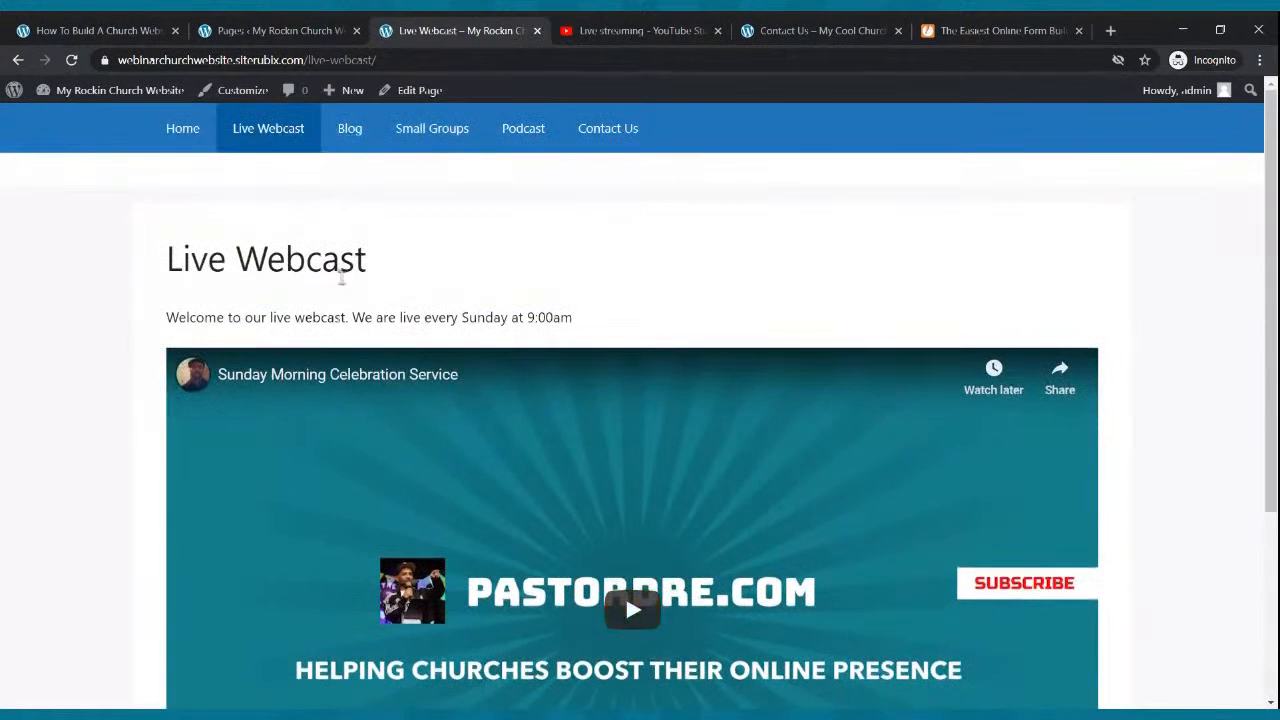
pyautogui.click(266, 32)
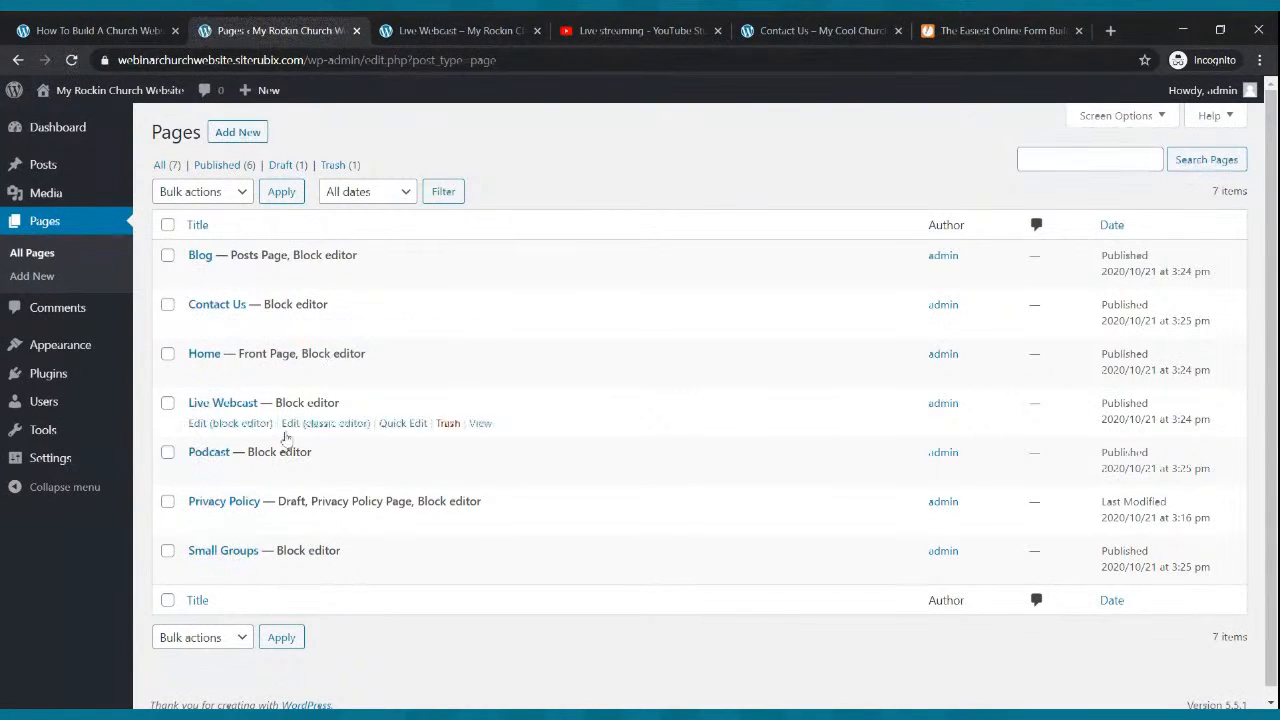
pyautogui.click(236, 424)
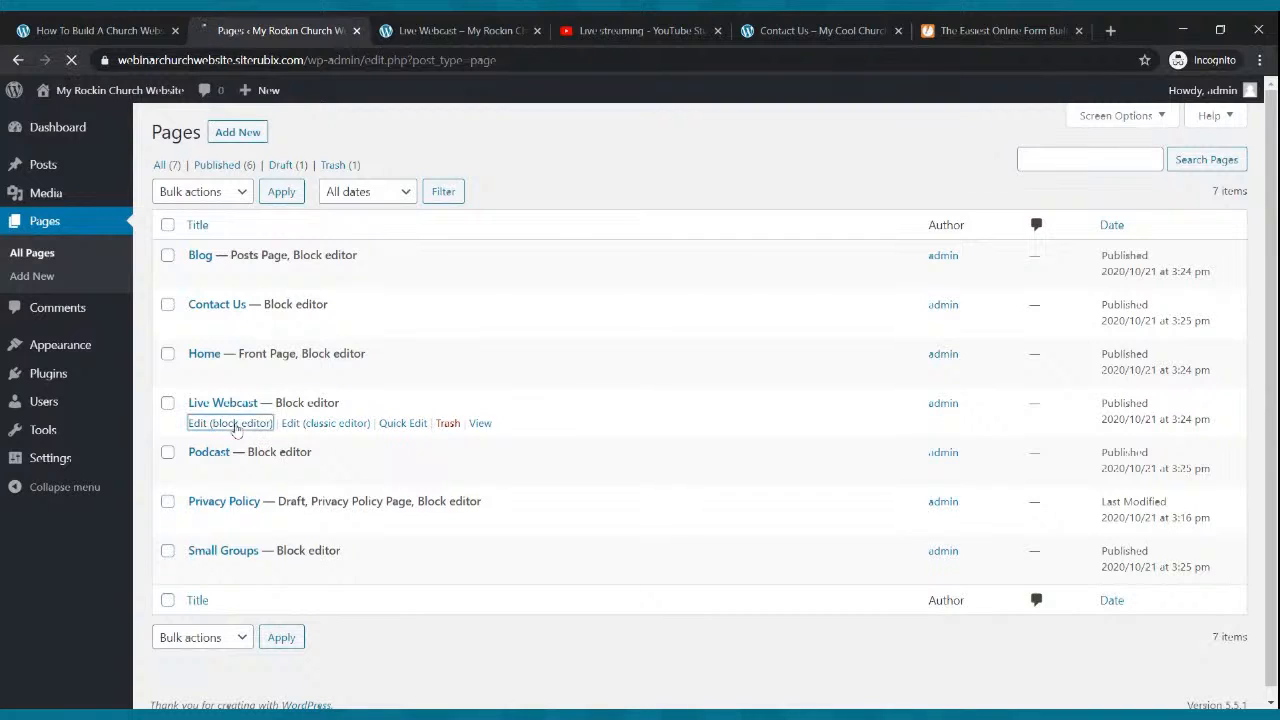
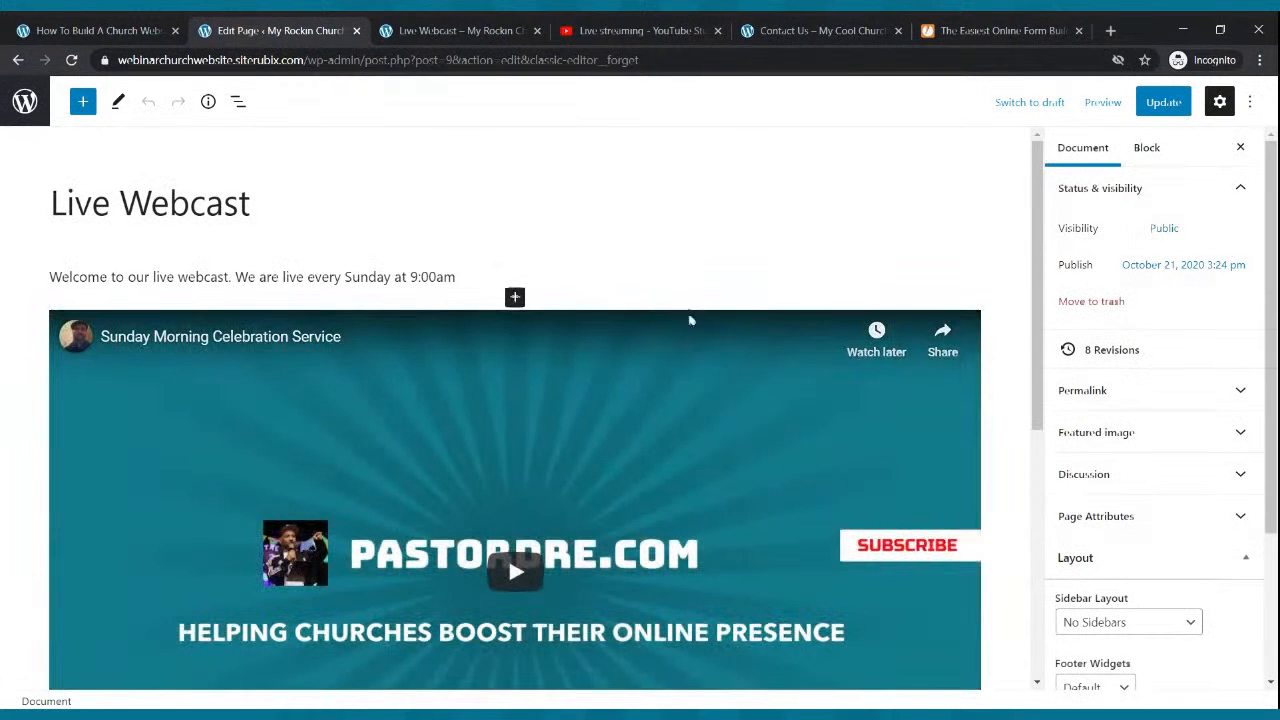
# - Insert the Two buttons pattern below the webcast video
pyautogui.scroll(-3, 683, 331)
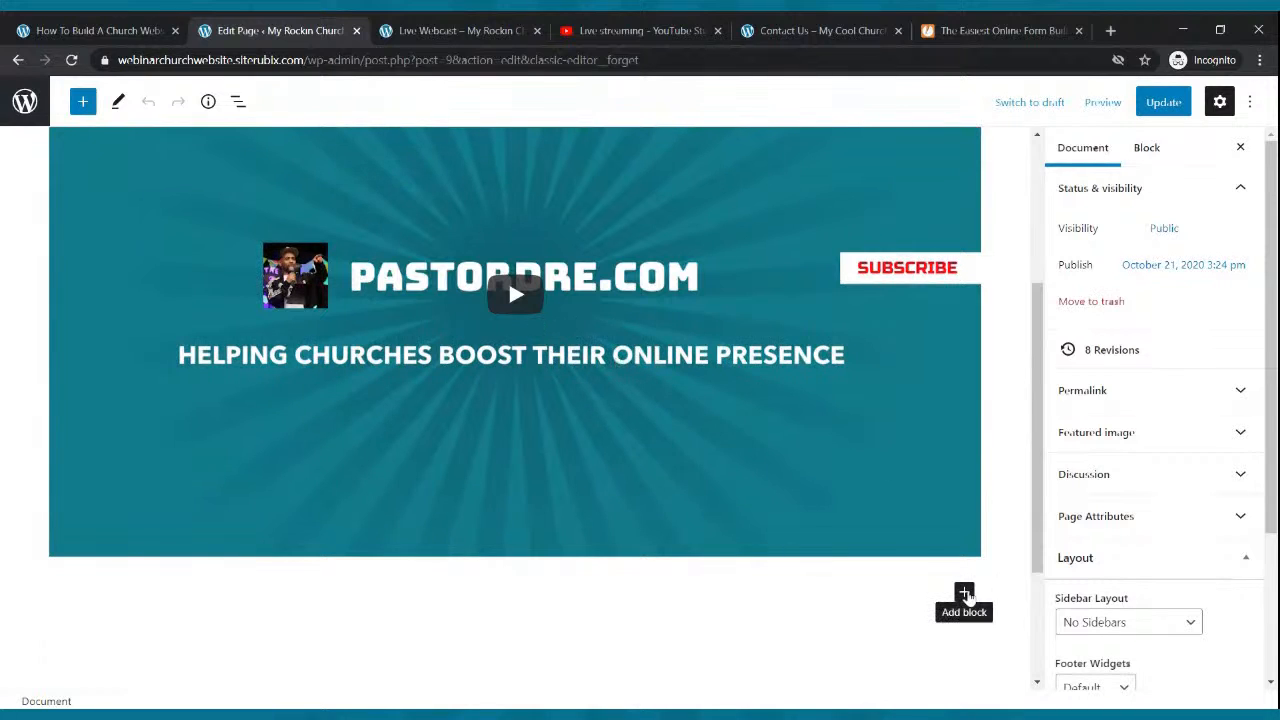
pyautogui.click(964, 593)
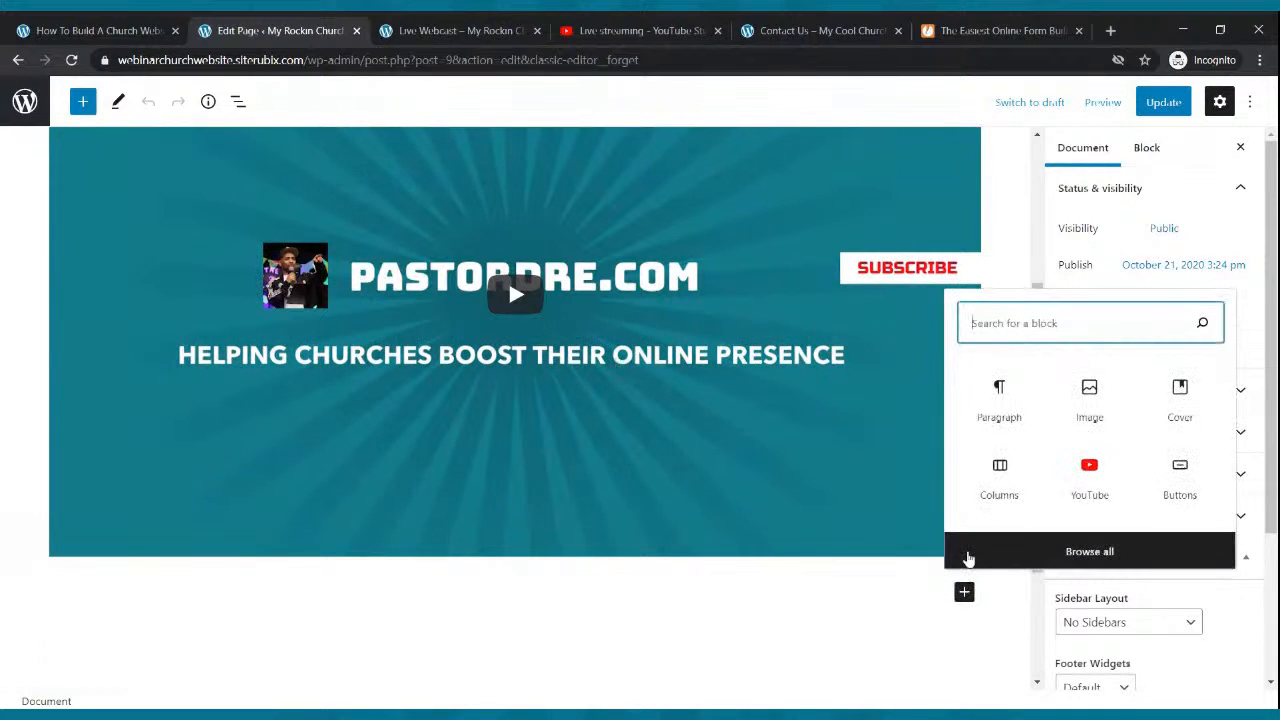
pyautogui.write('button')
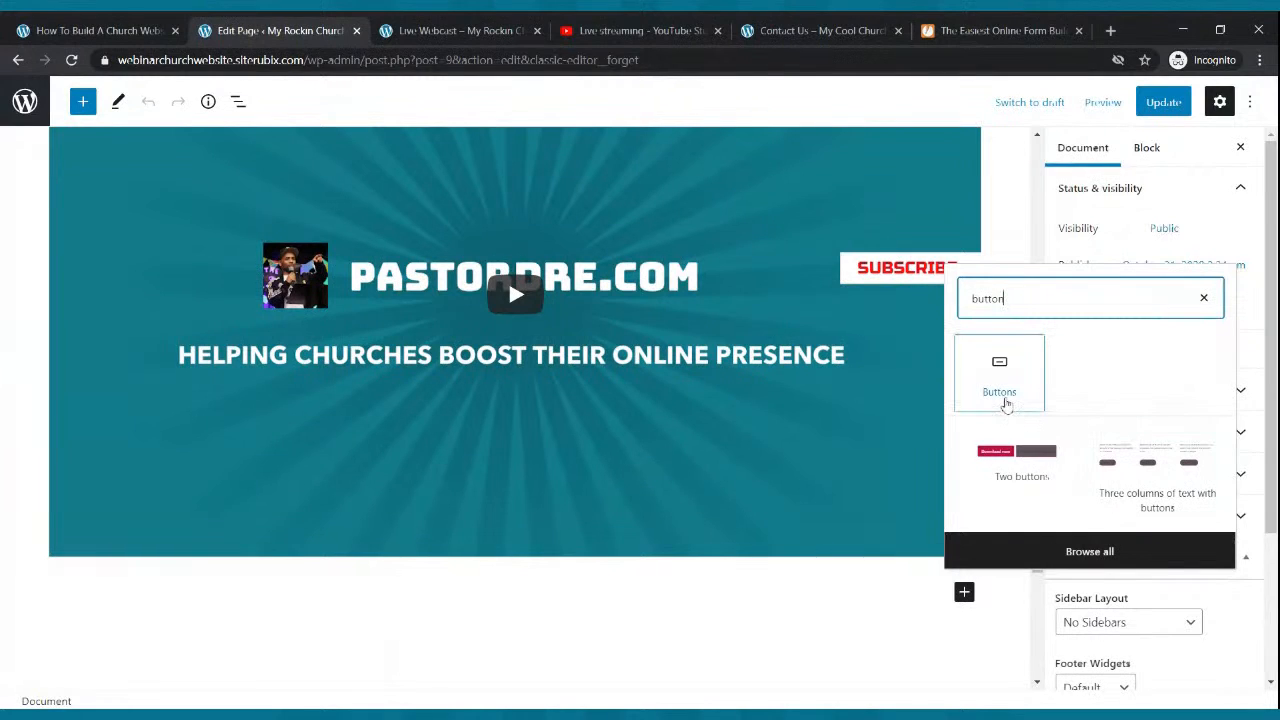
pyautogui.click(1017, 458)
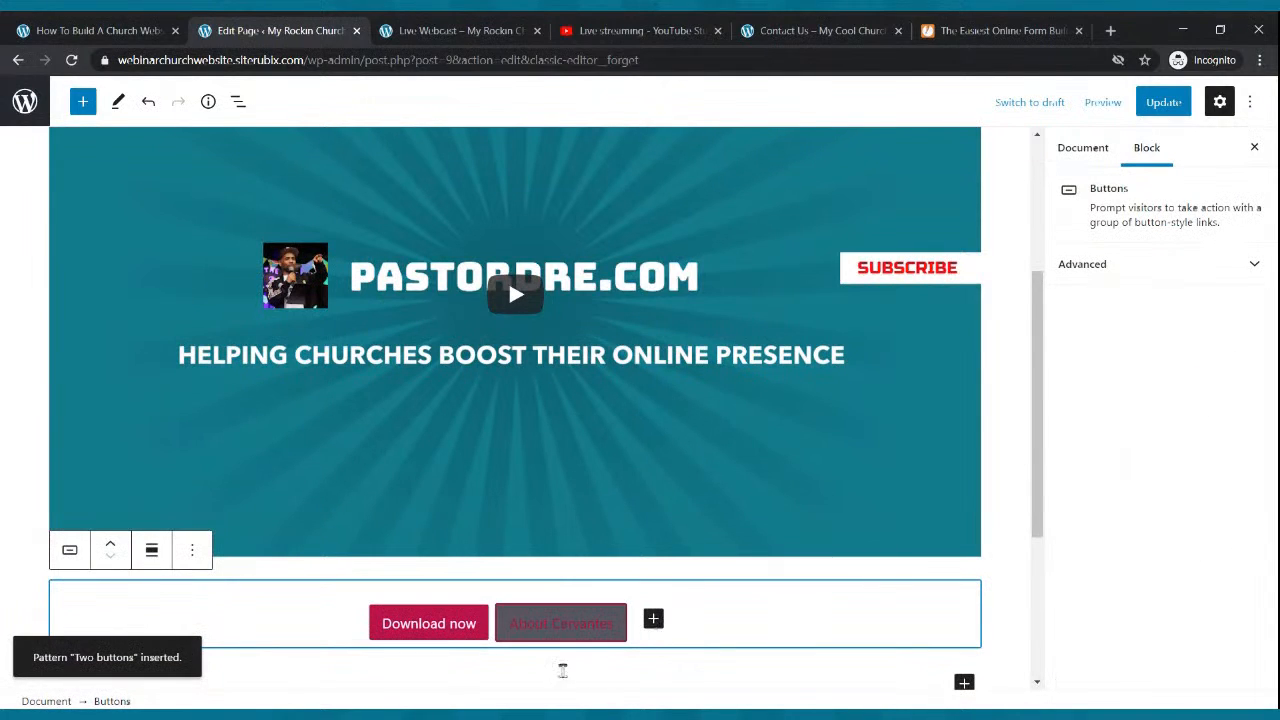
# - Rename the first 'Download now' button to 'Give Now'
pyautogui.click(469, 628)
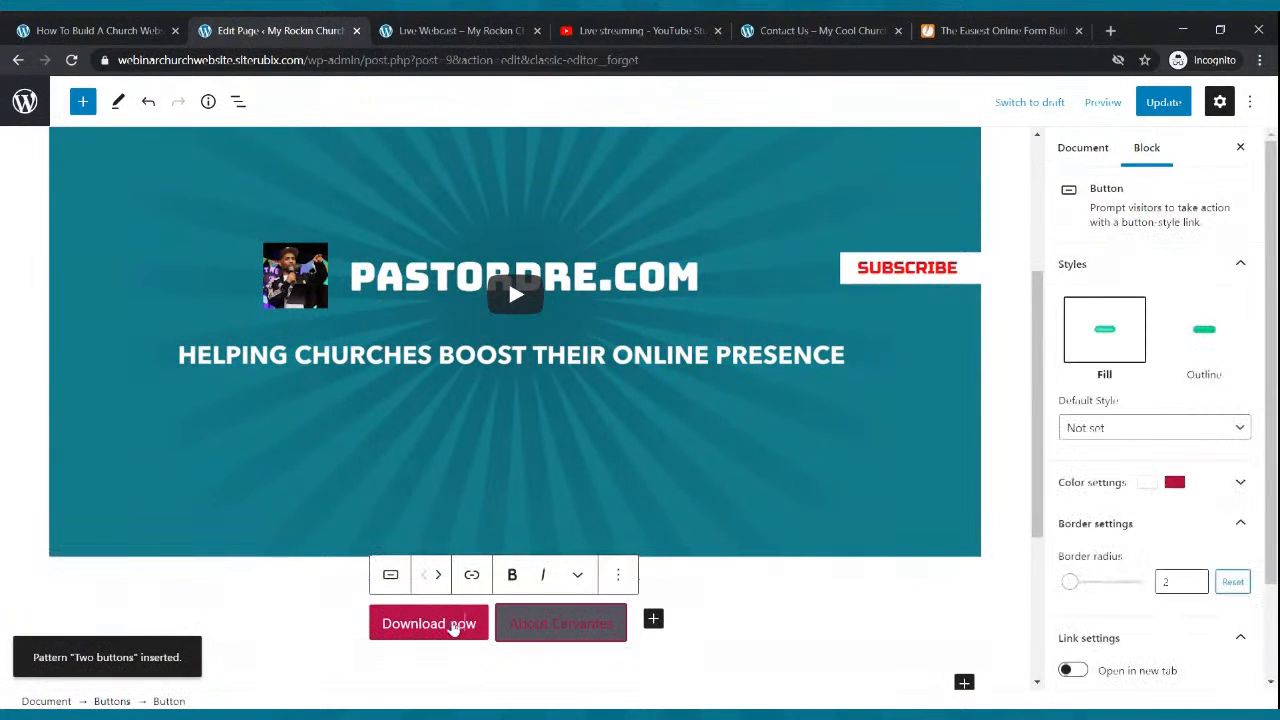
pyautogui.click(541, 628)
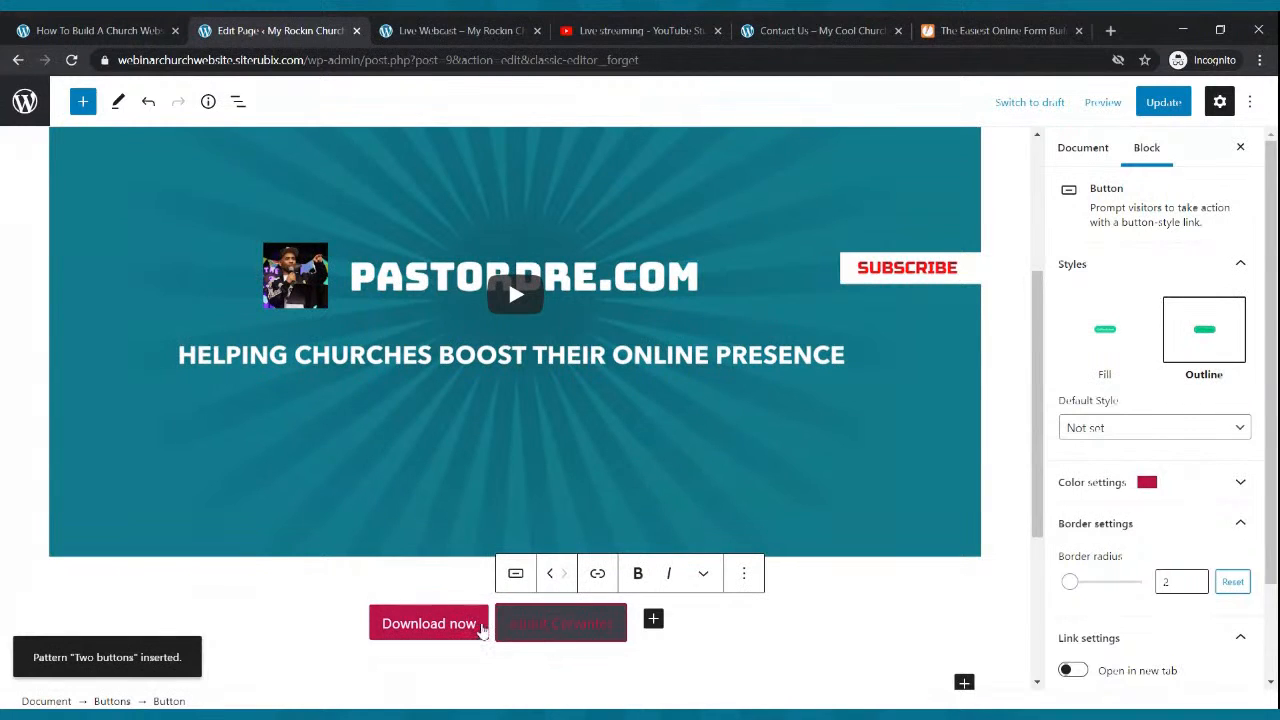
pyautogui.click(484, 630)
pyautogui.moveTo(484, 630); pyautogui.dragTo(363, 643)
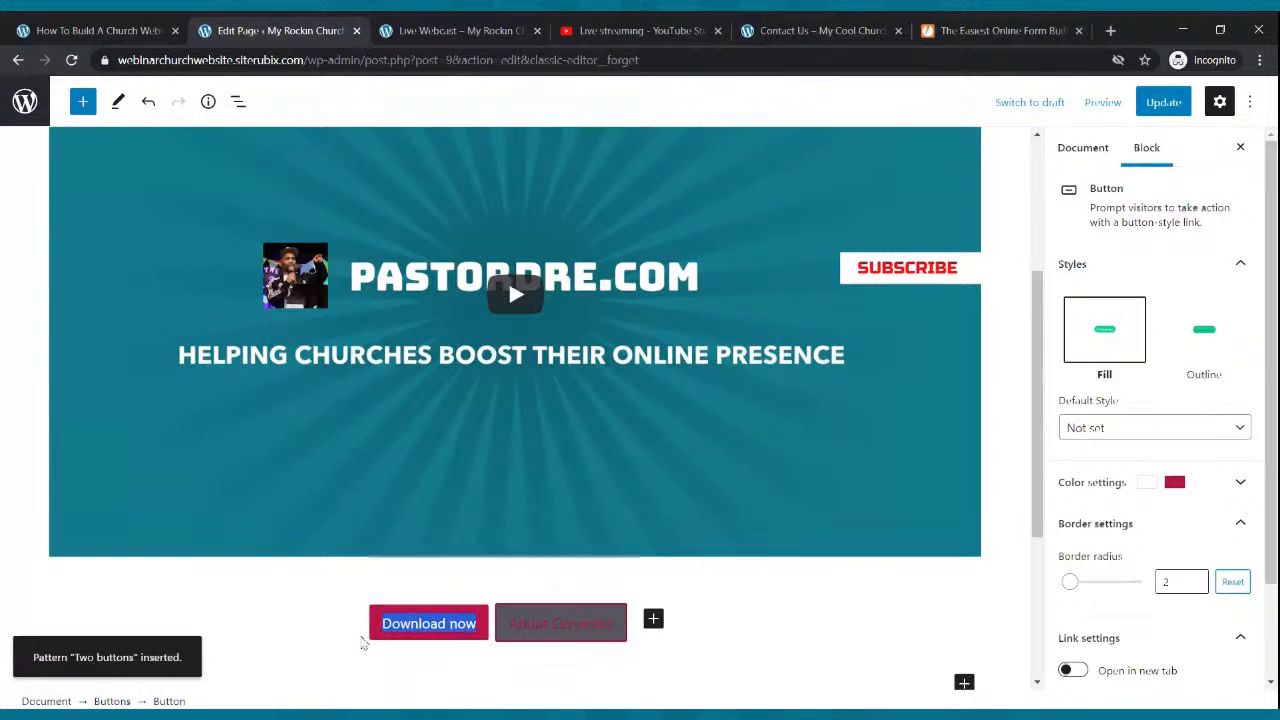
pyautogui.write('Give Now')
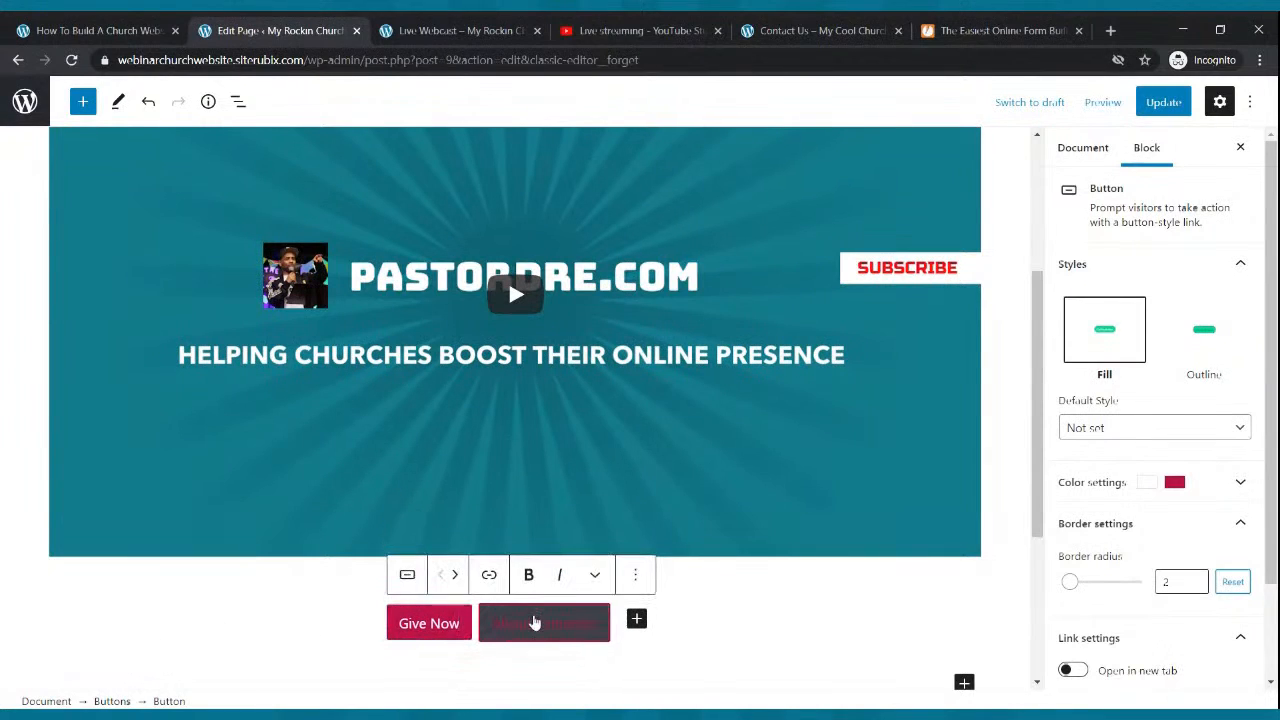
# - Give the second button white text and relabel it from 'About Cervantes' to 'Contact Us'
pyautogui.click(531, 620)
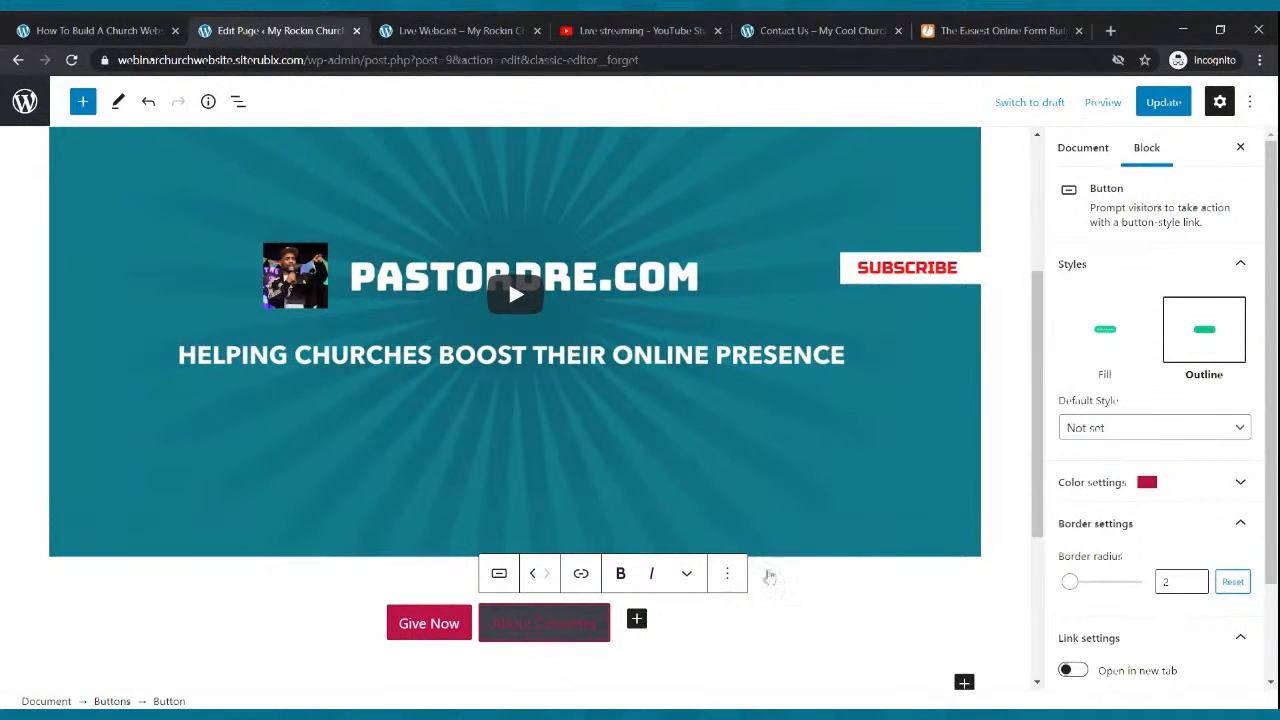
pyautogui.click(1144, 488)
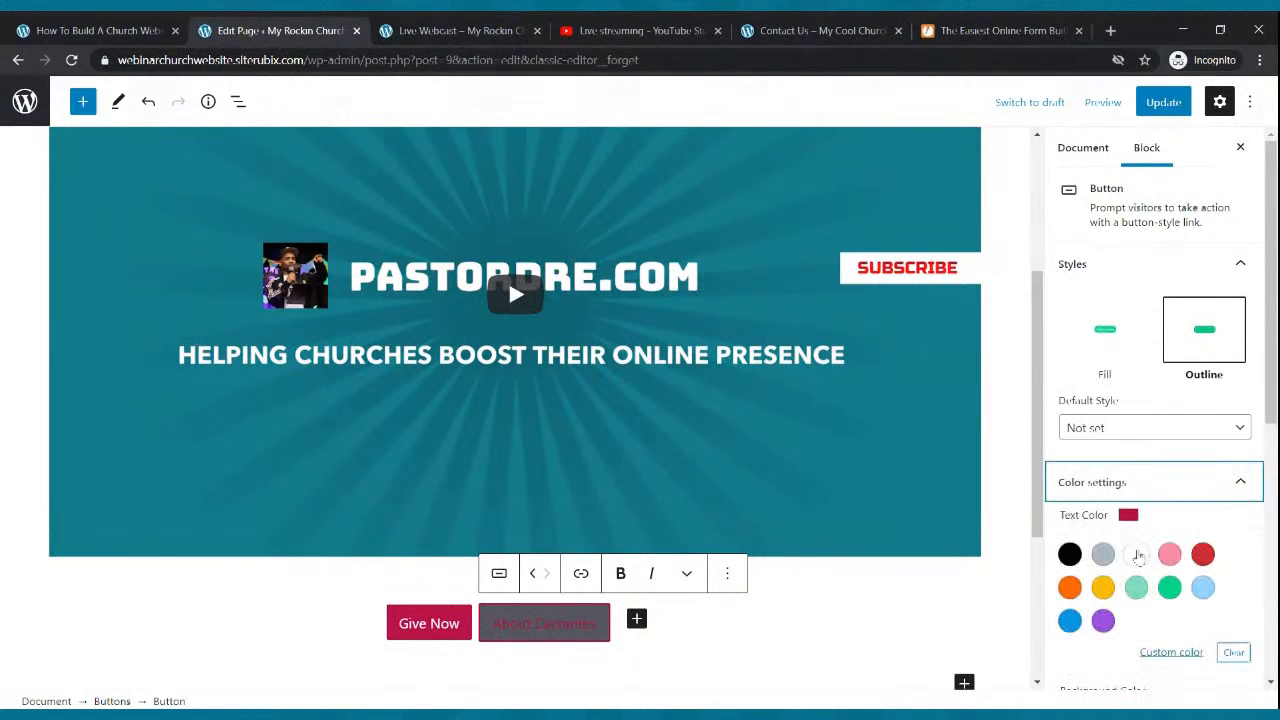
pyautogui.click(1136, 554)
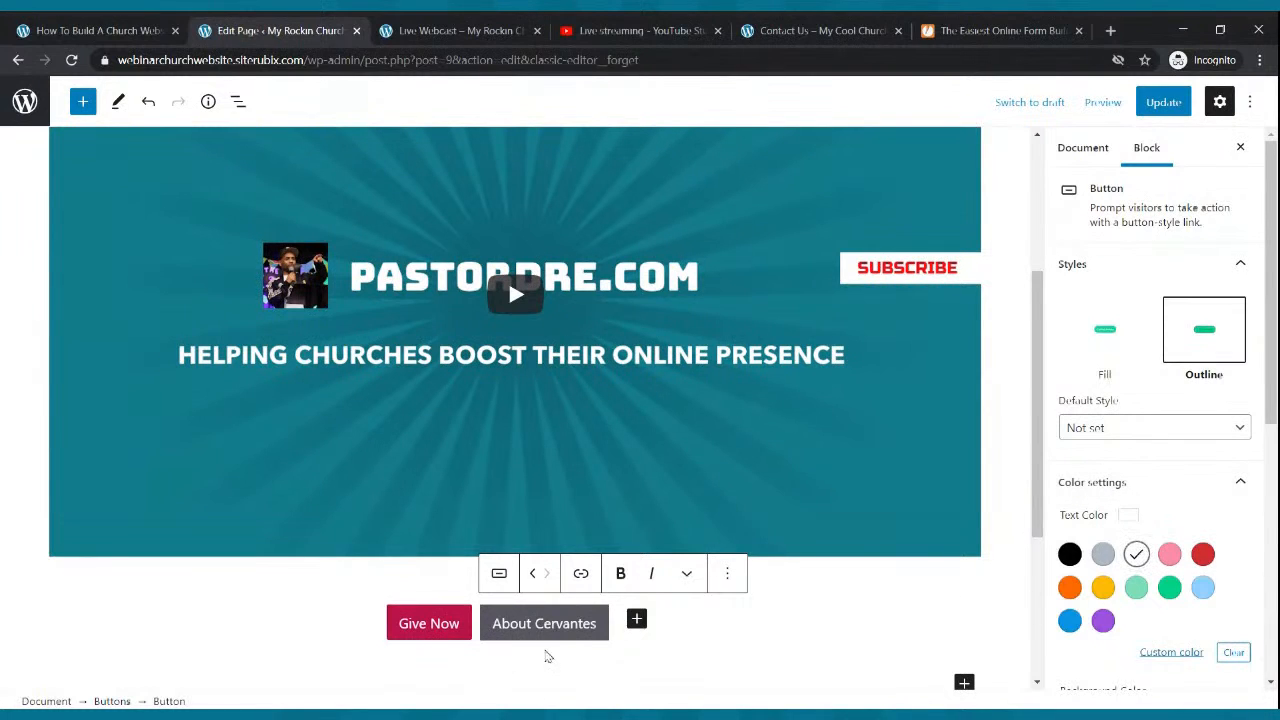
pyautogui.press('BackSpace')
pyautogui.press('BackSpace')
pyautogui.press('BackSpace')
pyautogui.press('BackSpace')
pyautogui.press('BackSpace')
pyautogui.press('BackSpace')
pyautogui.press('BackSpace')
pyautogui.press('BackSpace')
pyautogui.press('BackSpace')
pyautogui.press('BackSpace')
pyautogui.press('BackSpace')
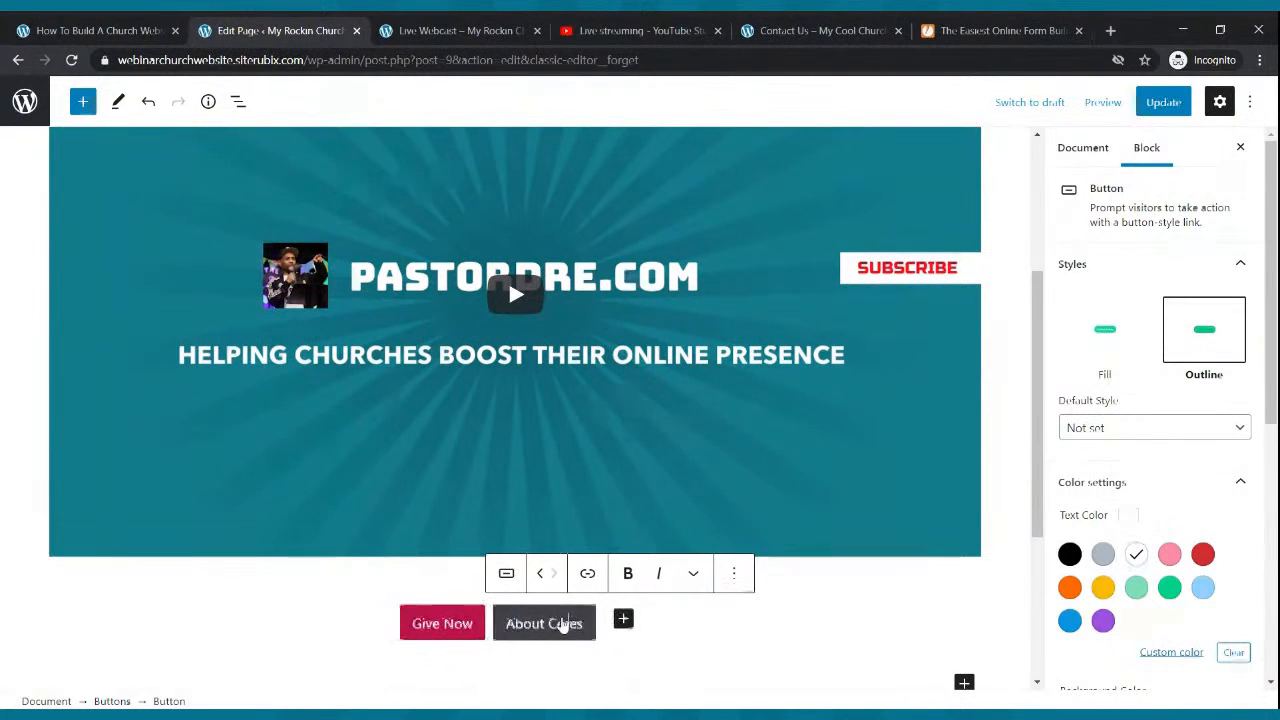
pyautogui.press('BackSpace')
pyautogui.press('BackSpace')
pyautogui.press('BackSpace')
pyautogui.press('BackSpace')
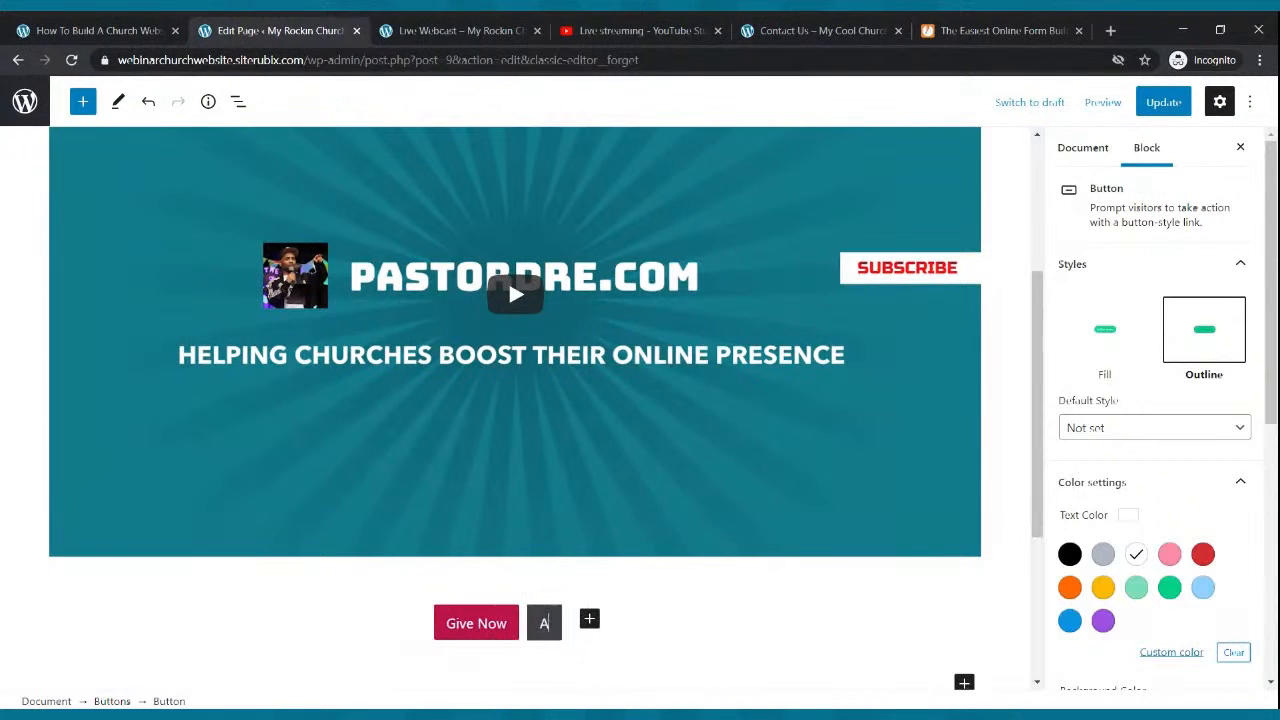
pyautogui.write('Contact Us')
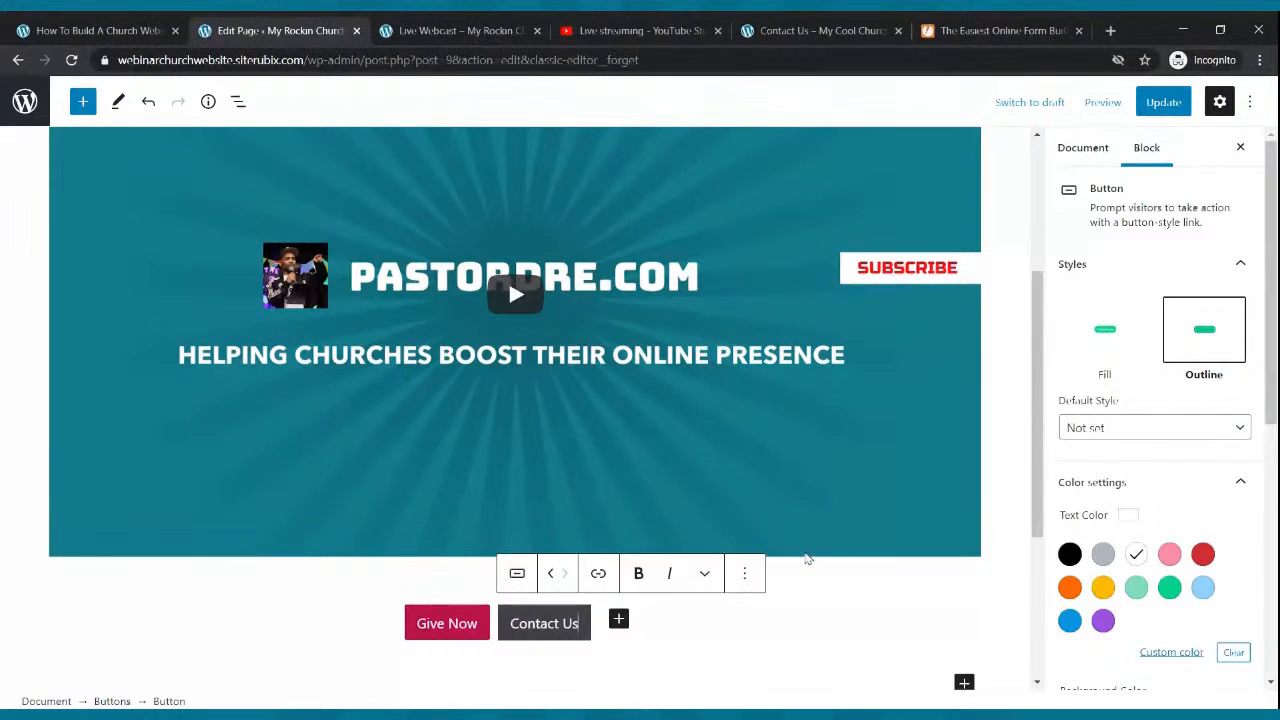
pyautogui.click(810, 588)
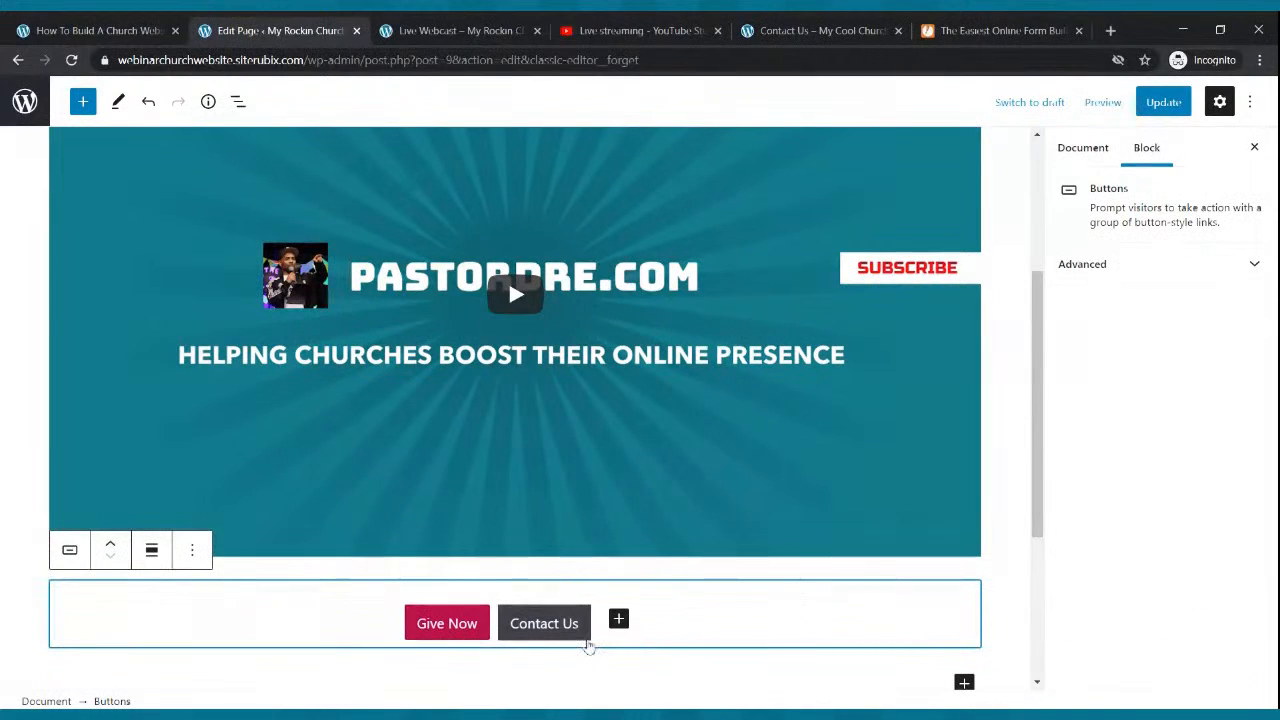
pyautogui.click(587, 641)
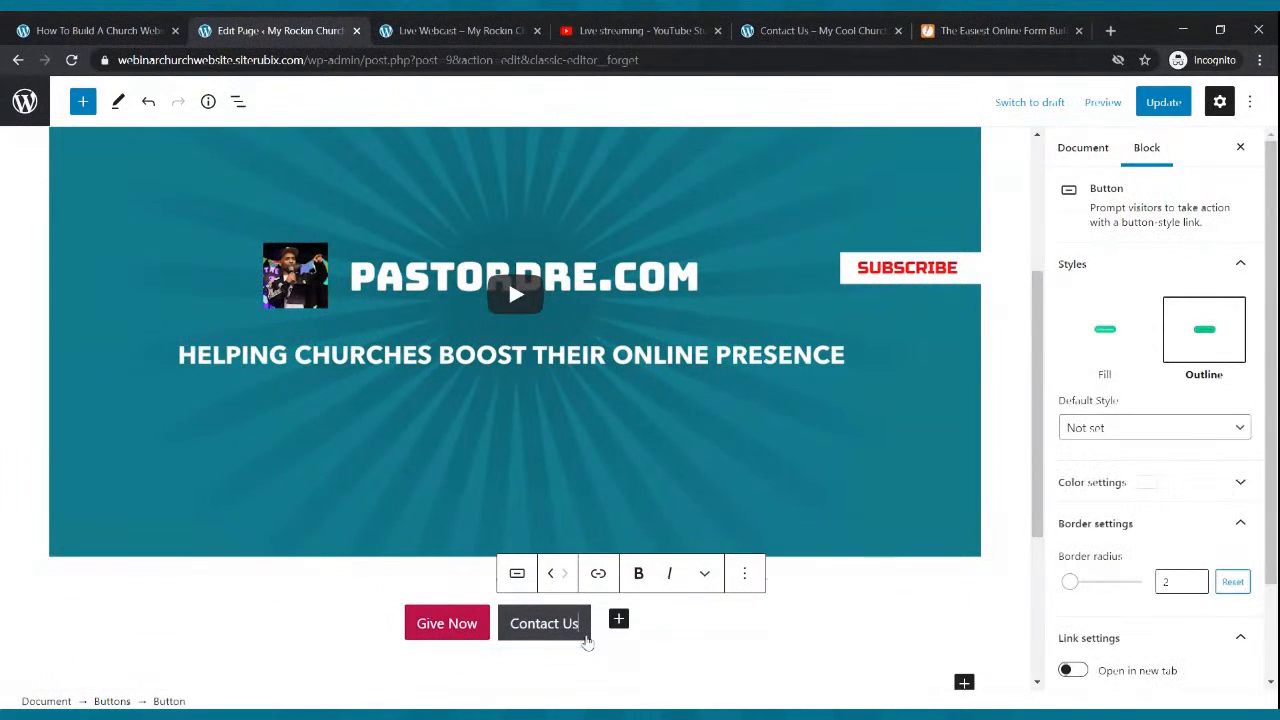
# - Link the Contact Us button to the site's Contact Us page address, copied from the live site
pyautogui.click(598, 574)
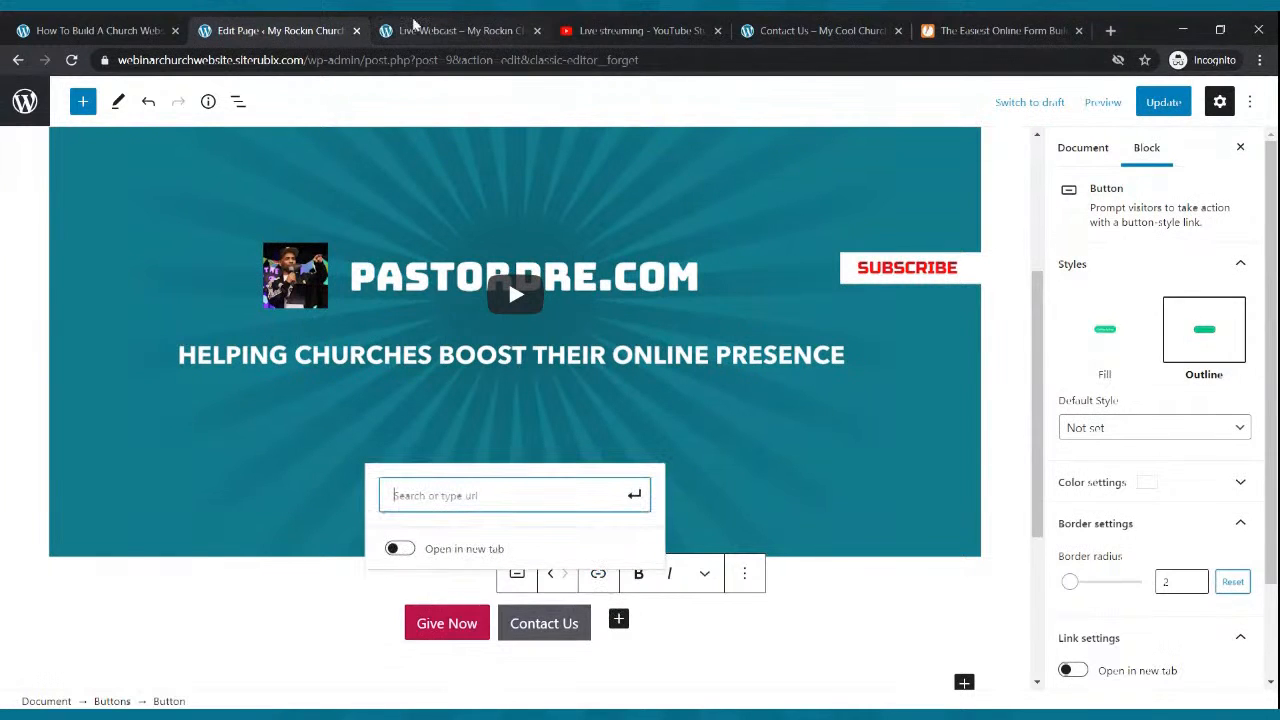
pyautogui.click(413, 25)
pyautogui.click(590, 140)
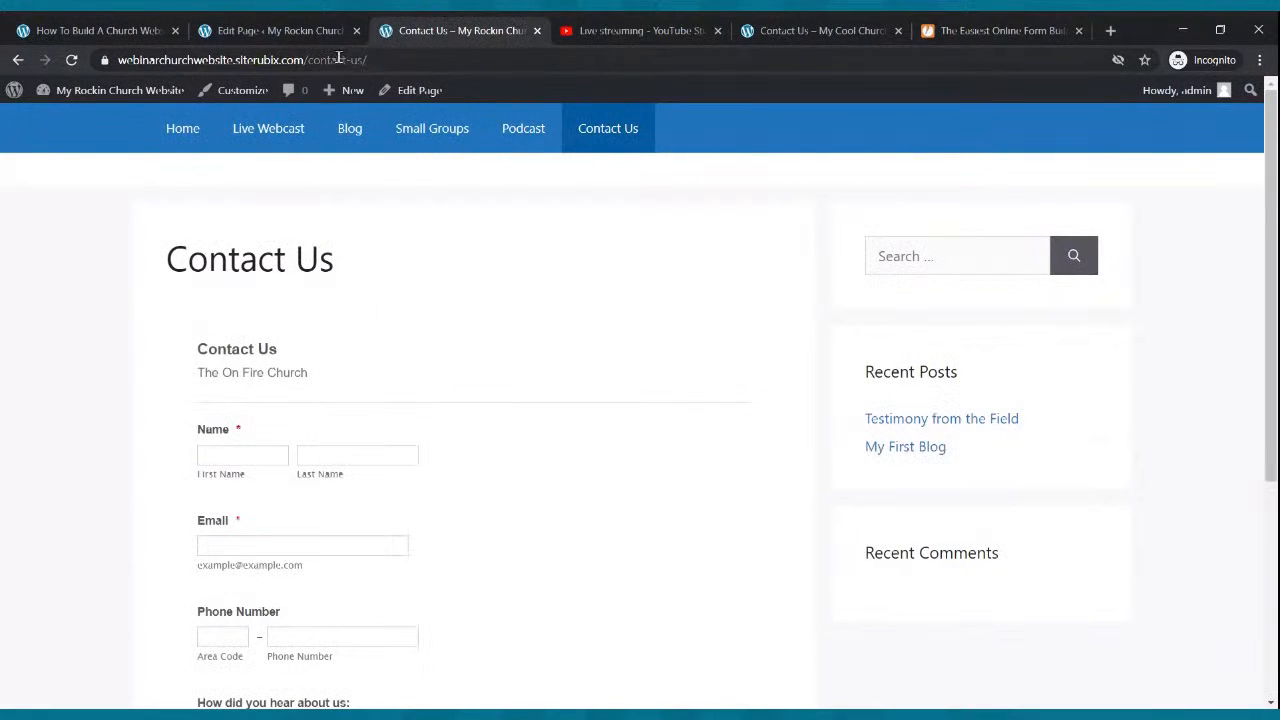
pyautogui.click(339, 60)
pyautogui.hotkey('ctrl', 'c')
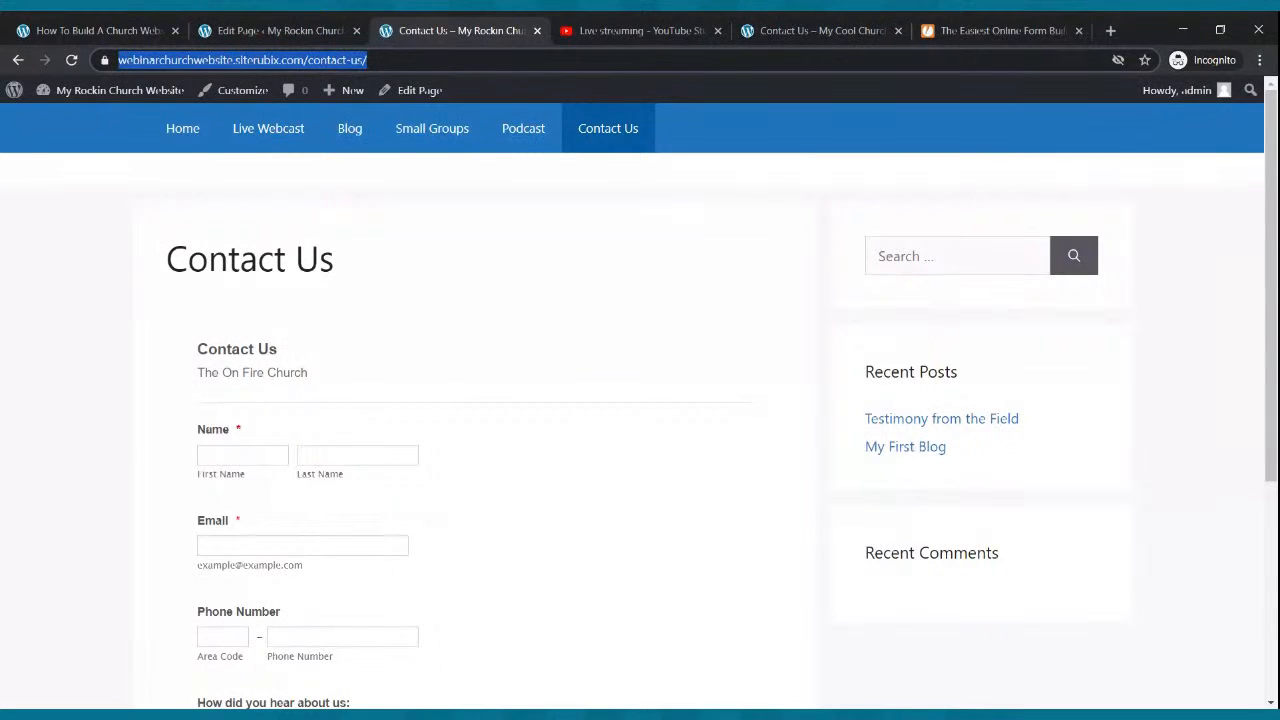
pyautogui.click(305, 33)
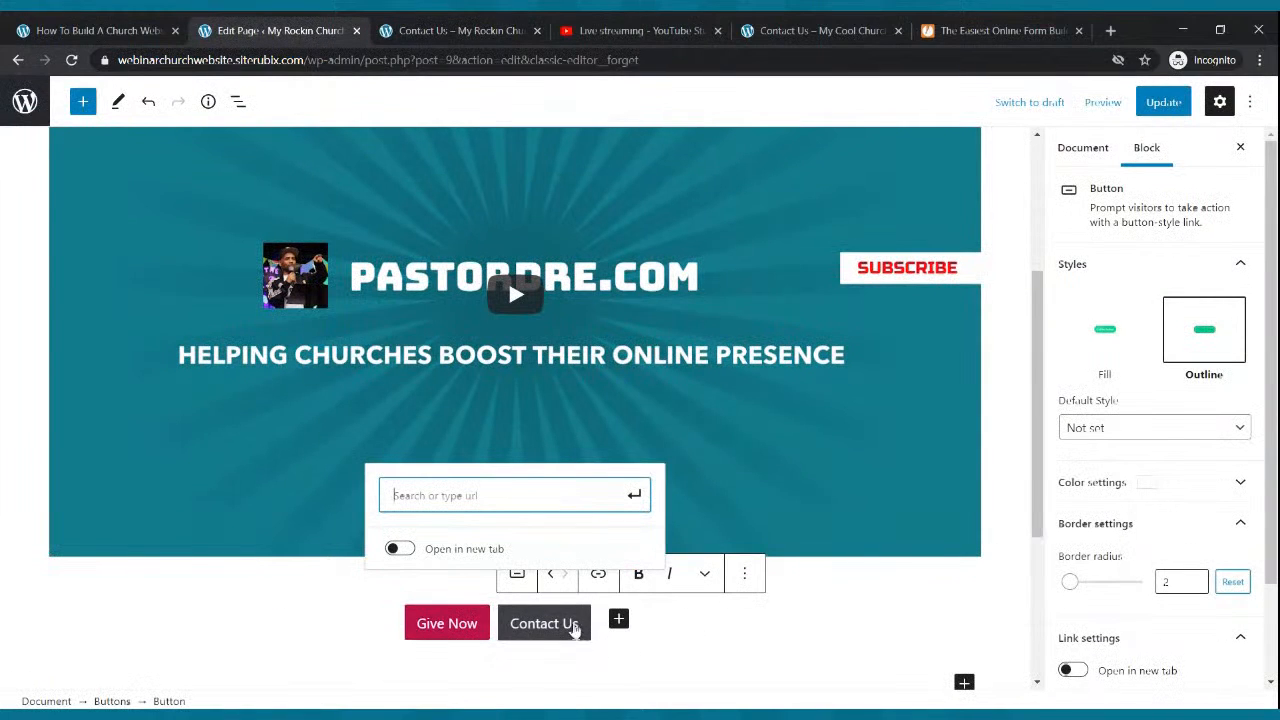
pyautogui.hotkey('ctrl', 'v')
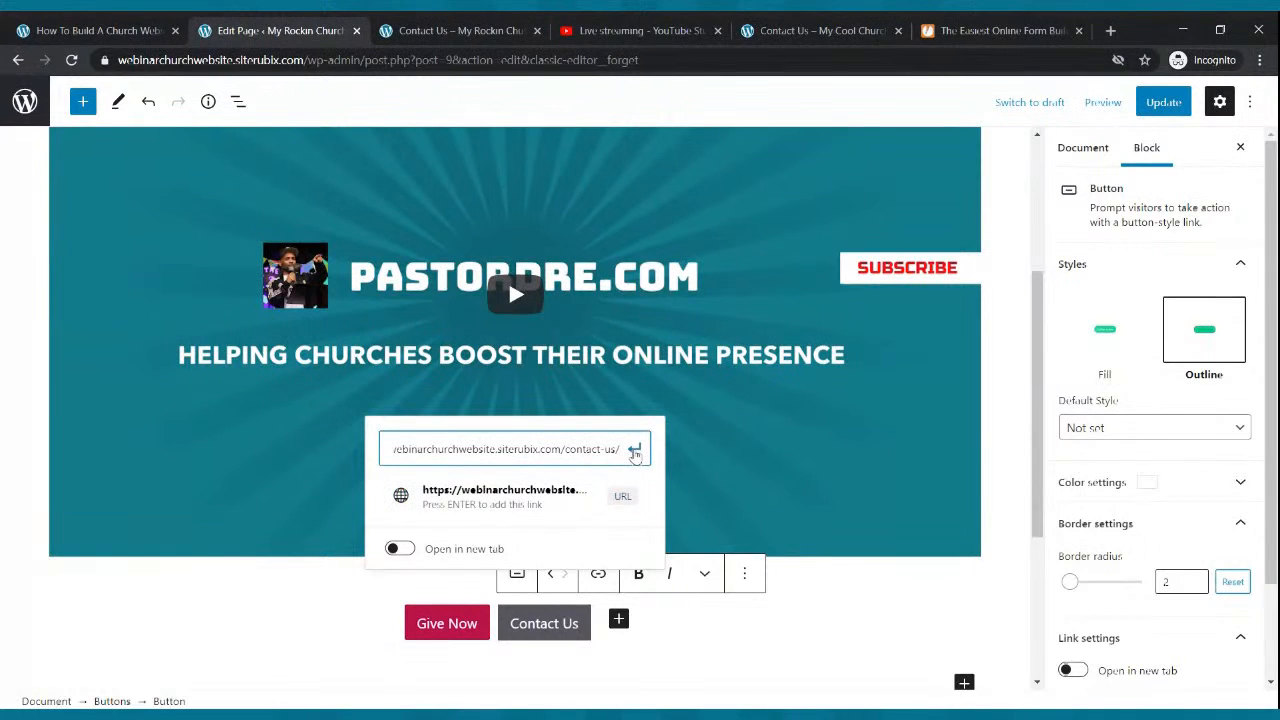
pyautogui.click(634, 449)
pyautogui.click(825, 634)
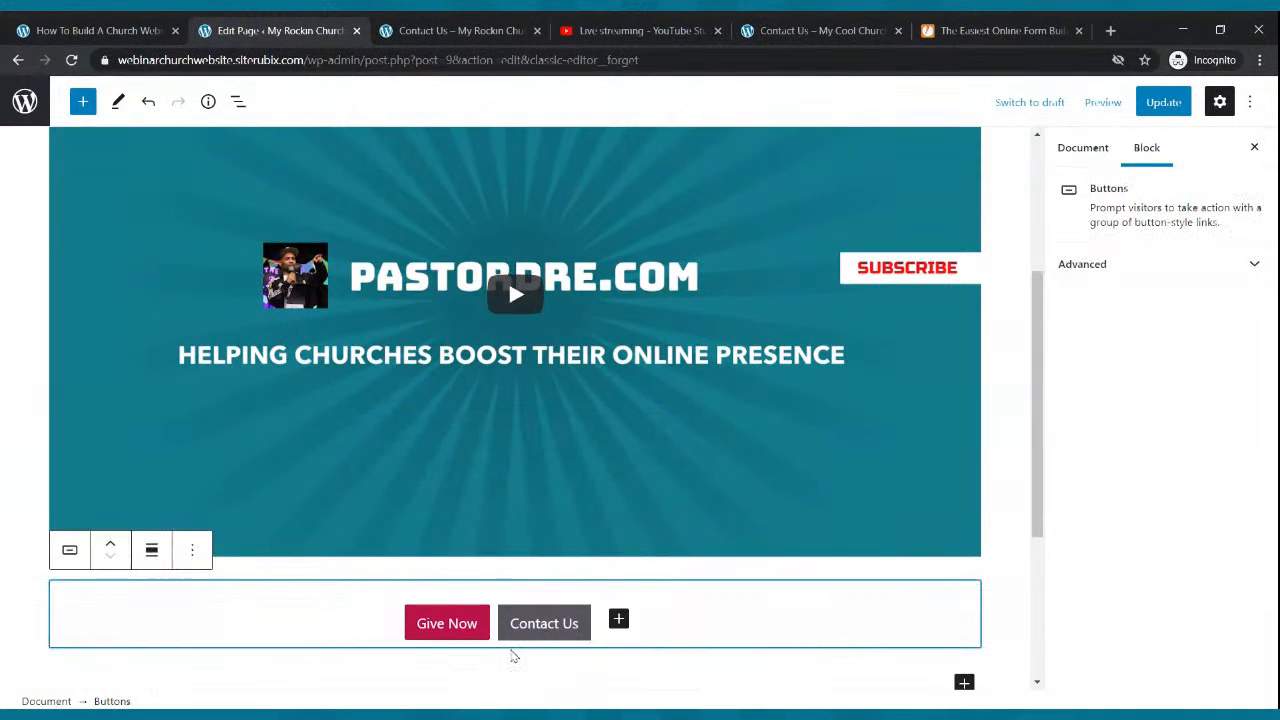
pyautogui.click(487, 638)
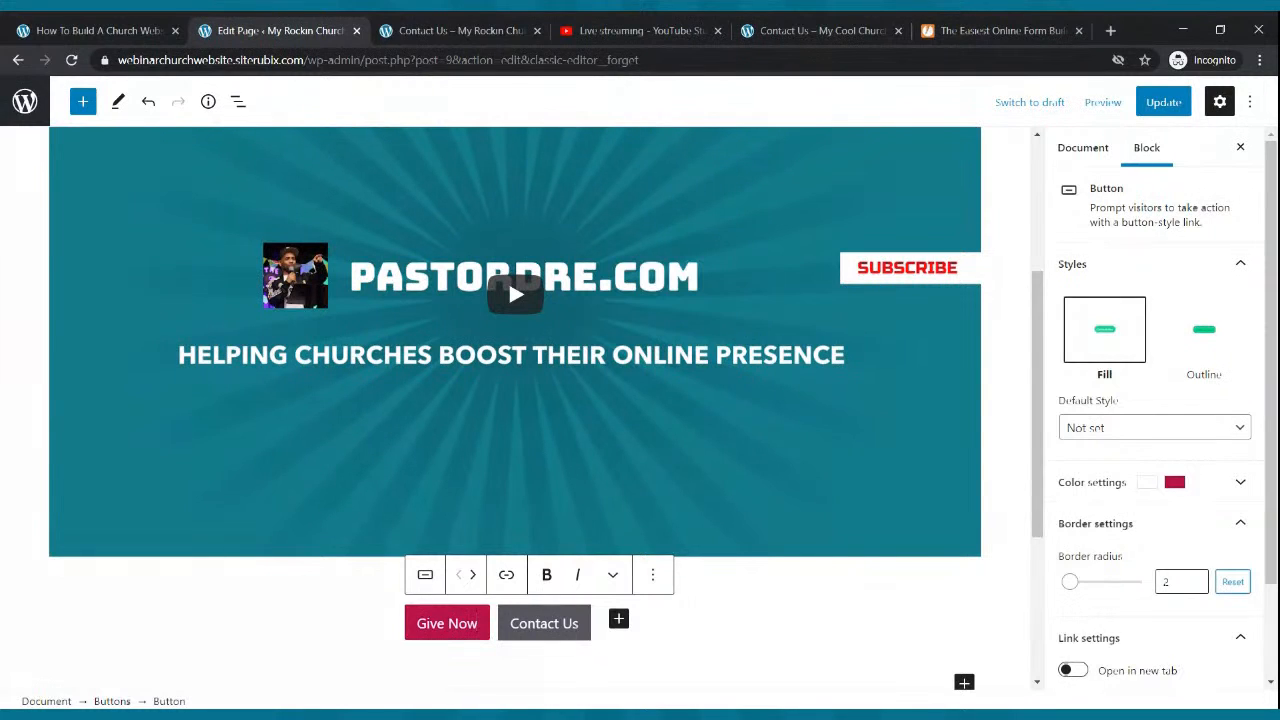
pyautogui.click(507, 576)
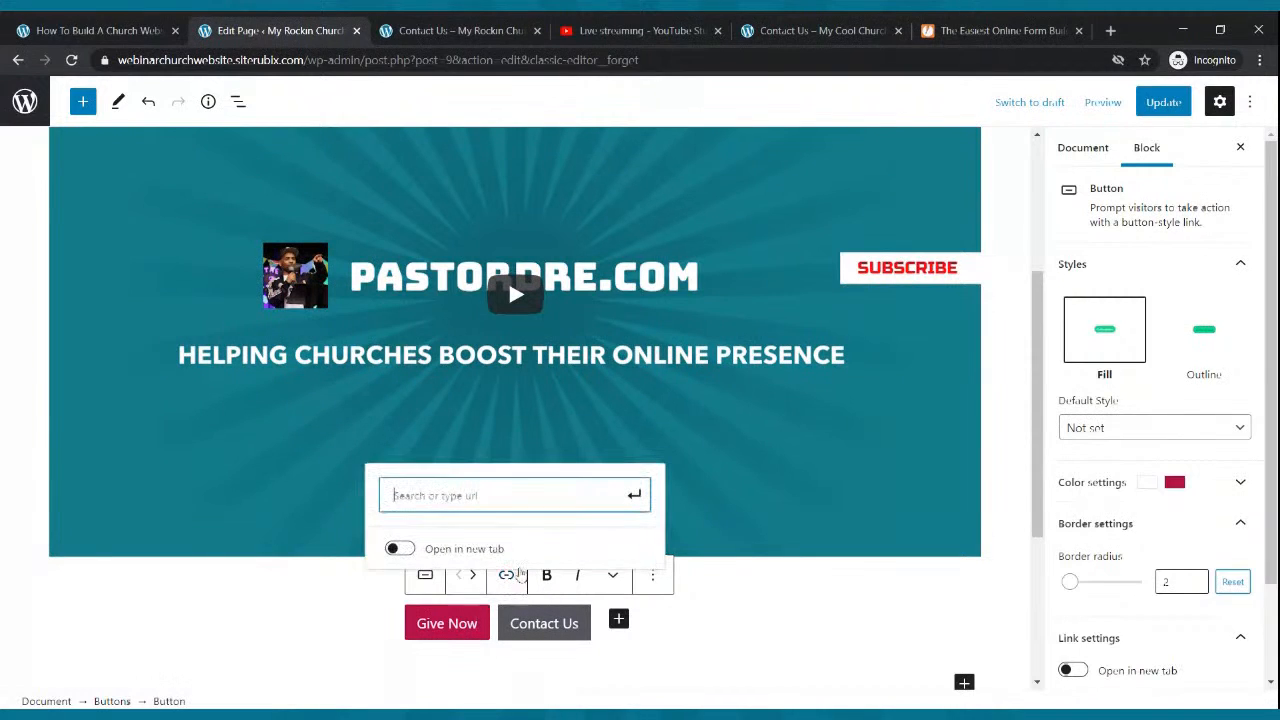
pyautogui.write('https')
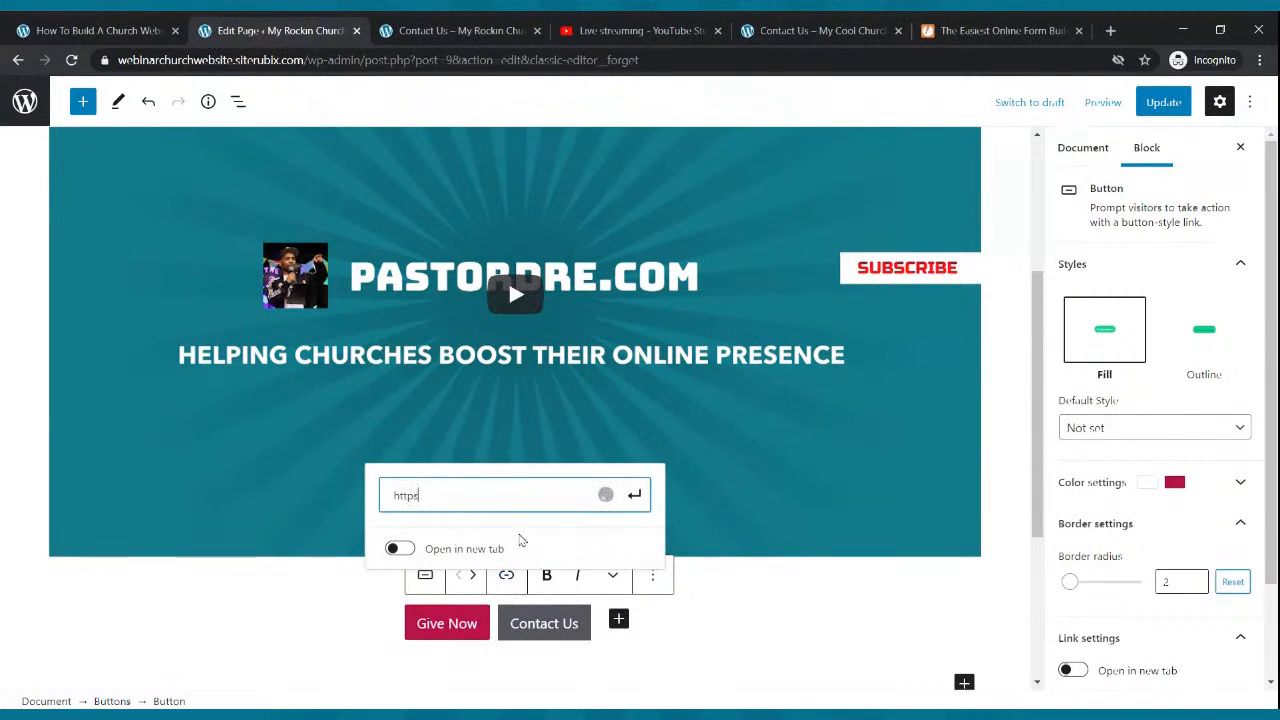
pyautogui.write('://pa')
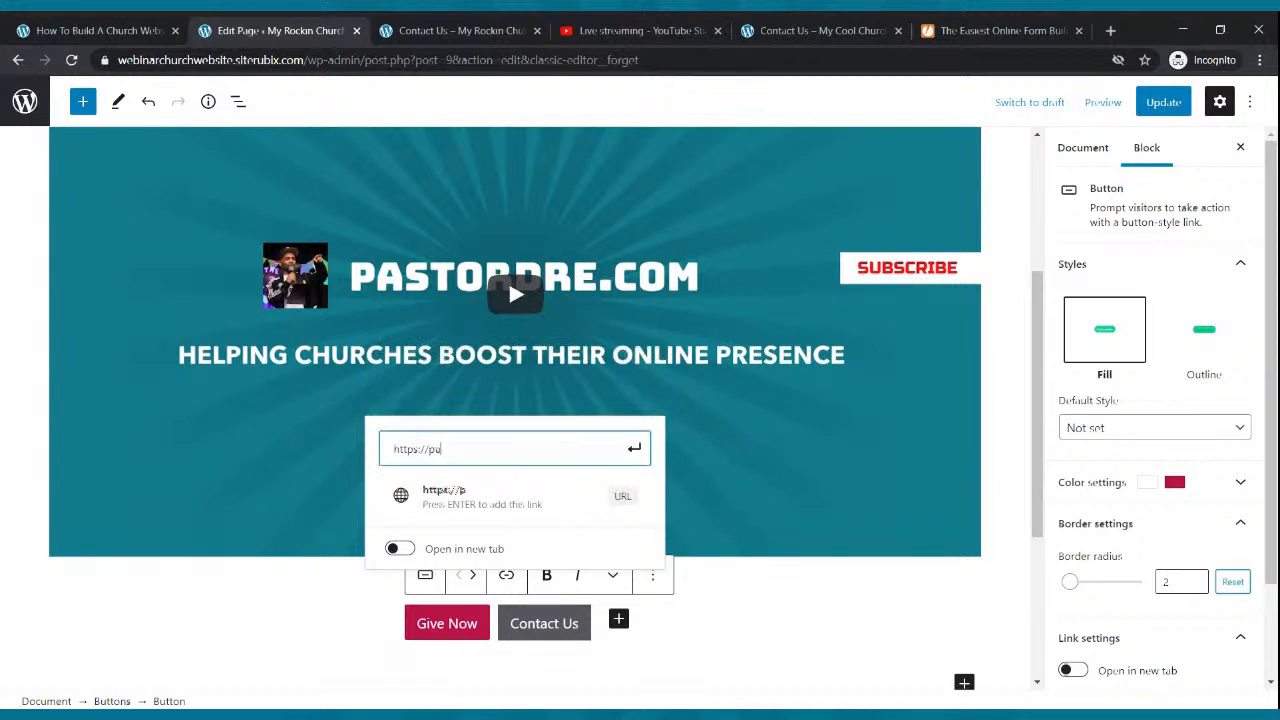
pyautogui.write('ypal.com')
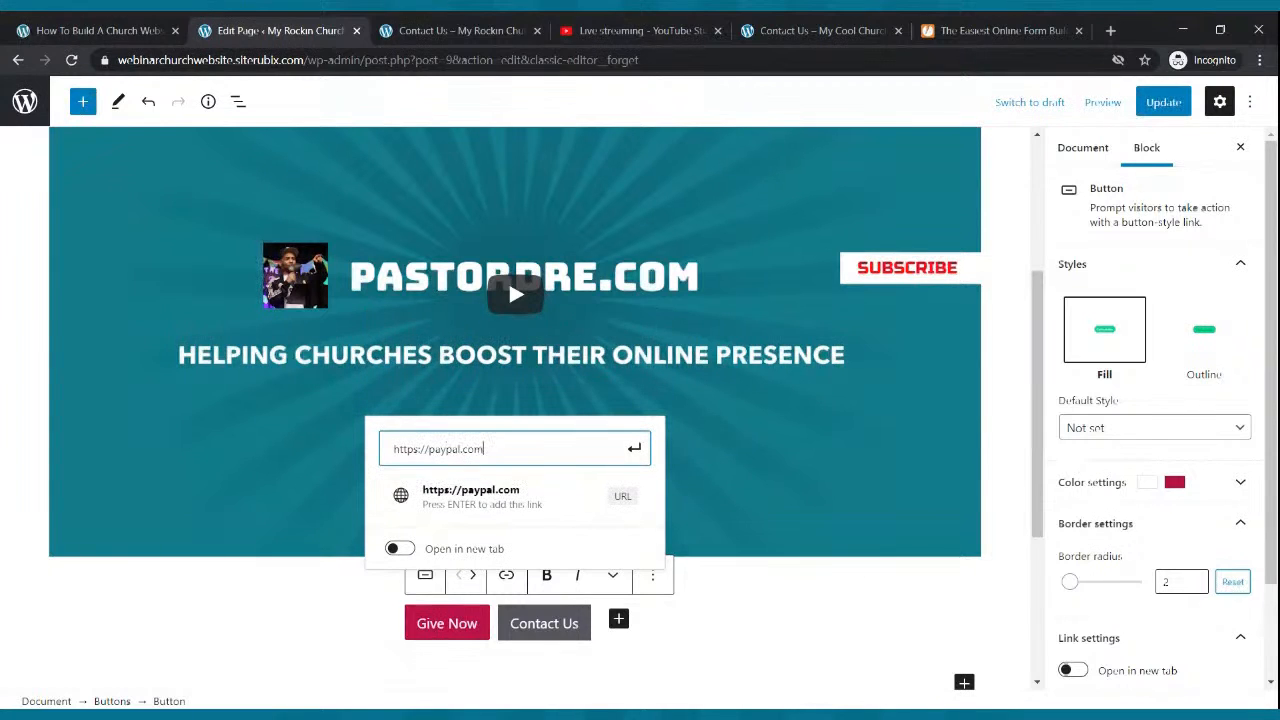
pyautogui.click(634, 448)
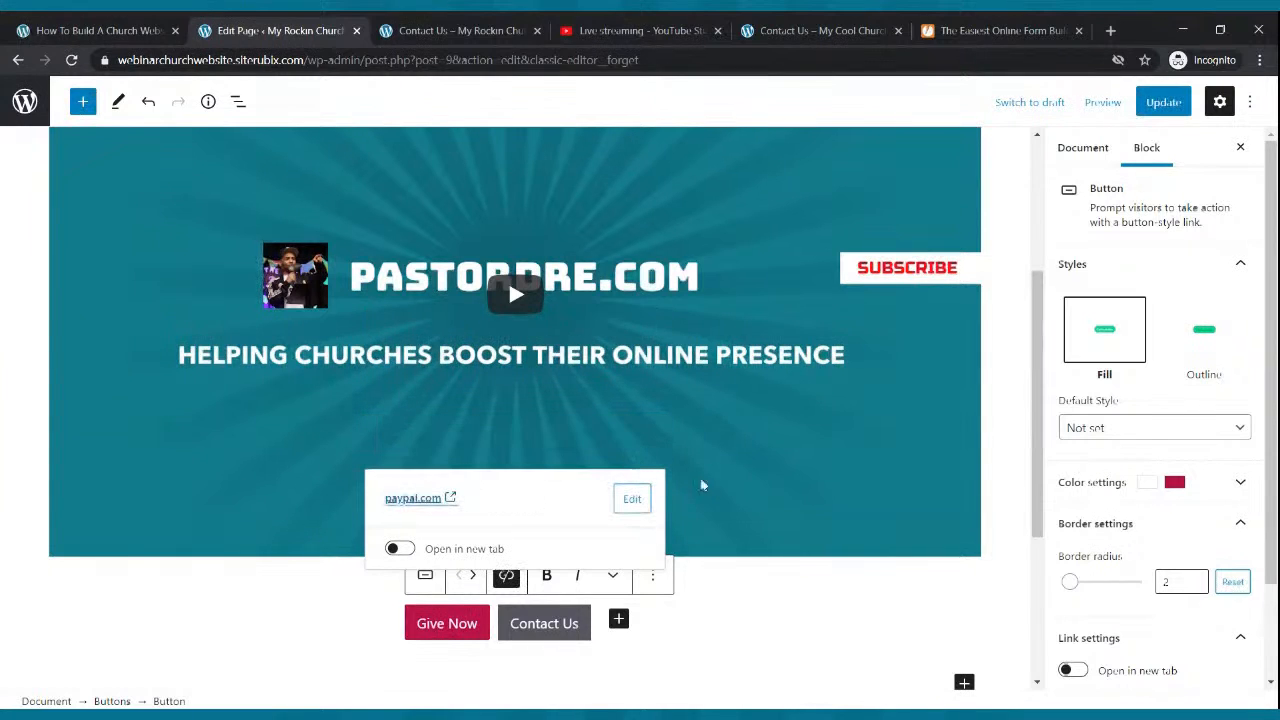
pyautogui.click(1160, 102)
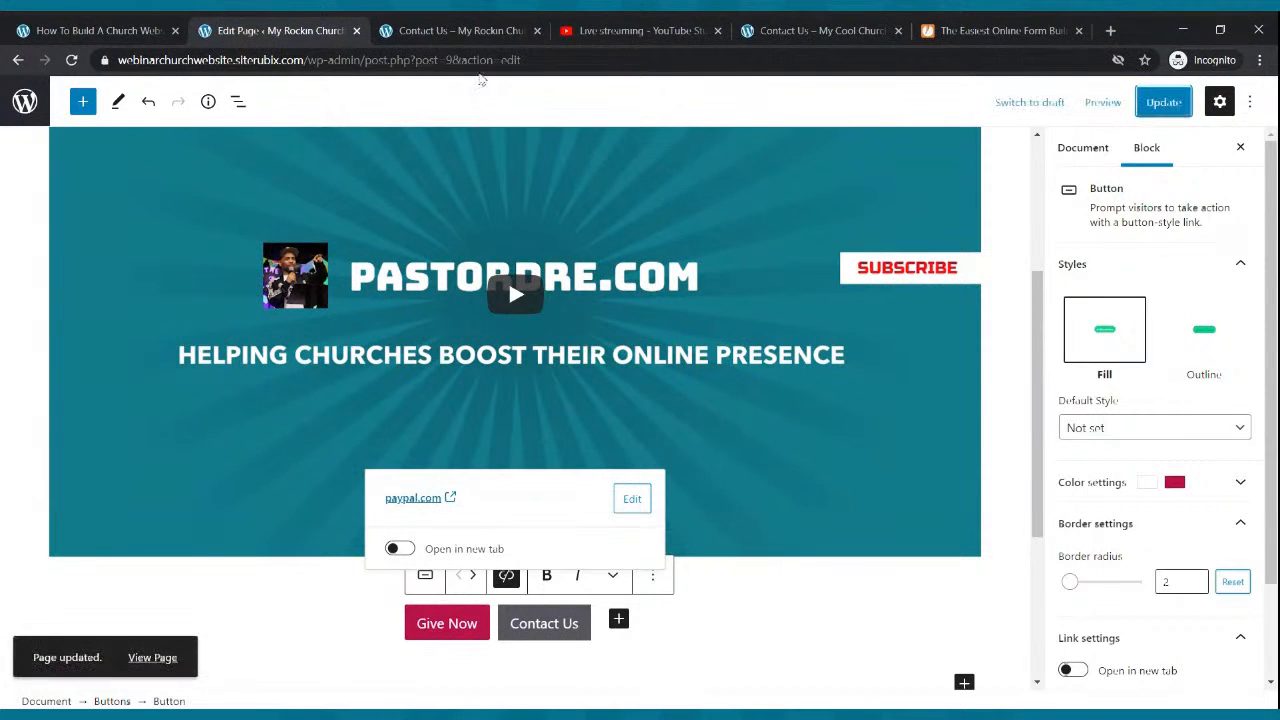
pyautogui.click(460, 30)
pyautogui.press('Return')
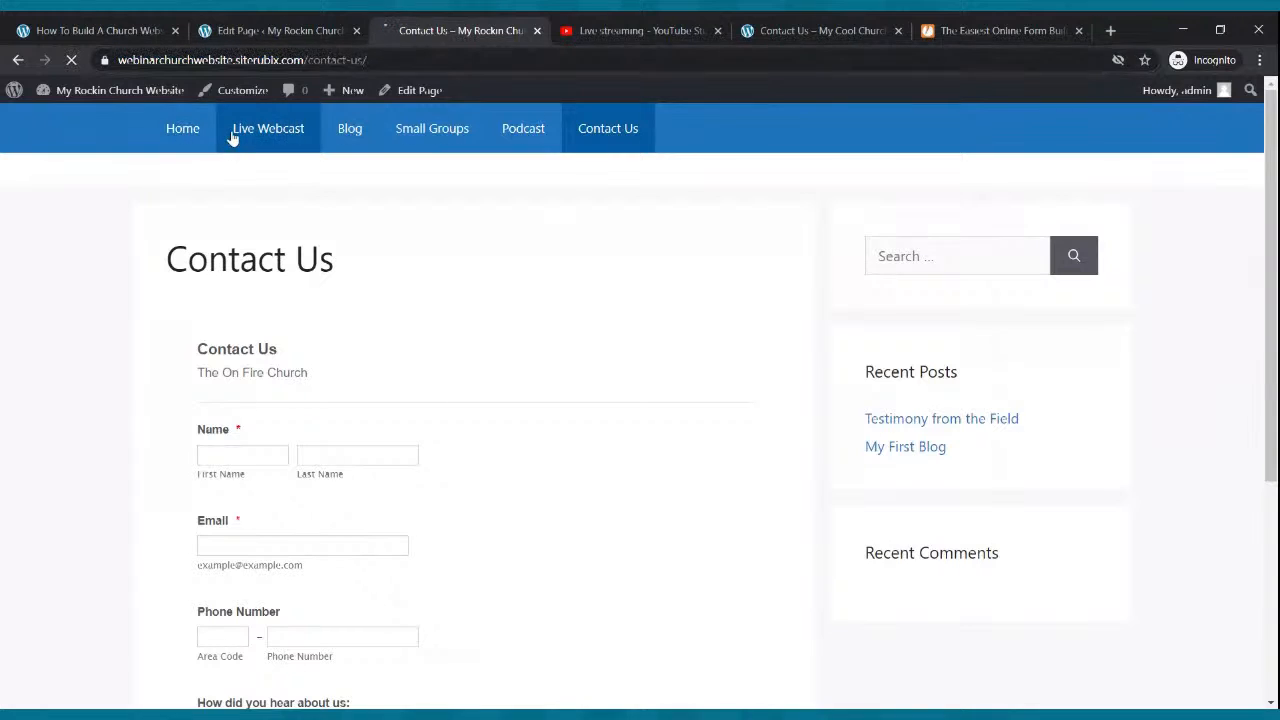
pyautogui.click(232, 137)
pyautogui.scroll(-2, 364, 205)
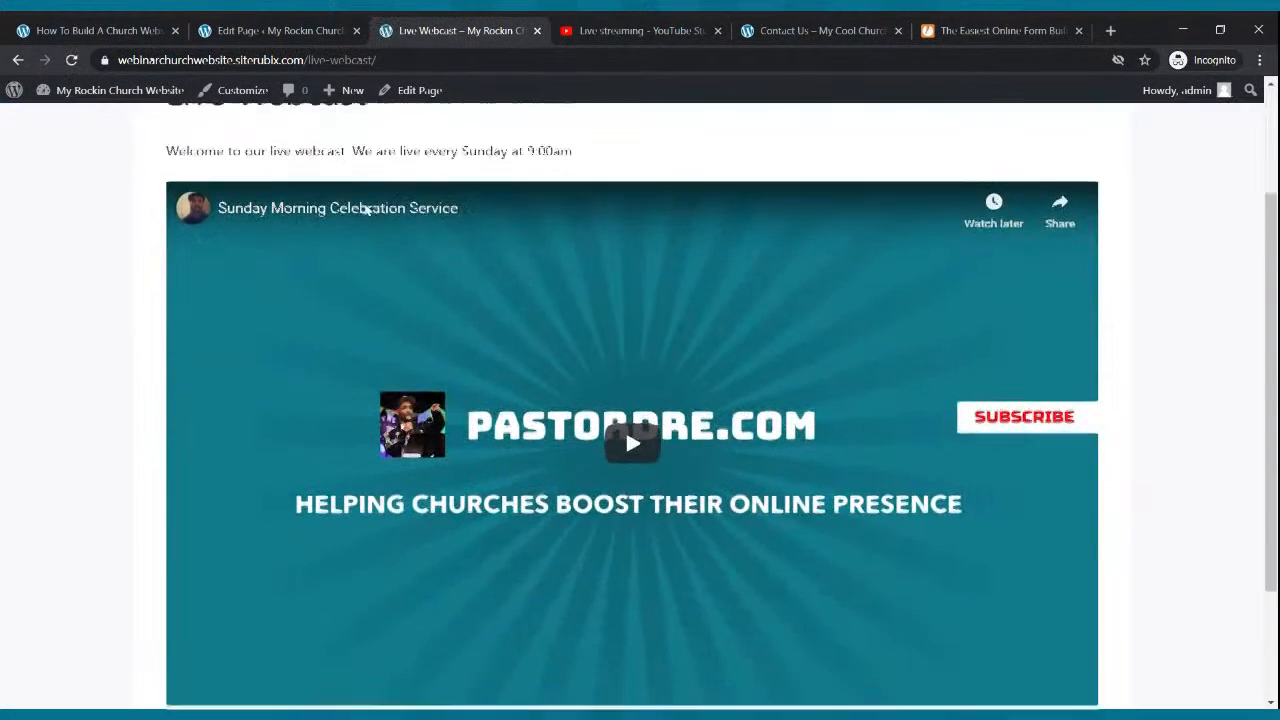
pyautogui.scroll(-2, 364, 205)
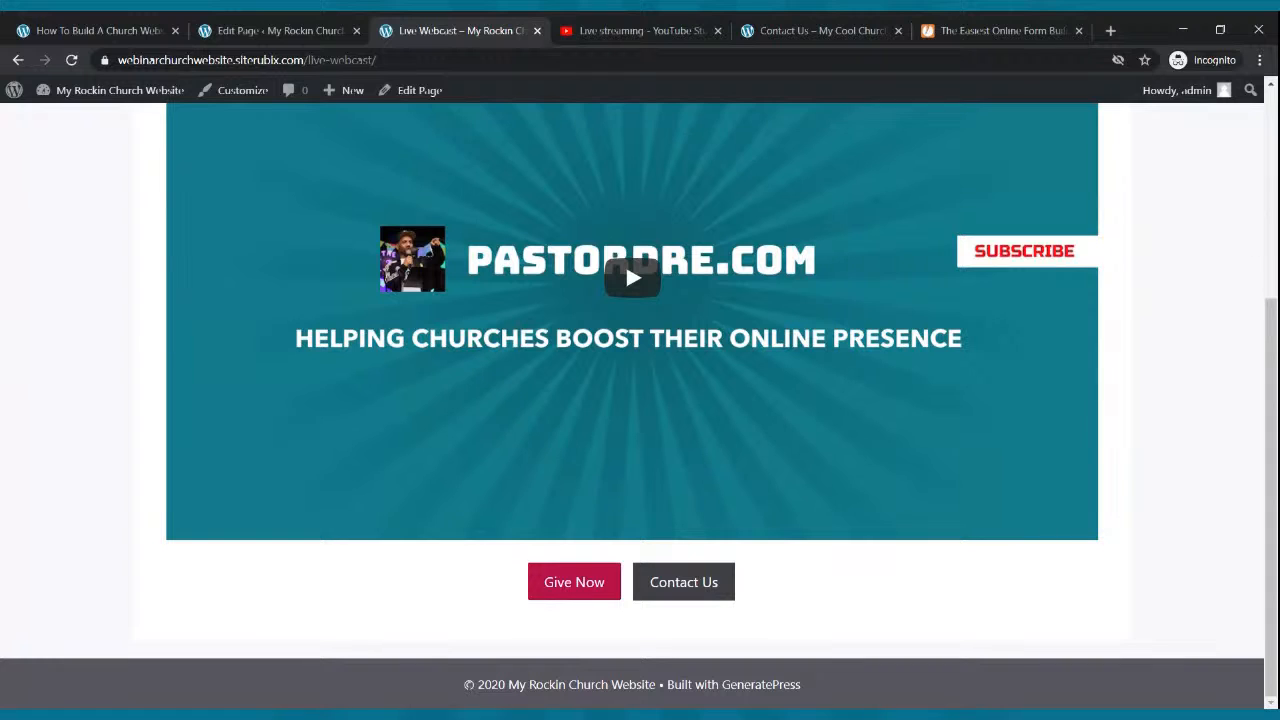
pyautogui.click(605, 594)
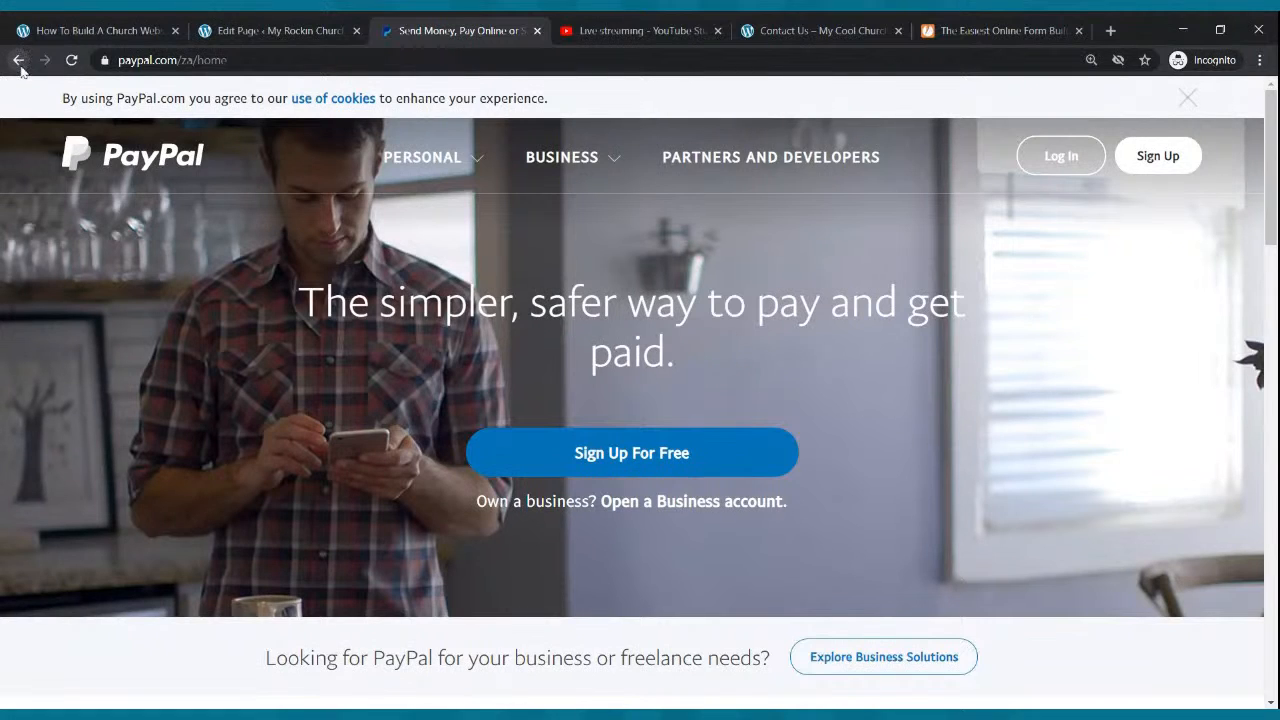
pyautogui.click(18, 60)
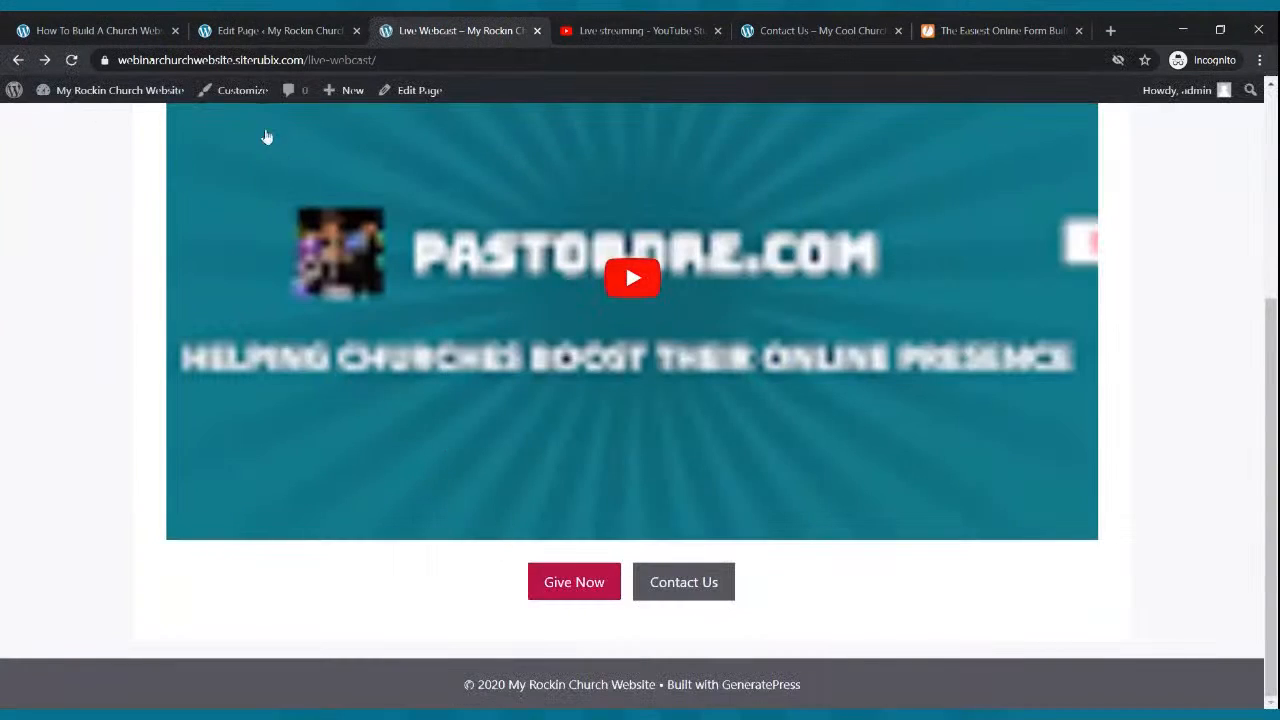
pyautogui.click(266, 28)
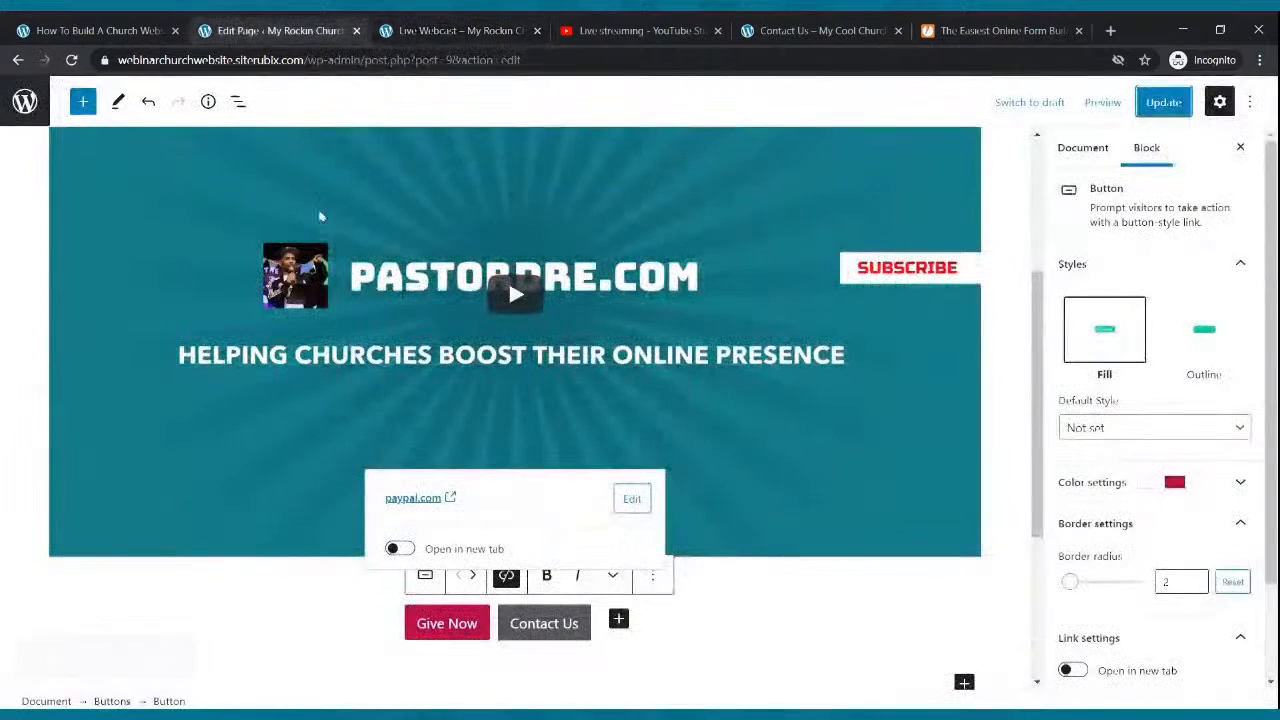
# - Turn on 'Open in new tab' for the Give Now and Contact Us links, then update and view the live page
pyautogui.click(836, 640)
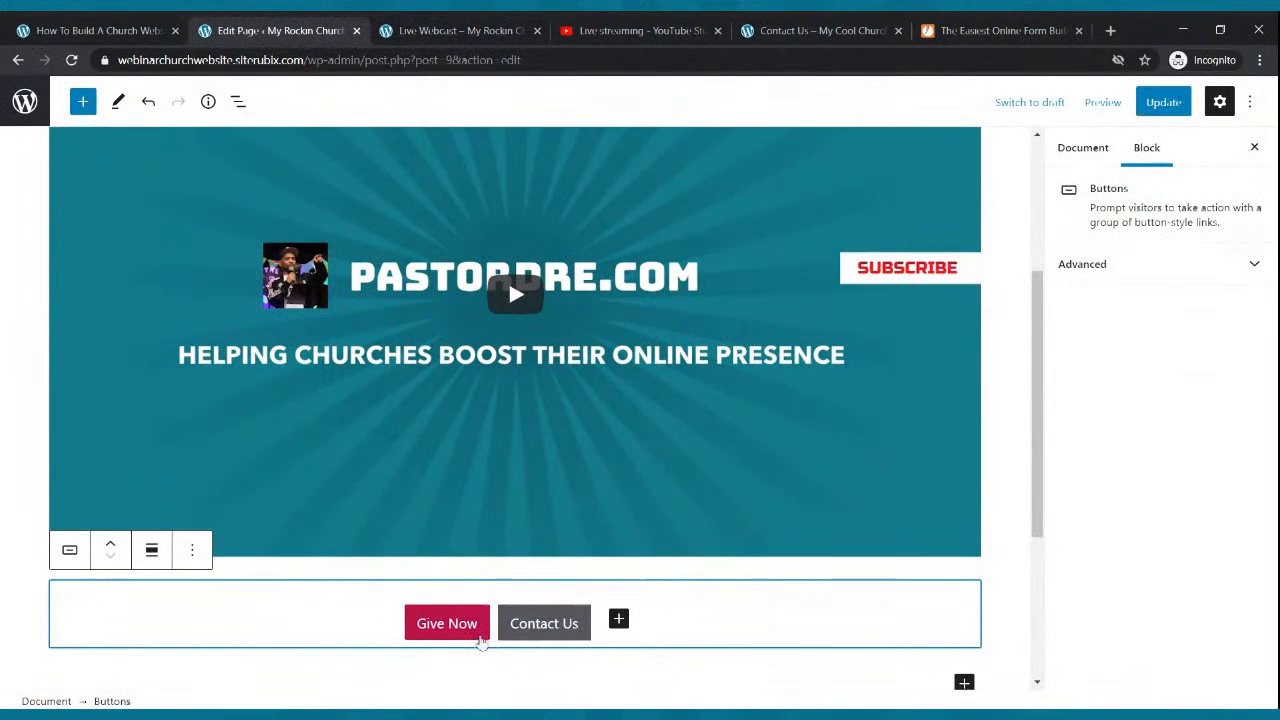
pyautogui.click(480, 638)
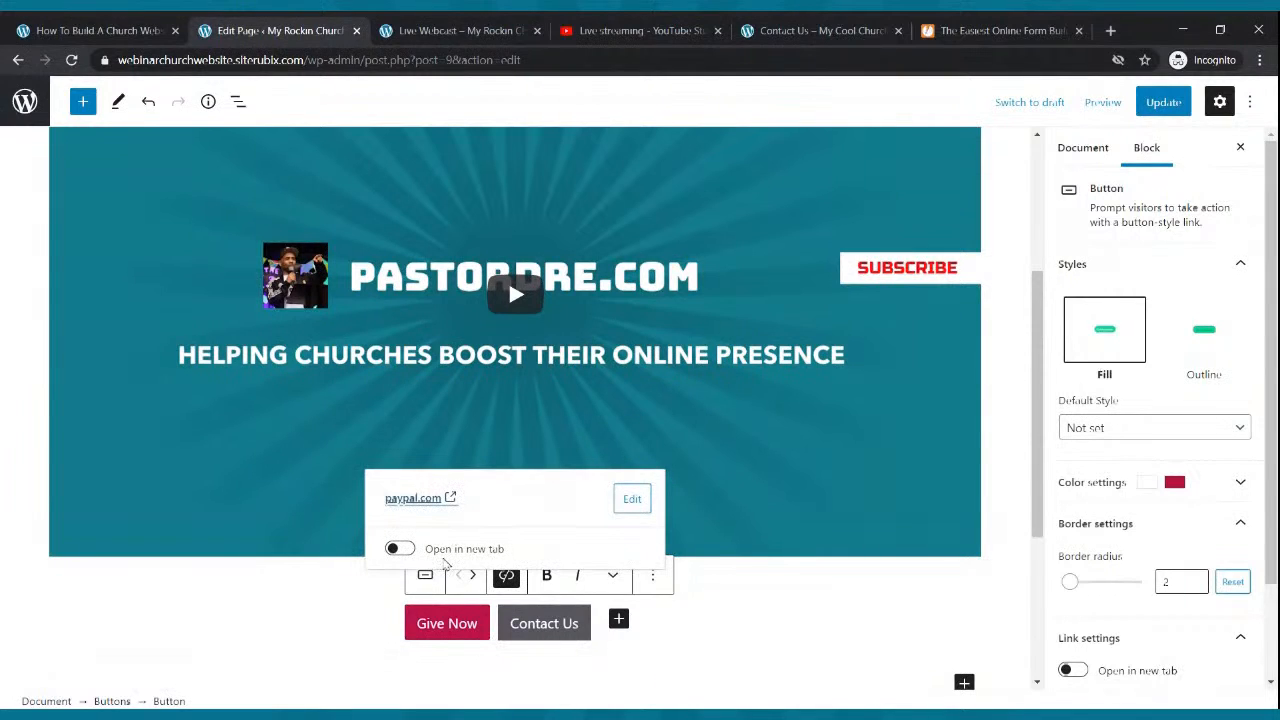
pyautogui.click(395, 548)
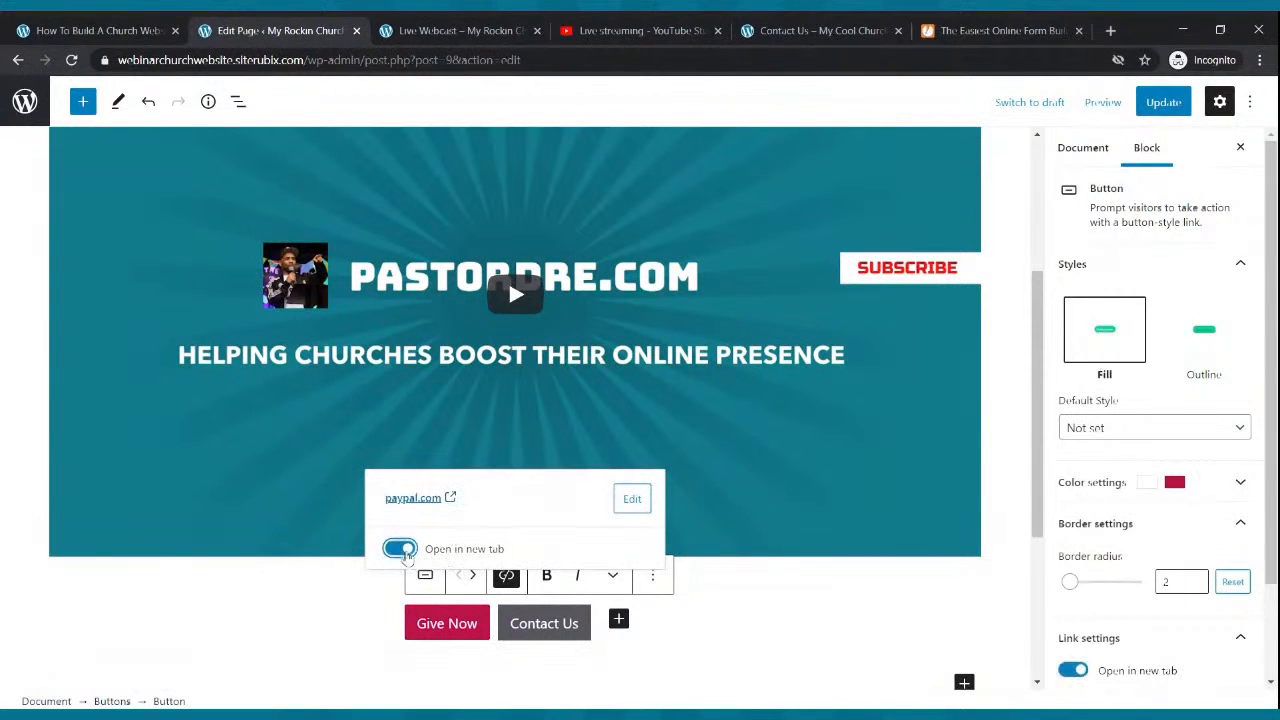
pyautogui.click(577, 645)
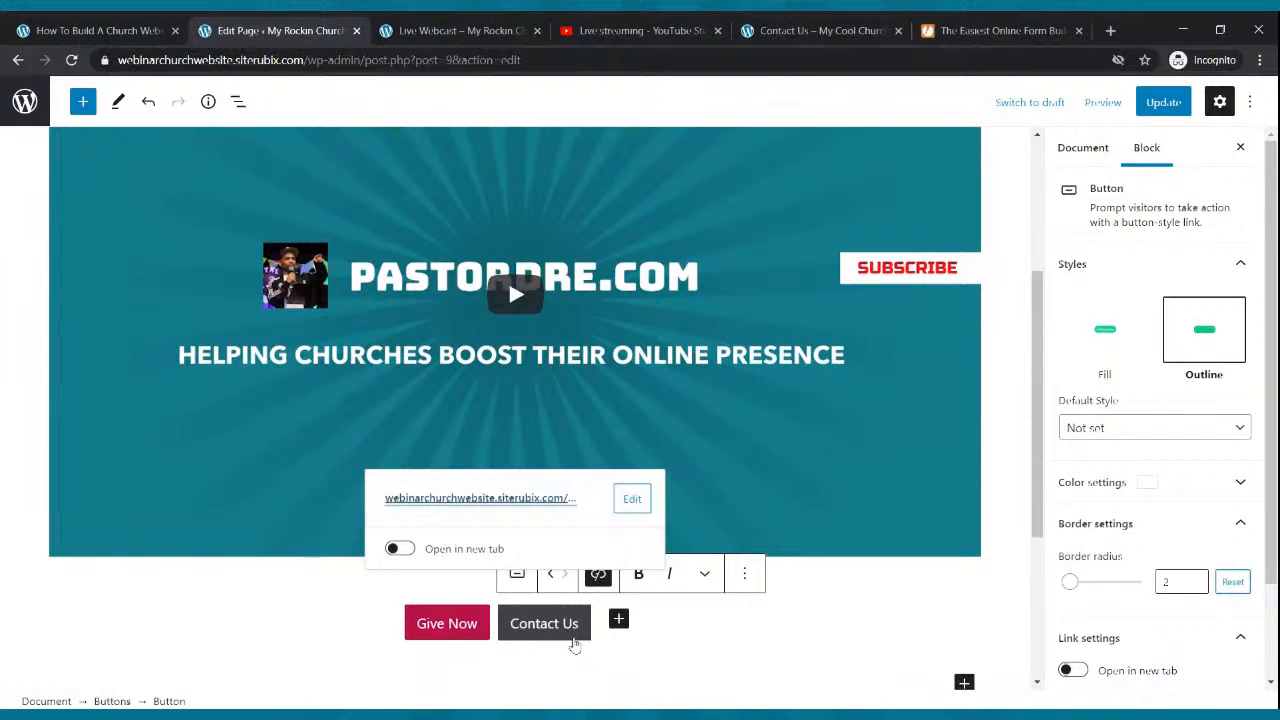
pyautogui.click(399, 549)
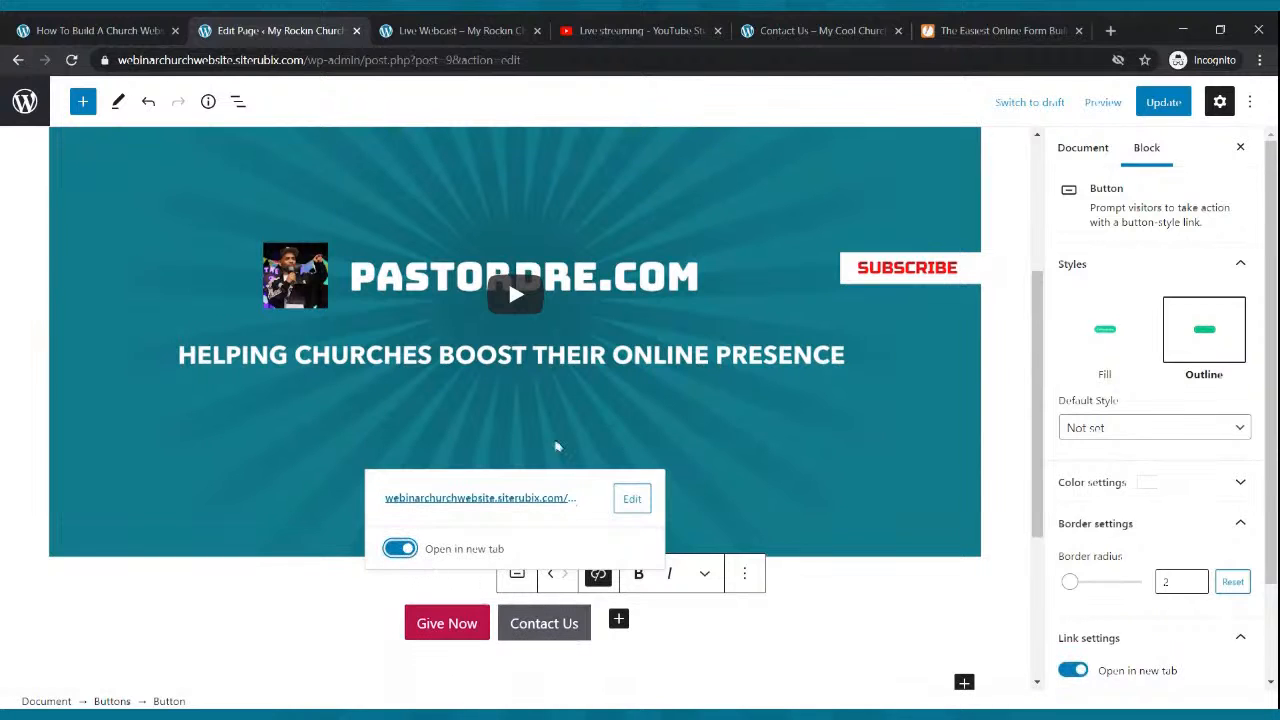
pyautogui.click(1163, 95)
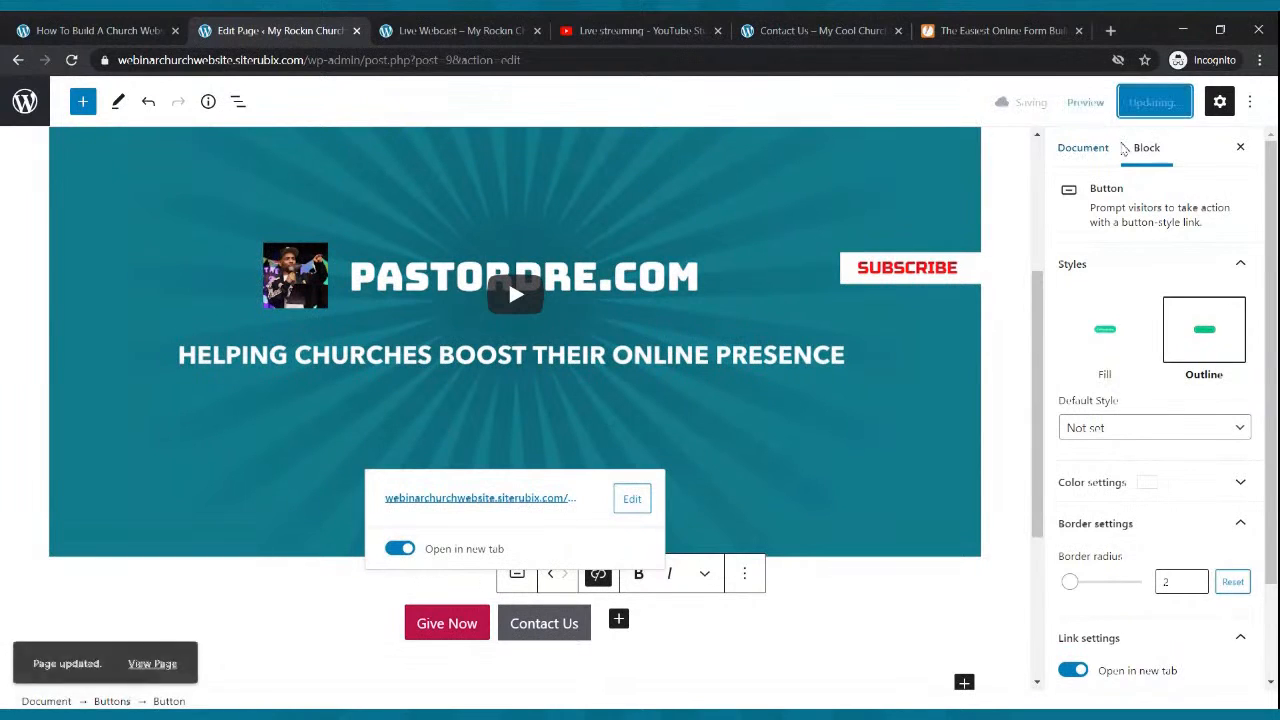
pyautogui.click(493, 22)
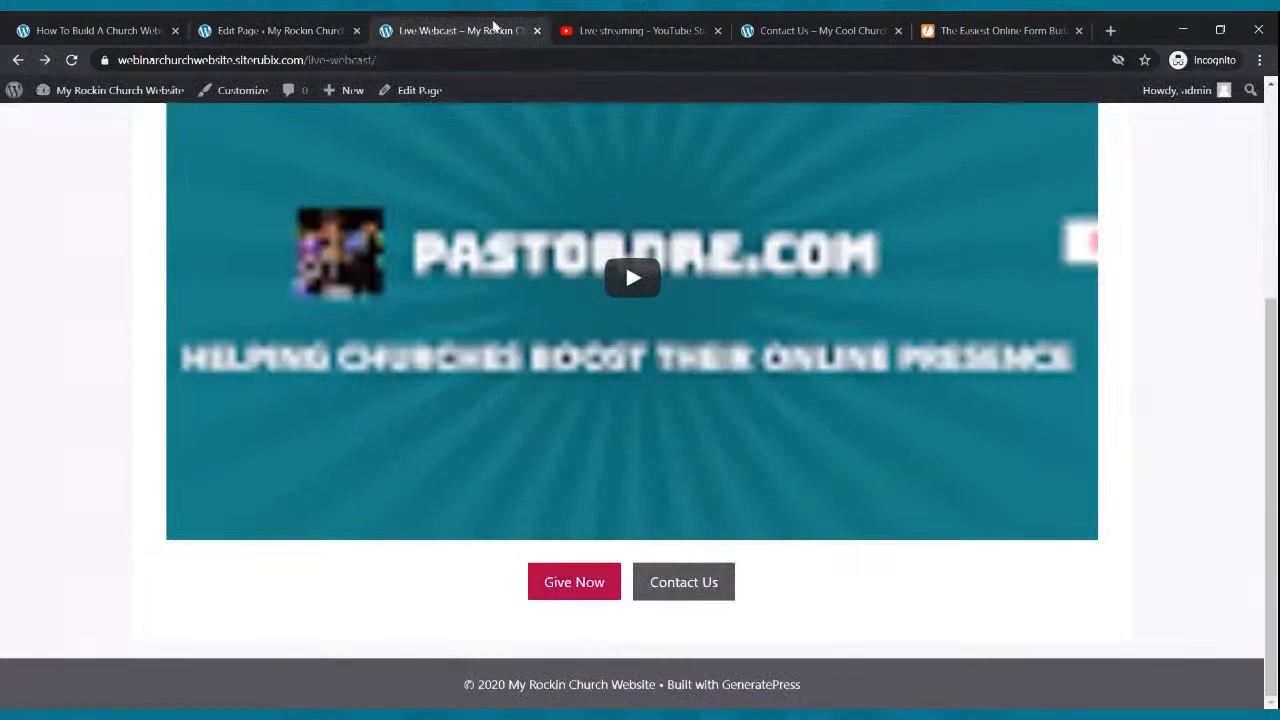
# - Reload the live Live Webcast page and confirm Give Now opens PayPal in a new tab, then close it
pyautogui.click(71, 60)
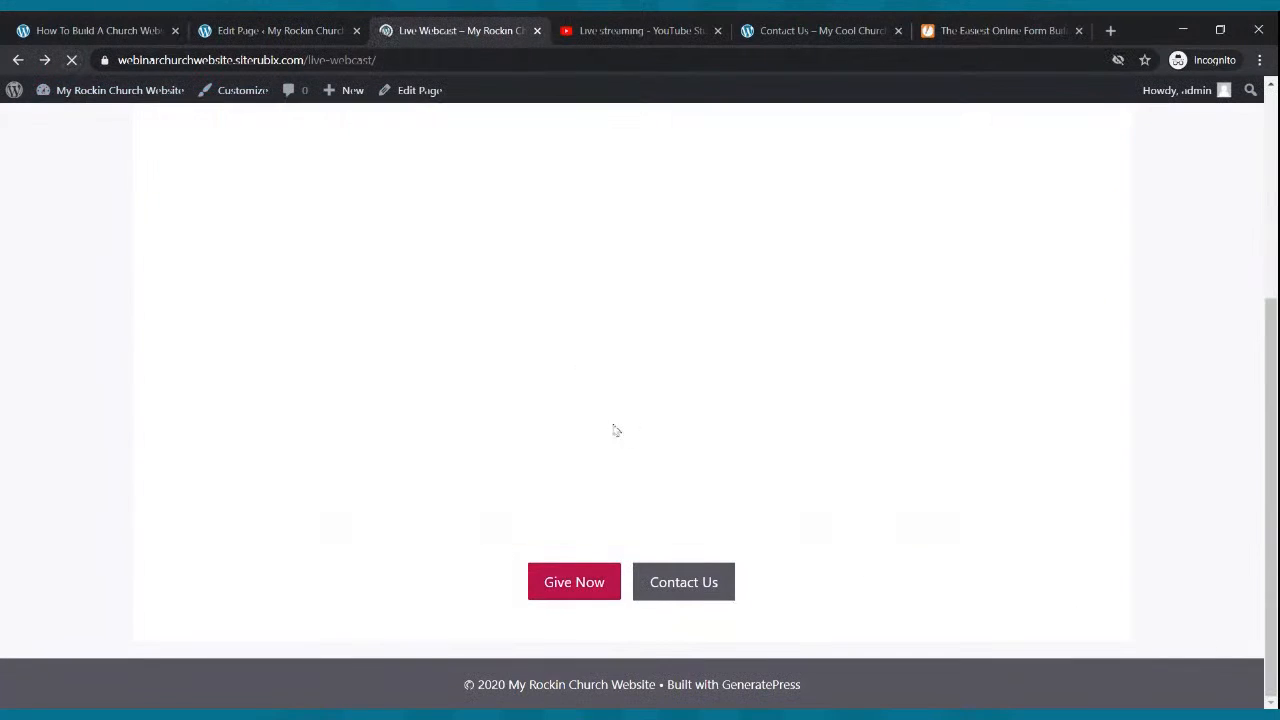
pyautogui.scroll(-3, 612, 432)
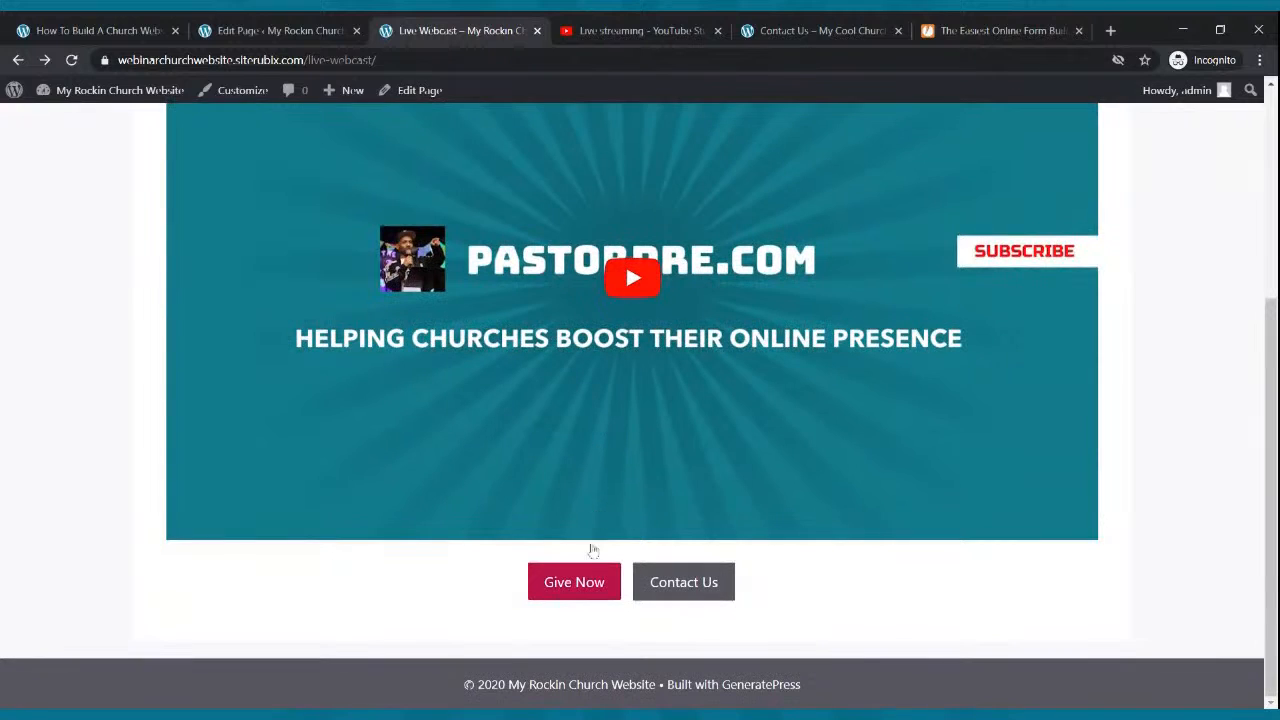
pyautogui.click(583, 585)
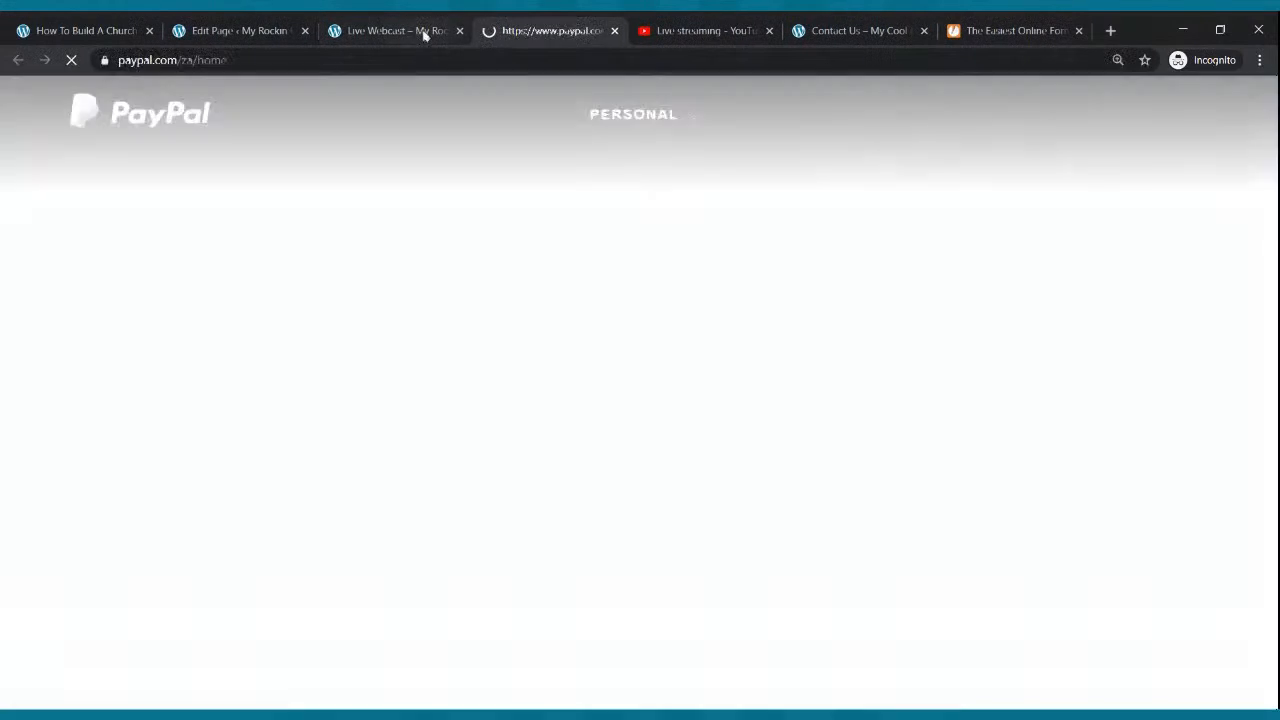
pyautogui.click(425, 32)
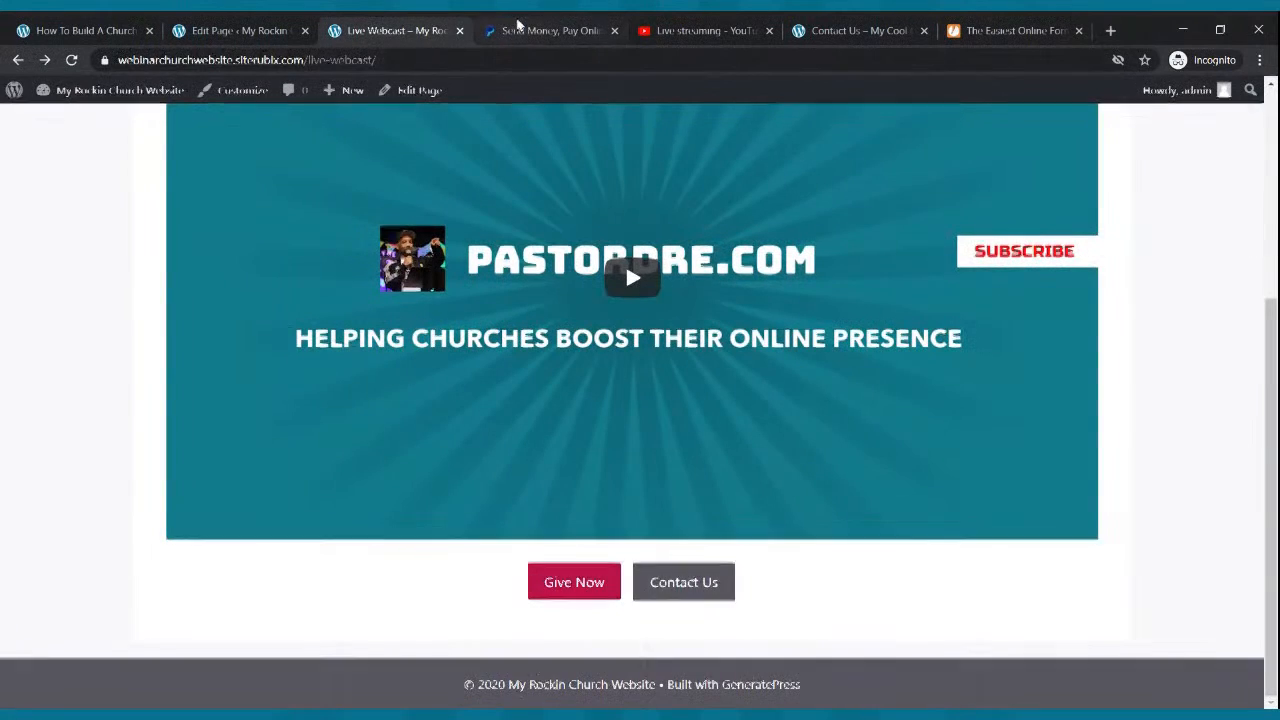
pyautogui.click(515, 30)
pyautogui.moveTo(560, 165)
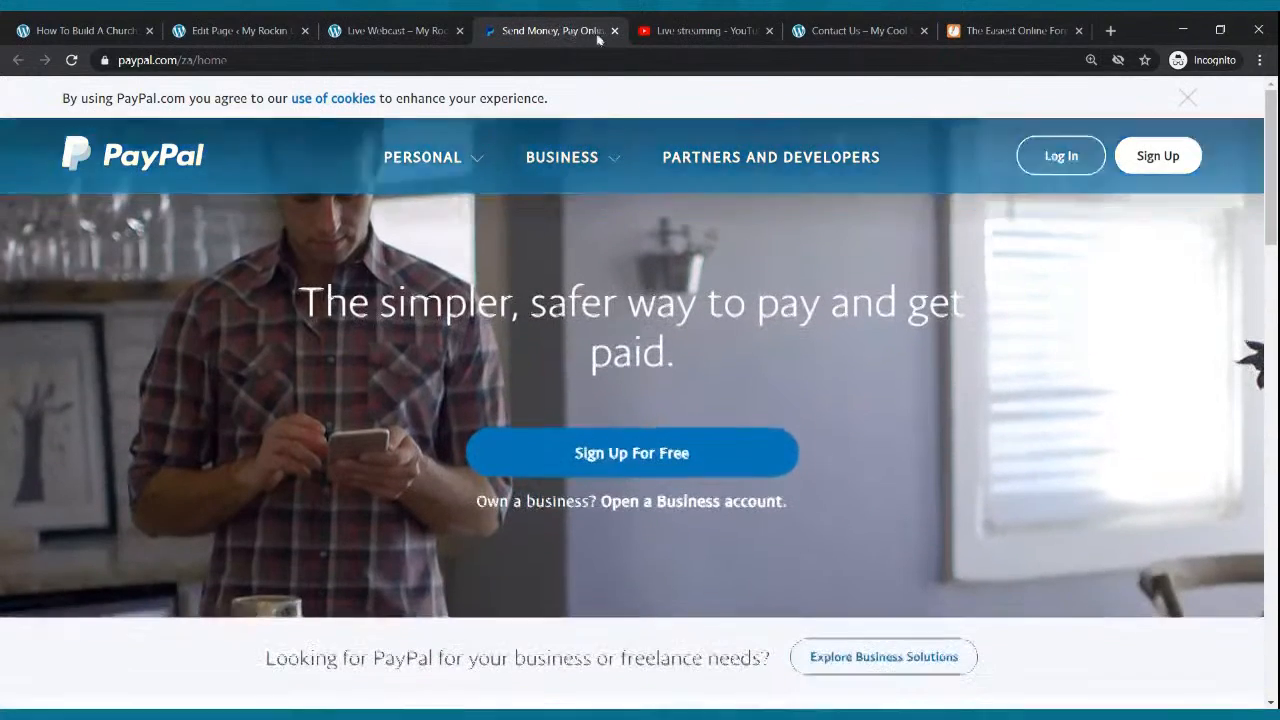
pyautogui.click(612, 33)
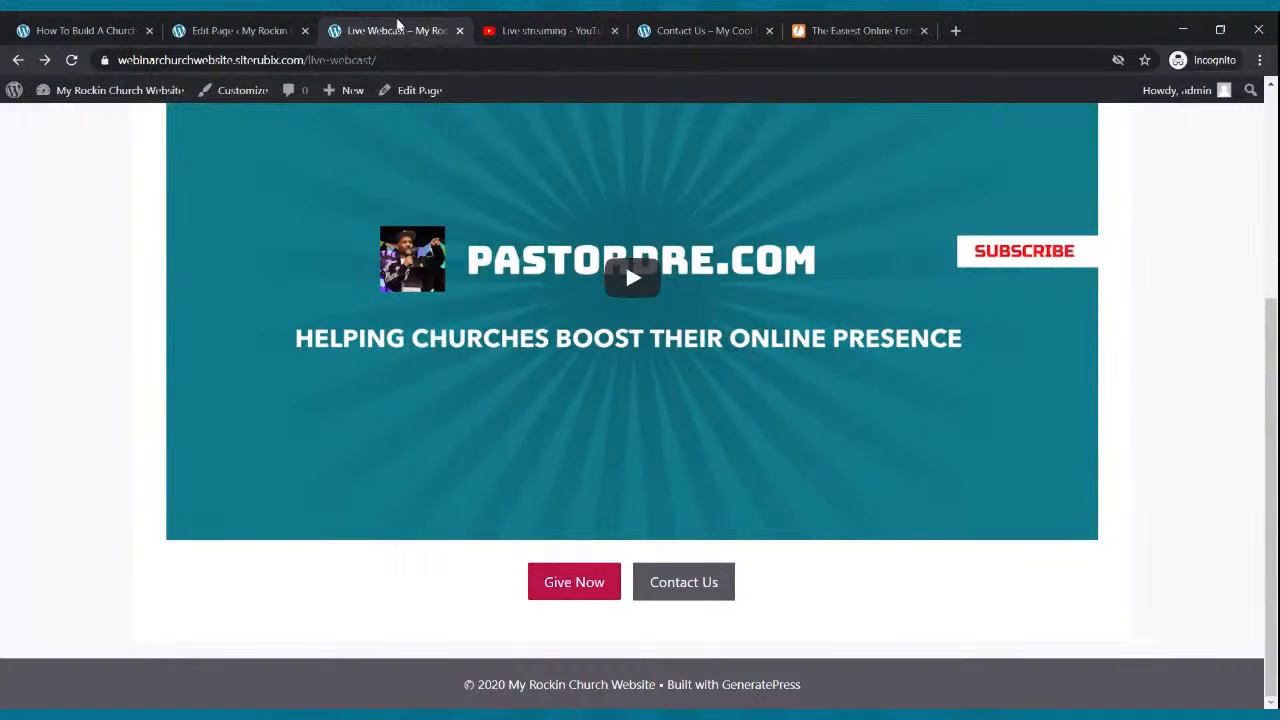
# - Confirm Contact Us opens in a new tab, then close that tab and the JotForm tab
pyautogui.click(695, 595)
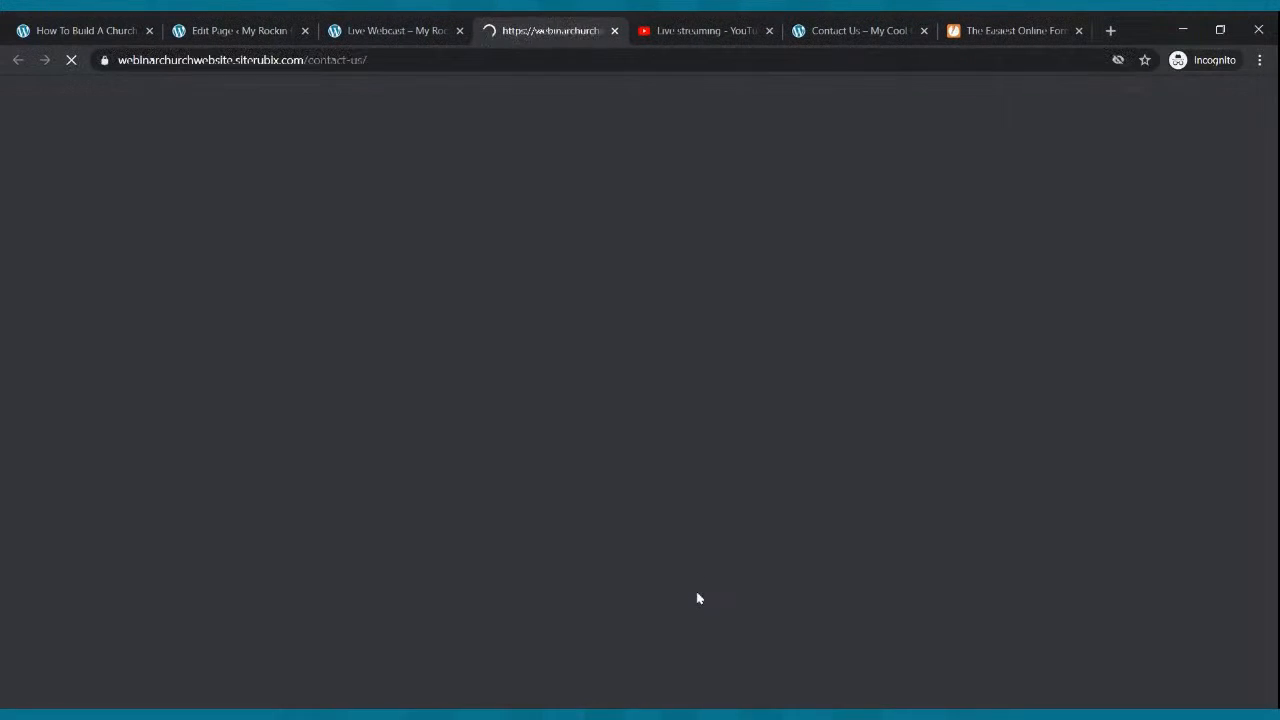
pyautogui.click(348, 28)
pyautogui.scroll(3, 526, 291)
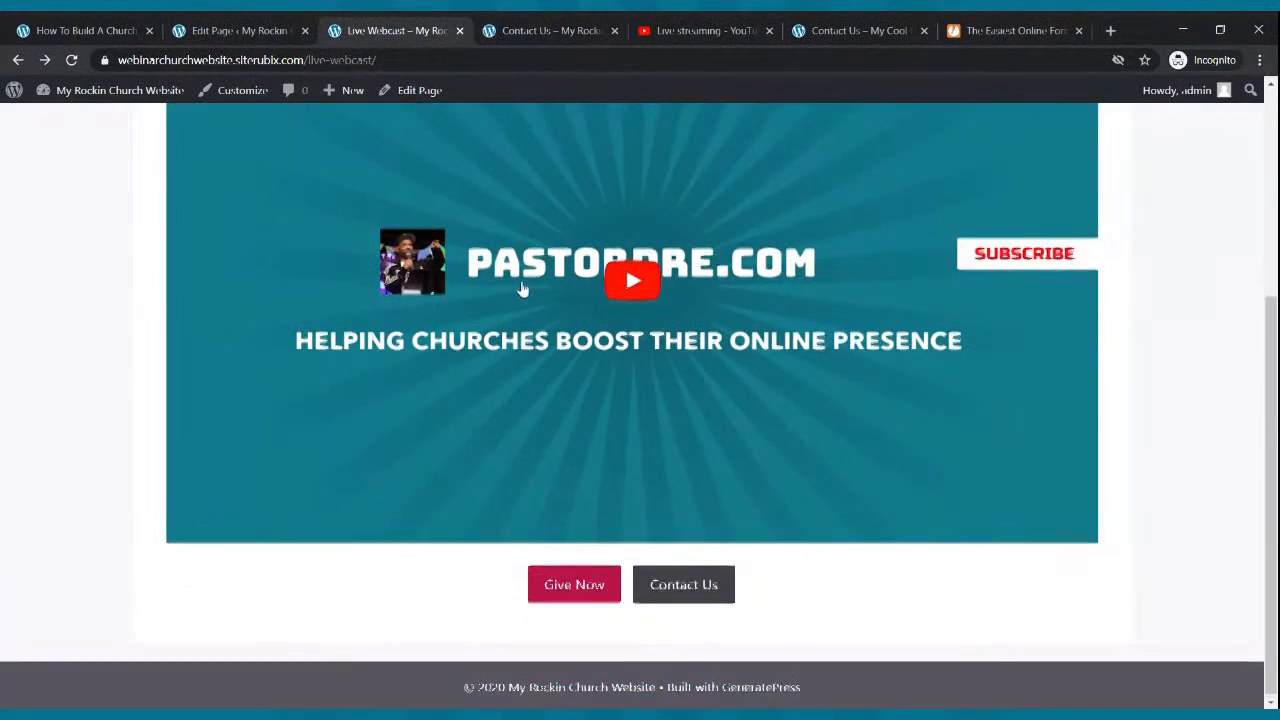
pyautogui.click(598, 28)
pyautogui.scroll(-1, 365, 435)
pyautogui.scroll(1, 400, 404)
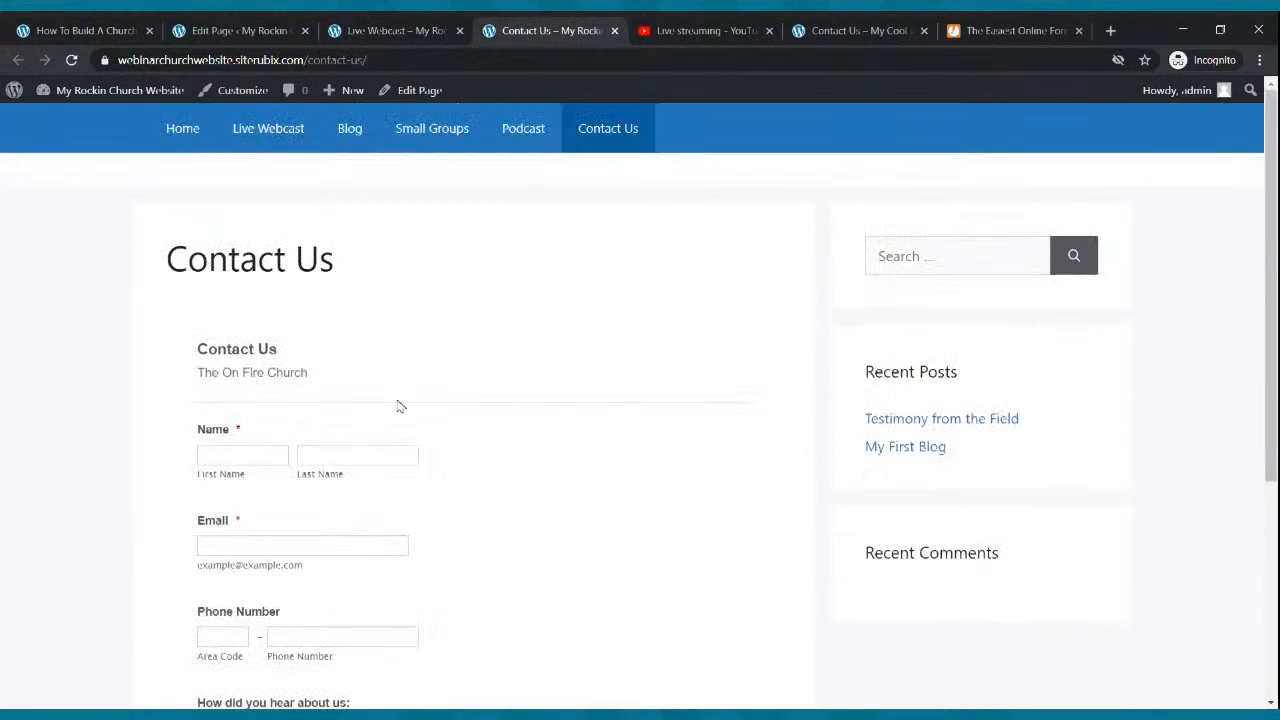
pyautogui.click(614, 30)
pyautogui.scroll(1, 500, 234)
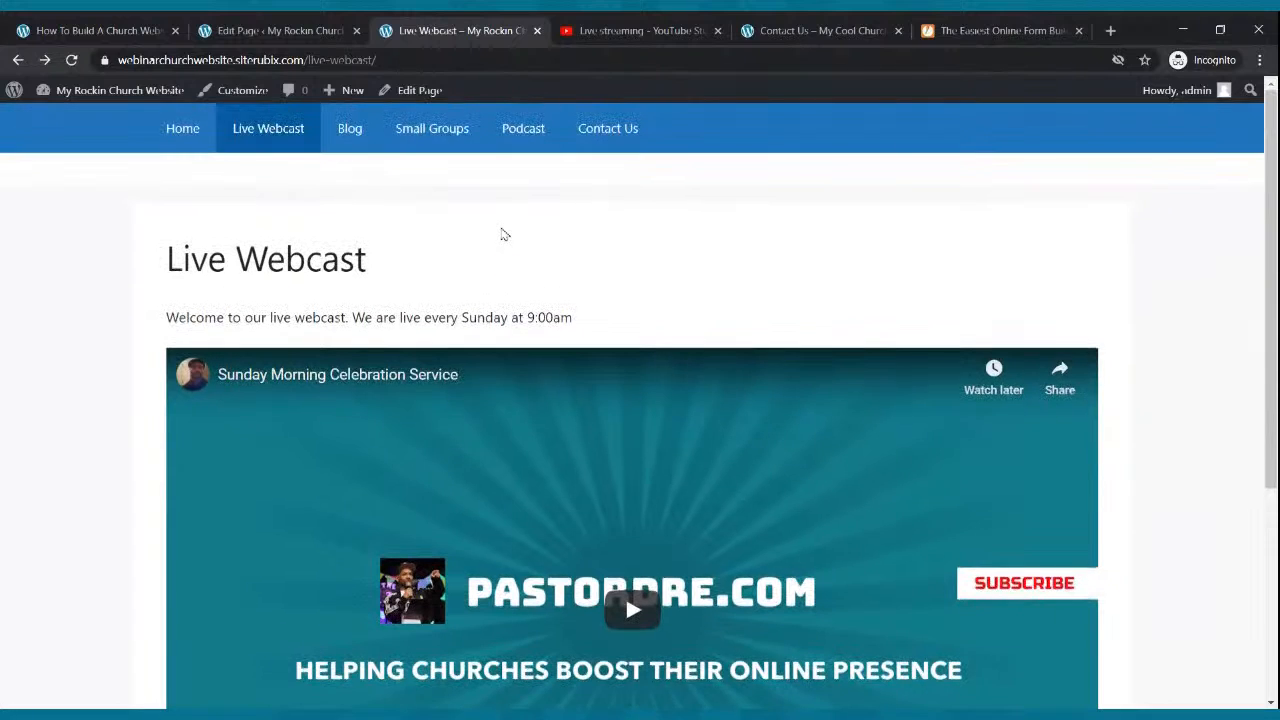
pyautogui.click(928, 32)
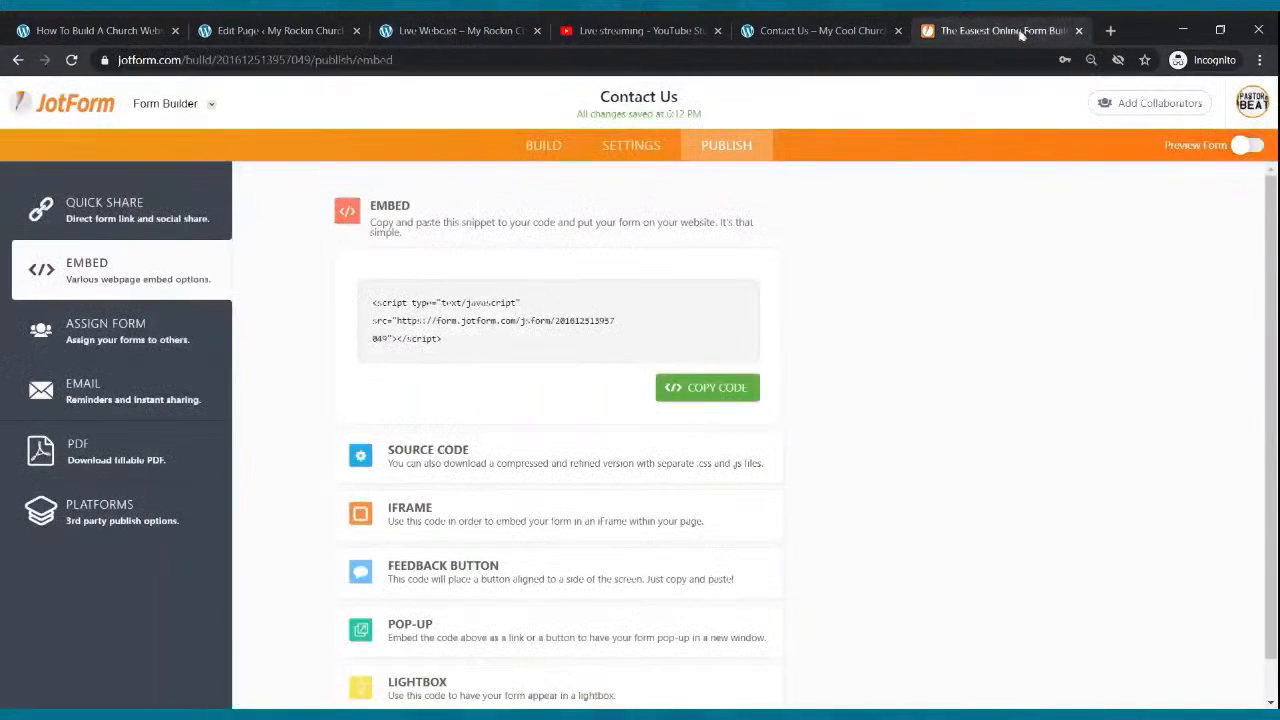
pyautogui.click(1078, 30)
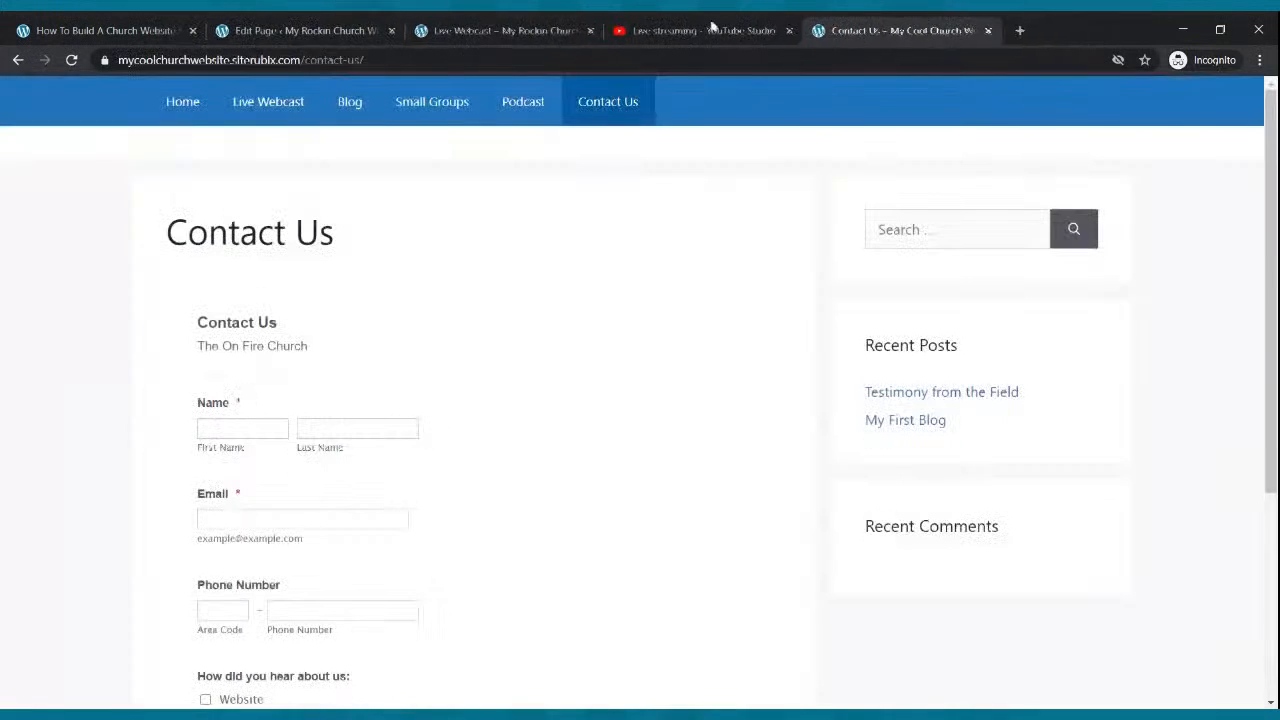
# - Return to the Live Webcast tab showing the Sunday Morning Celebration Service video
pyautogui.click(465, 30)
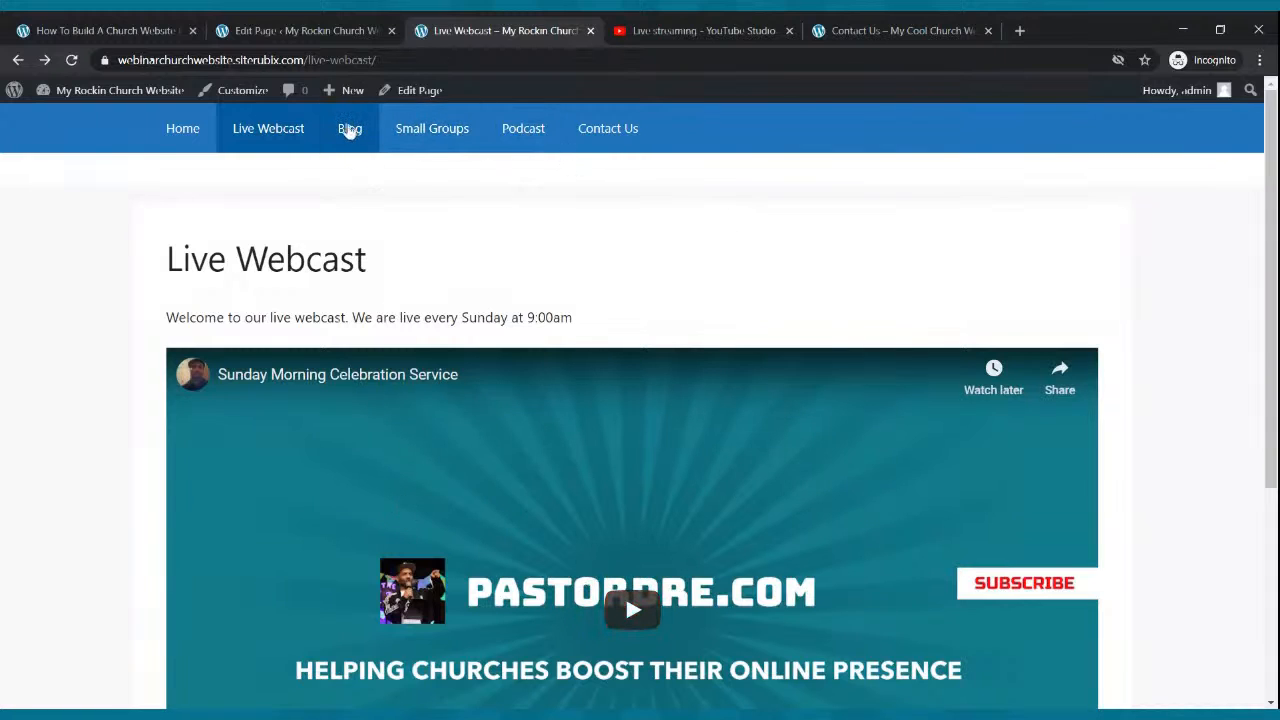
pyautogui.click(398, 130)
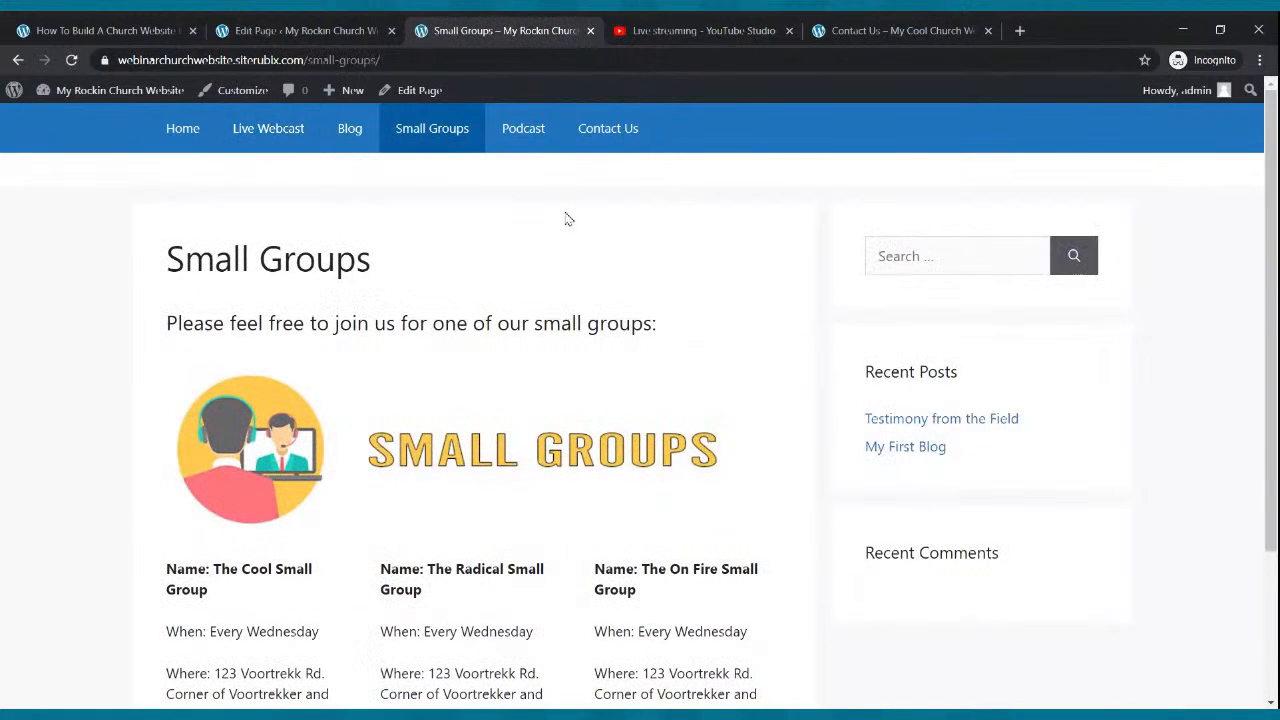
pyautogui.click(520, 128)
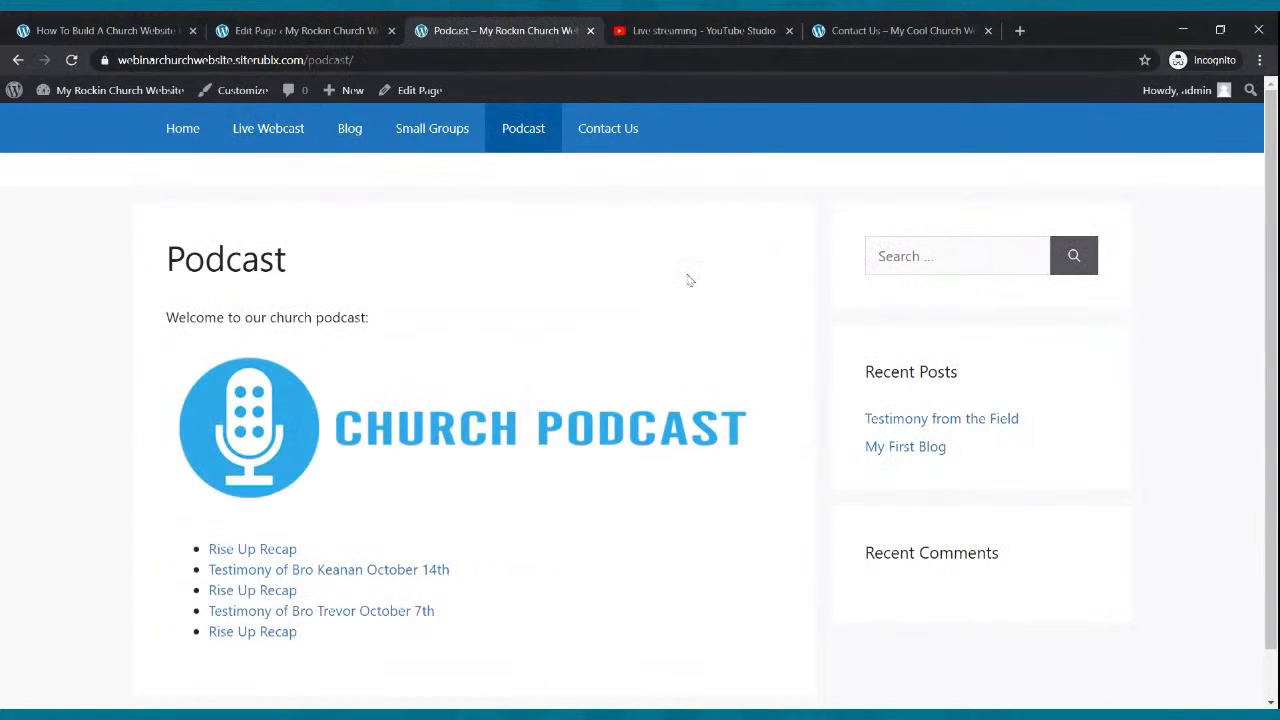
pyautogui.click(615, 137)
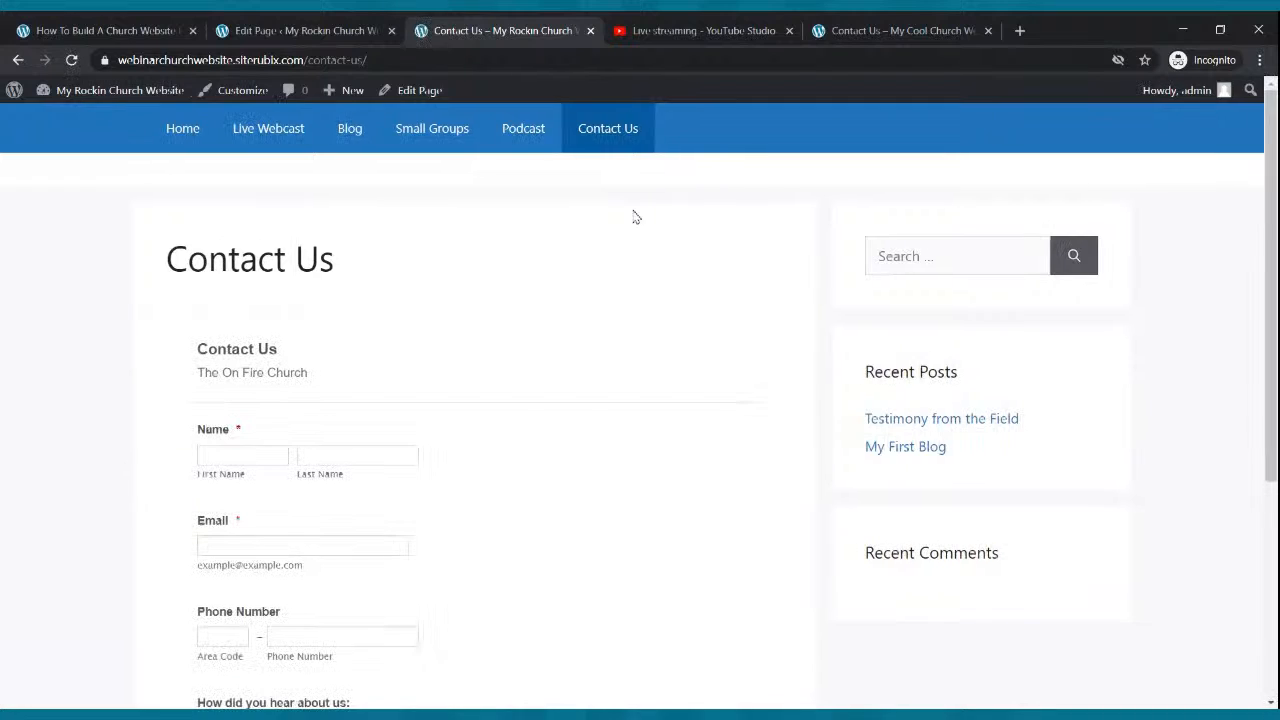
pyautogui.click(298, 131)
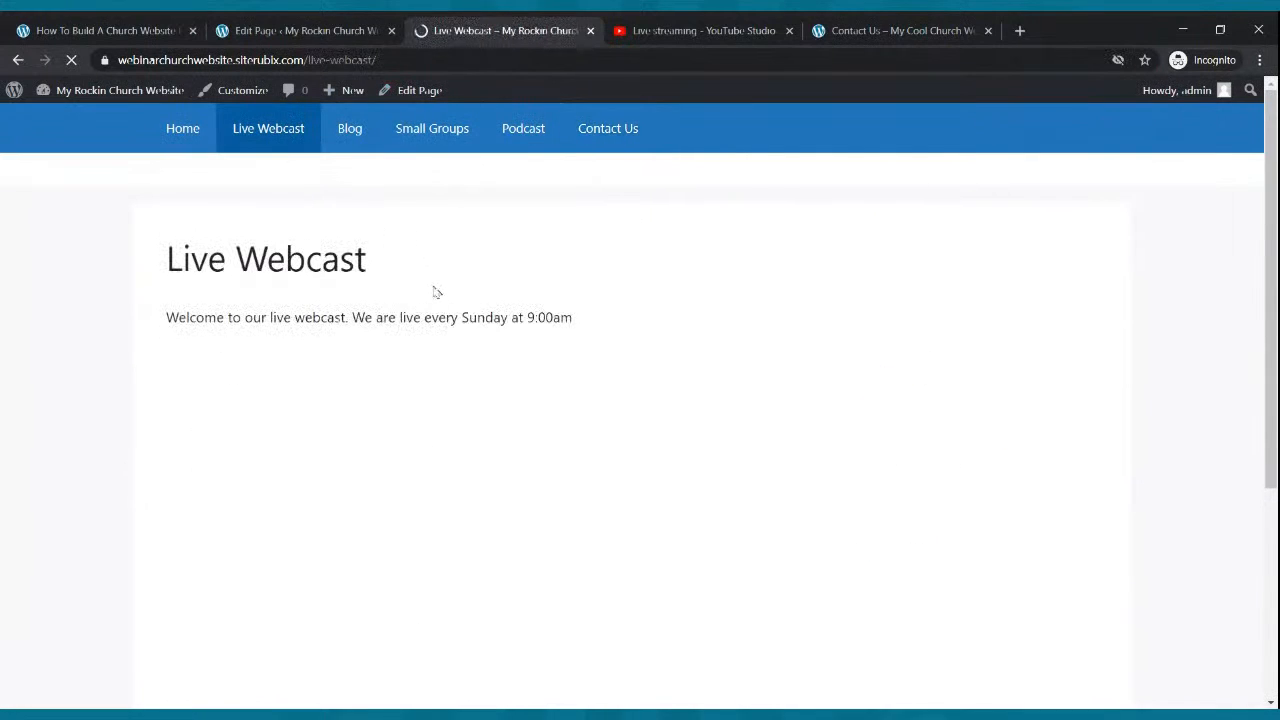
pyautogui.scroll(-3, 436, 290)
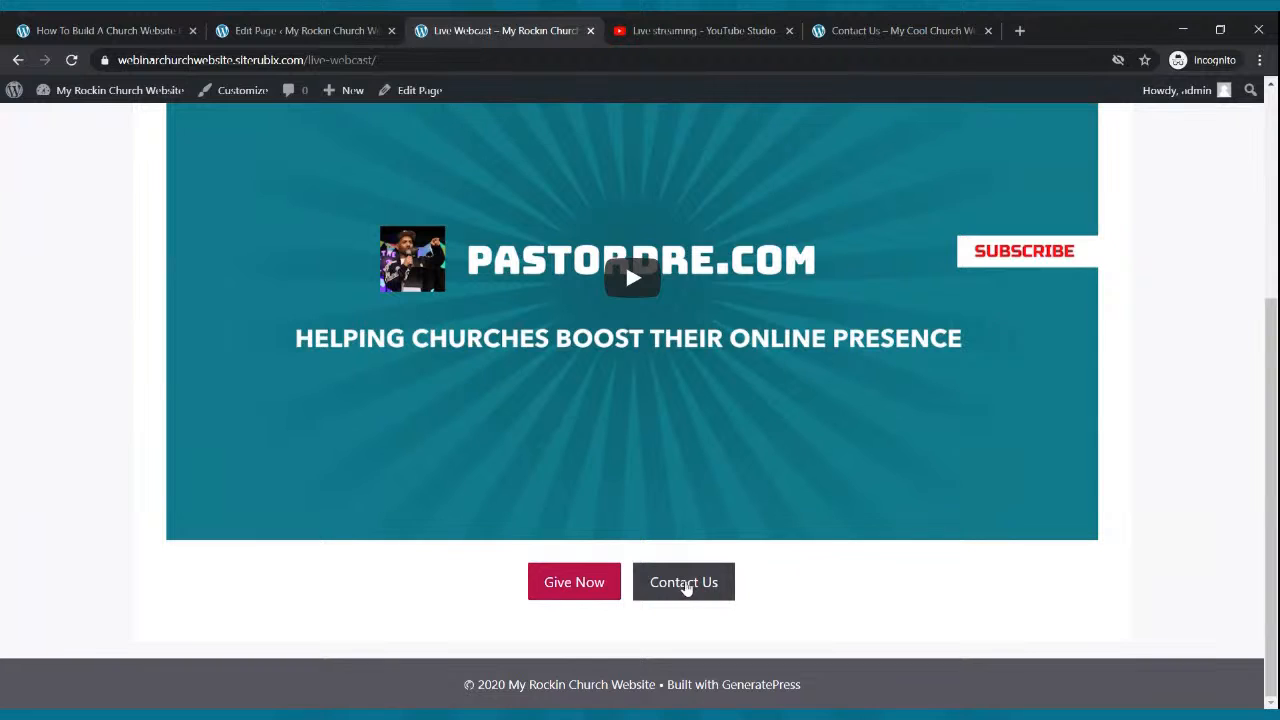
pyautogui.scroll(3, 478, 391)
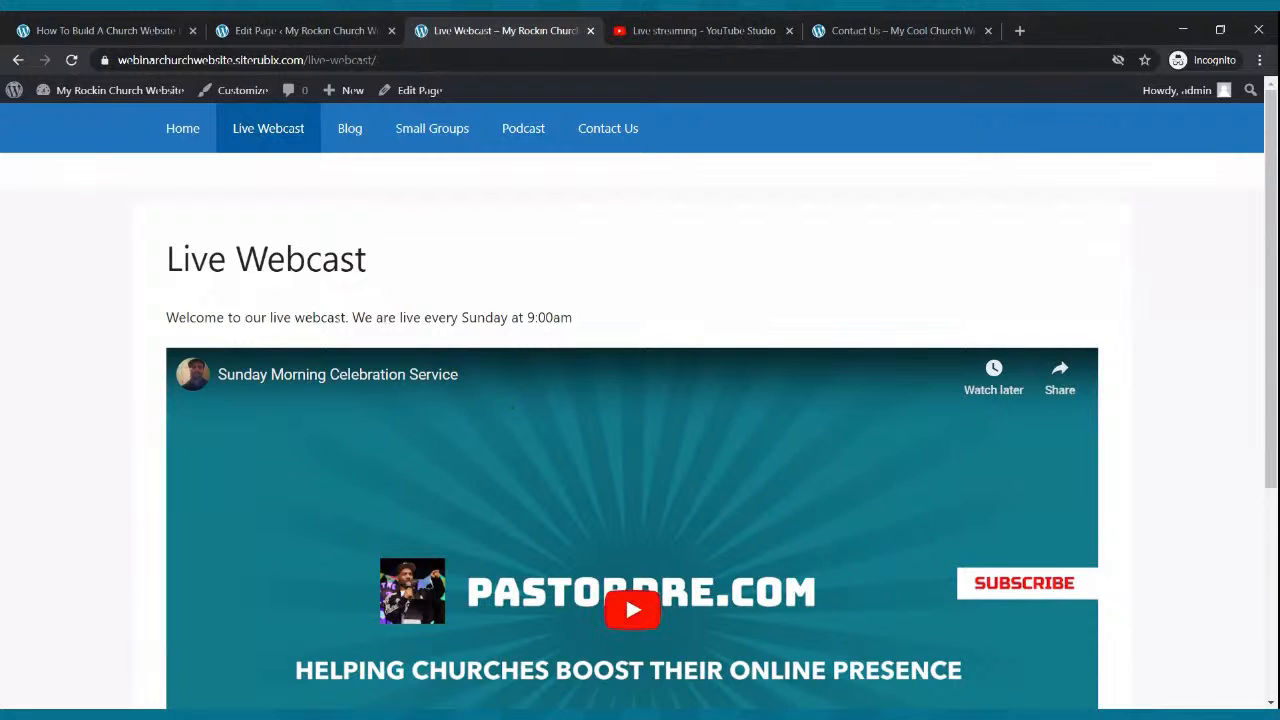
pyautogui.click(182, 133)
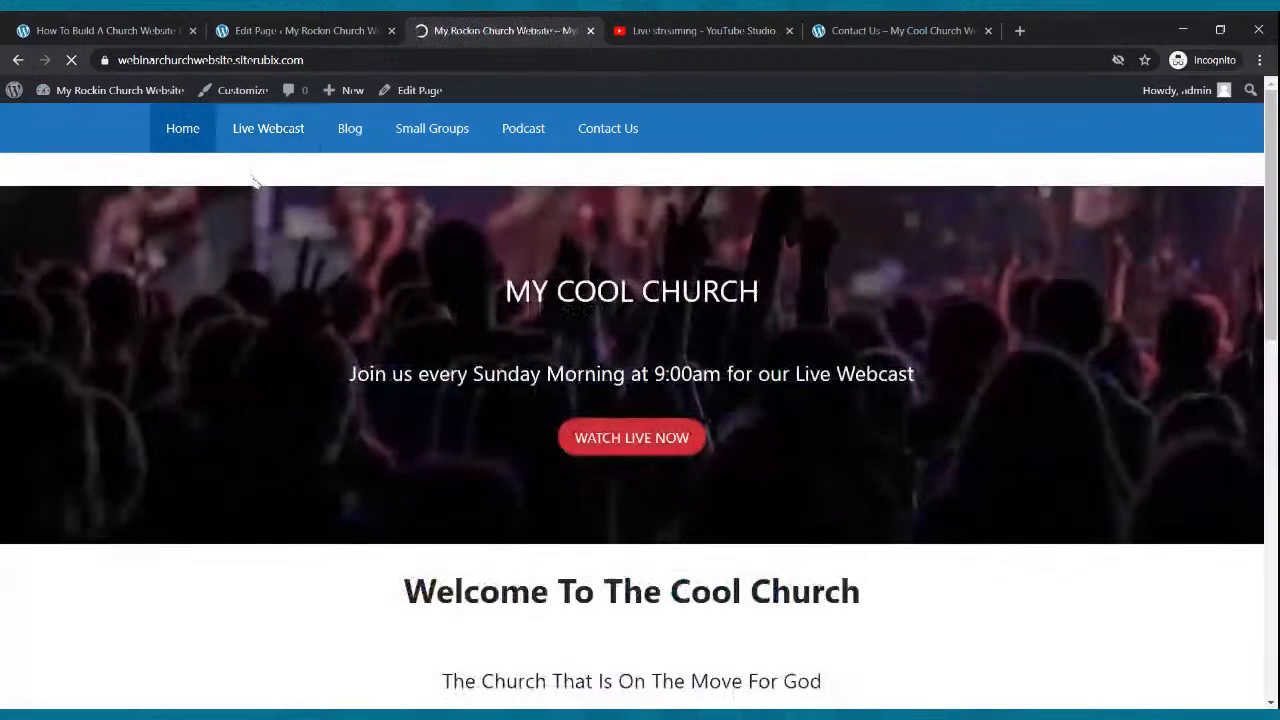
pyautogui.click(634, 458)
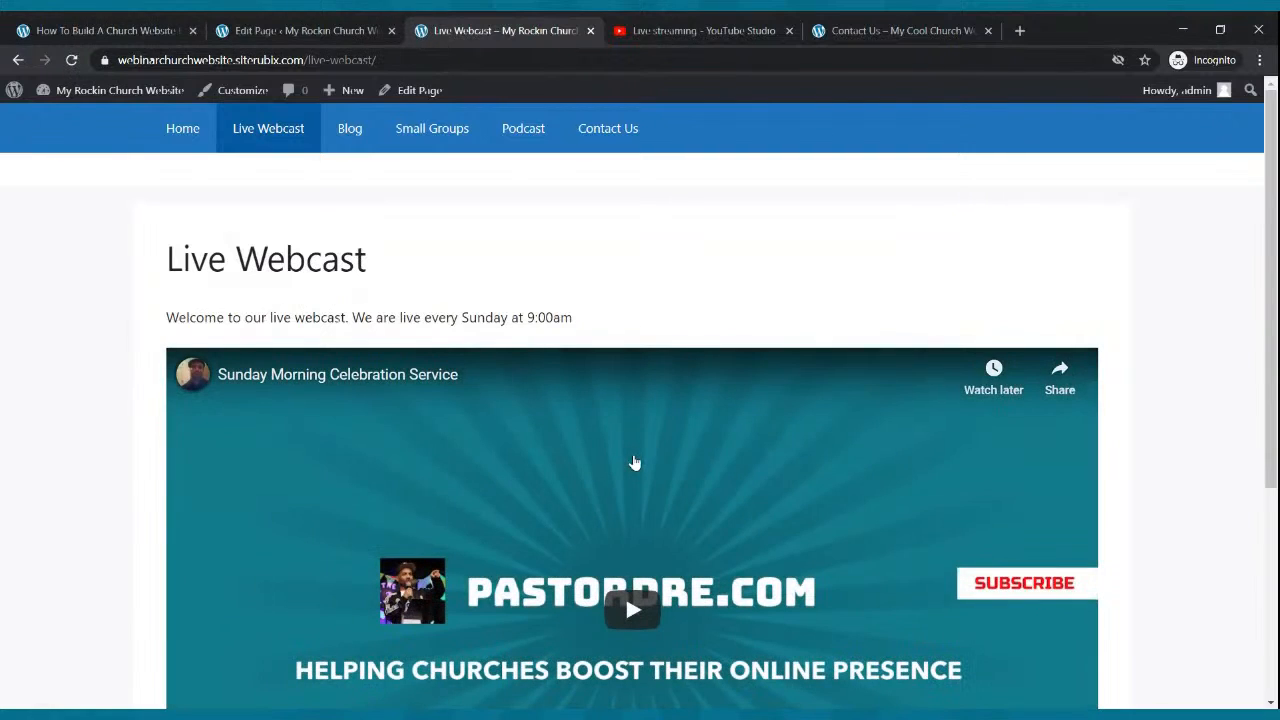
pyautogui.scroll(-3, 636, 468)
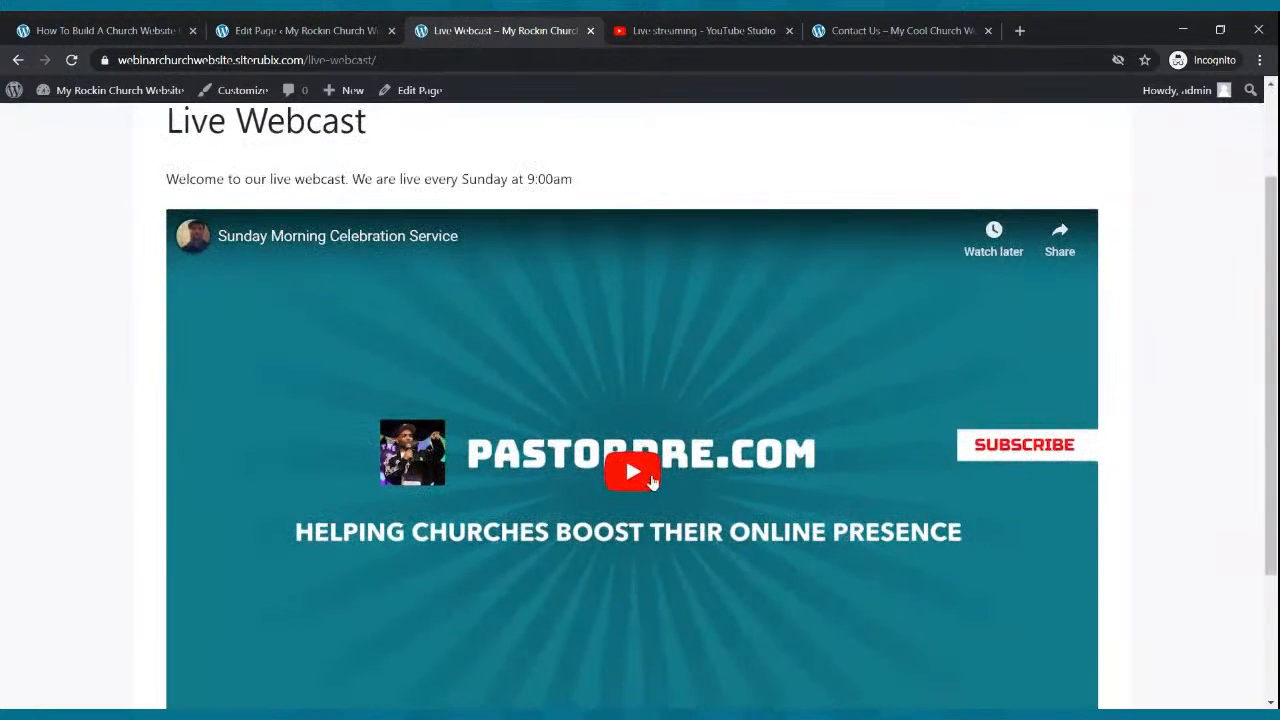
pyautogui.scroll(2, 651, 483)
pyautogui.scroll(2, 650, 525)
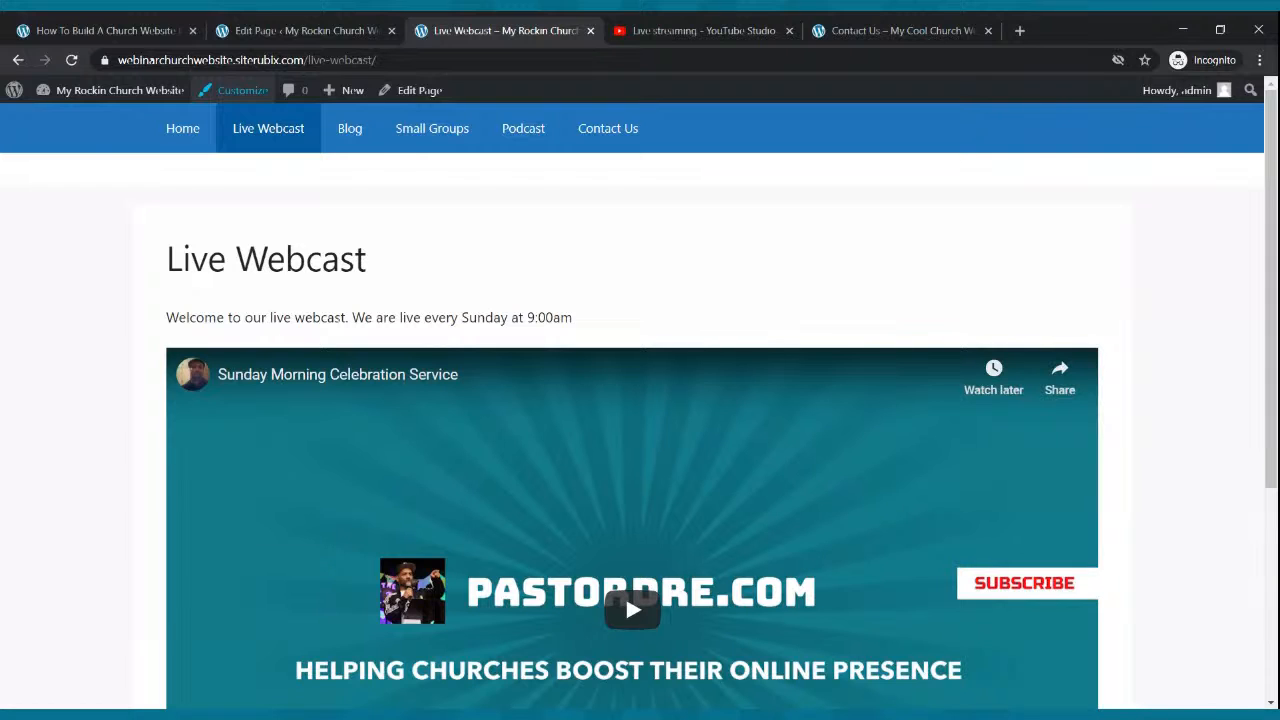
pyautogui.click(185, 133)
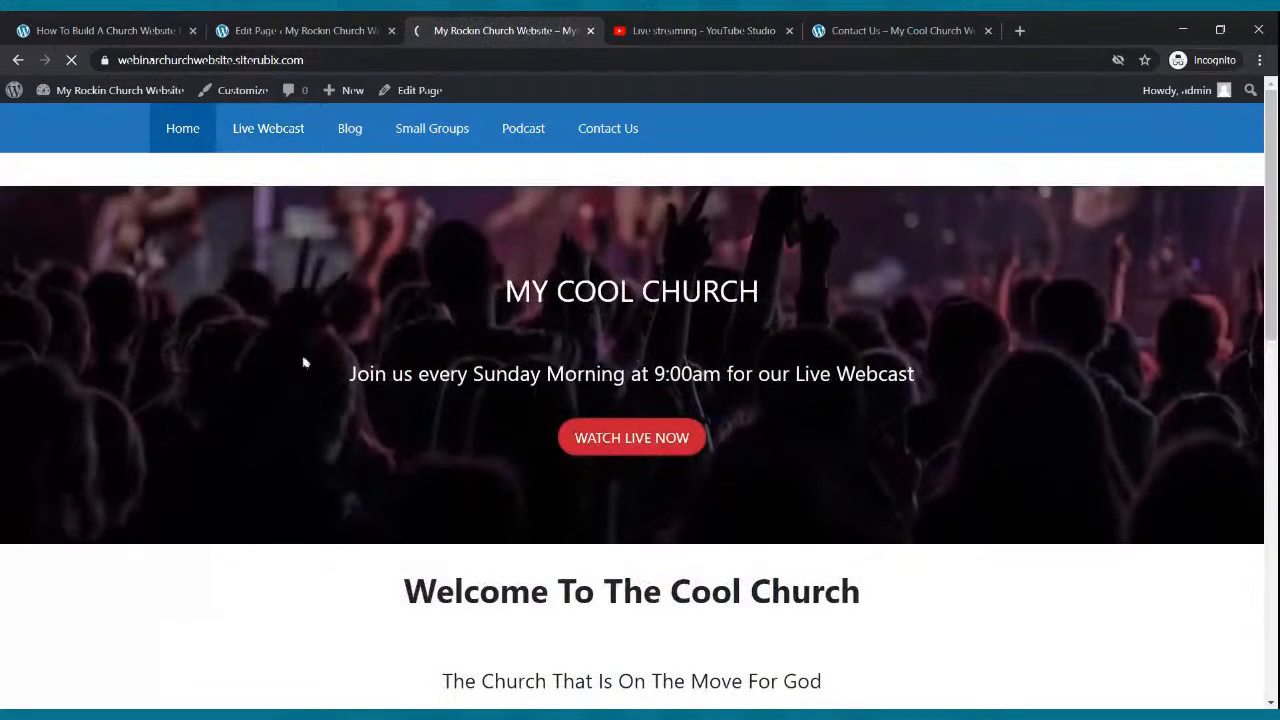
# - Browse the Home, Small Groups and Podcast pages, then go to the Contact Us page with its contact form
pyautogui.scroll(-3, 668, 453)
pyautogui.scroll(2, 668, 453)
pyautogui.scroll(-2, 668, 453)
pyautogui.click(648, 512)
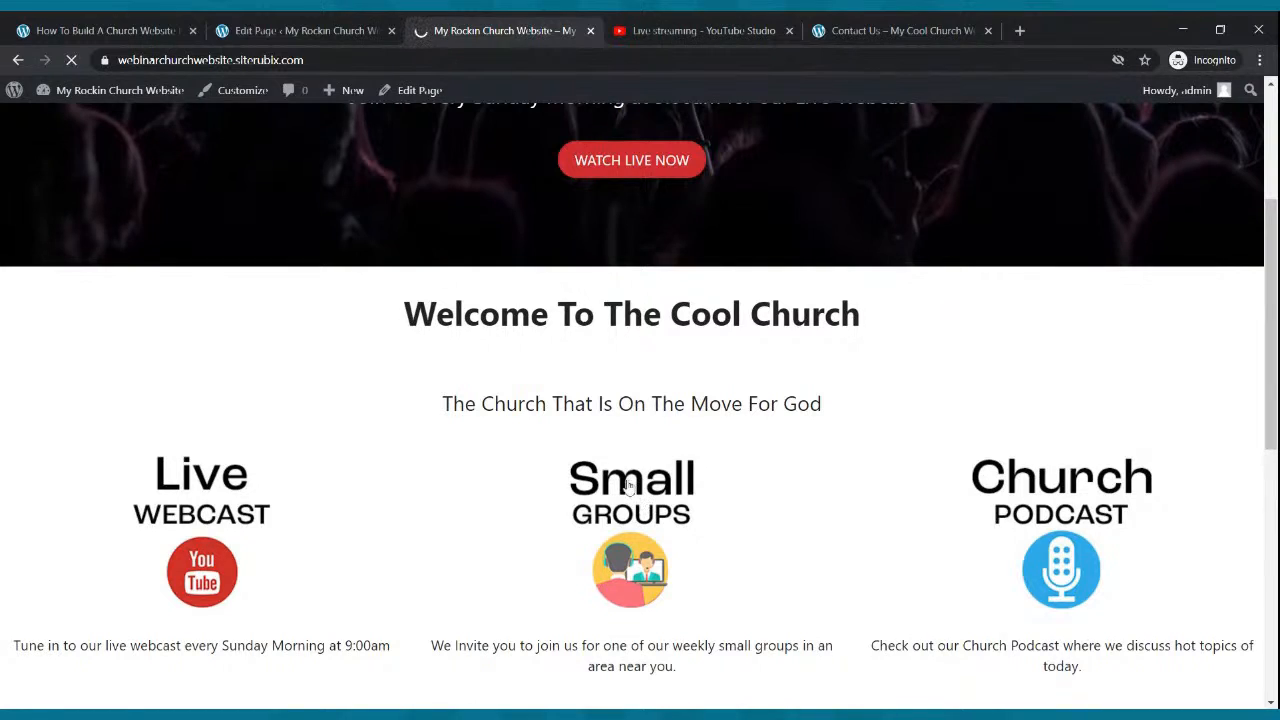
pyautogui.scroll(-2, 620, 473)
pyautogui.scroll(2, 620, 473)
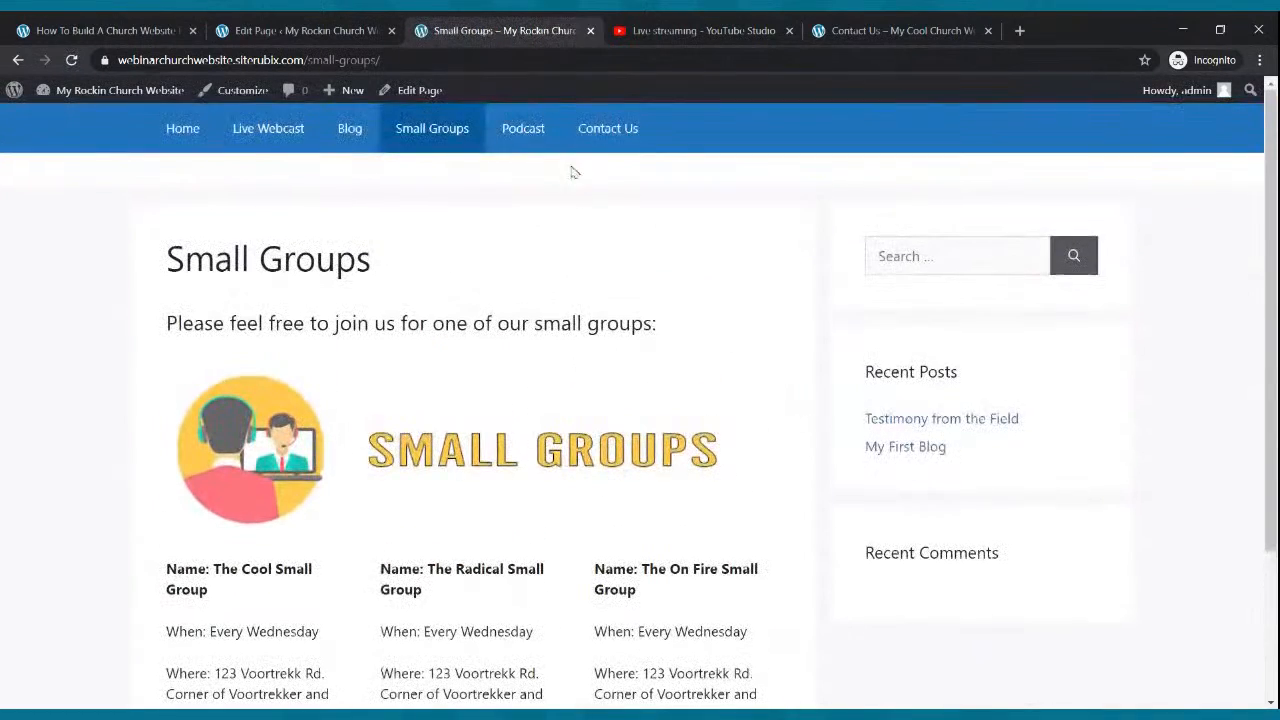
pyautogui.click(529, 128)
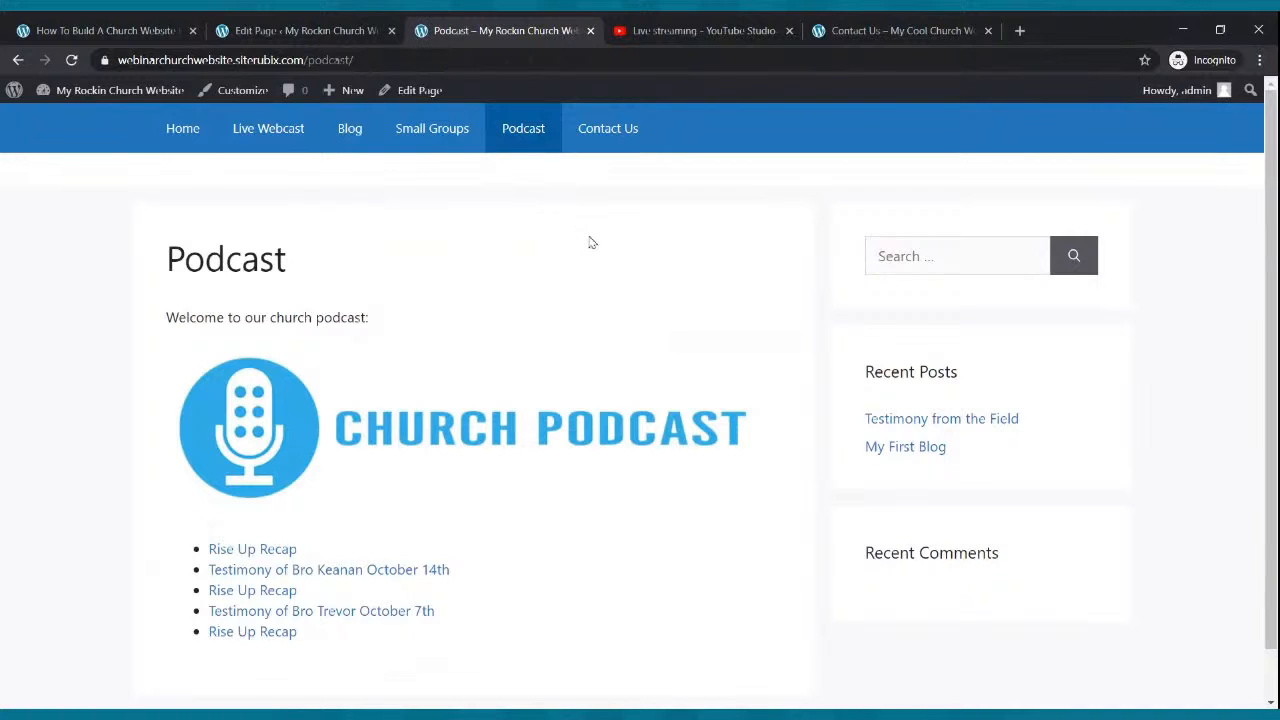
pyautogui.scroll(-1, 590, 238)
pyautogui.scroll(1, 592, 231)
pyautogui.click(592, 143)
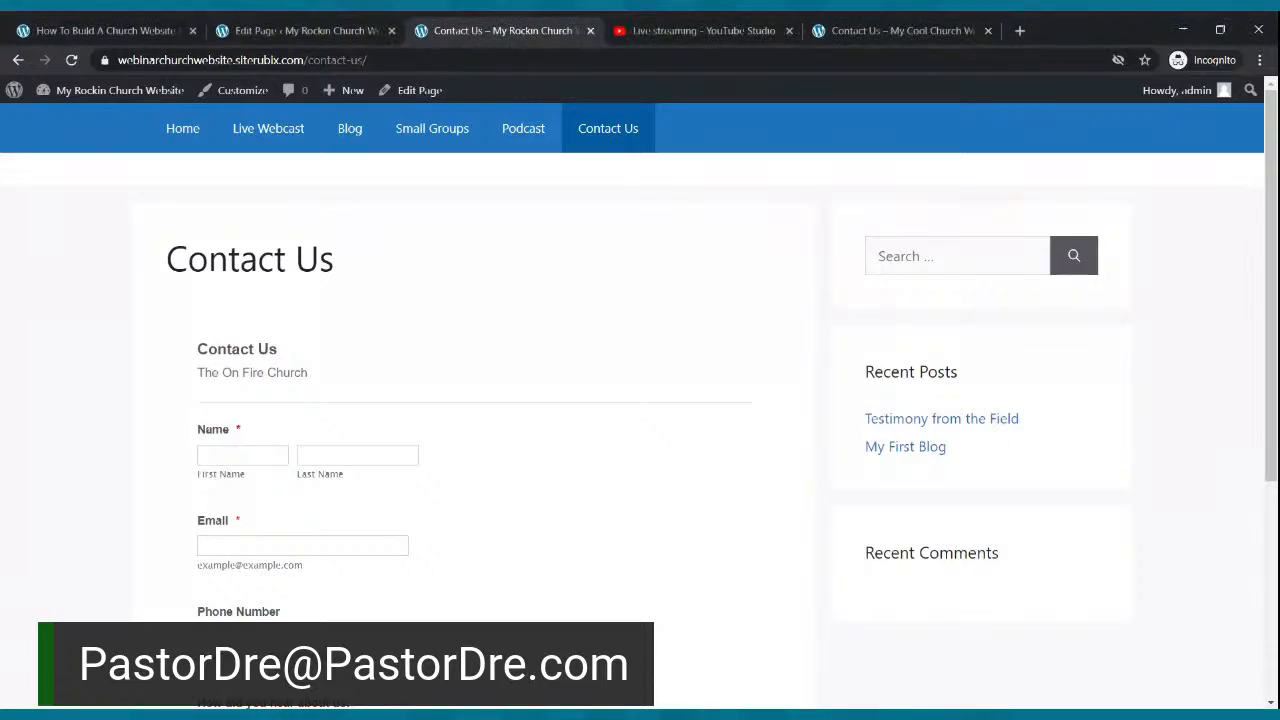
pyautogui.click(181, 127)
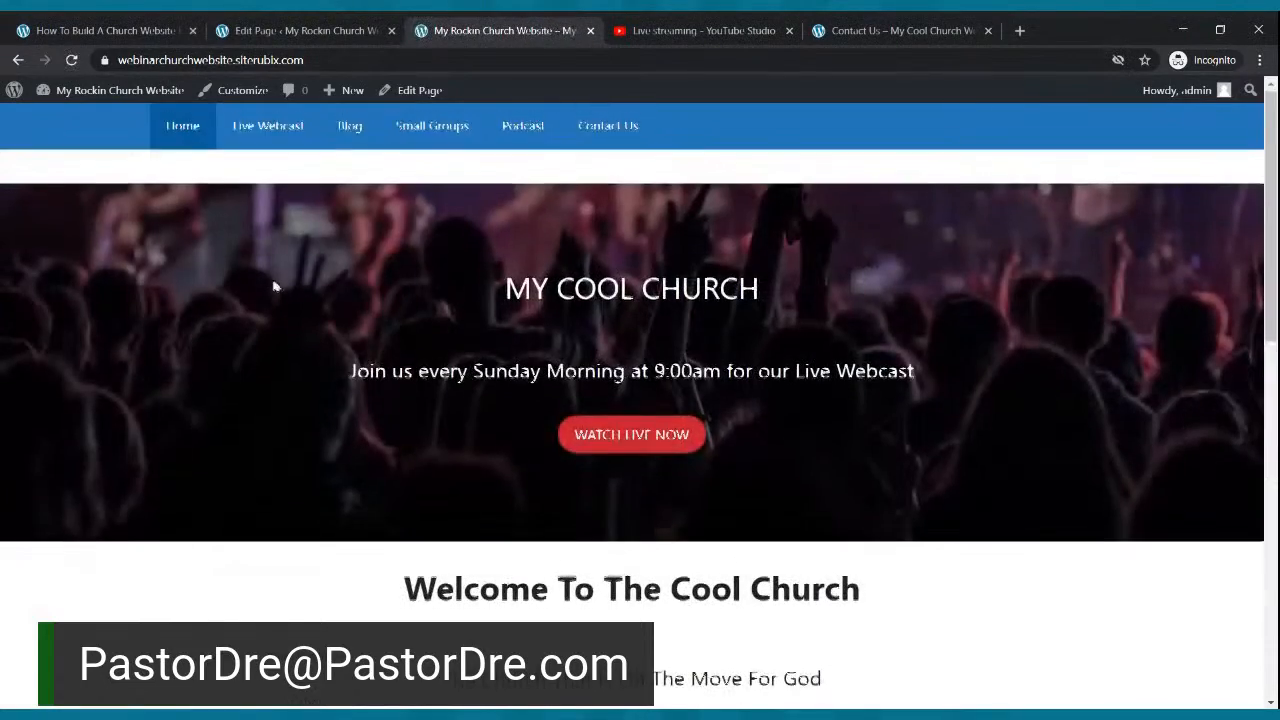
pyautogui.scroll(-10, 268, 291)
pyautogui.scroll(10, 281, 290)
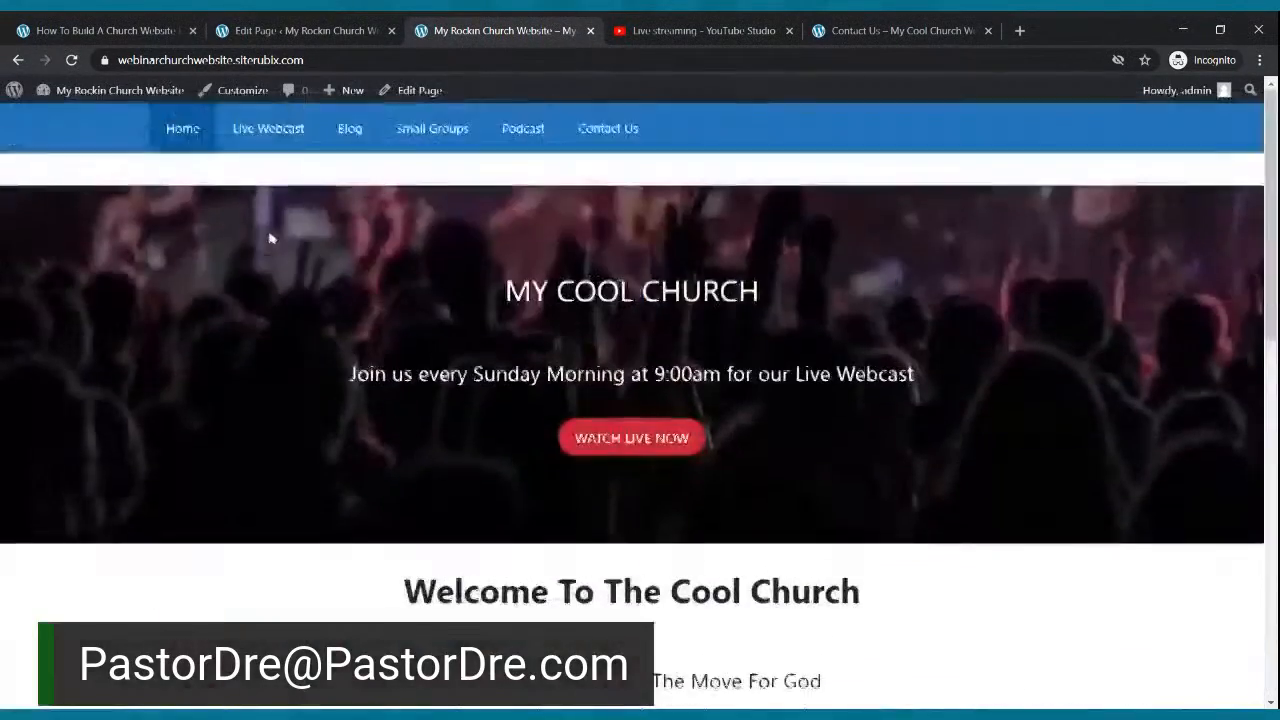
pyautogui.click(245, 134)
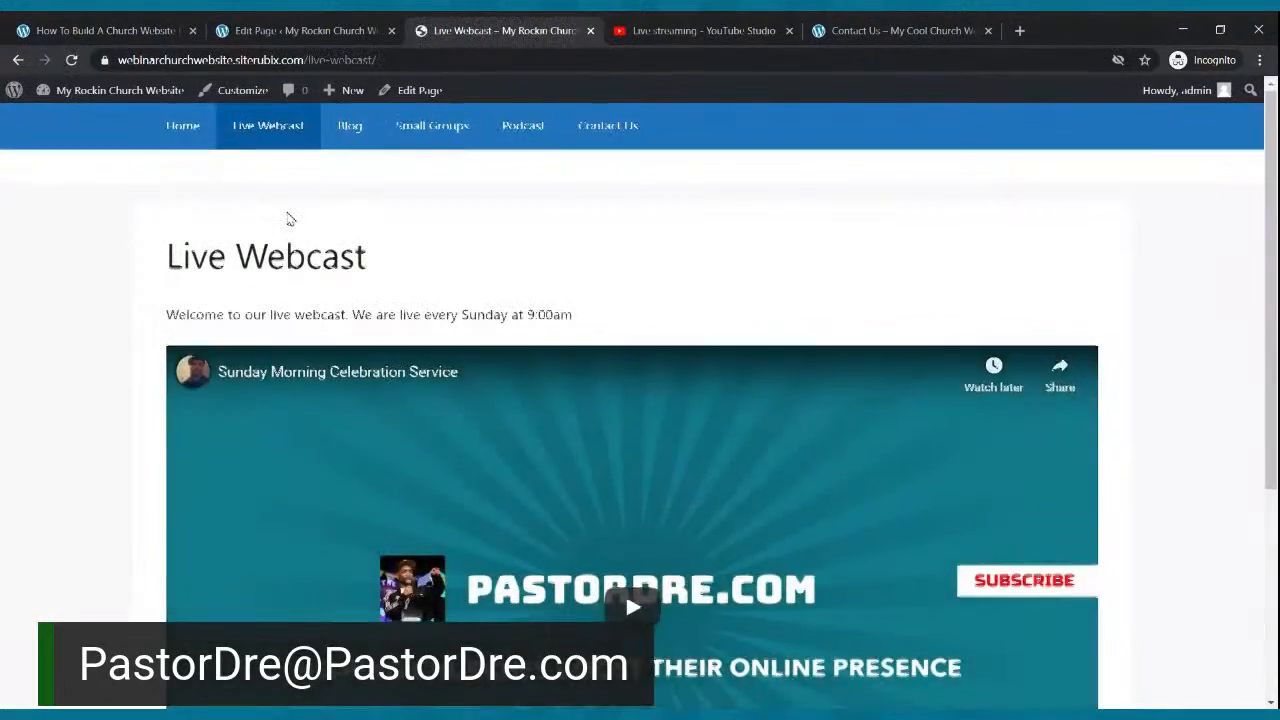
pyautogui.scroll(-3, 286, 214)
pyautogui.scroll(3, 289, 212)
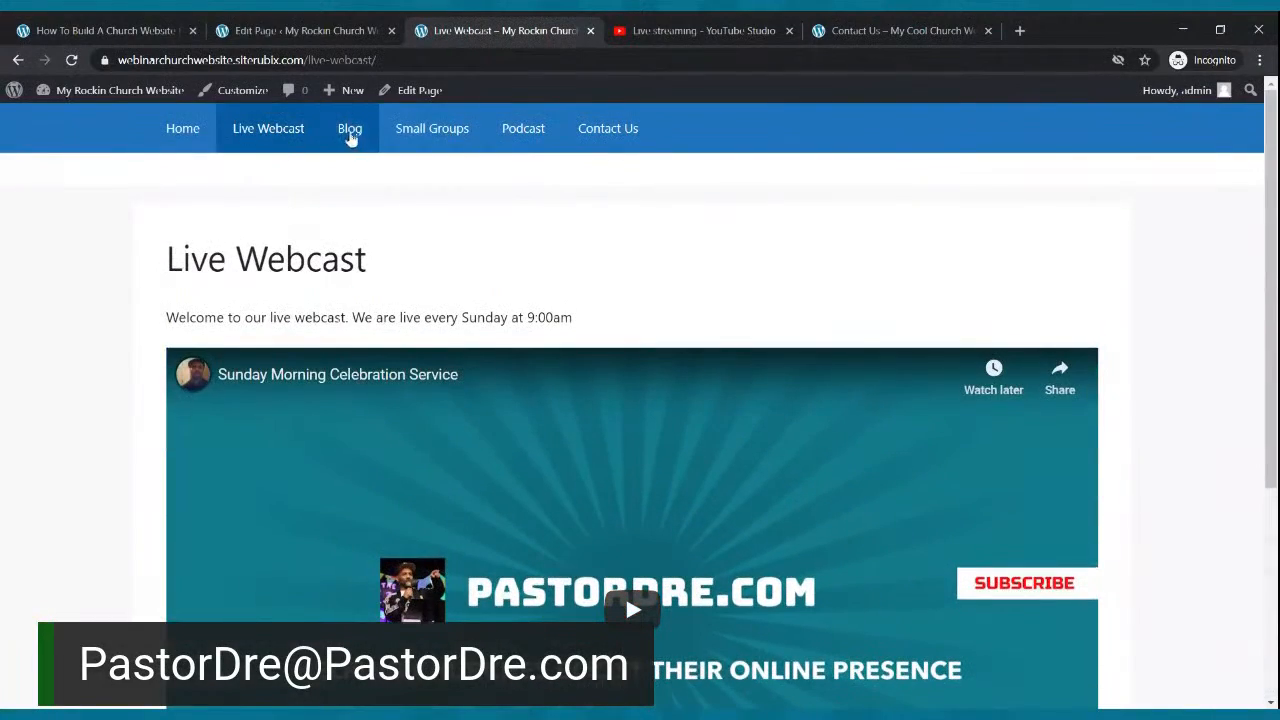
pyautogui.click(352, 134)
pyautogui.scroll(-3, 390, 265)
pyautogui.scroll(2, 390, 265)
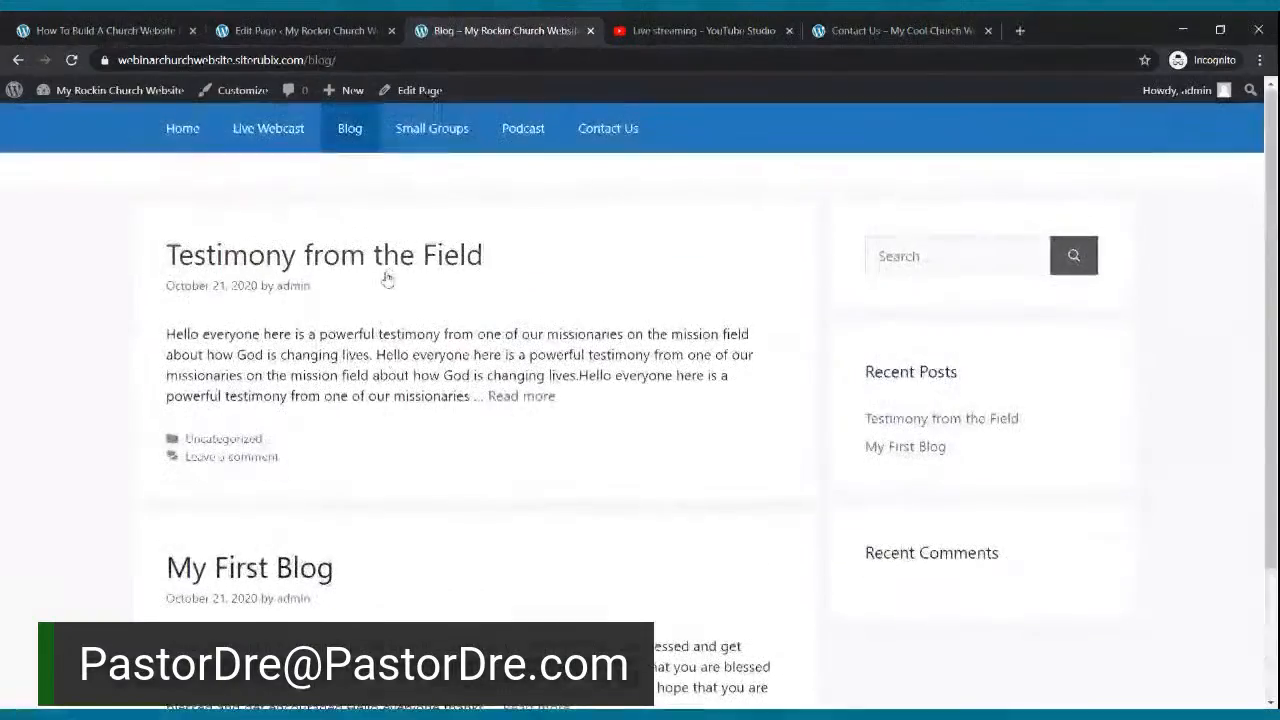
pyautogui.click(432, 130)
pyautogui.scroll(-2, 426, 191)
pyautogui.scroll(2, 426, 191)
pyautogui.click(510, 132)
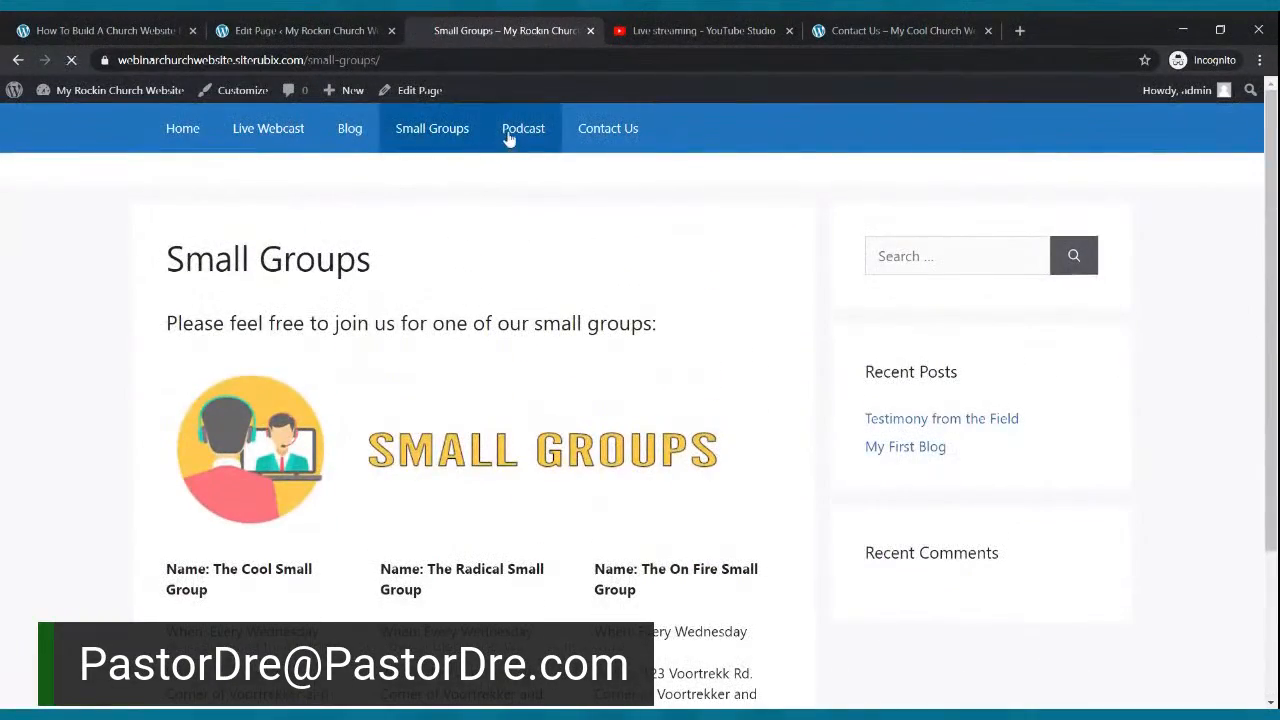
pyautogui.scroll(-1, 603, 240)
pyautogui.scroll(1, 603, 240)
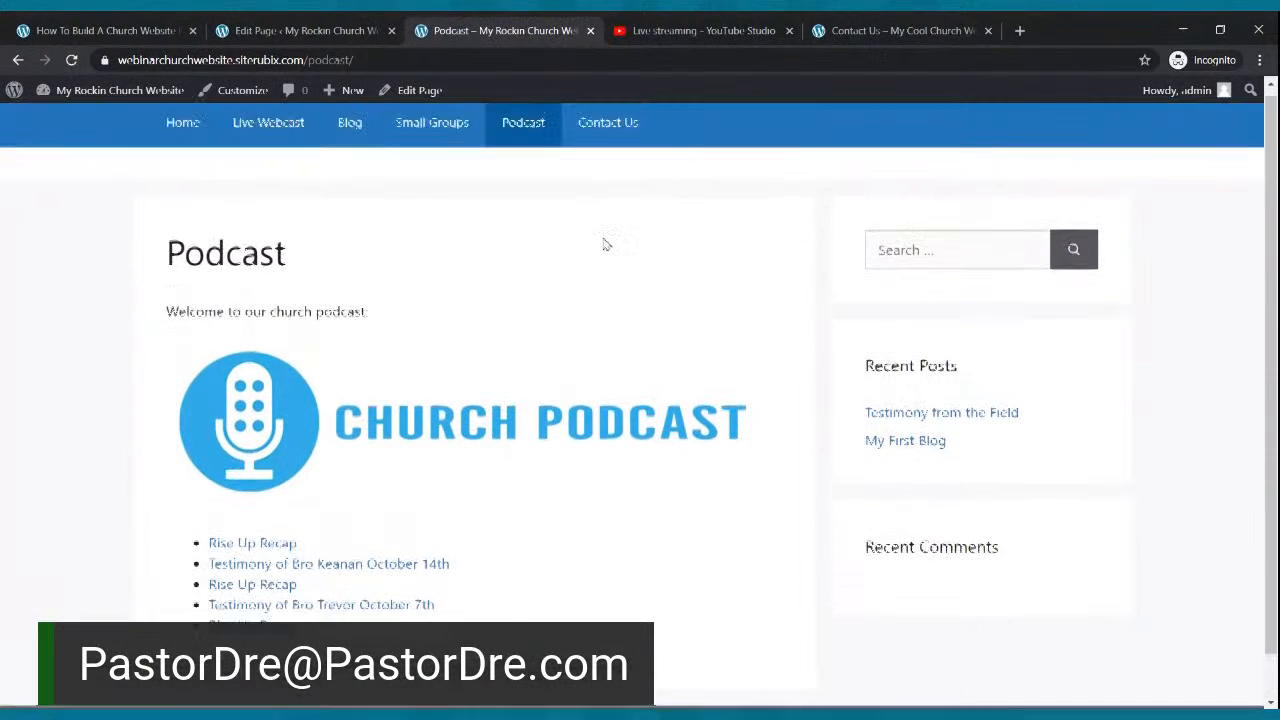
pyautogui.click(626, 138)
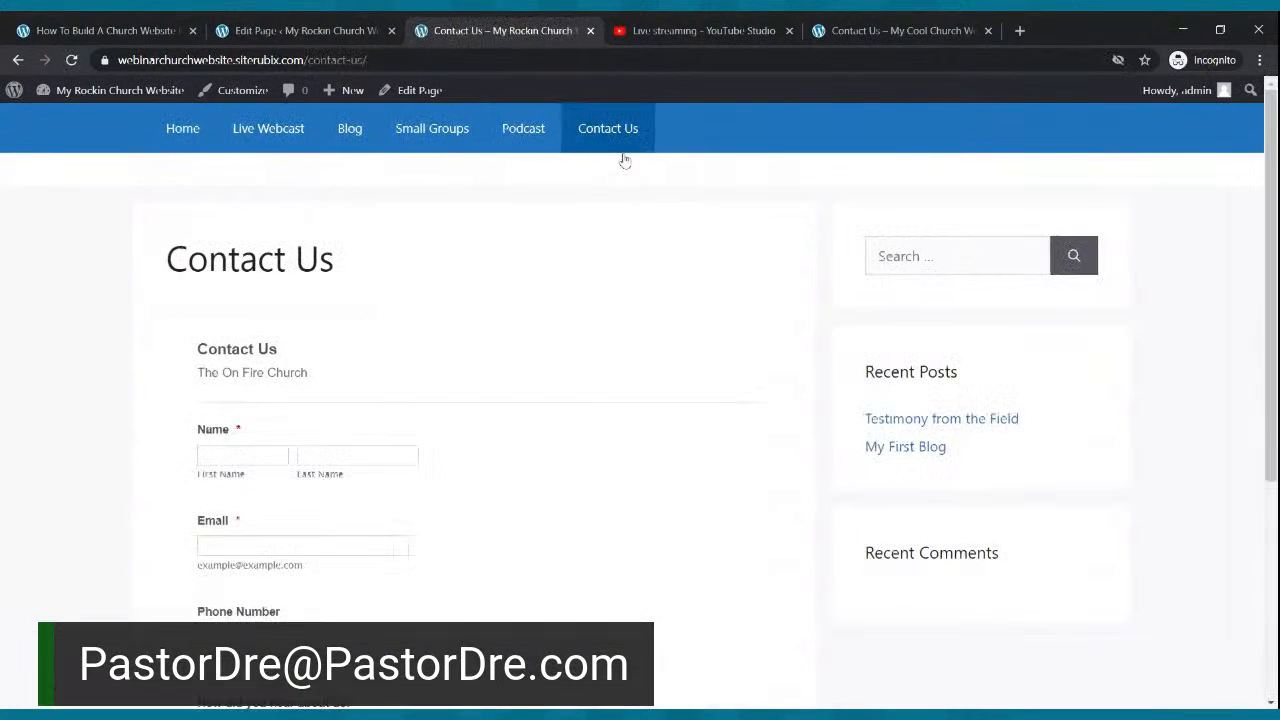